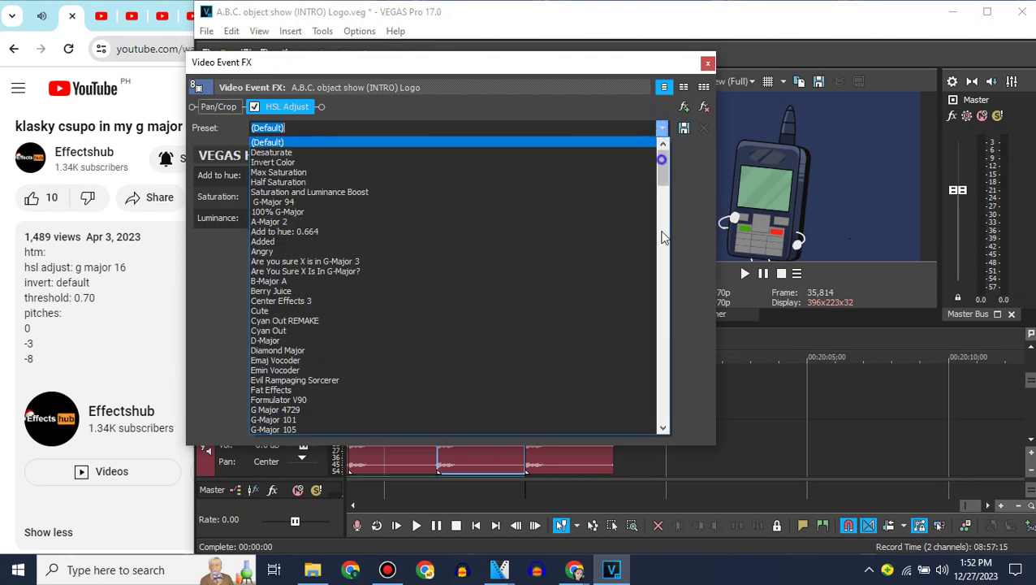
# Load the Sad preset in the HSL Adjust effect of the clip starting at 00:19:55;00.
pyautogui.scroll(-10, 663, 237)
pyautogui.click(294, 340)
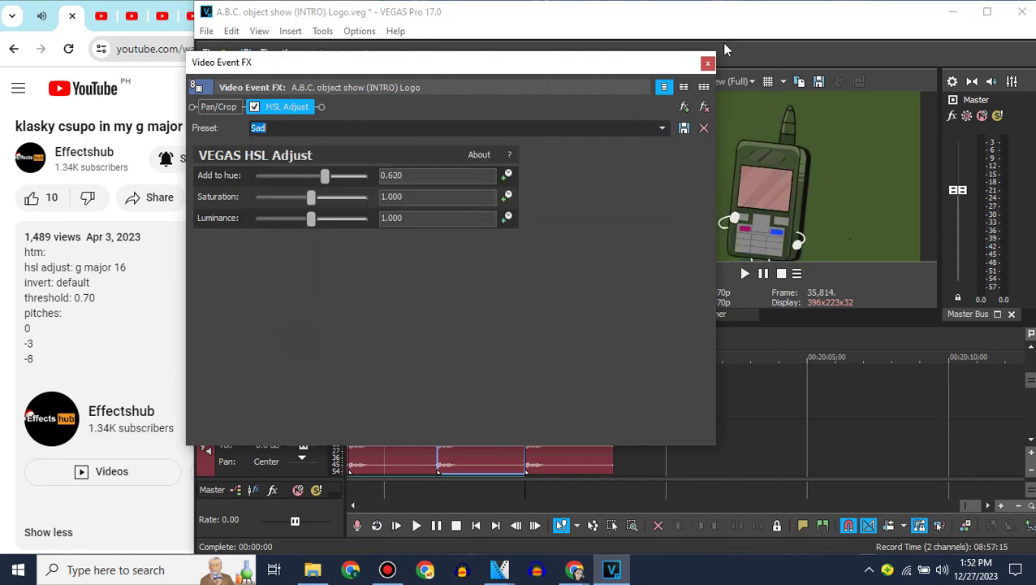
pyautogui.click(707, 63)
# Add the Invert effect with its default preset to the clip starting at 00:19:55;00.
pyautogui.click(258, 160)
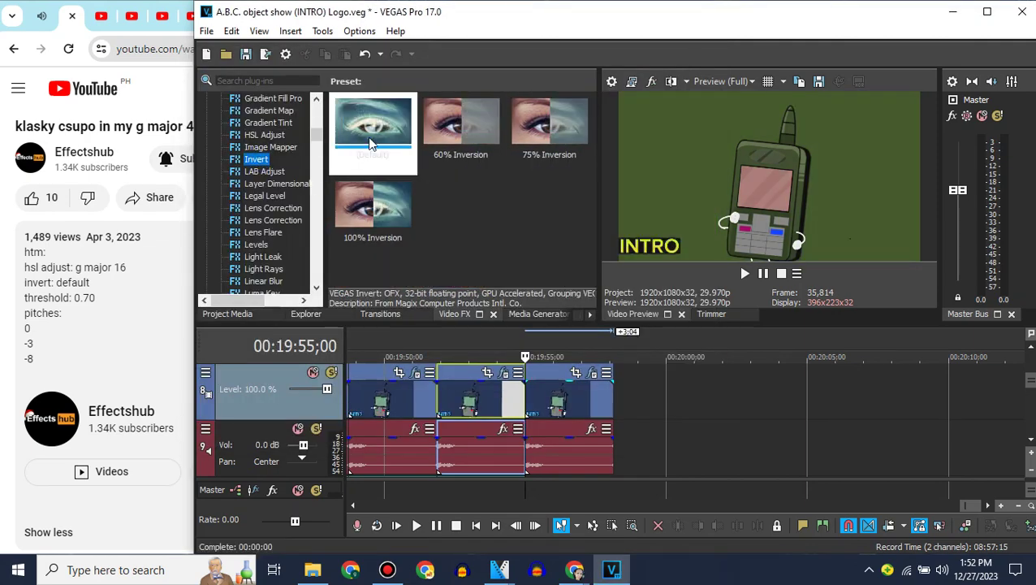
pyautogui.moveTo(369, 137); pyautogui.dragTo(561, 412)
pyautogui.click(708, 62)
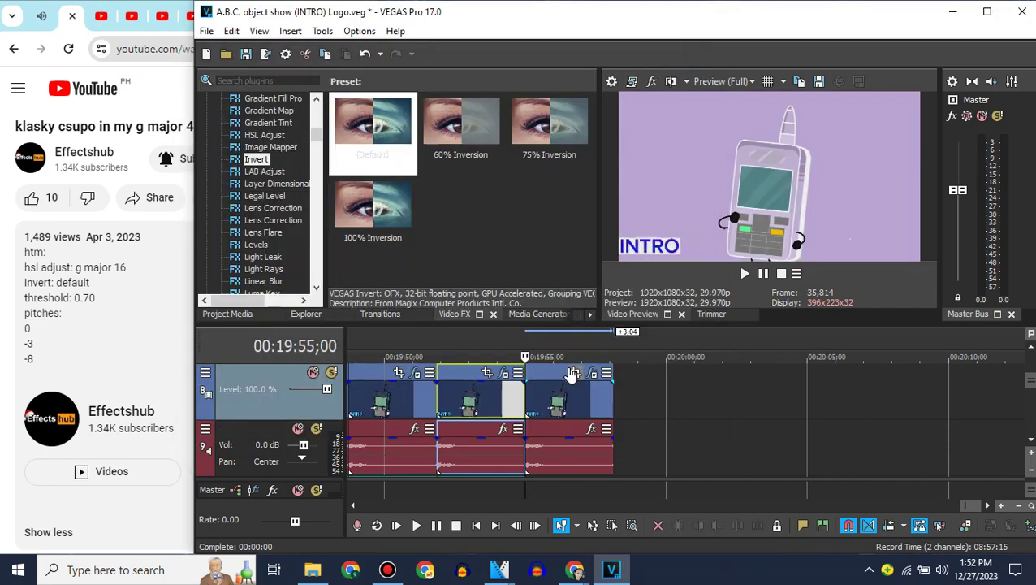
# Flip the picture of the clip at 00:19:55;00 horizontally with Event Pan/Crop.
pyautogui.click(572, 377)
pyautogui.rightClick(518, 317)
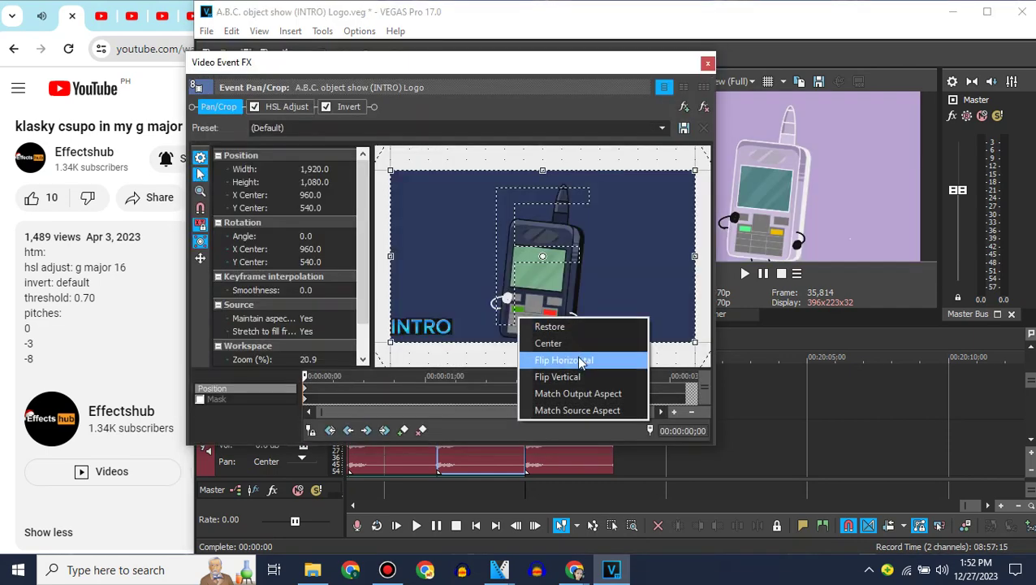
pyautogui.click(568, 360)
pyautogui.click(708, 63)
# Add the Threshold effect to the clip at 00:19:55;00, starting from the 60 % preset, and set the threshold to 0.70.
pyautogui.moveTo(316, 134); pyautogui.dragTo(322, 257)
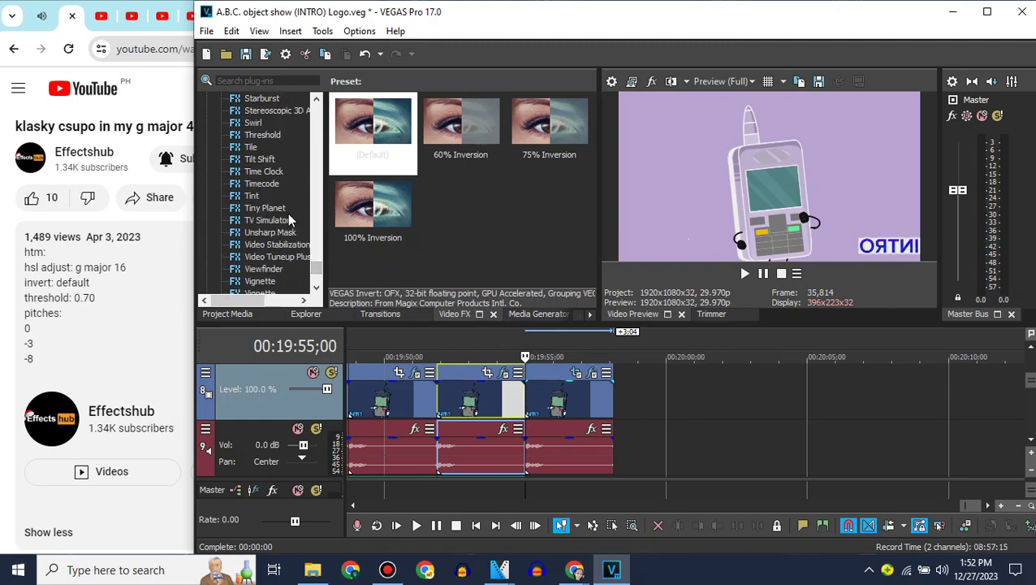
pyautogui.click(266, 136)
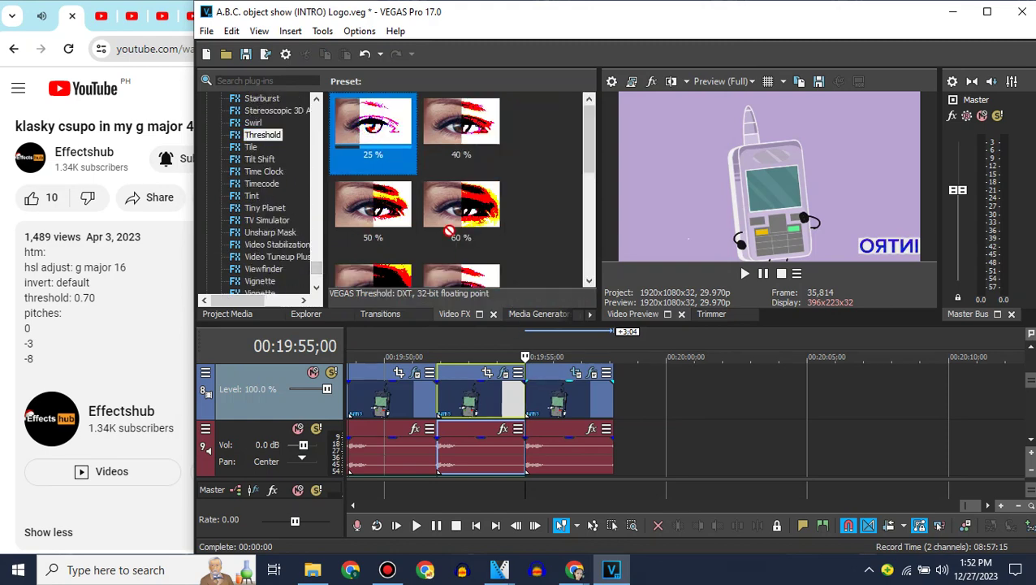
pyautogui.moveTo(454, 207); pyautogui.dragTo(532, 387)
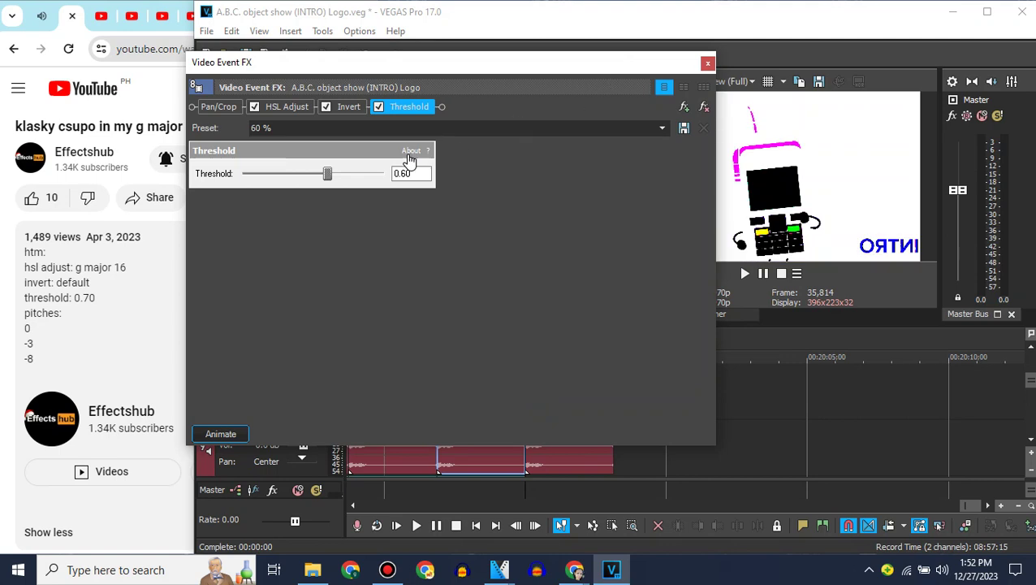
pyautogui.moveTo(329, 176); pyautogui.dragTo(345, 177)
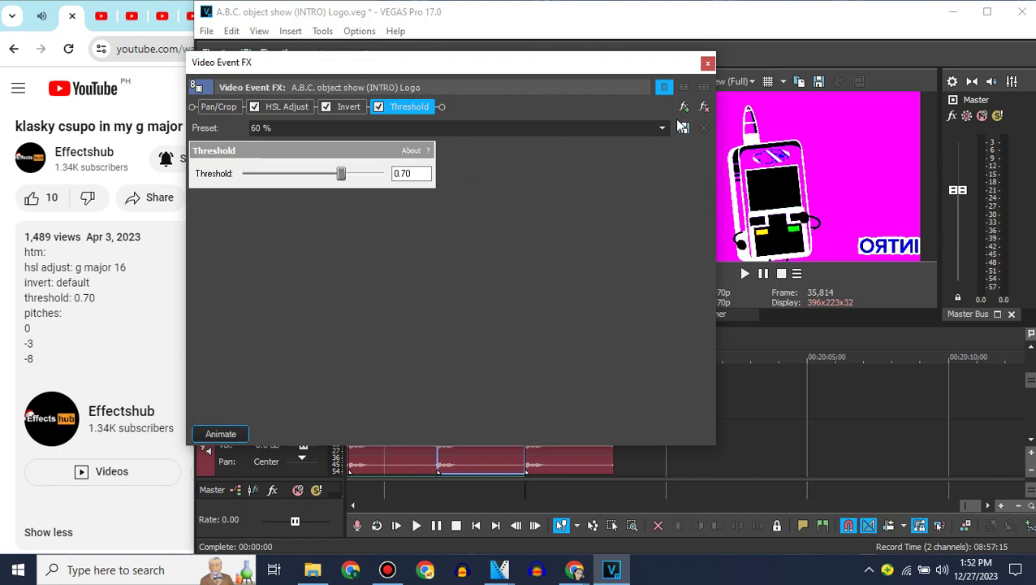
pyautogui.click(401, 175)
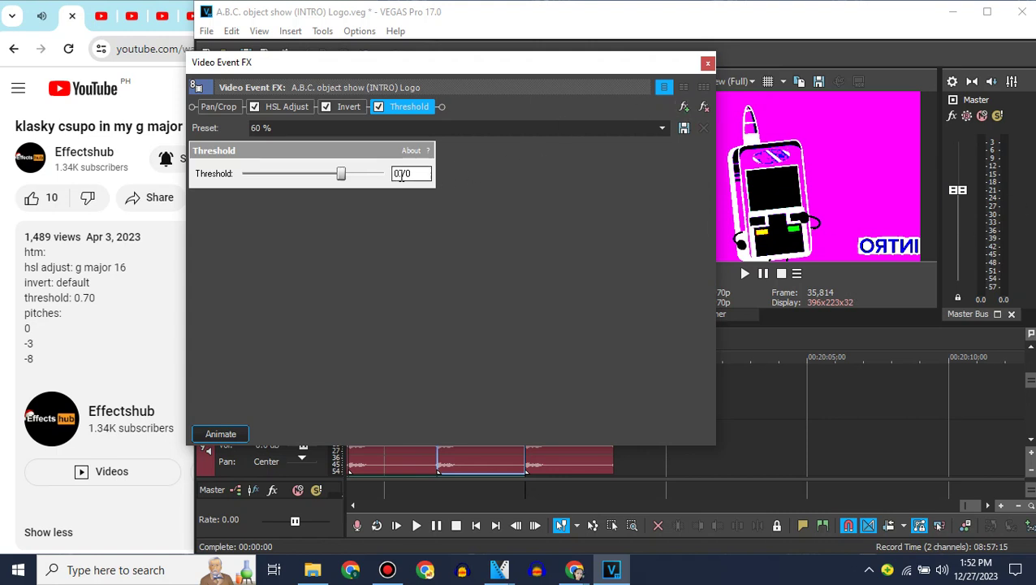
pyautogui.click(262, 130)
pyautogui.write('70')
pyautogui.click(662, 128)
pyautogui.click(301, 228)
pyautogui.click(707, 63)
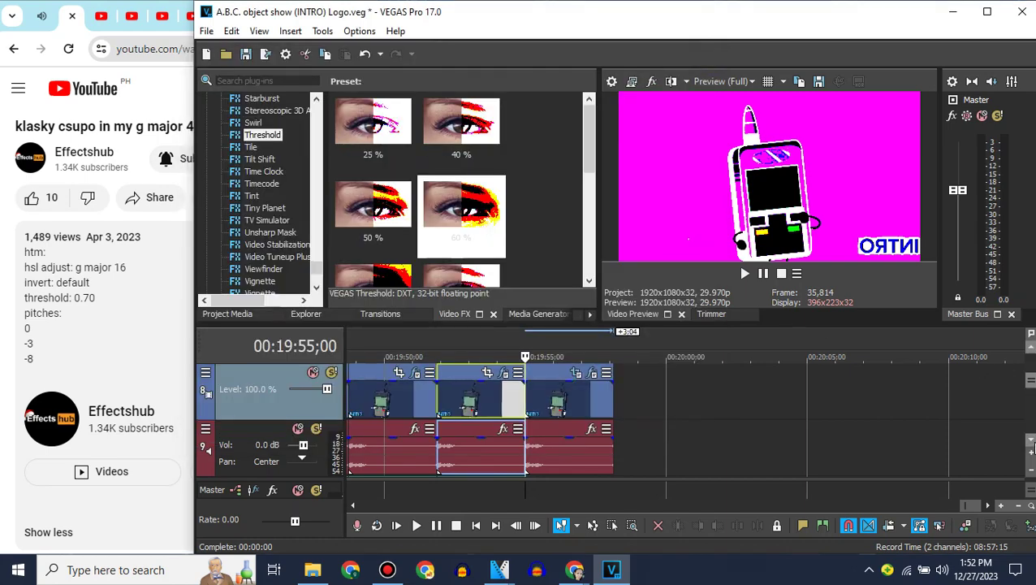
# Paste a copy of the clip's audio event onto track 10 at 00:19:55;00.
pyautogui.scroll(-1, 483, 432)
pyautogui.rightClick(478, 431)
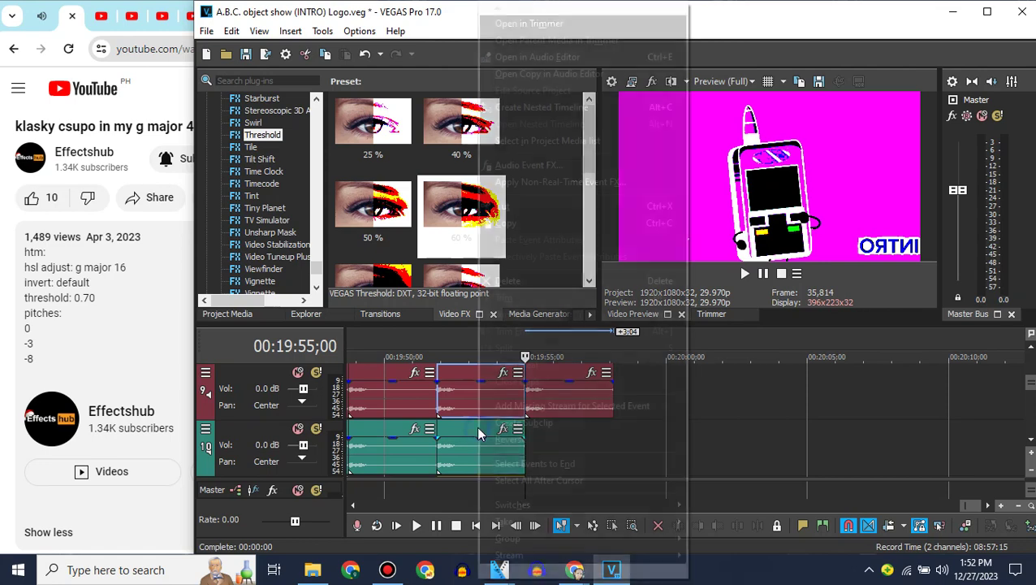
pyautogui.click(416, 13)
pyautogui.hotkey('ctrl', 'v')
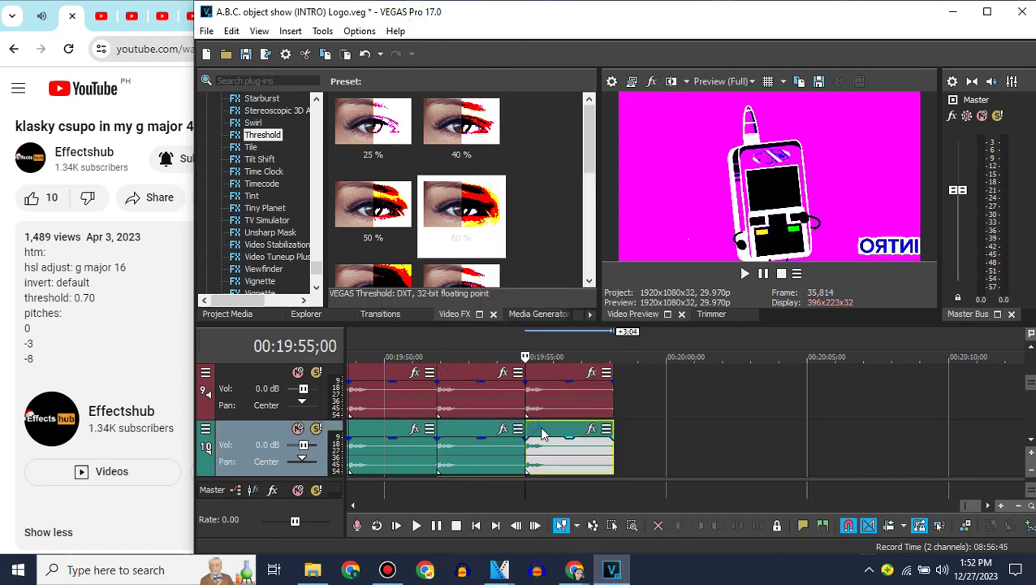
# Set the pitch change of the pasted audio event on track 10 to -3.
pyautogui.rightClick(541, 430)
pyautogui.moveTo(560, 572)
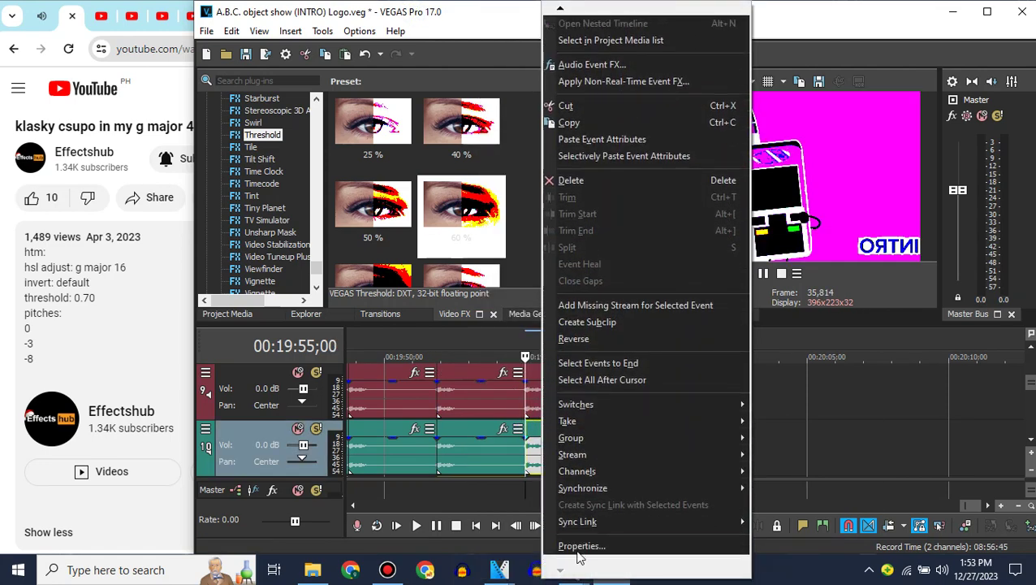
pyautogui.click(573, 546)
pyautogui.click(689, 325)
pyautogui.write('-3')
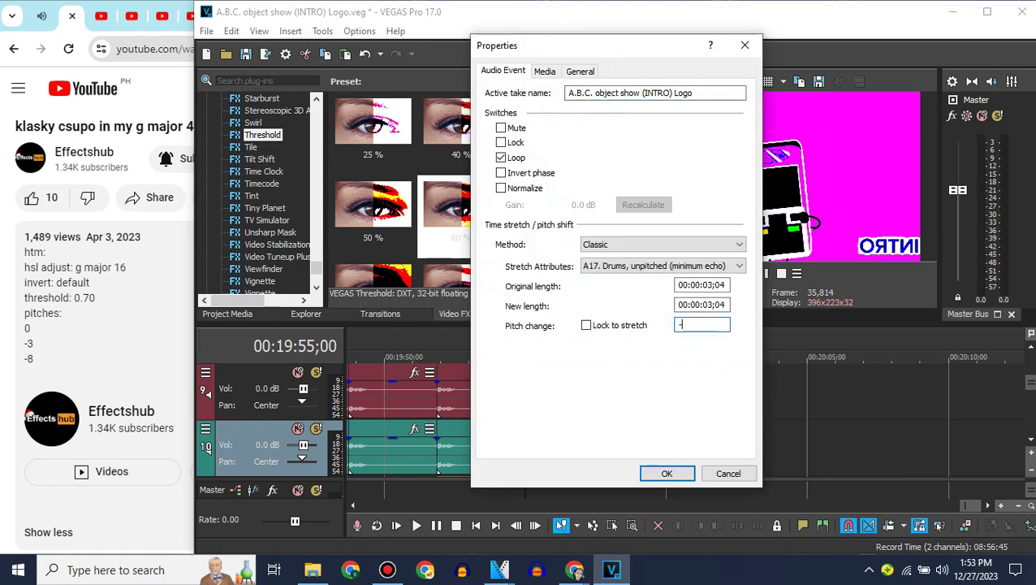
pyautogui.press('Return')
# Paste another copy of the audio event onto track 11 at 00:19:55;00 and set its pitch change to -8.
pyautogui.click(1030, 440)
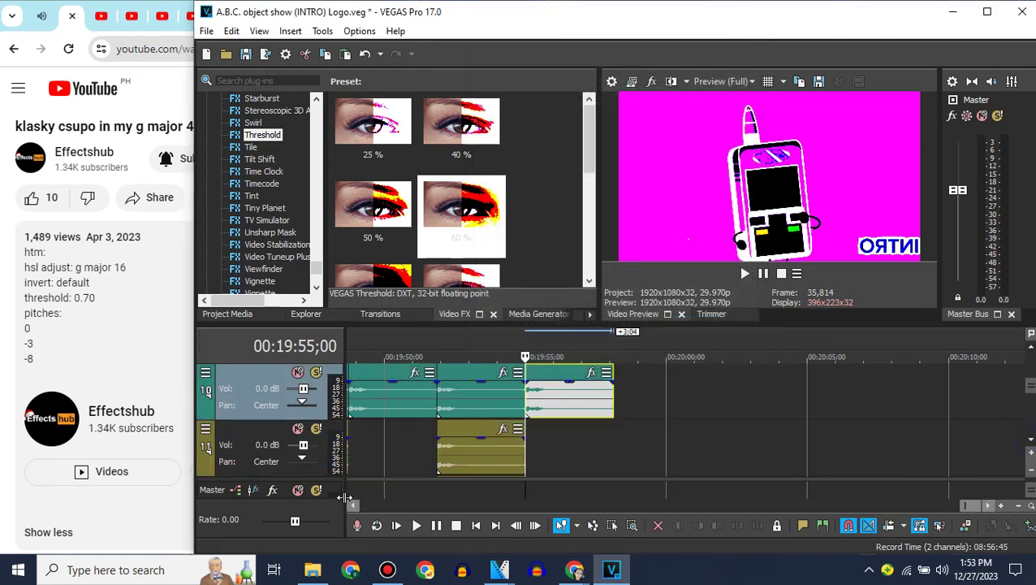
pyautogui.click(524, 446)
pyautogui.rightClick(551, 450)
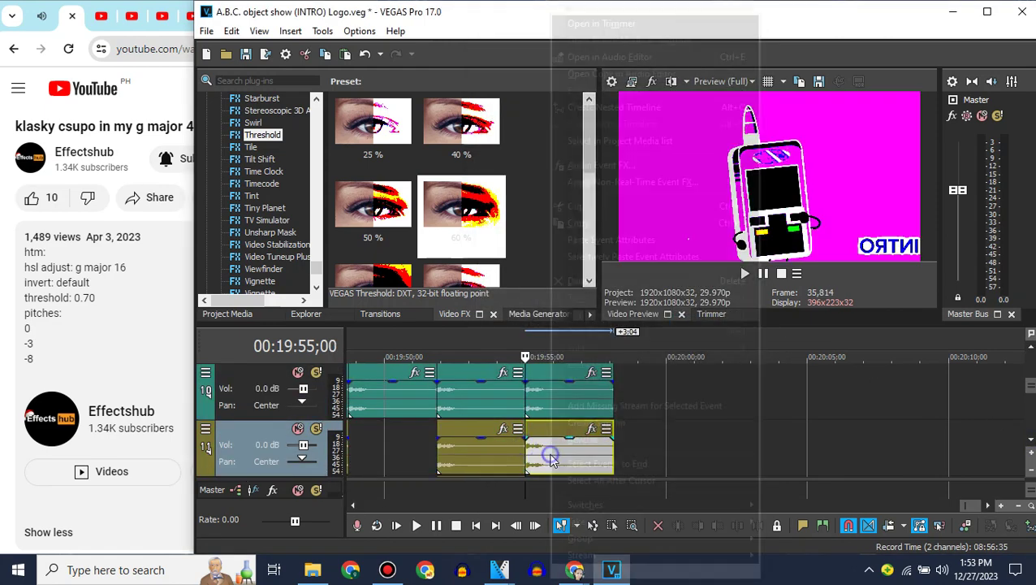
pyautogui.click(581, 566)
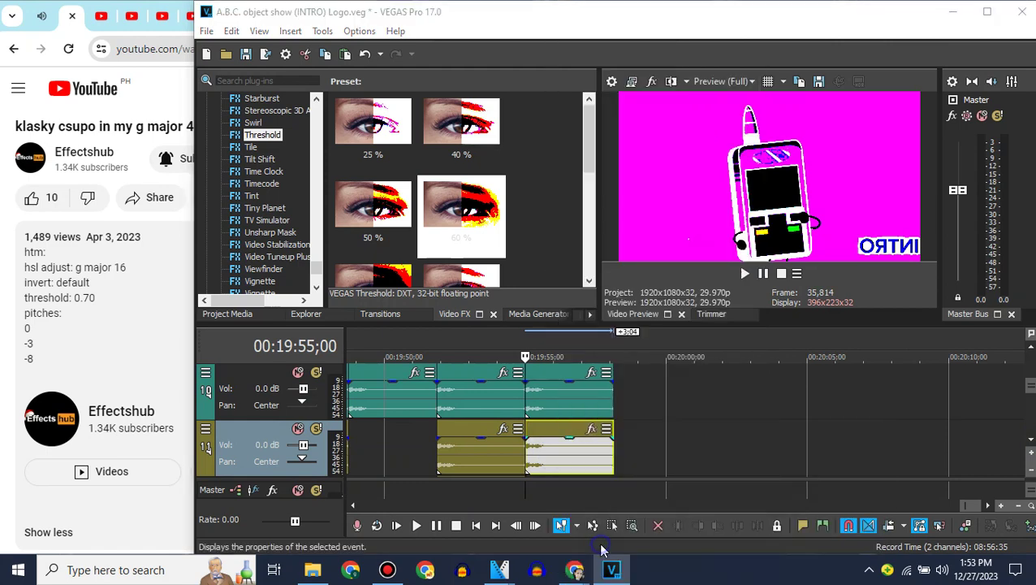
pyautogui.doubleClick(686, 326)
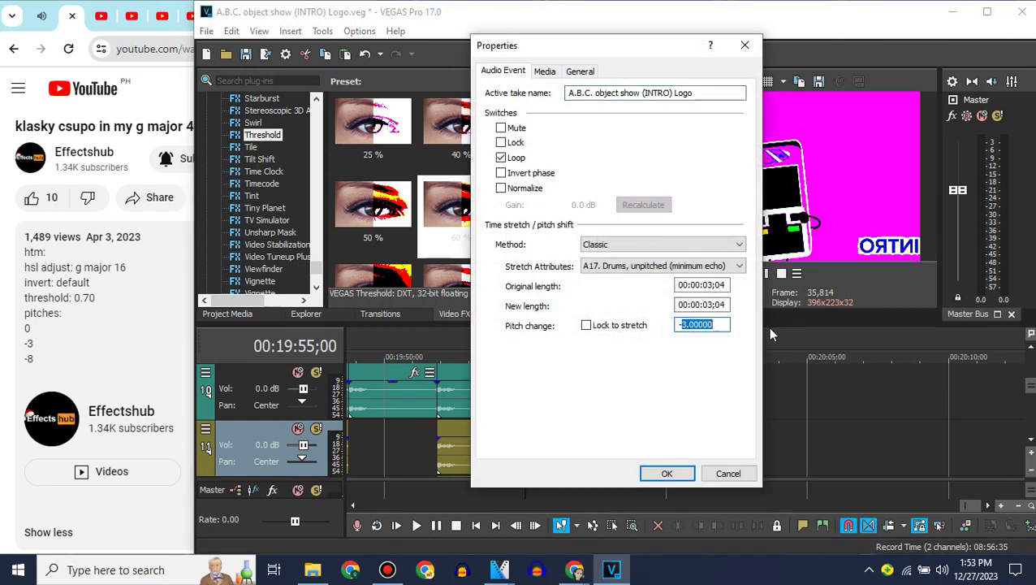
pyautogui.write('-8')
# Switch to the browser and view the next YouTube video description with the My G Major 43 instructions.
pyautogui.click(1029, 346)
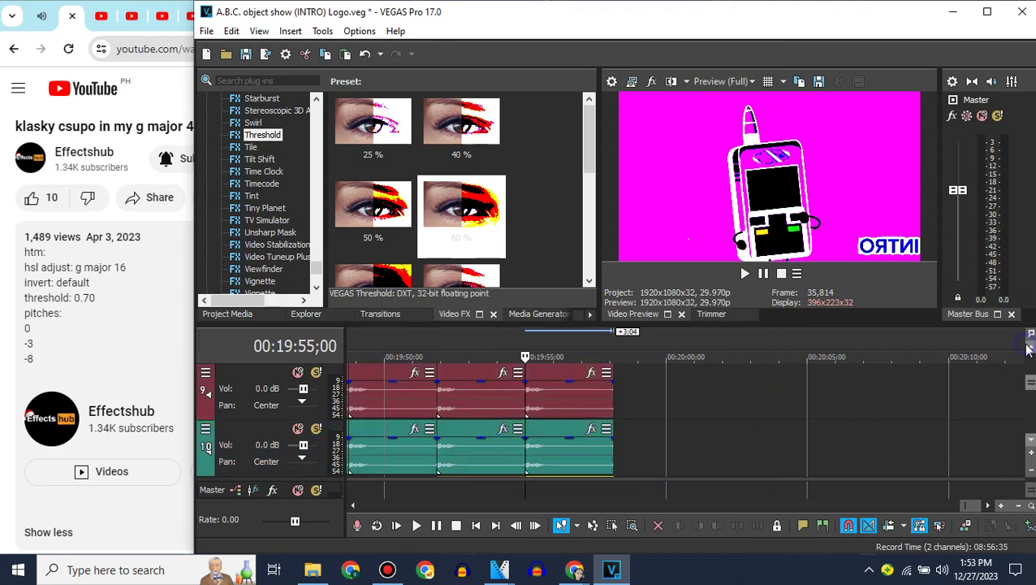
pyautogui.click(1029, 345)
pyautogui.click(162, 301)
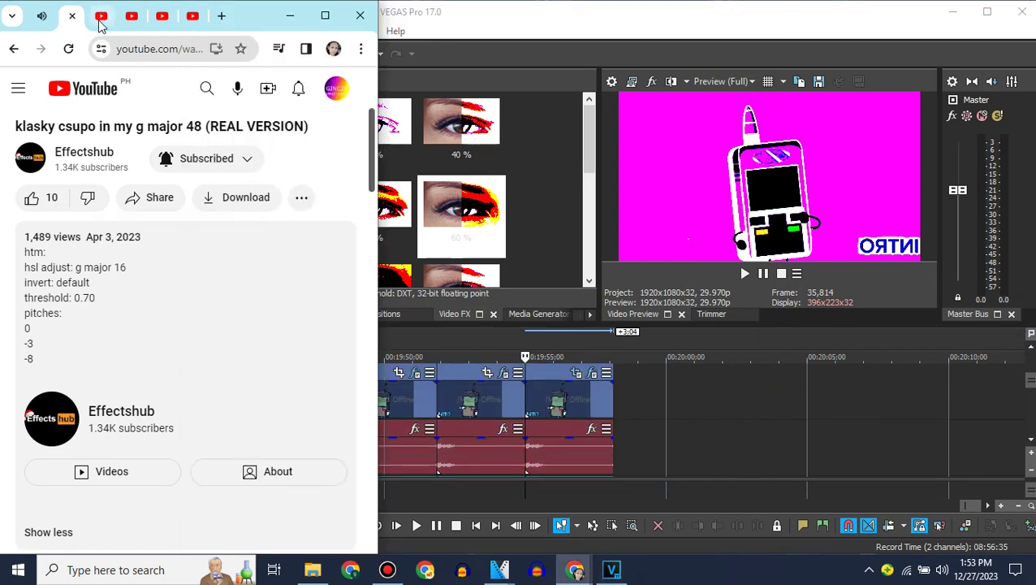
pyautogui.click(102, 17)
pyautogui.scroll(3, 174, 242)
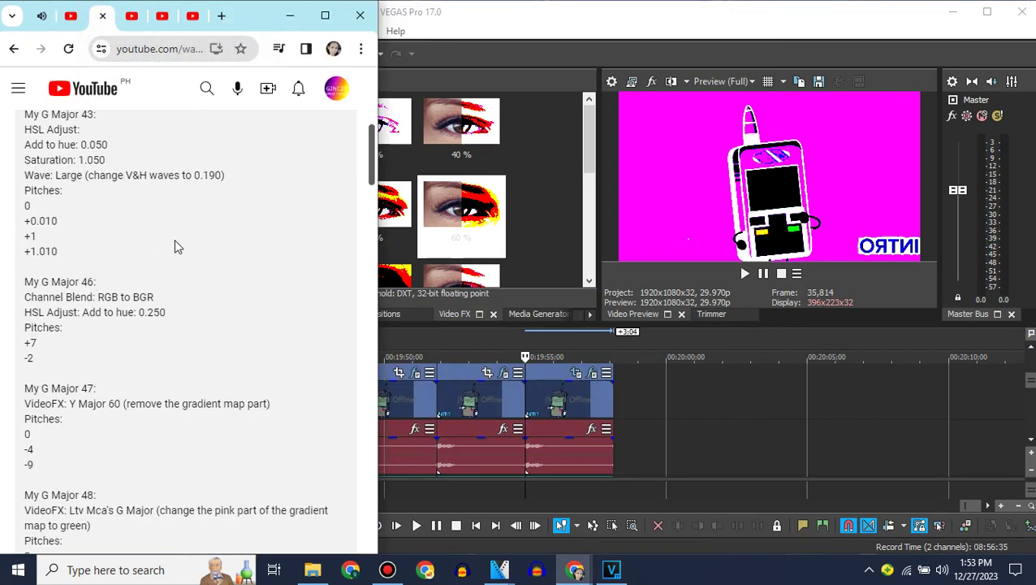
# Place another copy of the A.B.C. object show (INTRO) Logo clip from the project media at 00:19:58;04.
pyautogui.click(614, 372)
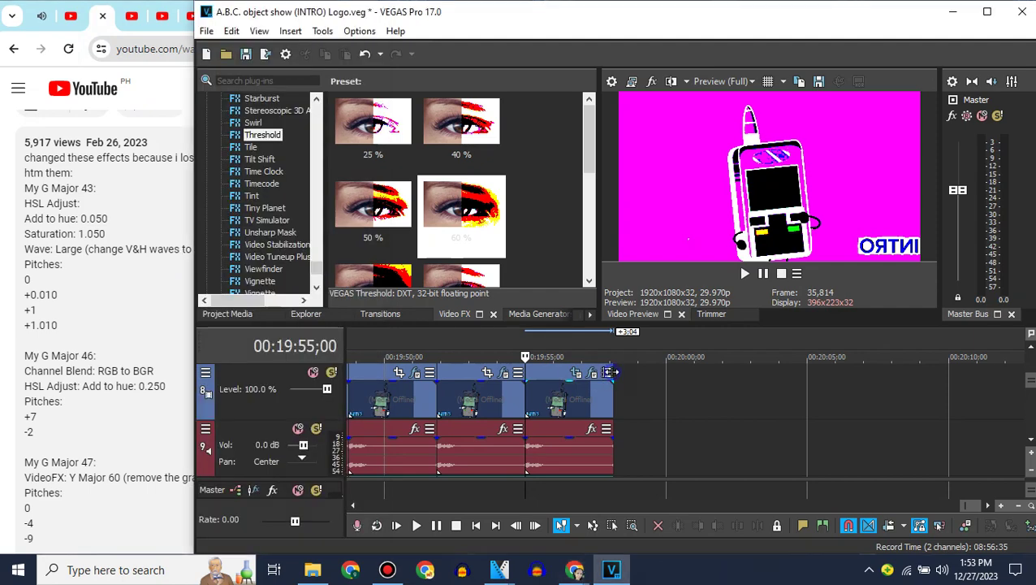
pyautogui.click(241, 314)
pyautogui.moveTo(467, 154); pyautogui.dragTo(613, 374)
# Add the default HSL Adjust effect to the new clip, setting Add to hue to 0.050 and Saturation to 1.050.
pyautogui.click(457, 315)
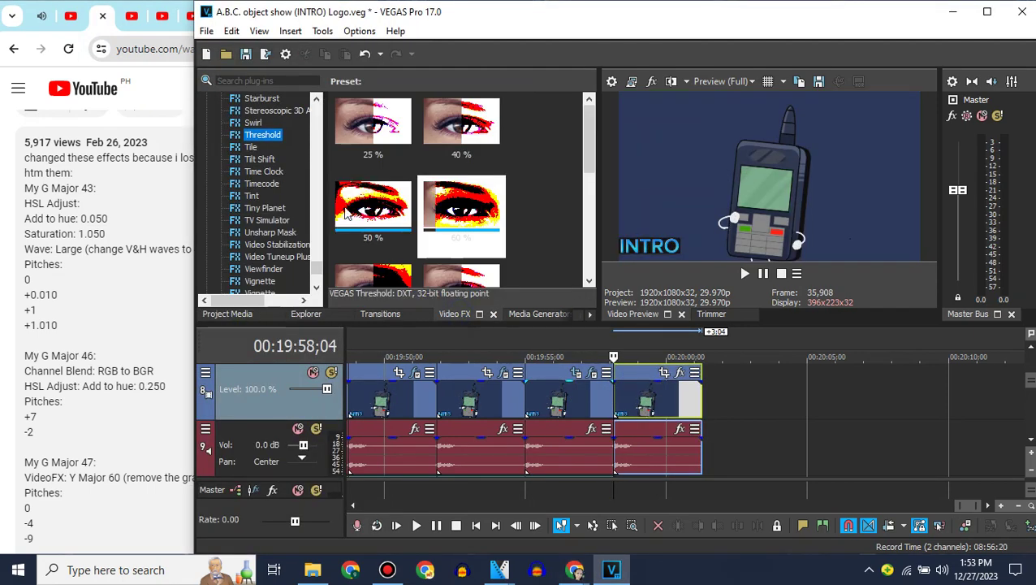
pyautogui.moveTo(318, 264); pyautogui.dragTo(313, 128)
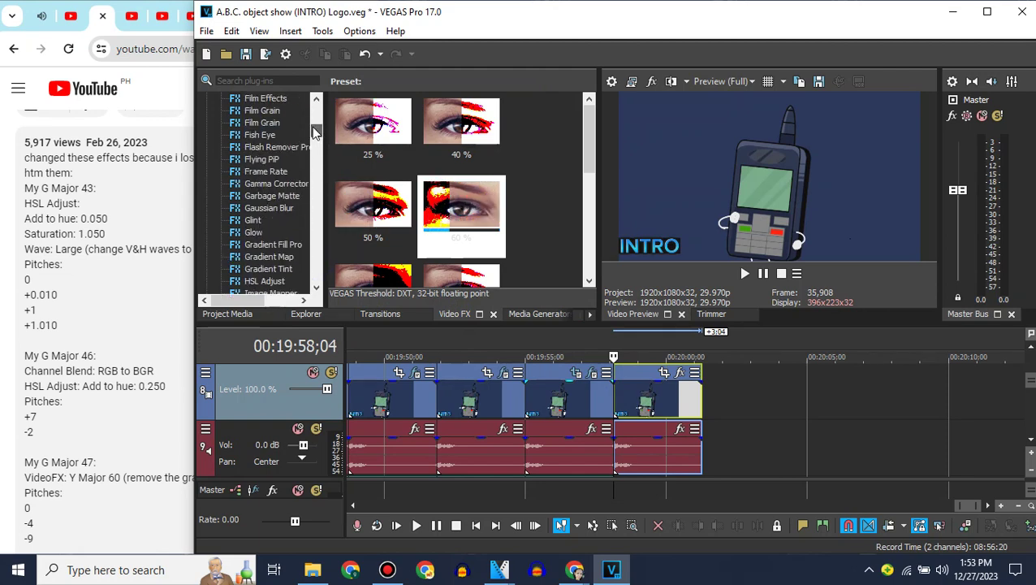
pyautogui.click(263, 280)
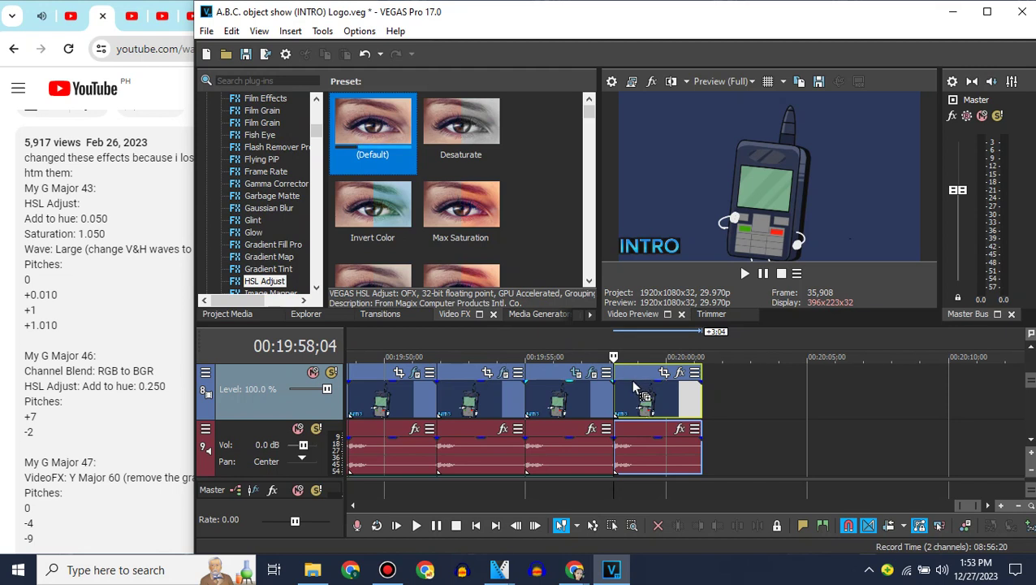
pyautogui.moveTo(633, 382); pyautogui.dragTo(634, 383)
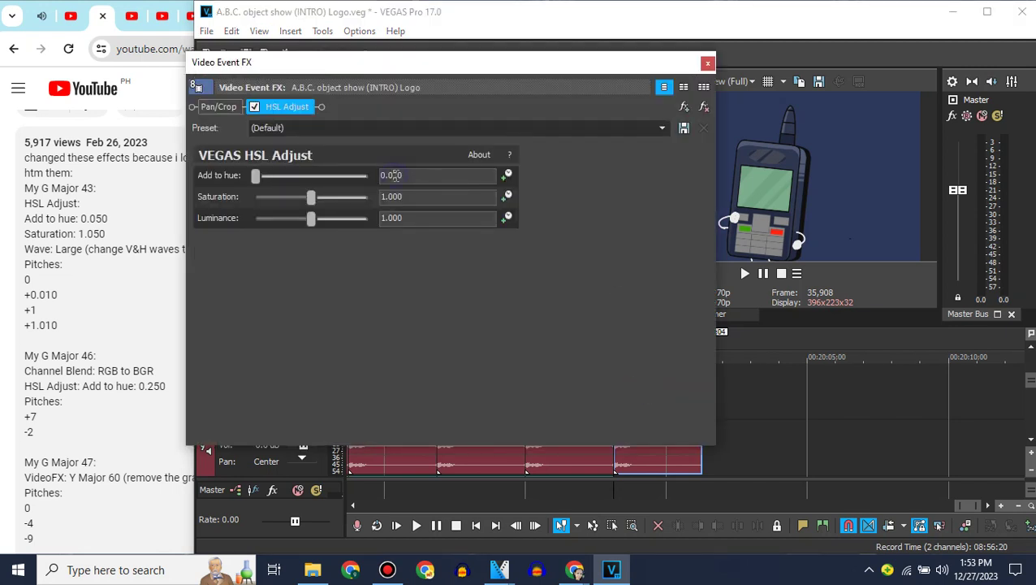
pyautogui.click(420, 128)
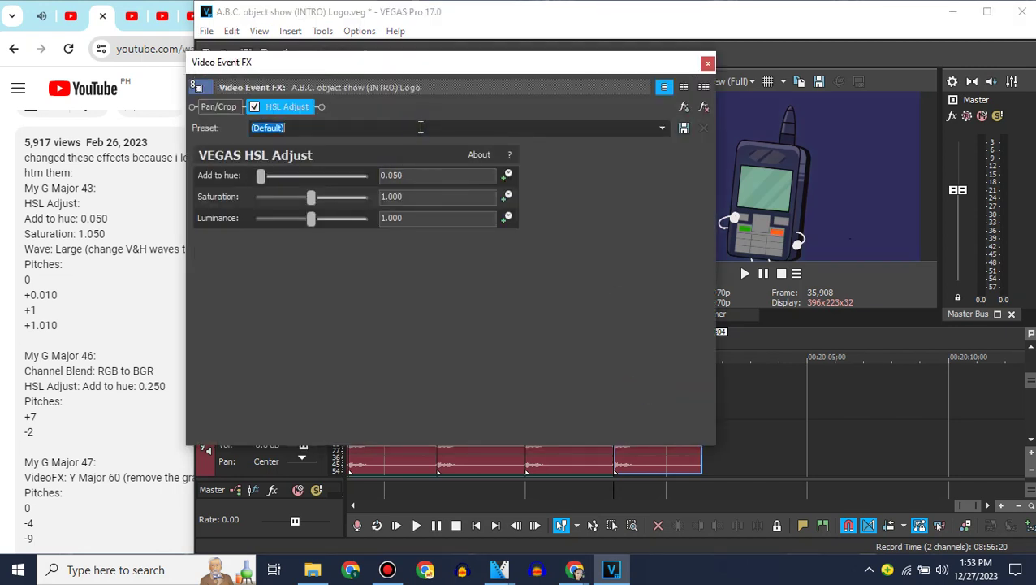
pyautogui.click(397, 196)
pyautogui.click(439, 126)
# Save the HSL Adjust settings as a preset named My G Major 43, copying the name from the browser's video description.
pyautogui.click(148, 228)
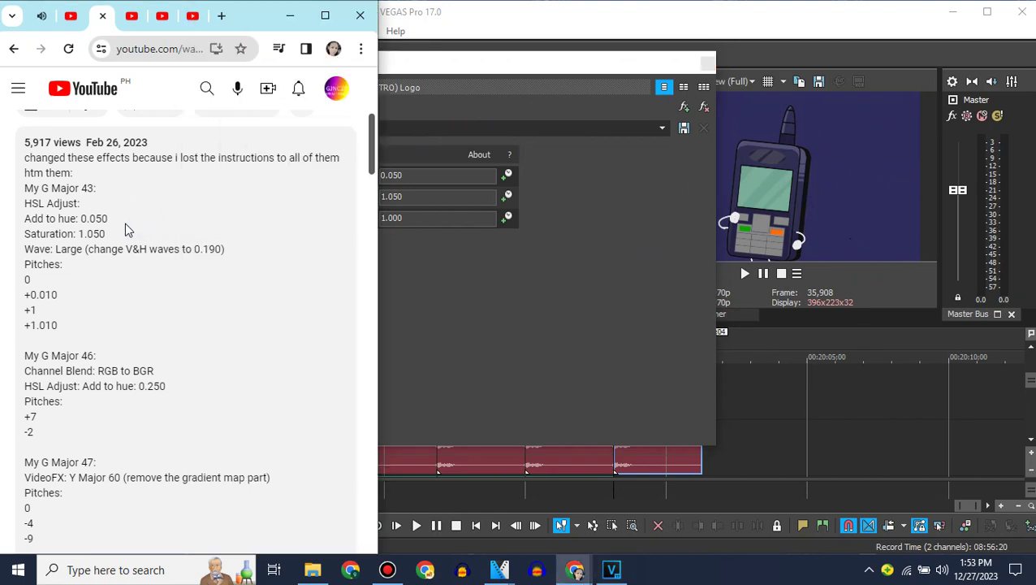
pyautogui.moveTo(28, 189); pyautogui.dragTo(90, 188)
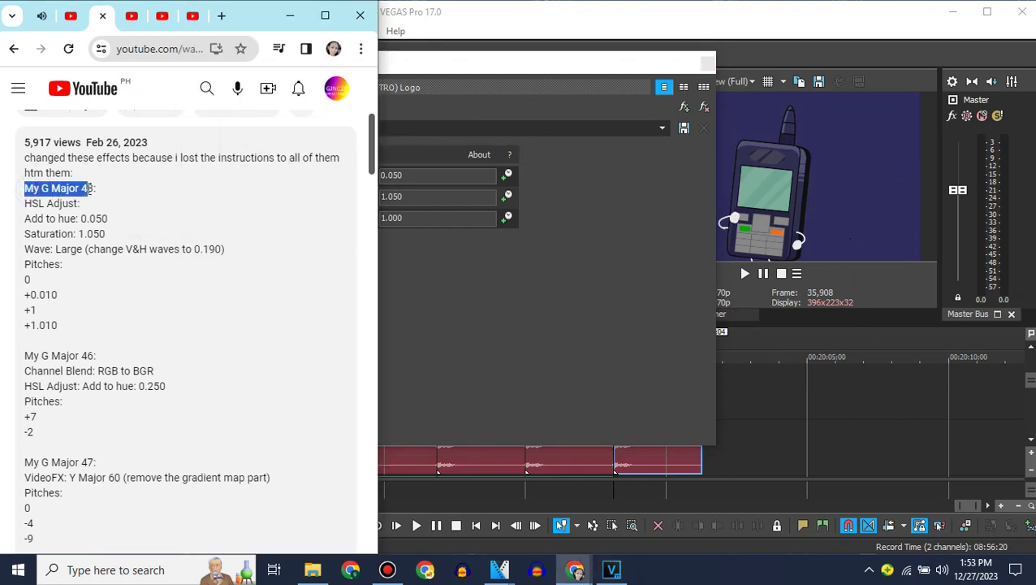
pyautogui.hotkey('ctrl', 'c')
pyautogui.click(482, 260)
pyautogui.hotkey('ctrl', 'v')
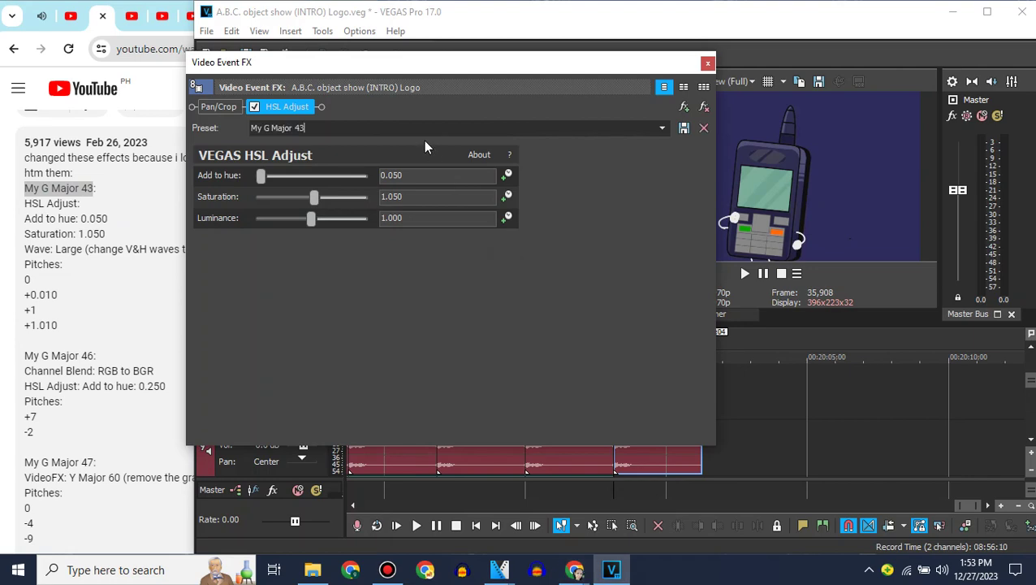
pyautogui.click(683, 129)
pyautogui.click(709, 64)
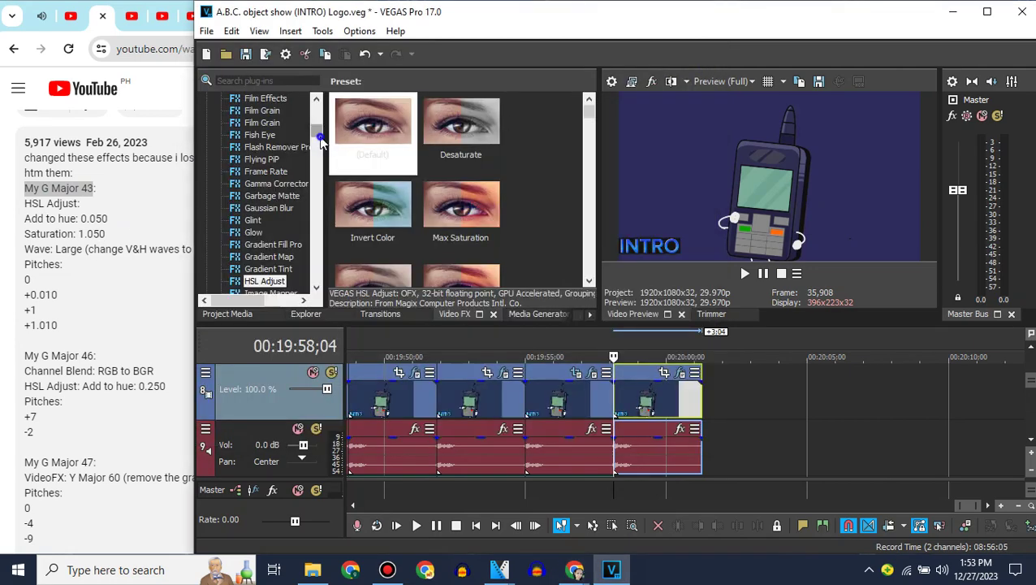
# Add the Wave effect with the Large preset to the clip at 00:19:58;04.
pyautogui.moveTo(319, 140); pyautogui.dragTo(319, 278)
pyautogui.click(256, 208)
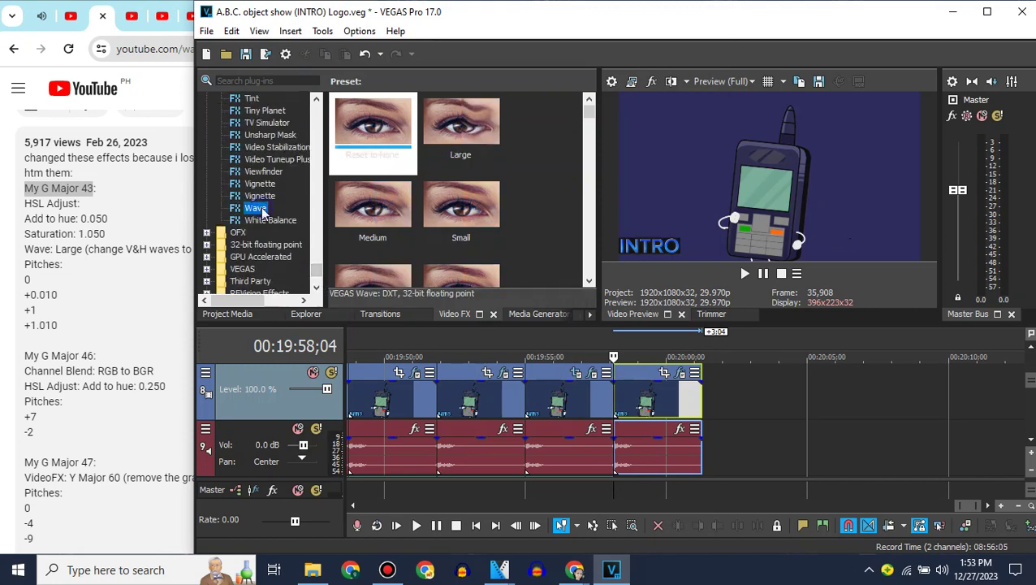
pyautogui.moveTo(471, 145); pyautogui.dragTo(605, 348)
pyautogui.moveTo(645, 388); pyautogui.dragTo(646, 389)
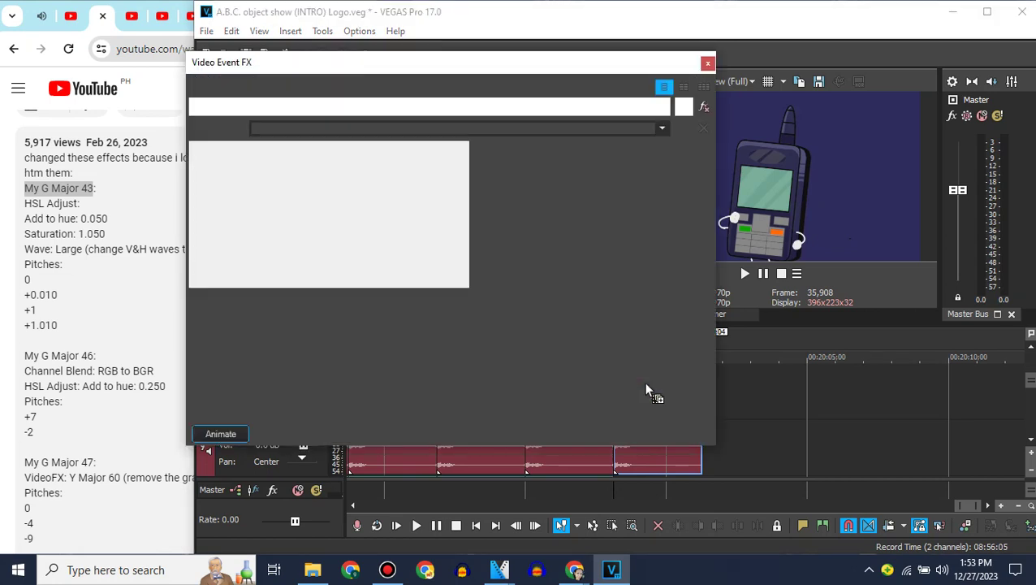
# Set the Wave effect's vertical and horizontal waves to 0.190, copying the value from the browser's video description.
pyautogui.click(53, 258)
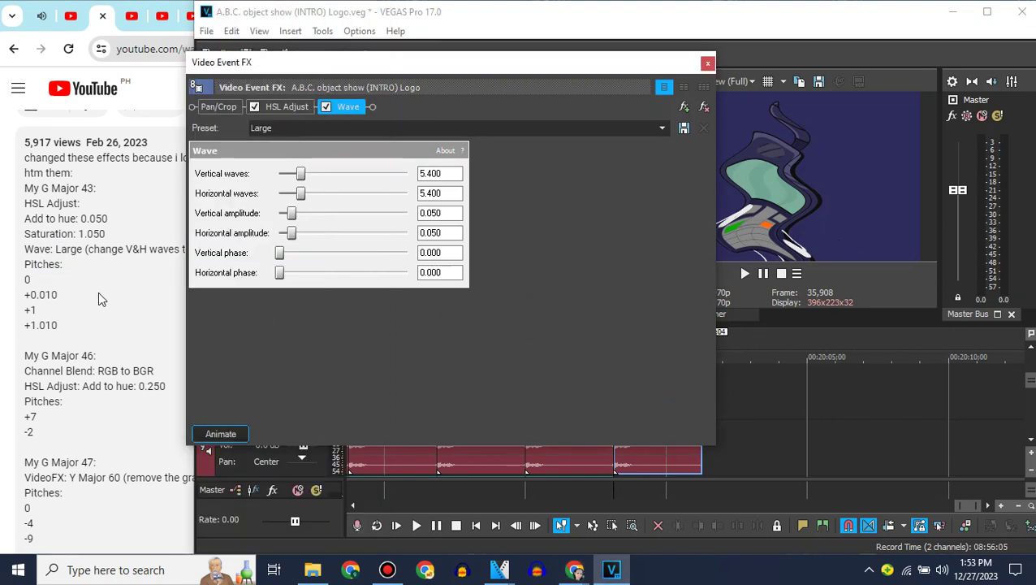
pyautogui.click(104, 294)
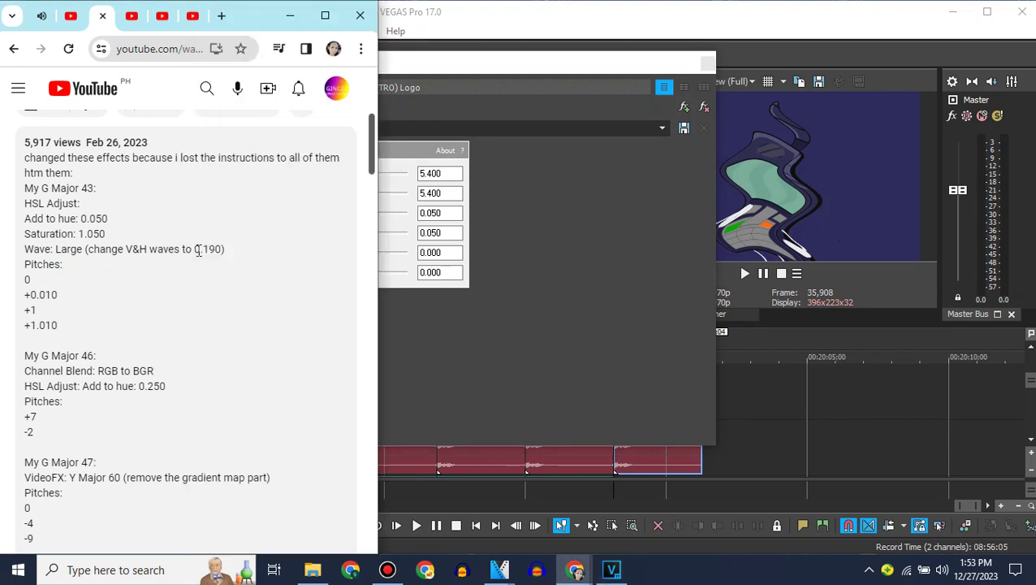
pyautogui.moveTo(199, 251); pyautogui.dragTo(218, 250)
pyautogui.click(584, 388)
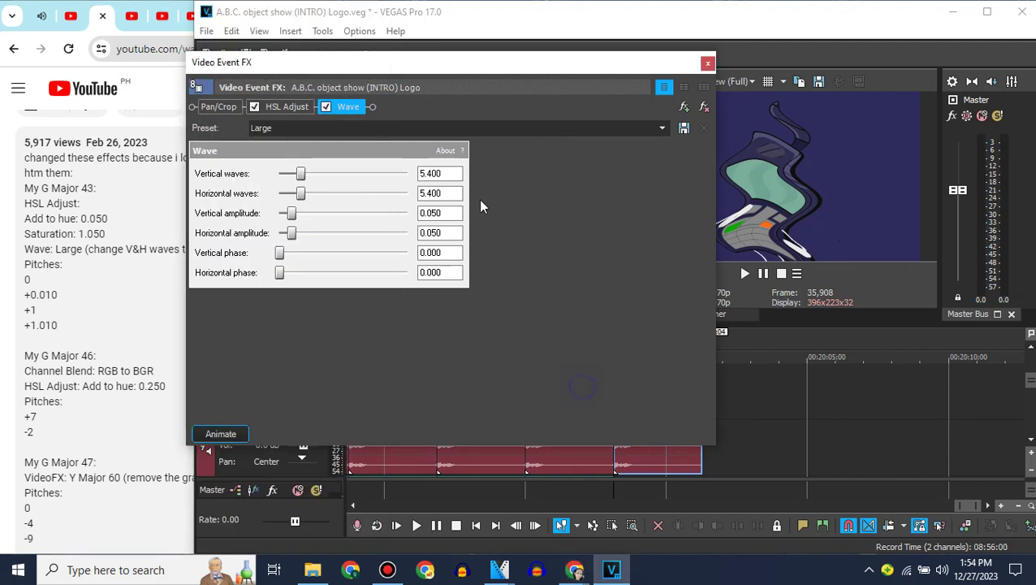
pyautogui.doubleClick(456, 174)
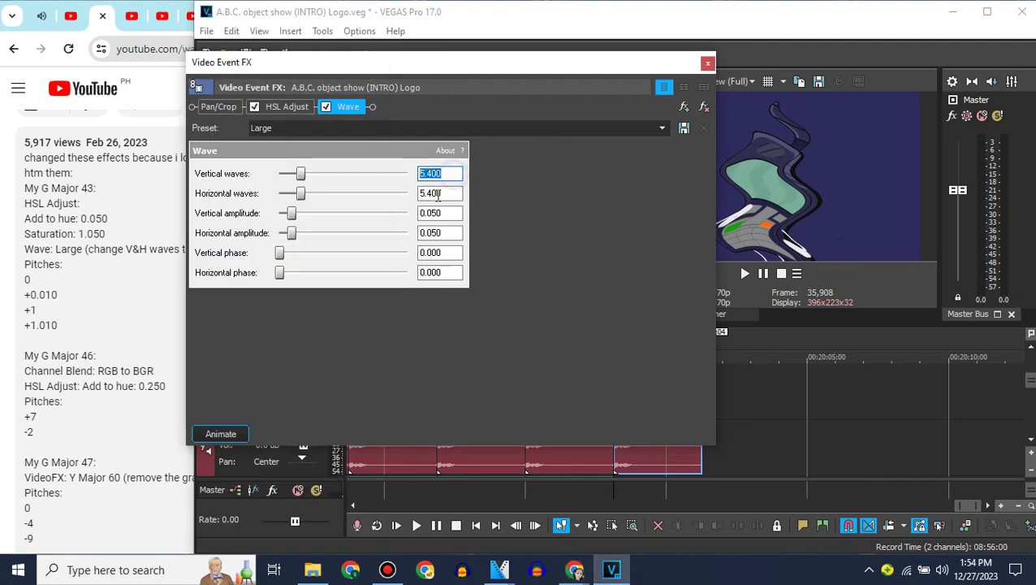
pyautogui.hotkey('ctrl', 'v')
pyautogui.press('Tab')
# Name the Wave preset My G Major 43/Large (change V&H waves to 0.190) using text copied from the description, and close the effects window.
pyautogui.click(427, 128)
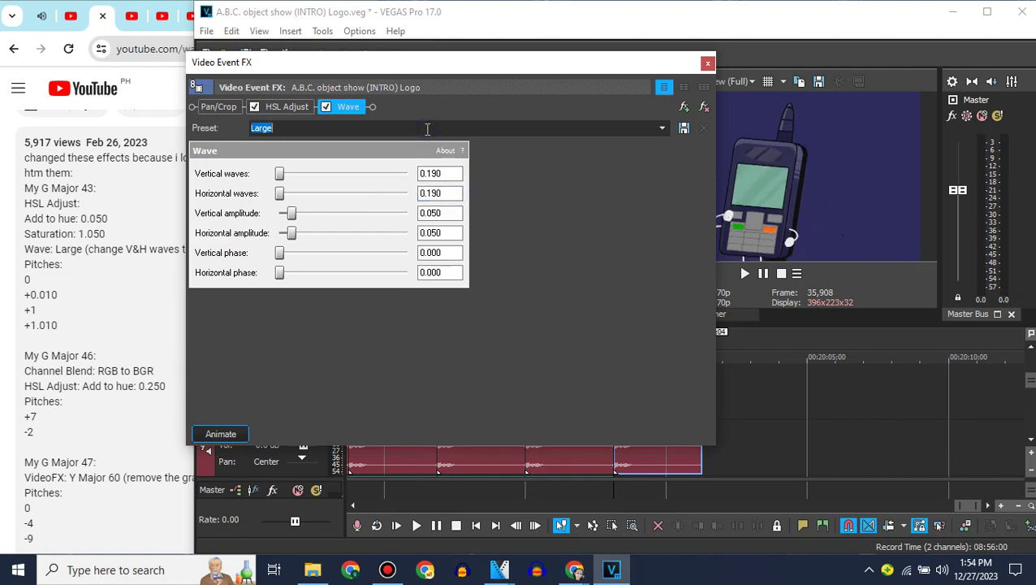
pyautogui.click(115, 229)
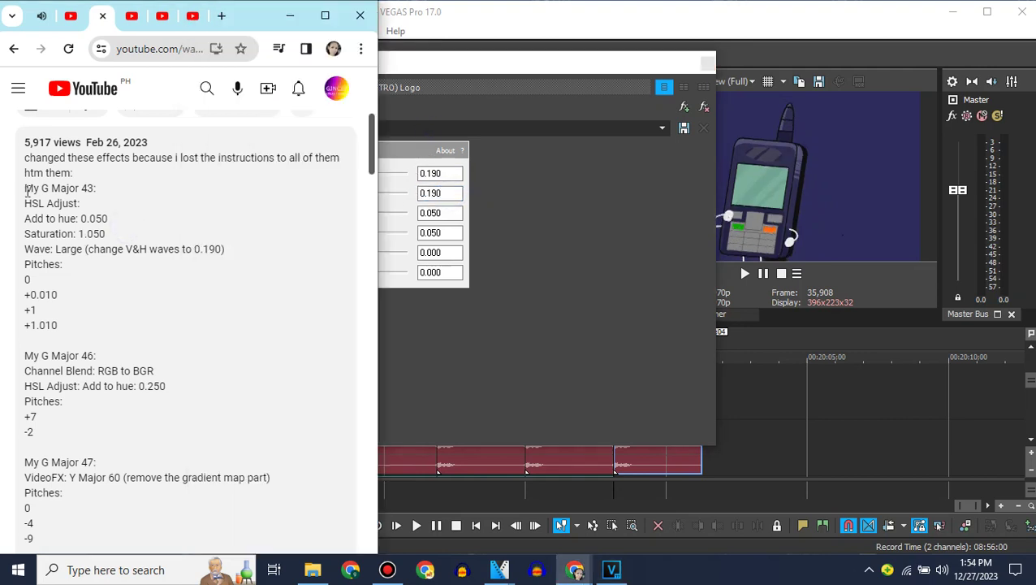
pyautogui.moveTo(24, 188); pyautogui.dragTo(95, 191)
pyautogui.hotkey('ctrl', 'c')
pyautogui.click(530, 229)
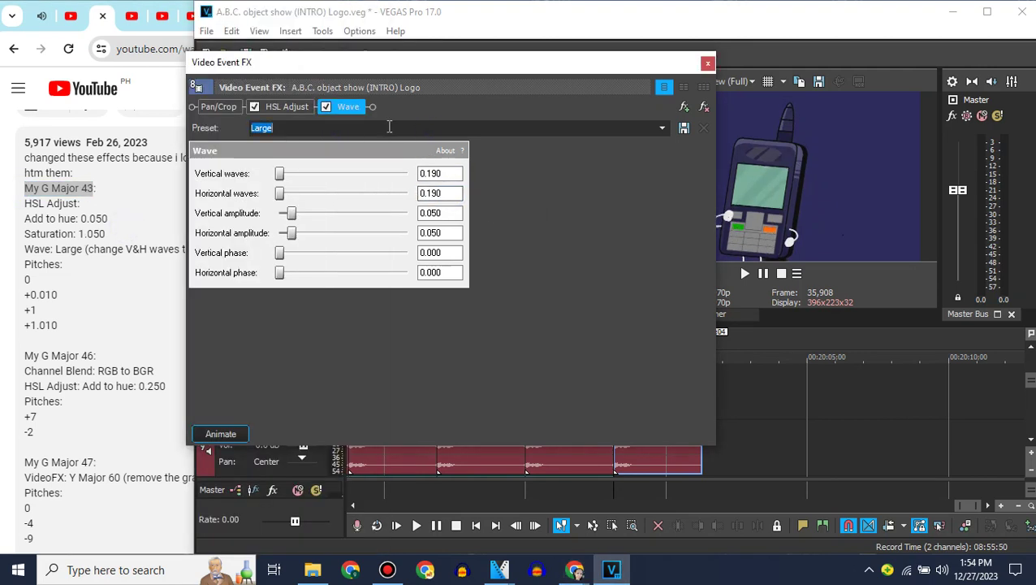
pyautogui.hotkey('ctrl', 'v')
pyautogui.click(61, 261)
pyautogui.moveTo(56, 250); pyautogui.dragTo(228, 258)
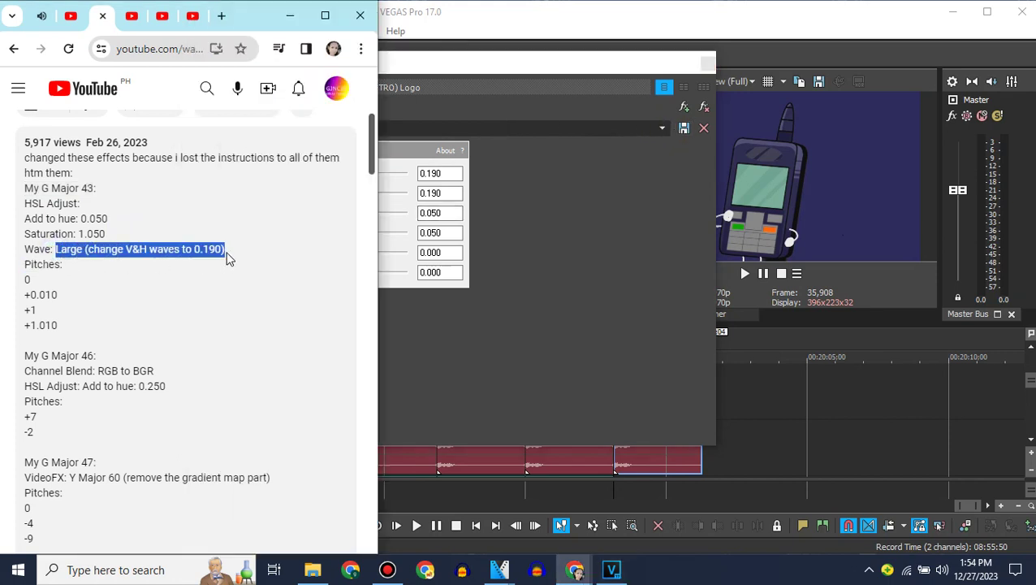
pyautogui.click(485, 124)
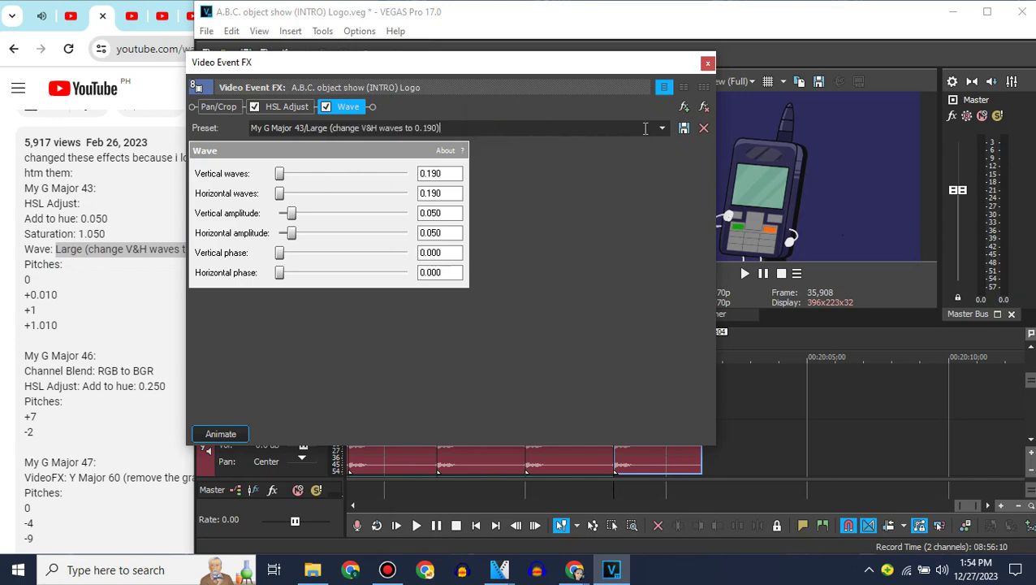
pyautogui.click(707, 62)
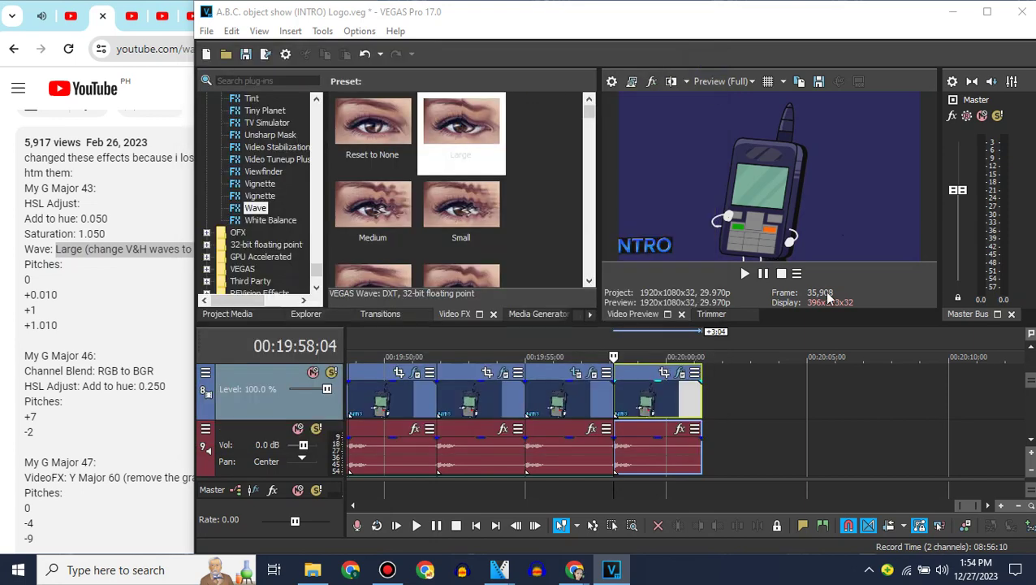
# Paste a copy of the clip's audio event onto track 10 at 00:19:58;04.
pyautogui.scroll(-1, 1022, 431)
pyautogui.rightClick(645, 410)
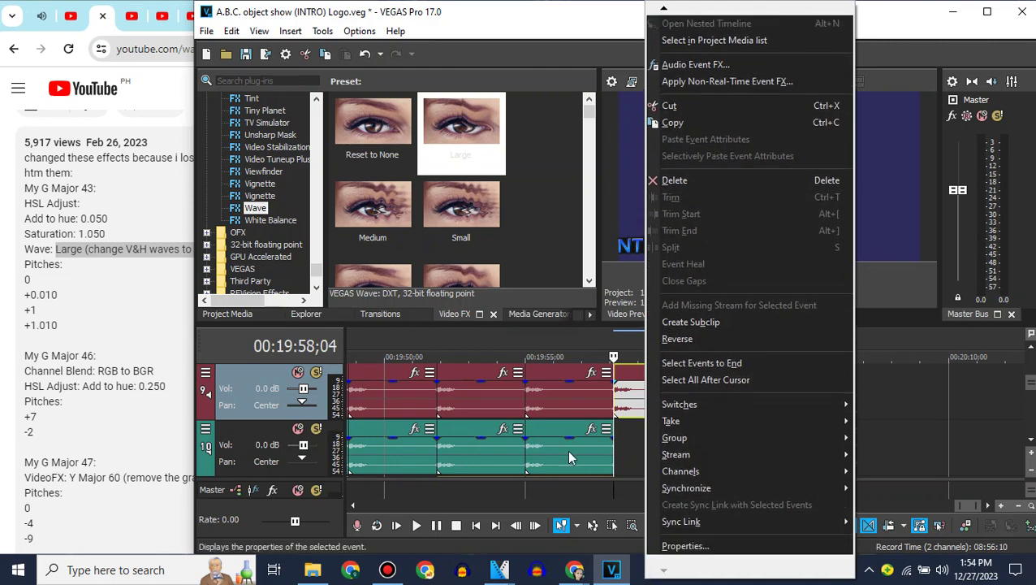
pyautogui.click(548, 433)
pyautogui.click(574, 224)
pyautogui.hotkey('ctrl', 'v')
pyautogui.click(617, 430)
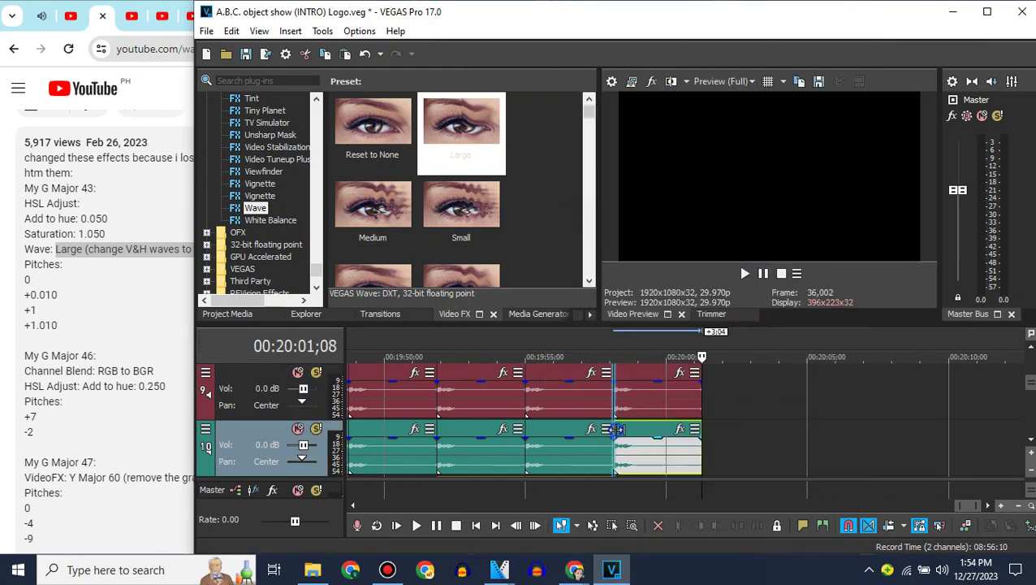
# Set the pitch change of the track 10 audio event at 00:19:58;04 to 0.01.
pyautogui.rightClick(629, 447)
pyautogui.moveTo(652, 572)
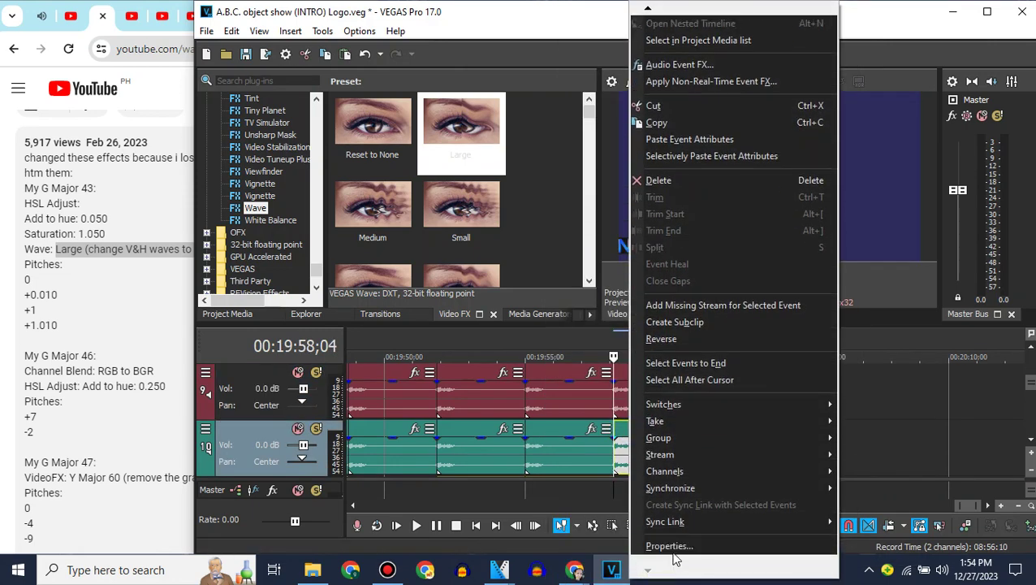
pyautogui.click(674, 551)
pyautogui.moveTo(726, 324); pyautogui.dragTo(625, 330)
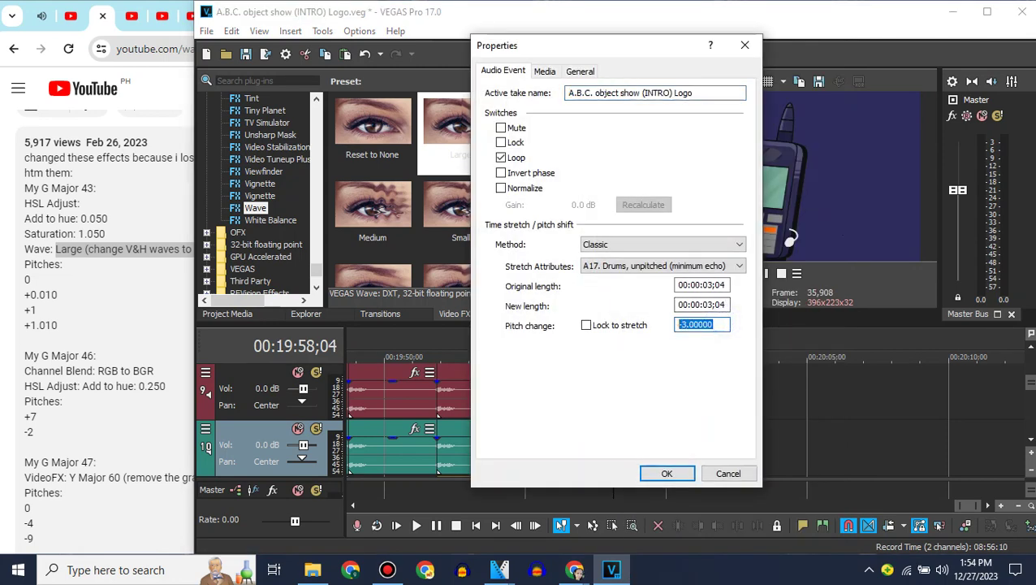
pyautogui.write('0.01')
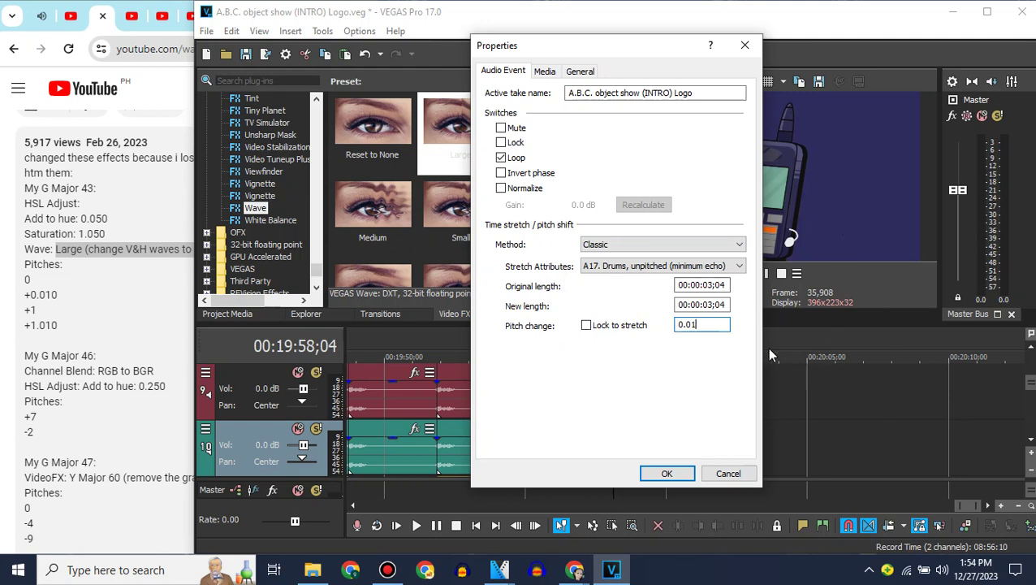
pyautogui.click(667, 474)
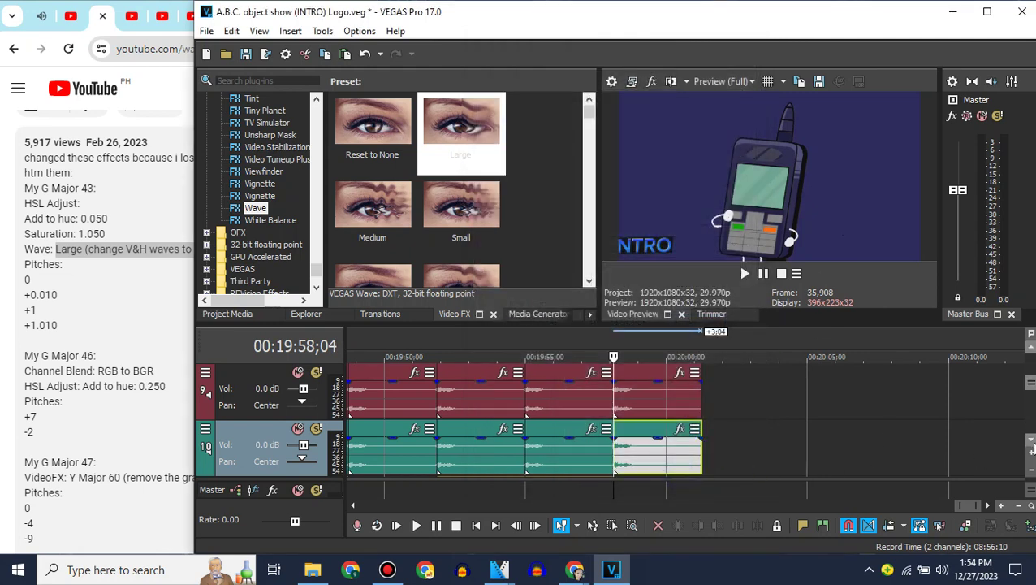
# Paste the audio event onto track 11 at 00:19:58;04 and apply the third pitch listed for My G Major 43, +1.
pyautogui.scroll(-1, 227, 405)
pyautogui.click(250, 435)
pyautogui.hotkey('ctrl', 'v')
pyautogui.click(616, 433)
pyautogui.rightClick(640, 427)
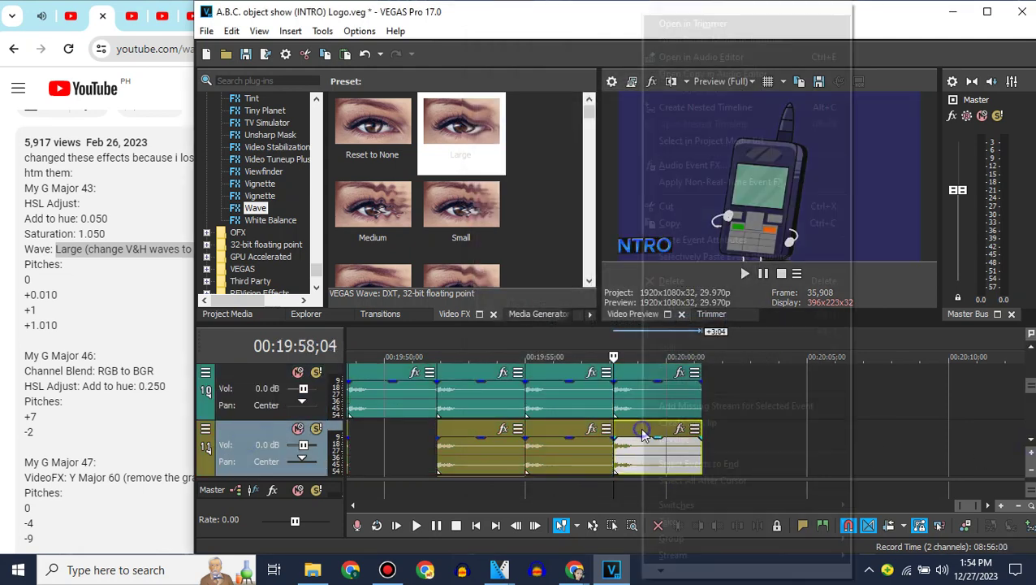
pyautogui.click(675, 546)
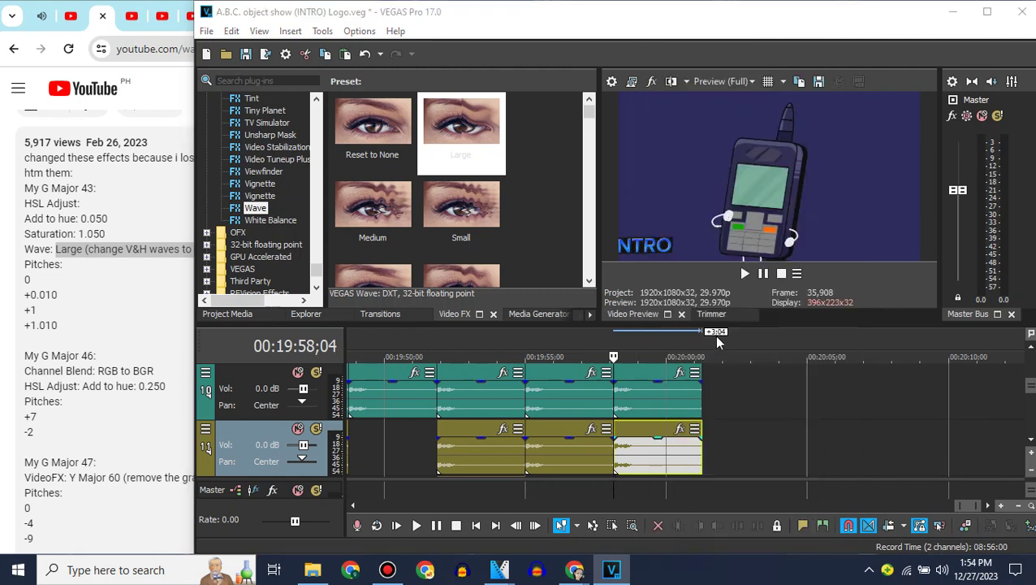
pyautogui.click(683, 474)
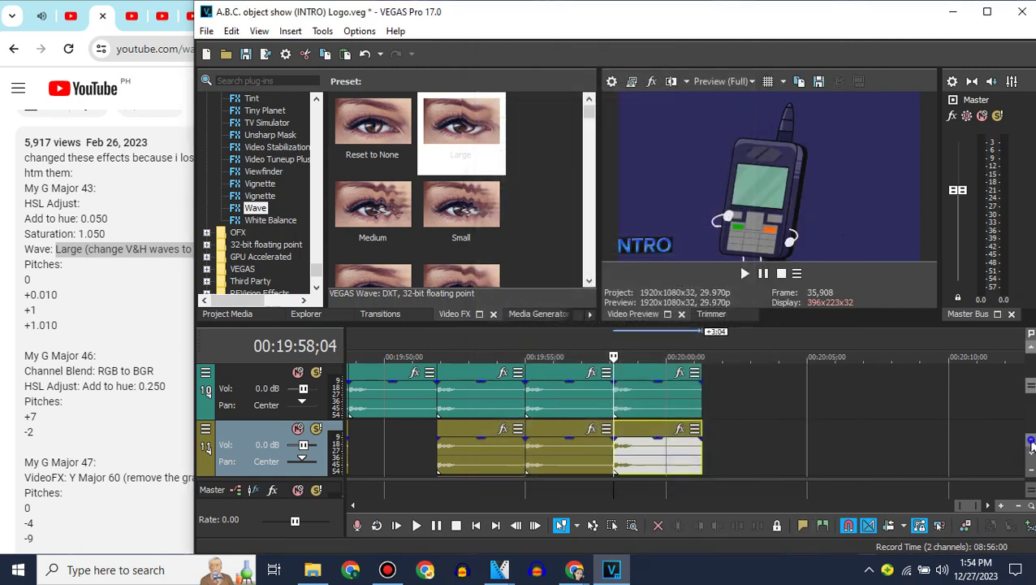
# Paste the audio event onto track 12 at 00:19:58;04 and set its pitch change to 1.01.
pyautogui.scroll(-1, 264, 436)
pyautogui.click(265, 440)
pyautogui.hotkey('ctrl', 'v')
pyautogui.click(615, 428)
pyautogui.rightClick(628, 427)
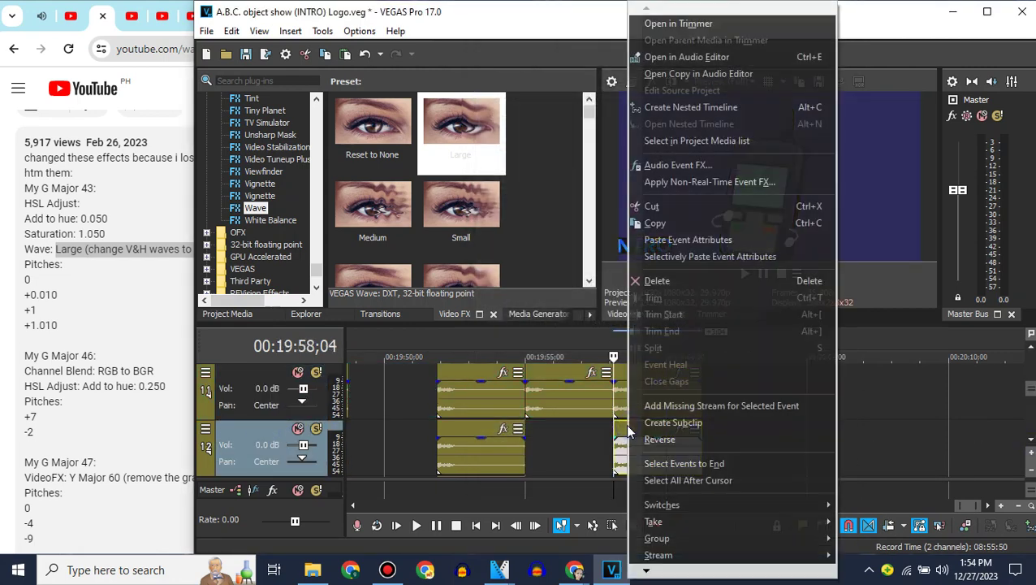
pyautogui.click(677, 546)
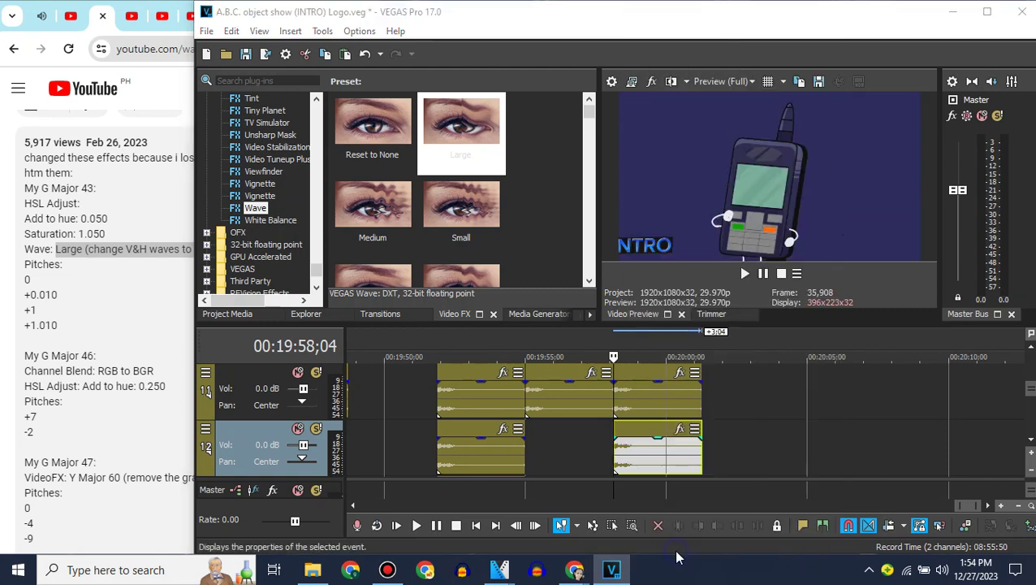
pyautogui.click(684, 328)
pyautogui.press('BackSpace')
pyautogui.write('1.01000')
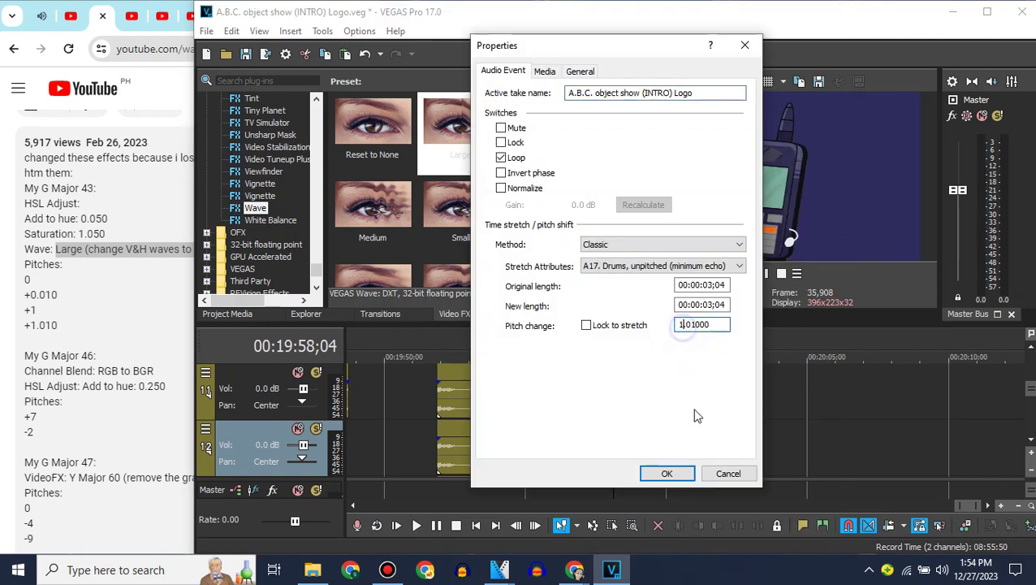
pyautogui.click(686, 473)
# Place another copy of the A.B.C. object show (INTRO) Logo clip from the project media at 00:20:01;08.
pyautogui.scroll(3, 1014, 351)
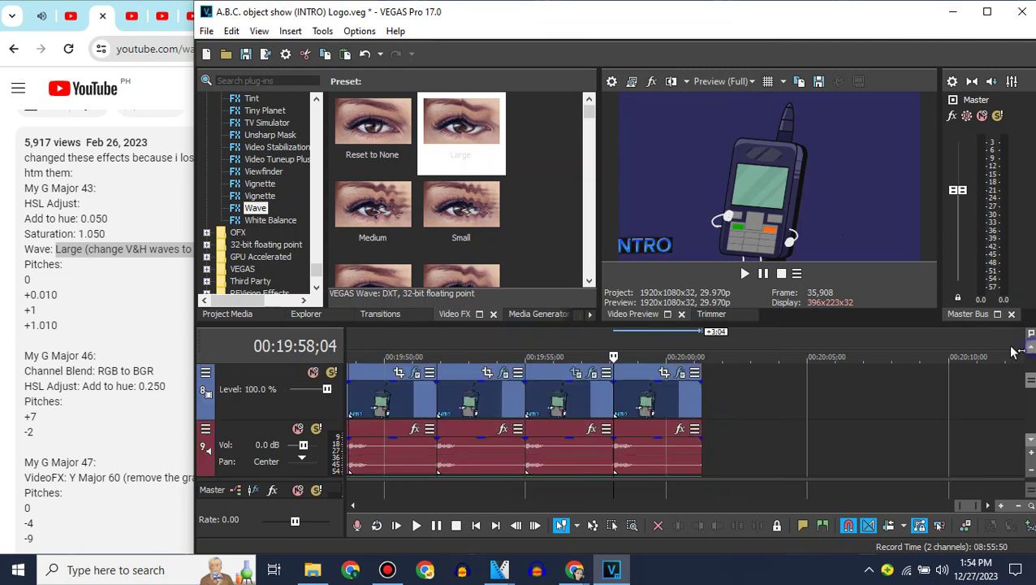
pyautogui.click(240, 314)
pyautogui.moveTo(481, 160); pyautogui.dragTo(706, 396)
# Add the Channel Blend effect with the RGB to BGR preset to the clip at 00:20:01;08.
pyautogui.click(457, 314)
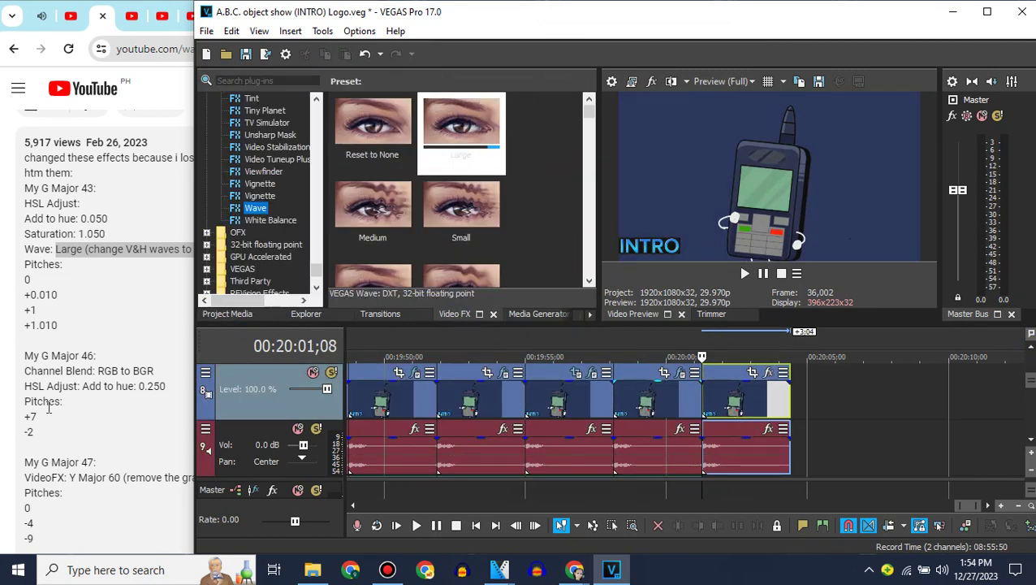
pyautogui.moveTo(317, 271); pyautogui.dragTo(317, 114)
pyautogui.click(293, 124)
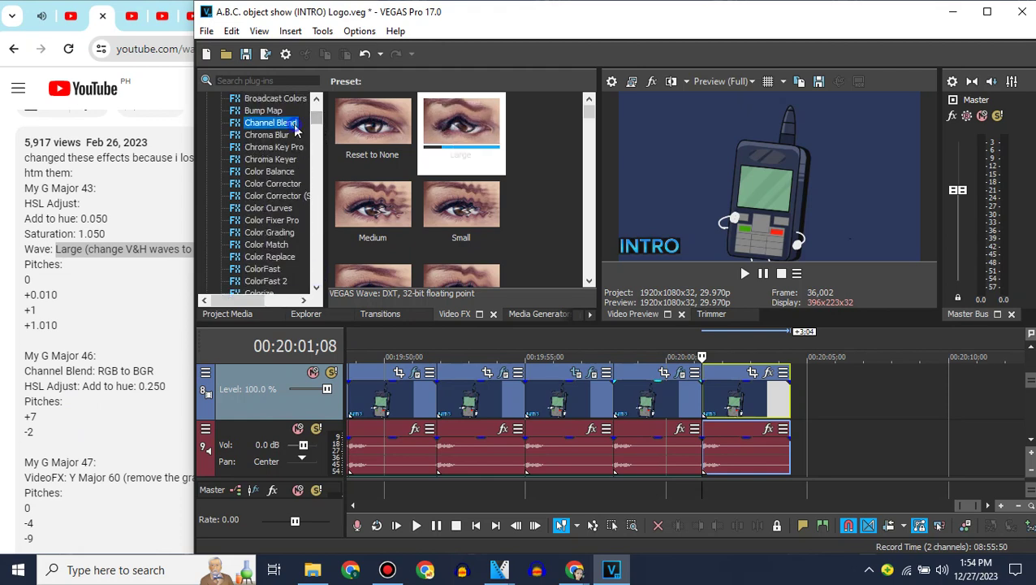
pyautogui.moveTo(389, 272); pyautogui.dragTo(711, 381)
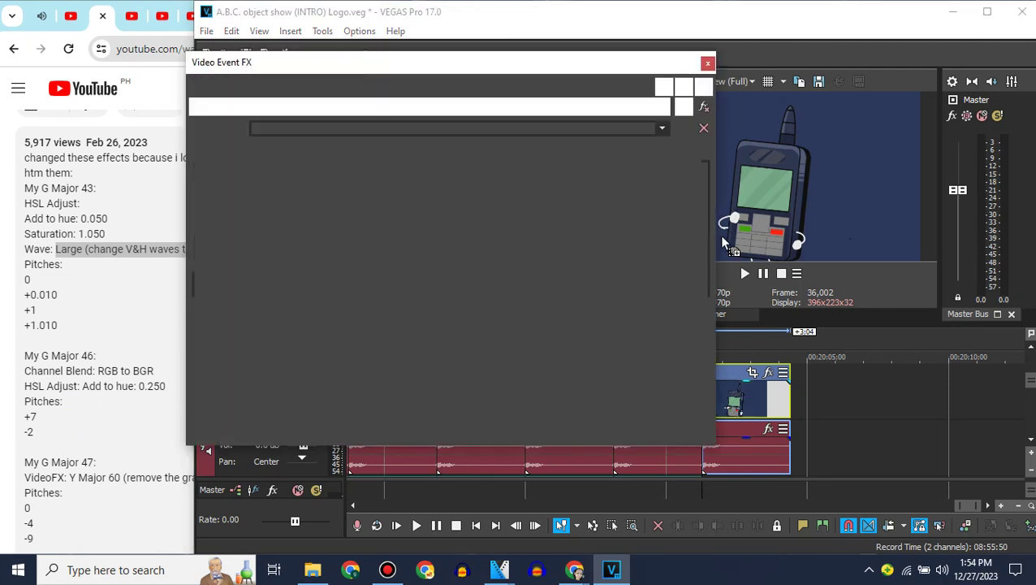
pyautogui.click(707, 63)
# Add the default HSL Adjust effect to the clip at 00:20:01;08 and set Add to hue to 0.250.
pyautogui.scroll(-5, 322, 191)
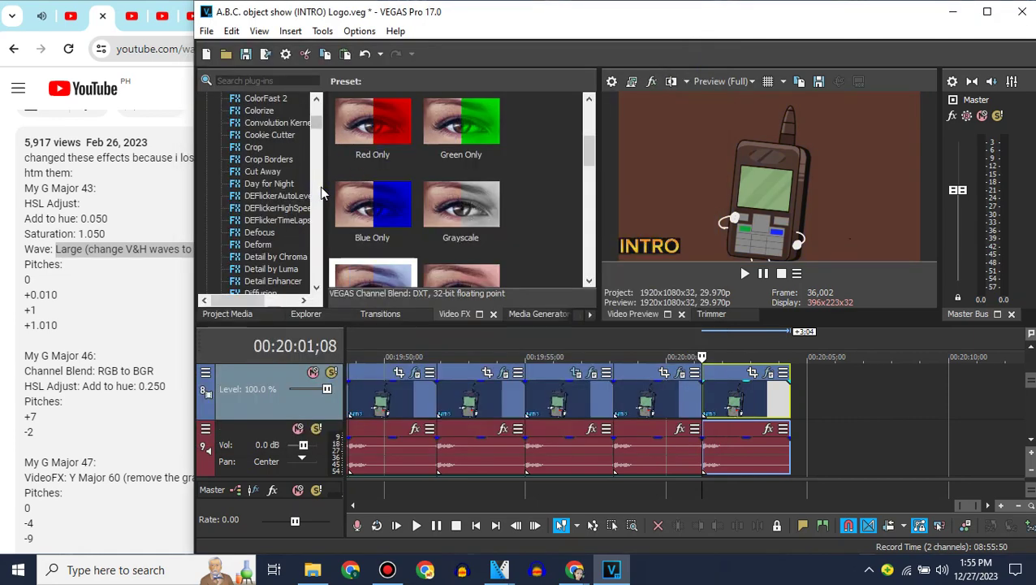
pyautogui.scroll(-8, 322, 192)
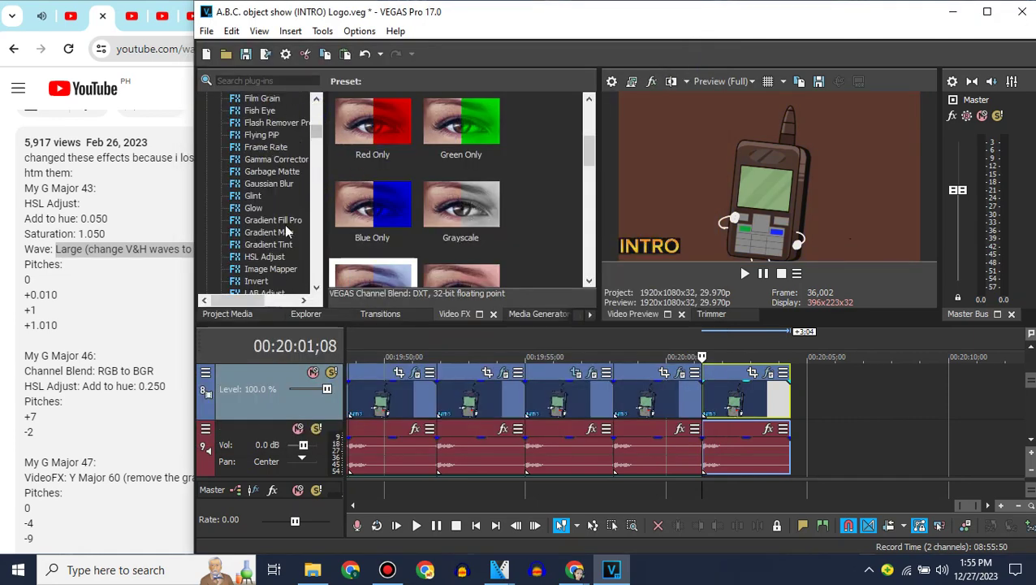
pyautogui.click(276, 256)
pyautogui.moveTo(372, 122); pyautogui.dragTo(741, 398)
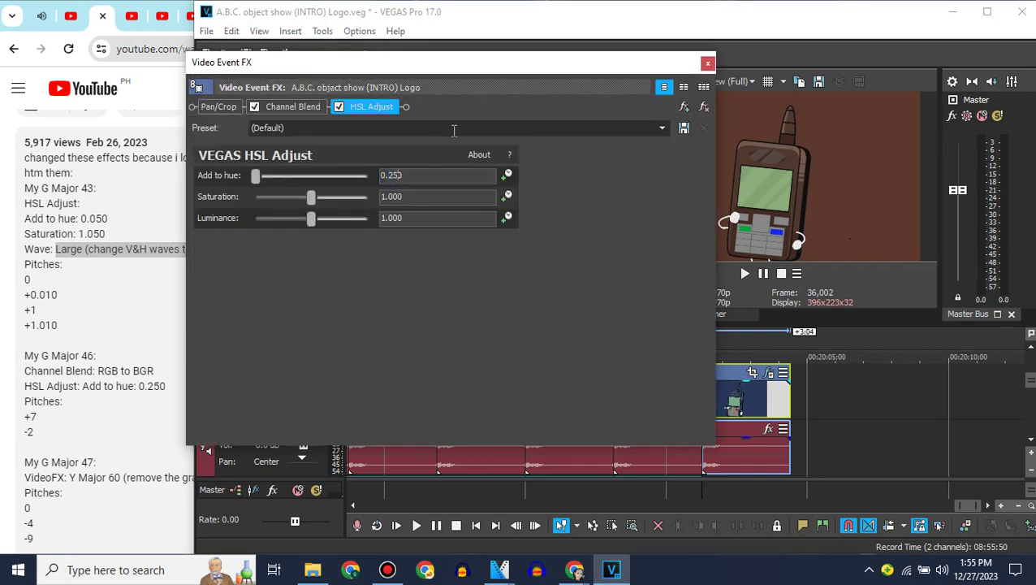
pyautogui.click(707, 63)
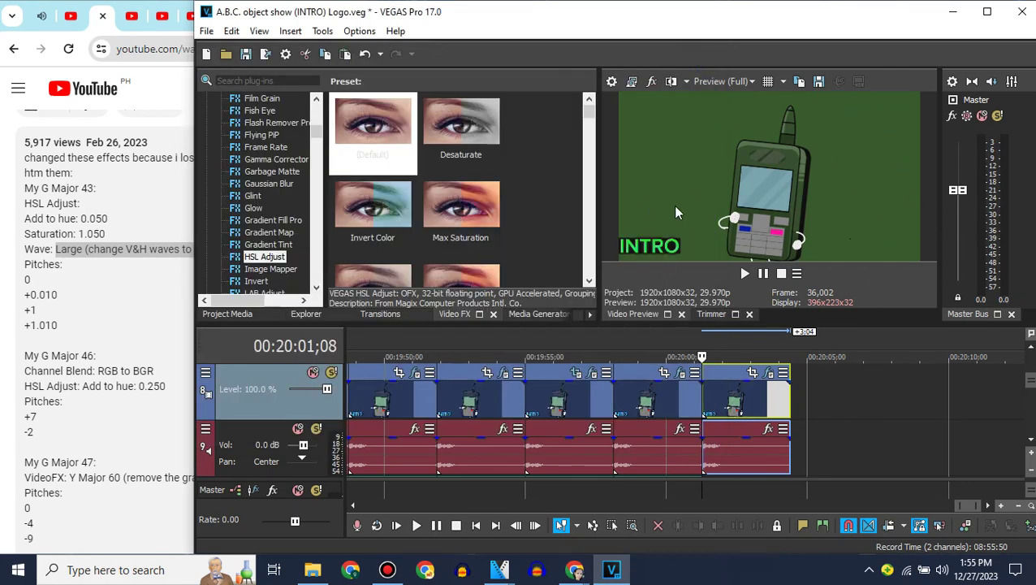
# Set the audio event at 00:20:01;08 on track 9 to the Classic method, A17. Drums, unpitched (minimum echo) attributes and pitch change 7.
pyautogui.scroll(-1, 856, 427)
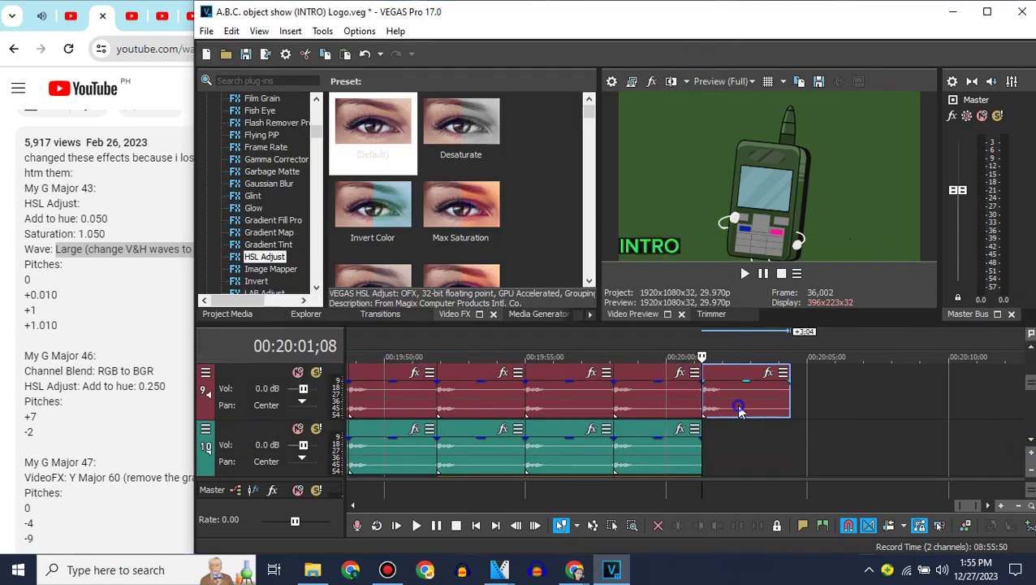
pyautogui.rightClick(738, 411)
pyautogui.click(776, 550)
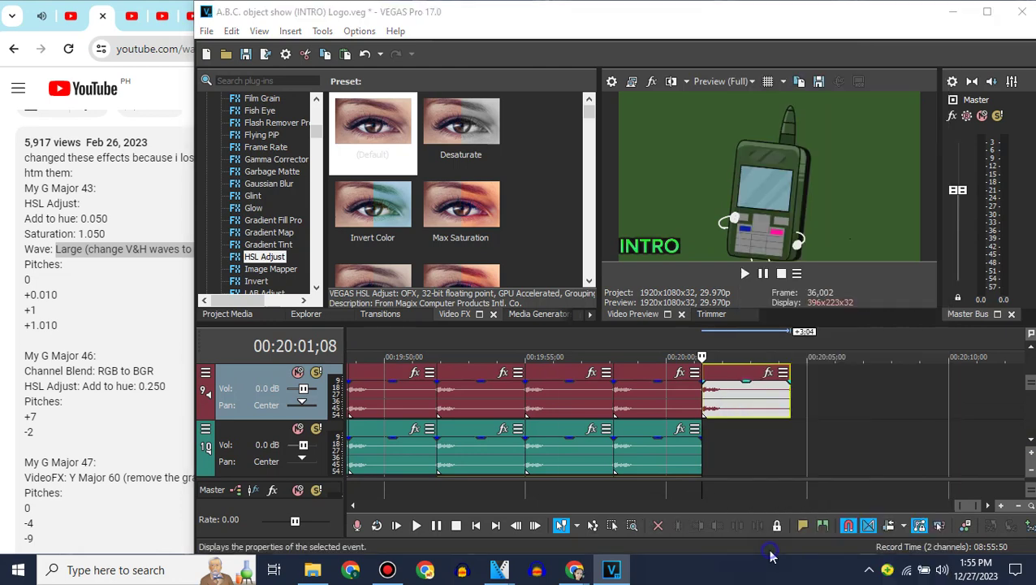
pyautogui.click(636, 245)
pyautogui.click(605, 276)
pyautogui.click(622, 265)
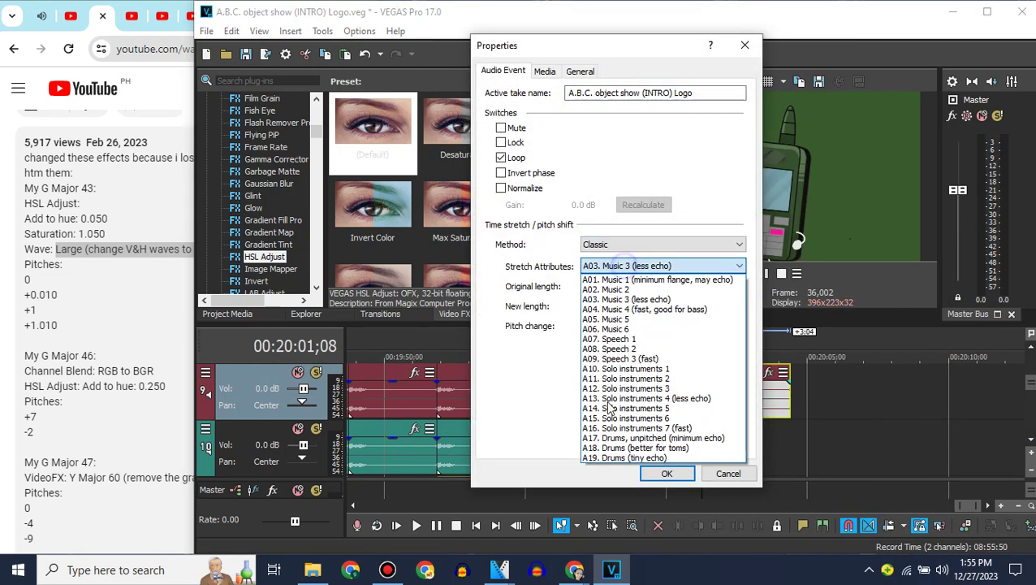
pyautogui.click(642, 432)
pyautogui.doubleClick(714, 323)
pyautogui.write('7')
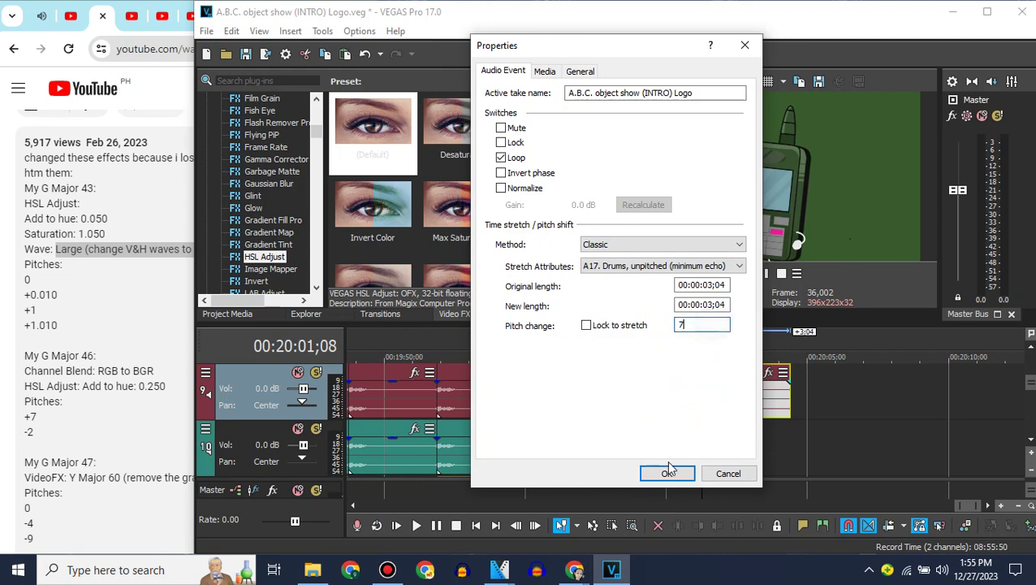
pyautogui.click(665, 472)
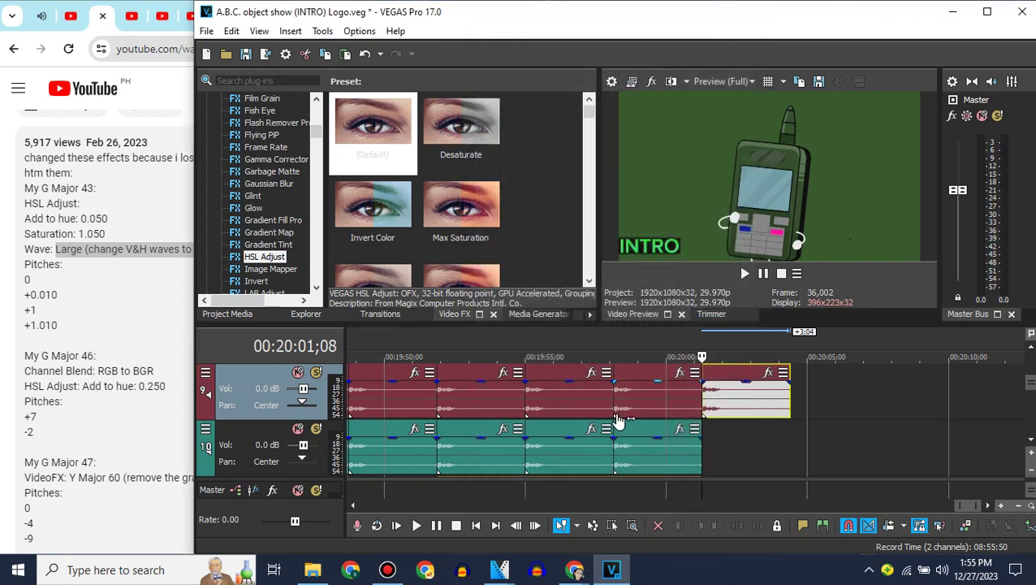
# Paste a copy of the audio event at 00:20:01;08 on track 10 and set its pitch change to -2.
pyautogui.click(690, 438)
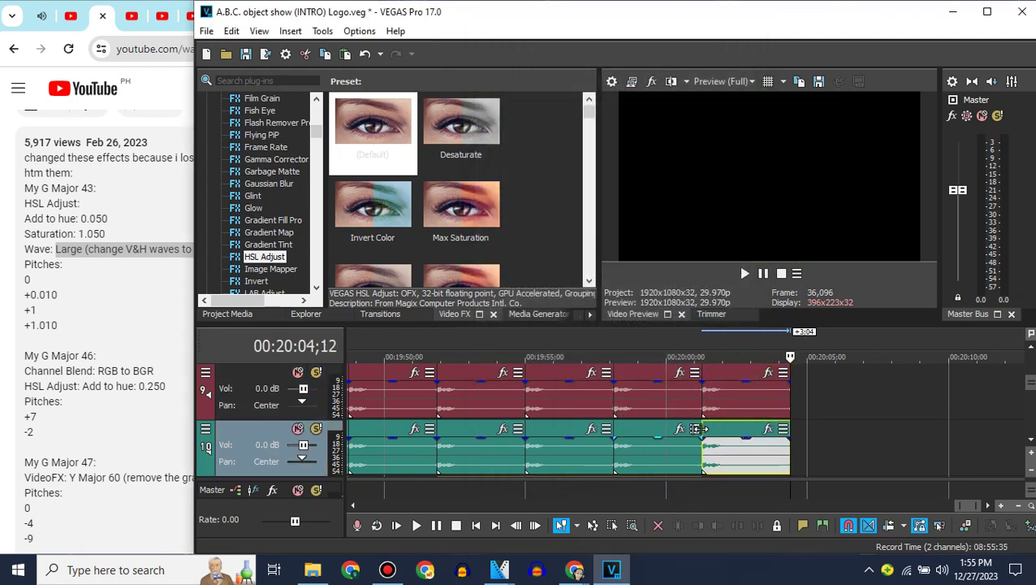
pyautogui.rightClick(730, 436)
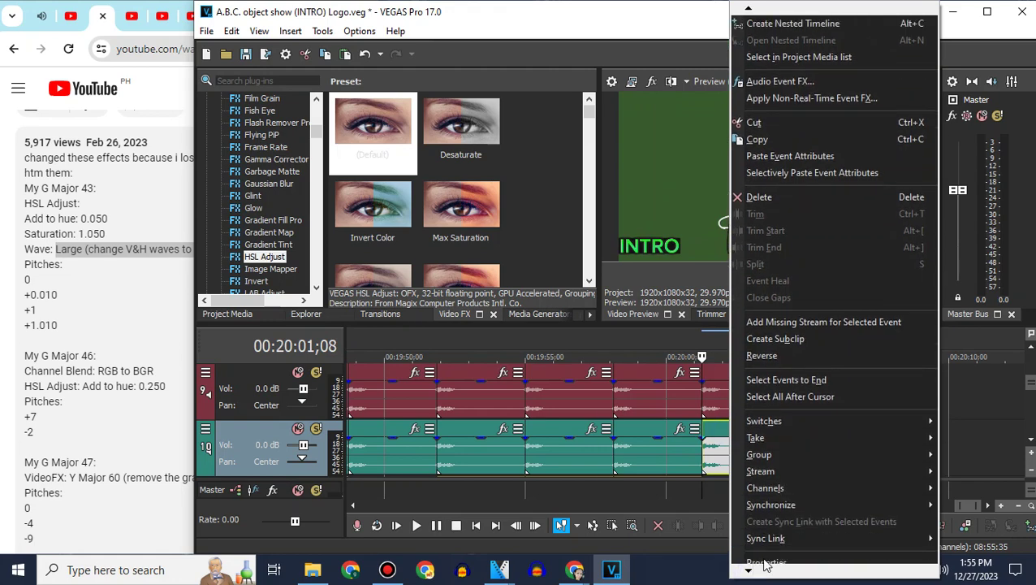
pyautogui.click(765, 541)
pyautogui.doubleClick(721, 327)
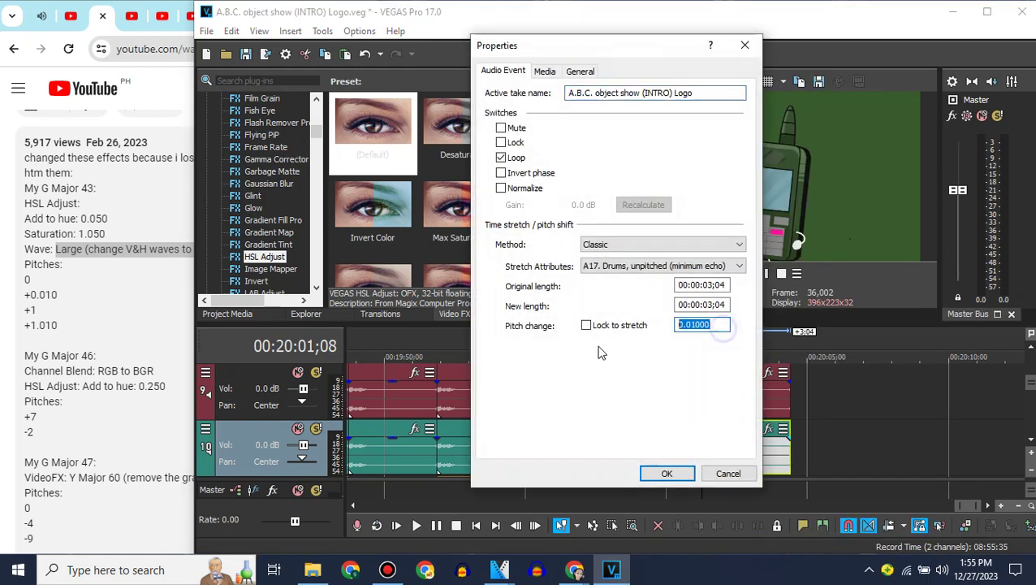
pyautogui.write('-2')
pyautogui.press('Return')
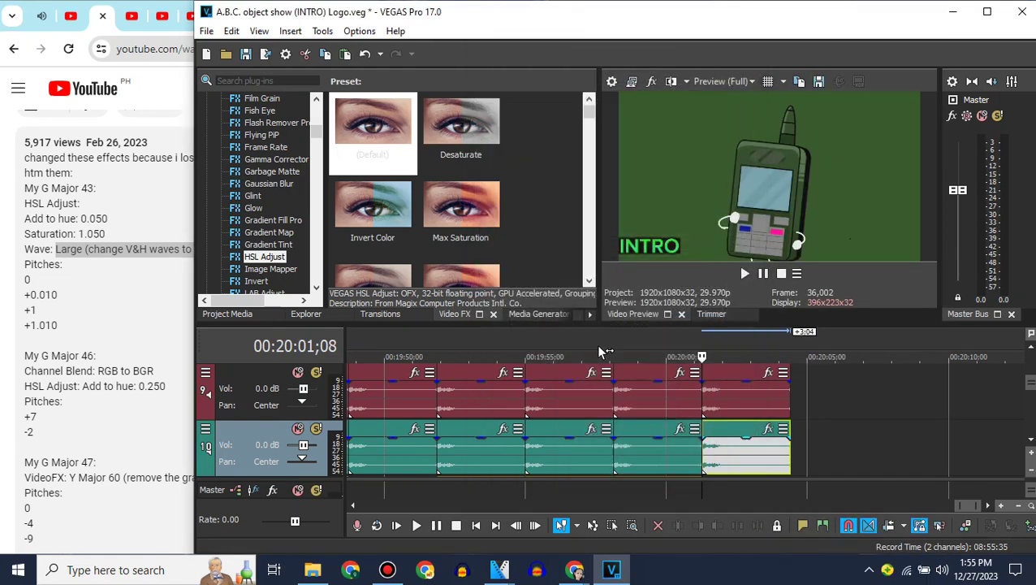
# Place another copy of the A.B.C. object show (INTRO) Logo clip from the project media at 00:20:04;12.
pyautogui.click(1030, 346)
pyautogui.click(238, 314)
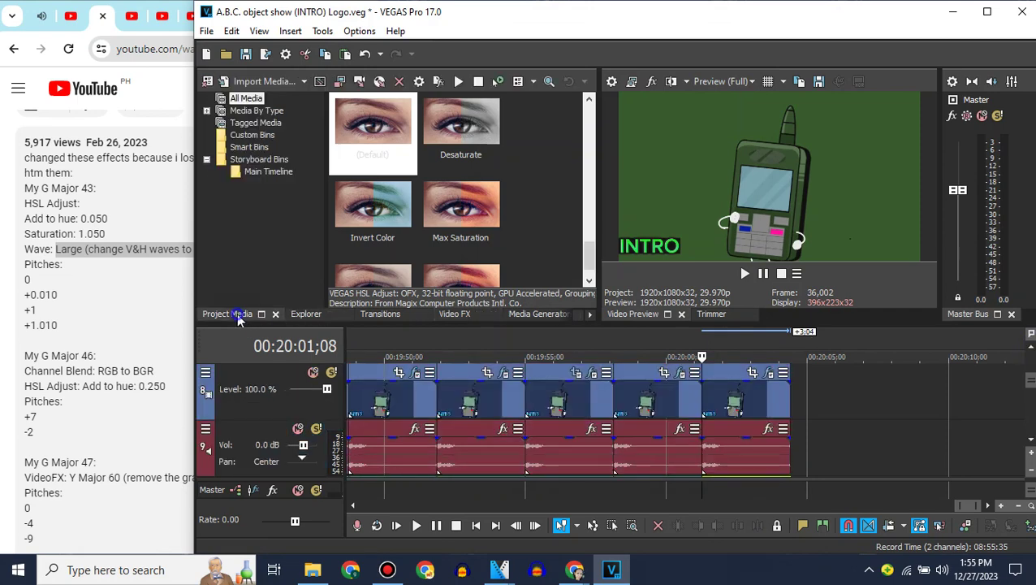
pyautogui.click(101, 408)
pyautogui.scroll(-2, 192, 433)
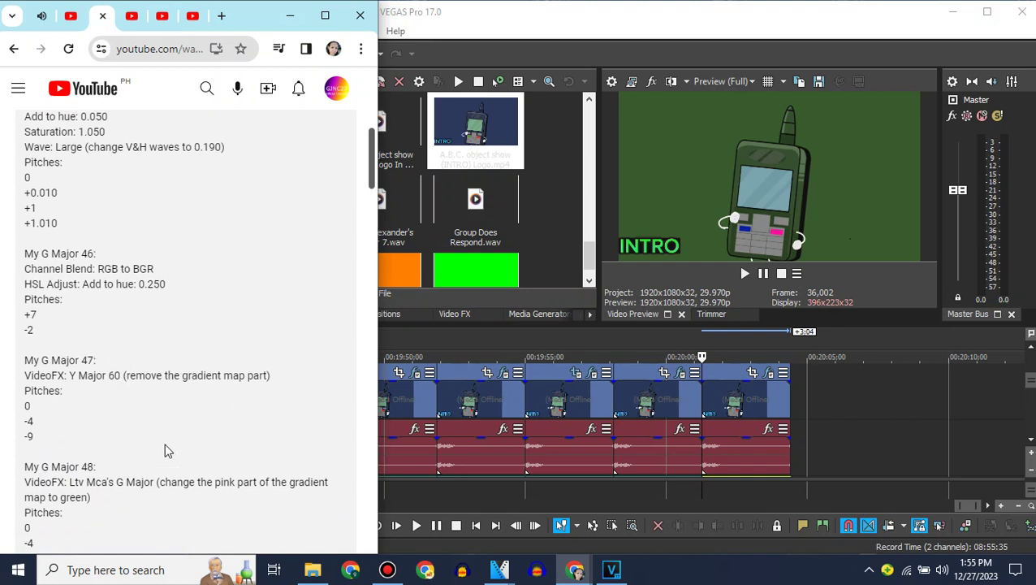
pyautogui.click(853, 379)
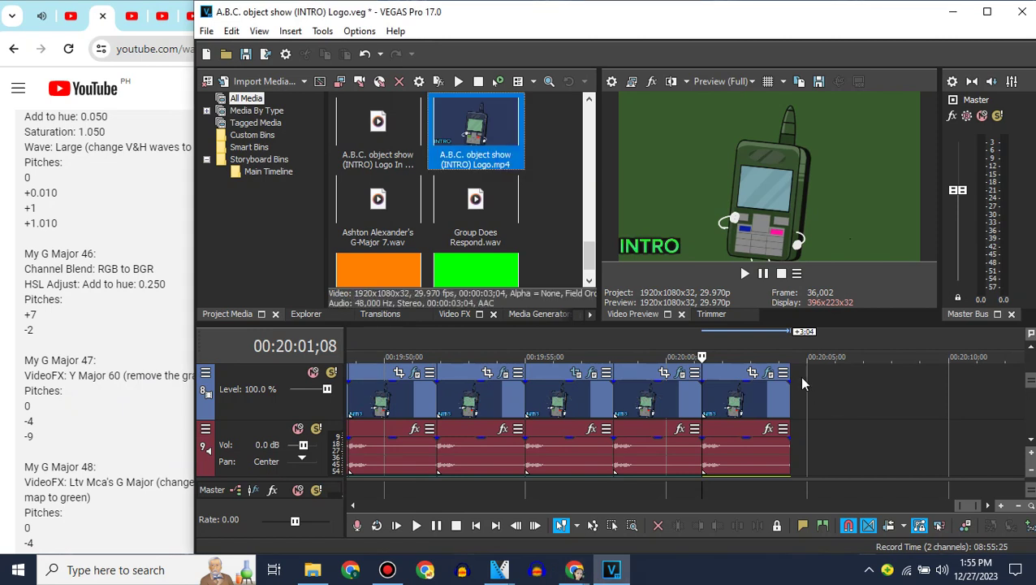
pyautogui.moveTo(809, 389); pyautogui.dragTo(785, 391)
# Review the My G Major 46 to 49 instructions in YouTube, and read the My G Major 41 recipe in the Jul 6, 2023 video description.
pyautogui.click(167, 285)
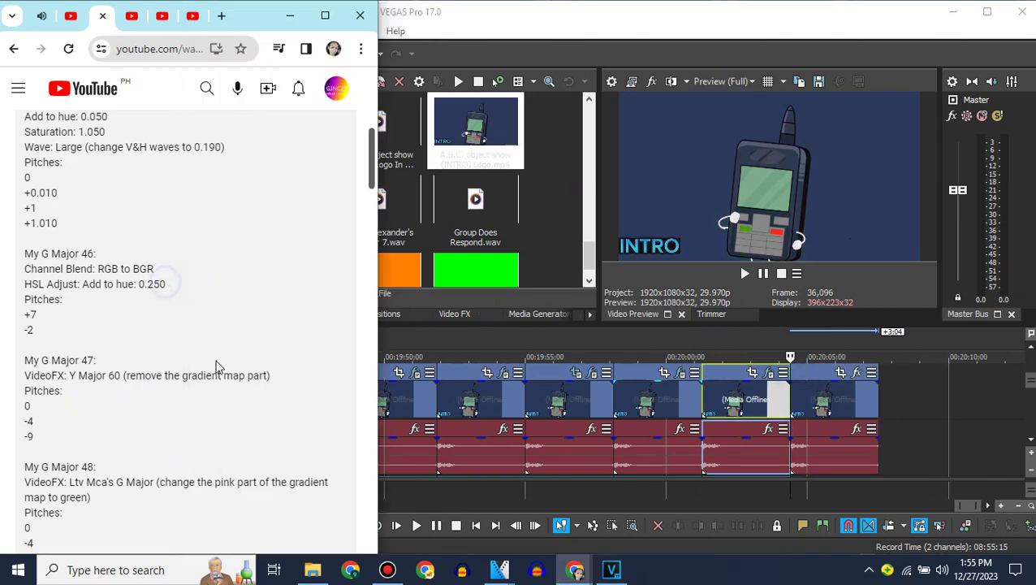
pyautogui.scroll(5, 198, 372)
pyautogui.scroll(-5, 192, 372)
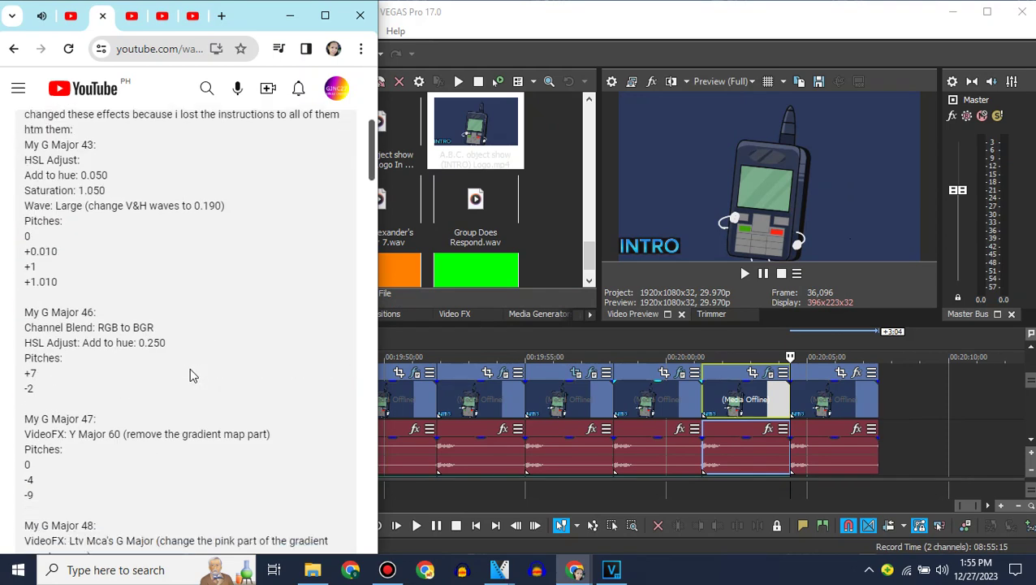
pyautogui.scroll(-4, 189, 369)
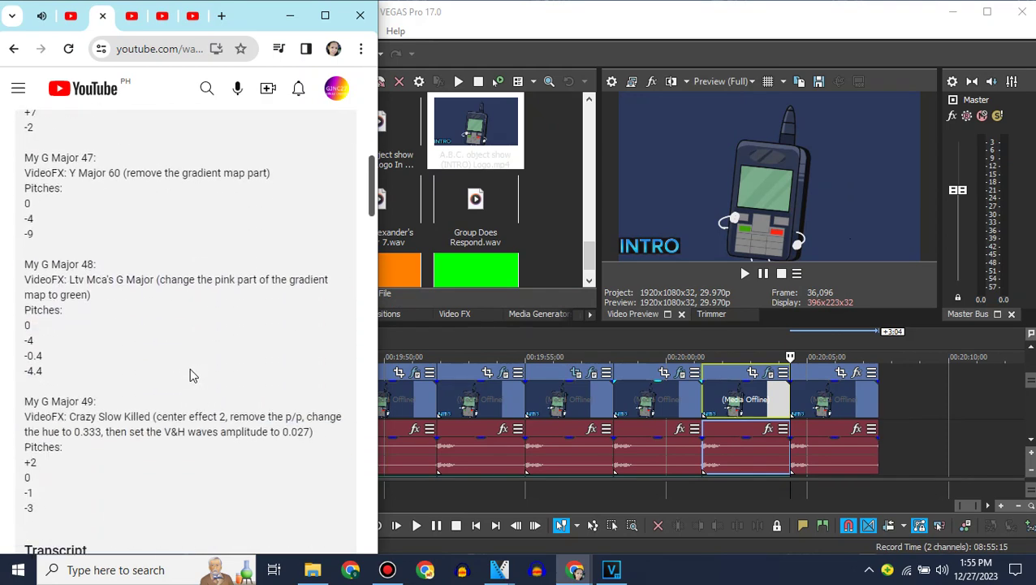
pyautogui.scroll(4, 192, 376)
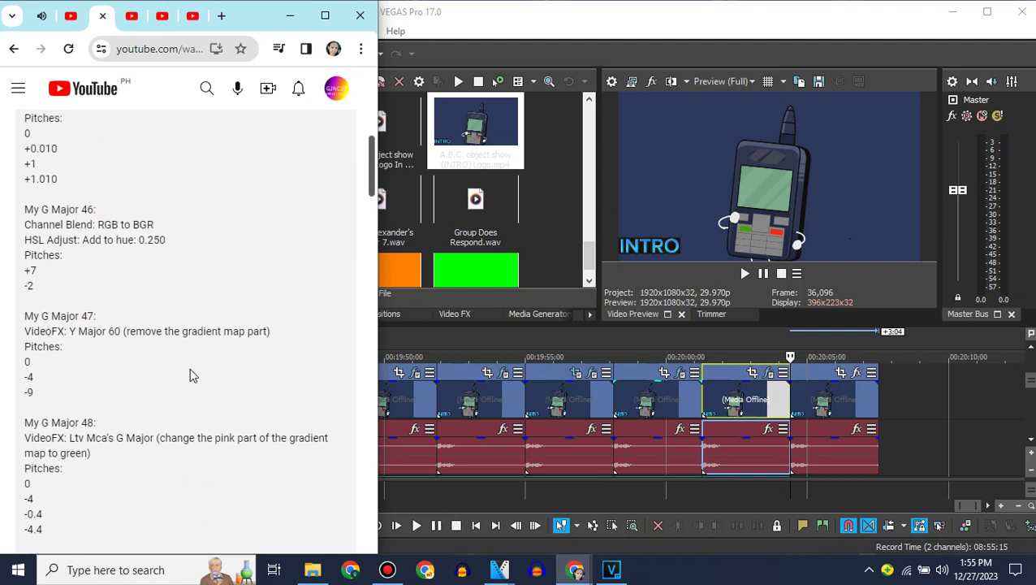
pyautogui.scroll(-1, 189, 372)
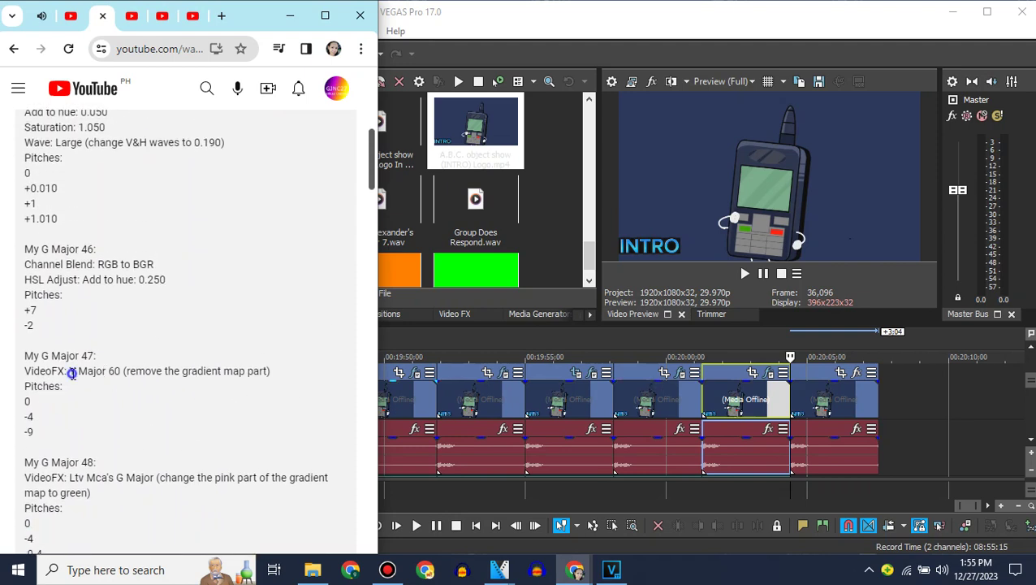
pyautogui.moveTo(70, 372); pyautogui.dragTo(116, 373)
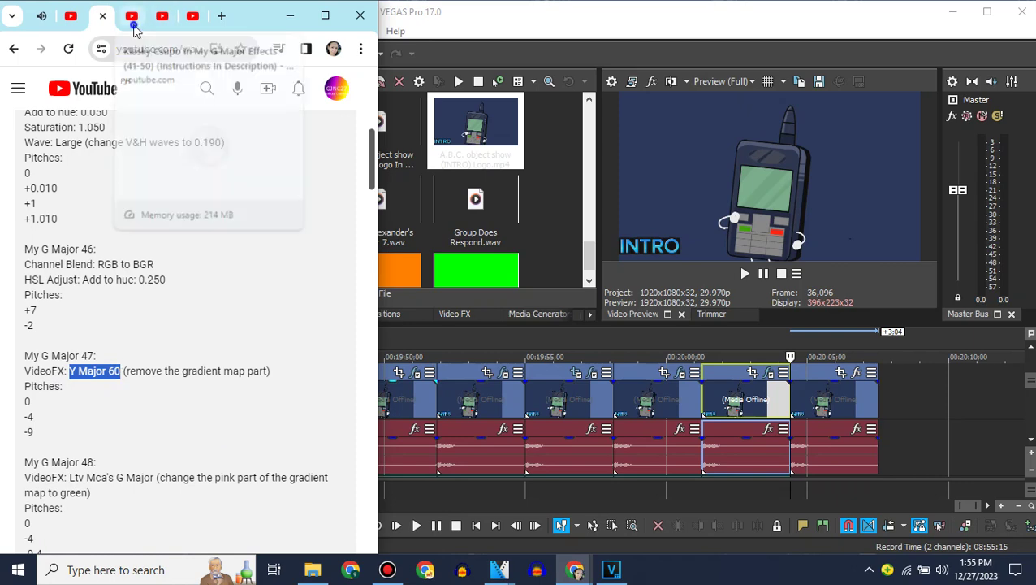
pyautogui.click(132, 16)
pyautogui.scroll(-2, 194, 227)
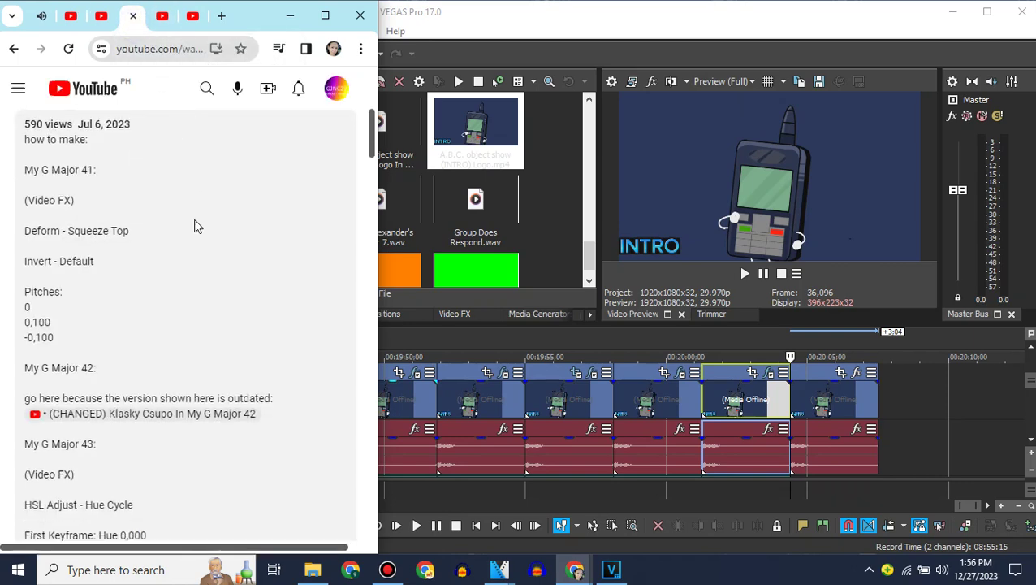
pyautogui.scroll(-2, 194, 226)
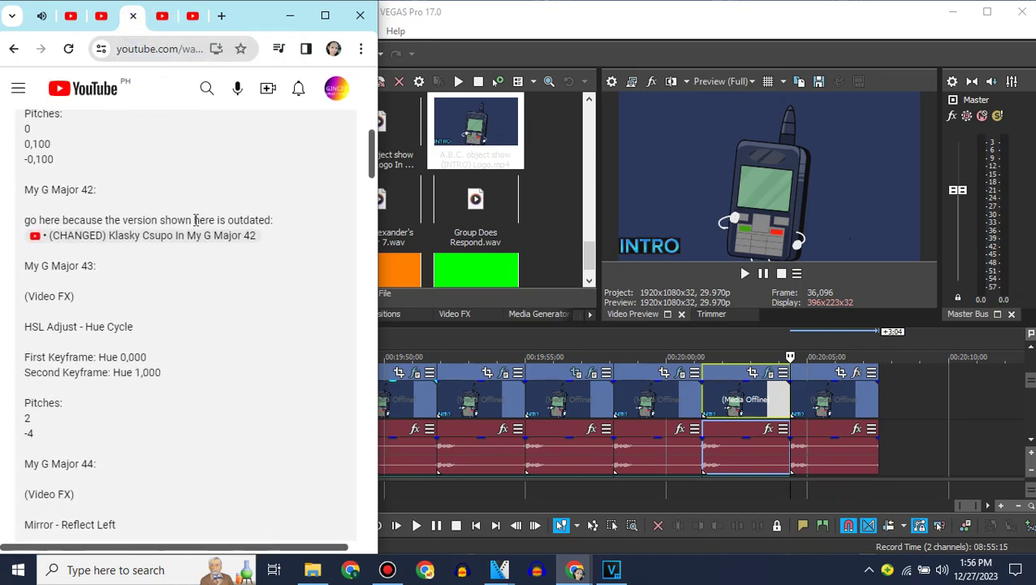
pyautogui.scroll(3, 194, 226)
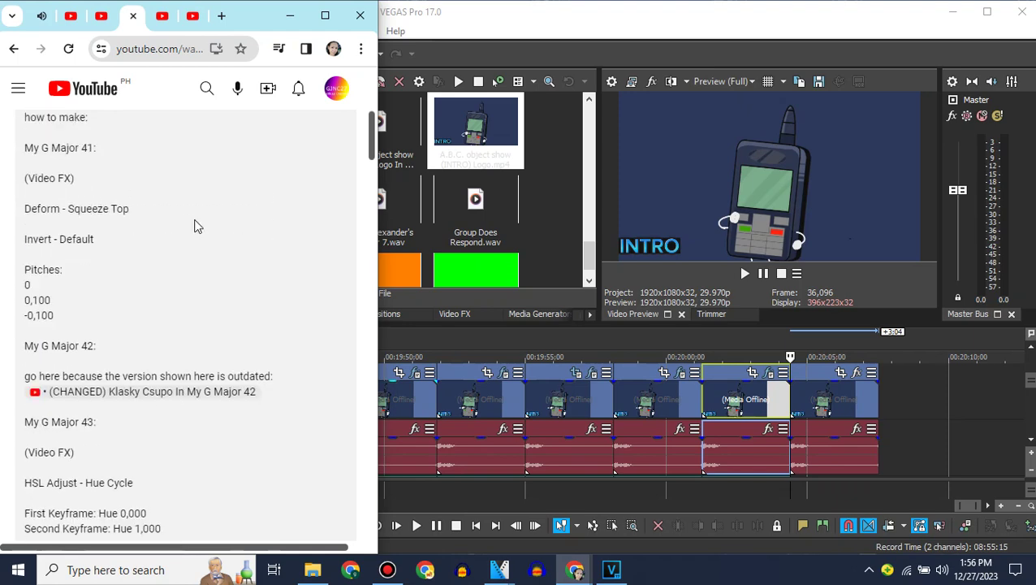
# Add the Invert effect with the default preset to the video clip at 00:20:04;12 in VEGAS Pro.
pyautogui.click(446, 316)
pyautogui.click(256, 281)
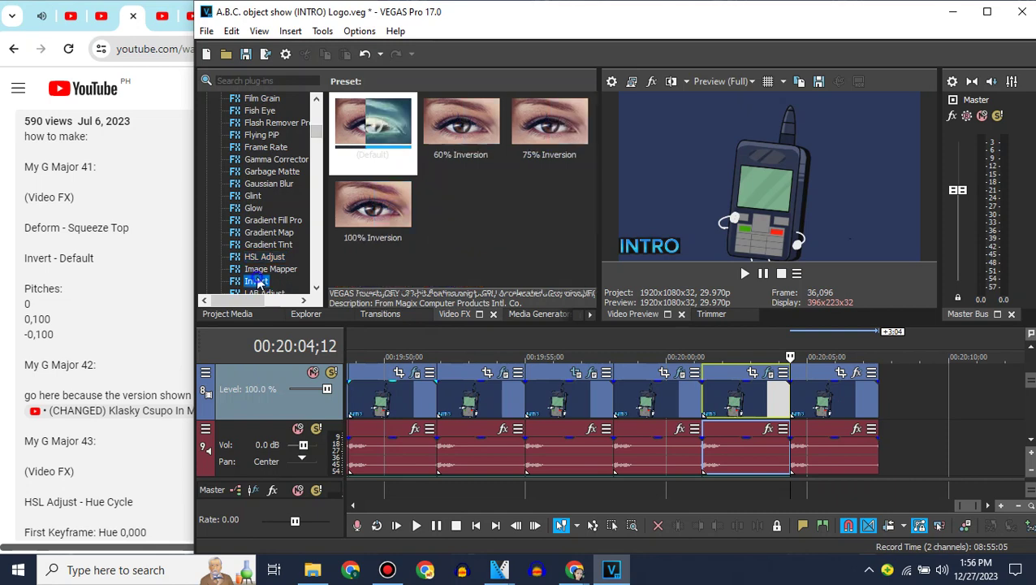
pyautogui.moveTo(373, 124); pyautogui.dragTo(821, 393)
pyautogui.click(708, 63)
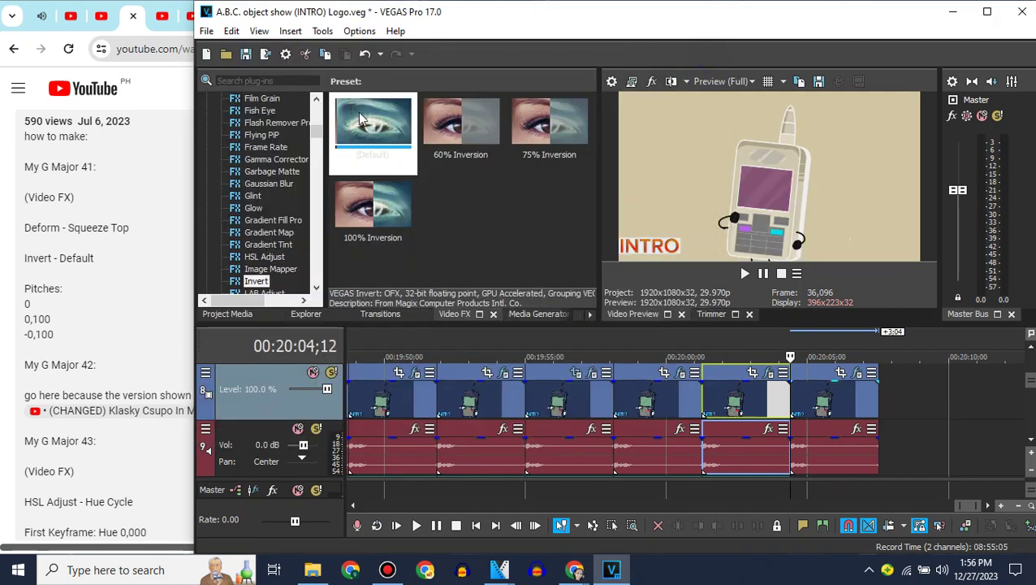
# Add the Deform effect with the Squeeze Top preset to the video clip at 00:20:04;12.
pyautogui.scroll(7, 316, 108)
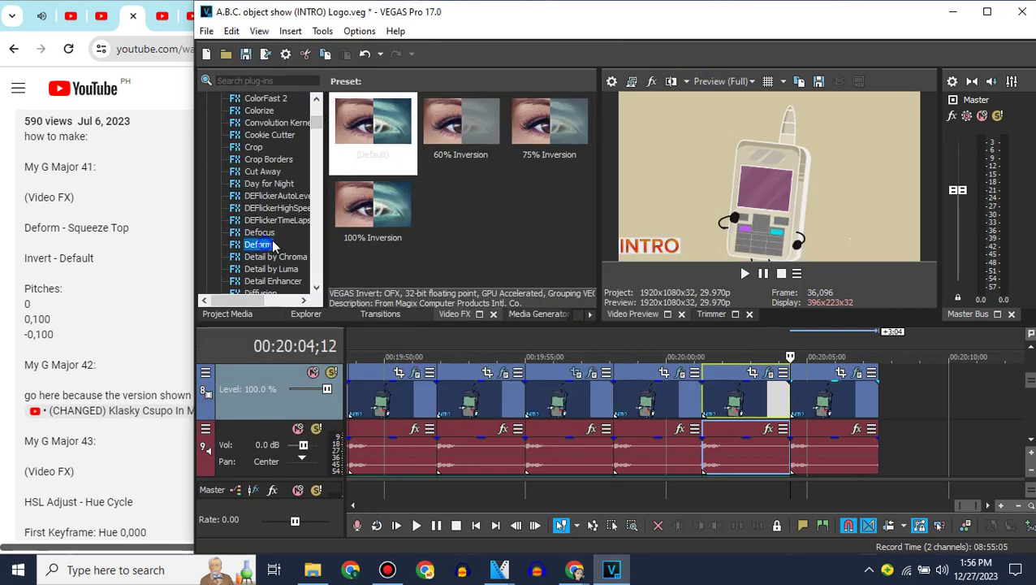
pyautogui.moveTo(469, 217); pyautogui.dragTo(853, 406)
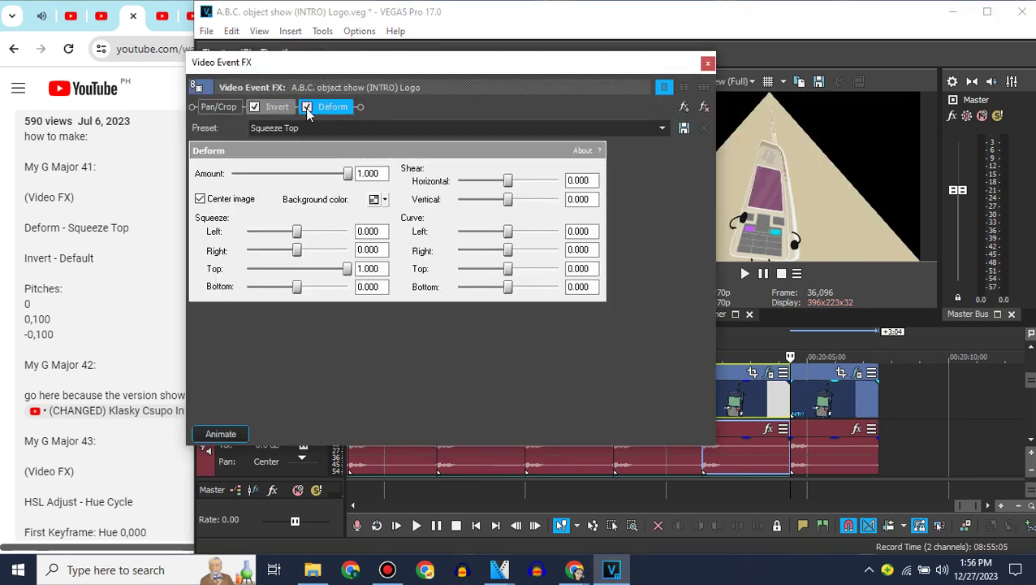
pyautogui.click(708, 63)
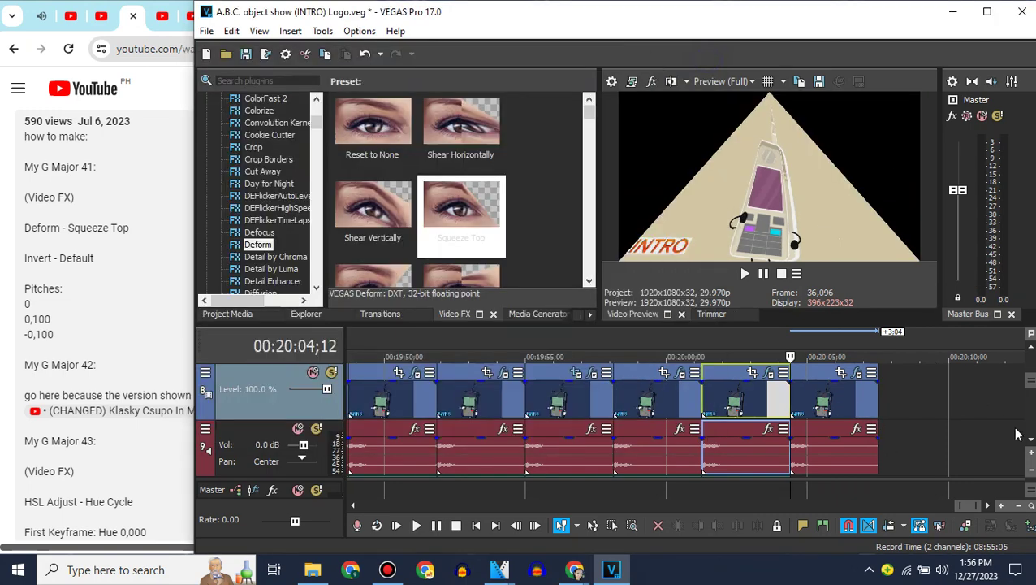
# Paste a copied audio event at 00:20:04;12 on track 10 and set its pitch change to 0.1.
pyautogui.scroll(-2, 820, 409)
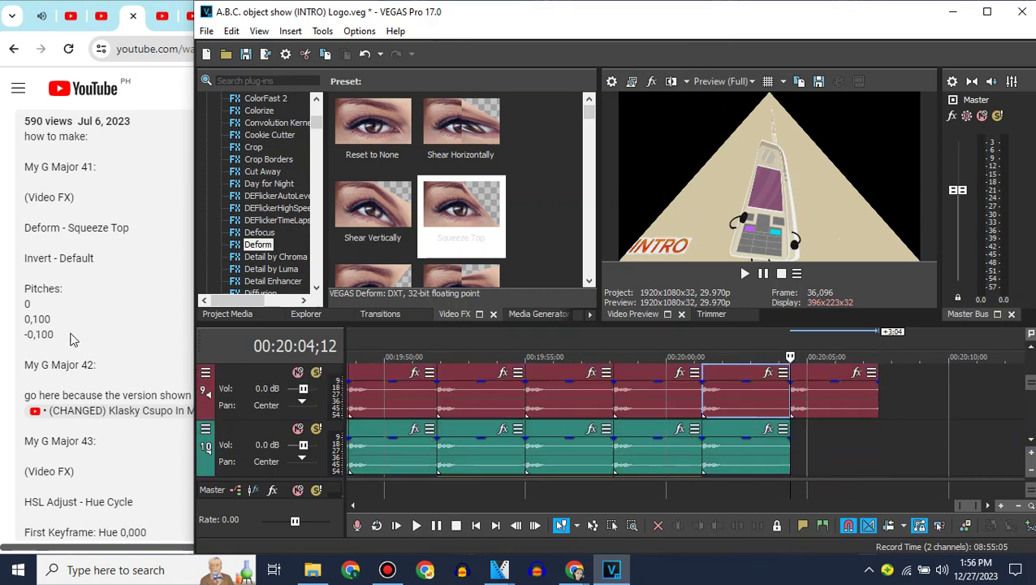
pyautogui.rightClick(739, 439)
pyautogui.click(772, 223)
pyautogui.hotkey('ctrl', 'v')
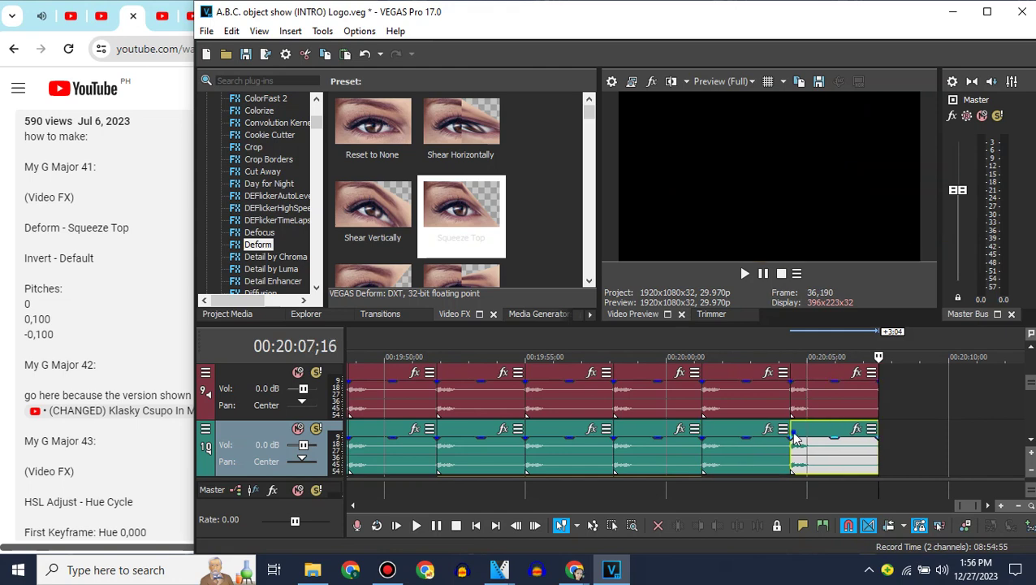
pyautogui.rightClick(797, 432)
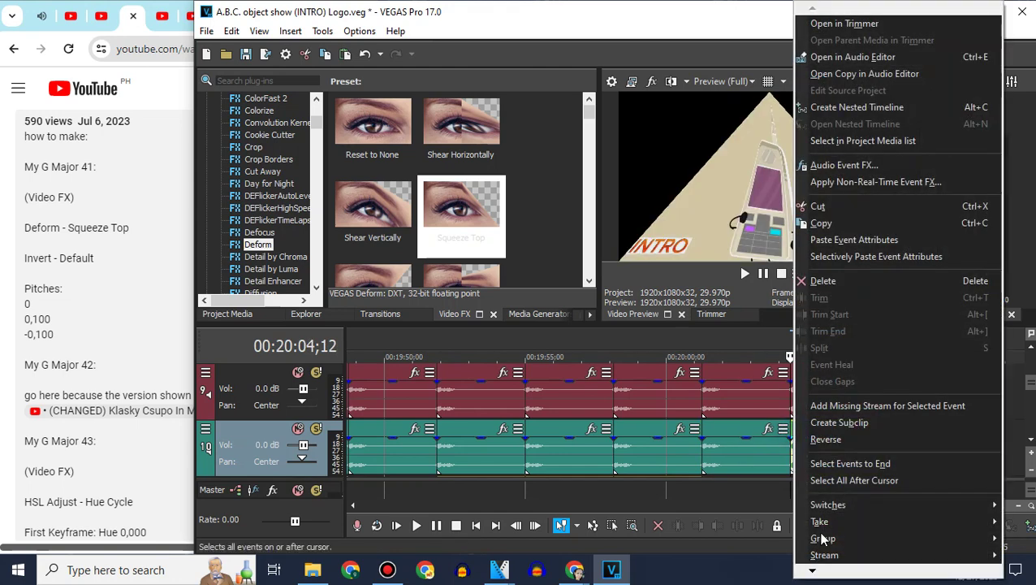
pyautogui.click(826, 549)
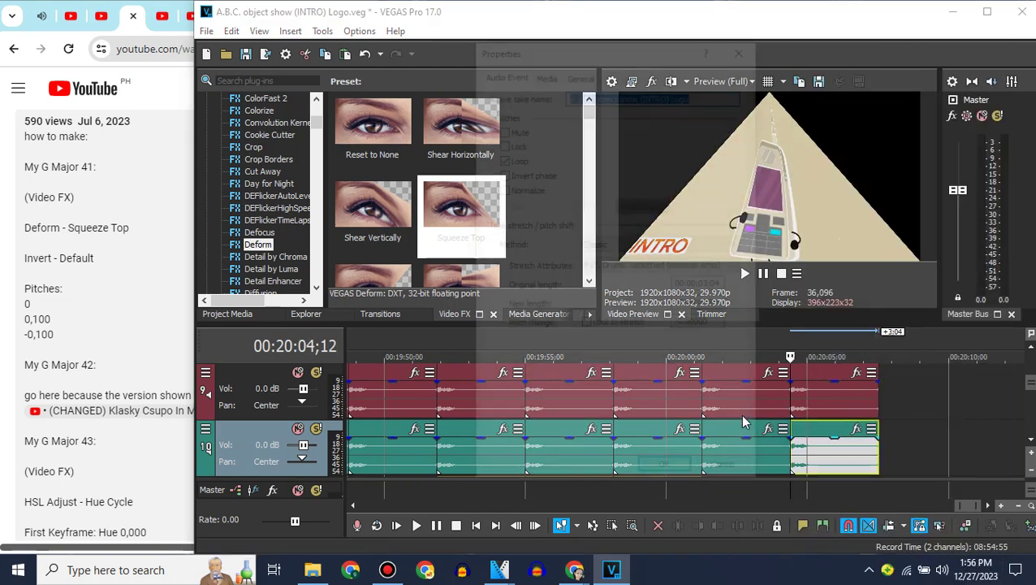
pyautogui.moveTo(721, 326); pyautogui.dragTo(610, 341)
pyautogui.write('0.1')
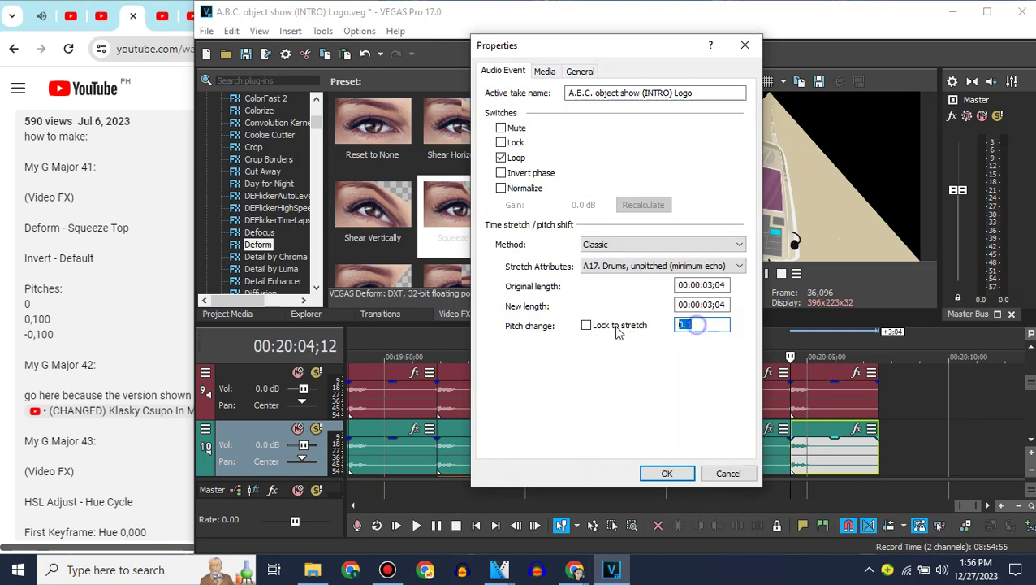
pyautogui.click(658, 473)
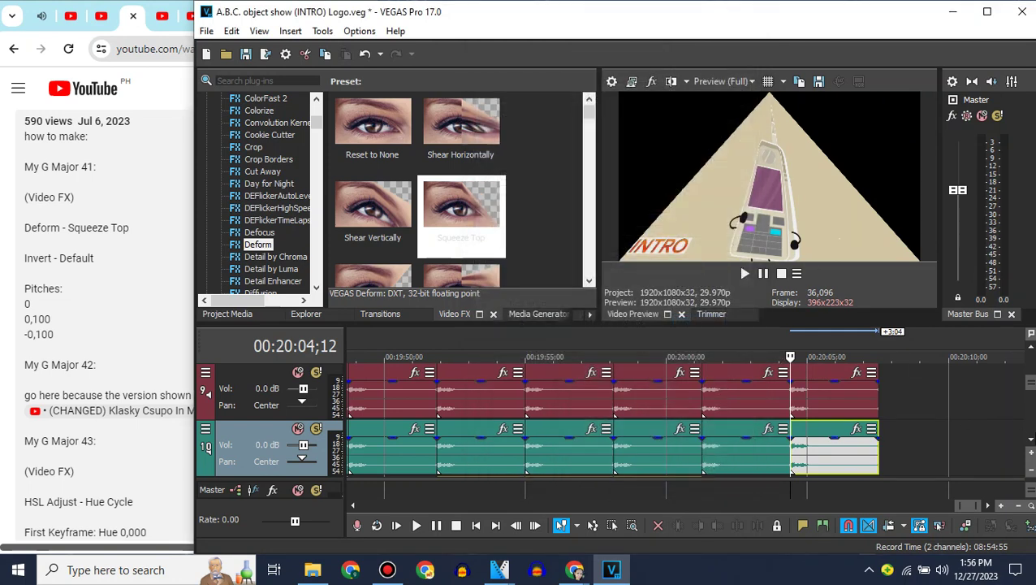
# Copy the track 10 audio event at 00:20:04;12 onto track 11 and set the copy's pitch change to -0.1.
pyautogui.scroll(-1, 819, 446)
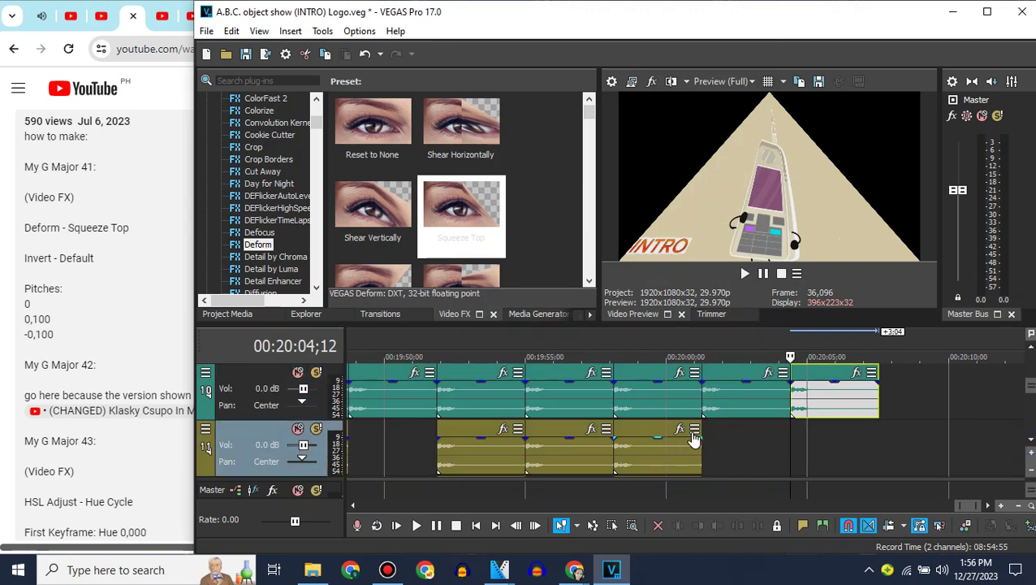
pyautogui.rightClick(831, 406)
pyautogui.click(859, 223)
pyautogui.hotkey('ctrl', 'v')
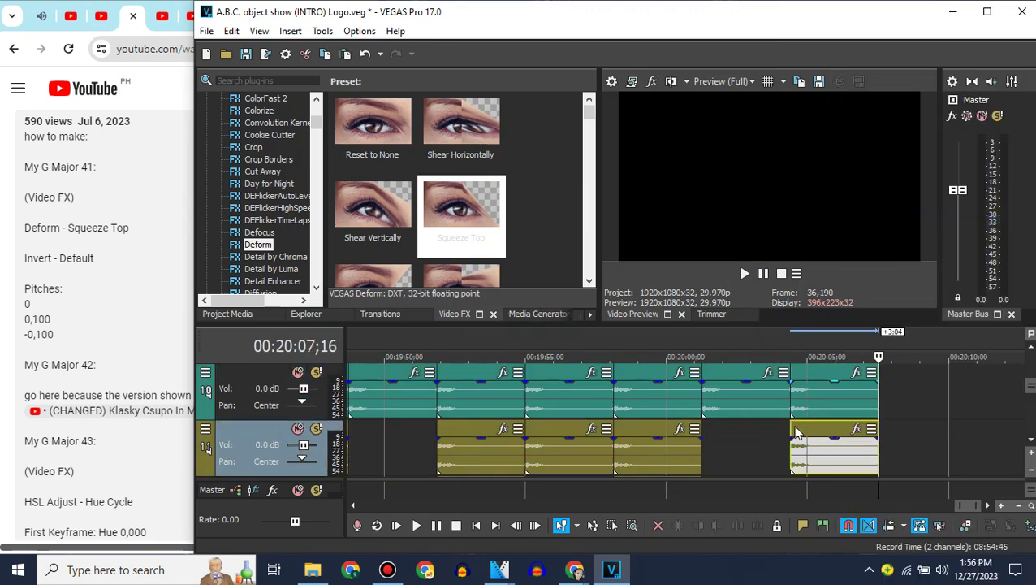
pyautogui.click(795, 431)
pyautogui.rightClick(821, 430)
pyautogui.moveTo(849, 571)
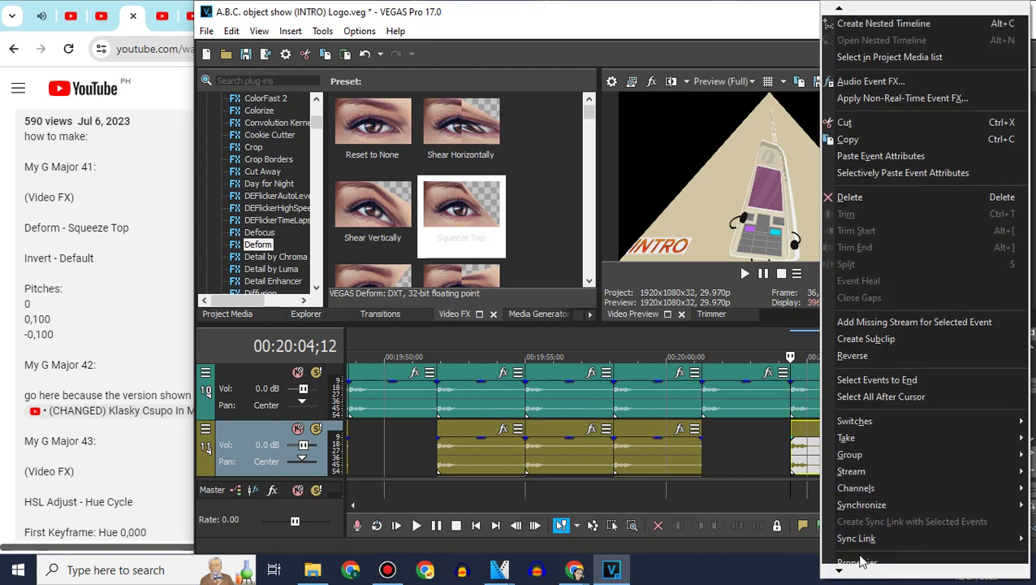
pyautogui.click(859, 557)
pyautogui.click(681, 326)
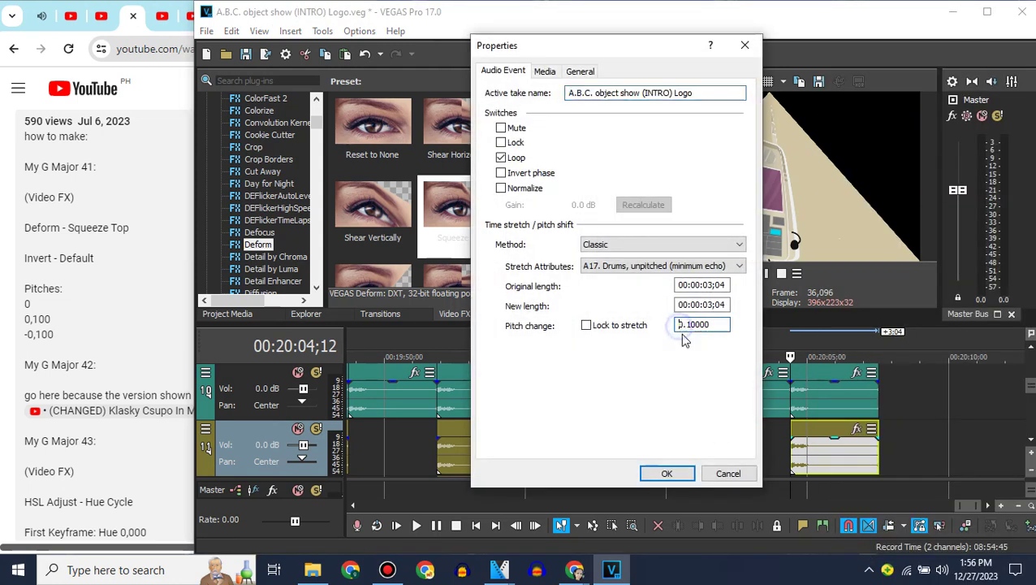
pyautogui.click(670, 475)
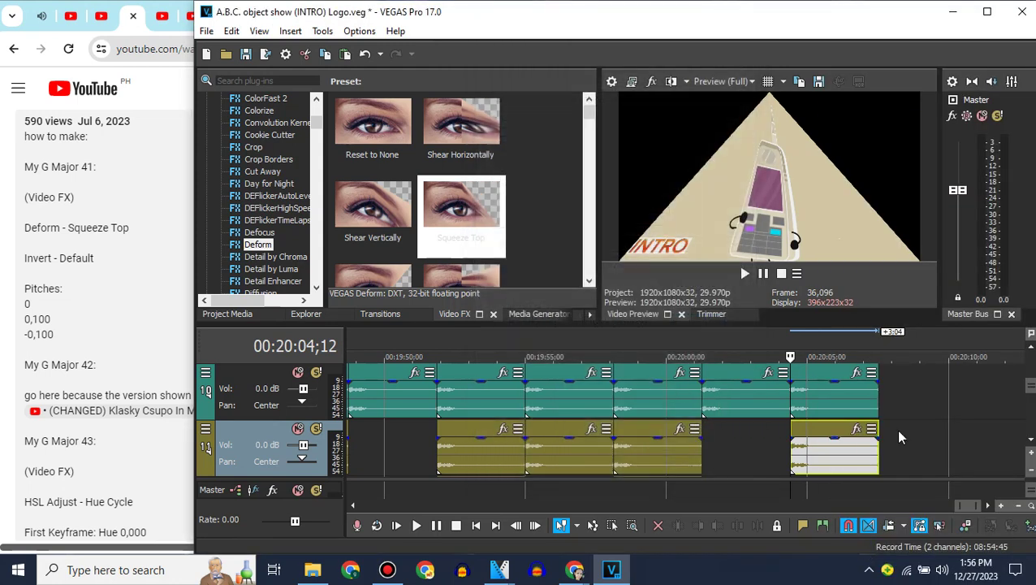
# Place another copy of the A.B.C. object show (INTRO) Logo clip from the project media at 00:20:07;16.
pyautogui.click(1030, 347)
pyautogui.click(1030, 347)
pyautogui.moveTo(968, 504); pyautogui.dragTo(973, 505)
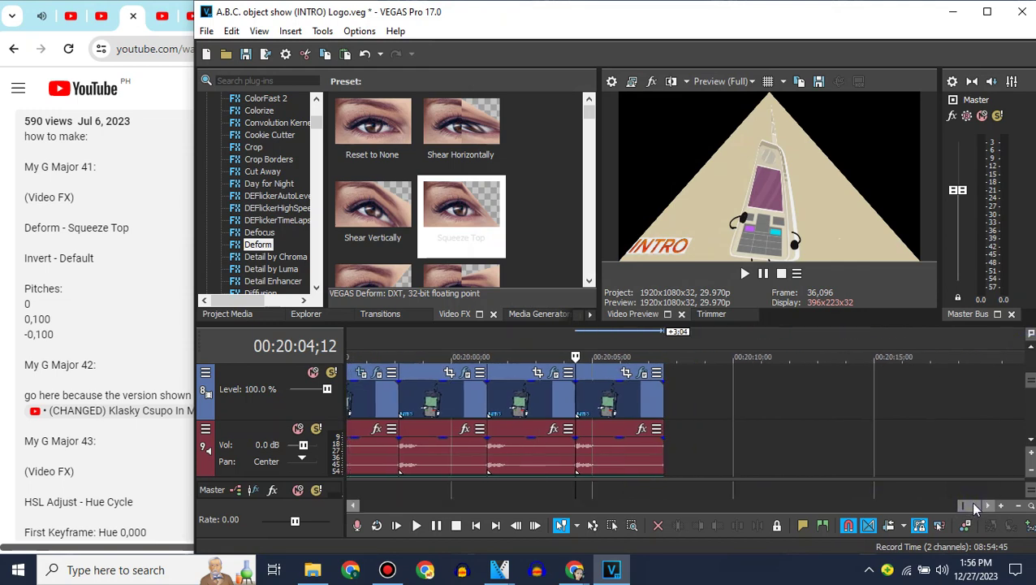
pyautogui.hscroll(2, 977, 507)
pyautogui.click(232, 314)
pyautogui.moveTo(496, 328); pyautogui.dragTo(506, 382)
# Consult the changed My G Major 42 description and add the Color Corrector (Secondary) effect to the video clip at 00:20:07;16.
pyautogui.click(162, 42)
pyautogui.click(162, 20)
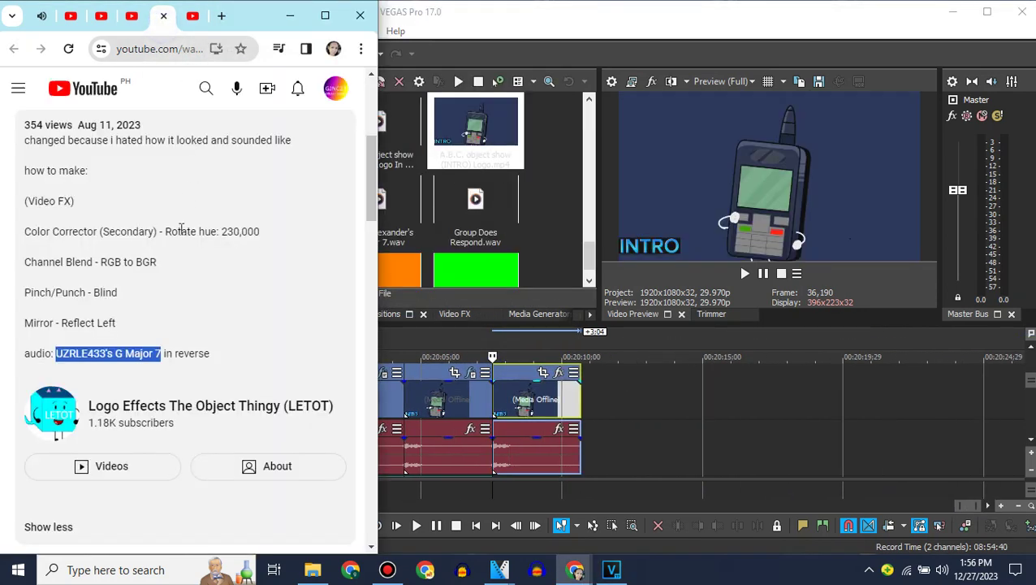
pyautogui.click(463, 315)
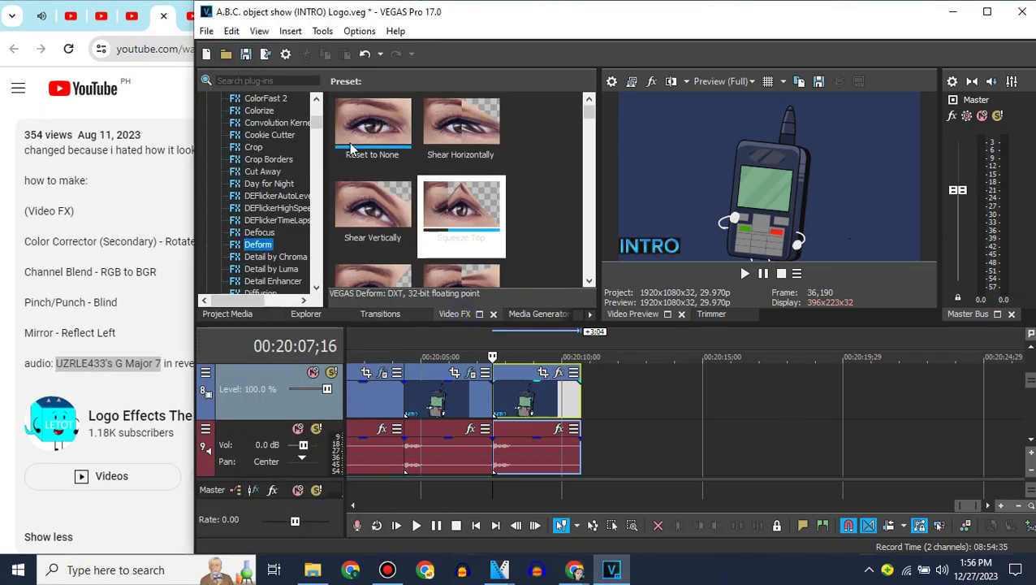
pyautogui.scroll(5, 318, 115)
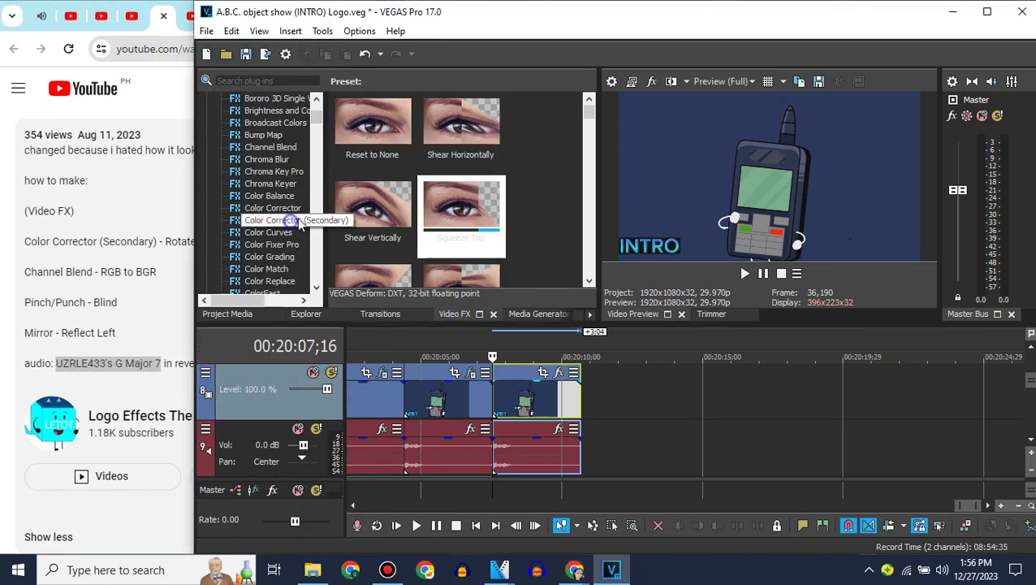
pyautogui.moveTo(289, 220); pyautogui.dragTo(522, 398)
# Set the Color Corrector (Secondary) rotate hue to 230 and save the settings as a preset named "Rotate hue: 230,000".
pyautogui.click(168, 238)
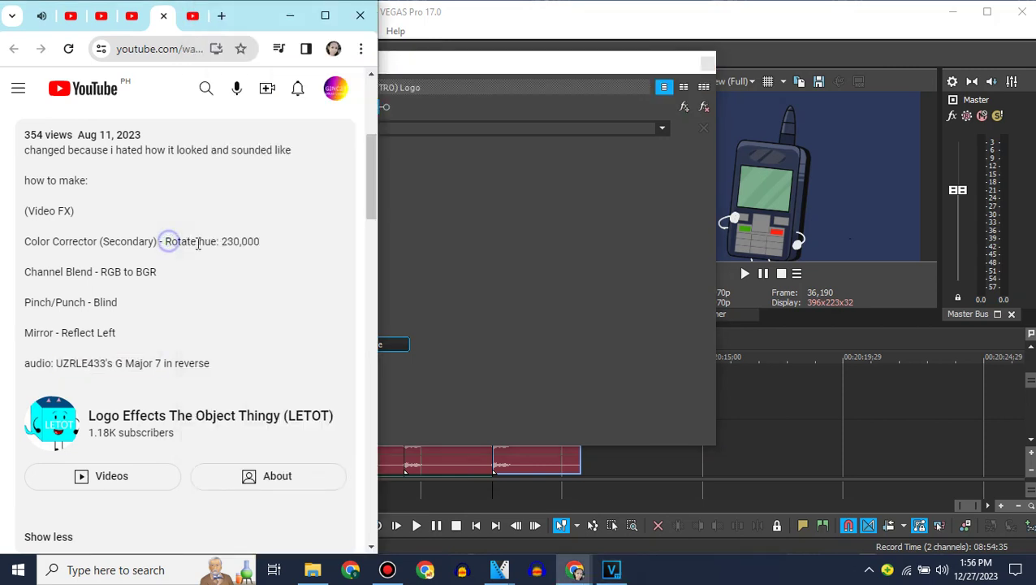
pyautogui.moveTo(165, 241); pyautogui.dragTo(262, 242)
pyautogui.click(367, 126)
pyautogui.hotkey('ctrl', 'v')
pyautogui.click(434, 218)
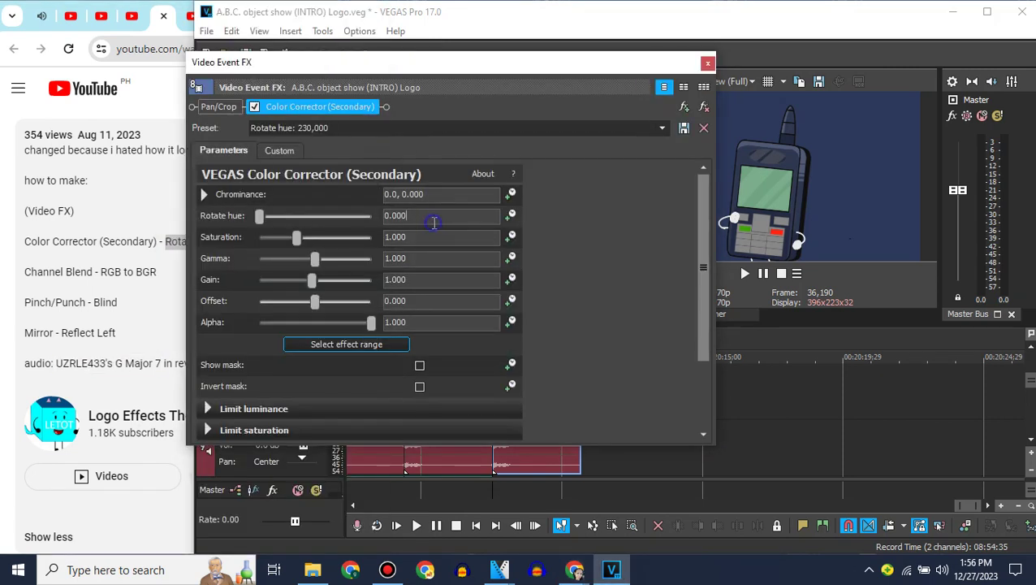
pyautogui.click(419, 130)
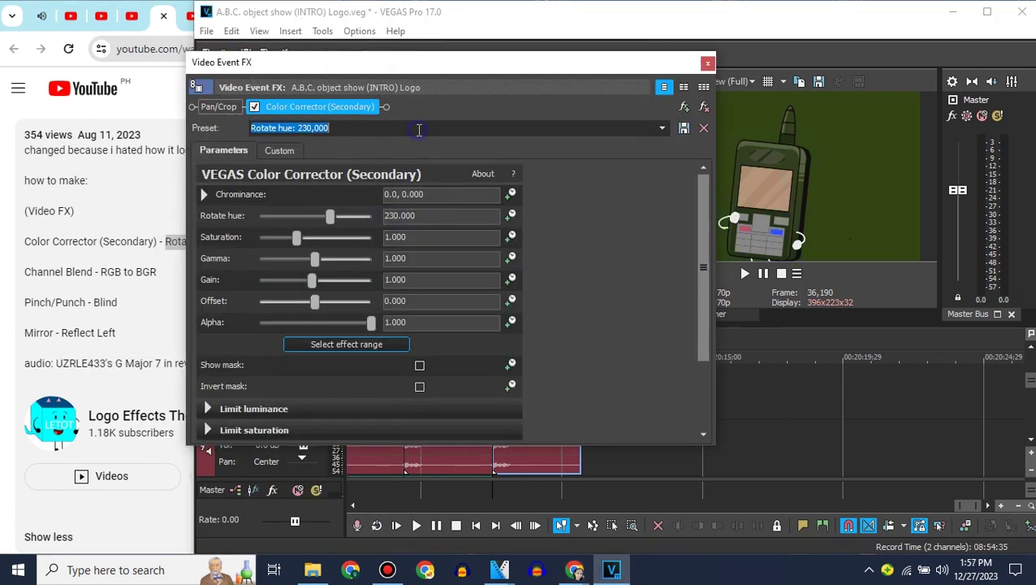
pyautogui.click(686, 129)
pyautogui.click(708, 63)
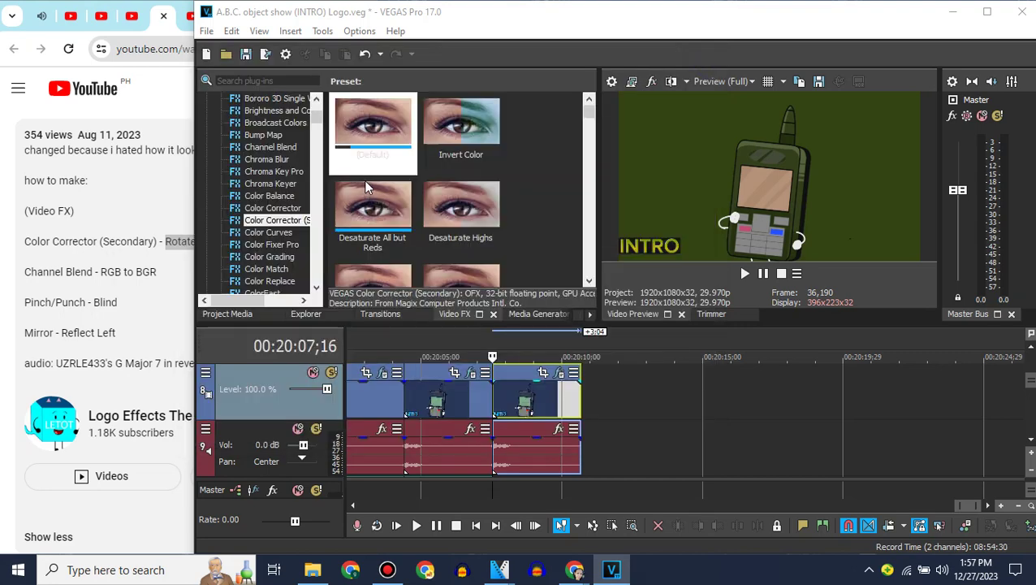
# Add the Channel Blend effect with the RGB to BGR preset to the video clip at 00:20:07;16.
pyautogui.click(270, 147)
pyautogui.moveTo(388, 238); pyautogui.dragTo(549, 394)
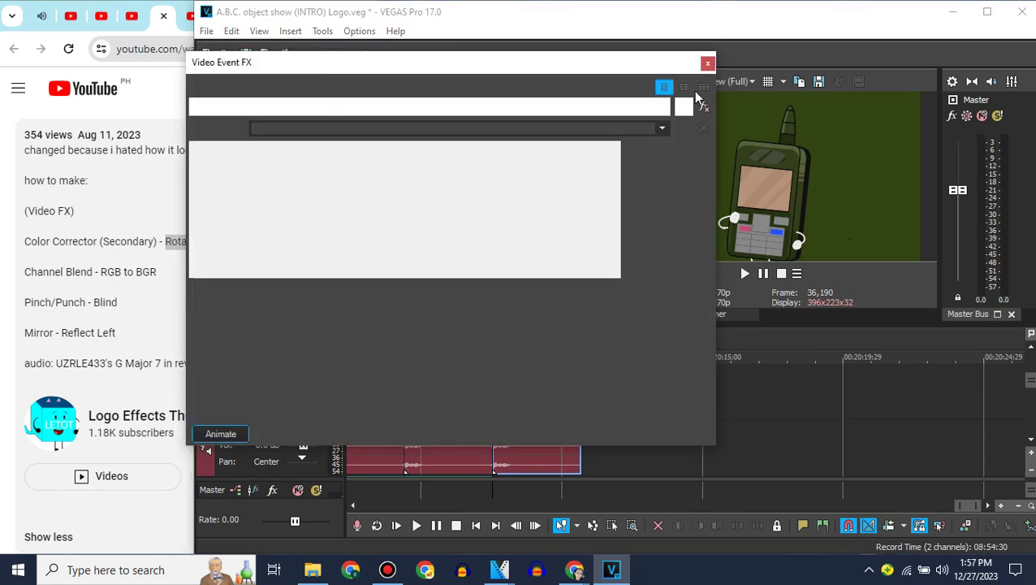
pyautogui.click(708, 64)
# Add the Mirror effect with the Reflect Left preset to the video clip at 00:20:07;16.
pyautogui.moveTo(318, 120); pyautogui.dragTo(321, 147)
pyautogui.click(255, 208)
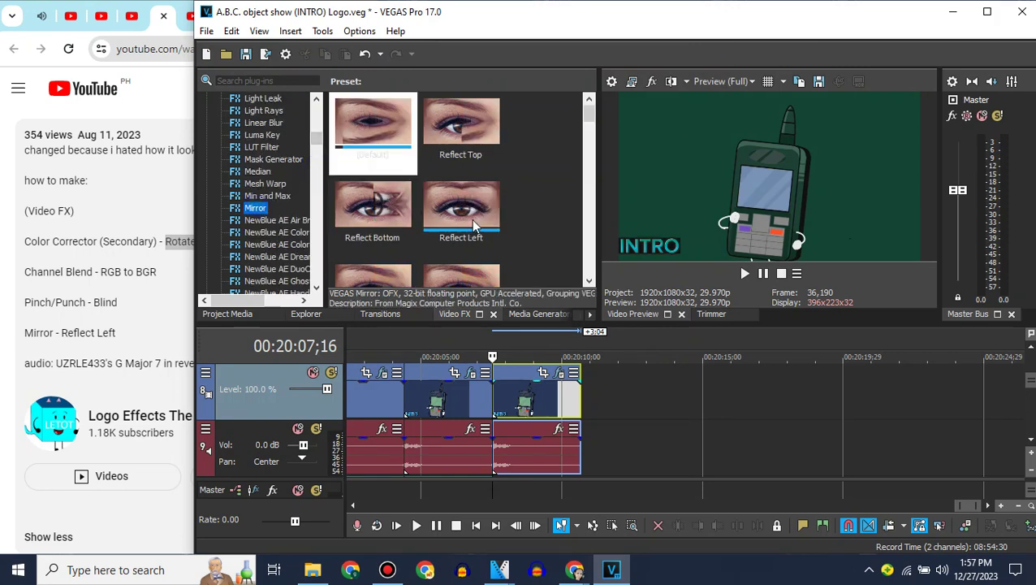
pyautogui.moveTo(471, 219); pyautogui.dragTo(538, 386)
pyautogui.click(708, 63)
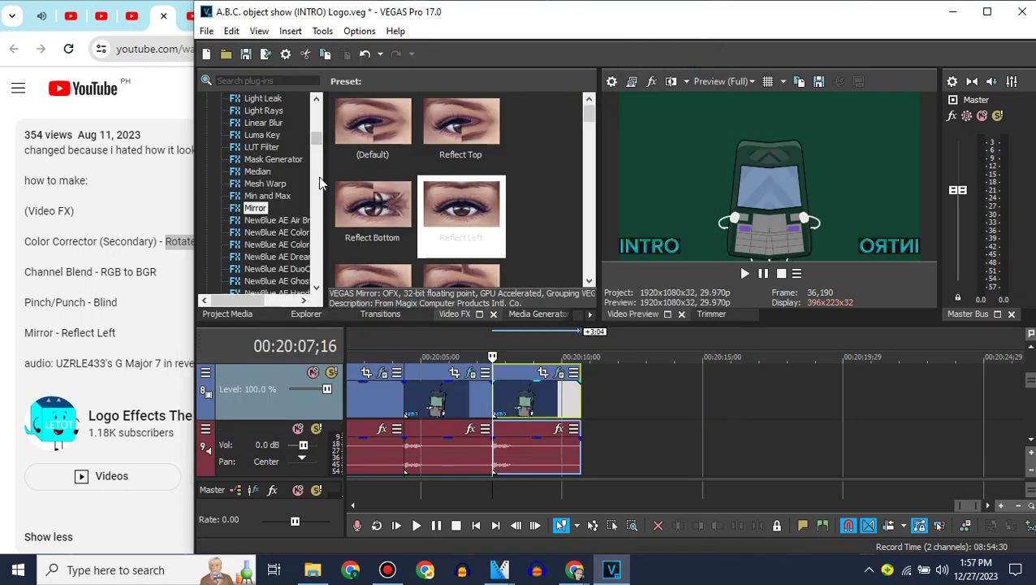
# Add Pinch/Punch with the Blind preset to the clip at 00:20:07;16 and reorder Mirror to follow it in the effect chain.
pyautogui.scroll(-5, 322, 185)
pyautogui.scroll(-8, 321, 185)
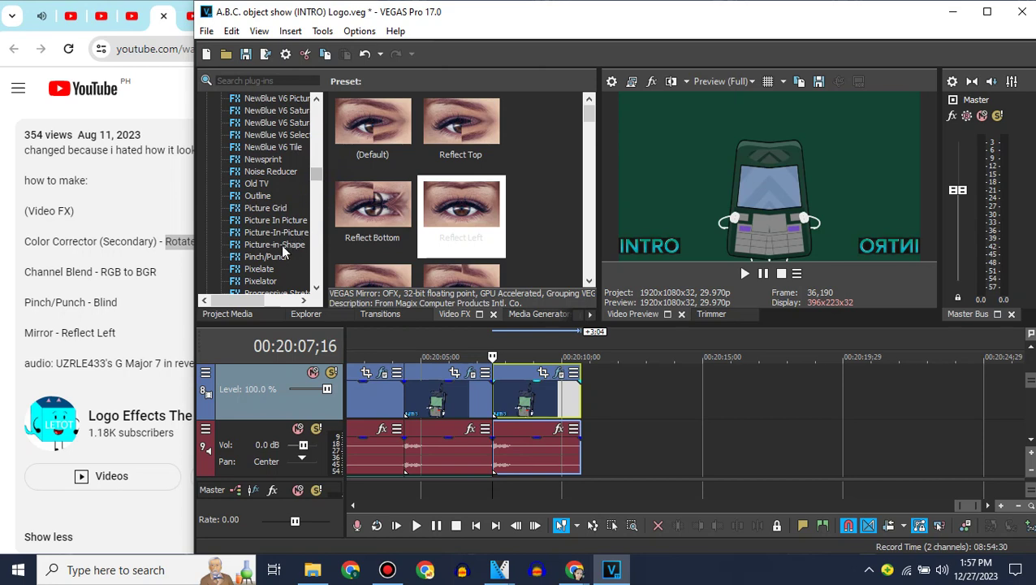
pyautogui.click(276, 256)
pyautogui.scroll(-3, 587, 254)
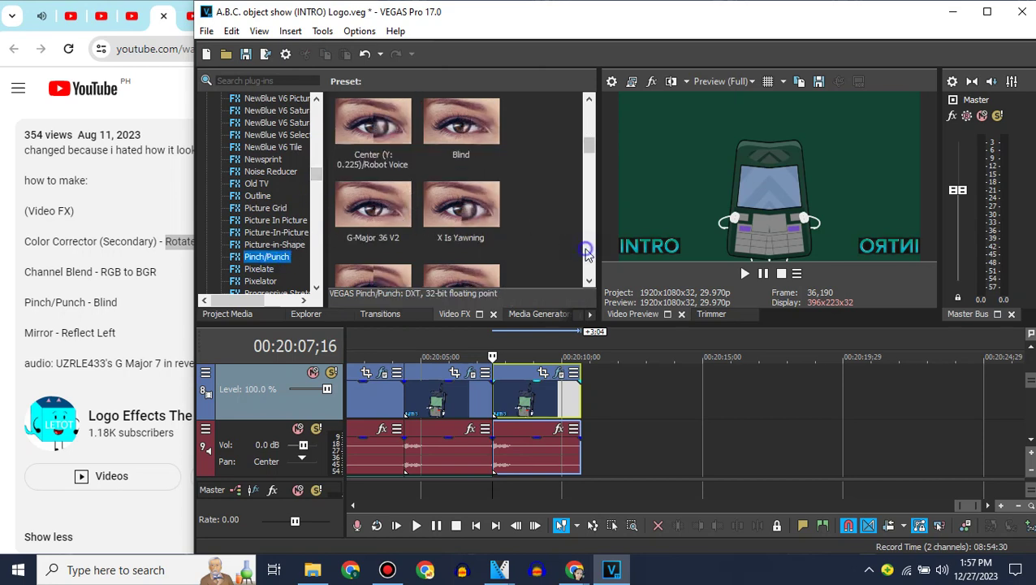
pyautogui.moveTo(461, 134); pyautogui.dragTo(533, 395)
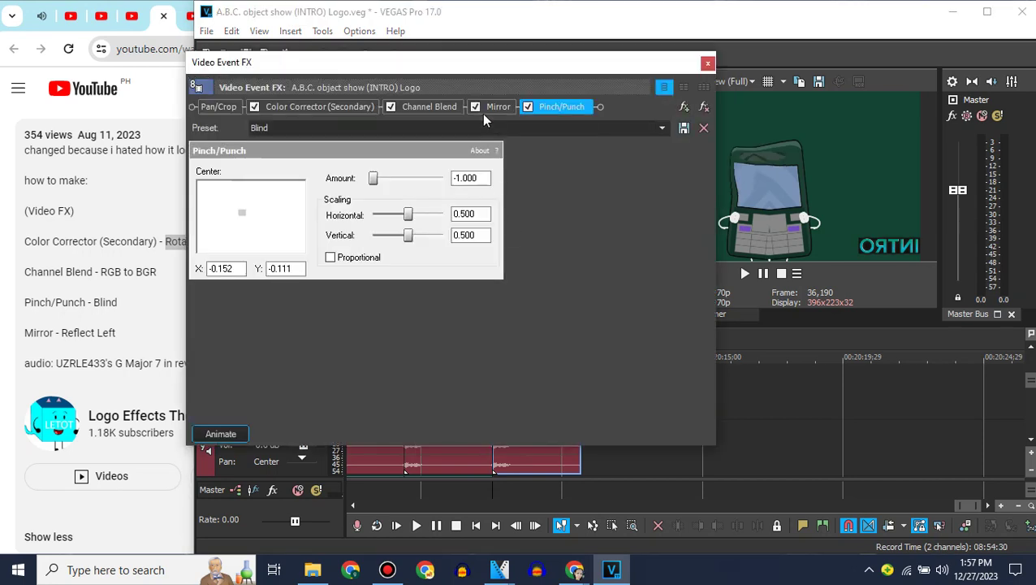
pyautogui.moveTo(483, 110); pyautogui.dragTo(611, 114)
pyautogui.click(707, 63)
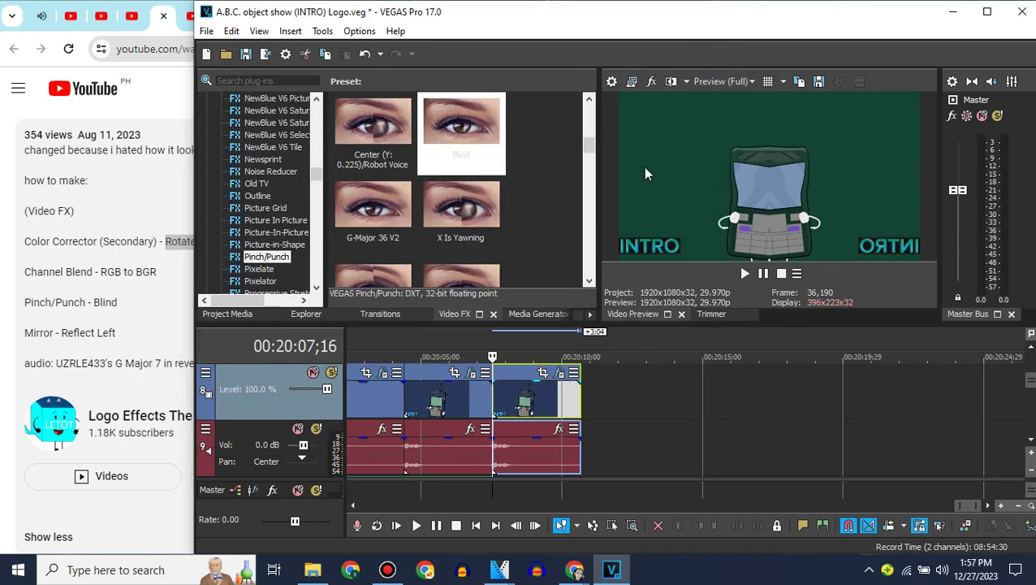
# Place another copy of the A.B.C. object show (INTRO) Logo clip from the project media at 00:20:10;20.
pyautogui.click(89, 242)
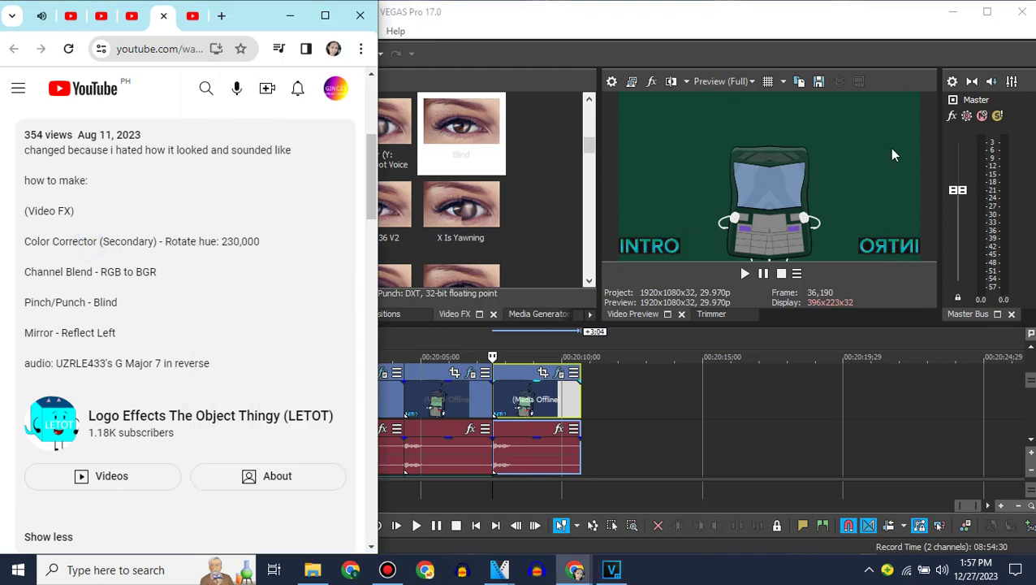
pyautogui.click(588, 374)
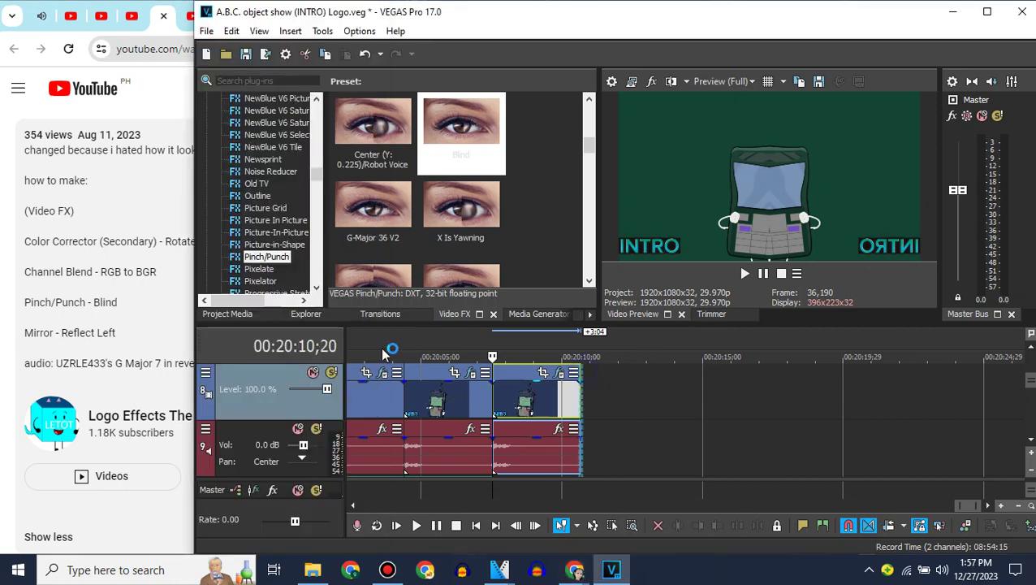
pyautogui.click(229, 314)
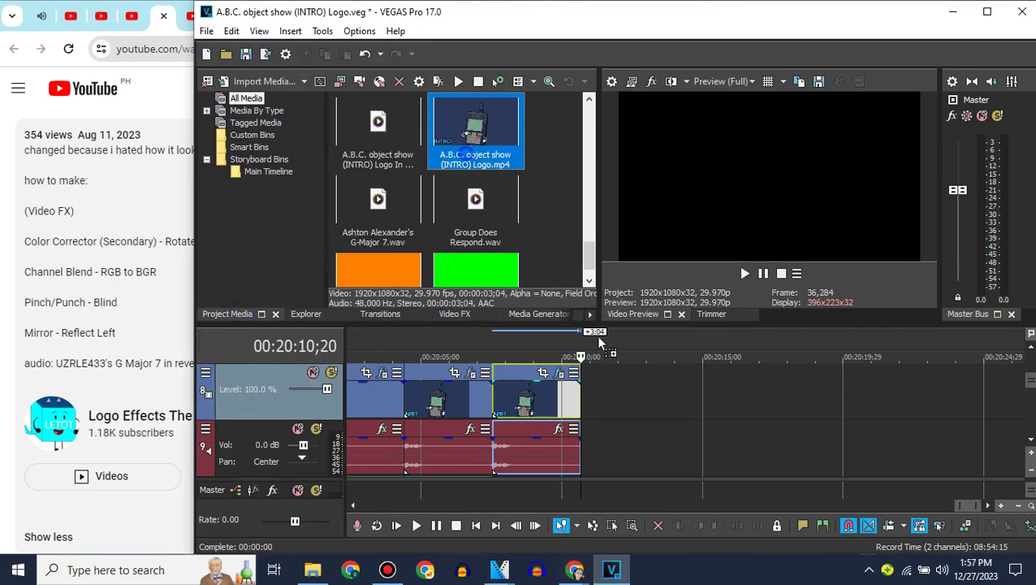
pyautogui.moveTo(600, 338); pyautogui.dragTo(586, 388)
# Consult the My G Major 43 settings in the YouTube description and add the default HSL Adjust effect to the clip at 00:20:10;20.
pyautogui.click(130, 22)
pyautogui.scroll(-1, 183, 233)
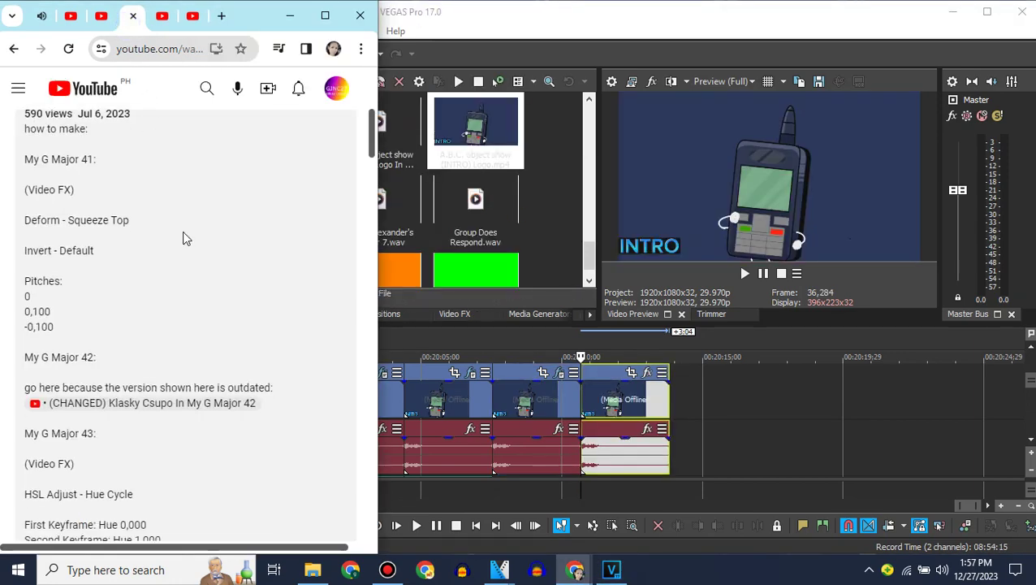
pyautogui.scroll(-2, 183, 237)
pyautogui.click(457, 317)
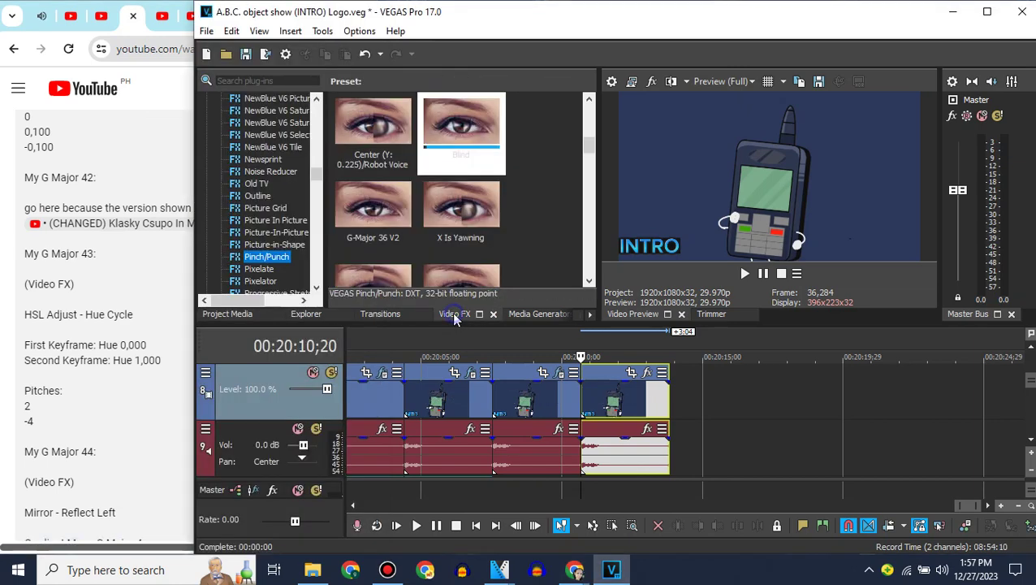
pyautogui.moveTo(320, 169); pyautogui.dragTo(627, 398)
pyautogui.scroll(-1, 323, 127)
pyautogui.click(273, 243)
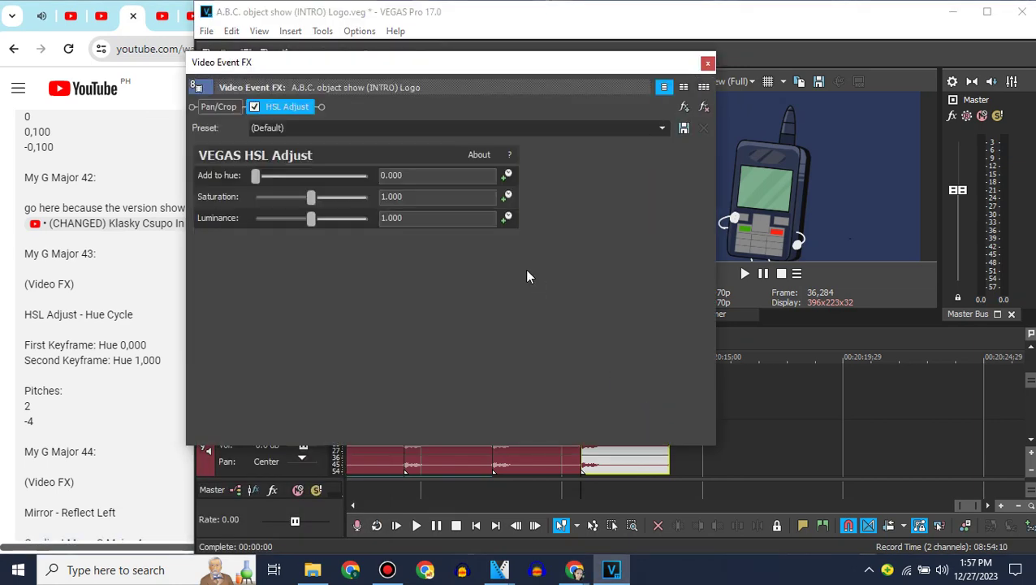
# Animate the HSL Adjust hue from 0.000 at the clip's start to 1.000 with a second keyframe at 00:00:03;04.
pyautogui.click(506, 174)
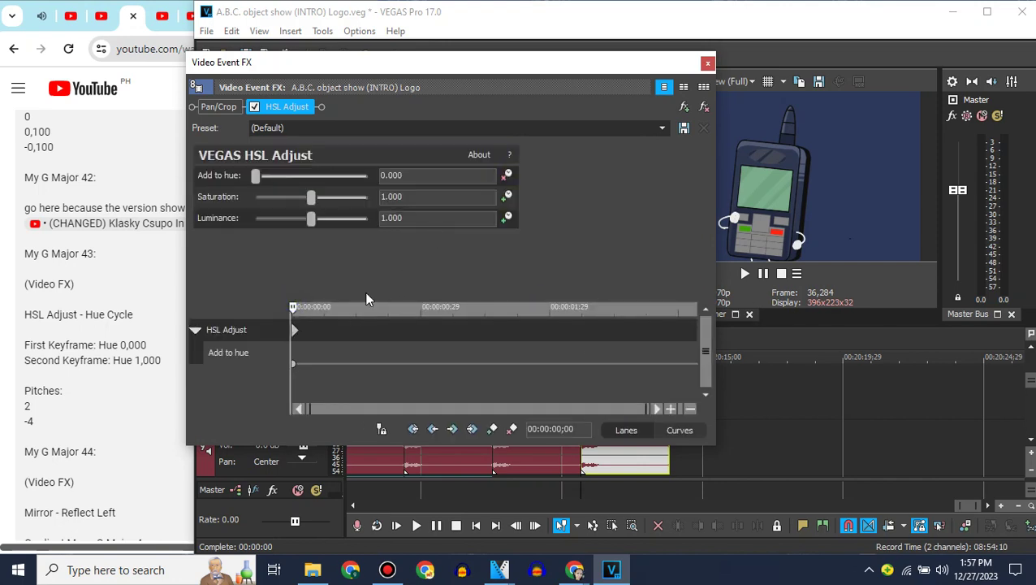
pyautogui.moveTo(295, 307); pyautogui.dragTo(697, 344)
pyautogui.click(492, 428)
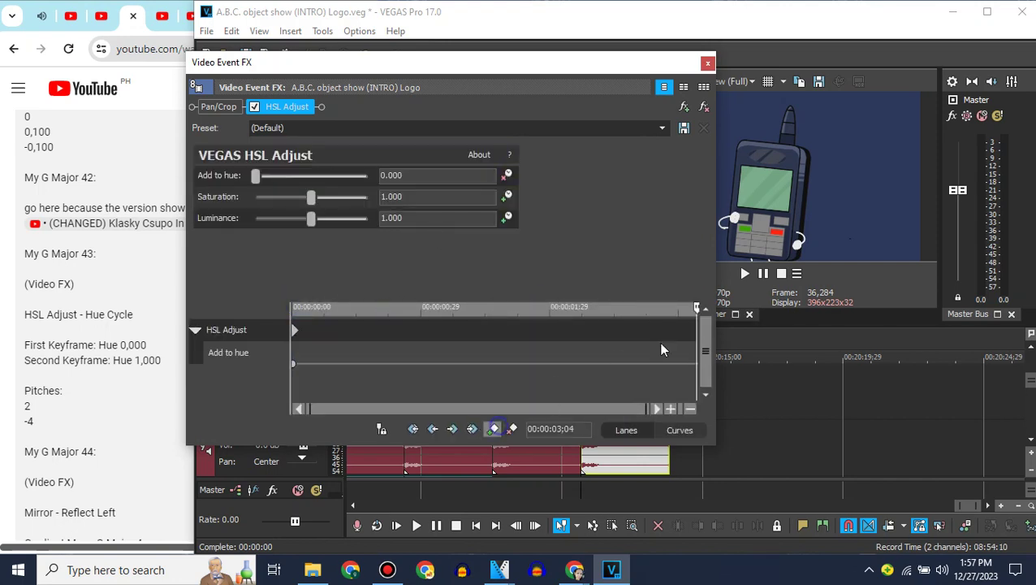
pyautogui.moveTo(256, 175); pyautogui.dragTo(415, 177)
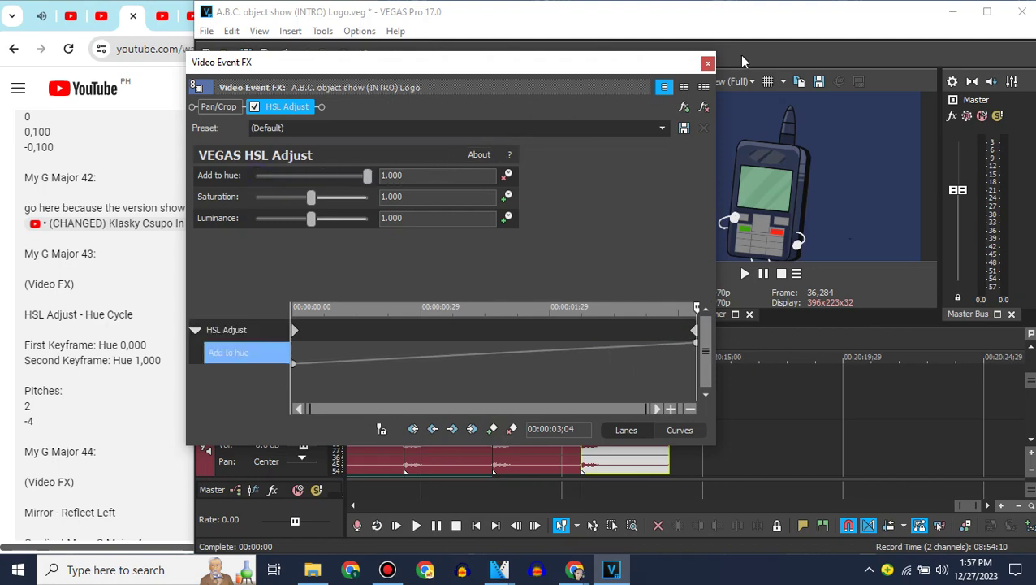
pyautogui.click(707, 63)
# Set the audio event at 00:20:10;20 to Classic pitch shifting with A17. Drums, unpitched (minimum echo) and a pitch change of 2.
pyautogui.click(602, 434)
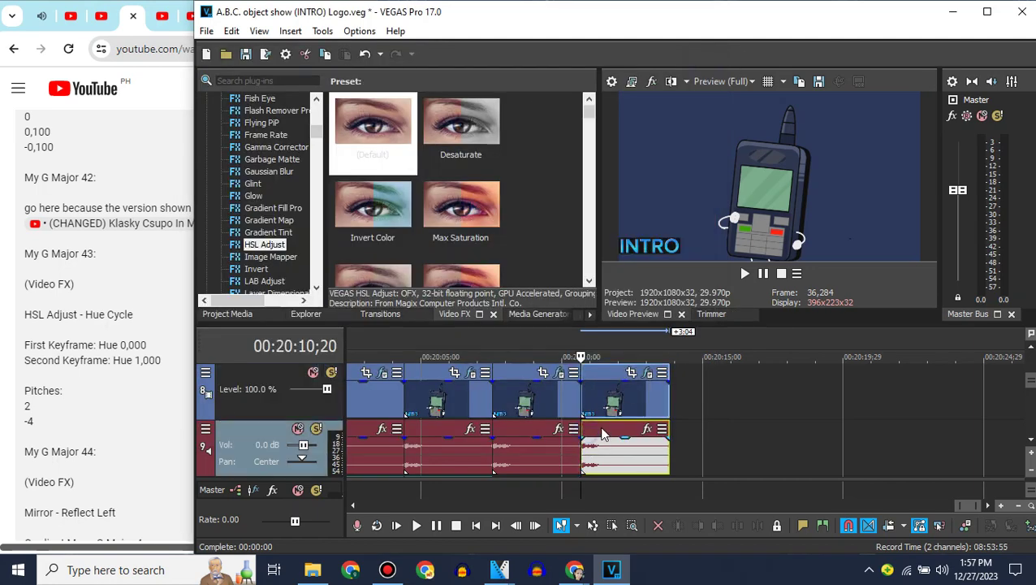
pyautogui.rightClick(603, 434)
pyautogui.moveTo(619, 571)
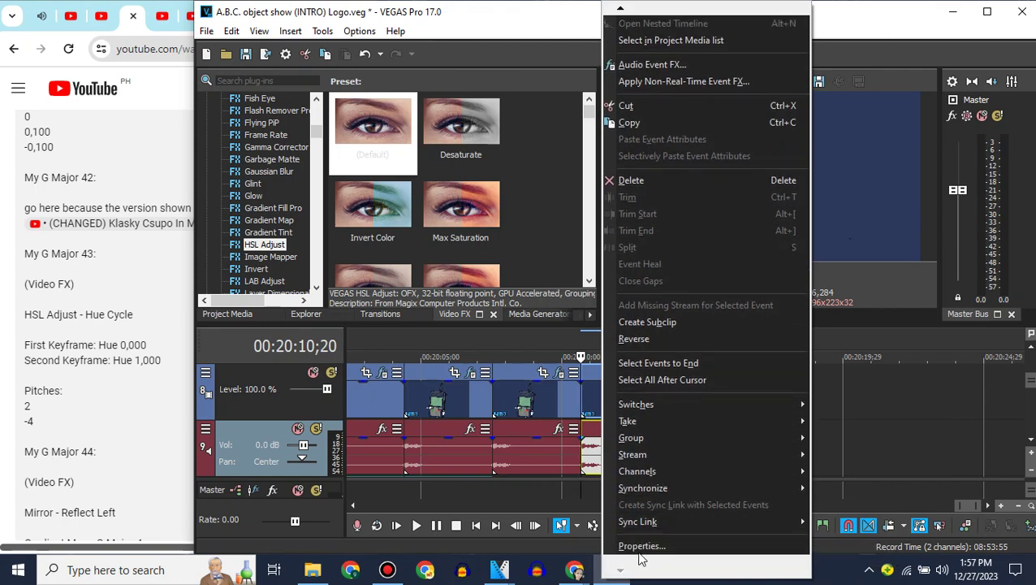
pyautogui.click(641, 546)
pyautogui.click(646, 244)
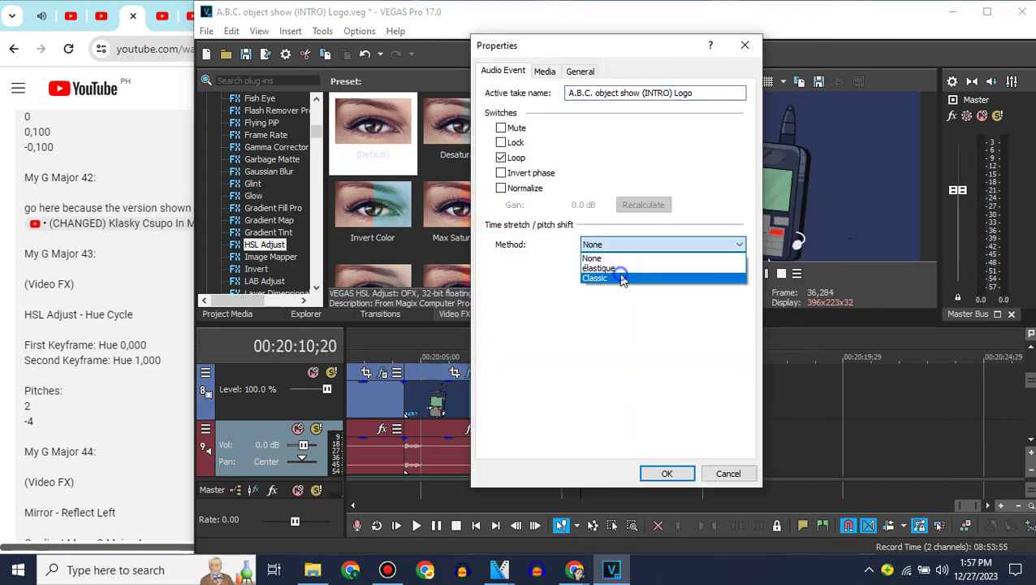
pyautogui.click(622, 279)
pyautogui.click(662, 266)
pyautogui.click(642, 436)
pyautogui.doubleClick(701, 325)
pyautogui.write('2')
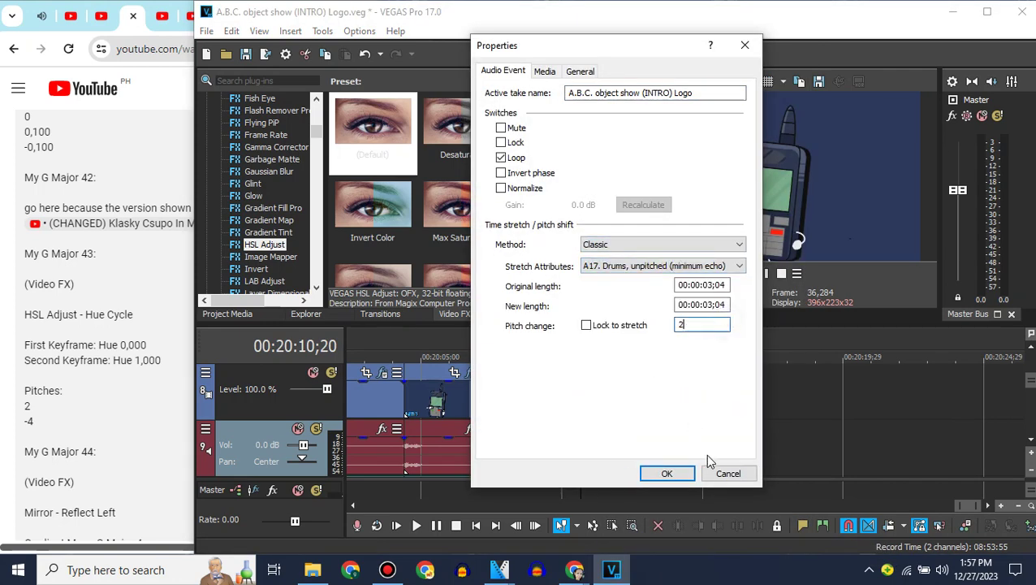
pyautogui.click(688, 473)
# Paste a copy of the 00:20:10;20 audio event below track 9 and delete the extra video track pasted with it.
pyautogui.click(1030, 440)
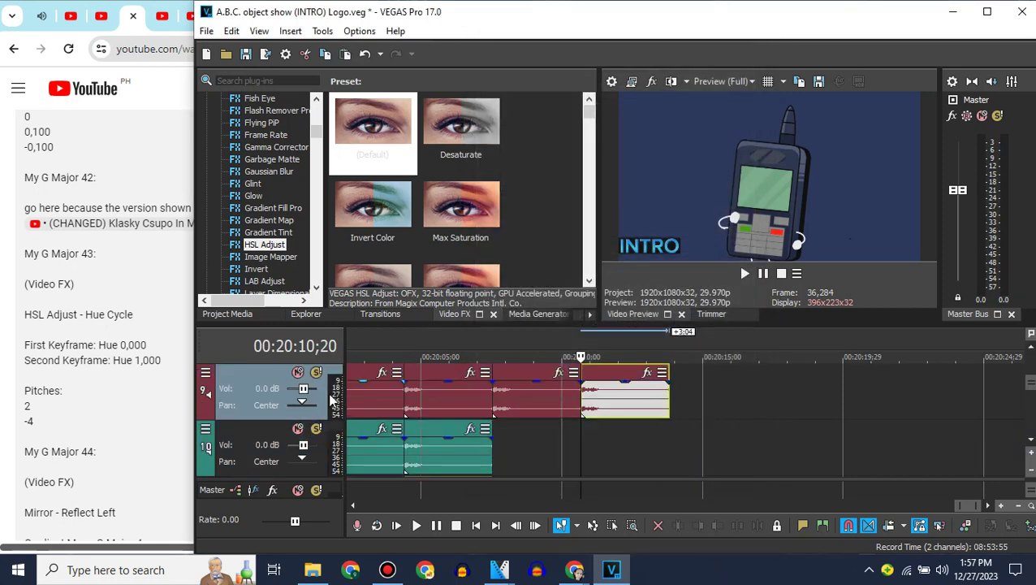
pyautogui.click(275, 429)
pyautogui.rightClick(563, 429)
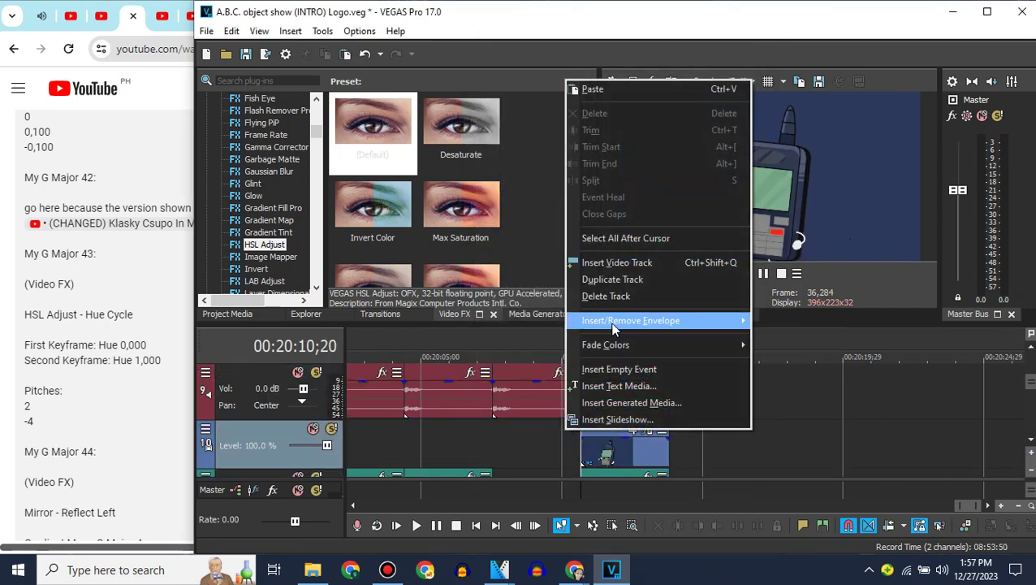
pyautogui.click(618, 298)
# Set the pitch change of the copied audio event on track 10 at 00:20:10;20 to -8.
pyautogui.rightClick(611, 427)
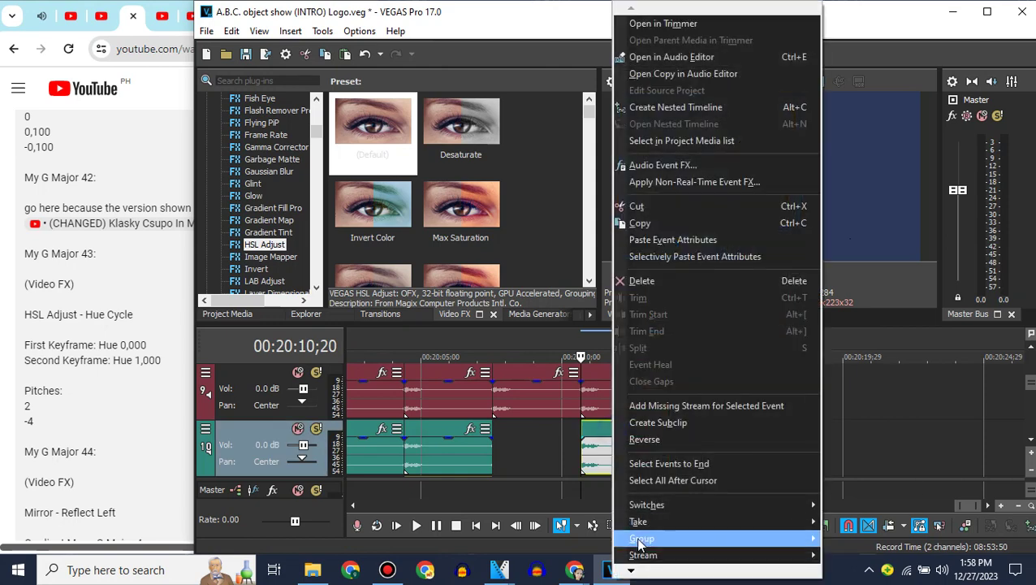
pyautogui.moveTo(632, 572)
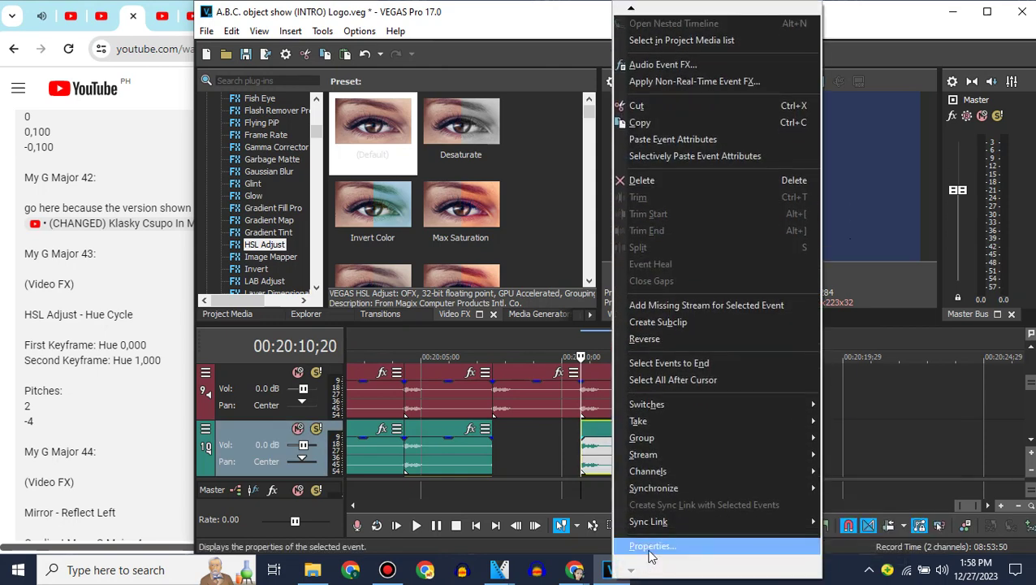
pyautogui.click(649, 548)
pyautogui.click(713, 325)
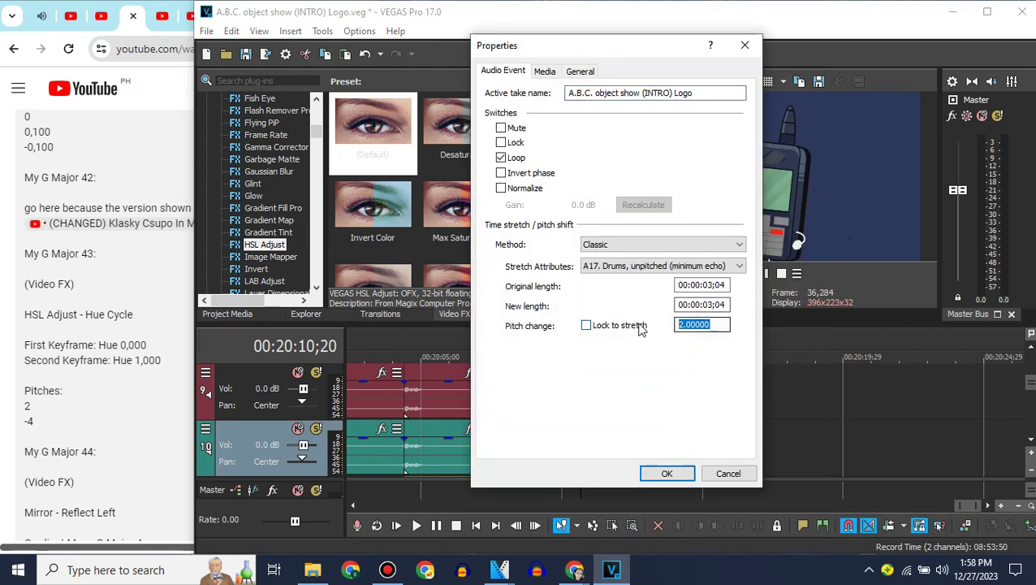
pyautogui.write('-8')
pyautogui.press('Return')
# Check the My G Major 44 settings and place another copy of the A.B.C. object show (INTRO) Logo clip at 00:20:13;24.
pyautogui.scroll(-1, 106, 398)
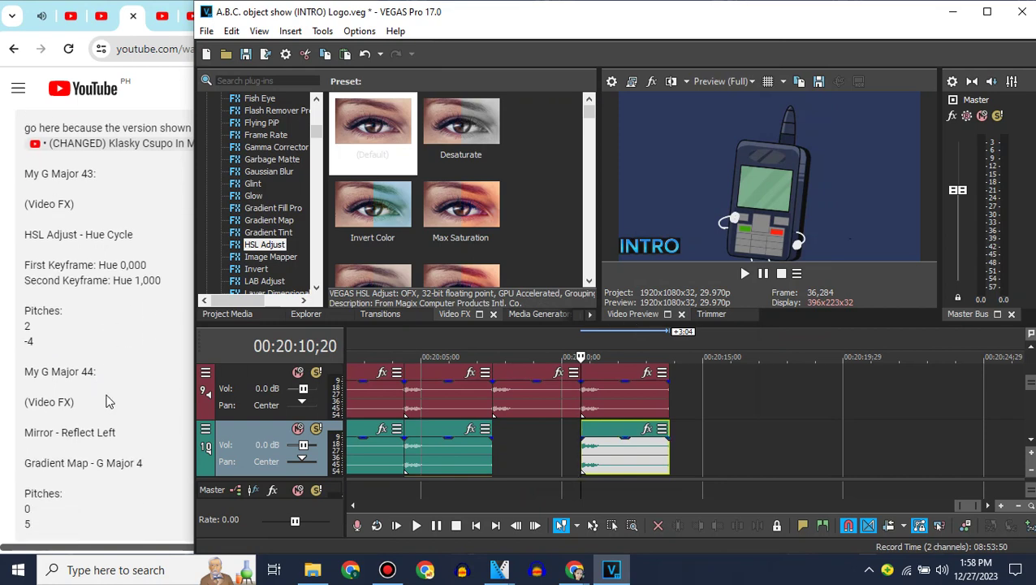
pyautogui.scroll(-2, 109, 401)
pyautogui.scroll(1, 503, 423)
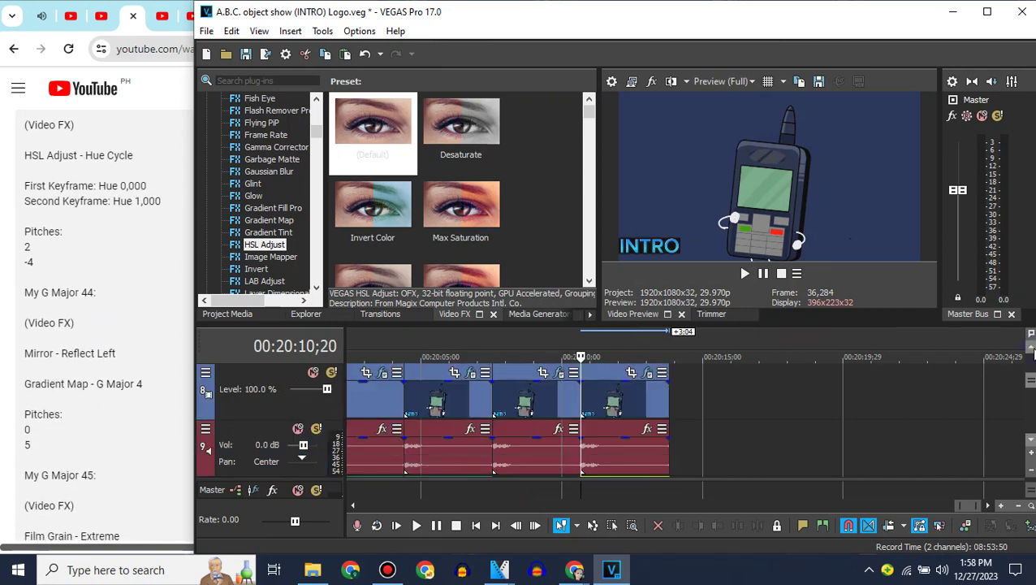
pyautogui.click(229, 313)
pyautogui.moveTo(522, 187); pyautogui.dragTo(673, 388)
# Apply the Gradient Map effect and the Mirror effect with the Reflect Left preset to the video event at 00:20:13;24.
pyautogui.click(460, 317)
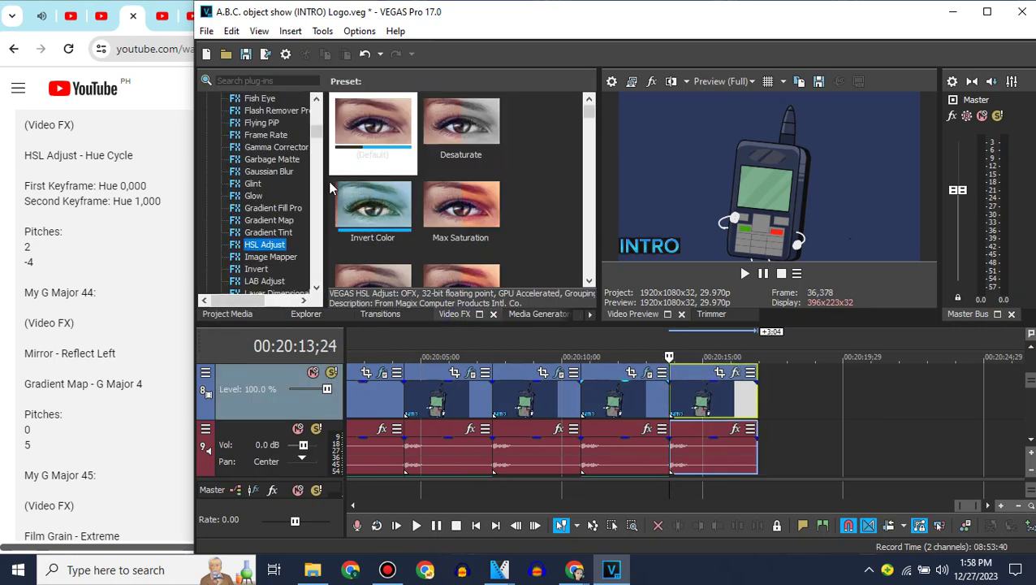
pyautogui.moveTo(290, 222); pyautogui.dragTo(683, 390)
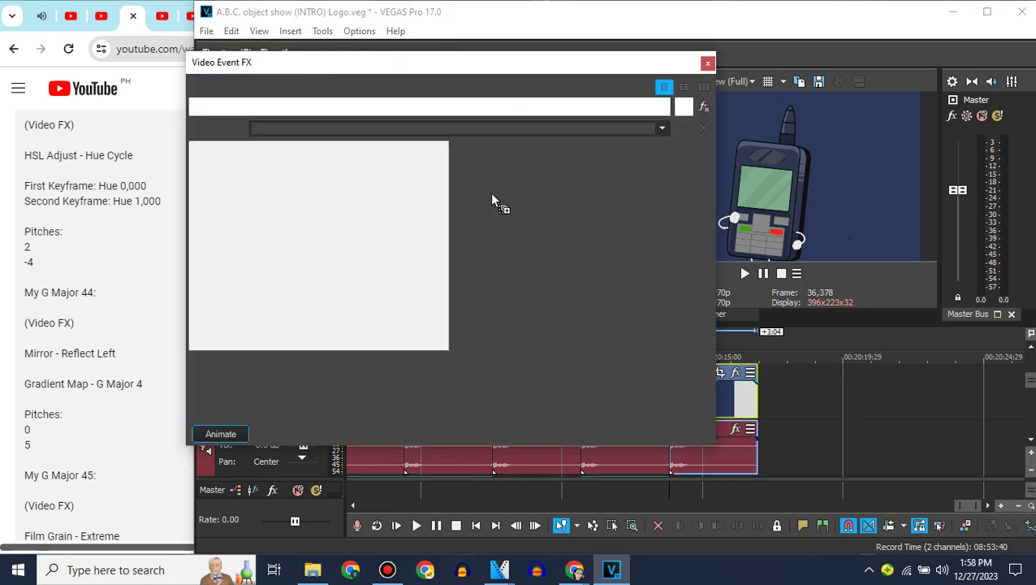
pyautogui.click(708, 63)
pyautogui.scroll(-3, 254, 292)
pyautogui.click(255, 293)
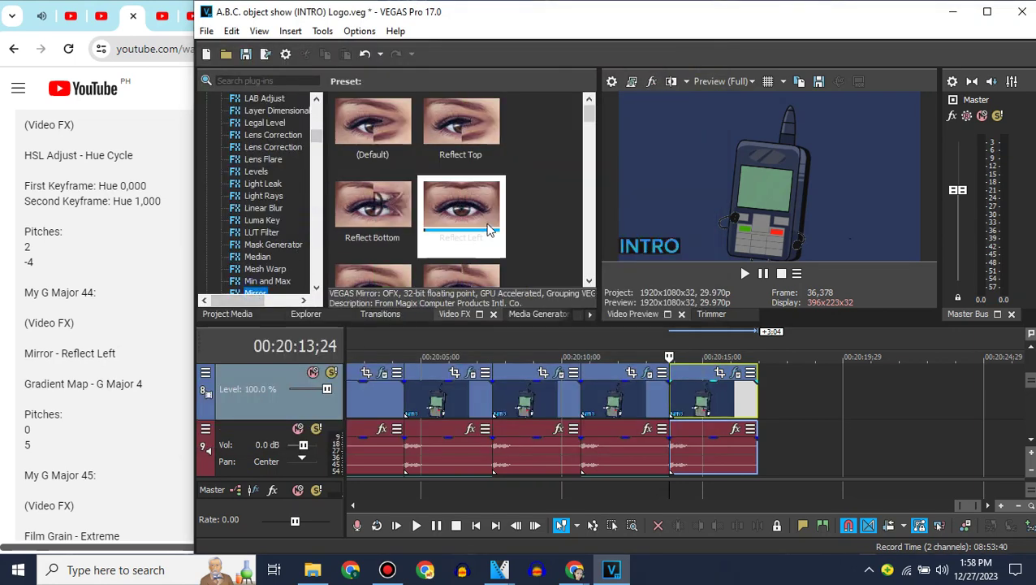
pyautogui.moveTo(460, 207); pyautogui.dragTo(702, 393)
pyautogui.click(707, 62)
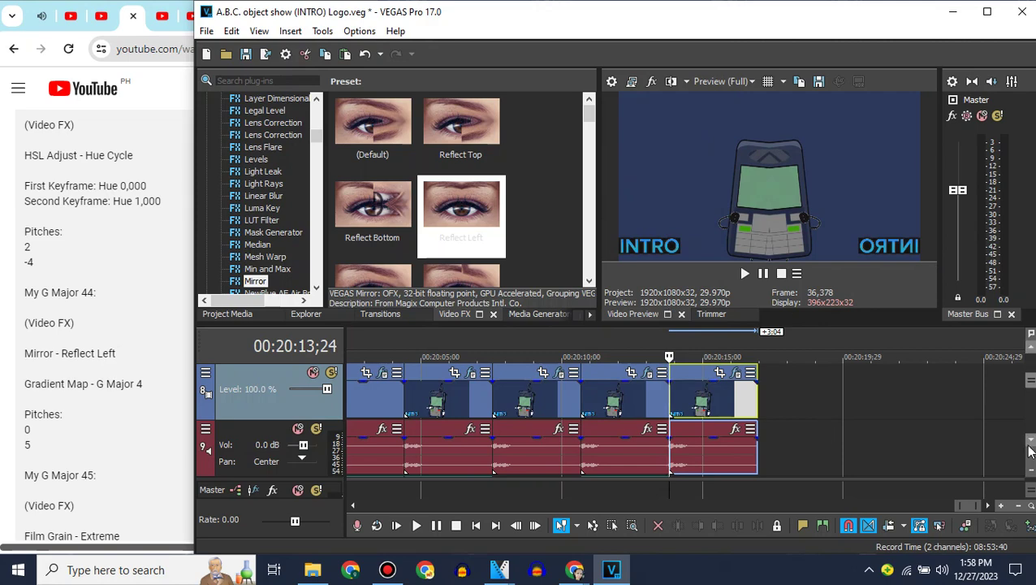
# Paste a copy of the 00:20:13;24 audio event below track 9 and delete the extra video track pasted with it.
pyautogui.scroll(-1, 613, 431)
pyautogui.rightClick(613, 431)
pyautogui.click(653, 224)
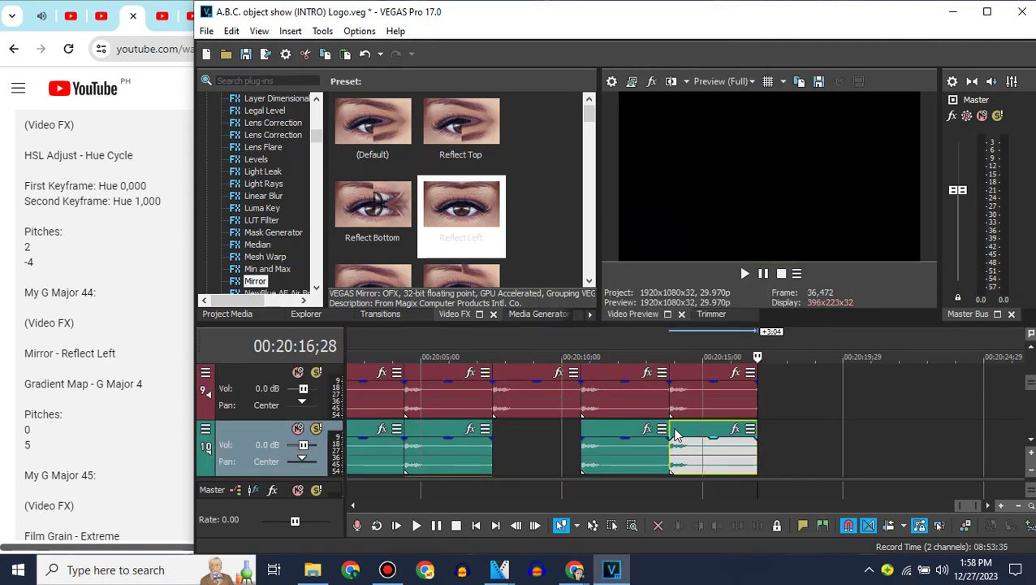
# Set the pitch change of the copied audio event on track 10 at 00:20:13;24 to 5.
pyautogui.rightClick(684, 447)
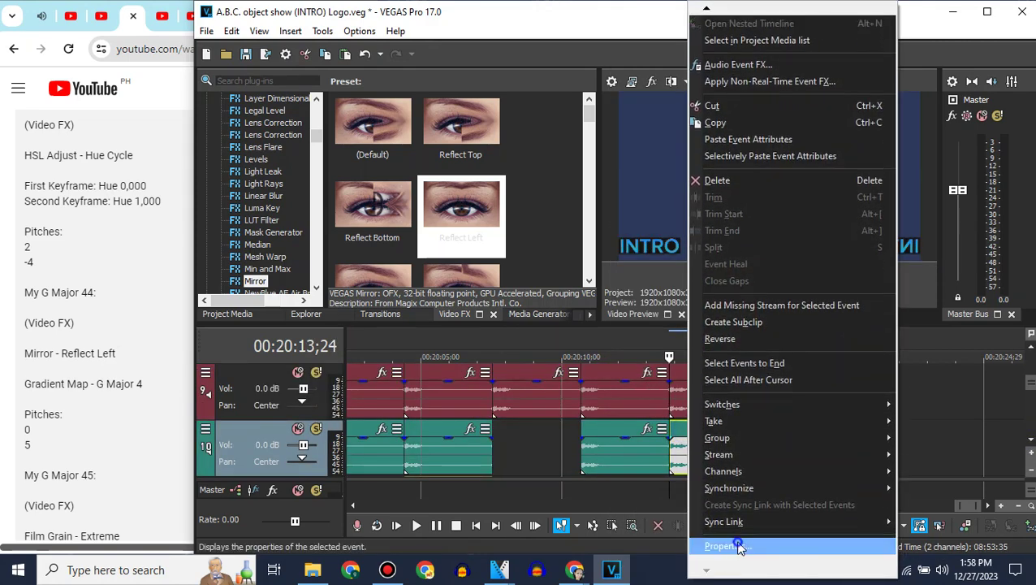
pyautogui.click(718, 555)
pyautogui.doubleClick(703, 325)
pyautogui.write('5')
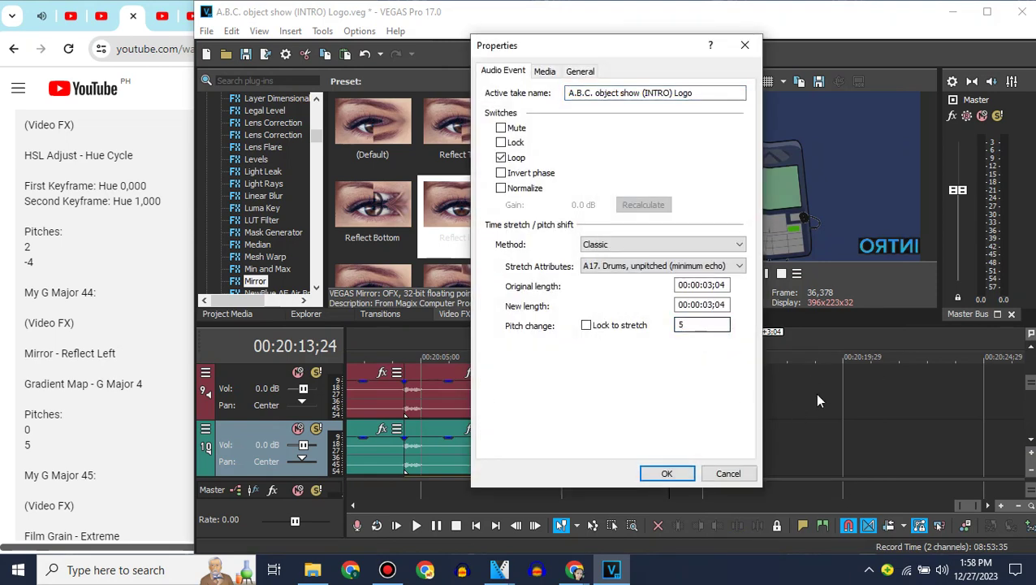
pyautogui.click(664, 473)
# Check the My G Major 45 settings and place another copy of the A.B.C. object show (INTRO) Logo clip at 00:20:16;28.
pyautogui.scroll(-3, 126, 418)
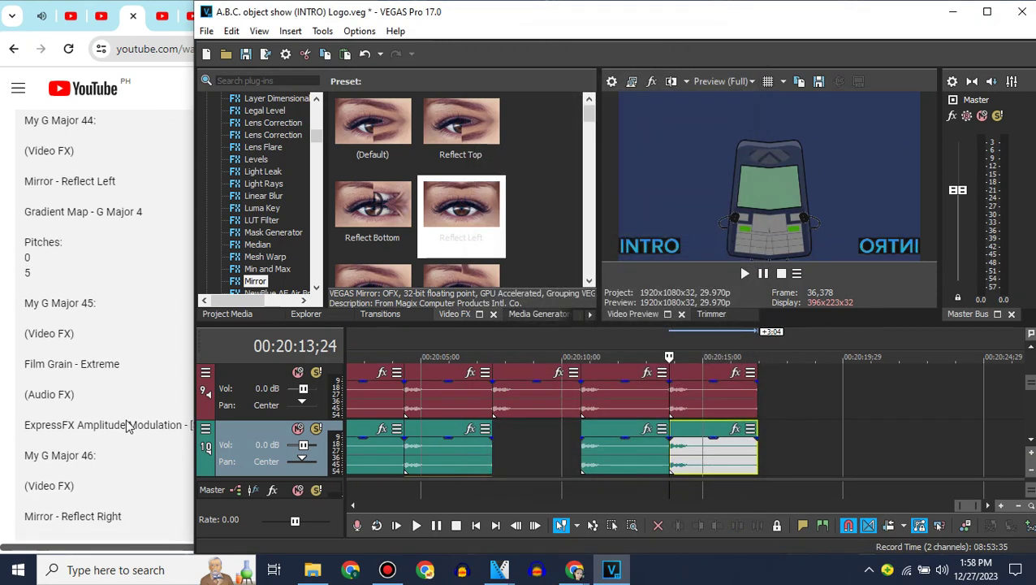
pyautogui.click(140, 401)
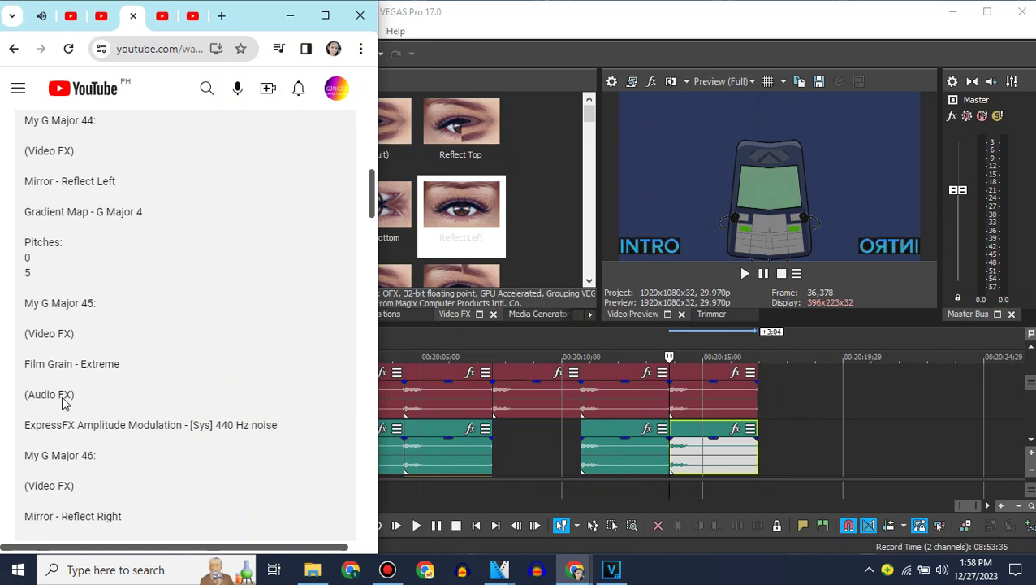
pyautogui.click(1030, 347)
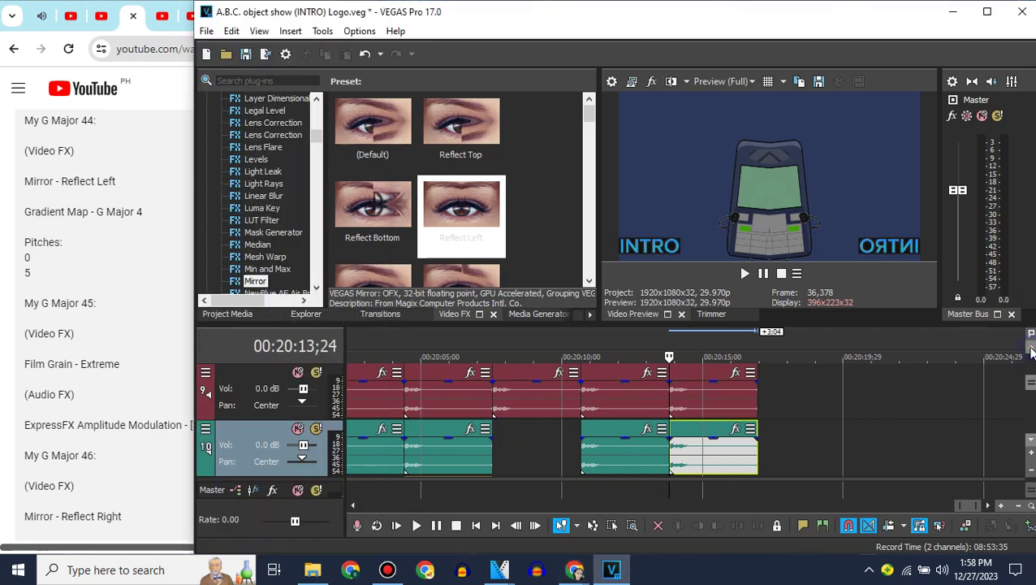
pyautogui.click(235, 314)
pyautogui.moveTo(483, 150); pyautogui.dragTo(759, 381)
# Apply the VEGAS Film Grain effect with the Extreme preset to the video event at 00:20:16;28.
pyautogui.click(459, 314)
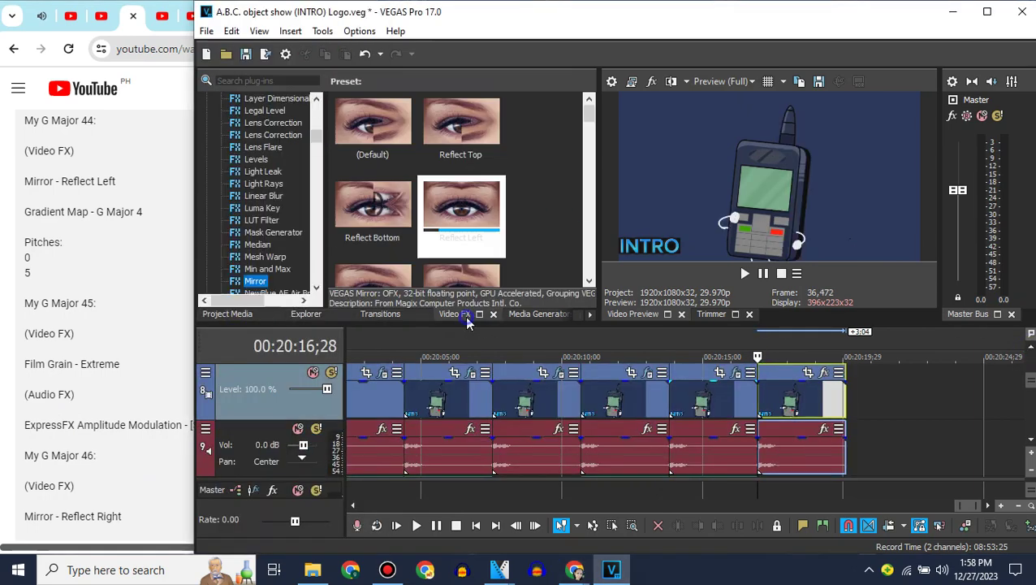
pyautogui.scroll(-3, 118, 358)
pyautogui.click(119, 357)
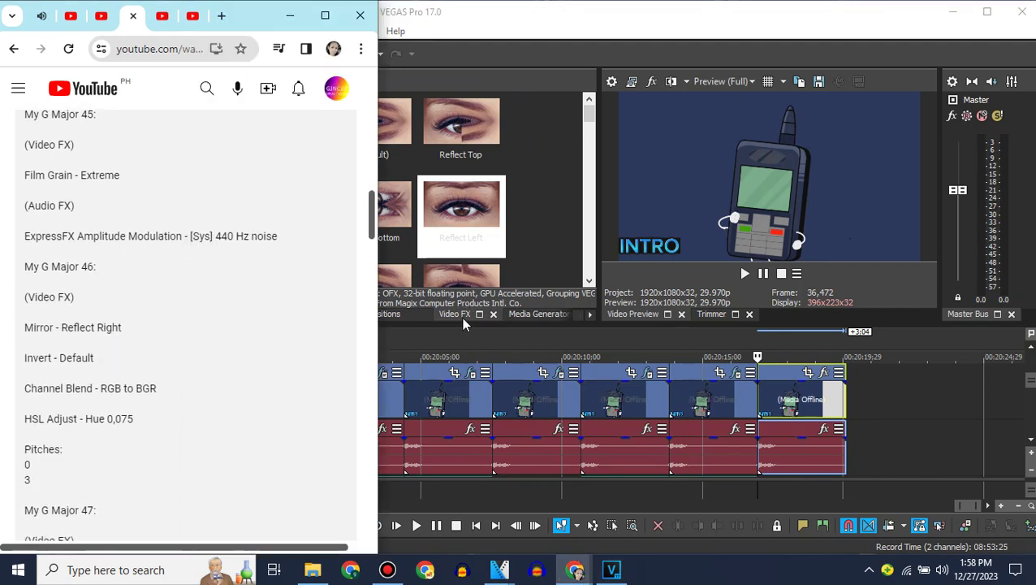
pyautogui.click(569, 183)
pyautogui.moveTo(317, 139); pyautogui.dragTo(318, 133)
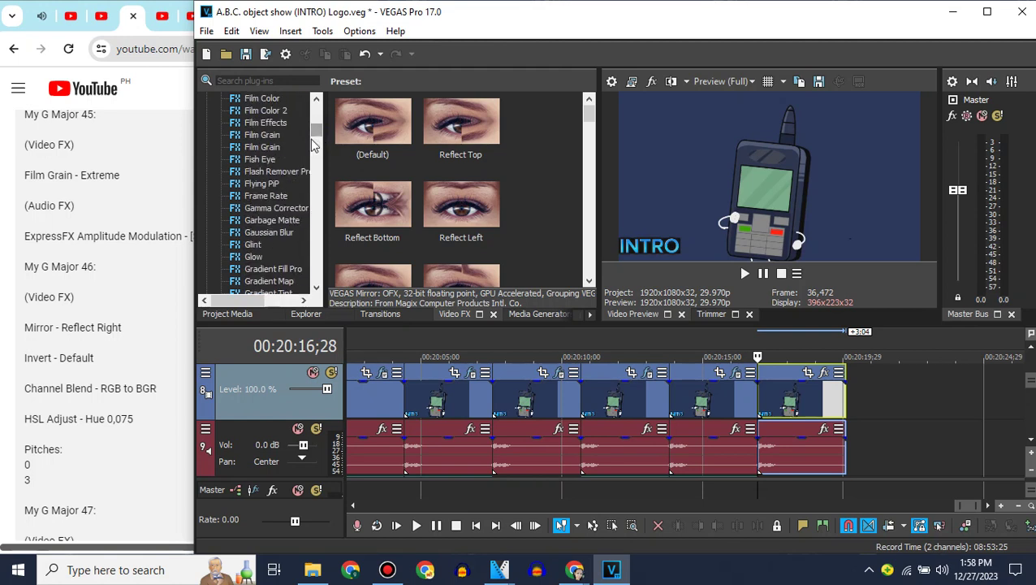
pyautogui.click(274, 135)
pyautogui.click(262, 149)
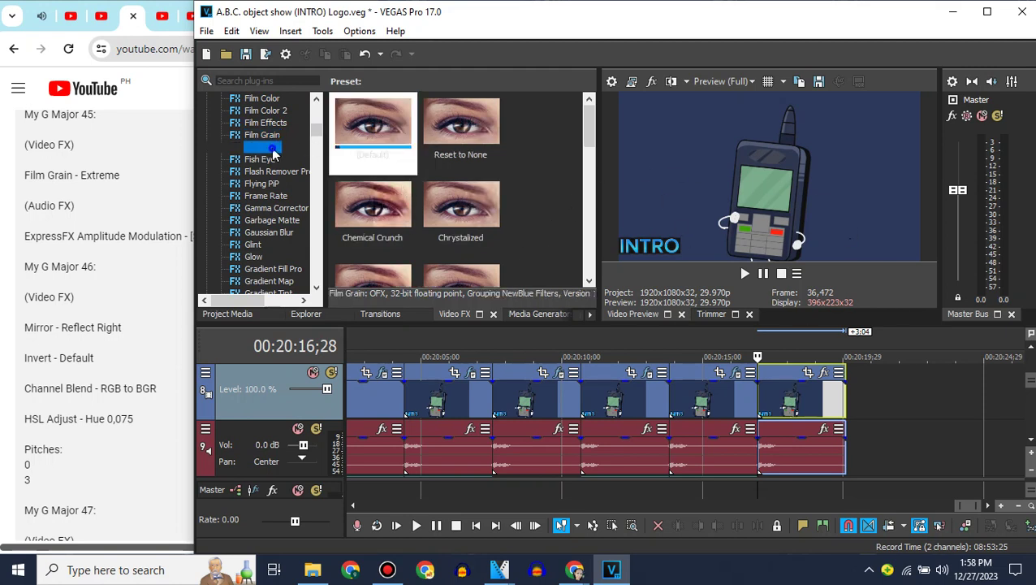
pyautogui.moveTo(460, 126); pyautogui.dragTo(772, 391)
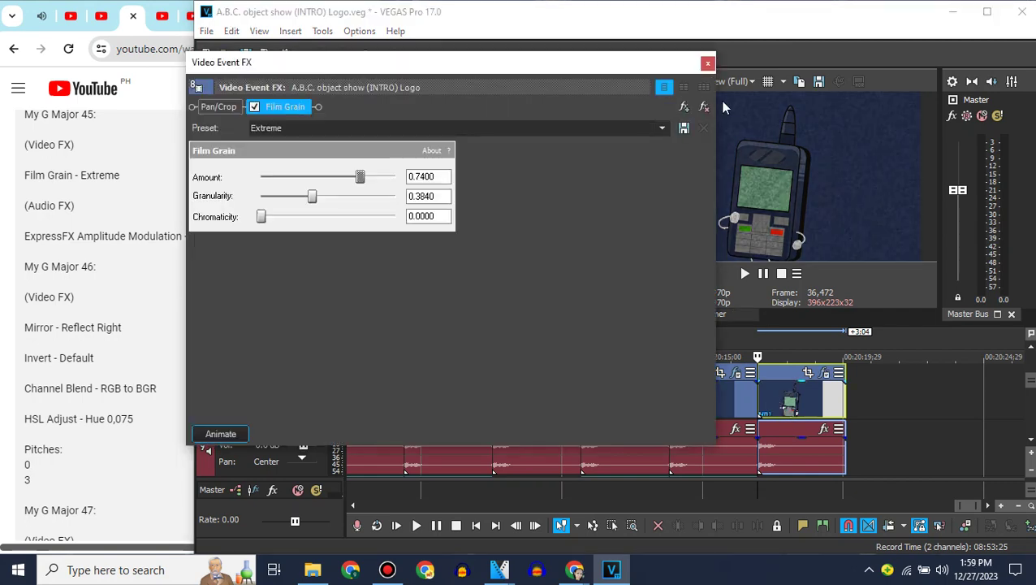
pyautogui.click(708, 62)
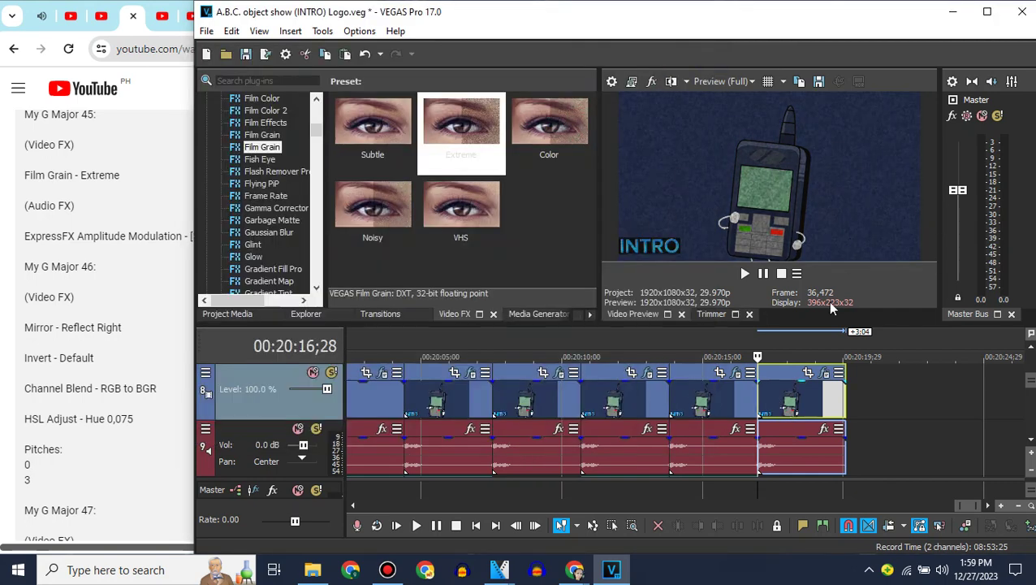
# Place another copy of the A.B.C. object show (INTRO) Logo clip at 00:20:20;02, directly after the film grain clip.
pyautogui.click(987, 506)
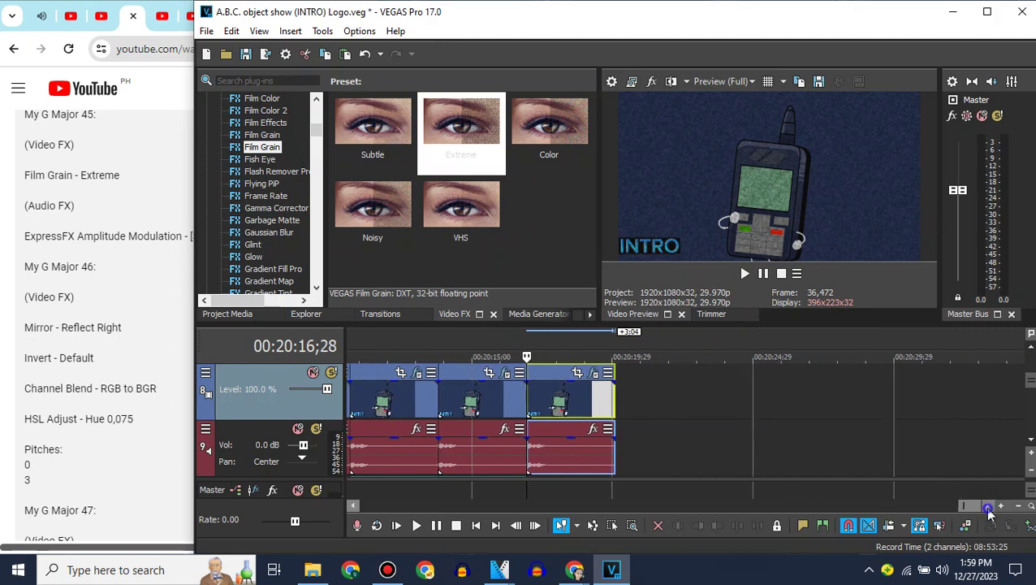
pyautogui.click(227, 314)
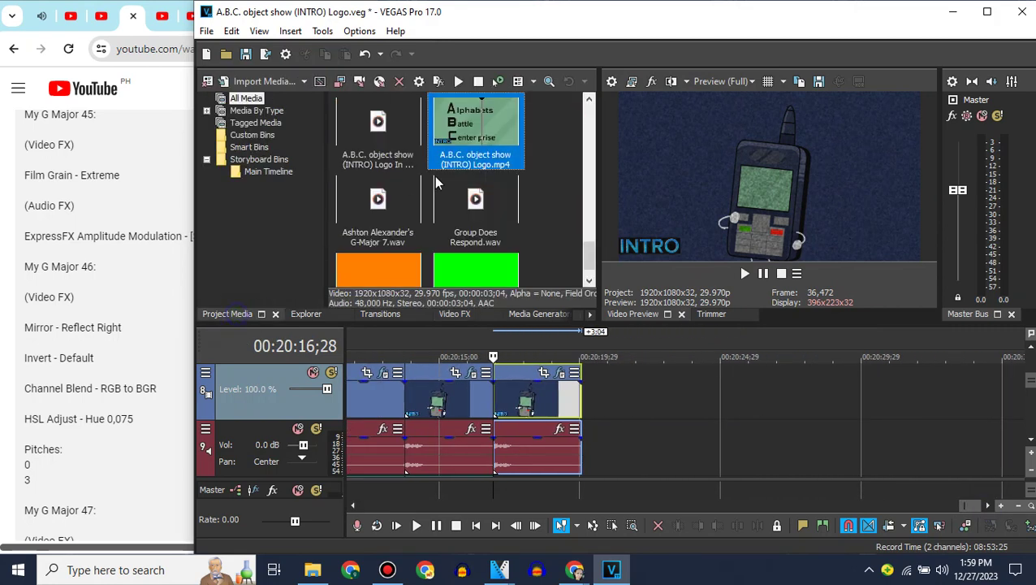
pyautogui.moveTo(475, 130); pyautogui.dragTo(597, 410)
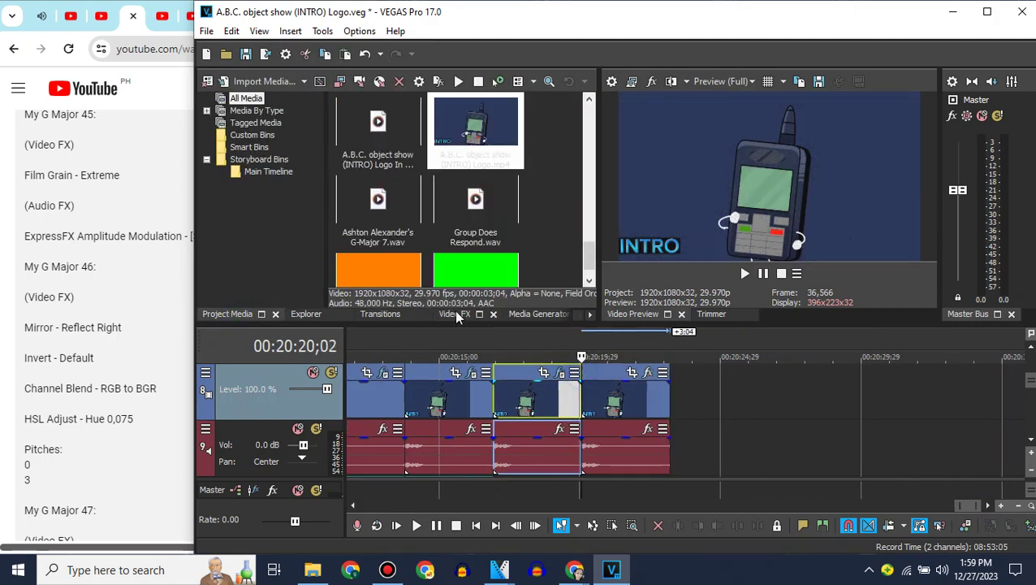
# Apply the Mirror effect with the Reflect Left preset to the video event at 00:20:20;02.
pyautogui.click(454, 313)
pyautogui.scroll(-9, 300, 148)
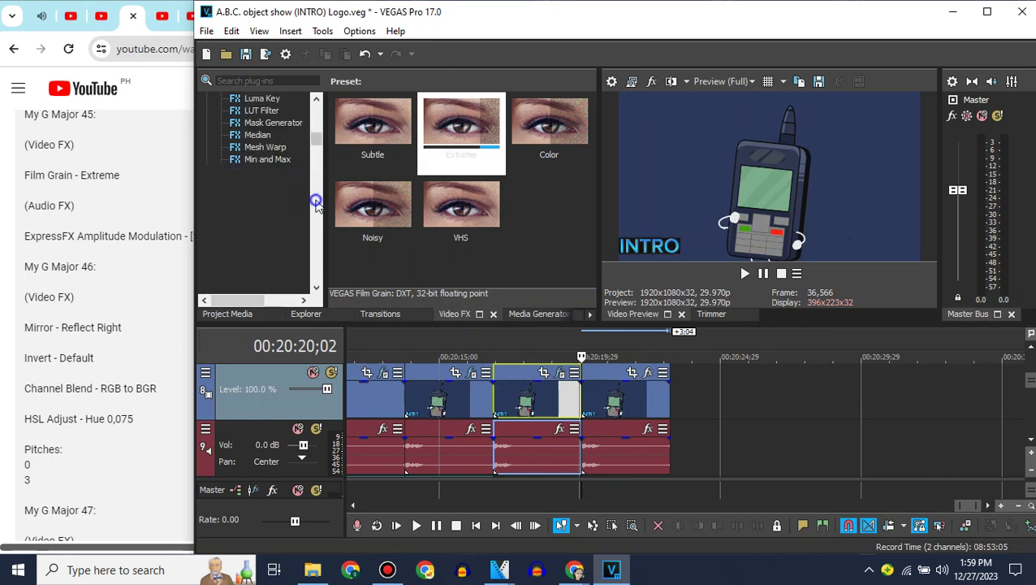
pyautogui.click(255, 172)
pyautogui.moveTo(461, 211); pyautogui.dragTo(617, 398)
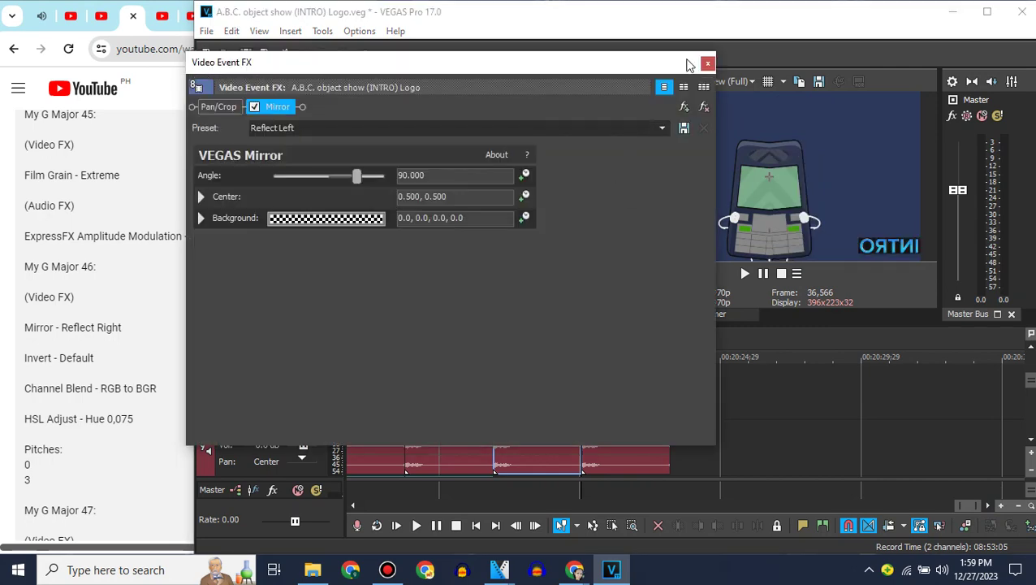
pyautogui.click(707, 62)
# Apply the Invert effect with the Default preset to the video event at 00:20:20;02.
pyautogui.scroll(5, 275, 198)
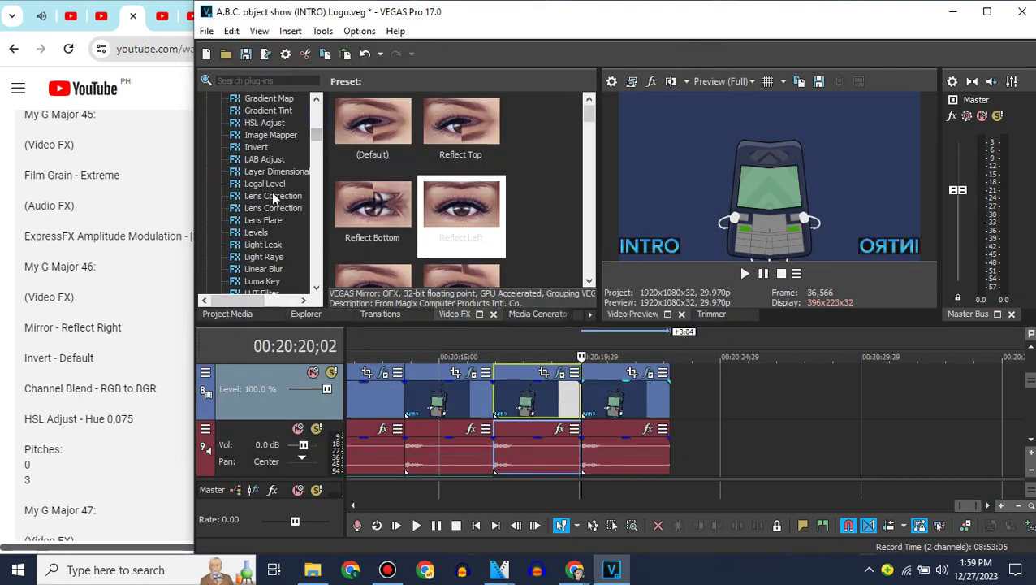
pyautogui.click(256, 147)
pyautogui.moveTo(374, 124); pyautogui.dragTo(613, 393)
pyautogui.click(707, 60)
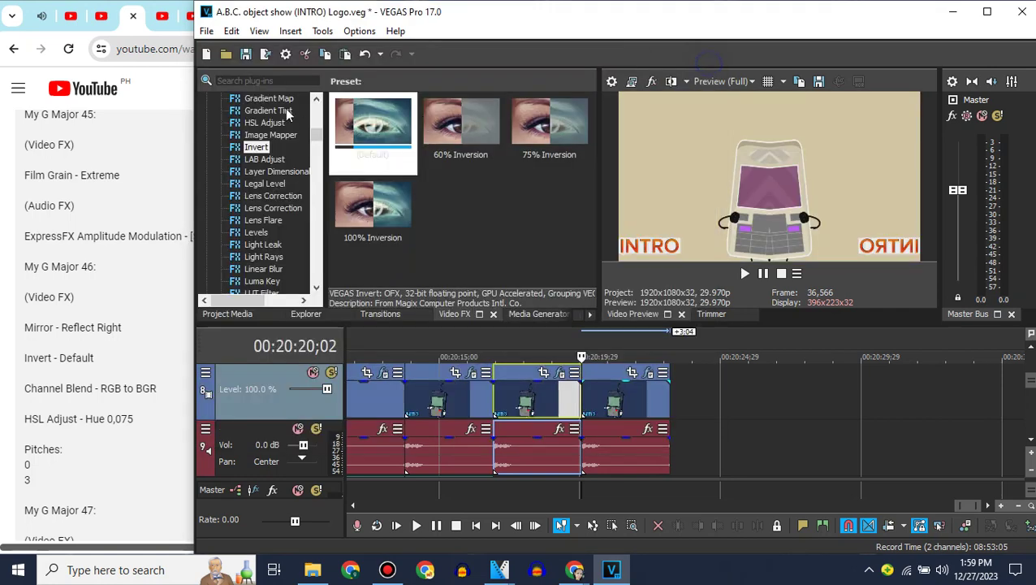
# Apply the Channel Blend effect with the RGB to BGR preset to the video event at 00:20:20;02.
pyautogui.scroll(15, 286, 116)
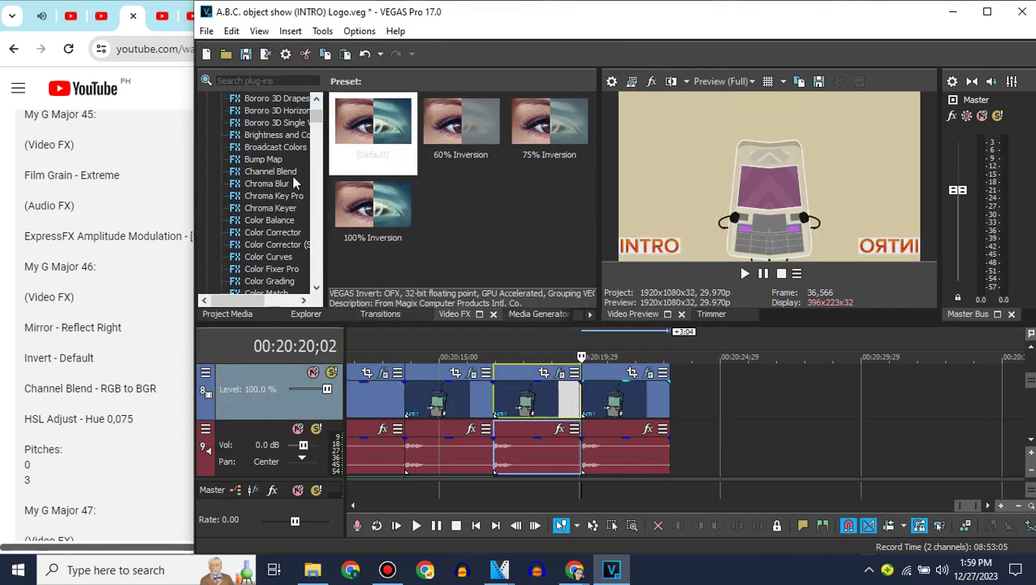
pyautogui.click(290, 173)
pyautogui.click(589, 247)
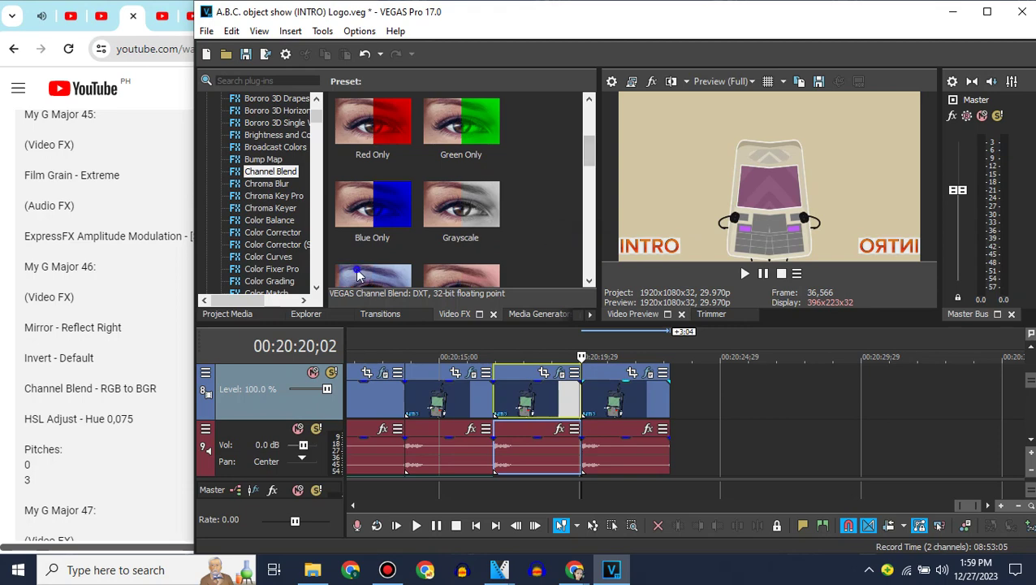
pyautogui.moveTo(358, 276); pyautogui.dragTo(613, 406)
pyautogui.click(703, 64)
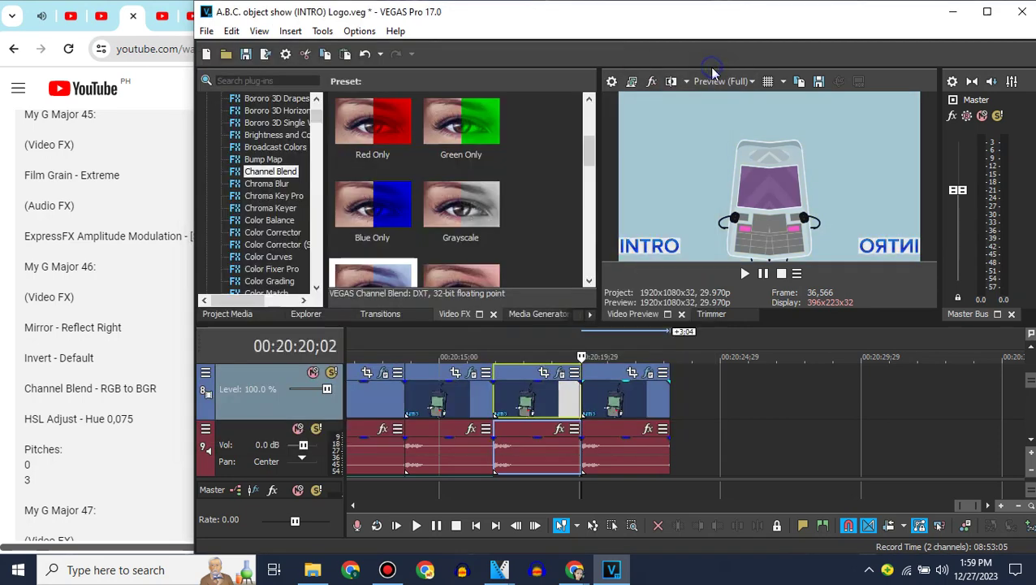
# Apply the HSL Adjust effect to the video event at 00:20:20;02 and change its Add to hue value.
pyautogui.scroll(-15, 276, 178)
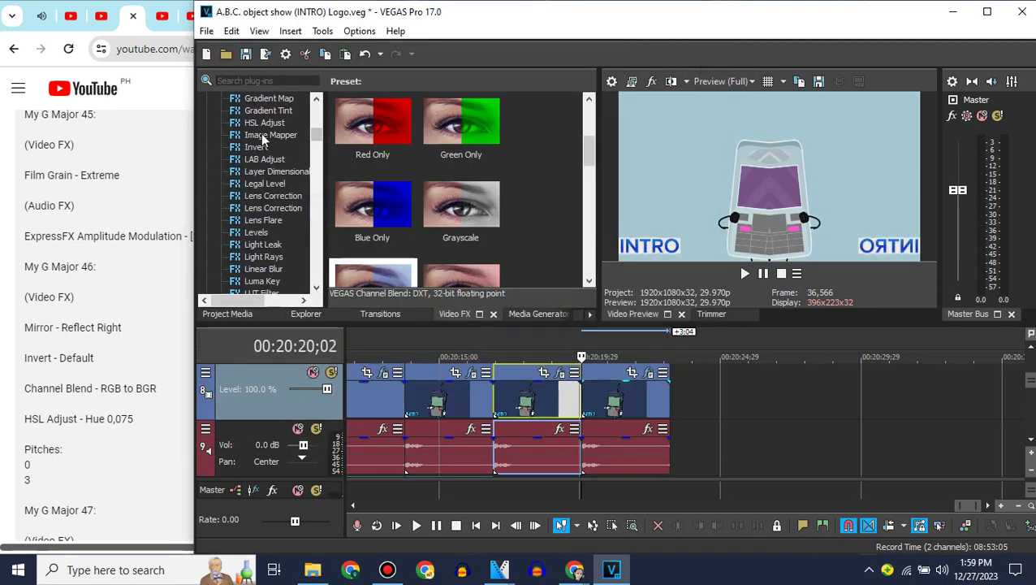
pyautogui.click(275, 135)
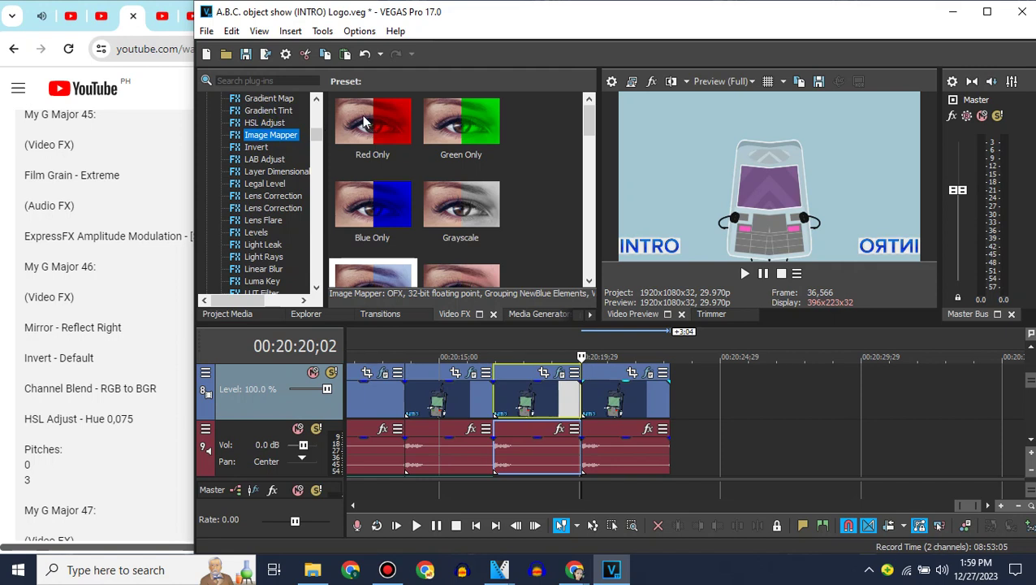
pyautogui.press('Up')
pyautogui.moveTo(358, 115); pyautogui.dragTo(596, 388)
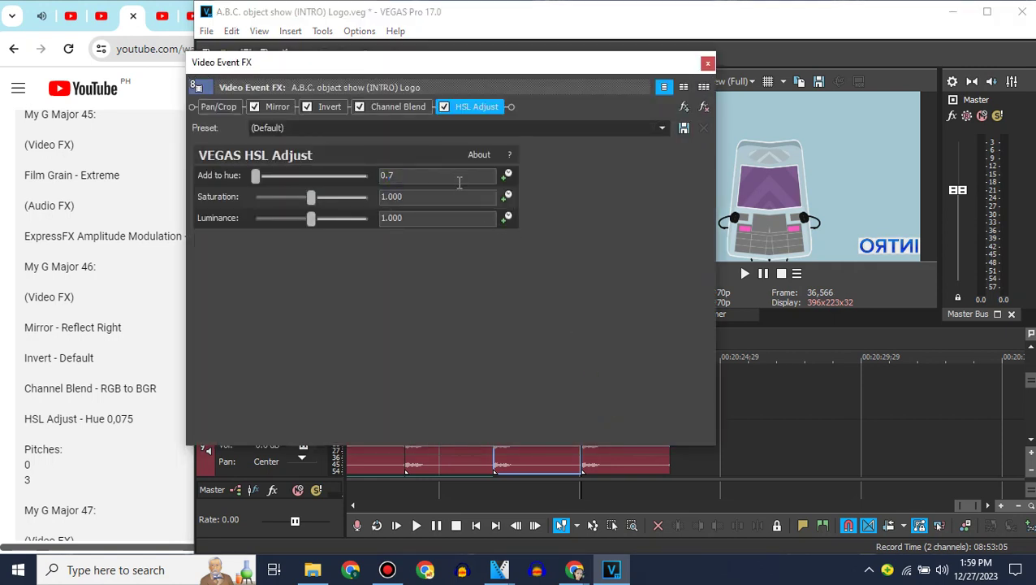
# Paste a copy of the reversed 00:20:07;16 audio event below track 9 and delete the extra video track pasted with it.
pyautogui.click(595, 16)
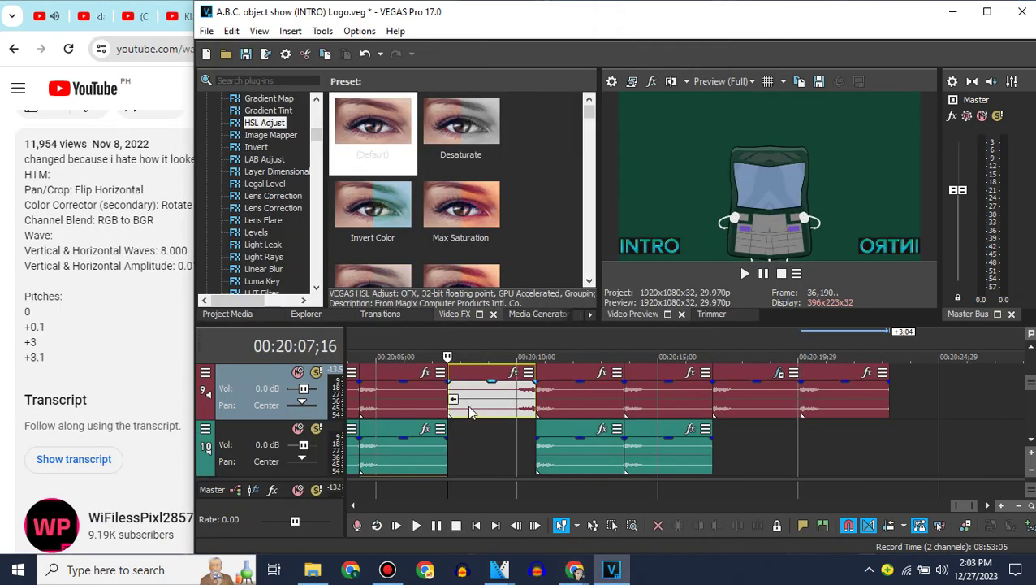
pyautogui.rightClick(469, 417)
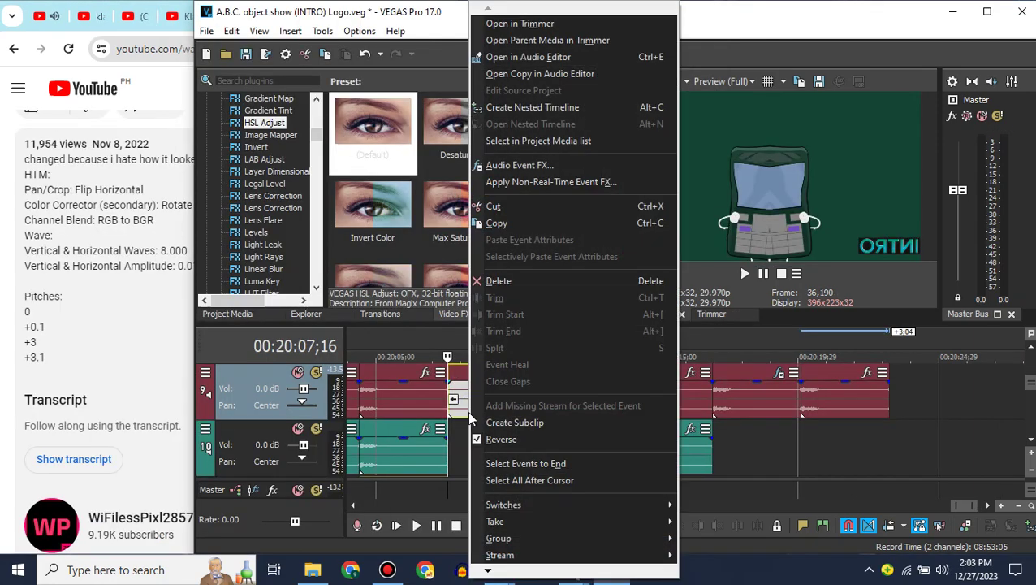
pyautogui.click(424, 9)
pyautogui.click(265, 432)
pyautogui.hotkey('ctrl', 'v')
pyautogui.doubleClick(453, 432)
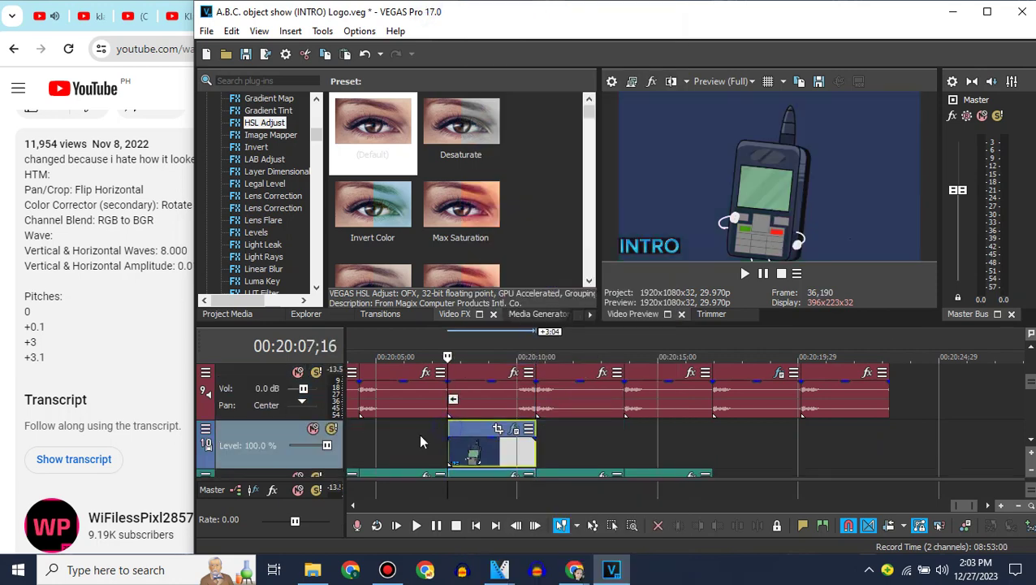
pyautogui.rightClick(418, 433)
pyautogui.click(476, 301)
# Set the reversed 00:20:07;16 audio event on track 10 to the élastique method with a pitch change of 0.1.
pyautogui.rightClick(478, 382)
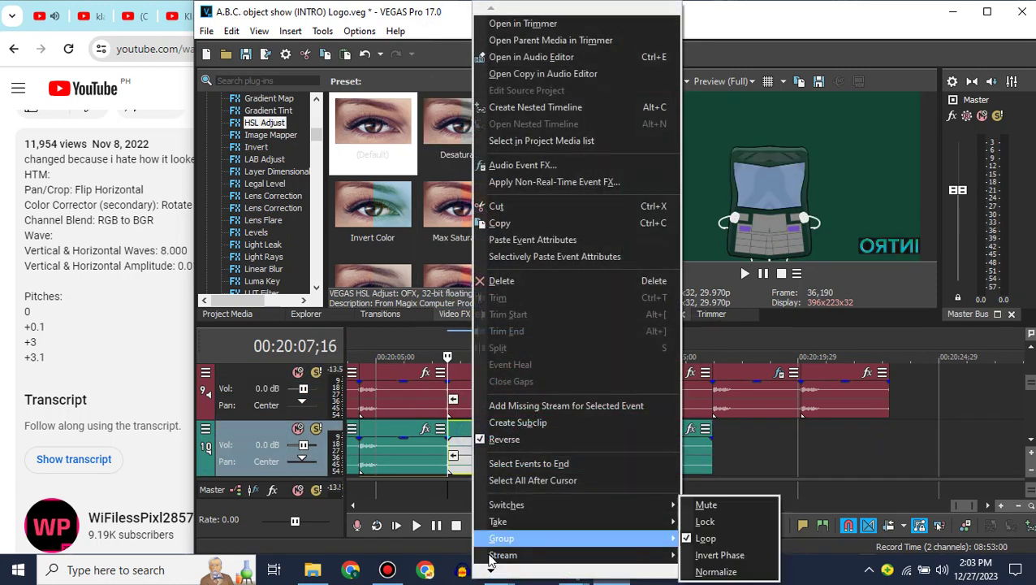
pyautogui.click(499, 562)
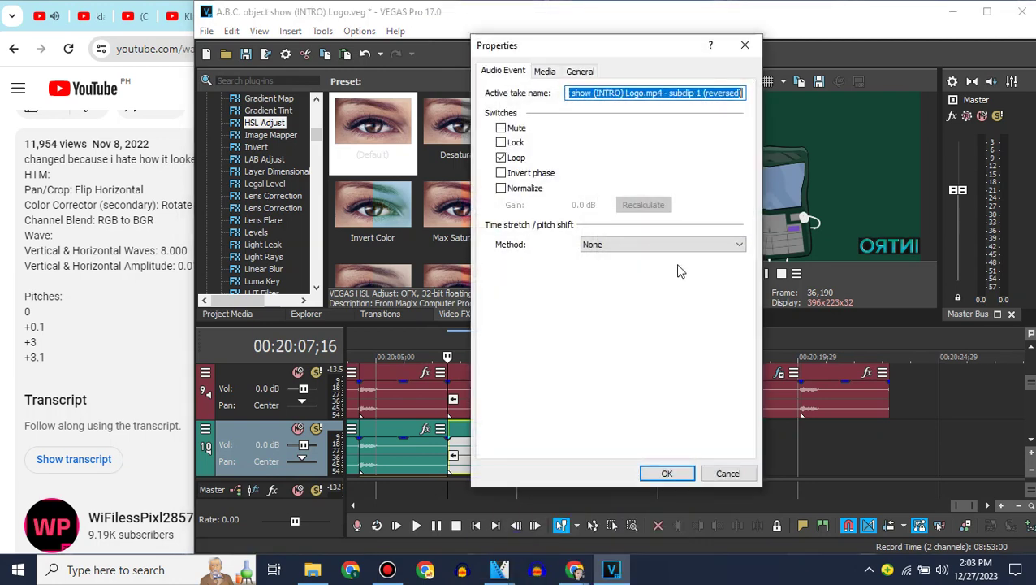
pyautogui.click(664, 244)
pyautogui.click(690, 263)
pyautogui.moveTo(687, 325); pyautogui.dragTo(775, 354)
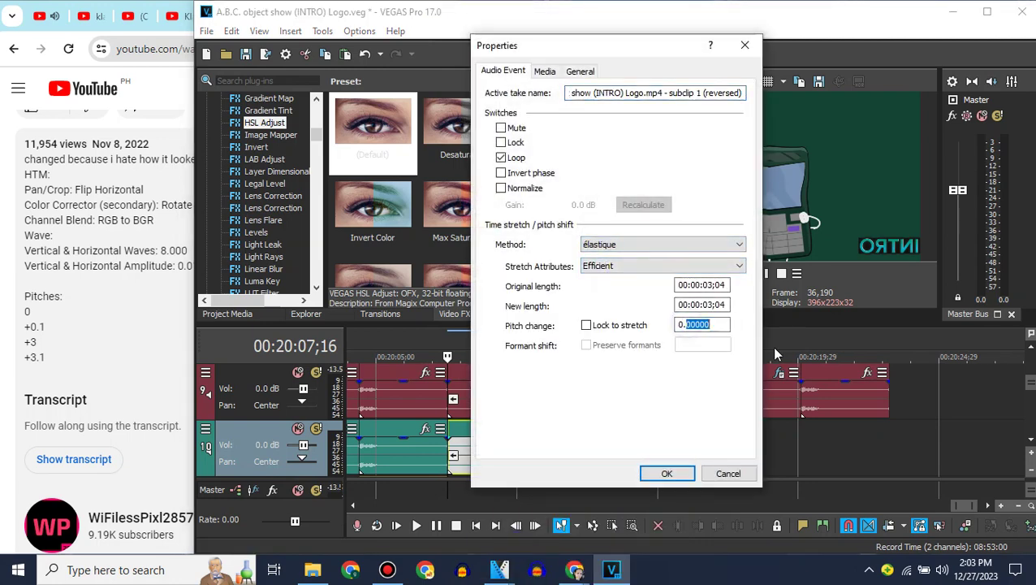
pyautogui.click(667, 473)
# Paste a copy of the reversed 00:20:07;16 audio event onto track 11.
pyautogui.click(1029, 441)
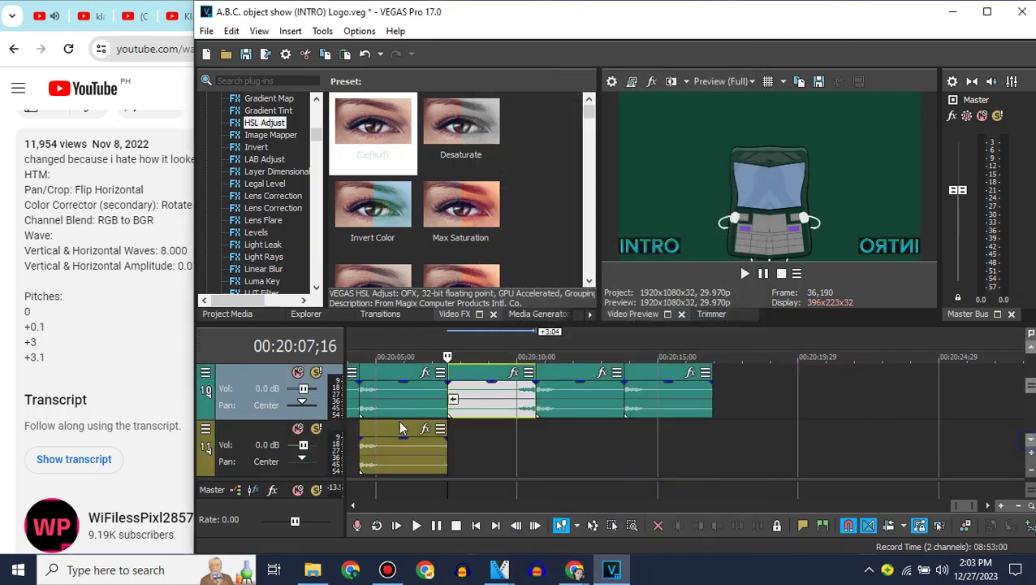
pyautogui.click(255, 433)
pyautogui.hotkey('ctrl', 'v')
pyautogui.click(440, 430)
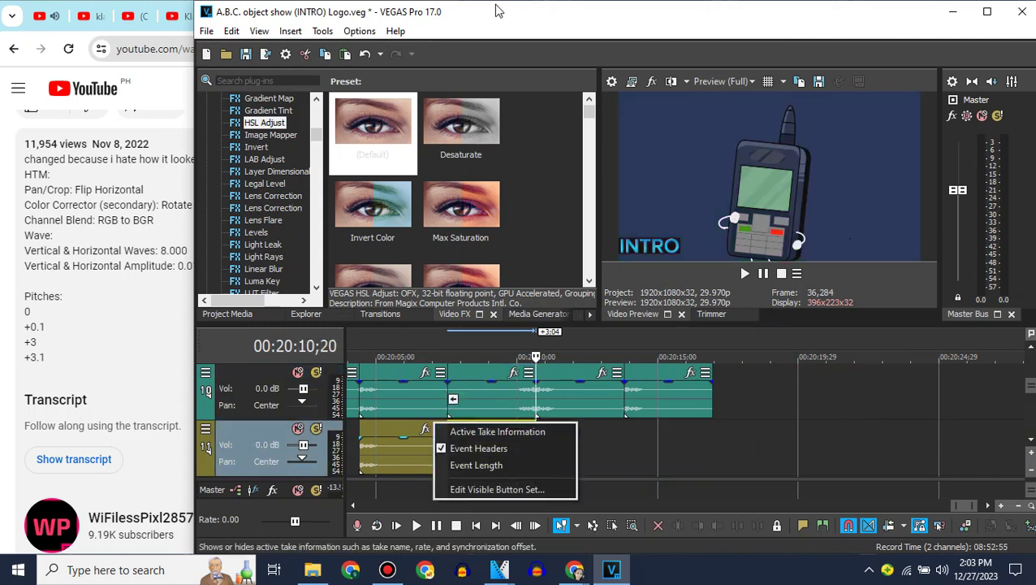
pyautogui.click(469, 446)
pyautogui.click(450, 436)
# Set the pitch change of the reversed 00:20:07;16 audio event on track 11 to 3.
pyautogui.rightClick(485, 443)
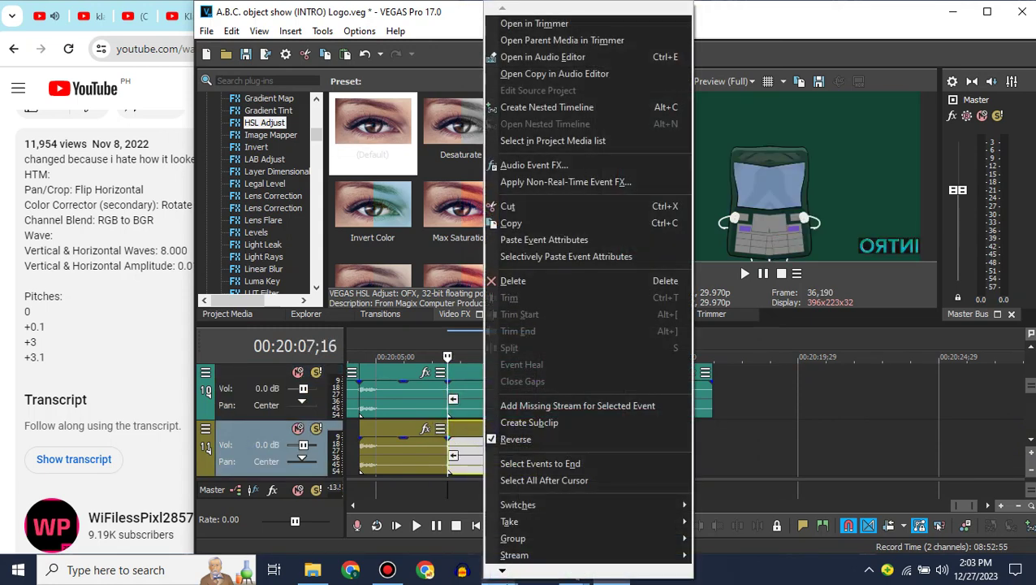
pyautogui.click(454, 3)
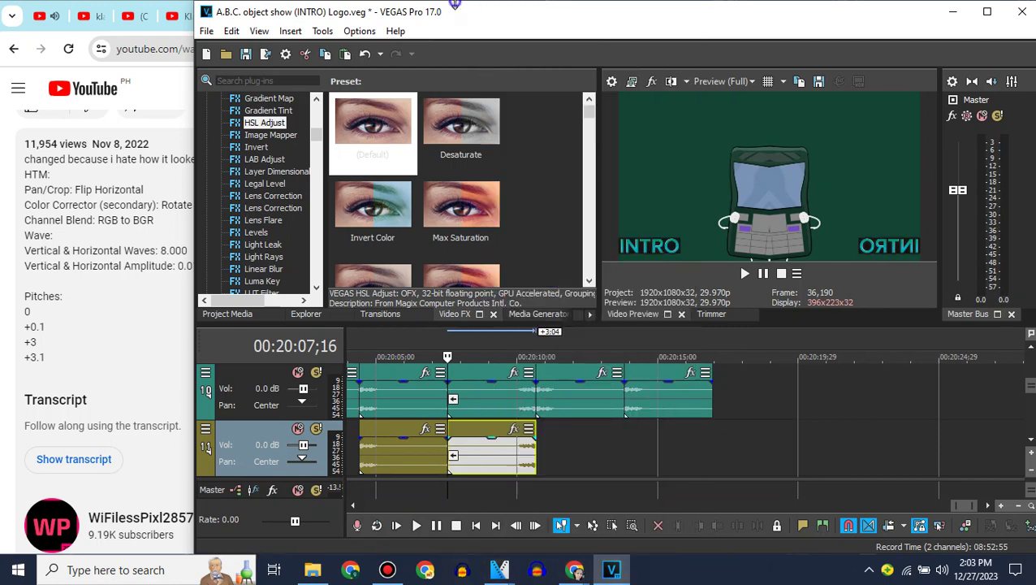
pyautogui.rightClick(492, 435)
pyautogui.moveTo(511, 573)
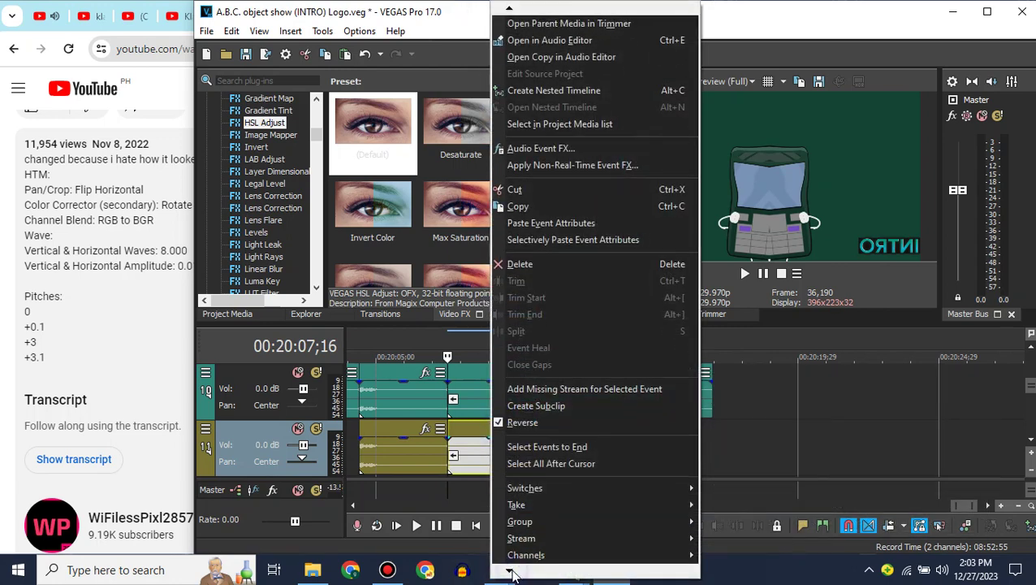
pyautogui.click(530, 546)
pyautogui.doubleClick(702, 324)
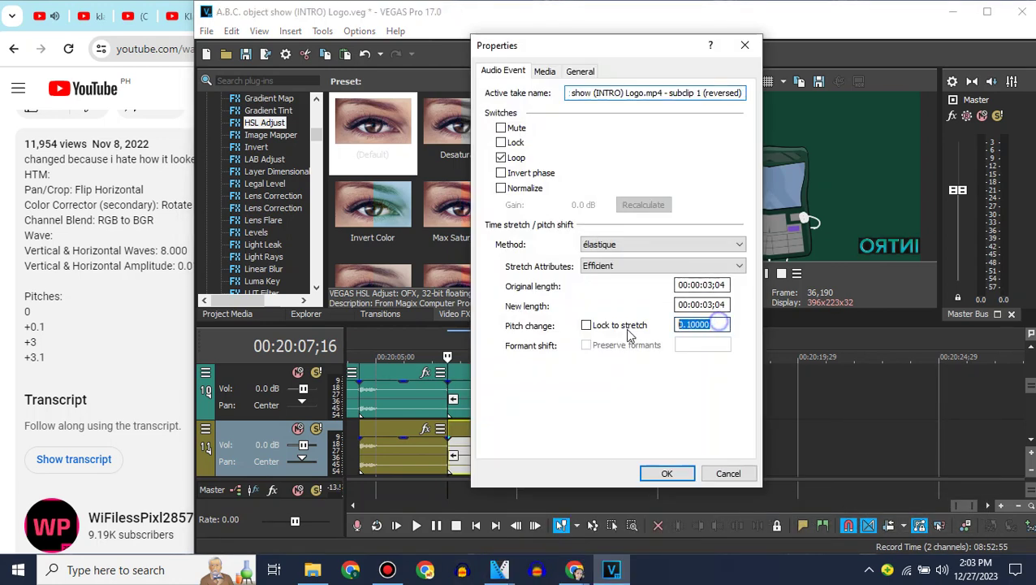
pyautogui.write('3')
pyautogui.click(667, 474)
# Paste a copy of the reversed 00:20:07;16 audio event onto track 12 and set its pitch change to 3.1.
pyautogui.click(1032, 441)
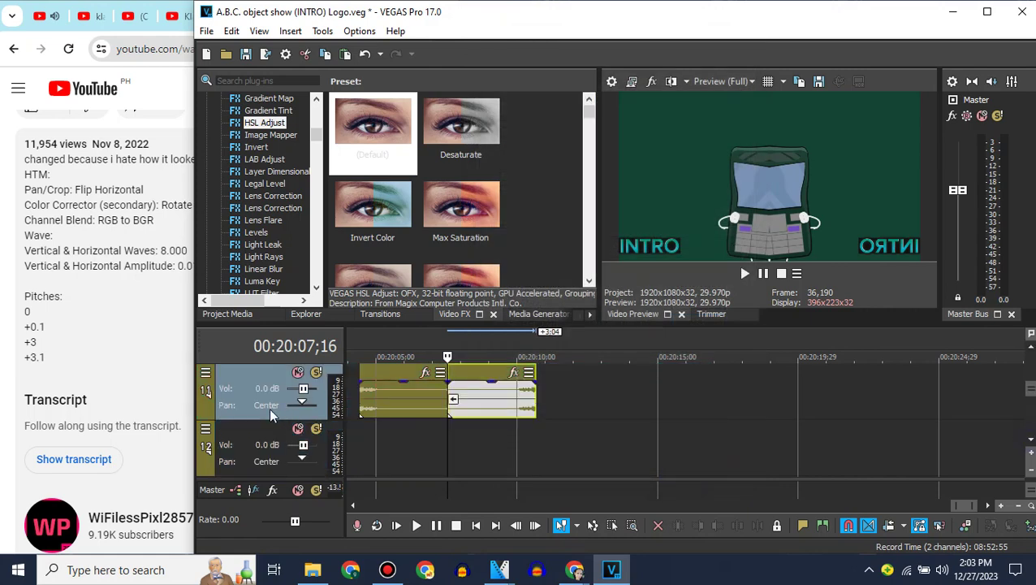
pyautogui.click(252, 435)
pyautogui.hotkey('ctrl', 'v')
pyautogui.rightClick(472, 433)
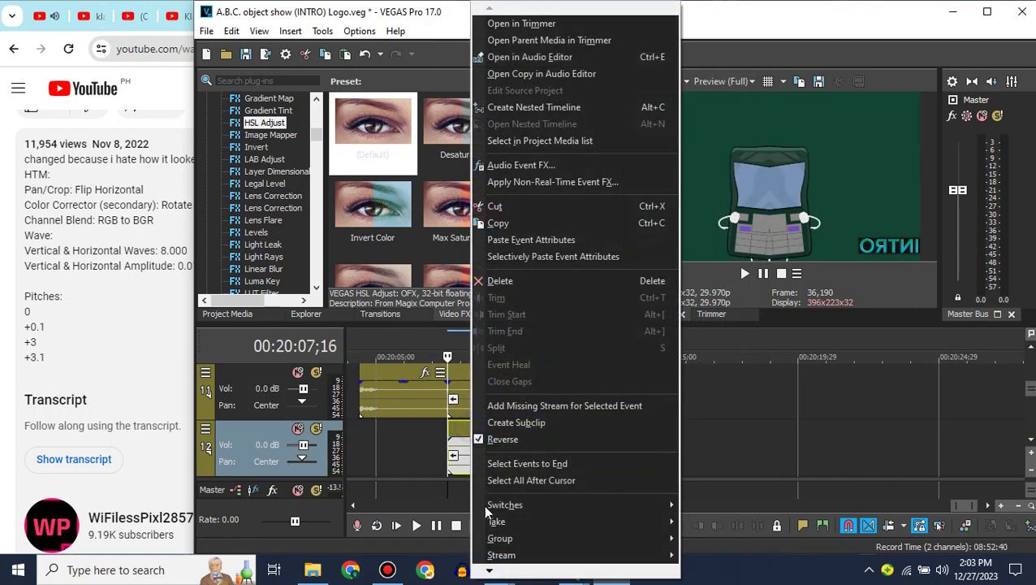
pyautogui.moveTo(487, 573)
pyautogui.click(524, 546)
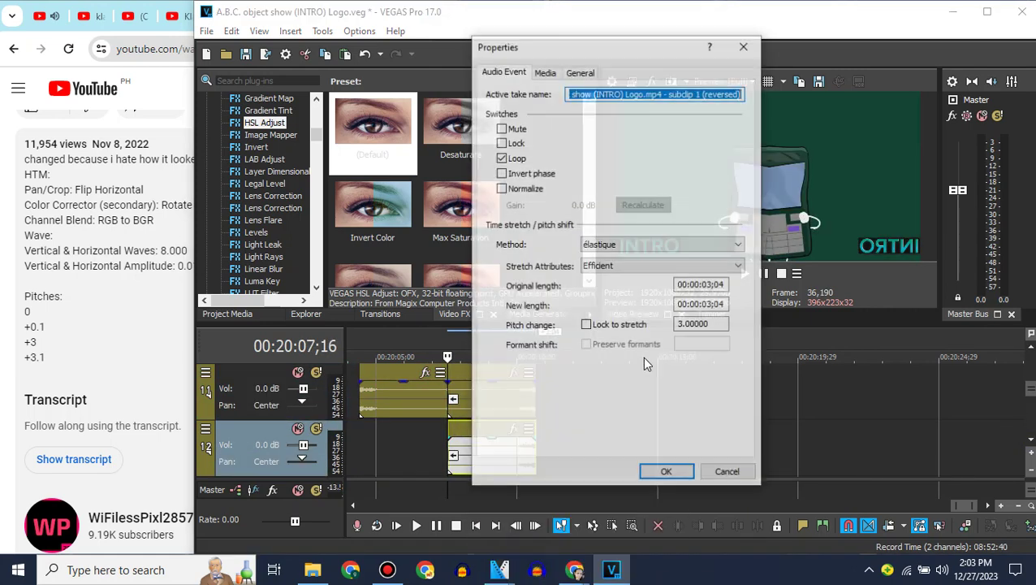
pyautogui.moveTo(687, 325); pyautogui.dragTo(715, 325)
pyautogui.write('1')
pyautogui.click(667, 474)
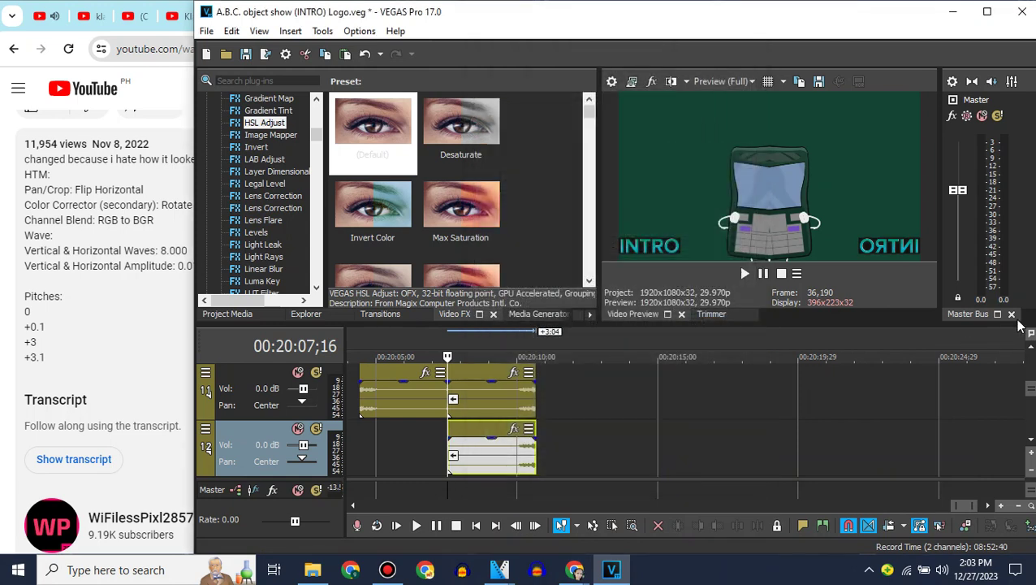
# Compare the My G Major 46 settings in the YouTube description with the effects on the video event at 00:20:20;02.
pyautogui.click(1032, 351)
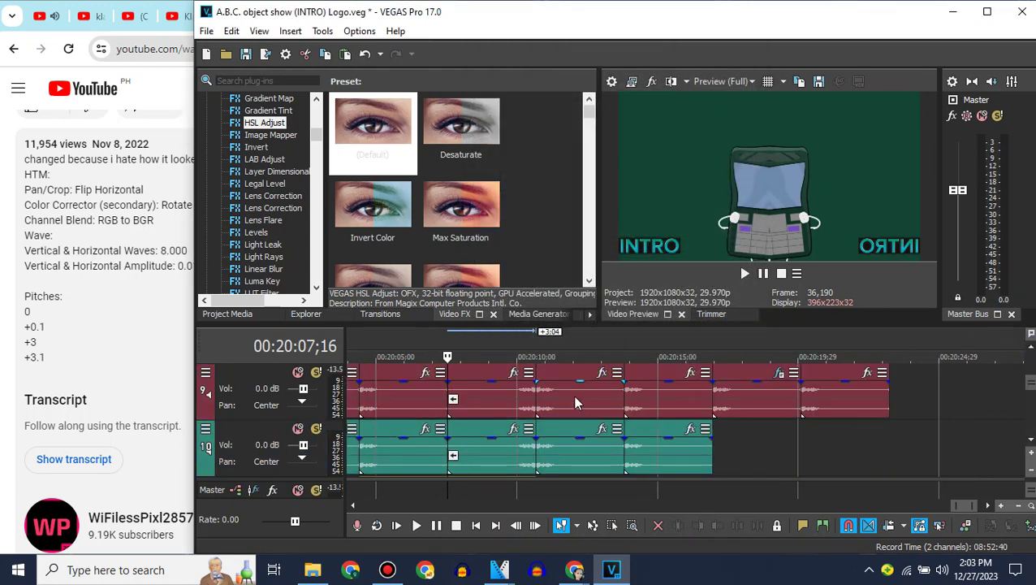
pyautogui.click(1029, 350)
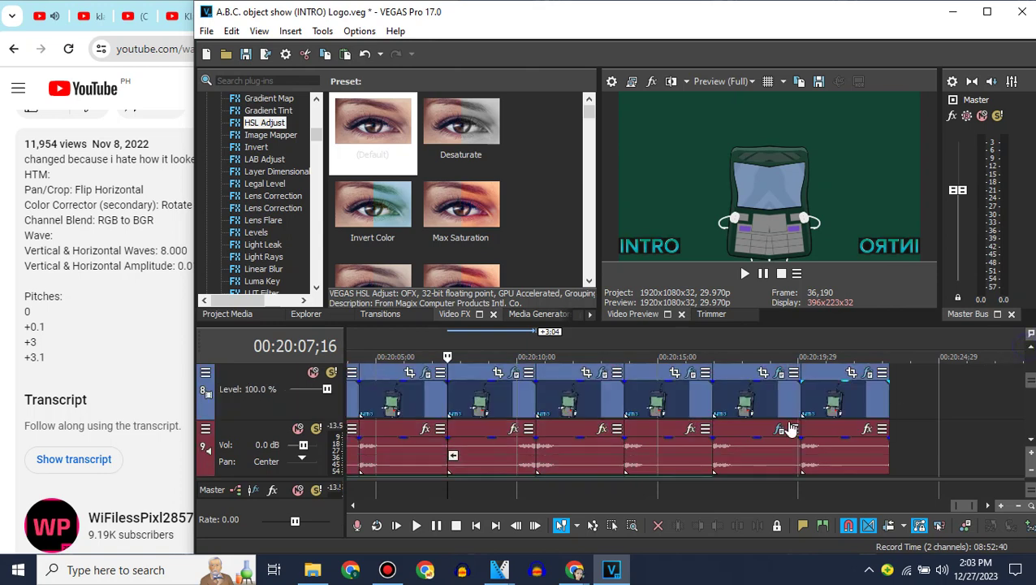
pyautogui.click(803, 405)
pyautogui.click(77, 304)
pyautogui.click(177, 22)
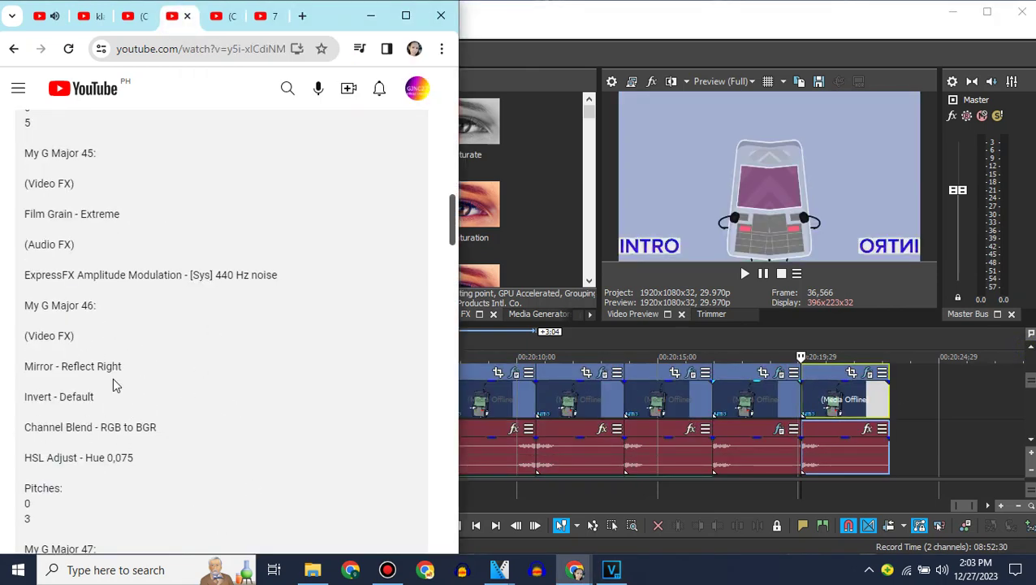
pyautogui.click(718, 398)
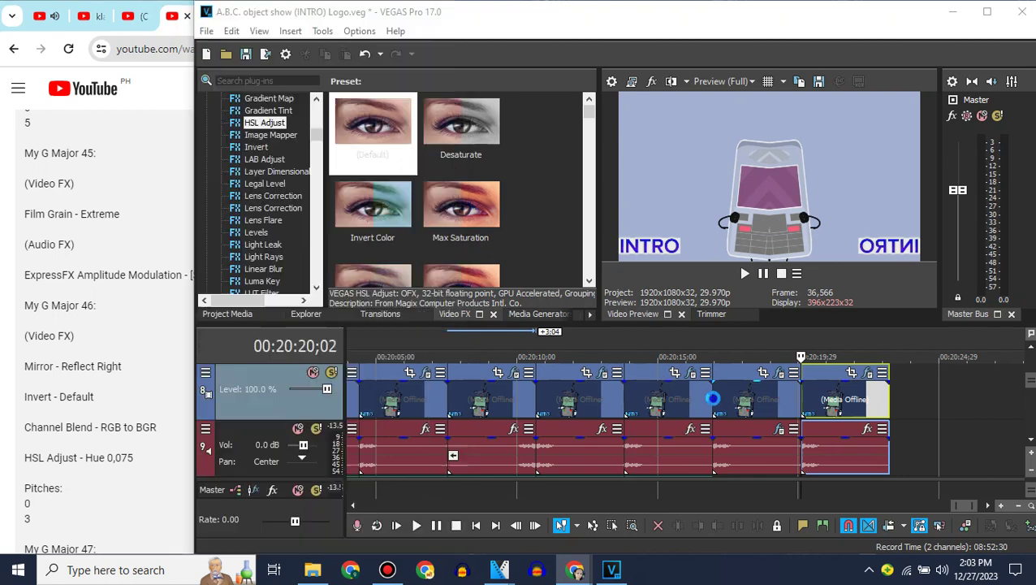
pyautogui.click(779, 375)
pyautogui.click(706, 64)
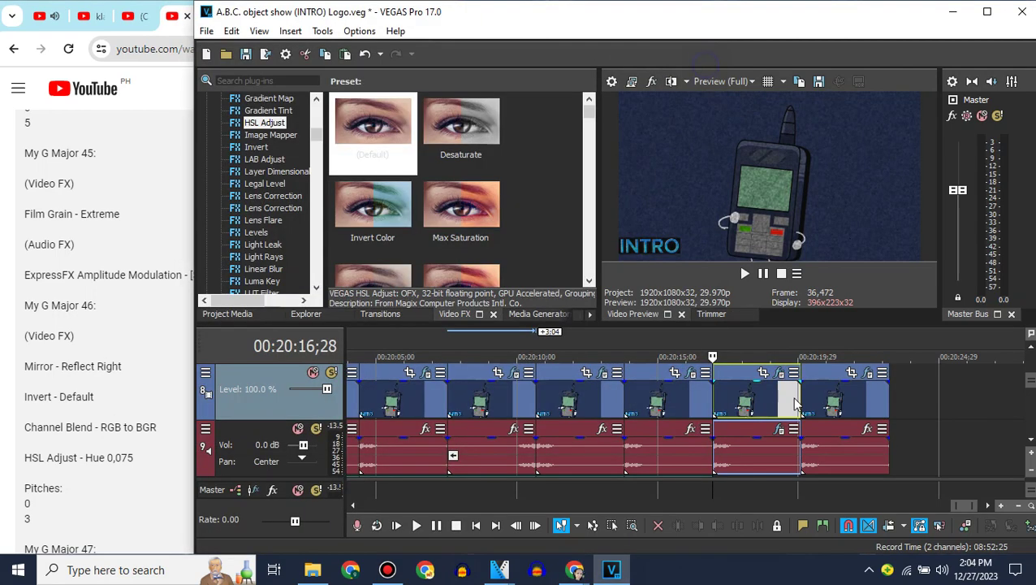
pyautogui.click(803, 373)
pyautogui.click(868, 372)
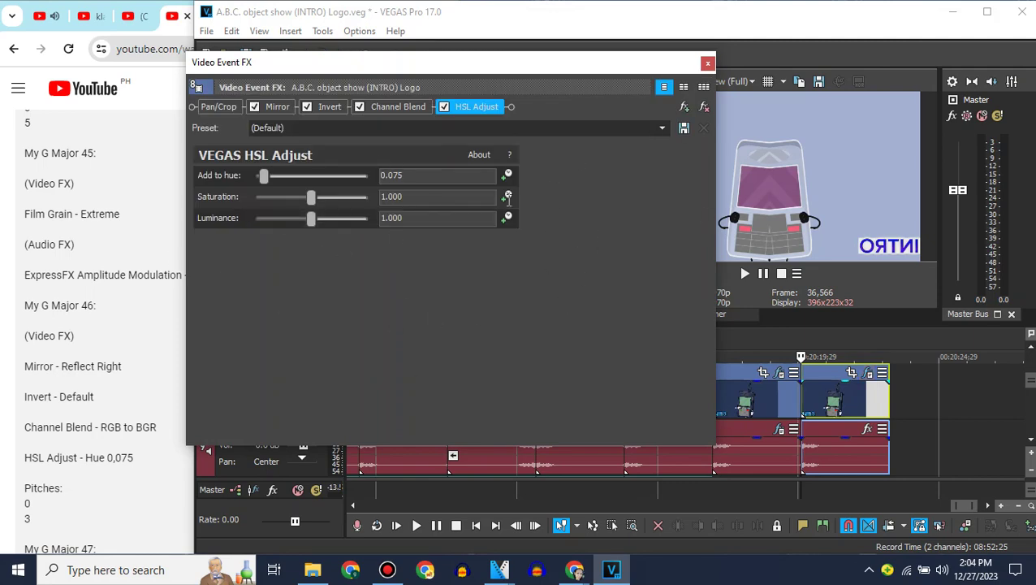
pyautogui.click(706, 65)
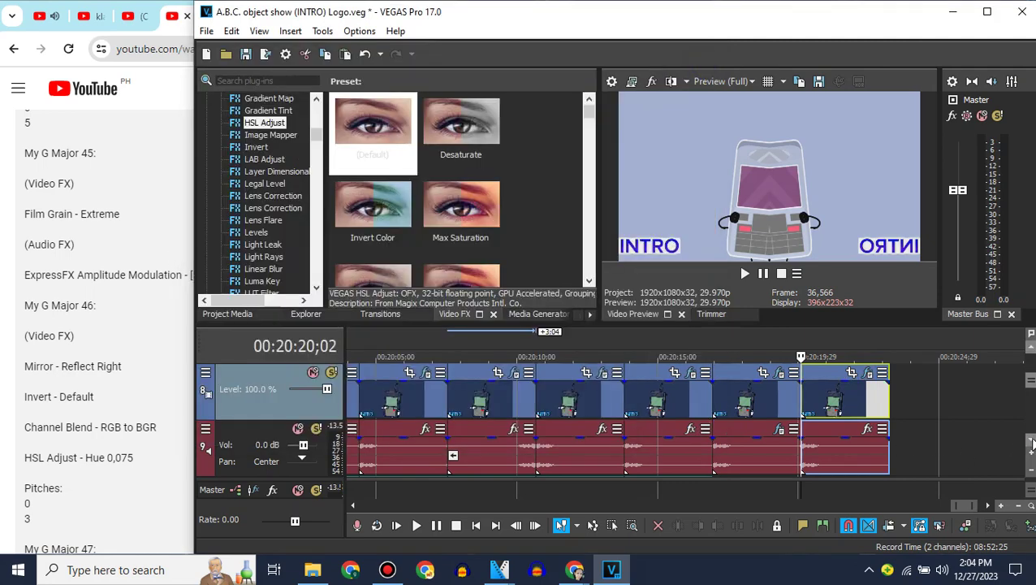
# Paste a copy of the 00:20:20;02 clip below track 9 and delete the extra video track pasted with it.
pyautogui.scroll(-1, 1032, 443)
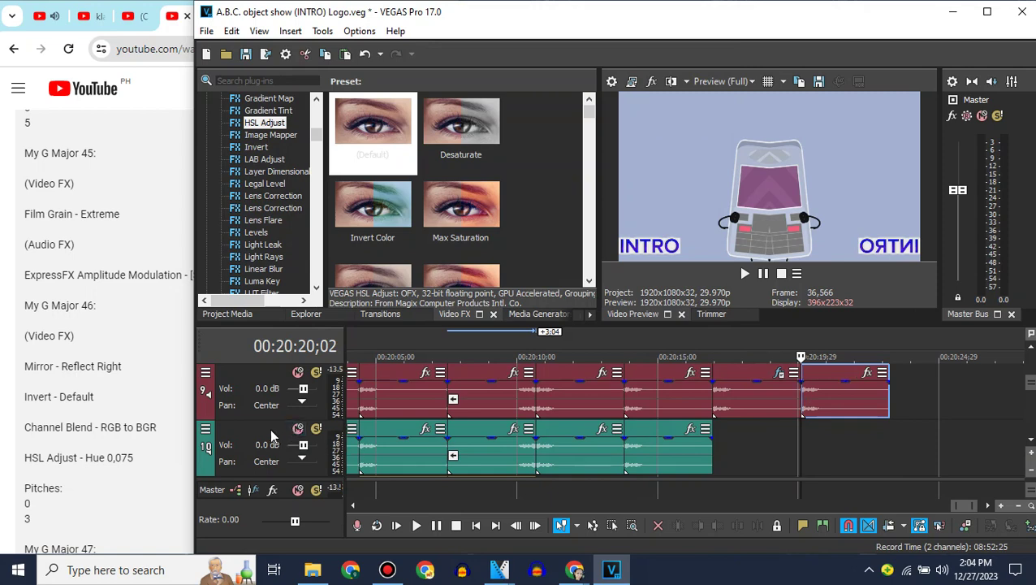
pyautogui.rightClick(769, 429)
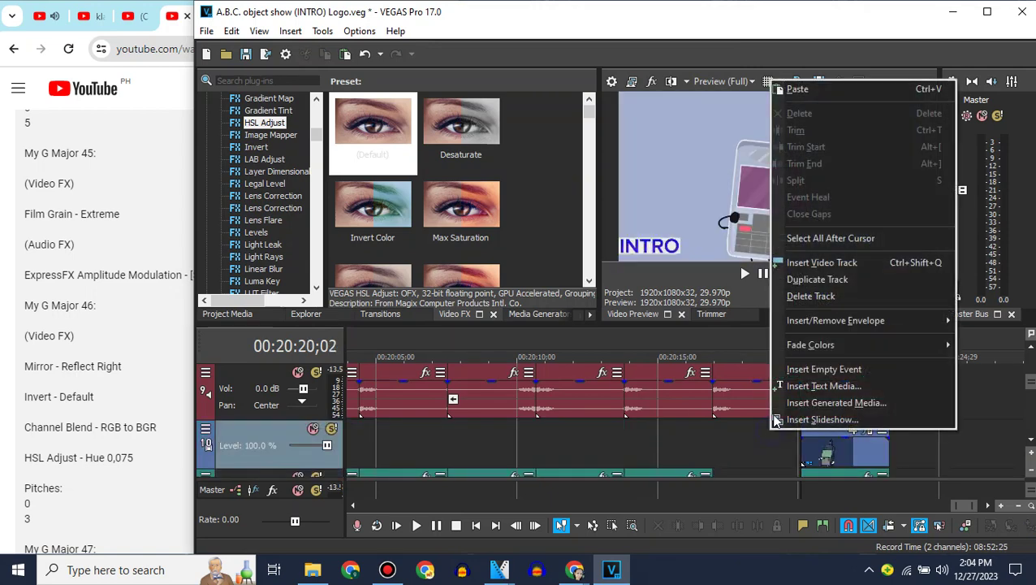
pyautogui.click(816, 297)
# Set the 00:20:20;02 audio event on track 10 to the élastique method with a pitch change of 3.
pyautogui.scroll(-3, 134, 424)
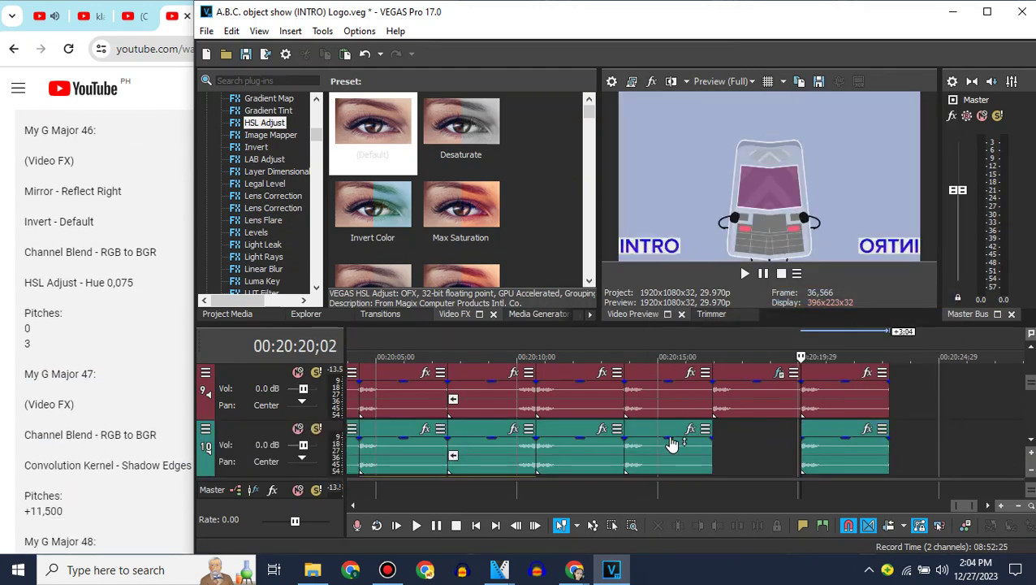
pyautogui.rightClick(872, 472)
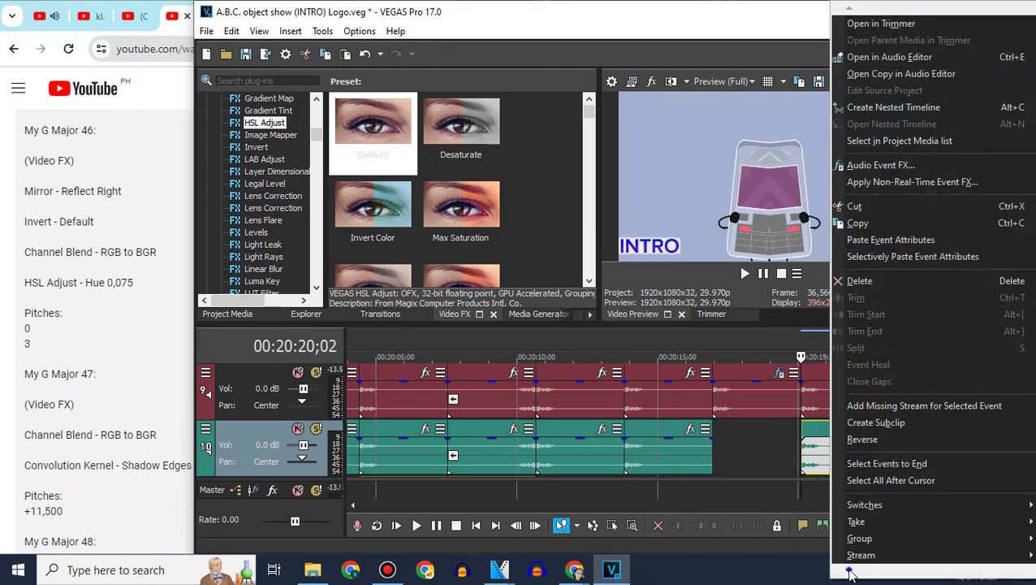
pyautogui.moveTo(851, 573)
pyautogui.click(873, 546)
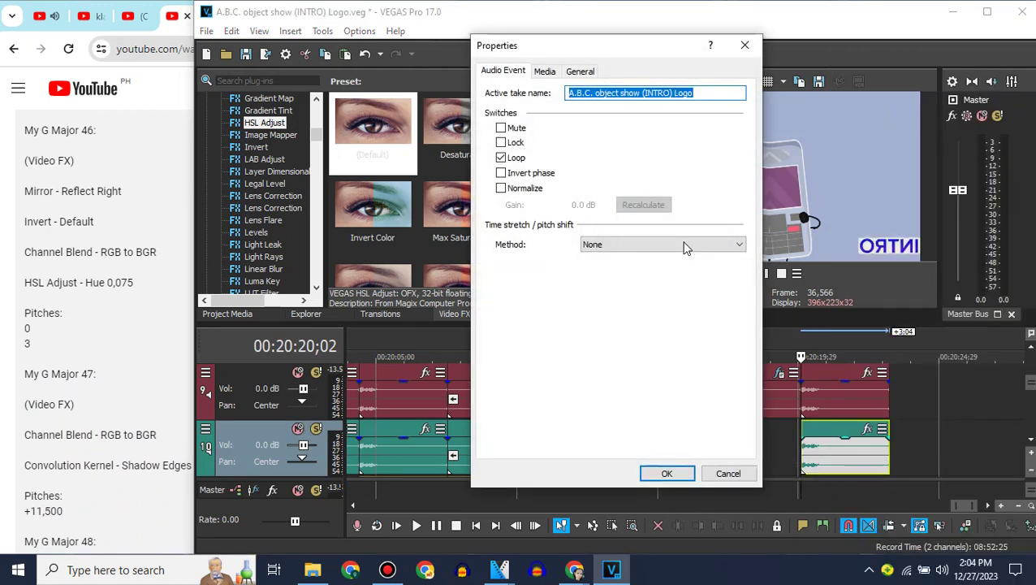
pyautogui.click(642, 244)
pyautogui.click(614, 271)
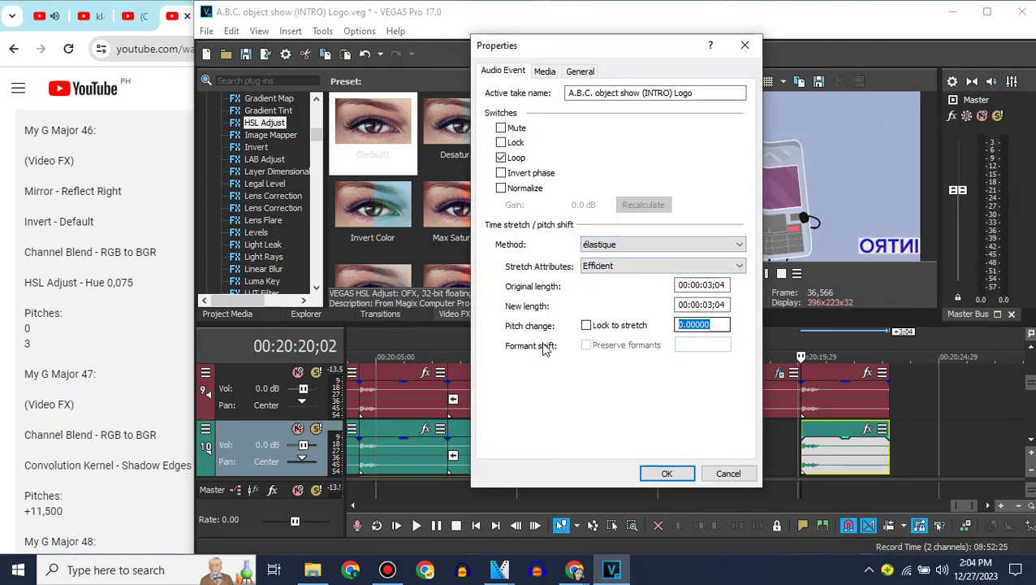
pyautogui.write('3')
pyautogui.click(667, 474)
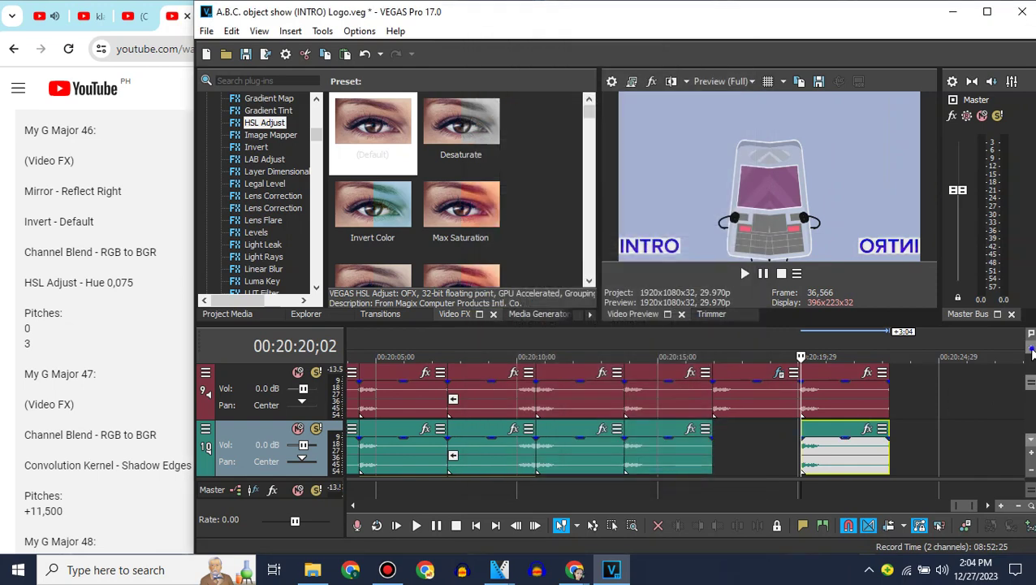
# Add another A.B.C. object show (INTRO) Logo.mp4 clip to tracks 8 and 9 at 00:20:23;06, directly after the last clip.
pyautogui.scroll(1, 1028, 378)
pyautogui.moveTo(964, 503); pyautogui.dragTo(969, 503)
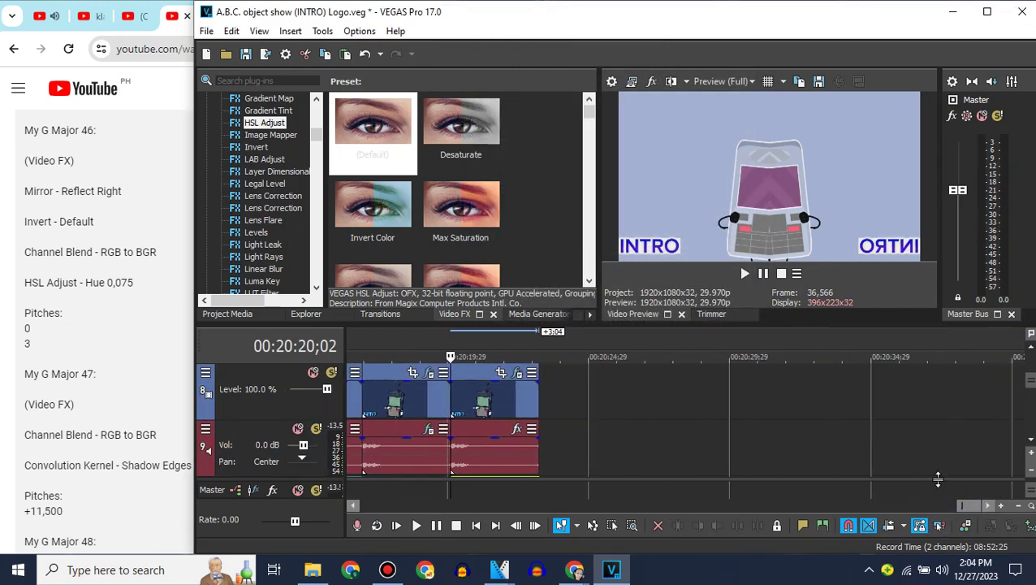
pyautogui.click(535, 401)
pyautogui.click(232, 314)
pyautogui.click(232, 313)
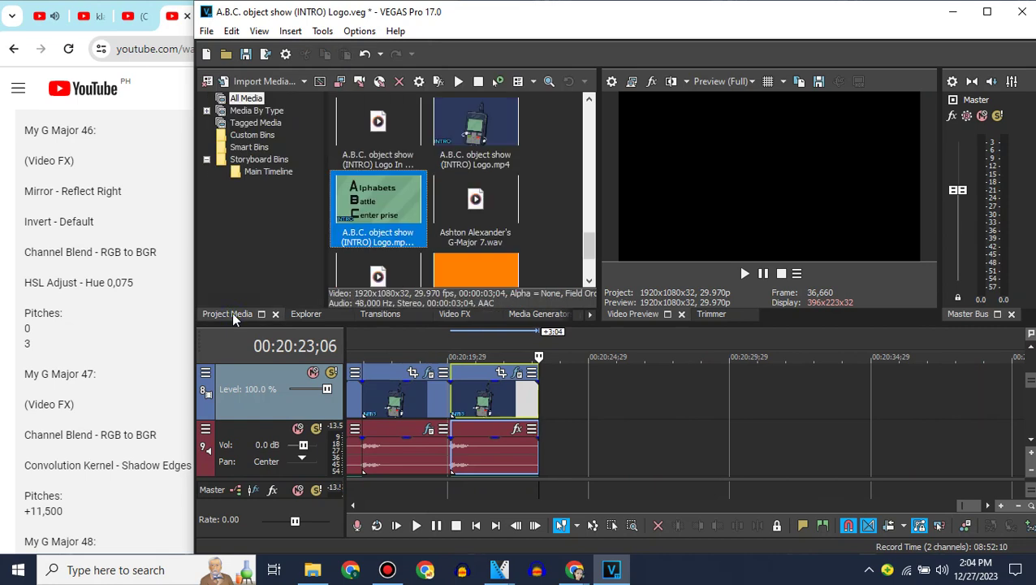
pyautogui.moveTo(363, 225); pyautogui.dragTo(393, 237)
pyautogui.moveTo(487, 165); pyautogui.dragTo(551, 395)
# Apply the Channel Blend effect with the RGB to BGR preset to the video event at 00:20:23;06.
pyautogui.click(468, 315)
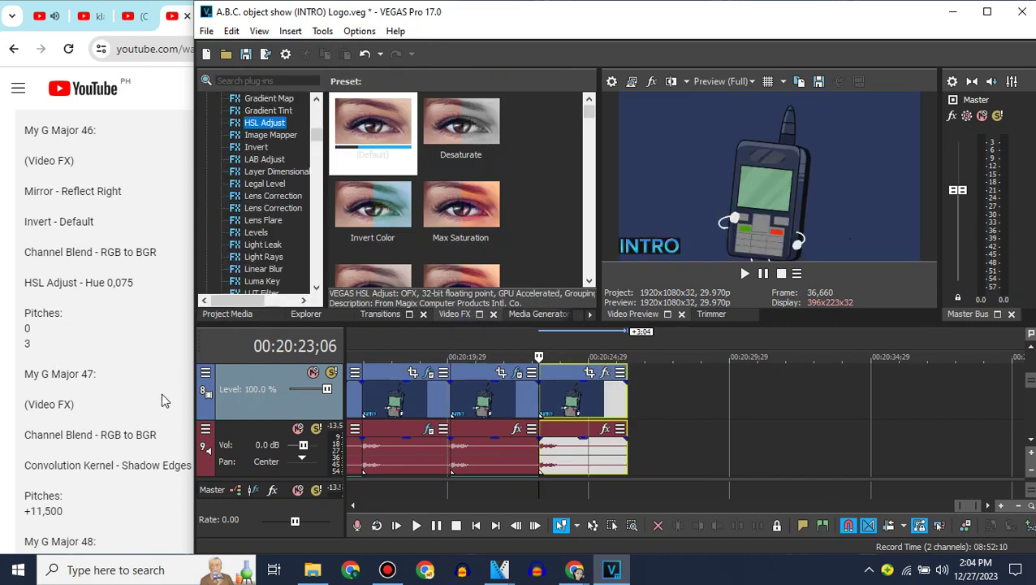
pyautogui.scroll(-3, 87, 441)
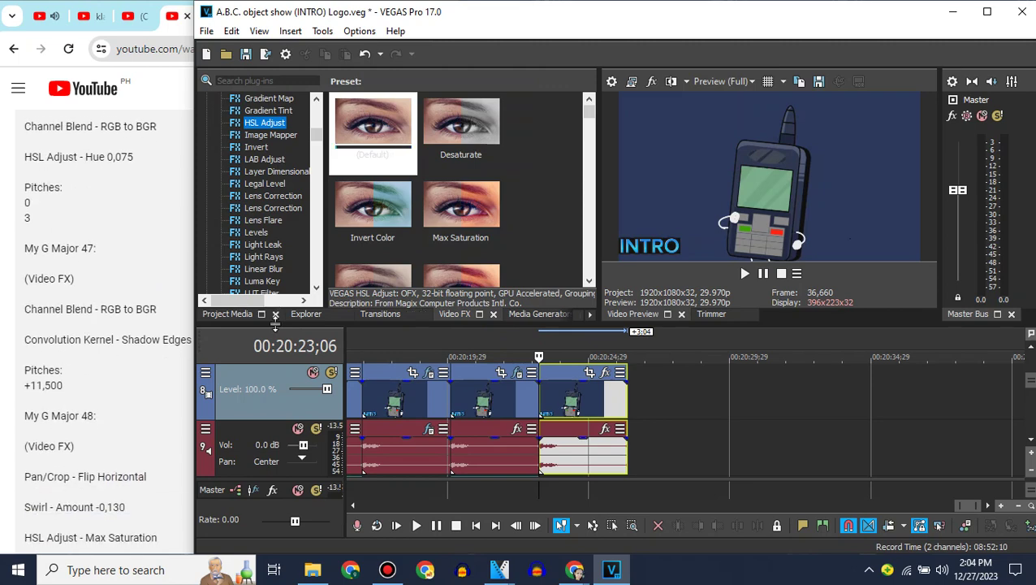
pyautogui.scroll(10, 322, 122)
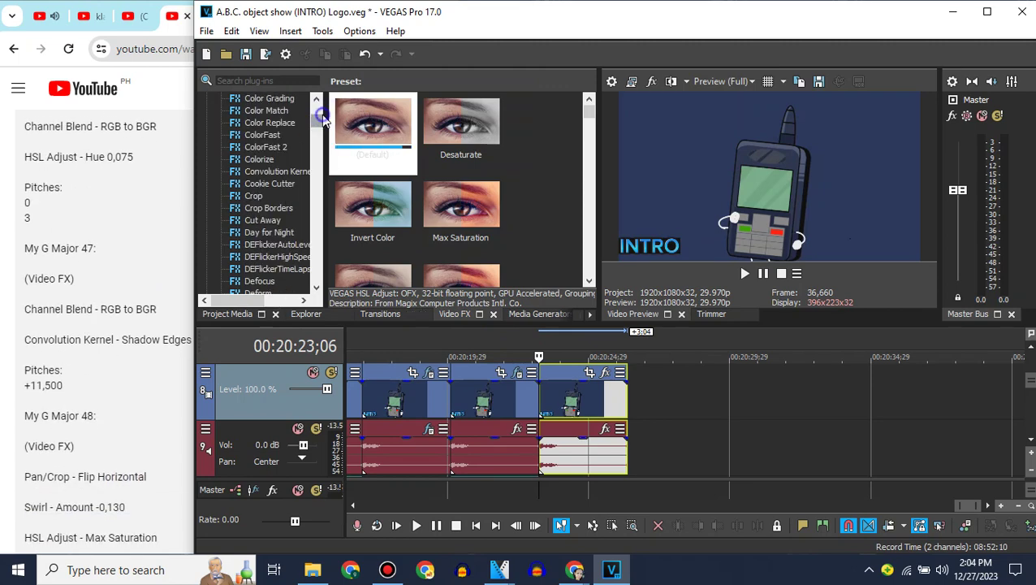
pyautogui.scroll(5, 319, 113)
pyautogui.click(287, 171)
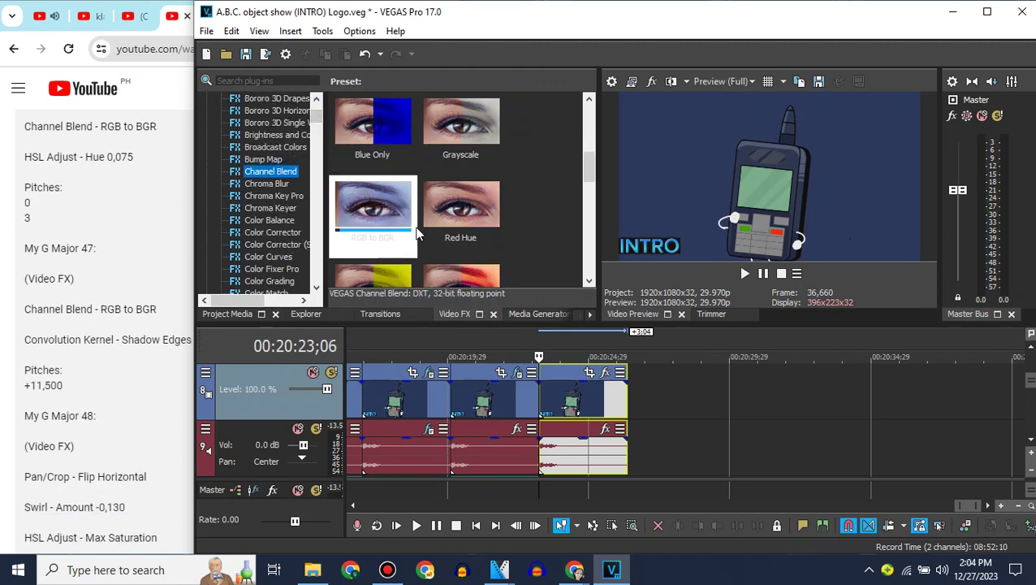
pyautogui.moveTo(390, 215); pyautogui.dragTo(573, 389)
pyautogui.click(708, 64)
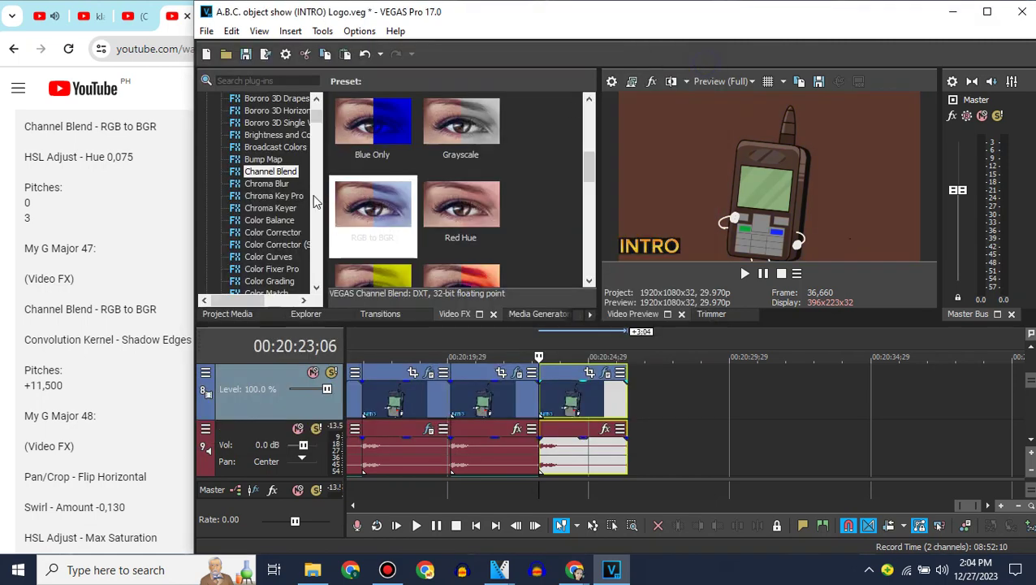
pyautogui.scroll(-8, 316, 203)
pyautogui.scroll(-5, 317, 203)
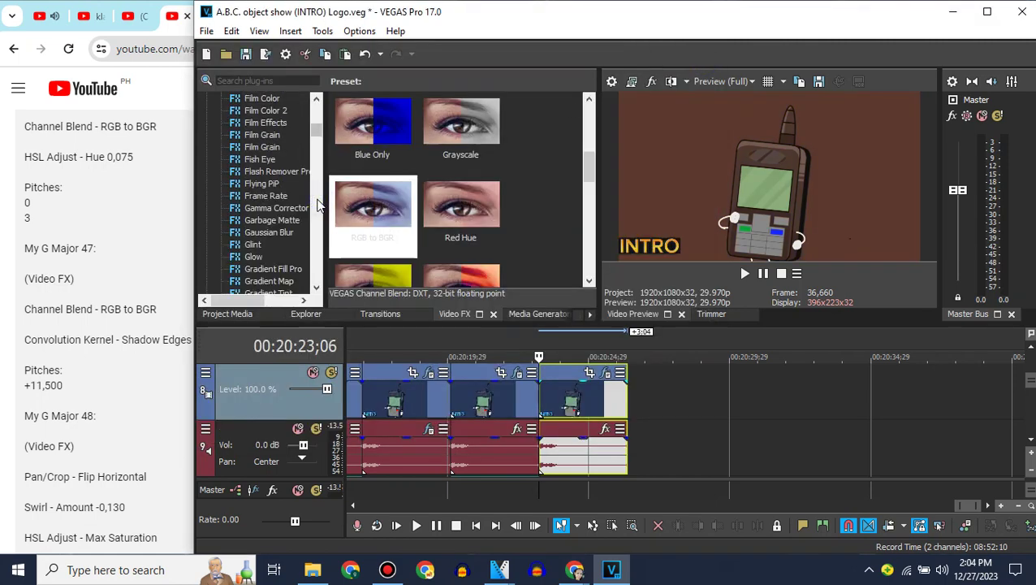
pyautogui.click(264, 123)
pyautogui.moveTo(372, 130); pyautogui.dragTo(579, 385)
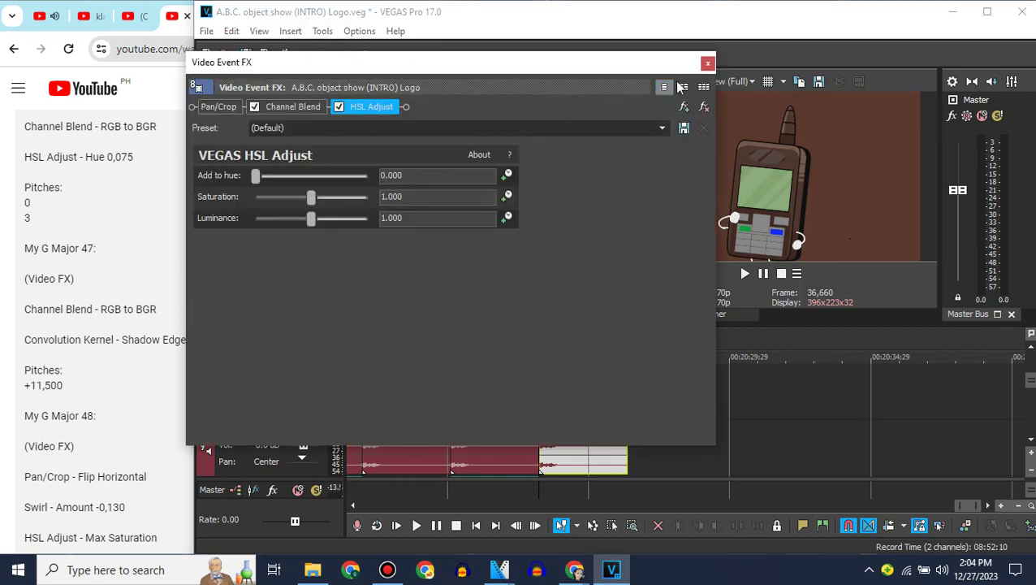
pyautogui.click(707, 63)
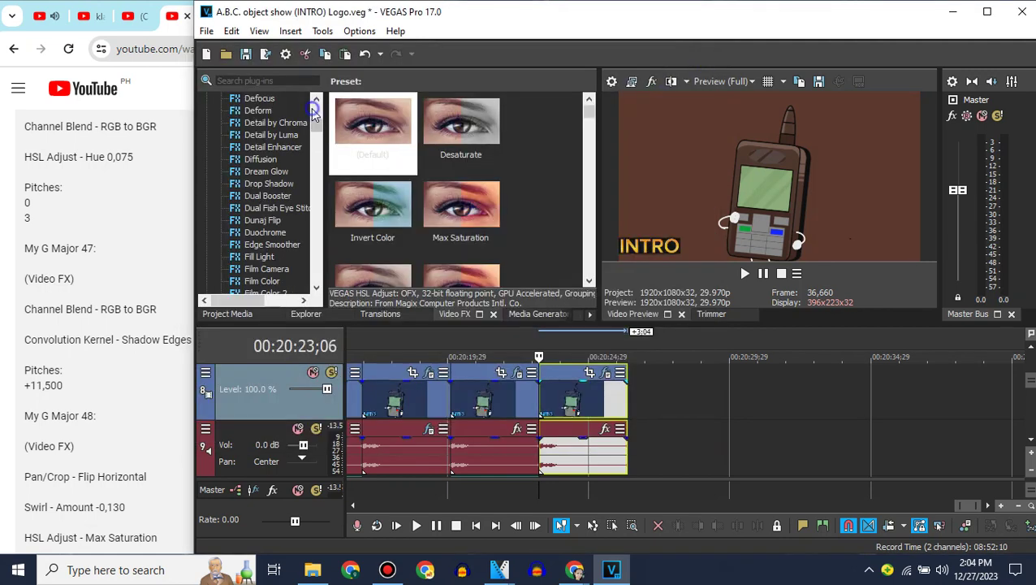
# Apply the Convolution Kernel effect with the Sharpen Edges preset to the video event at 00:20:23;06.
pyautogui.click(315, 113)
pyautogui.click(314, 111)
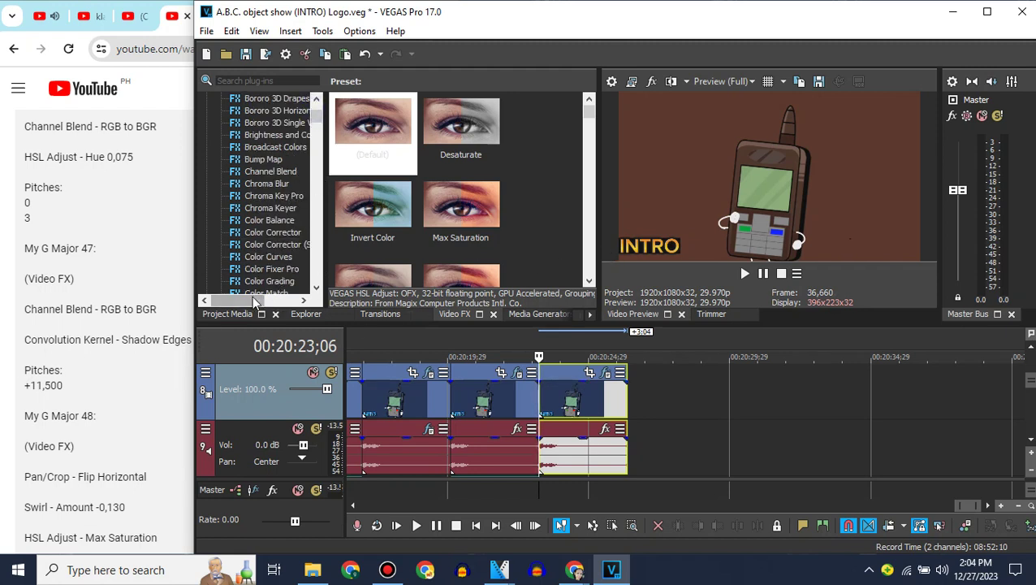
pyautogui.click(315, 203)
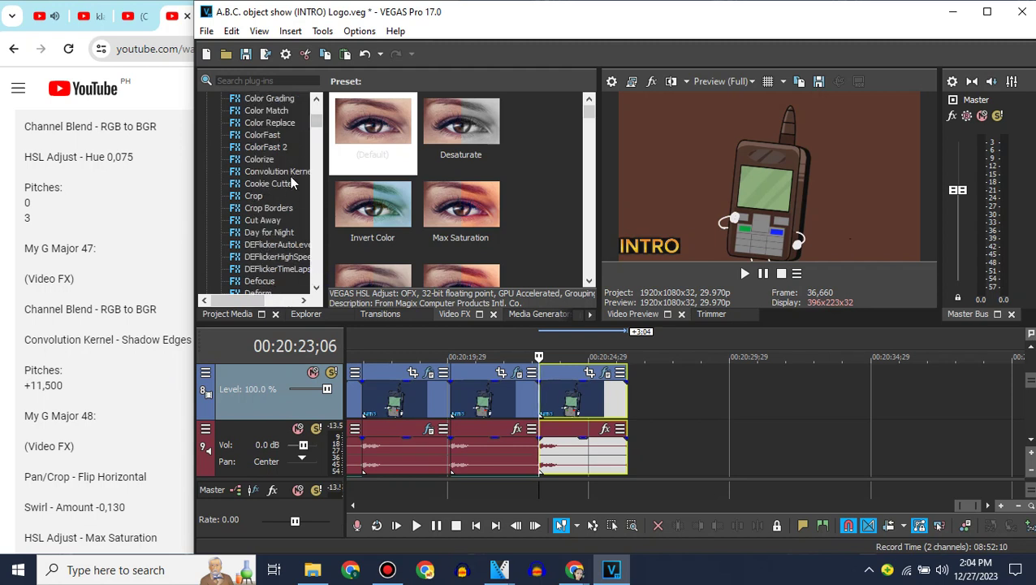
pyautogui.click(289, 172)
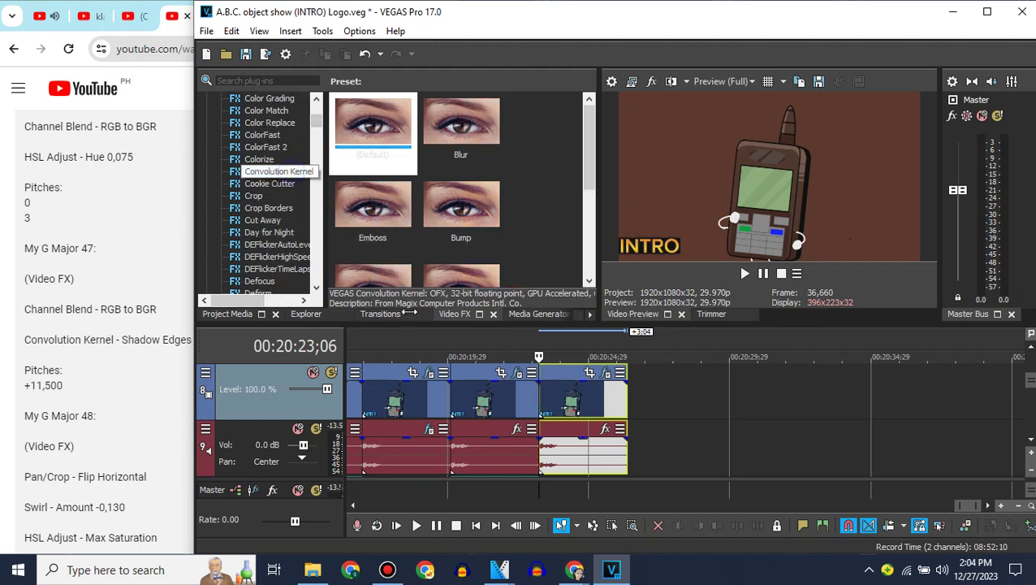
pyautogui.click(592, 260)
pyautogui.click(592, 100)
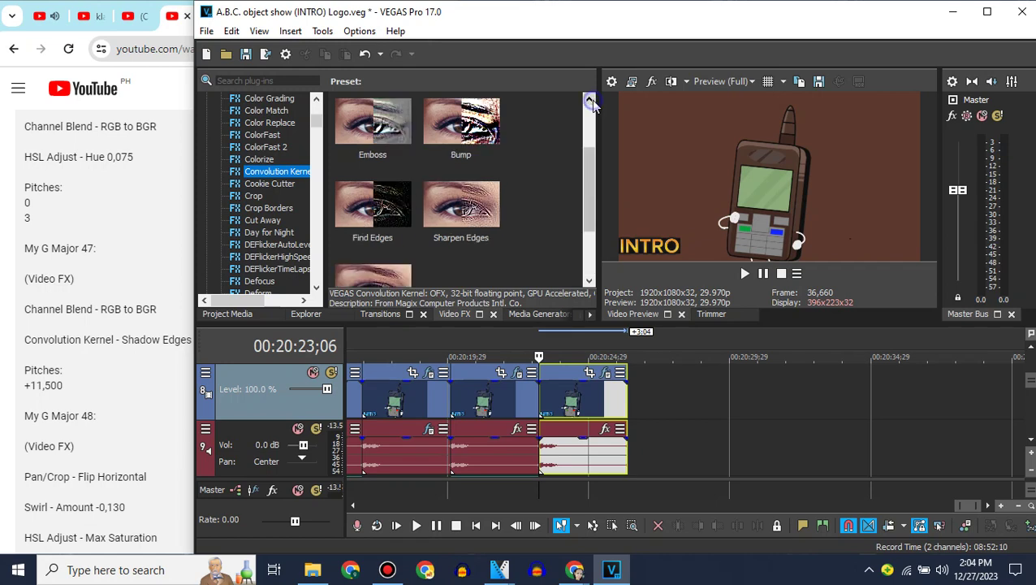
pyautogui.click(173, 218)
pyautogui.click(562, 197)
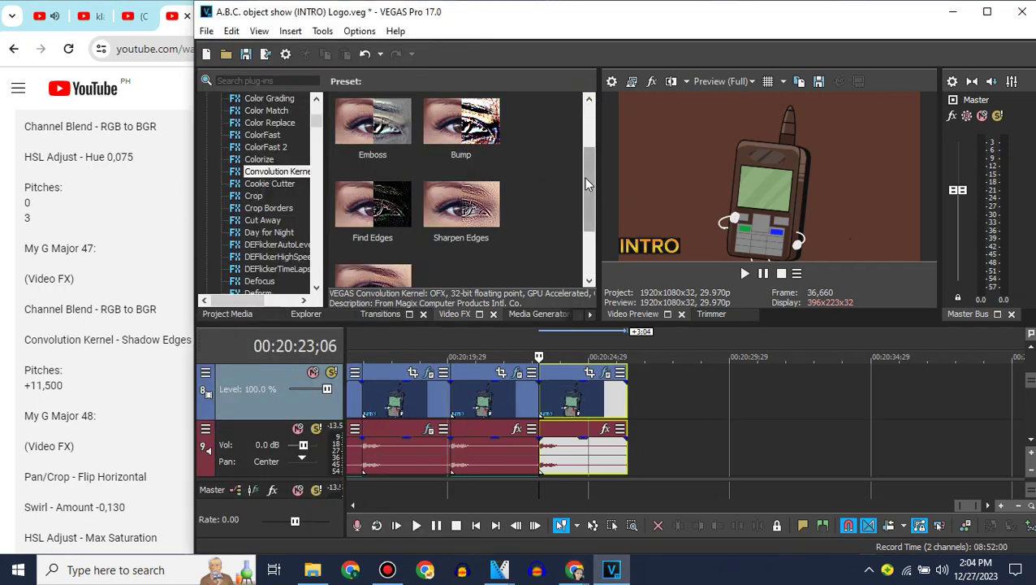
pyautogui.moveTo(461, 207); pyautogui.dragTo(581, 354)
pyautogui.moveTo(599, 399); pyautogui.dragTo(598, 400)
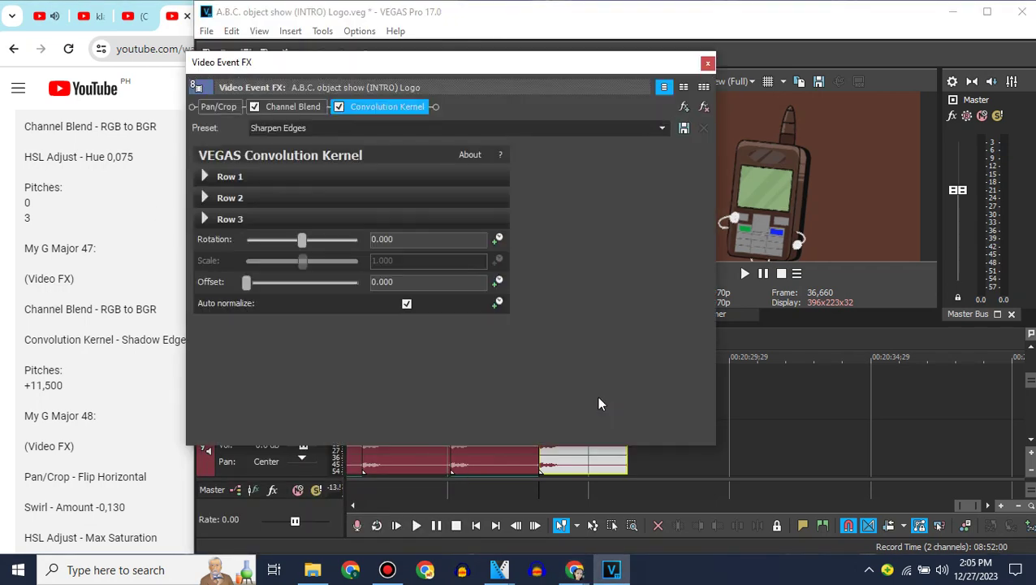
pyautogui.click(706, 62)
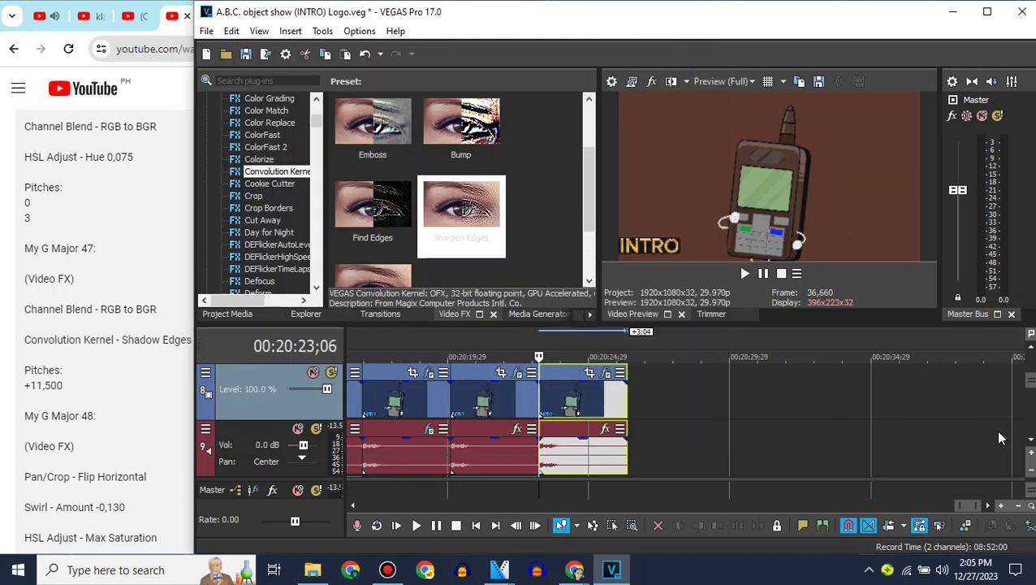
# Set the 00:20:23;06 audio event on track 9 to the élastique method with a pitch change of 11.5.
pyautogui.click(1030, 440)
pyautogui.rightClick(562, 377)
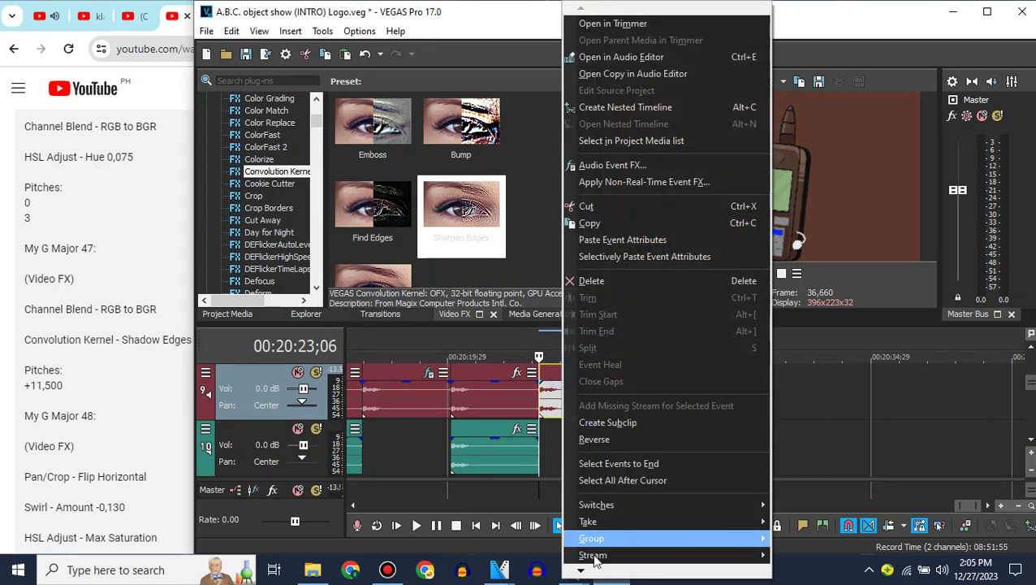
pyautogui.click(599, 549)
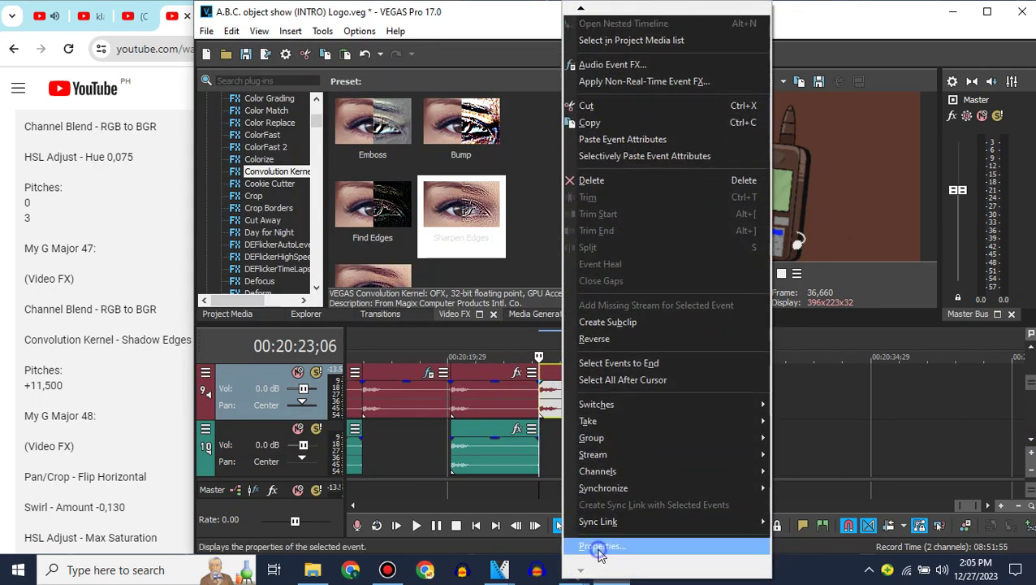
pyautogui.click(650, 244)
pyautogui.click(632, 275)
pyautogui.doubleClick(682, 324)
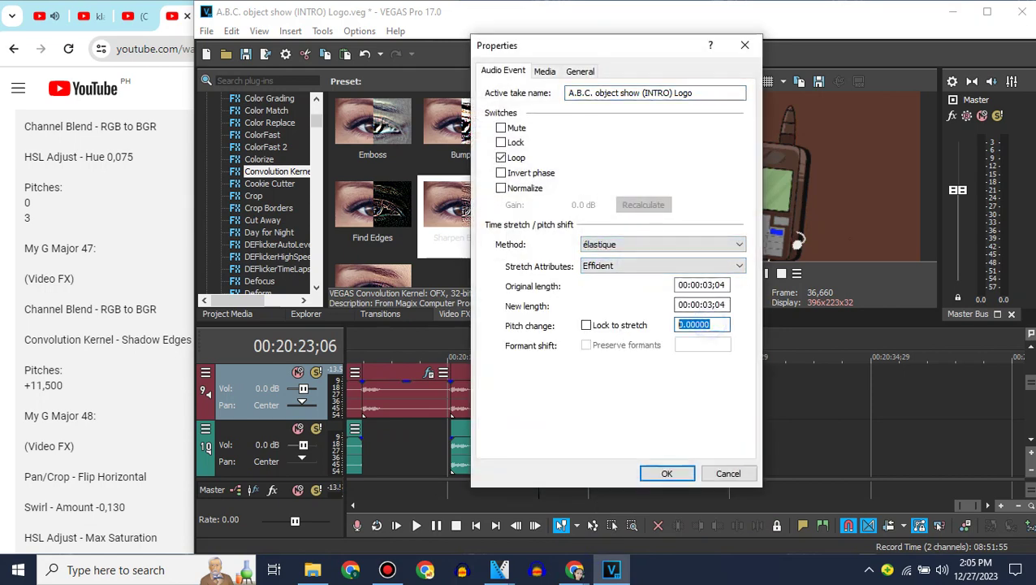
pyautogui.write('11.5')
pyautogui.press('Return')
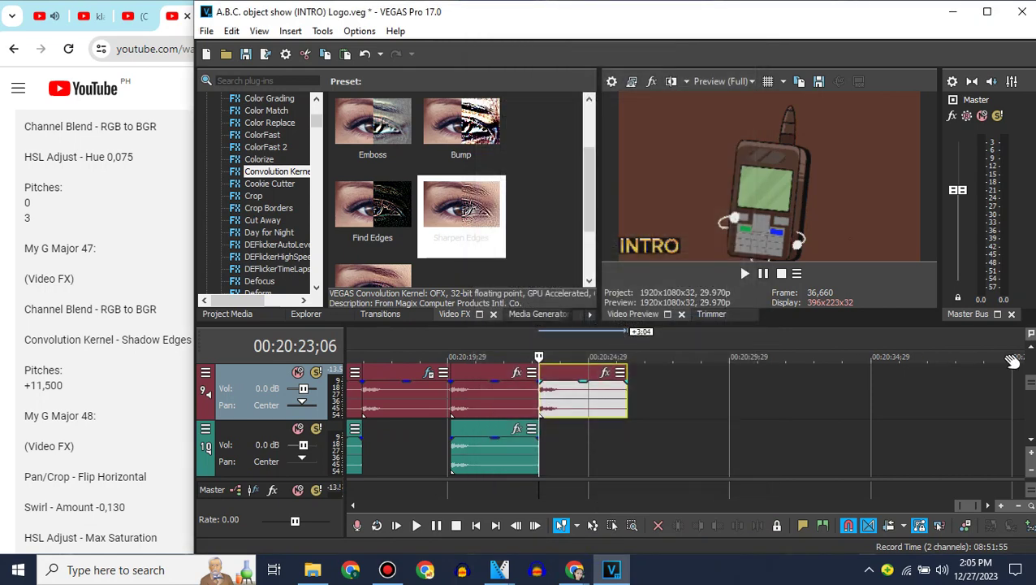
# Add another A.B.C. object show (INTRO) Logo.mp4 clip to tracks 8 and 9 at 00:20:26;10, directly after the last clip.
pyautogui.scroll(1, 680, 444)
pyautogui.click(633, 411)
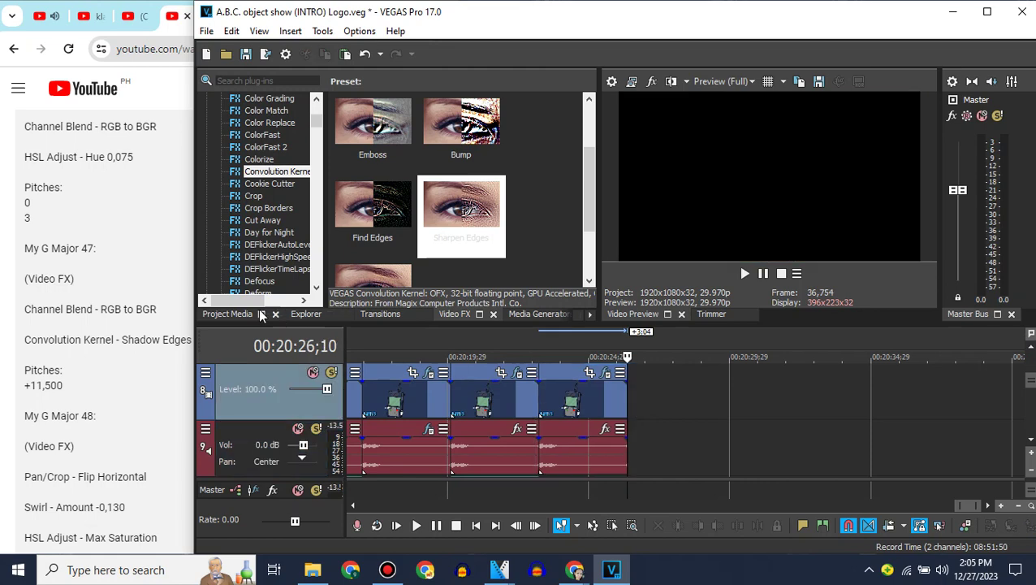
pyautogui.click(227, 313)
pyautogui.moveTo(562, 254); pyautogui.dragTo(637, 402)
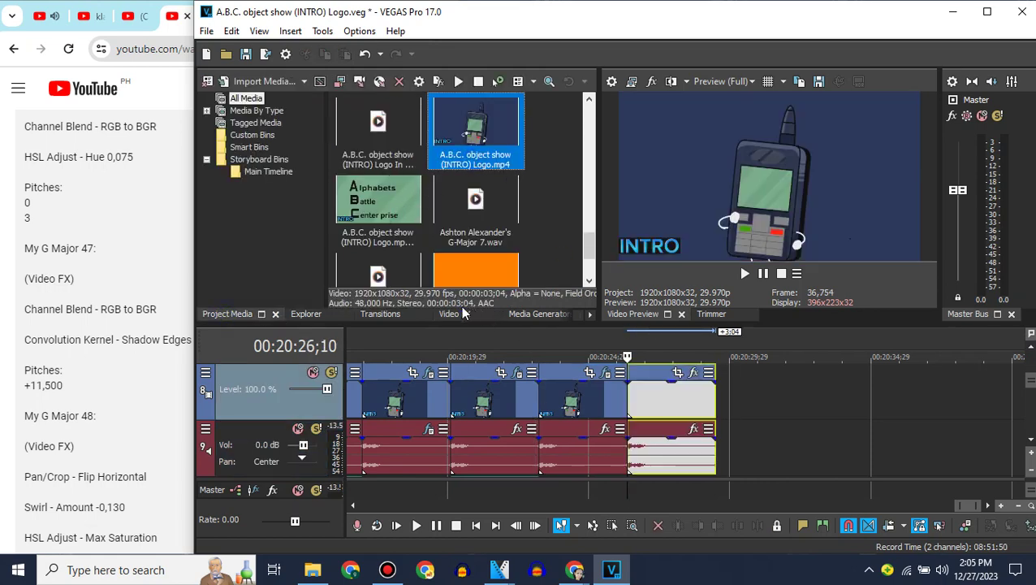
# Flip the video event at 00:20:26;10 horizontally with Pan/Crop.
pyautogui.click(454, 313)
pyautogui.click(693, 372)
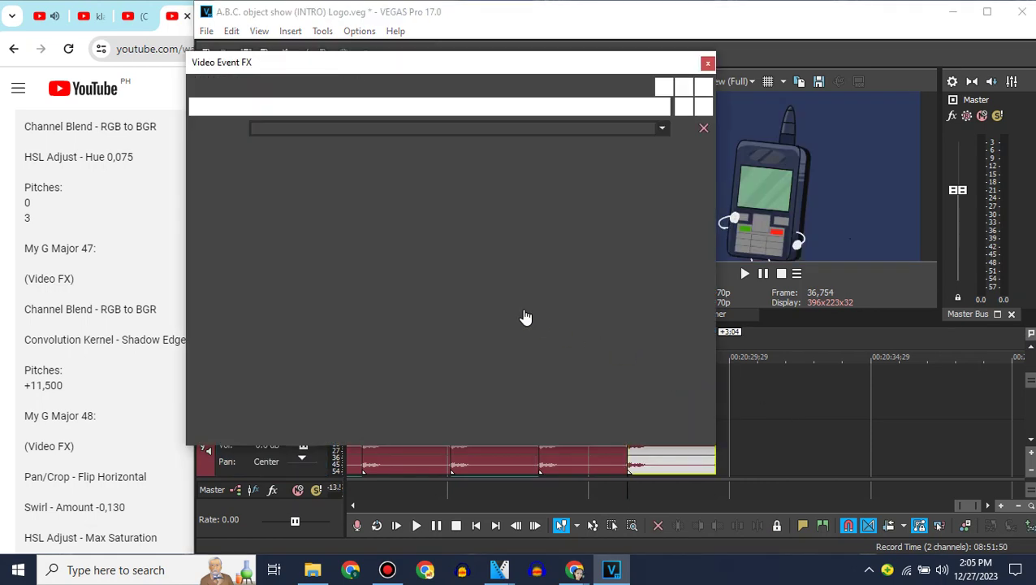
pyautogui.rightClick(532, 306)
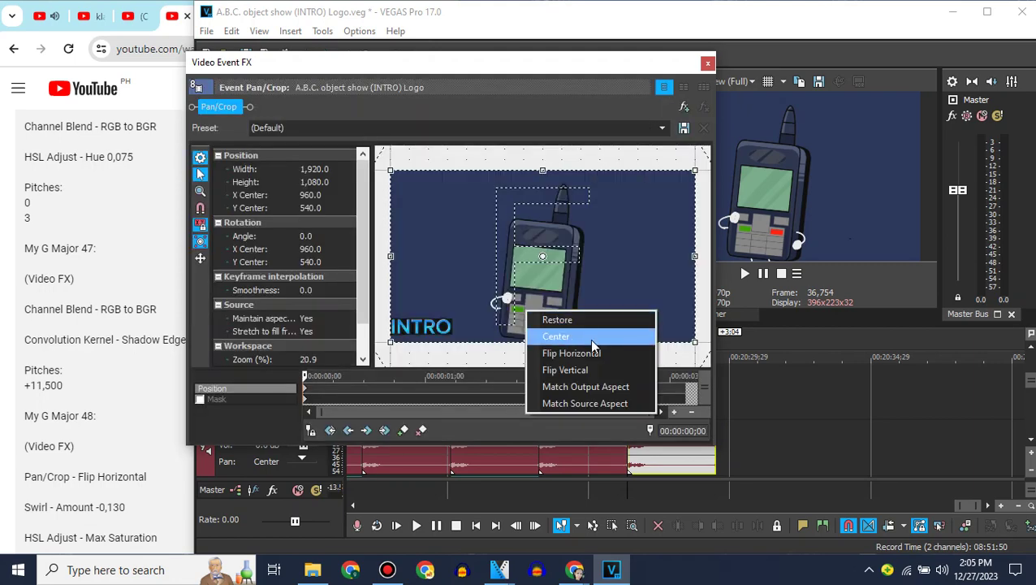
pyautogui.click(566, 349)
pyautogui.click(707, 63)
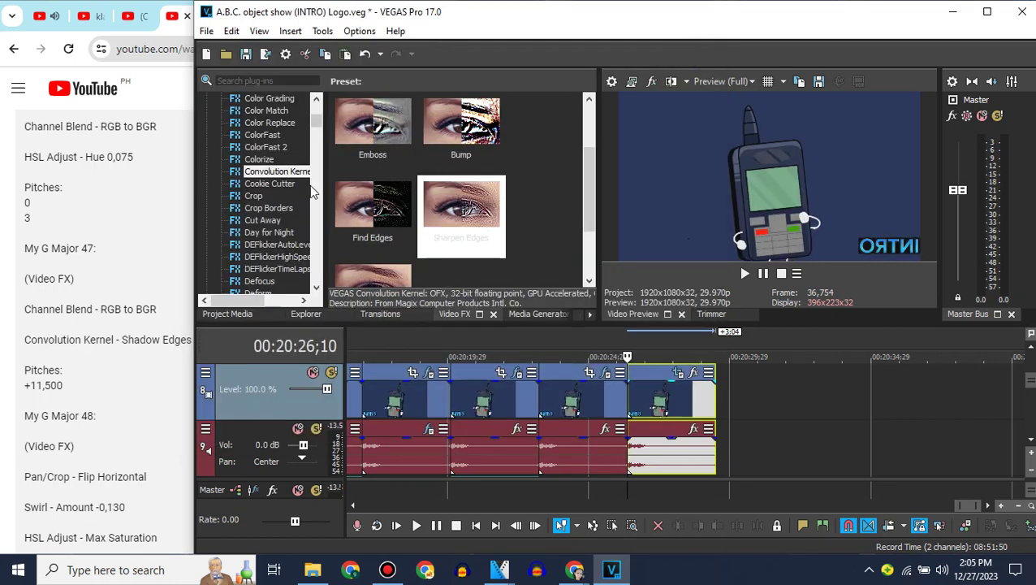
# Apply the default HSL Adjust effect to the video event at 00:20:26;10 and raise its saturation to the maximum.
pyautogui.scroll(-10, 317, 191)
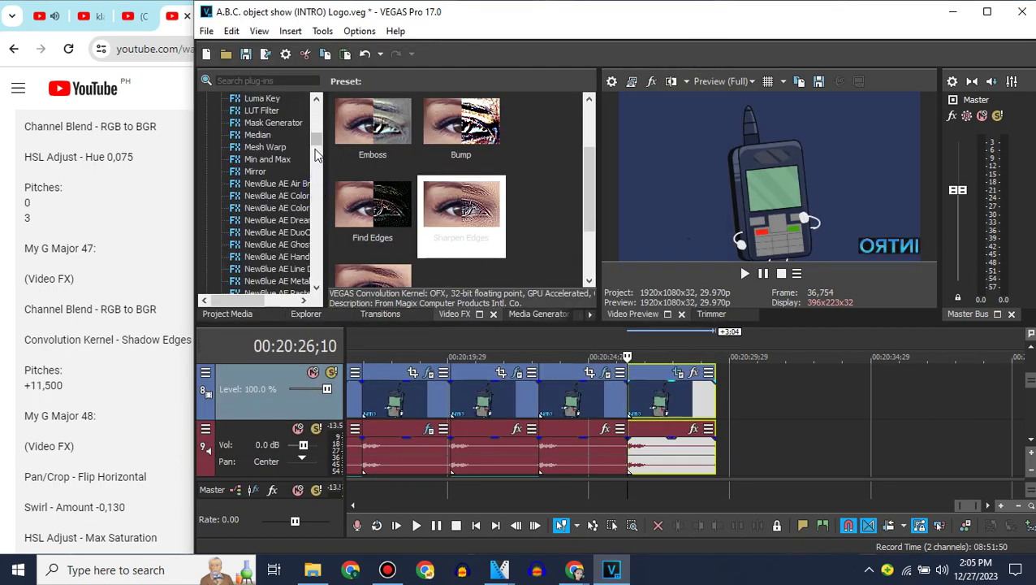
pyautogui.click(273, 125)
pyautogui.moveTo(372, 130); pyautogui.dragTo(657, 401)
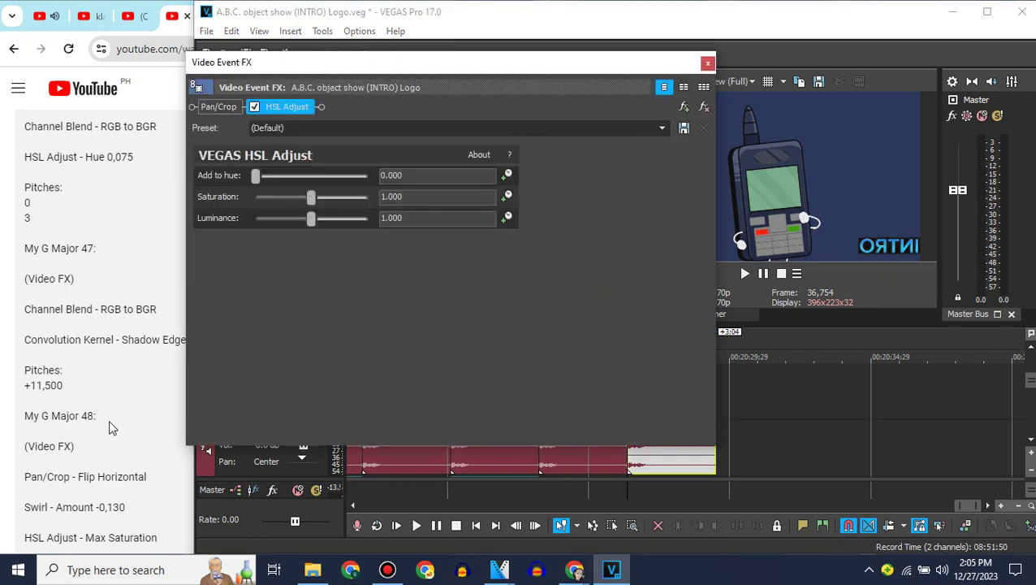
pyautogui.moveTo(311, 196); pyautogui.dragTo(586, 228)
pyautogui.click(707, 64)
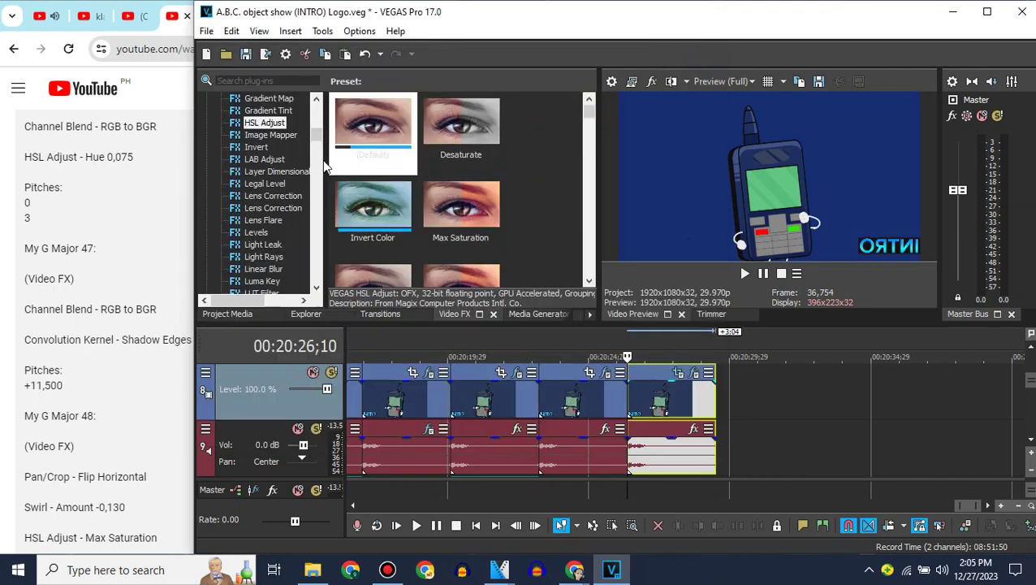
# Apply the Swirl effect with the Reset to None preset to the 00:20:26;10 video event and place it before HSL Adjust.
pyautogui.moveTo(324, 139); pyautogui.dragTo(322, 273)
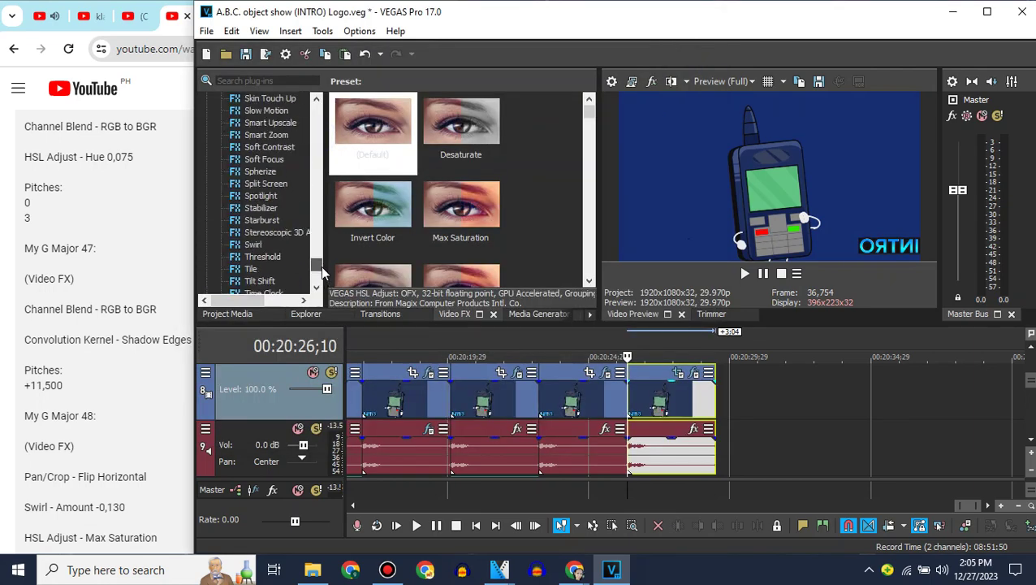
pyautogui.click(261, 245)
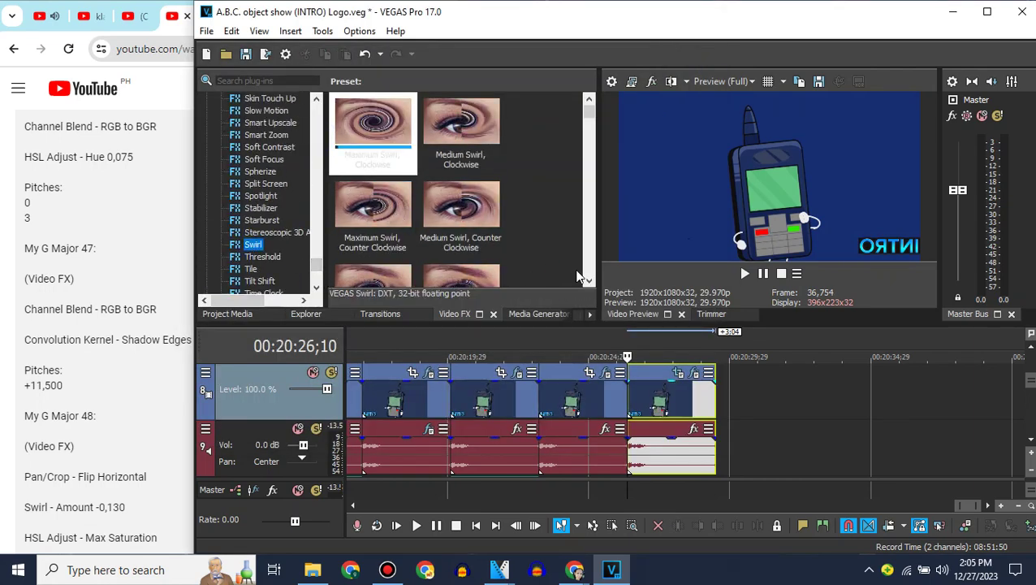
pyautogui.scroll(-2, 578, 277)
pyautogui.moveTo(373, 207); pyautogui.dragTo(671, 422)
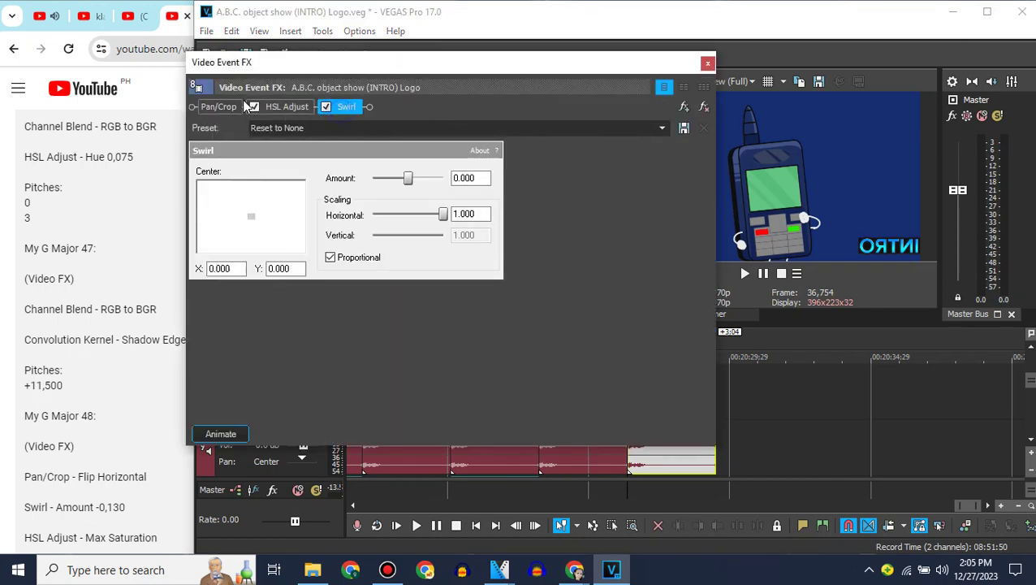
pyautogui.moveTo(255, 111); pyautogui.dragTo(257, 109)
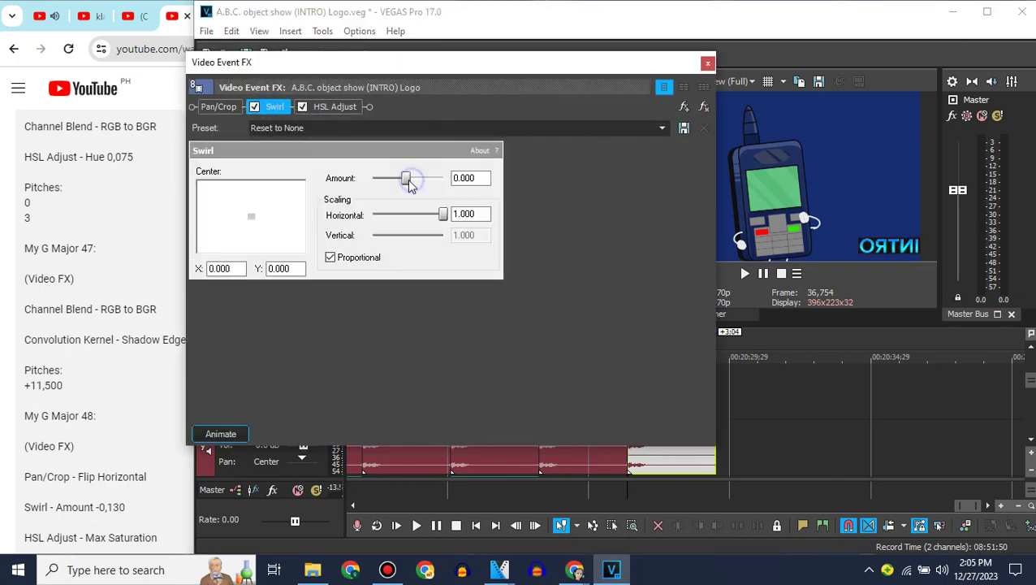
# Set the Swirl amount of the 00:20:26;10 video event to -0.130.
pyautogui.moveTo(410, 186); pyautogui.dragTo(410, 185)
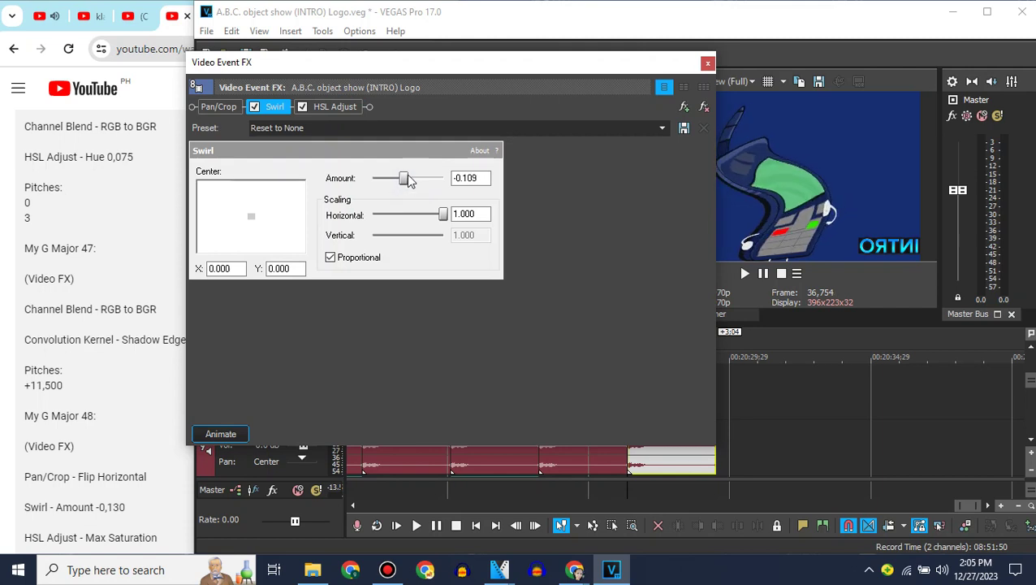
pyautogui.moveTo(409, 180); pyautogui.dragTo(408, 180)
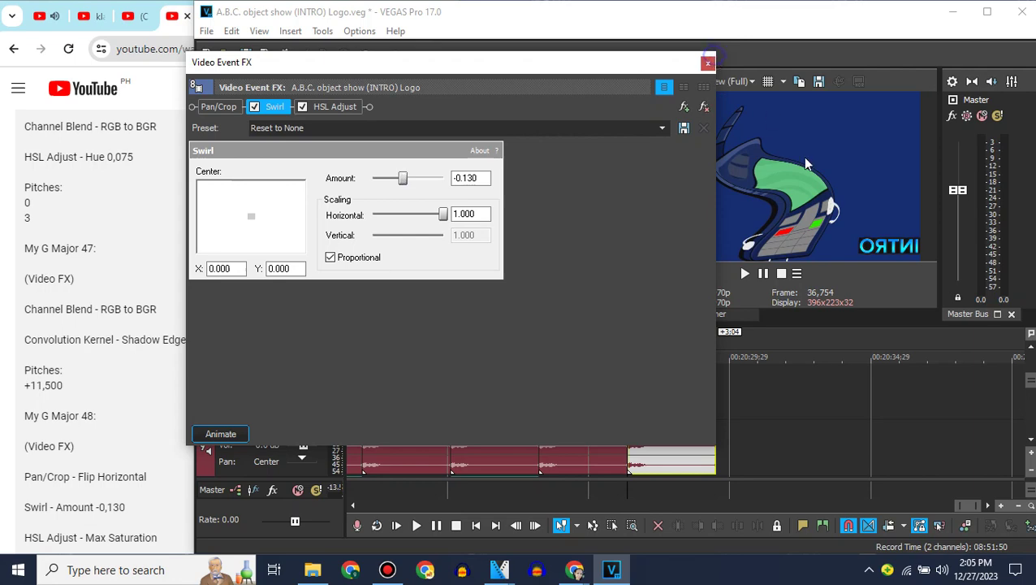
pyautogui.click(708, 63)
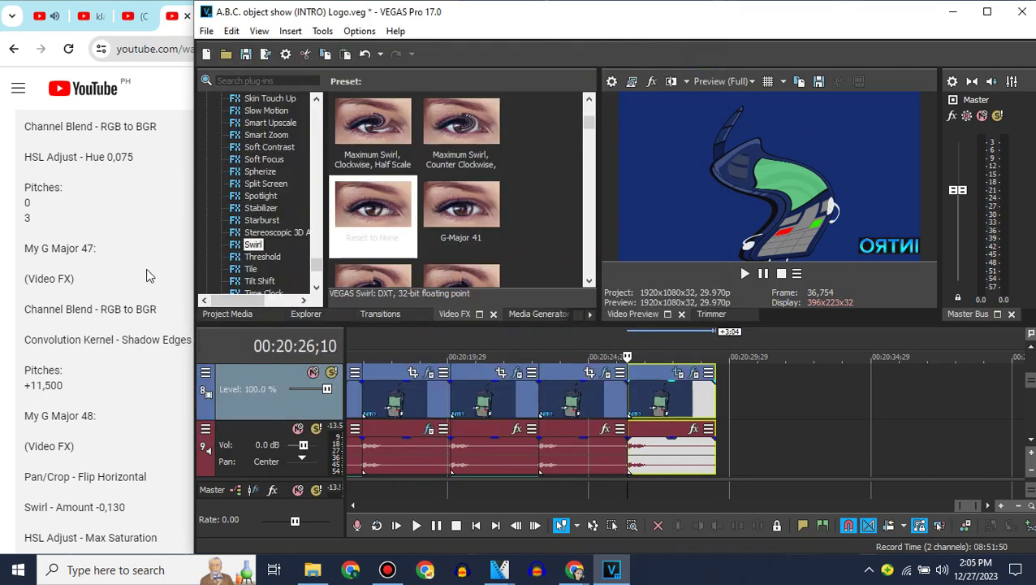
# Paste a copy of the 00:20:26;10 clip below track 9 and delete the extra video track pasted with it.
pyautogui.scroll(-3, 147, 276)
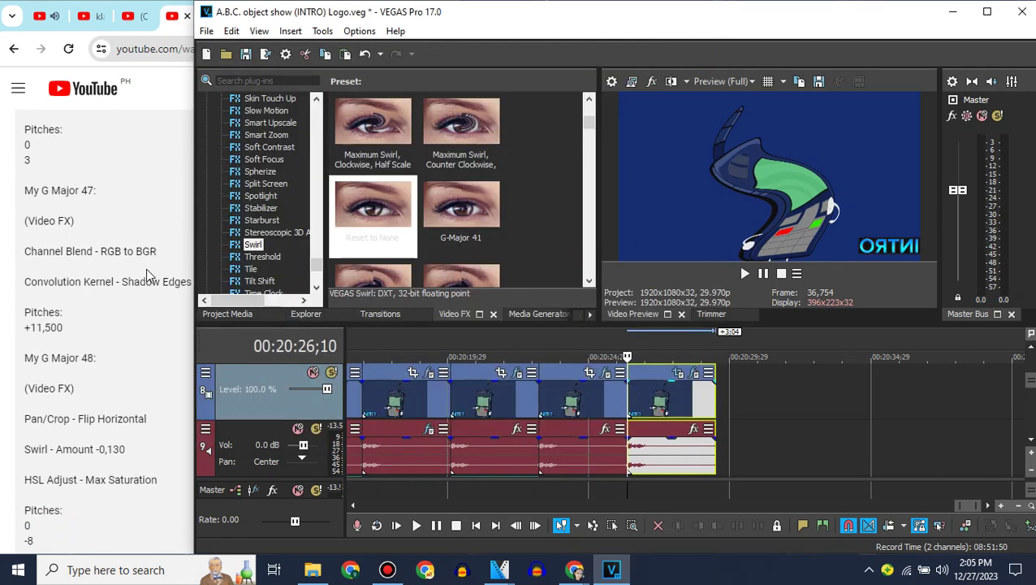
pyautogui.click(621, 430)
pyautogui.click(1030, 438)
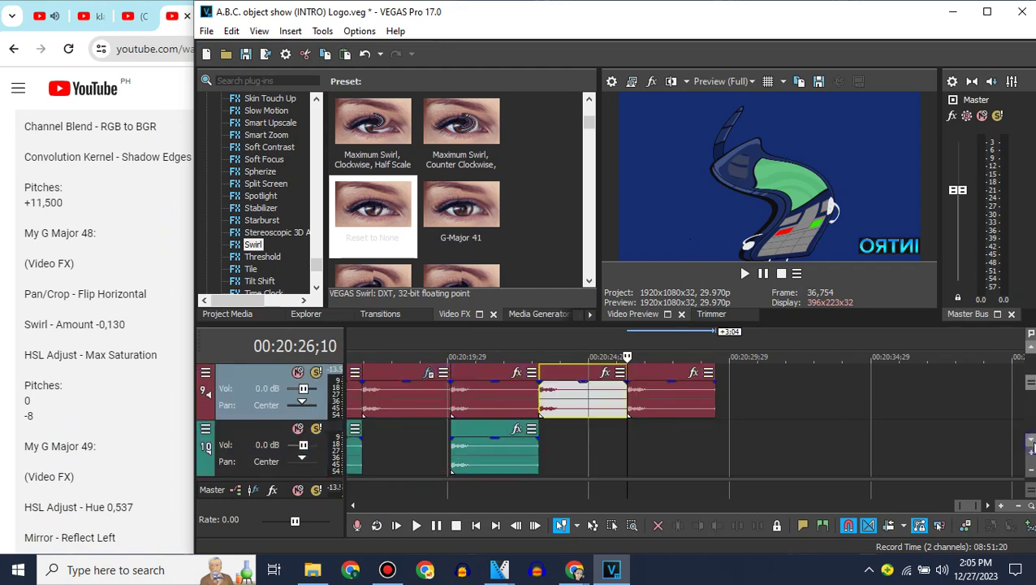
pyautogui.click(246, 428)
pyautogui.hotkey('ctrl', 'v')
pyautogui.click(629, 424)
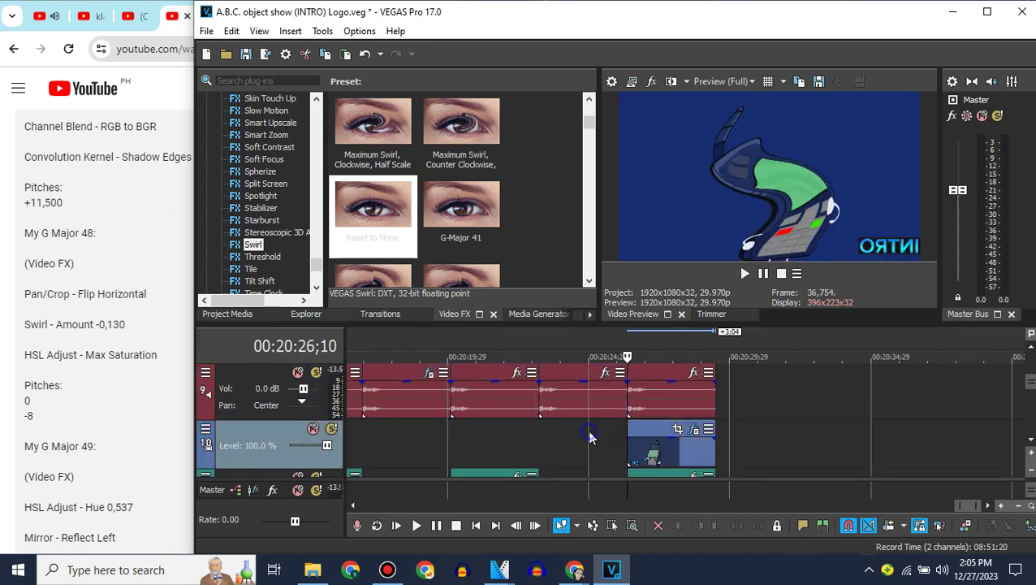
pyautogui.rightClick(588, 431)
pyautogui.click(651, 297)
# Set the pitch change of the 00:20:26;10 audio event on track 10 to -8 in its properties.
pyautogui.rightClick(649, 426)
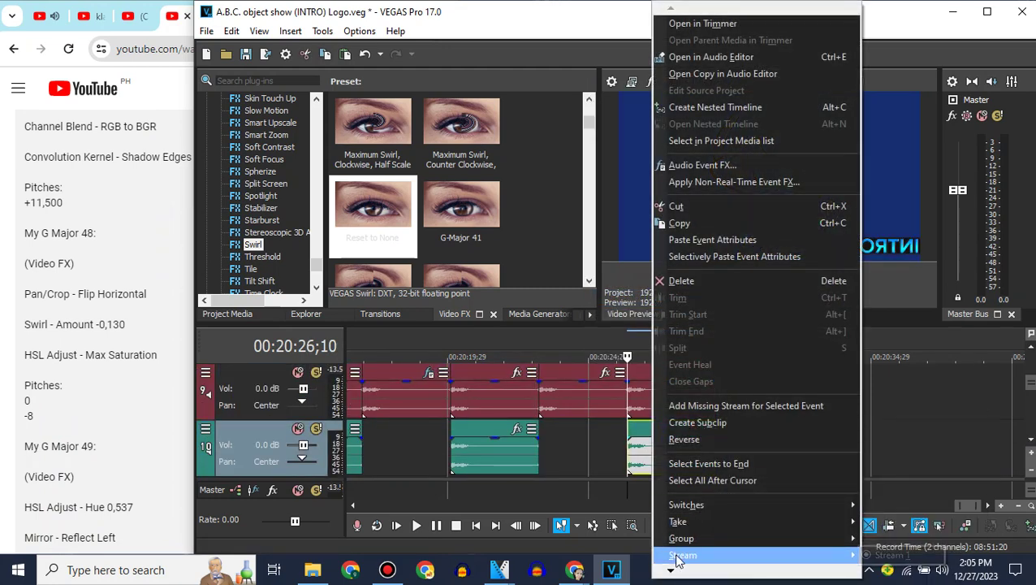
pyautogui.moveTo(674, 570)
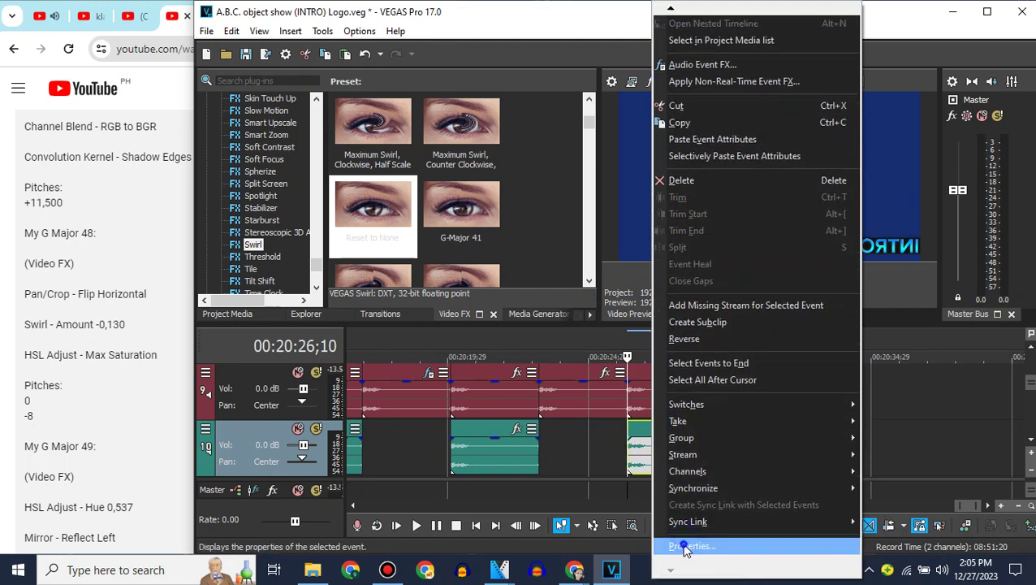
pyautogui.click(685, 546)
pyautogui.moveTo(677, 325); pyautogui.dragTo(761, 334)
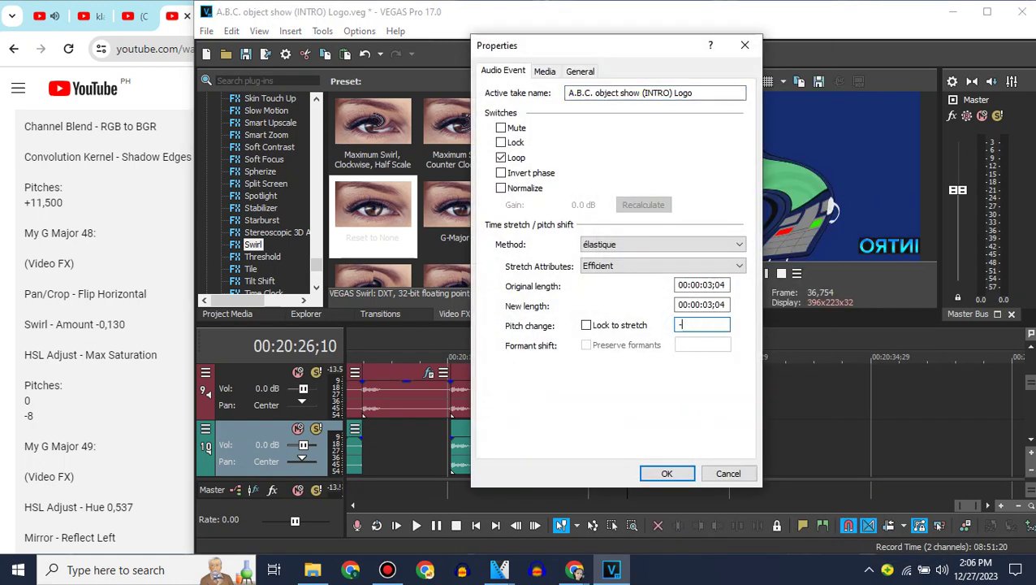
pyautogui.click(668, 472)
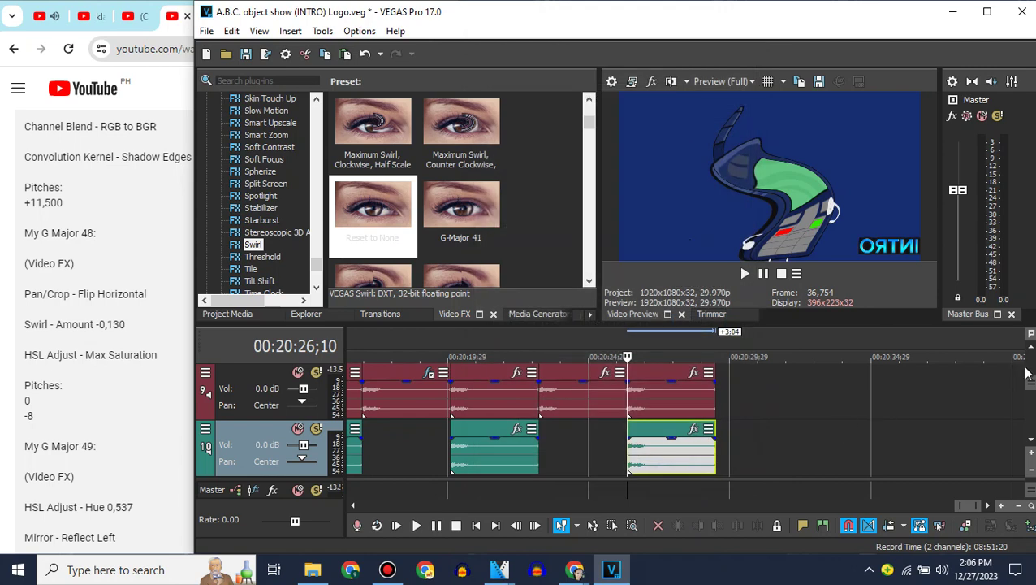
# Place another copy of A.B.C. object show (INTRO) Logo.mp4 on track 8 directly after the last clip, at 00:20:29;14.
pyautogui.click(1030, 351)
pyautogui.hscroll(5, 948, 488)
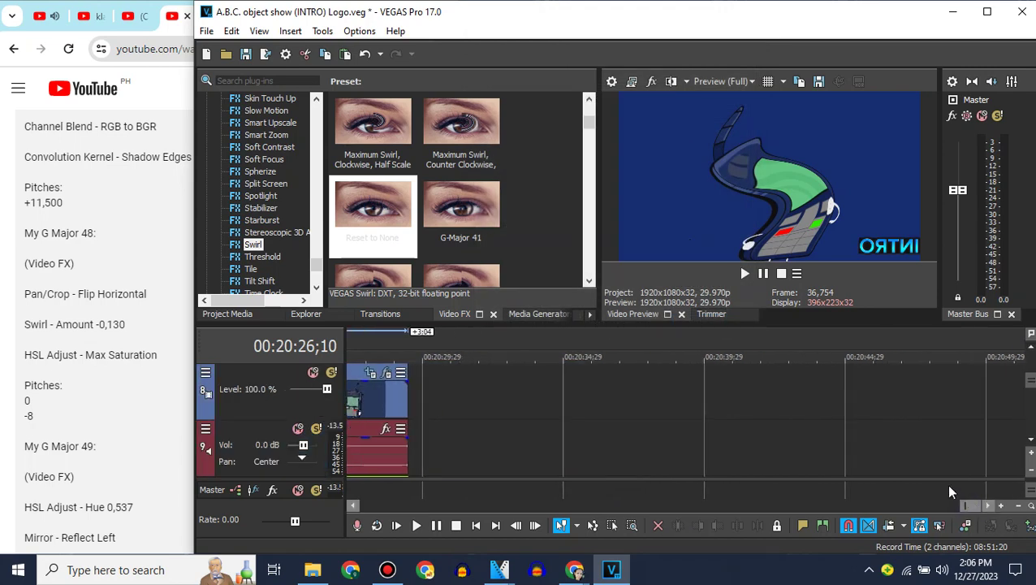
pyautogui.click(227, 314)
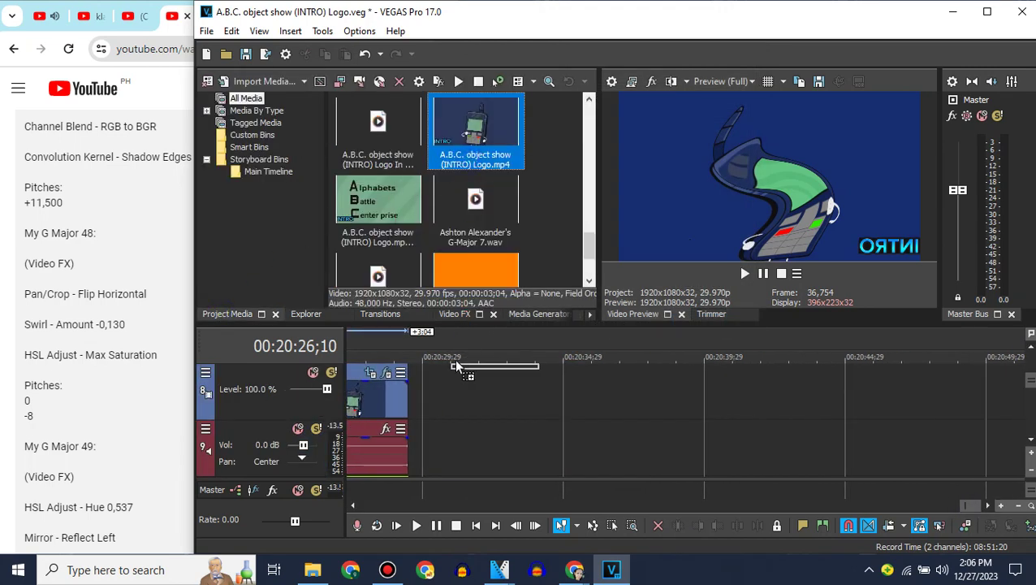
pyautogui.moveTo(457, 367); pyautogui.dragTo(410, 368)
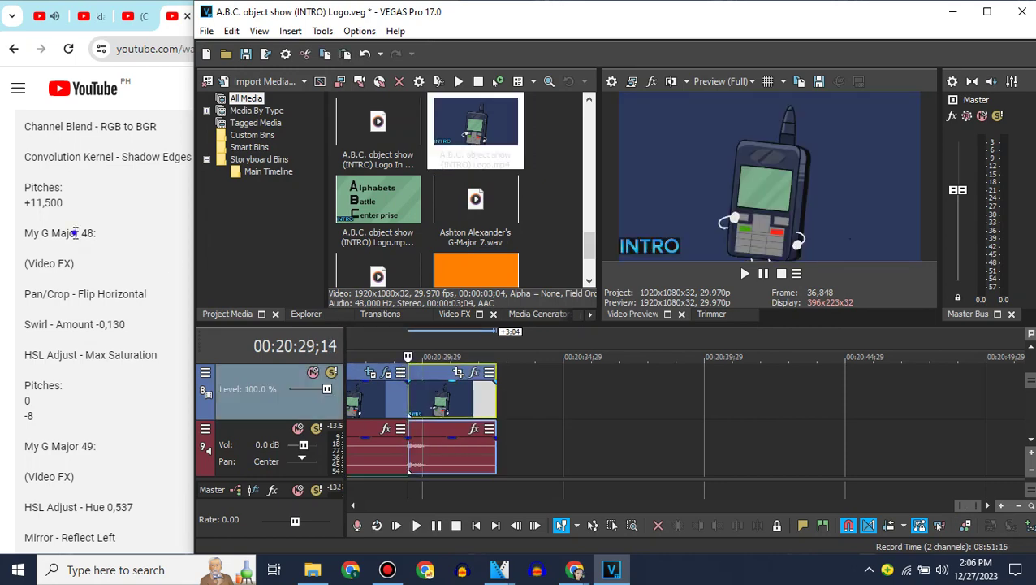
# Switch to YouTube and review the My G Major 47 and 48 instructions in the open video descriptions.
pyautogui.click(74, 234)
pyautogui.click(221, 16)
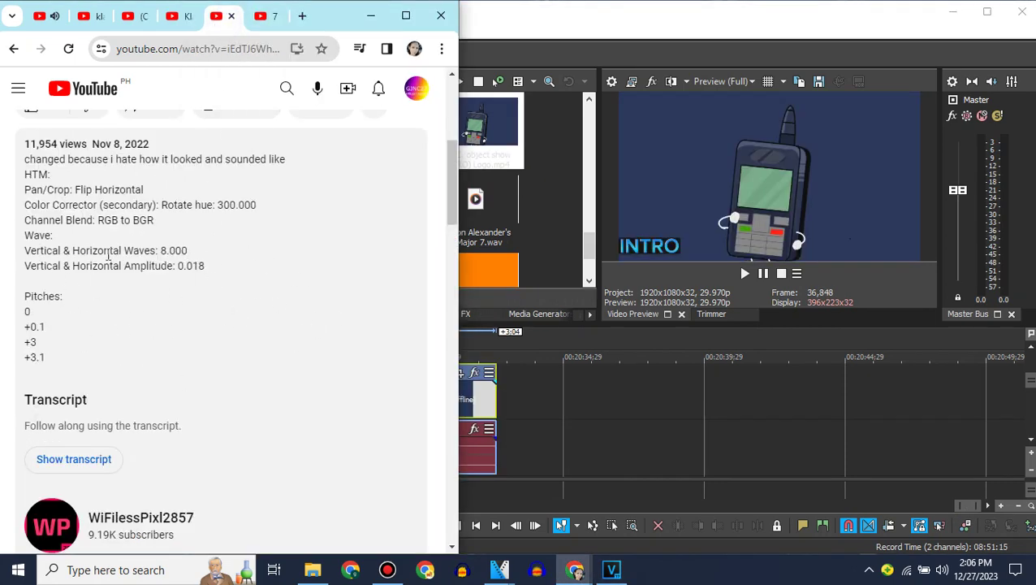
pyautogui.click(128, 18)
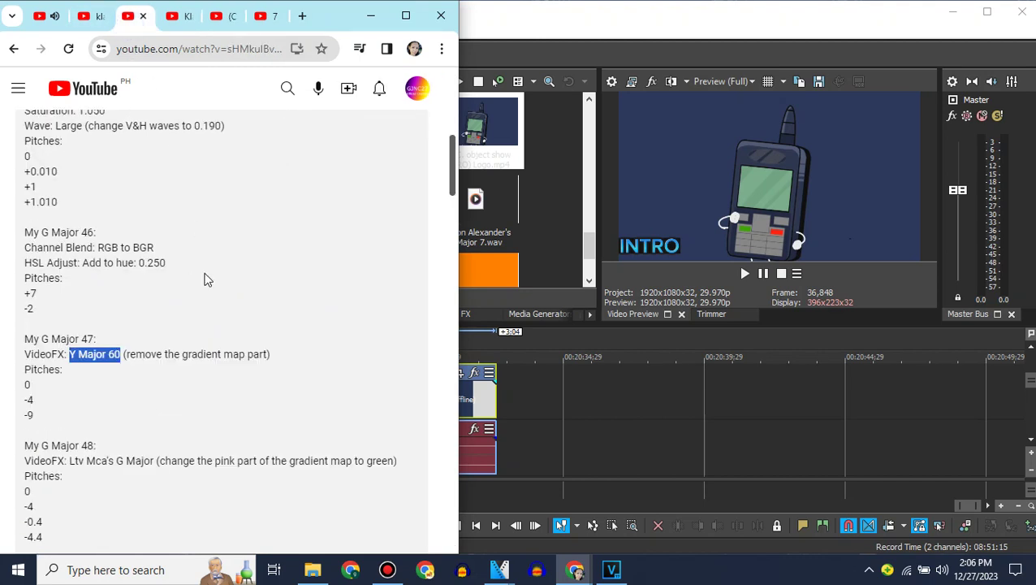
pyautogui.scroll(-2, 205, 279)
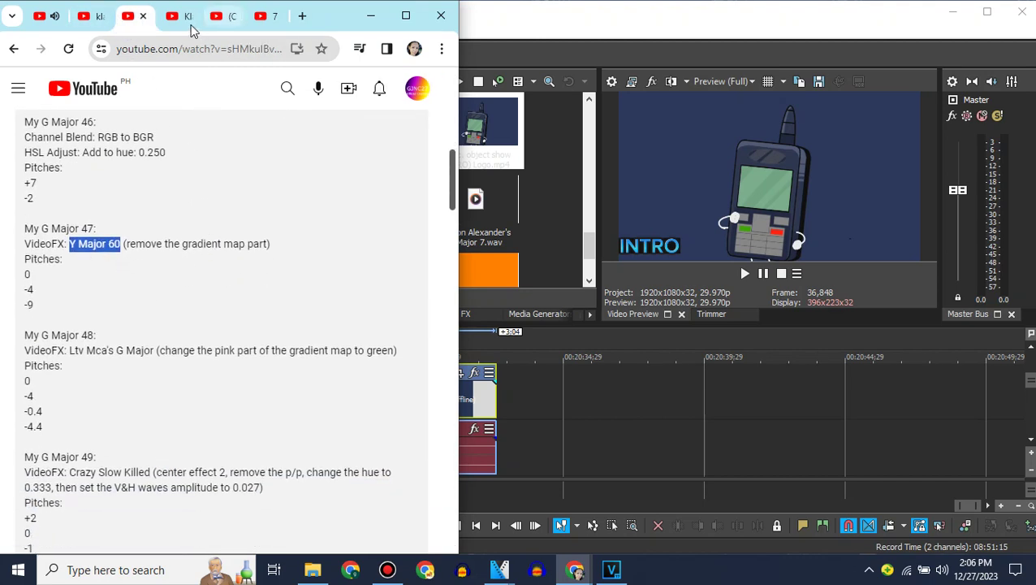
pyautogui.click(193, 30)
pyautogui.click(221, 23)
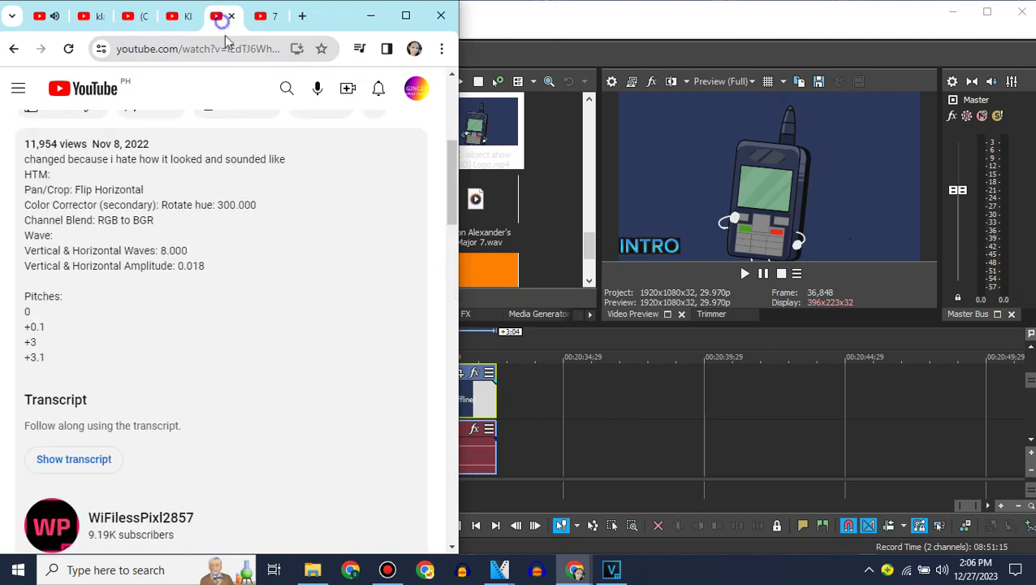
# Search YouTube for "Klasky csupo in Y Major 60".
pyautogui.click(288, 89)
pyautogui.moveTo(272, 91); pyautogui.dragTo(88, 96)
pyautogui.write('Y Major 60')
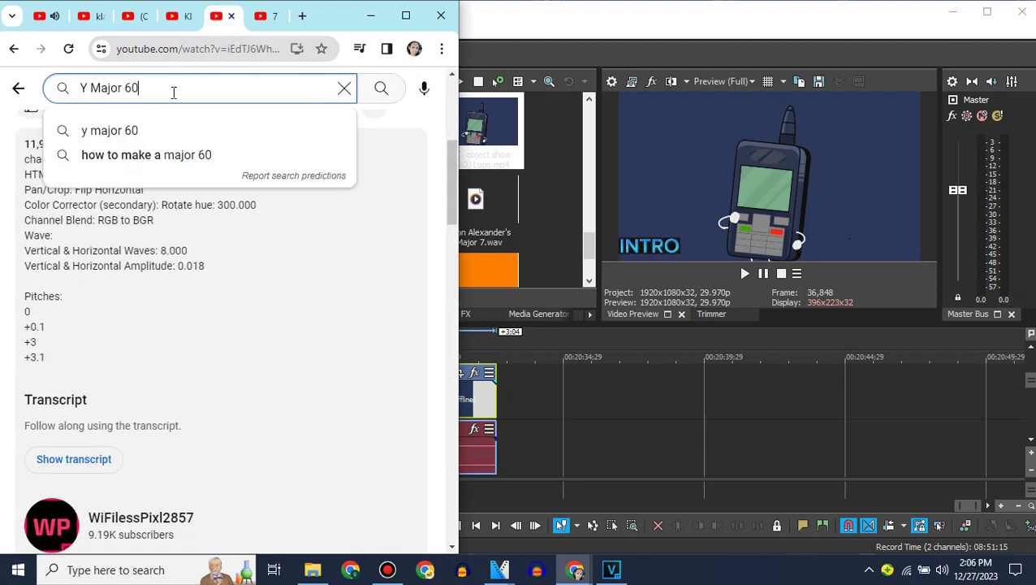
pyautogui.click(82, 88)
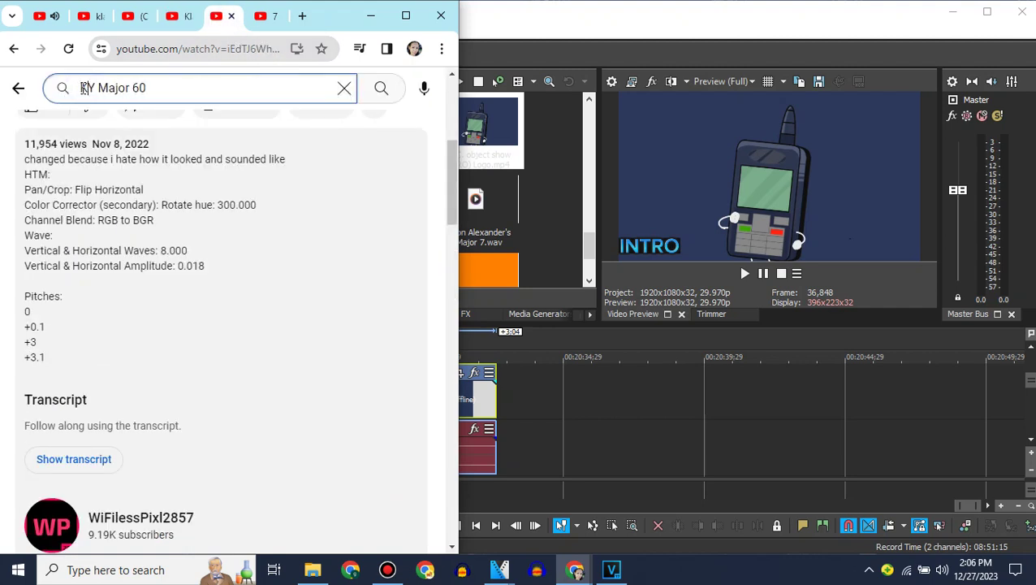
pyautogui.write('Klasky csup')
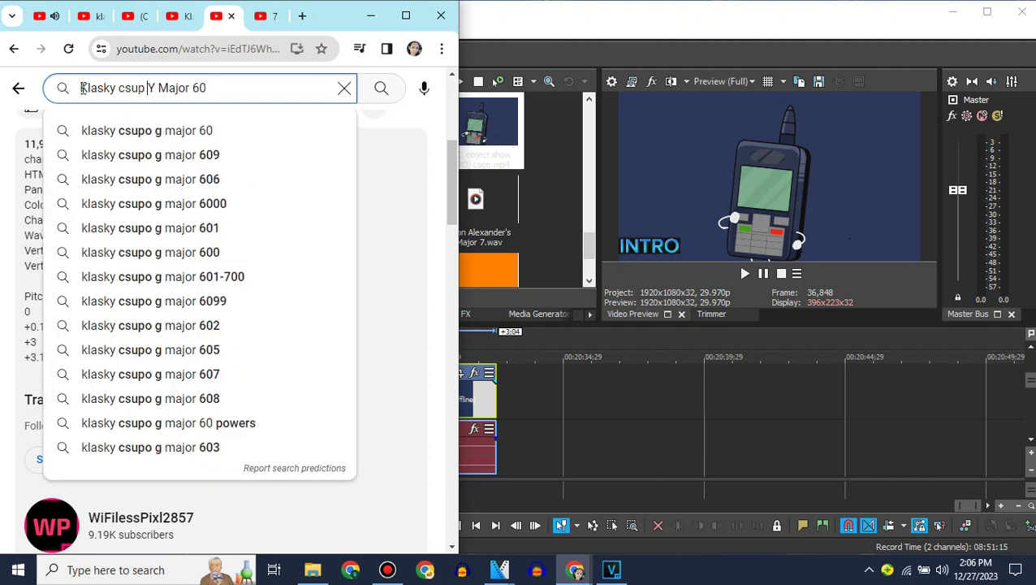
pyautogui.press('BackSpace')
pyautogui.write('o in')
pyautogui.press('Return')
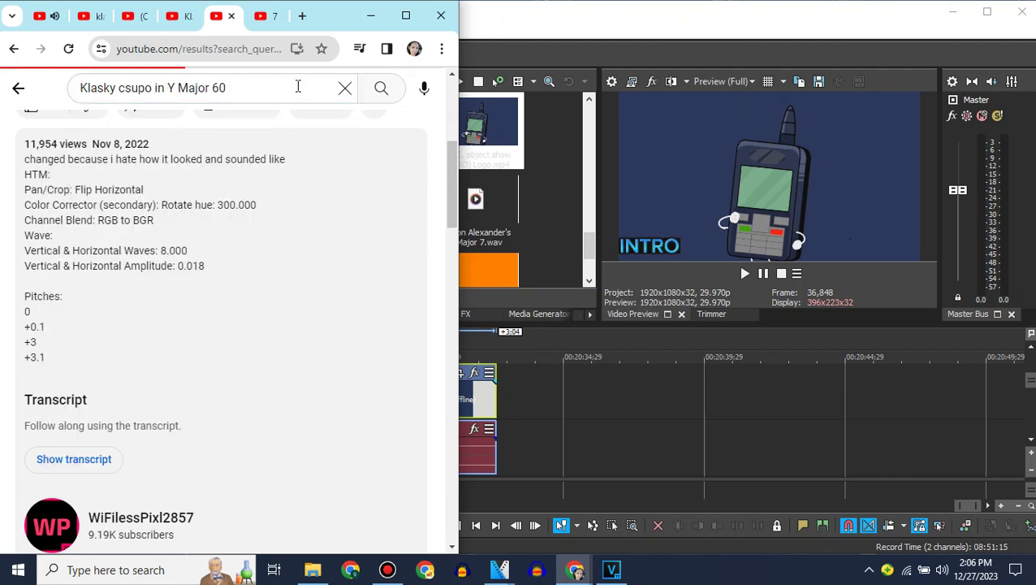
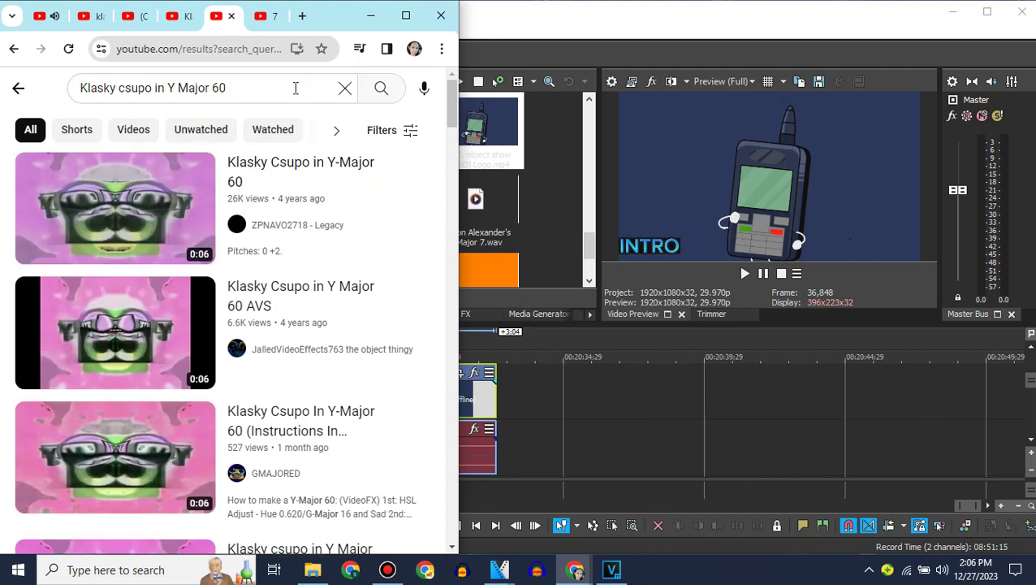
# Open the video "Klasky Csupo In Y-Major 60 (Instructions In Description)" and expand its full description.
pyautogui.click(89, 446)
pyautogui.scroll(-3, 235, 194)
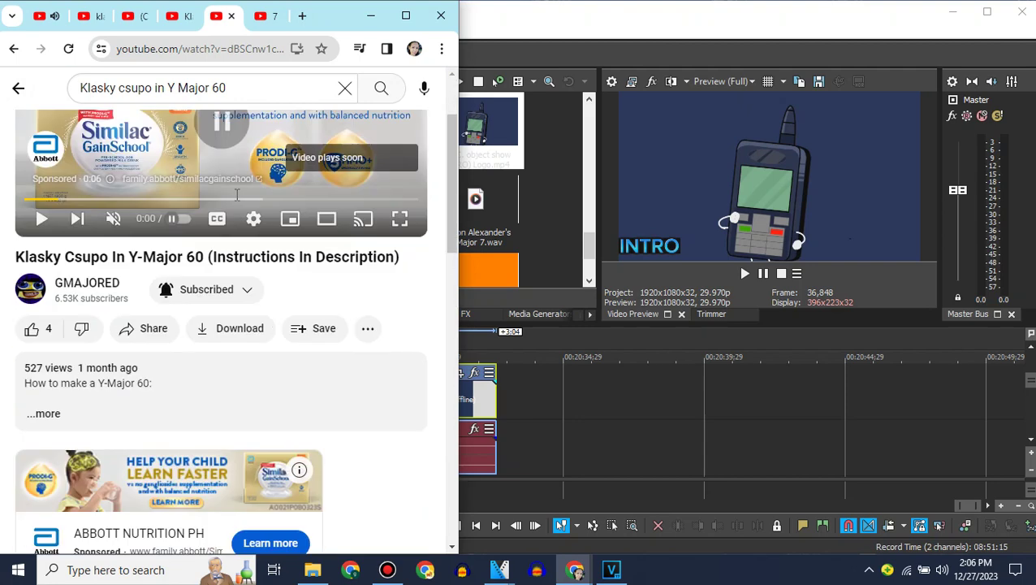
pyautogui.click(131, 321)
# Switch to VEGAS Pro, apply the default HSL Adjust effect to the 00:20:29;14 video event and set Add to hue to 0.62.
pyautogui.click(522, 7)
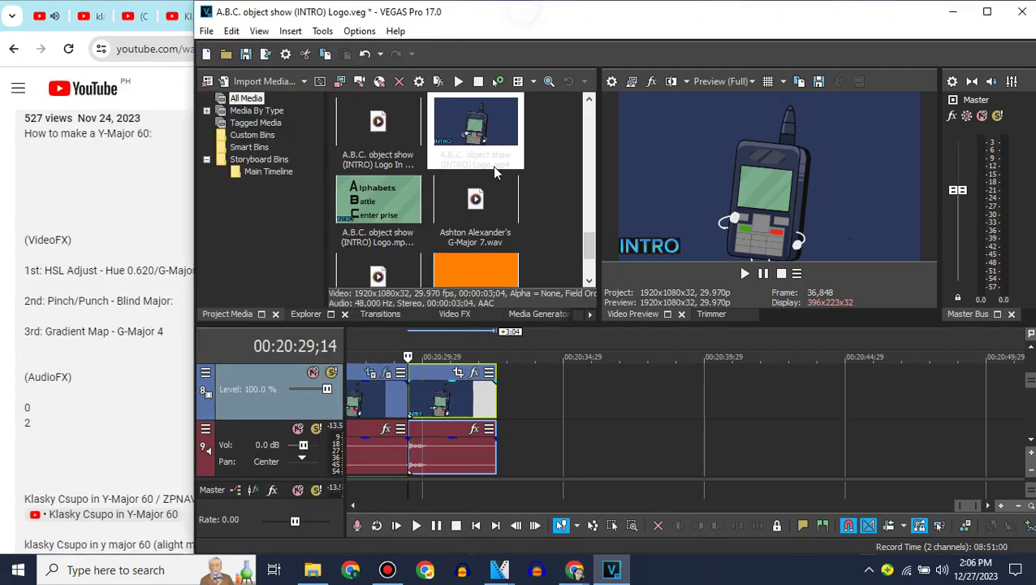
pyautogui.click(492, 165)
pyautogui.click(459, 315)
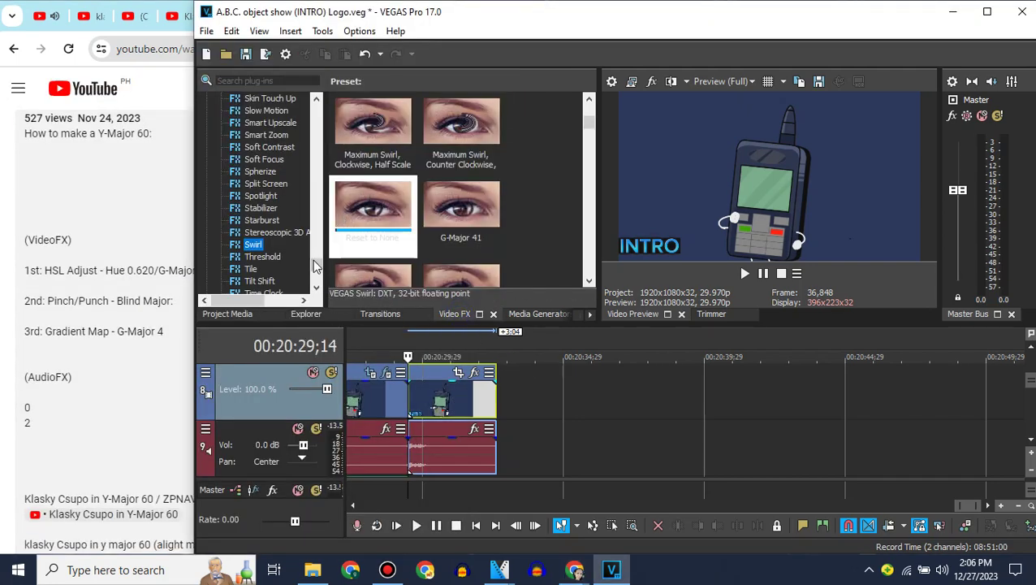
pyautogui.moveTo(315, 266); pyautogui.dragTo(317, 136)
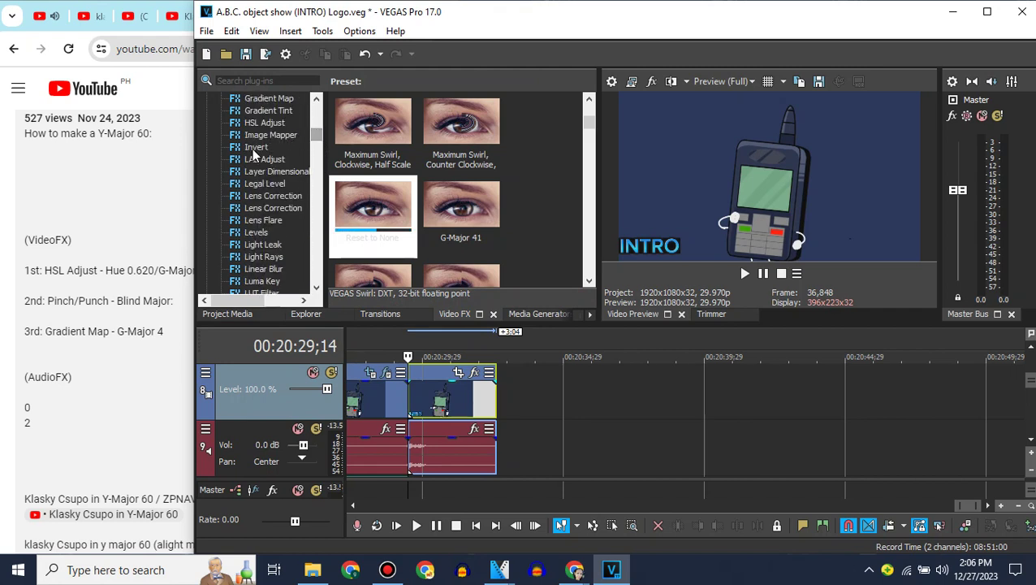
pyautogui.click(262, 123)
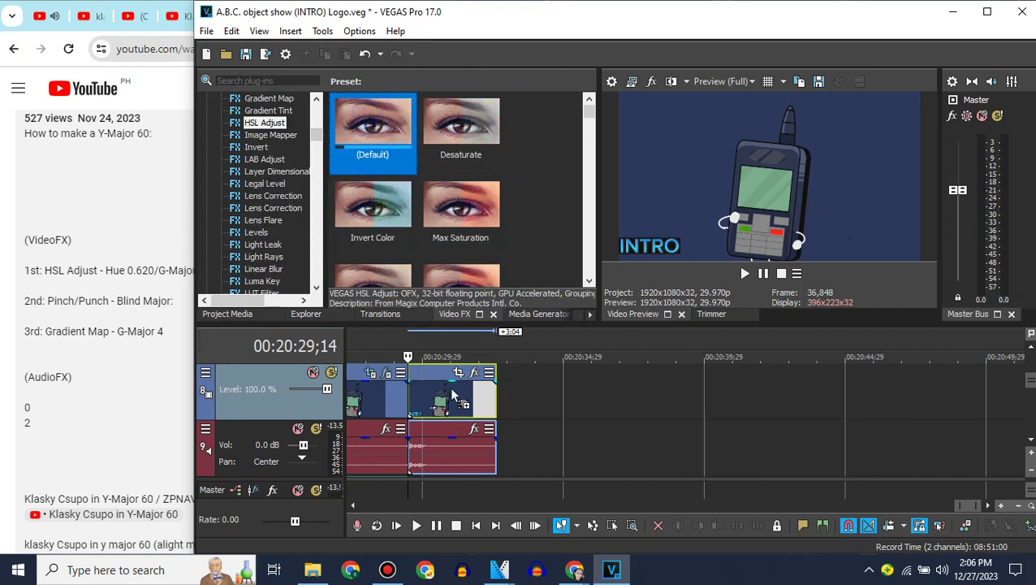
pyautogui.moveTo(449, 387); pyautogui.dragTo(448, 392)
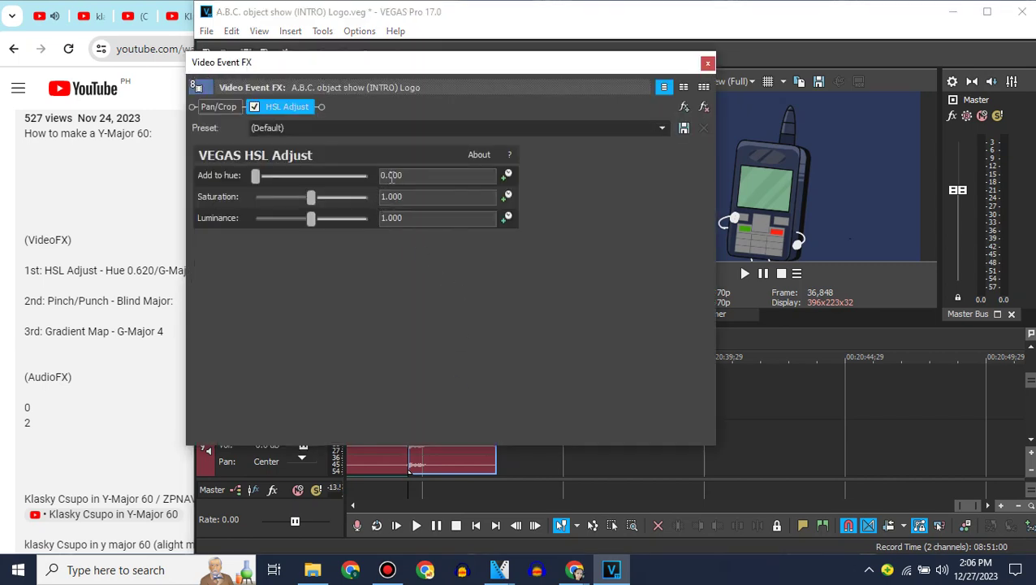
pyautogui.write('0.62')
pyautogui.press('Return')
pyautogui.click(708, 63)
# Apply the Pinch/Punch effect with the Blind preset to the 00:20:29;14 video event and set its amount to 1.000.
pyautogui.scroll(-5, 319, 199)
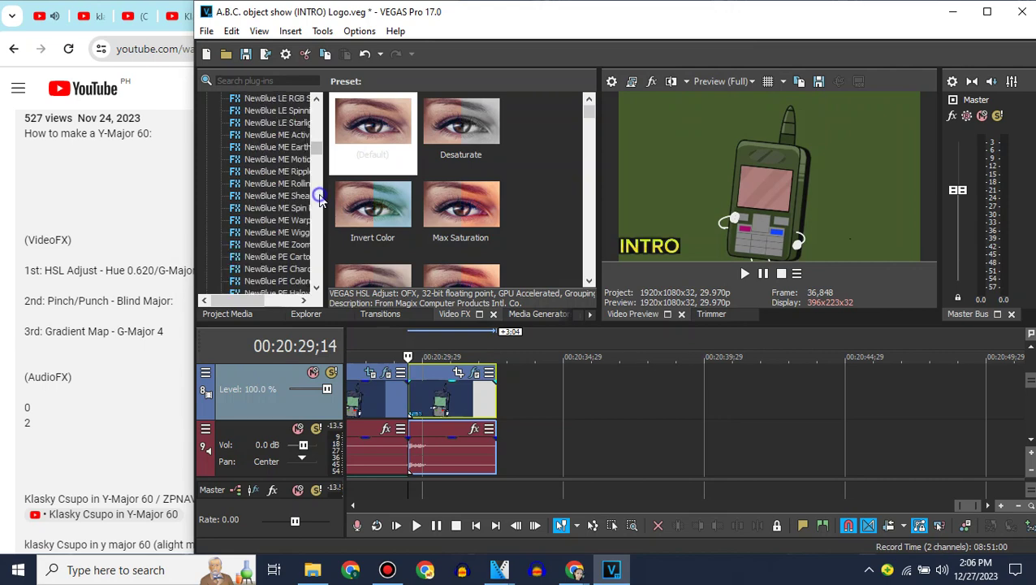
pyautogui.scroll(-10, 319, 199)
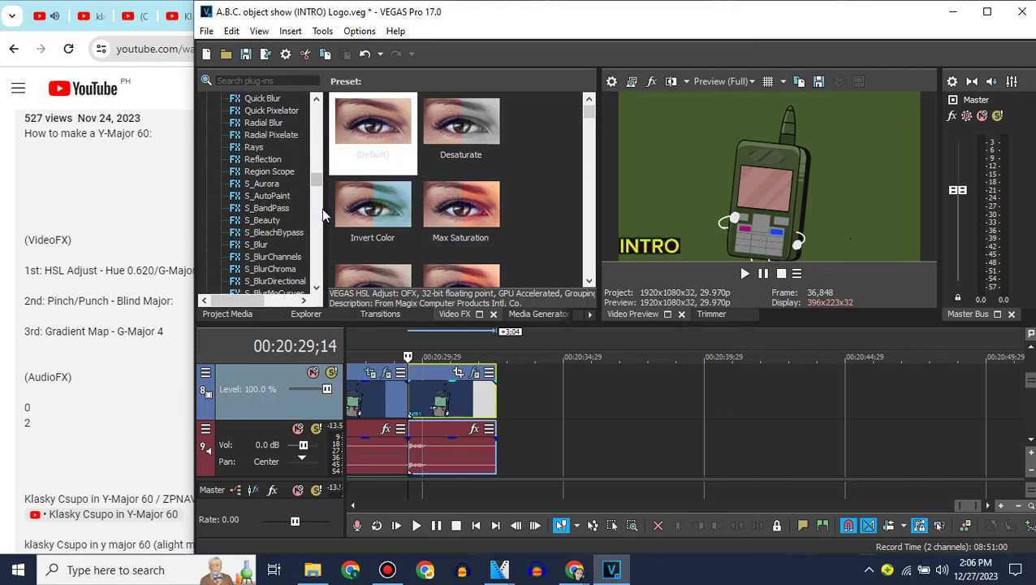
pyautogui.scroll(8, 319, 144)
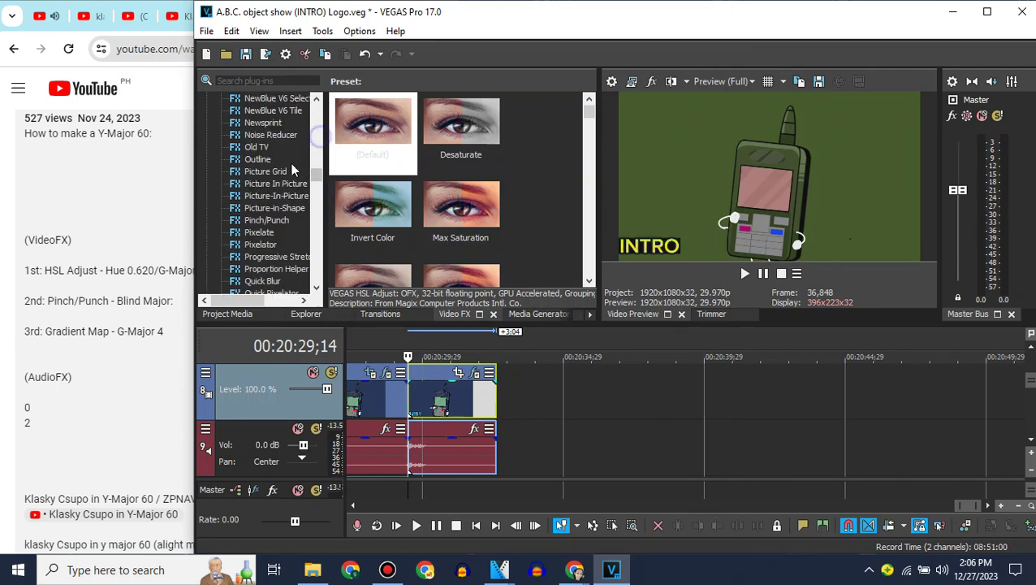
pyautogui.scroll(-10, 316, 153)
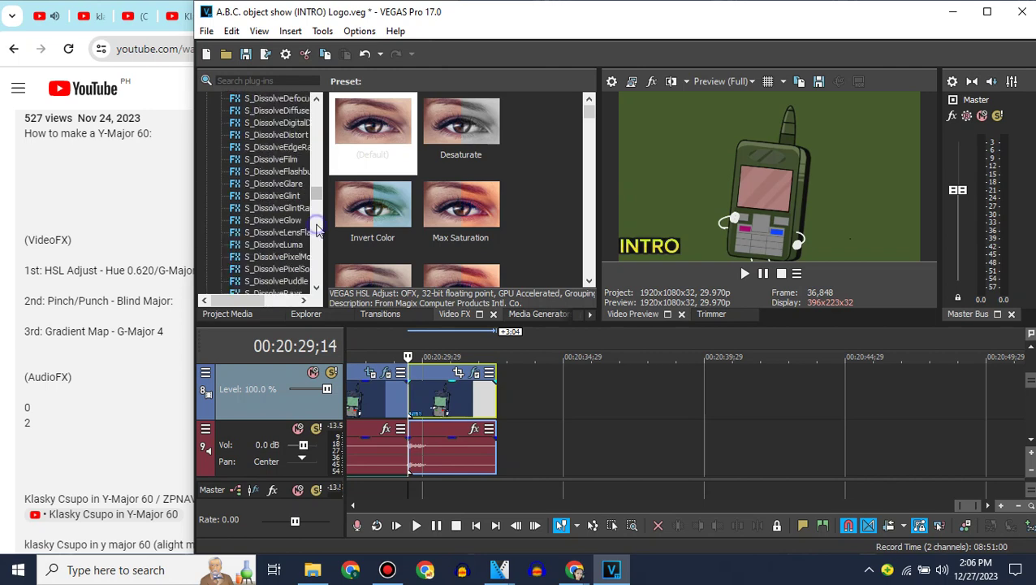
pyautogui.scroll(-5, 317, 210)
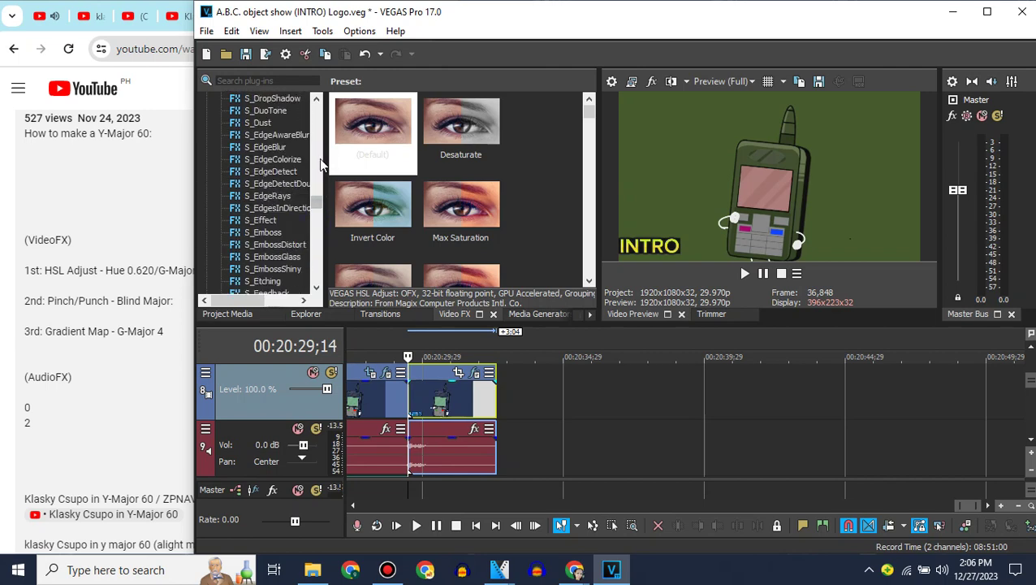
pyautogui.scroll(12, 320, 178)
pyautogui.scroll(-5, 321, 210)
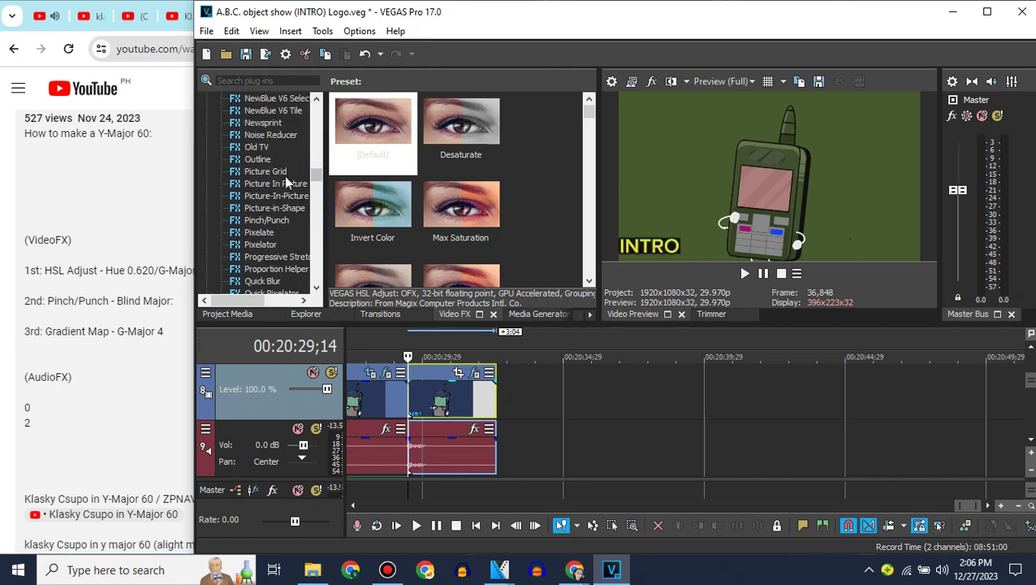
pyautogui.click(274, 222)
pyautogui.click(371, 160)
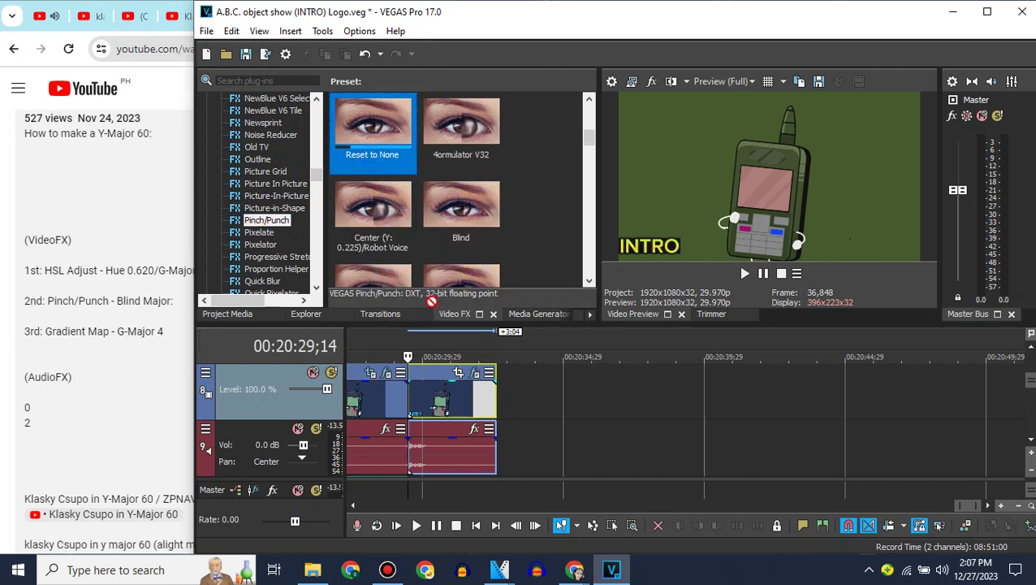
pyautogui.moveTo(456, 203); pyautogui.dragTo(449, 400)
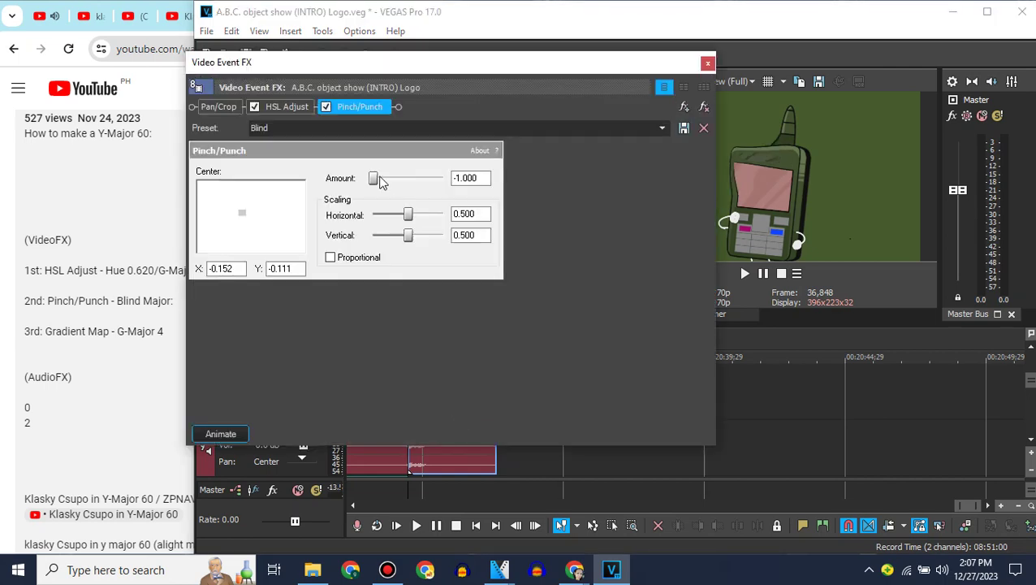
pyautogui.click(707, 63)
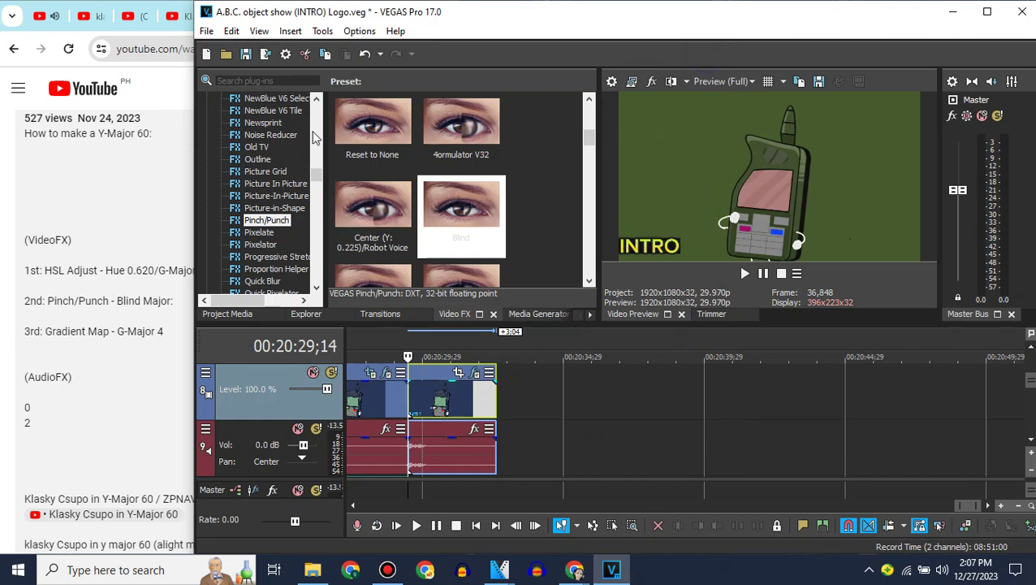
# Apply the Mirror effect with the Reflect Right preset to the 00:20:29;14 video event.
pyautogui.scroll(5, 315, 137)
pyautogui.scroll(5, 315, 137)
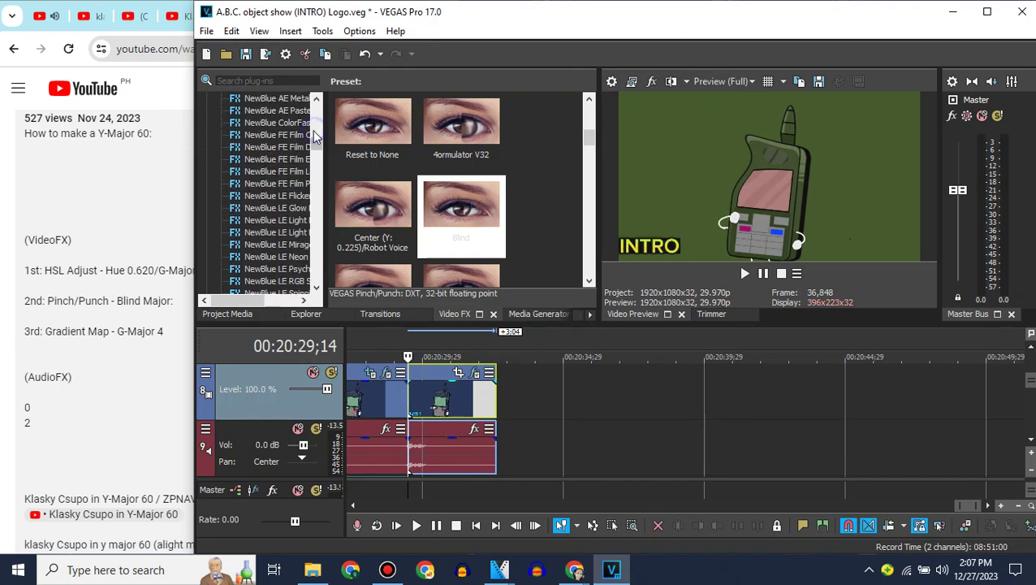
pyautogui.click(258, 172)
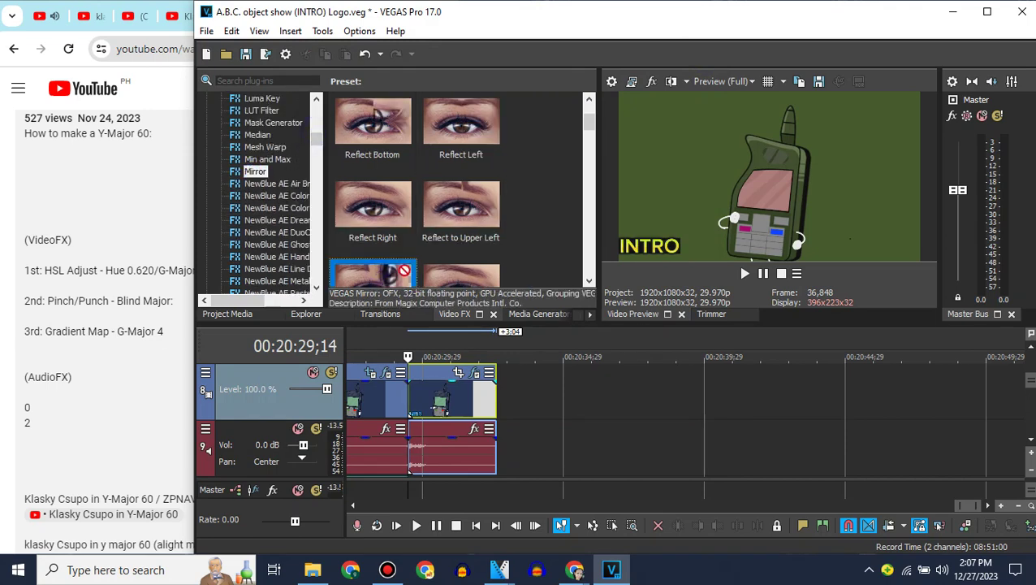
pyautogui.click(334, 229)
pyautogui.moveTo(447, 400); pyautogui.dragTo(449, 402)
pyautogui.click(707, 62)
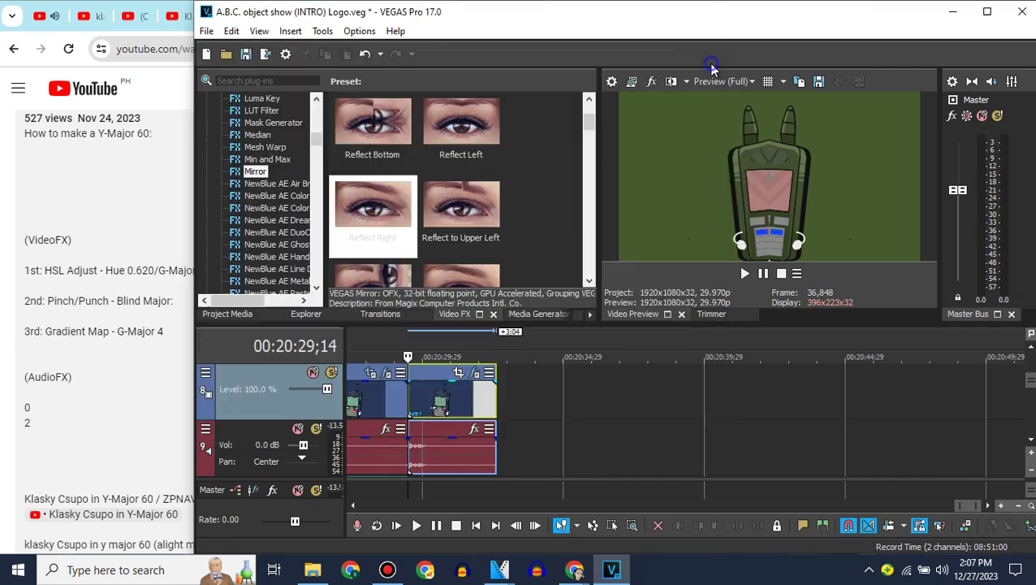
# Set the Pinch/Punch center X to 0.152 on the 00:20:29;14 video event and play the clip to preview it.
pyautogui.click(475, 374)
pyautogui.click(369, 110)
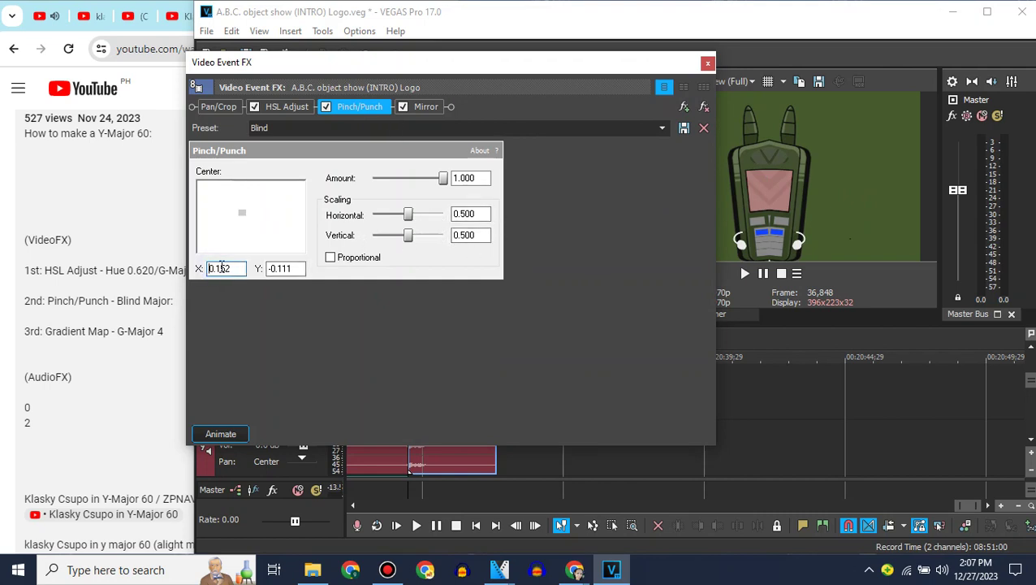
pyautogui.click(490, 126)
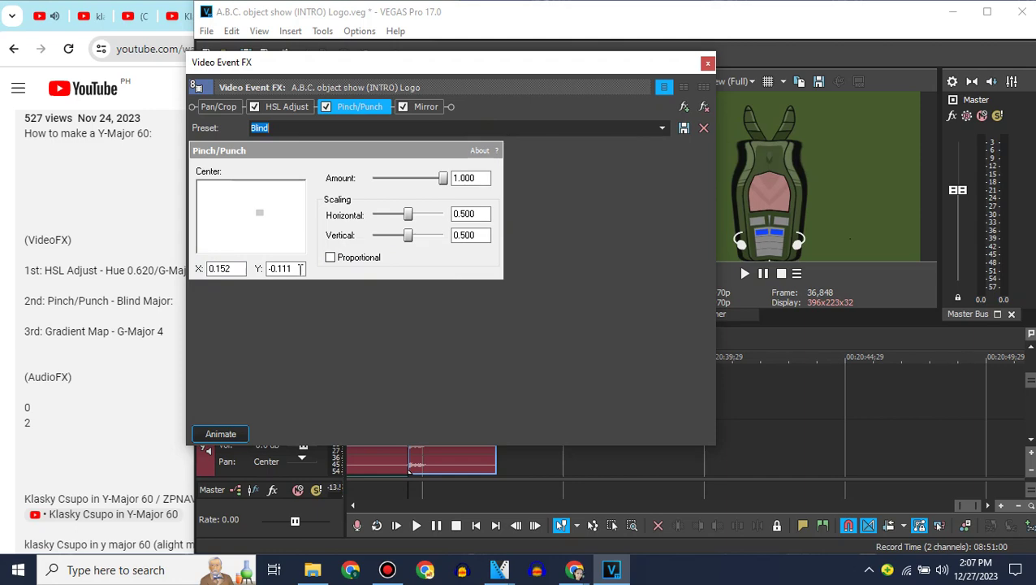
pyautogui.moveTo(613, 59); pyautogui.dragTo(641, 65)
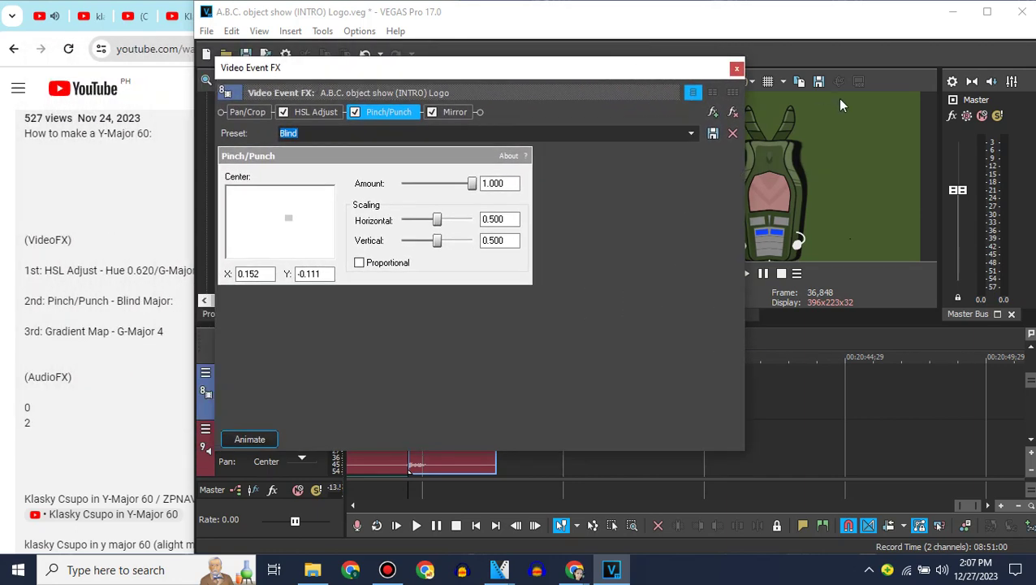
pyautogui.click(737, 70)
pyautogui.click(429, 408)
pyautogui.press('space')
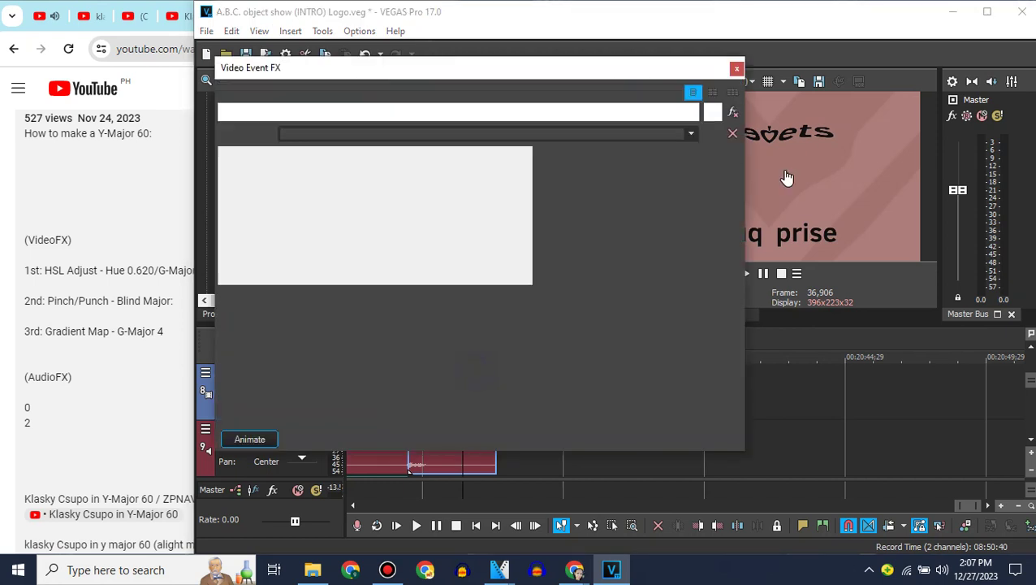
# Recheck the Y-Major 60 description on YouTube and try a Pinch/Punch center Y of 0.111 on the video event in VEGAS Pro.
pyautogui.click(476, 373)
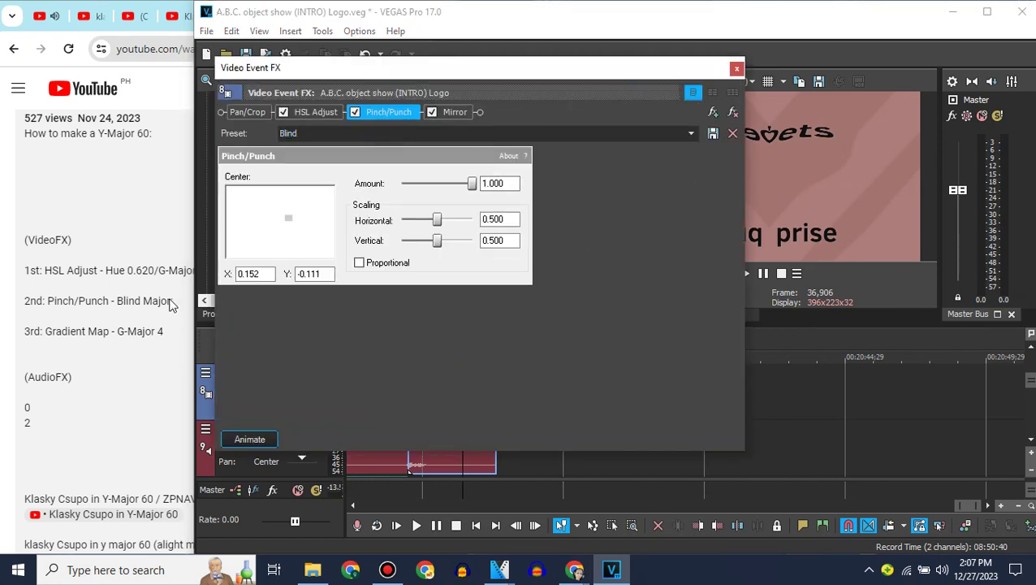
pyautogui.click(159, 254)
pyautogui.scroll(5, 158, 255)
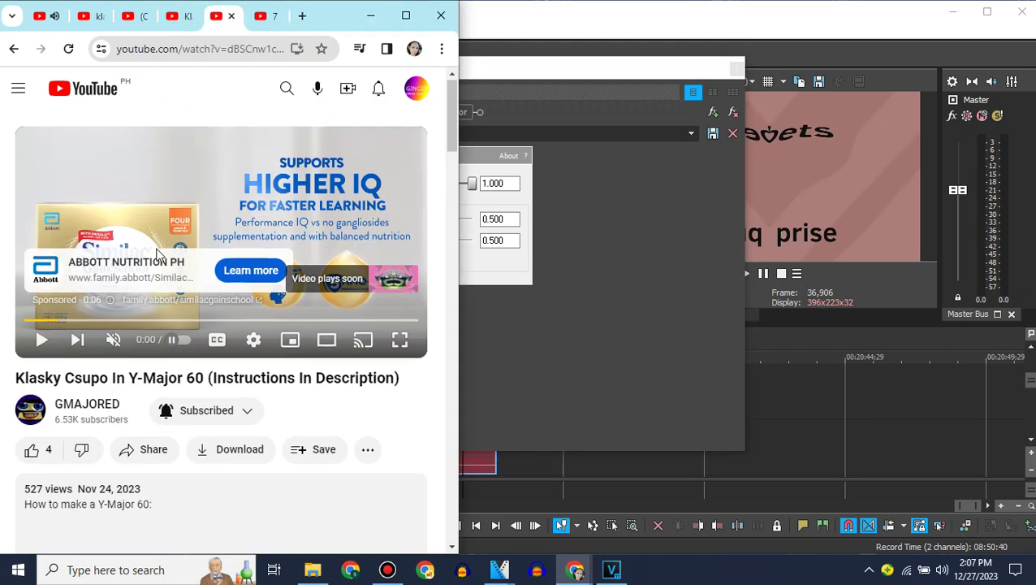
pyautogui.scroll(-4, 159, 256)
pyautogui.click(557, 361)
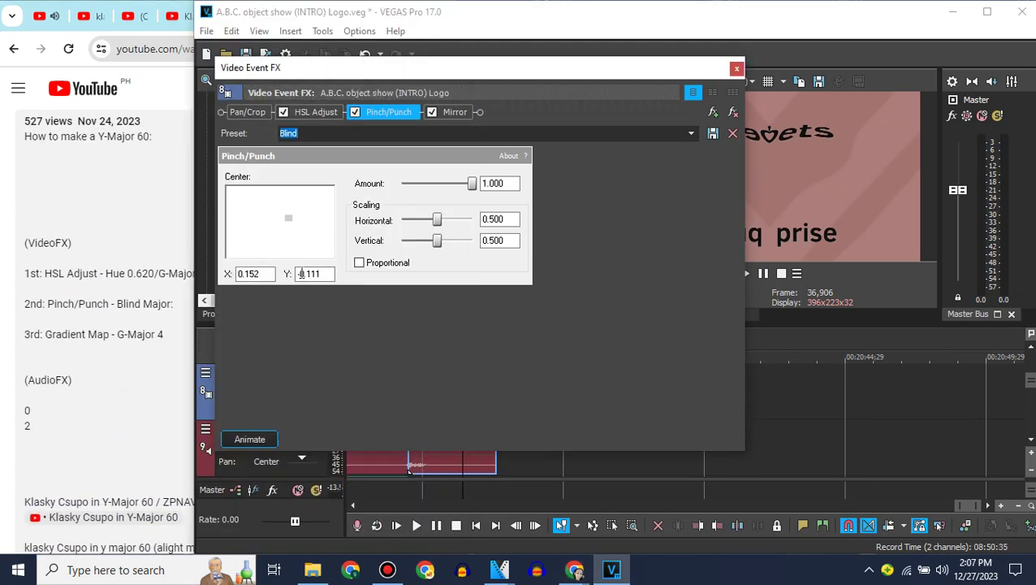
pyautogui.click(431, 134)
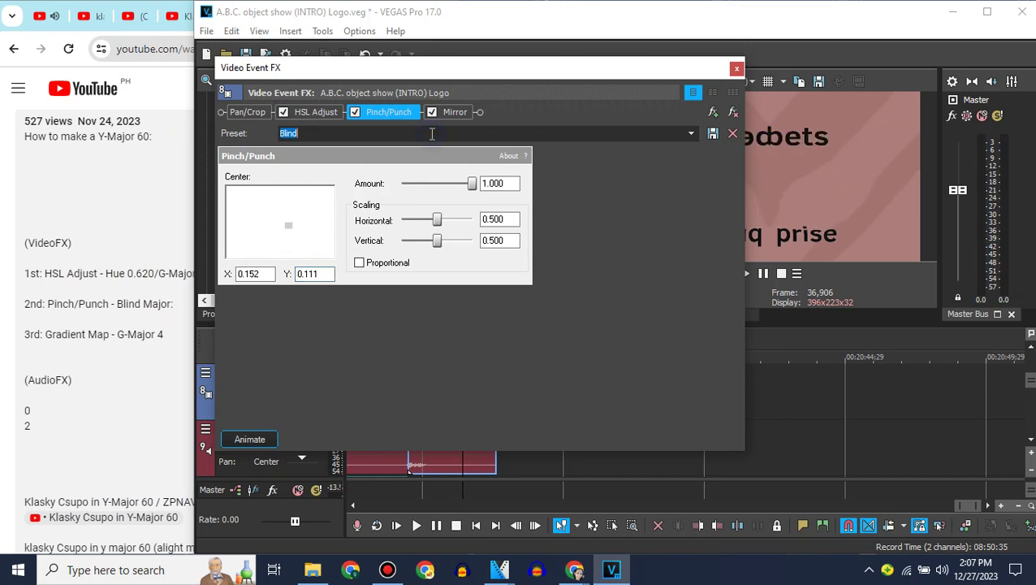
pyautogui.click(299, 273)
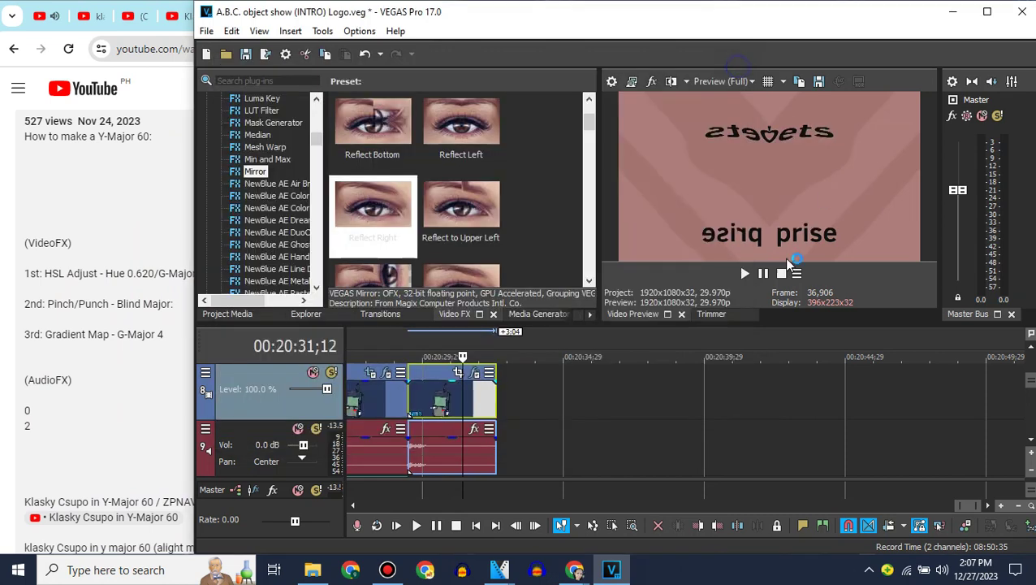
pyautogui.click(736, 68)
# Copy the 00:20:29;14 audio event from track 9 and paste it at the same time on track 10.
pyautogui.click(1032, 439)
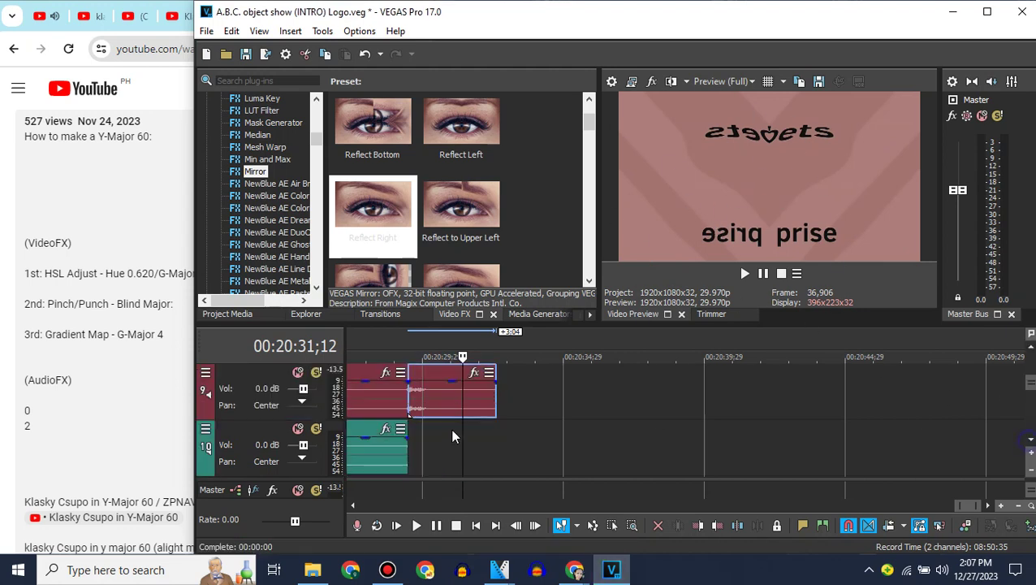
pyautogui.click(412, 407)
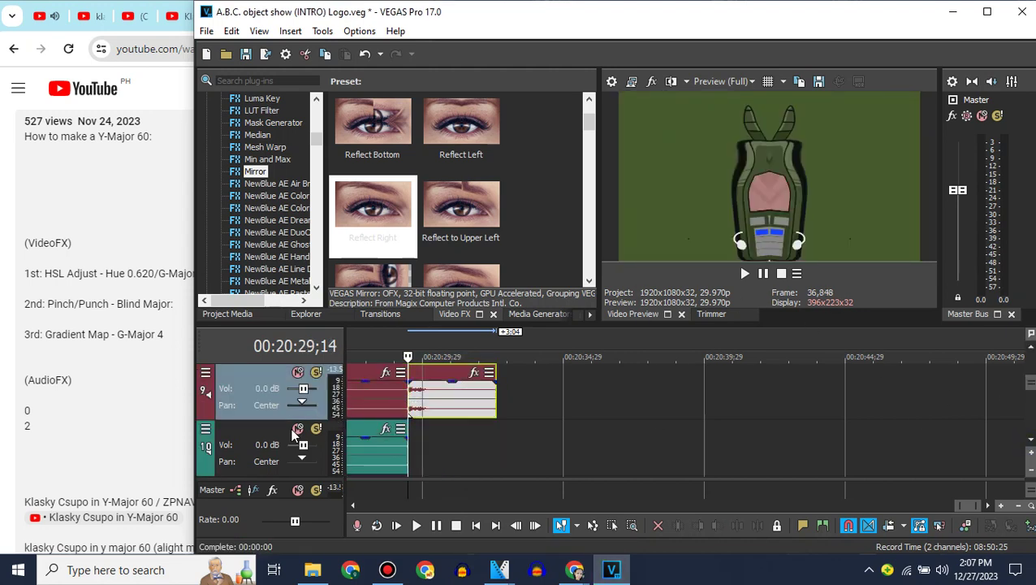
pyautogui.rightClick(367, 431)
pyautogui.click(398, 235)
pyautogui.click(408, 422)
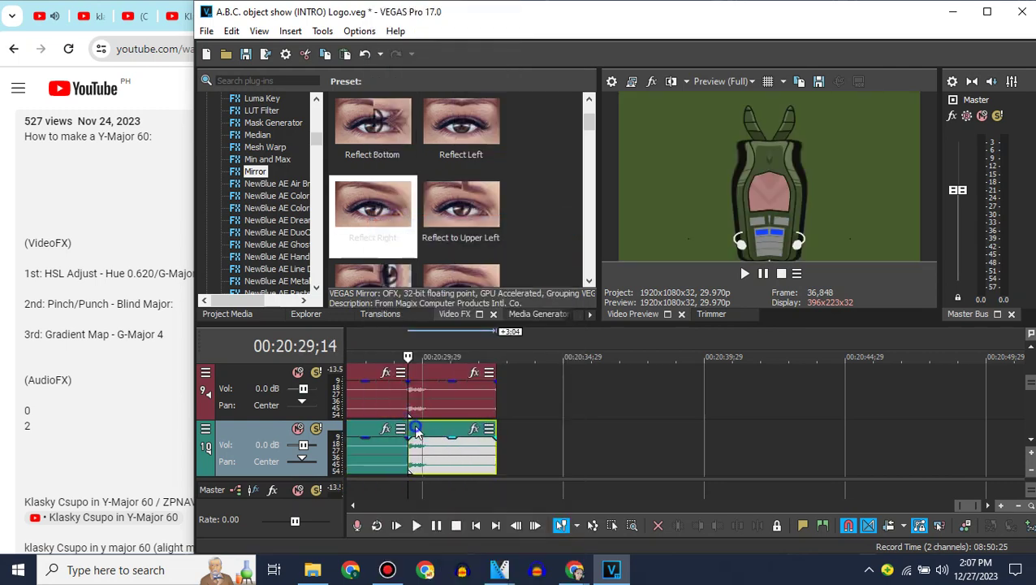
# Set the track 10 audio copy to the Classic method, A17. Drums, unpitched (minimum echo) stretch attributes and a pitch change of 2.
pyautogui.rightClick(408, 421)
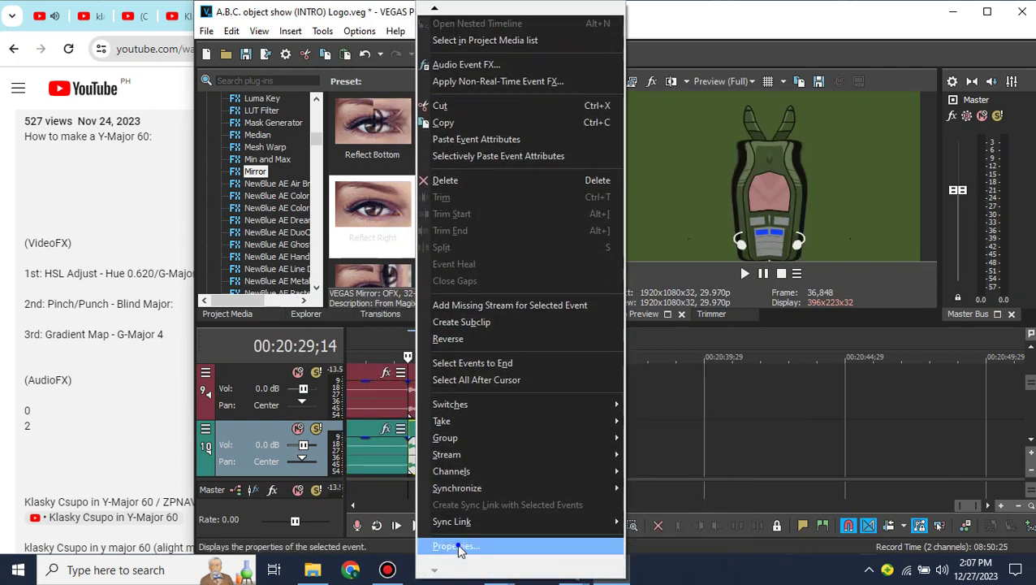
pyautogui.click(455, 552)
pyautogui.click(707, 325)
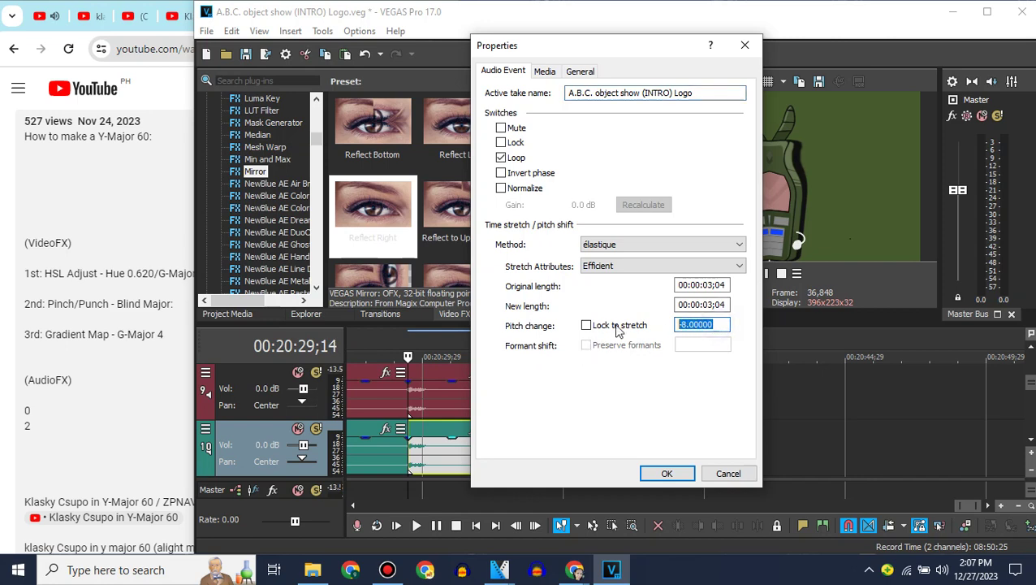
pyautogui.click(693, 244)
pyautogui.click(625, 269)
pyautogui.click(629, 267)
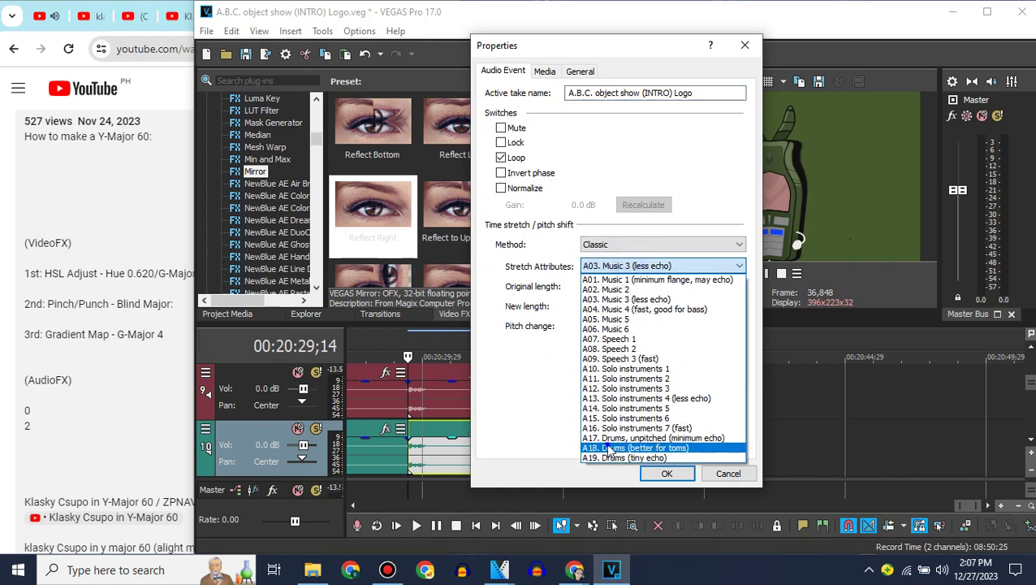
pyautogui.click(607, 447)
pyautogui.click(666, 265)
pyautogui.click(613, 439)
pyautogui.click(663, 473)
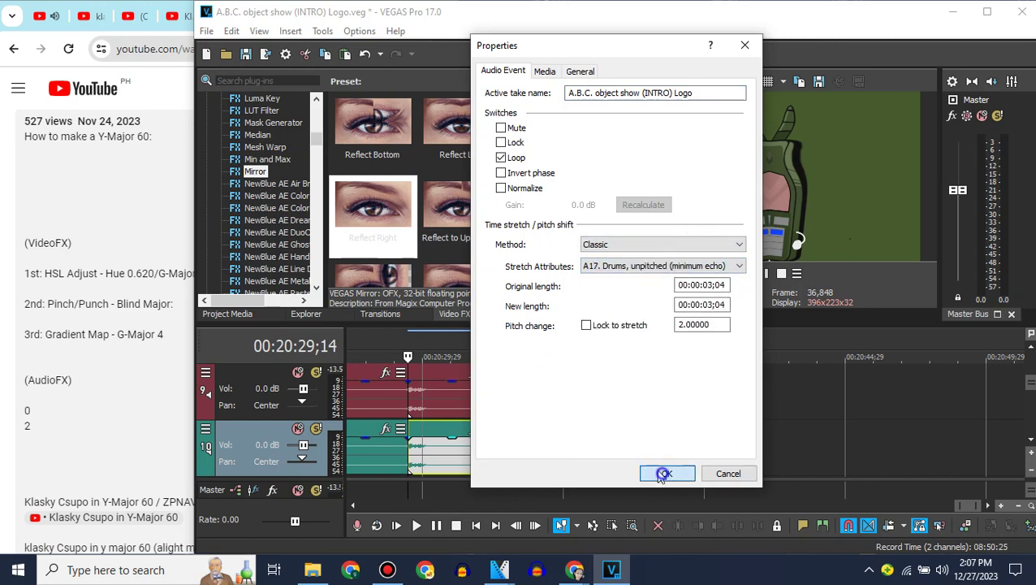
# Check the My G Major 47 pitches on YouTube and set the track 10 audio copy's pitch change to -4 in VEGAS Pro.
pyautogui.click(178, 23)
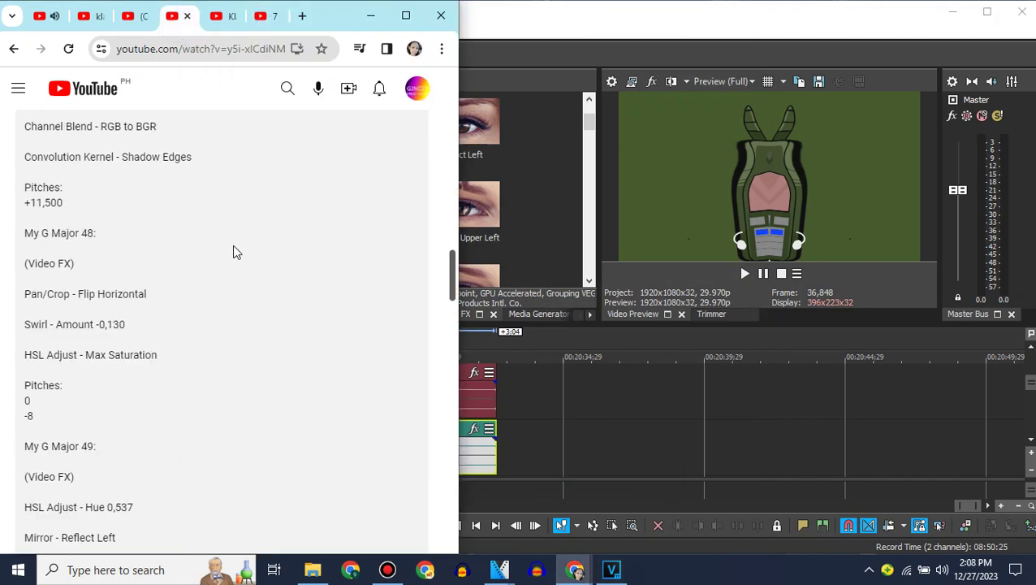
pyautogui.click(133, 16)
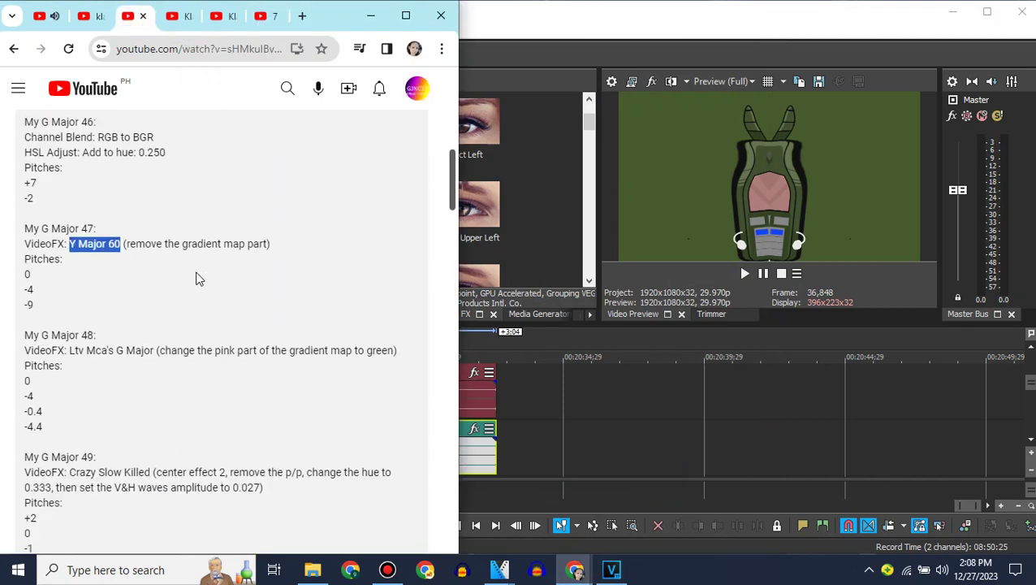
pyautogui.click(629, 14)
pyautogui.rightClick(444, 428)
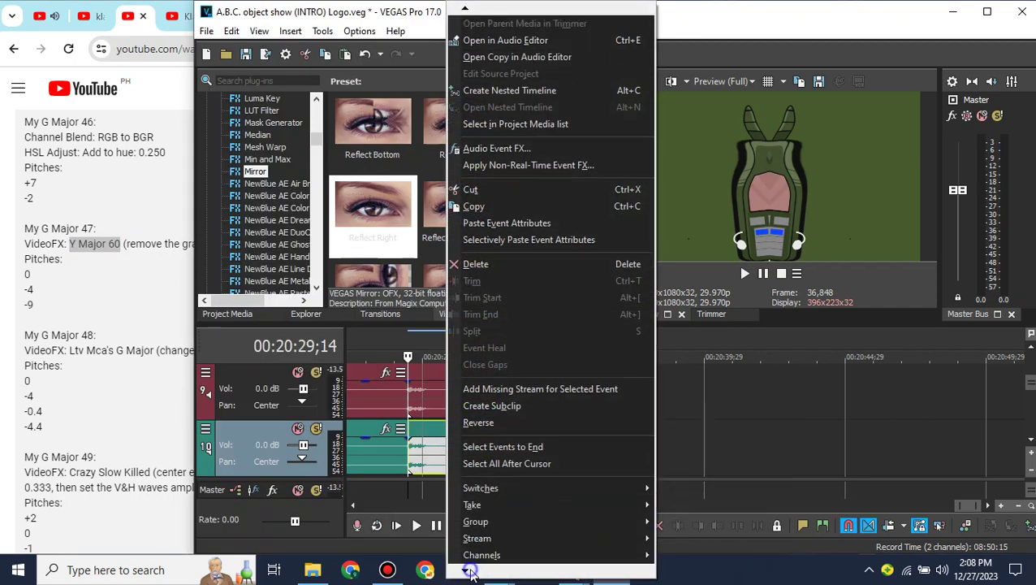
pyautogui.click(490, 556)
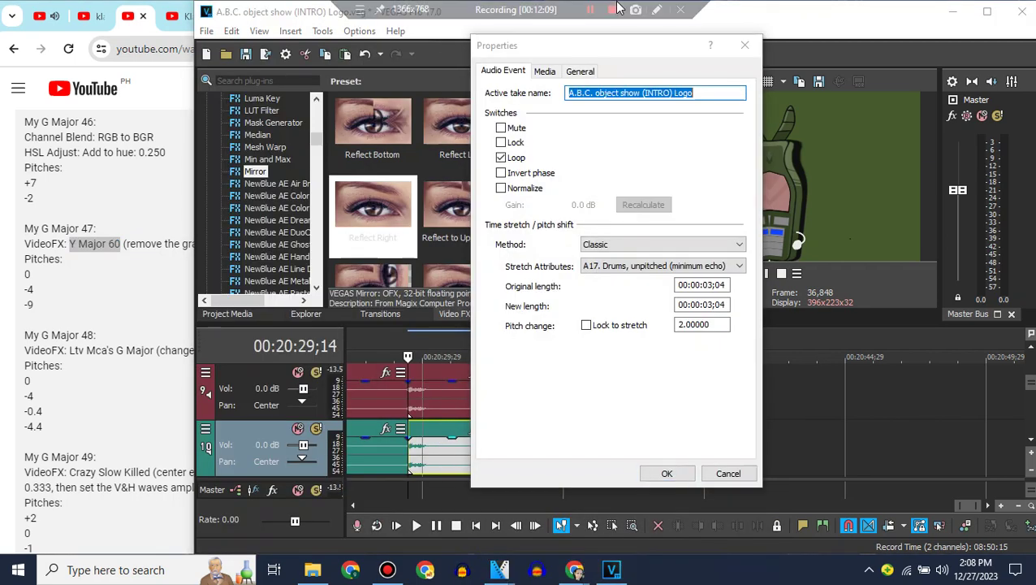
pyautogui.doubleClick(718, 325)
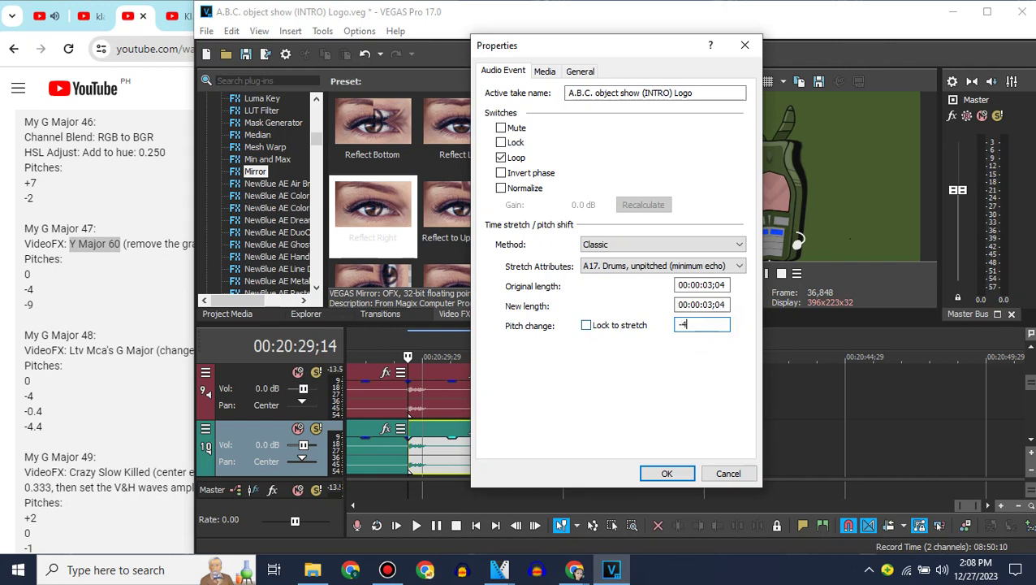
pyautogui.press('Return')
# Paste another copy of the audio event onto track 11 at 00:20:29;14.
pyautogui.click(1031, 440)
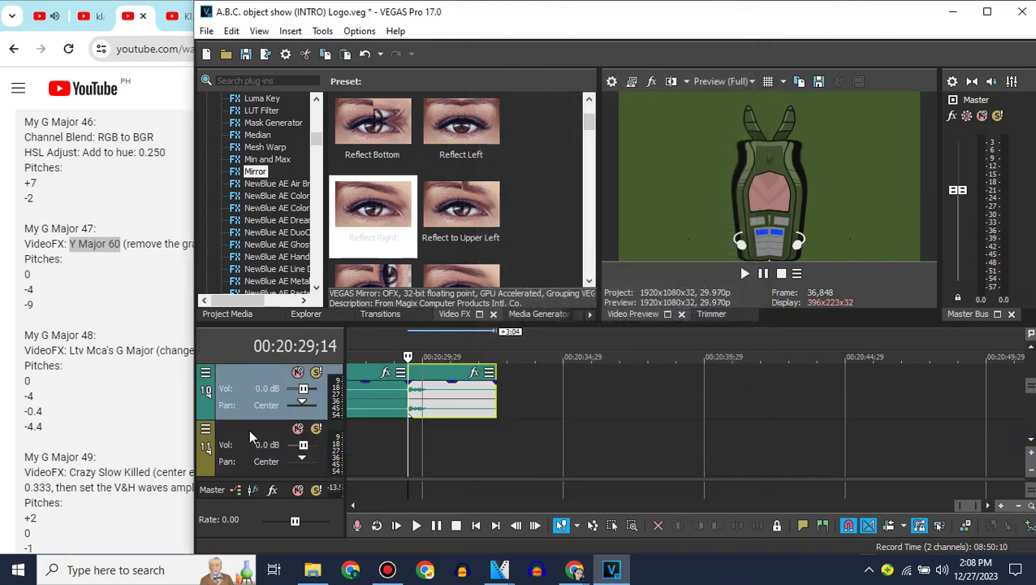
pyautogui.click(249, 435)
pyautogui.hotkey('ctrl', 'v')
pyautogui.click(410, 425)
# Set the pitch change of the track 11 audio copy to -9.
pyautogui.rightClick(440, 432)
pyautogui.rightClick(441, 437)
pyautogui.moveTo(458, 571)
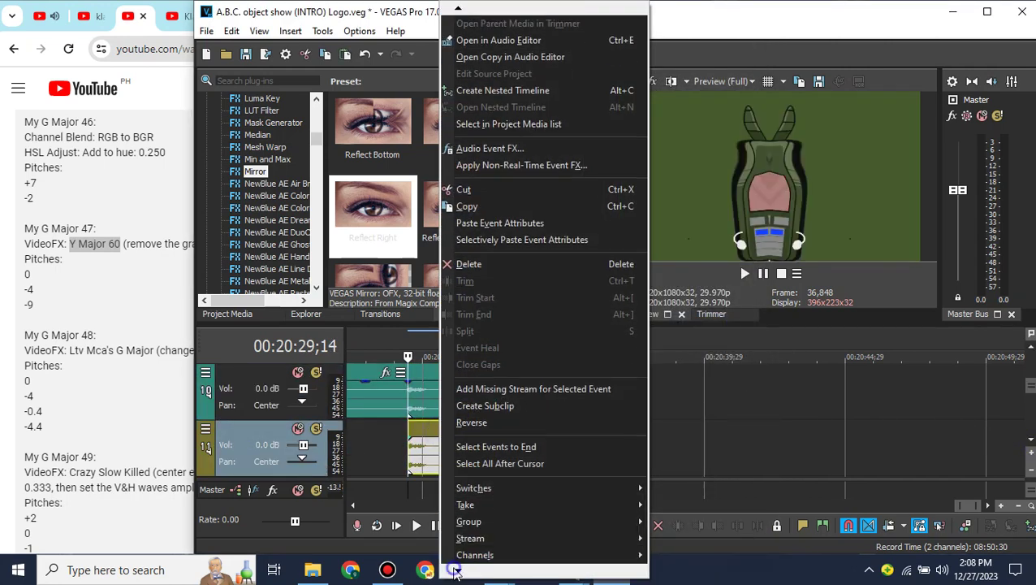
pyautogui.click(502, 543)
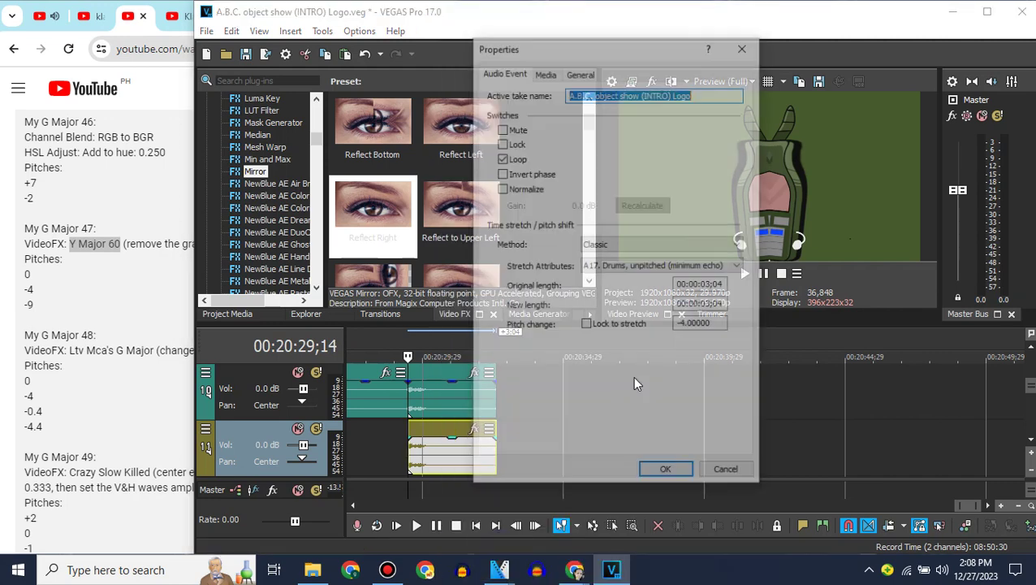
pyautogui.doubleClick(689, 328)
pyautogui.write('-9')
pyautogui.click(667, 474)
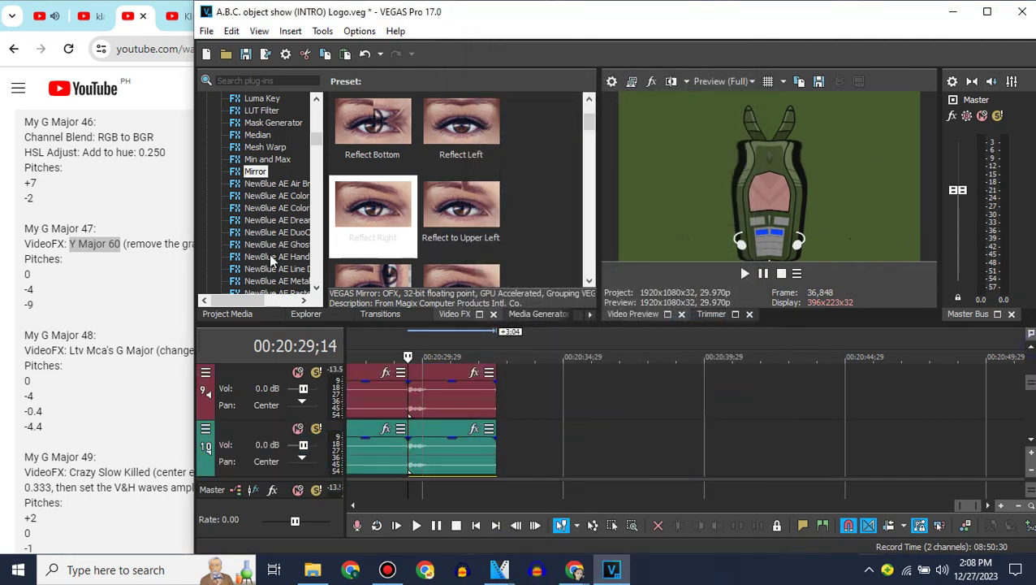
# Look over the My G Major description on YouTube and apply the default Invert effect to the 00:20:29;14 video event in VEGAS Pro.
pyautogui.click(132, 248)
pyautogui.scroll(15, 157, 272)
pyautogui.scroll(-3, 157, 275)
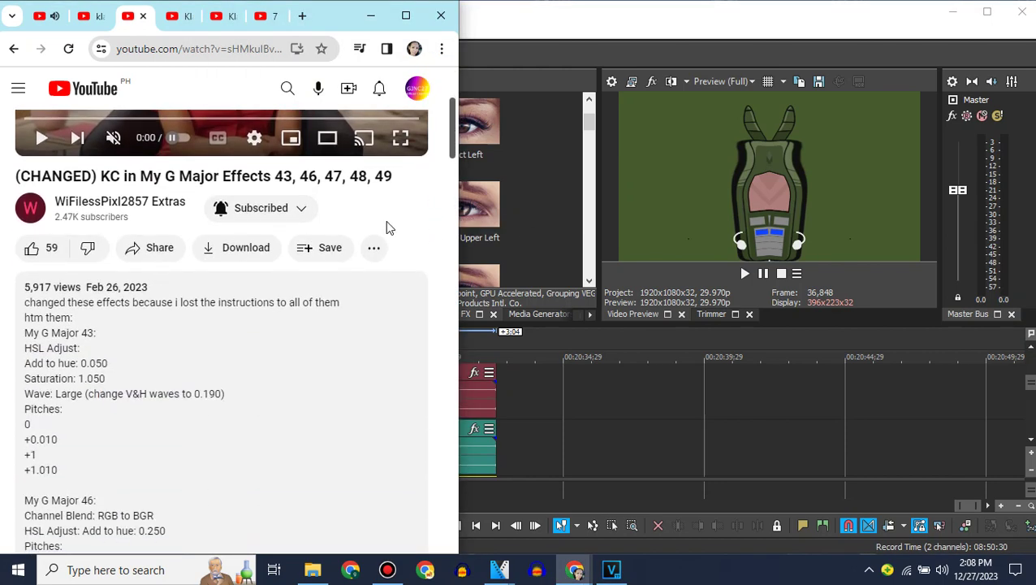
pyautogui.scroll(-2, 386, 220)
pyautogui.click(536, 242)
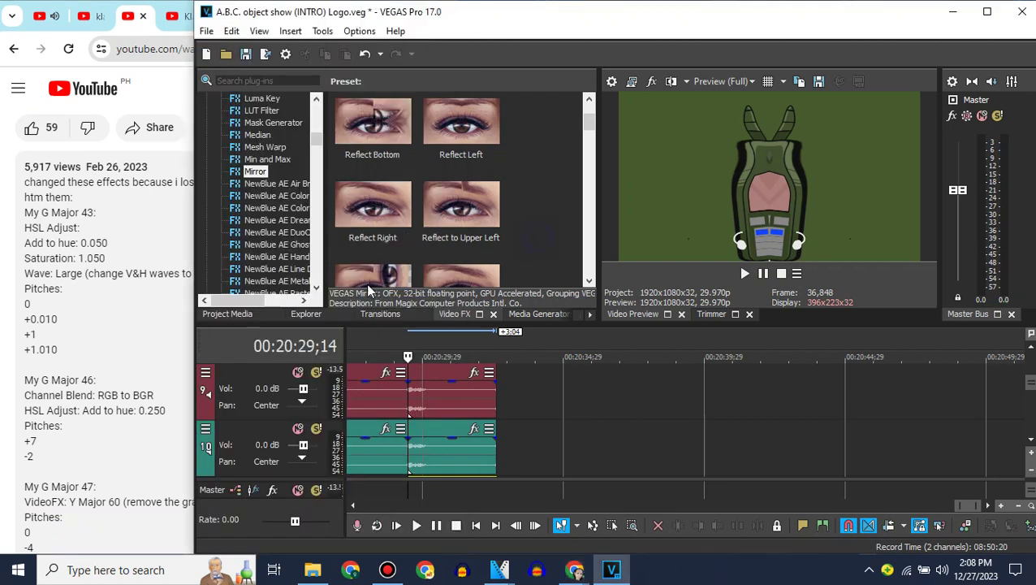
pyautogui.scroll(5, 318, 119)
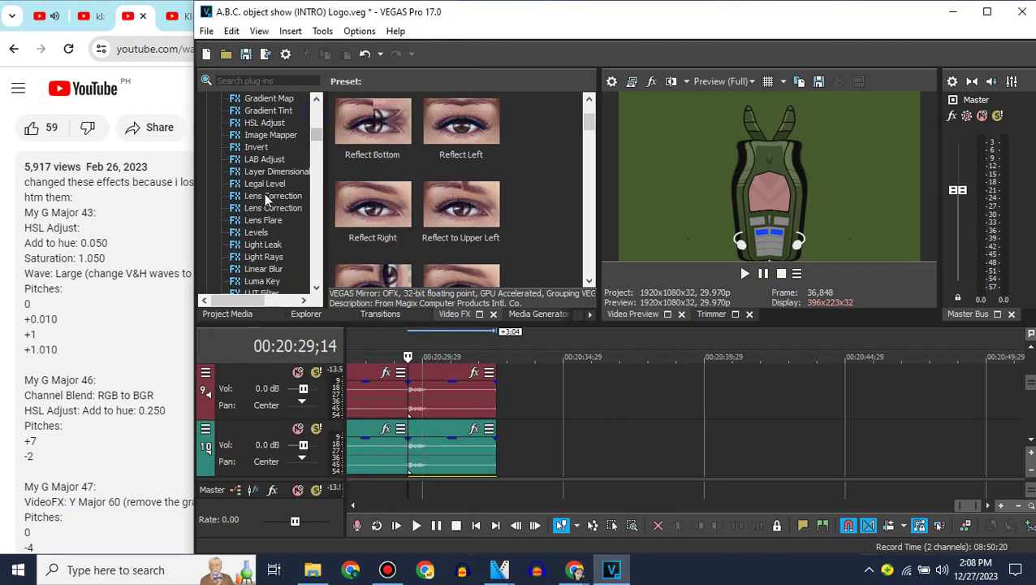
pyautogui.click(256, 147)
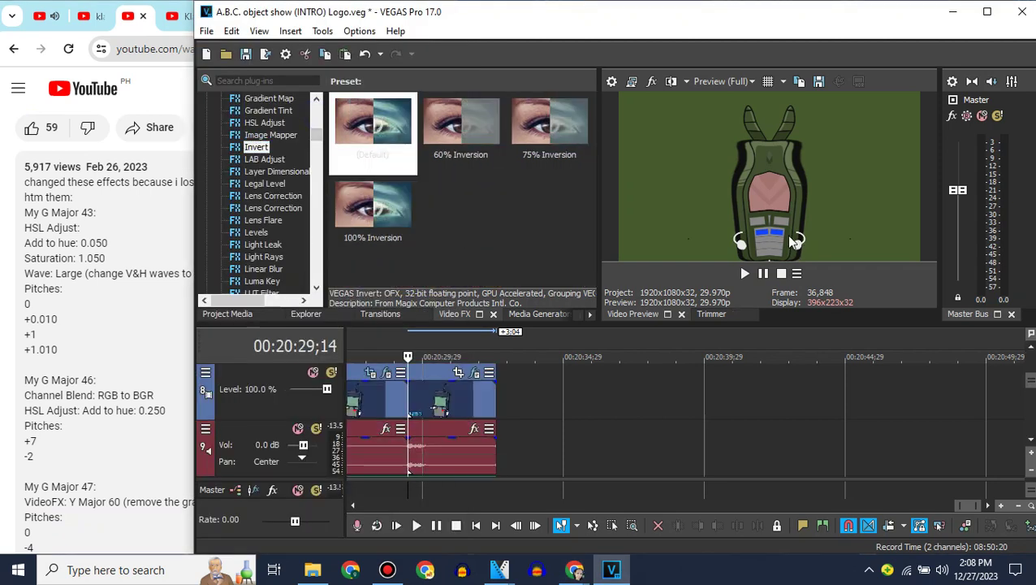
pyautogui.moveTo(373, 122); pyautogui.dragTo(452, 393)
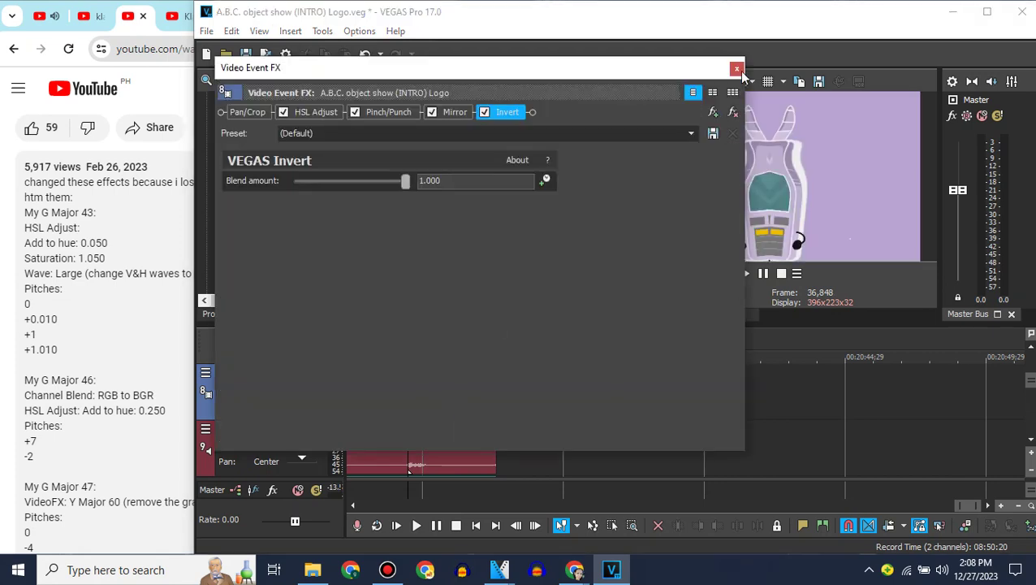
pyautogui.click(737, 69)
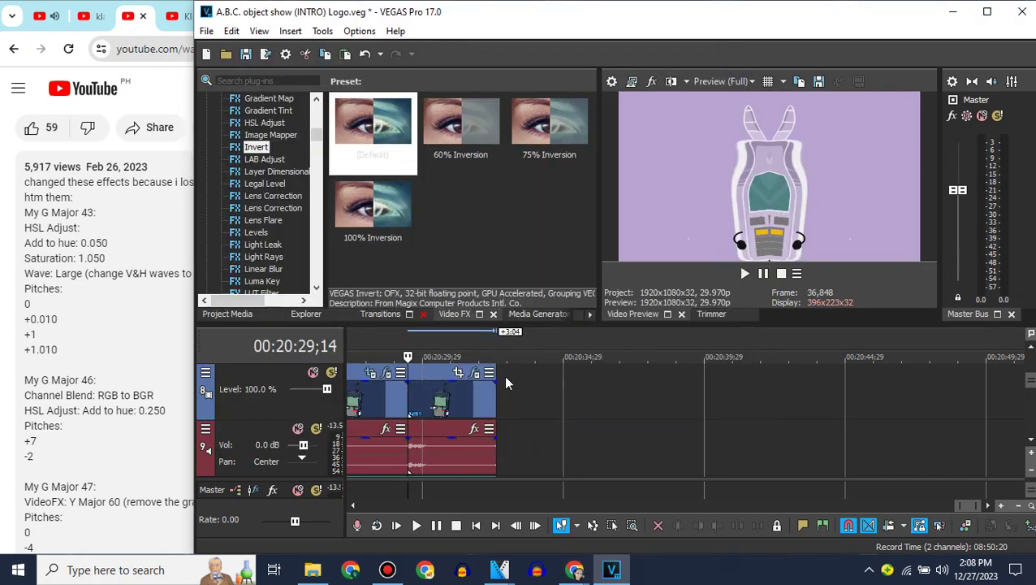
# Read the My G Major 48 instructions on YouTube and place another A.B.C. object show (INTRO) Logo.mp4 copy at 00:20:32;18 in VEGAS Pro.
pyautogui.click(138, 306)
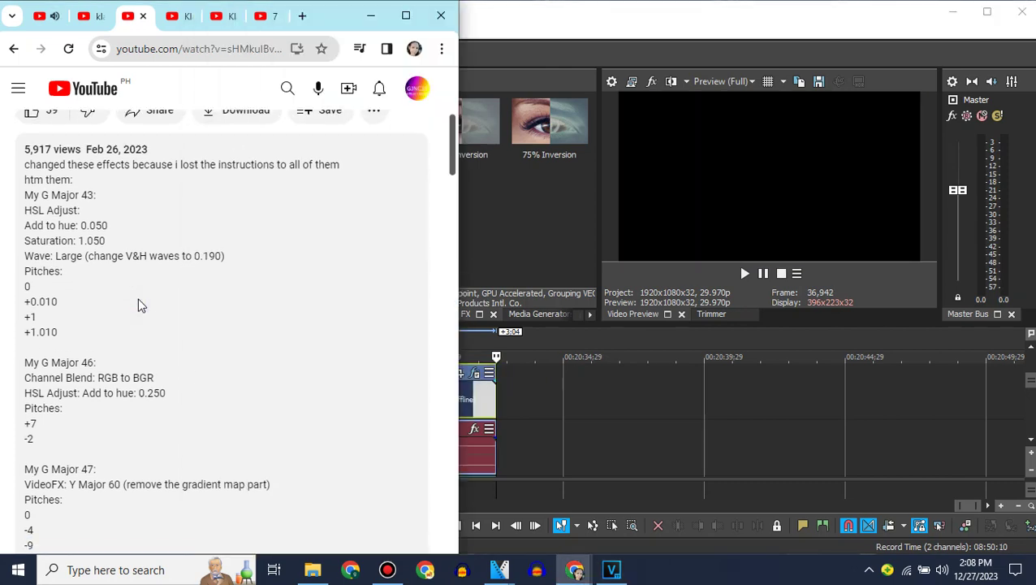
pyautogui.scroll(-4, 138, 305)
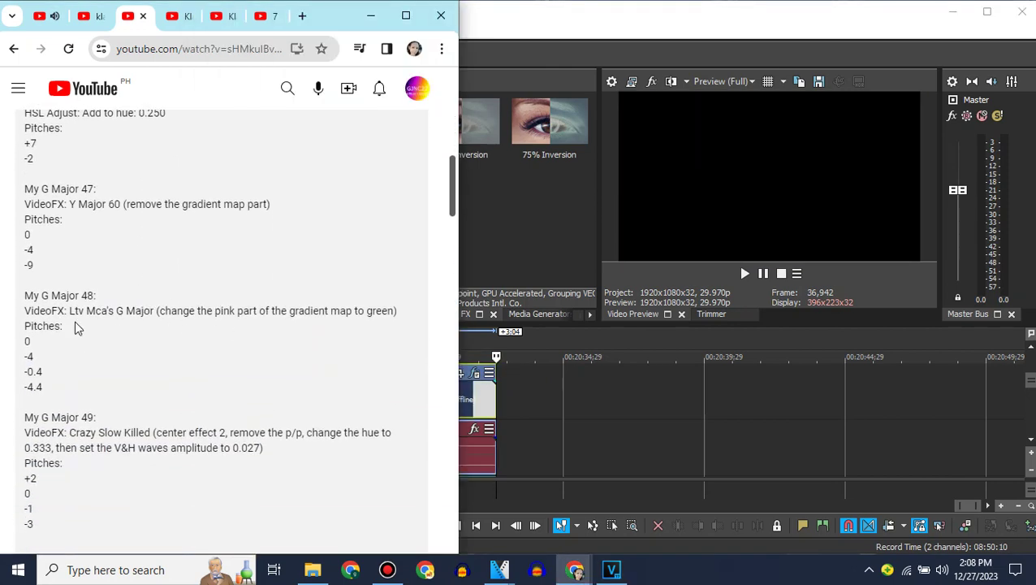
pyautogui.scroll(1, 188, 310)
pyautogui.scroll(-1, 190, 310)
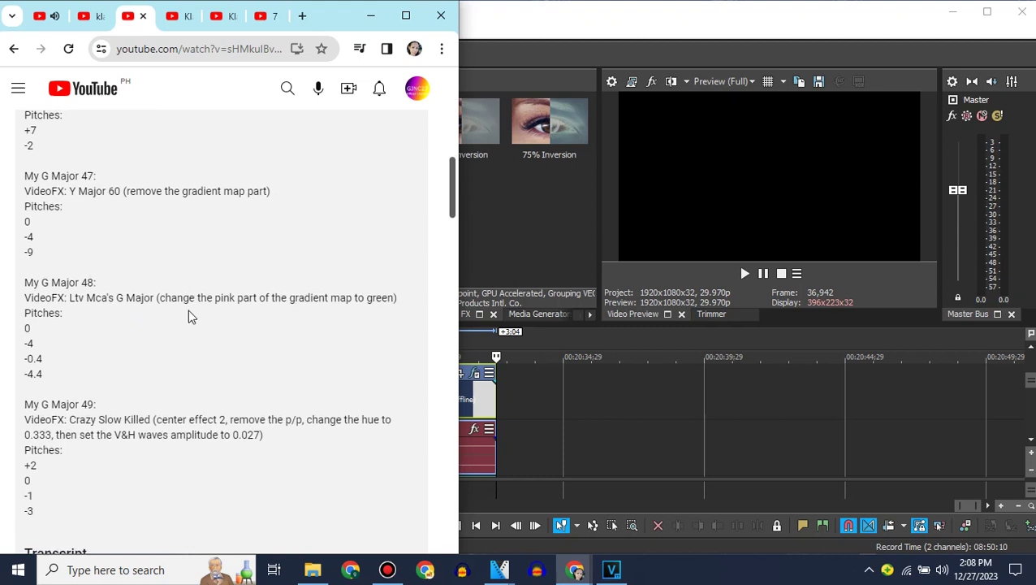
pyautogui.click(506, 244)
pyautogui.click(227, 315)
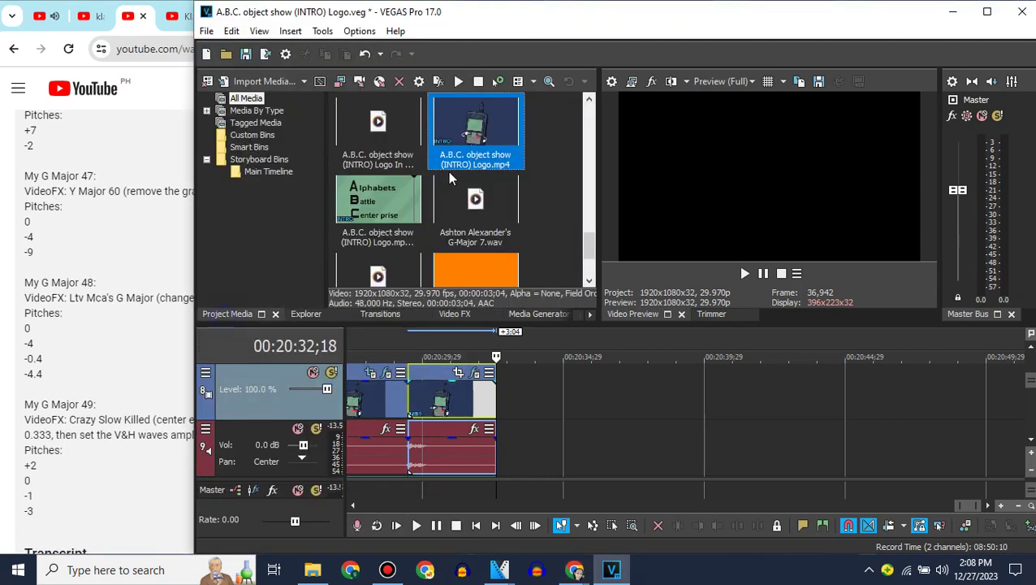
pyautogui.moveTo(450, 155); pyautogui.dragTo(505, 396)
pyautogui.moveTo(468, 333); pyautogui.dragTo(471, 394)
# Apply the Gradient Map effect with the Reset to None preset to the video event at 00:20:32;18.
pyautogui.click(454, 313)
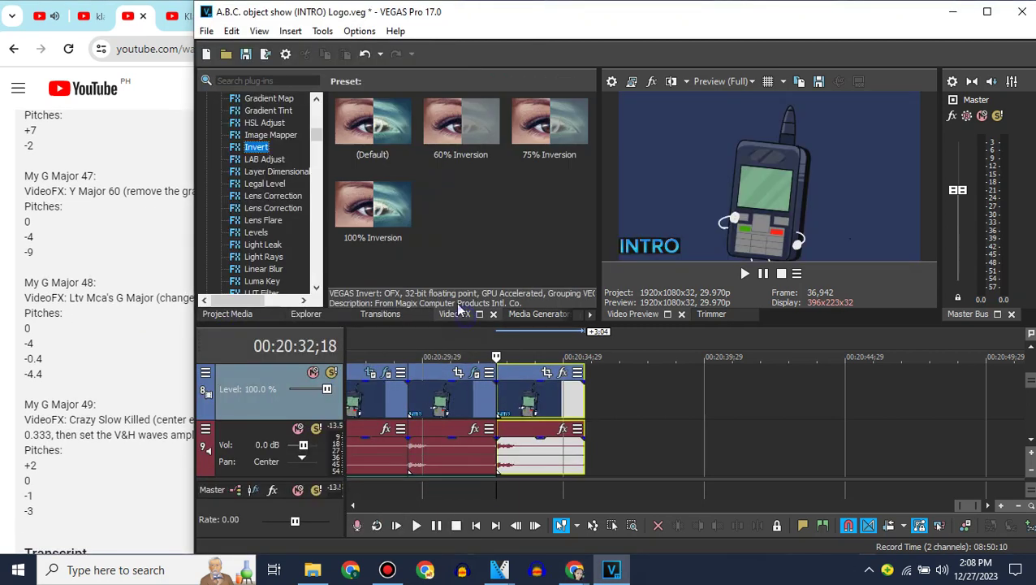
pyautogui.moveTo(319, 131); pyautogui.dragTo(533, 400)
pyautogui.click(319, 156)
pyautogui.click(318, 121)
pyautogui.click(282, 281)
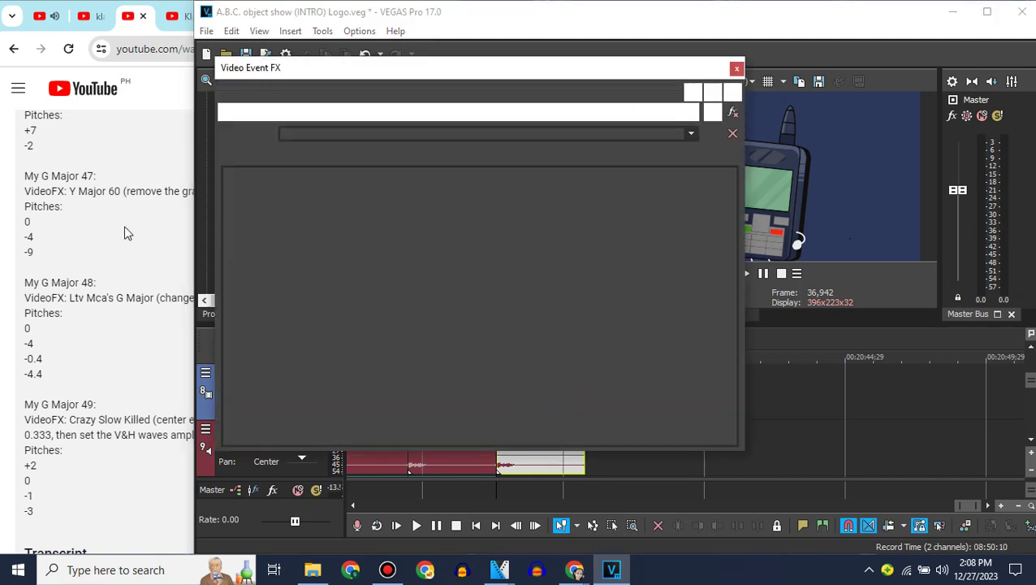
pyautogui.click(124, 225)
pyautogui.click(627, 277)
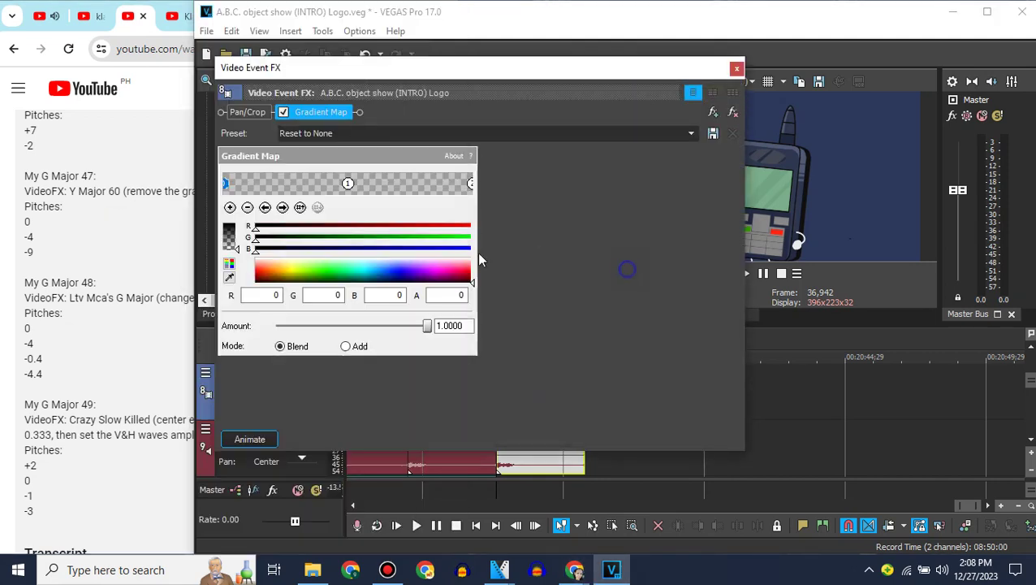
# Set the first colour point of the Gradient Map to fully opaque magenta.
pyautogui.click(438, 274)
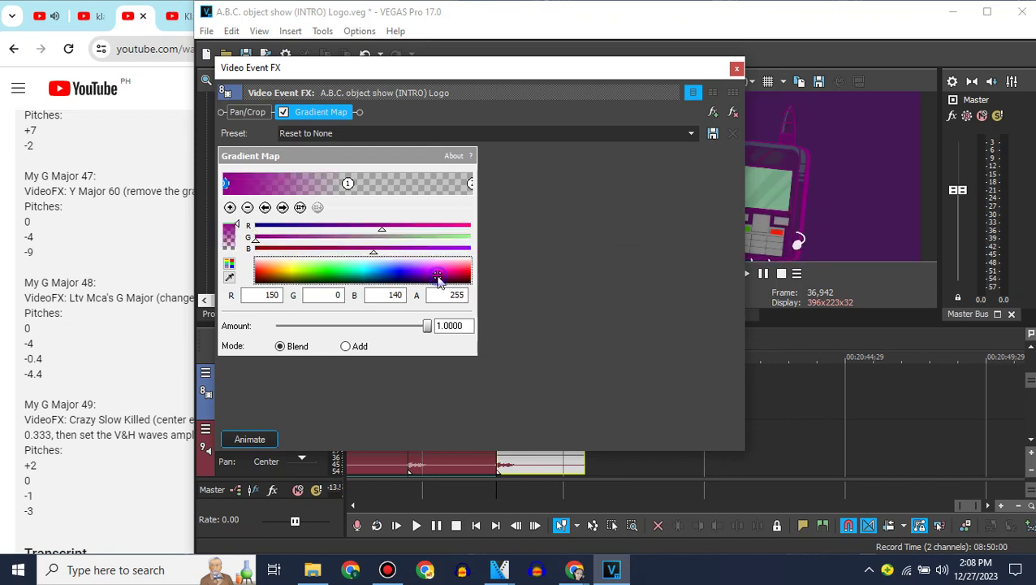
pyautogui.moveTo(375, 249); pyautogui.dragTo(471, 249)
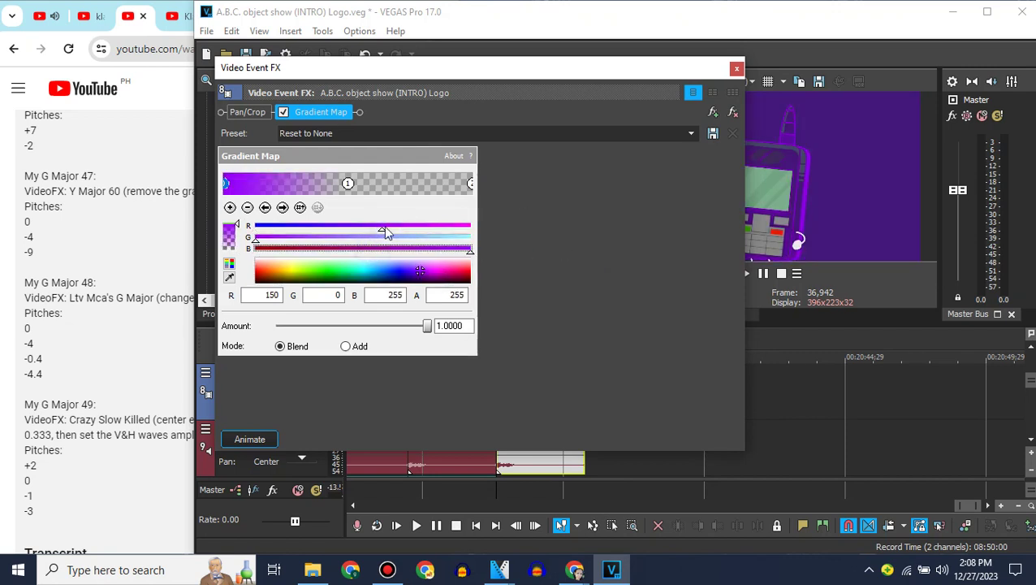
pyautogui.moveTo(384, 230); pyautogui.dragTo(535, 233)
# Delete the gradient's end point, move the middle point to the end and make it opaque green (0, 255, 0).
pyautogui.click(471, 183)
pyautogui.click(248, 207)
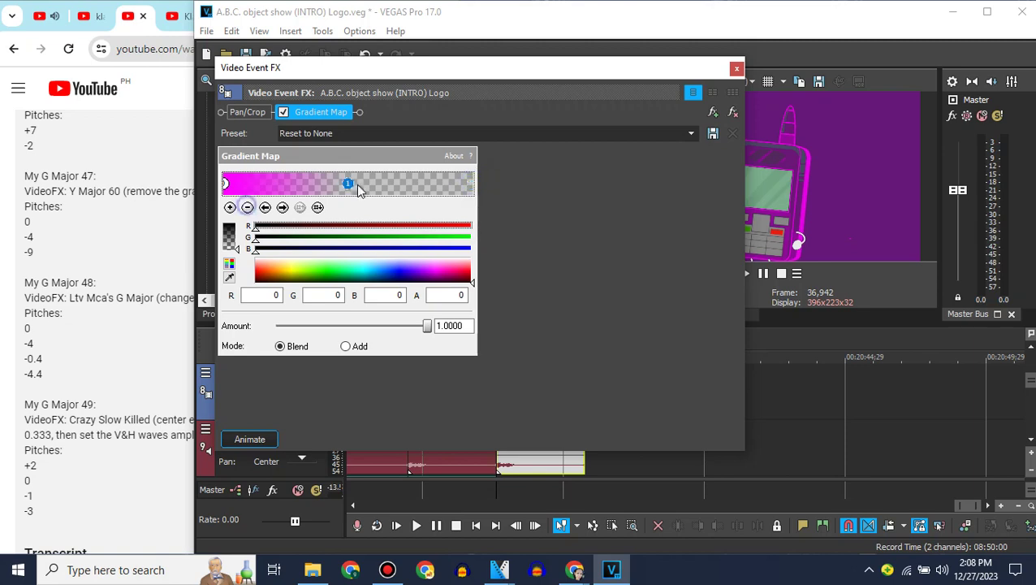
pyautogui.moveTo(350, 185); pyautogui.dragTo(350, 250)
pyautogui.click(230, 227)
pyautogui.moveTo(255, 239); pyautogui.dragTo(589, 246)
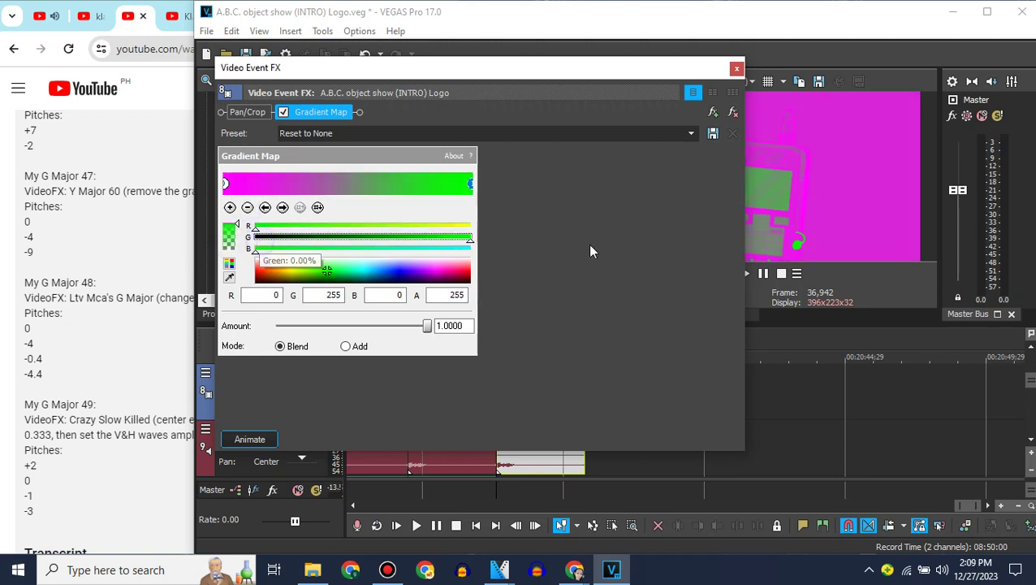
pyautogui.moveTo(599, 72); pyautogui.dragTo(501, 62)
pyautogui.click(639, 59)
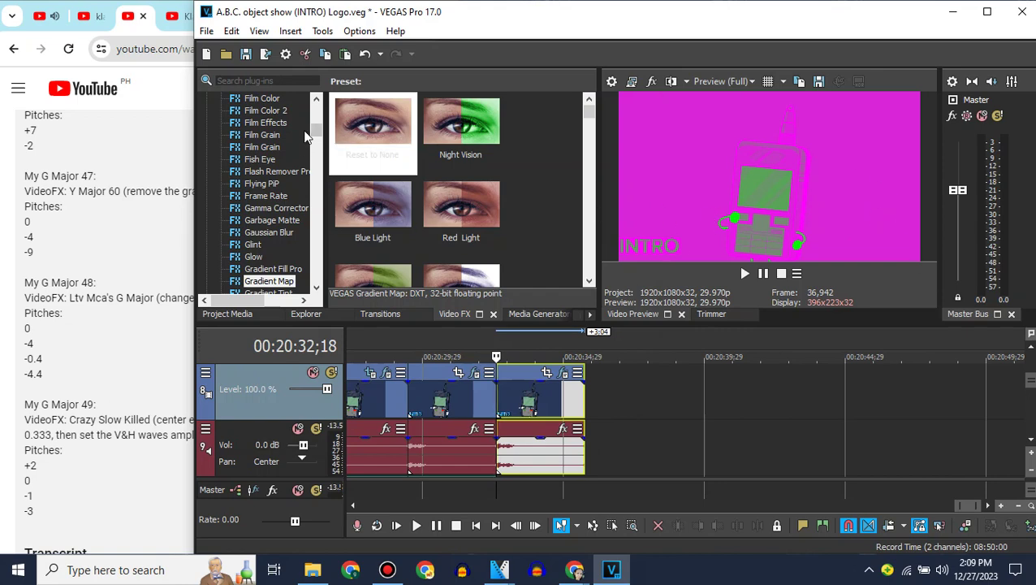
# Skip the ad and examine the My G Major effects video and its description on YouTube.
pyautogui.click(95, 215)
pyautogui.scroll(10, 205, 257)
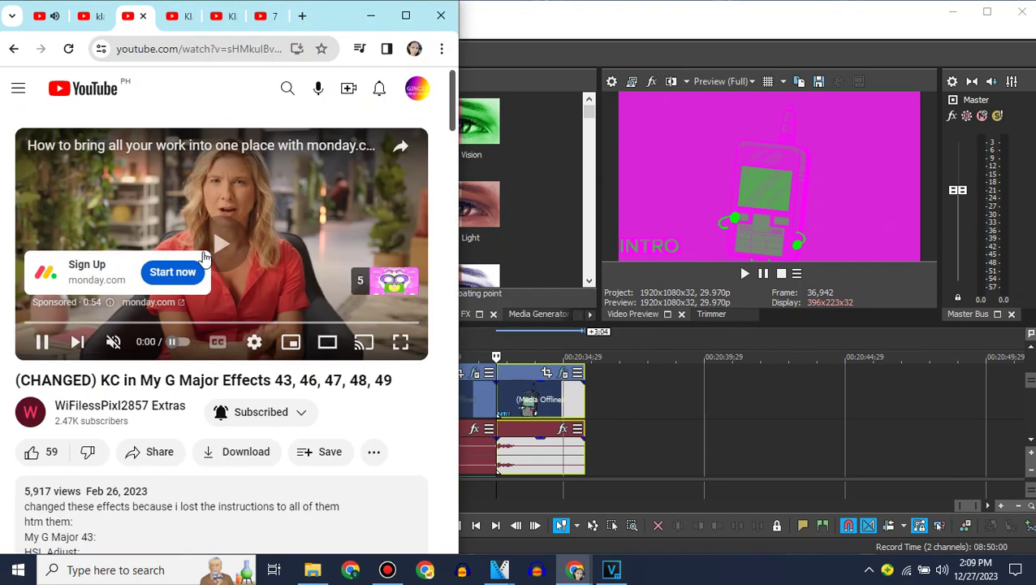
pyautogui.scroll(-8, 205, 257)
pyautogui.click(529, 202)
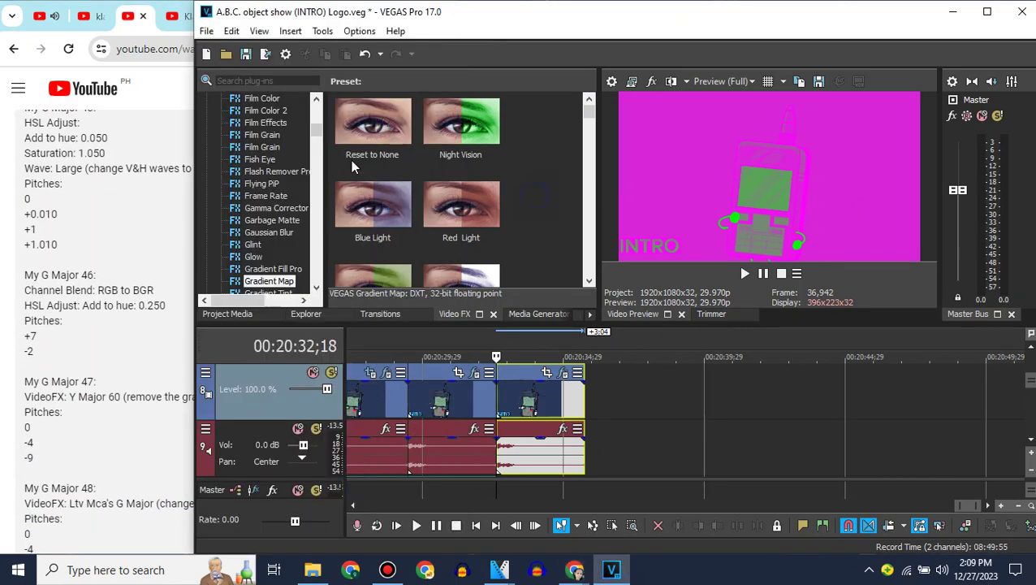
pyautogui.click(166, 176)
pyautogui.scroll(10, 281, 269)
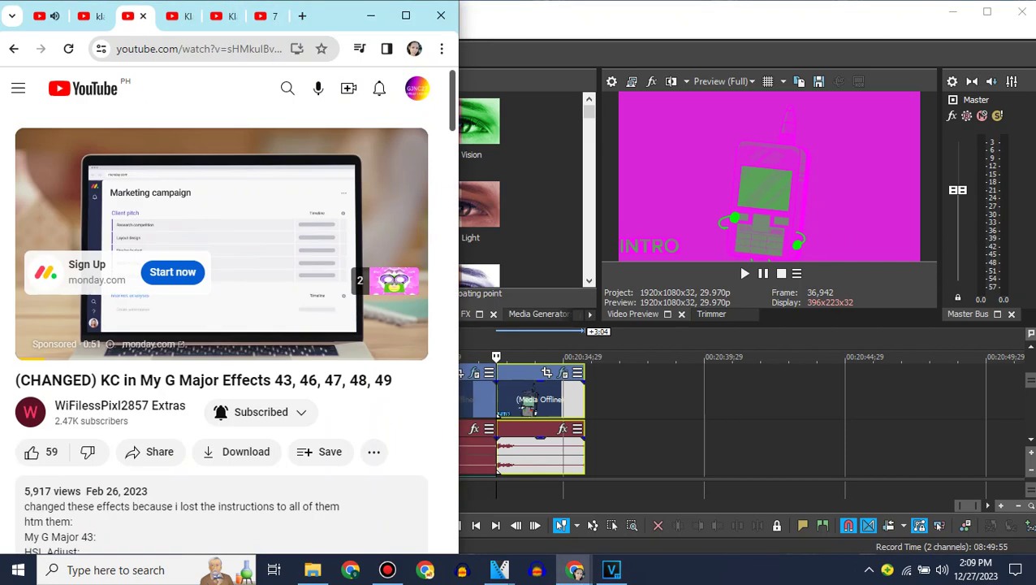
pyautogui.click(386, 280)
pyautogui.click(284, 269)
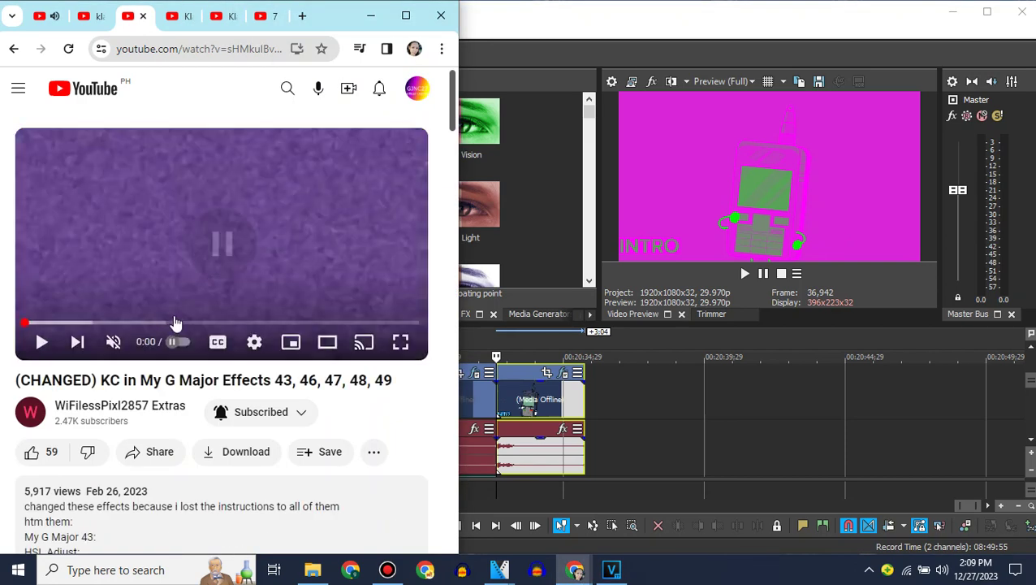
pyautogui.moveTo(213, 325); pyautogui.dragTo(291, 318)
pyautogui.scroll(-5, 286, 277)
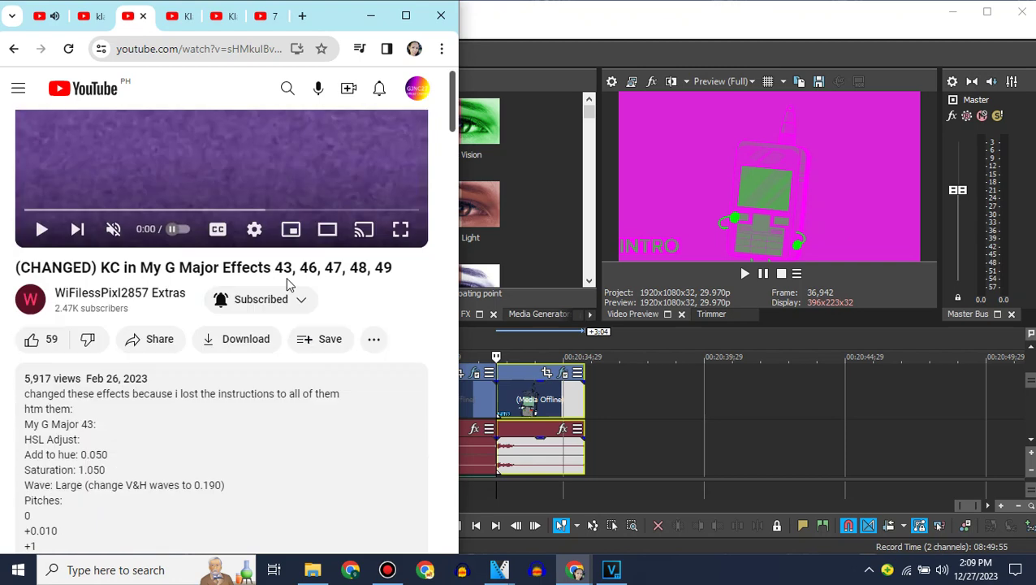
# Set the Gradient Map's first point to black in VEGAS Pro and swap the two points so the gradient runs from green to black.
pyautogui.click(563, 373)
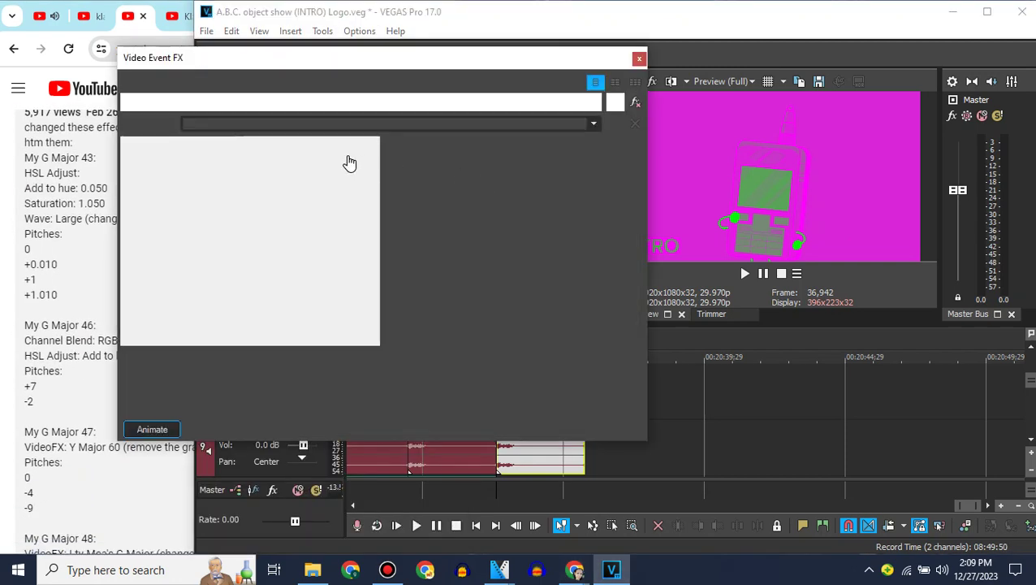
pyautogui.moveTo(225, 266); pyautogui.dragTo(374, 271)
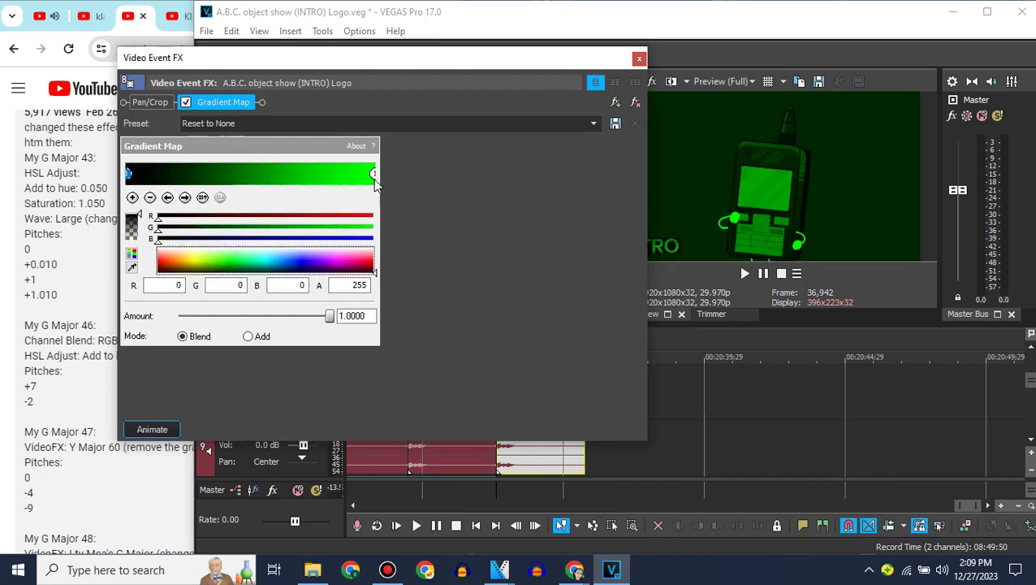
pyautogui.moveTo(374, 176)
pyautogui.mouseDown()
pyautogui.moveTo(183, 175)
pyautogui.moveTo(379, 179)
pyautogui.mouseUp()
pyautogui.moveTo(184, 175); pyautogui.dragTo(127, 175)
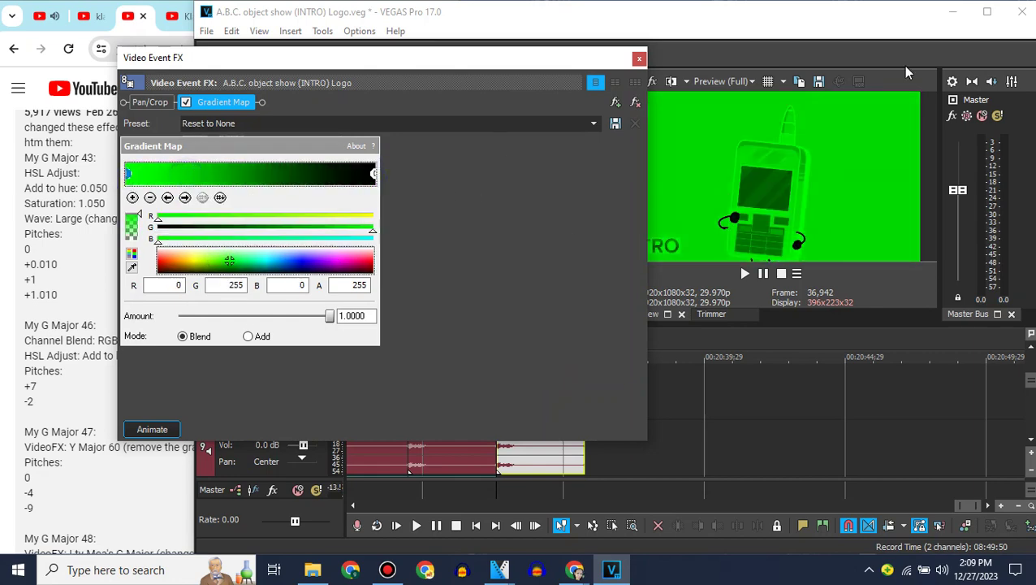
pyautogui.click(639, 58)
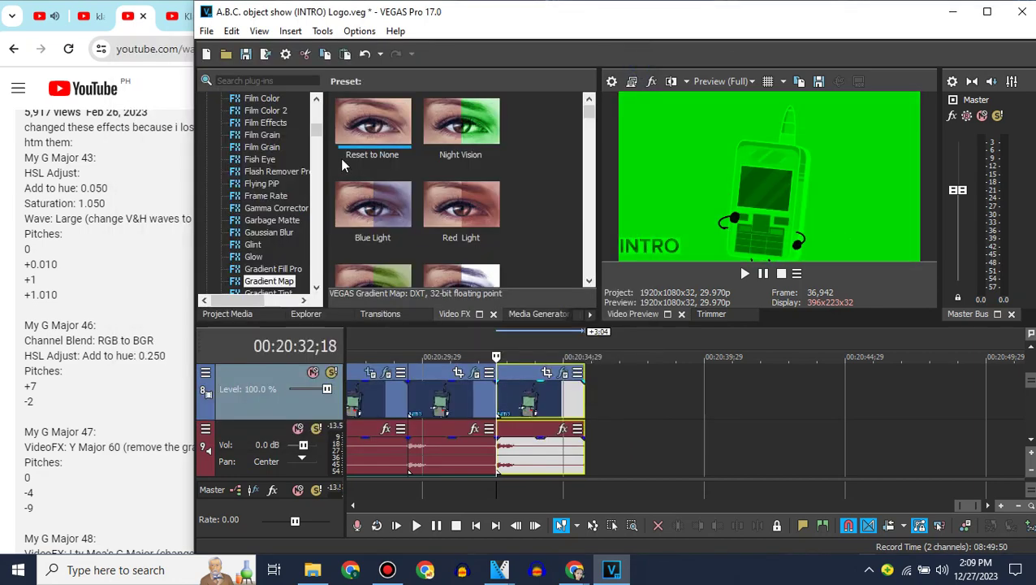
# Preview the gradient-mapped event from 00:20:32;18 and look further through the available video effects.
pyautogui.moveTo(316, 133); pyautogui.dragTo(323, 258)
pyautogui.press('space')
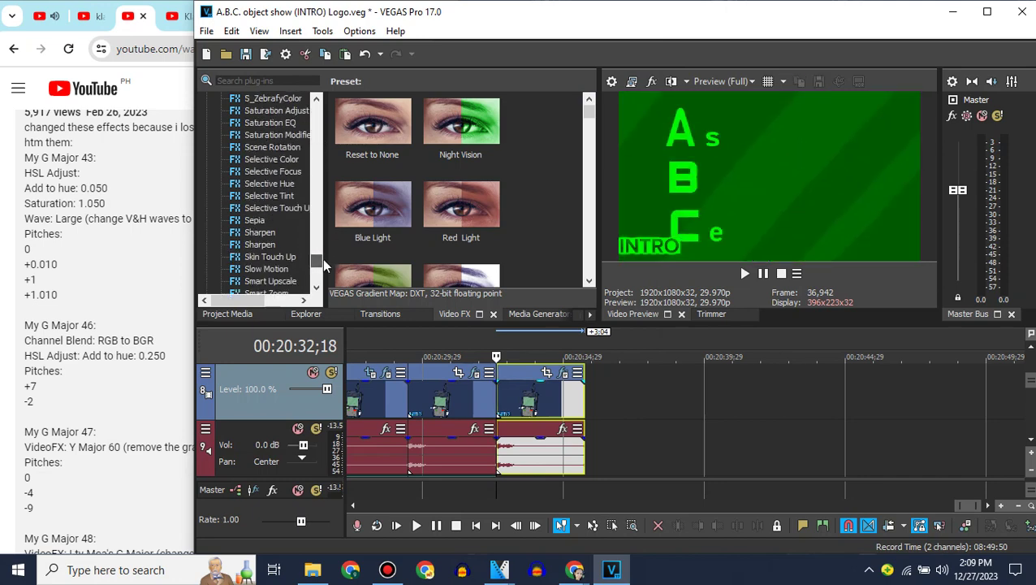
pyautogui.press('space')
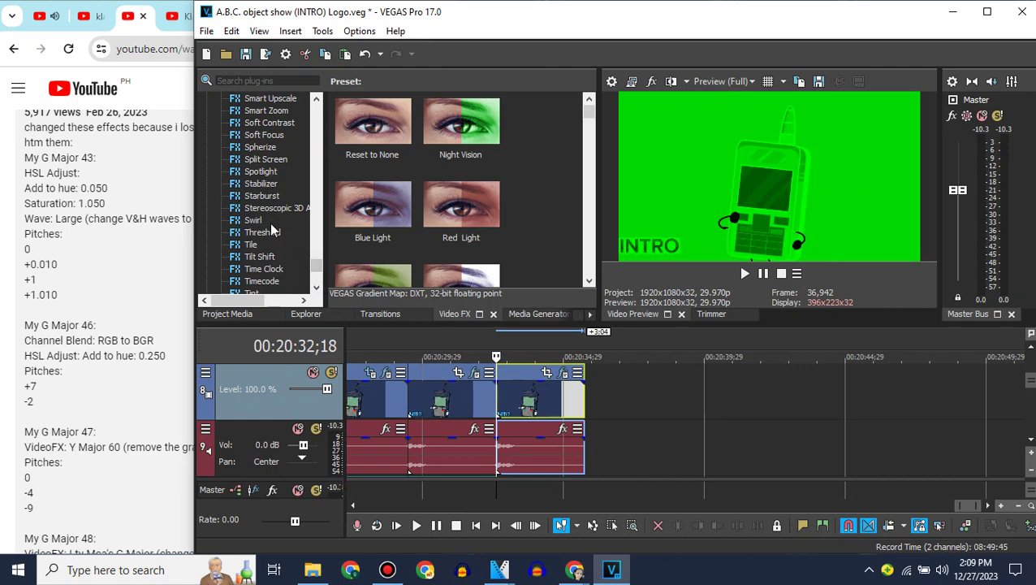
# Apply the Swirl effect's Maximum Swirl, Clockwise preset to the last video clip and set its amount to 0.087.
pyautogui.click(256, 221)
pyautogui.scroll(2, 589, 111)
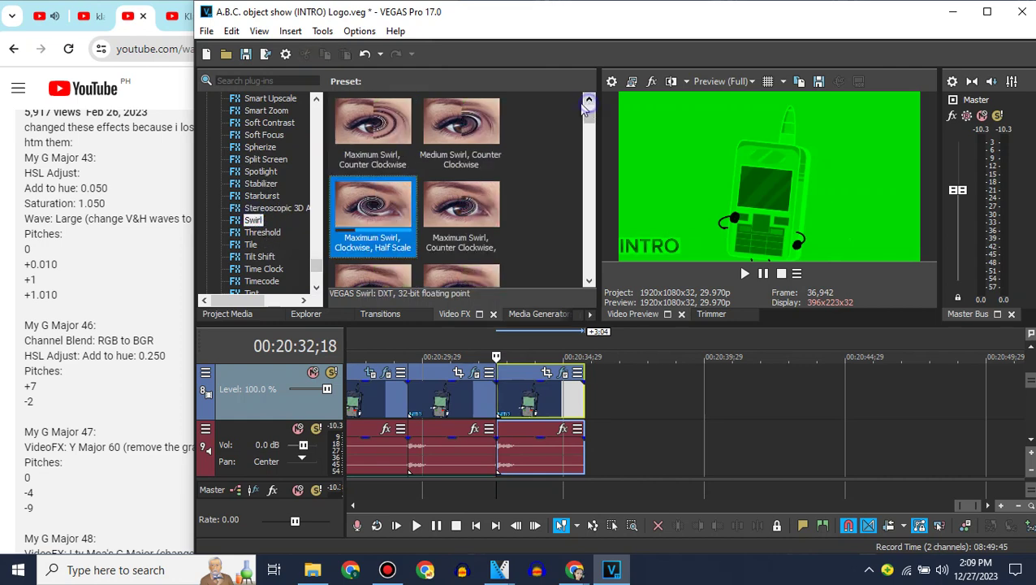
pyautogui.scroll(1, 589, 111)
pyautogui.moveTo(373, 130); pyautogui.dragTo(547, 404)
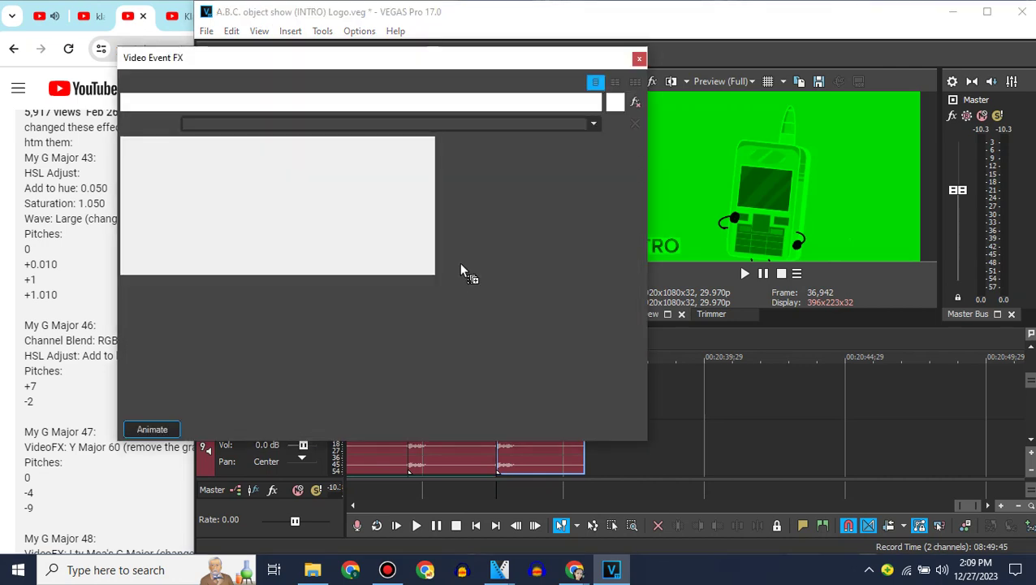
pyautogui.moveTo(358, 183); pyautogui.dragTo(346, 184)
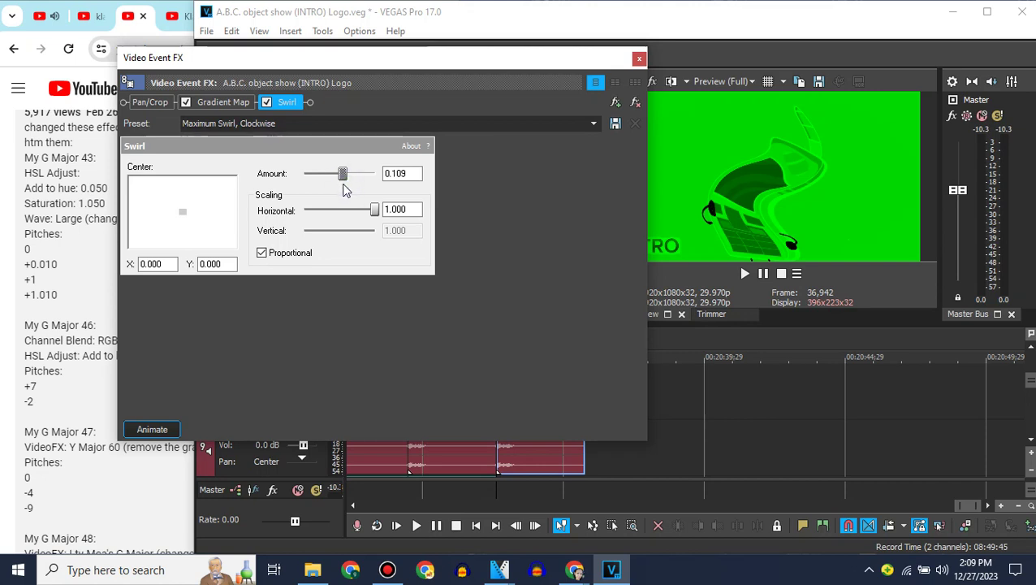
pyautogui.moveTo(345, 177); pyautogui.dragTo(346, 182)
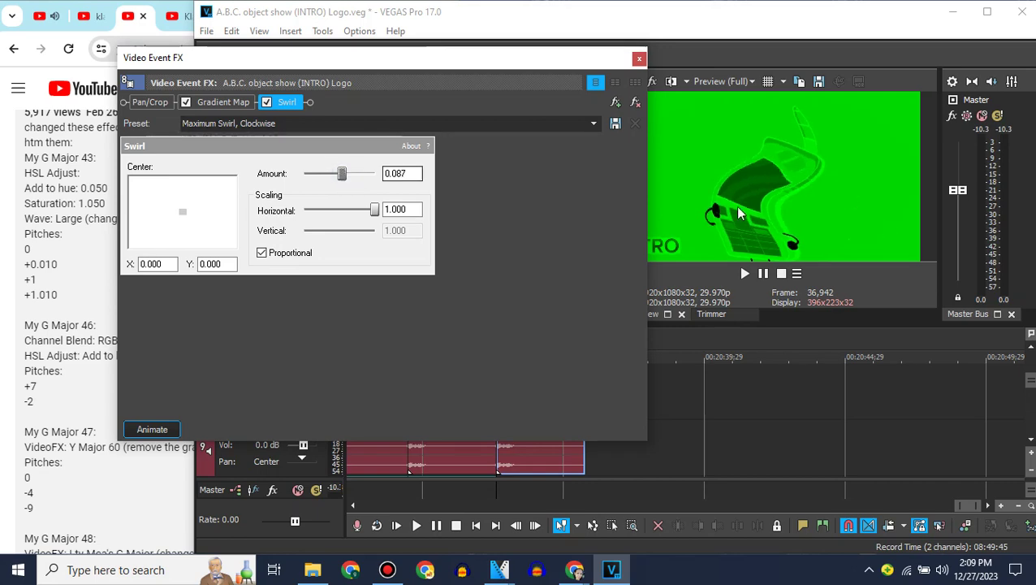
pyautogui.click(639, 58)
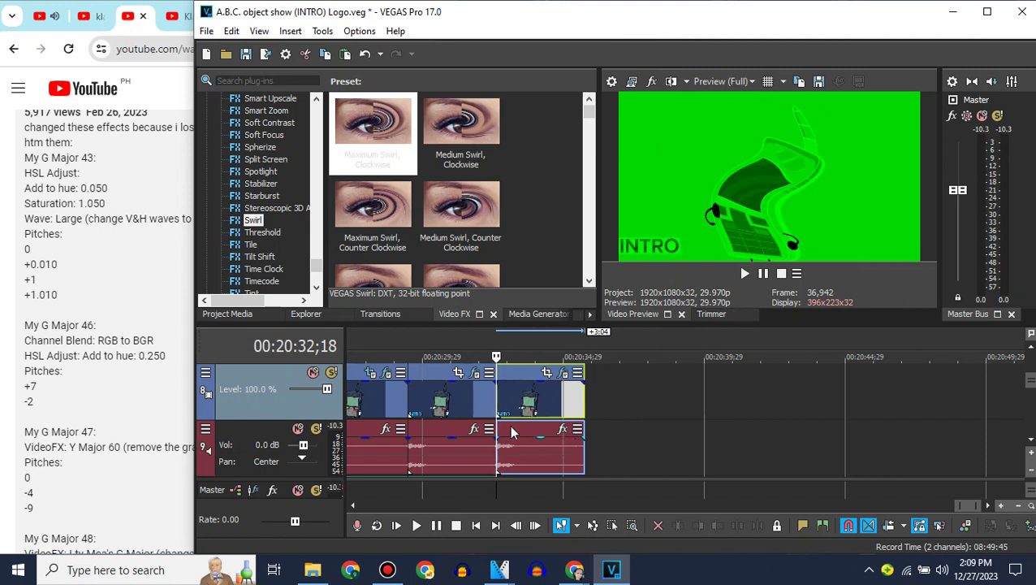
# Duplicate the last clip's audio event onto audio track 10 and remove the video track pasted along with it.
pyautogui.scroll(-3, 103, 439)
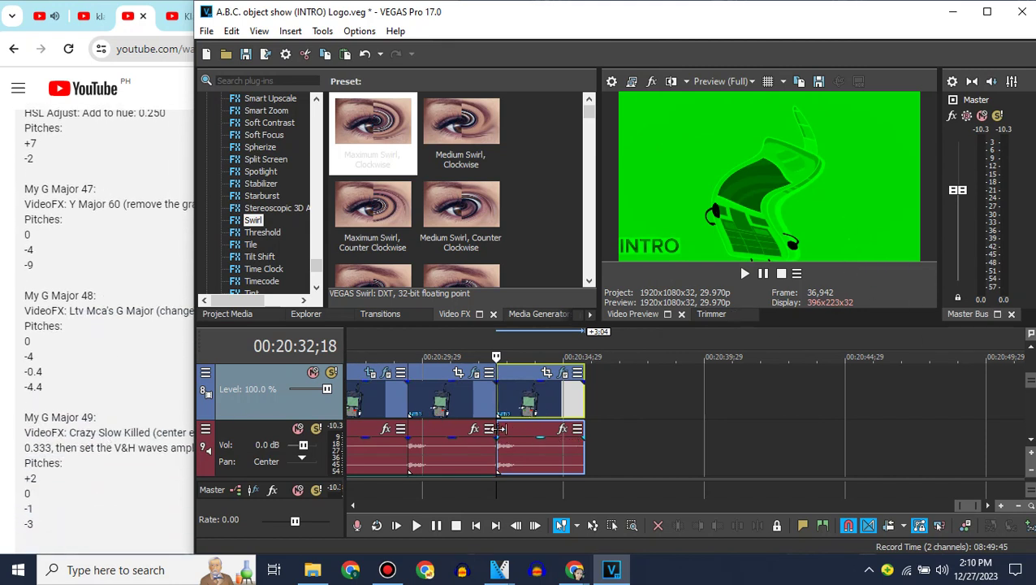
pyautogui.click(1032, 449)
pyautogui.rightClick(542, 410)
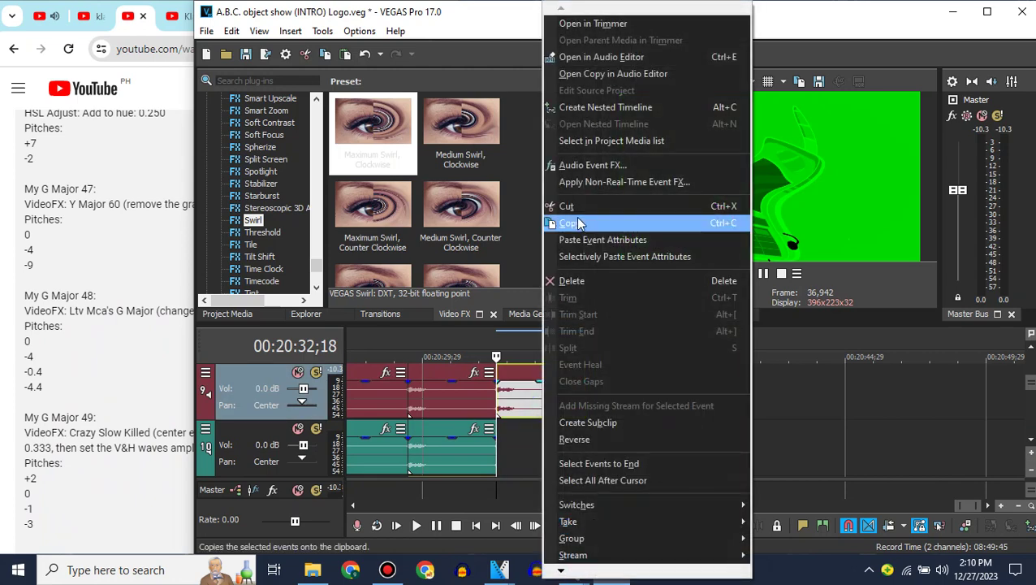
pyautogui.click(569, 221)
pyautogui.click(499, 433)
pyautogui.hotkey('ctrl', 'v')
pyautogui.rightClick(486, 435)
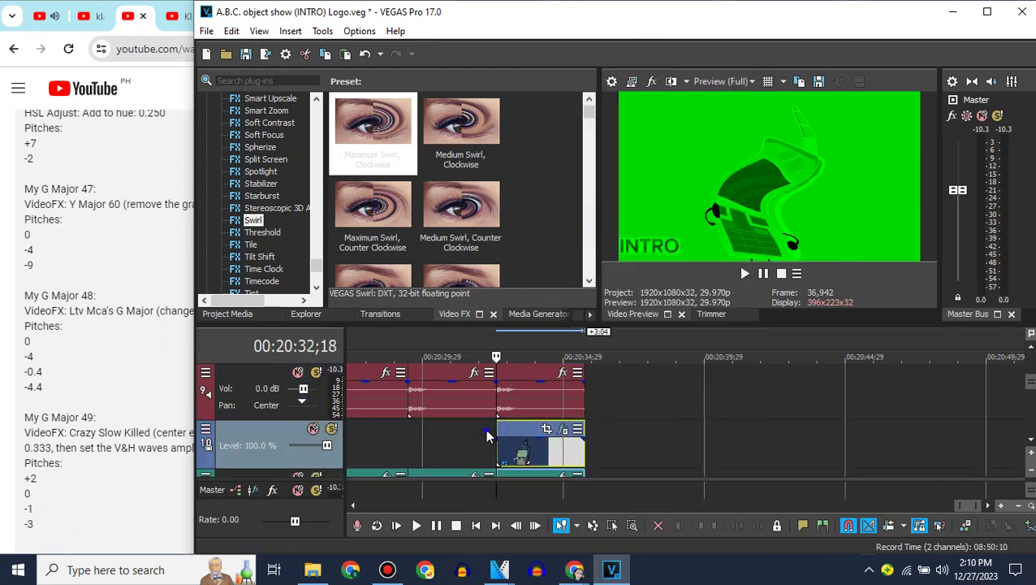
pyautogui.click(528, 295)
# Set the duplicated audio event on track 10 to the élastique stretch method with a pitch change of -4.
pyautogui.rightClick(524, 440)
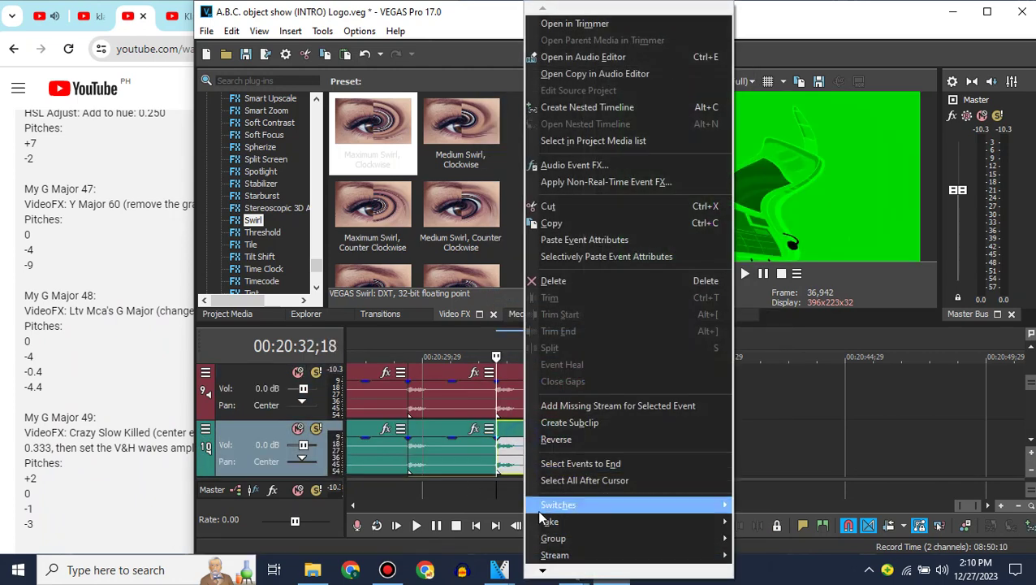
pyautogui.moveTo(545, 573)
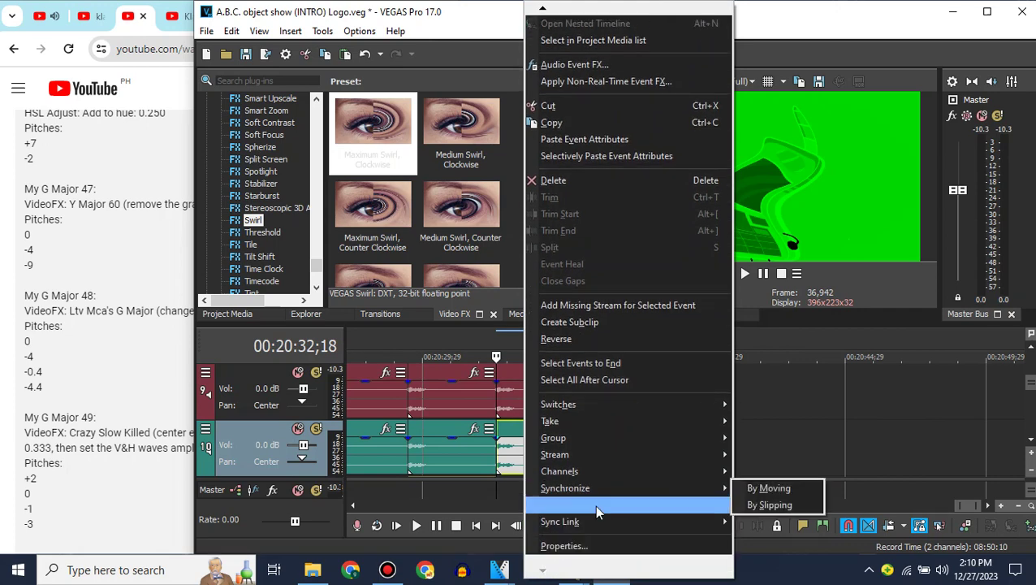
pyautogui.click(564, 546)
pyautogui.click(637, 244)
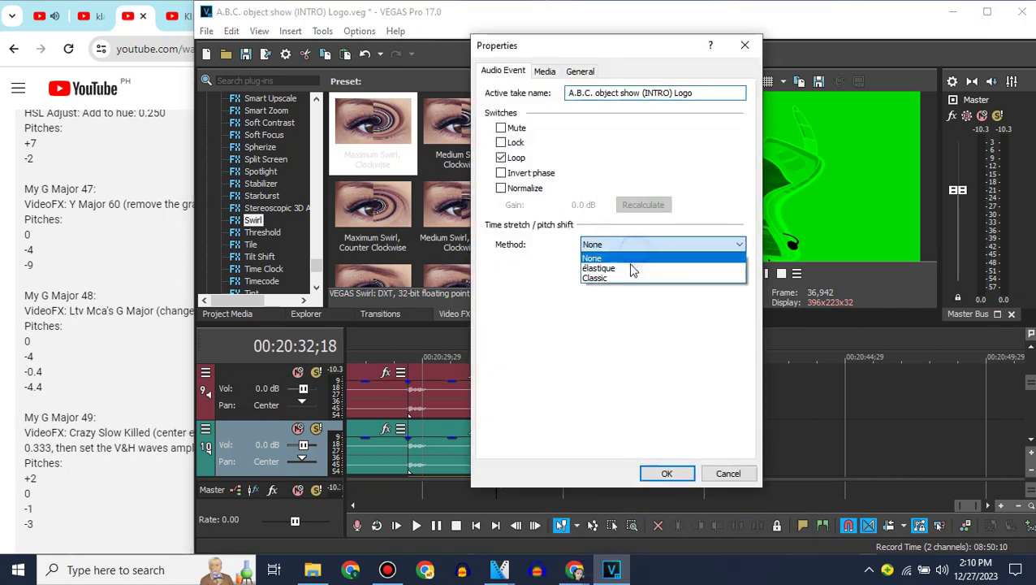
pyautogui.click(631, 268)
pyautogui.moveTo(719, 324); pyautogui.dragTo(650, 328)
pyautogui.write('-3')
pyautogui.press('Return')
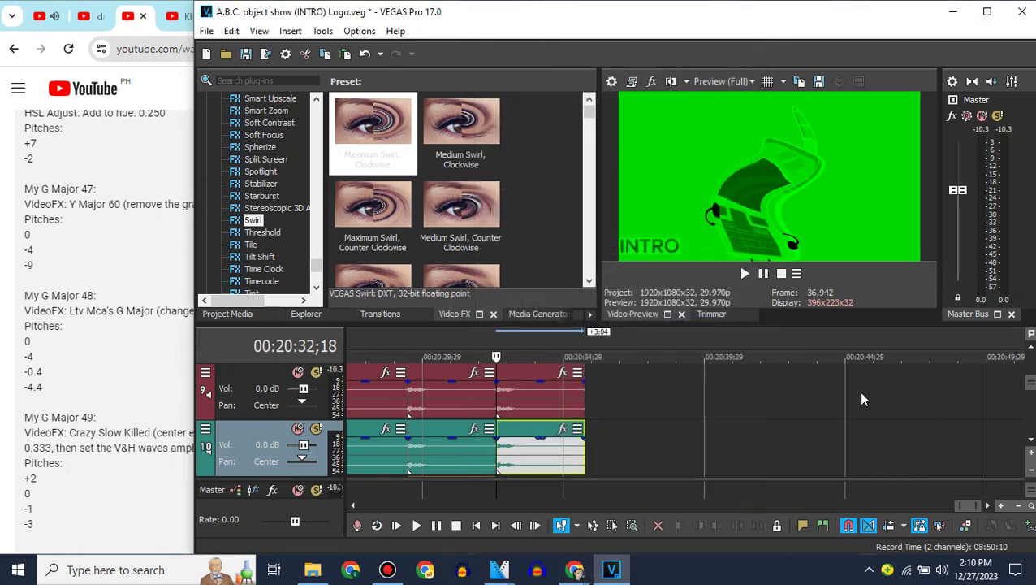
# Paste another copy of the audio event onto track 11 at 00:20:32;18 and set its pitch change to -0.4.
pyautogui.click(1030, 440)
pyautogui.click(270, 435)
pyautogui.hotkey('ctrl', 'v')
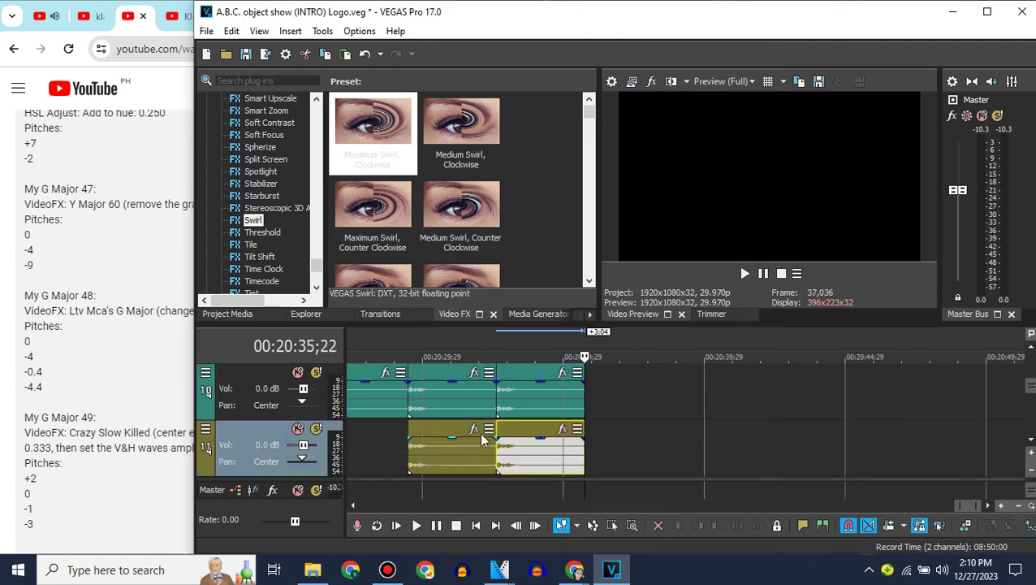
pyautogui.rightClick(502, 435)
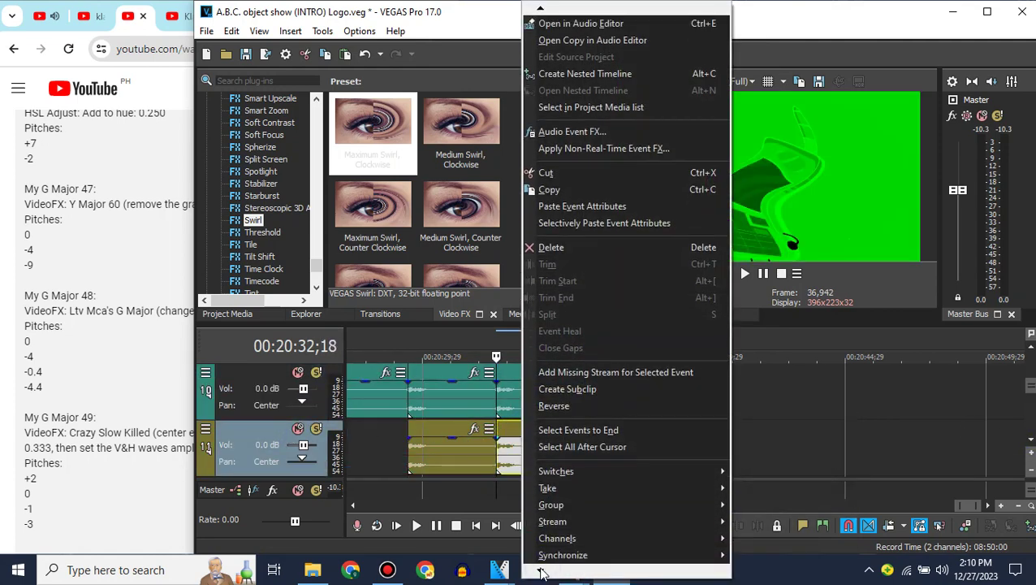
pyautogui.click(571, 546)
pyautogui.click(687, 325)
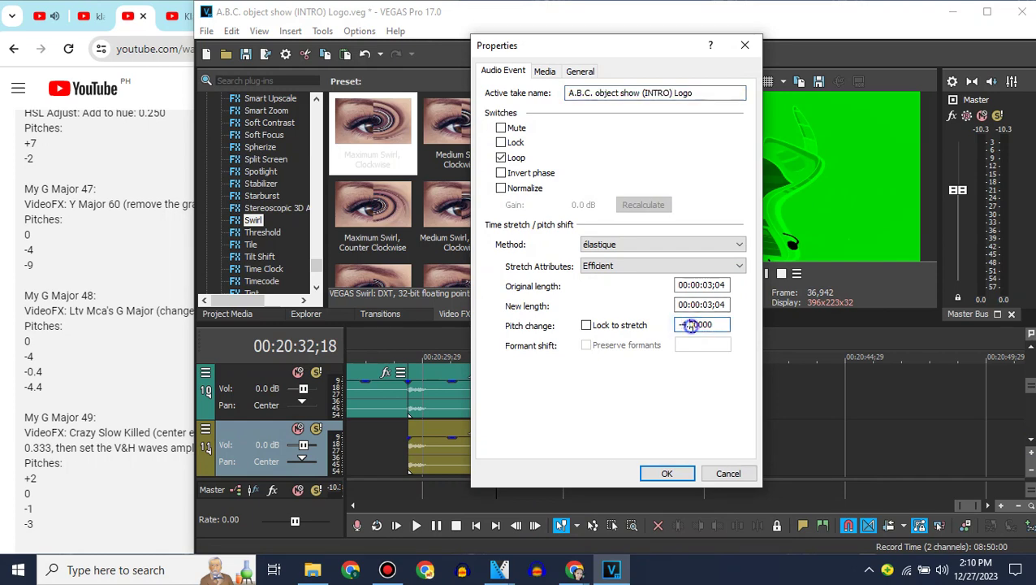
pyautogui.click(683, 478)
# Place a further copy of the audio event on track 12 and set its pitch change to -4.4.
pyautogui.scroll(-1, 455, 422)
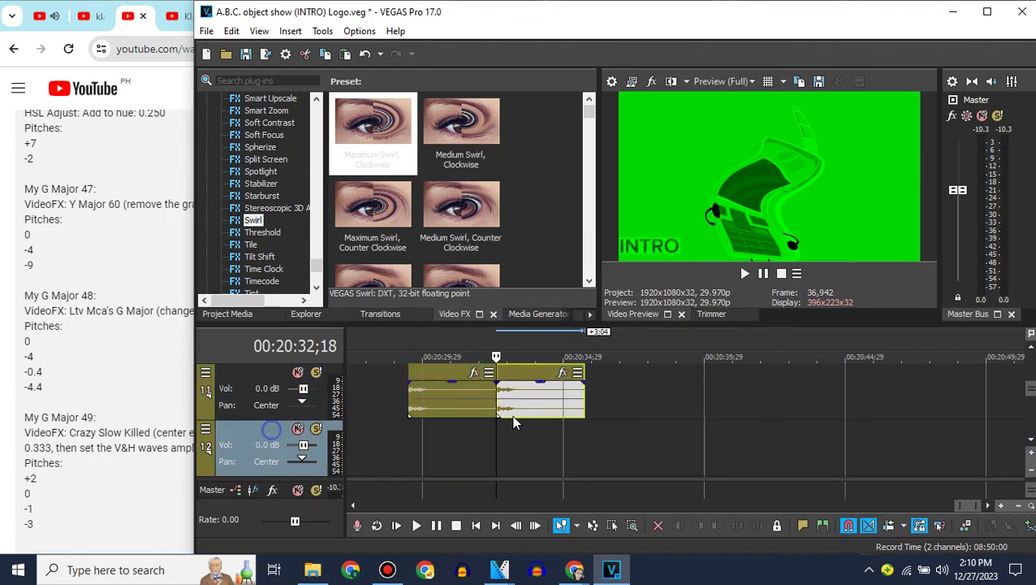
pyautogui.rightClick(519, 431)
pyautogui.moveTo(543, 570)
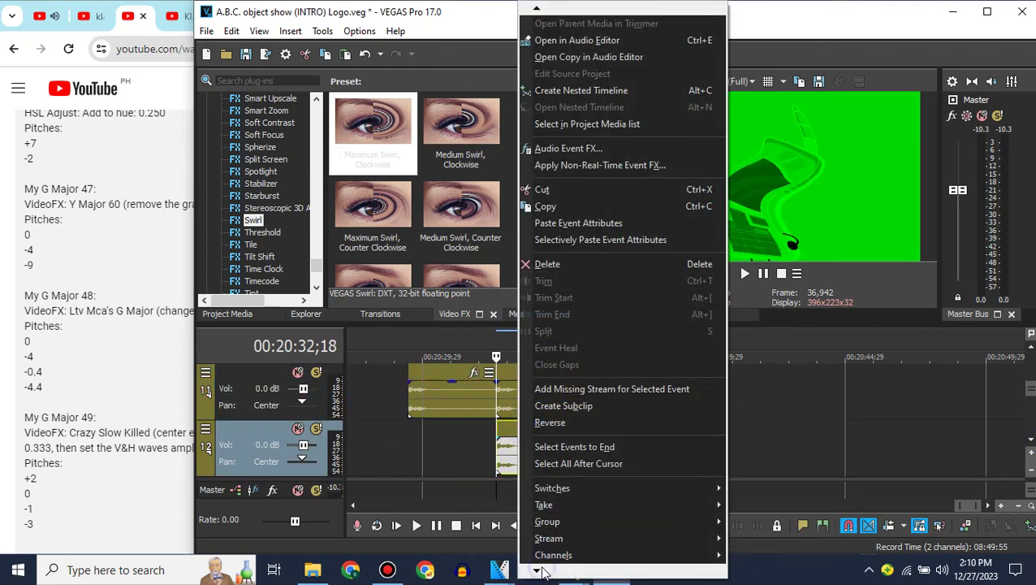
pyautogui.click(559, 548)
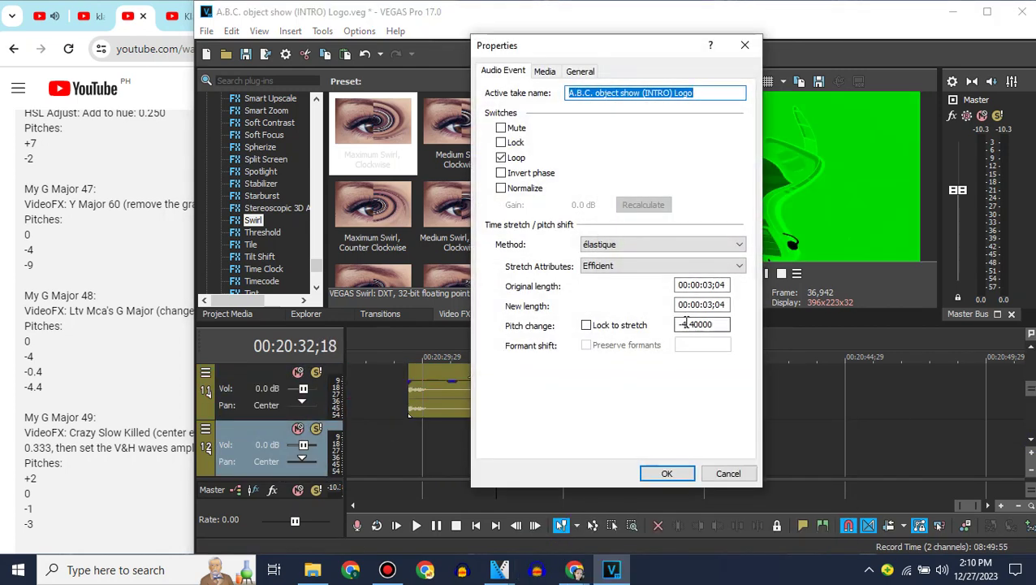
pyautogui.click(685, 324)
pyautogui.click(668, 473)
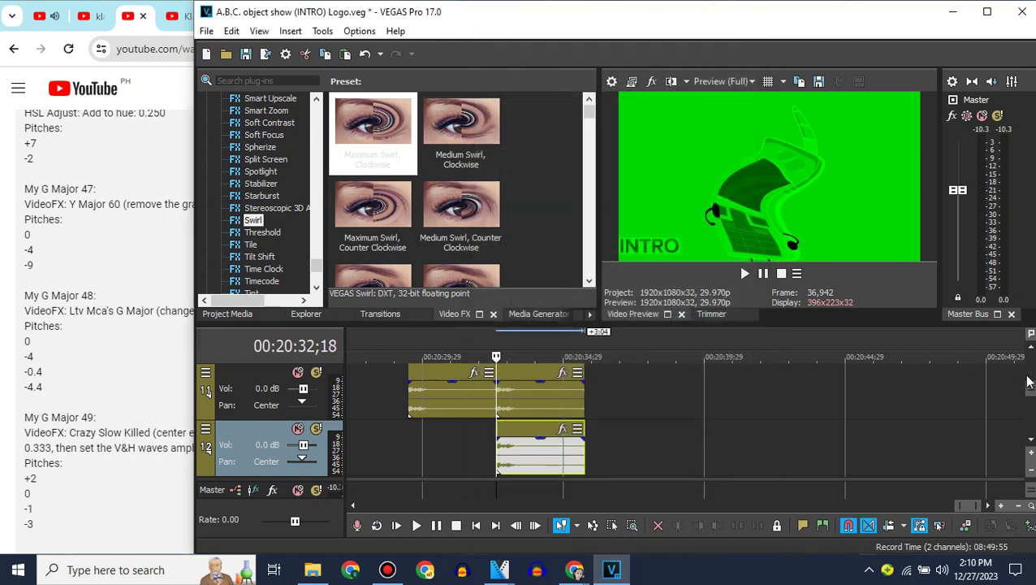
# Switch to the browser and examine the My G Major effect recipes in the open YouTube video descriptions.
pyautogui.scroll(4, 1032, 382)
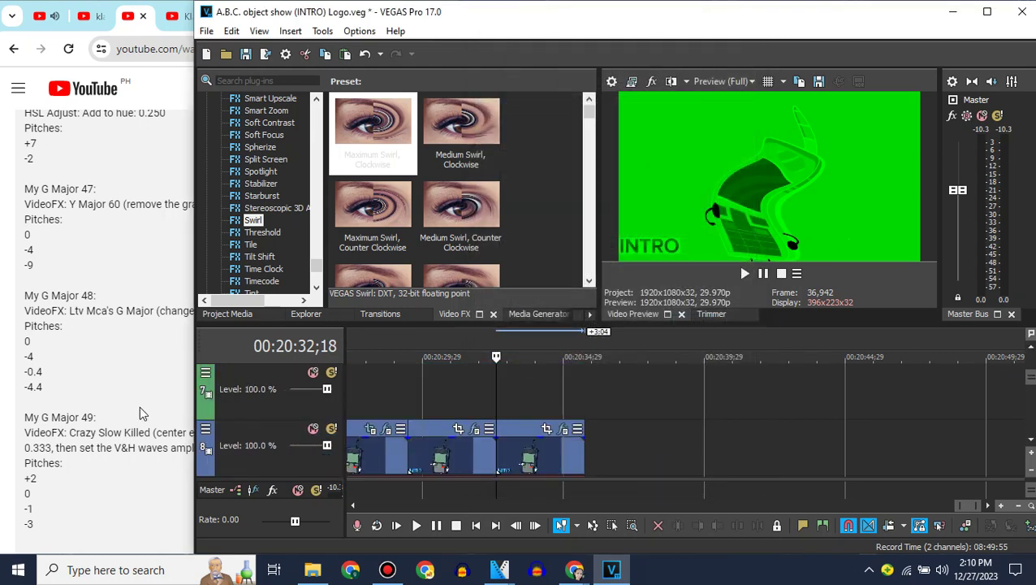
pyautogui.scroll(-1, 141, 413)
pyautogui.scroll(-1, 1032, 441)
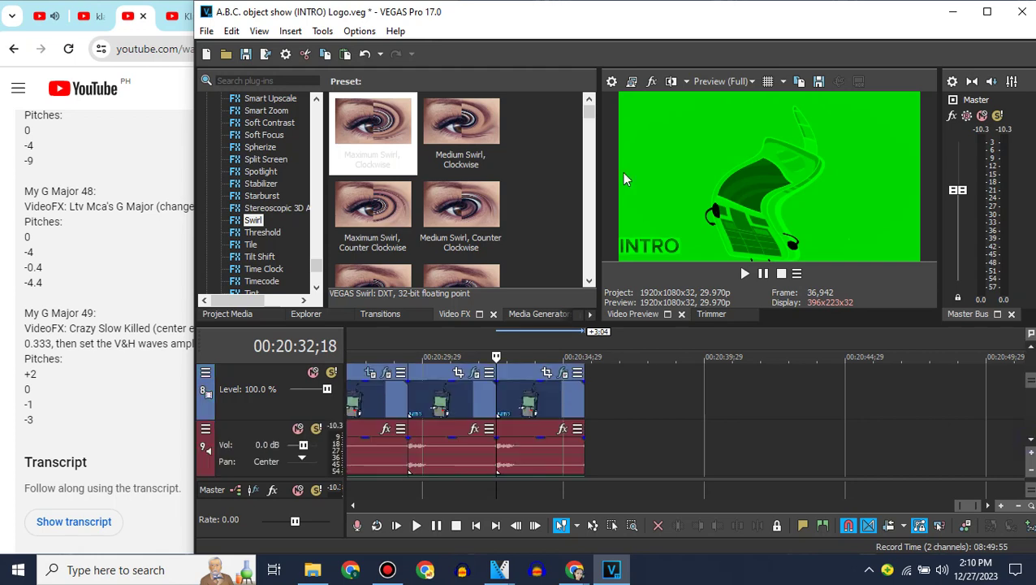
pyautogui.click(120, 271)
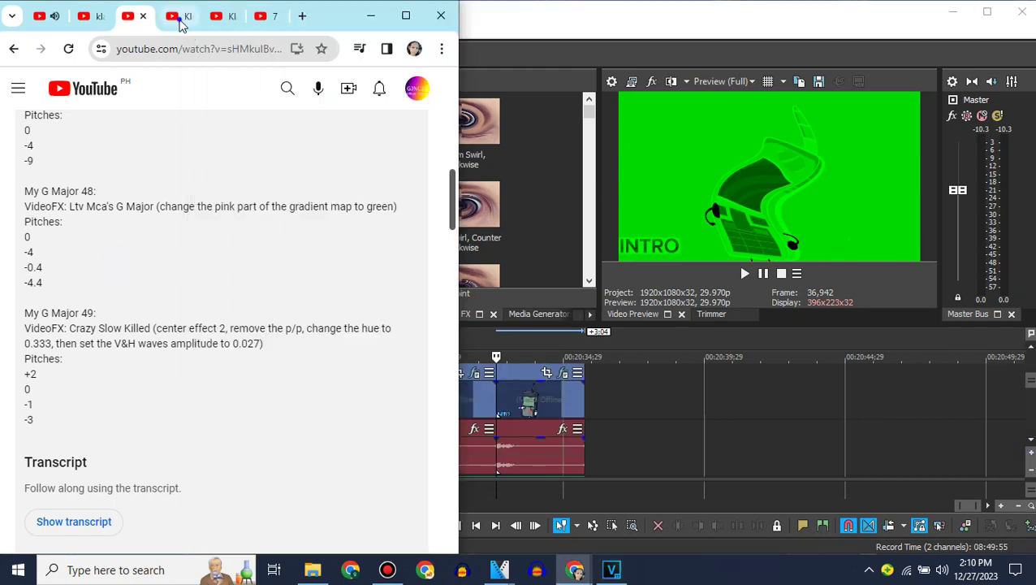
pyautogui.click(180, 21)
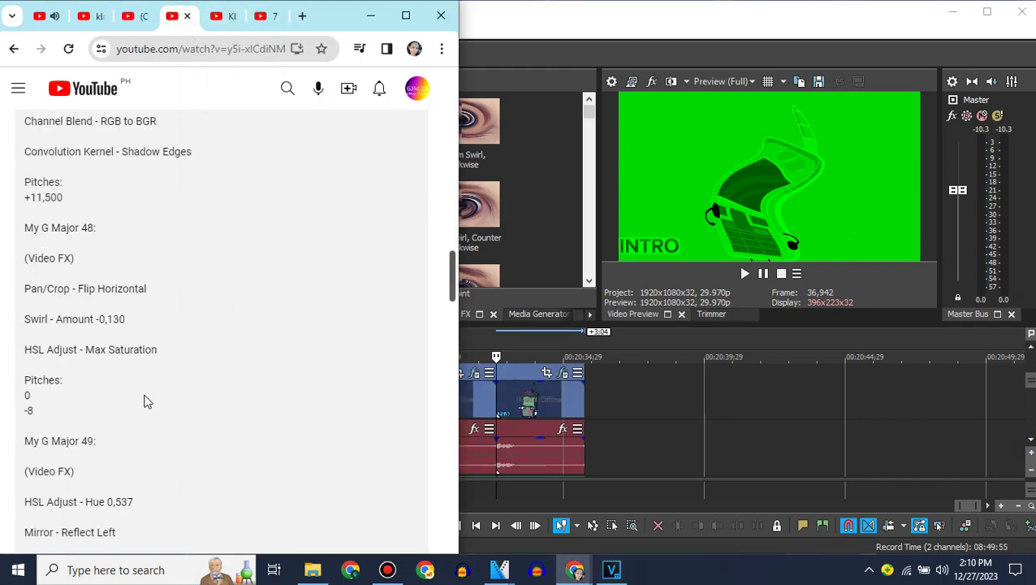
pyautogui.click(220, 25)
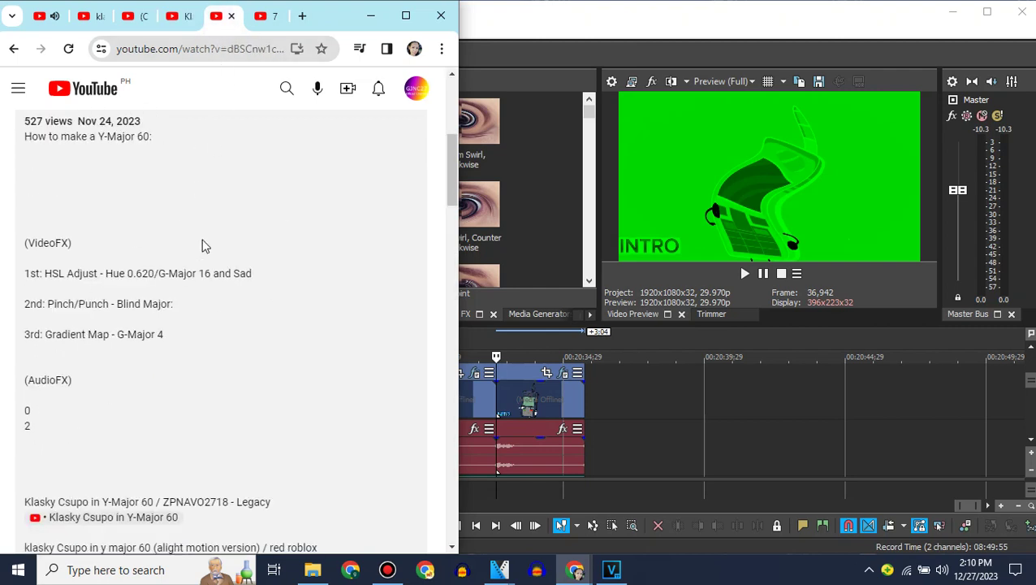
pyautogui.click(136, 25)
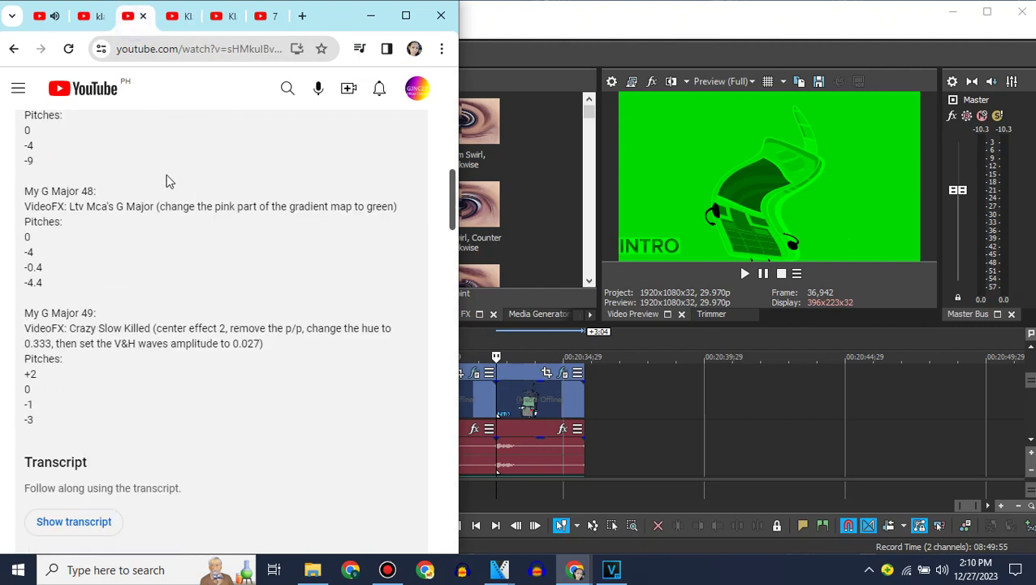
# Search YouTube for "my g-major 49" and open the Effectshub video "klasky csupo in my g major 49".
pyautogui.click(92, 21)
pyautogui.click(286, 90)
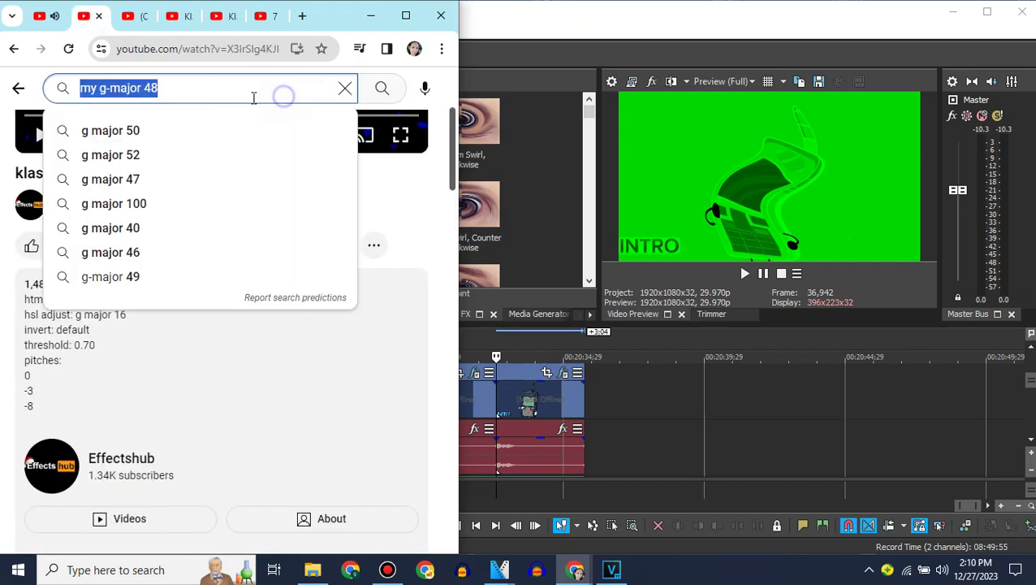
pyautogui.click(152, 90)
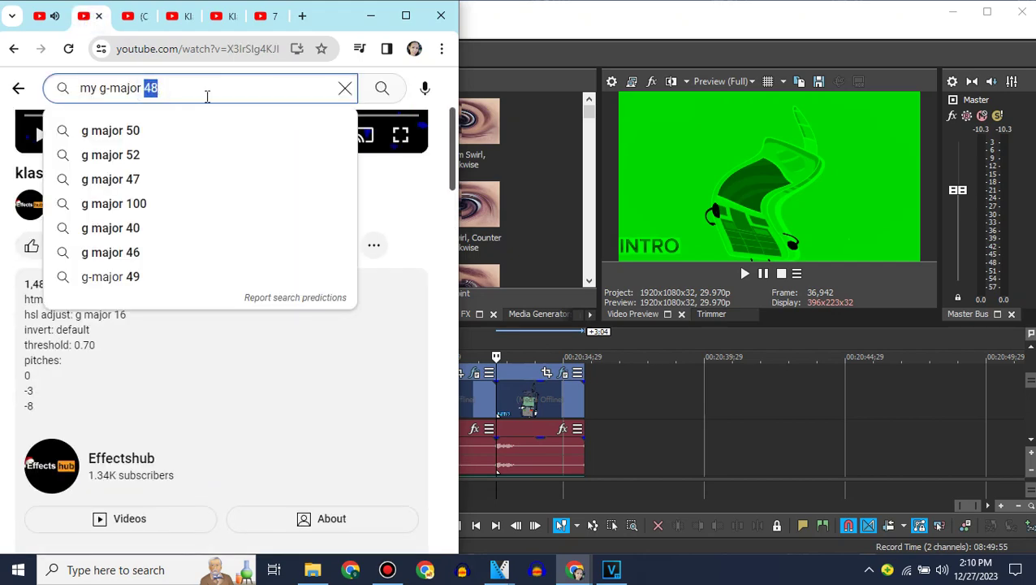
pyautogui.write('9')
pyautogui.press('Return')
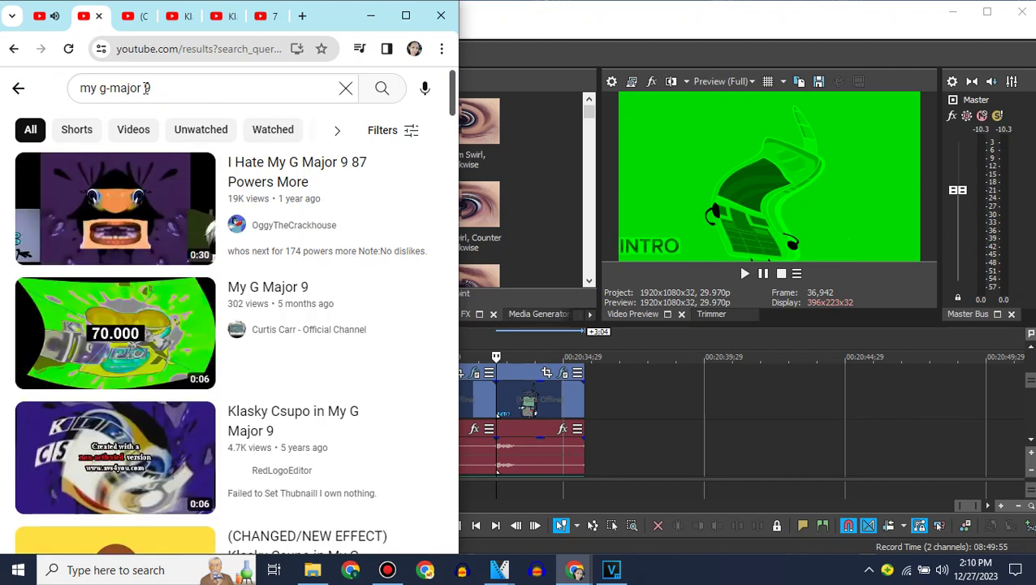
pyautogui.click(153, 88)
pyautogui.write('4')
pyautogui.press('Return')
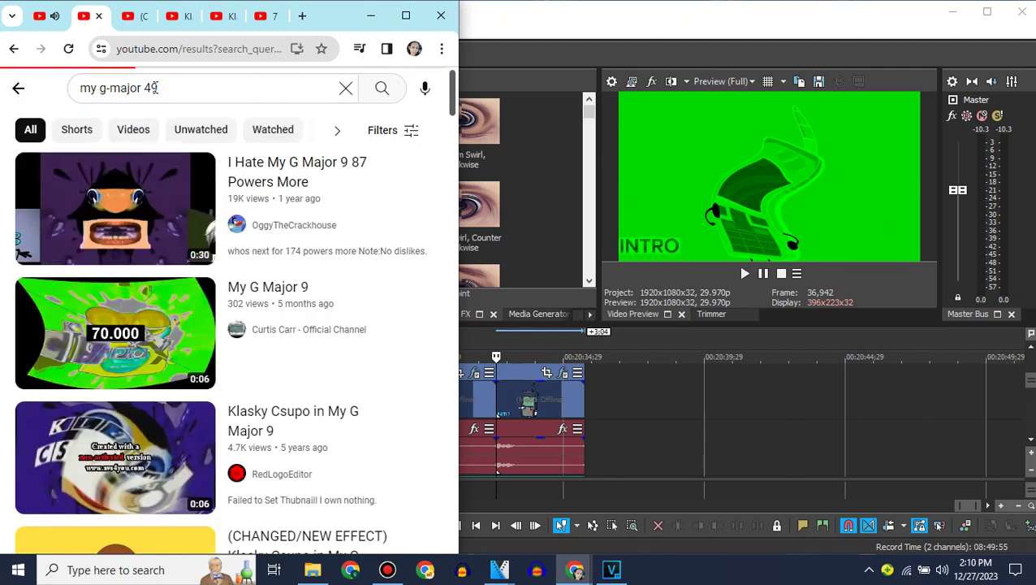
pyautogui.click(132, 199)
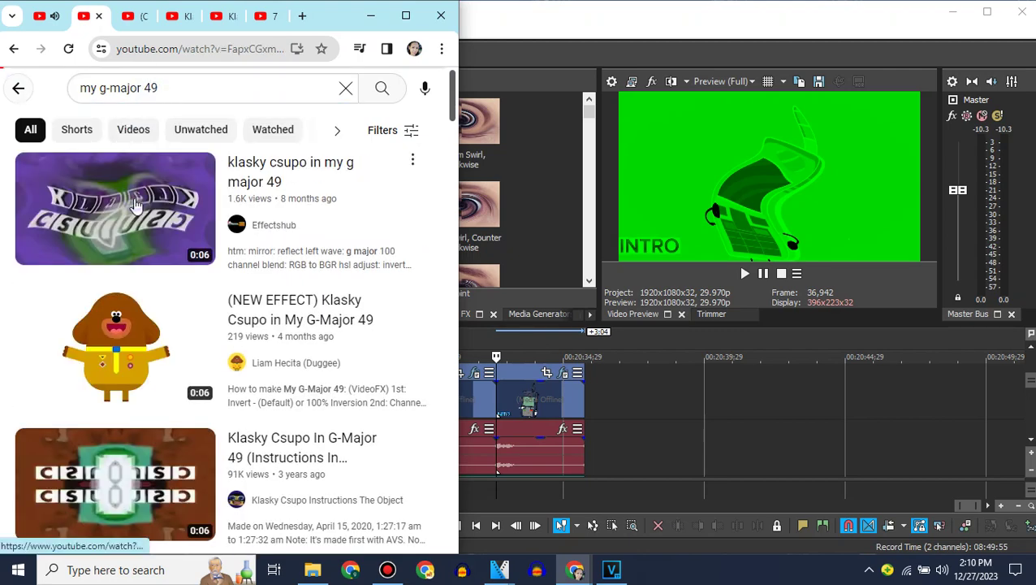
# Switch back to VEGAS Pro, add another logo clip at 00:20:35;22 and apply the Mirror effect's Reflect Left preset to it.
pyautogui.click(582, 30)
pyautogui.moveTo(471, 166); pyautogui.dragTo(597, 398)
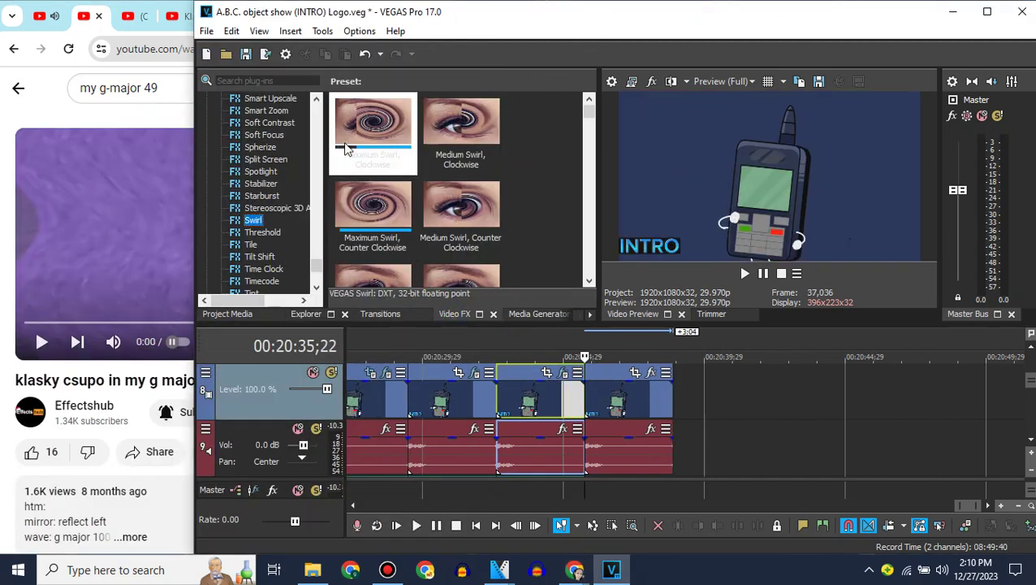
pyautogui.click(317, 278)
pyautogui.scroll(15, 300, 230)
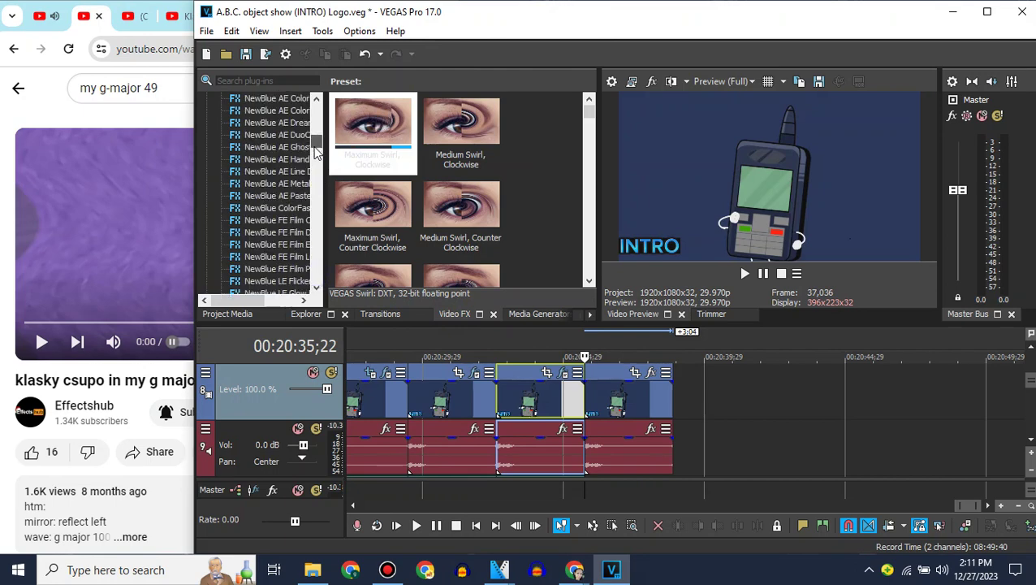
pyautogui.click(259, 292)
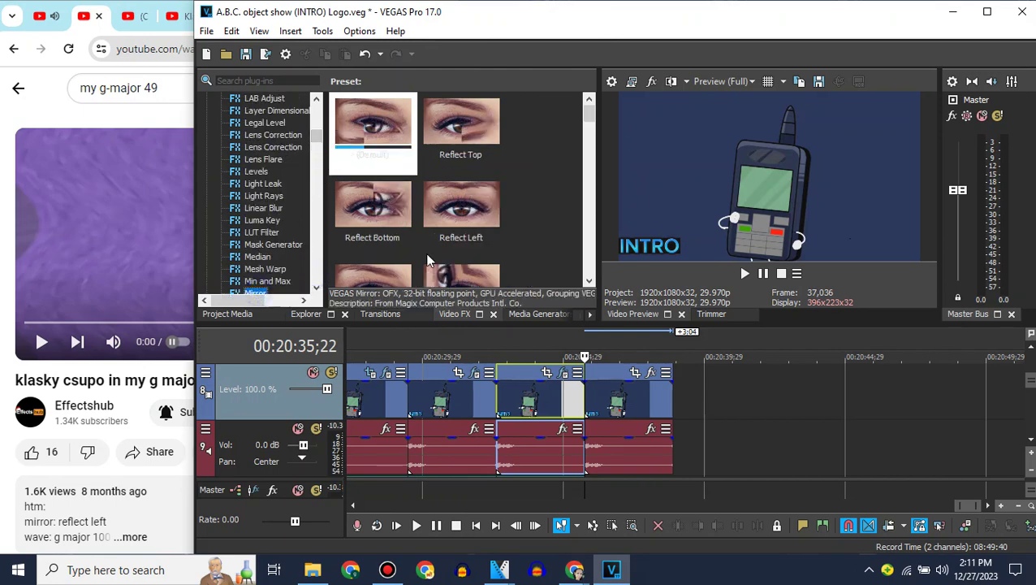
pyautogui.moveTo(460, 213); pyautogui.dragTo(615, 404)
pyautogui.click(639, 59)
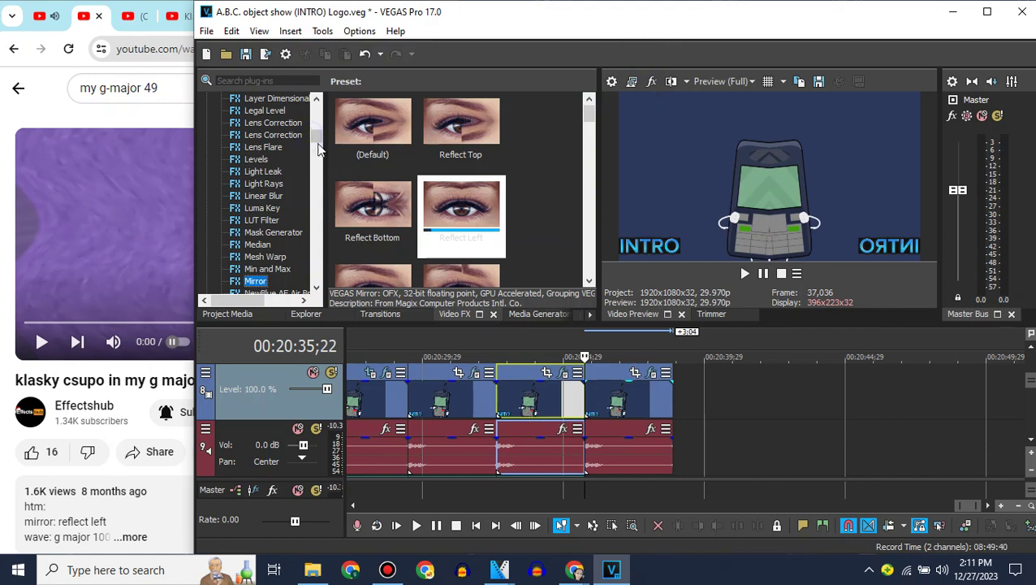
# Add the Wave effect to the logo clip at 00:20:35;22 and set its preset to G-Major 100.
pyautogui.moveTo(315, 138); pyautogui.dragTo(323, 273)
pyautogui.click(256, 269)
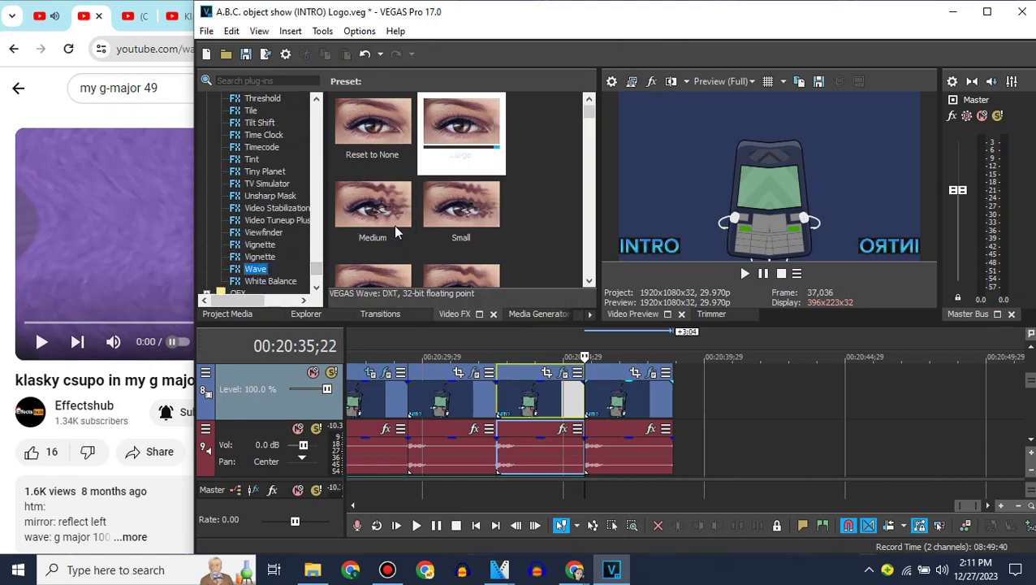
pyautogui.scroll(-5, 581, 208)
pyautogui.scroll(-3, 590, 214)
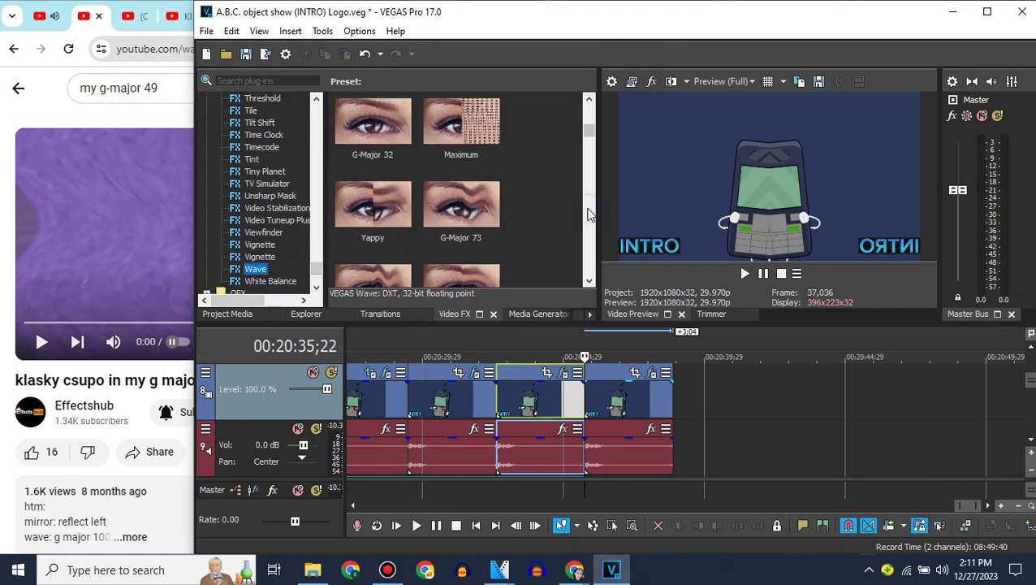
pyautogui.scroll(-2, 590, 216)
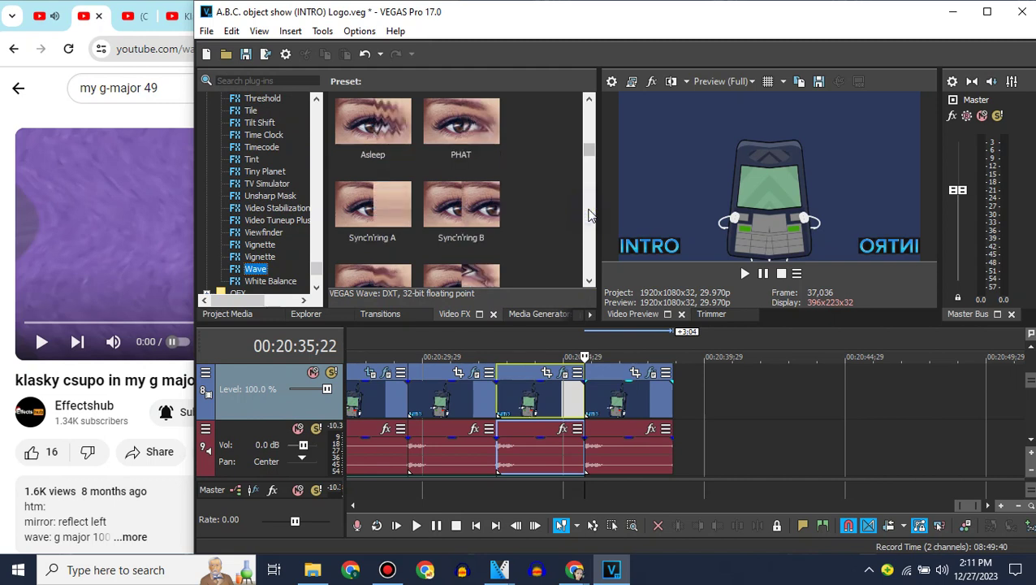
pyautogui.scroll(5, 590, 121)
pyautogui.moveTo(373, 126); pyautogui.dragTo(613, 379)
pyautogui.click(592, 124)
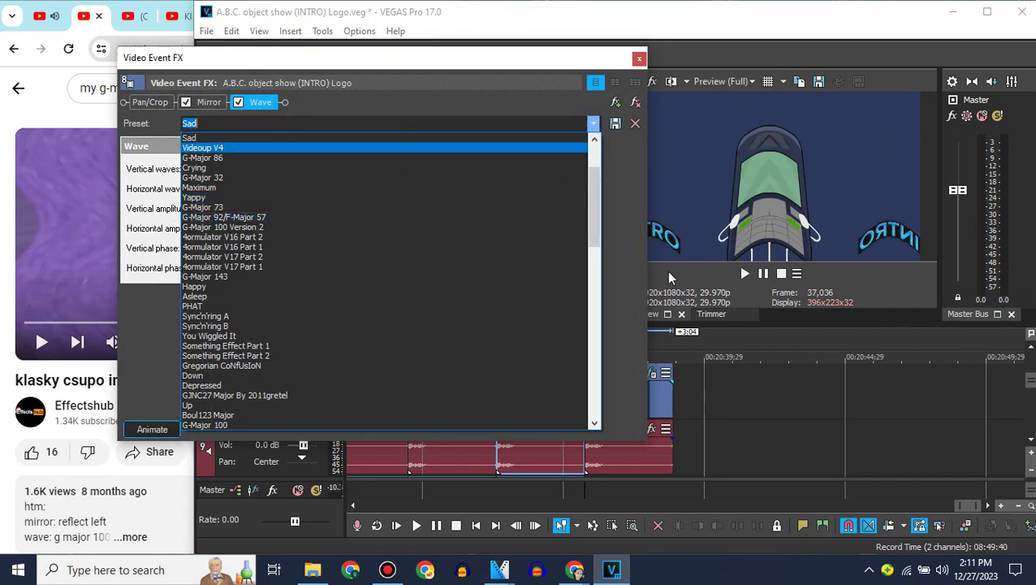
pyautogui.click(213, 415)
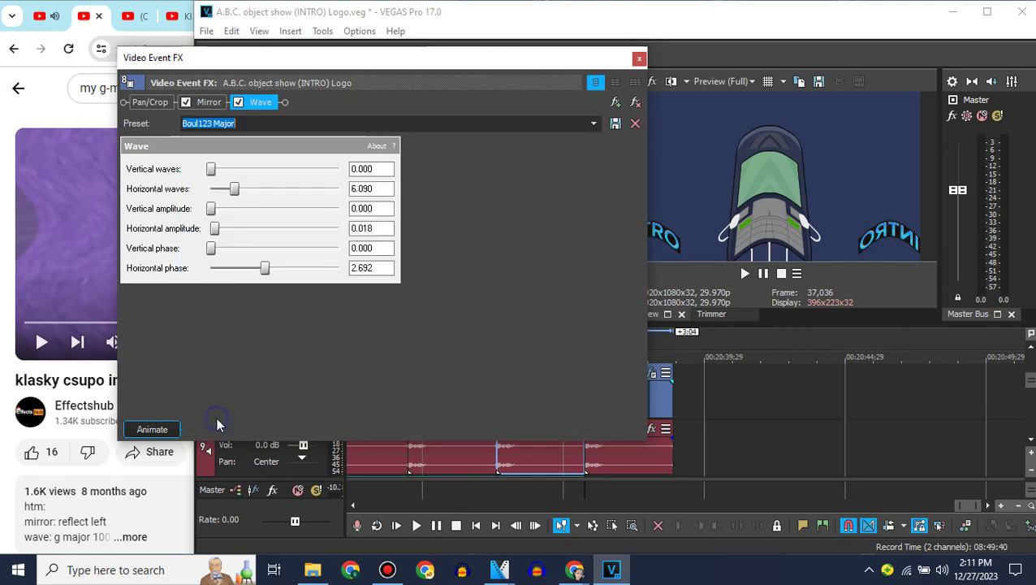
pyautogui.click(594, 124)
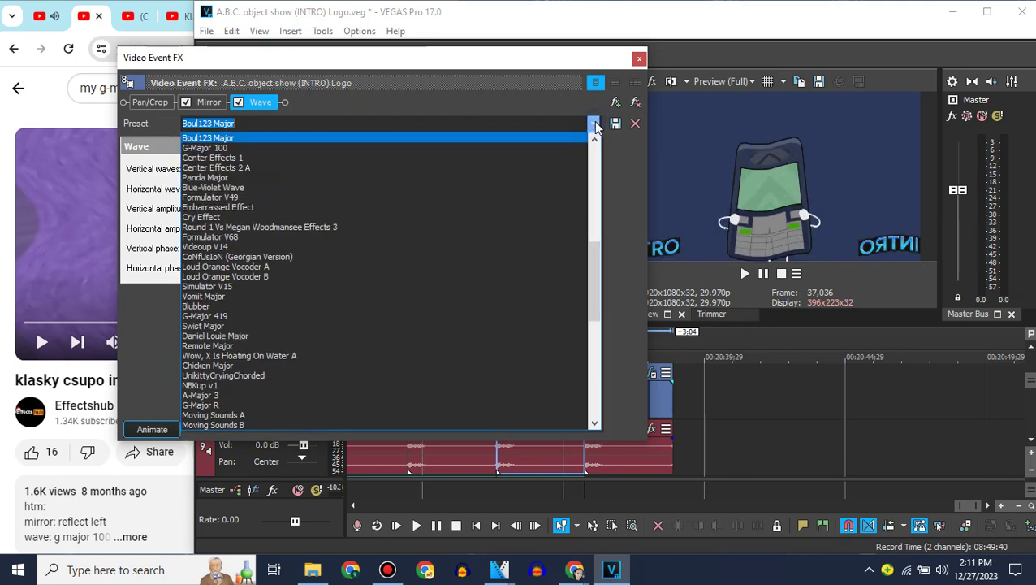
pyautogui.click(341, 148)
pyautogui.click(639, 57)
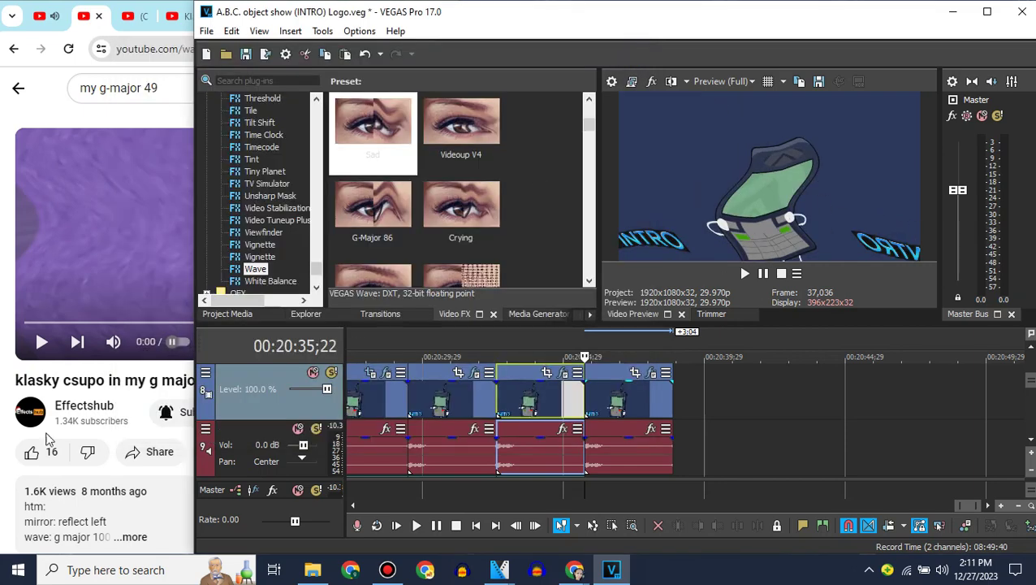
# Expand the recipe description of the My G Major 49 video and apply Channel Blend's RGB to BGR preset to the last logo clip.
pyautogui.click(108, 538)
pyautogui.scroll(-2, 106, 533)
pyautogui.click(547, 8)
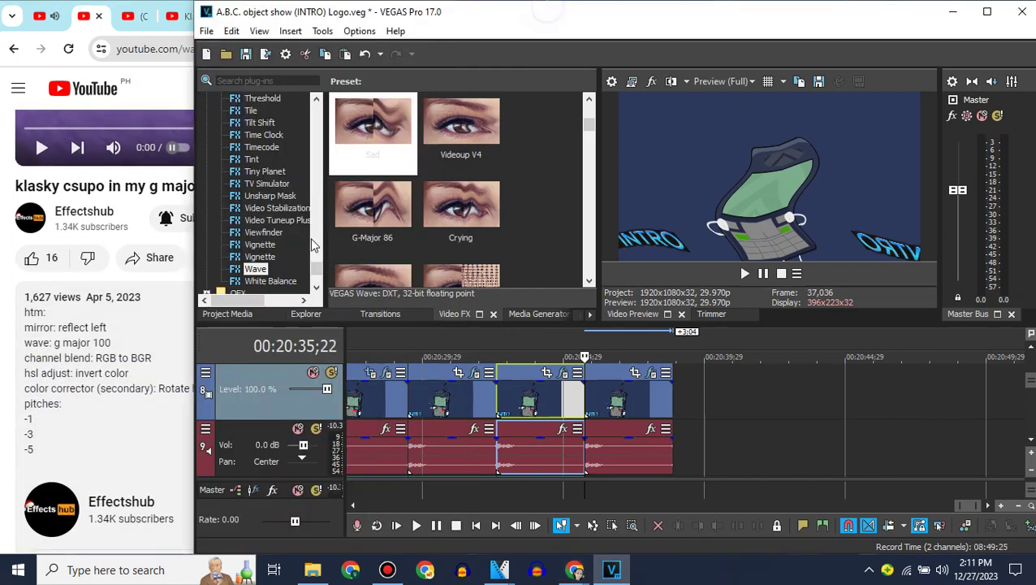
pyautogui.moveTo(316, 268); pyautogui.dragTo(316, 128)
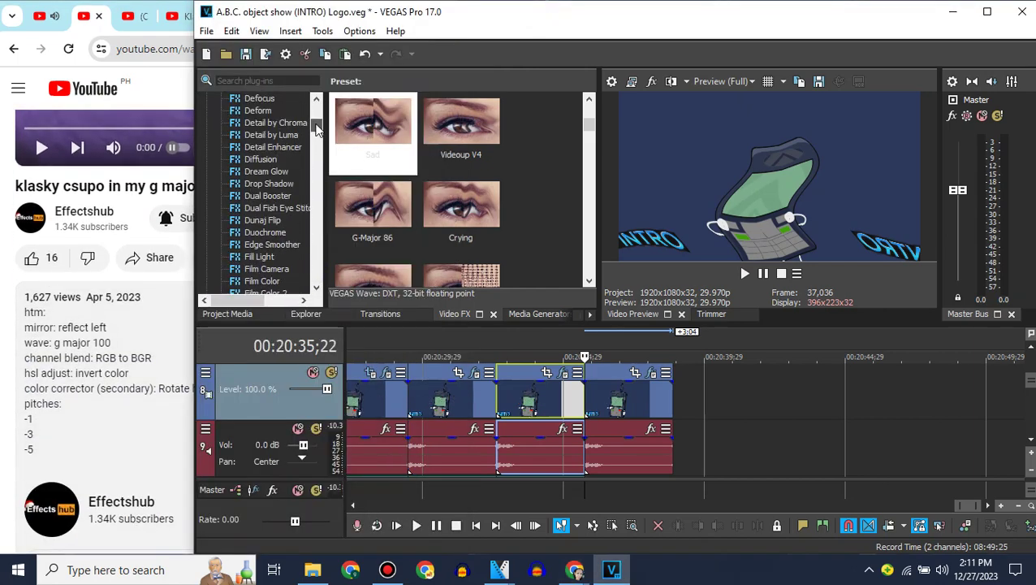
pyautogui.scroll(4, 289, 144)
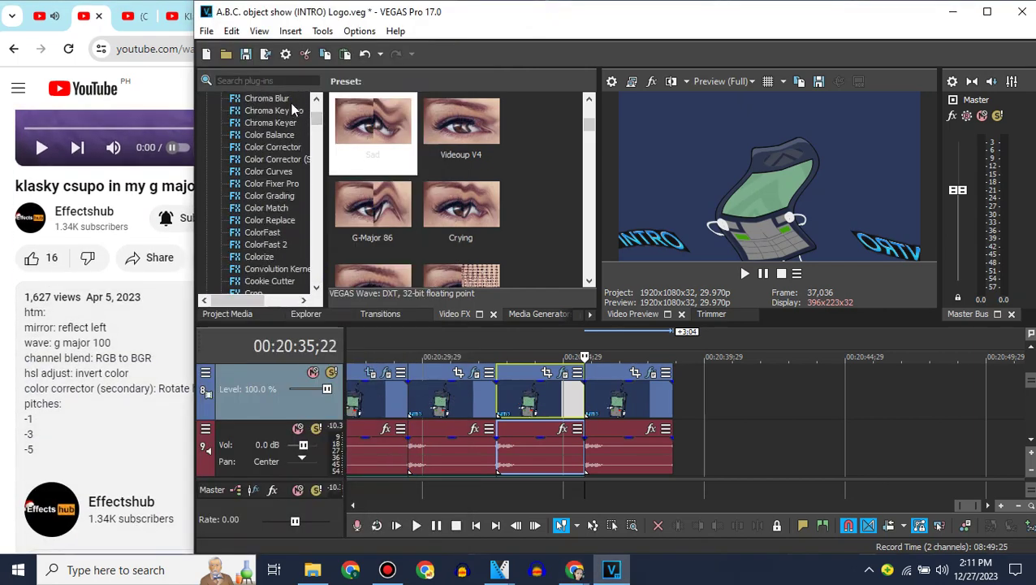
pyautogui.scroll(1, 288, 113)
pyautogui.click(271, 111)
pyautogui.moveTo(378, 138); pyautogui.dragTo(597, 388)
pyautogui.click(639, 56)
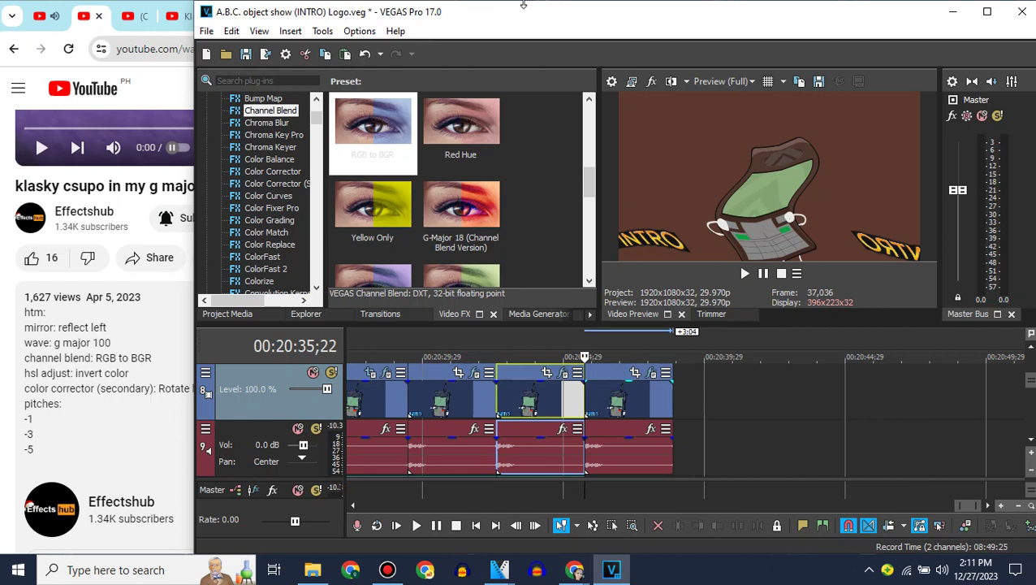
pyautogui.moveTo(528, 6)
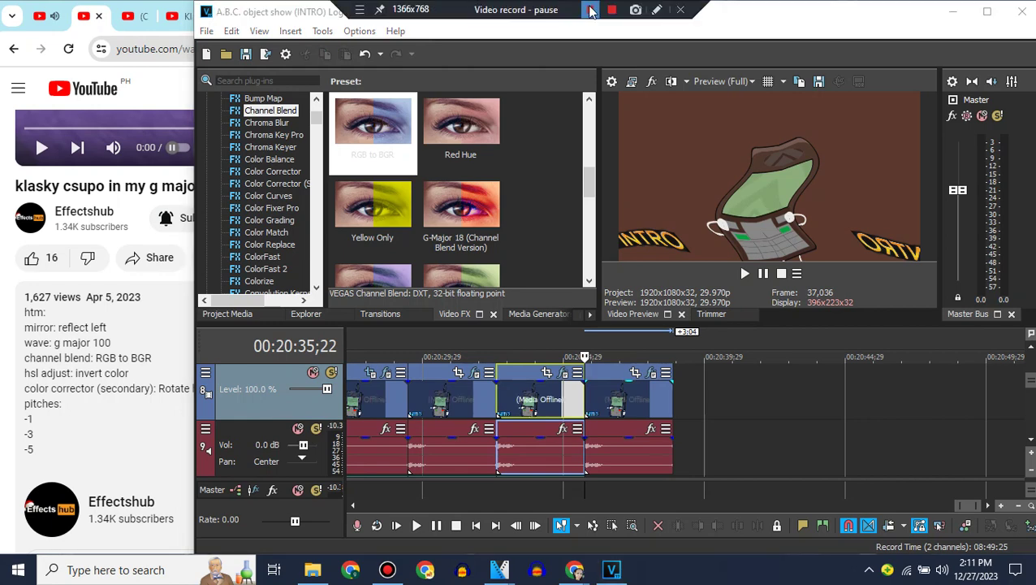
pyautogui.click(591, 10)
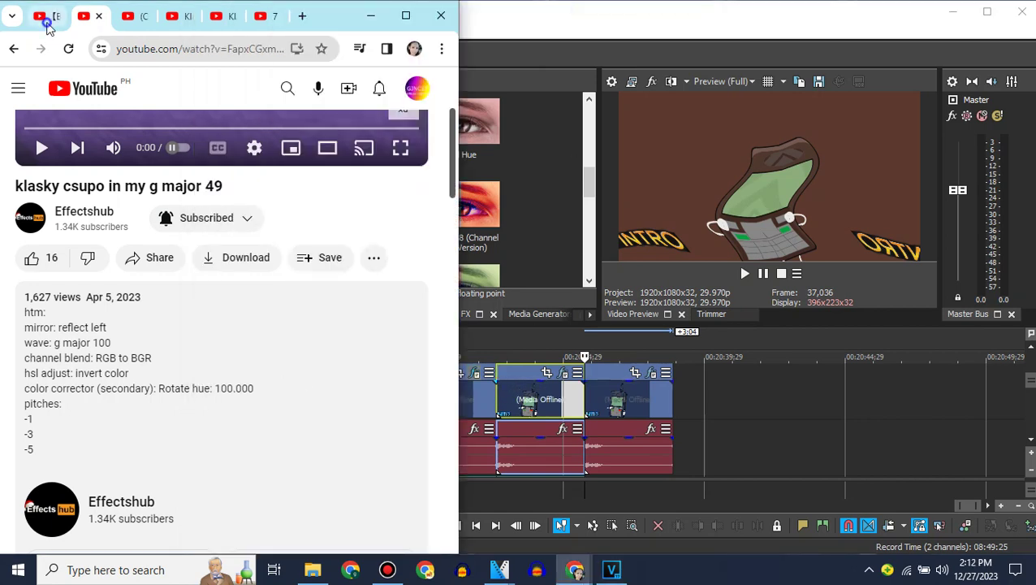
pyautogui.click(47, 22)
pyautogui.click(90, 27)
pyautogui.click(536, 10)
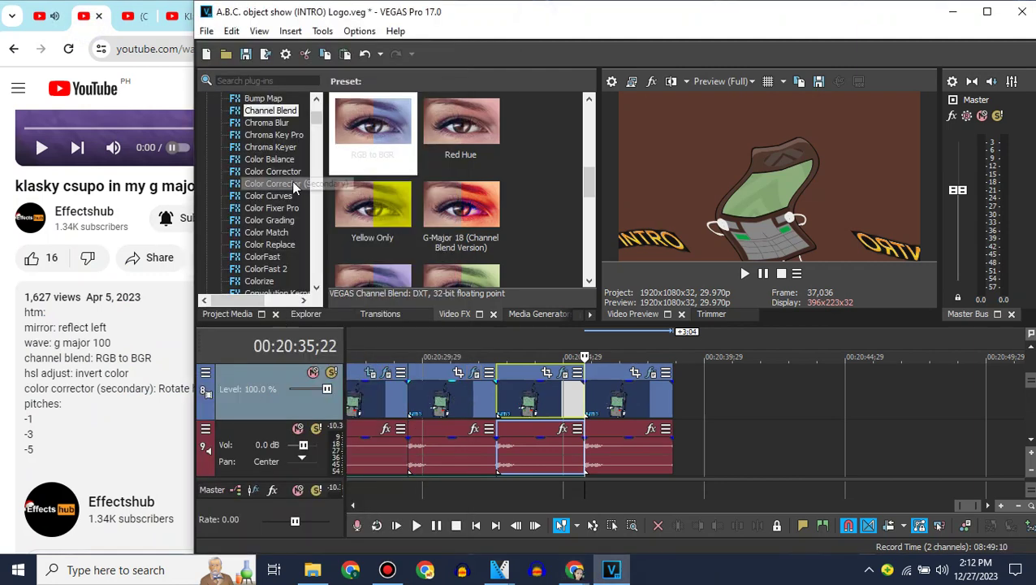
# Apply the HSL Adjust effect's Invert Color preset to the last logo clip.
pyautogui.click(314, 146)
pyautogui.click(317, 183)
pyautogui.click(264, 244)
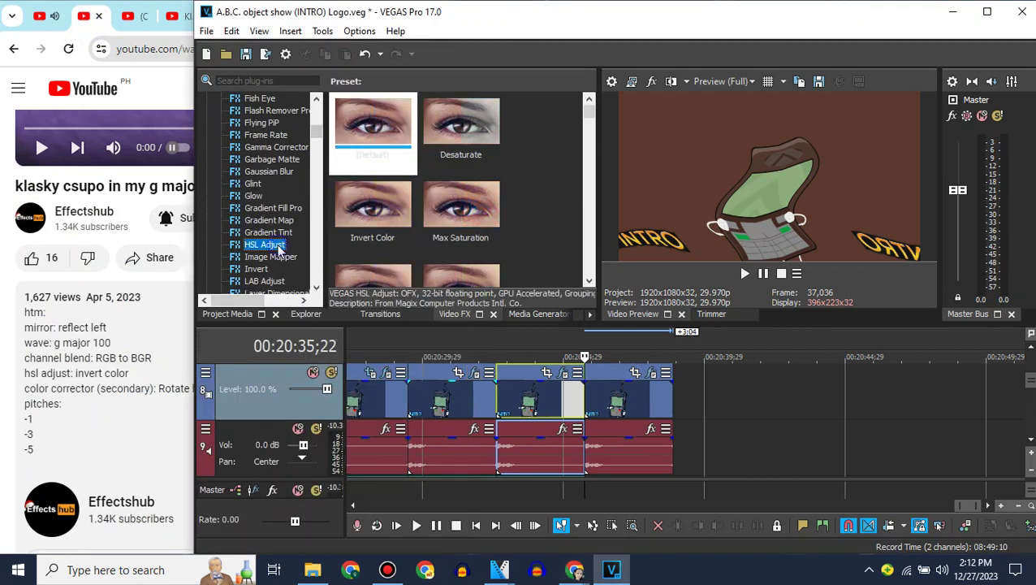
pyautogui.moveTo(373, 207); pyautogui.dragTo(606, 389)
pyautogui.click(640, 59)
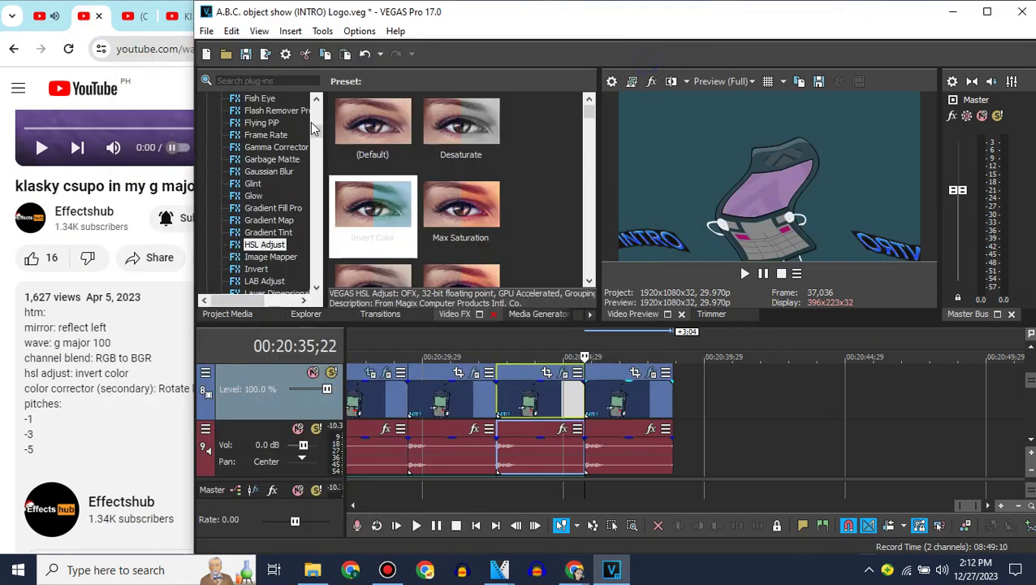
# Add Color Corrector (Secondary) to the last logo clip with the Rotate Hue: 100.000 preset.
pyautogui.scroll(10, 310, 128)
pyautogui.scroll(5, 313, 116)
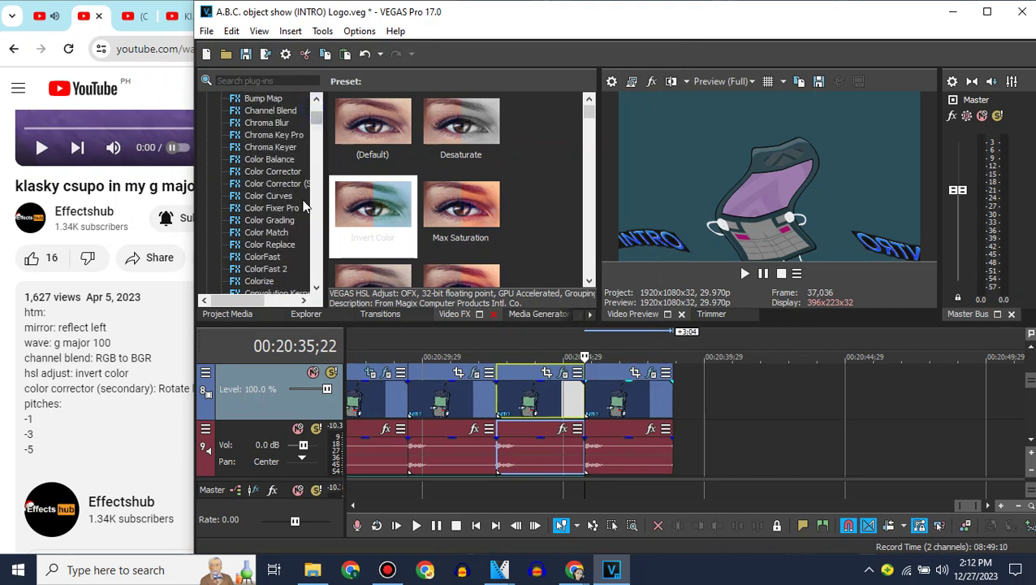
pyautogui.click(276, 183)
pyautogui.moveTo(510, 362); pyautogui.dragTo(511, 363)
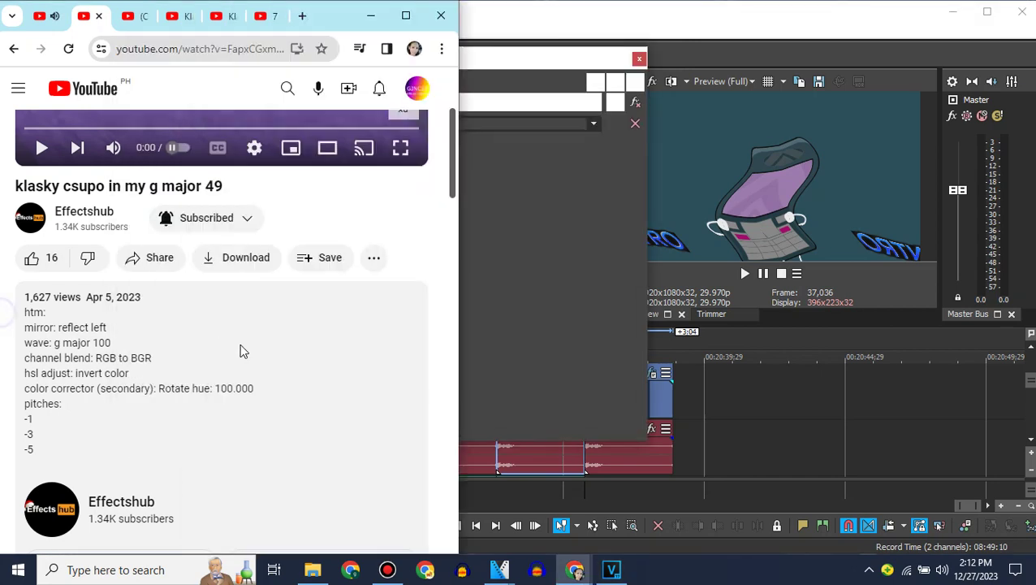
pyautogui.click(593, 123)
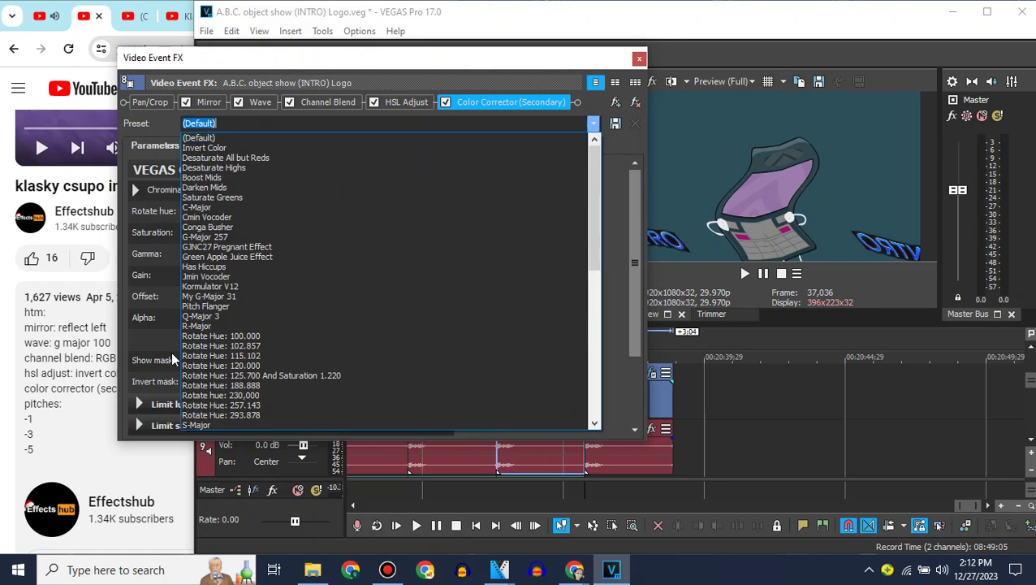
pyautogui.click(219, 339)
pyautogui.click(639, 58)
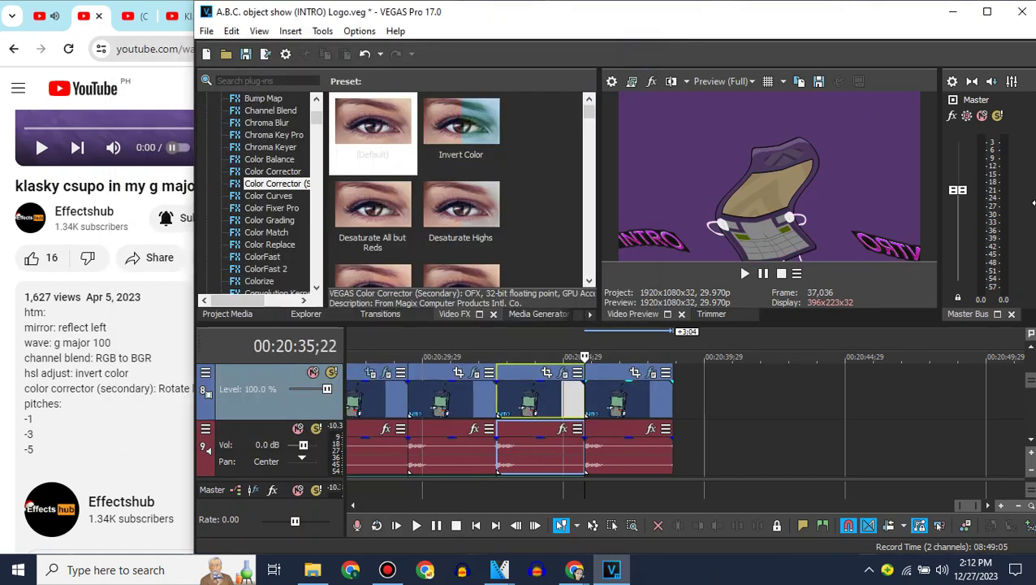
# Set the last audio event on track 9 to the élastique method with a pitch change of -1.
pyautogui.click(1031, 455)
pyautogui.rightClick(612, 392)
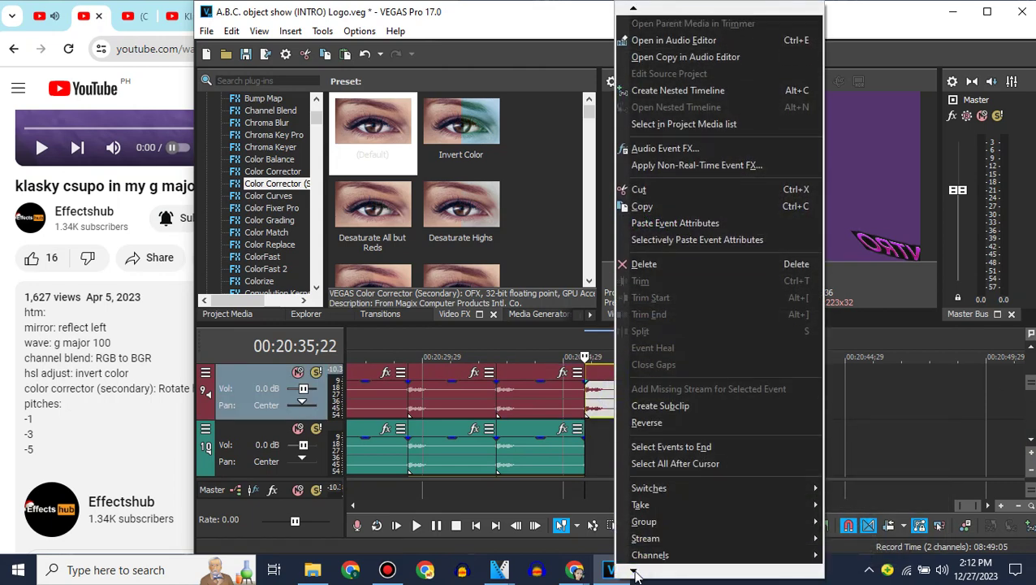
pyautogui.click(654, 548)
pyautogui.click(619, 243)
pyautogui.click(615, 257)
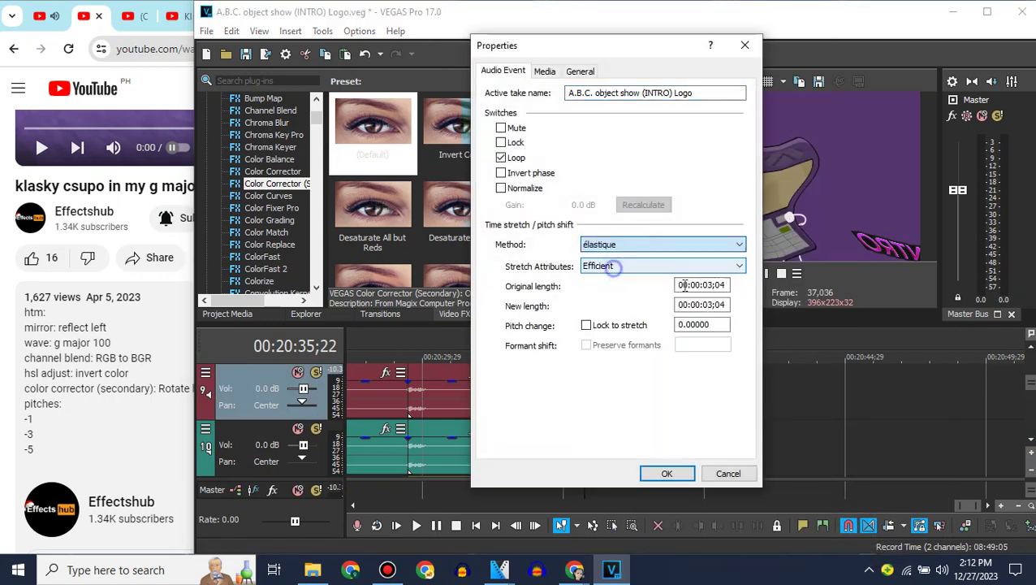
pyautogui.moveTo(712, 326); pyautogui.dragTo(646, 328)
pyautogui.write('-3')
pyautogui.press('Return')
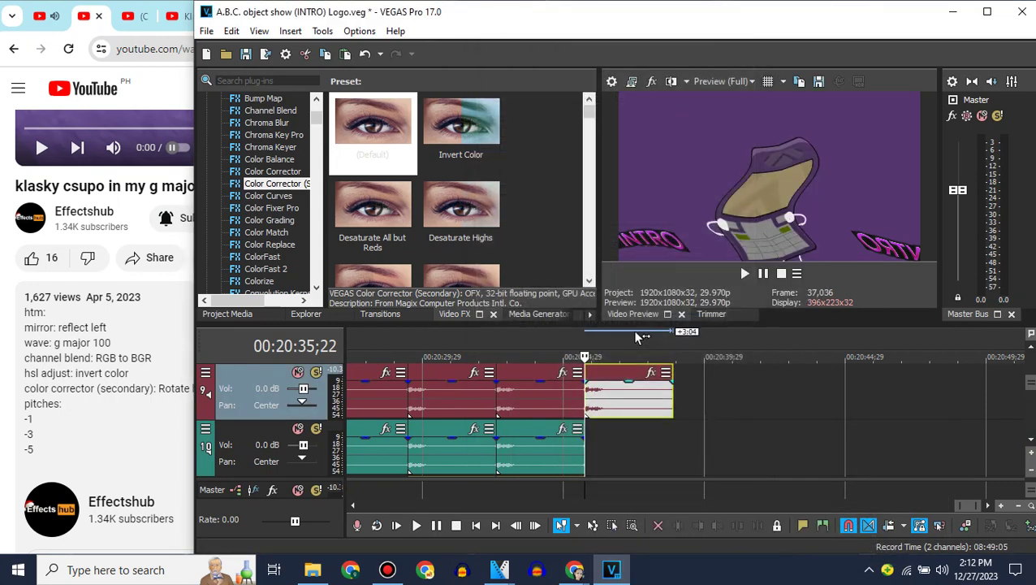
# Paste a copy of the clip's audio at 00:20:35;22 below track 9 and remove the extra video track pasted with it.
pyautogui.click(245, 436)
pyautogui.hotkey('ctrl', 'v')
pyautogui.click(583, 430)
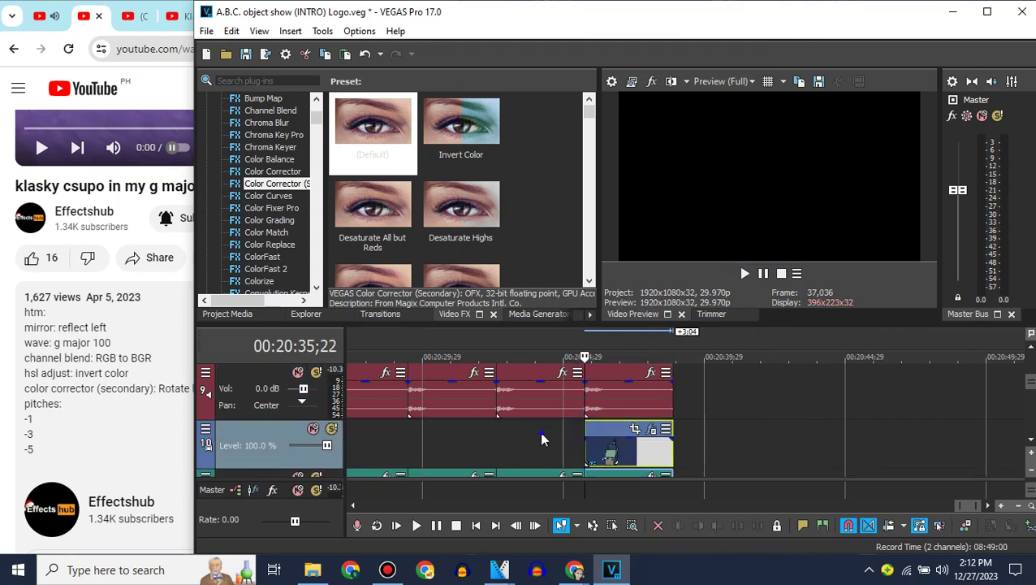
pyautogui.rightClick(542, 432)
pyautogui.click(592, 303)
# Set the pitch change of the copied audio event on track 10 to -3.
pyautogui.rightClick(603, 427)
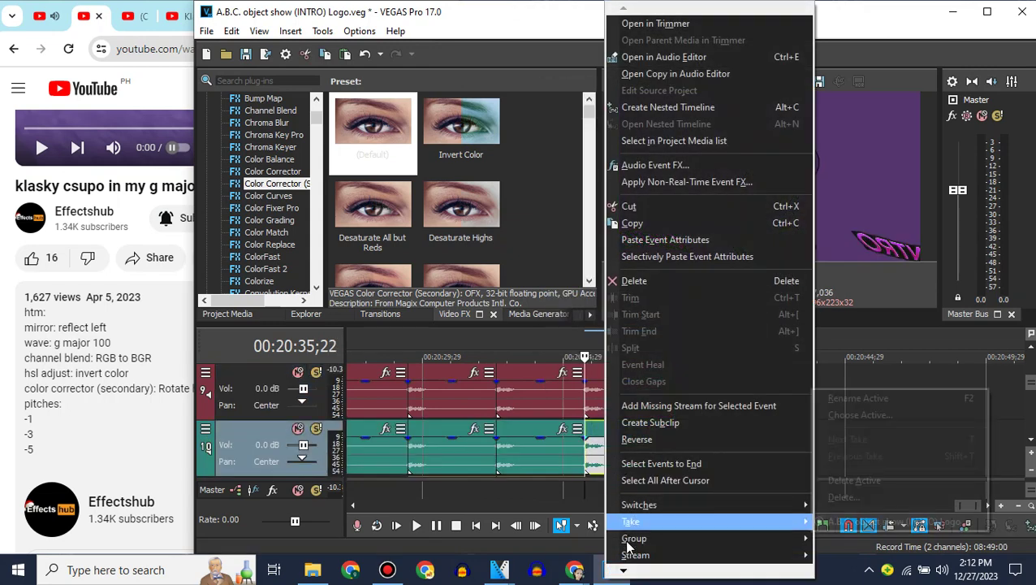
pyautogui.moveTo(627, 571)
pyautogui.click(647, 548)
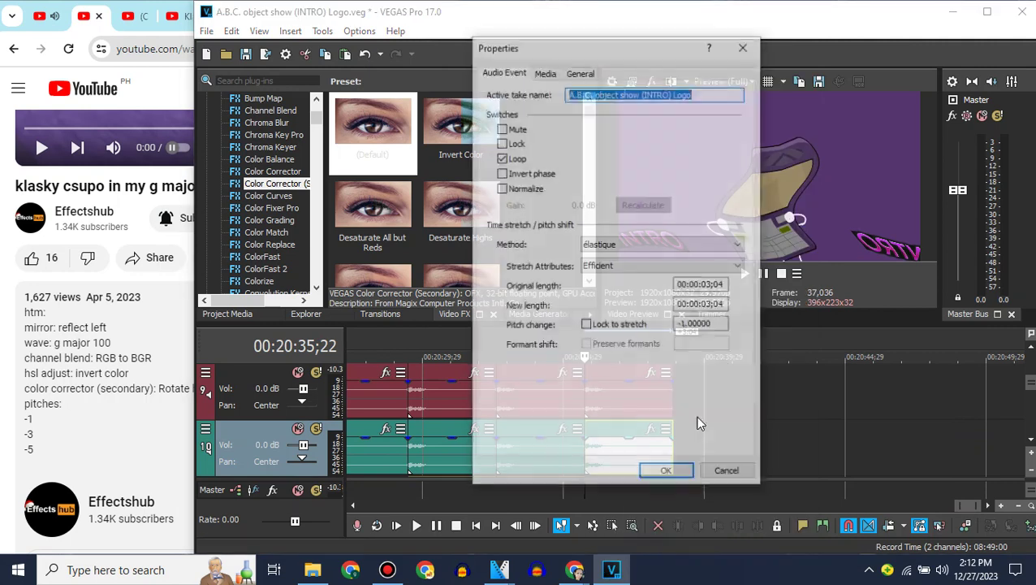
pyautogui.doubleClick(686, 324)
pyautogui.write('-3')
pyautogui.click(667, 474)
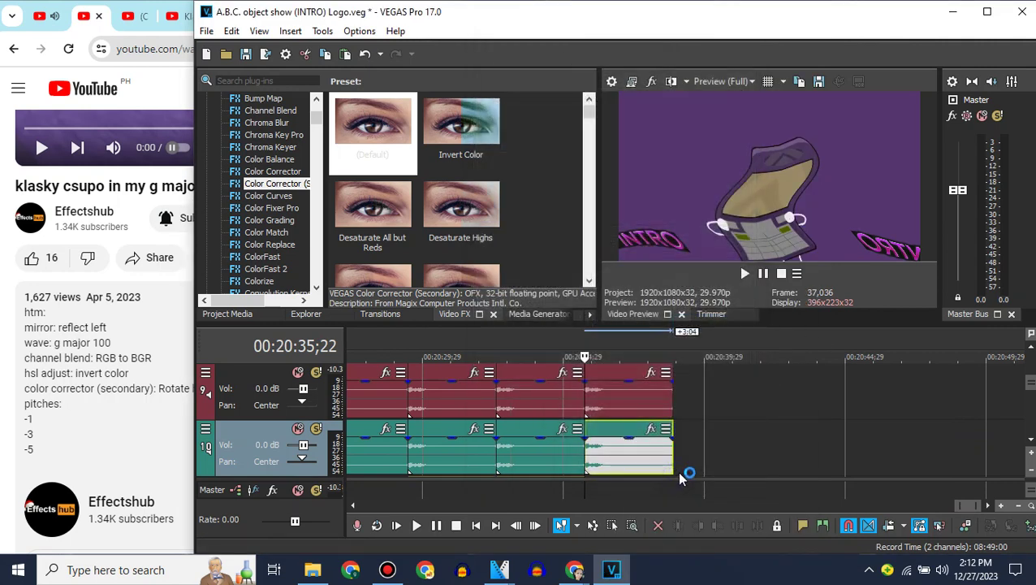
# Place another copy of the audio event on track 11 at 00:20:35;22 and set its pitch change to -5.
pyautogui.click(1032, 440)
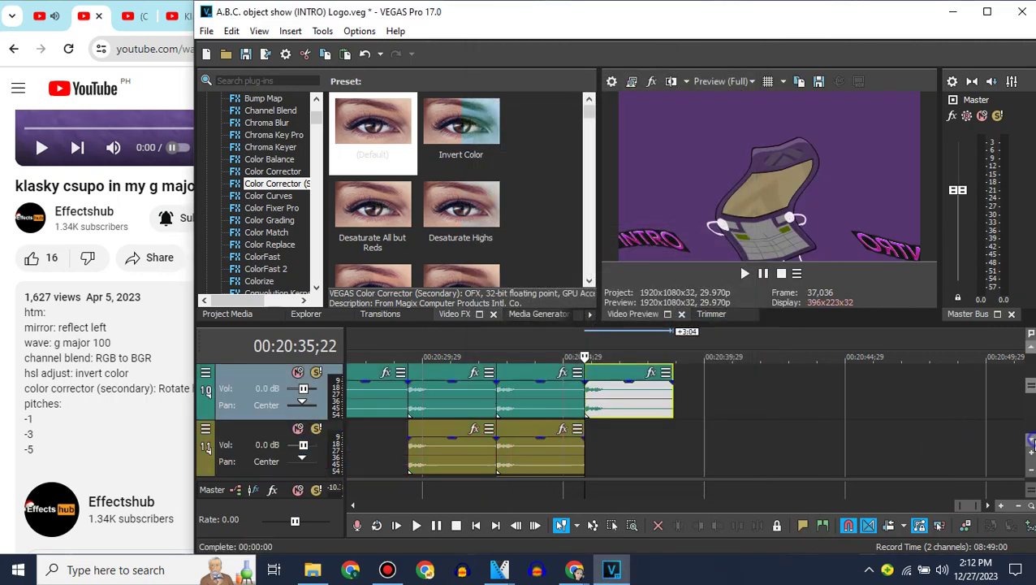
pyautogui.click(268, 433)
pyautogui.hotkey('ctrl', 'v')
pyautogui.rightClick(626, 432)
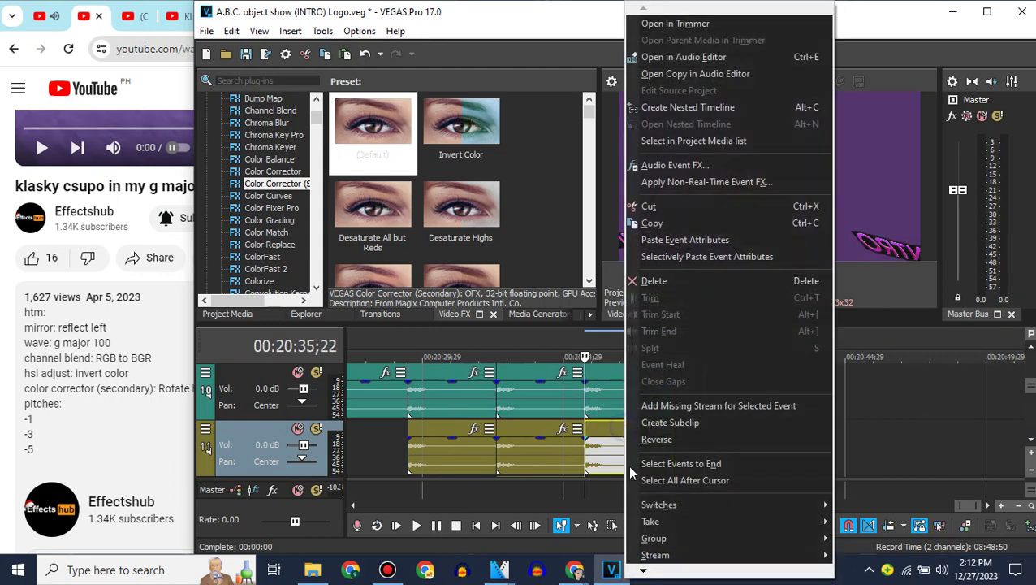
pyautogui.click(658, 555)
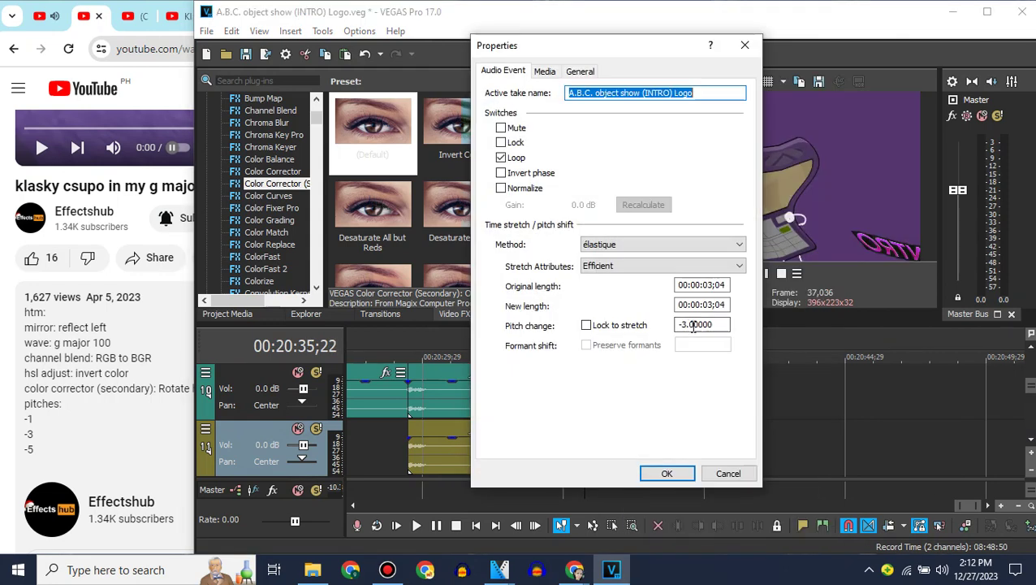
pyautogui.doubleClick(693, 325)
pyautogui.write('-5')
pyautogui.click(666, 473)
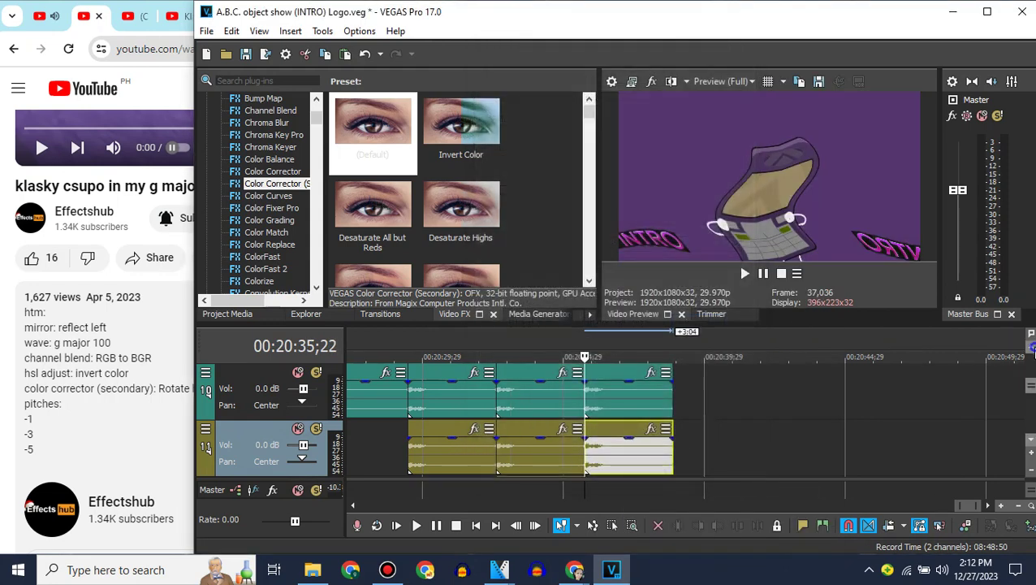
# Add another A.B.C. object show (INTRO) Logo.mp4 clip on track 8 directly after the last one, at 00:20:38;26.
pyautogui.scroll(2, 1032, 348)
pyautogui.click(238, 317)
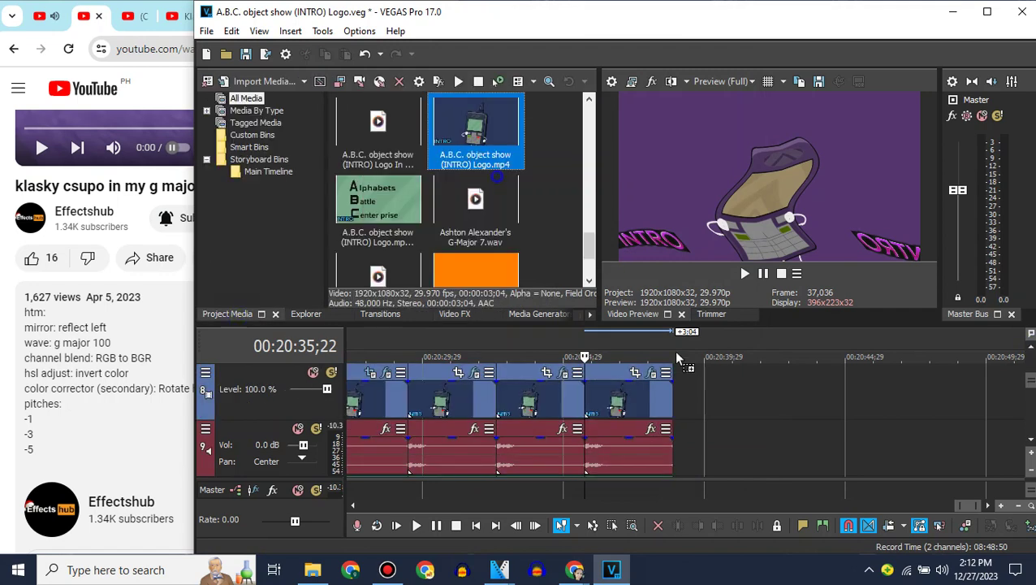
pyautogui.moveTo(678, 357); pyautogui.dragTo(686, 380)
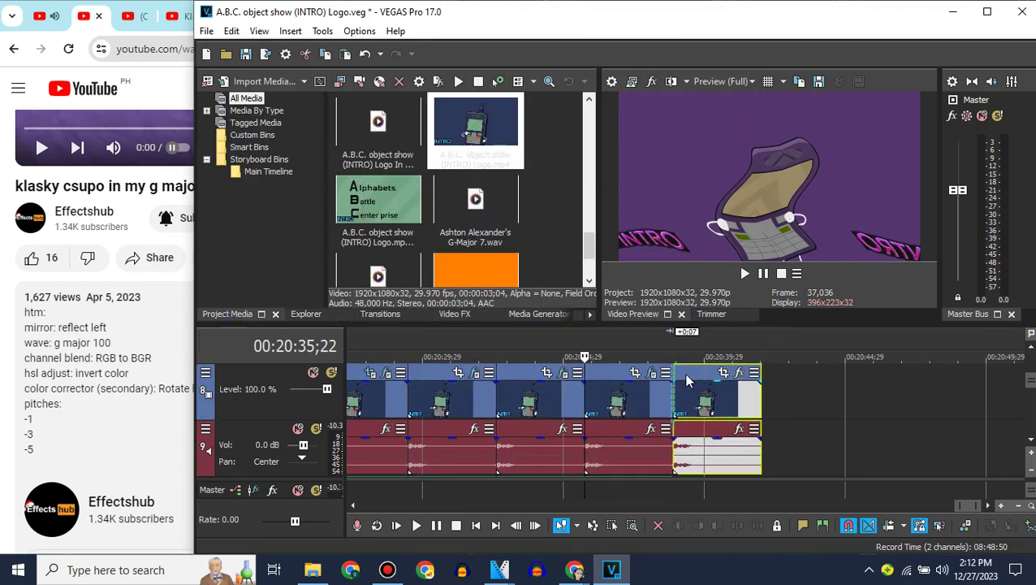
# Paste a copy of the clip's audio onto track 10 at 00:20:38;26.
pyautogui.click(675, 379)
pyautogui.scroll(-1, 253, 429)
pyautogui.click(254, 429)
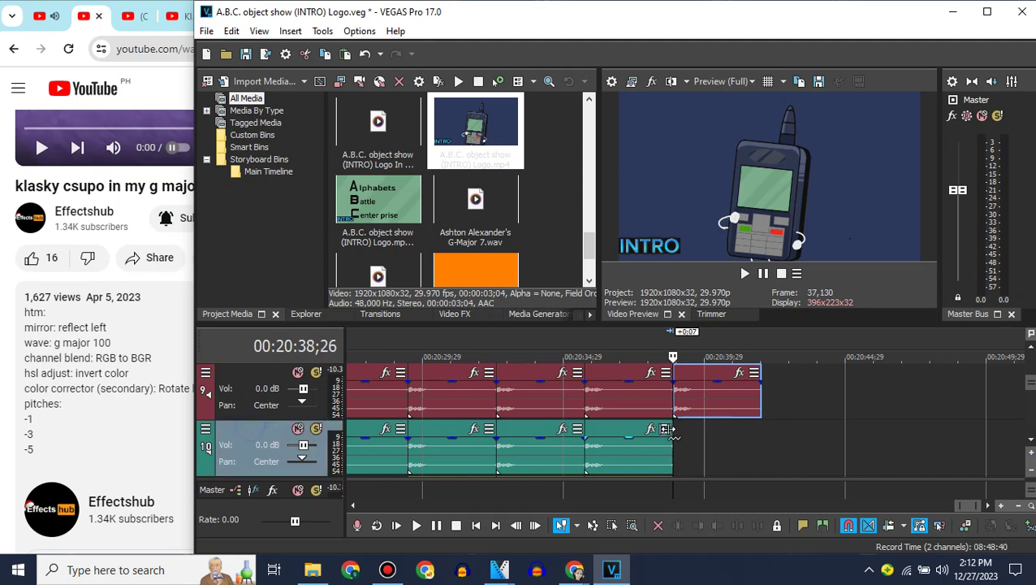
pyautogui.hotkey('ctrl', 'v')
pyautogui.click(675, 443)
# Set the pitch change of the copied audio event at 00:20:38;26 on track 10 to -0.69.
pyautogui.rightClick(708, 444)
pyautogui.moveTo(729, 573)
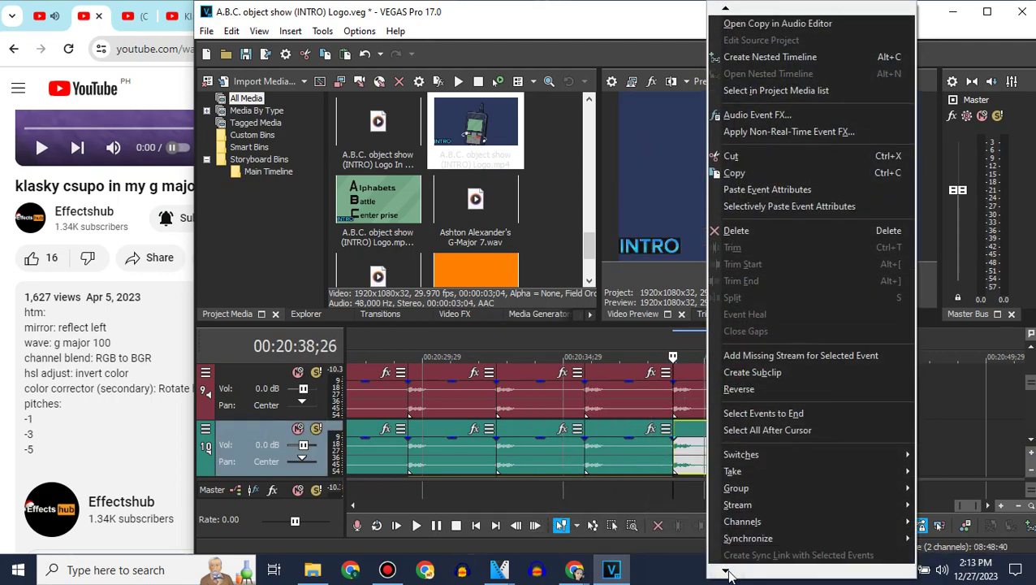
pyautogui.click(735, 552)
pyautogui.click(683, 325)
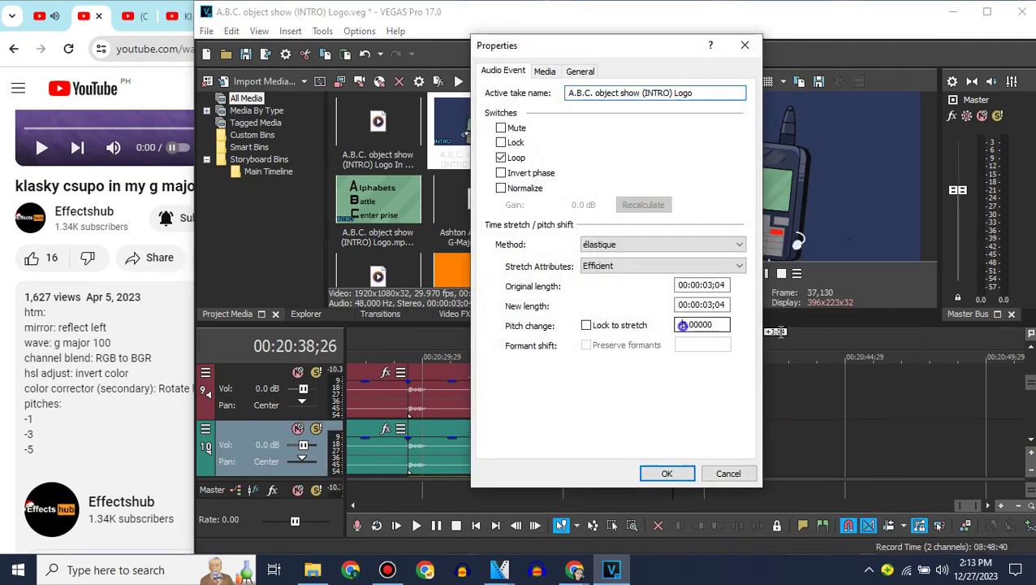
pyautogui.doubleClick(683, 325)
pyautogui.write('-0.6')
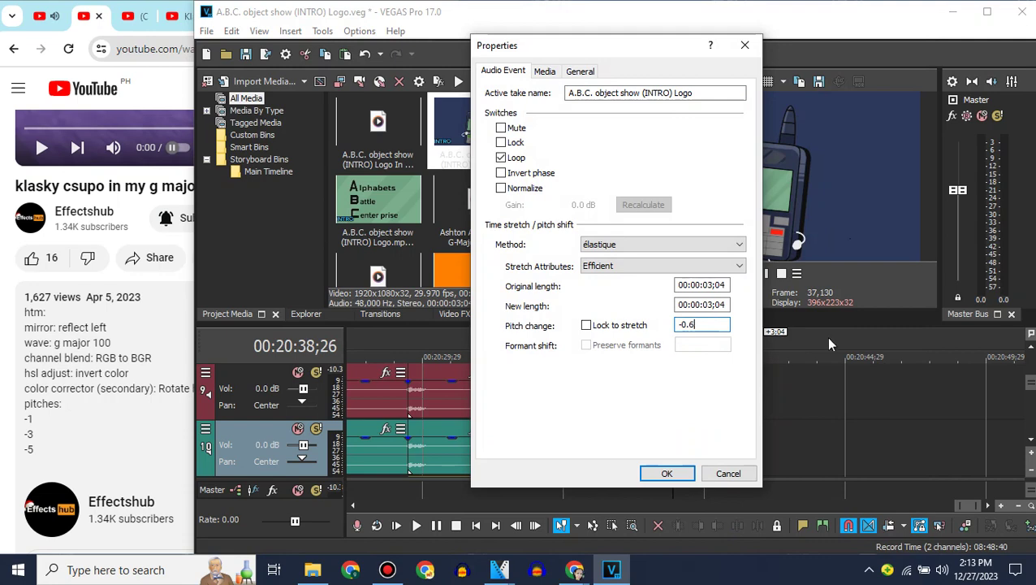
pyautogui.write('9')
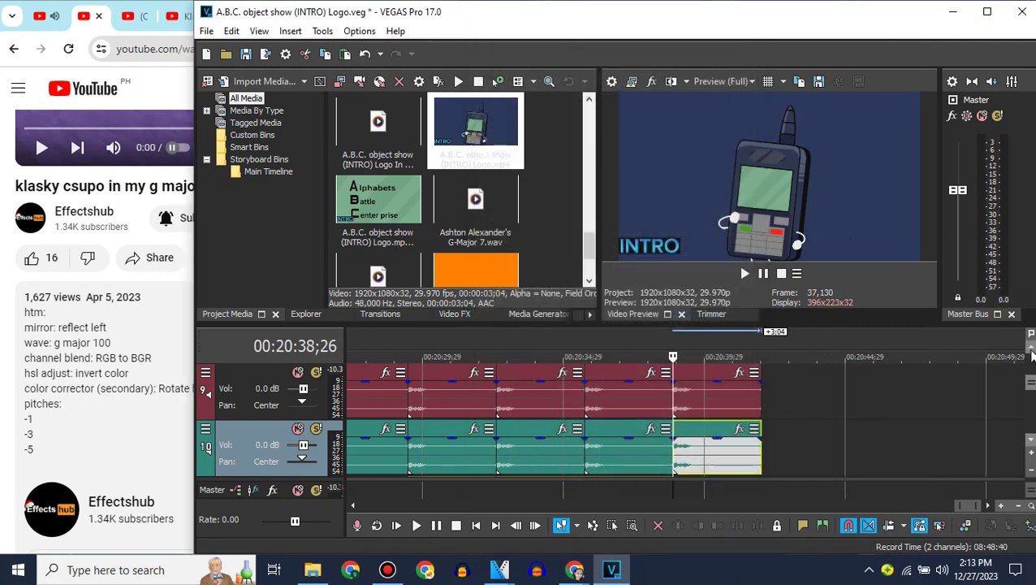
# Apply the HSL Adjust effect with its Default preset to the track 8 clip at 00:20:38;26.
pyautogui.scroll(1, 553, 418)
pyautogui.click(446, 315)
pyautogui.scroll(-10, 321, 150)
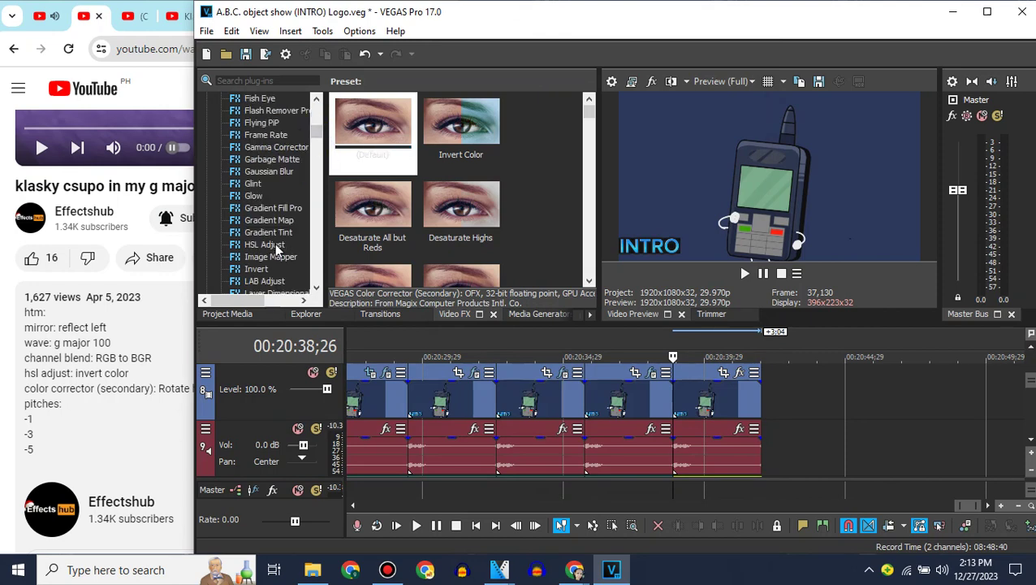
pyautogui.click(276, 249)
pyautogui.moveTo(376, 122); pyautogui.dragTo(704, 400)
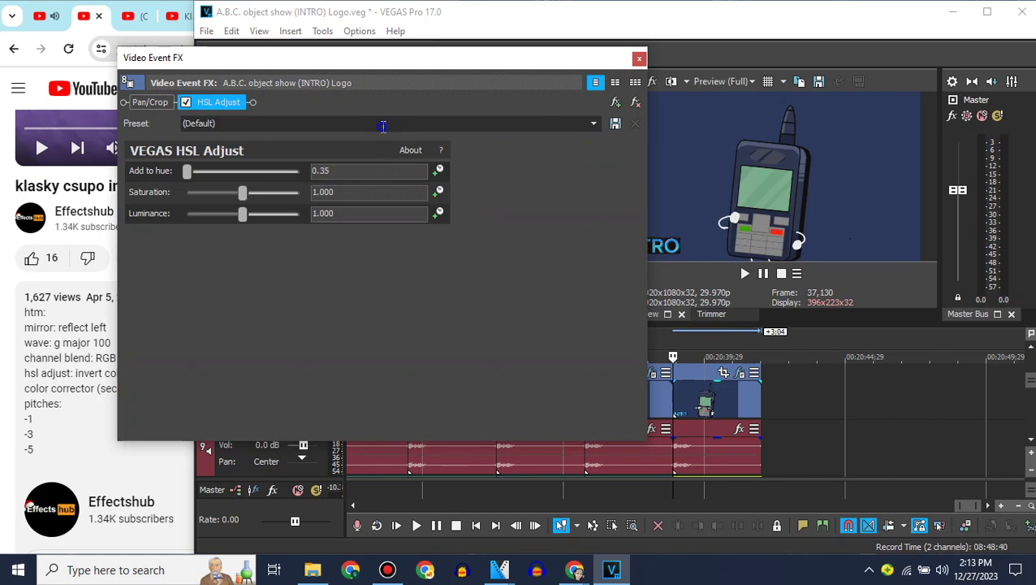
pyautogui.click(640, 59)
# Add two Mirror effects to the clip at 00:20:38;26, first with the Reflect Bottom preset and then with Reflect Left.
pyautogui.scroll(-10, 312, 203)
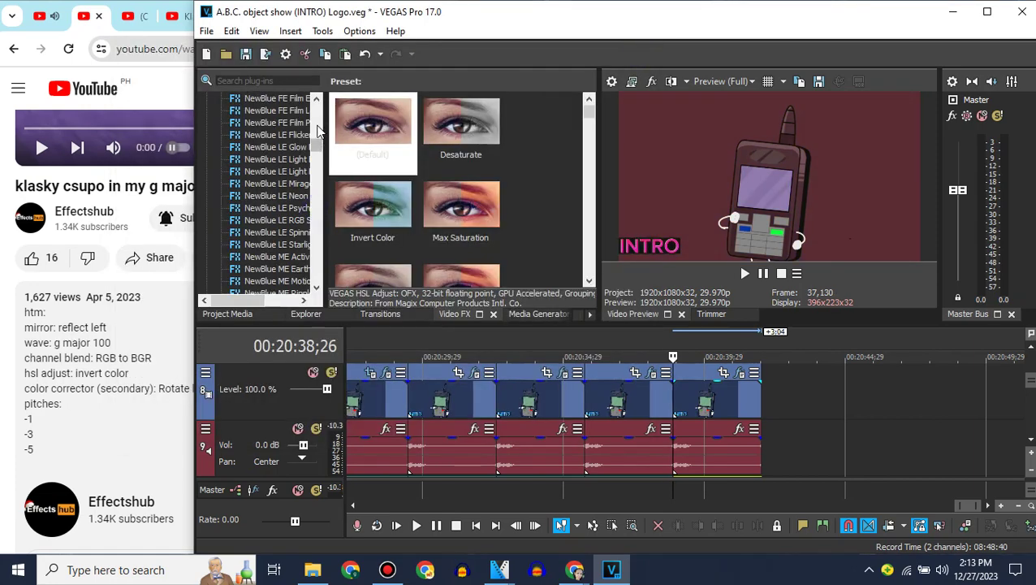
pyautogui.scroll(8, 313, 138)
pyautogui.scroll(-4, 280, 122)
pyautogui.click(255, 110)
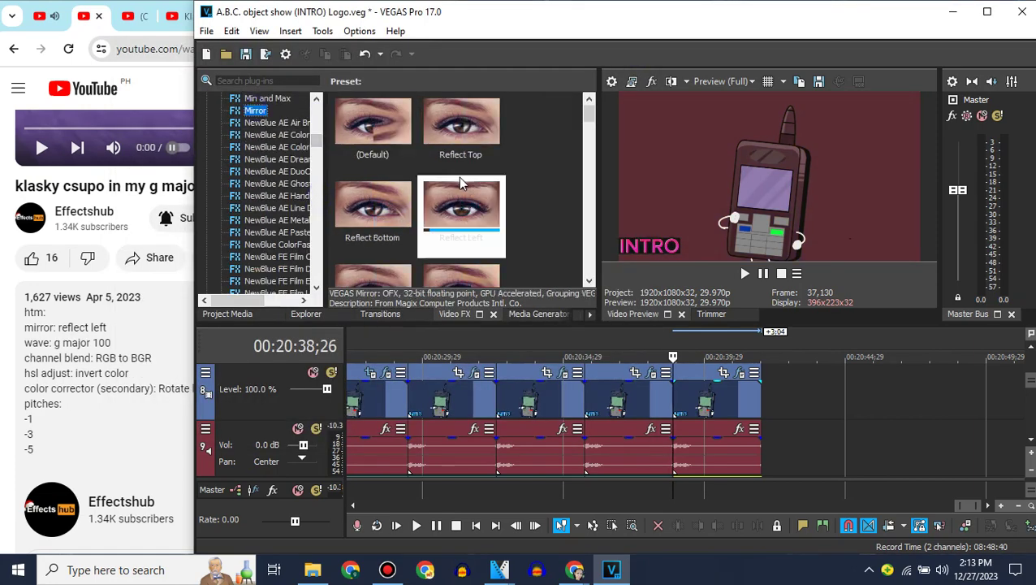
pyautogui.doubleClick(373, 203)
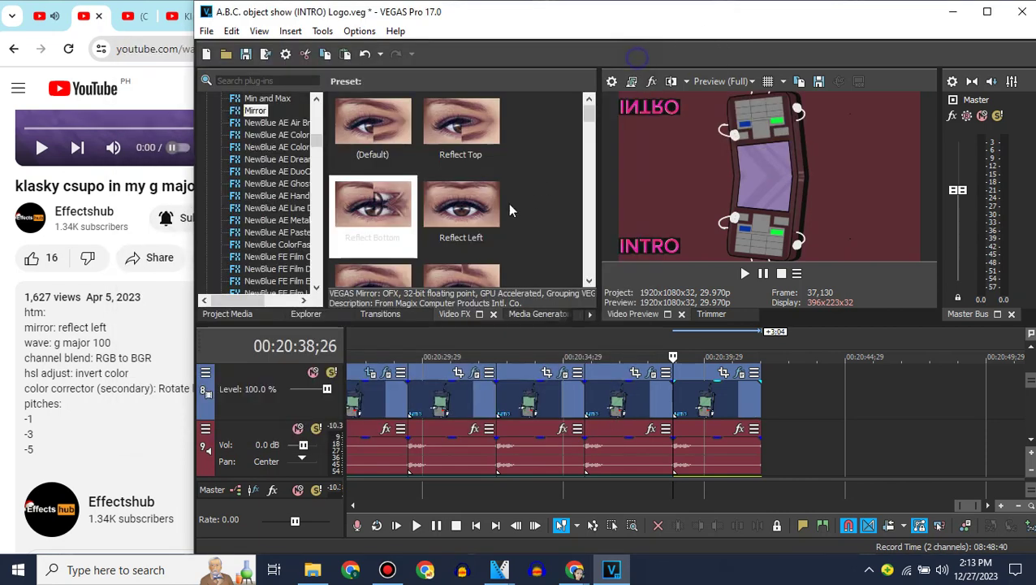
pyautogui.moveTo(471, 209); pyautogui.dragTo(720, 413)
pyautogui.click(640, 60)
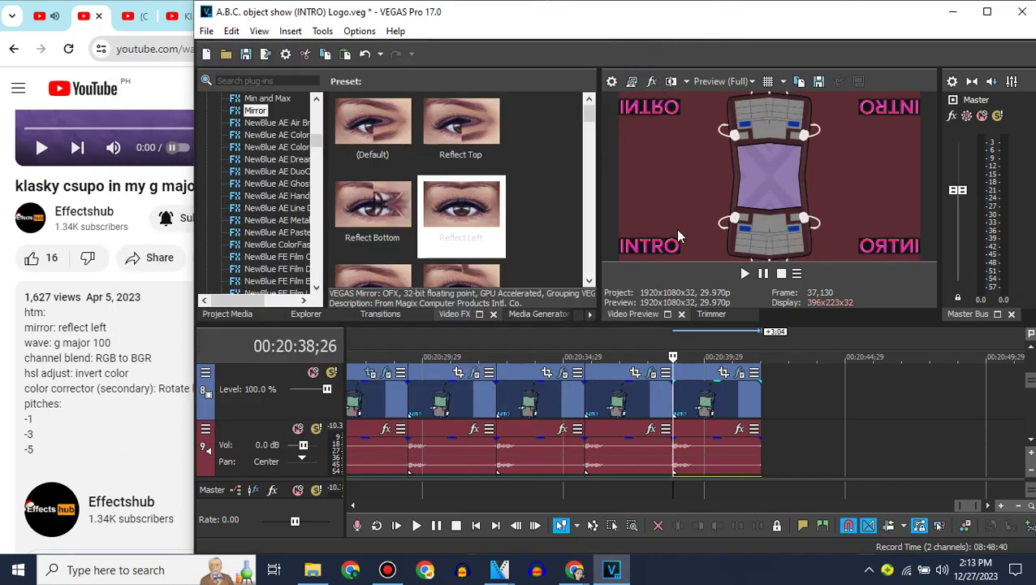
# Add another A.B.C. object show (INTRO) Logo.mp4 clip on track 8 directly after the last one, at 00:20:42;00.
pyautogui.click(759, 394)
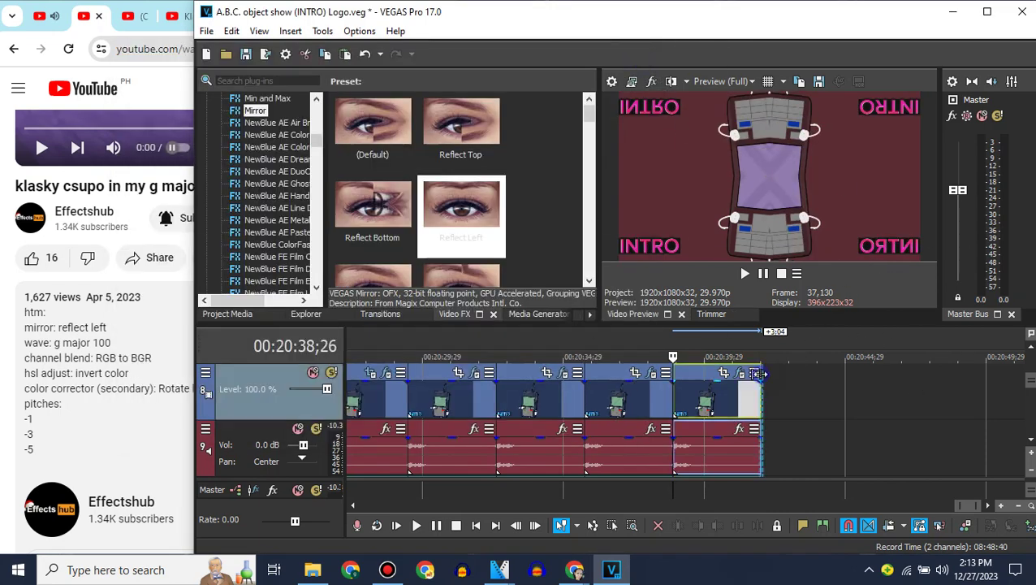
pyautogui.click(228, 314)
pyautogui.moveTo(476, 130); pyautogui.dragTo(763, 412)
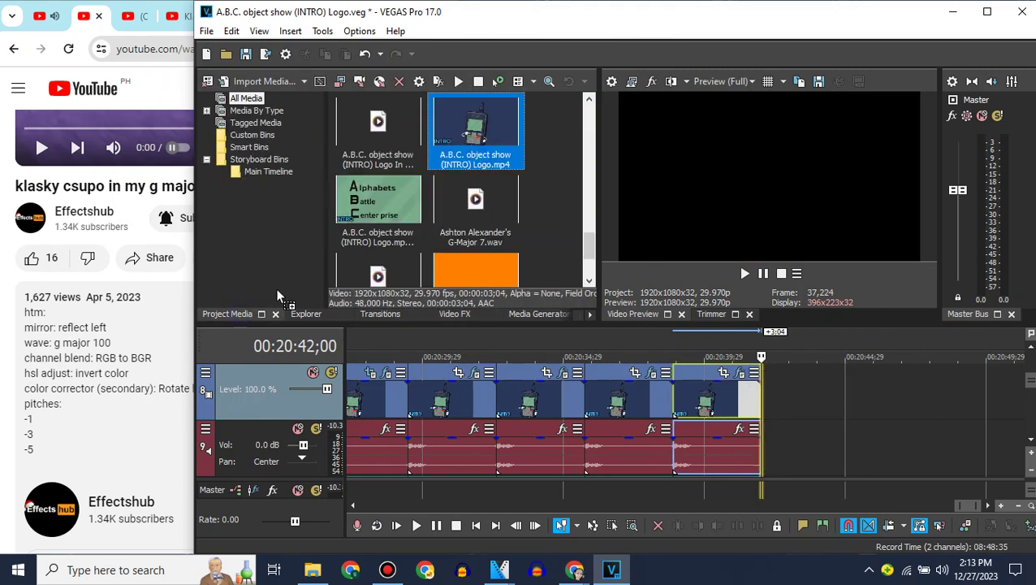
# Switch to the YouTube pages and read the effect and pitch recipes of the 7 New UZRLE433 G-Major Effects video.
pyautogui.click(142, 232)
pyautogui.click(145, 21)
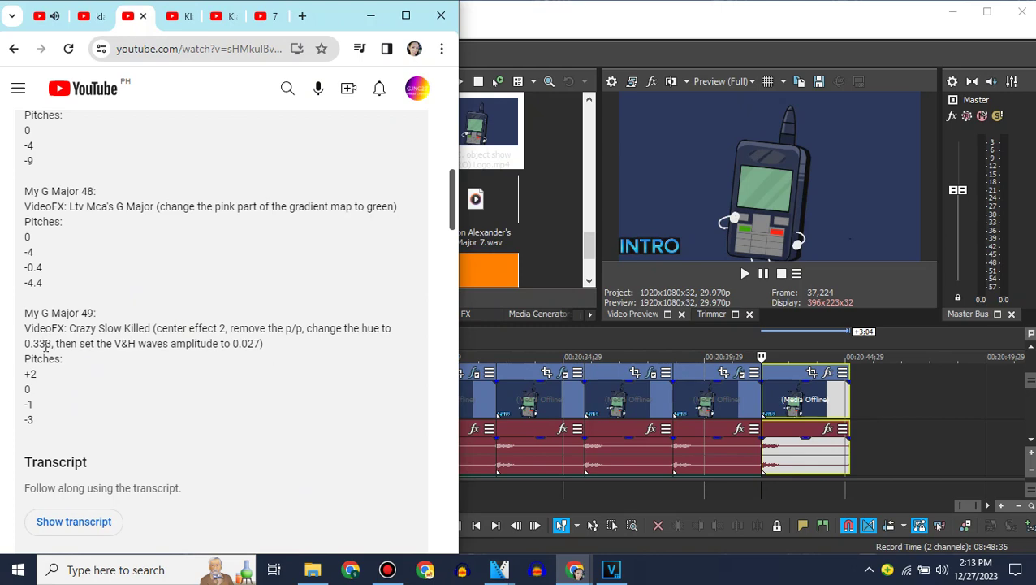
pyautogui.click(258, 23)
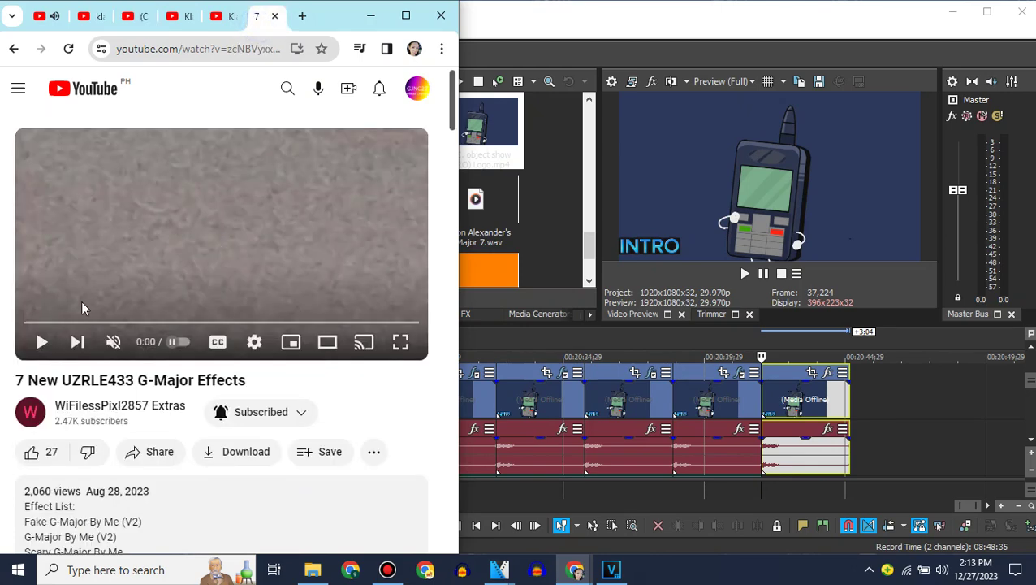
pyautogui.scroll(-4, 109, 456)
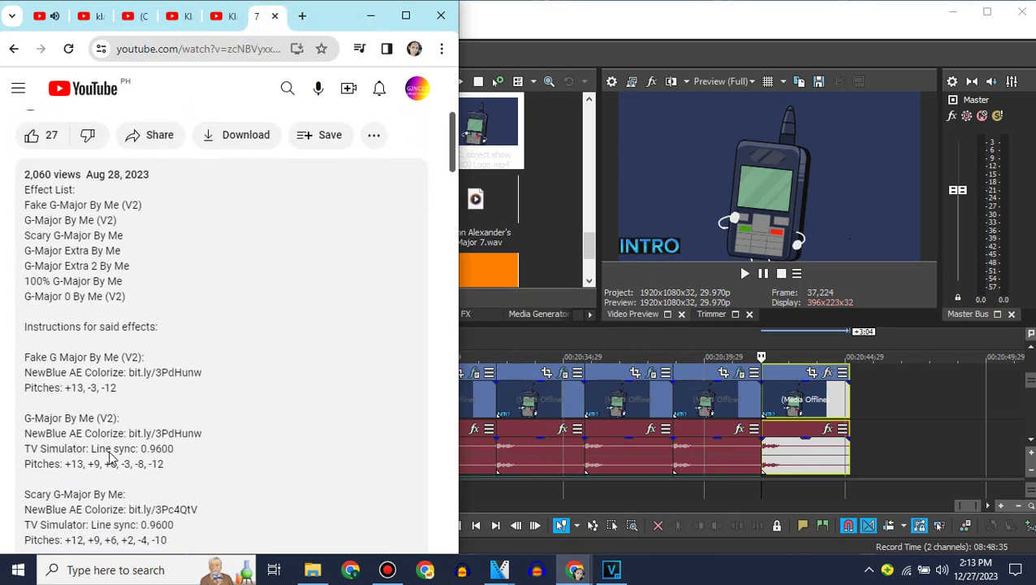
pyautogui.scroll(-1, 110, 457)
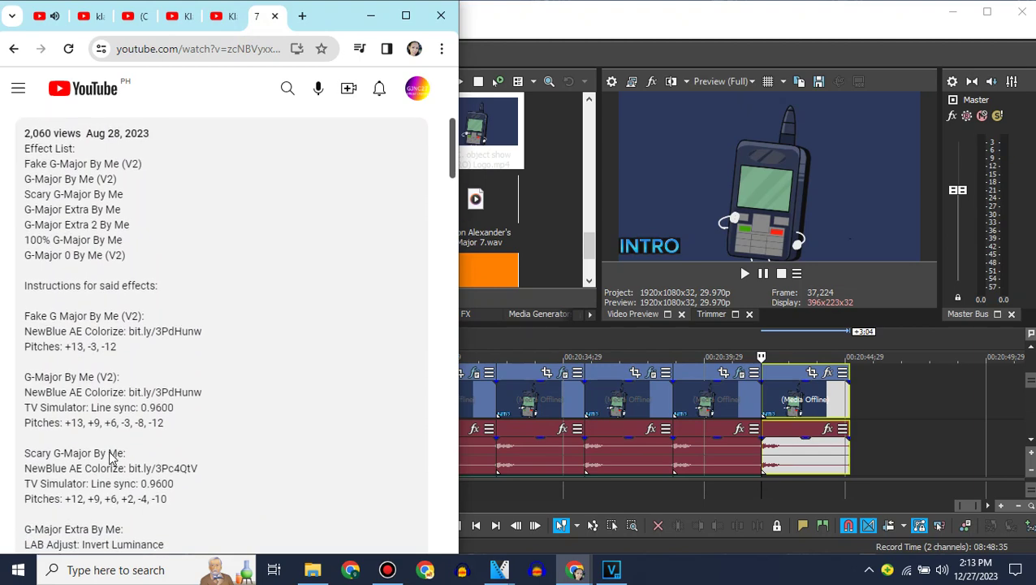
pyautogui.scroll(-1, 110, 452)
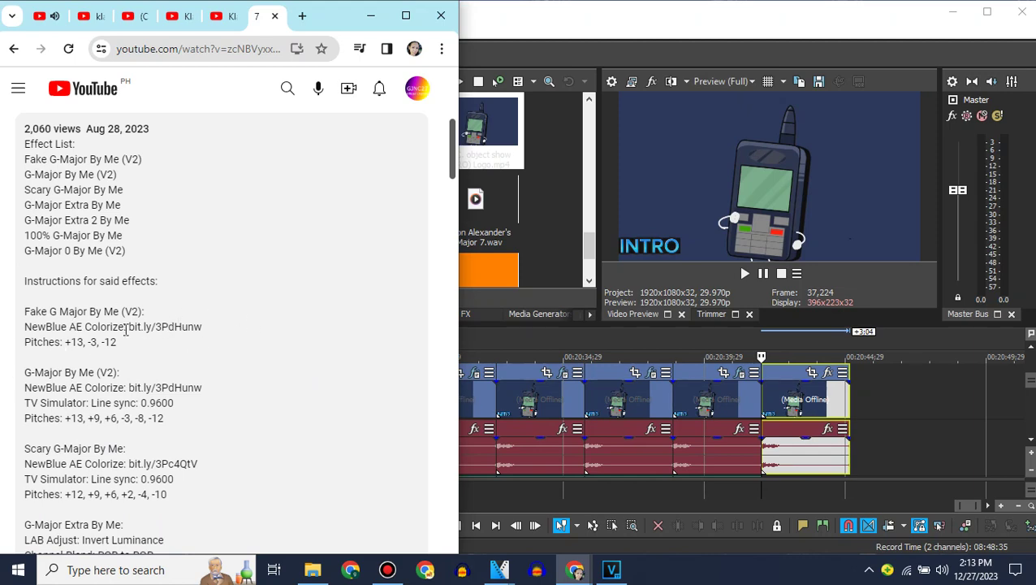
pyautogui.scroll(5, 126, 329)
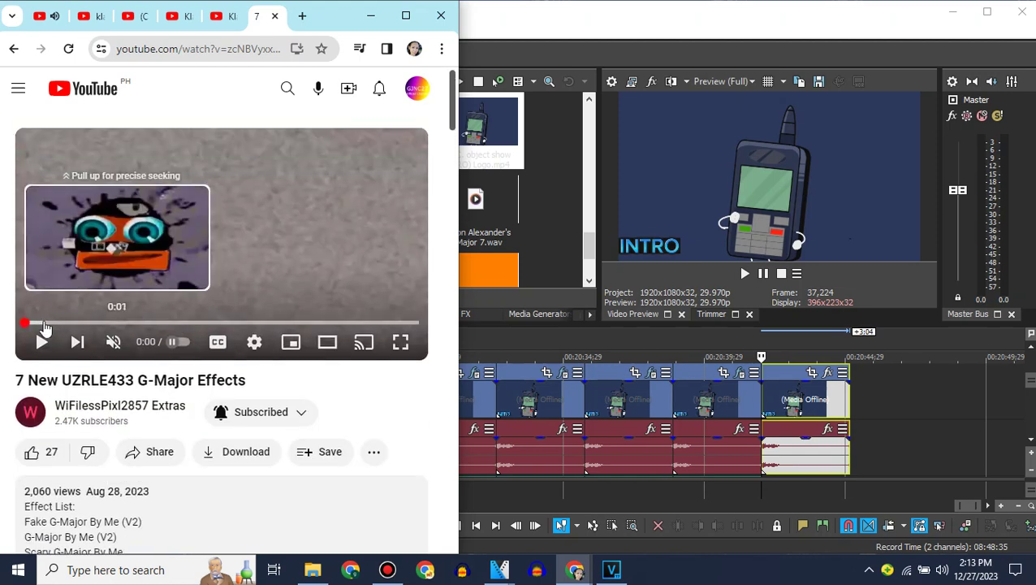
pyautogui.scroll(-5, 5, 317)
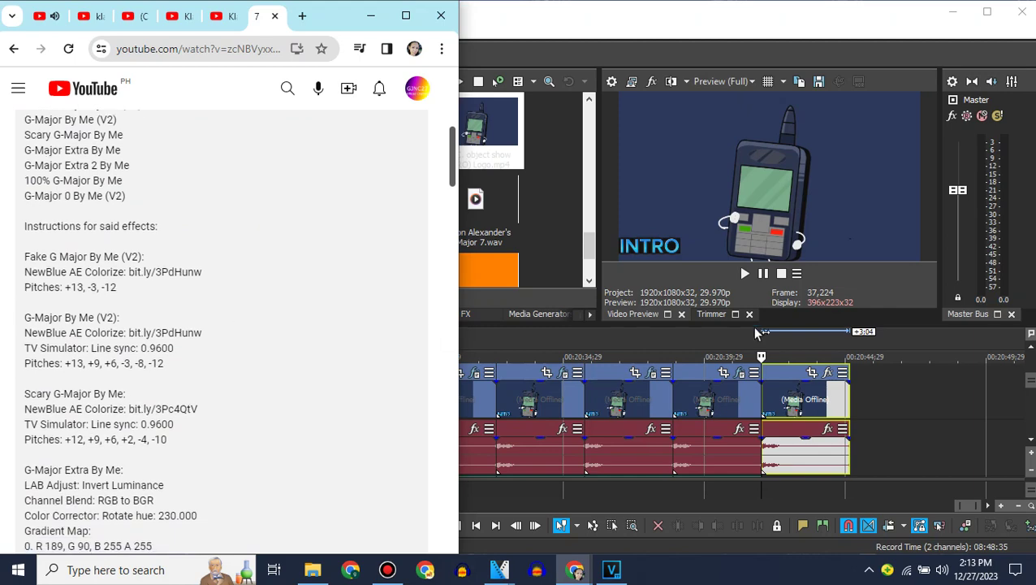
# Apply NewBlue AE Colorize with the Earth Tones preset to the clip at 00:20:42;00 and compare it with the YouTube recipe.
pyautogui.click(466, 313)
pyautogui.click(318, 118)
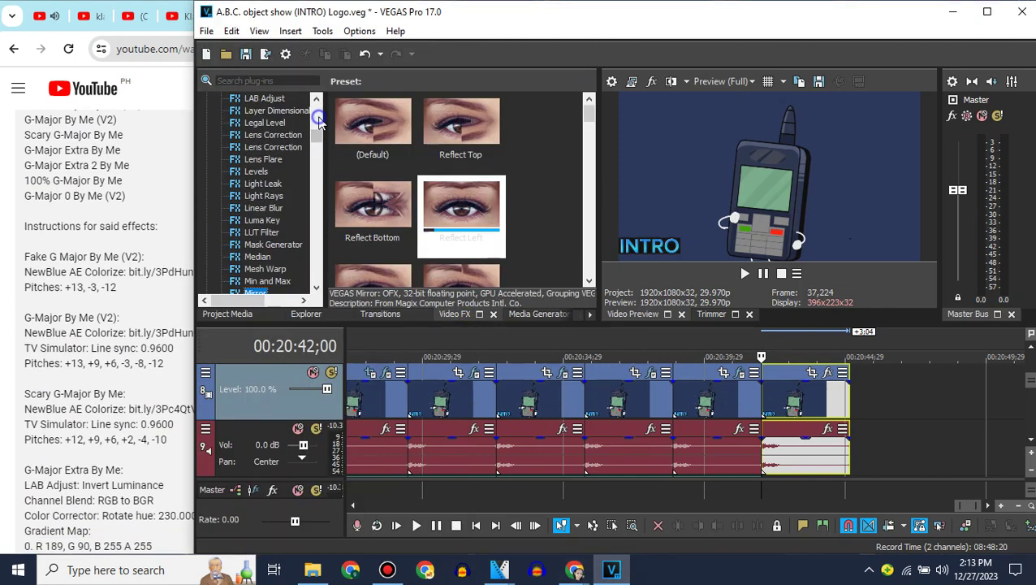
pyautogui.click(319, 119)
pyautogui.click(320, 159)
pyautogui.scroll(-5, 318, 161)
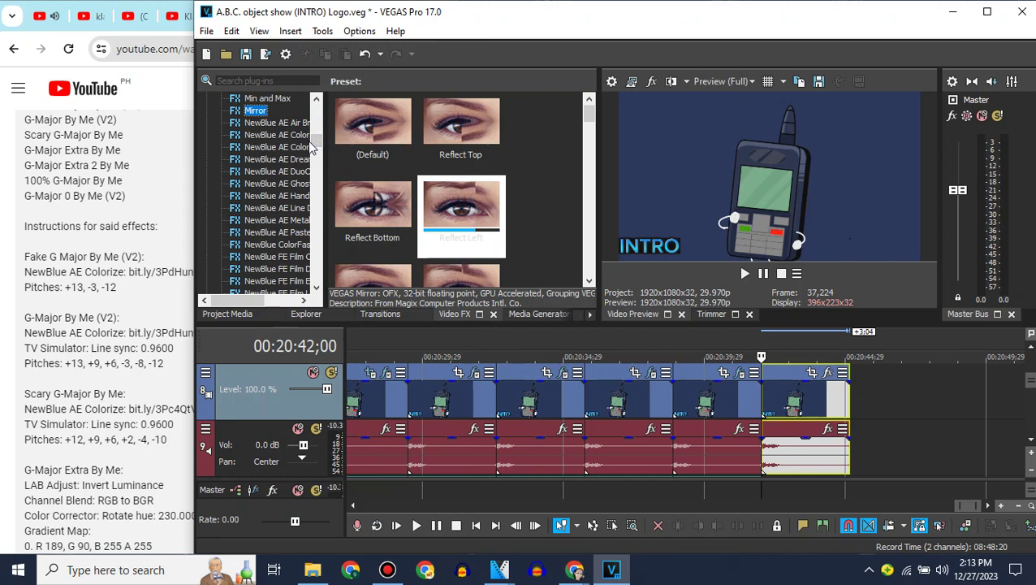
pyautogui.click(290, 147)
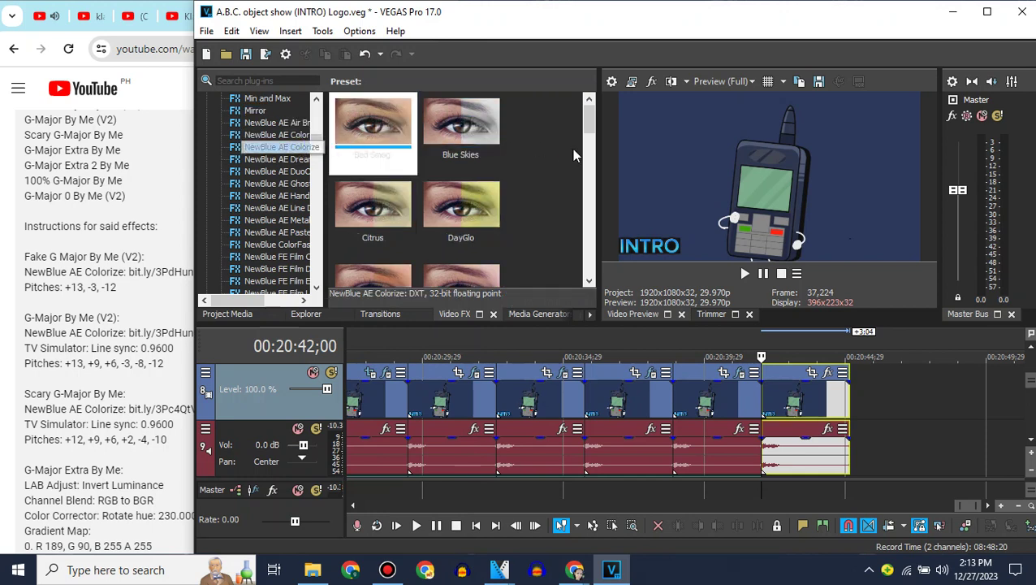
pyautogui.scroll(-2, 590, 197)
pyautogui.moveTo(377, 124); pyautogui.dragTo(786, 415)
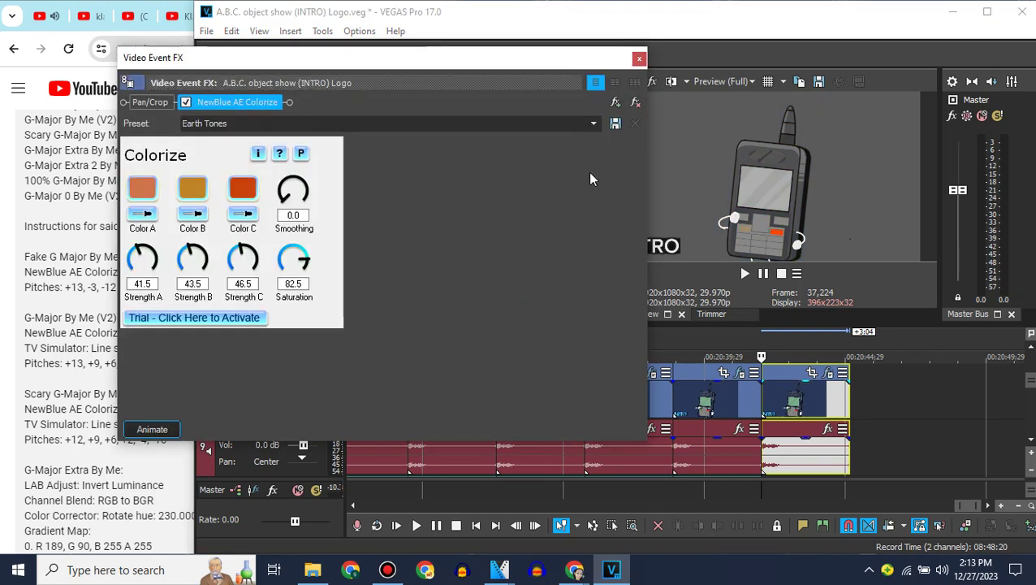
pyautogui.moveTo(549, 55); pyautogui.dragTo(692, 78)
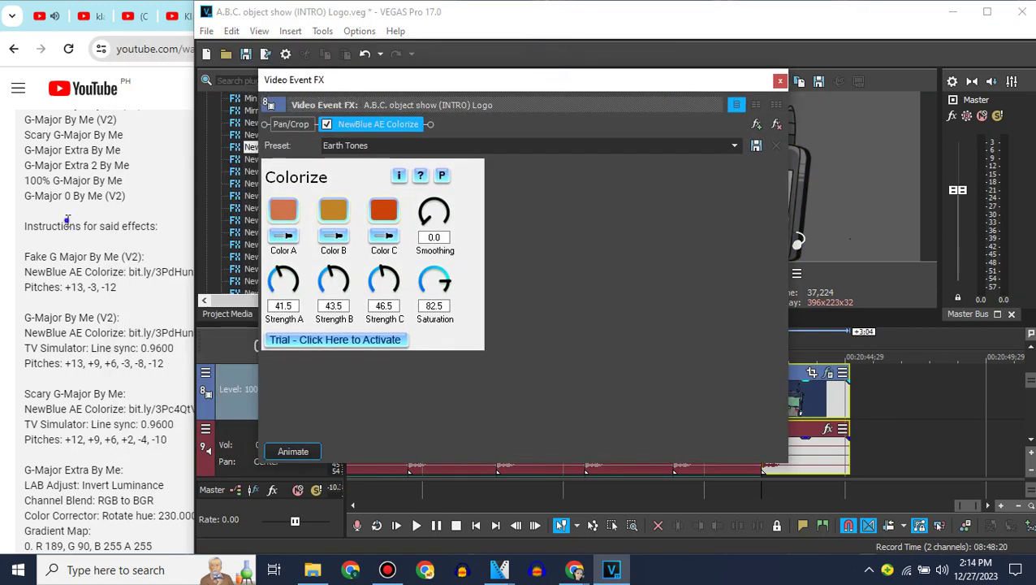
pyautogui.click(67, 220)
pyautogui.scroll(5, 222, 275)
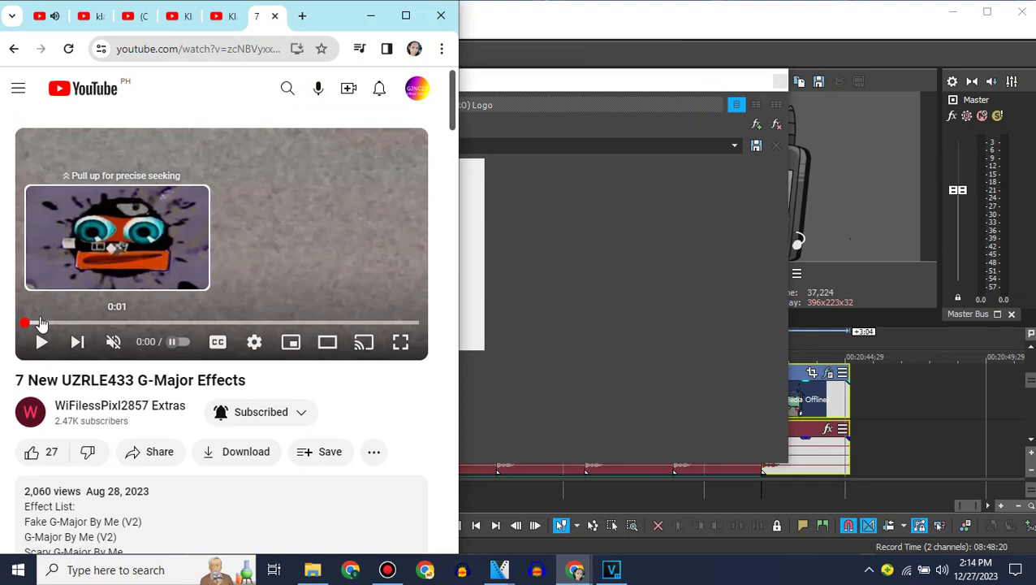
pyautogui.scroll(-4, 146, 268)
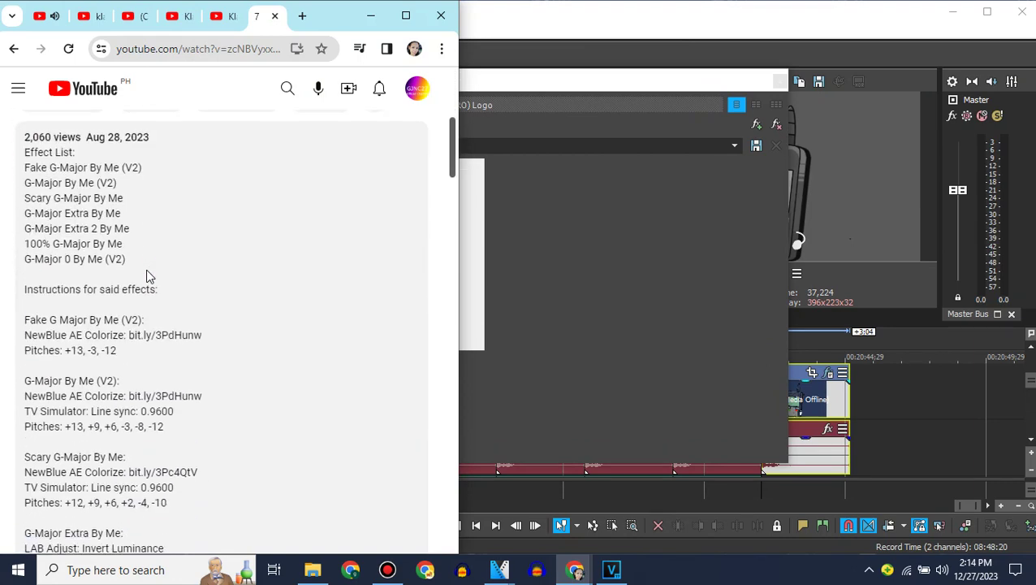
pyautogui.click(570, 332)
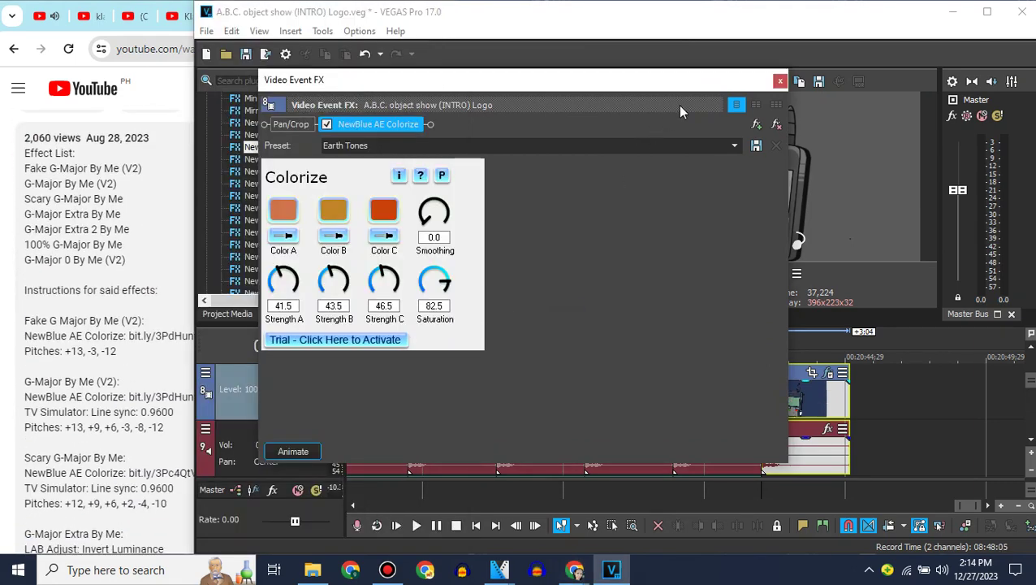
pyautogui.click(780, 81)
# Set the track 9 audio event at 00:20:42;00 to the élastique stretch method with a pitch change of 13.
pyautogui.click(1030, 436)
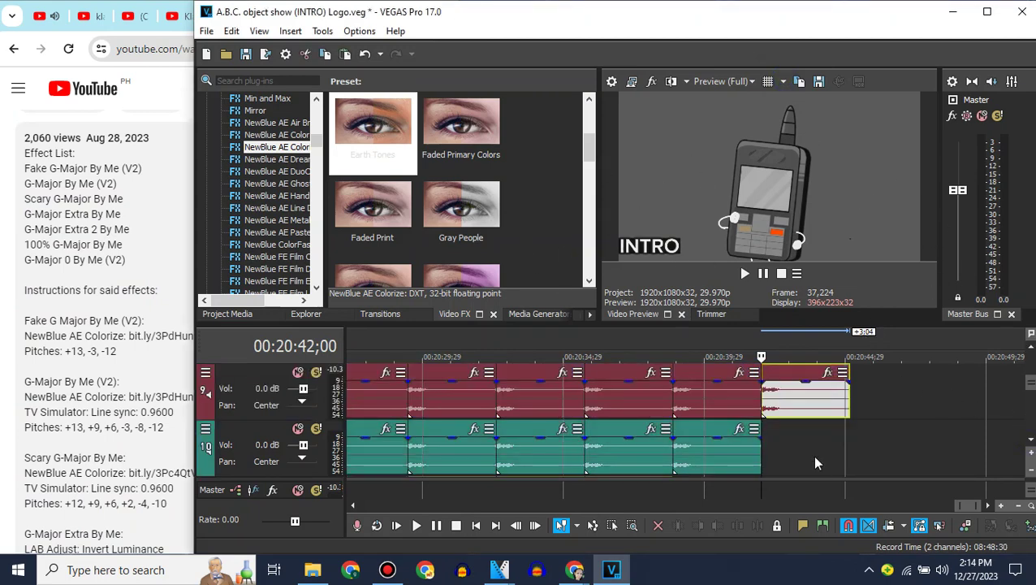
pyautogui.rightClick(778, 377)
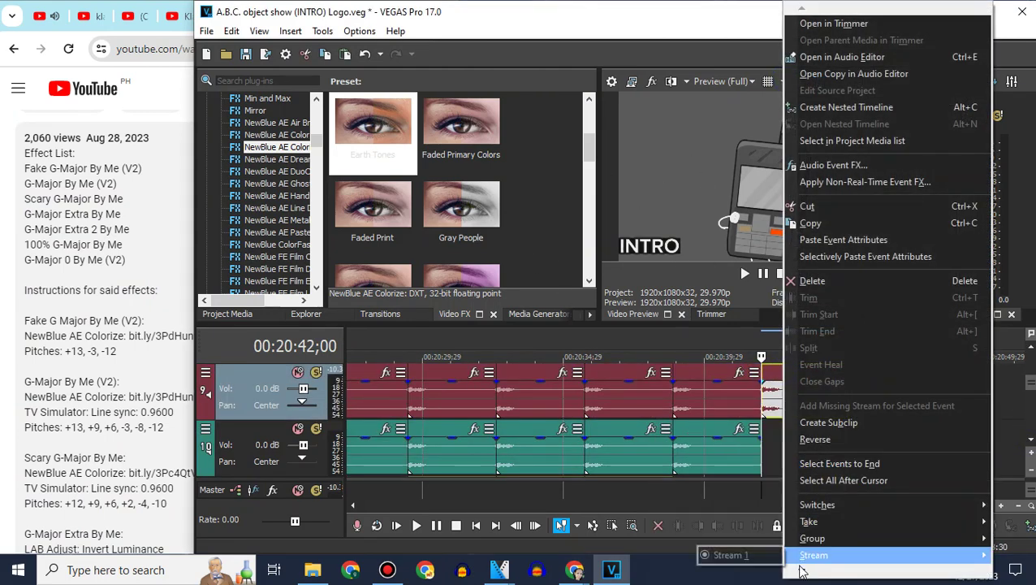
pyautogui.moveTo(803, 574)
pyautogui.click(822, 546)
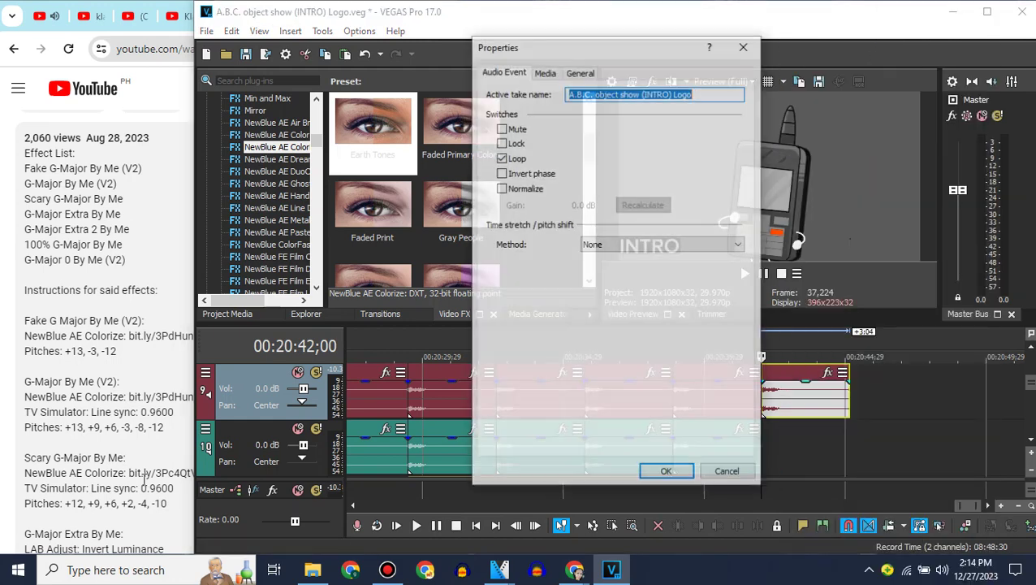
pyautogui.click(633, 246)
pyautogui.click(601, 268)
pyautogui.doubleClick(703, 325)
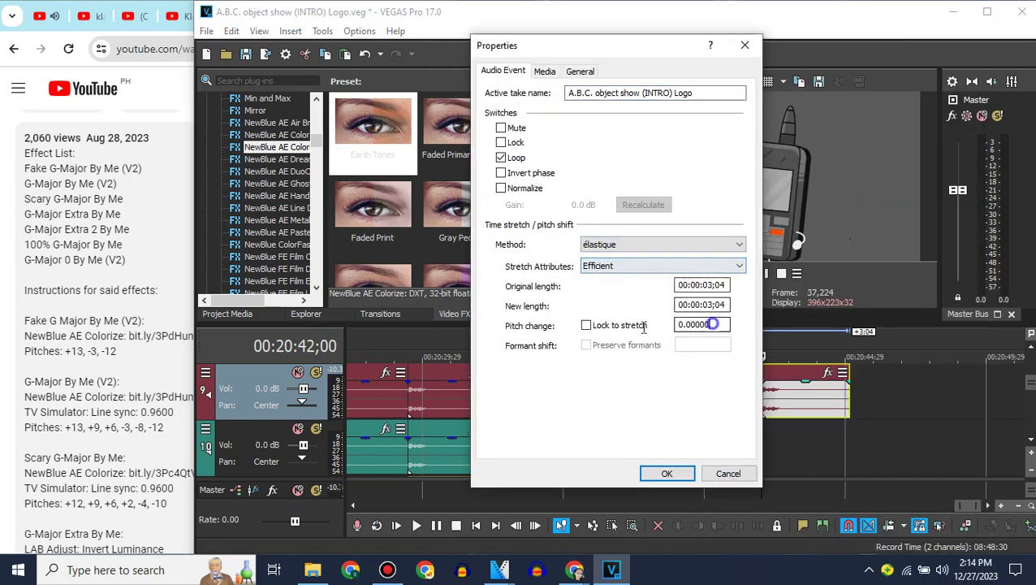
pyautogui.write('13')
pyautogui.click(684, 477)
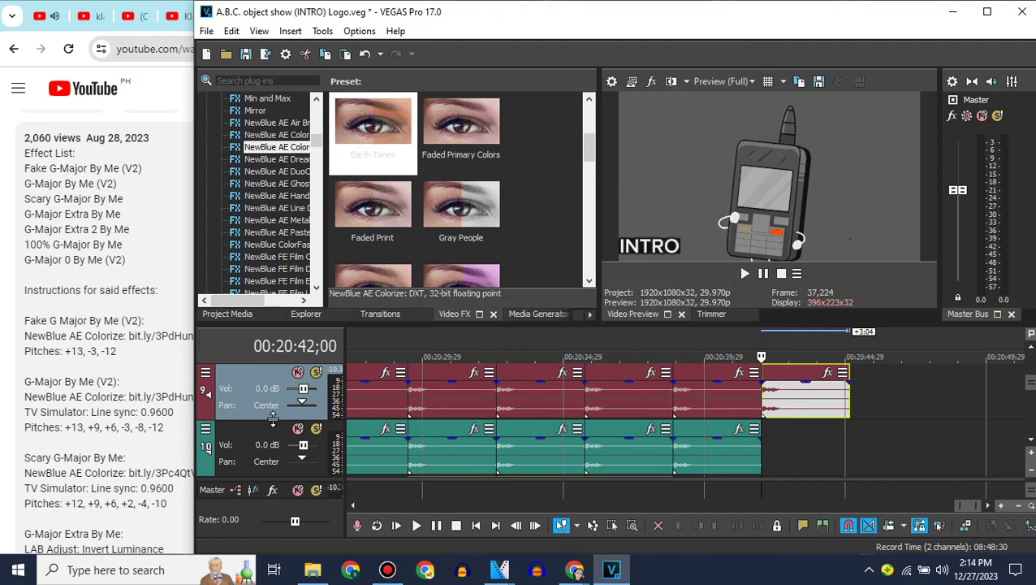
# Paste a copy of the clip's audio at 00:20:42;00 below track 9 and remove the extra video track pasted with it.
pyautogui.click(252, 431)
pyautogui.hotkey('ctrl', 'v')
pyautogui.click(755, 427)
pyautogui.rightClick(728, 430)
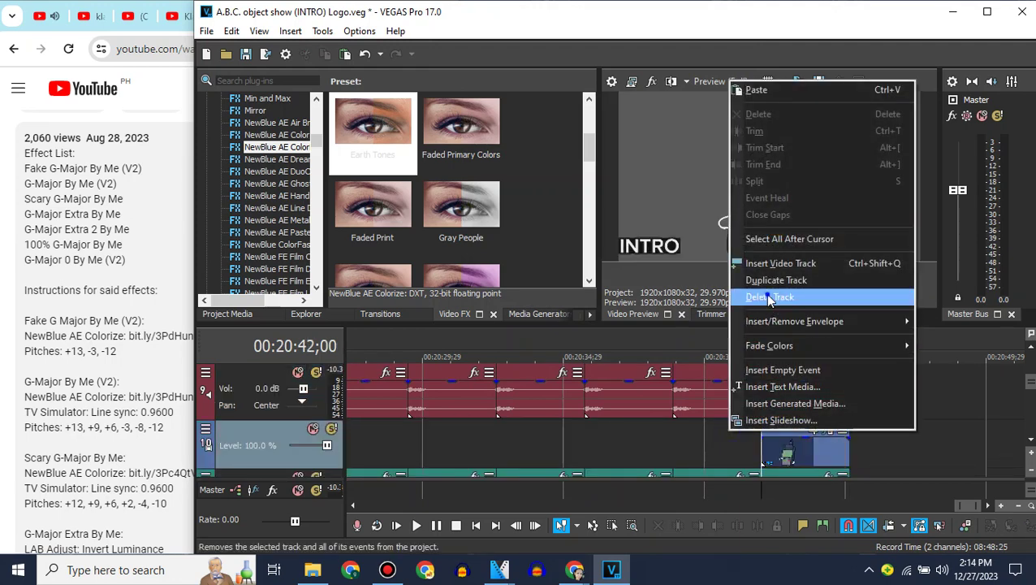
pyautogui.click(767, 297)
# Set the pitch change of the track 10 audio event at 00:20:42;00 to -3.
pyautogui.rightClick(779, 443)
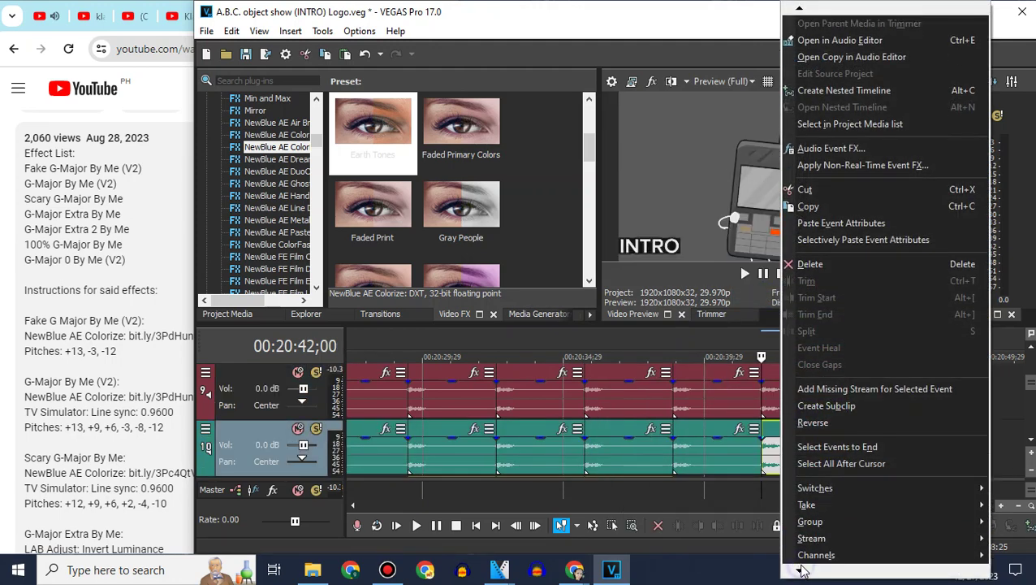
pyautogui.click(812, 546)
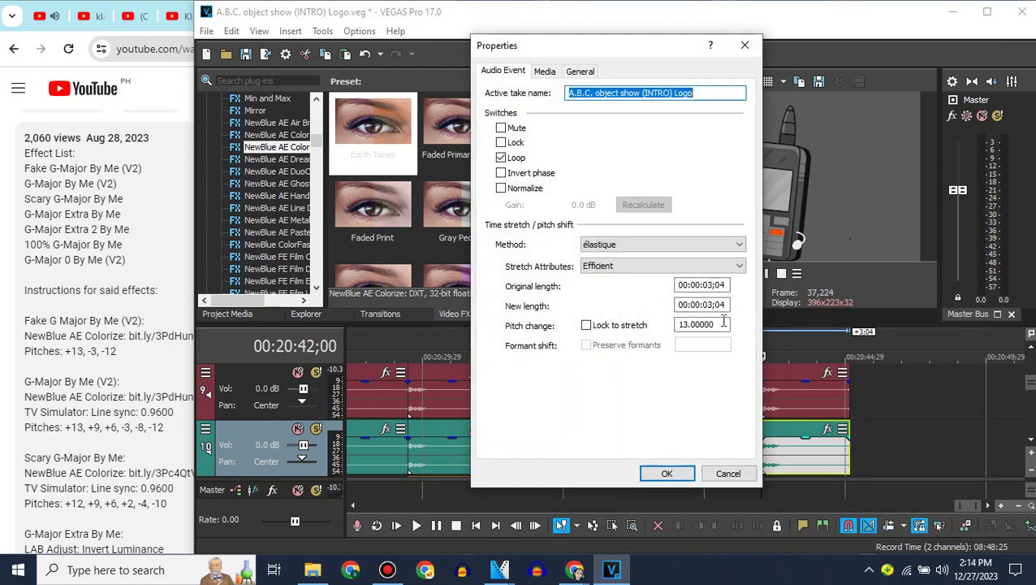
pyautogui.doubleClick(723, 323)
pyautogui.write('-3')
pyautogui.press('Return')
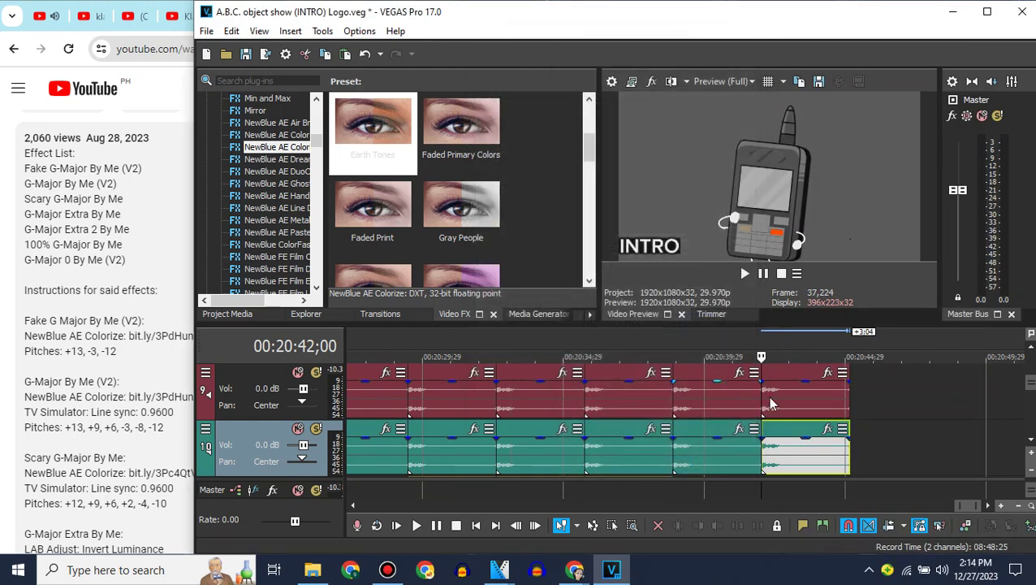
# Paste the audio copy onto track 11 at 00:20:42;00 and set its pitch change to -12.
pyautogui.scroll(-1, 1029, 446)
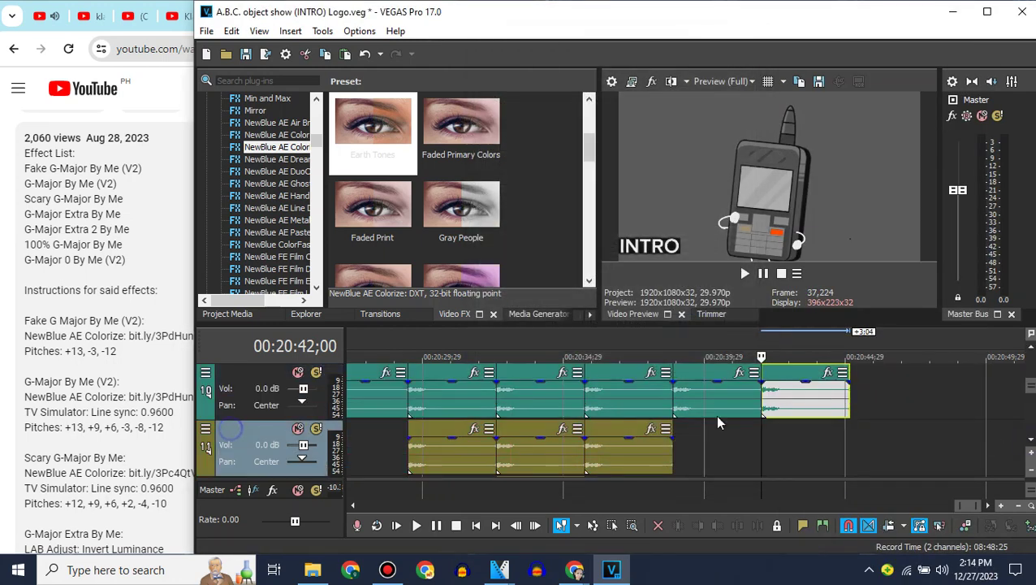
pyautogui.rightClick(784, 433)
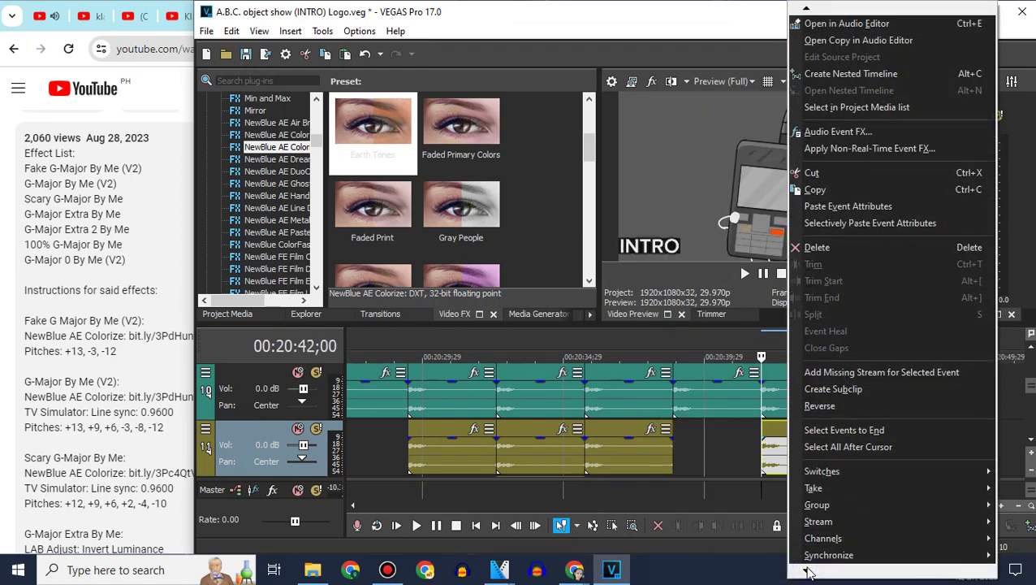
pyautogui.click(816, 555)
pyautogui.doubleClick(682, 323)
pyautogui.write('-12')
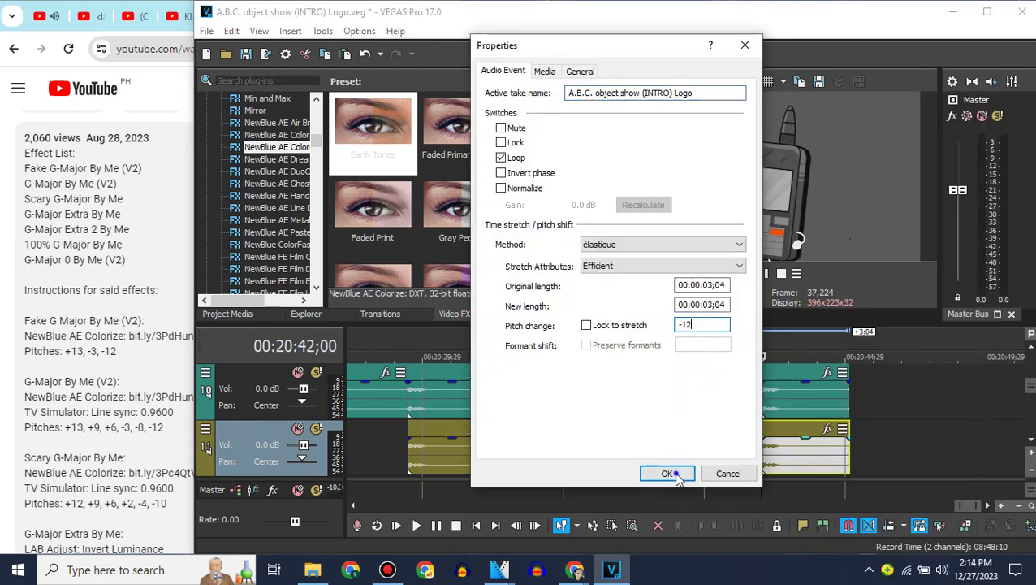
pyautogui.click(668, 473)
# Copy the 00:20:42;00 clip with its track 9 audio and paste it directly after itself at 00:20:45;04.
pyautogui.scroll(2, 1032, 351)
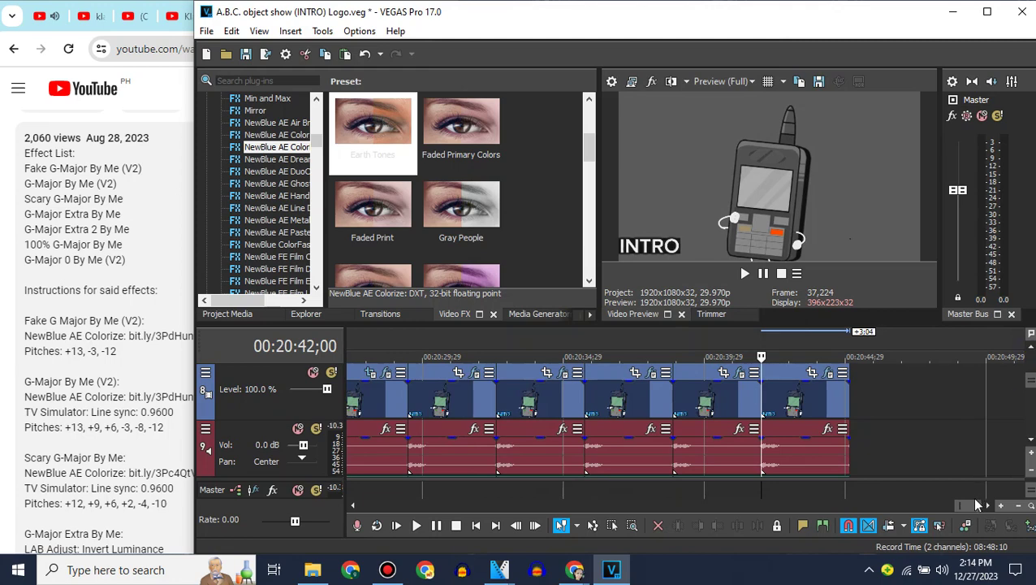
pyautogui.click(967, 501)
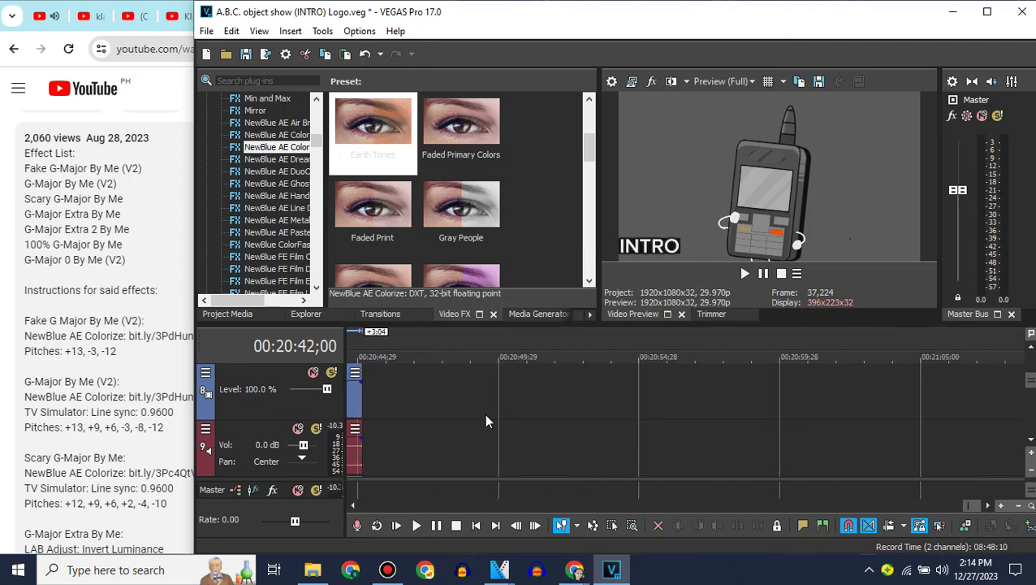
pyautogui.click(356, 504)
pyautogui.rightClick(438, 394)
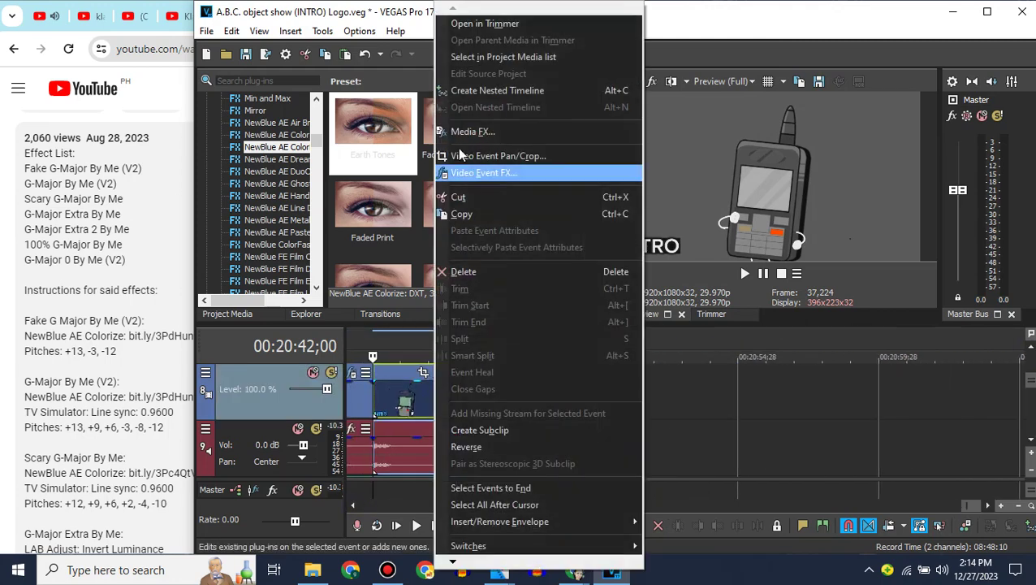
pyautogui.click(467, 213)
pyautogui.click(463, 391)
pyautogui.hotkey('ctrl', 'v')
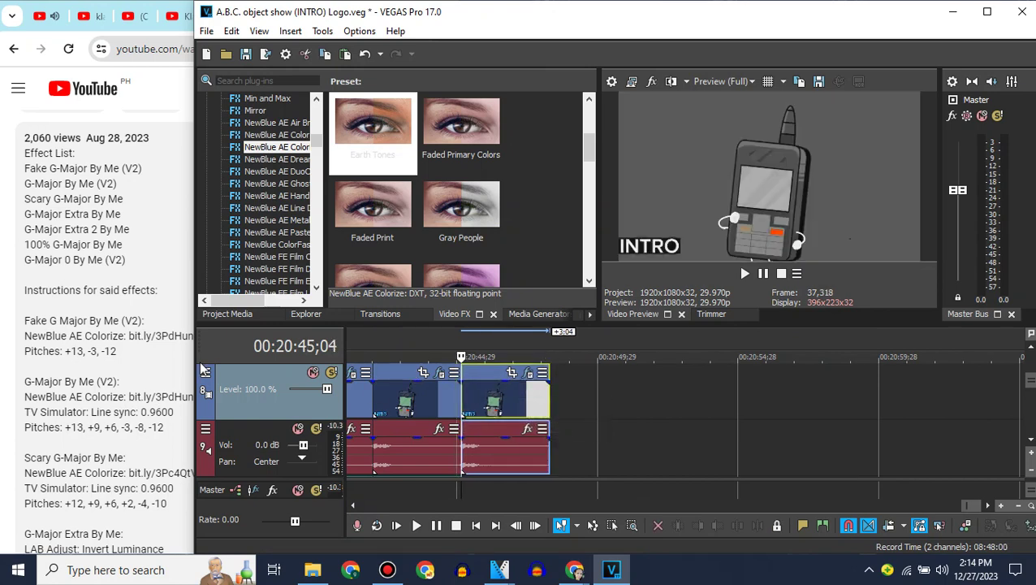
# Add the TV Simulator effect with the Reset to None preset to the 00:20:45;04 clip and set Line sync to 0.9600.
pyautogui.moveTo(317, 143); pyautogui.dragTo(318, 265)
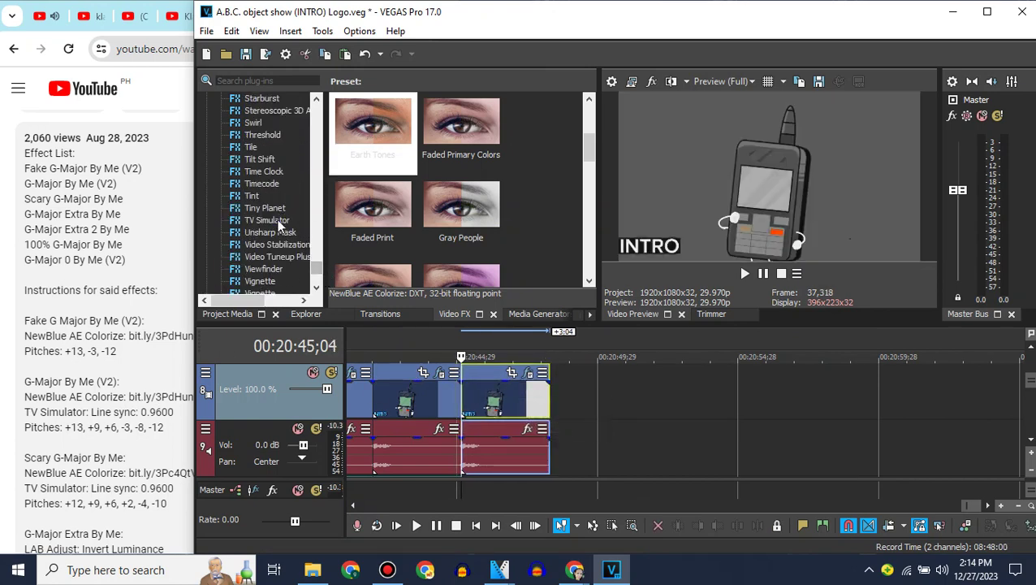
pyautogui.click(277, 218)
pyautogui.moveTo(380, 220); pyautogui.dragTo(502, 384)
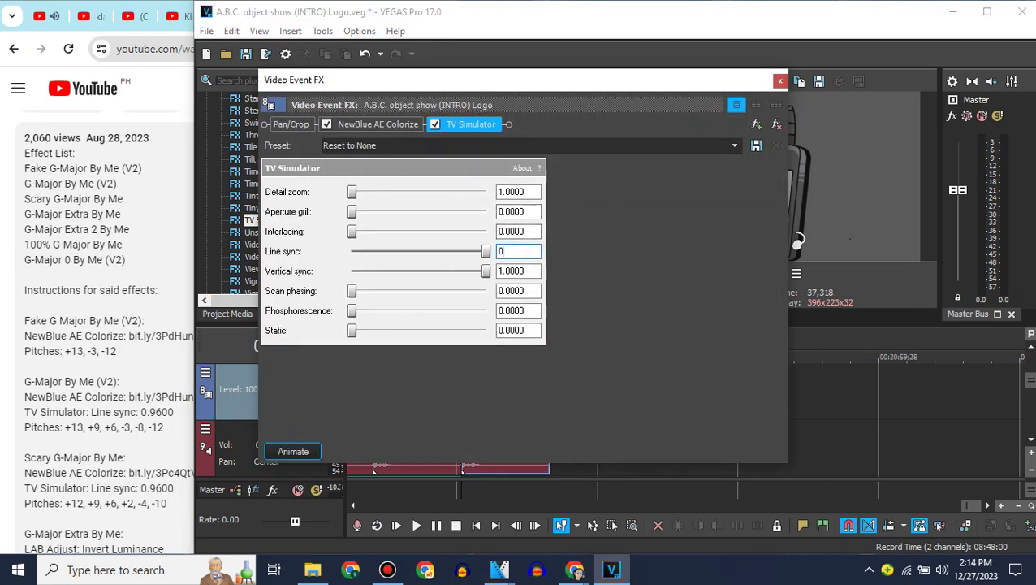
pyautogui.press('Return')
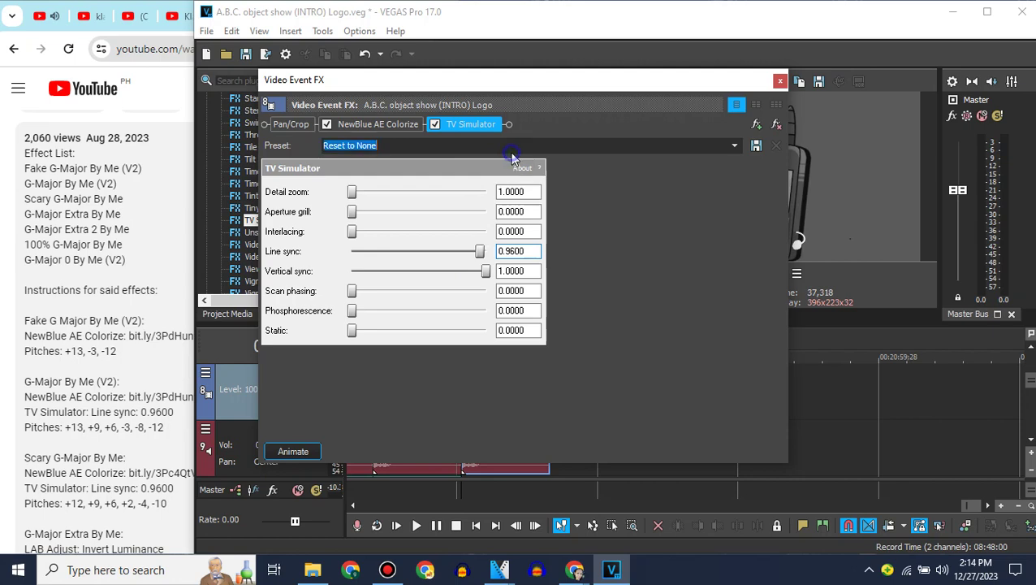
pyautogui.click(780, 80)
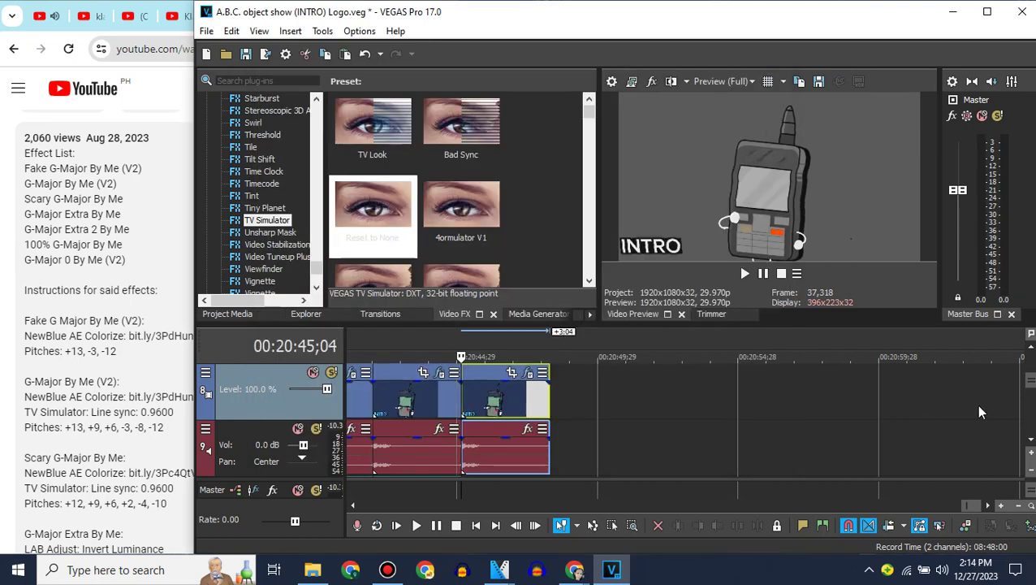
# Duplicate the track 10 and track 11 audio events from 00:20:42;00 to 00:20:45;04 on their own tracks.
pyautogui.click(1030, 443)
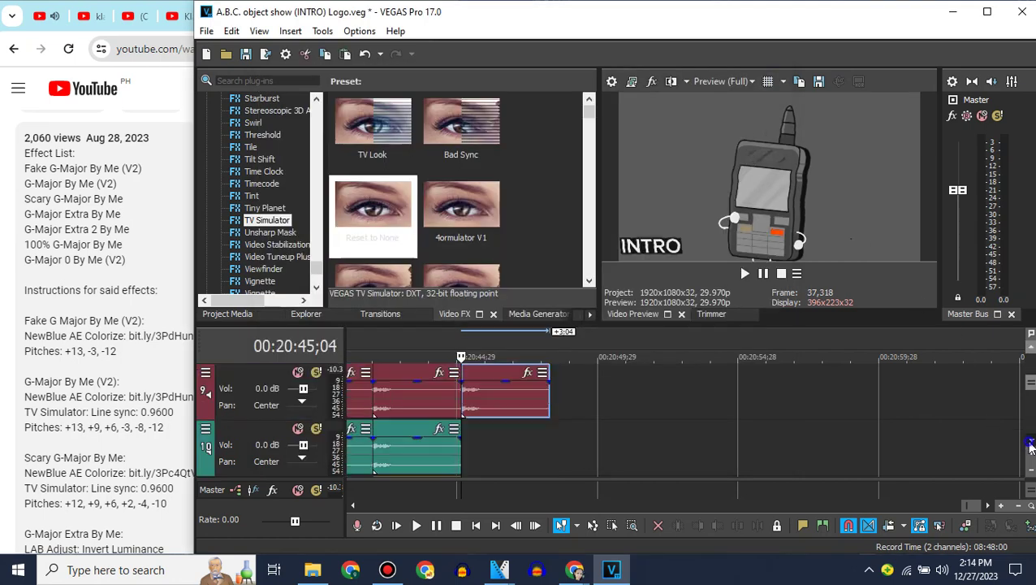
pyautogui.rightClick(418, 434)
pyautogui.click(455, 222)
pyautogui.hotkey('ctrl', 'v')
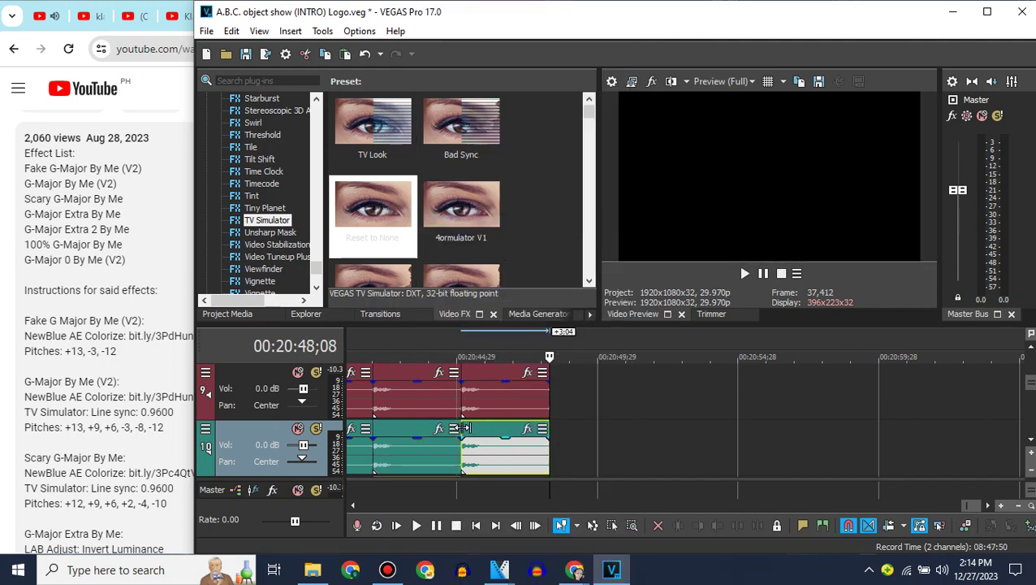
pyautogui.click(461, 431)
pyautogui.click(1030, 442)
pyautogui.rightClick(418, 432)
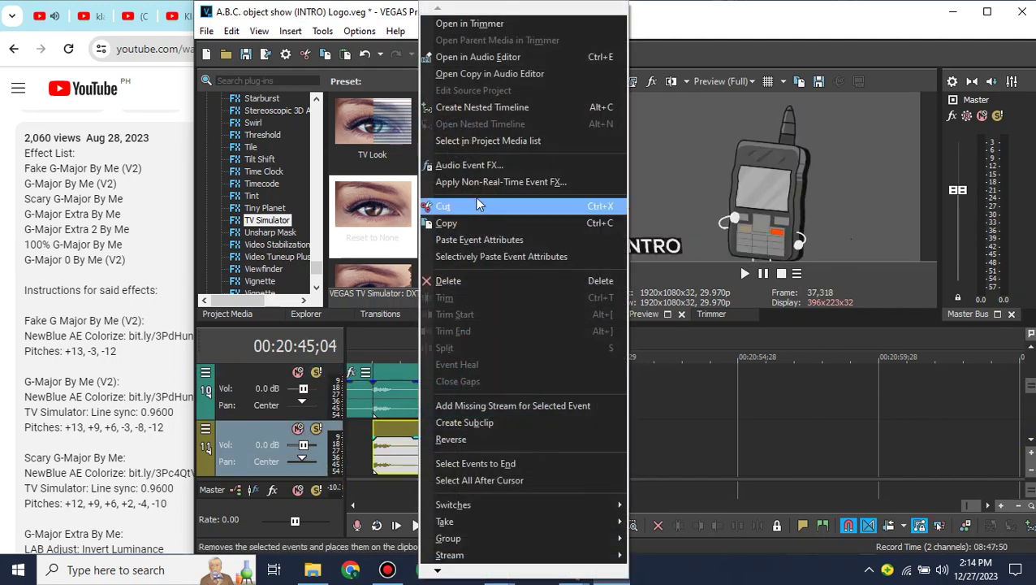
pyautogui.click(454, 236)
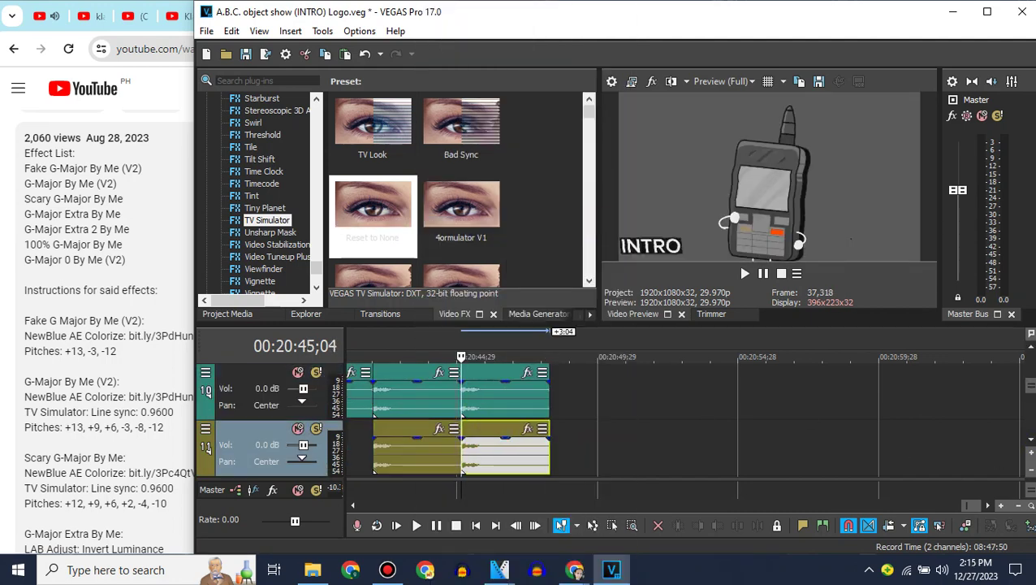
# Paste another audio copy onto track 12 at 00:20:45;04 and set its pitch change to -8.
pyautogui.click(1028, 439)
pyautogui.click(254, 432)
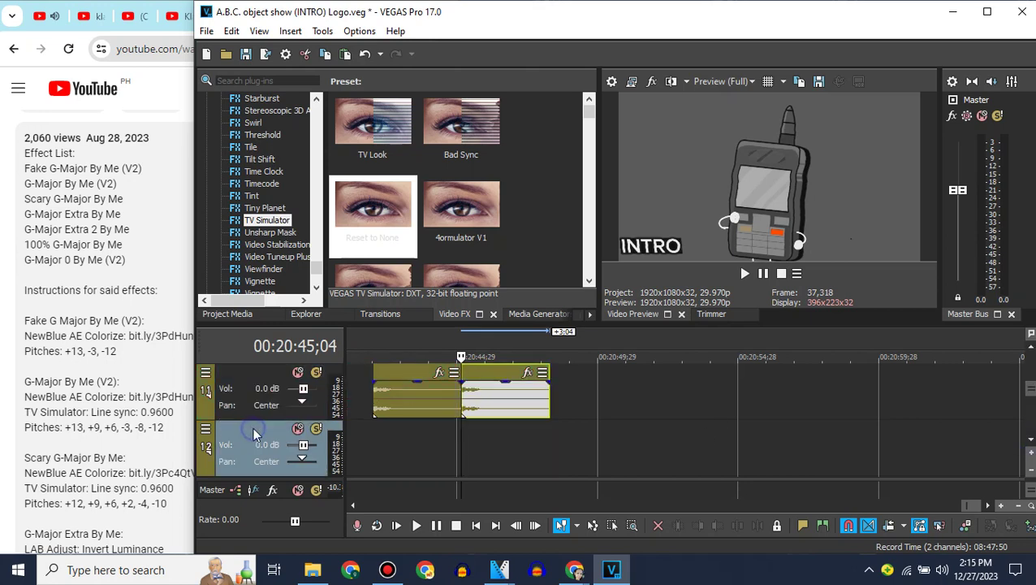
pyautogui.hotkey('ctrl', 'v')
pyautogui.click(467, 435)
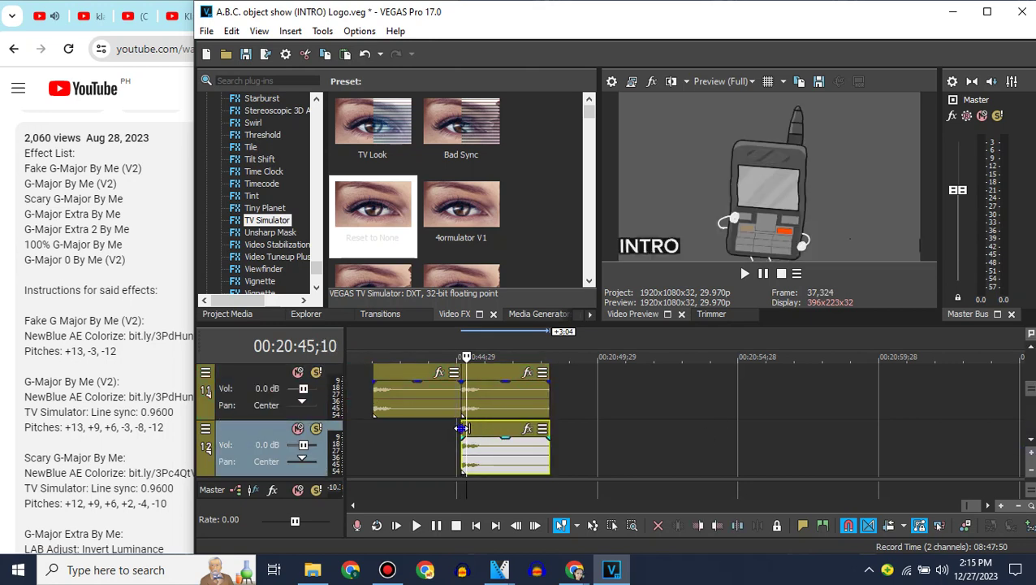
pyautogui.rightClick(484, 424)
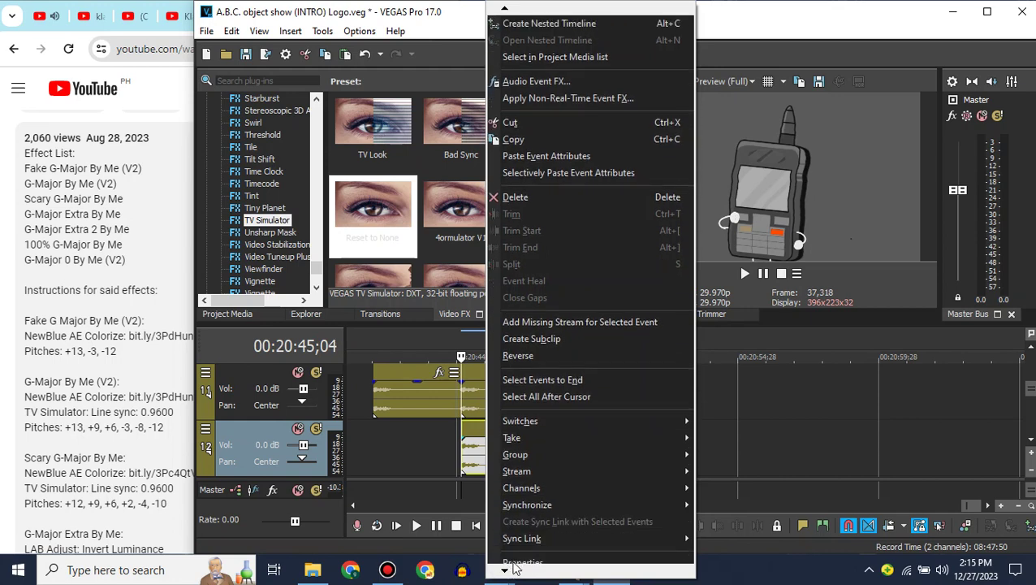
pyautogui.click(512, 549)
pyautogui.moveTo(678, 324); pyautogui.dragTo(796, 332)
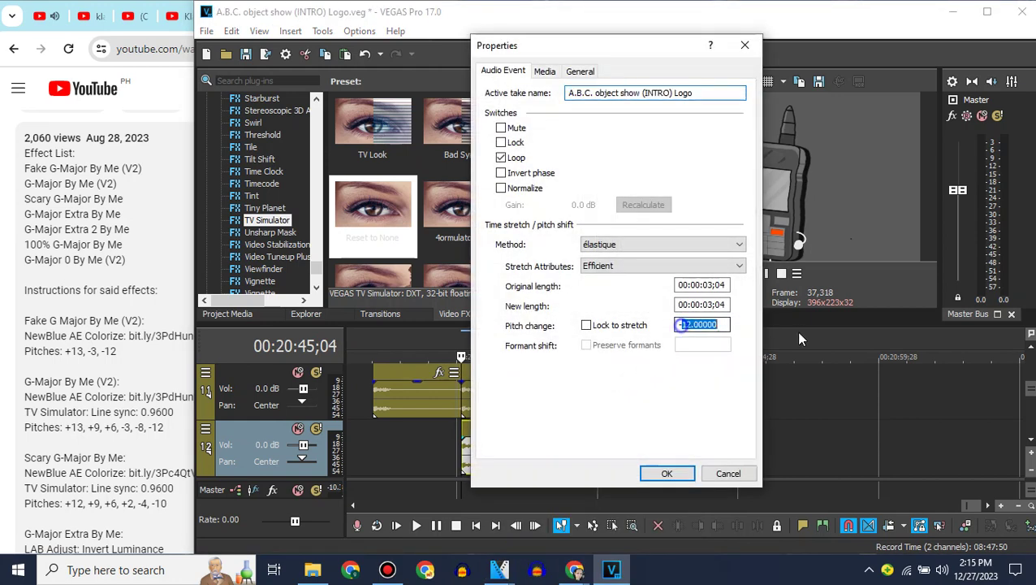
pyautogui.write('-8')
pyautogui.click(678, 473)
# Paste another audio copy onto track 13 at 00:20:45;04 and set its pitch change to 9.
pyautogui.click(1031, 441)
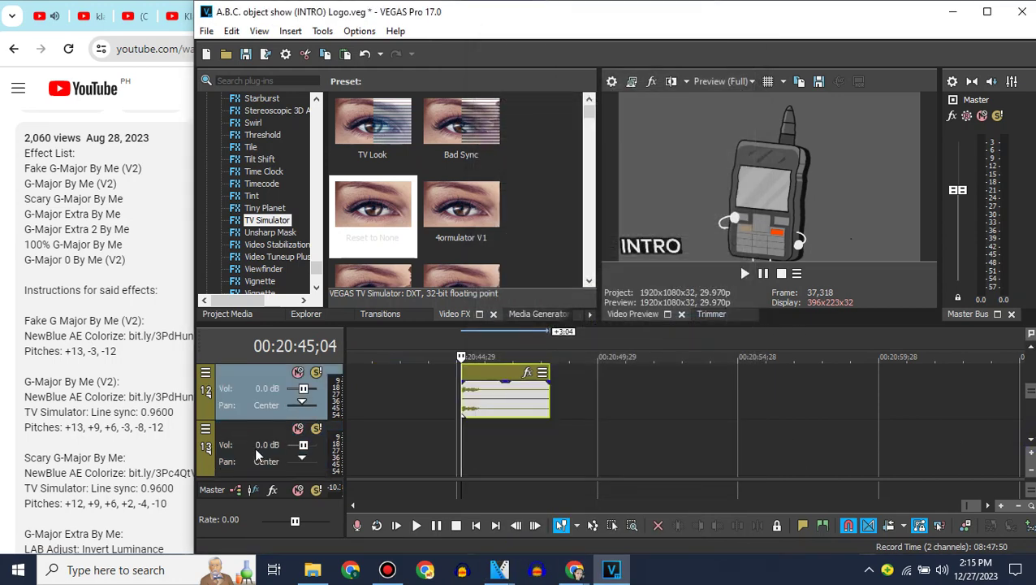
pyautogui.click(254, 447)
pyautogui.hotkey('ctrl', 'v')
pyautogui.click(463, 429)
pyautogui.rightClick(480, 427)
pyautogui.rightClick(481, 431)
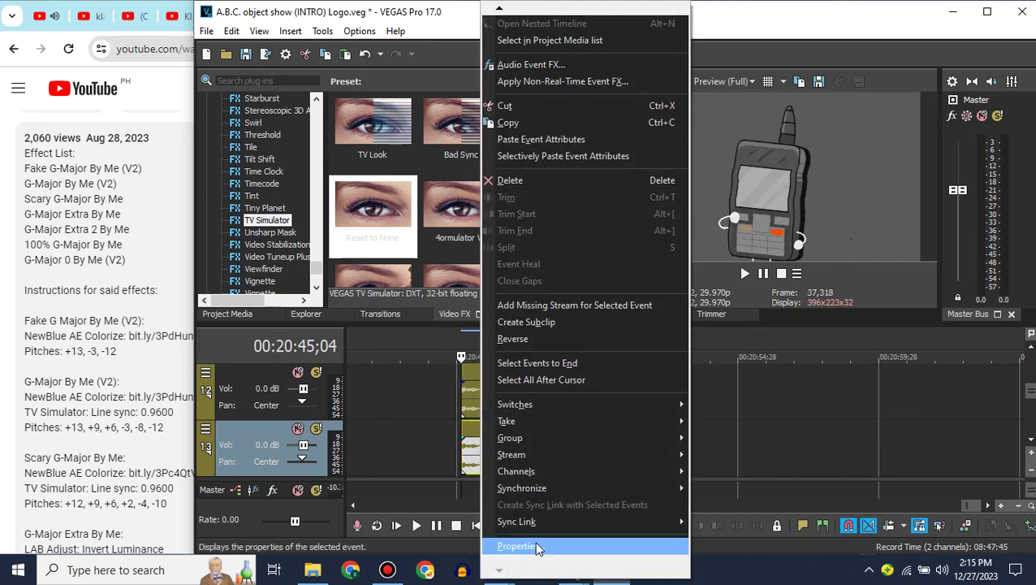
pyautogui.click(520, 546)
pyautogui.doubleClick(713, 325)
pyautogui.write('9')
pyautogui.click(666, 473)
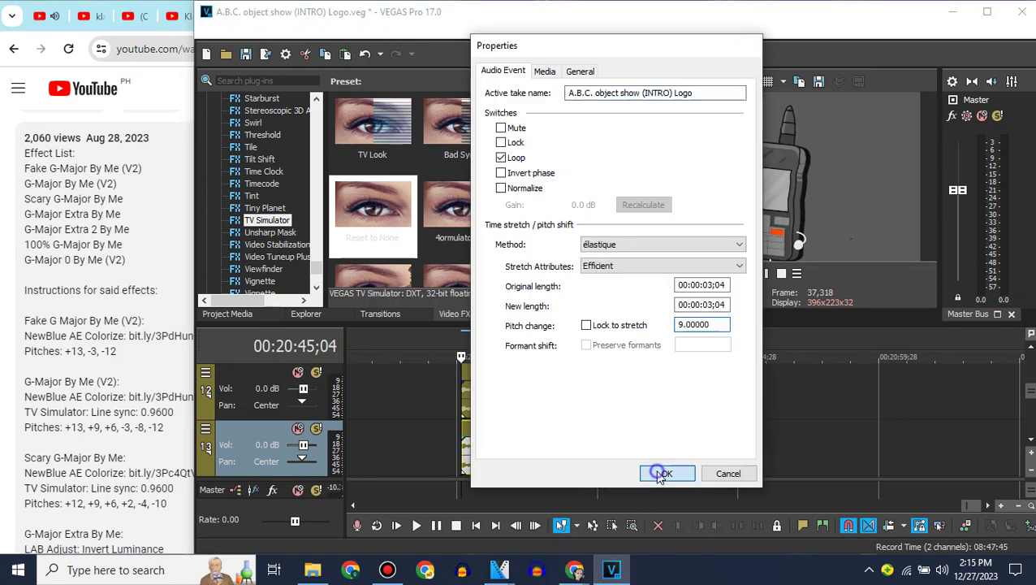
# Paste another audio copy onto track 14 at 00:20:45;04 and edit its pitch change following the G-Major By Me (V2) recipe.
pyautogui.click(1031, 439)
pyautogui.click(262, 439)
pyautogui.hotkey('ctrl', 'v')
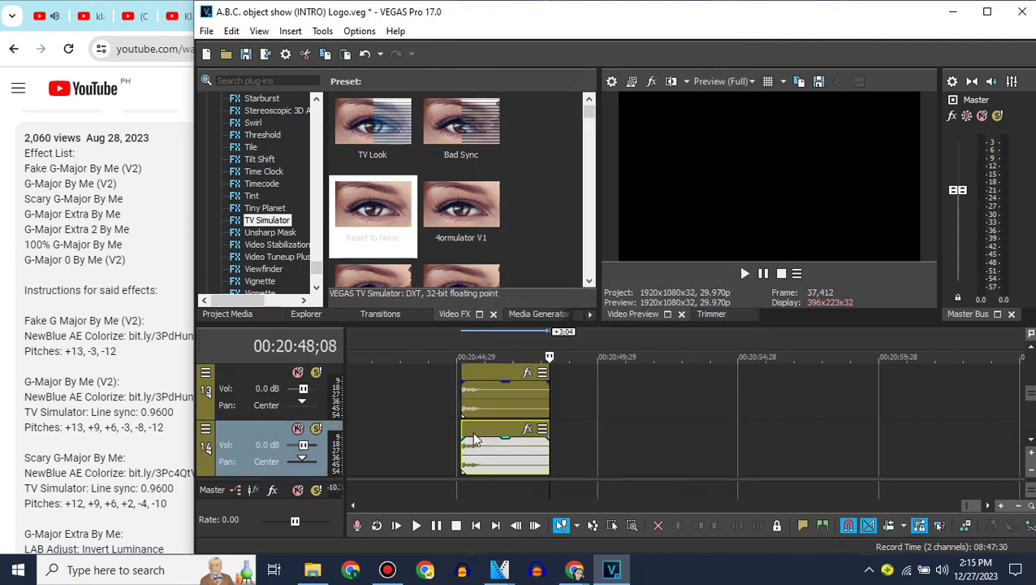
pyautogui.rightClick(493, 426)
pyautogui.moveTo(516, 571)
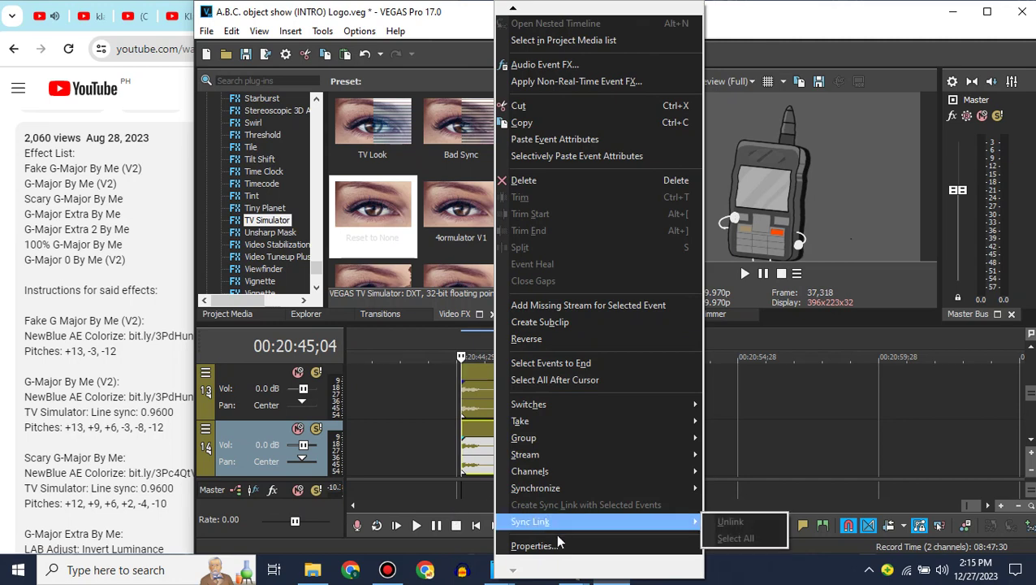
pyautogui.click(555, 544)
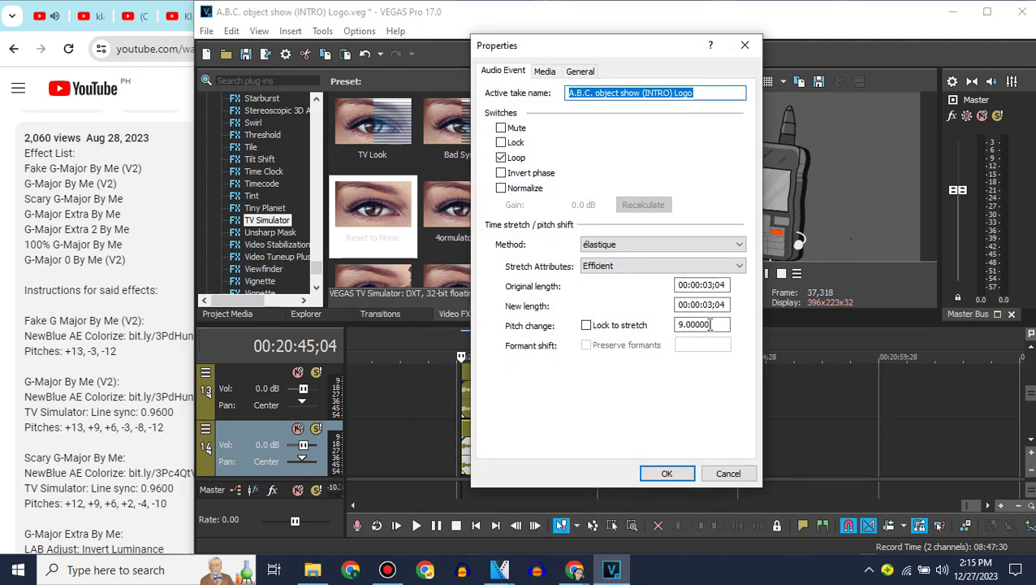
pyautogui.doubleClick(710, 324)
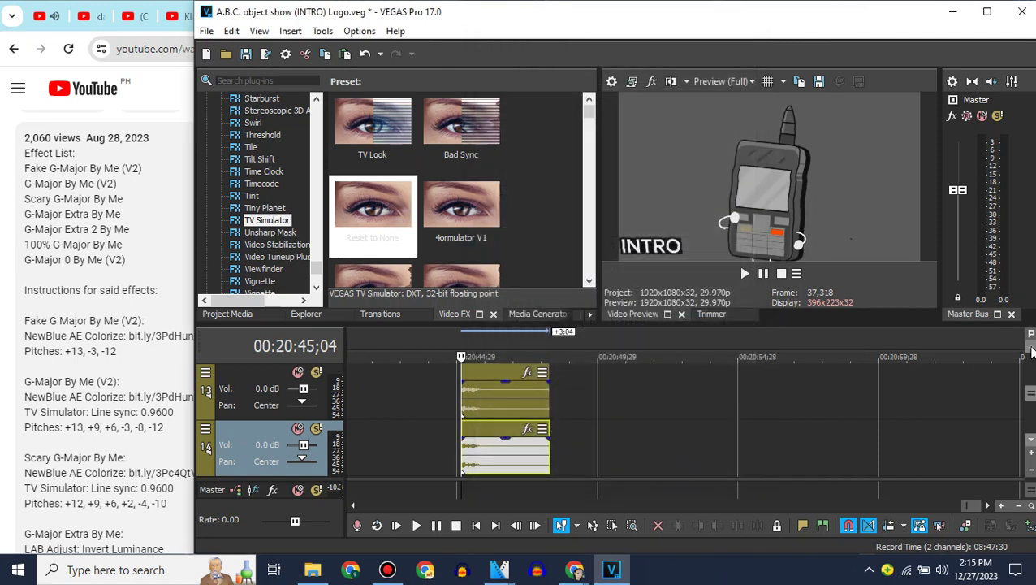
# Copy the 00:20:45;04 clip with its track 9 audio and paste it directly after itself at 00:20:48;08.
pyautogui.click(1031, 347)
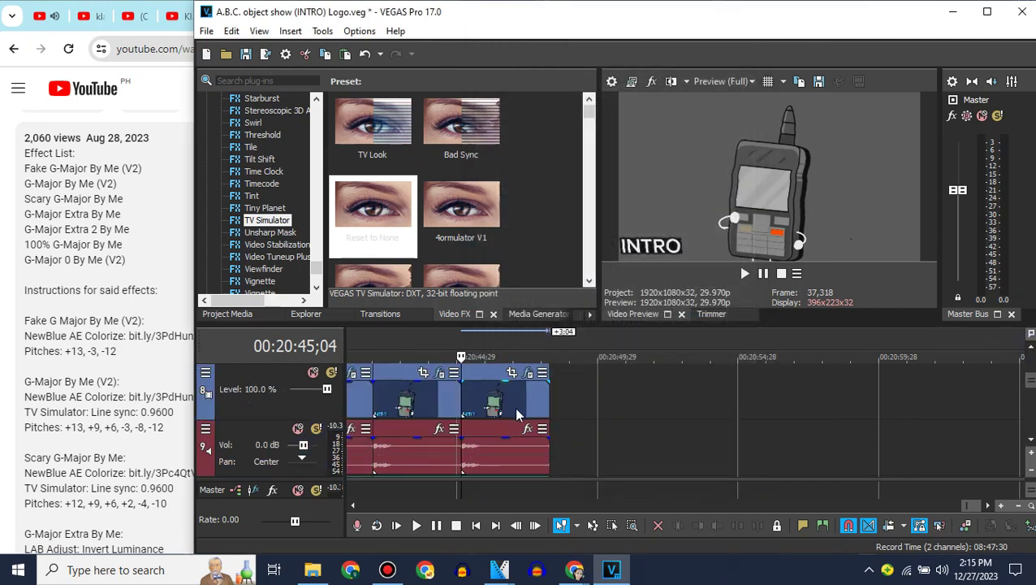
pyautogui.rightClick(514, 406)
pyautogui.click(528, 212)
pyautogui.click(556, 405)
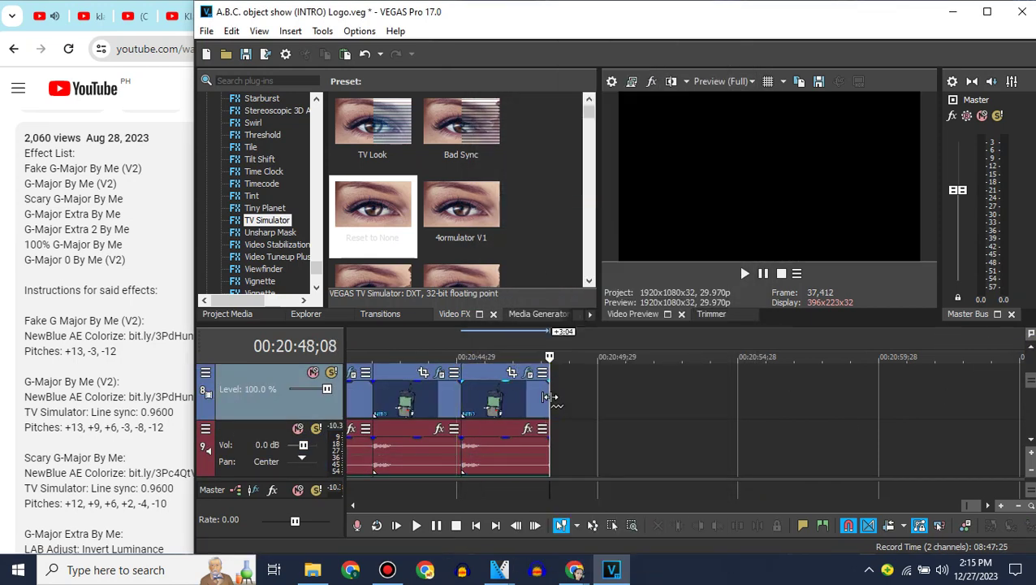
pyautogui.moveTo(550, 397); pyautogui.dragTo(582, 397)
# Set the pitch change of the track 9 audio event at 00:20:48;08 to 12.
pyautogui.rightClick(581, 398)
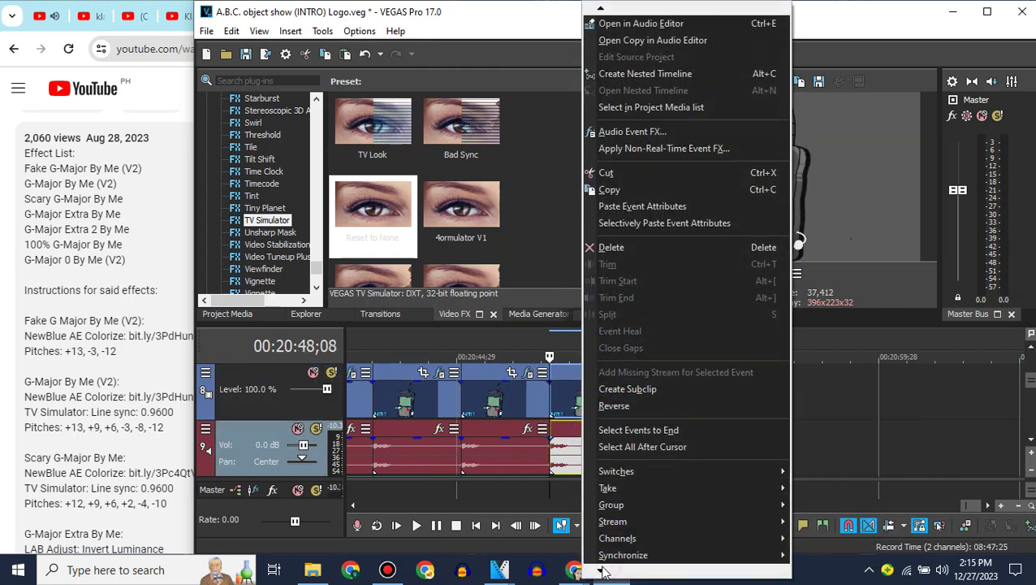
pyautogui.click(623, 547)
pyautogui.moveTo(715, 324); pyautogui.dragTo(640, 353)
pyautogui.write('12')
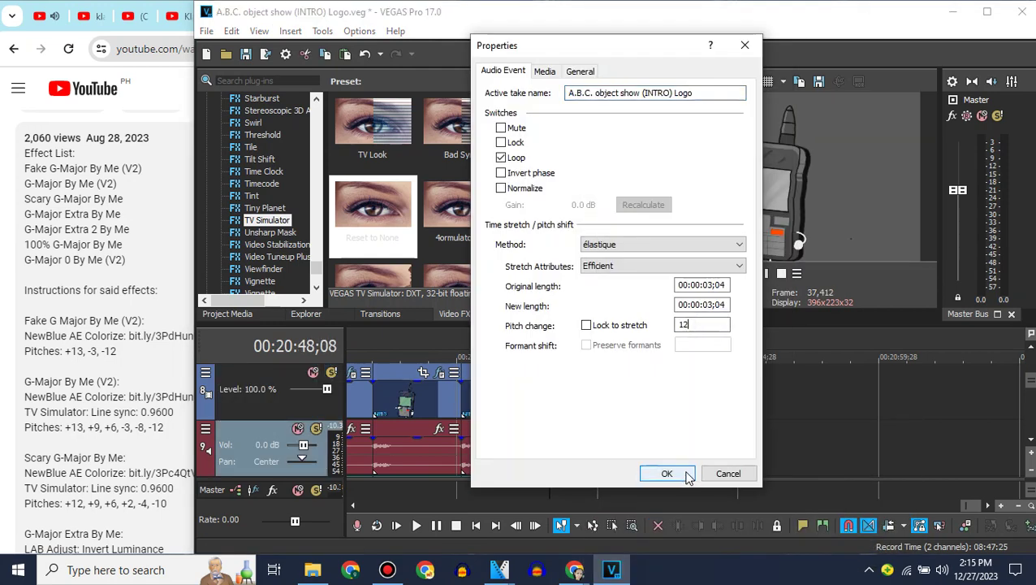
pyautogui.click(687, 475)
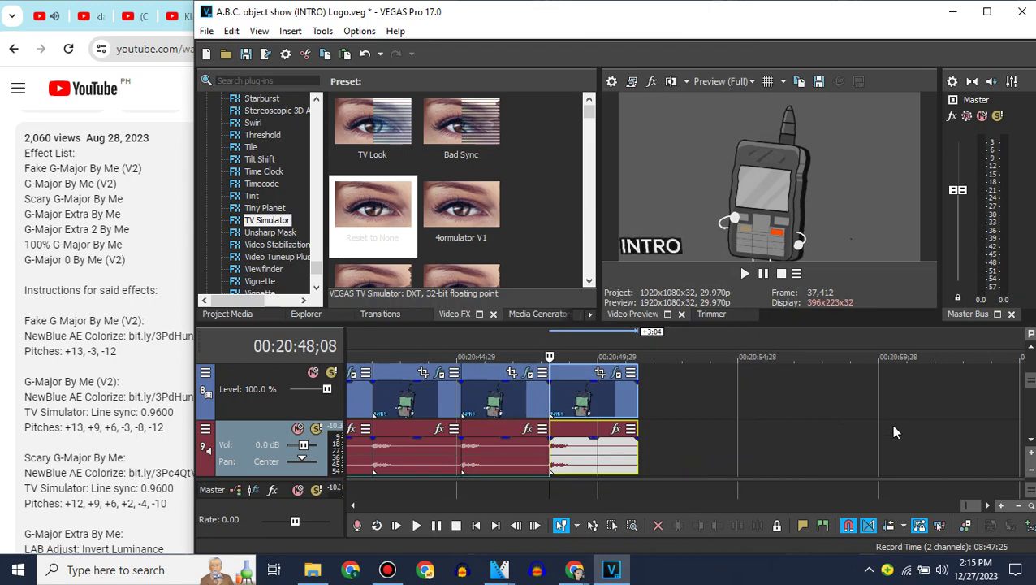
# Copy the last track 10 audio event and paste it directly after itself at 00:20:48;08.
pyautogui.scroll(-1, 524, 437)
pyautogui.rightClick(509, 439)
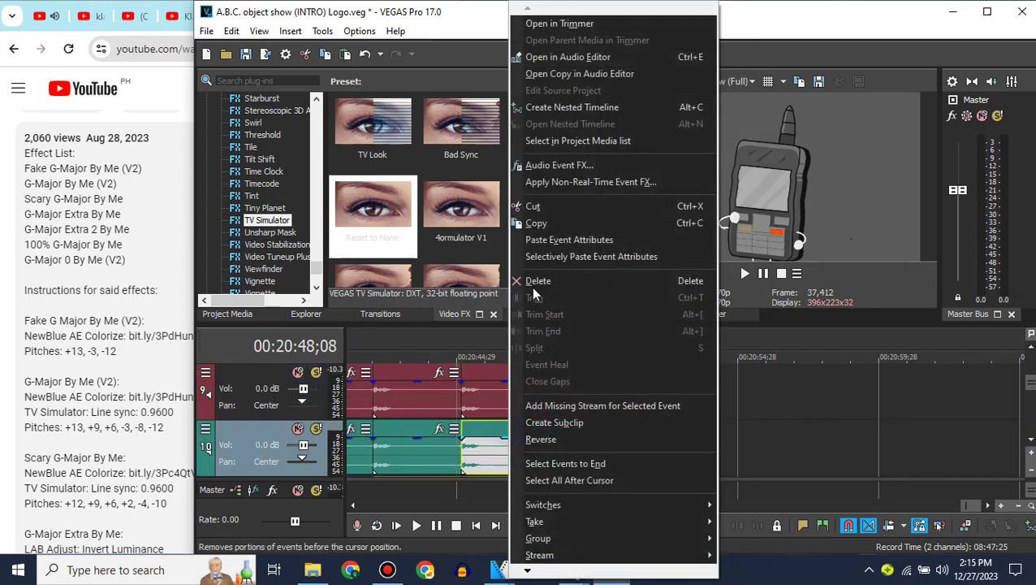
pyautogui.click(536, 224)
pyautogui.hotkey('ctrl', 'v')
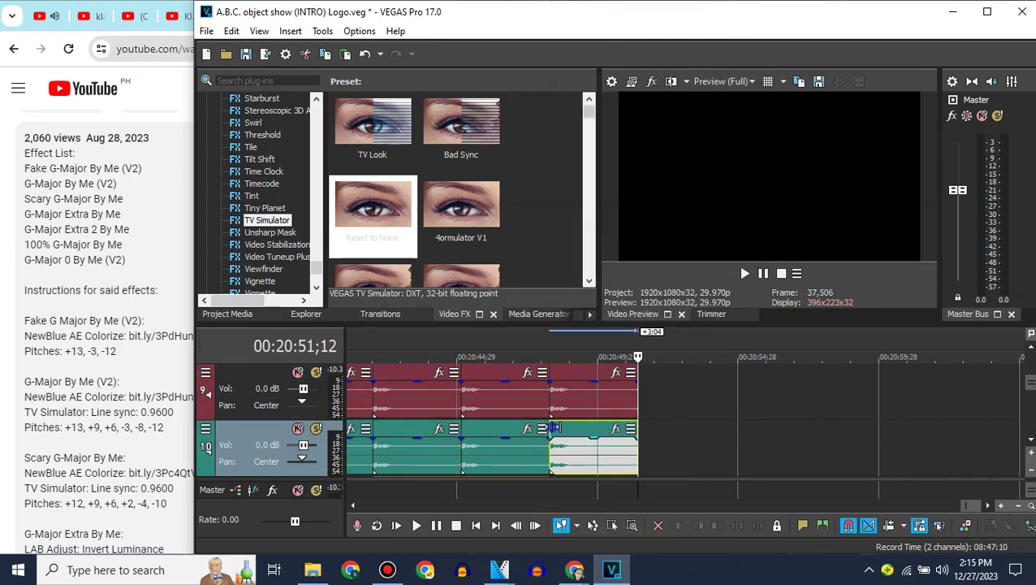
# Set the pitch change of the track 10 audio event at 00:20:48;08 to -9.
pyautogui.rightClick(552, 428)
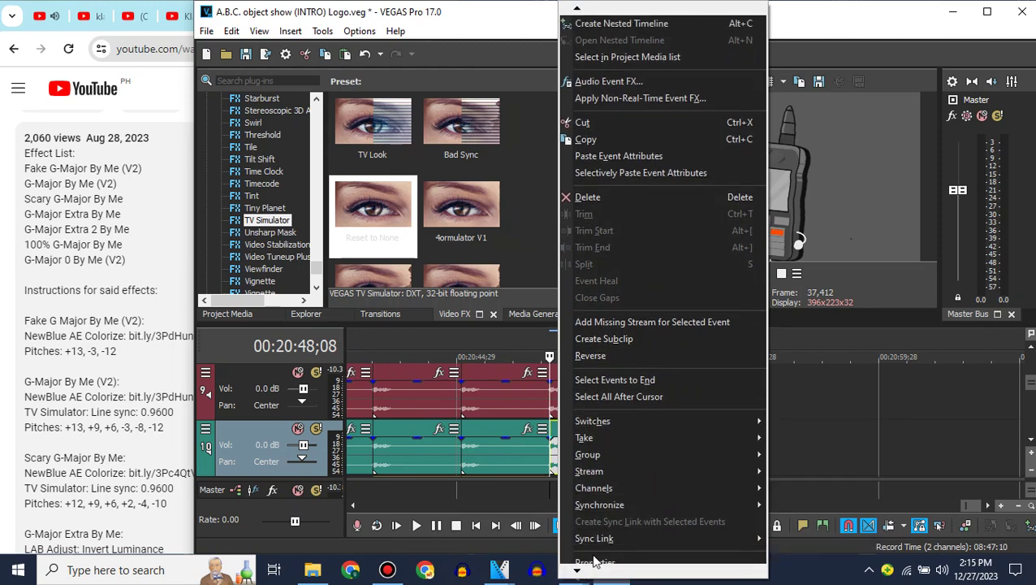
pyautogui.click(598, 546)
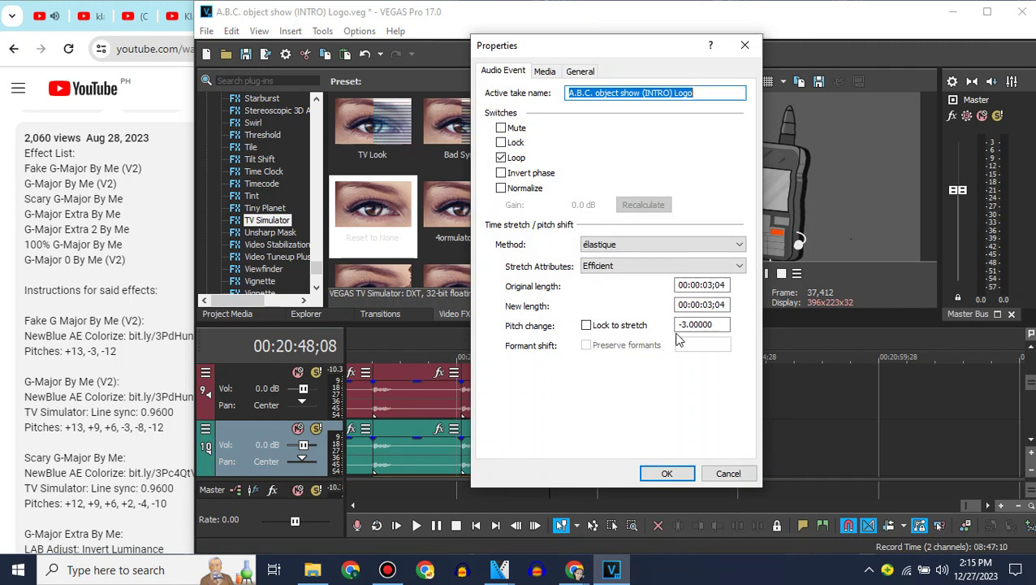
pyautogui.doubleClick(722, 323)
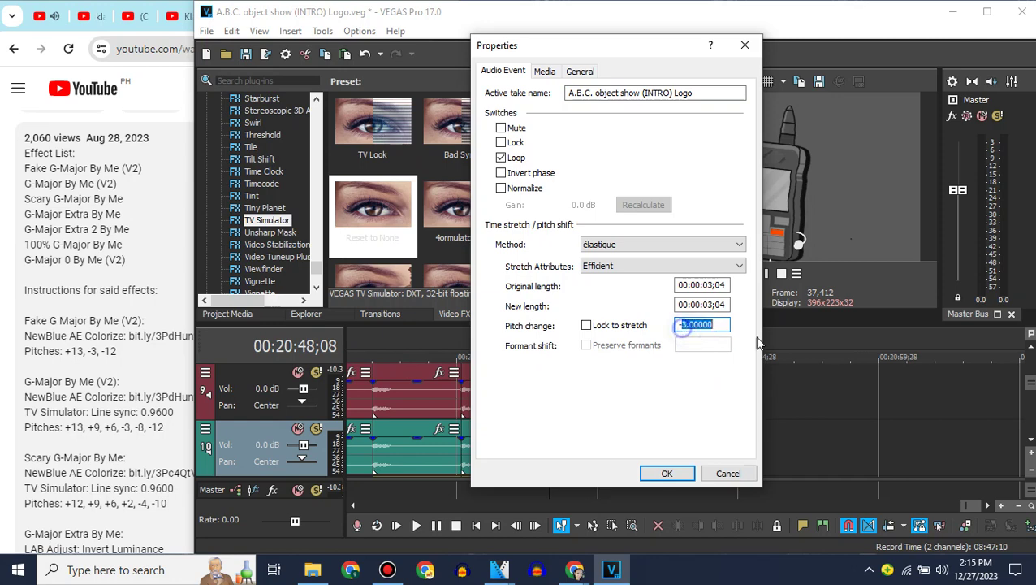
pyautogui.write('-9')
pyautogui.click(681, 475)
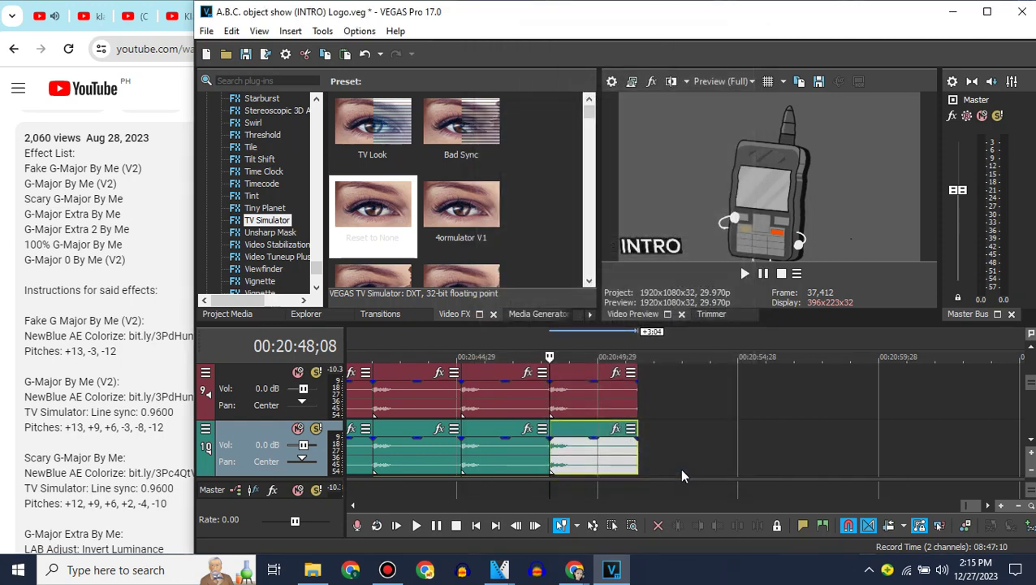
# Set the pitch change of the track 10 audio event at 00:20:48;08 to 9.
pyautogui.rightClick(596, 455)
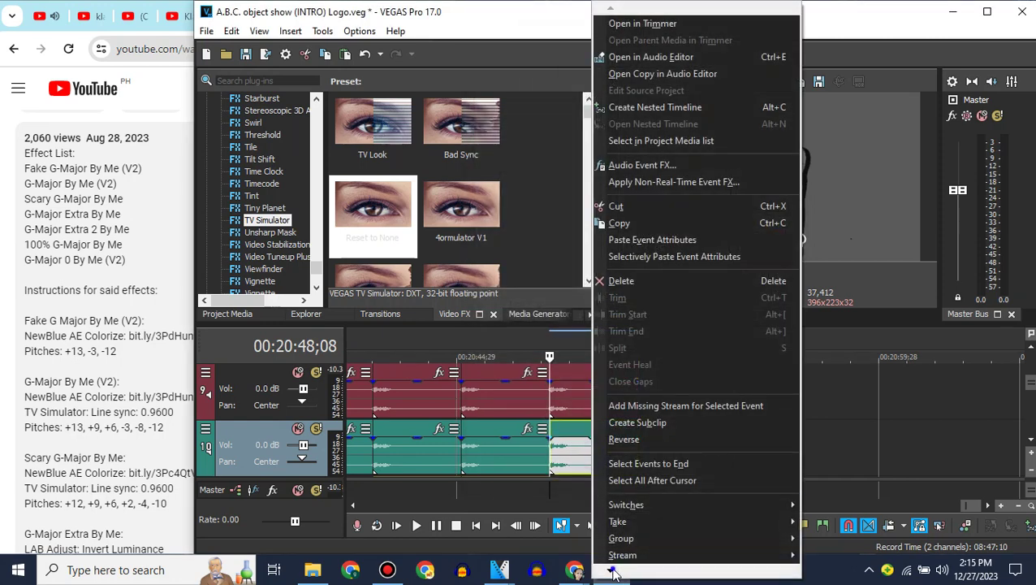
pyautogui.scroll(-3, 638, 545)
pyautogui.click(634, 546)
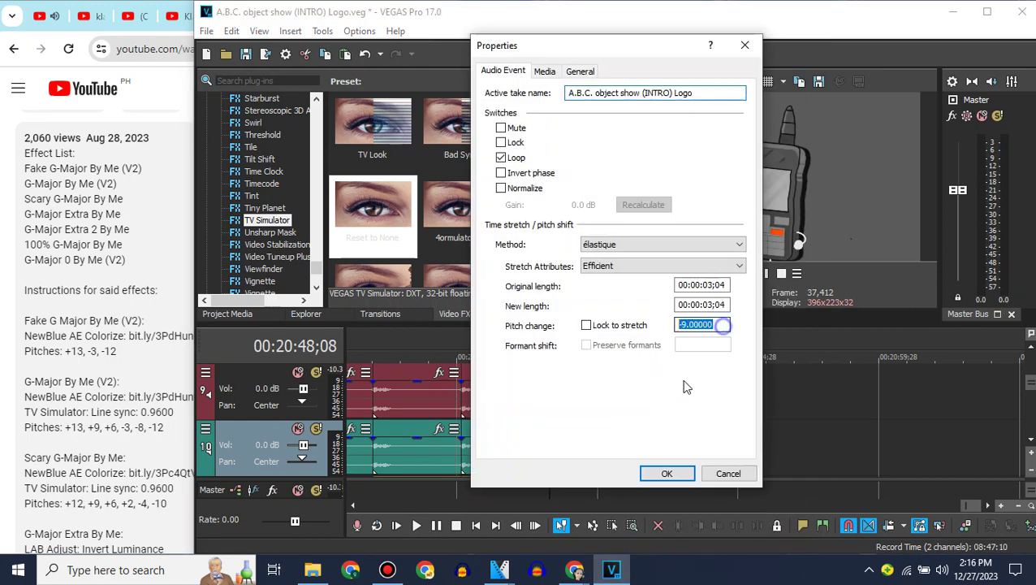
pyautogui.write('9')
pyautogui.click(667, 474)
# Check the pitch change of the track 9 audio event at 00:20:48;08.
pyautogui.rightClick(590, 454)
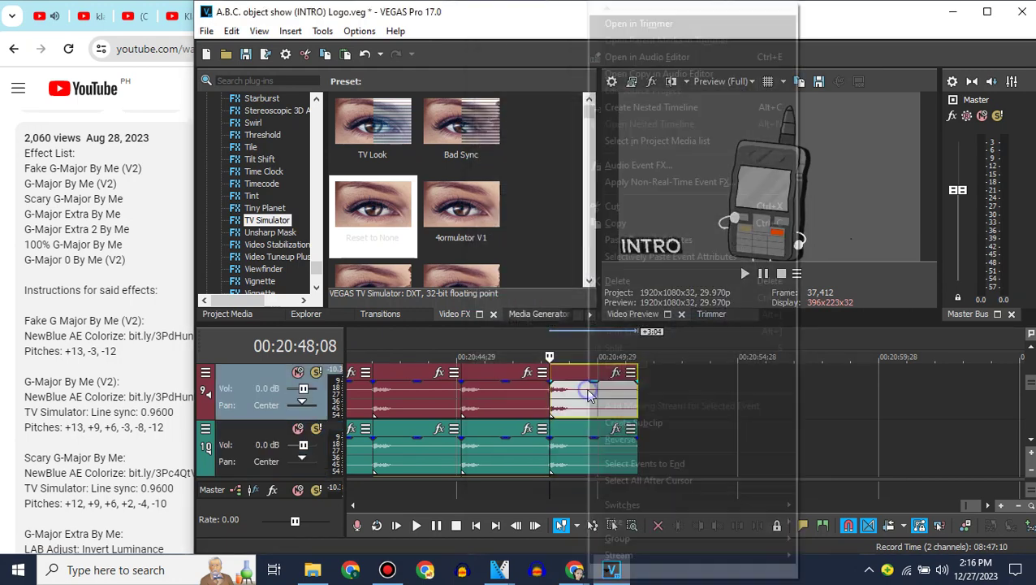
pyautogui.scroll(-2, 607, 561)
pyautogui.scroll(-2, 609, 571)
pyautogui.click(625, 546)
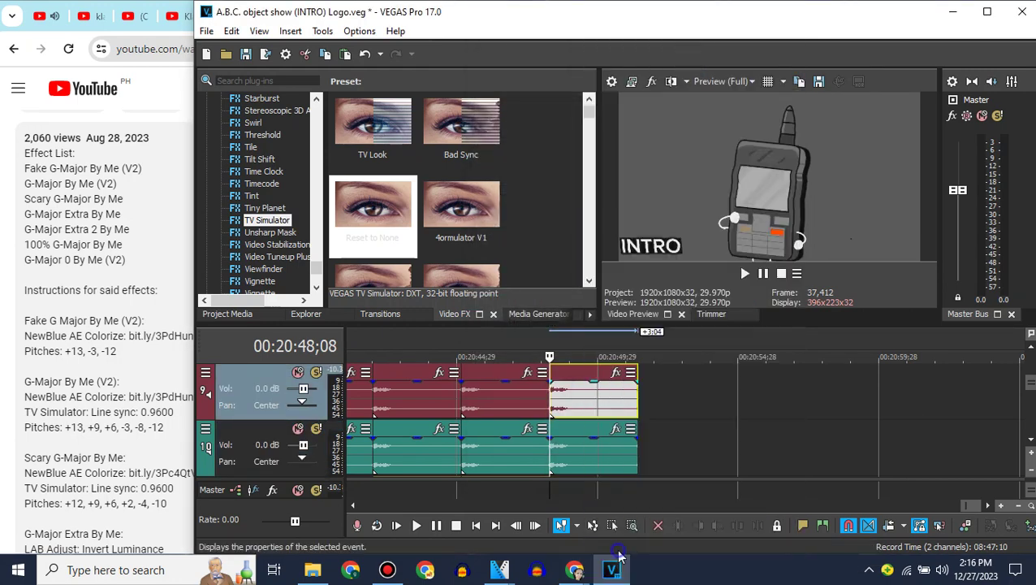
pyautogui.click(667, 473)
# Copy the track 10 audio event at 00:20:48;08 and paste it onto track 11 at the same time.
pyautogui.rightClick(579, 447)
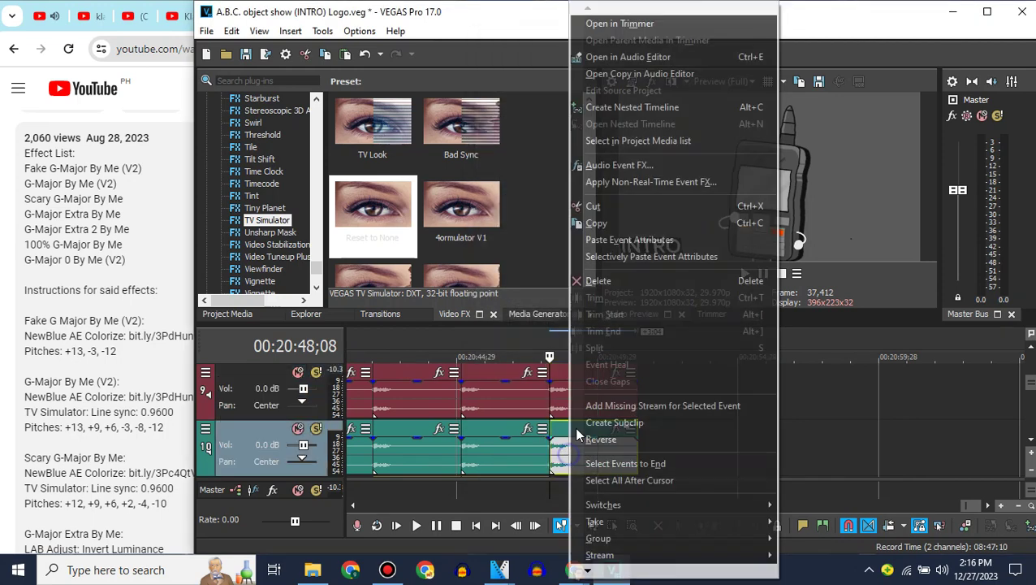
pyautogui.click(618, 222)
pyautogui.click(1029, 440)
pyautogui.click(261, 429)
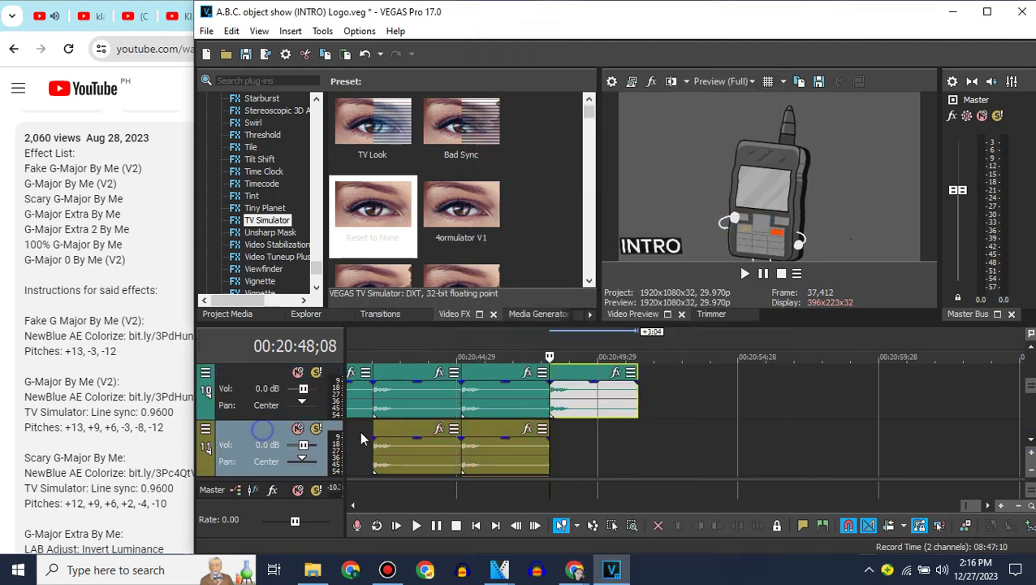
pyautogui.hotkey('ctrl', 'v')
# Set the pitch change of the track 11 audio event at 00:20:48;08 to 6.
pyautogui.rightClick(552, 431)
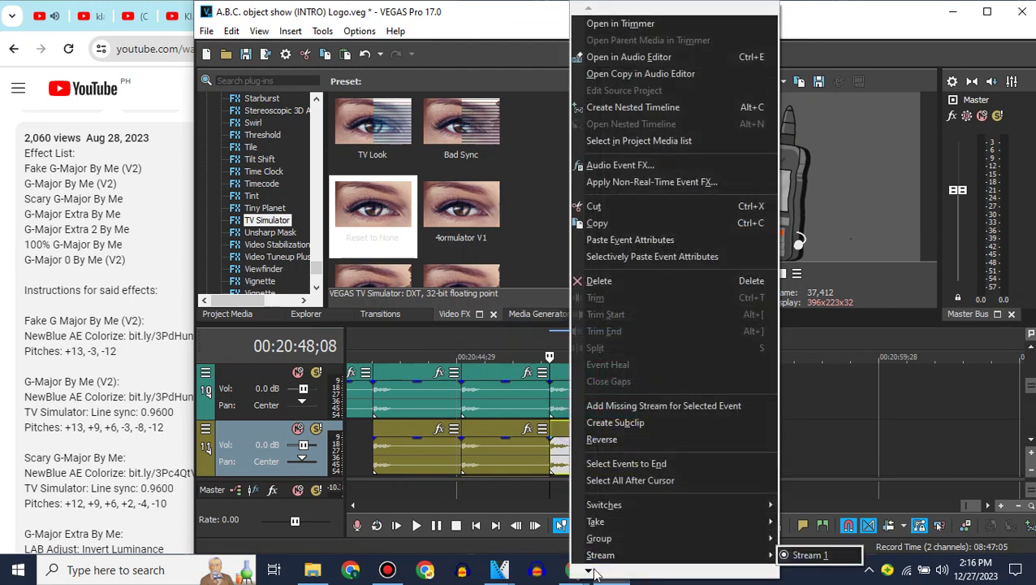
pyautogui.scroll(-3, 609, 568)
pyautogui.click(611, 547)
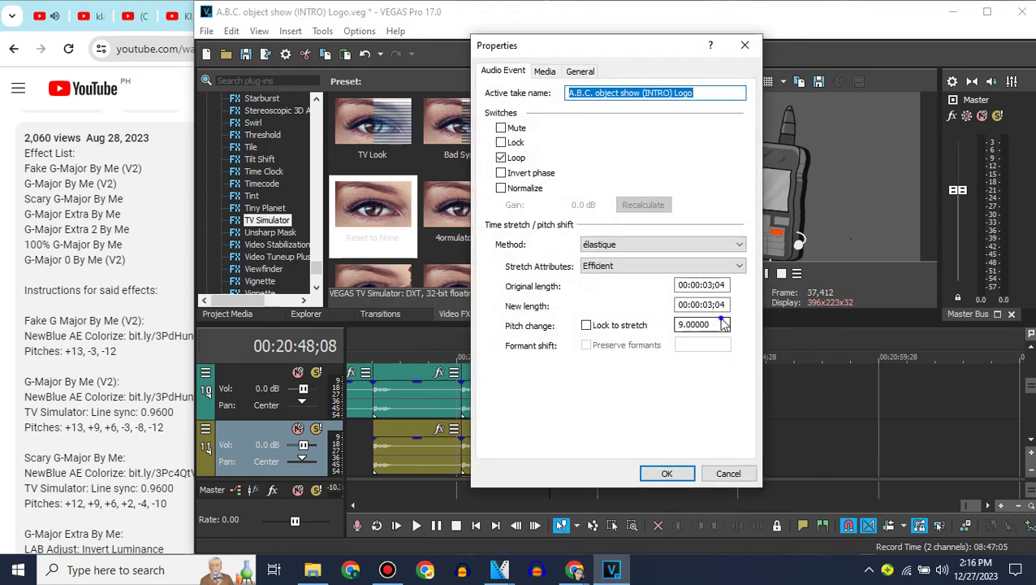
pyautogui.doubleClick(719, 325)
pyautogui.write('6')
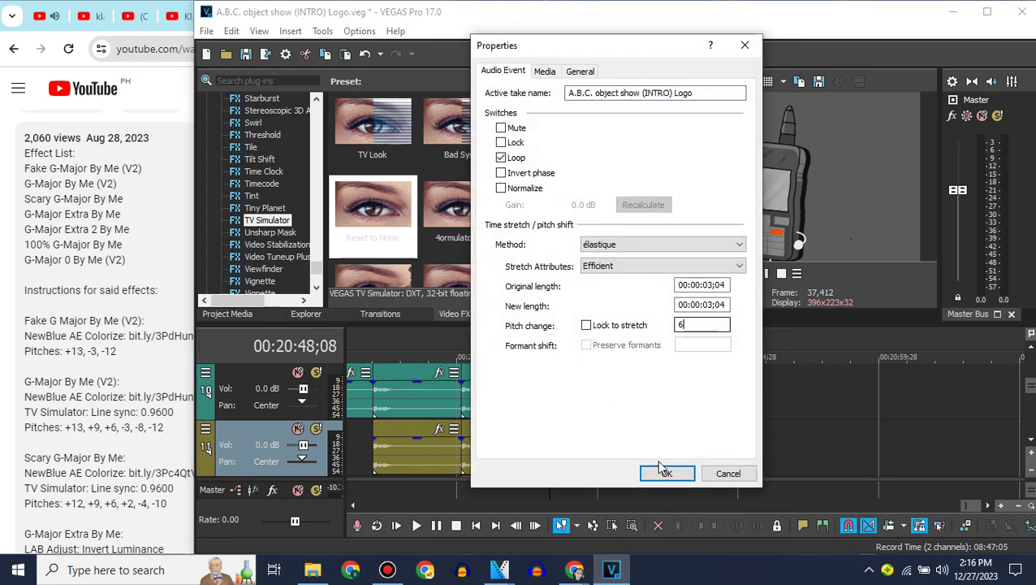
pyautogui.click(666, 474)
# Paste another audio copy onto track 12 at 00:20:48;08 and set its pitch change to 2.
pyautogui.scroll(-1, 1031, 439)
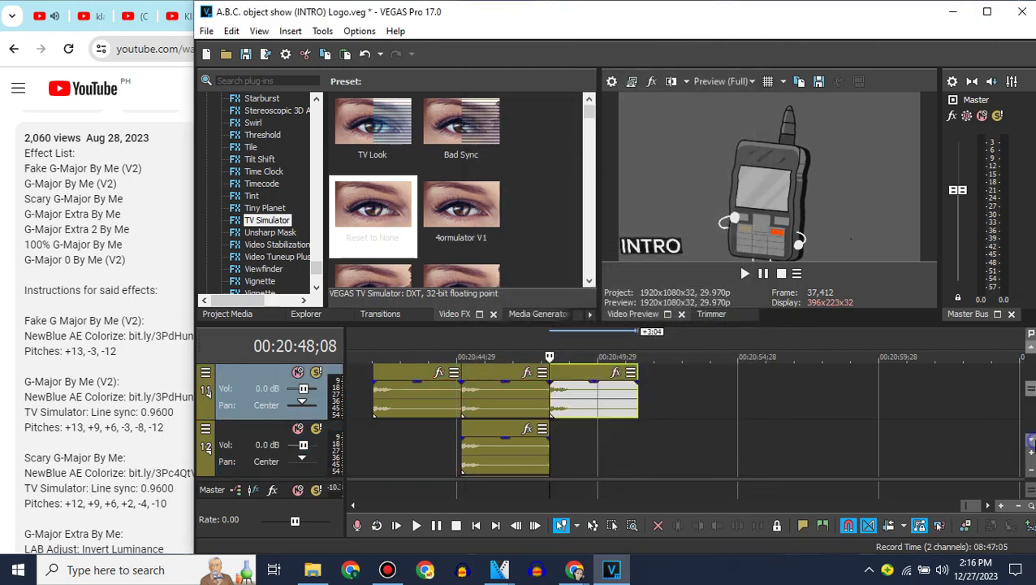
pyautogui.click(252, 436)
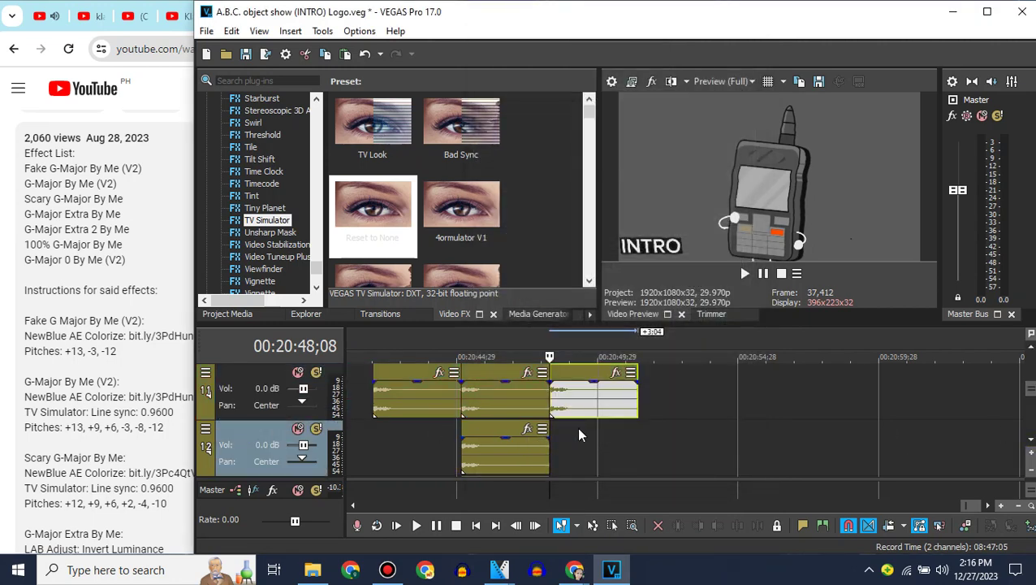
pyautogui.hotkey('ctrl', 'v')
pyautogui.click(554, 428)
pyautogui.rightClick(554, 428)
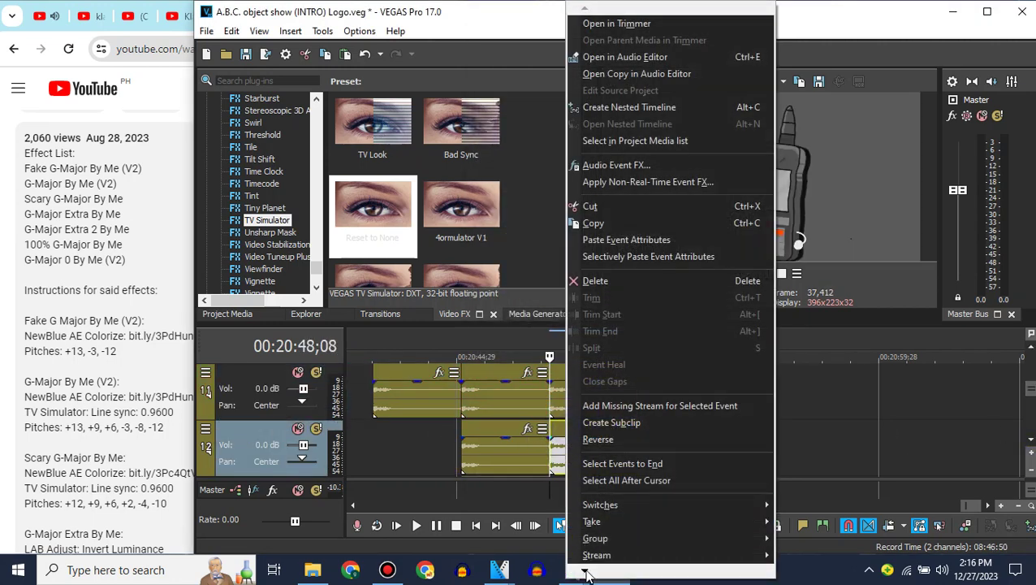
pyautogui.click(604, 562)
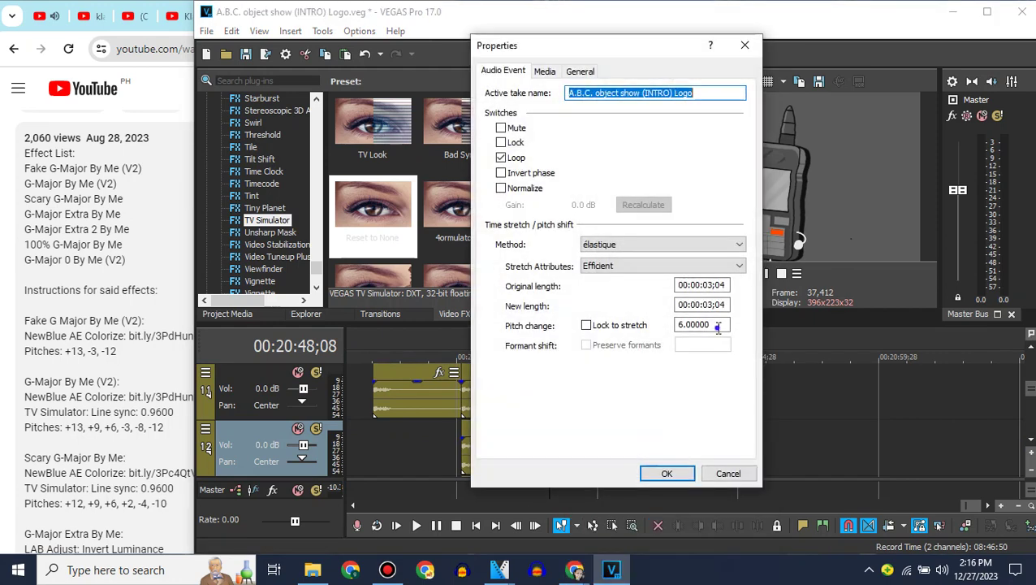
pyautogui.click(718, 324)
pyautogui.click(667, 470)
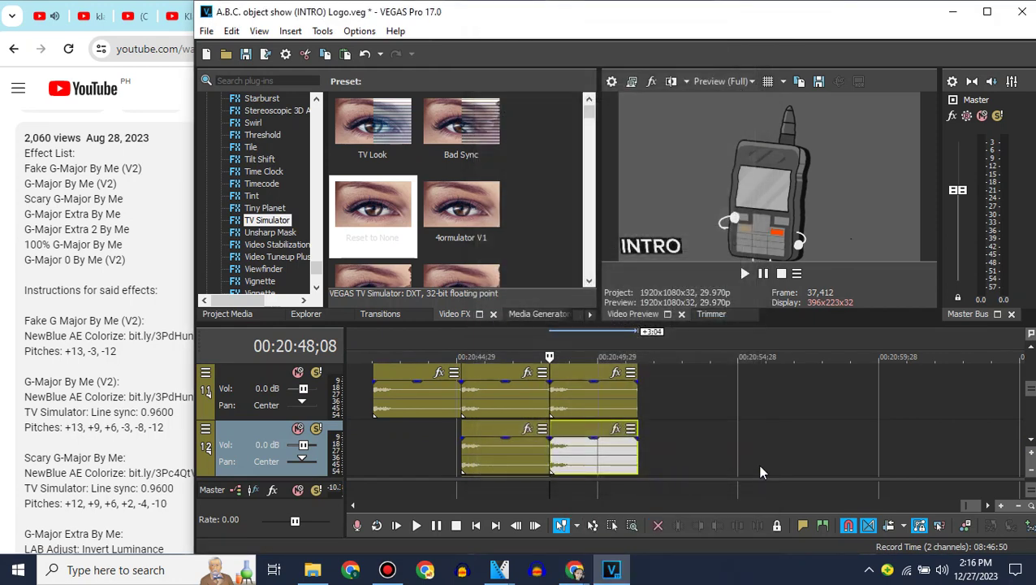
# Paste another audio copy onto track 13 at 00:20:48;08 and set its pitch change to -4.
pyautogui.scroll(-1, 285, 435)
pyautogui.click(285, 436)
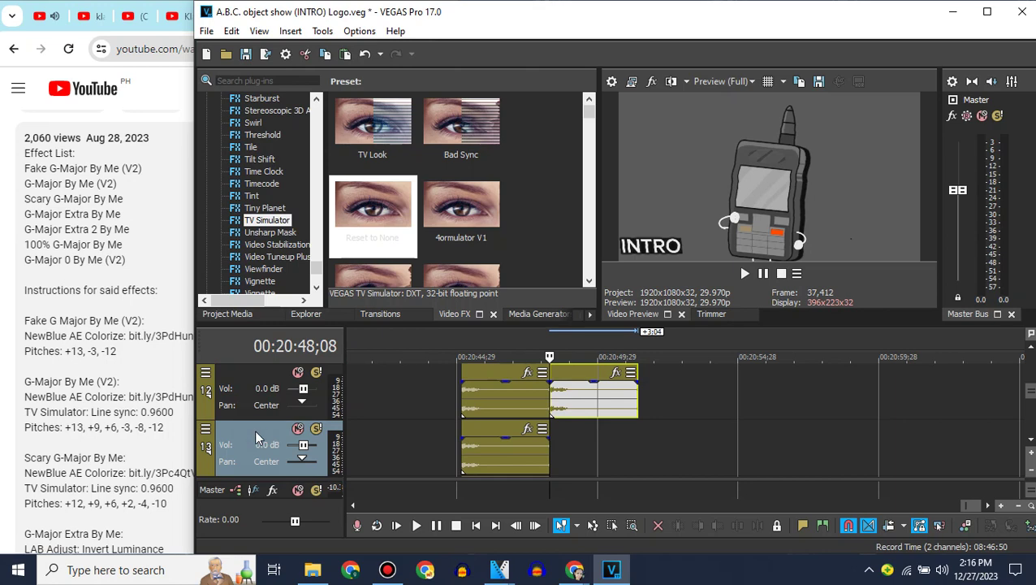
pyautogui.hotkey('ctrl', 'v')
pyautogui.click(549, 427)
pyautogui.rightClick(554, 422)
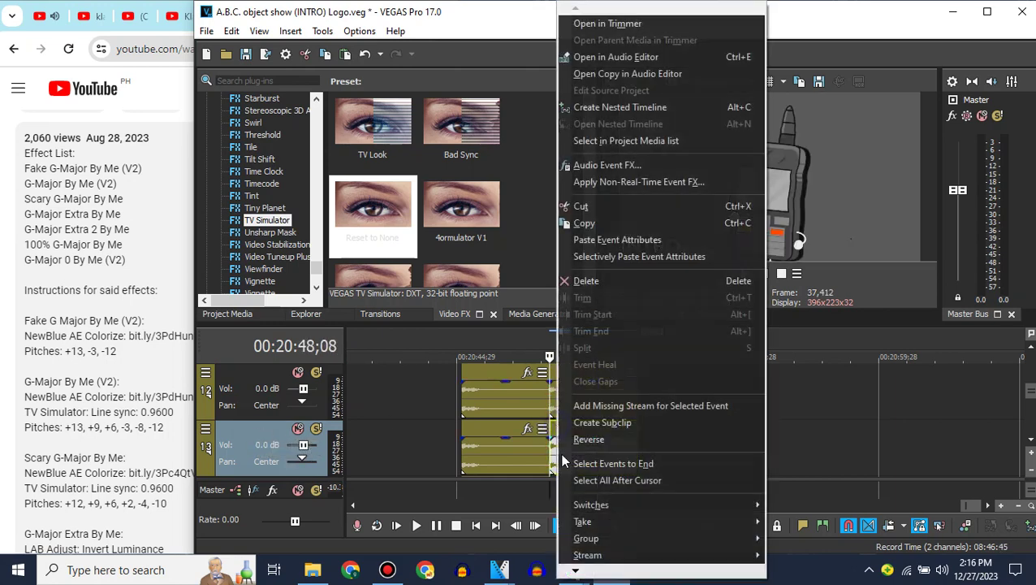
pyautogui.moveTo(576, 573)
pyautogui.click(601, 539)
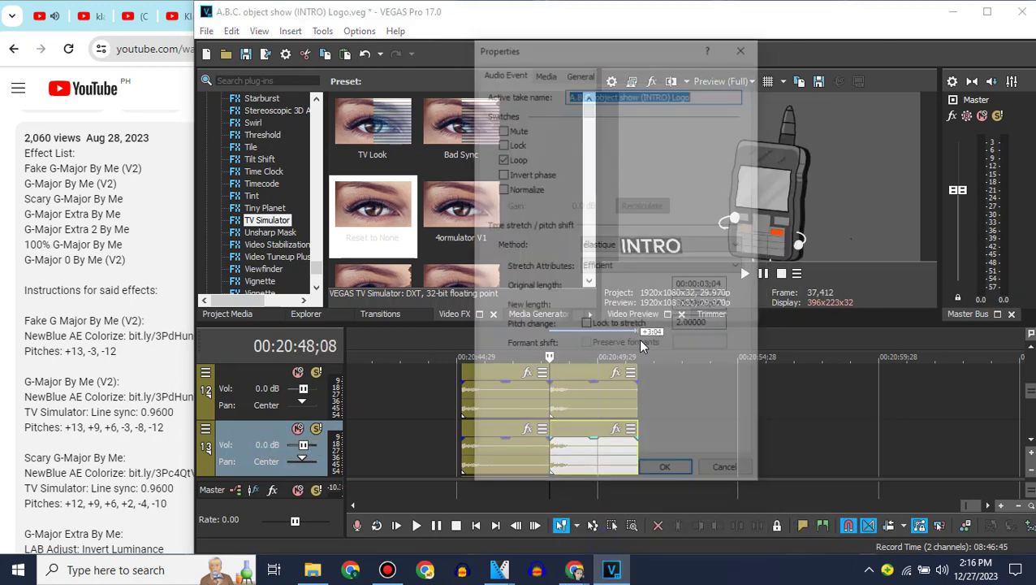
pyautogui.write('-4')
pyautogui.press('Return')
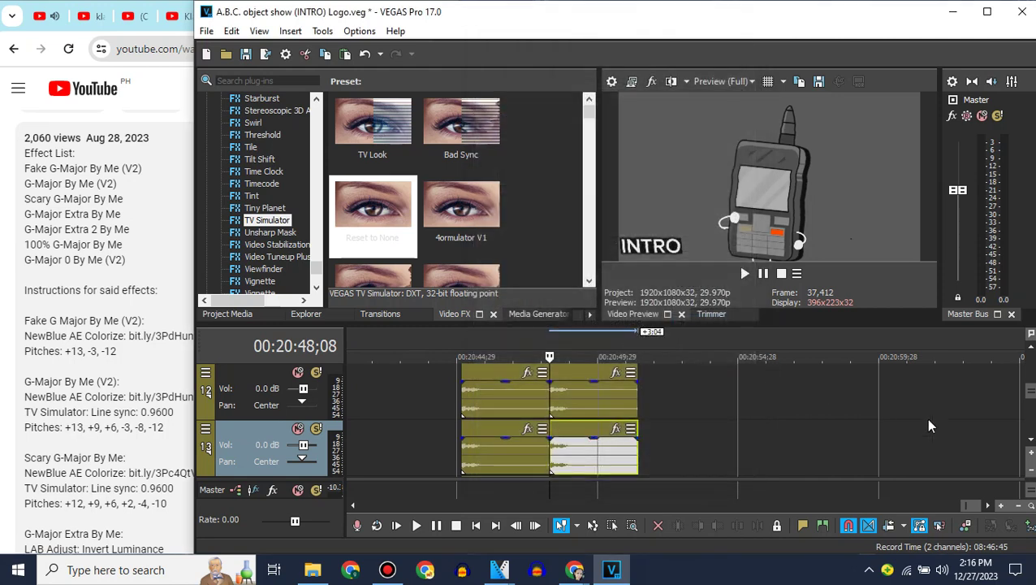
# Paste another audio copy onto track 14 at 00:20:48;08 and set its pitch change to -10.
pyautogui.click(1029, 440)
pyautogui.click(257, 427)
pyautogui.hotkey('ctrl', 'v')
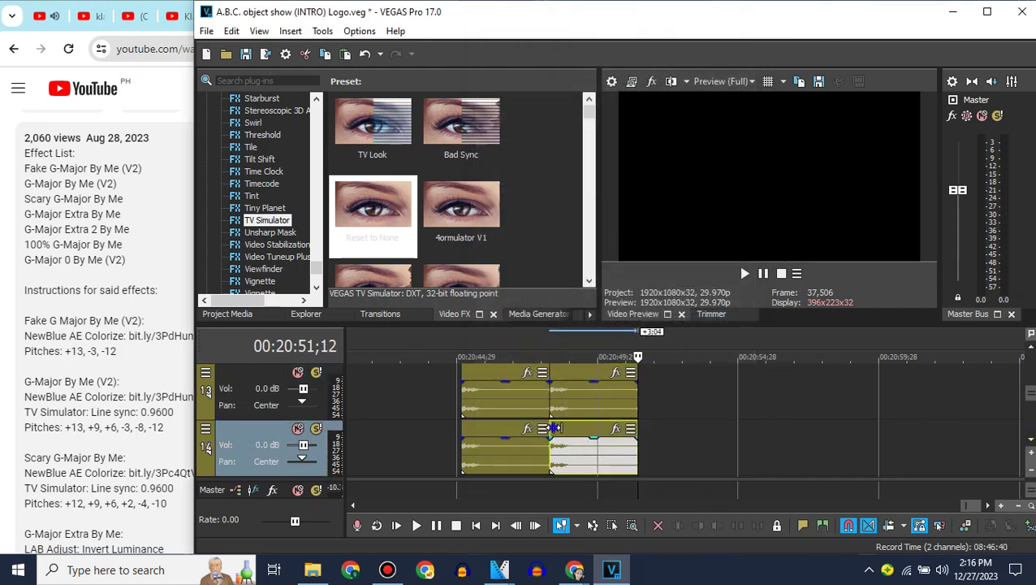
pyautogui.click(553, 425)
pyautogui.rightClick(572, 427)
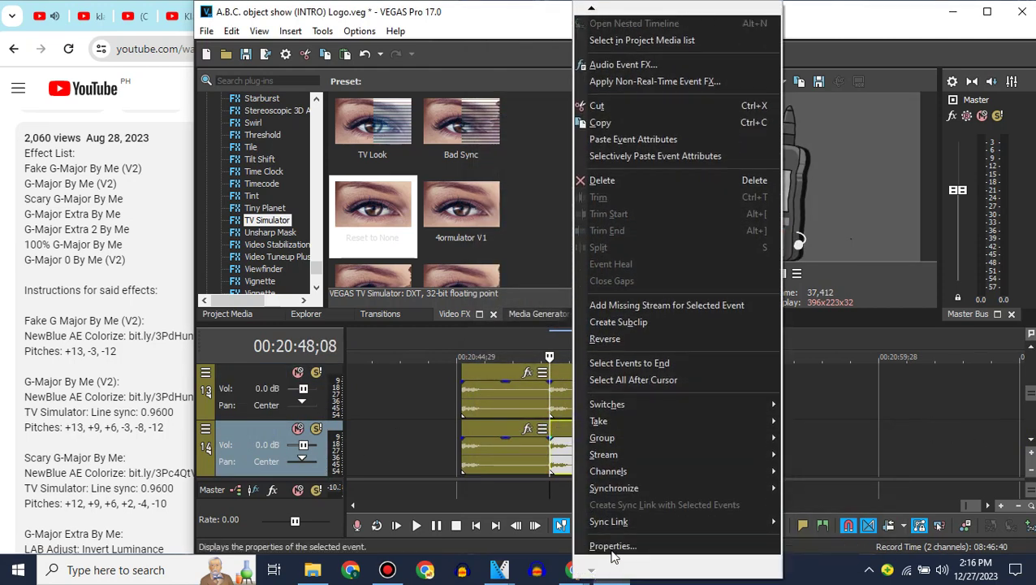
pyautogui.click(601, 559)
pyautogui.doubleClick(695, 324)
pyautogui.write('-10')
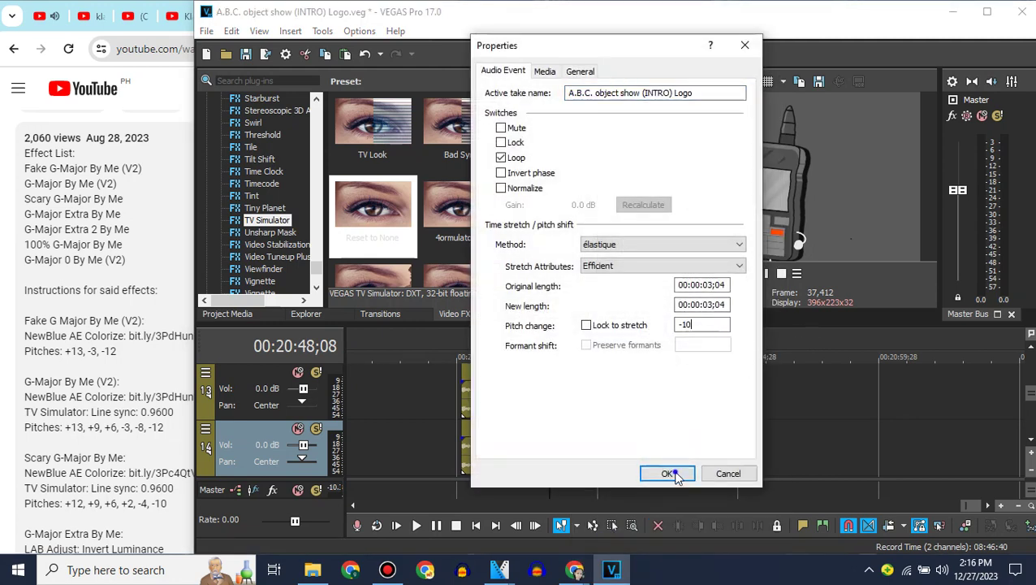
pyautogui.click(667, 474)
# Switch to Chrome and examine the My G Major 49 recipe in the other YouTube video's description.
pyautogui.scroll(5, 1028, 351)
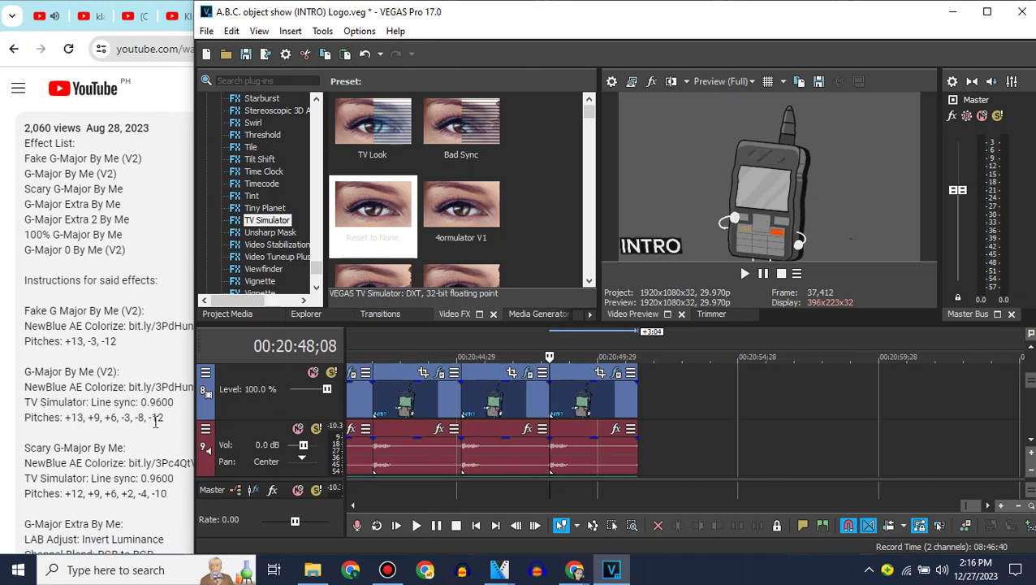
pyautogui.scroll(-3, 156, 421)
pyautogui.scroll(-2, 156, 422)
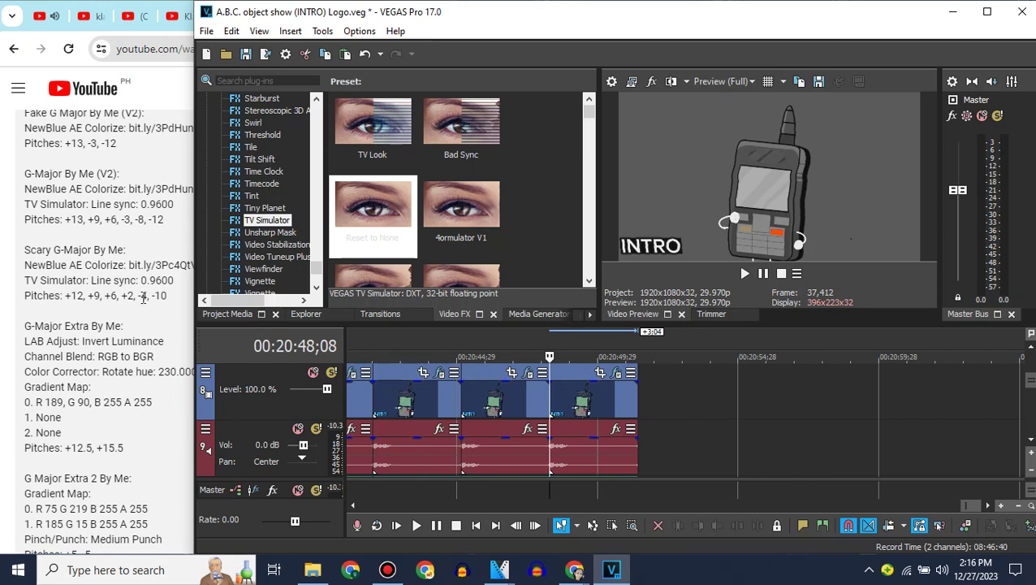
pyautogui.click(208, 316)
pyautogui.click(188, 314)
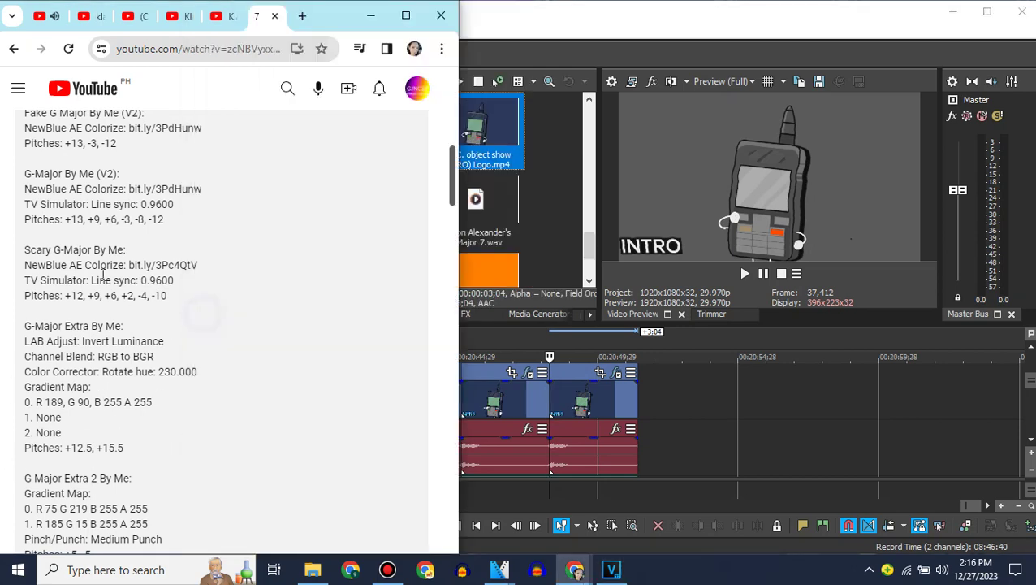
pyautogui.click(178, 22)
pyautogui.scroll(-3, 196, 236)
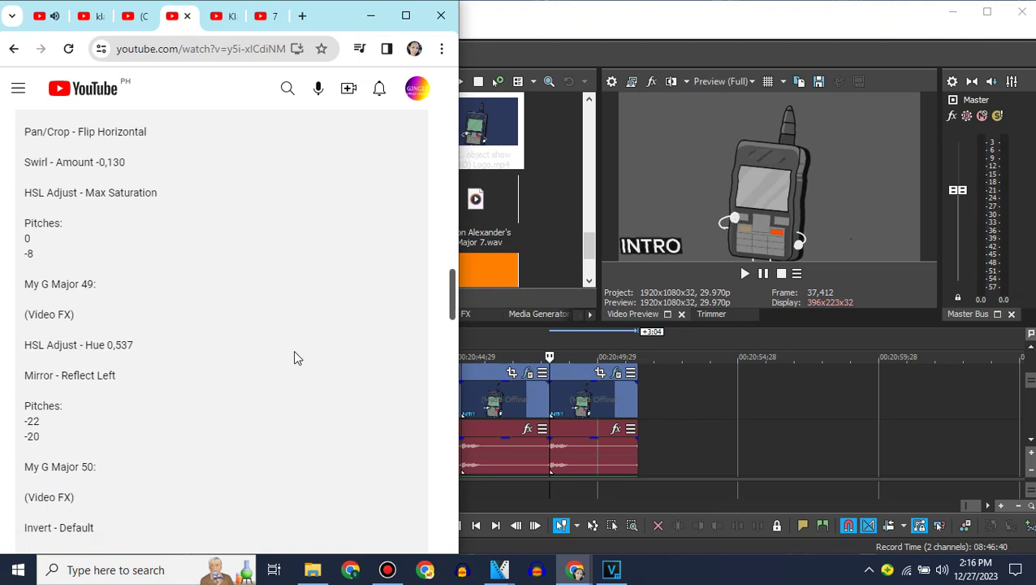
# In VEGAS Pro, add the A.B.C. object show (INTRO) Logo.mp4 clip at 00:20:51;12 and apply the Mirror effect's Reflect Left preset to it.
pyautogui.click(641, 413)
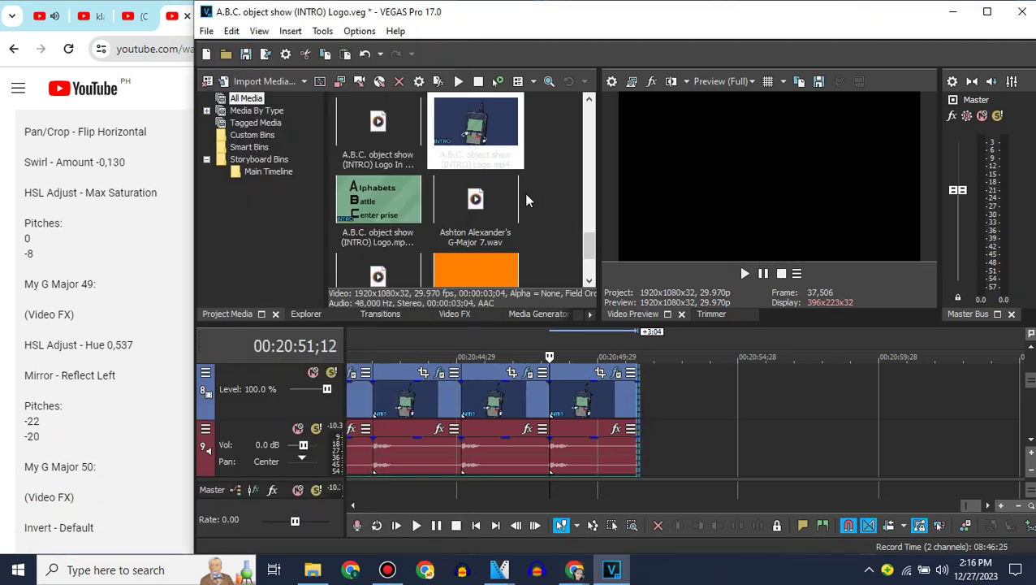
pyautogui.moveTo(475, 130); pyautogui.dragTo(676, 398)
pyautogui.click(475, 316)
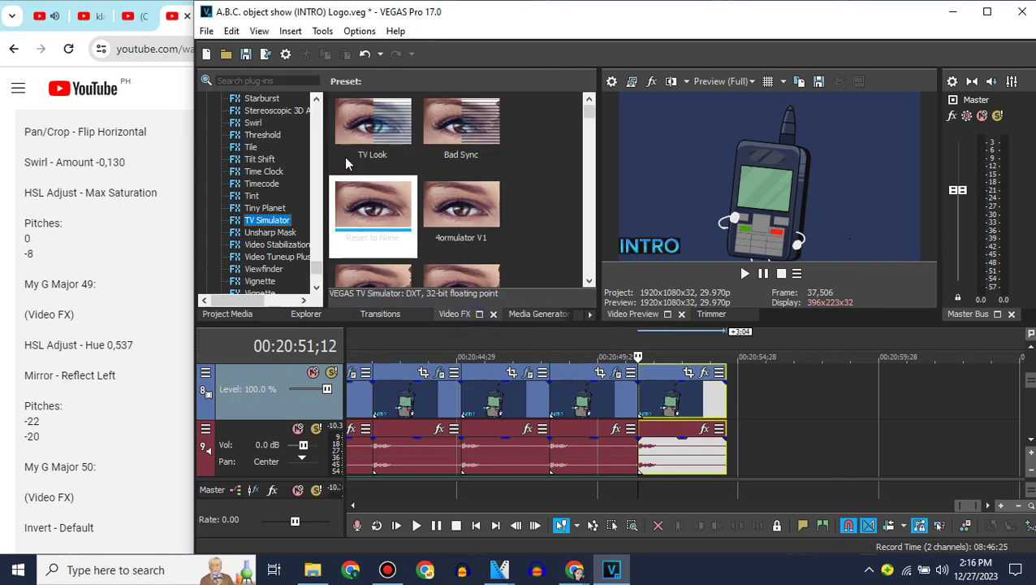
pyautogui.moveTo(316, 261); pyautogui.dragTo(318, 139)
pyautogui.click(258, 292)
pyautogui.moveTo(460, 210); pyautogui.dragTo(673, 396)
pyautogui.click(780, 80)
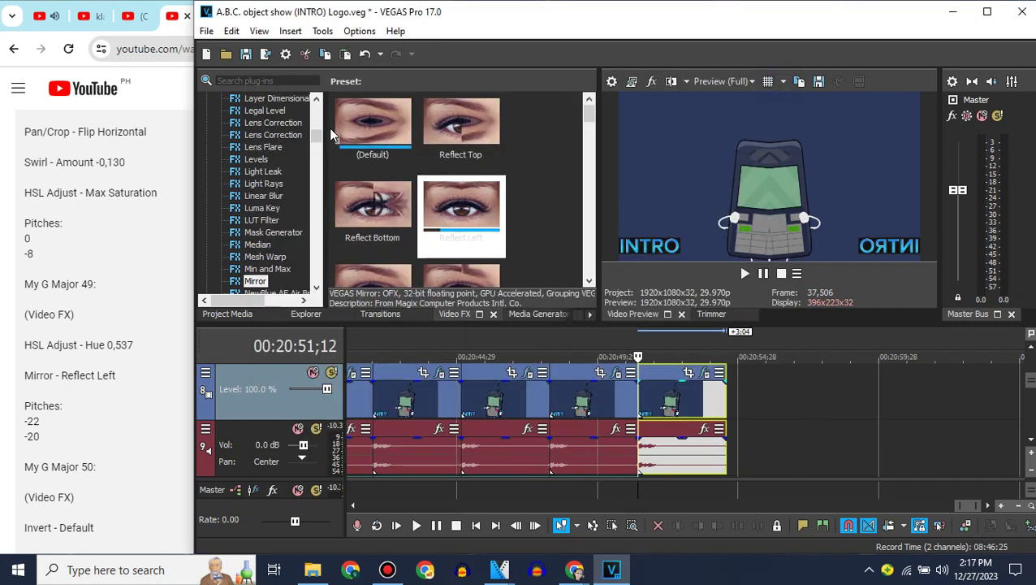
# Add the HSL Adjust effect to the video clip at 00:20:51;12 with its add to hue value set to 0.537.
pyautogui.moveTo(318, 139); pyautogui.dragTo(676, 393)
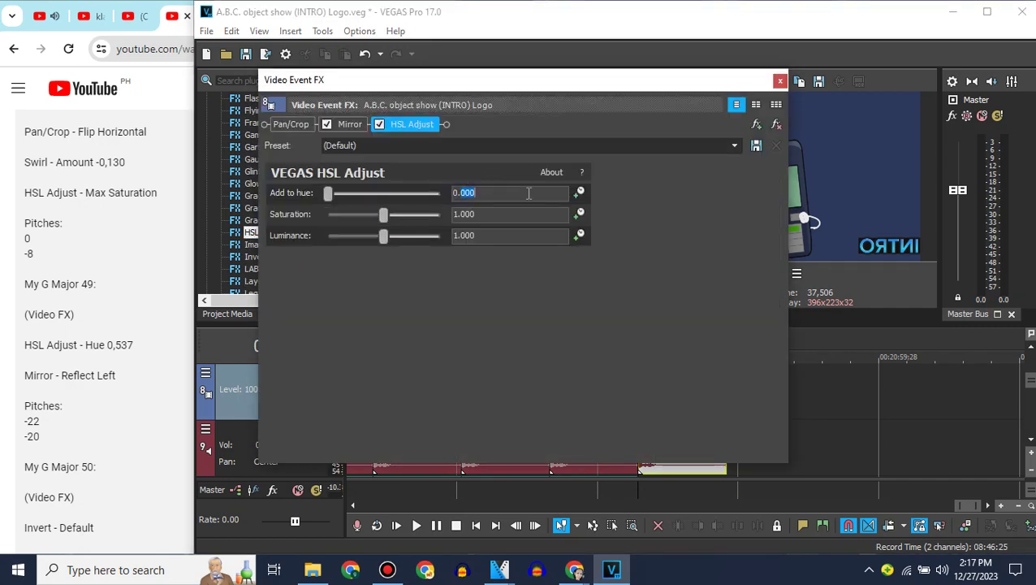
pyautogui.click(780, 80)
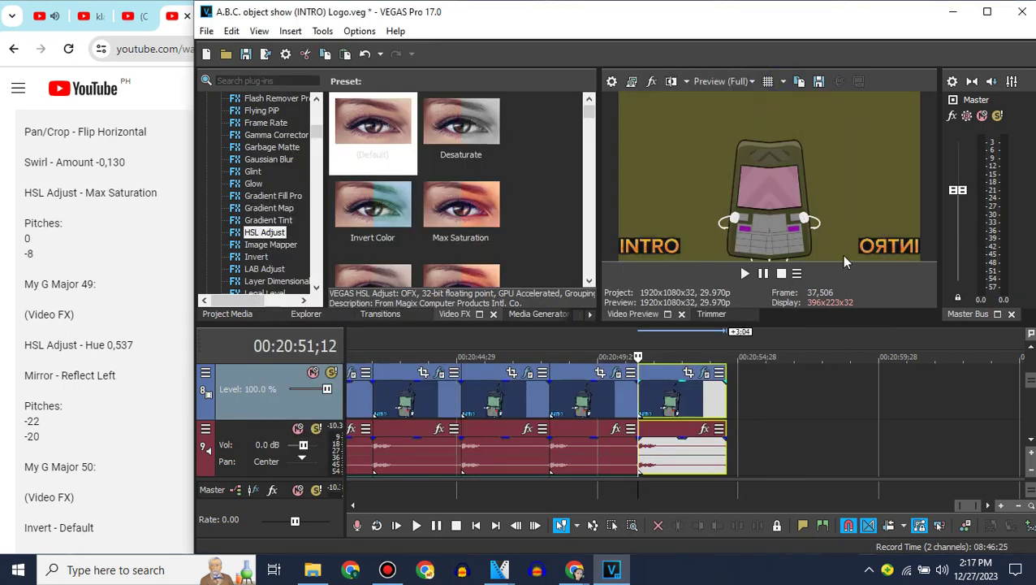
# Set the track 9 audio event at 00:20:51;12 to the élastique pitch shift method with a pitch change of -22.
pyautogui.click(1031, 439)
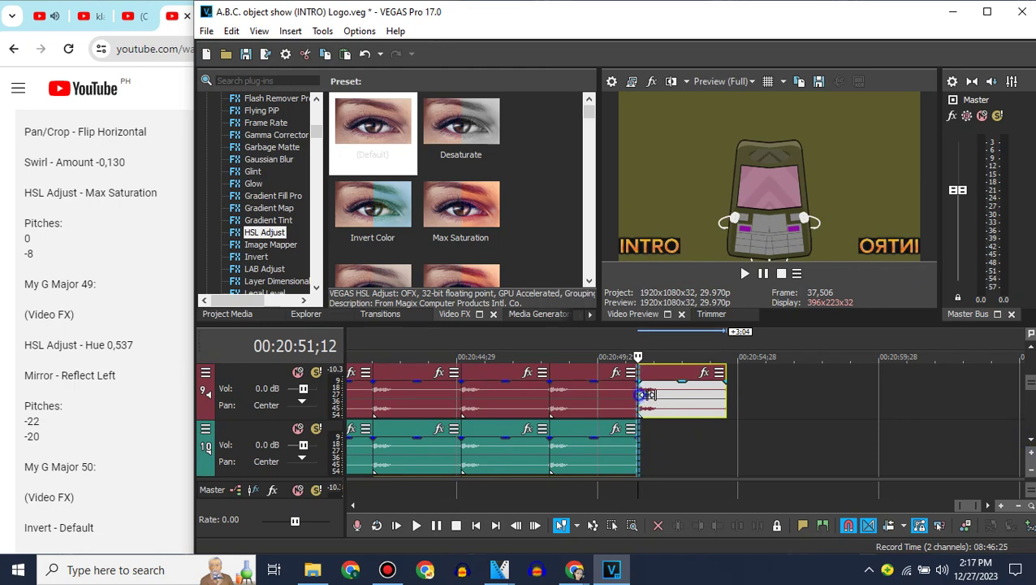
pyautogui.rightClick(687, 396)
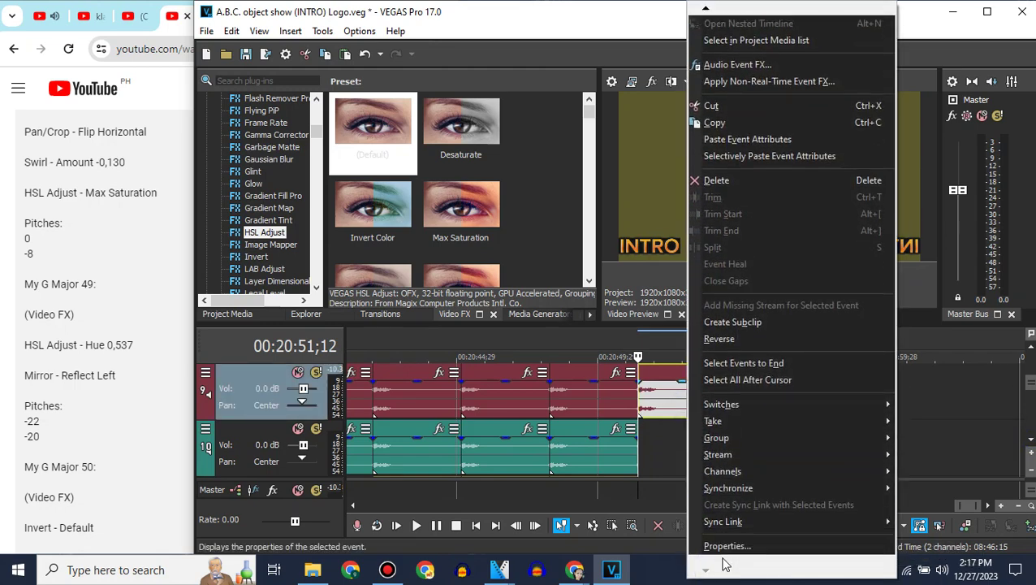
pyautogui.click(725, 545)
pyautogui.click(655, 244)
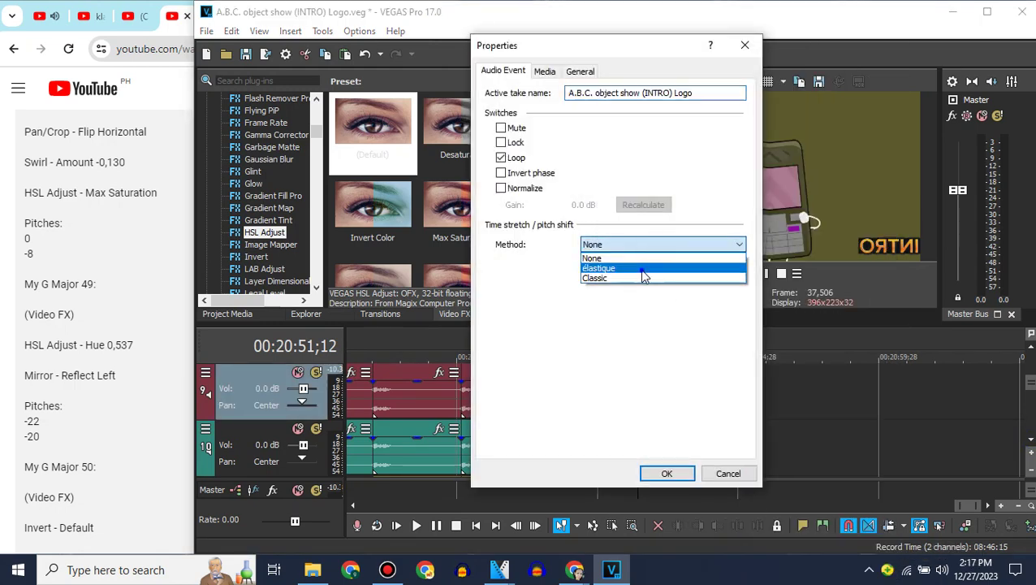
pyautogui.click(646, 268)
pyautogui.moveTo(712, 324); pyautogui.dragTo(648, 322)
pyautogui.write('-22')
pyautogui.press('Return')
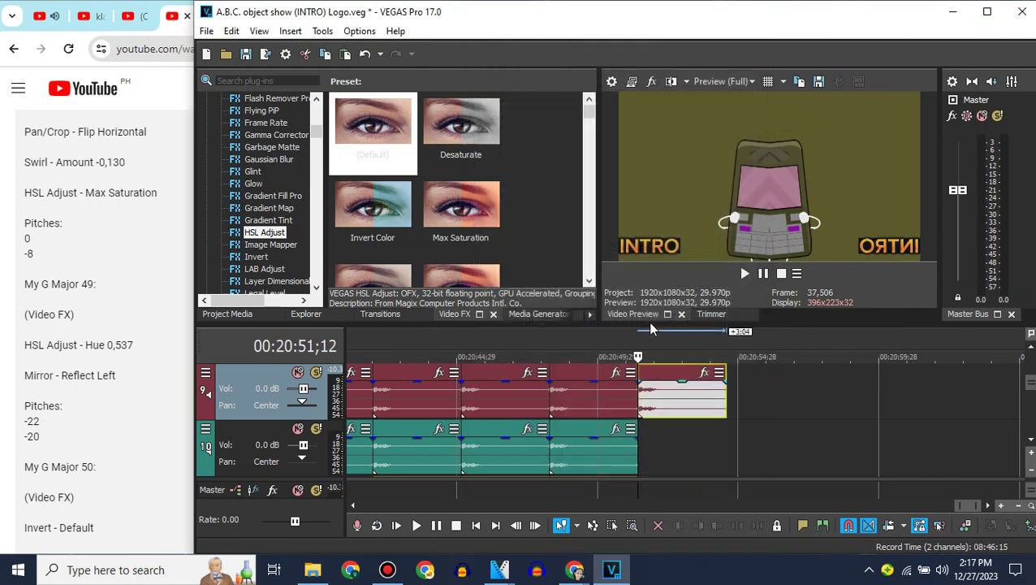
# Paste a copy of the audio onto track 10 at 00:20:51;12 and set its pitch change to -20.
pyautogui.rightClick(588, 430)
pyautogui.click(636, 222)
pyautogui.hotkey('ctrl', 'v')
pyautogui.click(647, 425)
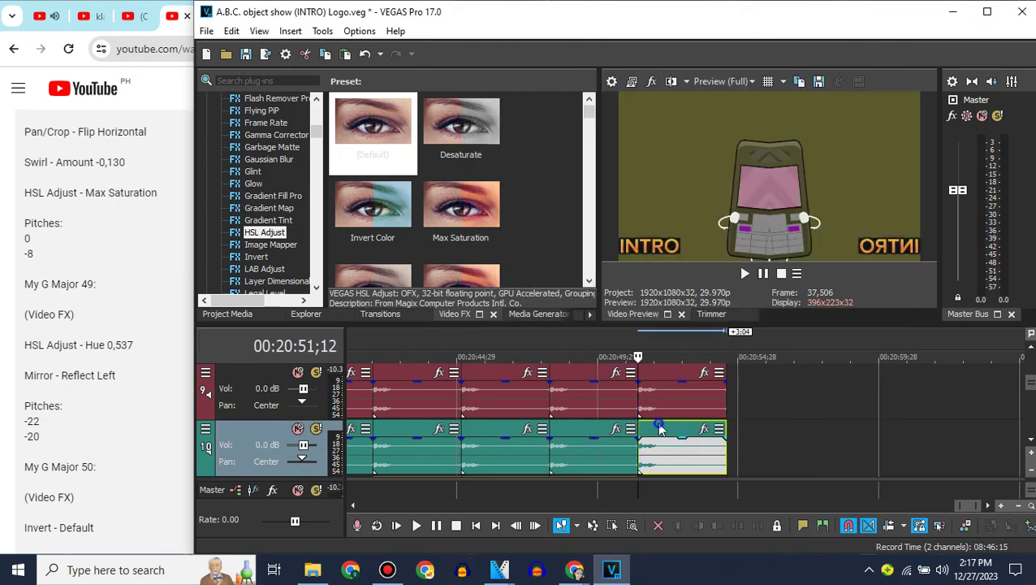
pyautogui.rightClick(658, 426)
pyautogui.scroll(-3, 687, 549)
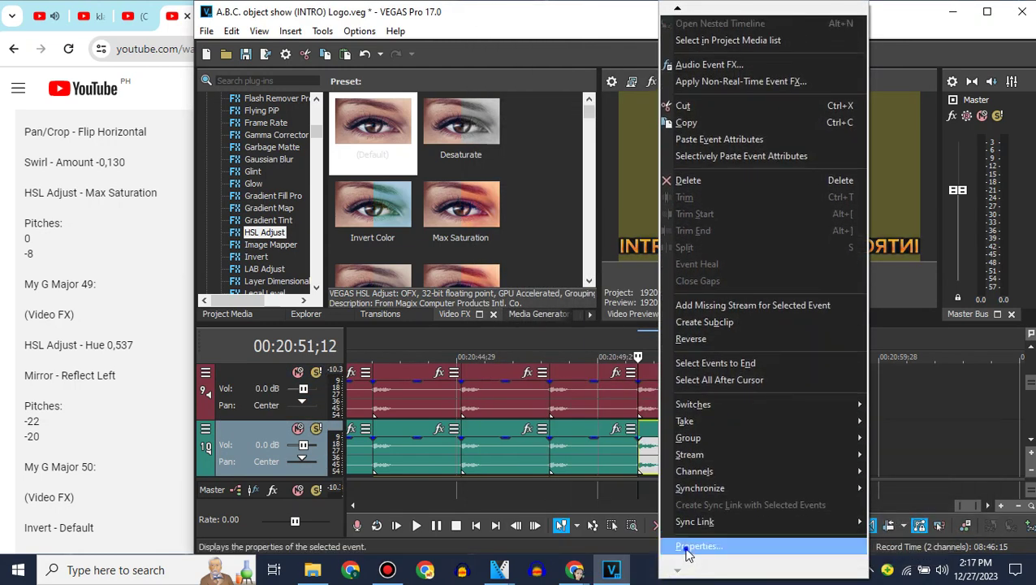
pyautogui.click(690, 549)
pyautogui.doubleClick(719, 325)
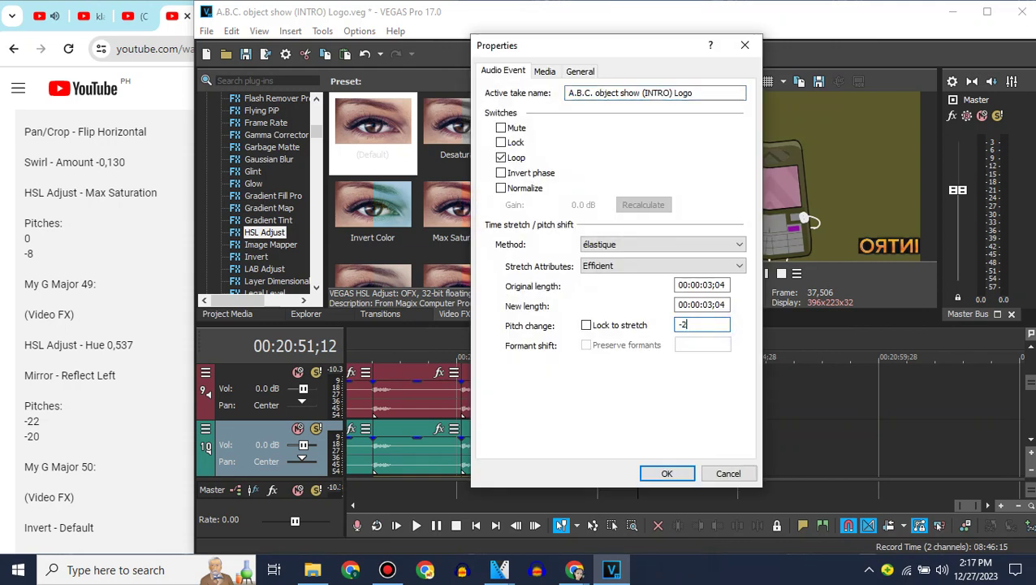
pyautogui.click(676, 478)
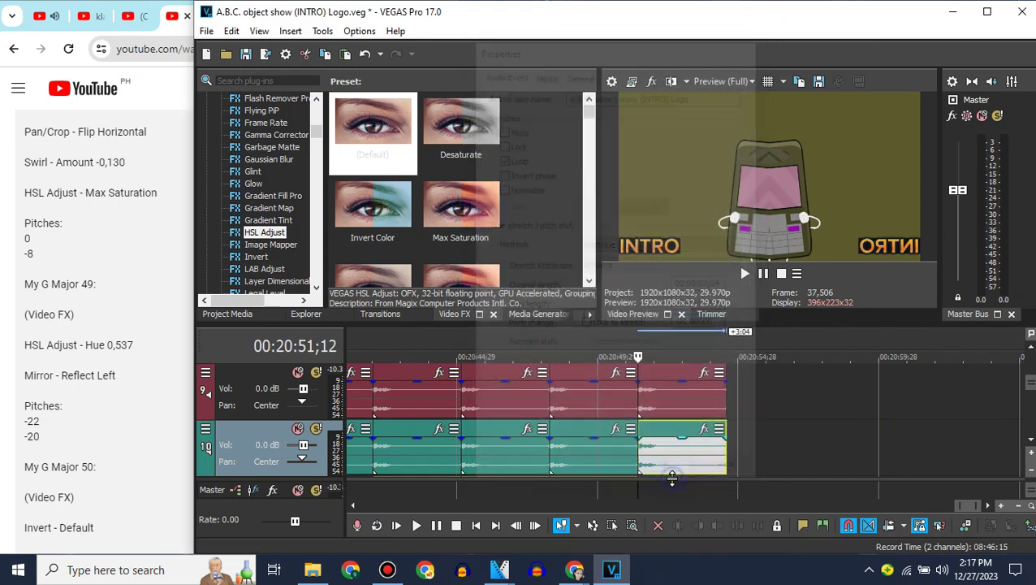
# Add the A.B.C. object show (INTRO) Logo.mp4 clip from the project media to the timeline at 00:20:54;16.
pyautogui.scroll(1, 1031, 347)
pyautogui.click(234, 316)
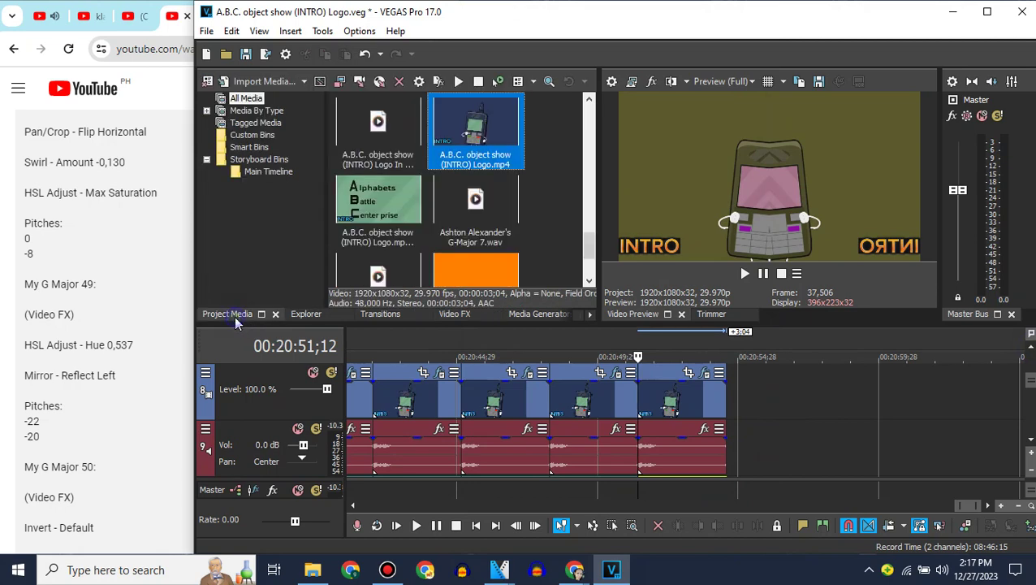
pyautogui.moveTo(609, 267); pyautogui.dragTo(727, 395)
pyautogui.click(719, 395)
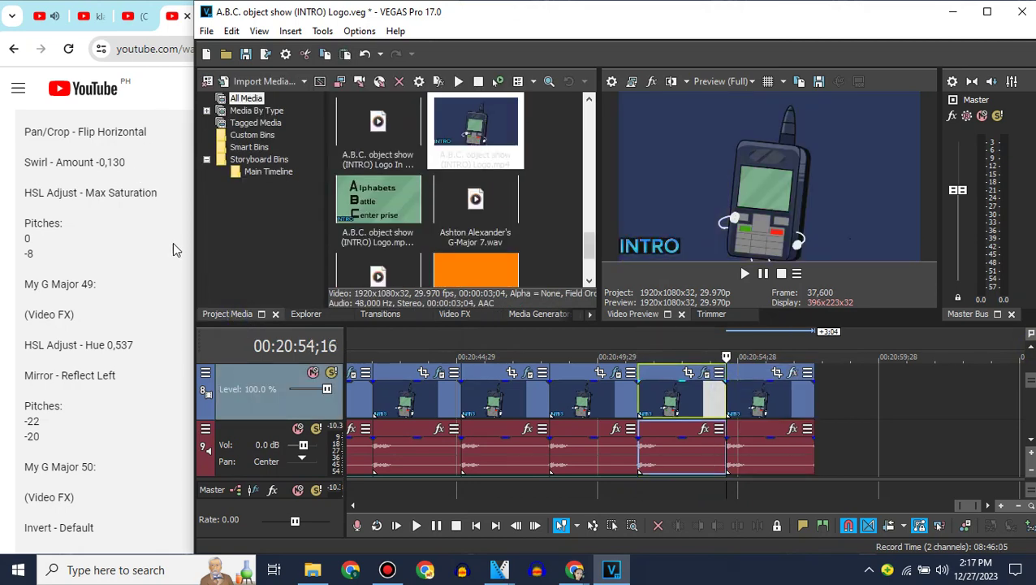
# Switch to Chrome and examine the Crazy Slow Killed entry in the My G Major 49 recipe of the (CHANGED) effects video.
pyautogui.click(174, 243)
pyautogui.click(226, 16)
pyautogui.click(286, 88)
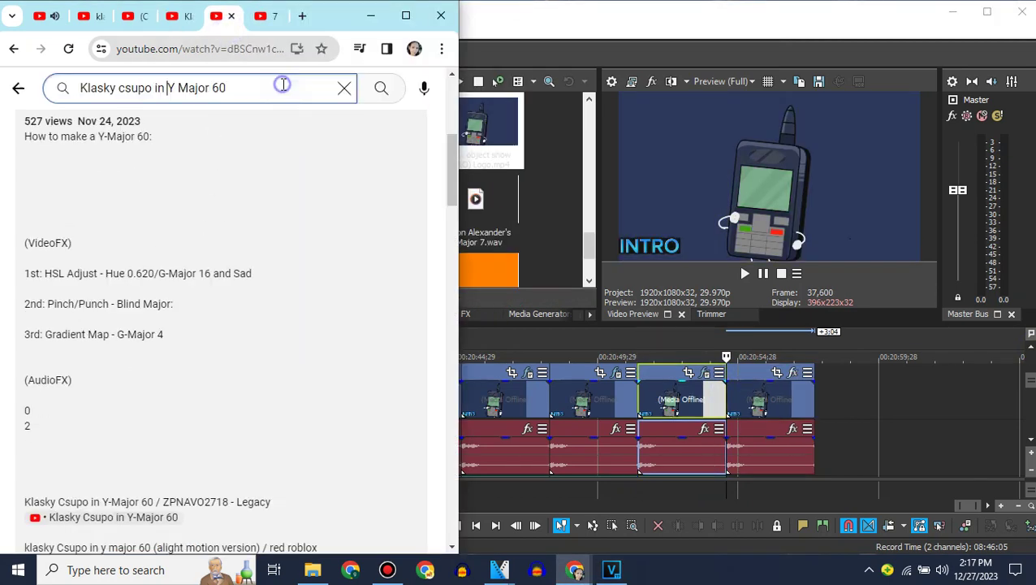
pyautogui.click(140, 18)
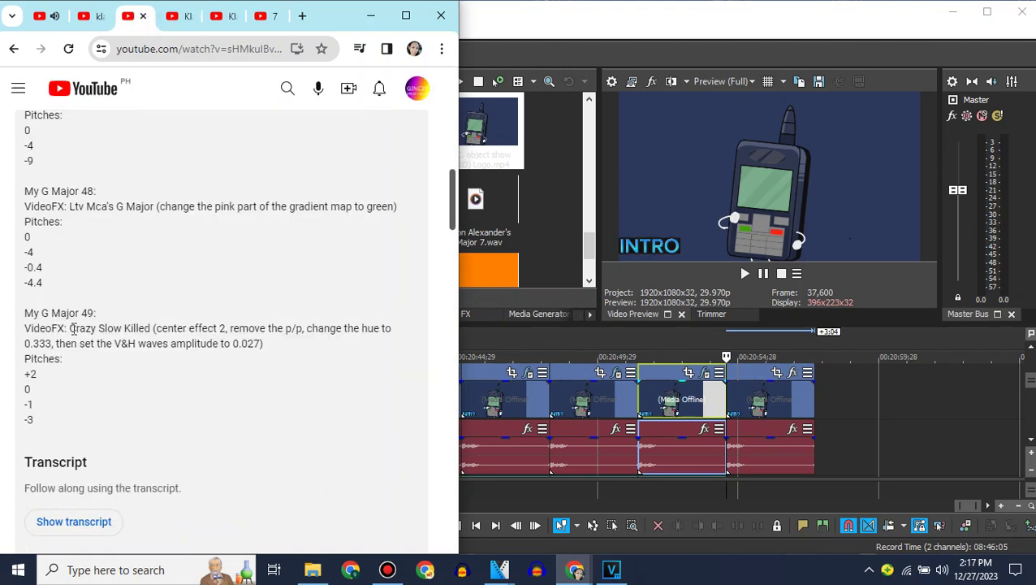
pyautogui.moveTo(69, 328); pyautogui.dragTo(151, 325)
# Search YouTube for "How to make Crazy Slow Killed", look through the results, and return to the My G Major 49 recipe.
pyautogui.click(208, 24)
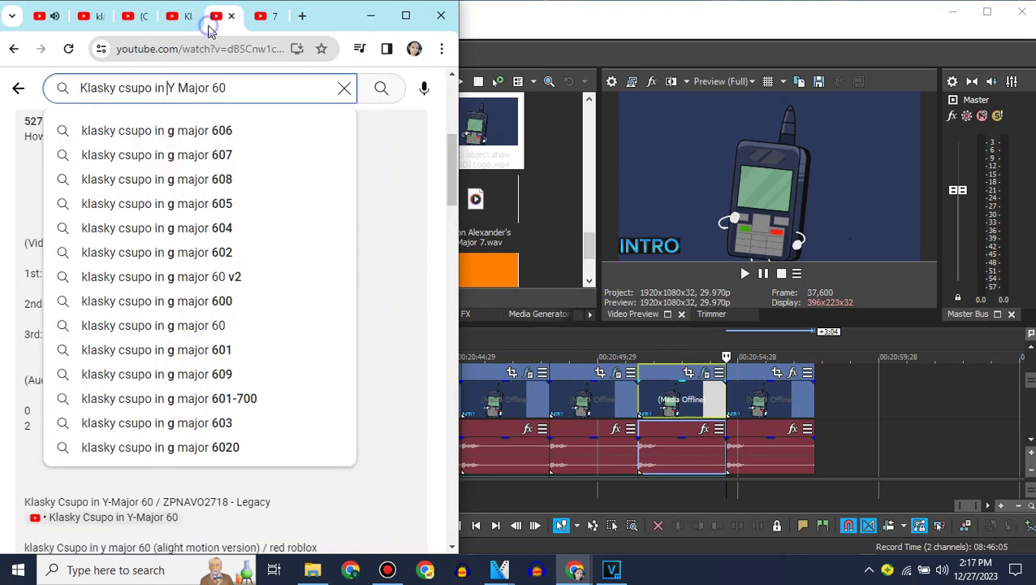
pyautogui.moveTo(250, 87); pyautogui.dragTo(187, 90)
pyautogui.click(287, 88)
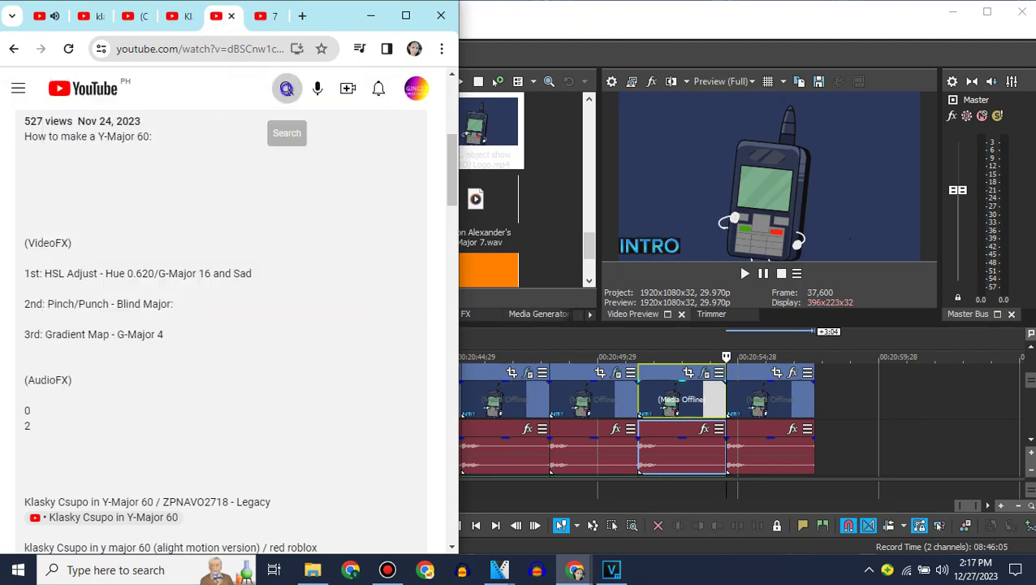
pyautogui.hotkey('ctrl', 'a')
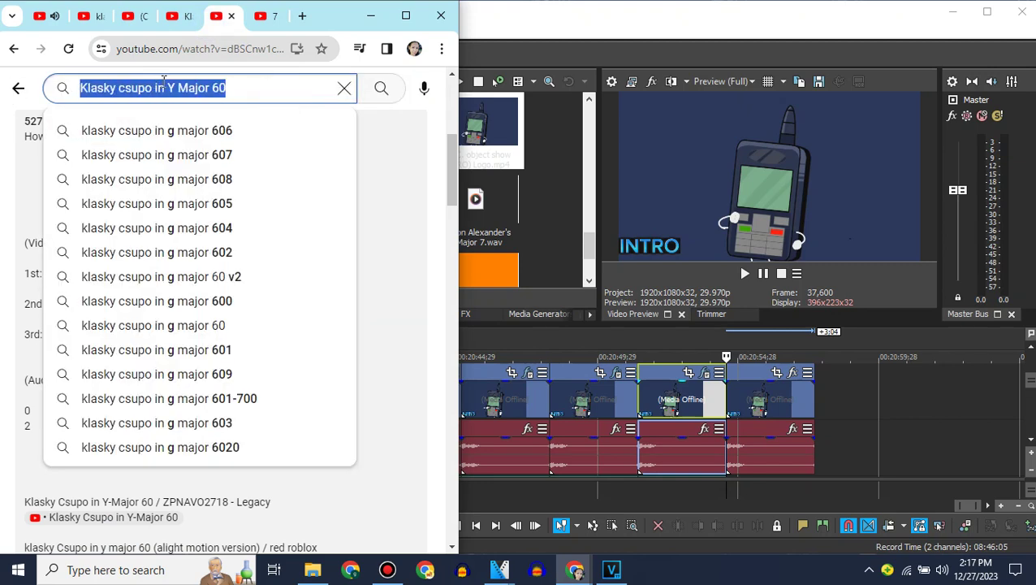
pyautogui.write('How to make')
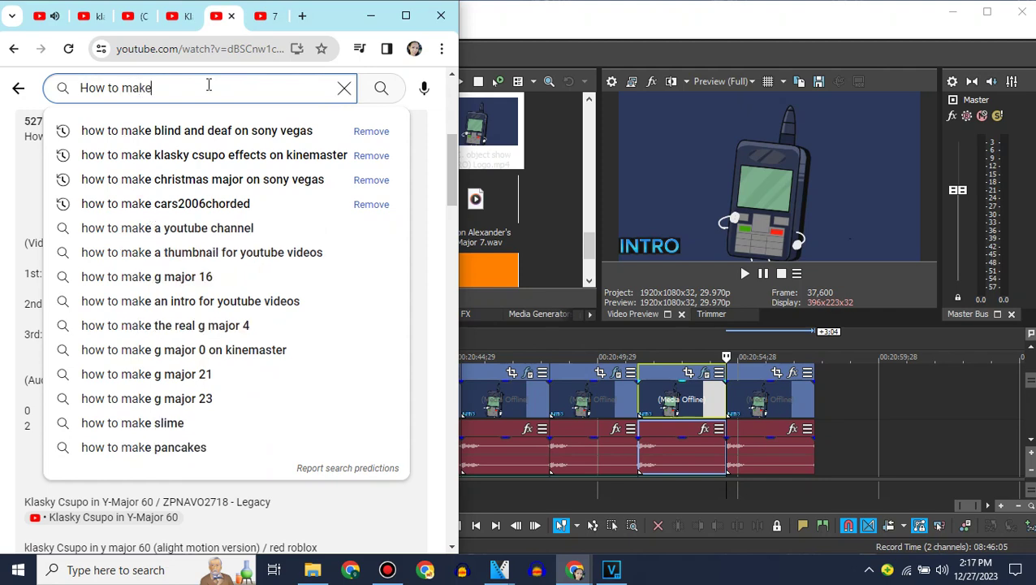
pyautogui.write(' Crazy Slow Killed')
pyautogui.press('Return')
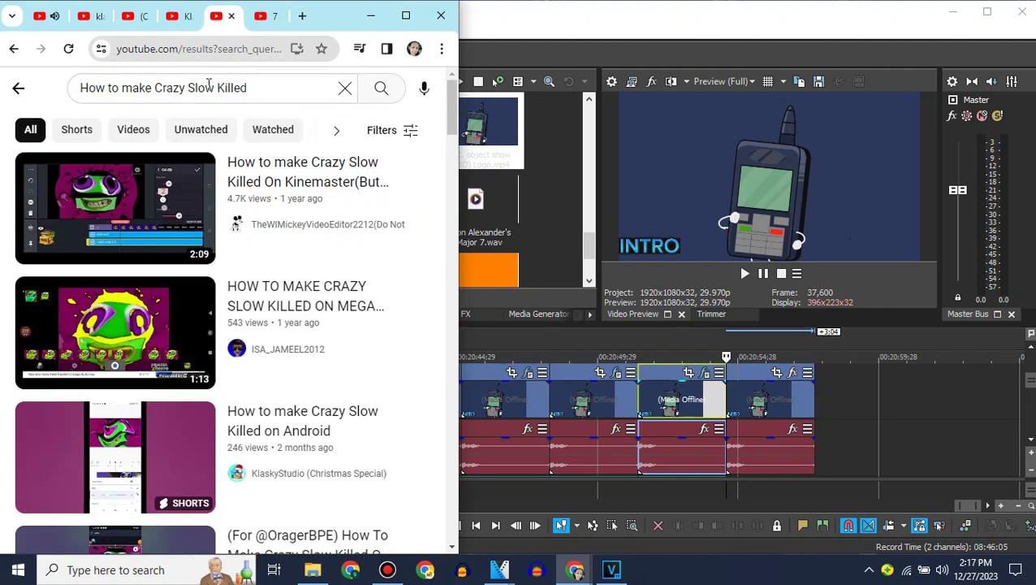
pyautogui.scroll(-3, 209, 85)
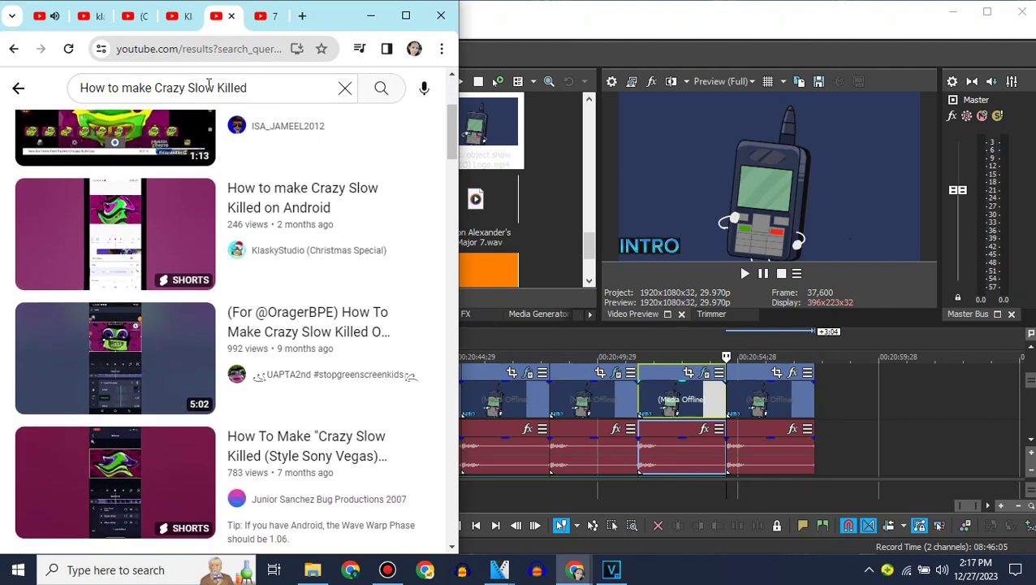
pyautogui.scroll(-3, 208, 84)
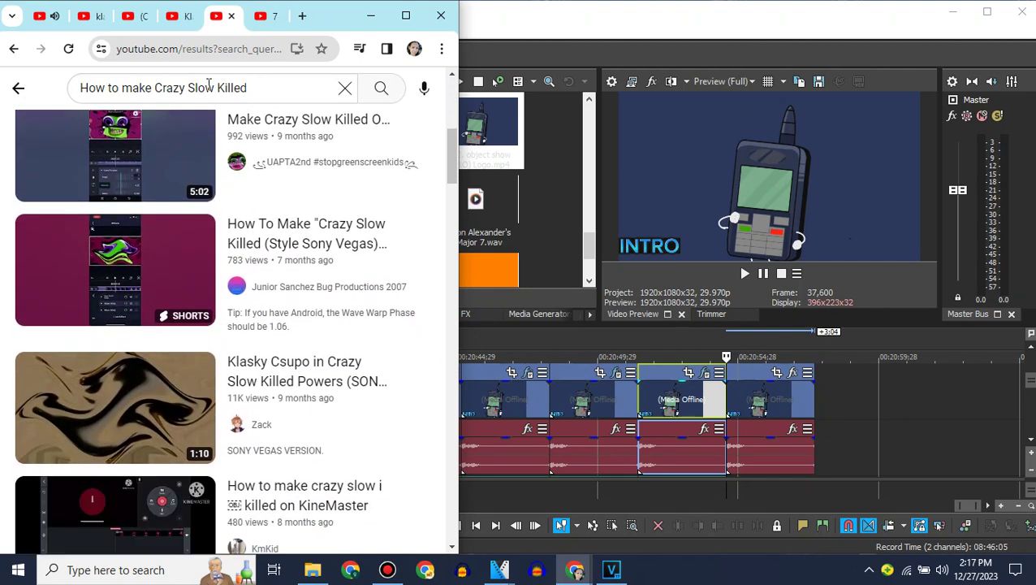
pyautogui.click(127, 24)
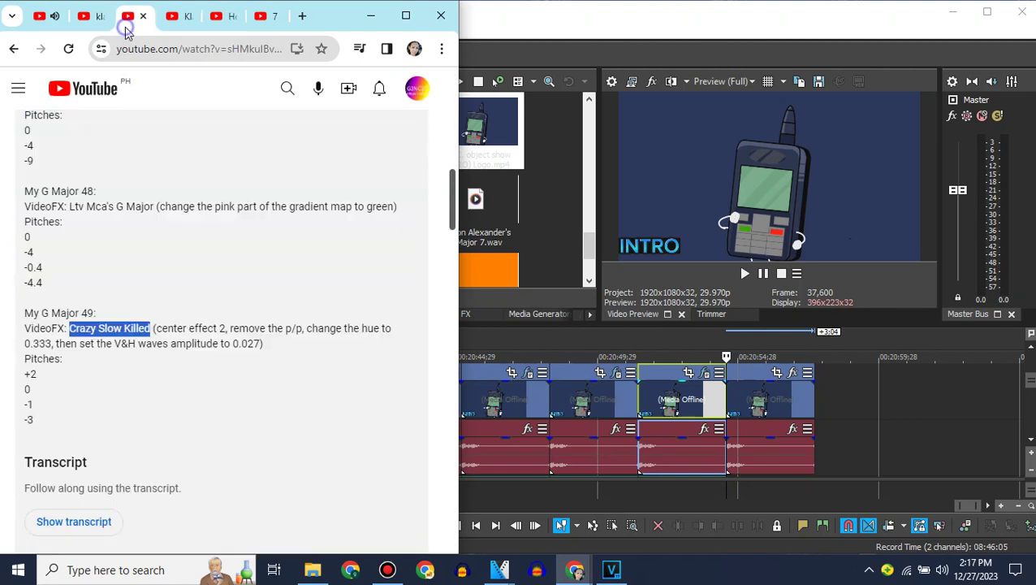
pyautogui.click(247, 294)
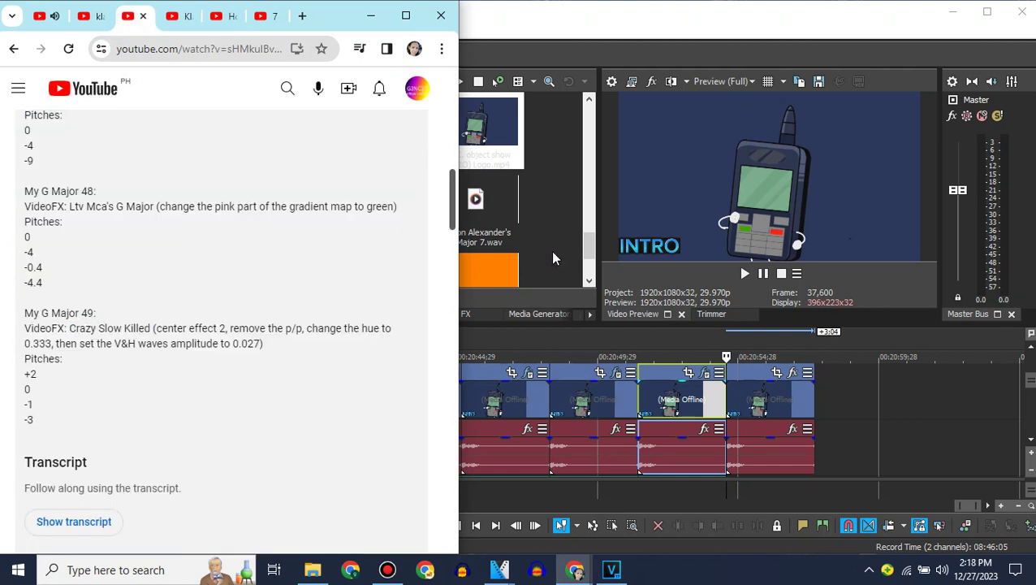
# In VEGAS Pro, apply the Wave effect to the video clip at 00:20:54;16 and load its Center Effects 2 A preset.
pyautogui.click(552, 258)
pyautogui.click(449, 314)
pyautogui.moveTo(324, 212); pyautogui.dragTo(326, 266)
pyautogui.moveTo(373, 208); pyautogui.dragTo(719, 398)
pyautogui.click(735, 146)
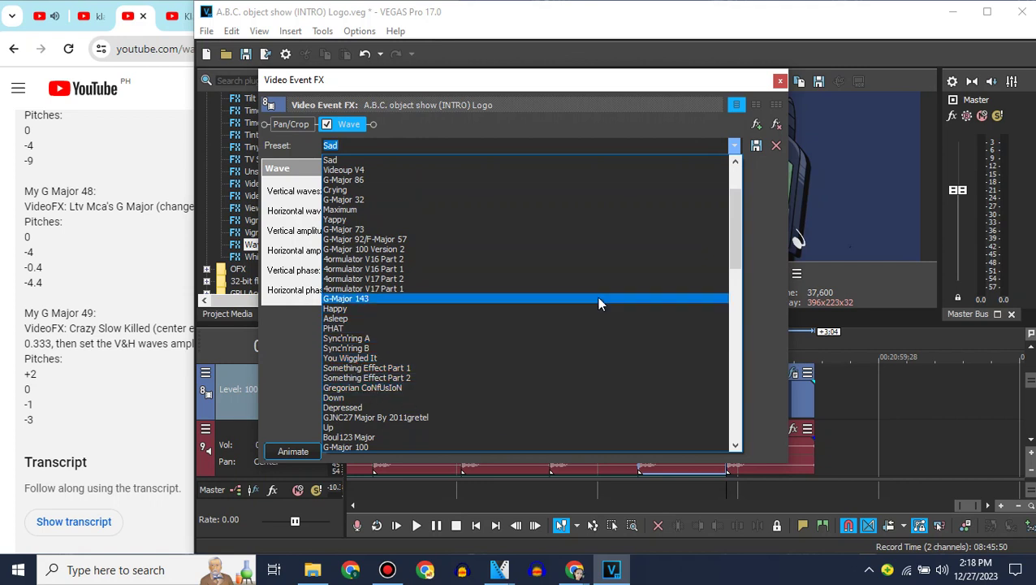
pyautogui.moveTo(737, 256); pyautogui.dragTo(724, 270)
pyautogui.click(400, 404)
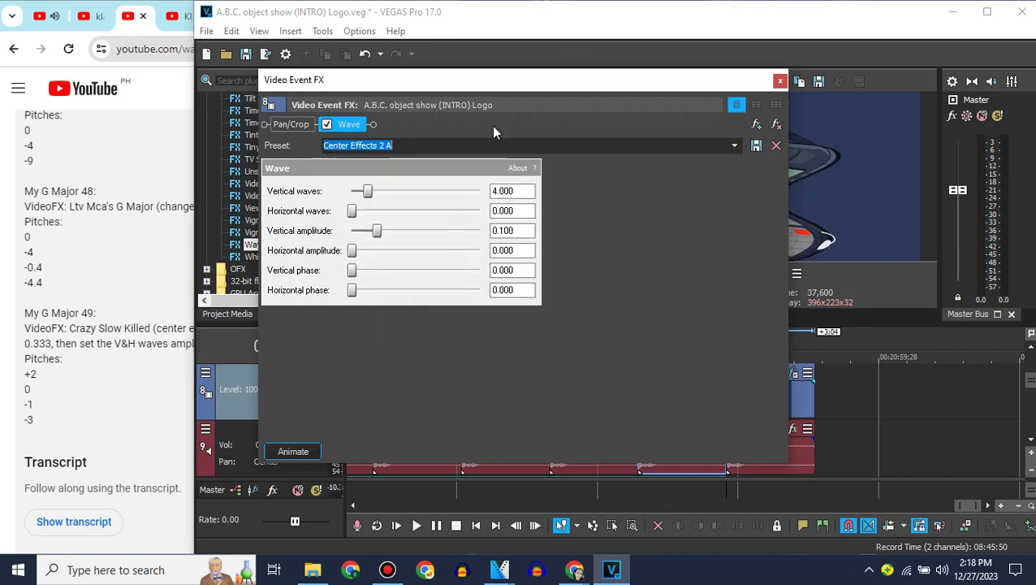
pyautogui.moveTo(420, 77); pyautogui.dragTo(736, 117)
# Switch to Chrome, preview the My G Major 49 part of the reference video, and examine the wave amplitude instruction in its description.
pyautogui.click(132, 235)
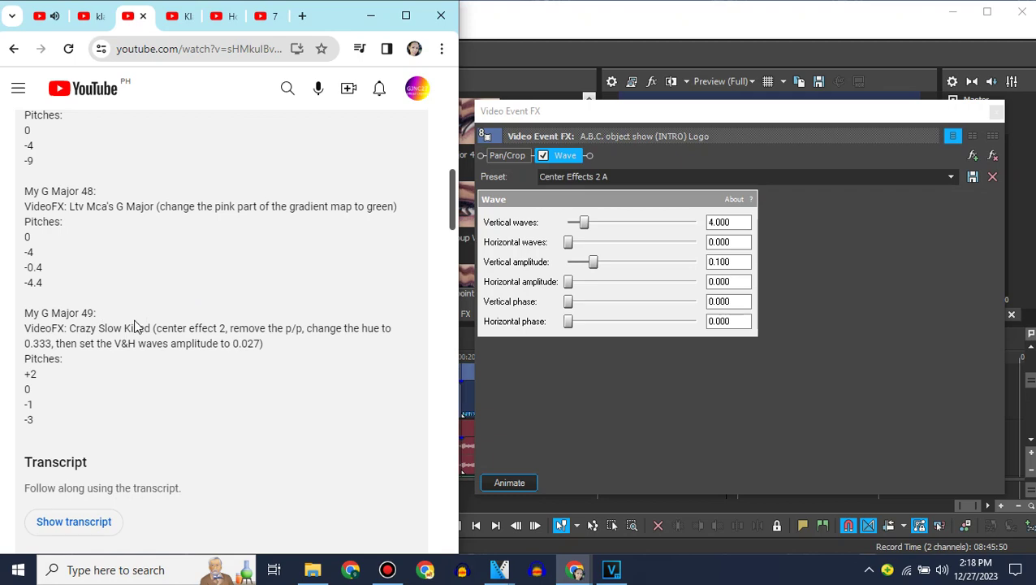
pyautogui.scroll(10, 136, 325)
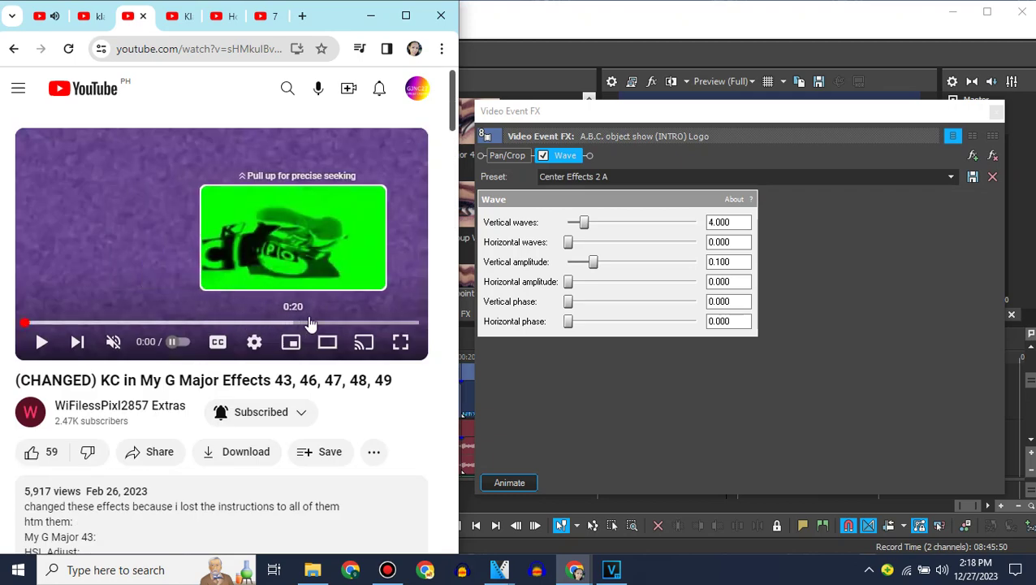
pyautogui.moveTo(347, 324); pyautogui.dragTo(388, 323)
pyautogui.moveTo(584, 110)
pyautogui.mouseDown()
pyautogui.moveTo(208, 185)
pyautogui.moveTo(479, 123)
pyautogui.moveTo(567, 121)
pyautogui.mouseUp()
pyautogui.click(2, 251)
pyautogui.scroll(-8, 2, 251)
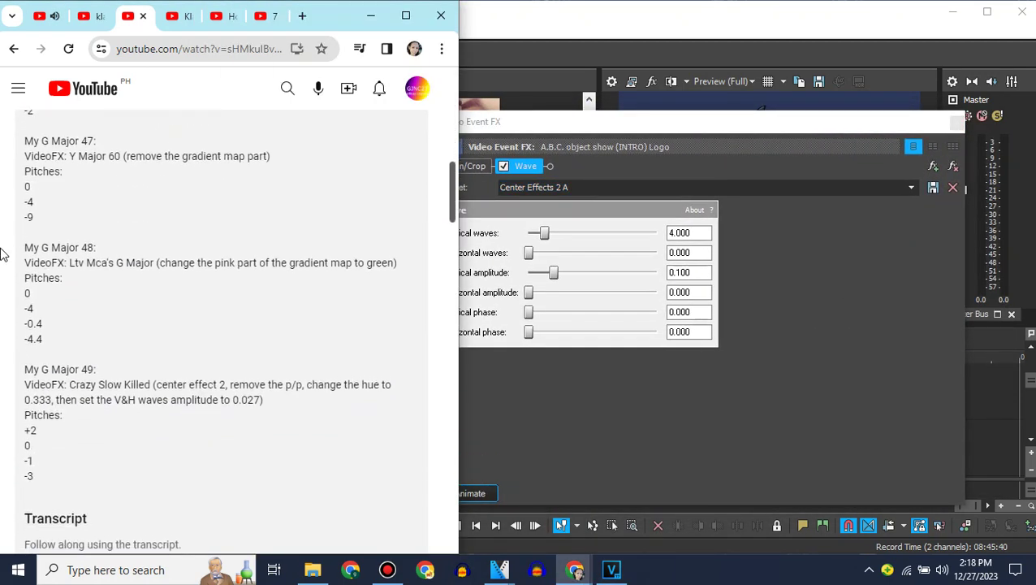
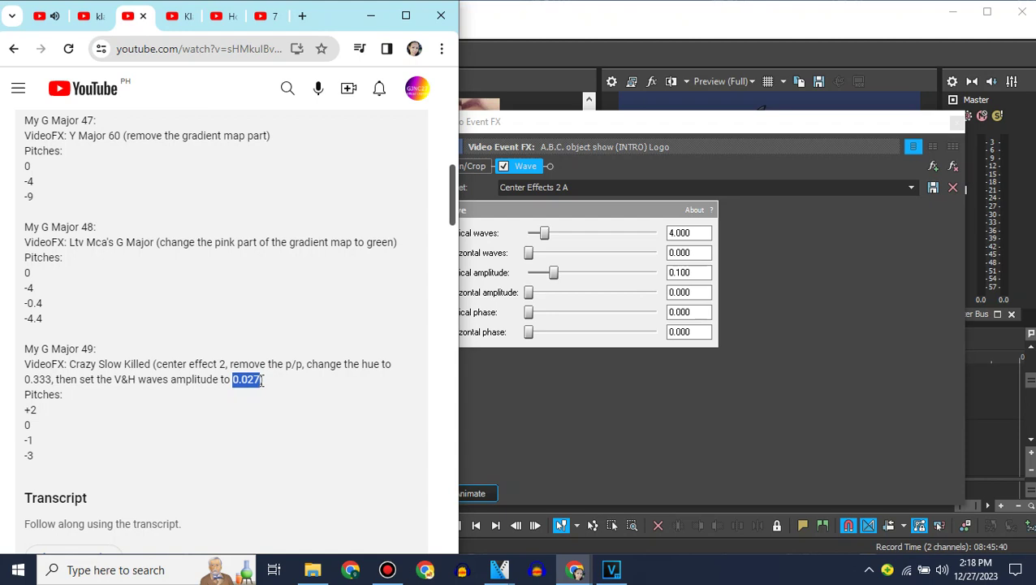
# In VEGAS Pro, try setting both the vertical waves and the vertical amplitude of the Wave effect to 0.027.
pyautogui.click(691, 234)
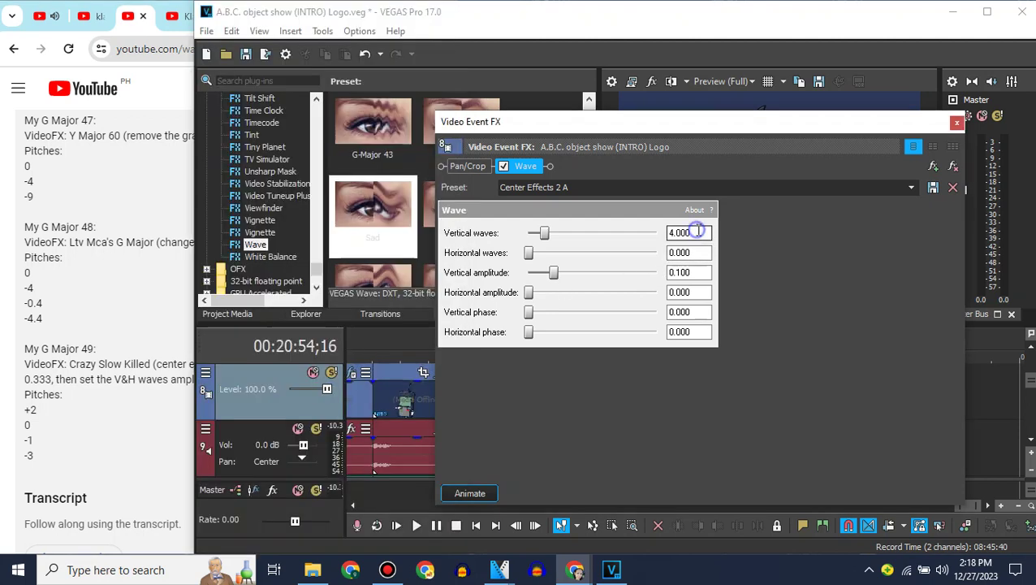
pyautogui.click(691, 234)
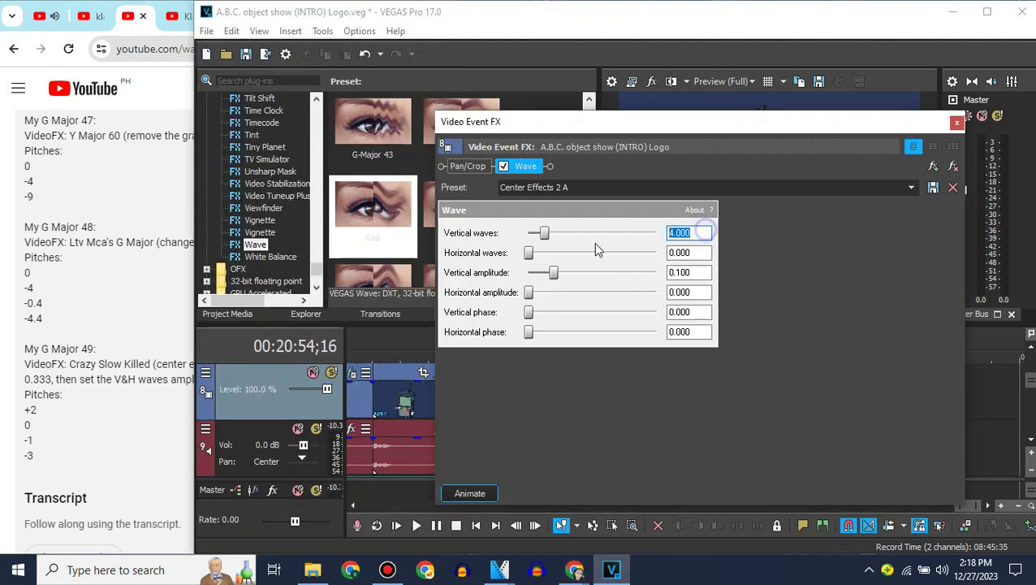
pyautogui.click(596, 186)
pyautogui.moveTo(666, 123)
pyautogui.mouseDown()
pyautogui.moveTo(342, 104)
pyautogui.moveTo(664, 111)
pyautogui.mouseUp()
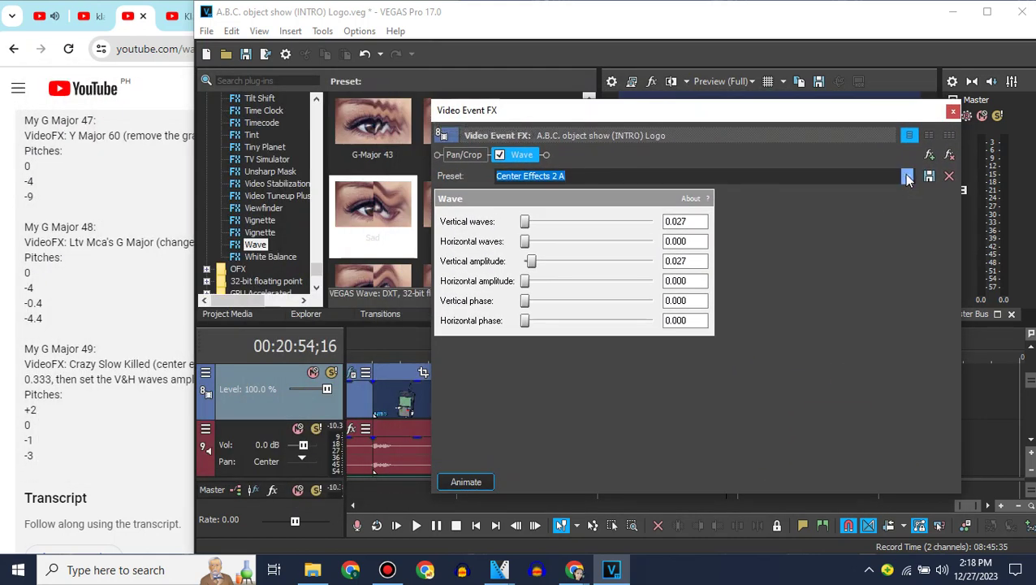
# Recheck the My G Major 49 recipe in Chrome, and reload the Wave effect's Center Effects 2 A preset in VEGAS Pro.
pyautogui.click(161, 313)
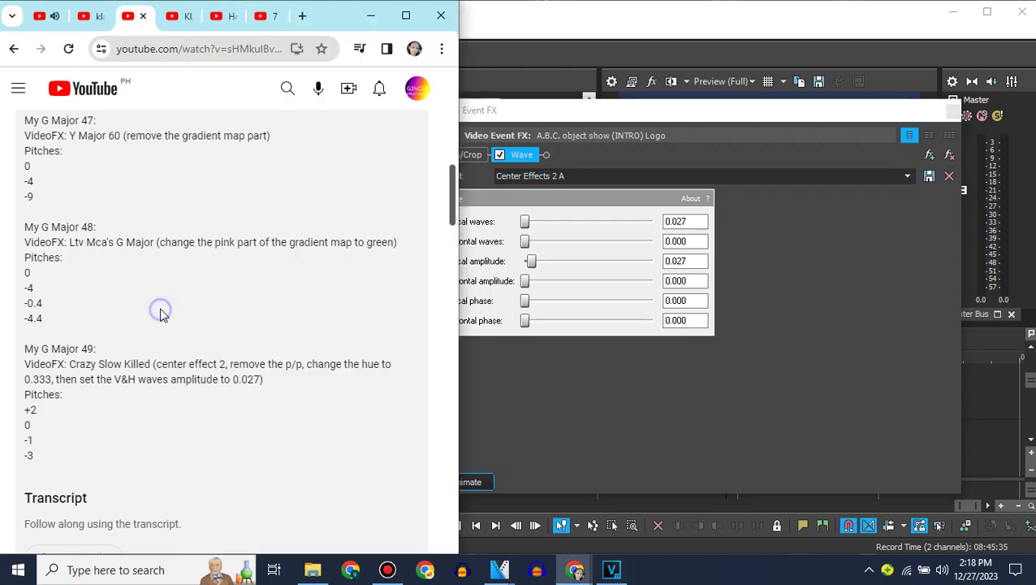
pyautogui.click(776, 341)
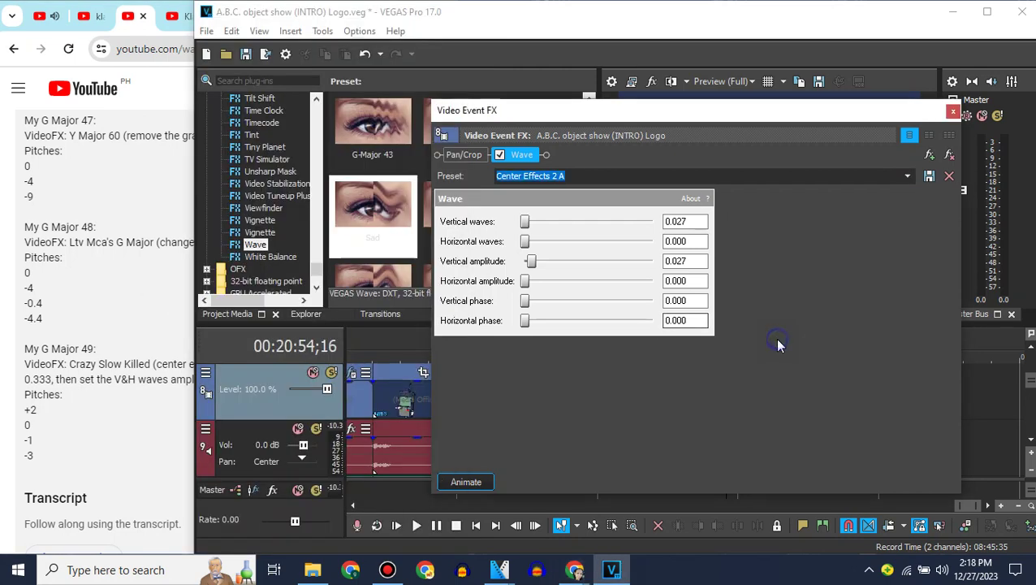
pyautogui.click(907, 174)
pyautogui.click(650, 193)
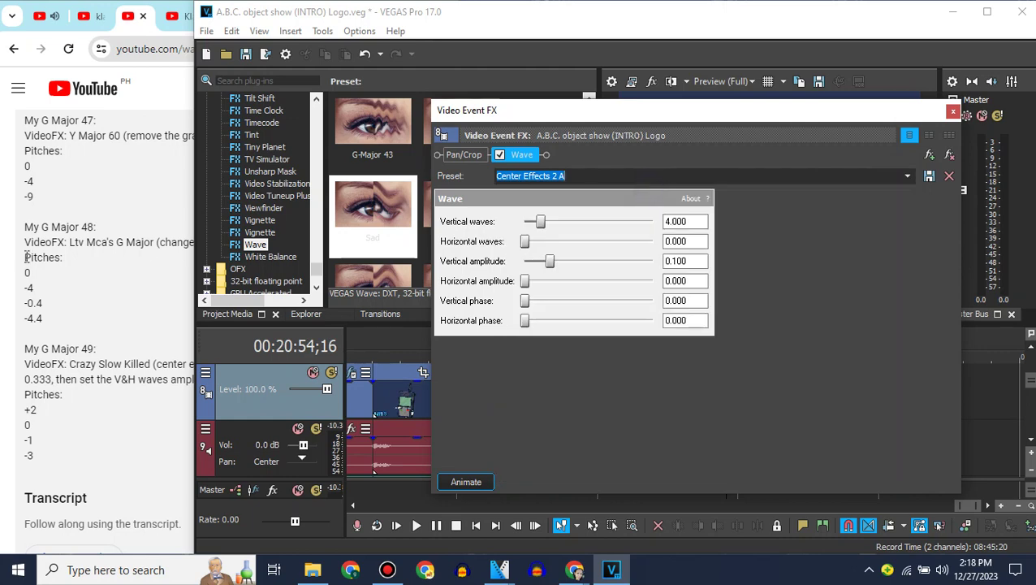
# Recheck the My G Major 49 recipe in Chrome, and set the Wave effect's vertical amplitude to 0.027 in VEGAS Pro.
pyautogui.click(18, 256)
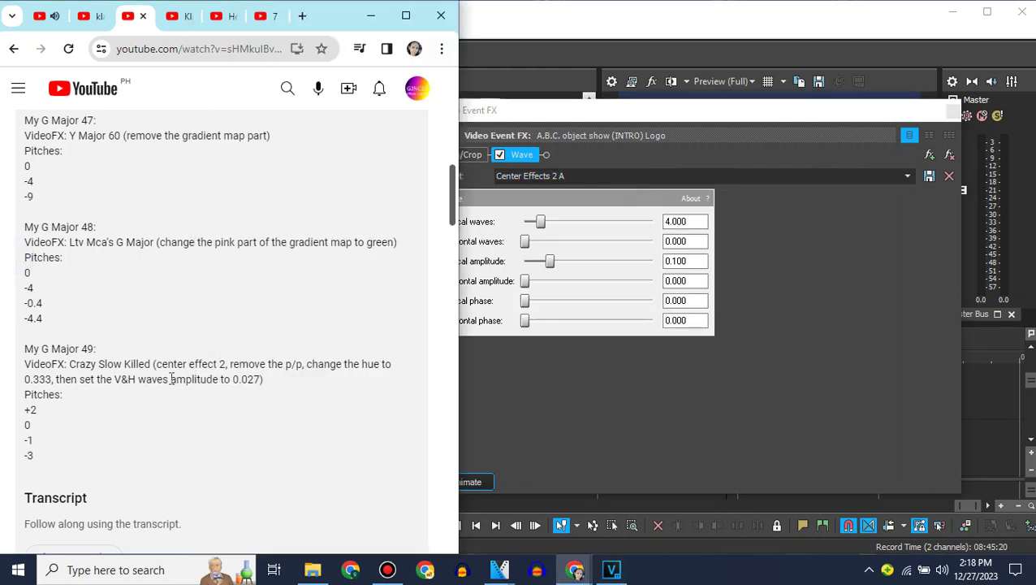
pyautogui.click(689, 261)
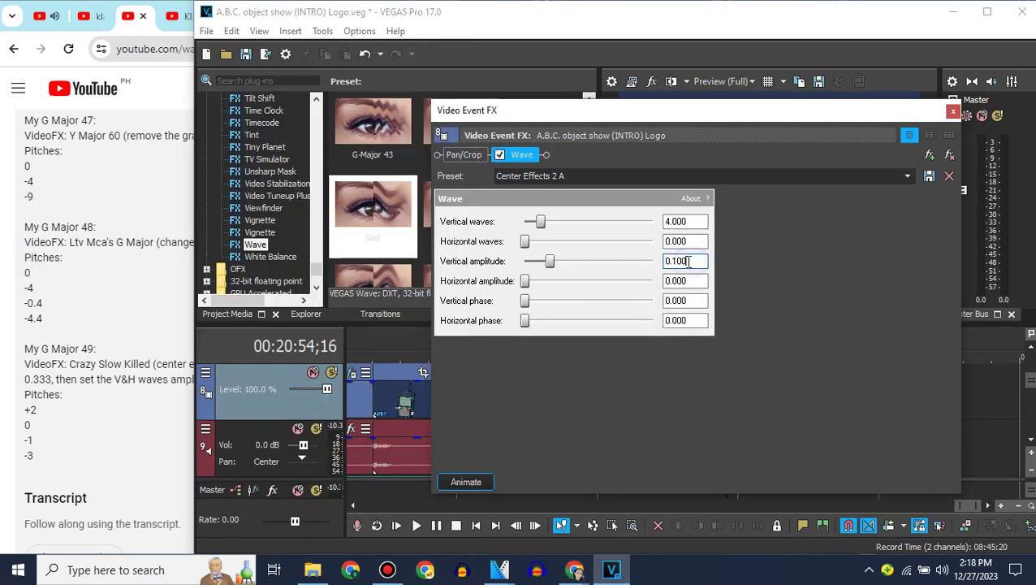
pyautogui.write('0.027')
pyautogui.click(568, 176)
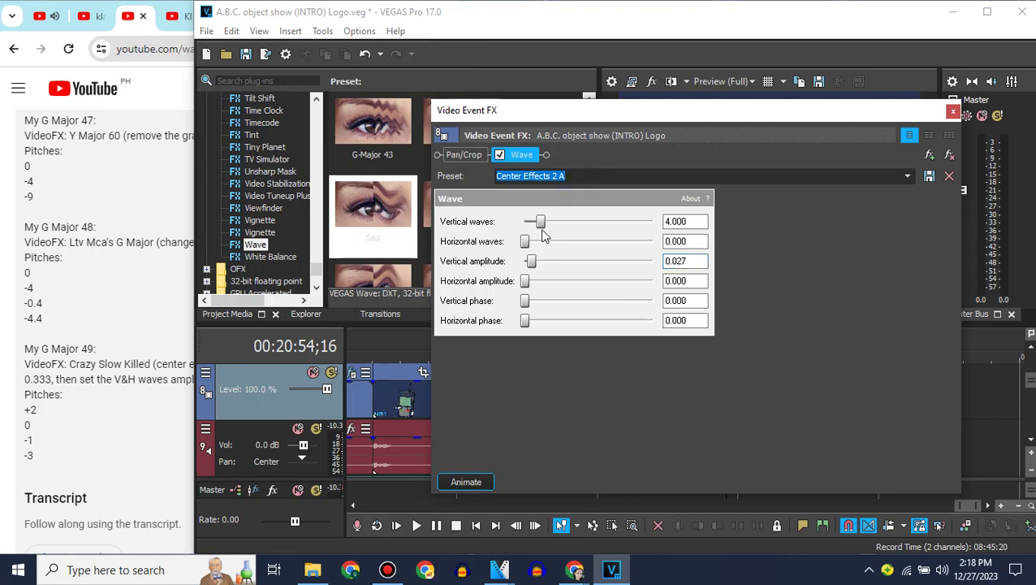
# Add a second Wave effect with the Center Effects 2 B preset to the clip and set its horizontal amplitude to the recipe's 0.027.
pyautogui.moveTo(629, 117); pyautogui.dragTo(788, 160)
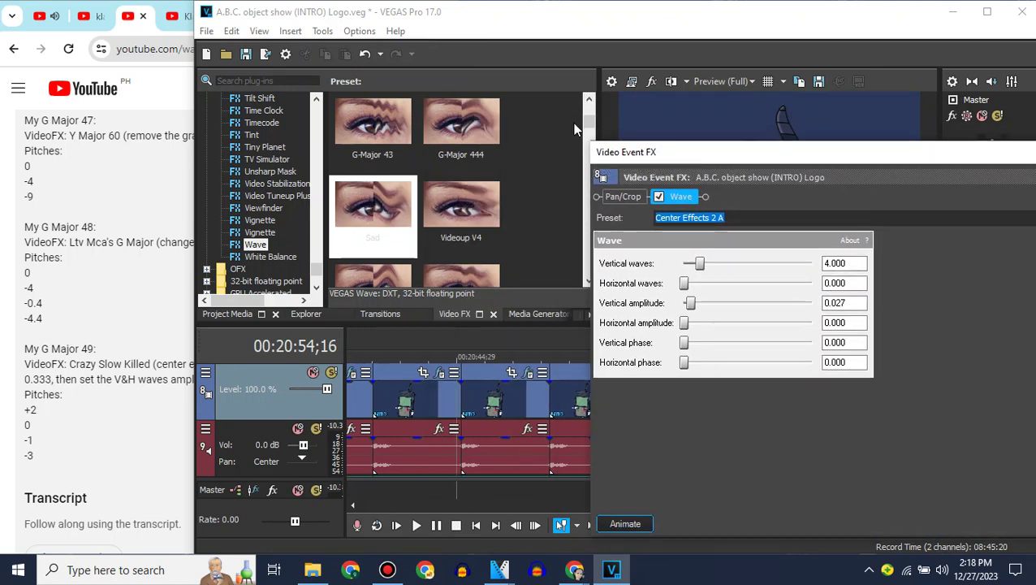
pyautogui.moveTo(585, 122); pyautogui.dragTo(579, 238)
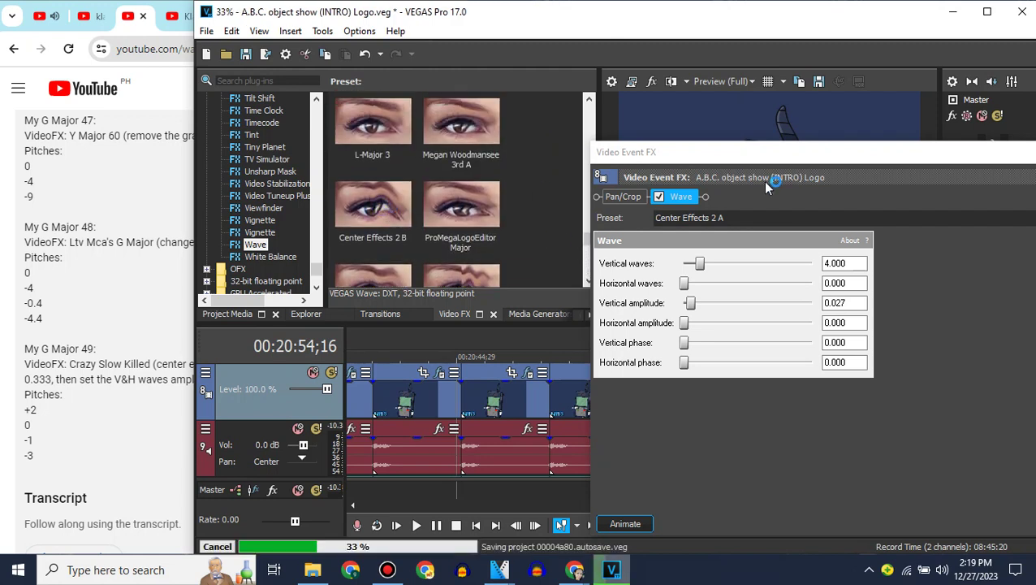
pyautogui.click(365, 208)
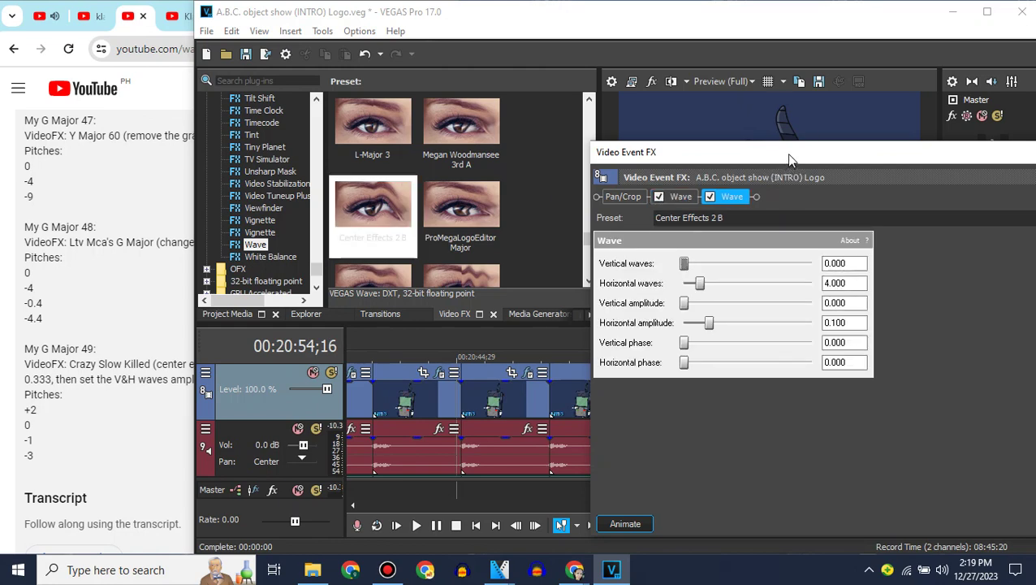
pyautogui.moveTo(766, 167); pyautogui.dragTo(360, 86)
pyautogui.click(422, 256)
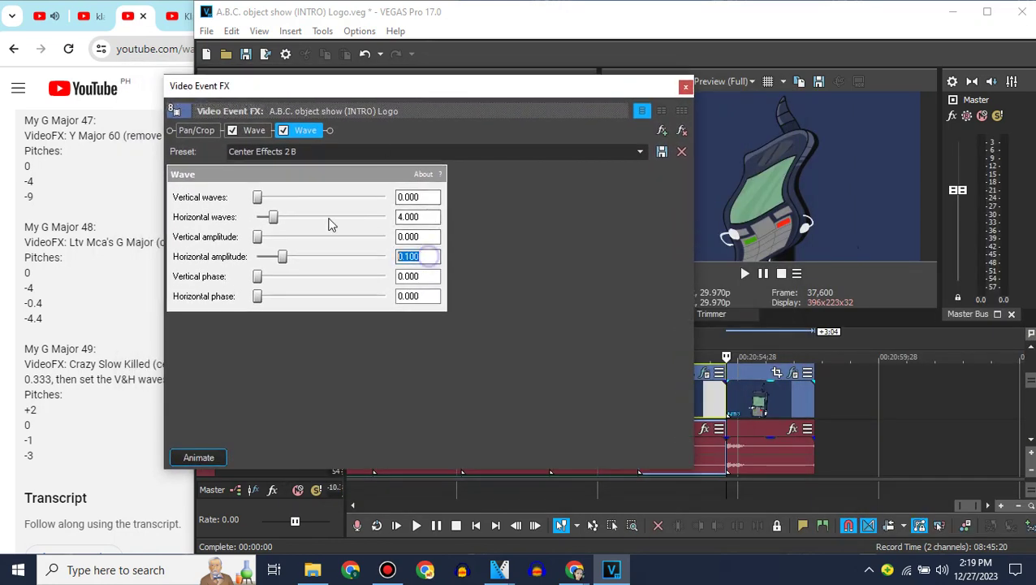
pyautogui.click(409, 149)
pyautogui.click(686, 87)
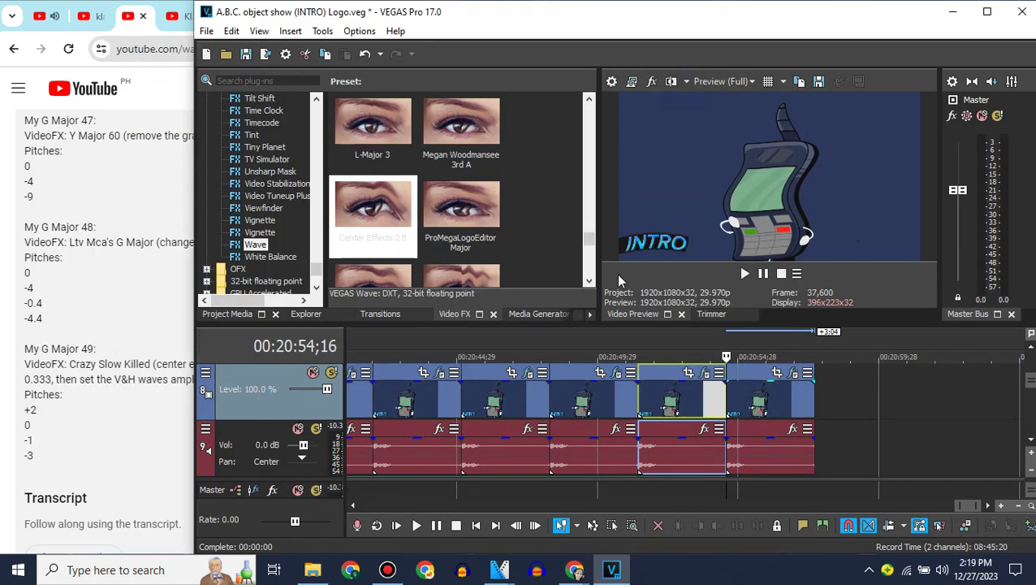
# Check the recipe's hue instruction in Chrome, and apply the default HSL Adjust effect to the VEGAS Pro clip with 0.333 added to hue.
pyautogui.click(69, 275)
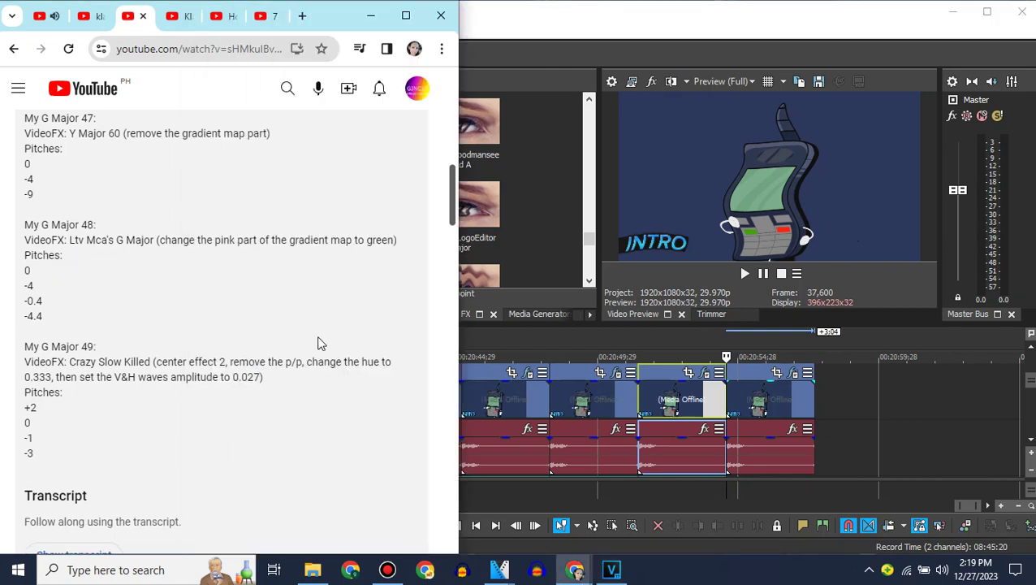
pyautogui.scroll(10, 323, 344)
pyautogui.scroll(-10, 323, 343)
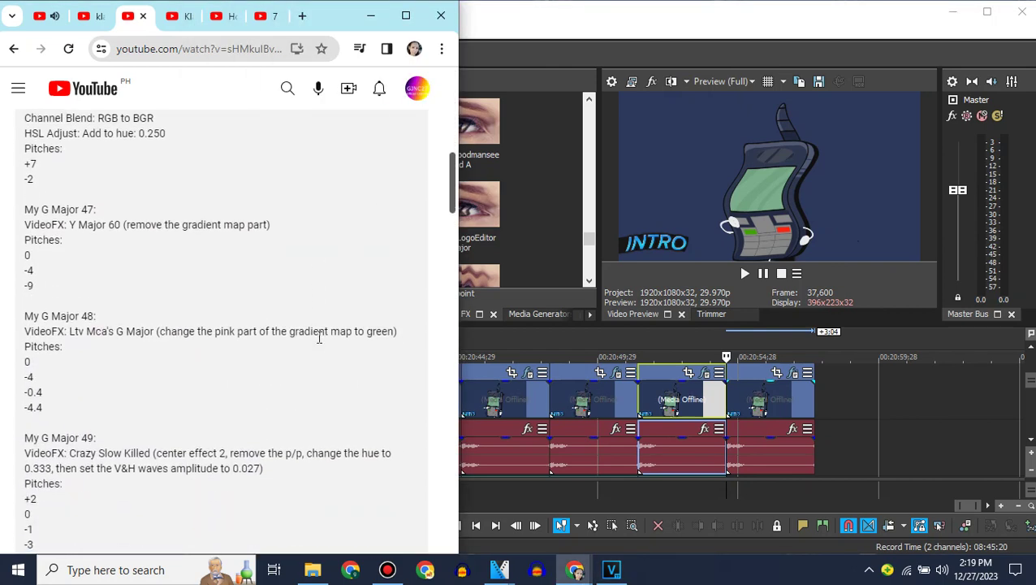
pyautogui.hotkey('alt', 'Tab')
pyautogui.moveTo(317, 272); pyautogui.dragTo(308, 136)
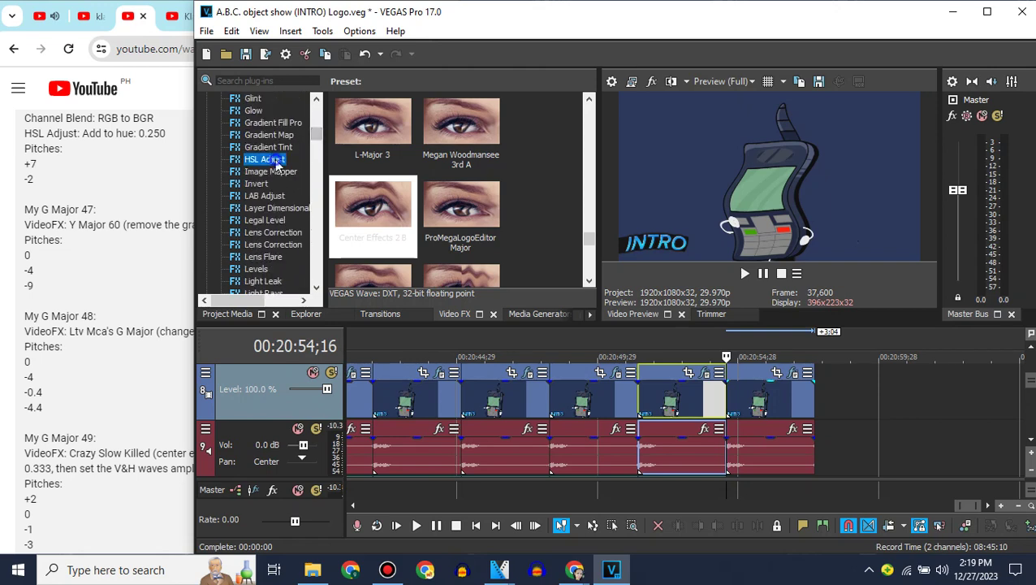
pyautogui.moveTo(373, 122); pyautogui.dragTo(739, 393)
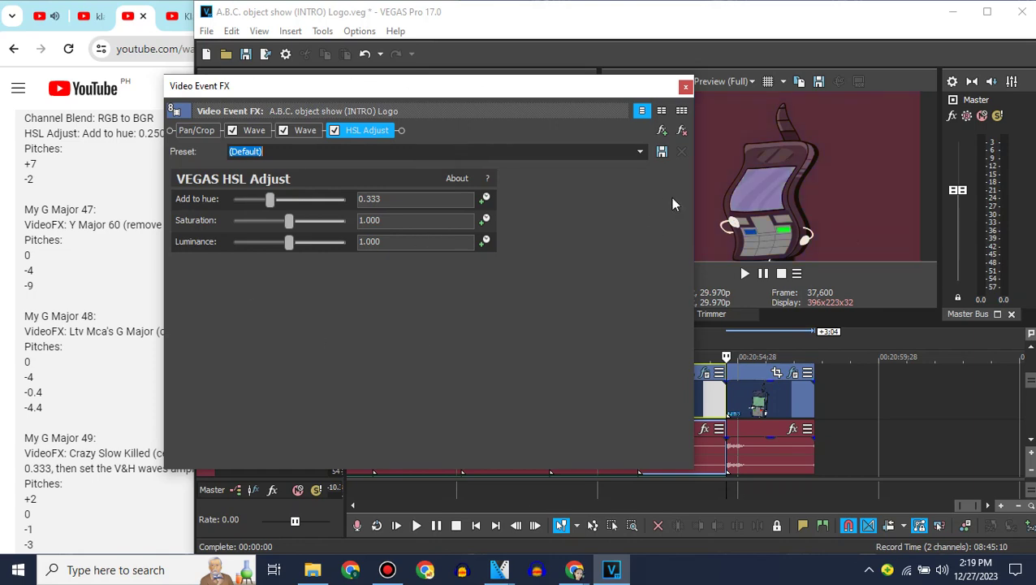
pyautogui.click(686, 86)
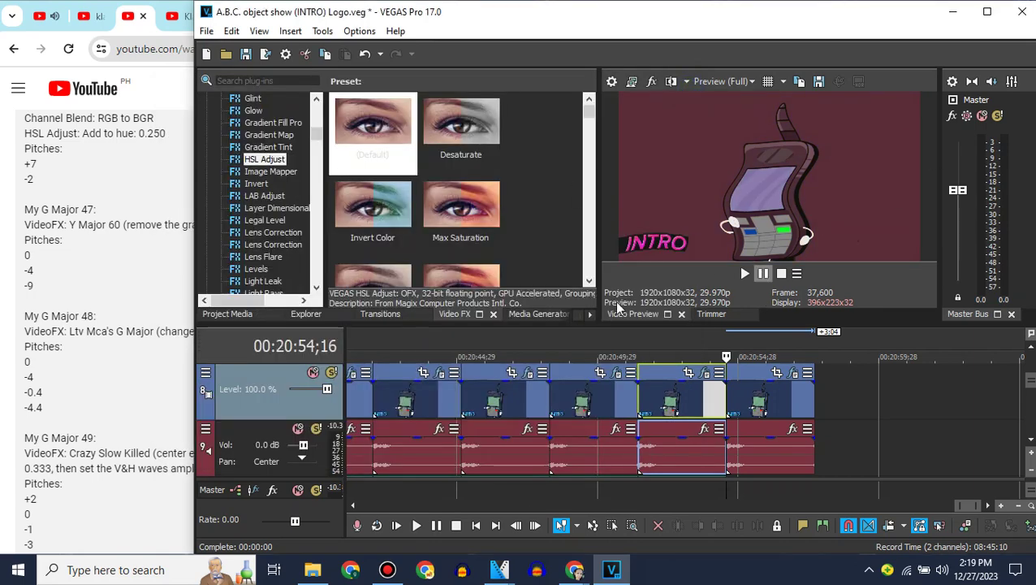
# Read the recipe's pitches in Chrome, and set the track 9 audio clip in VEGAS Pro to Classic, A17 Drums, unpitched (minimum echo), pitch 2.
pyautogui.click(88, 358)
pyautogui.scroll(-2, 106, 365)
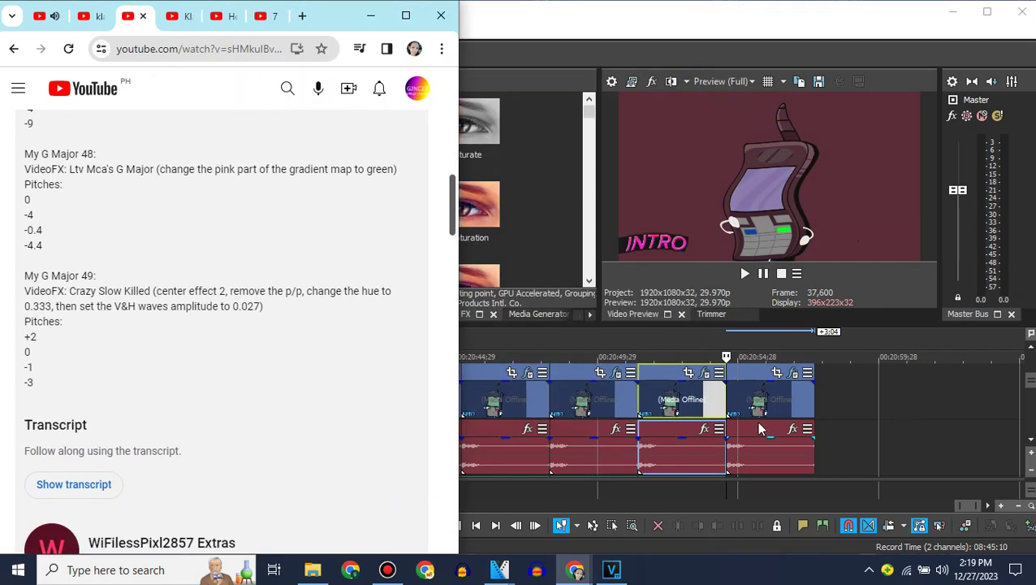
pyautogui.click(759, 428)
pyautogui.rightClick(741, 420)
pyautogui.moveTo(764, 573)
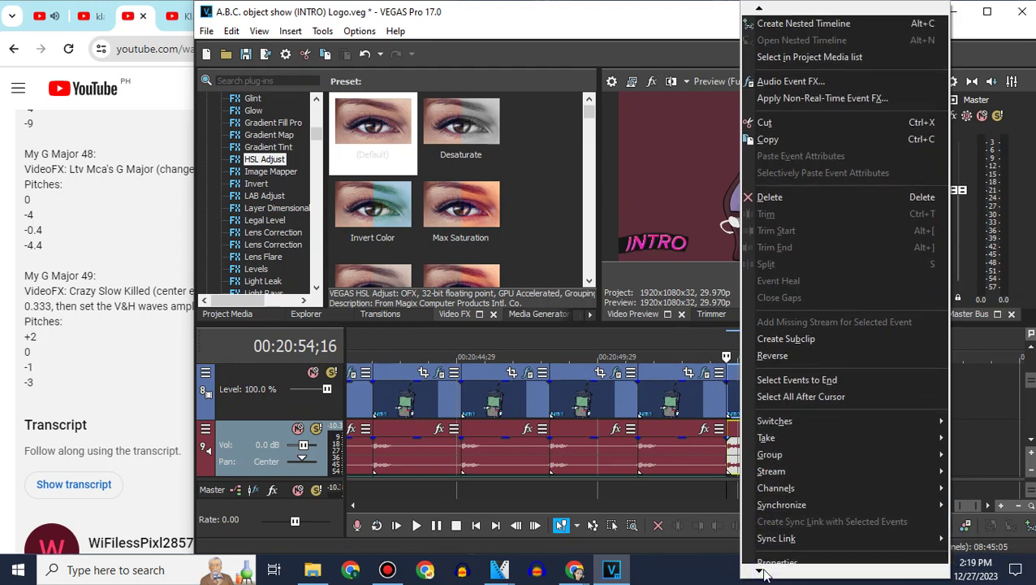
pyautogui.click(777, 546)
pyautogui.click(662, 244)
pyautogui.click(641, 264)
pyautogui.click(650, 266)
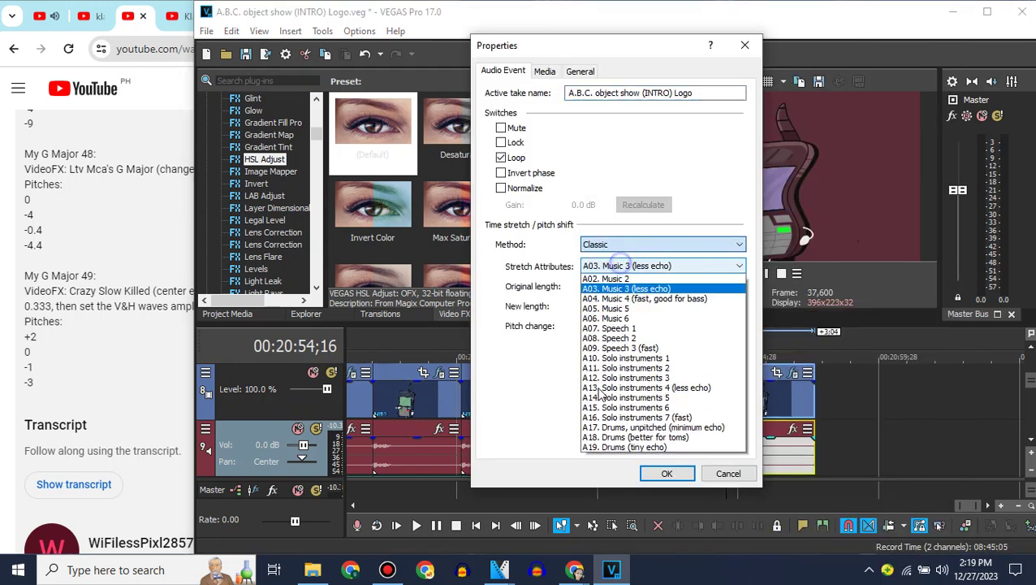
pyautogui.click(642, 431)
pyautogui.doubleClick(720, 323)
pyautogui.write('2')
pyautogui.click(665, 473)
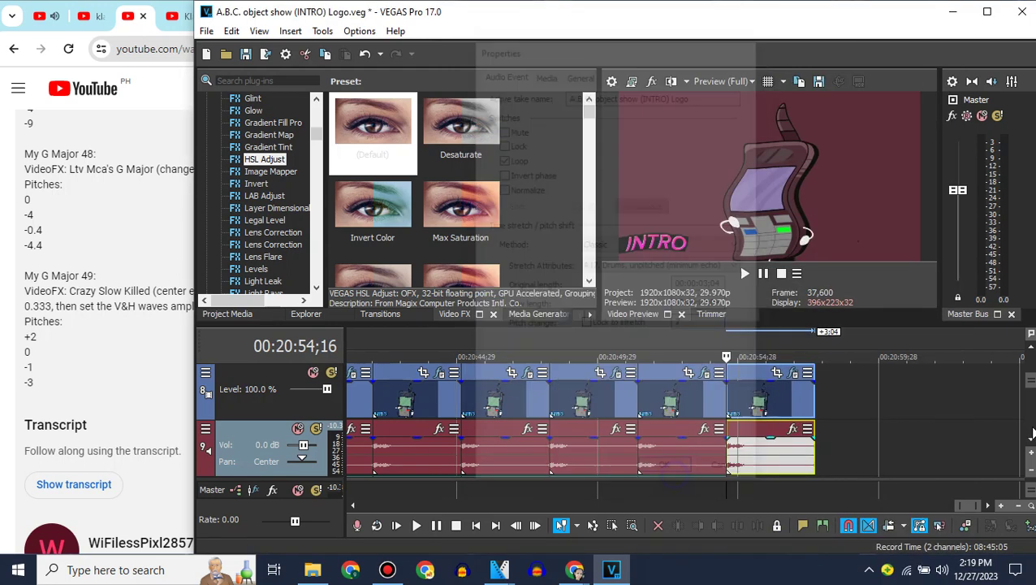
# Place two more copies of the logo clip's audio at 00:20:54;16 on tracks 10 and 11, deleting the extra video tracks.
pyautogui.click(1032, 443)
pyautogui.click(232, 314)
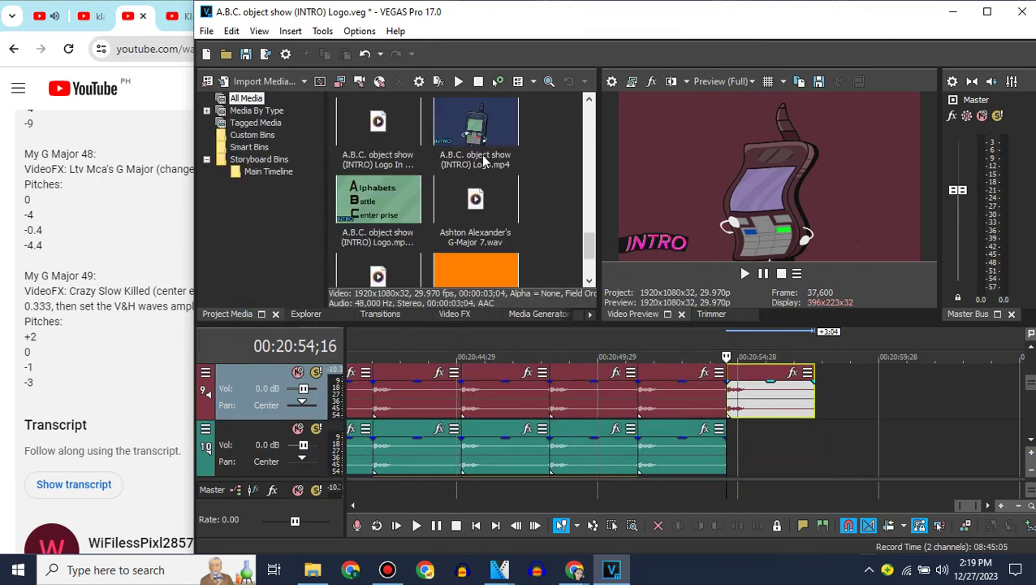
pyautogui.moveTo(479, 165); pyautogui.dragTo(731, 429)
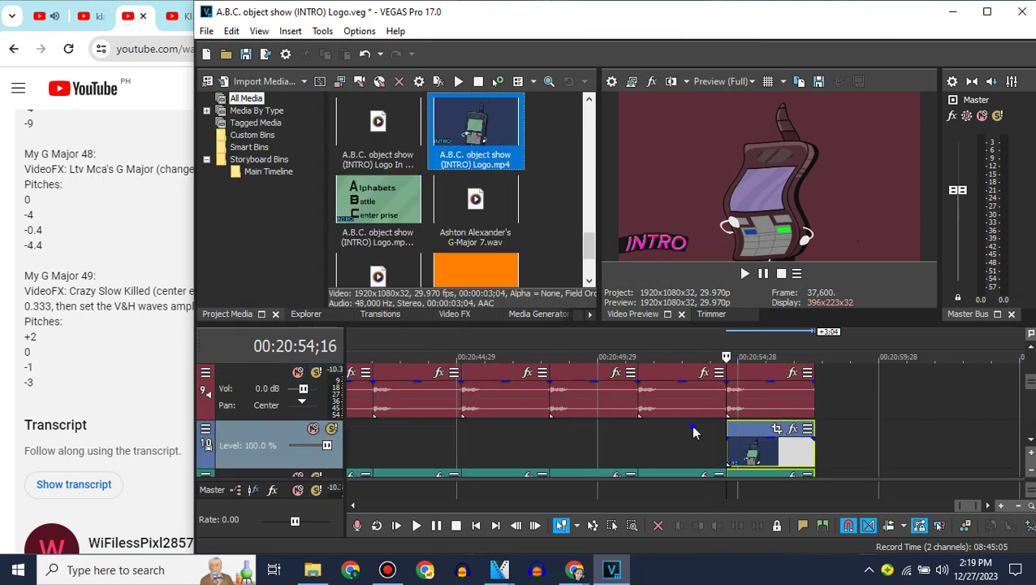
pyautogui.rightClick(690, 424)
pyautogui.click(735, 293)
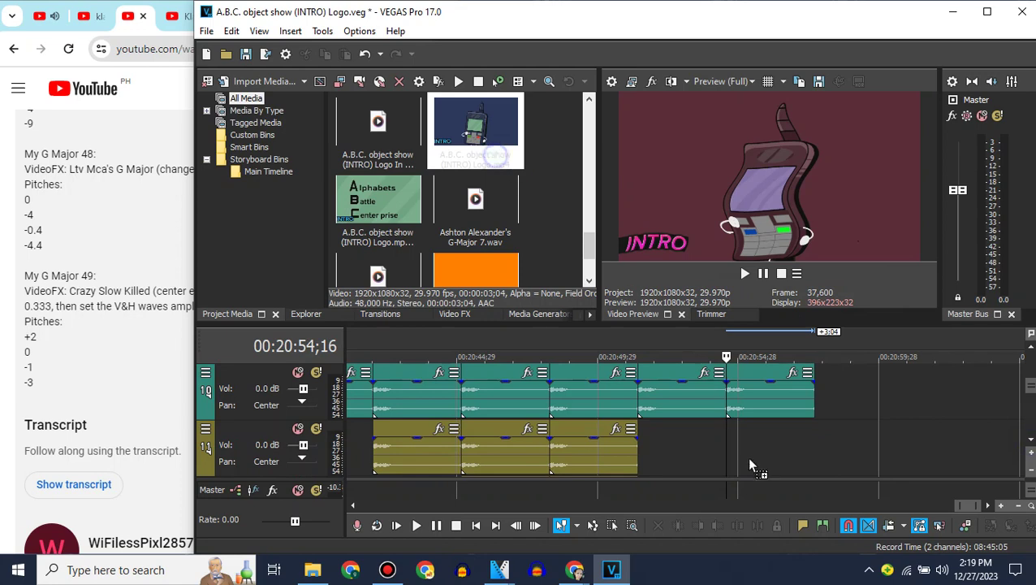
pyautogui.rightClick(685, 431)
pyautogui.click(764, 297)
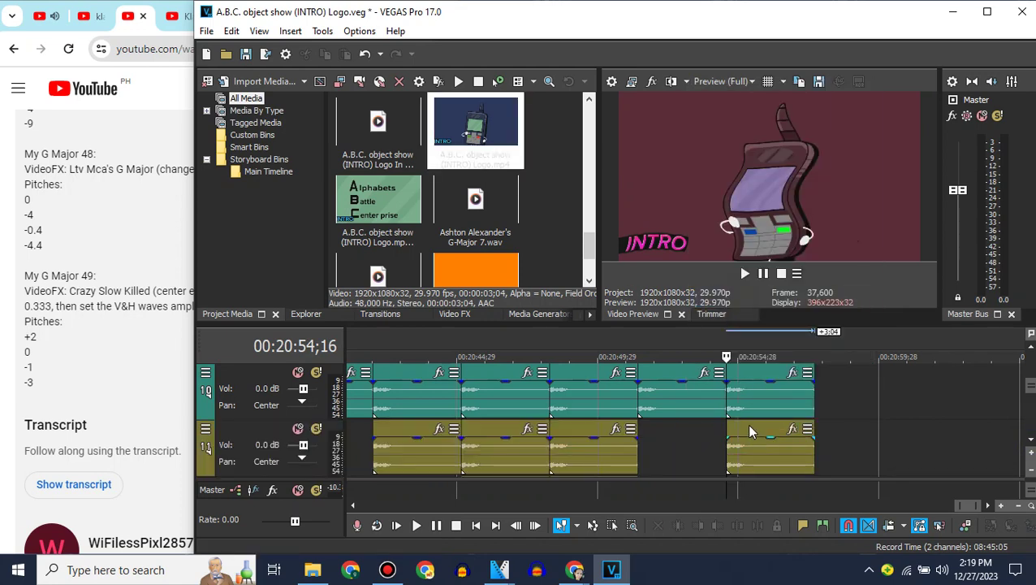
# Set the new track 11 audio clip to the Classic method with A17 Drums, unpitched (minimum echo) and a pitch change of -1.
pyautogui.rightClick(750, 431)
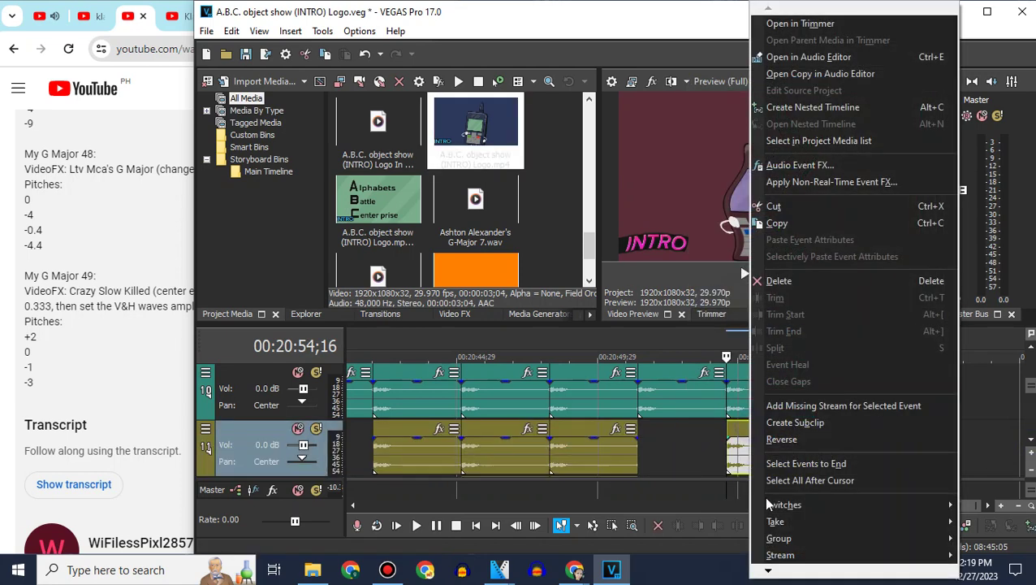
pyautogui.click(776, 560)
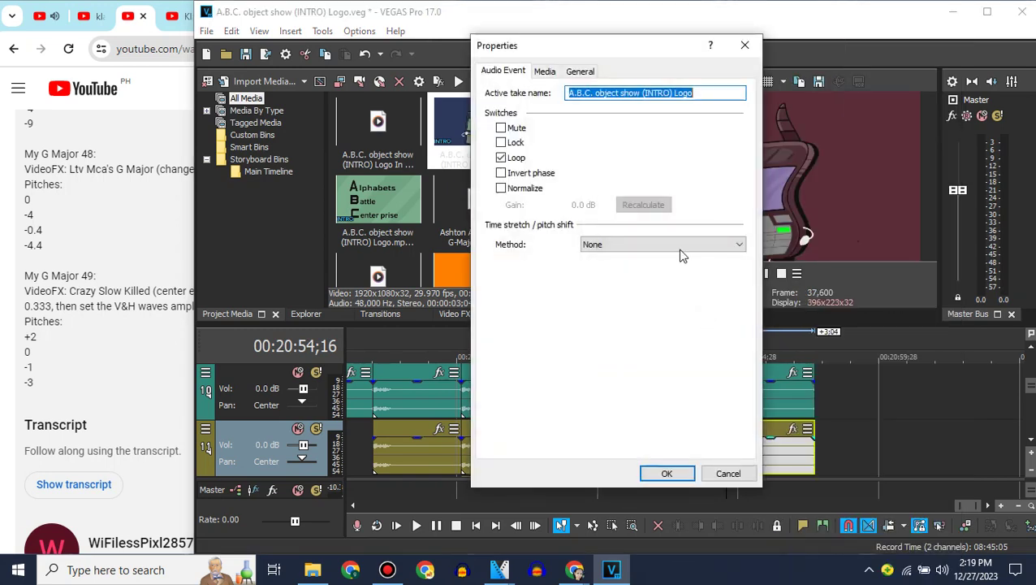
pyautogui.click(682, 250)
pyautogui.click(616, 279)
pyautogui.click(625, 268)
pyautogui.click(671, 437)
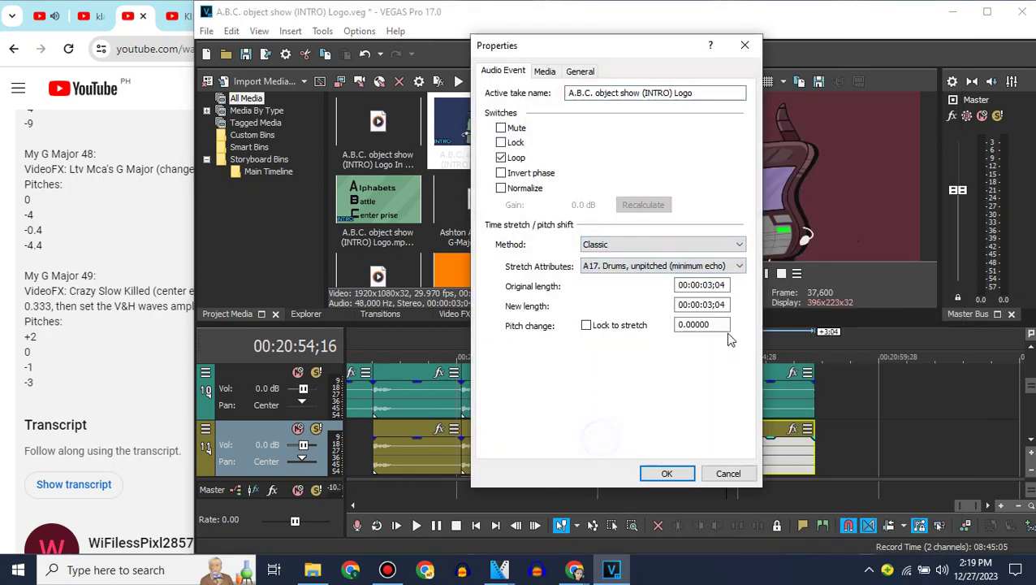
pyautogui.press('Return')
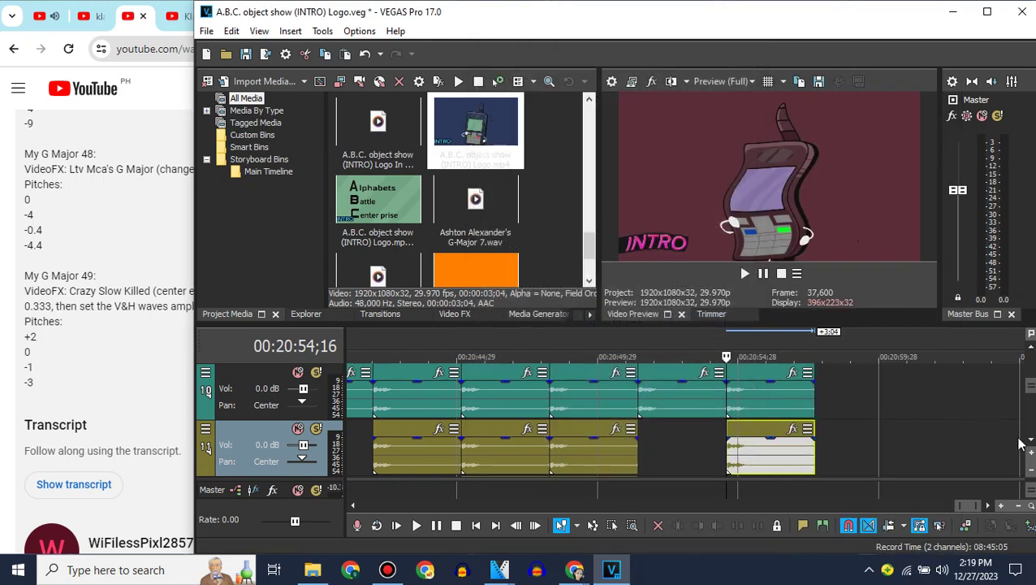
# Paste a copy of the track 11 audio clip onto track 12 at 00:20:54;16, and return the cursor to its start.
pyautogui.click(1030, 437)
pyautogui.click(275, 432)
pyautogui.hotkey('ctrl', 'v')
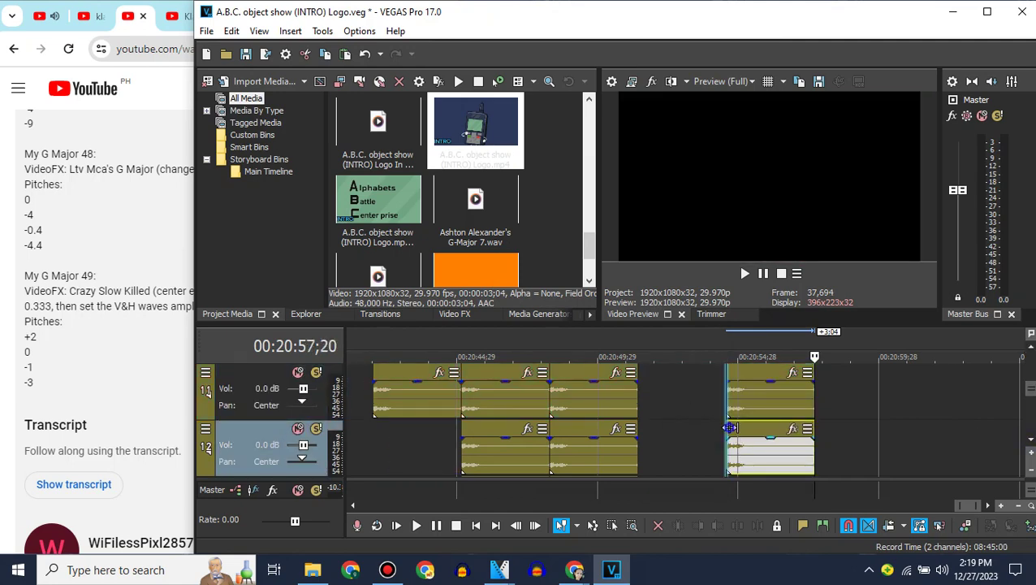
pyautogui.click(728, 428)
# Set the pitch change of the pasted track 12 audio clip to the last pitch listed in the My G Major 49 recipe.
pyautogui.rightClick(751, 428)
pyautogui.click(777, 566)
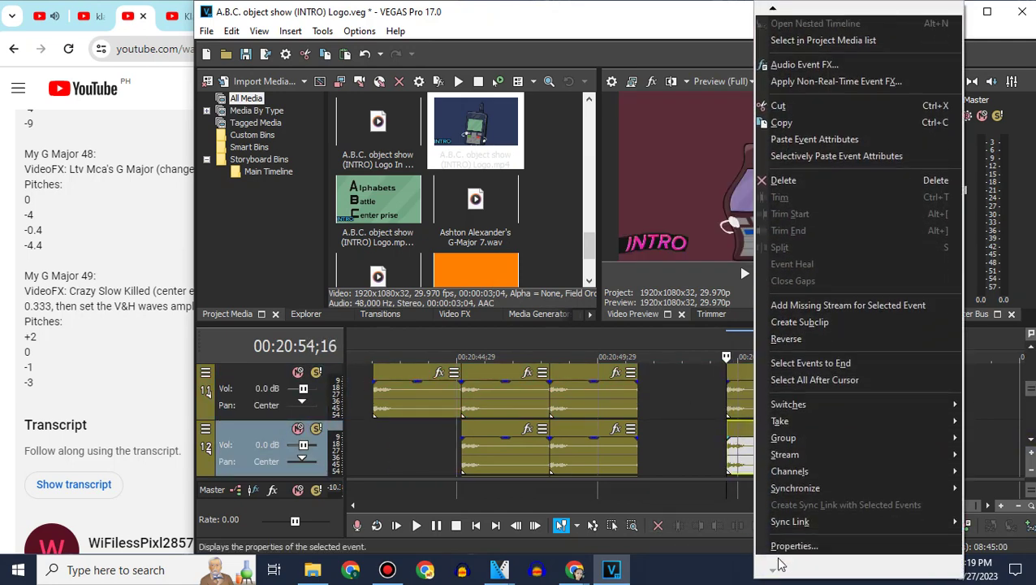
pyautogui.click(780, 545)
pyautogui.doubleClick(703, 324)
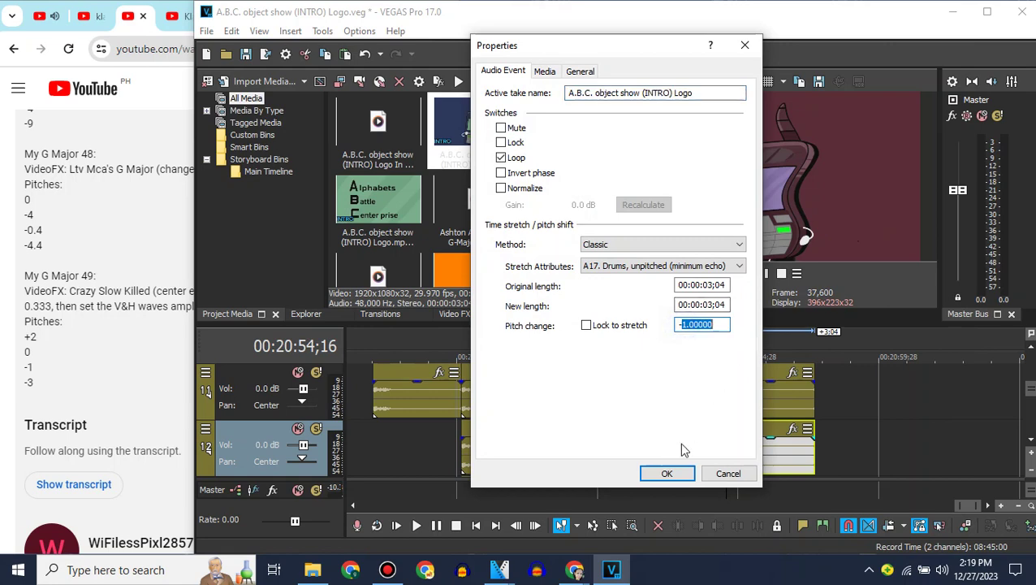
pyautogui.write('0')
pyautogui.click(666, 472)
# Add another copy of the A.B.C. object show (INTRO) Logo.mp4 clip directly after the finished one, at 00:20:57;20 on tracks 8 and 9.
pyautogui.click(1032, 347)
pyautogui.click(1032, 348)
pyautogui.click(1032, 347)
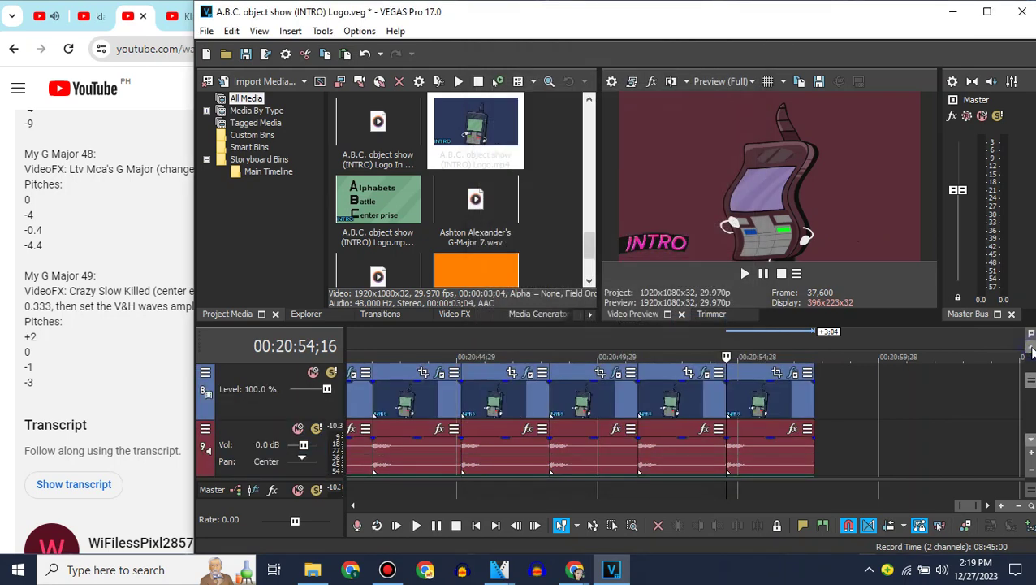
pyautogui.moveTo(524, 164); pyautogui.dragTo(820, 389)
# In Chrome, compare the open G Major 49 recipes, and examine the full description of the (NEW EFFECT) Klasky Csupo in My G-Major 49 video.
pyautogui.click(115, 261)
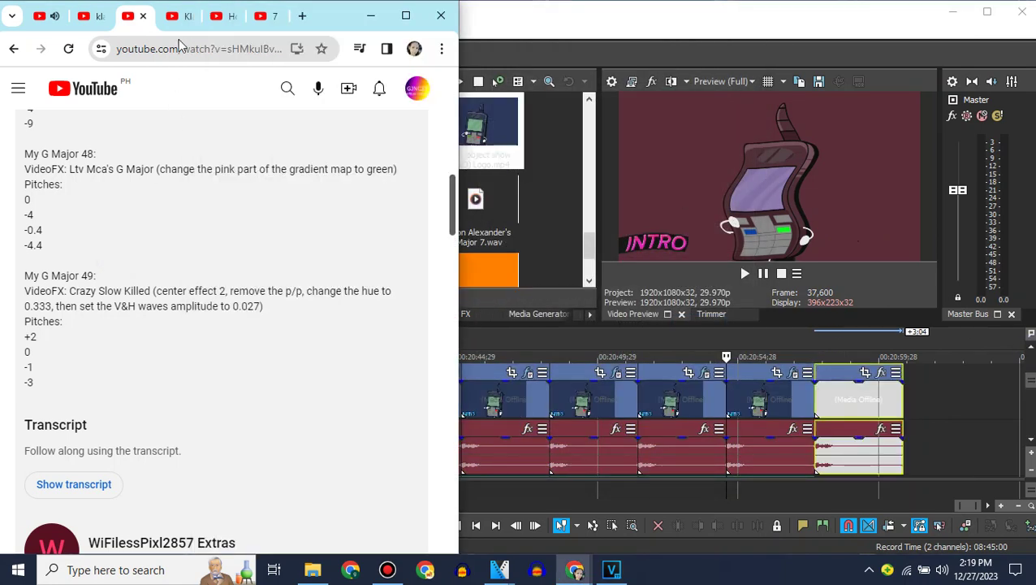
pyautogui.click(180, 26)
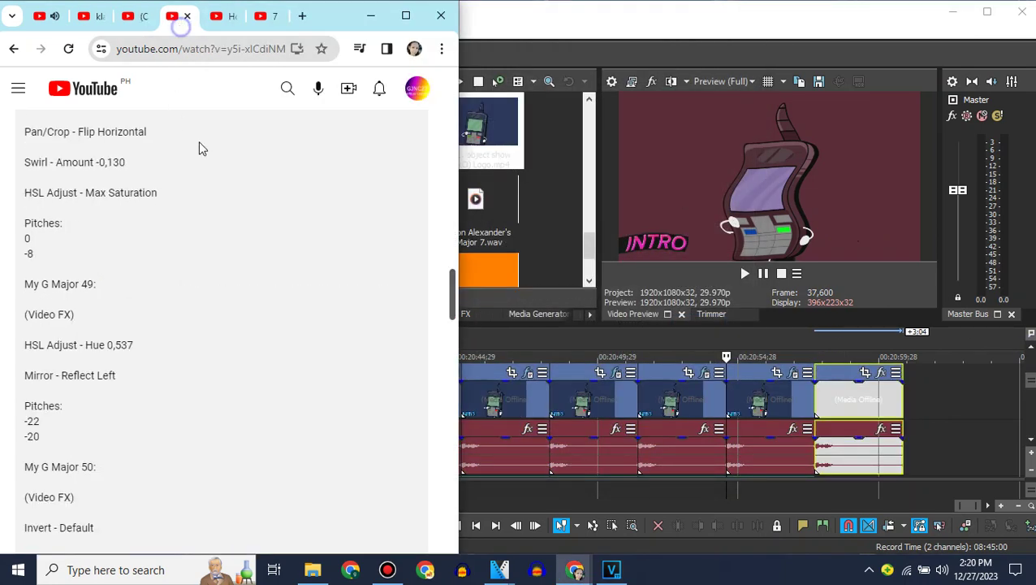
pyautogui.click(134, 20)
pyautogui.click(96, 20)
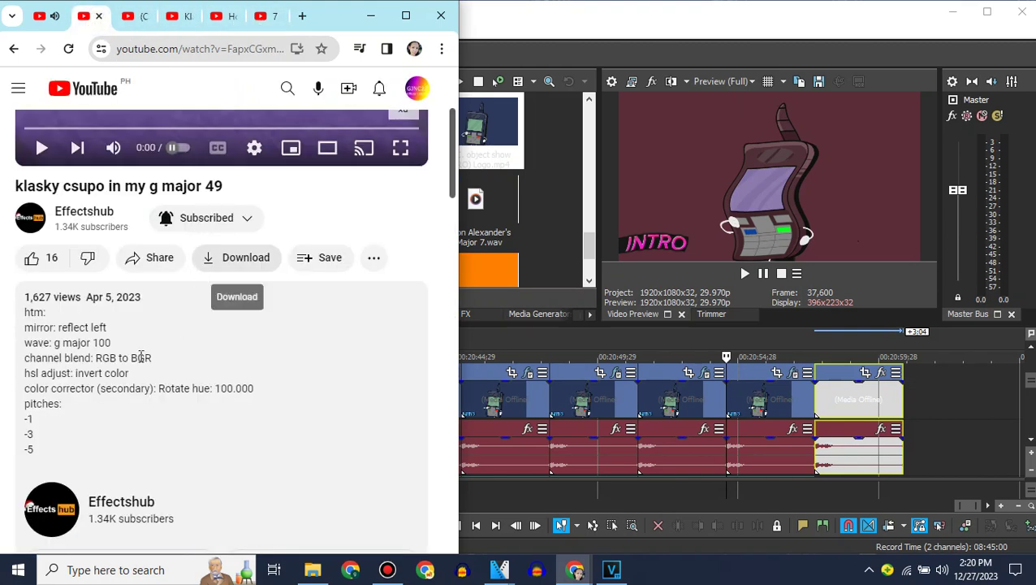
pyautogui.click(14, 48)
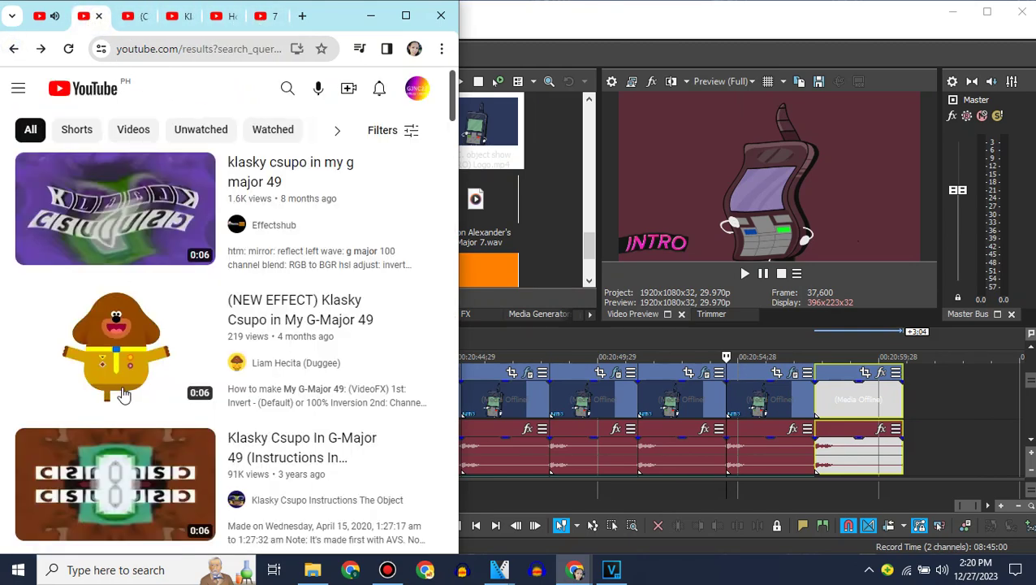
pyautogui.click(203, 285)
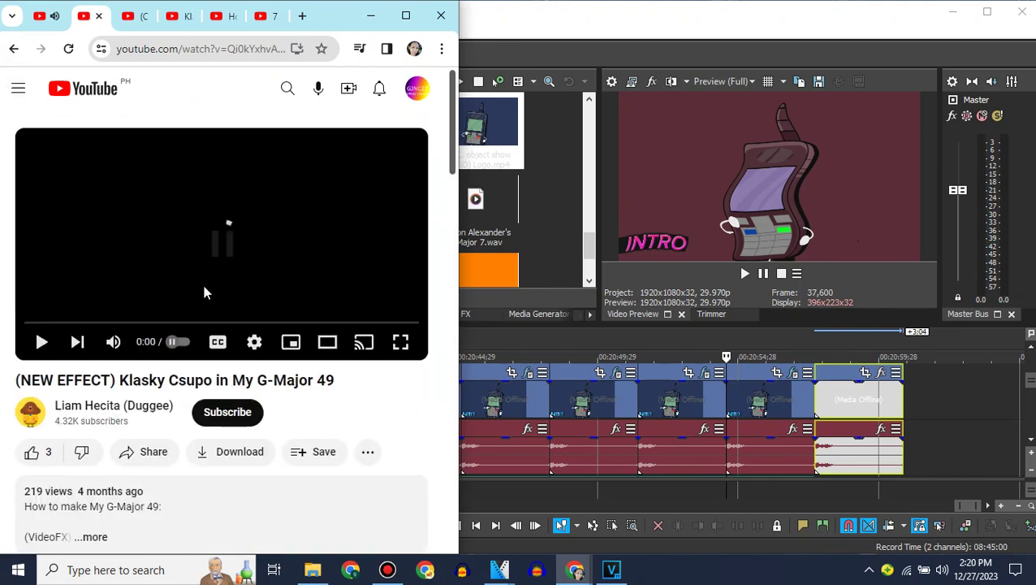
pyautogui.scroll(-4, 203, 291)
pyautogui.click(221, 252)
pyautogui.scroll(-1, 229, 234)
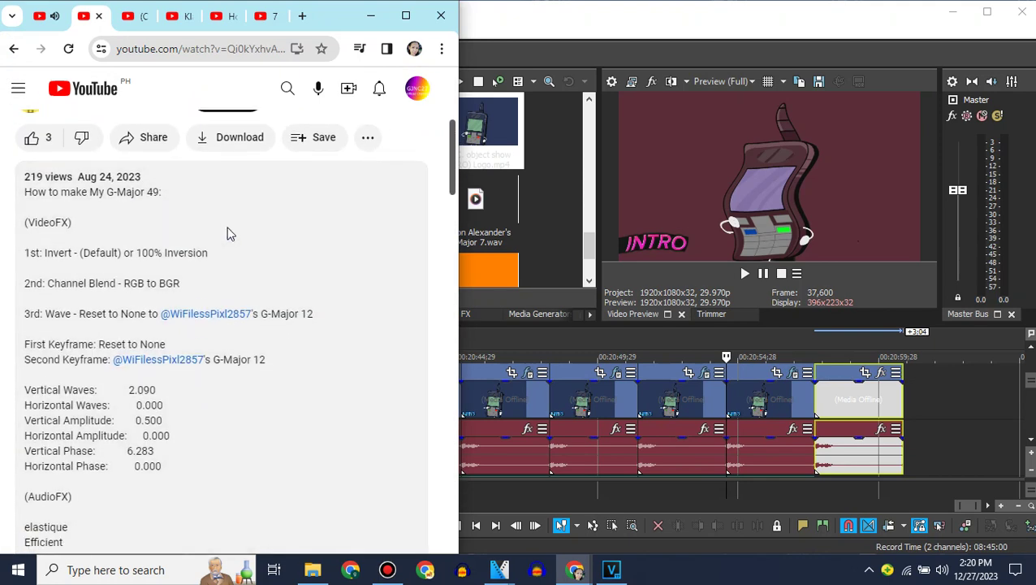
pyautogui.moveTo(591, 10)
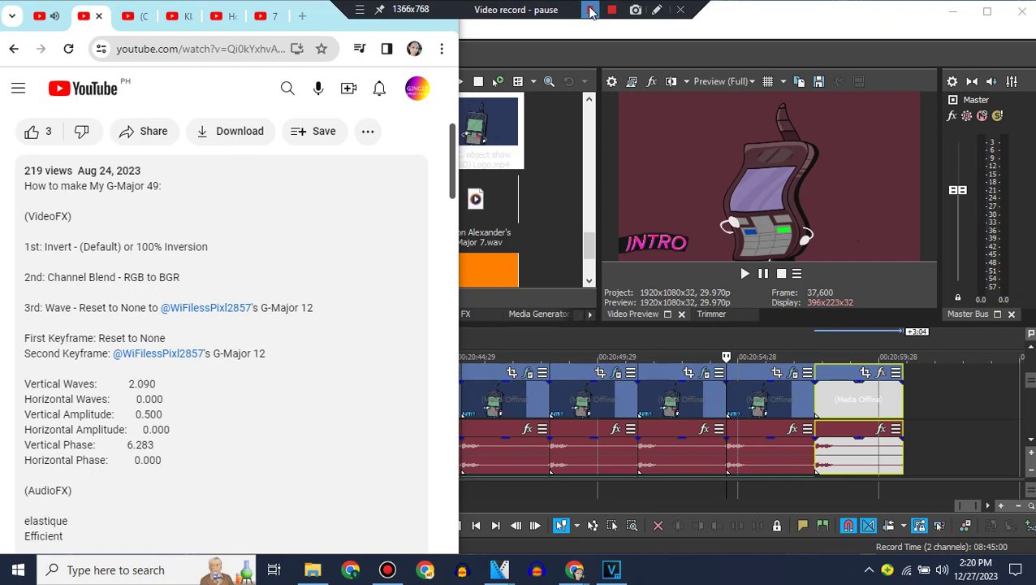
pyautogui.click(592, 10)
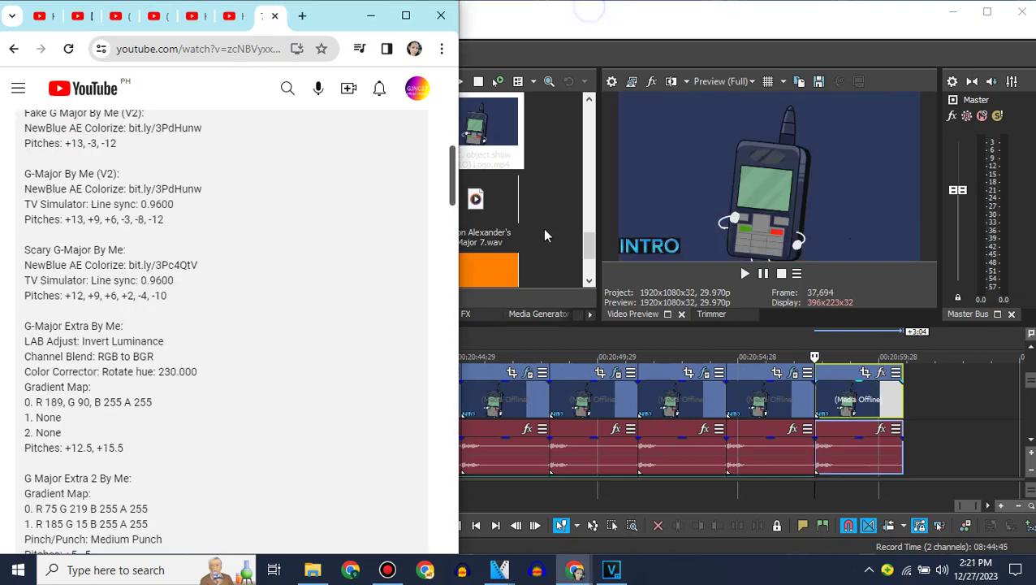
# In VEGAS Pro, apply the LAB Adjust effect with the Invert Luminosity preset to the track 8 clip at 00:20:57;20.
pyautogui.click(543, 227)
pyautogui.click(453, 313)
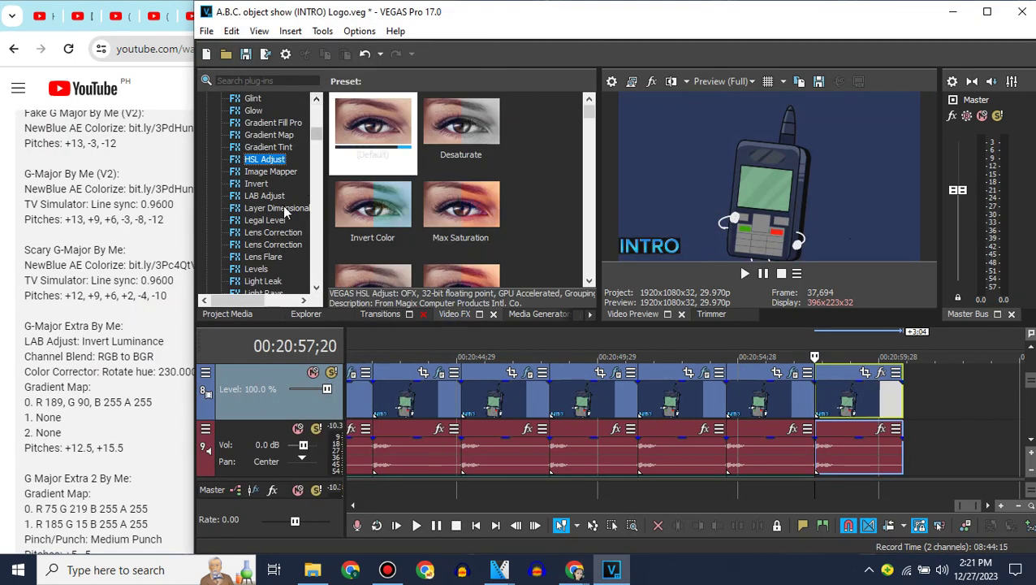
pyautogui.click(264, 196)
pyautogui.moveTo(378, 130); pyautogui.dragTo(845, 398)
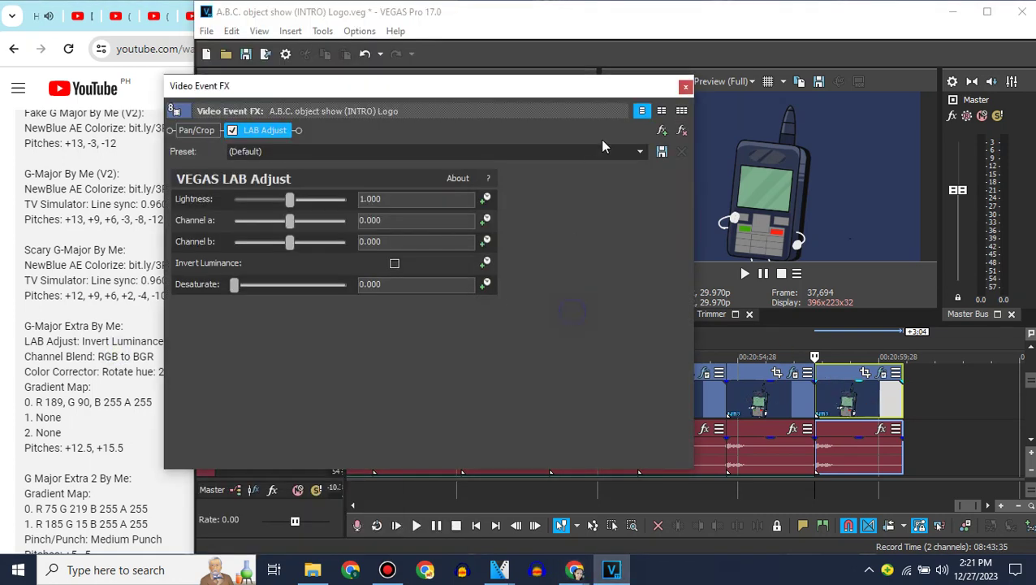
pyautogui.click(640, 151)
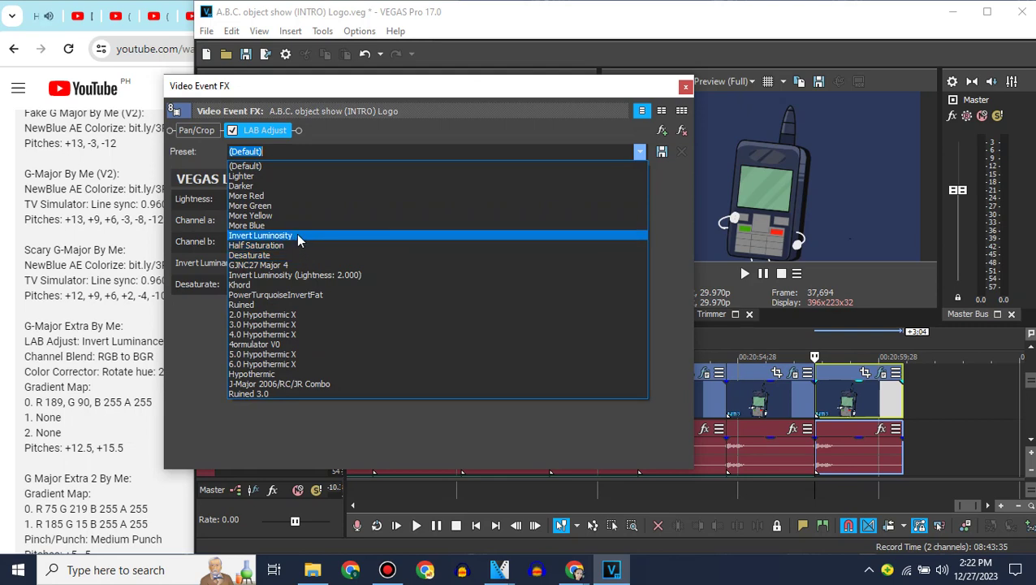
pyautogui.click(296, 235)
pyautogui.click(687, 87)
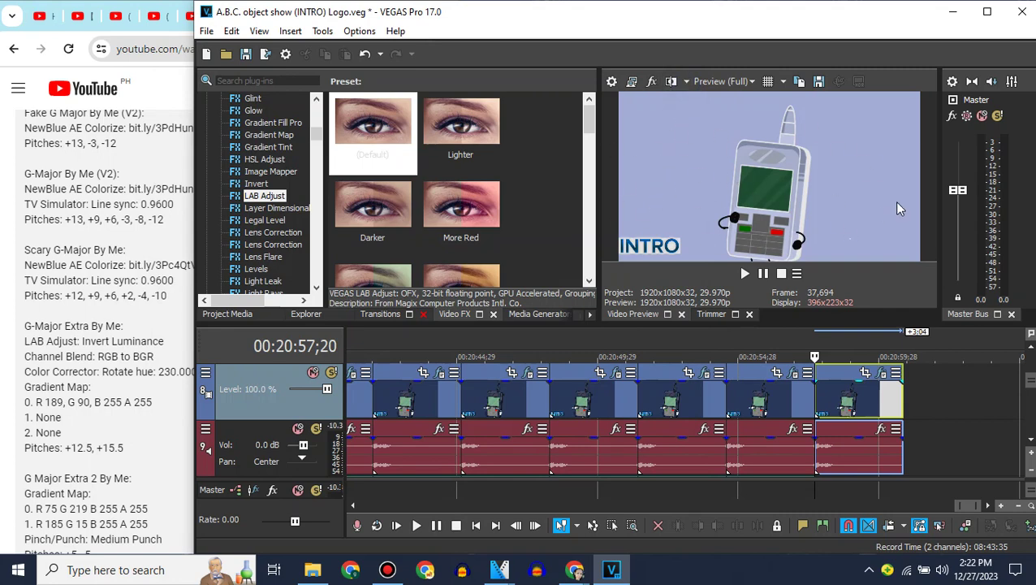
# Add the Channel Blend effect with the RGB to BGR preset to the track 8 clip at 00:20:57;20.
pyautogui.click(317, 101)
pyautogui.click(317, 114)
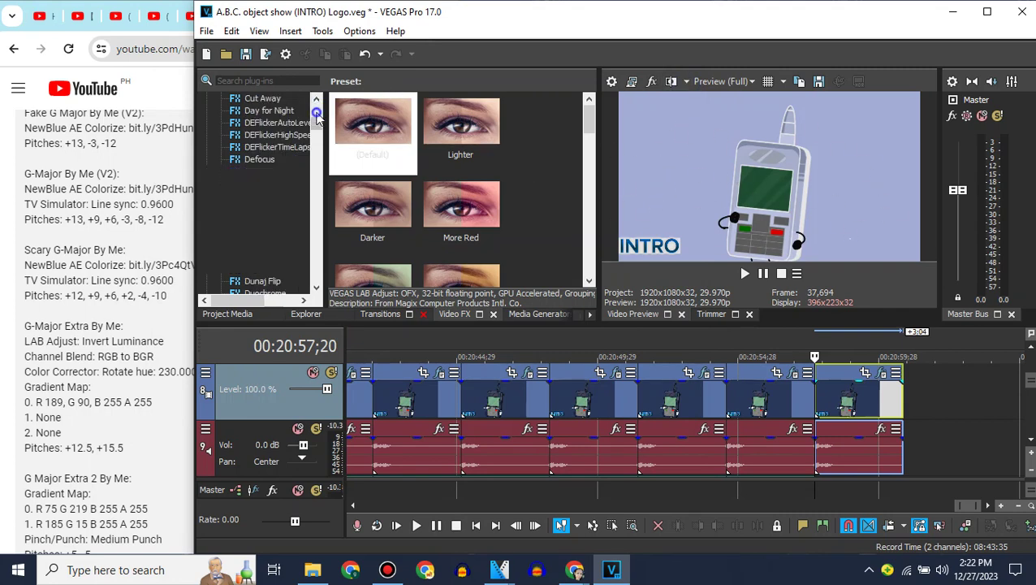
pyautogui.click(317, 113)
pyautogui.moveTo(316, 118); pyautogui.dragTo(317, 104)
pyautogui.click(289, 232)
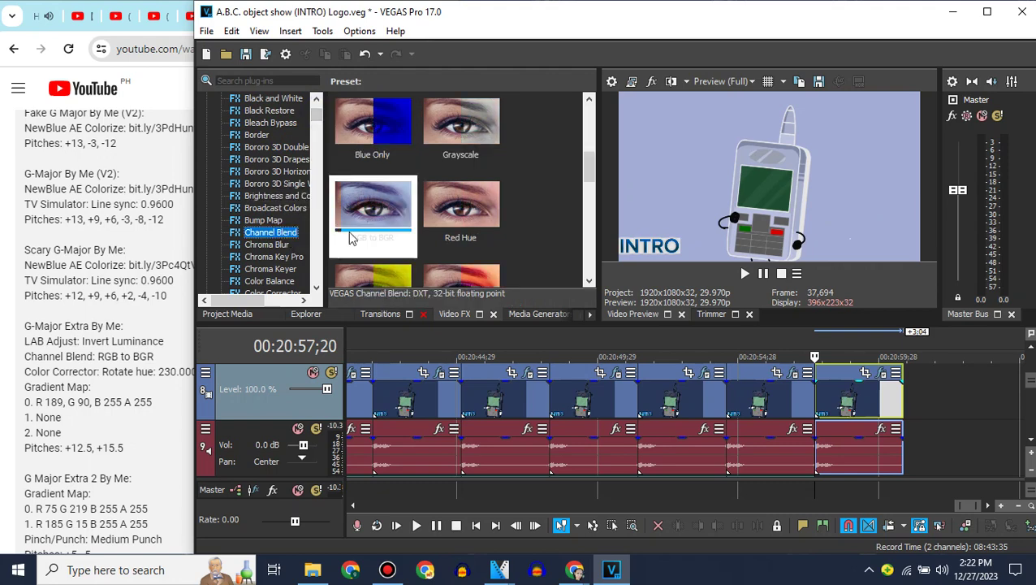
pyautogui.moveTo(348, 231); pyautogui.dragTo(874, 404)
pyautogui.click(687, 87)
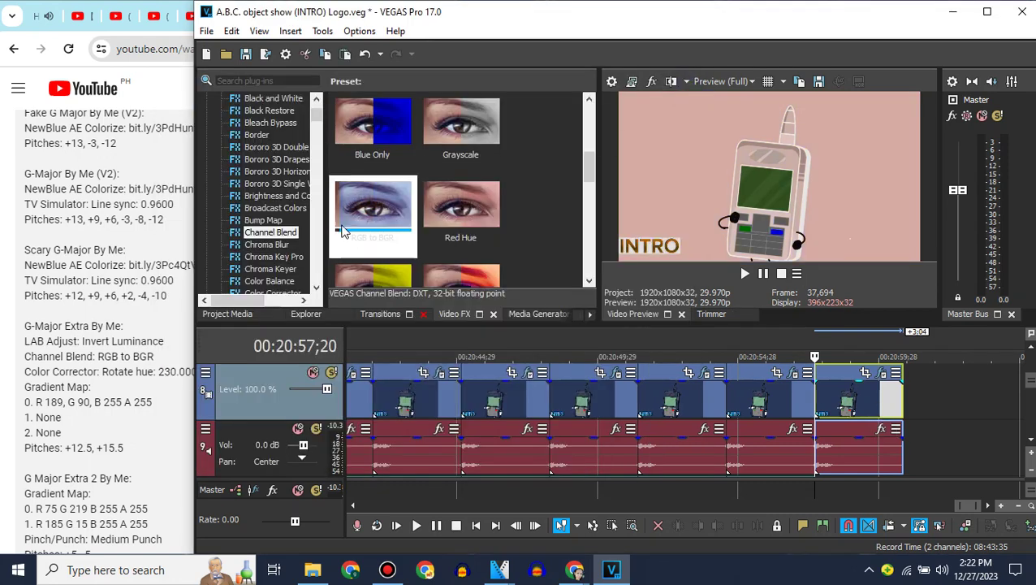
# Add Color Corrector (Secondary) to the same track 8 clip with Rotate hue set to 230.000.
pyautogui.click(321, 225)
pyautogui.click(321, 224)
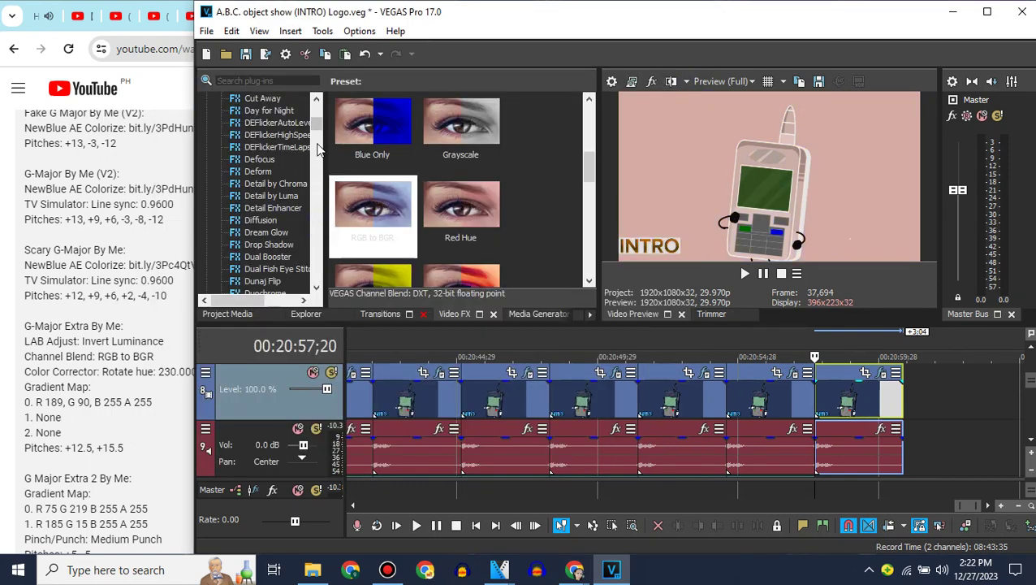
pyautogui.click(316, 115)
pyautogui.moveTo(316, 115); pyautogui.dragTo(315, 112)
pyautogui.click(315, 224)
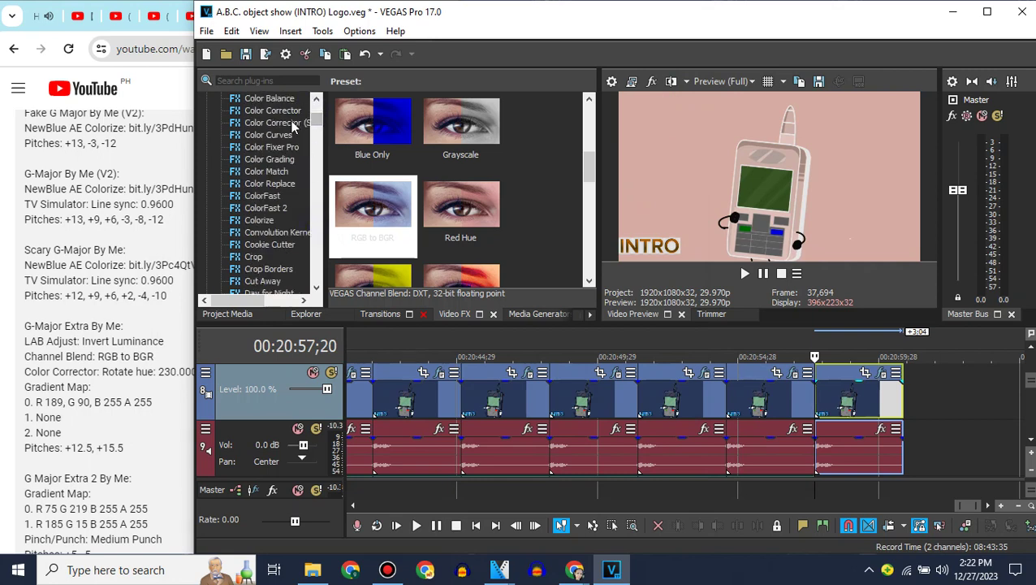
pyautogui.click(291, 123)
pyautogui.moveTo(373, 126); pyautogui.dragTo(857, 403)
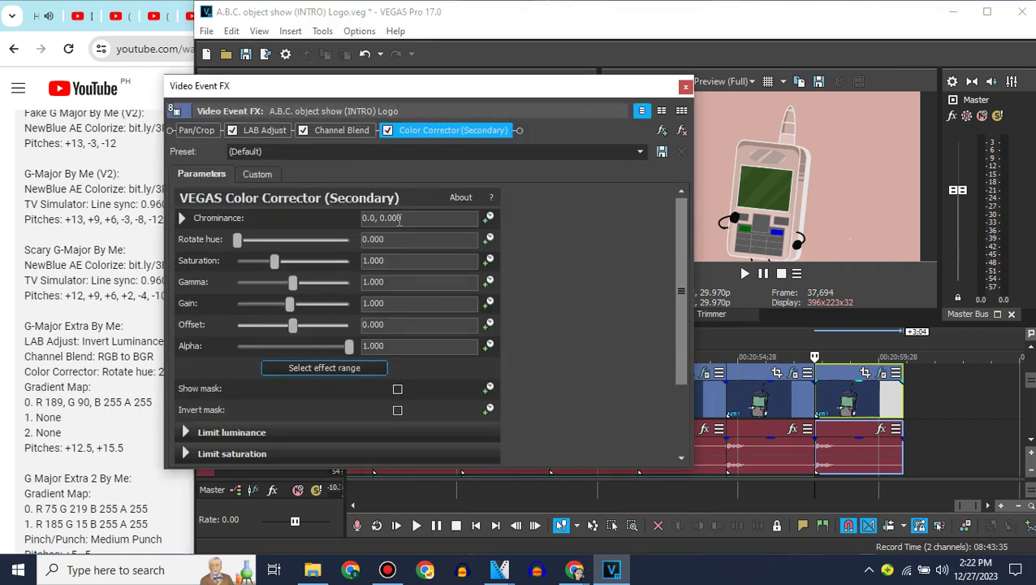
pyautogui.click(433, 153)
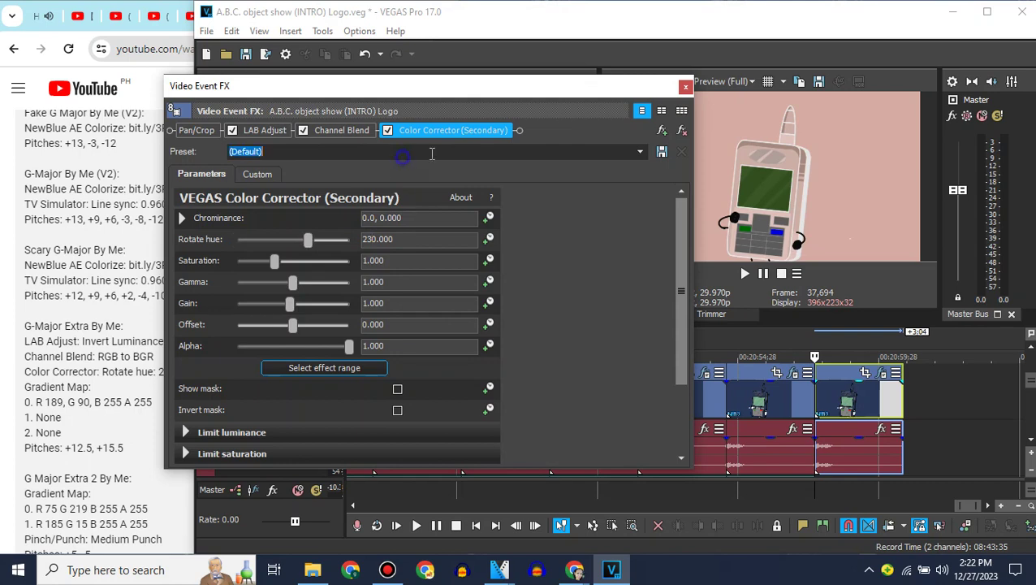
pyautogui.click(684, 87)
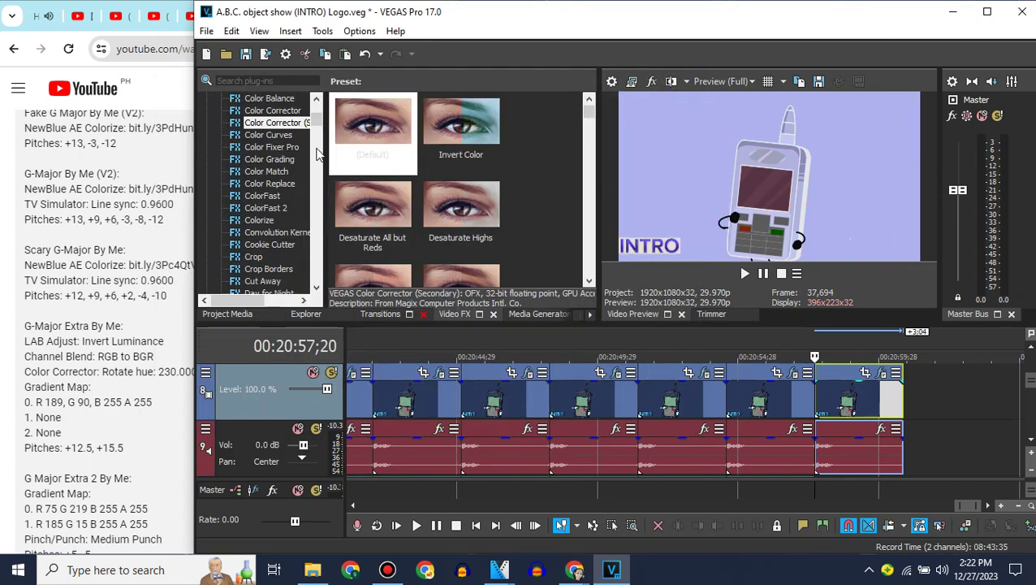
# Add Gradient Map with the Reset to None preset to the clip, and set color point 0 to R 190, G 90, B 255, A 255.
pyautogui.scroll(-10, 317, 155)
pyautogui.click(268, 159)
pyautogui.moveTo(372, 130); pyautogui.dragTo(844, 409)
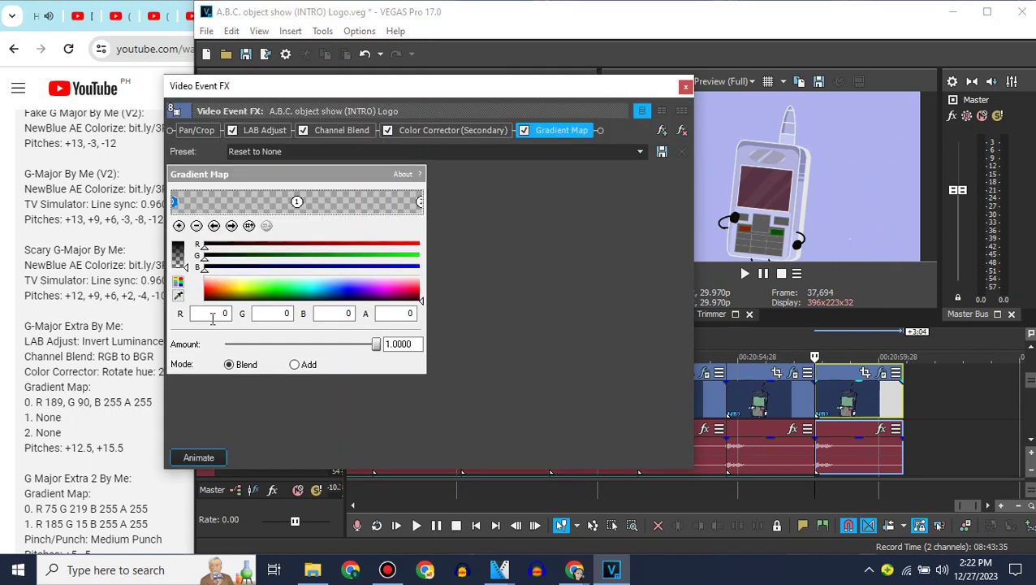
pyautogui.click(210, 313)
pyautogui.write('1')
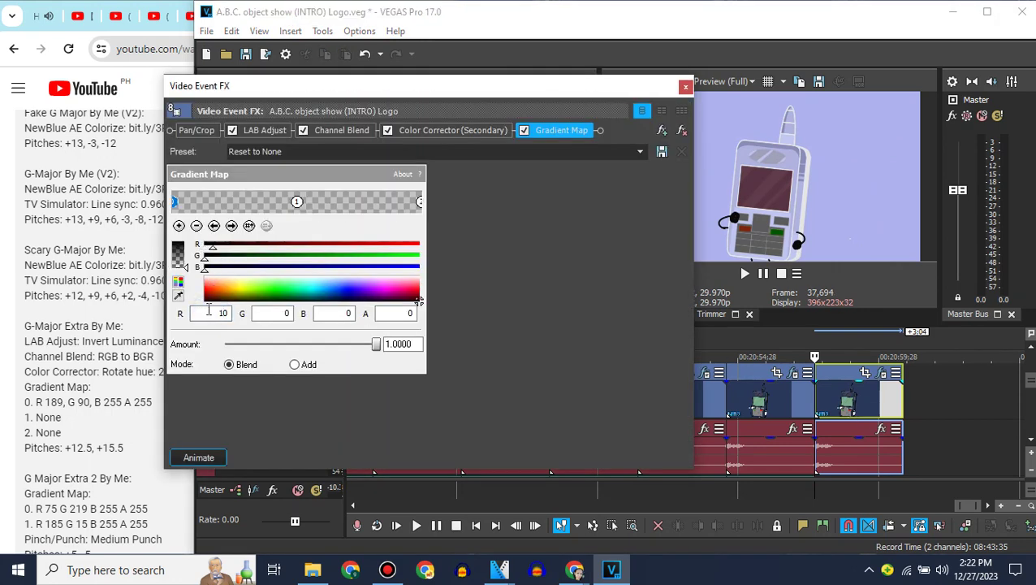
pyautogui.write('9')
pyautogui.click(283, 314)
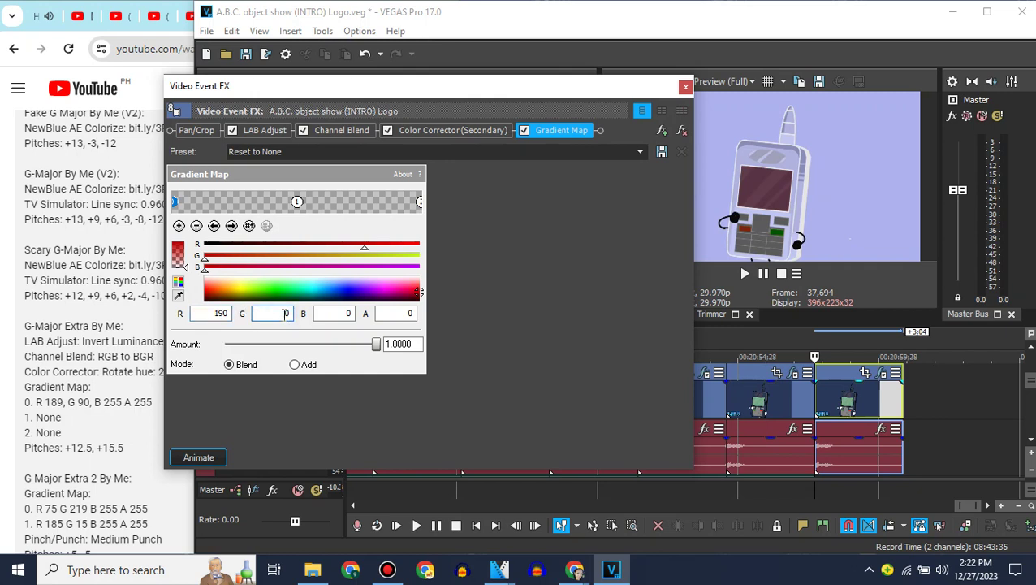
pyautogui.write('90')
pyautogui.moveTo(206, 270); pyautogui.dragTo(421, 272)
pyautogui.moveTo(174, 256); pyautogui.dragTo(178, 241)
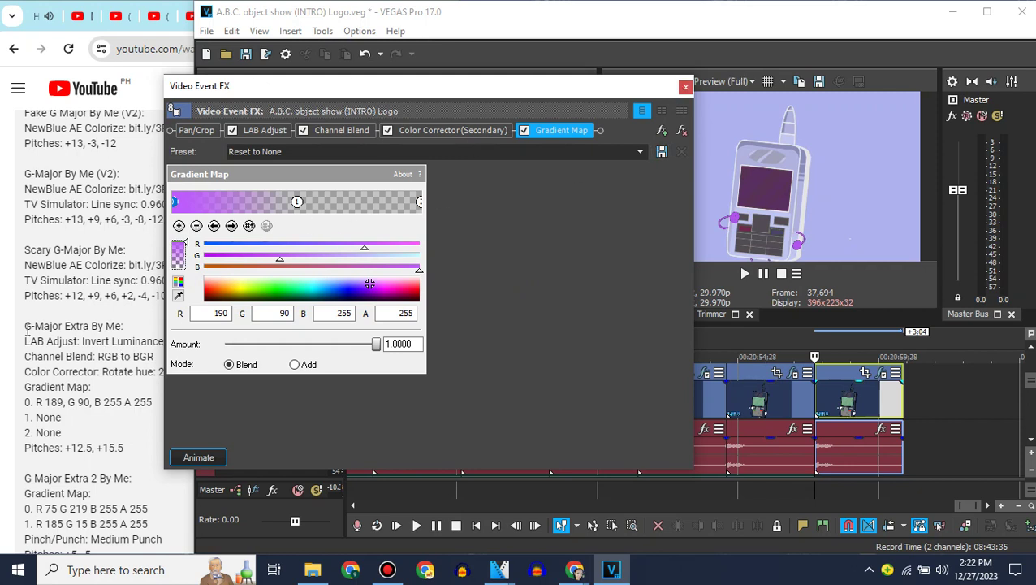
# Save the Gradient Map settings as a preset named G-Major Extra By Me, using the recipe title from the video description.
pyautogui.moveTo(26, 328); pyautogui.dragTo(84, 329)
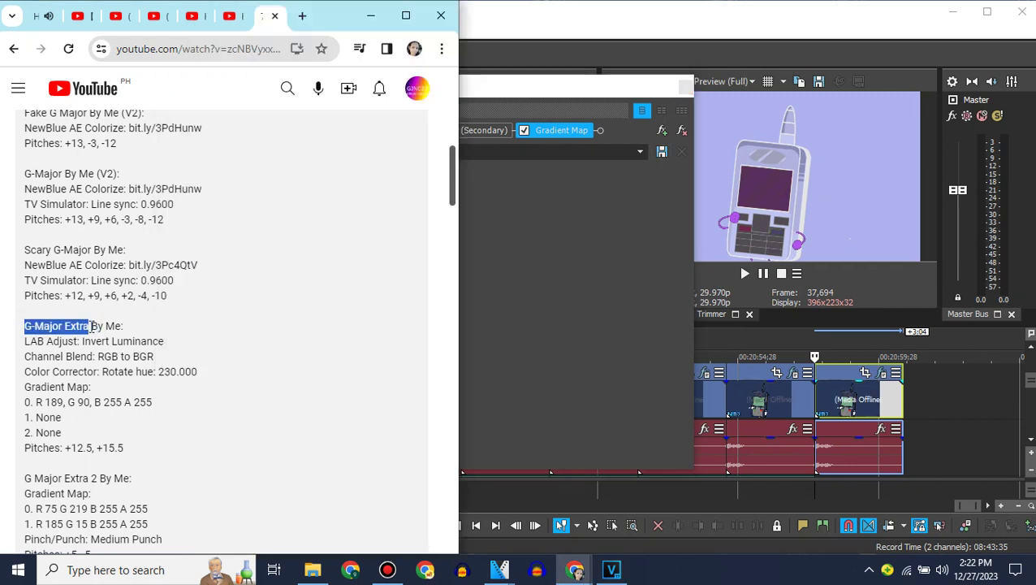
pyautogui.click(557, 319)
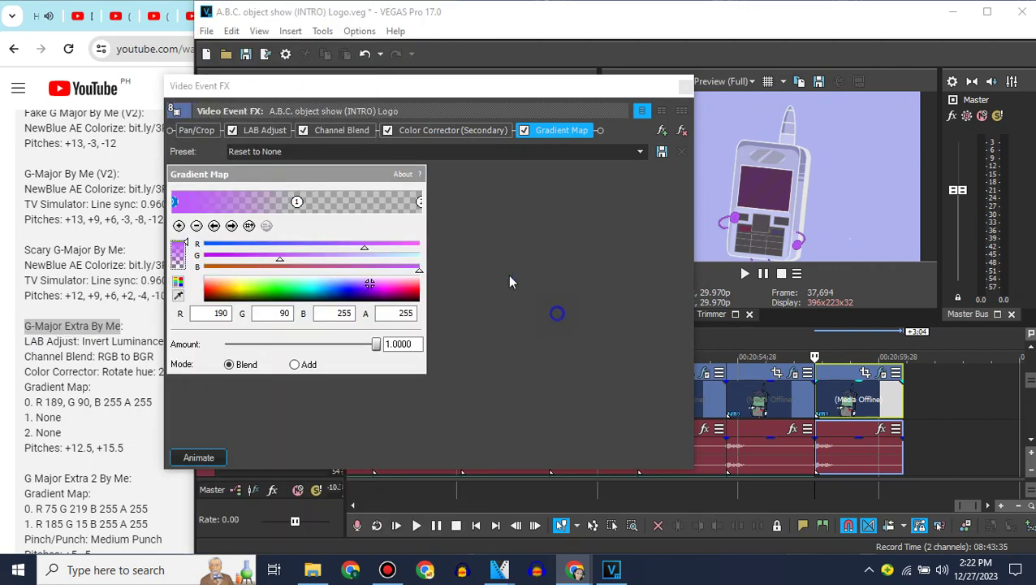
pyautogui.click(363, 154)
pyautogui.write('G-Major Extra By Me')
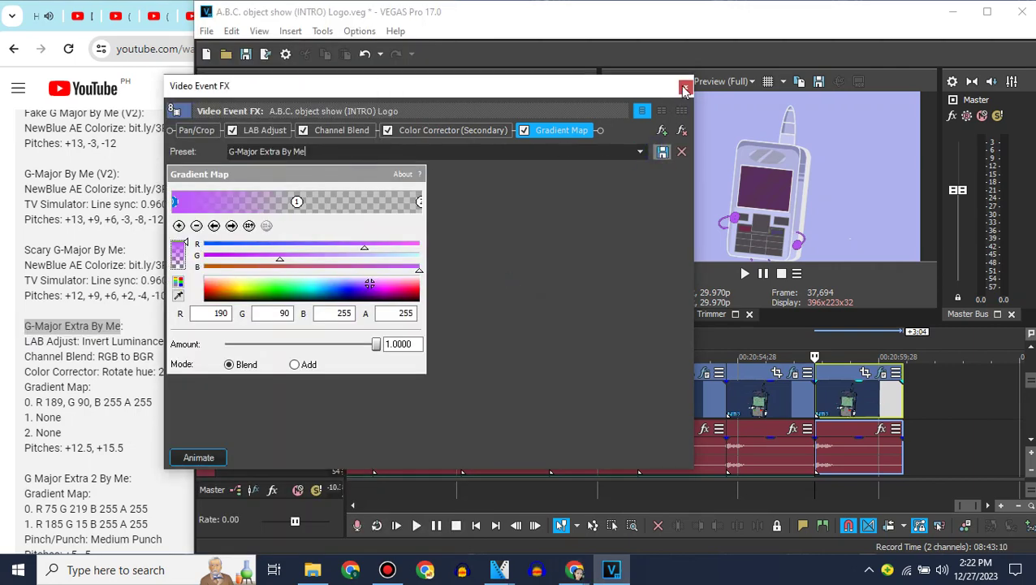
pyautogui.click(685, 88)
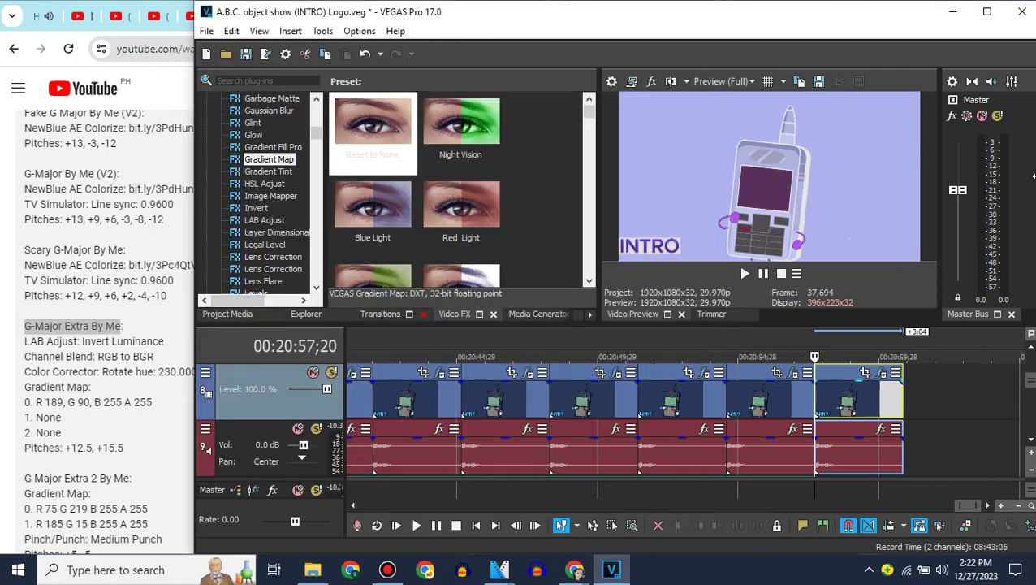
# Paste a copy of the track 9 audio clip onto track 10 at 00:20:57;20, and delete the extra video track the paste adds.
pyautogui.click(1029, 441)
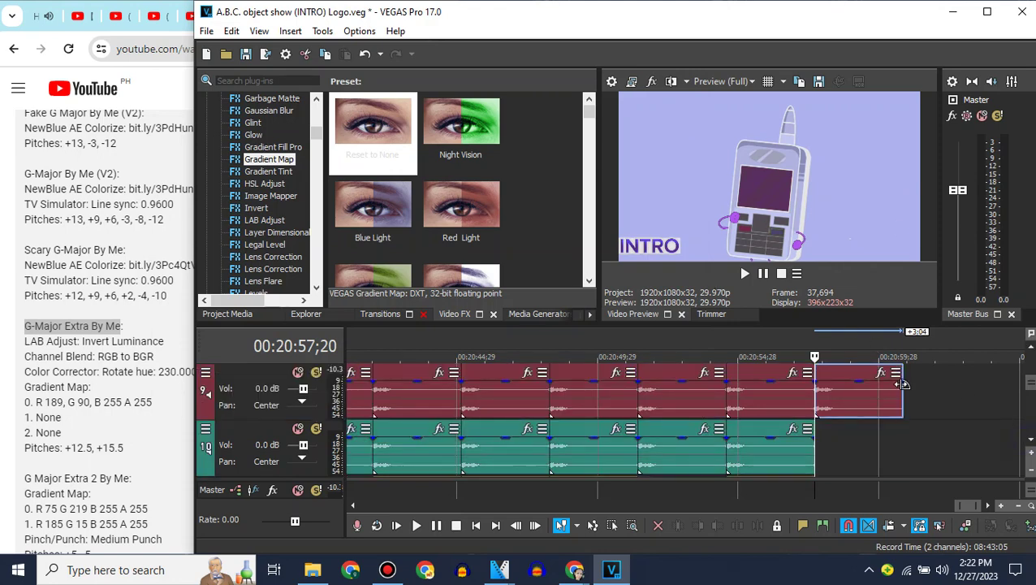
pyautogui.click(855, 381)
pyautogui.rightClick(844, 400)
pyautogui.click(863, 222)
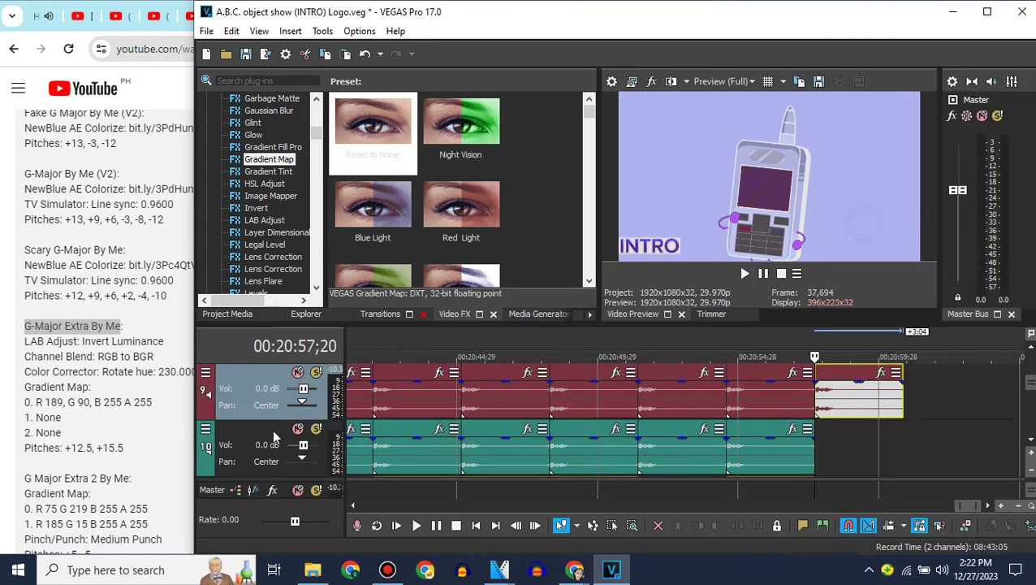
pyautogui.click(268, 432)
pyautogui.hotkey('ctrl', 'v')
pyautogui.click(820, 431)
pyautogui.rightClick(768, 435)
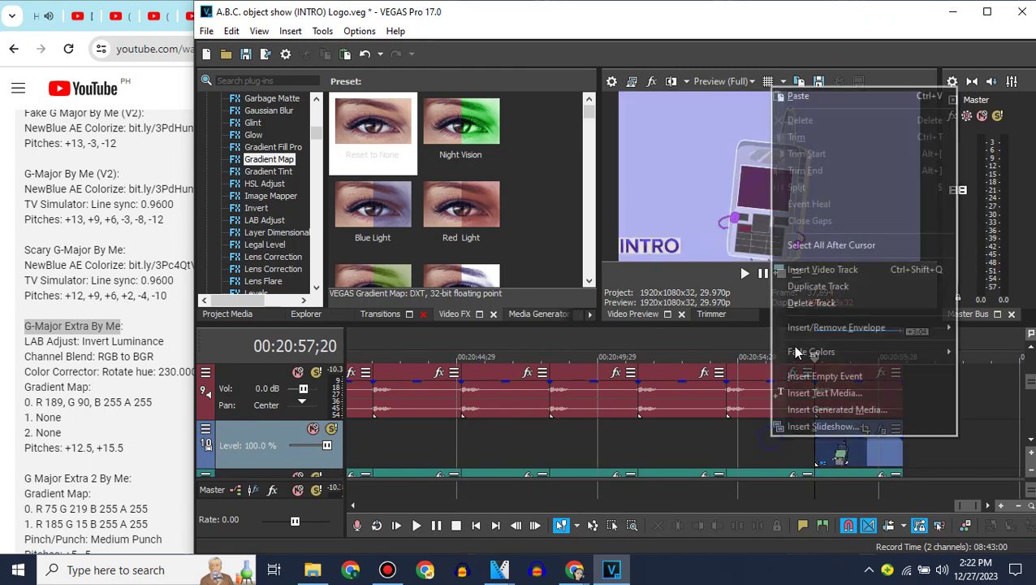
pyautogui.click(808, 302)
# Set the newest track 9 audio clip to the élastique method with Efficient stretch attributes and a pitch change of 12.5.
pyautogui.rightClick(835, 398)
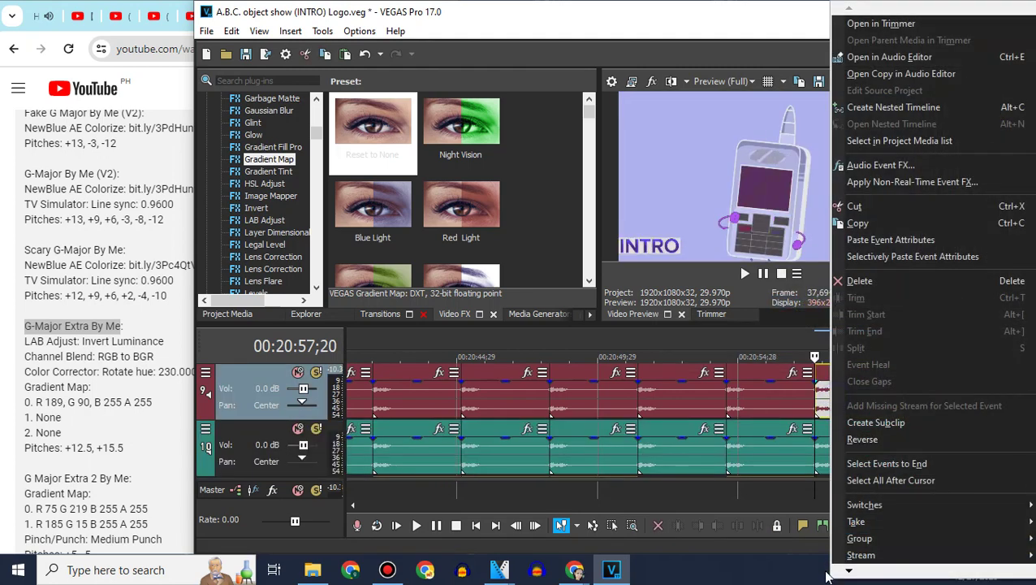
pyautogui.scroll(-2, 844, 571)
pyautogui.click(861, 560)
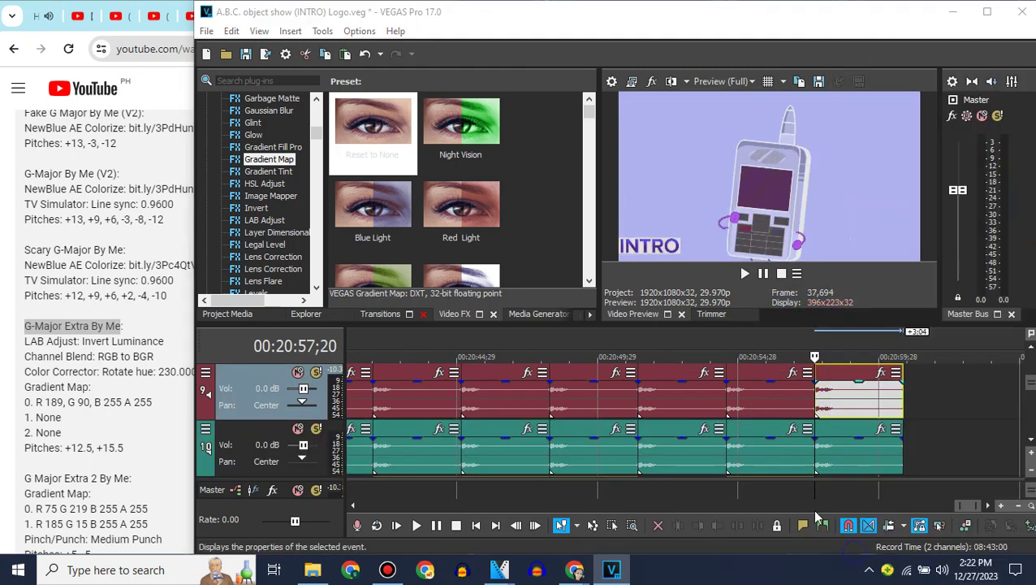
pyautogui.click(650, 244)
pyautogui.click(617, 266)
pyautogui.doubleClick(702, 325)
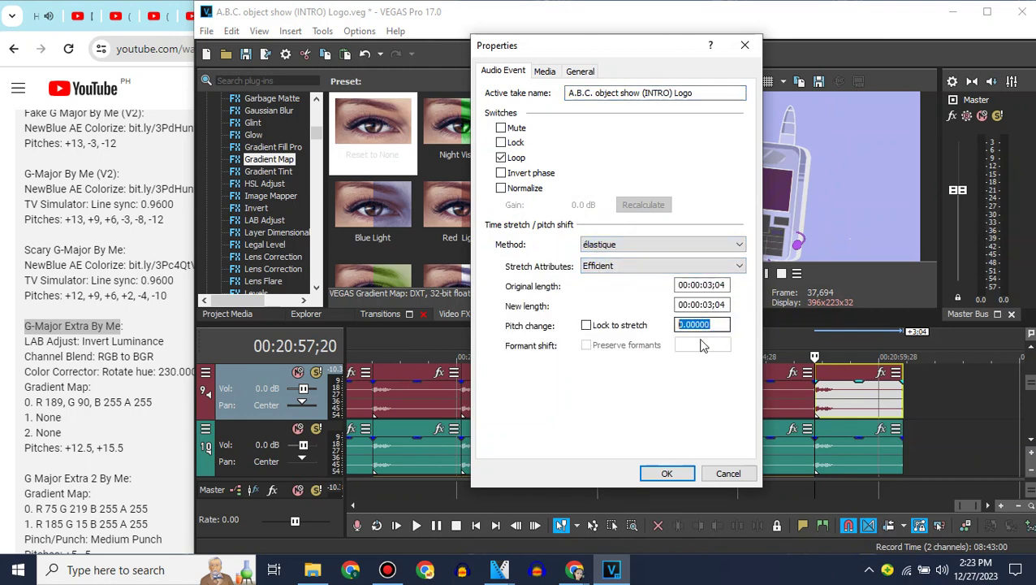
pyautogui.write('12')
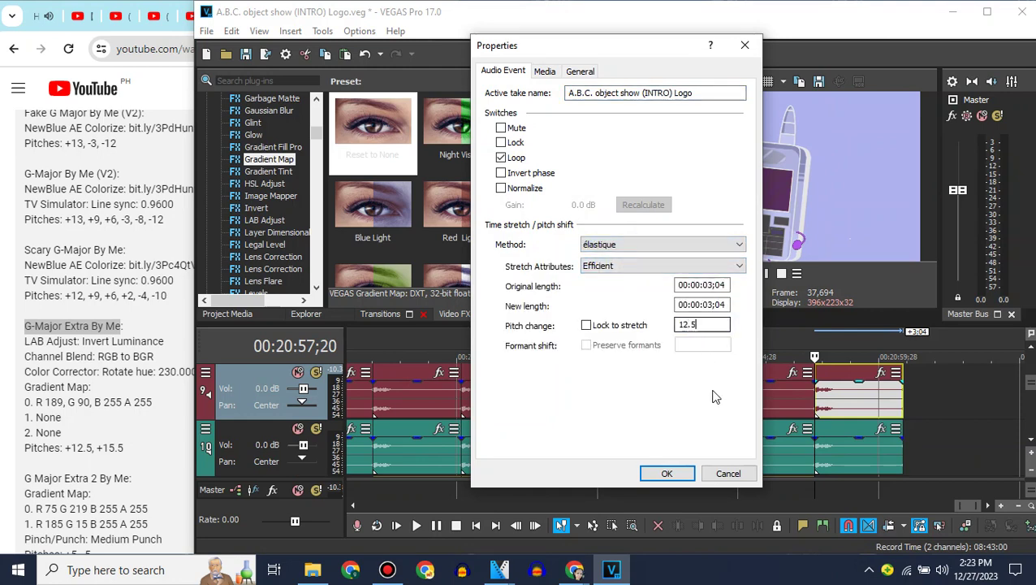
pyautogui.write('.5')
pyautogui.click(667, 473)
# Set the pasted track 10 audio clip to the élastique method with Efficient stretch attributes and a pitch change of 15.5.
pyautogui.rightClick(833, 430)
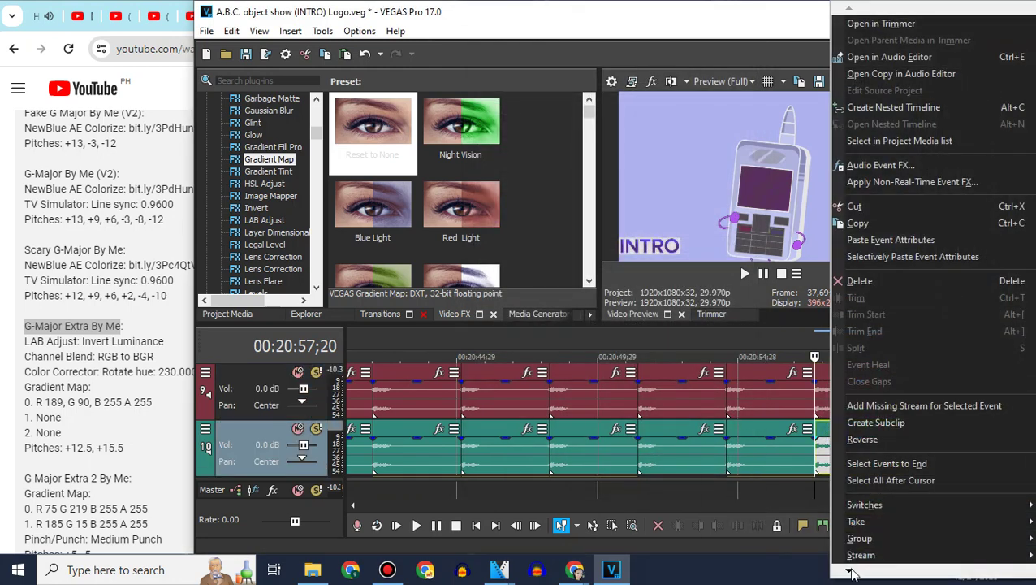
pyautogui.scroll(-3, 851, 568)
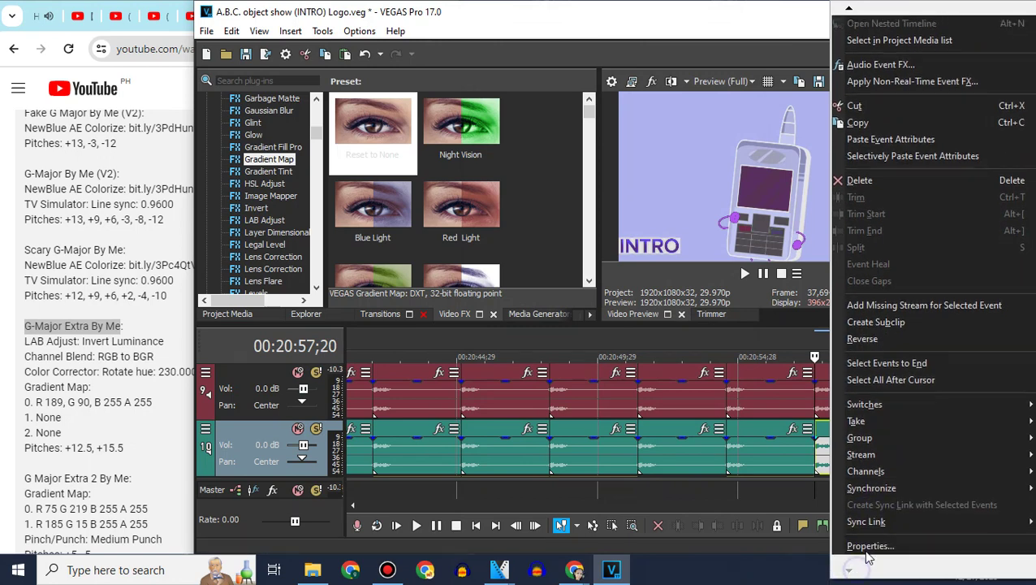
pyautogui.click(869, 546)
pyautogui.click(663, 244)
pyautogui.click(617, 263)
pyautogui.doubleClick(702, 325)
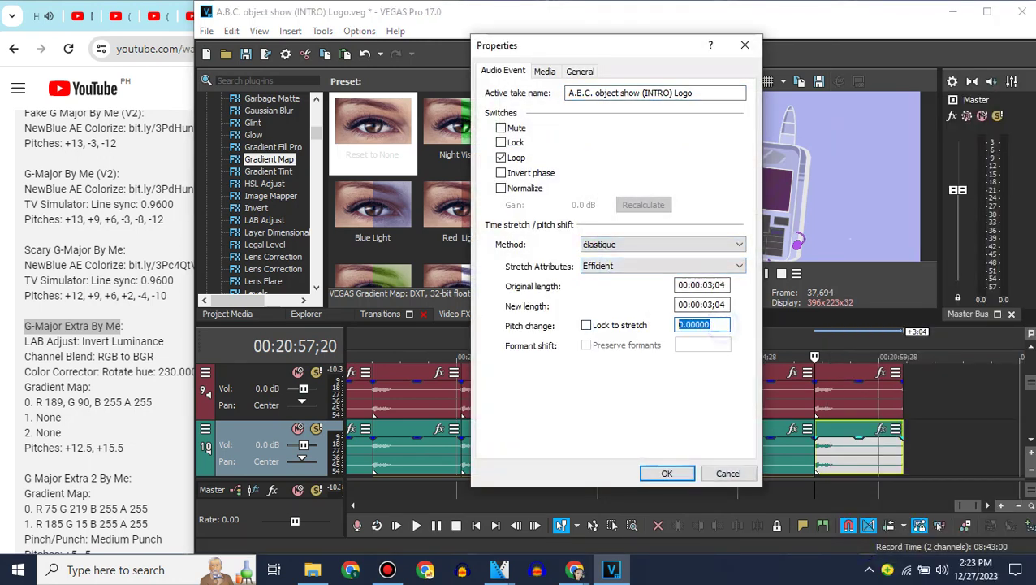
pyautogui.write('15.5')
pyautogui.press('Return')
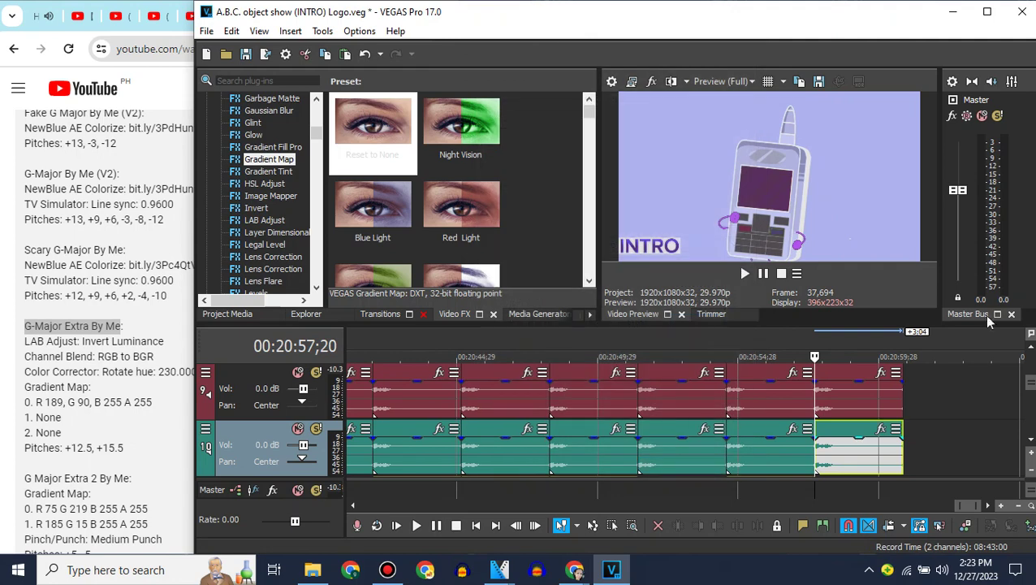
# Add another copy of the A.B.C. object show (INTRO) Logo.mp4 clip directly after the finished one, at 00:21:00;26 on tracks 8 and 9.
pyautogui.click(1029, 374)
pyautogui.moveTo(963, 508); pyautogui.dragTo(970, 507)
pyautogui.click(631, 399)
pyautogui.click(227, 314)
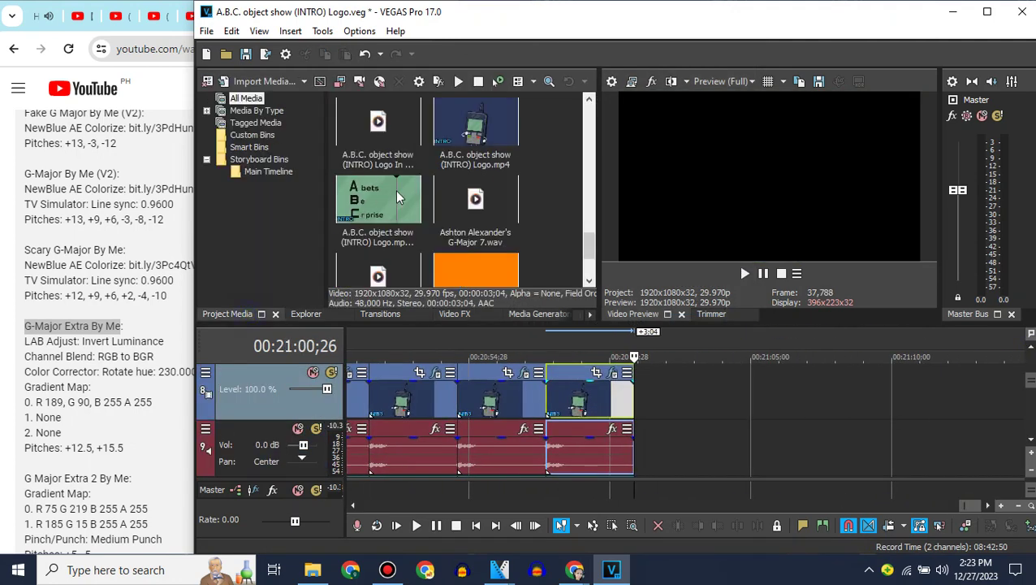
pyautogui.moveTo(493, 158); pyautogui.dragTo(636, 398)
# Switch to the YouTube page, preview the reference video around 0:23, and examine the G Major Extra 2 recipe in its description.
pyautogui.click(95, 231)
pyautogui.scroll(7, 298, 324)
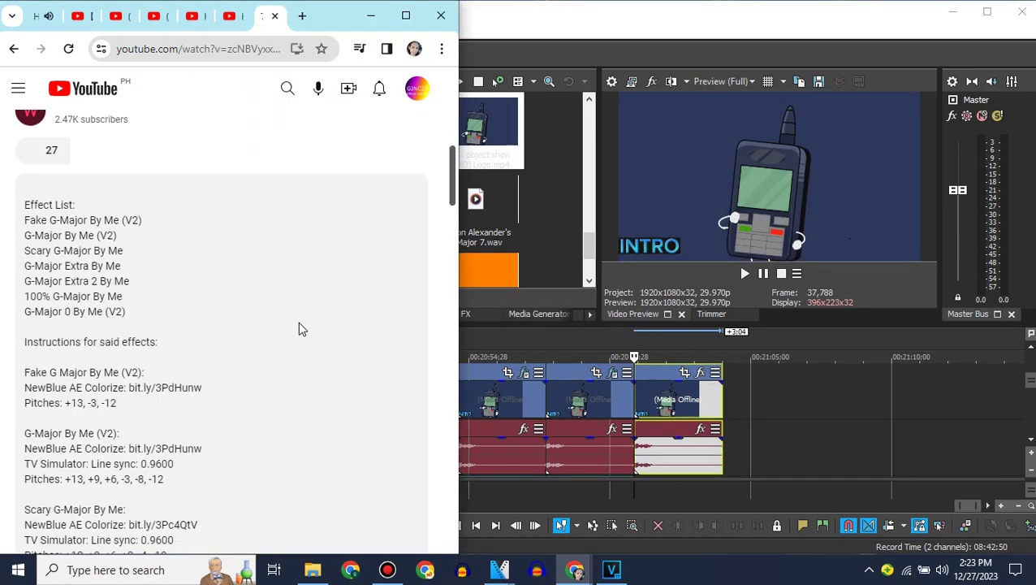
pyautogui.moveTo(292, 322); pyautogui.dragTo(251, 323)
pyautogui.click(113, 341)
pyautogui.click(273, 264)
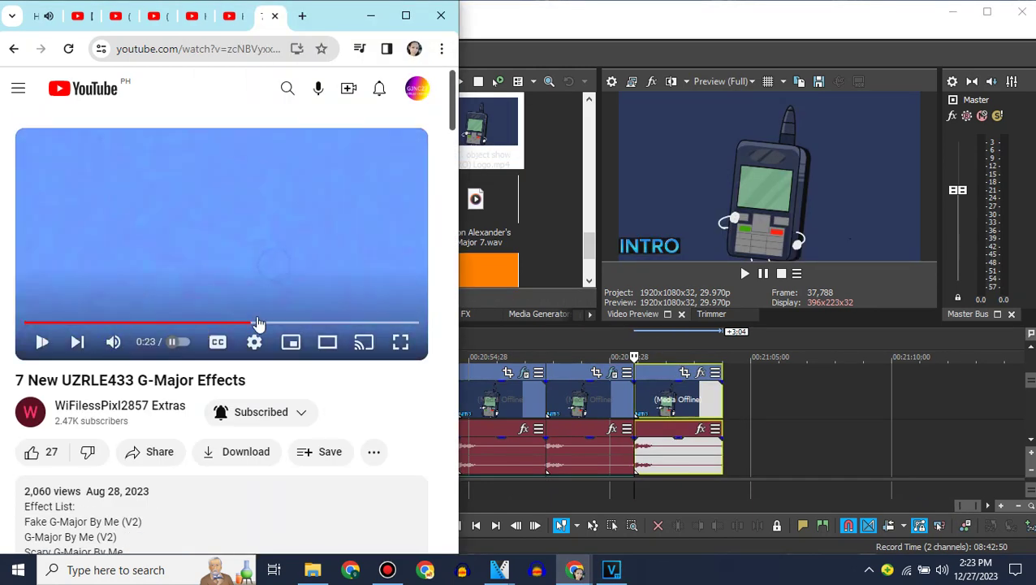
pyautogui.click(243, 219)
pyautogui.scroll(-8, 246, 219)
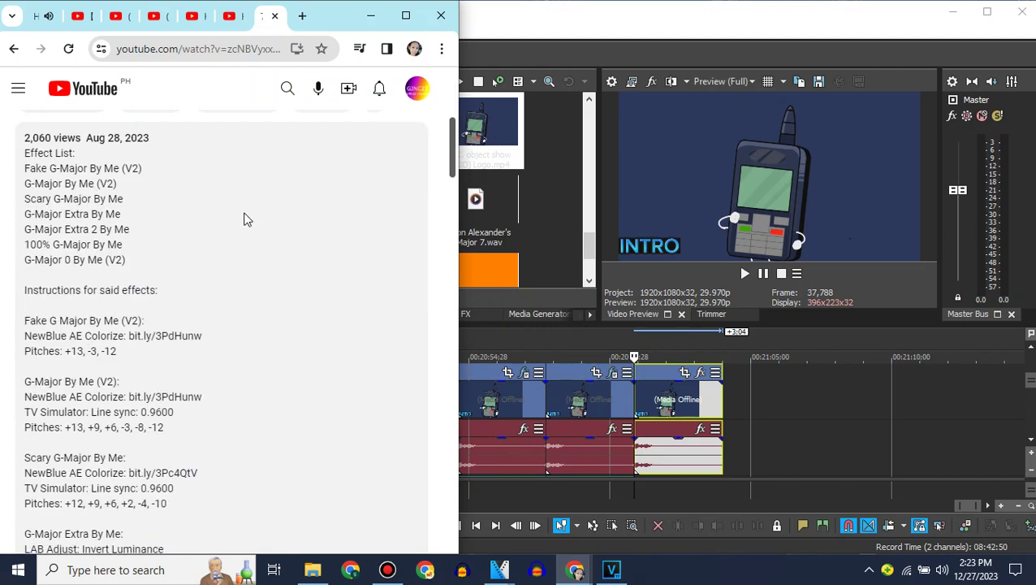
pyautogui.scroll(-2, 246, 220)
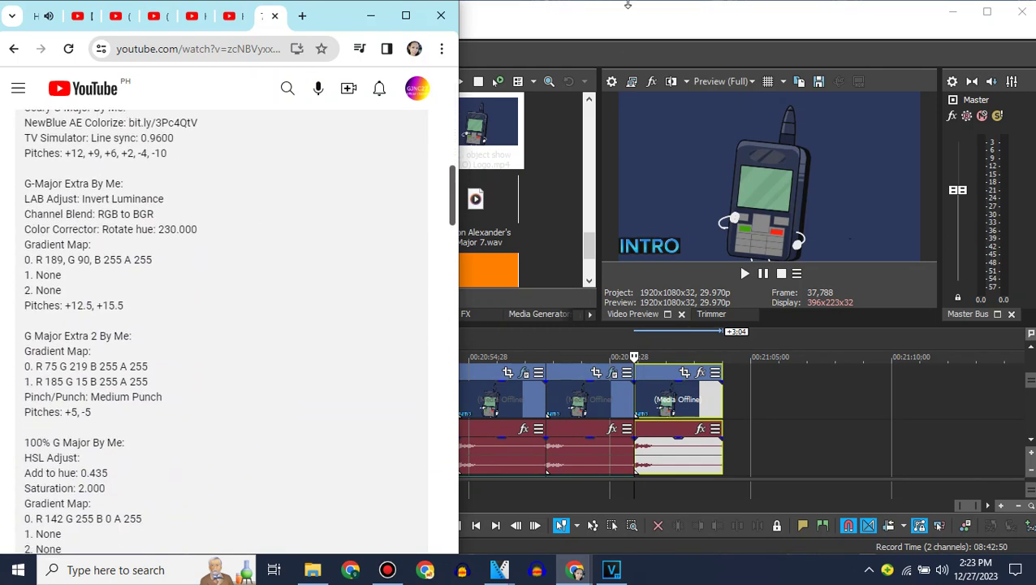
# Back in VEGAS Pro, apply Gradient Map to the newest track 8 video clip with the G-Major Extra 2 preset.
pyautogui.click(625, 13)
pyautogui.click(453, 314)
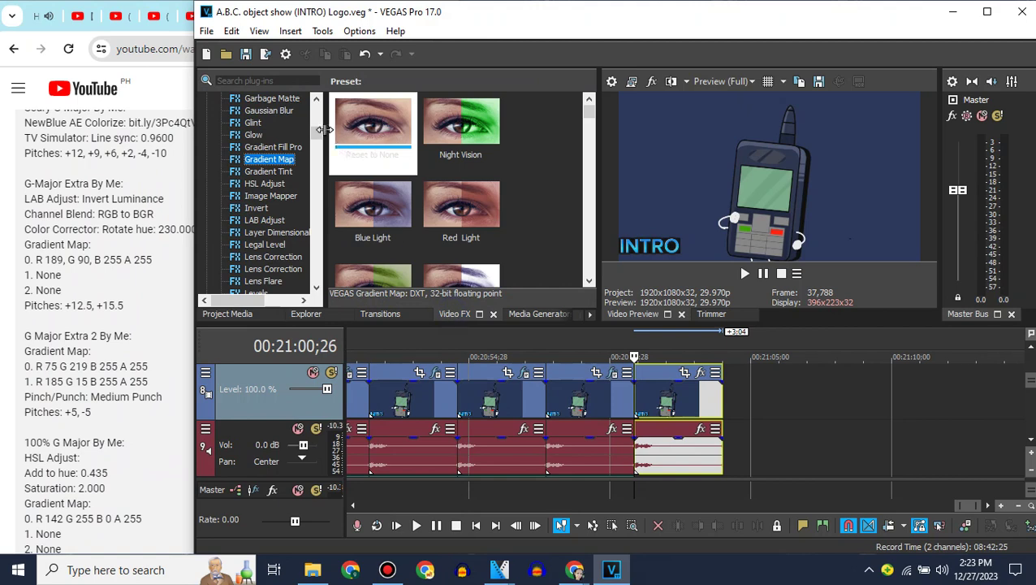
pyautogui.moveTo(664, 400); pyautogui.dragTo(666, 400)
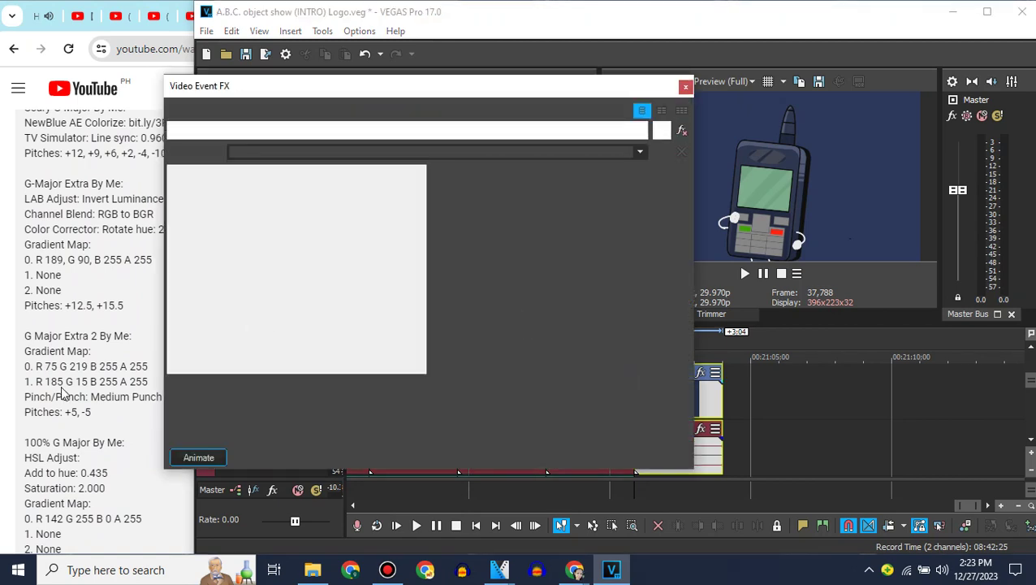
pyautogui.click(639, 152)
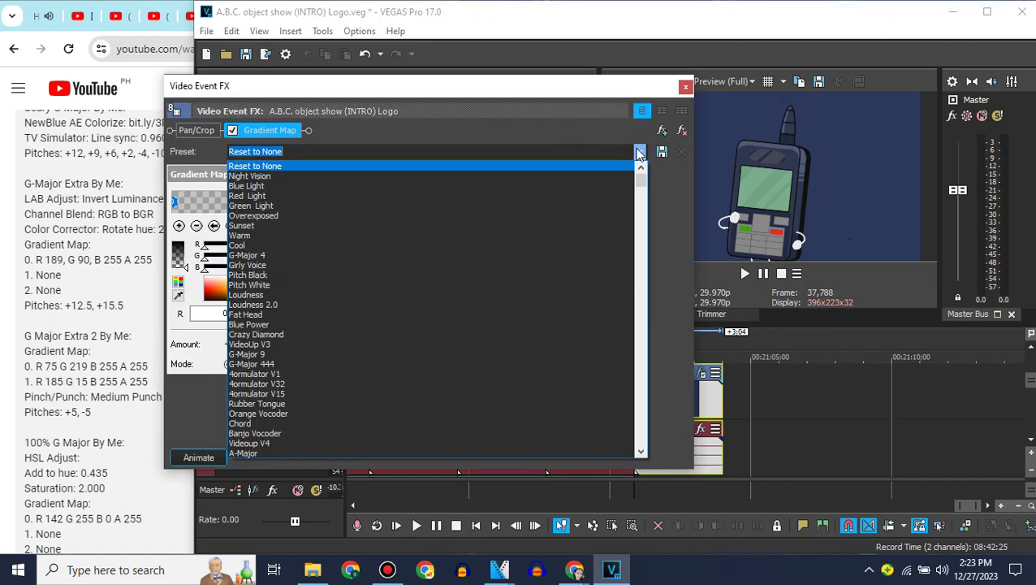
pyautogui.write('g-major extra')
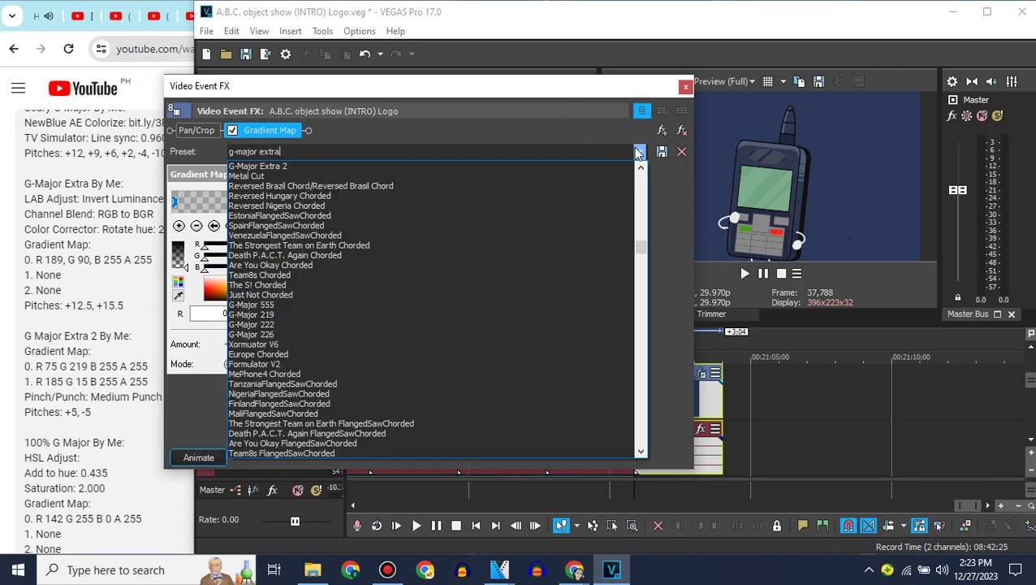
pyautogui.click(314, 166)
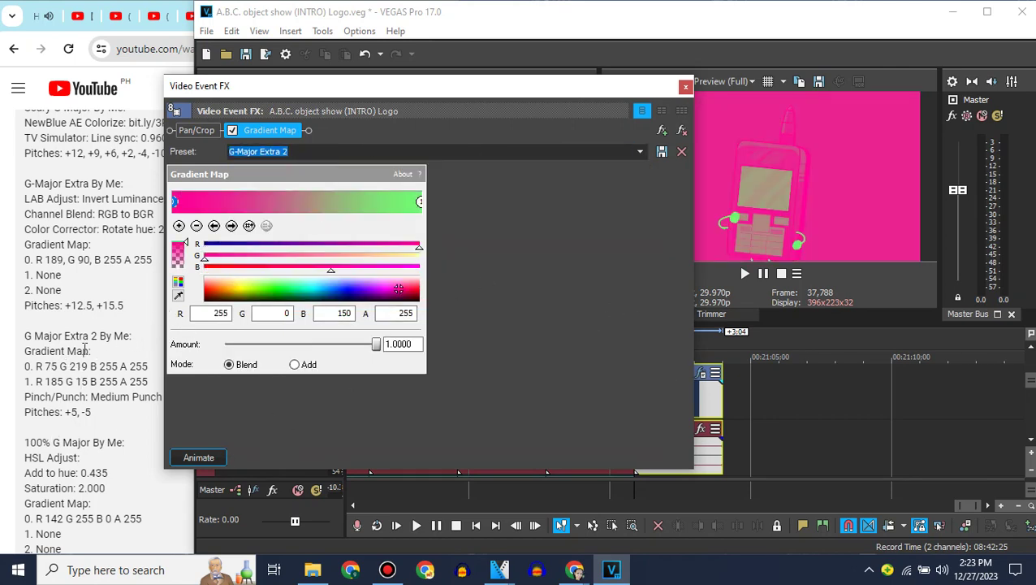
# Set the Gradient Map's first color point to R 75, G 220, B 255.
pyautogui.click(47, 365)
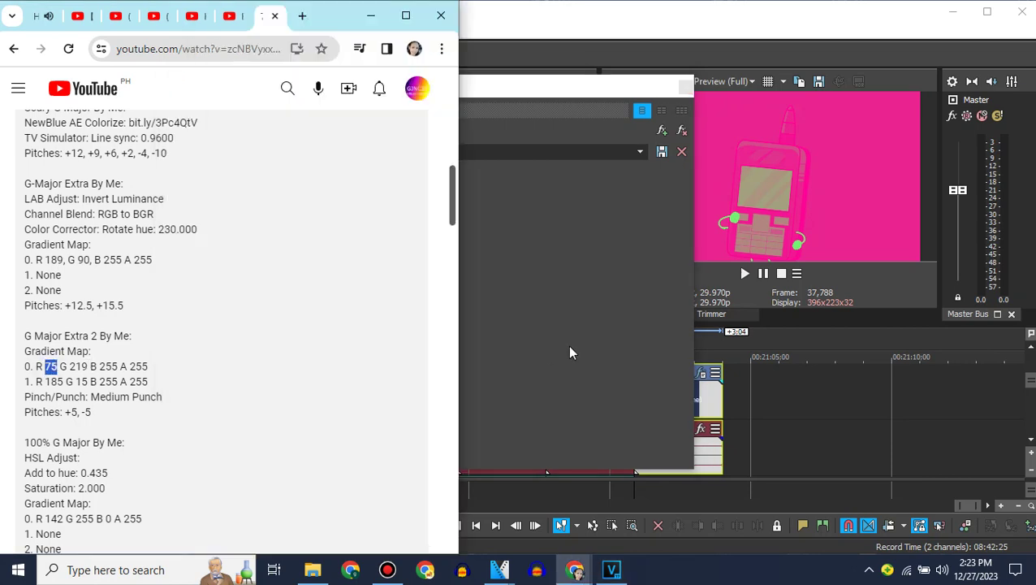
pyautogui.click(570, 353)
pyautogui.doubleClick(213, 313)
pyautogui.write('75')
pyautogui.click(284, 313)
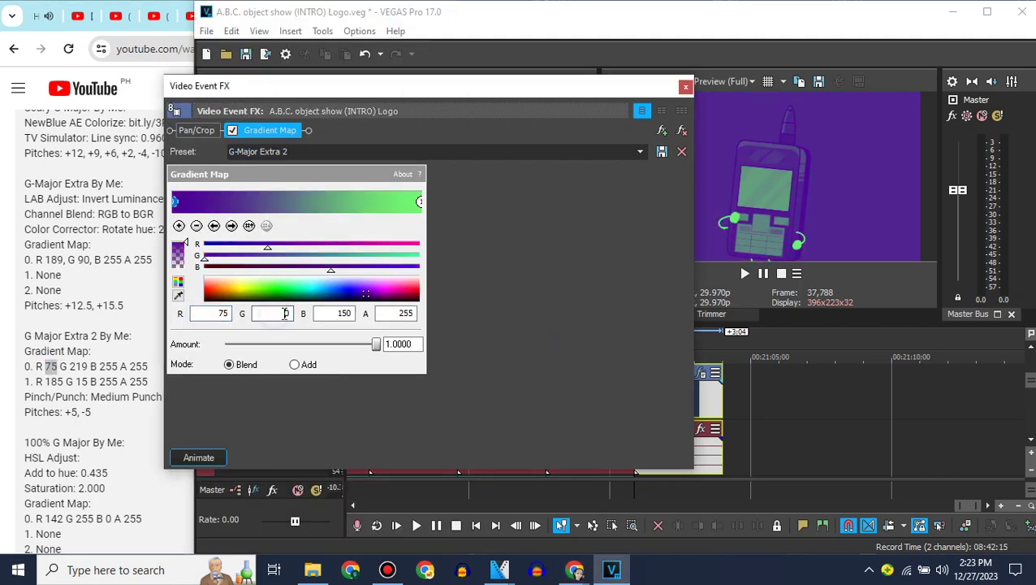
pyautogui.write('220')
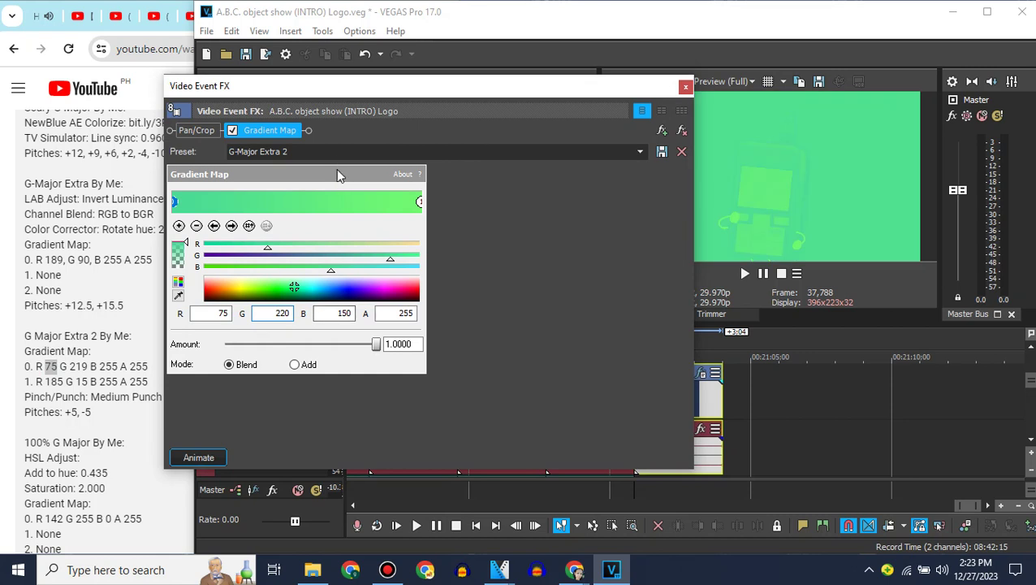
pyautogui.moveTo(331, 273); pyautogui.dragTo(471, 266)
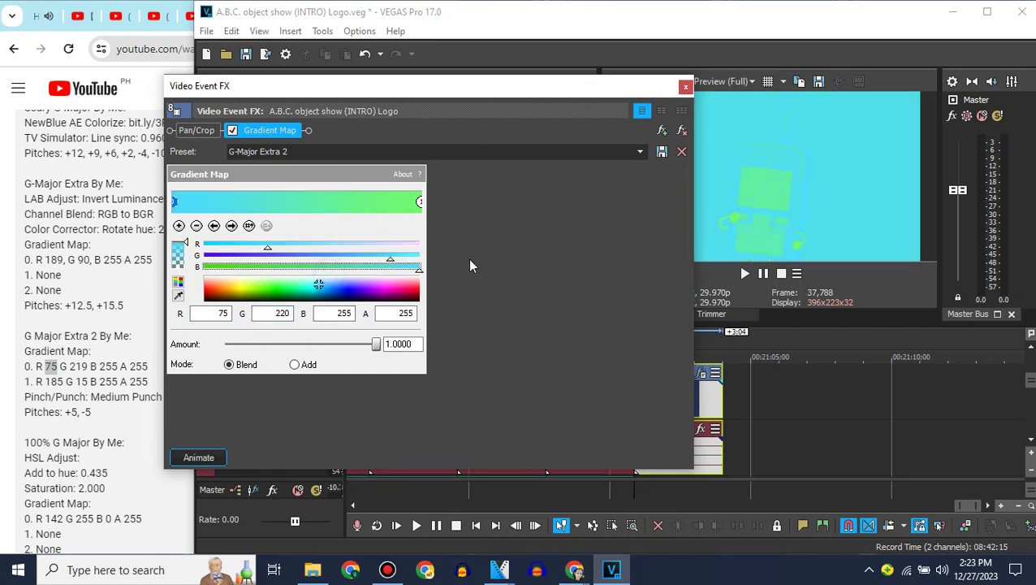
# Set the Gradient Map's second color point to R 185, G 15, B 255, and close the effect settings.
pyautogui.click(418, 203)
pyautogui.doubleClick(213, 314)
pyautogui.write('1')
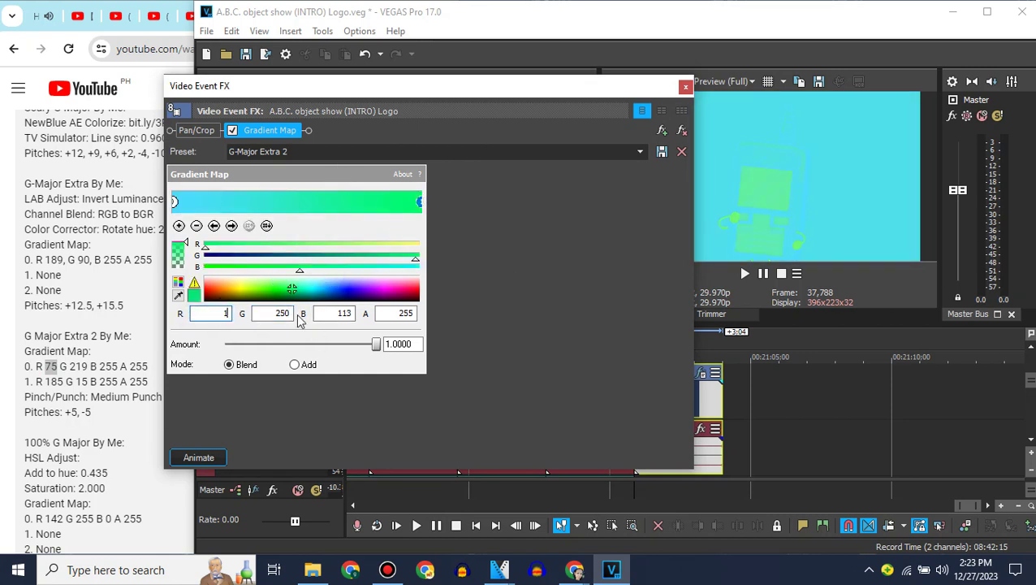
pyautogui.write('85')
pyautogui.press('Tab')
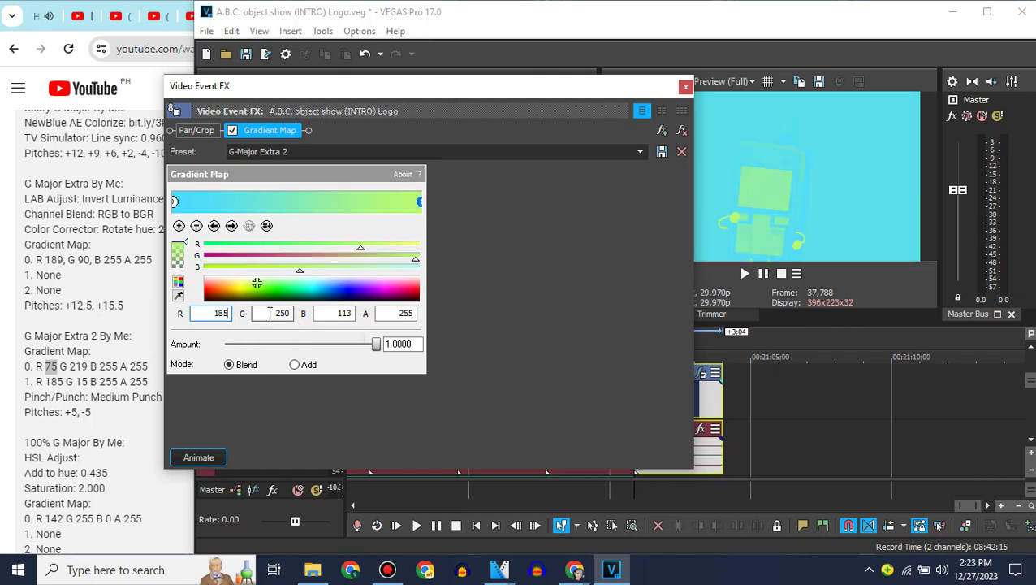
pyautogui.write('15')
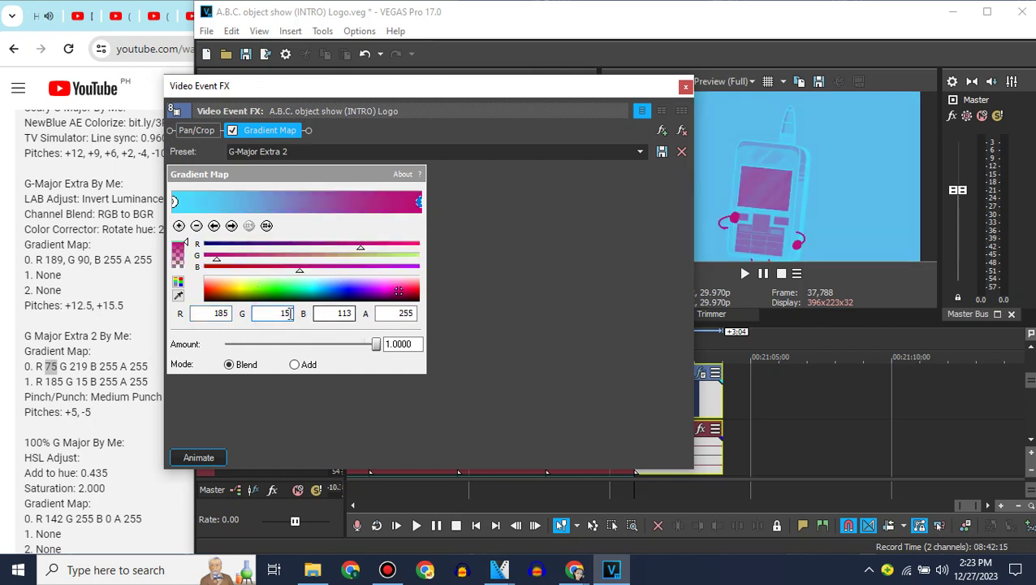
pyautogui.moveTo(299, 272); pyautogui.dragTo(564, 280)
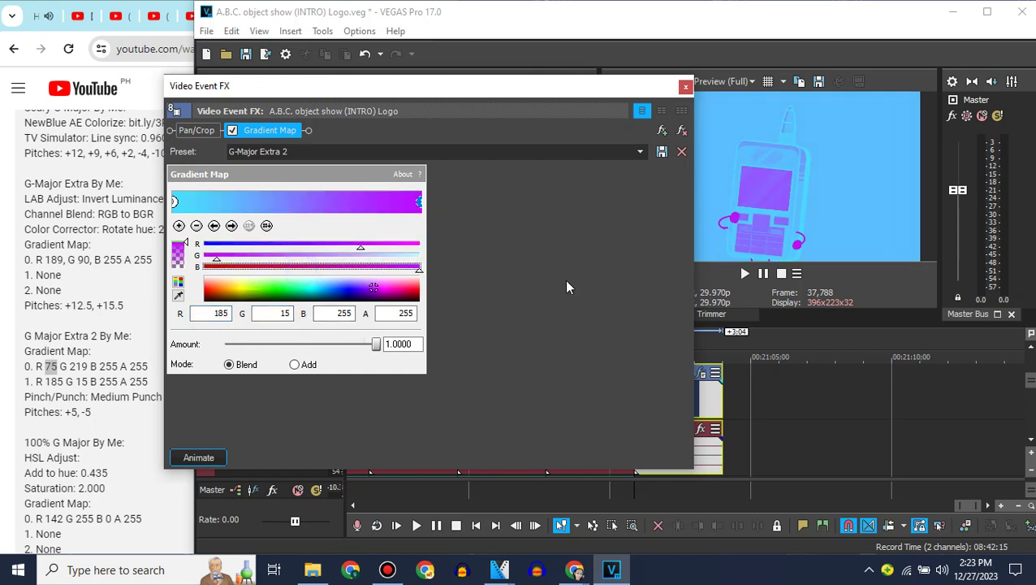
pyautogui.doubleClick(470, 152)
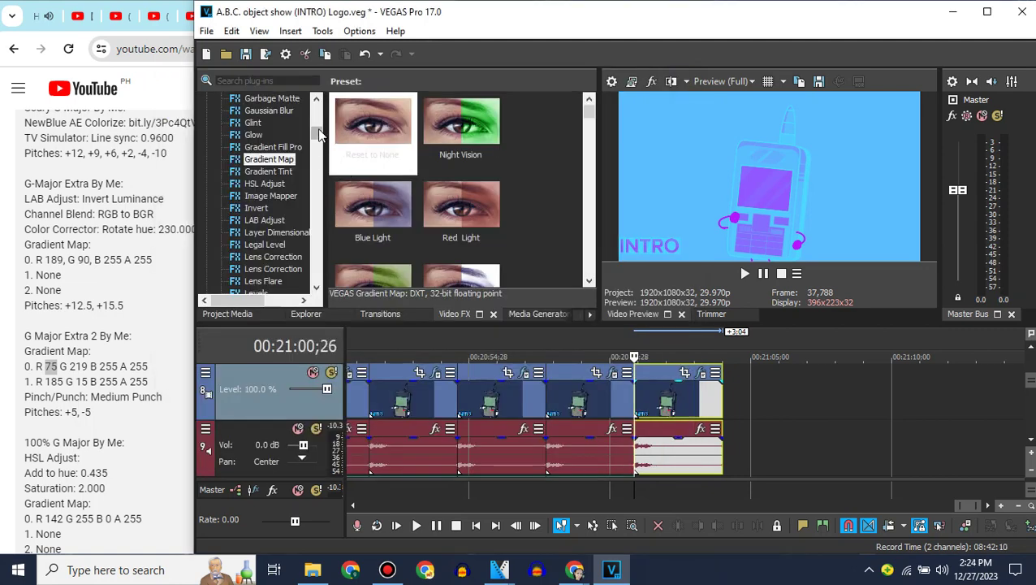
# Add the Pinch/Punch effect with the Medium Punch preset to the same video clip, and close its settings.
pyautogui.moveTo(317, 131); pyautogui.dragTo(323, 177)
pyautogui.scroll(-2, 322, 177)
pyautogui.click(289, 196)
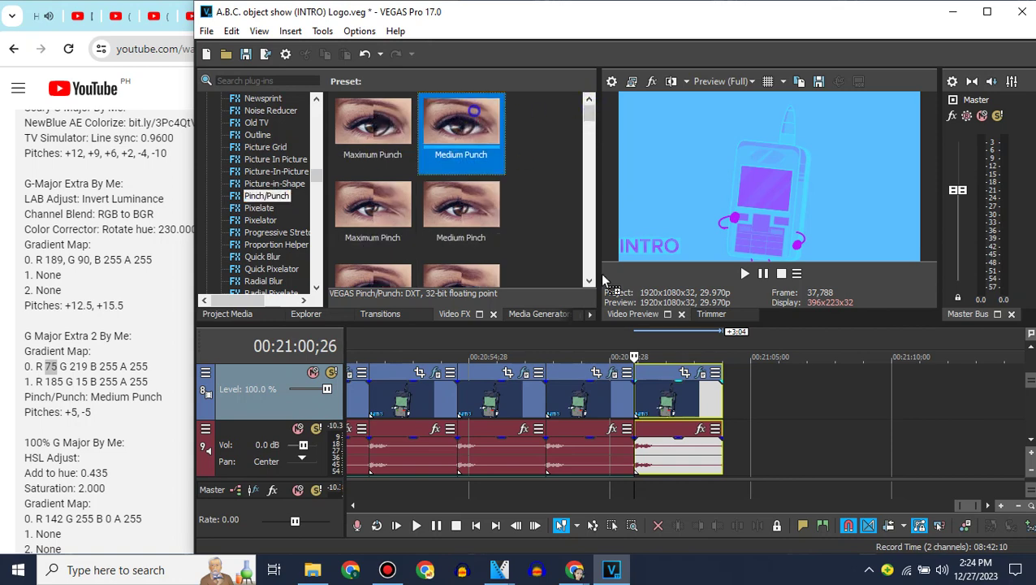
pyautogui.moveTo(470, 118); pyautogui.dragTo(678, 391)
pyautogui.click(685, 88)
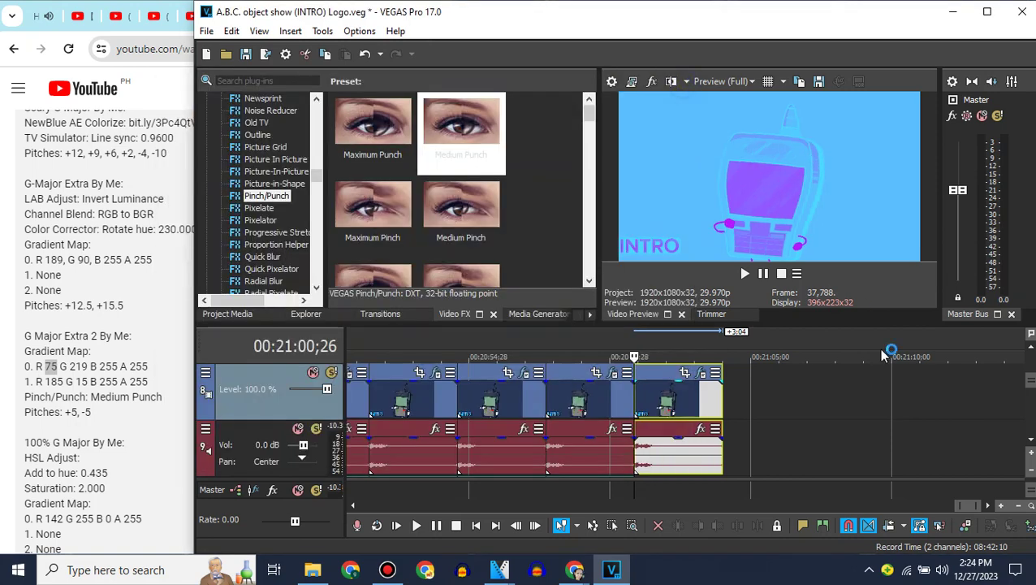
# Set the newest track 9 audio clip to the élastique method with Efficient stretch attributes and a pitch change of 5.
pyautogui.click(1030, 445)
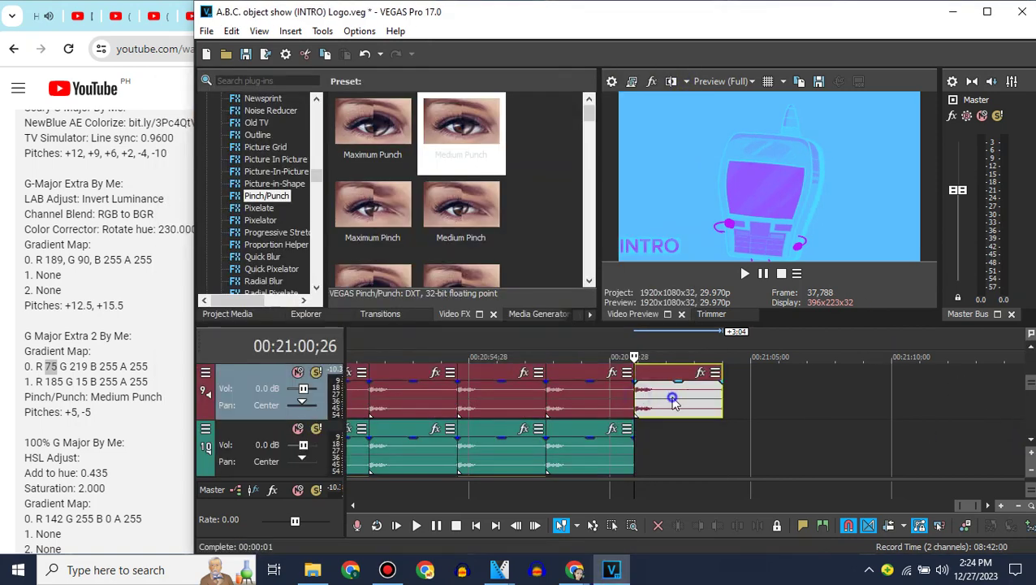
pyautogui.rightClick(670, 398)
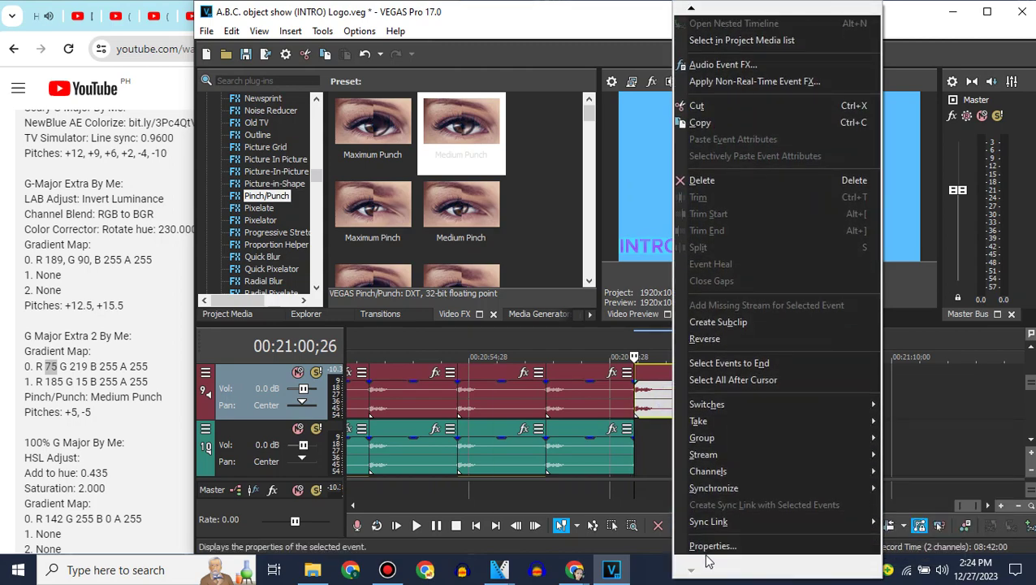
pyautogui.click(708, 559)
pyautogui.click(649, 244)
pyautogui.click(622, 266)
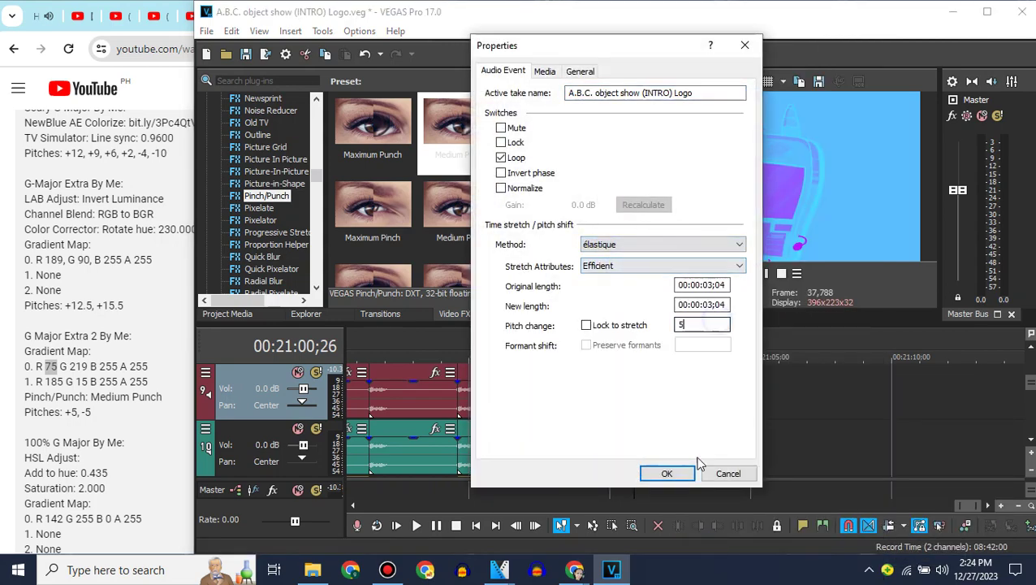
pyautogui.click(666, 474)
# Paste a copy of the last track 10 audio clip directly after it on the same track, at 00:21:00;26.
pyautogui.rightClick(565, 430)
pyautogui.click(603, 223)
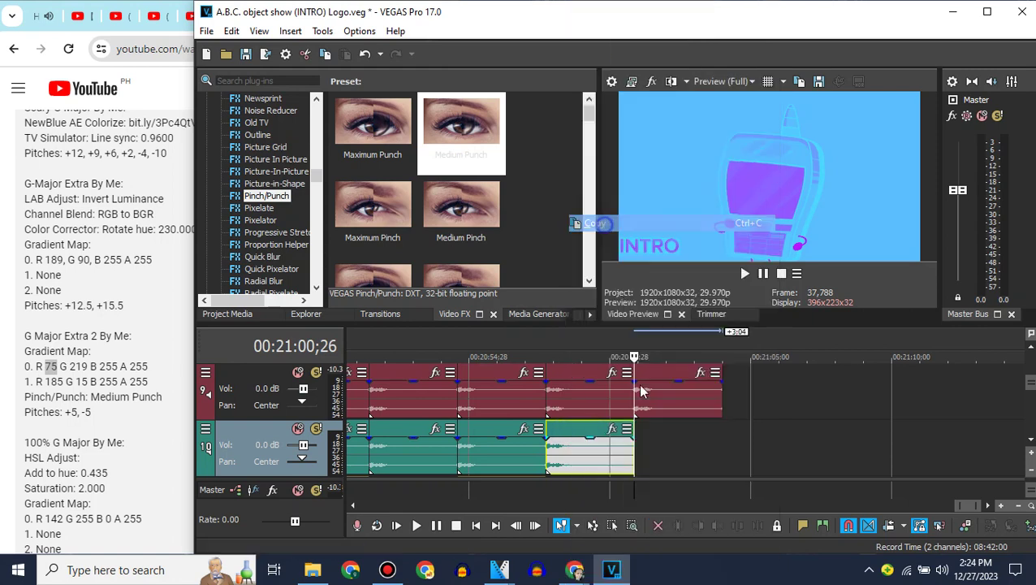
pyautogui.hotkey('ctrl', 'v')
pyautogui.click(639, 427)
# Set the pitch change of the pasted track 10 audio clip to -5.
pyautogui.rightClick(656, 432)
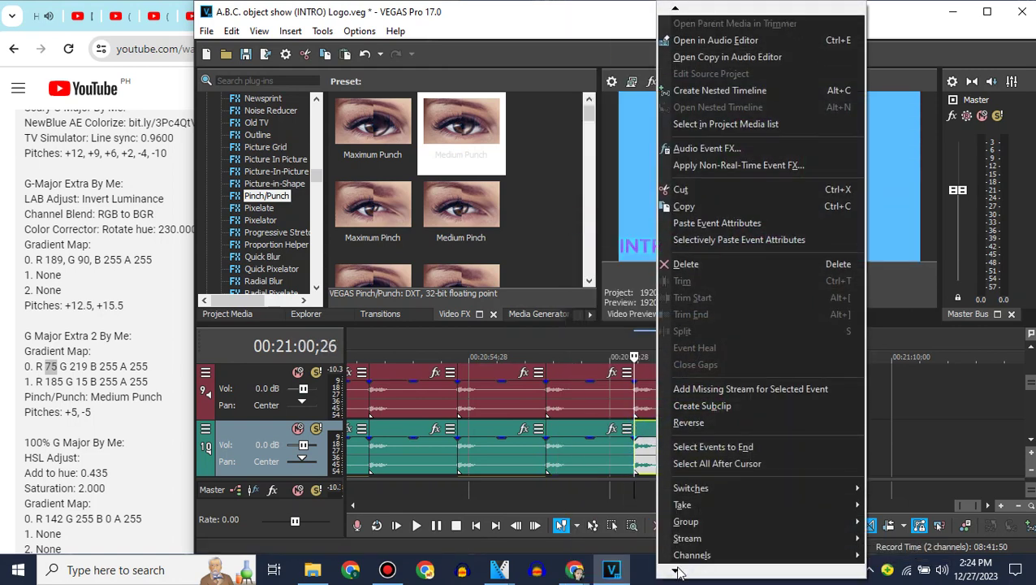
pyautogui.click(686, 558)
pyautogui.moveTo(677, 324); pyautogui.dragTo(720, 325)
pyautogui.write('-5')
pyautogui.press('Return')
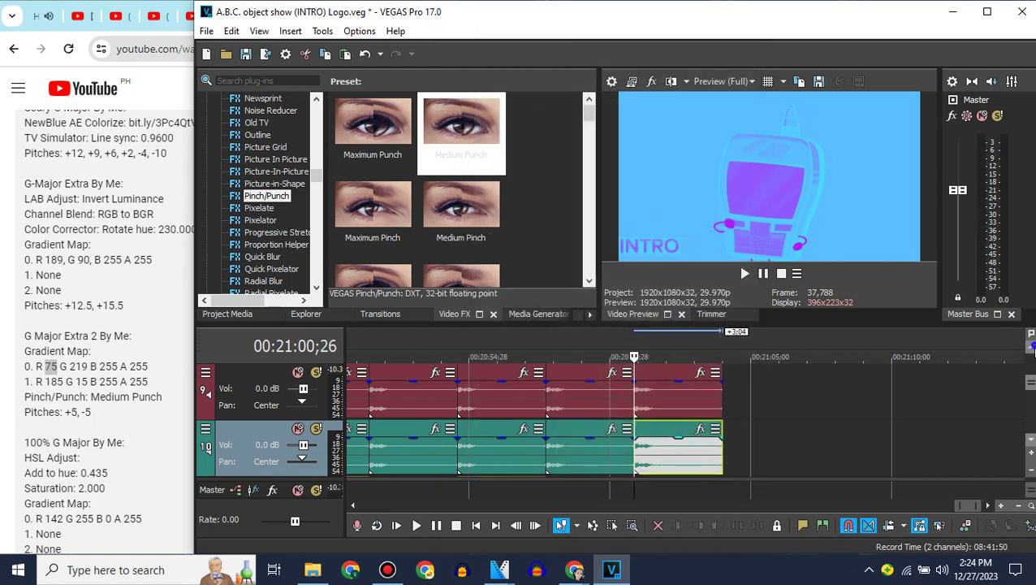
# Check the 100% G Major recipe, and add another A.B.C. object show (INTRO) Logo.mp4 clip at 00:21:04;00 on tracks 8 and 9.
pyautogui.click(1030, 347)
pyautogui.click(91, 339)
pyautogui.scroll(-2, 263, 404)
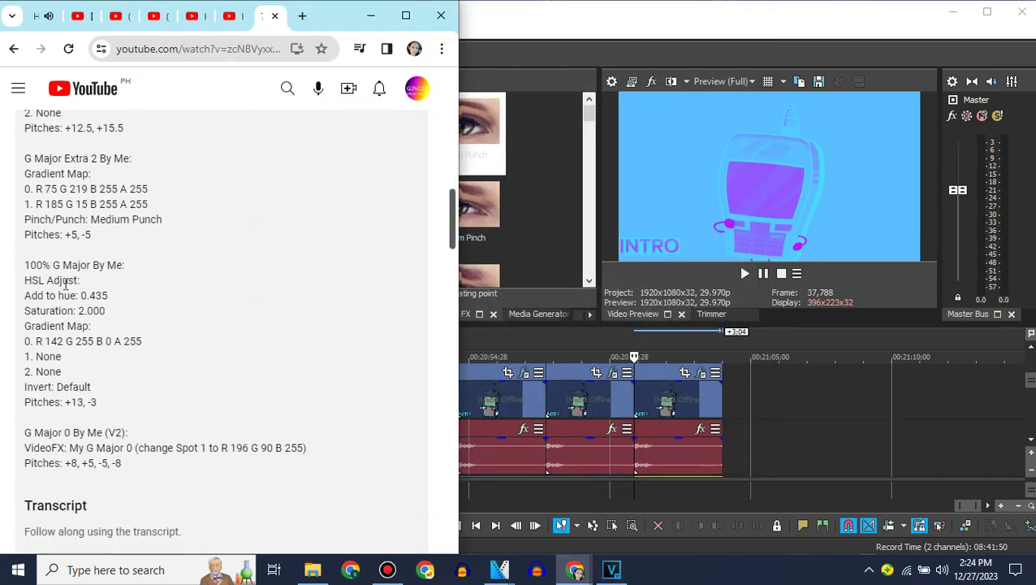
pyautogui.click(715, 406)
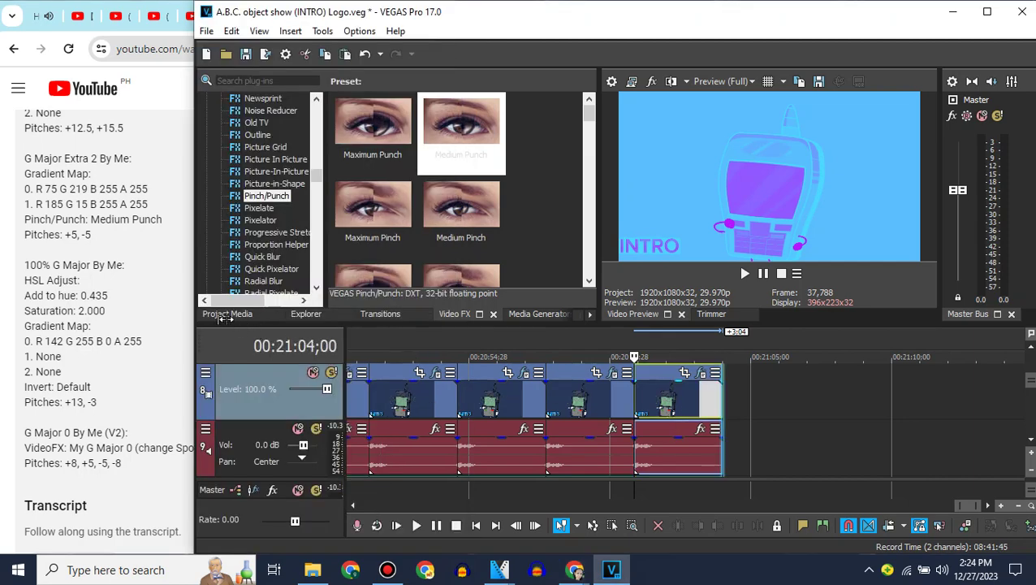
pyautogui.click(227, 319)
pyautogui.moveTo(476, 171); pyautogui.dragTo(751, 394)
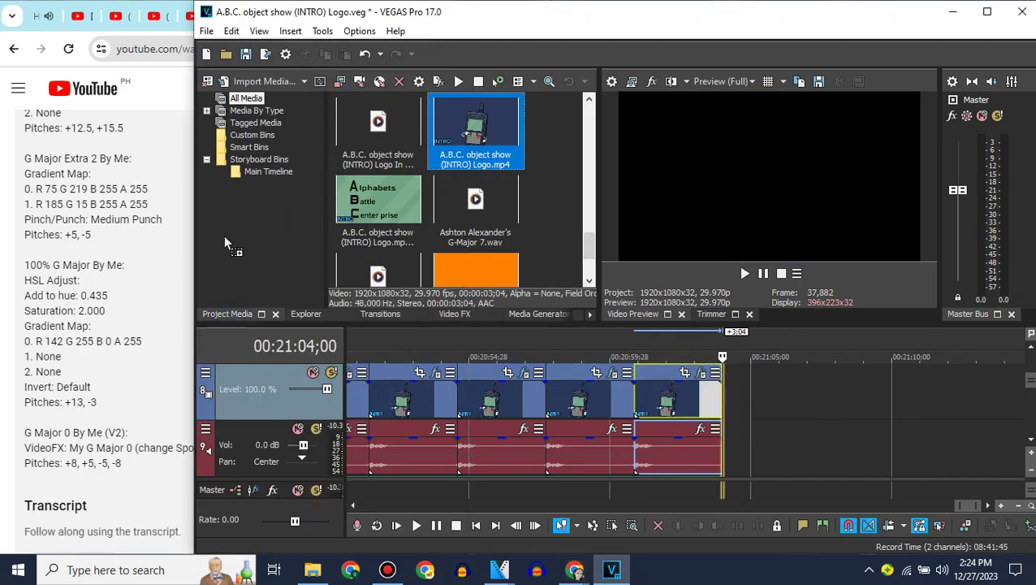
# Apply HSL Adjust to the newest track 8 video clip with Add to hue 0.435 and Saturation 2.000.
pyautogui.click(455, 313)
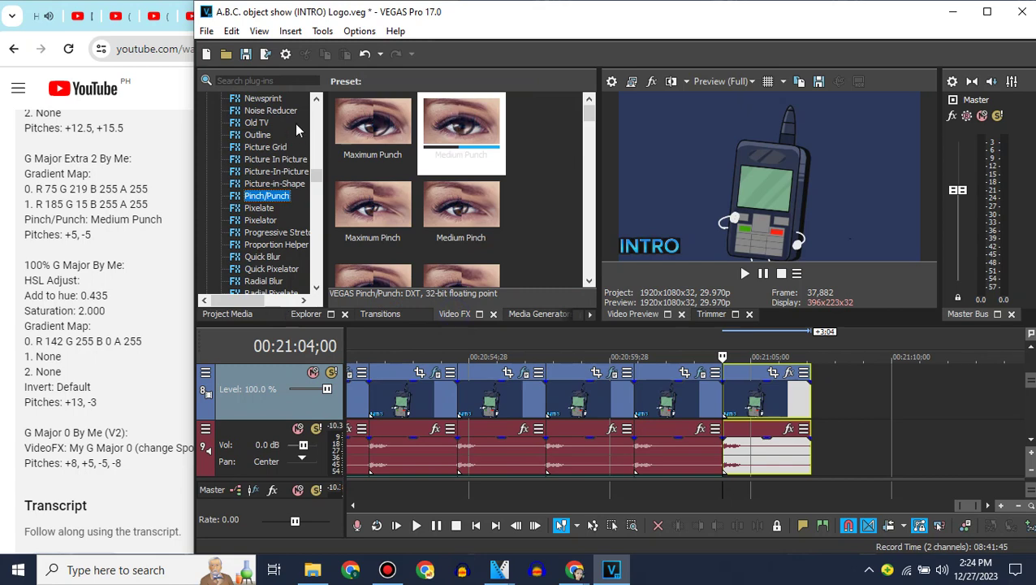
pyautogui.click(318, 135)
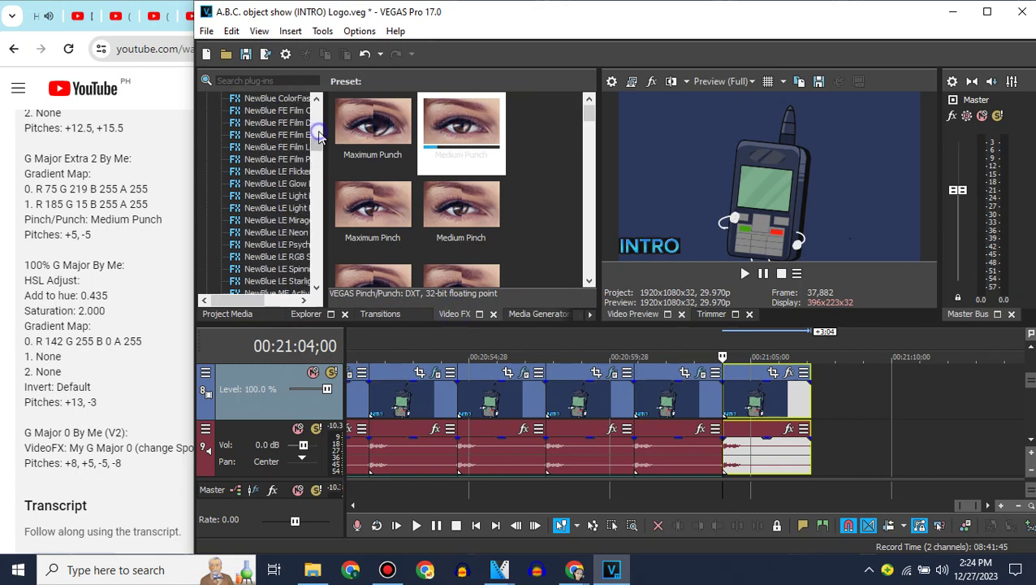
pyautogui.moveTo(318, 132); pyautogui.dragTo(764, 397)
pyautogui.click(264, 99)
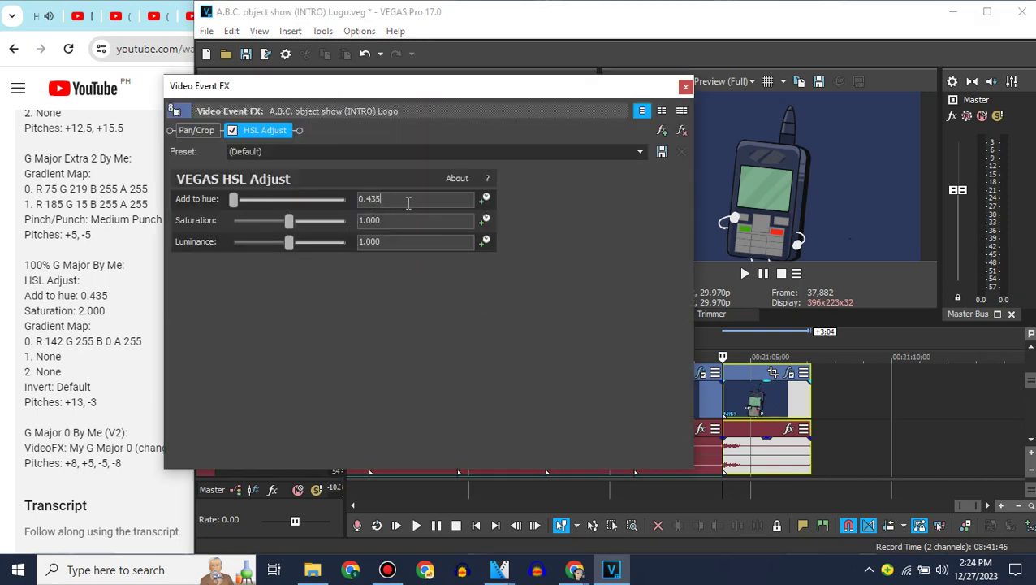
pyautogui.click(362, 149)
pyautogui.moveTo(289, 220); pyautogui.dragTo(349, 220)
pyautogui.click(685, 87)
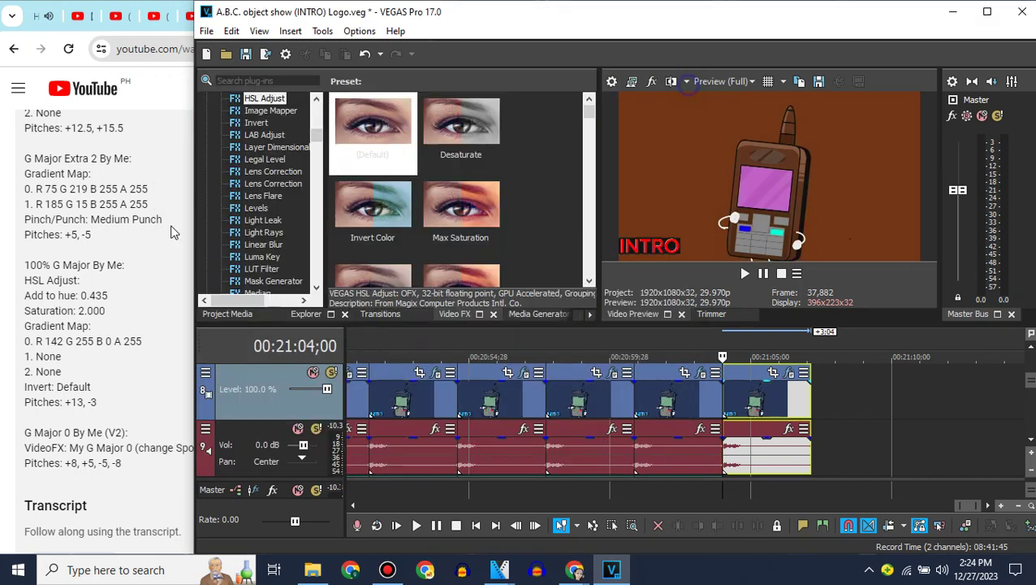
# Switch to the YouTube page and preview the 100% G Major effect in the reference video around 0:29.
pyautogui.click(129, 239)
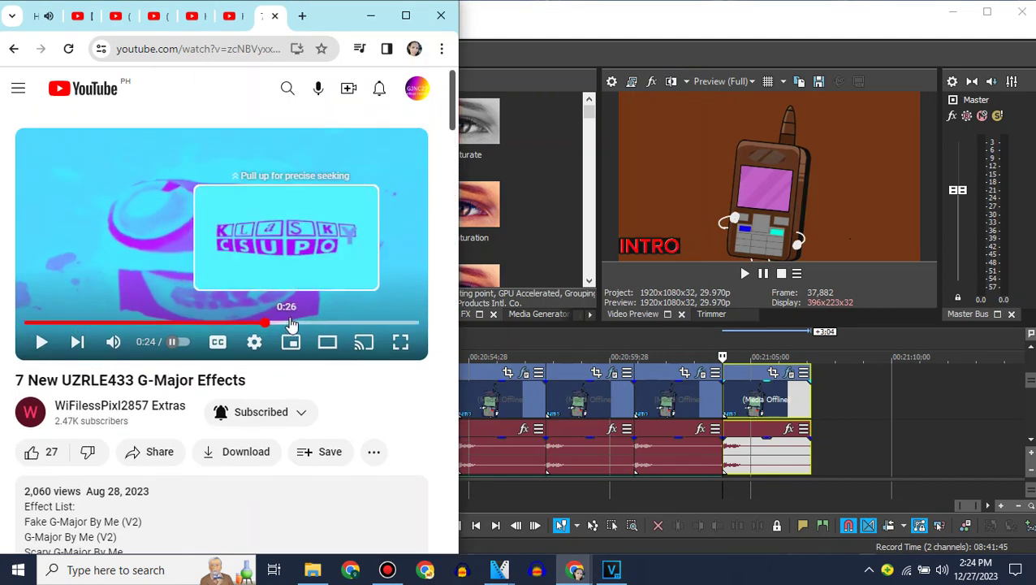
pyautogui.click(307, 323)
pyautogui.click(310, 299)
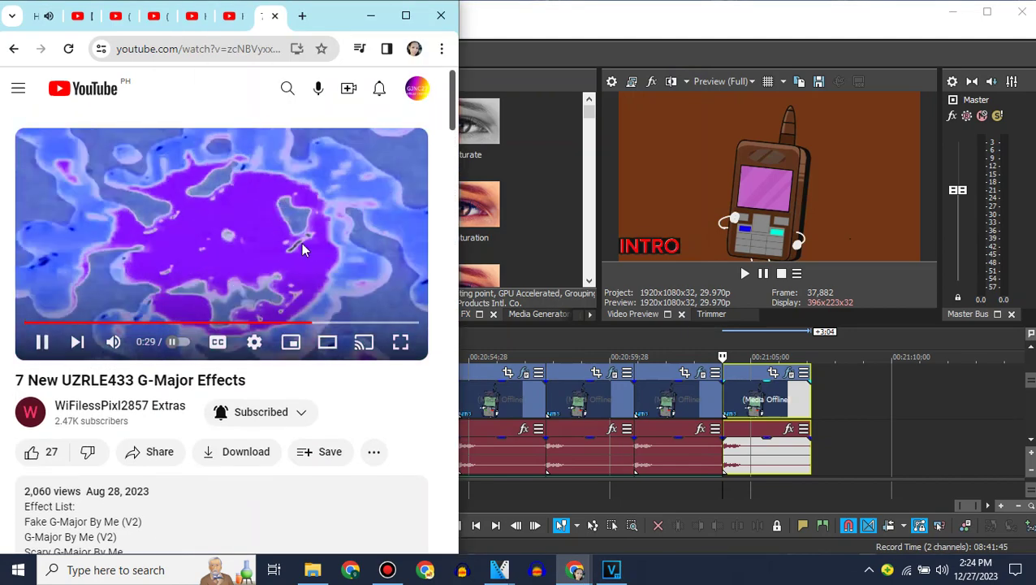
# Find the 100% G Major recipe in the video description, and apply the default Invert effect to the newest track 8 clip in VEGAS Pro.
pyautogui.scroll(-7, 299, 244)
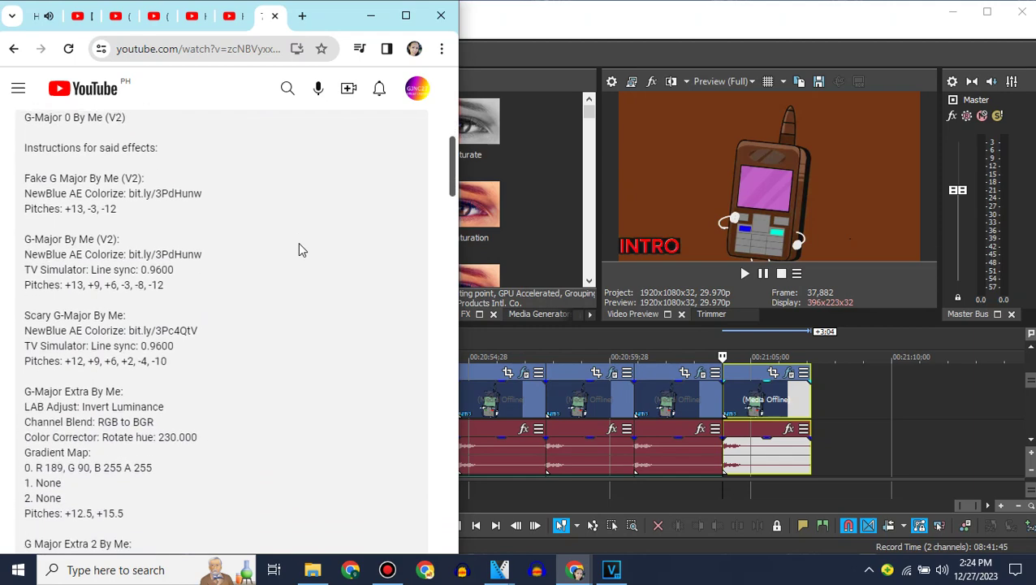
pyautogui.hotkey('alt', 'Tab')
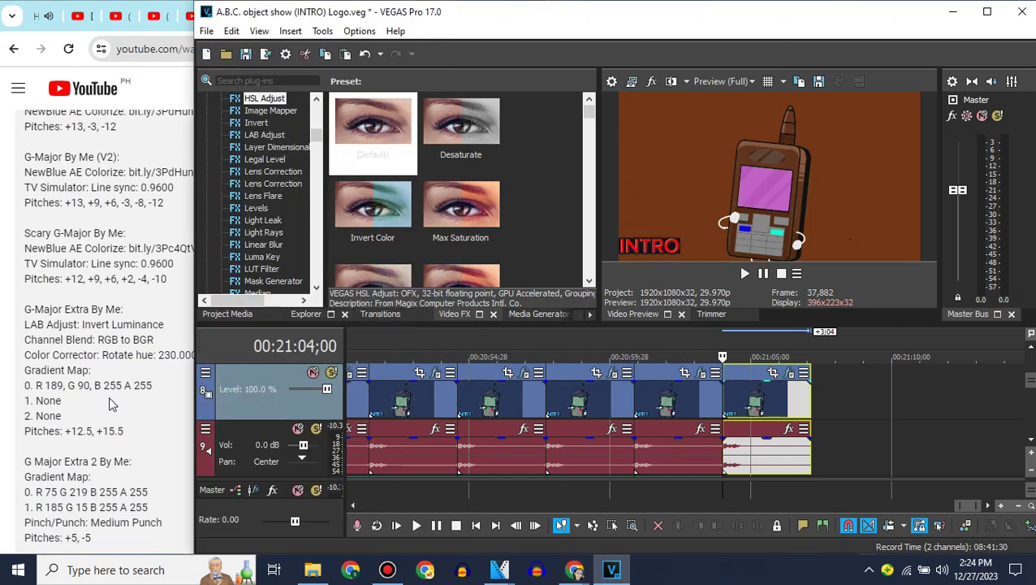
pyautogui.scroll(-5, 116, 416)
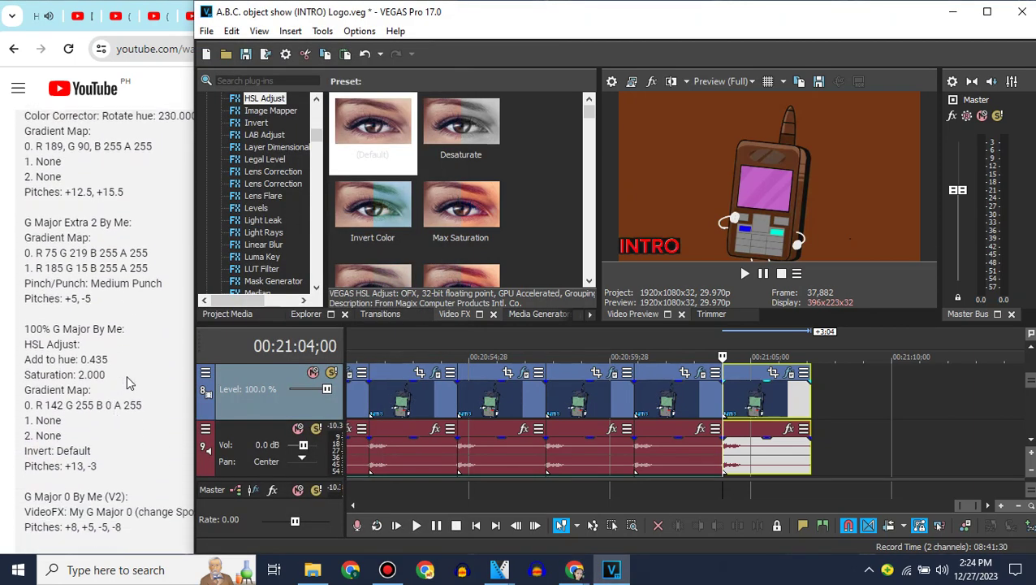
pyautogui.click(282, 123)
pyautogui.moveTo(372, 122); pyautogui.dragTo(786, 388)
pyautogui.click(687, 89)
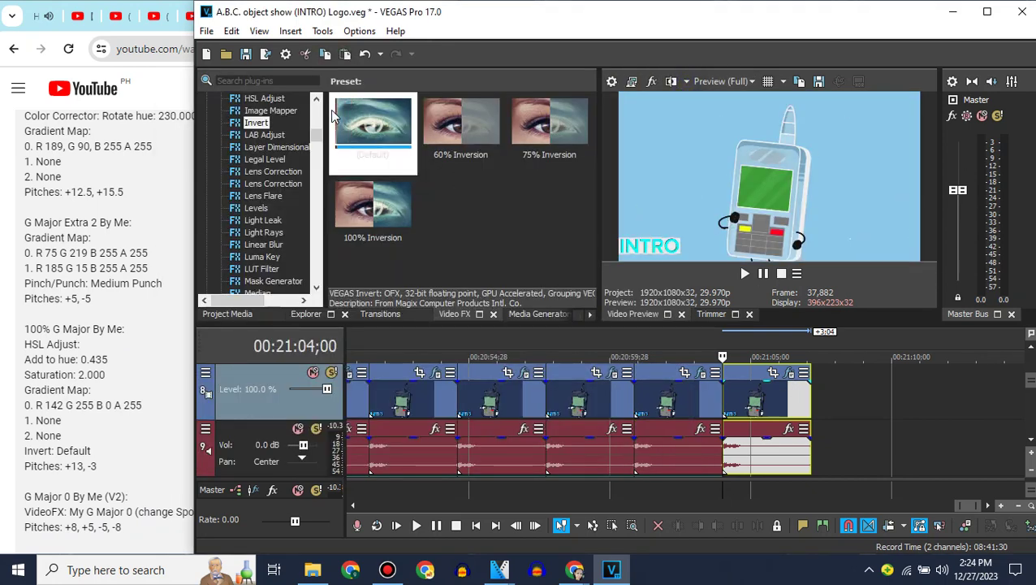
# Add Gradient Map with the Reset to None preset to the same clip, placing it before Invert in the effect chain.
pyautogui.scroll(6, 301, 171)
pyautogui.scroll(-1, 310, 169)
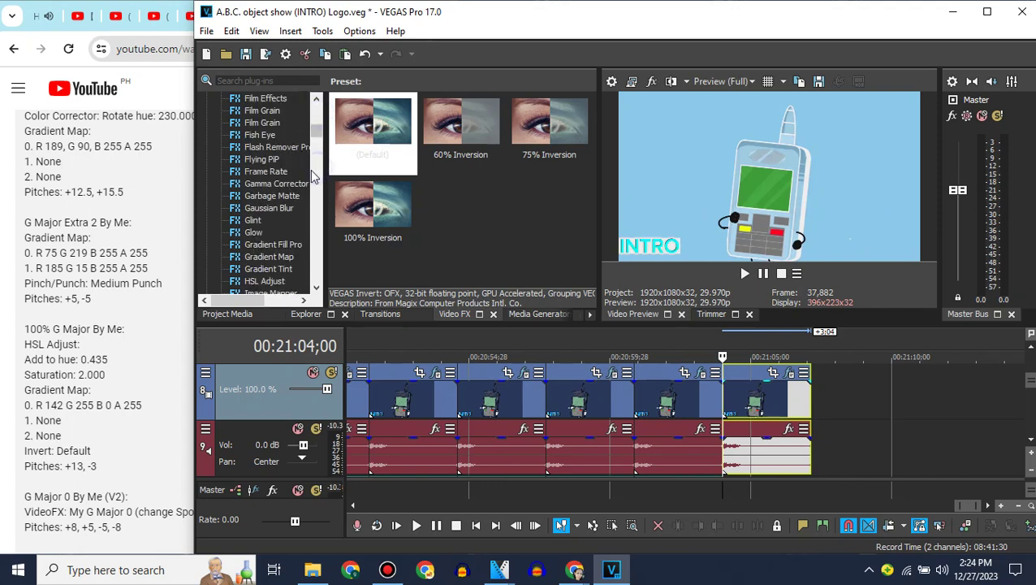
pyautogui.click(268, 256)
pyautogui.moveTo(372, 122); pyautogui.dragTo(760, 394)
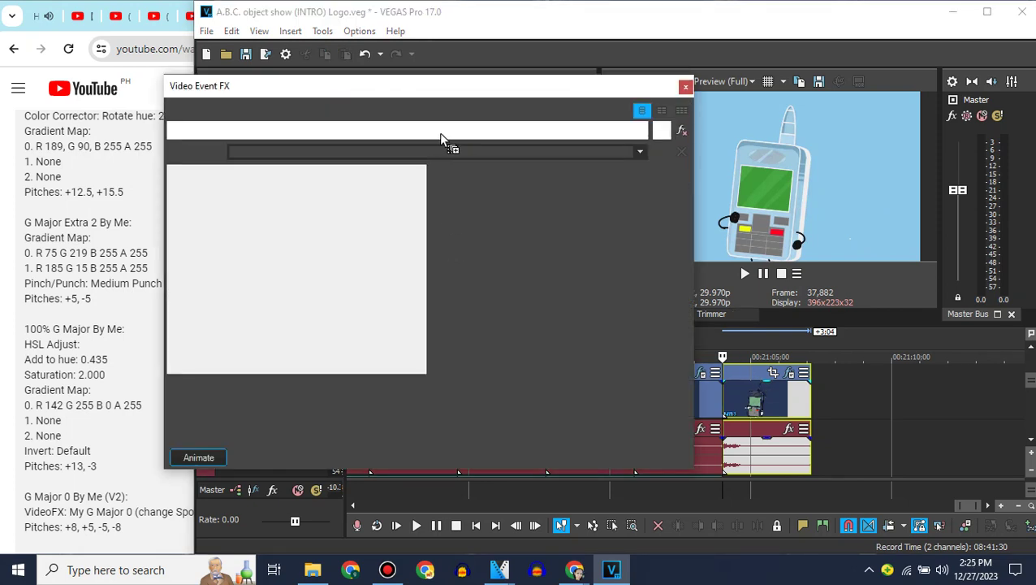
pyautogui.moveTo(310, 132); pyautogui.dragTo(307, 133)
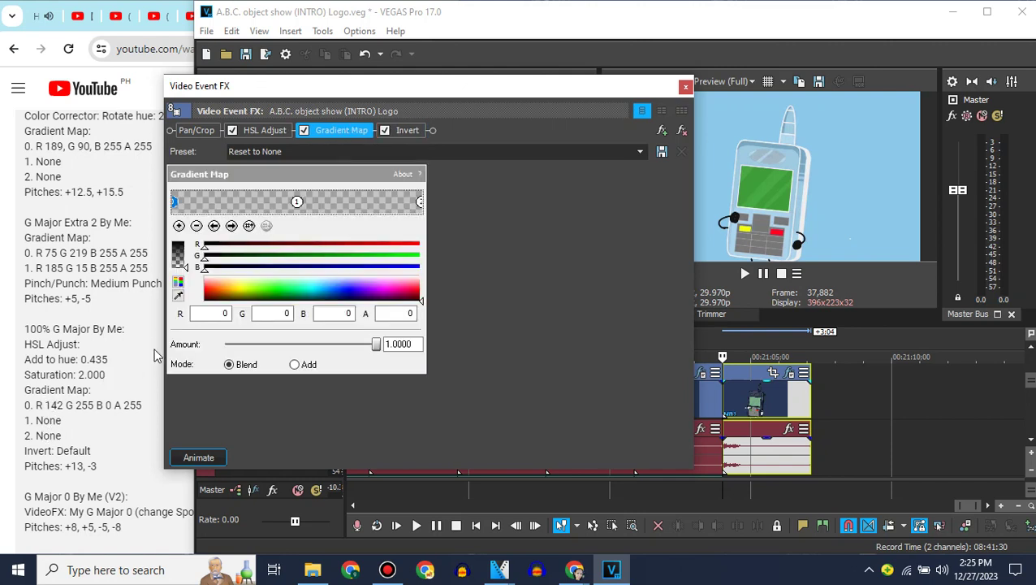
# Set Gradient Map point 0 to R 142, G 255, B 0, A 255, and close the effect settings.
pyautogui.click(213, 313)
pyautogui.write('142')
pyautogui.press('Tab')
pyautogui.write('255')
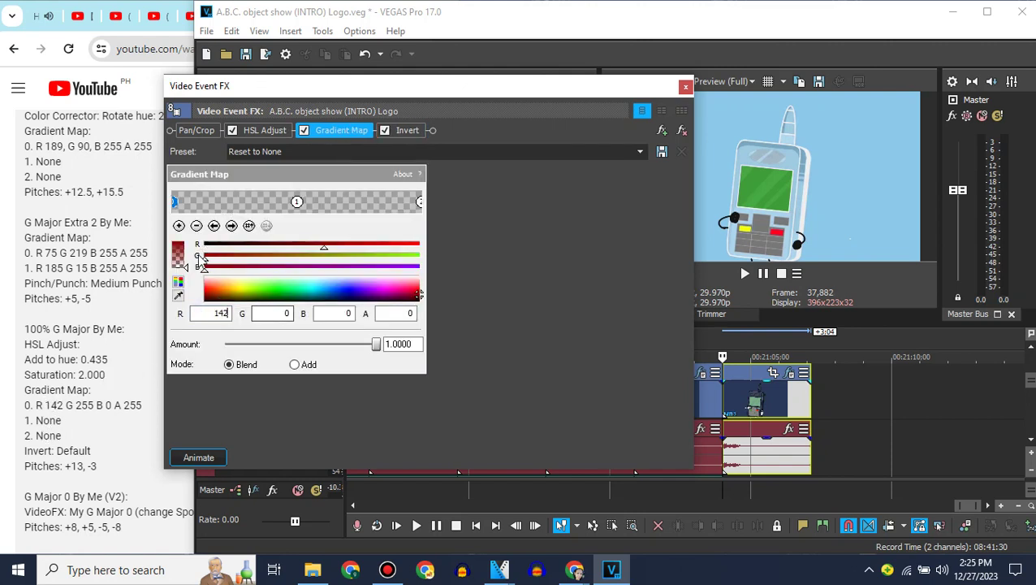
pyautogui.press('Tab')
pyautogui.moveTo(178, 250); pyautogui.dragTo(178, 242)
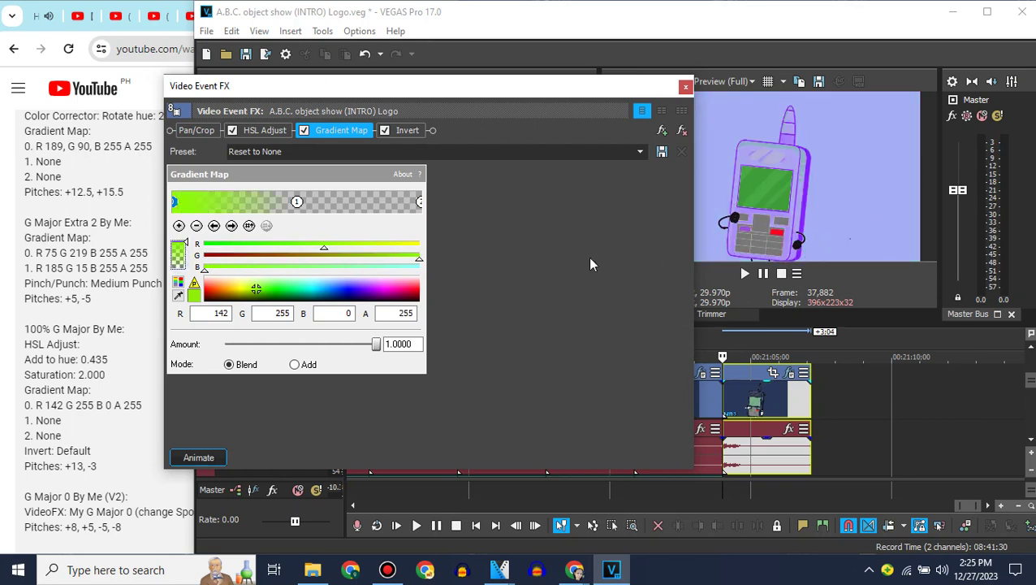
pyautogui.click(685, 86)
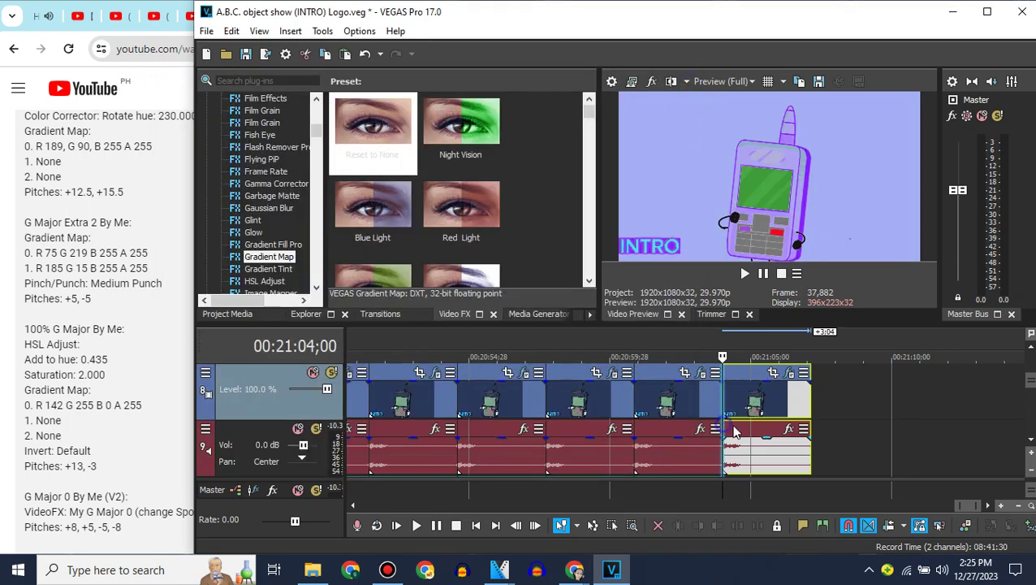
# Set the newest track 9 audio clip's time stretch method to élastique and its pitch change to 13.
pyautogui.rightClick(735, 454)
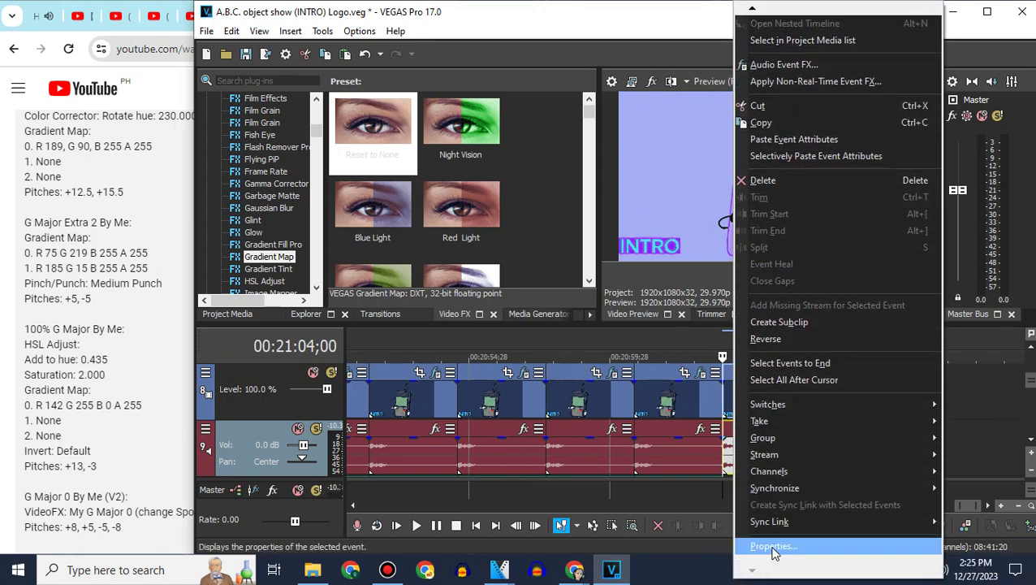
pyautogui.click(763, 549)
pyautogui.click(658, 242)
pyautogui.click(621, 266)
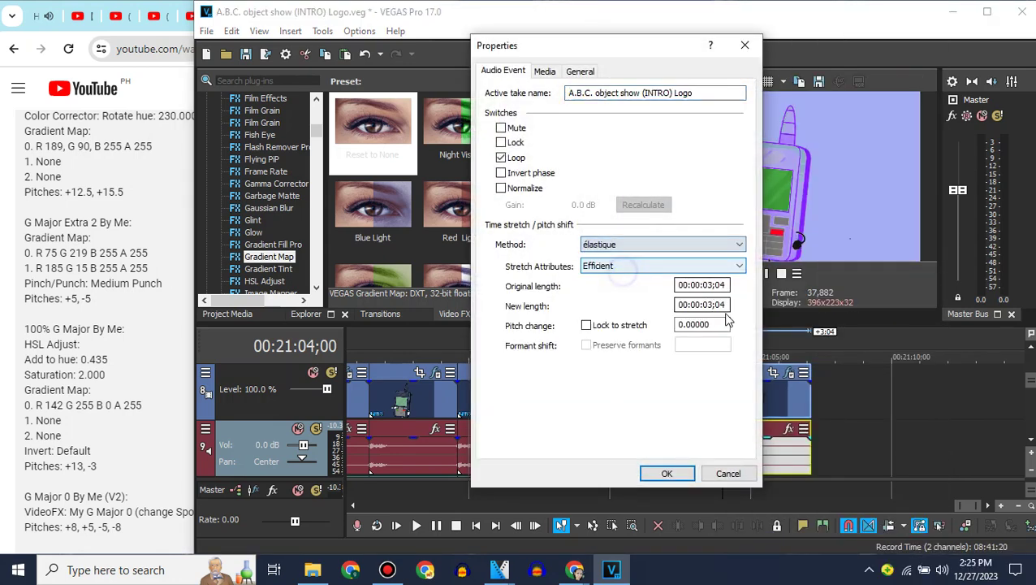
pyautogui.click(715, 325)
pyautogui.write('13')
pyautogui.click(680, 475)
pyautogui.click(1031, 440)
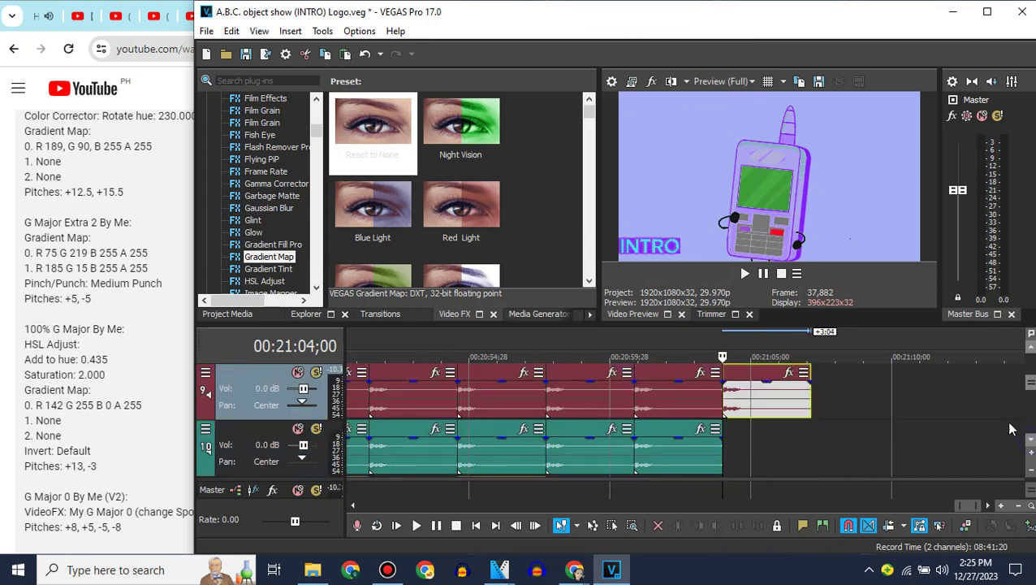
# Add another copy of the A.B.C. object show (INTRO) Logo.mp4 clip at the end of the last clip on track 8.
pyautogui.moveTo(594, 9)
pyautogui.scroll(1, 243, 390)
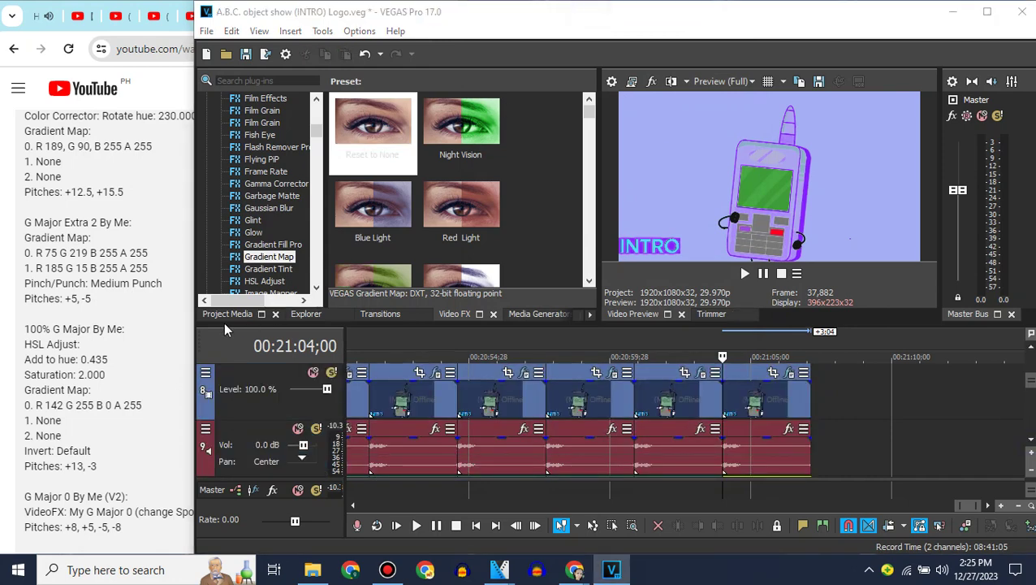
pyautogui.click(227, 314)
pyautogui.moveTo(477, 151); pyautogui.dragTo(810, 395)
pyautogui.click(455, 314)
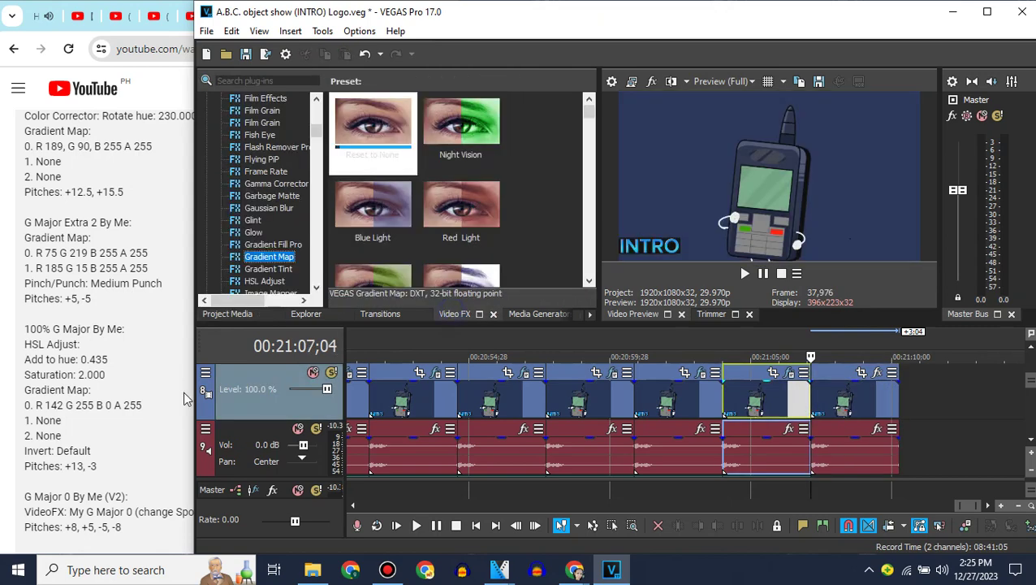
# Switch to the YouTube browser window and find the My G Major 50 effect and pitch instructions in the video descriptions.
pyautogui.scroll(-2, 123, 408)
pyautogui.click(123, 409)
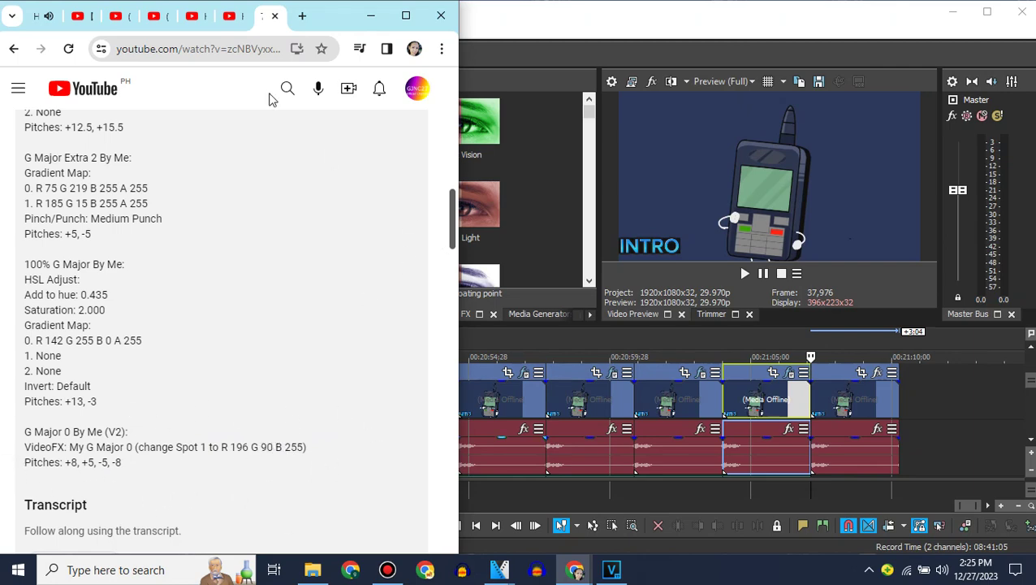
pyautogui.click(228, 16)
pyautogui.click(200, 29)
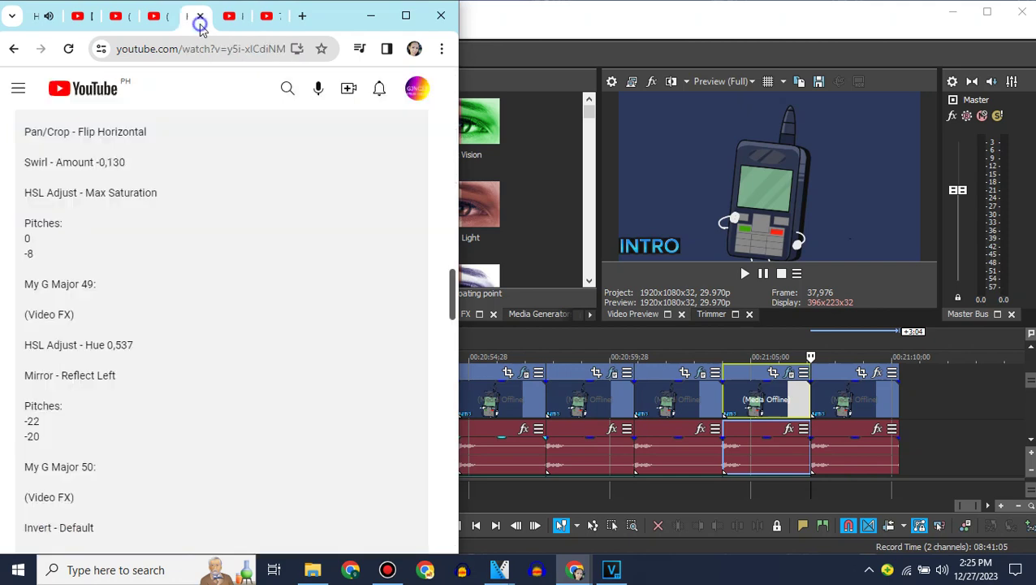
pyautogui.scroll(-3, 150, 313)
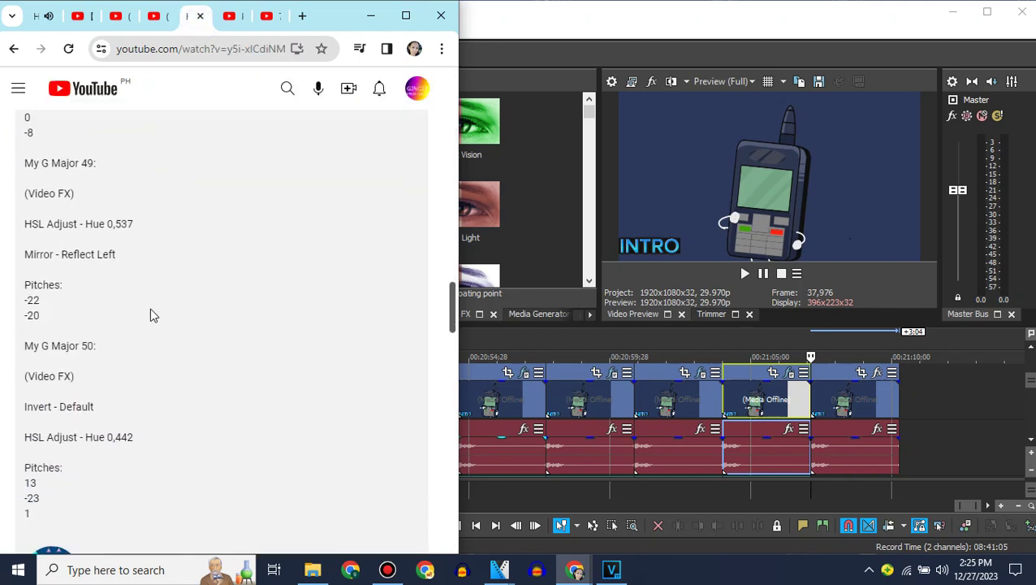
# Switch back to VEGAS Pro and apply the Default Invert effect to the newly added video clip.
pyautogui.click(616, 6)
pyautogui.scroll(-5, 276, 155)
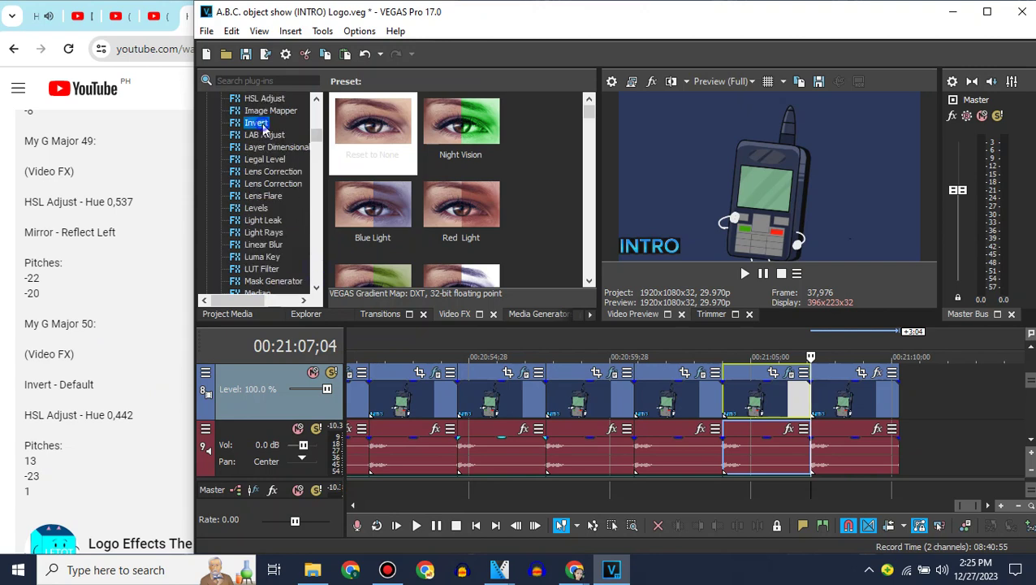
pyautogui.moveTo(357, 130); pyautogui.dragTo(875, 399)
pyautogui.click(687, 89)
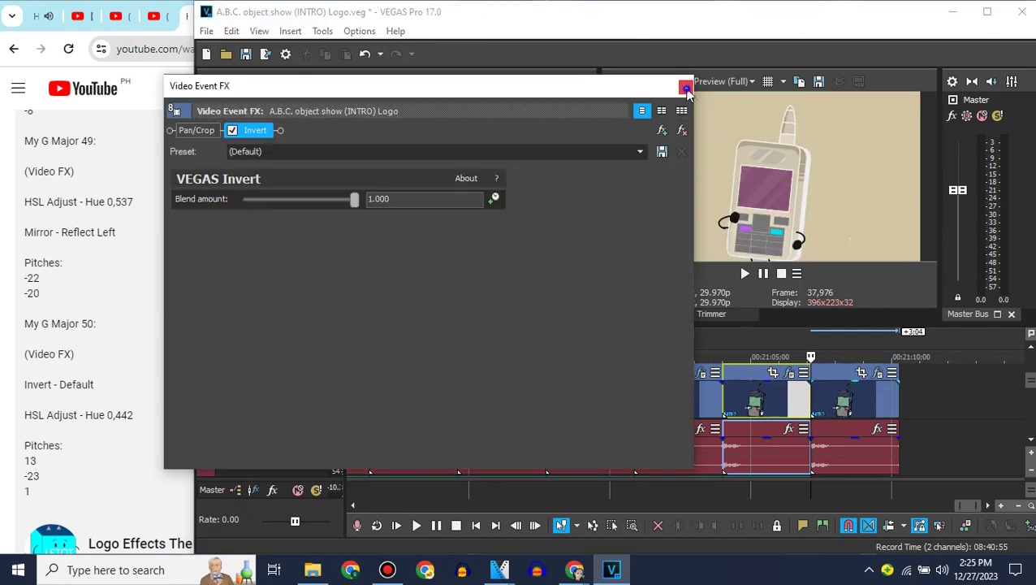
pyautogui.click(685, 88)
# Apply the Default HSL Adjust effect to the same video clip with Add to hue set to 0.442.
pyautogui.scroll(5, 319, 118)
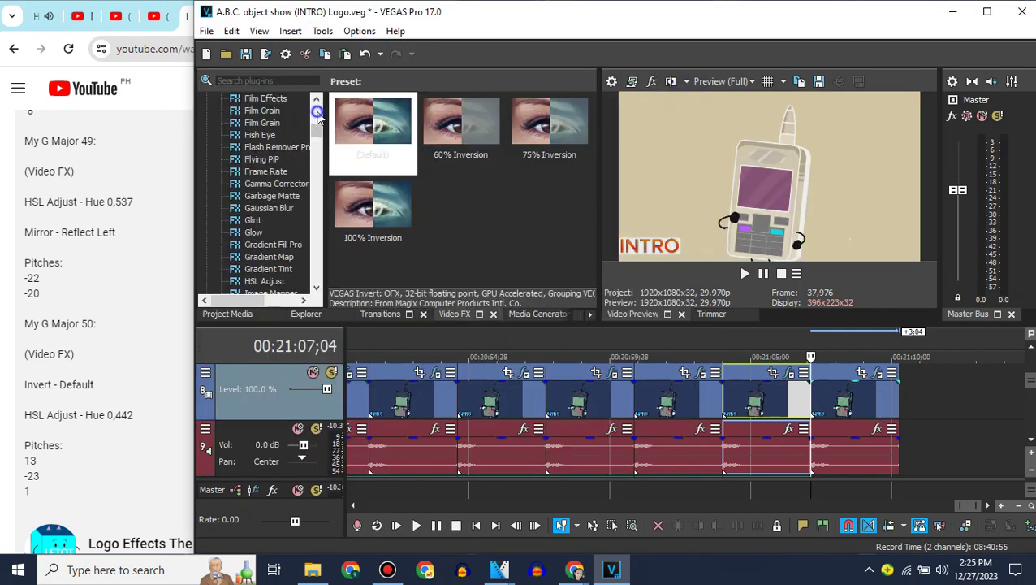
pyautogui.click(266, 280)
pyautogui.moveTo(373, 126); pyautogui.dragTo(826, 416)
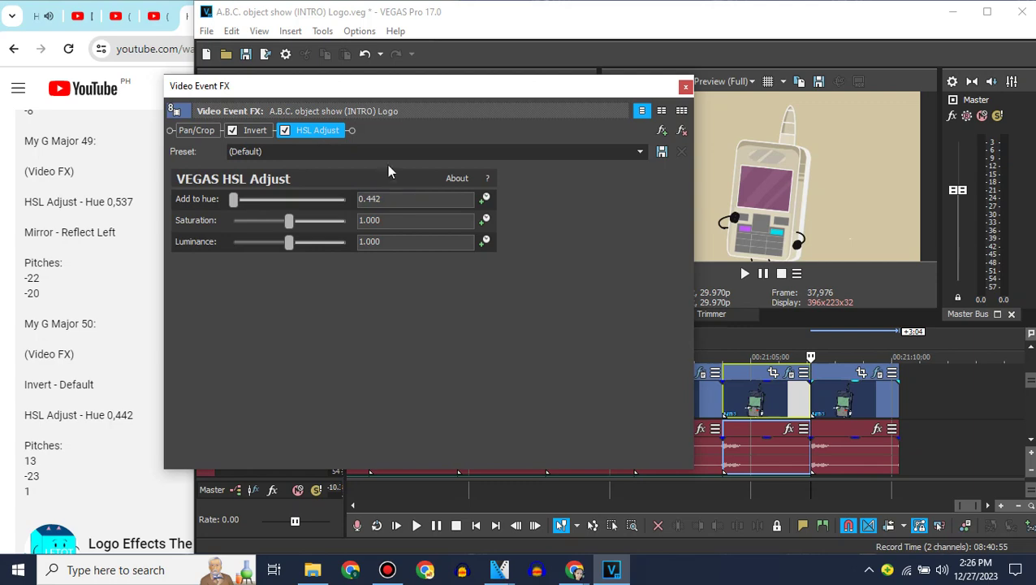
pyautogui.click(685, 87)
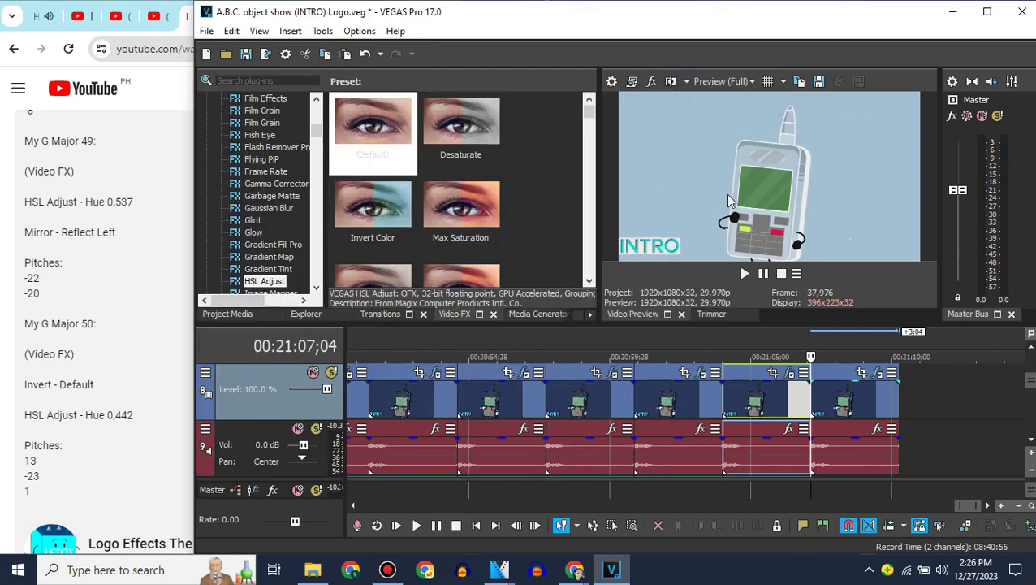
# Set the new clip's track 9 audio event to élastique Efficient stretching, with the first pitch value listed for My G Major 50.
pyautogui.scroll(-2, 800, 388)
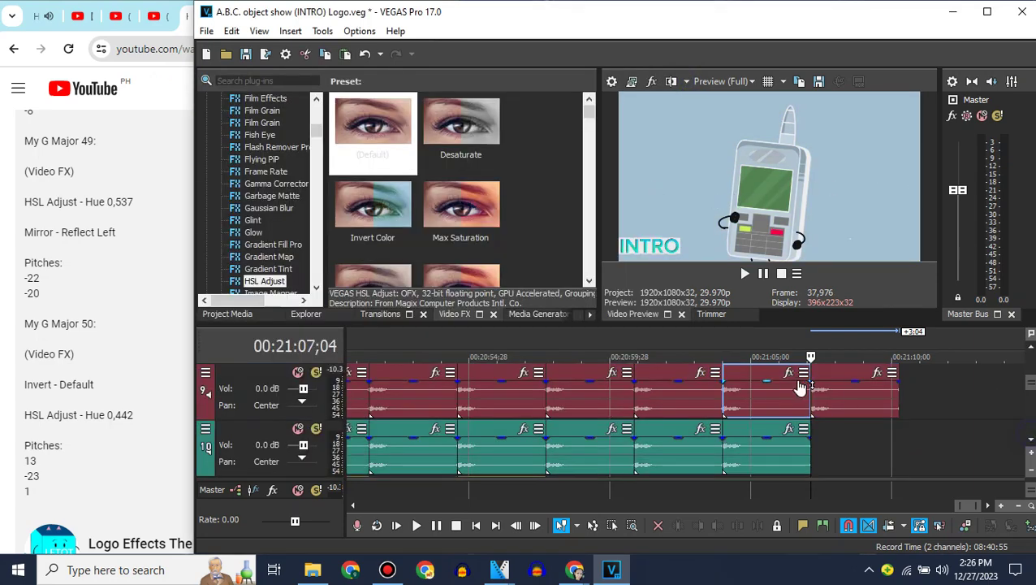
pyautogui.rightClick(841, 410)
pyautogui.moveTo(863, 568)
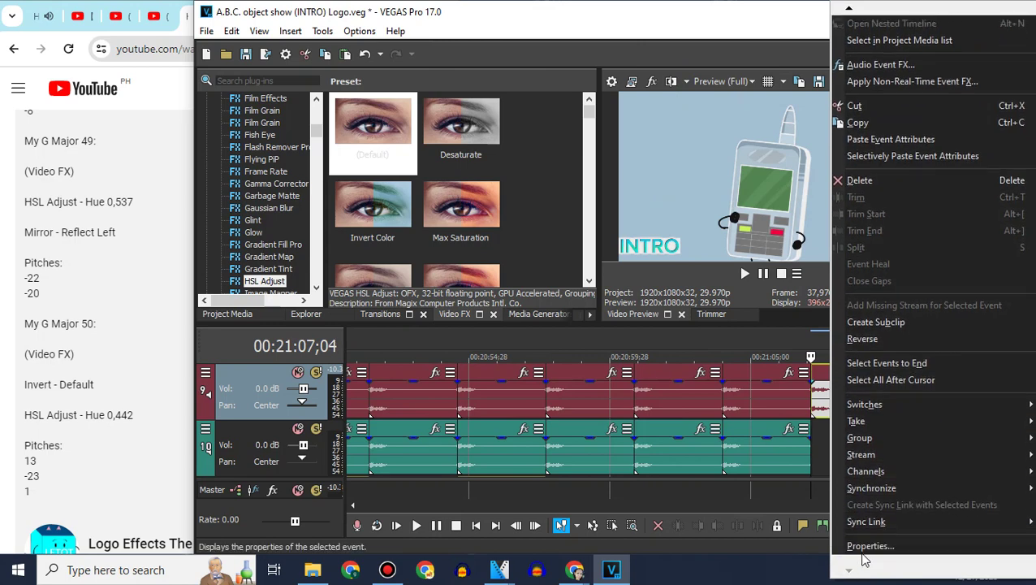
pyautogui.click(871, 546)
pyautogui.click(662, 244)
pyautogui.click(629, 260)
pyautogui.doubleClick(702, 324)
pyautogui.write('1')
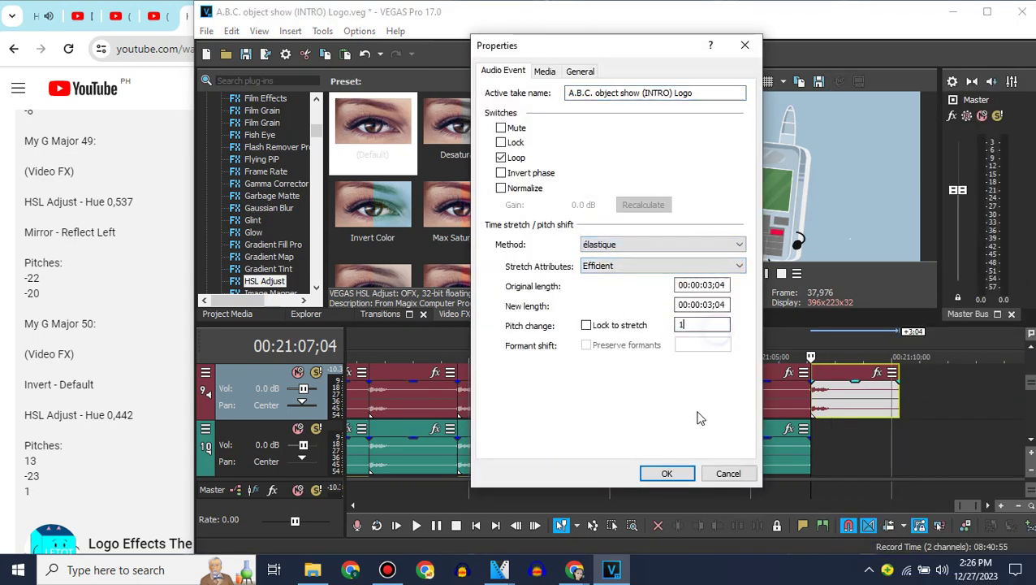
pyautogui.write('4')
pyautogui.click(666, 472)
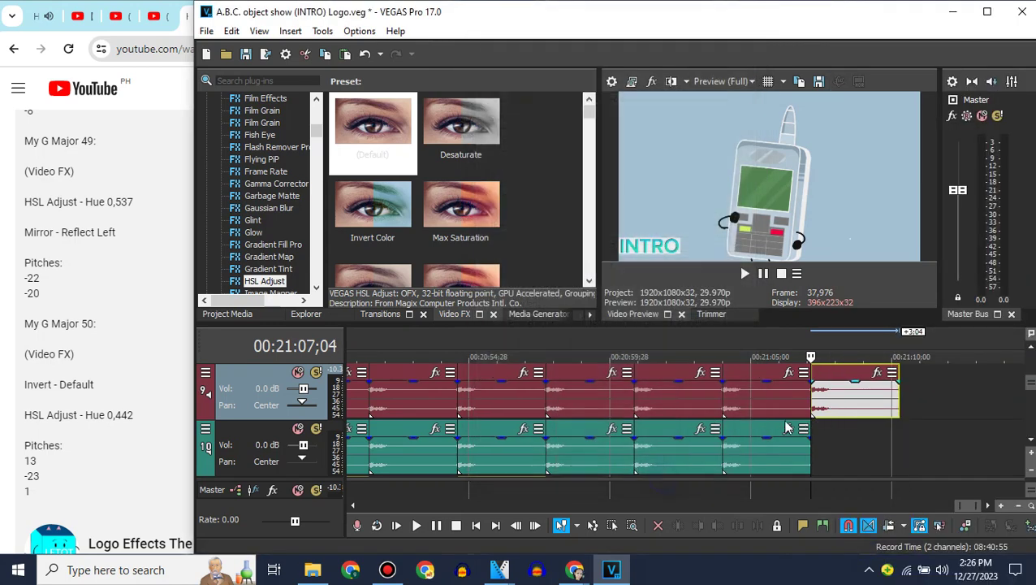
# Duplicate the clip's audio event onto track 10 and set the copy's pitch change to 1.
pyautogui.rightClick(763, 439)
pyautogui.click(804, 225)
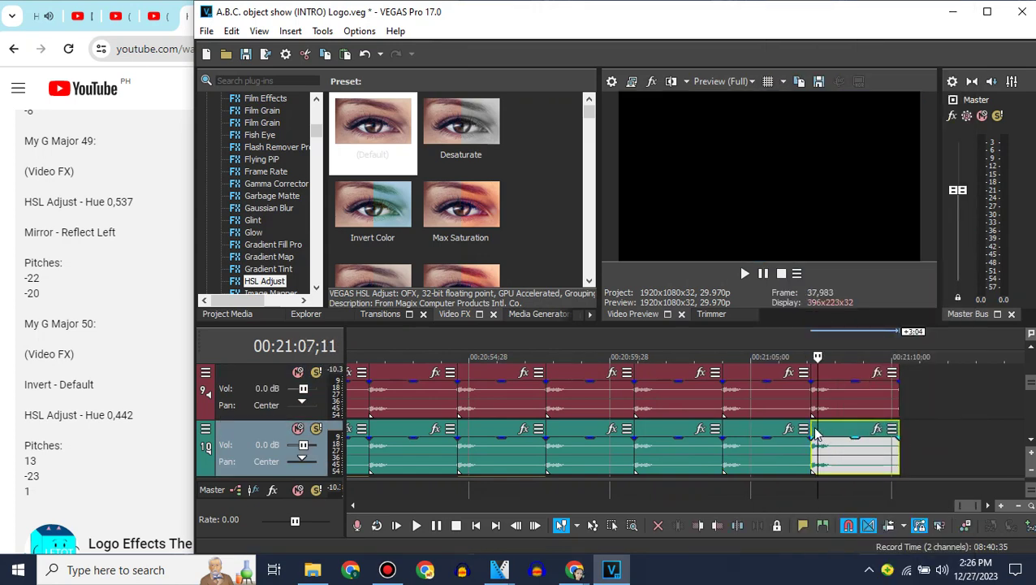
pyautogui.rightClick(829, 435)
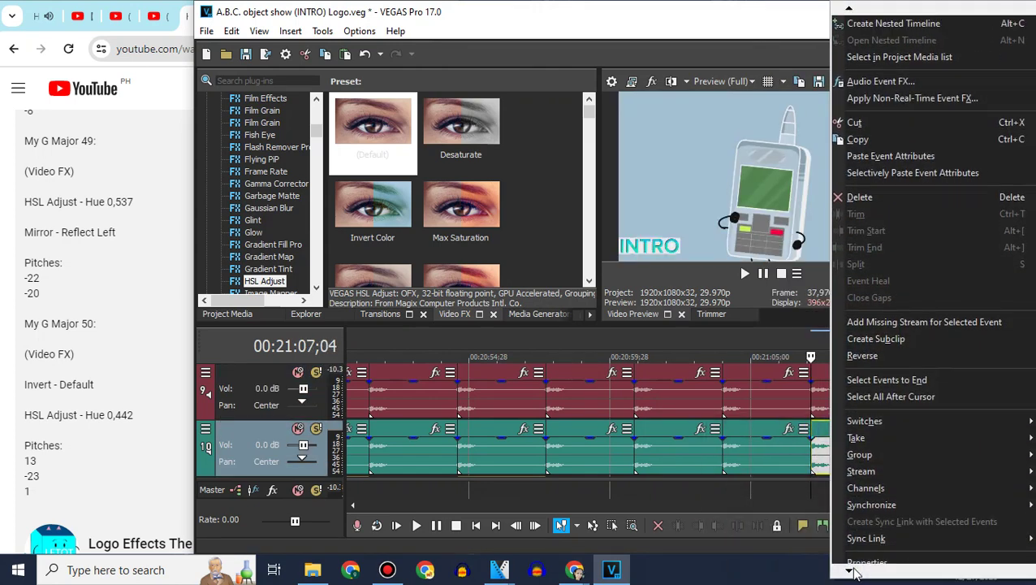
pyautogui.click(861, 560)
pyautogui.doubleClick(712, 325)
pyautogui.write('1')
pyautogui.click(678, 473)
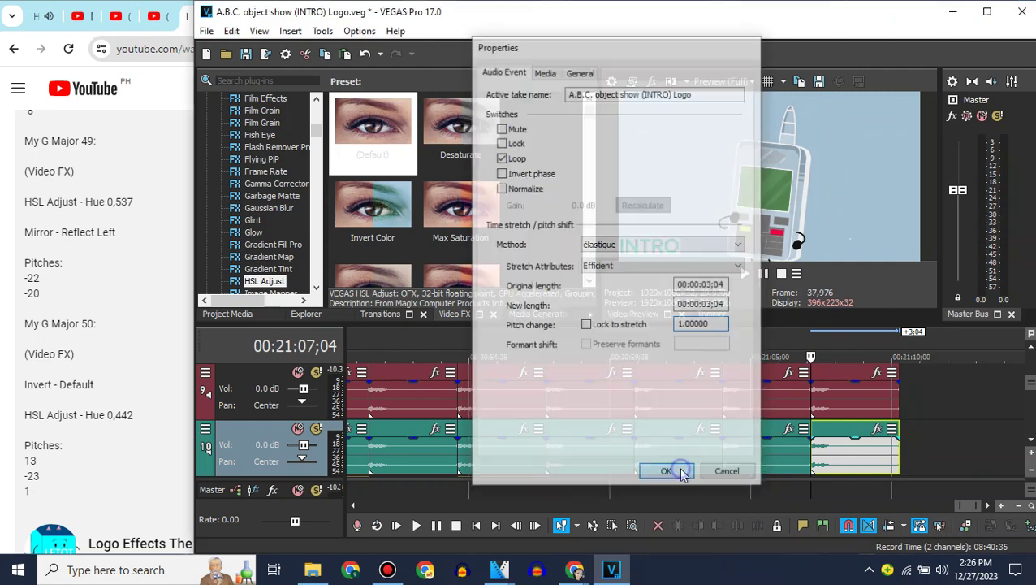
# Paste another copy of the audio event onto track 11 and set its pitch change to -23.
pyautogui.click(1029, 441)
pyautogui.click(806, 439)
pyautogui.hotkey('ctrl', 'v')
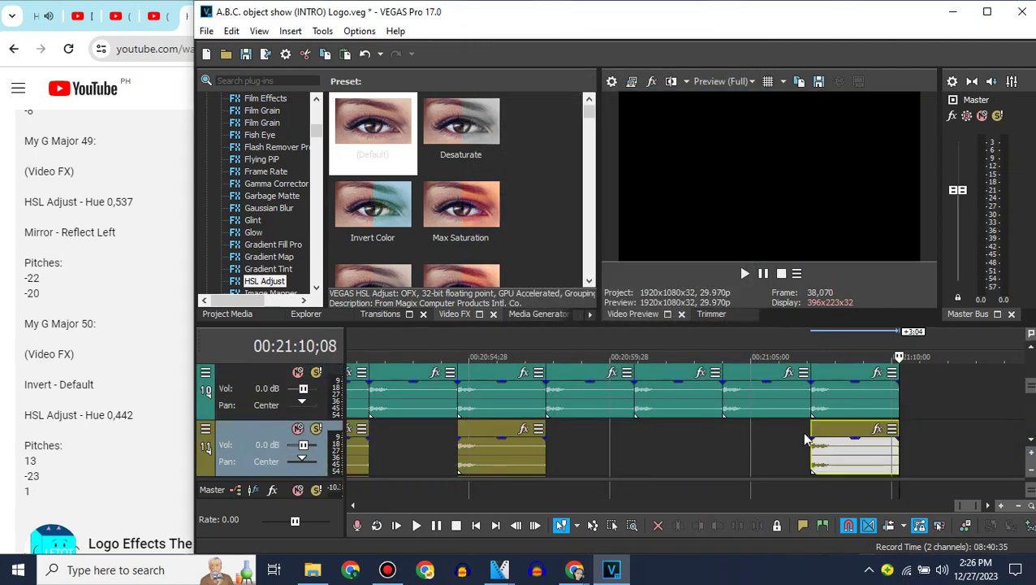
pyautogui.click(817, 436)
pyautogui.rightClick(817, 436)
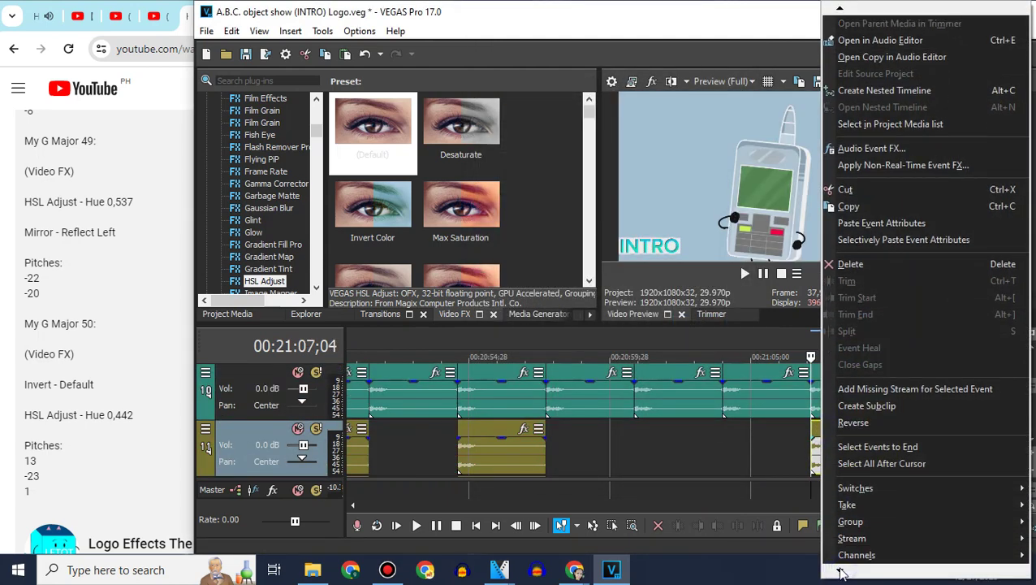
pyautogui.click(858, 549)
pyautogui.moveTo(727, 332); pyautogui.dragTo(655, 328)
pyautogui.write('-23')
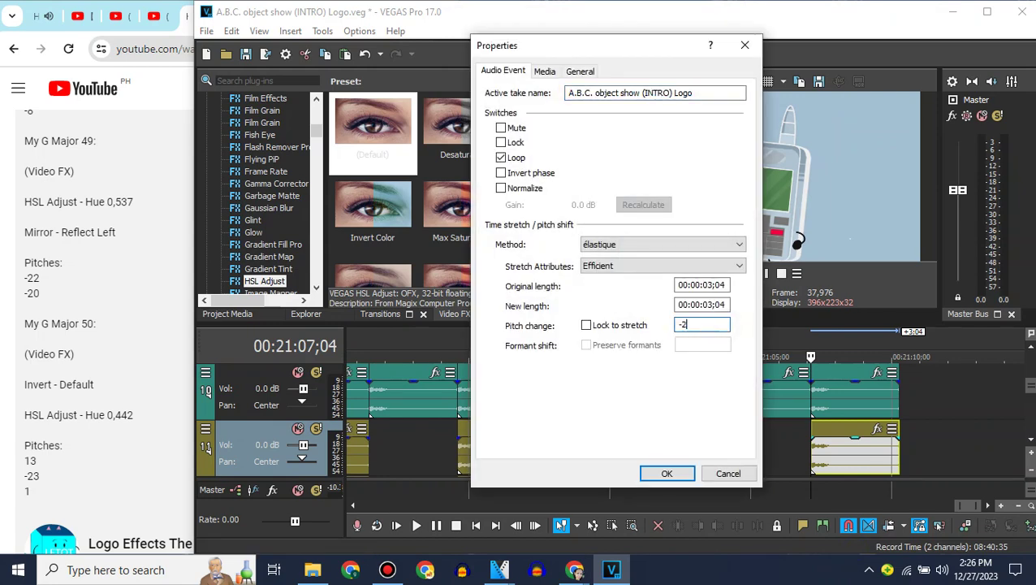
pyautogui.press('Return')
# Place a fresh copy of A.B.C. object show (INTRO) Logo.mp4 right after the finished clip on tracks 8 and 9.
pyautogui.click(1030, 348)
pyautogui.click(1030, 348)
pyautogui.click(1030, 347)
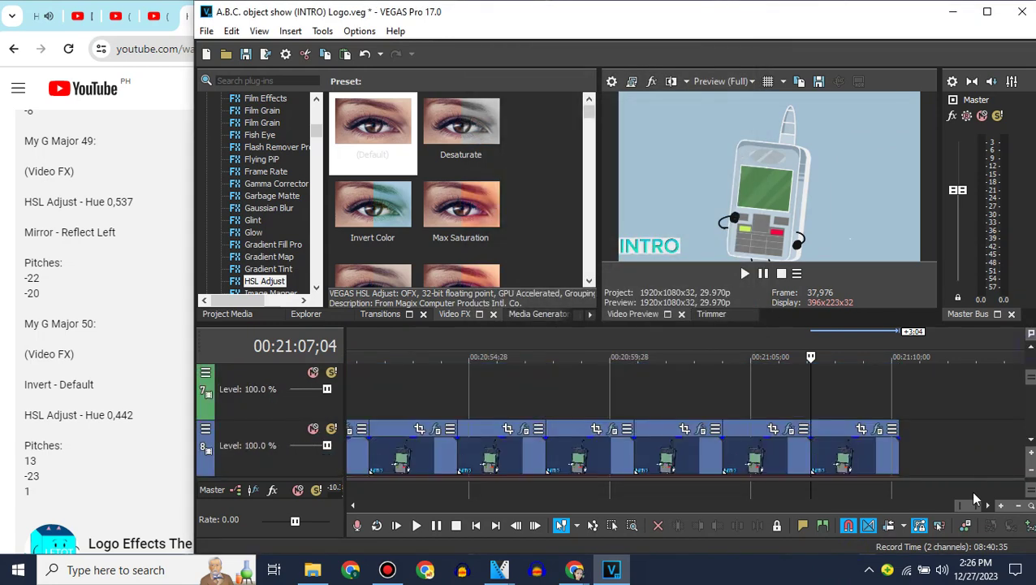
pyautogui.moveTo(965, 508); pyautogui.dragTo(971, 506)
pyautogui.scroll(-4, 1027, 444)
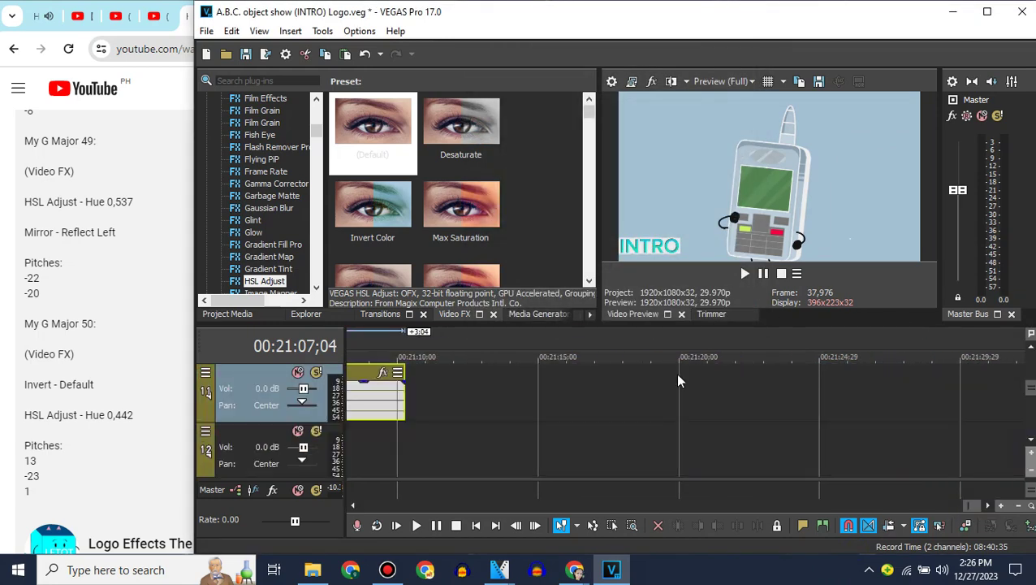
pyautogui.scroll(4, 609, 419)
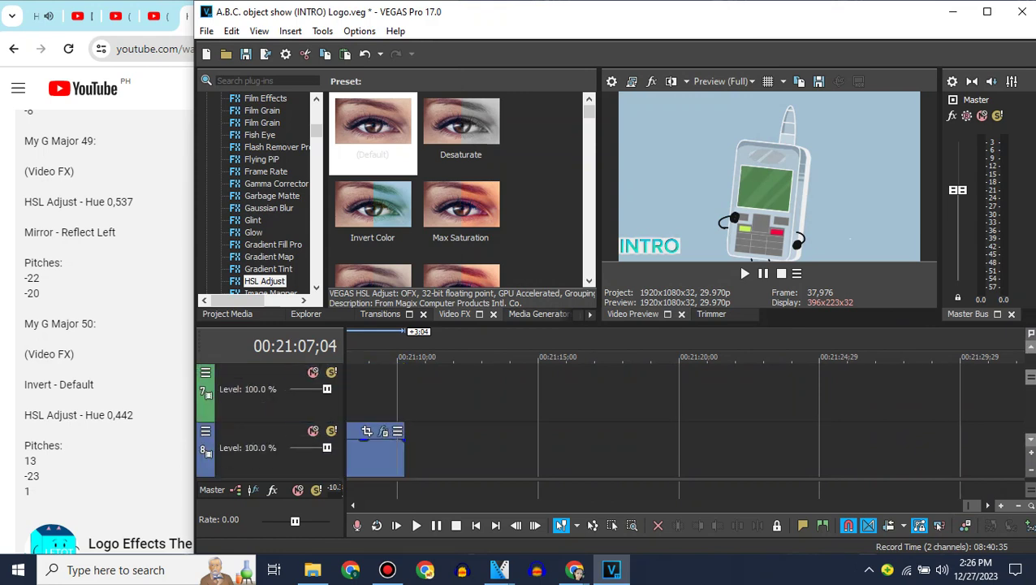
pyautogui.click(229, 314)
pyautogui.moveTo(461, 156); pyautogui.dragTo(405, 374)
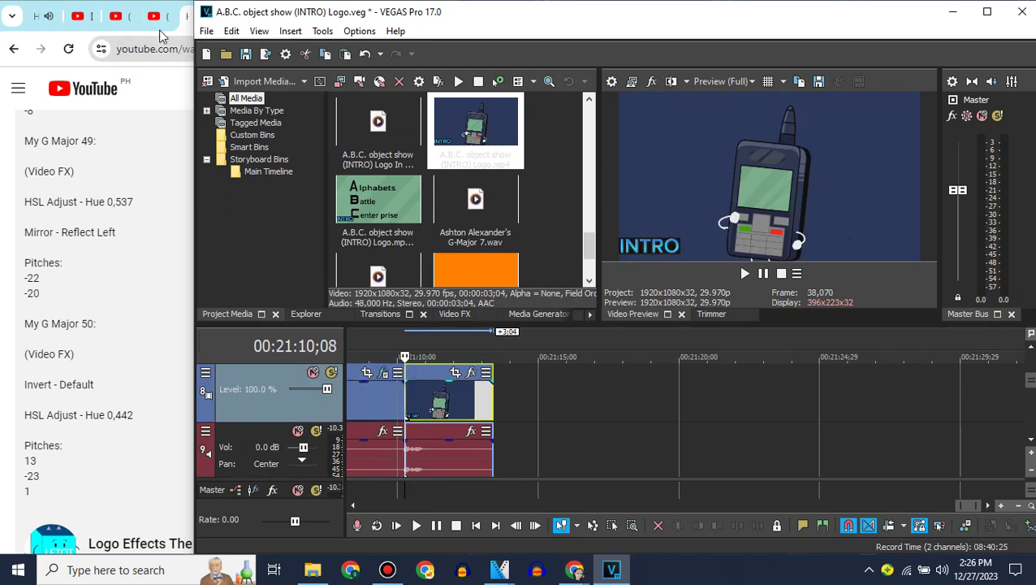
# Search YouTube for "my g-major 50", open "(NEW) Klasky Csupo in My G-Major 50" and read its full description.
pyautogui.click(156, 17)
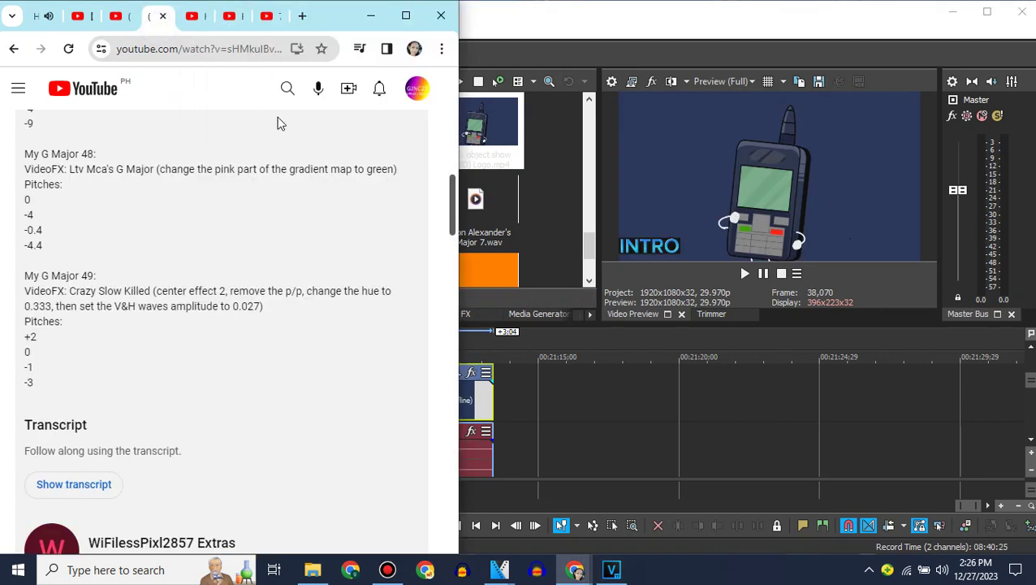
pyautogui.click(288, 87)
pyautogui.write('5')
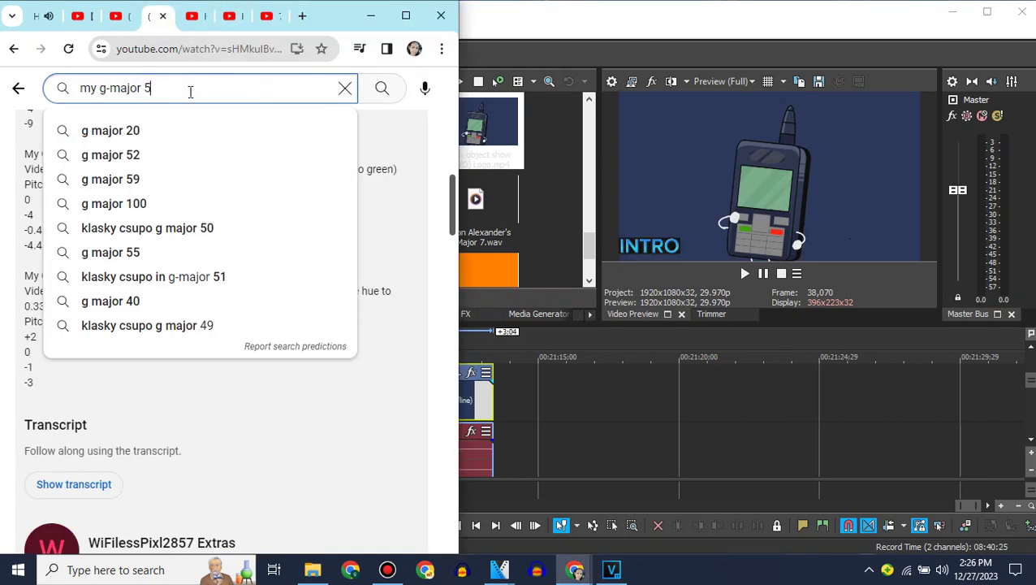
pyautogui.write('0')
pyautogui.press('Return')
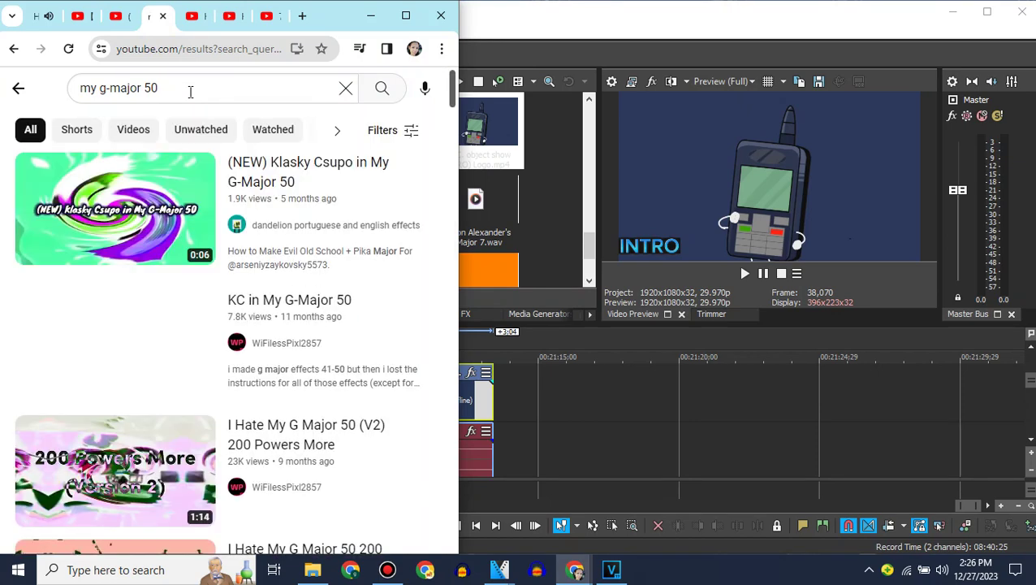
pyautogui.click(130, 191)
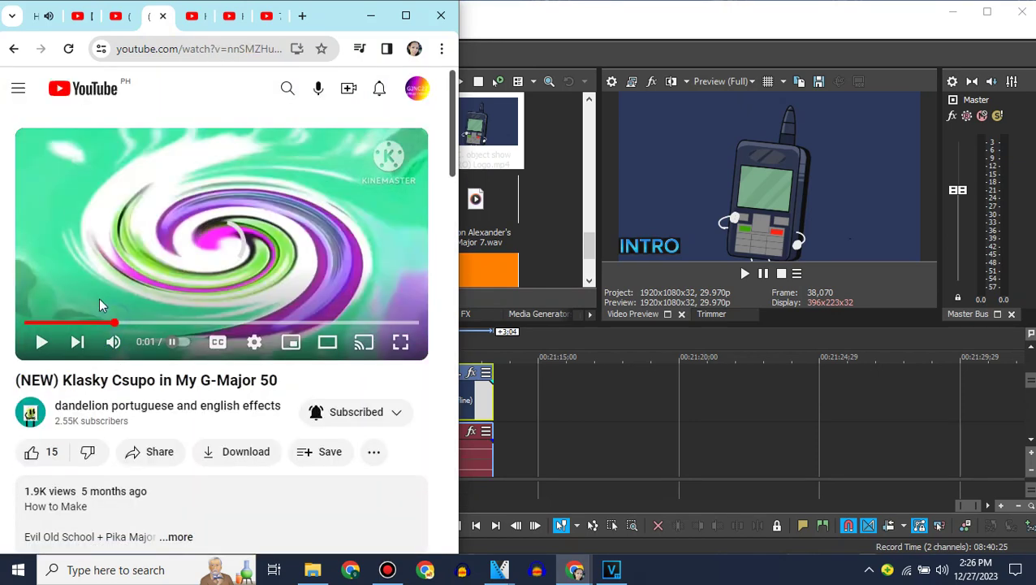
pyautogui.click(150, 490)
pyautogui.scroll(-4, 149, 490)
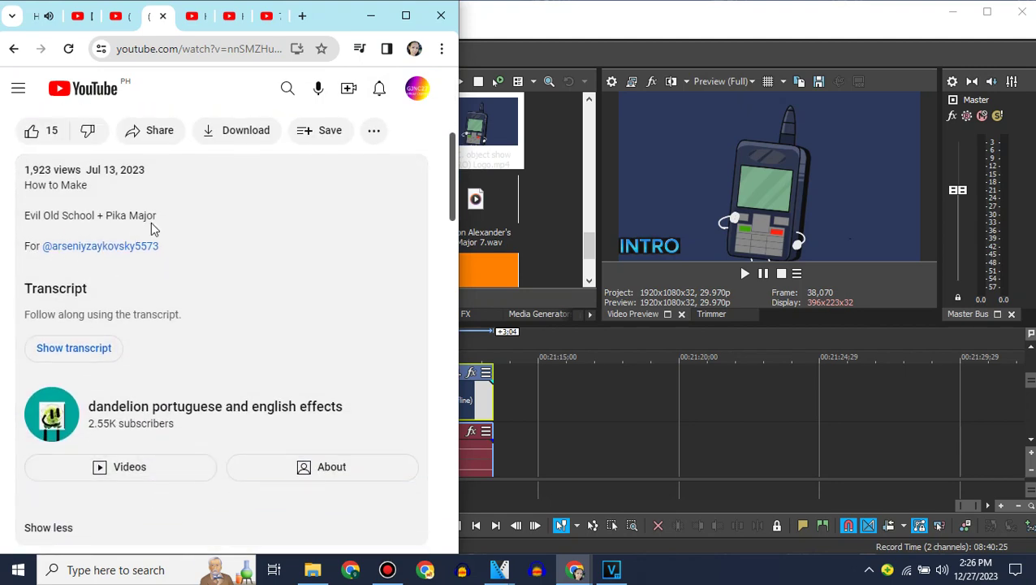
# Return to VEGAS Pro and apply the Default HSL Adjust effect to the newest video clip with Add to hue 0.15.
pyautogui.click(607, 5)
pyautogui.click(449, 314)
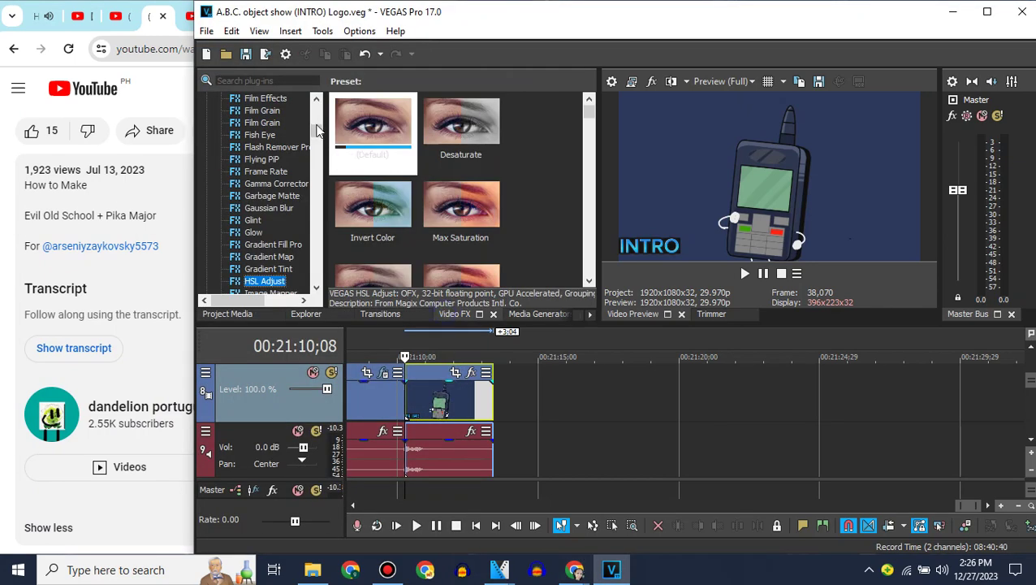
pyautogui.moveTo(319, 143); pyautogui.dragTo(319, 154)
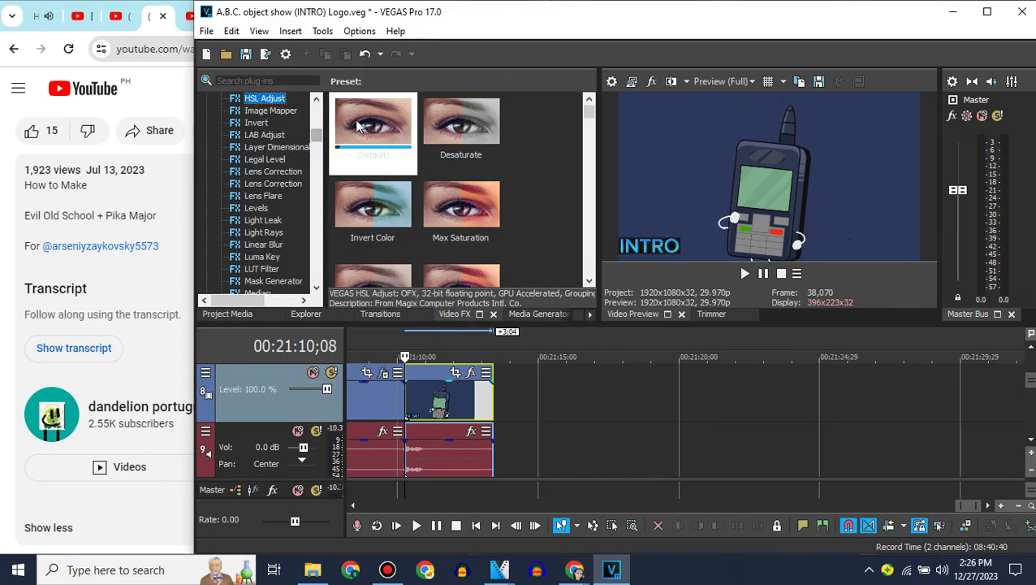
pyautogui.moveTo(357, 125); pyautogui.dragTo(456, 416)
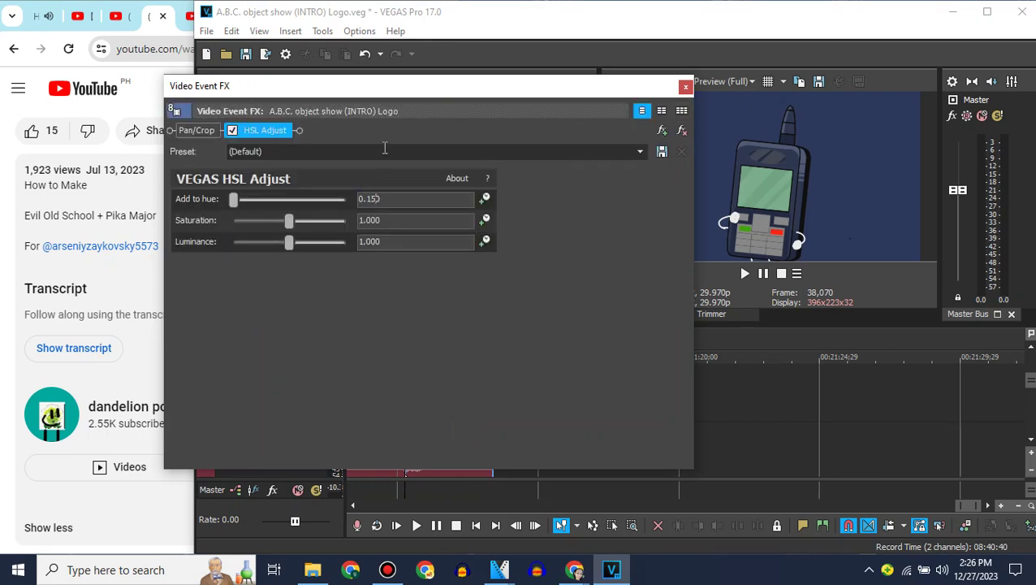
pyautogui.click(684, 87)
# Apply the Default Invert effect to the newest video clip after its HSL Adjust effect.
pyautogui.click(256, 123)
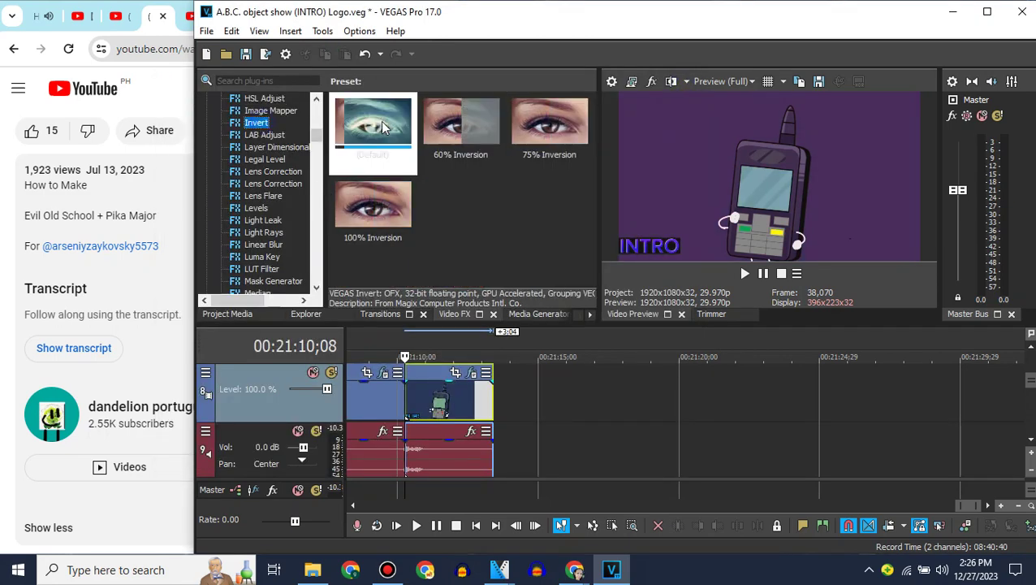
pyautogui.moveTo(373, 128); pyautogui.dragTo(469, 406)
pyautogui.click(685, 84)
# Apply the Maximum Swirl, Counter Clockwise preset to the newest video clip with a second keyframe at 00:00:03;04 and preview the result.
pyautogui.moveTo(317, 130); pyautogui.dragTo(323, 276)
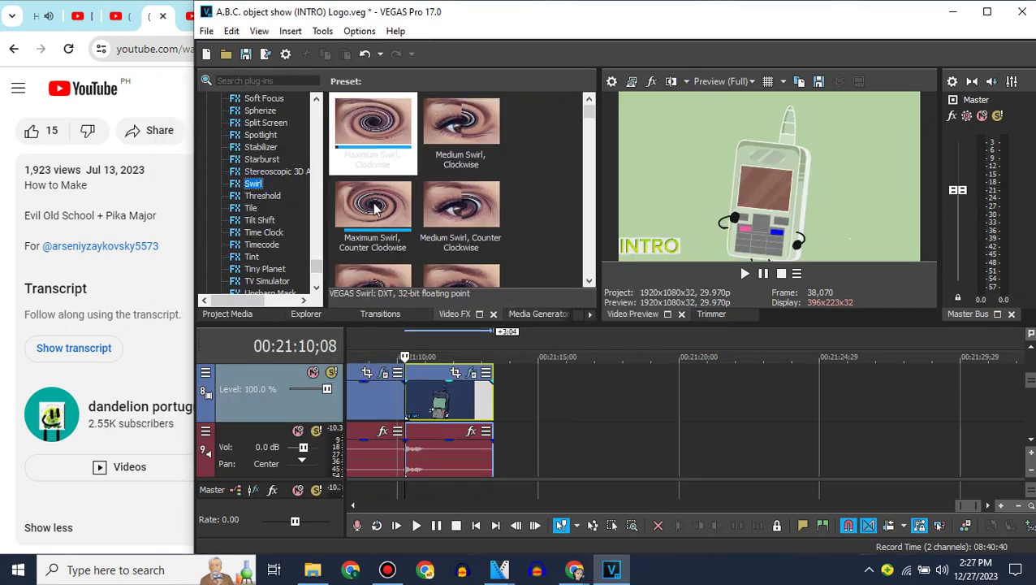
pyautogui.moveTo(373, 209); pyautogui.dragTo(452, 401)
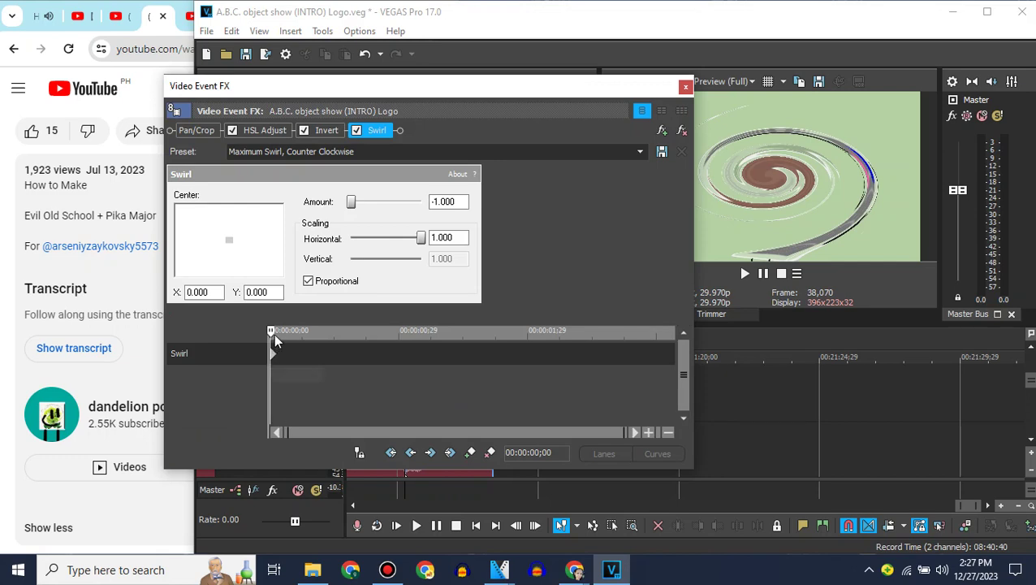
pyautogui.moveTo(274, 333); pyautogui.dragTo(763, 381)
pyautogui.click(674, 354)
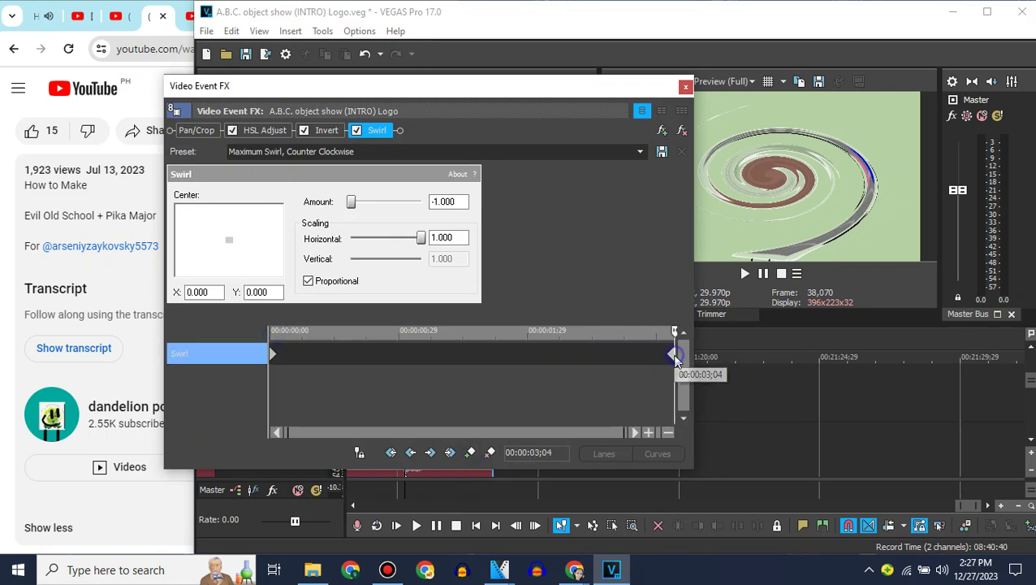
pyautogui.click(686, 86)
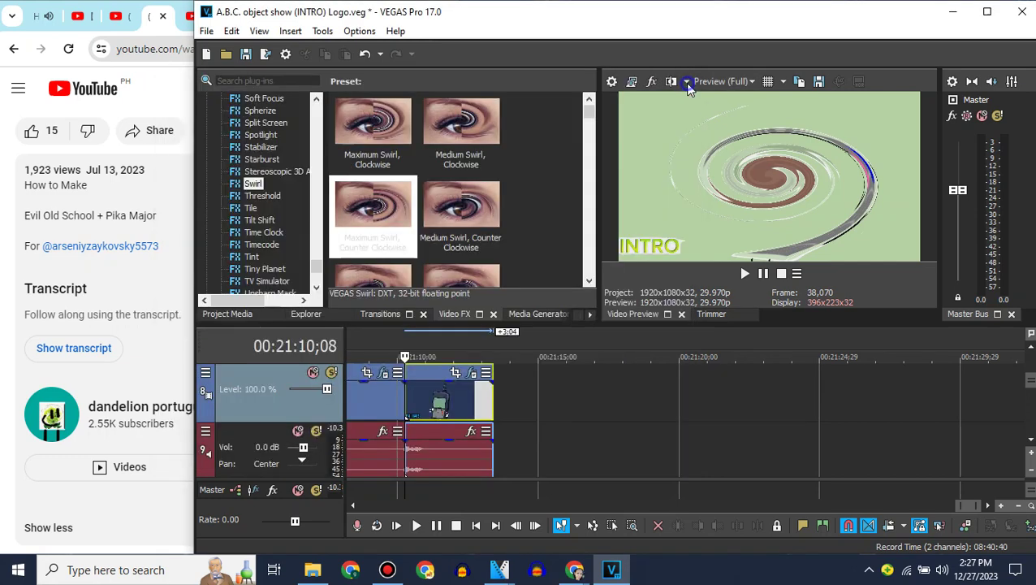
pyautogui.click(432, 407)
pyautogui.click(449, 409)
pyautogui.click(465, 410)
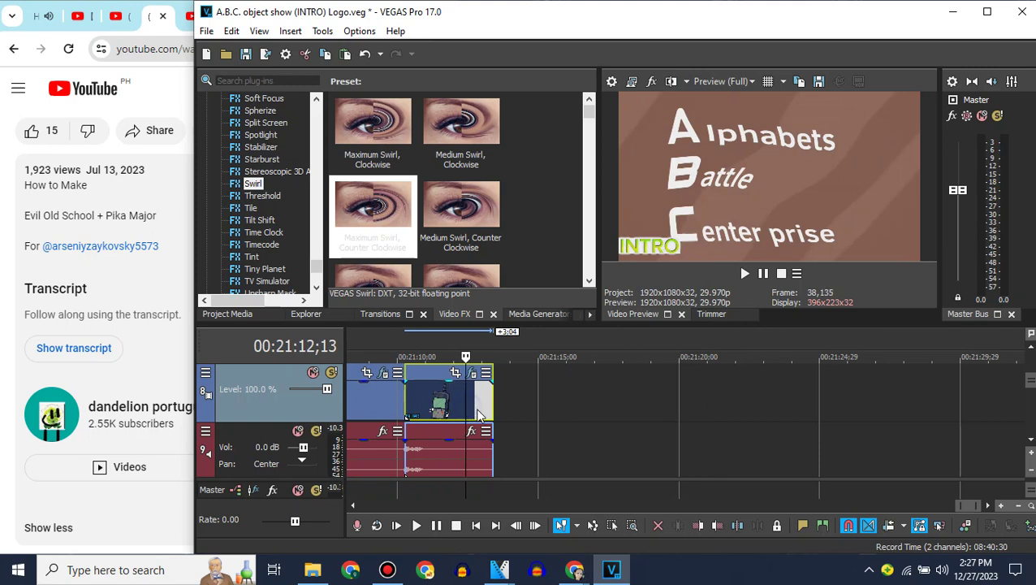
pyautogui.click(410, 406)
# Move the newest clip's audio onto a newly inserted audio track and delete that track.
pyautogui.rightClick(246, 428)
pyautogui.click(325, 124)
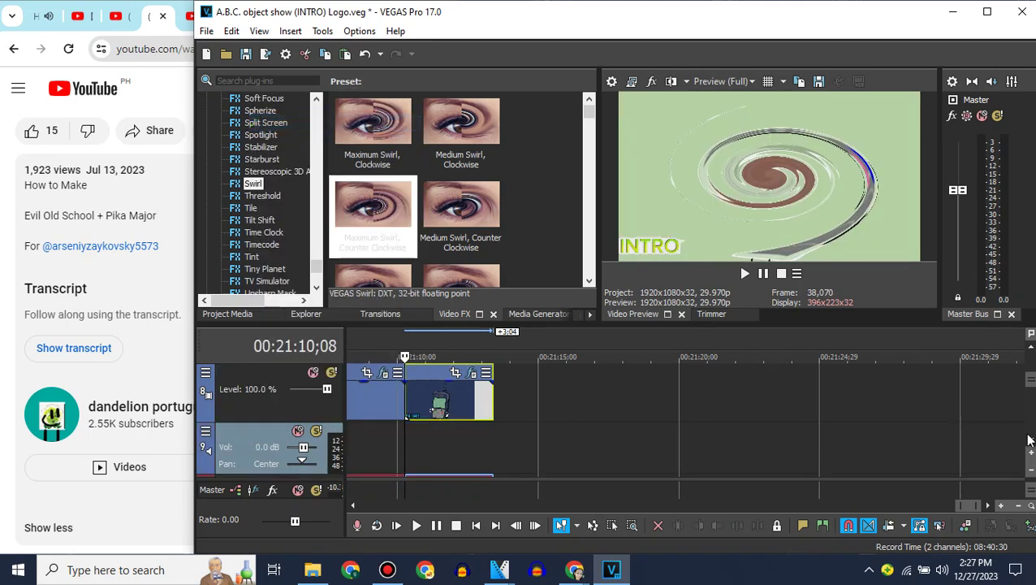
pyautogui.rightClick(375, 387)
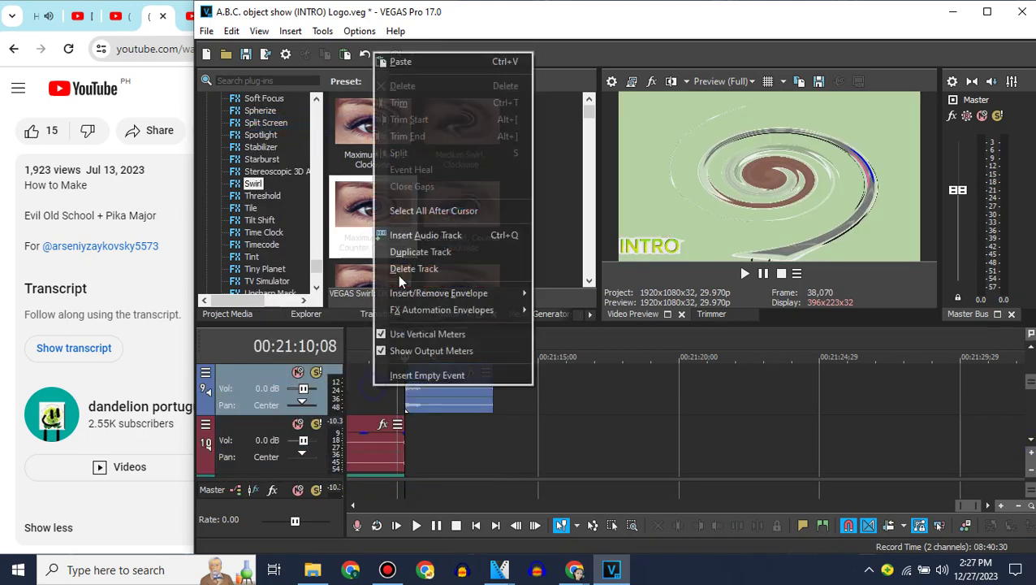
pyautogui.click(412, 269)
# Browse the project media and check the full names of the A.B.C. object show (INTRO) Logo wav files.
pyautogui.click(227, 314)
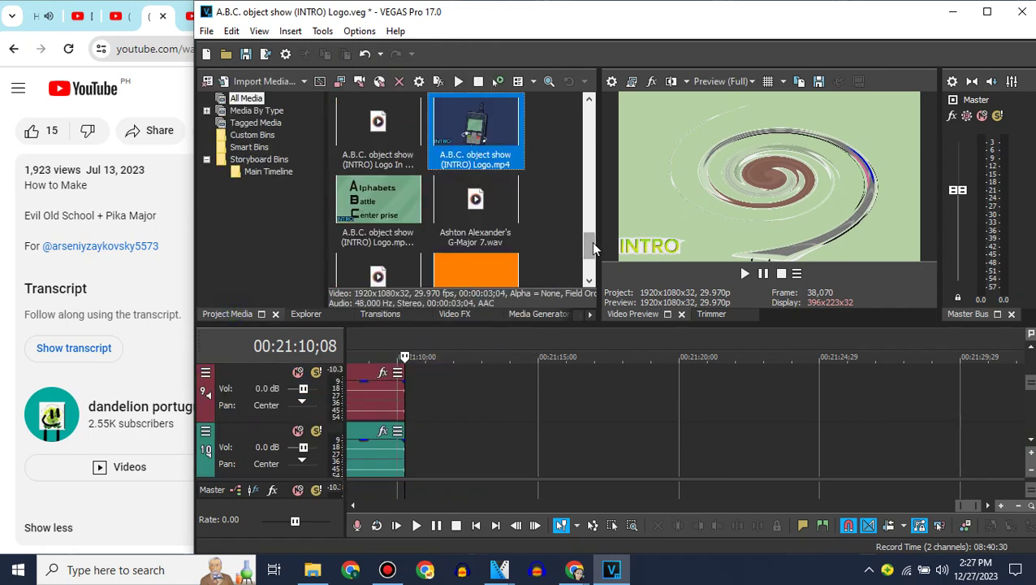
pyautogui.moveTo(594, 248)
pyautogui.mouseDown()
pyautogui.moveTo(594, 265)
pyautogui.moveTo(590, 230)
pyautogui.mouseUp()
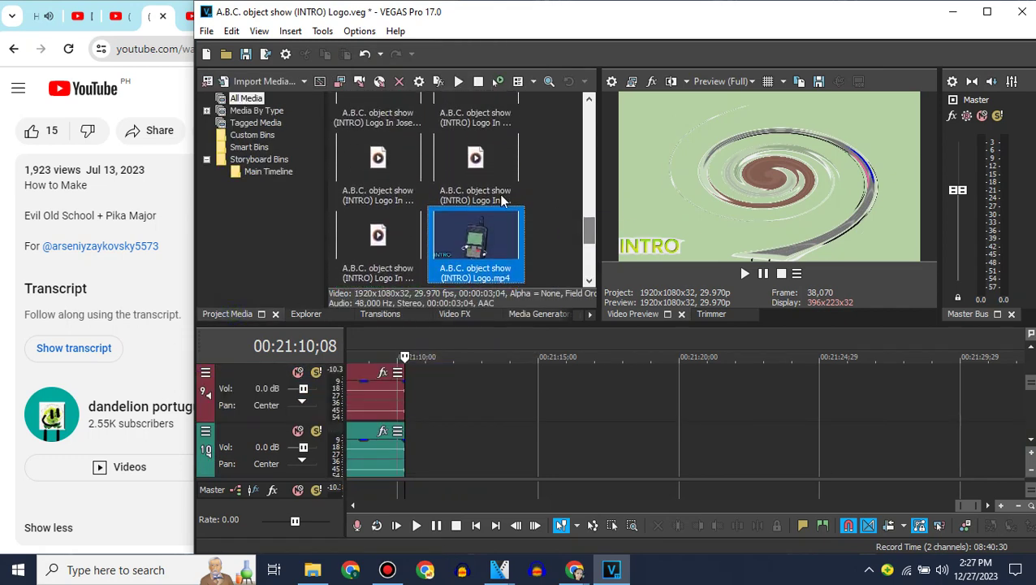
pyautogui.rightClick(477, 193)
pyautogui.click(516, 328)
pyautogui.click(554, 217)
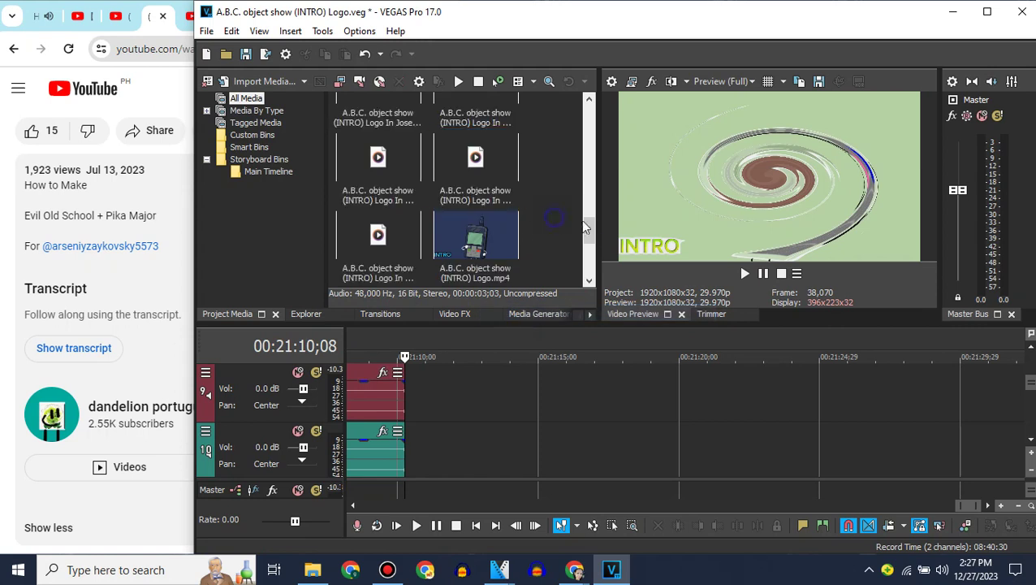
pyautogui.moveTo(588, 231); pyautogui.dragTo(591, 172)
pyautogui.scroll(5, 544, 171)
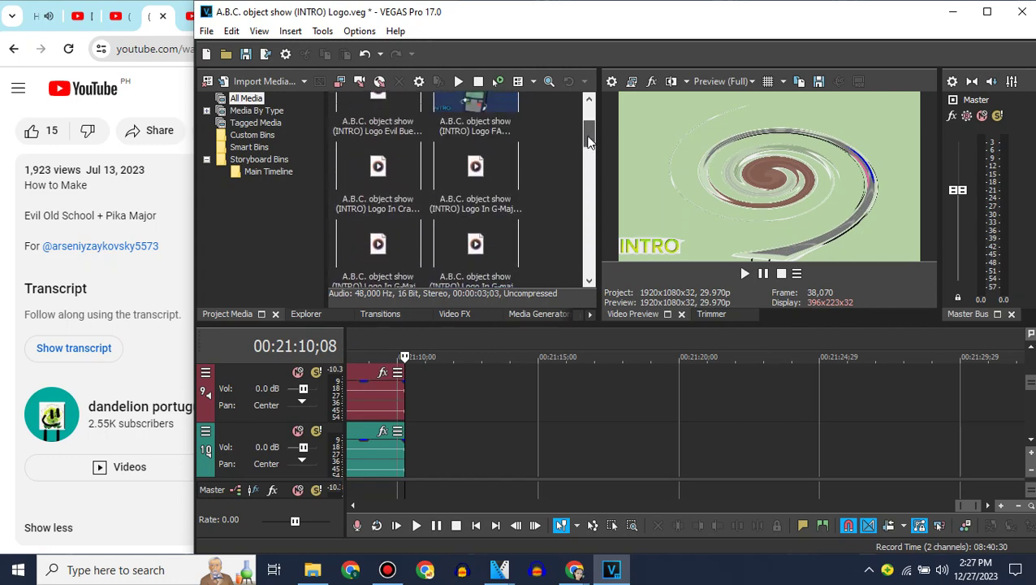
pyautogui.rightClick(467, 218)
pyautogui.click(520, 318)
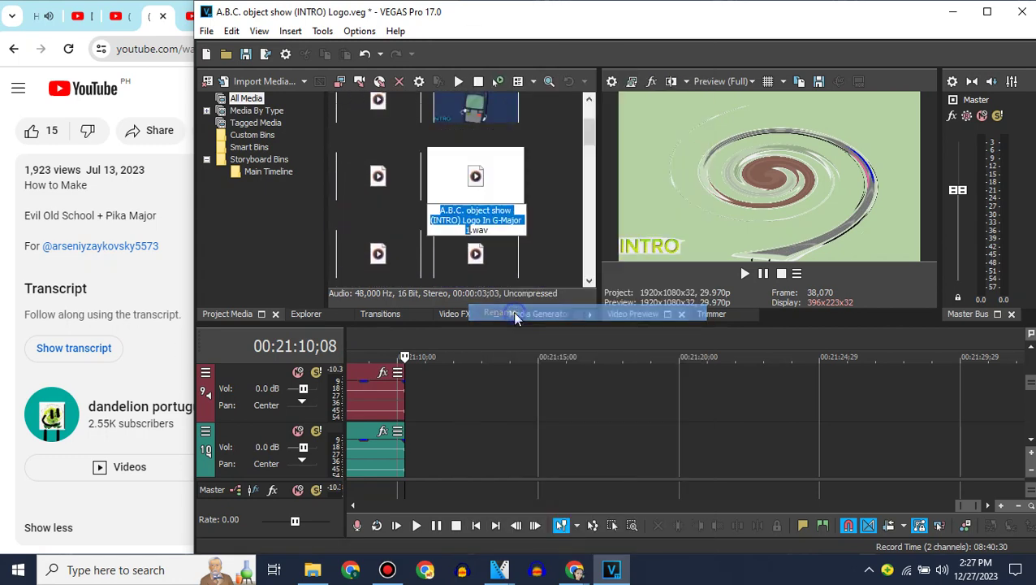
pyautogui.click(559, 229)
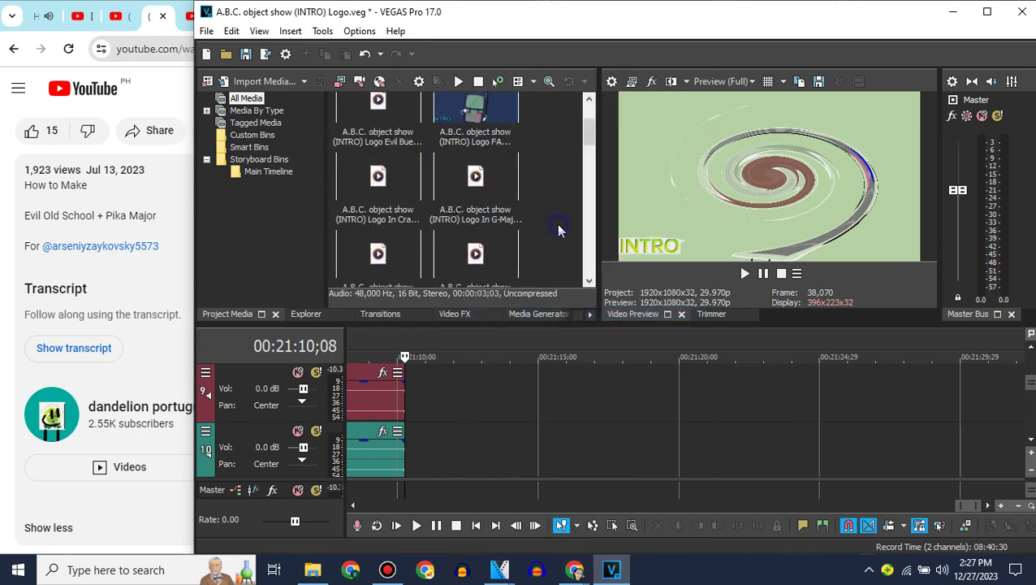
# Place the playhead at the newest video clip's end and check the full names of the remaining G-Major wav files in the project media.
pyautogui.click(1032, 348)
pyautogui.click(493, 395)
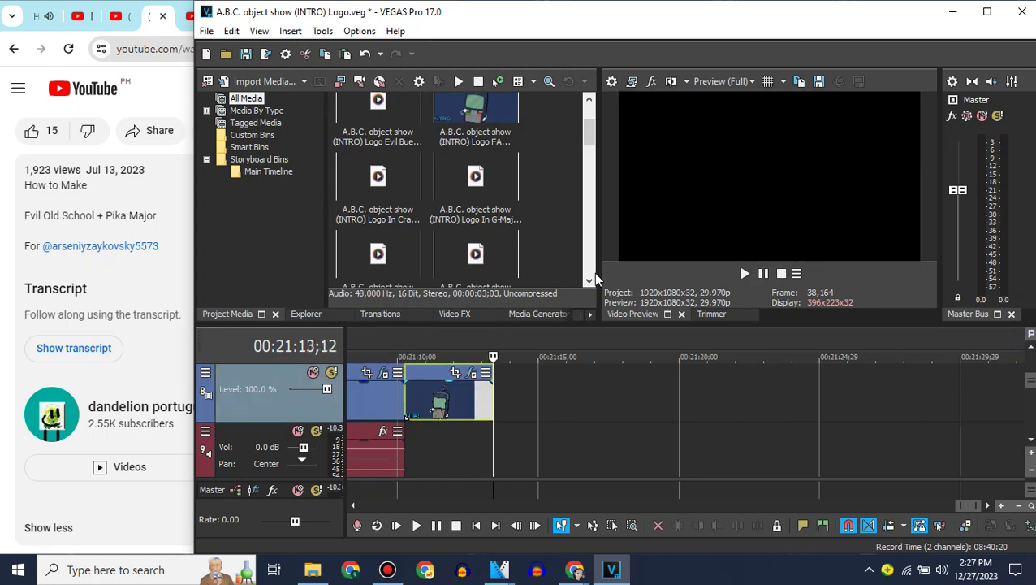
pyautogui.click(591, 281)
pyautogui.rightClick(399, 272)
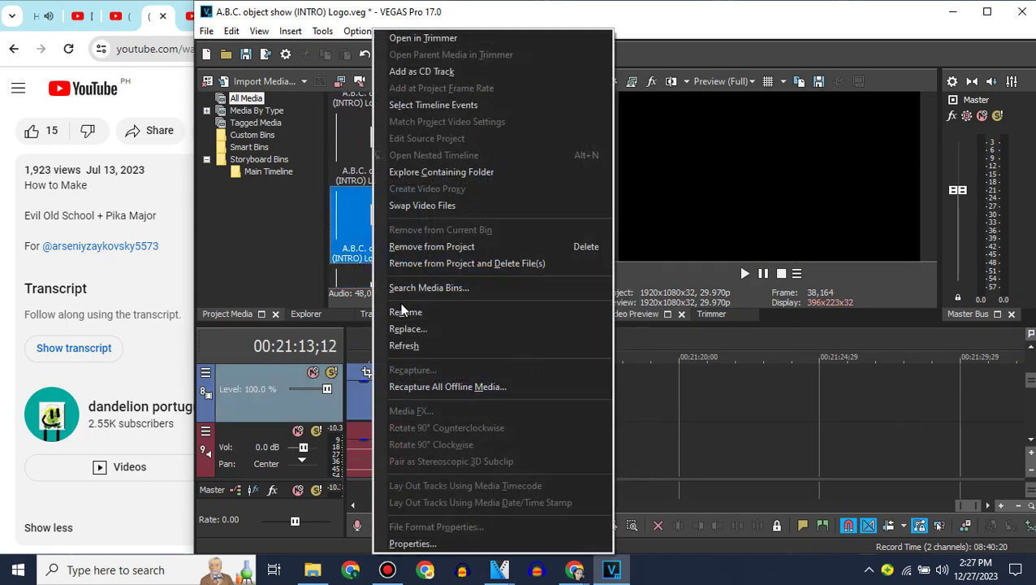
pyautogui.click(431, 312)
pyautogui.click(570, 248)
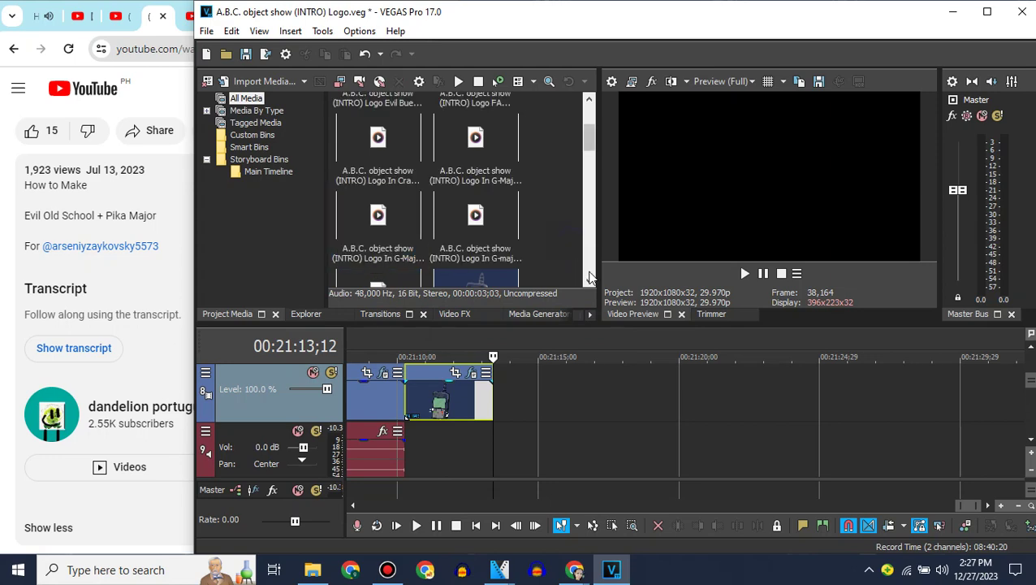
pyautogui.click(588, 281)
pyautogui.rightClick(471, 213)
pyautogui.click(512, 314)
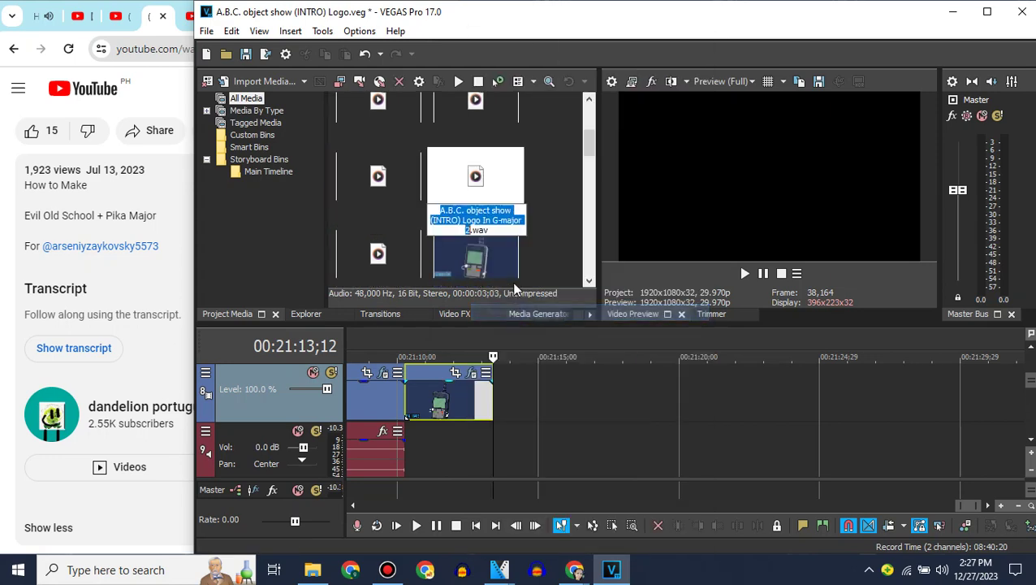
pyautogui.click(556, 259)
pyautogui.click(589, 281)
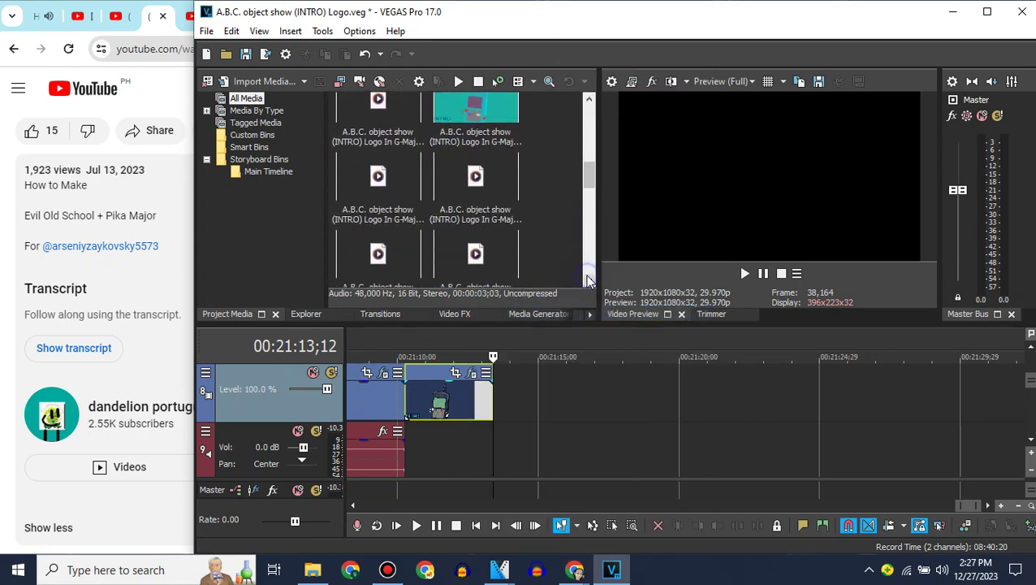
pyautogui.rightClick(451, 211)
pyautogui.rightClick(453, 215)
pyautogui.click(504, 309)
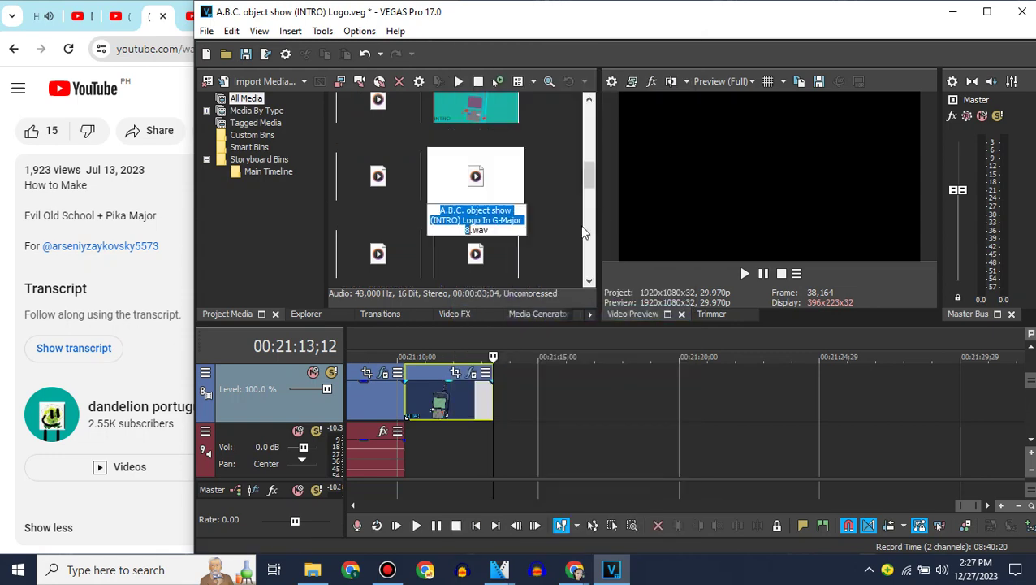
# Switch to the browser and look through the open YouTube videos for the next effect, ending on the My G-Major 49 description.
pyautogui.click(57, 286)
pyautogui.scroll(-10, 205, 75)
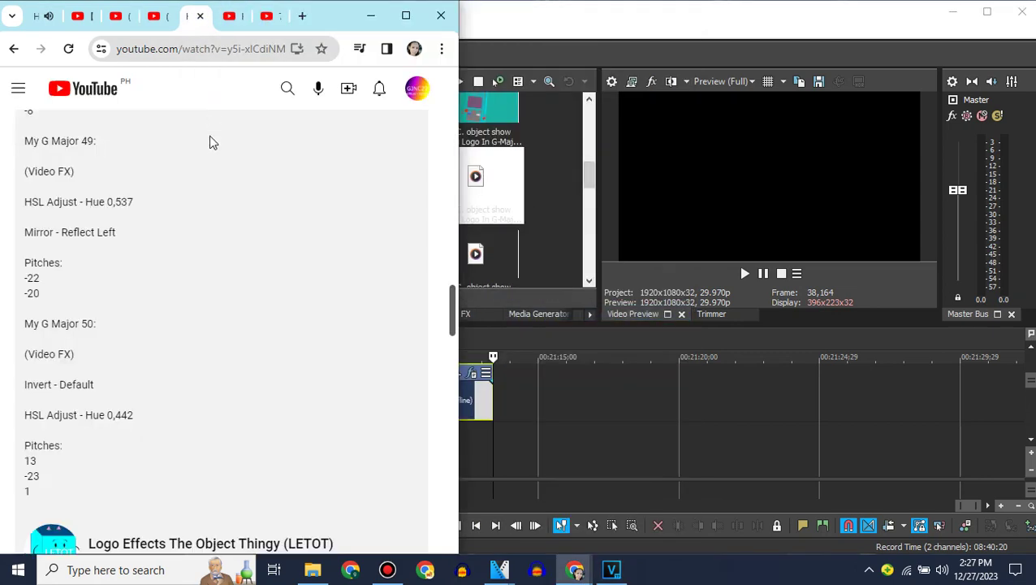
pyautogui.click(286, 88)
pyautogui.click(234, 23)
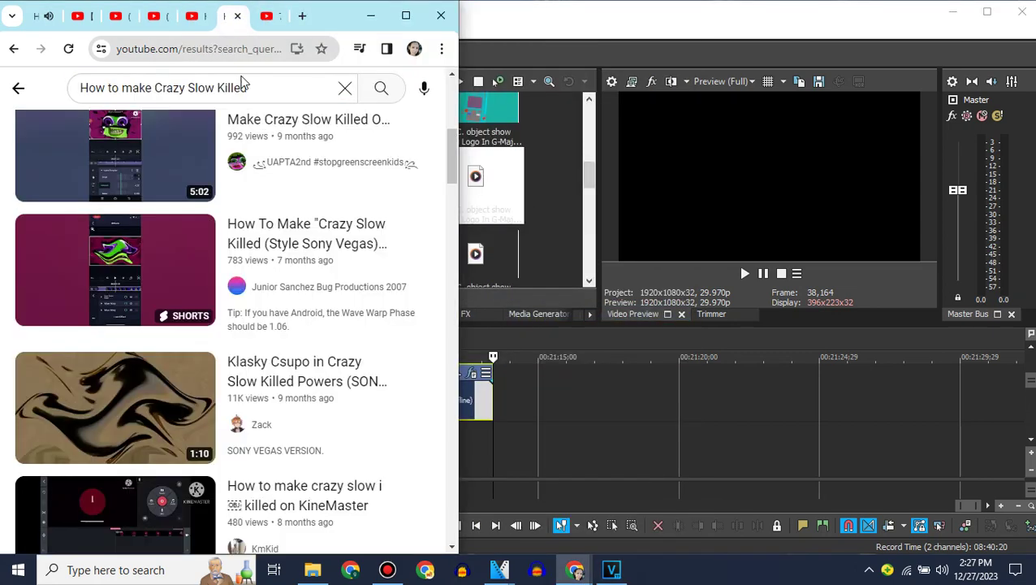
pyautogui.click(260, 23)
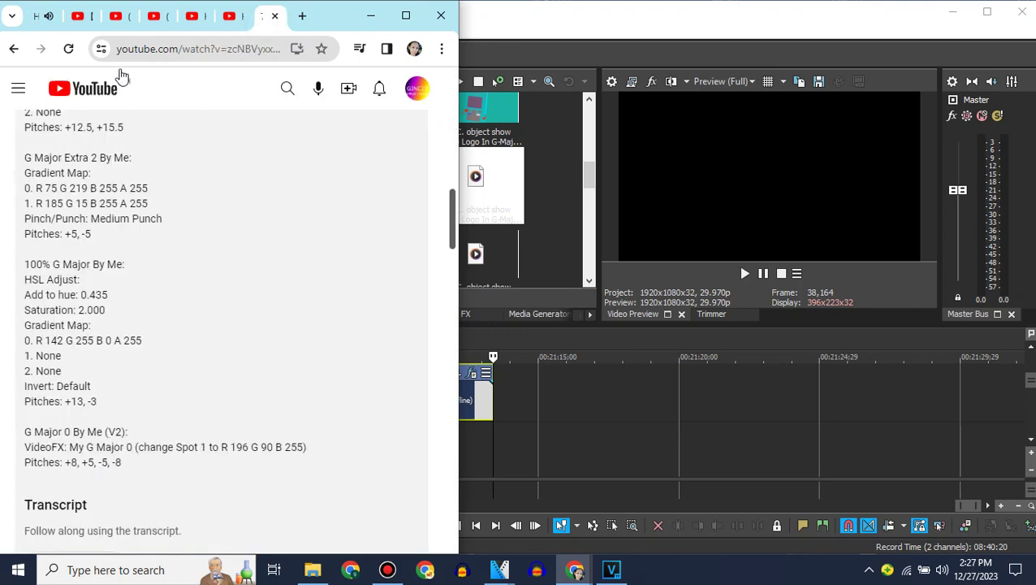
pyautogui.click(116, 19)
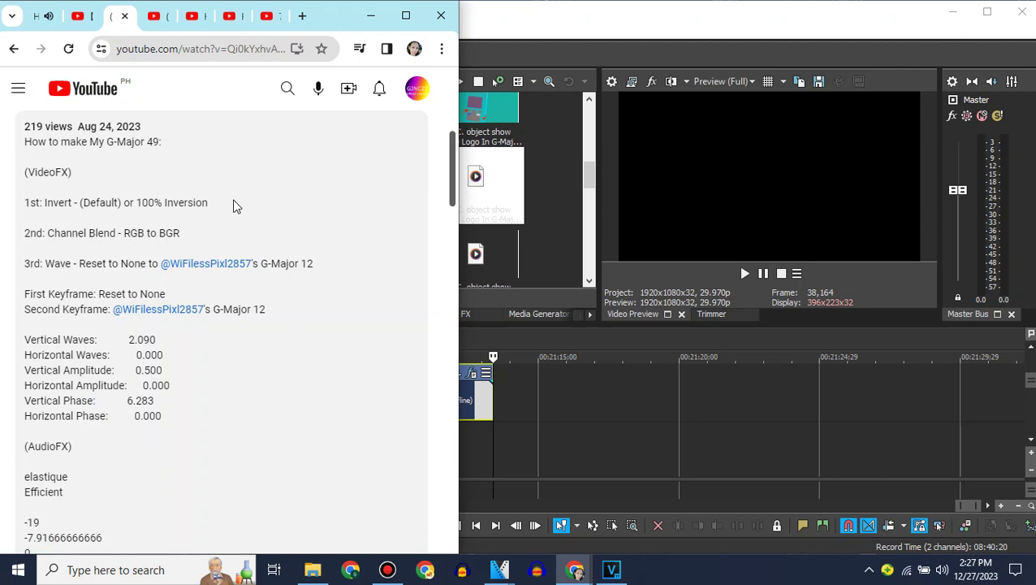
# Replay the start of "(NEW EFFECT) Klasky Csupo in My G-Major 49" and read the effect settings in its description.
pyautogui.click(553, 228)
pyautogui.scroll(2, 494, 153)
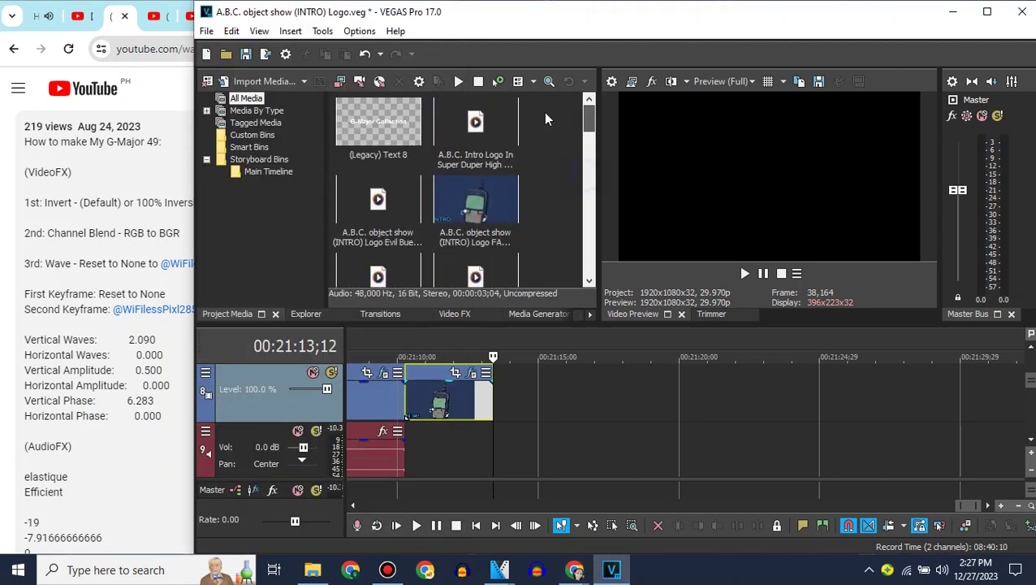
pyautogui.click(195, 243)
pyautogui.scroll(5, 195, 244)
pyautogui.click(80, 320)
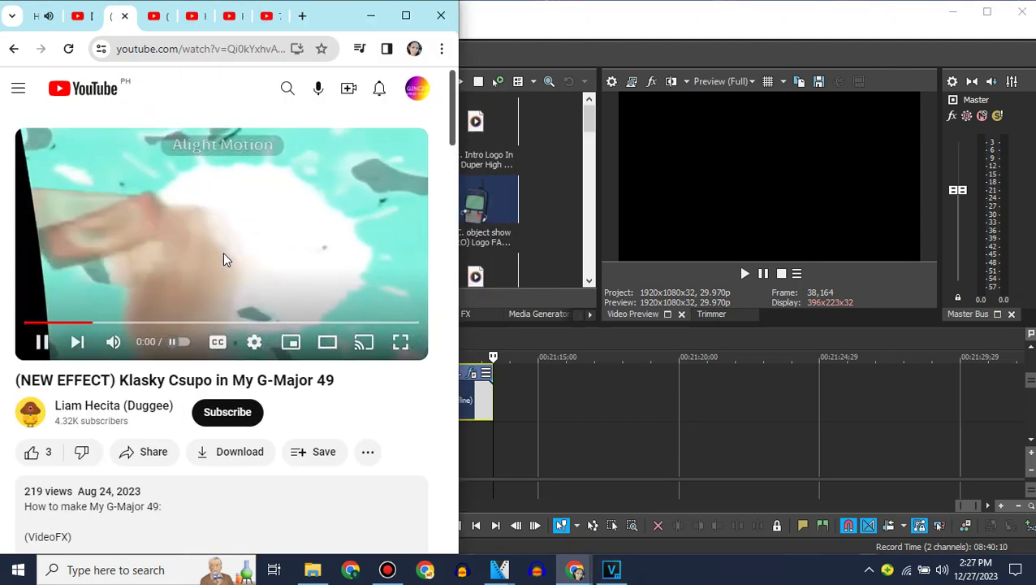
pyautogui.scroll(-5, 317, 505)
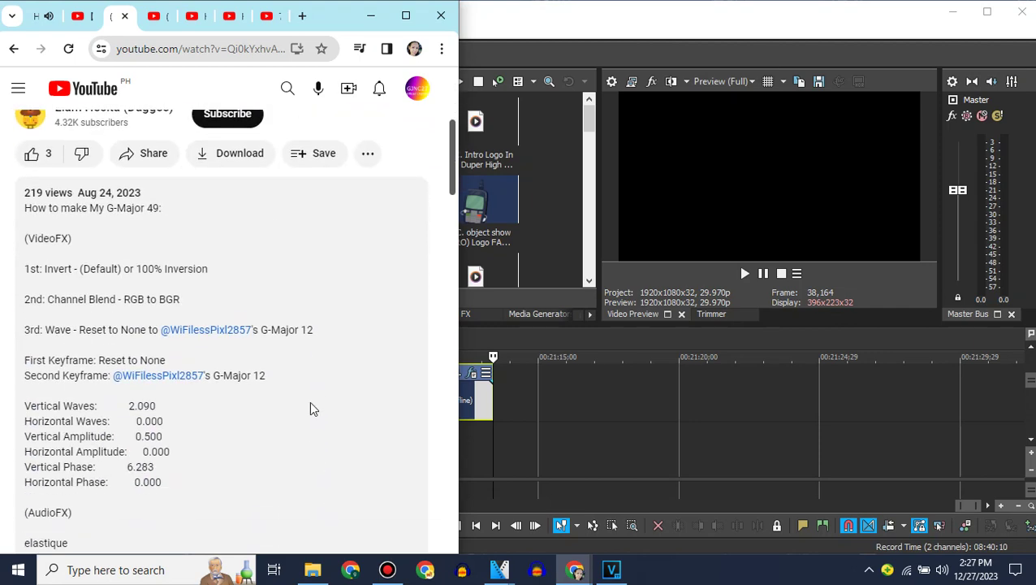
# Return to VEGAS Pro and place a fresh A.B.C. object show (INTRO) Logo.mp4 at 00:21:13;12 on tracks 8 and 9.
pyautogui.click(521, 37)
pyautogui.moveTo(588, 128); pyautogui.dragTo(579, 253)
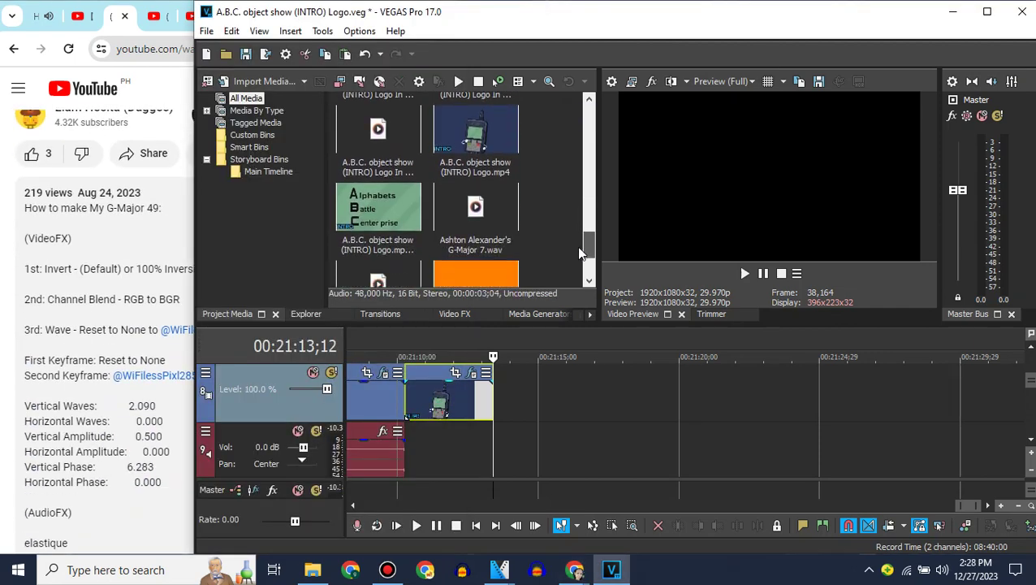
pyautogui.moveTo(502, 170); pyautogui.dragTo(500, 390)
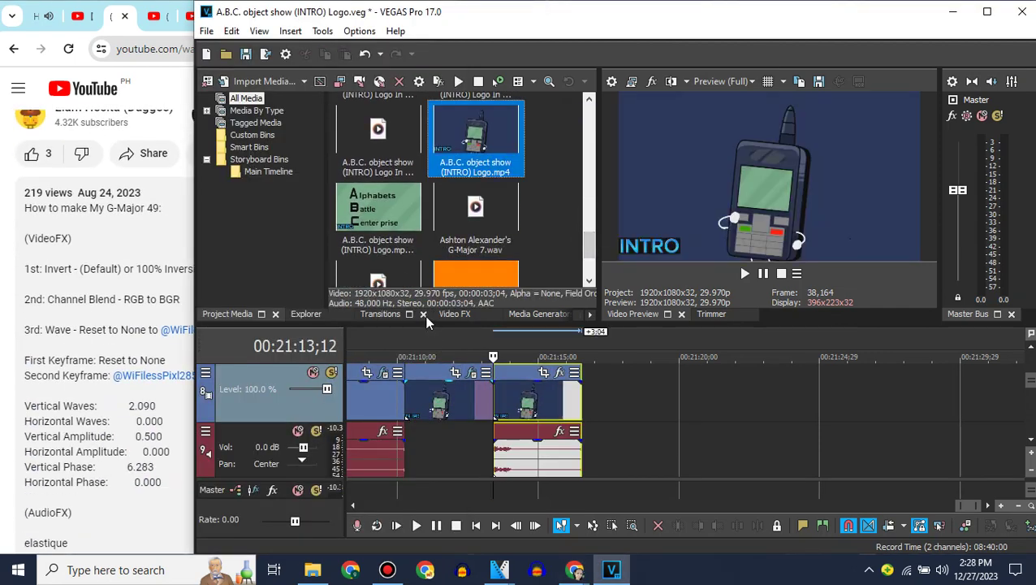
# Apply the Default Invert effect to the video clip at 00:21:13;12.
pyautogui.click(455, 313)
pyautogui.scroll(15, 281, 155)
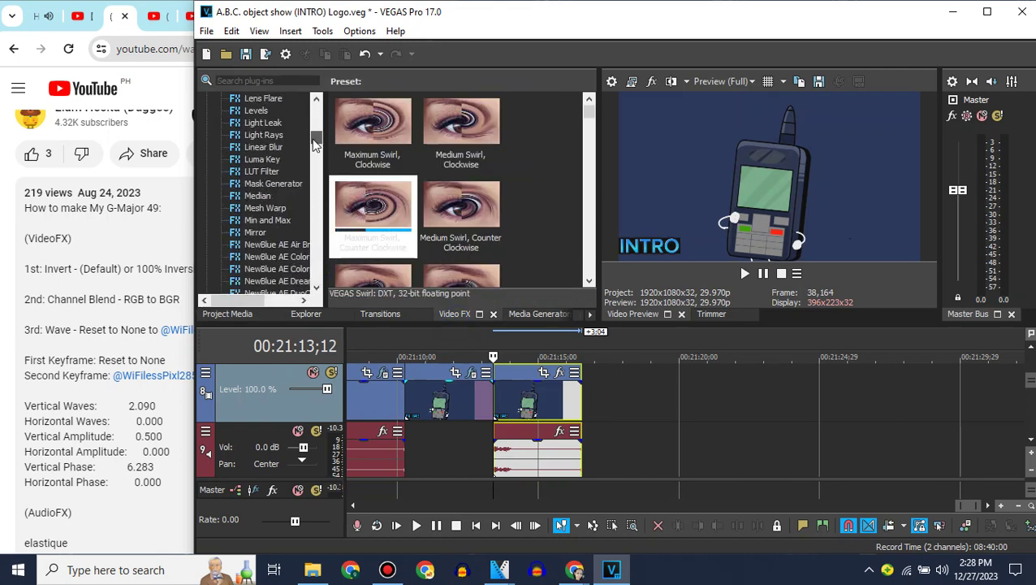
pyautogui.click(256, 111)
pyautogui.moveTo(373, 122); pyautogui.dragTo(556, 423)
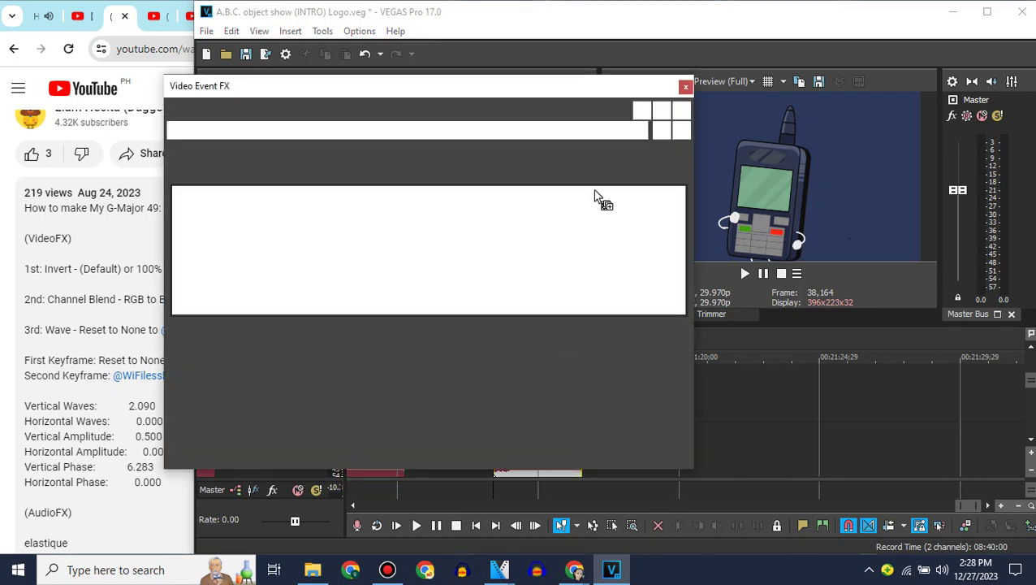
pyautogui.click(685, 87)
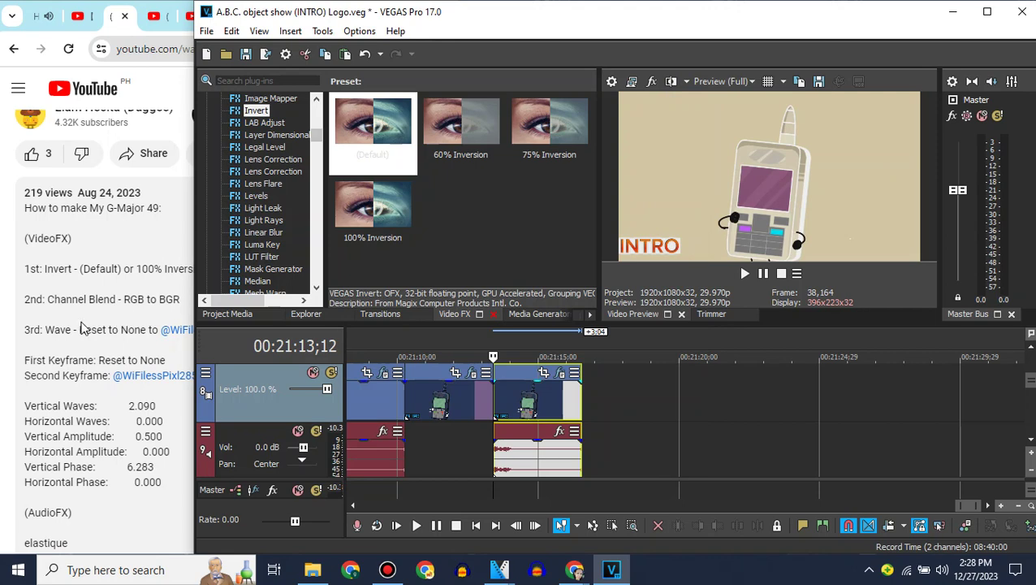
# Add the Channel Blend effect with the RGB to BGR preset to the inverted clip.
pyautogui.moveTo(316, 135); pyautogui.dragTo(317, 117)
pyautogui.click(278, 136)
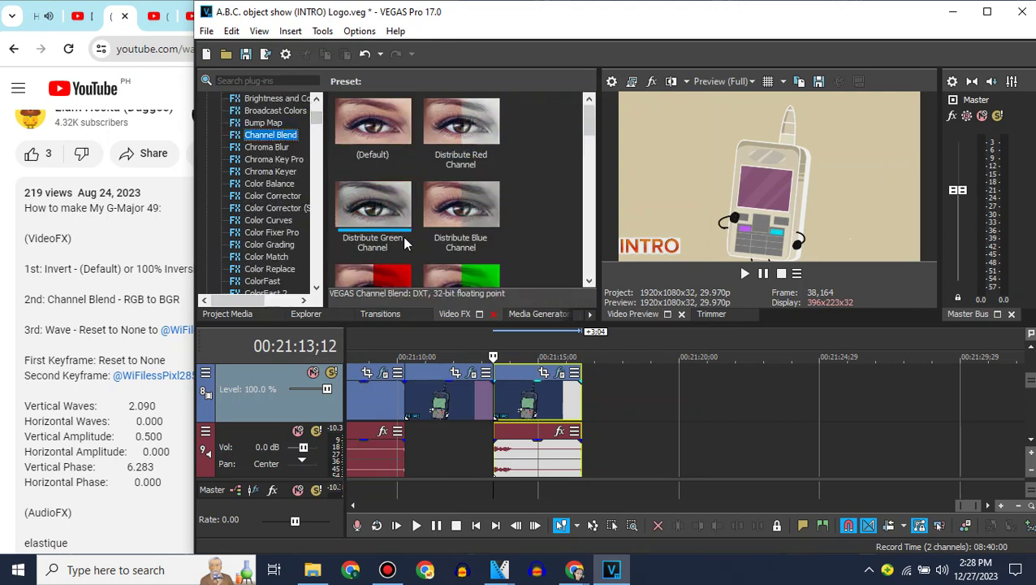
pyautogui.click(591, 247)
pyautogui.moveTo(387, 268); pyautogui.dragTo(520, 398)
pyautogui.click(685, 87)
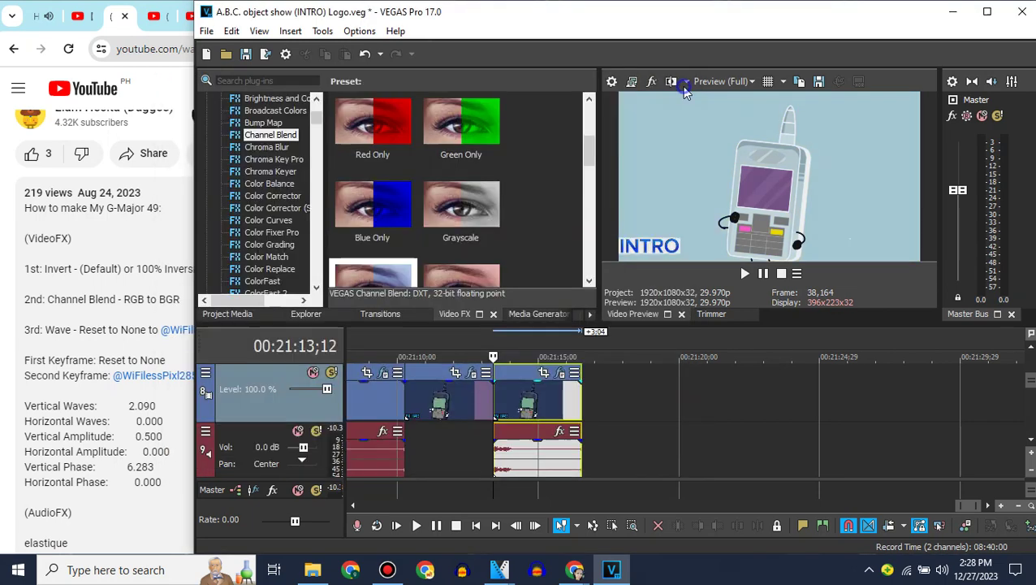
# Add the Wave effect with the Reset to None preset to the same clip after Channel Blend.
pyautogui.click(320, 108)
pyautogui.click(320, 273)
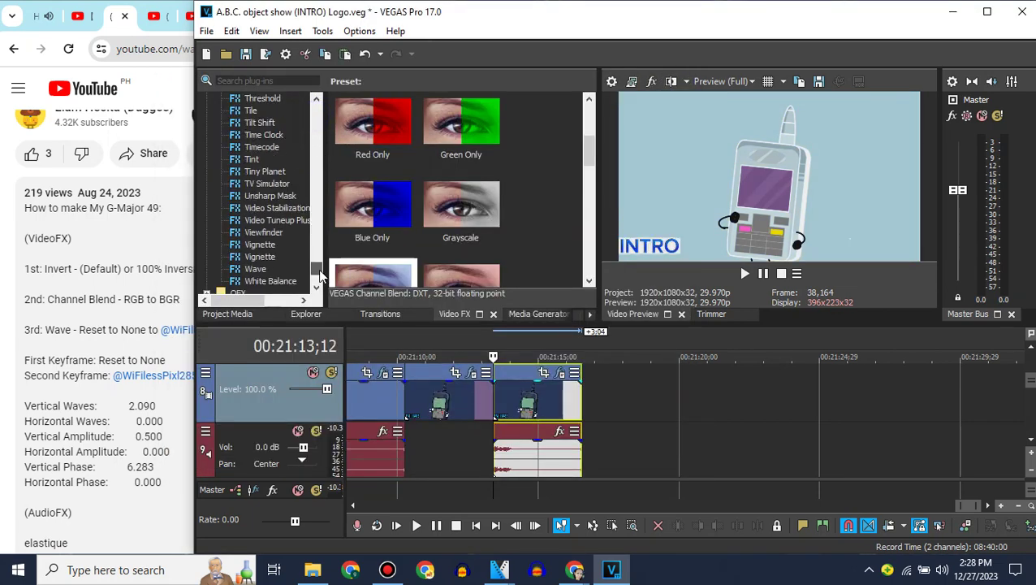
pyautogui.click(265, 269)
pyautogui.moveTo(593, 140); pyautogui.dragTo(599, 106)
pyautogui.moveTo(372, 130); pyautogui.dragTo(524, 410)
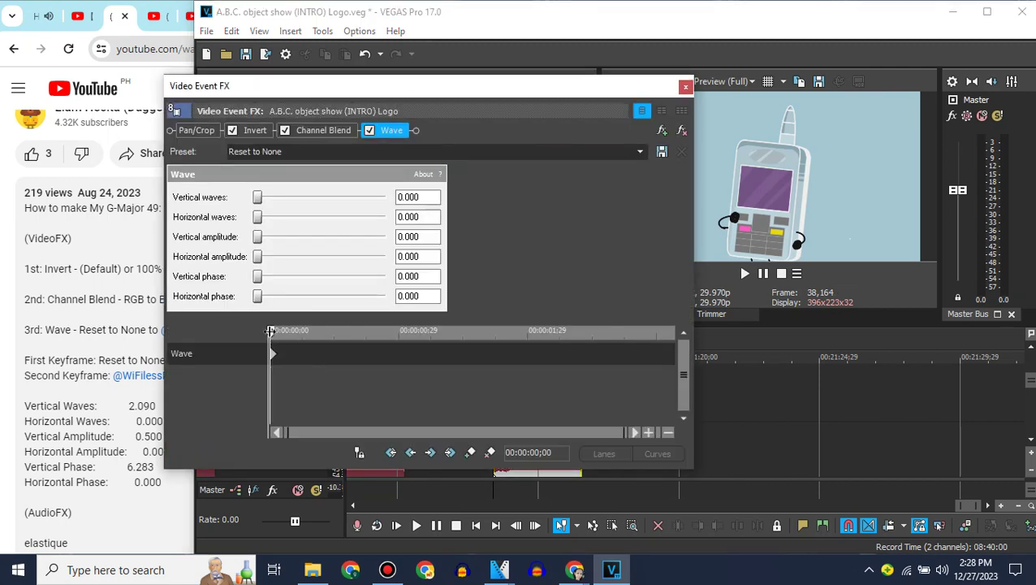
# Add a Wave keyframe at 00:00:03;04 with vertical waves 2.090, vertical amplitude 0.500 and vertical phase 6.283.
pyautogui.moveTo(272, 333); pyautogui.dragTo(675, 372)
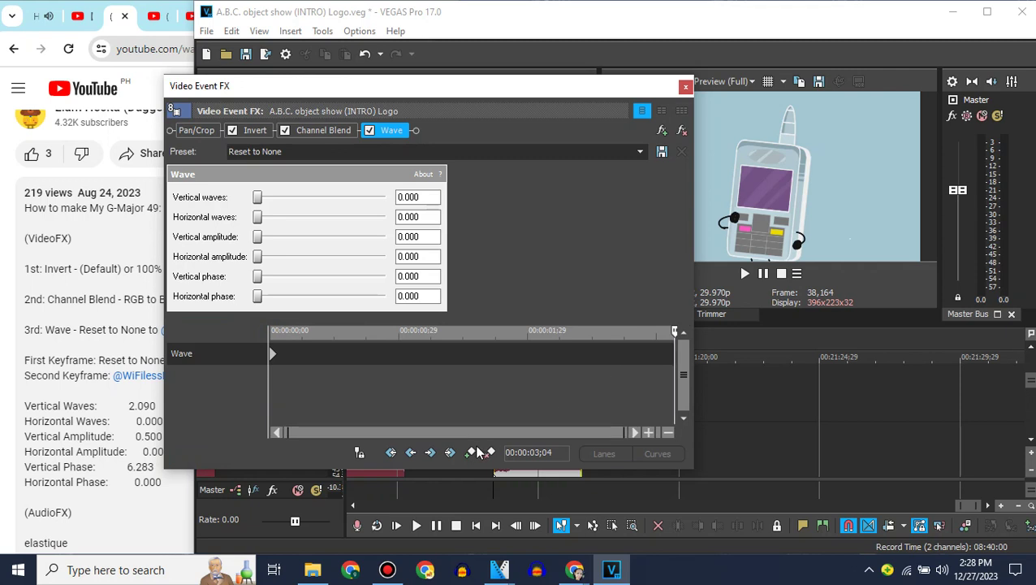
pyautogui.doubleClick(672, 355)
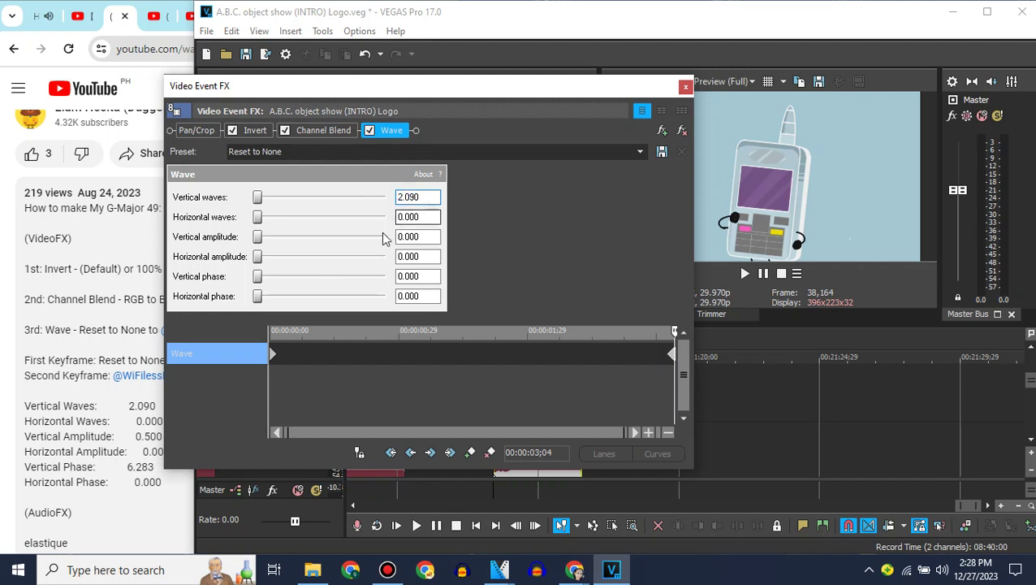
pyautogui.click(420, 236)
pyautogui.write('0.50')
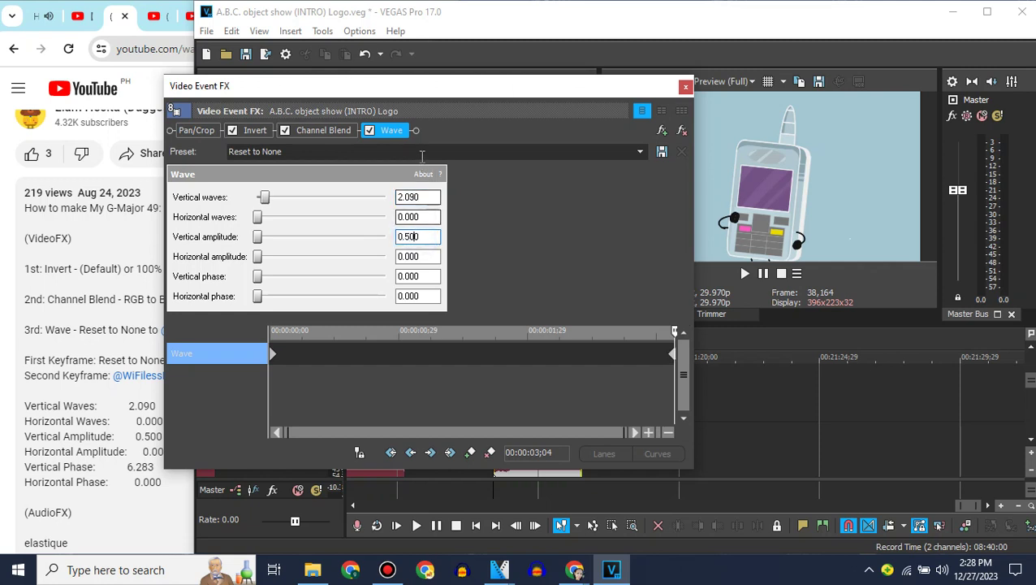
pyautogui.click(422, 152)
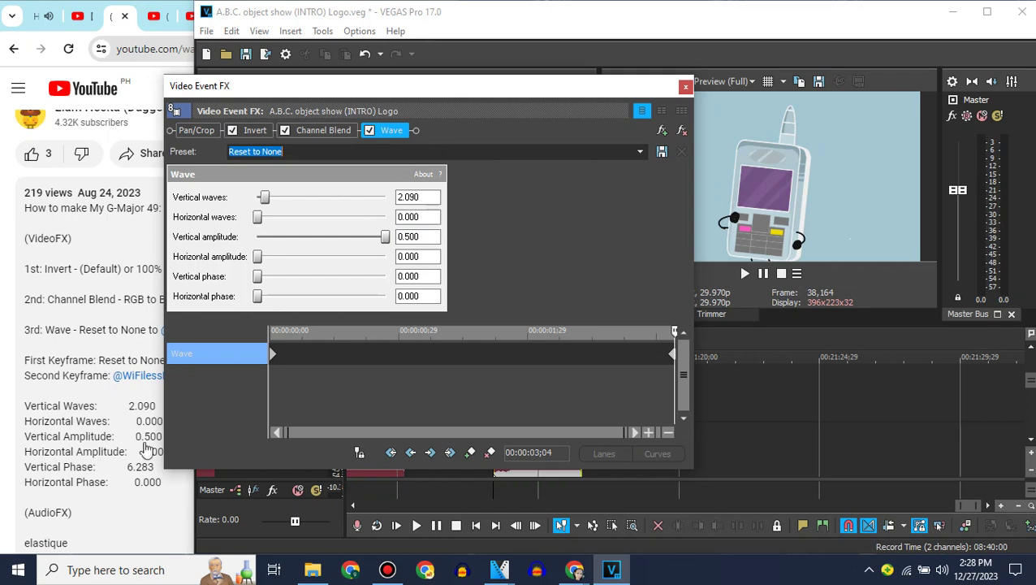
pyautogui.click(122, 481)
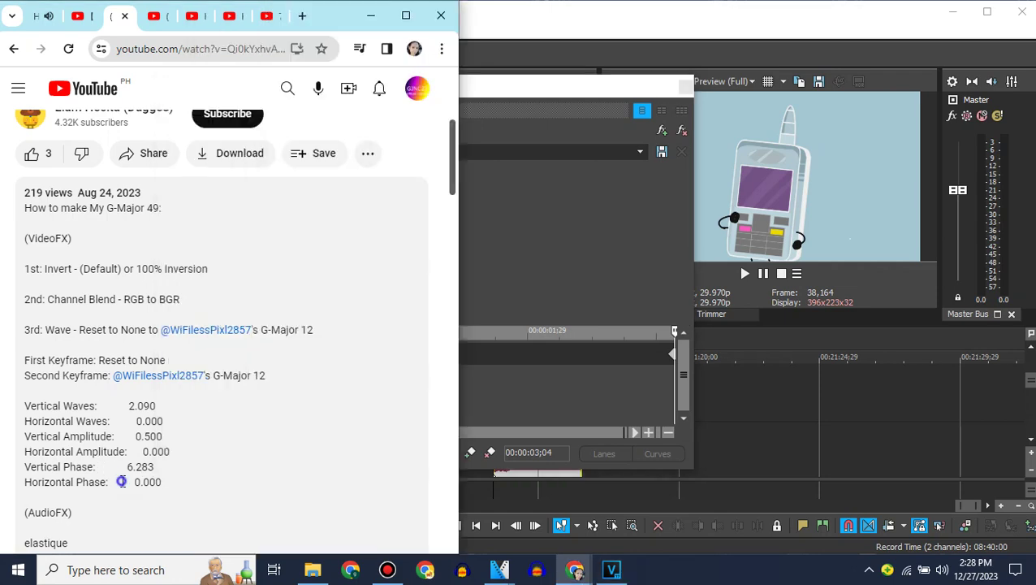
pyautogui.click(556, 282)
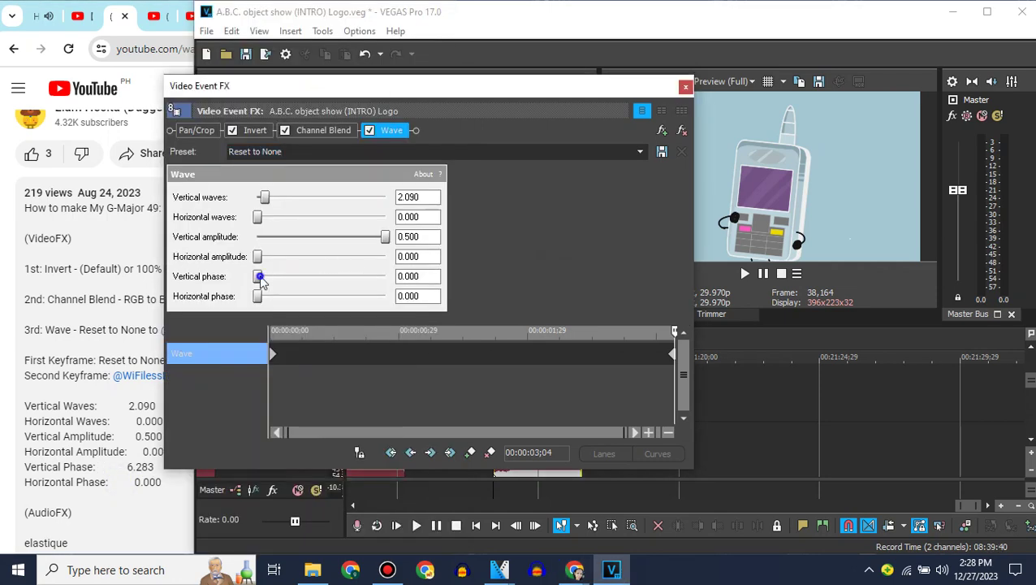
pyautogui.moveTo(262, 276); pyautogui.dragTo(555, 299)
# Name the Wave preset with the G-Major 12 preset name copied from the YouTube description, then close the effect settings.
pyautogui.click(72, 276)
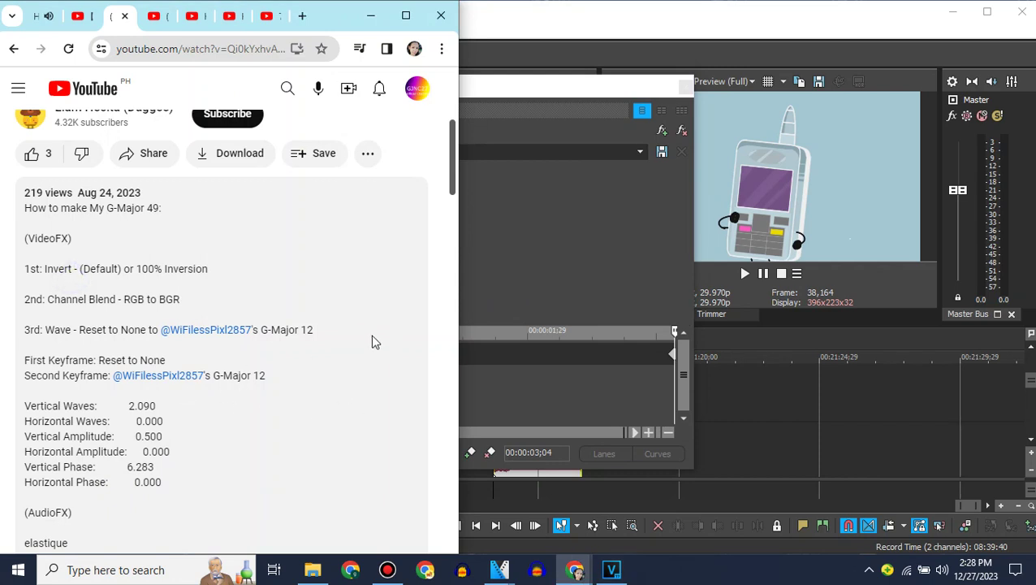
pyautogui.moveTo(276, 322); pyautogui.dragTo(161, 330)
pyautogui.hotkey('ctrl', 'c')
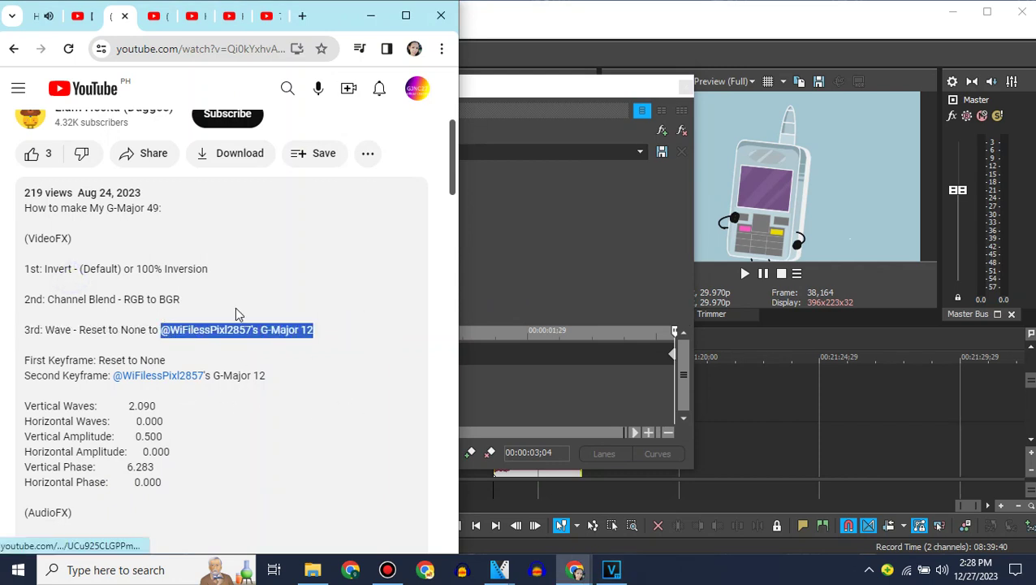
pyautogui.click(510, 271)
pyautogui.hotkey('ctrl', 'v')
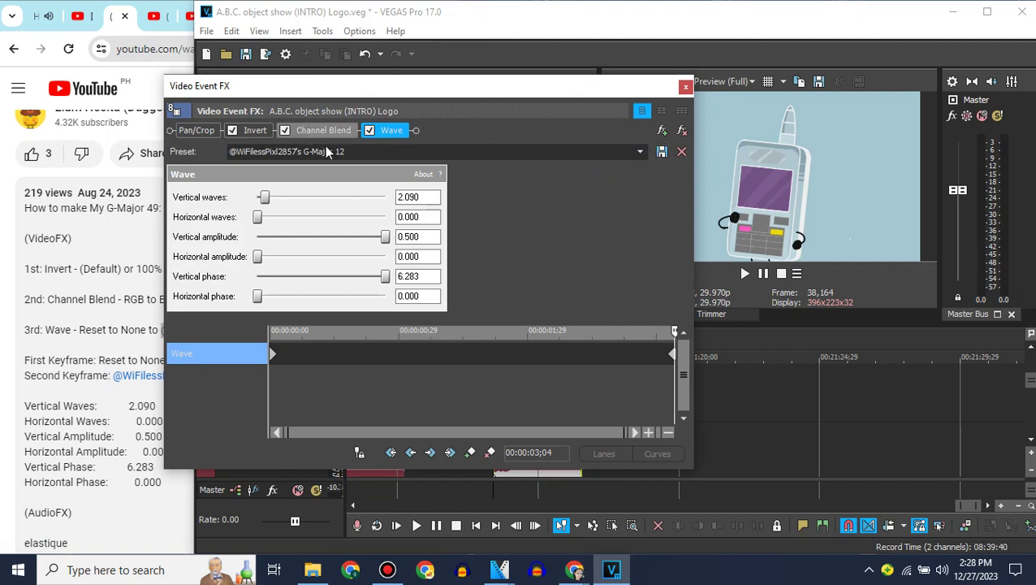
pyautogui.click(685, 88)
# Preview the video clip at 00:21:13;12 to check the wave distortion from start to end.
pyautogui.scroll(-5, 85, 410)
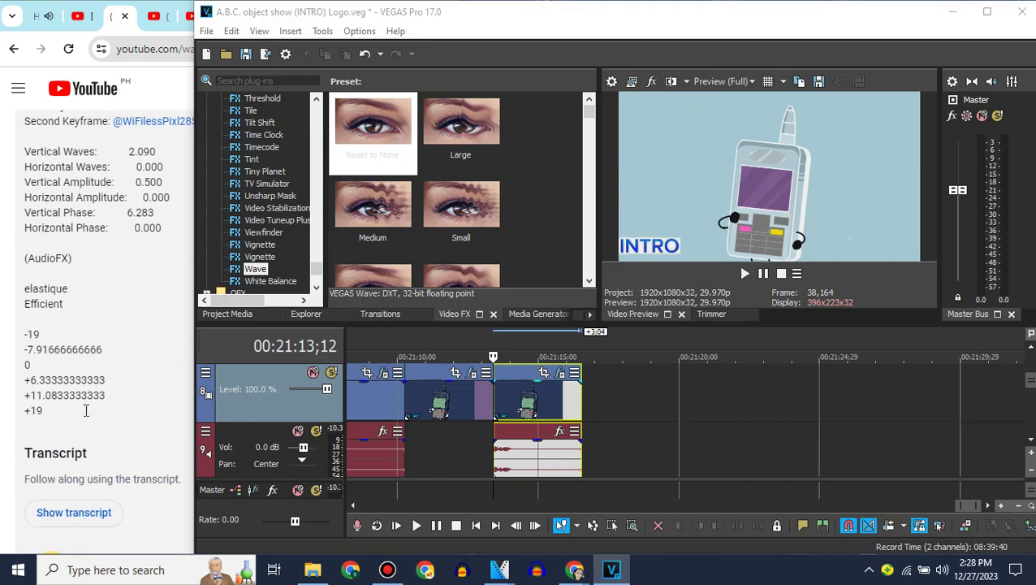
pyautogui.click(512, 411)
pyautogui.press('space')
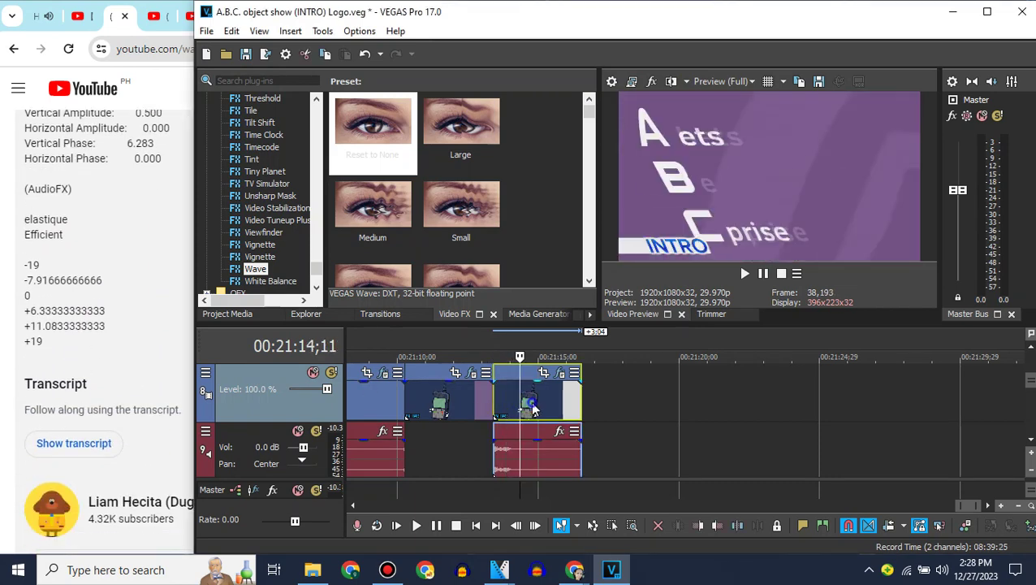
pyautogui.click(558, 409)
pyautogui.click(570, 411)
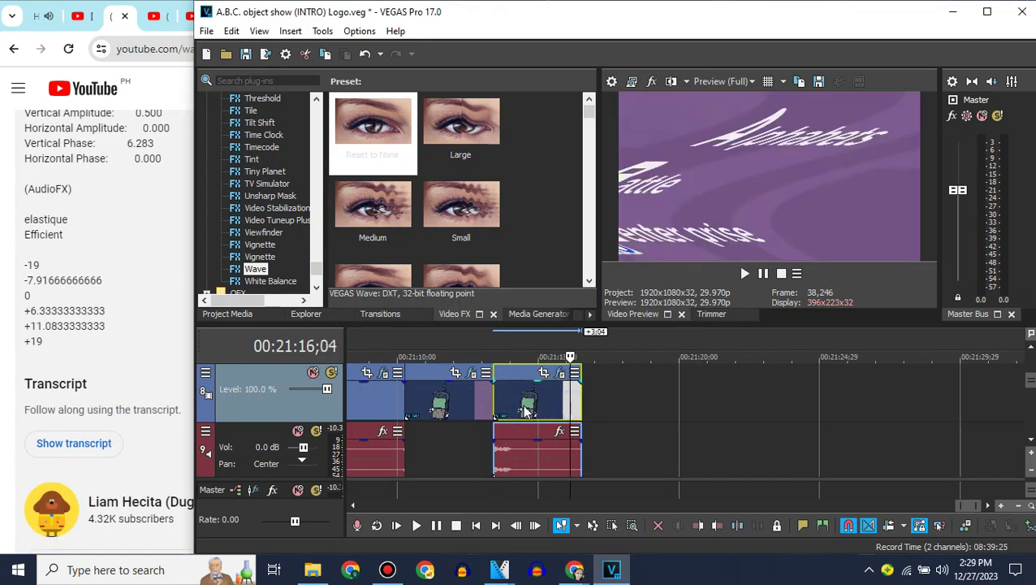
pyautogui.click(495, 400)
# Set the track 9 audio clip at 00:21:13;12 to élastique, Efficient, with a pitch change of -19.
pyautogui.scroll(-2, 521, 398)
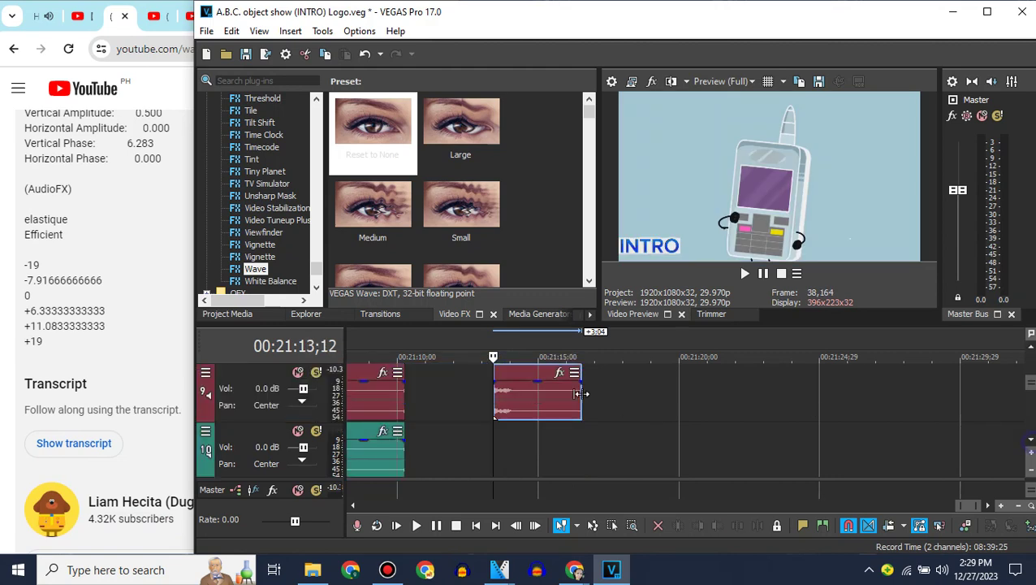
pyautogui.rightClick(521, 397)
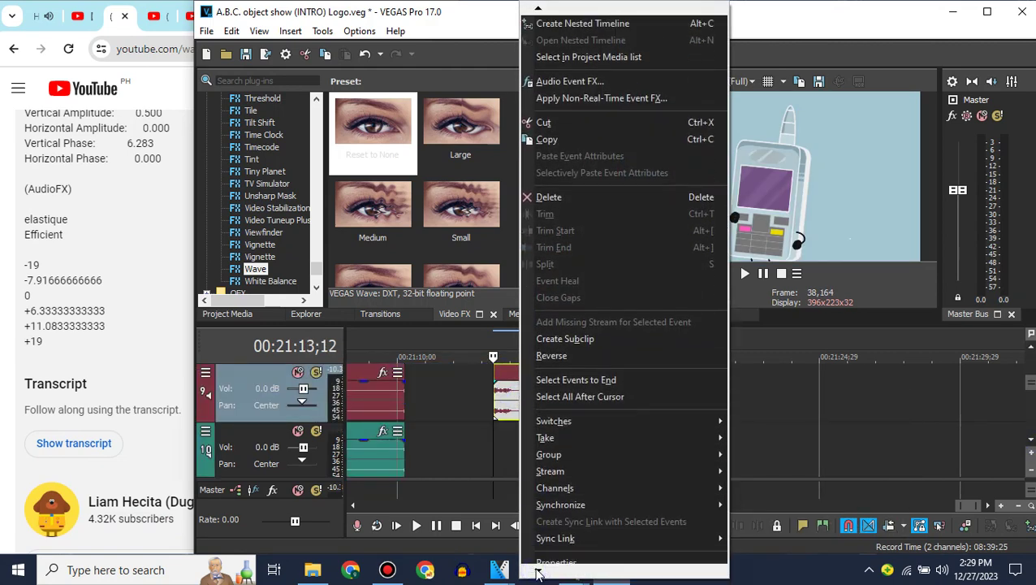
pyautogui.click(560, 555)
pyautogui.click(629, 246)
pyautogui.click(599, 268)
pyautogui.doubleClick(702, 325)
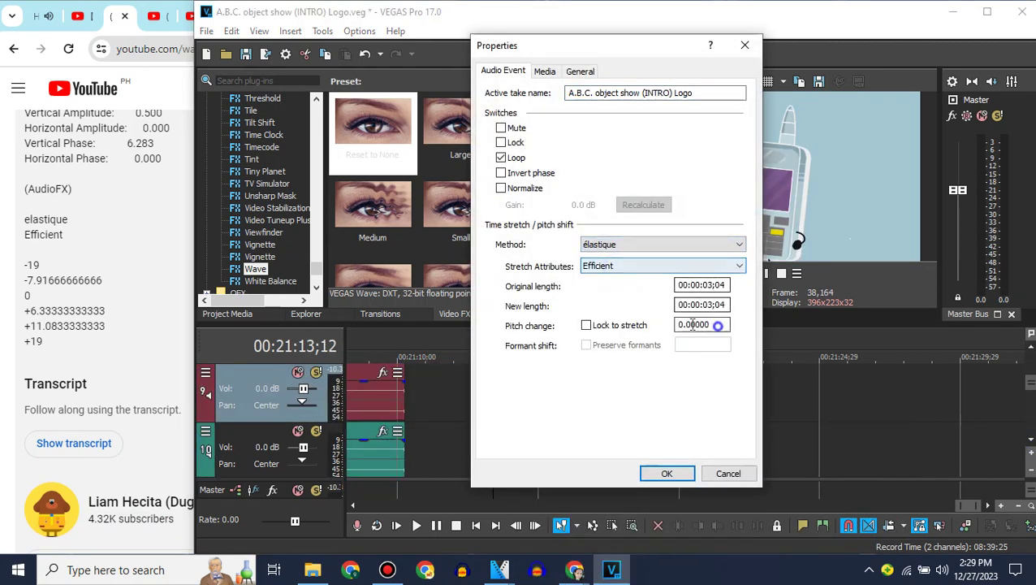
pyautogui.write('-19')
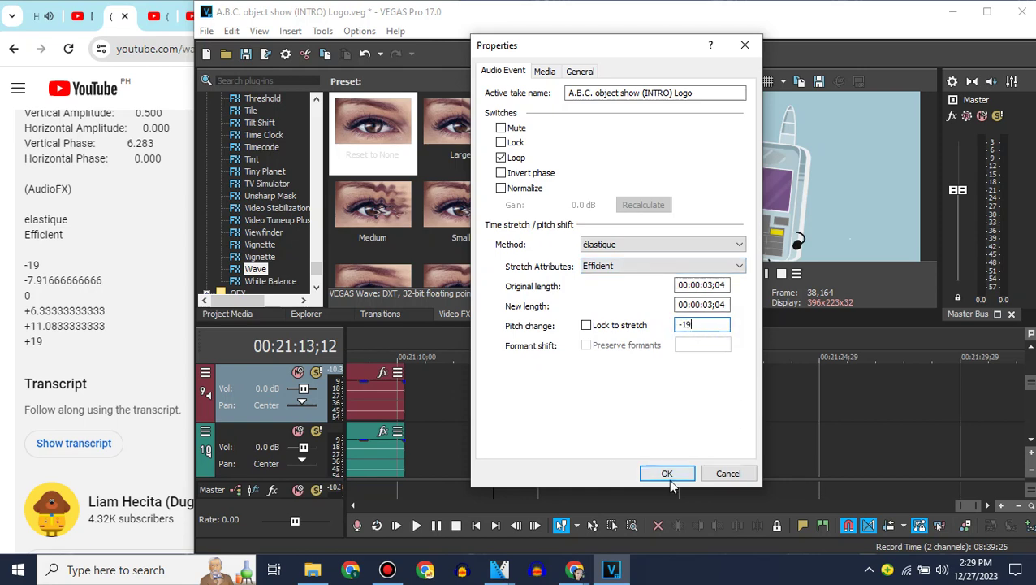
pyautogui.click(666, 474)
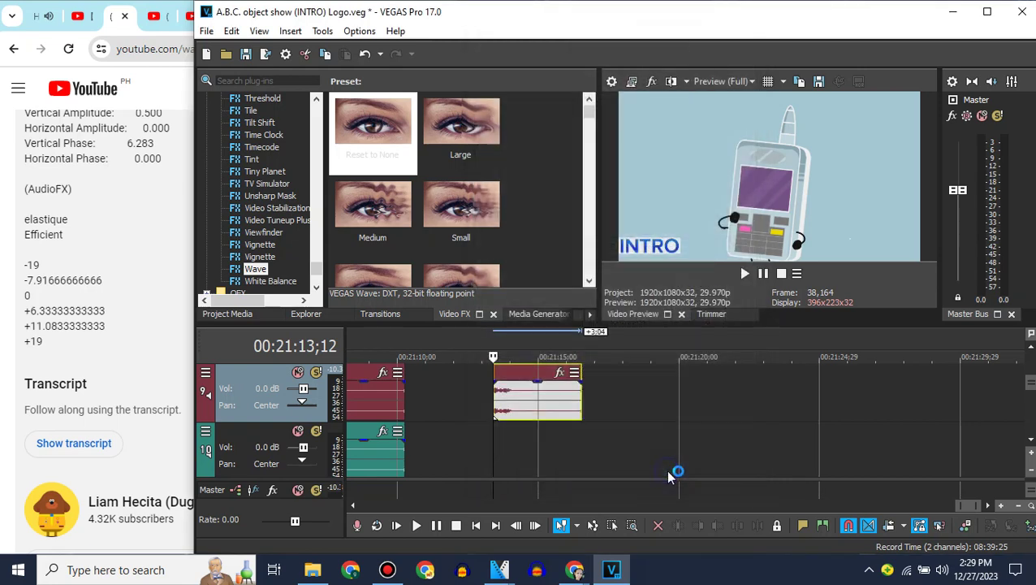
# Paste a copy of the logo clip at 00:21:13;12 on track 10 and delete its extra video track.
pyautogui.click(254, 432)
pyautogui.hotkey('ctrl', 'v')
pyautogui.click(498, 432)
pyautogui.rightClick(467, 428)
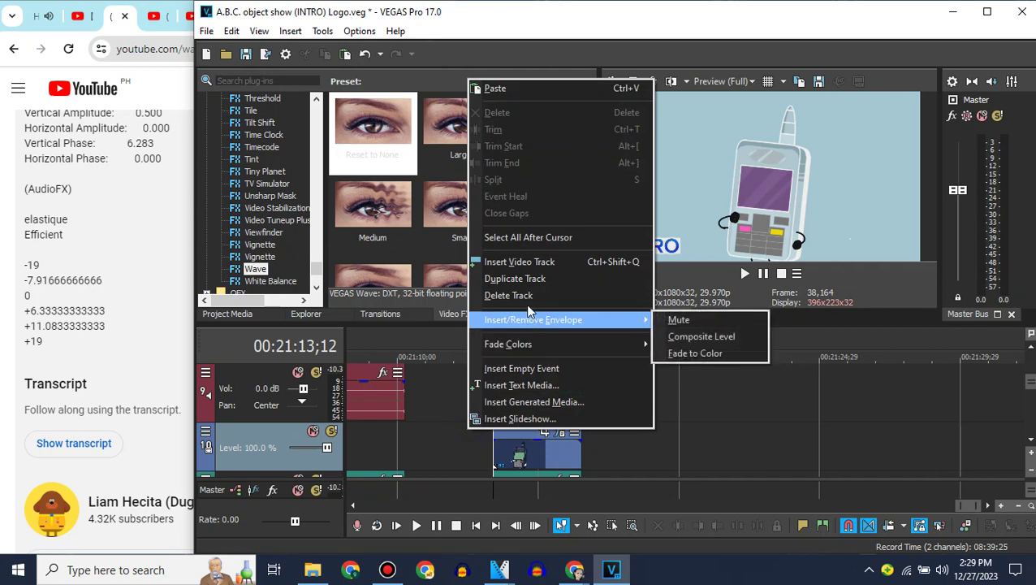
pyautogui.click(509, 296)
# Set the pitch change of the track 10 audio clip at 00:21:13;12 to -7.91666, following the YouTube description.
pyautogui.rightClick(515, 394)
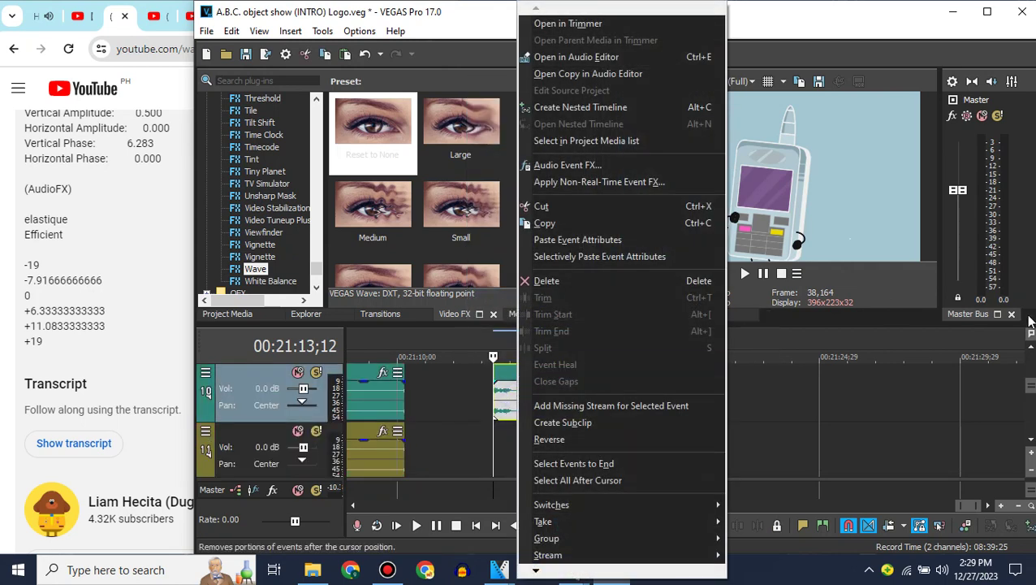
pyautogui.click(1031, 347)
pyautogui.rightClick(534, 437)
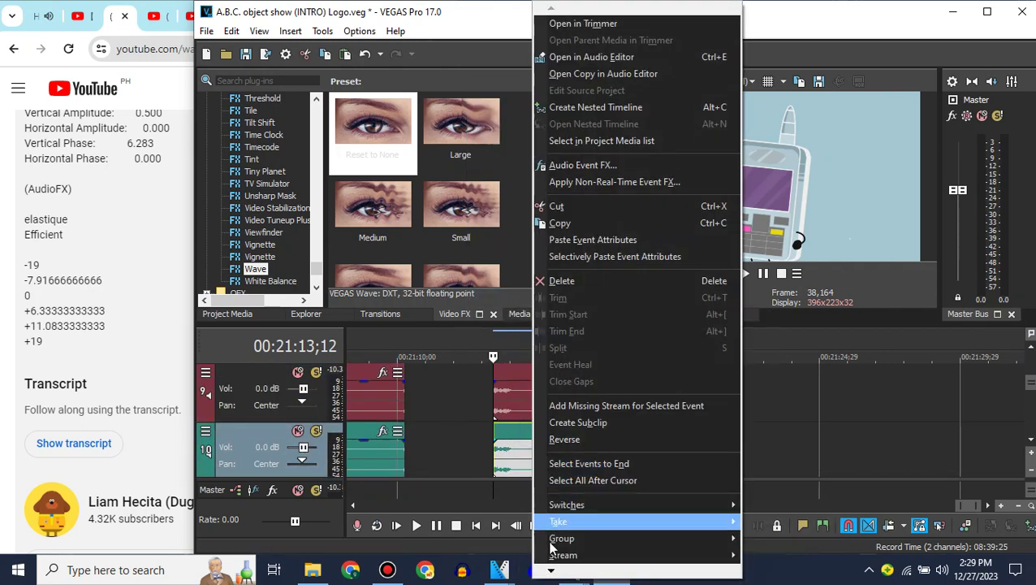
pyautogui.moveTo(559, 568)
pyautogui.click(573, 546)
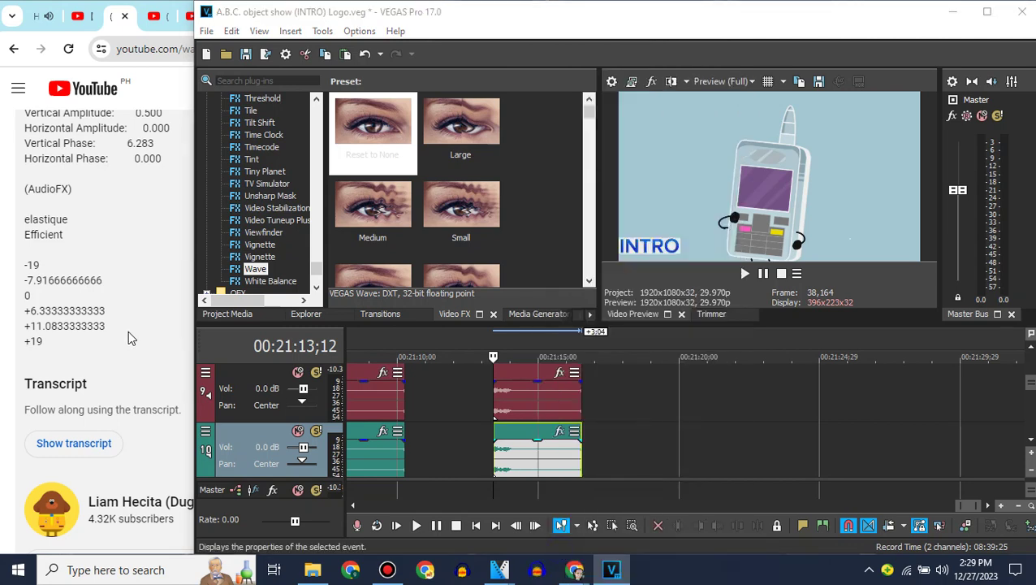
pyautogui.moveTo(28, 280); pyautogui.dragTo(184, 284)
pyautogui.click(729, 325)
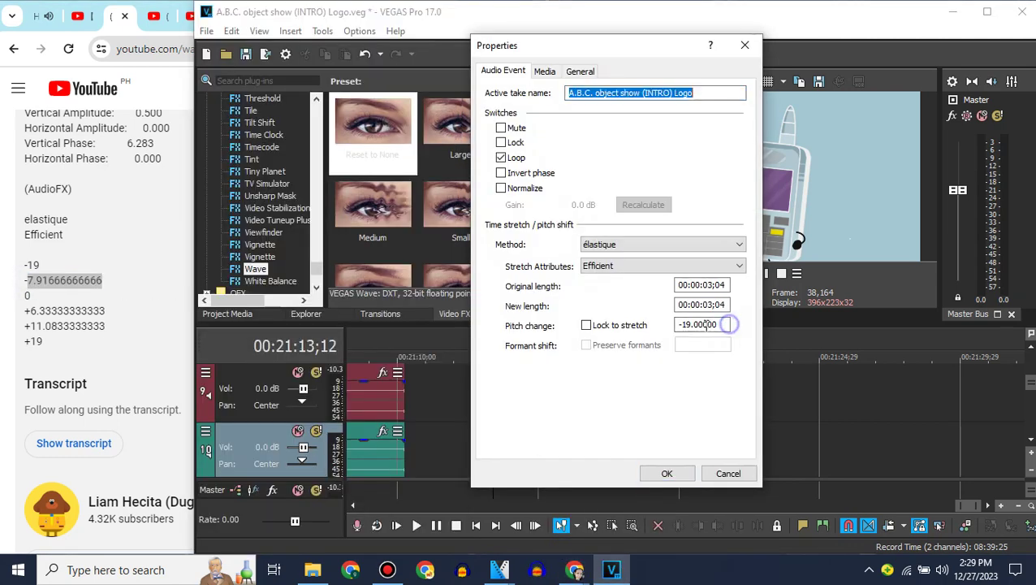
pyautogui.moveTo(682, 325); pyautogui.dragTo(757, 325)
pyautogui.write('-7.91666666666')
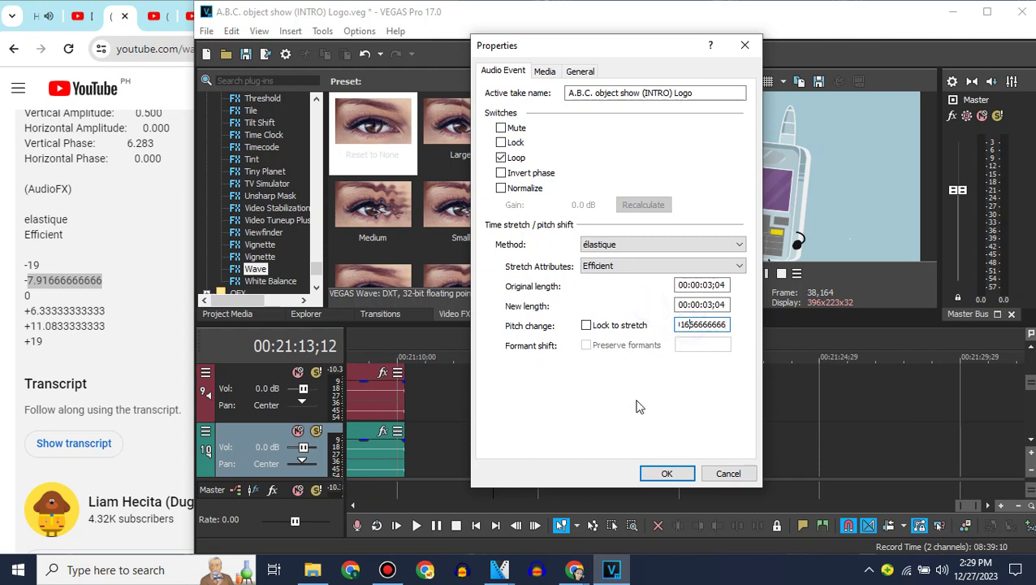
pyautogui.click(144, 280)
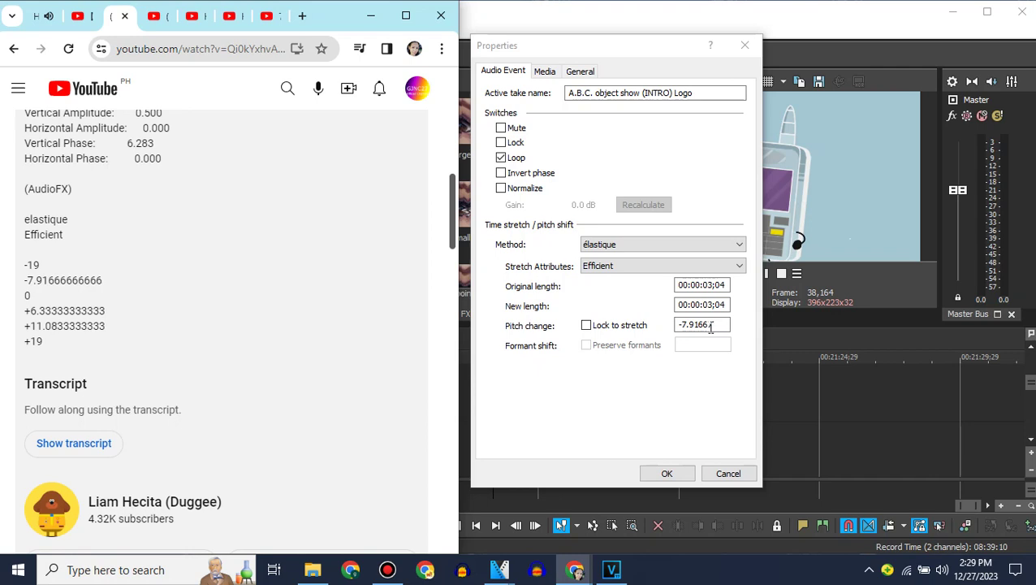
pyautogui.moveTo(711, 325); pyautogui.dragTo(720, 325)
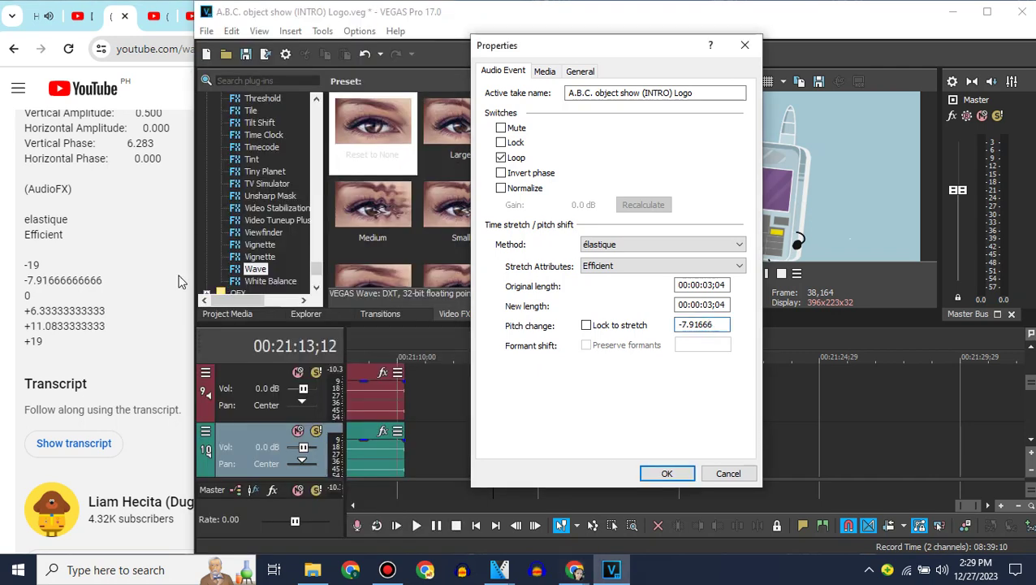
pyautogui.click(180, 276)
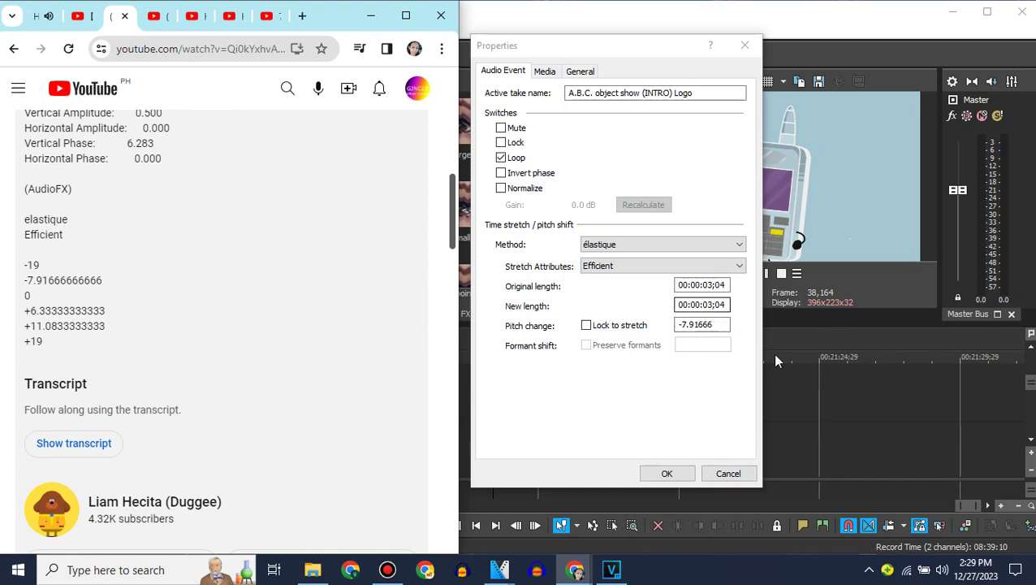
pyautogui.click(666, 474)
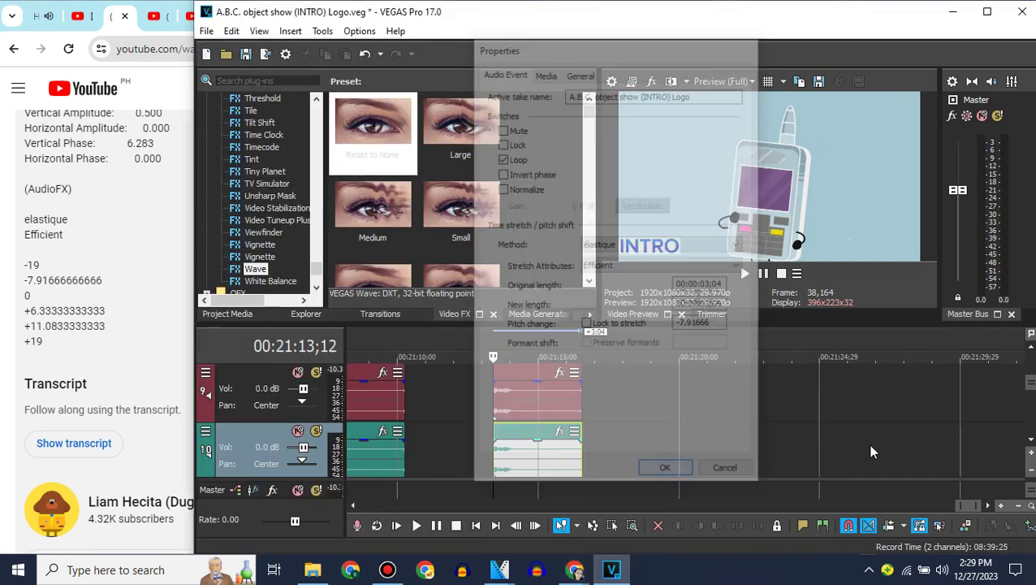
# Place A.B.C. object show (INTRO) Logo.mp4 at 00:21:13;12 on track 11 and delete the extra video track, keeping only the audio.
pyautogui.click(1030, 445)
pyautogui.click(223, 313)
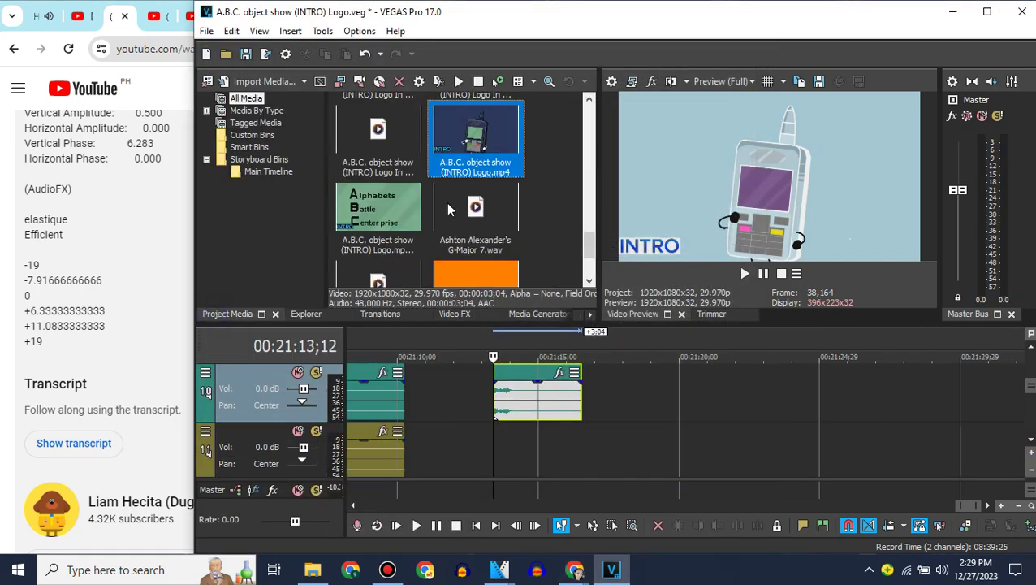
pyautogui.moveTo(494, 417); pyautogui.dragTo(472, 435)
pyautogui.rightClick(471, 431)
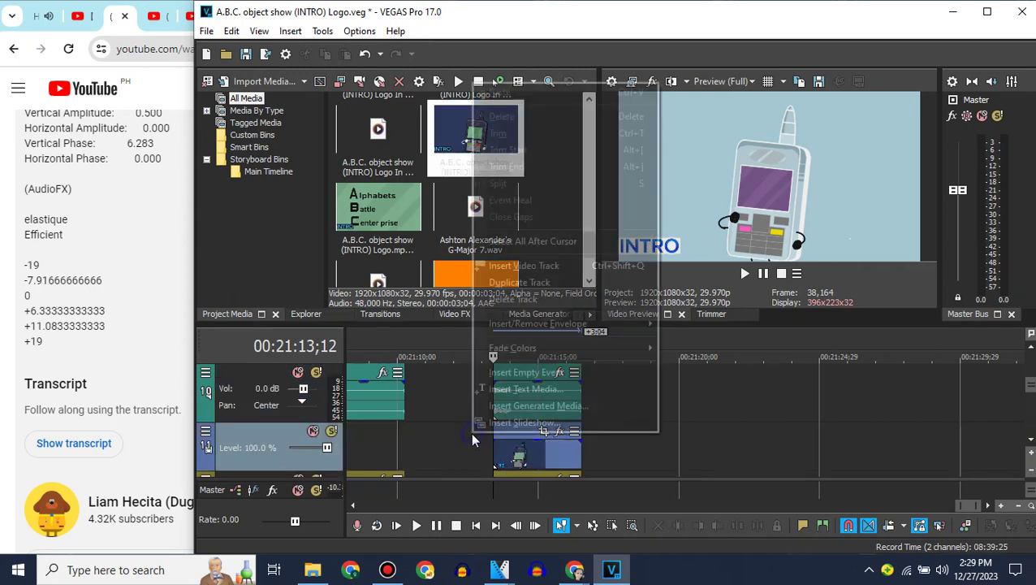
pyautogui.click(534, 299)
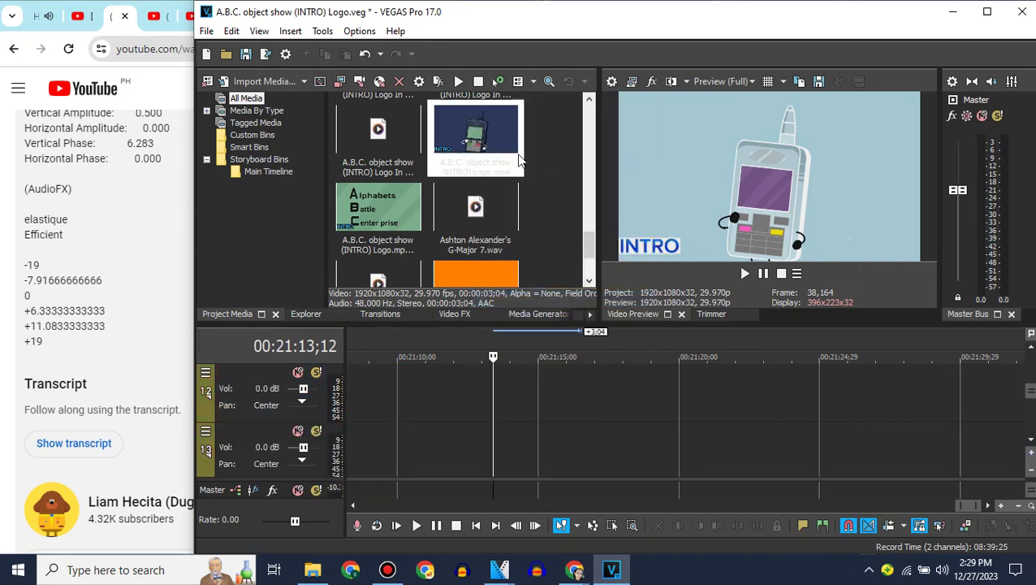
# Add another A.B.C. object show (INTRO) Logo.mp4 at 00:21:13;12 on track 12 and delete its video track.
pyautogui.moveTo(513, 156); pyautogui.dragTo(495, 372)
pyautogui.rightClick(473, 384)
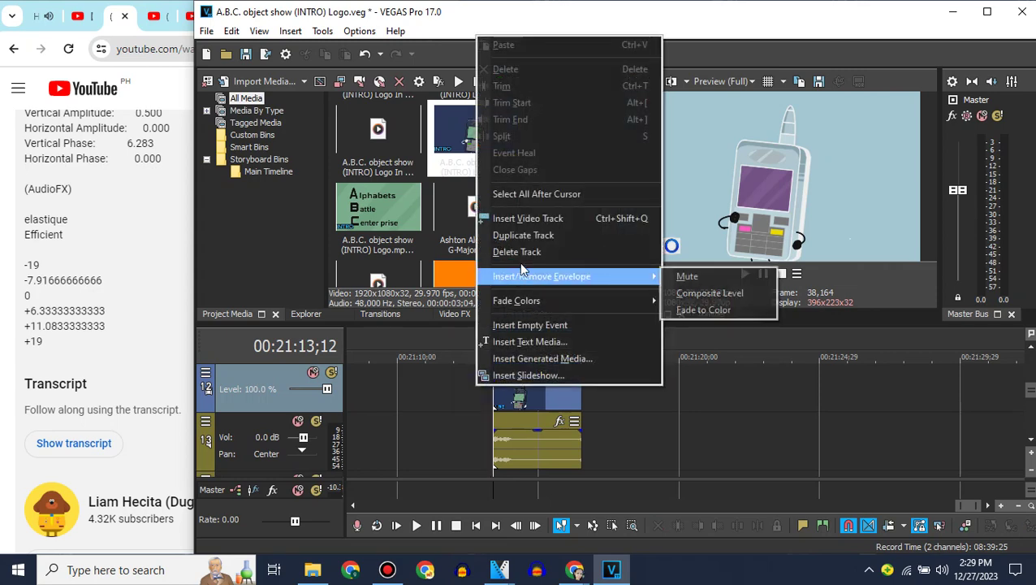
pyautogui.click(520, 258)
# Set the track 12 audio clip at 00:21:13;12 to élastique, Efficient, with a pitch change of 6.33333, following the YouTube description.
pyautogui.rightClick(494, 375)
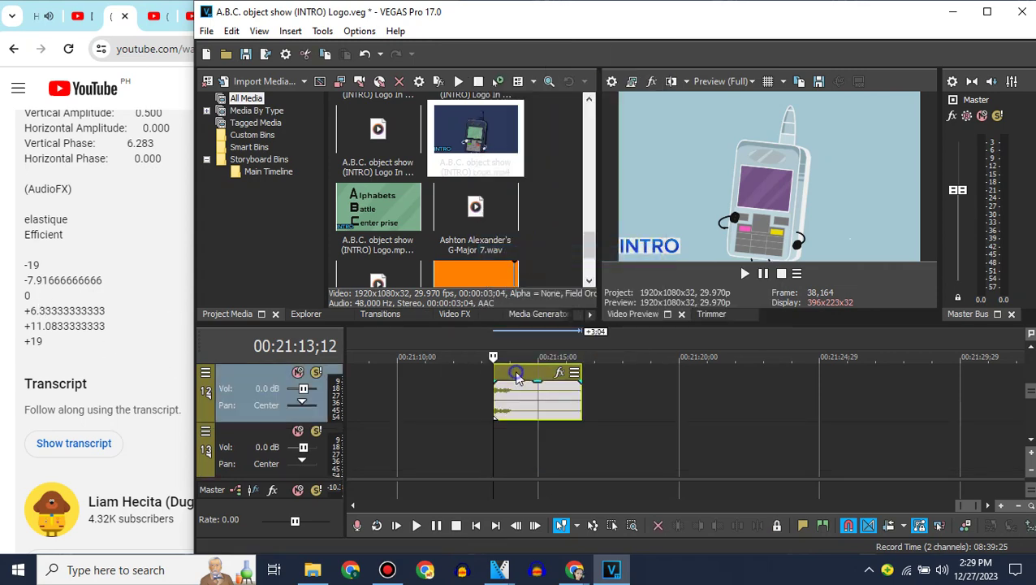
pyautogui.click(574, 552)
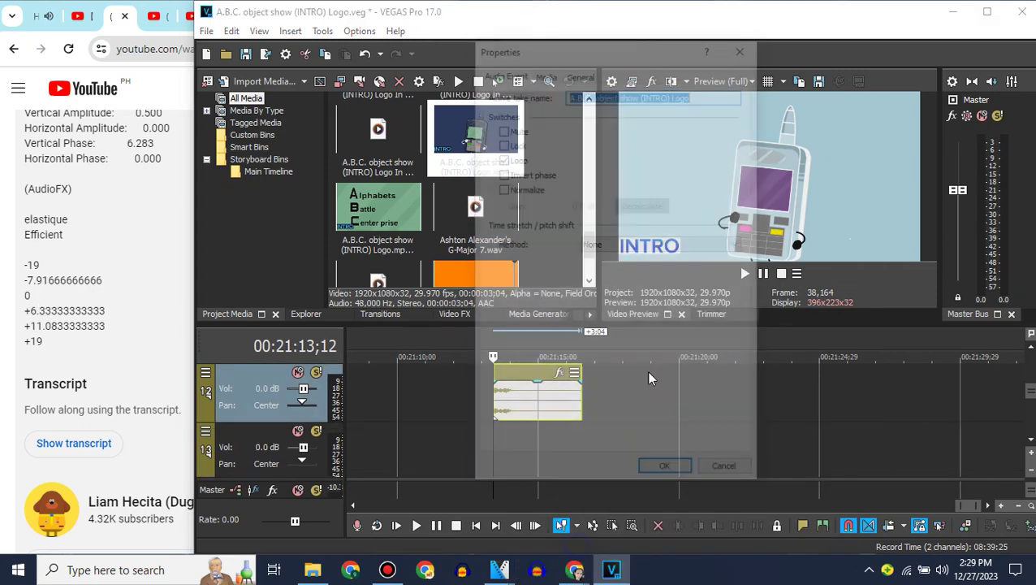
pyautogui.click(660, 248)
pyautogui.click(613, 268)
pyautogui.doubleClick(698, 324)
pyautogui.write('6')
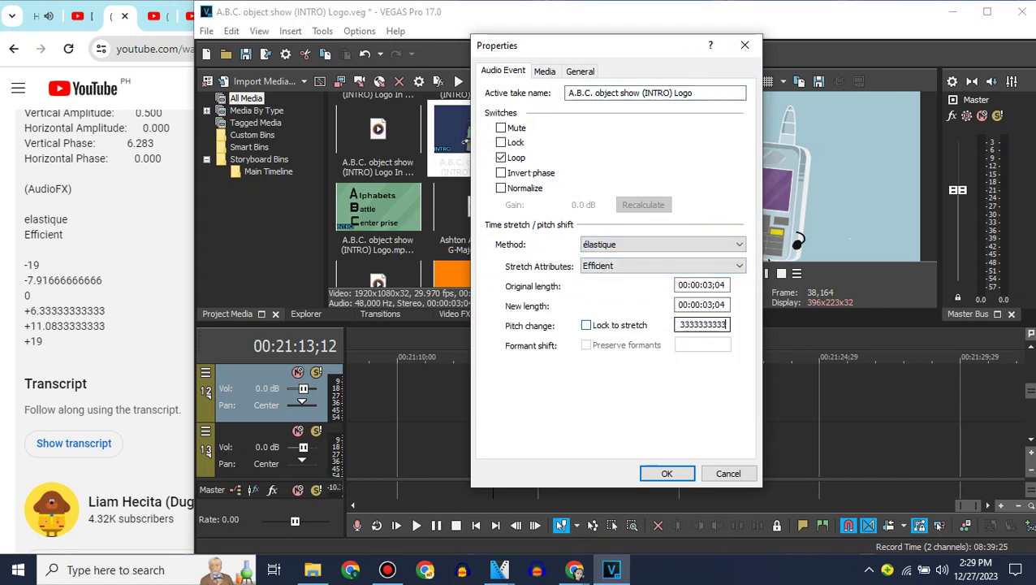
pyautogui.write('.33333333333')
pyautogui.click(164, 231)
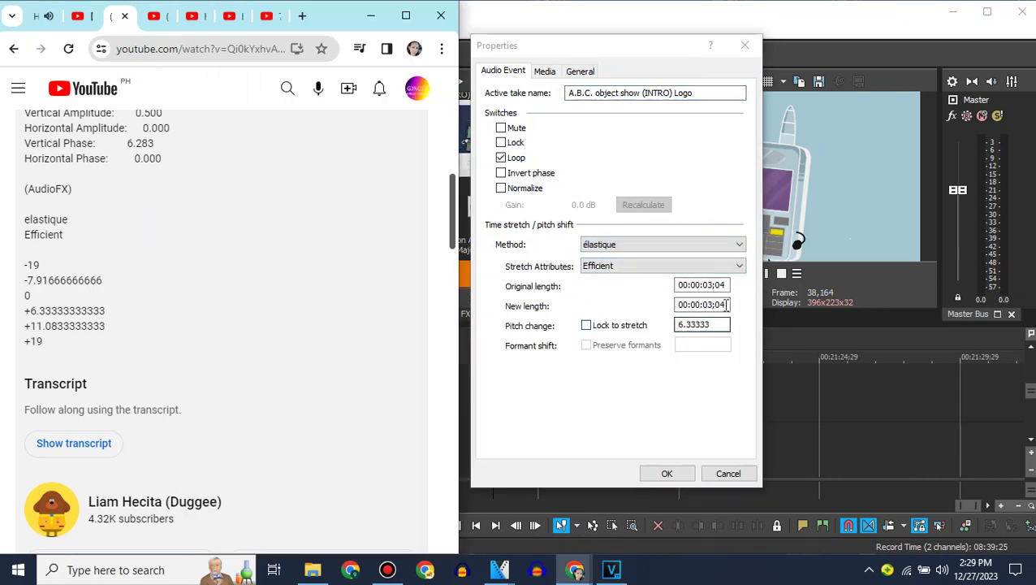
pyautogui.click(681, 479)
# Paste the audio clip on track 13 at 00:21:13;12 and set its pitch change to 11.08333, following the YouTube description.
pyautogui.click(225, 431)
pyautogui.hotkey('ctrl', 'v')
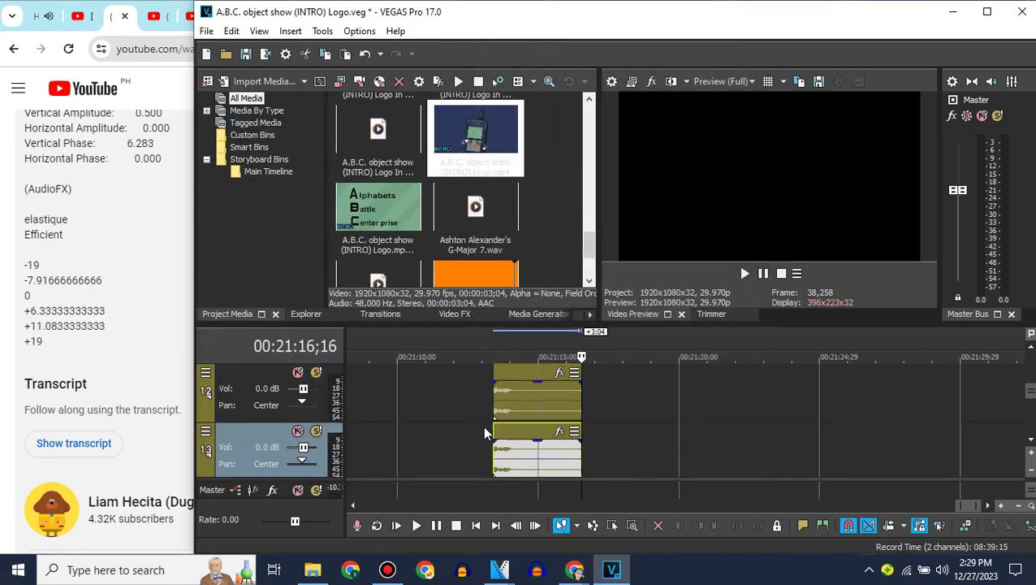
pyautogui.click(488, 424)
pyautogui.rightClick(525, 438)
pyautogui.click(542, 572)
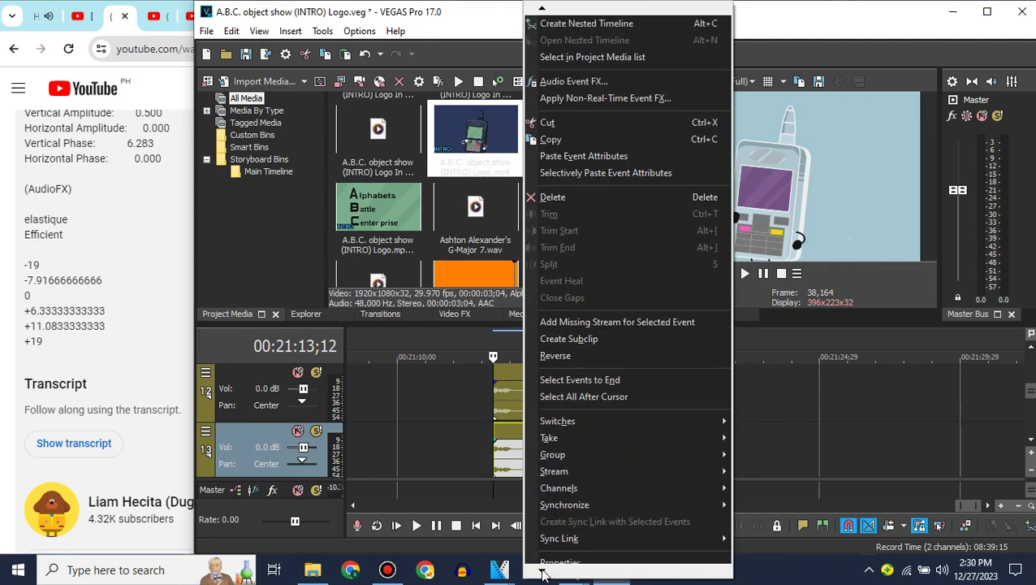
pyautogui.click(553, 549)
pyautogui.doubleClick(699, 324)
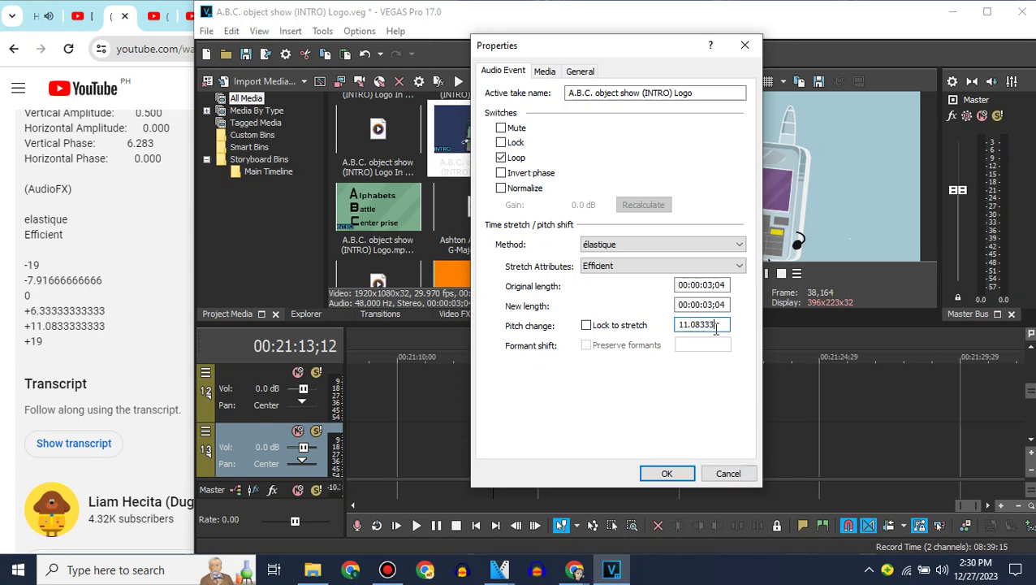
pyautogui.click(141, 263)
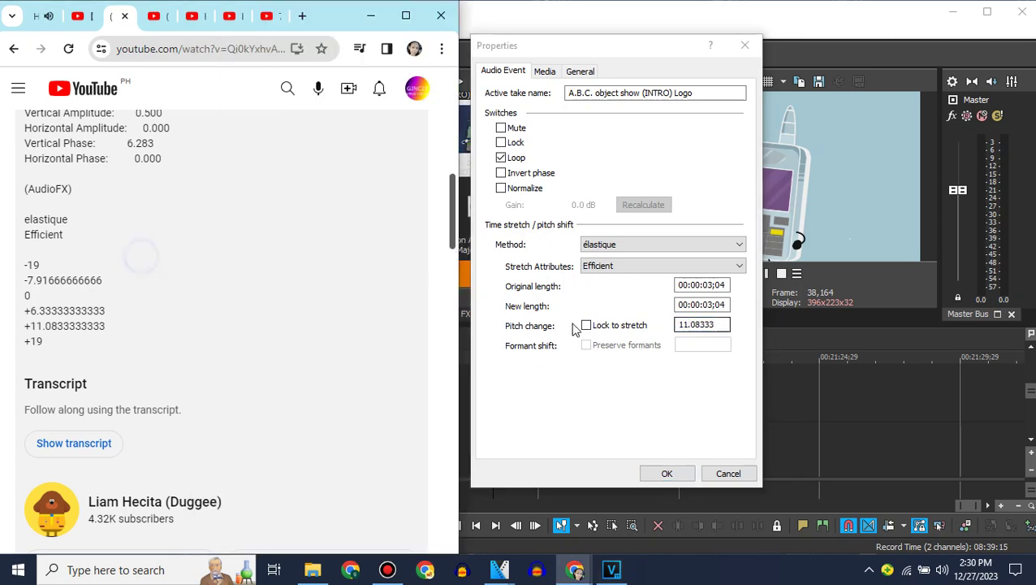
pyautogui.click(674, 474)
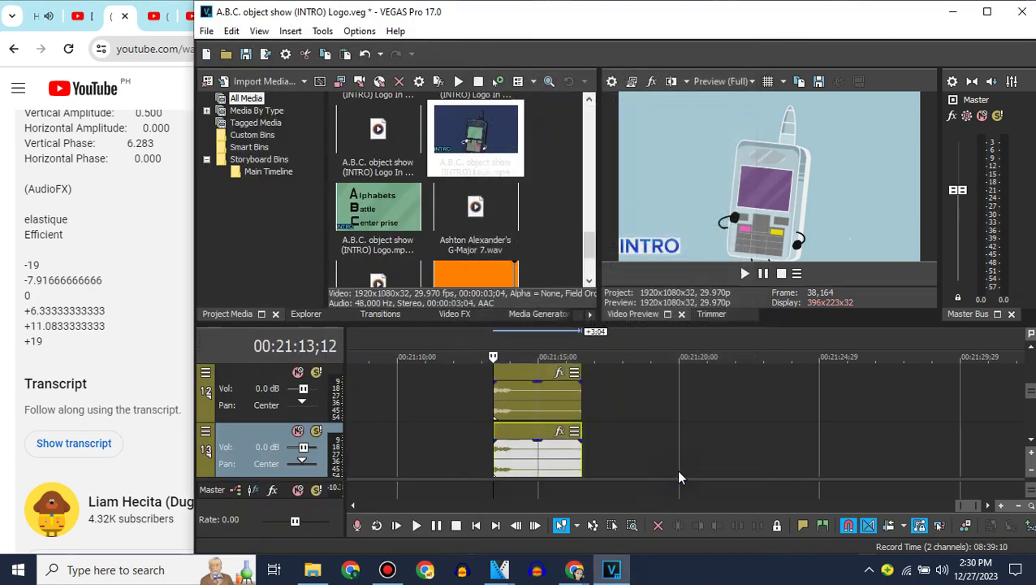
# Paste another copy of the audio clip on track 14 at 00:21:13;12 and set its pitch change to 19, following the YouTube description.
pyautogui.click(254, 436)
pyautogui.hotkey('ctrl', 'v')
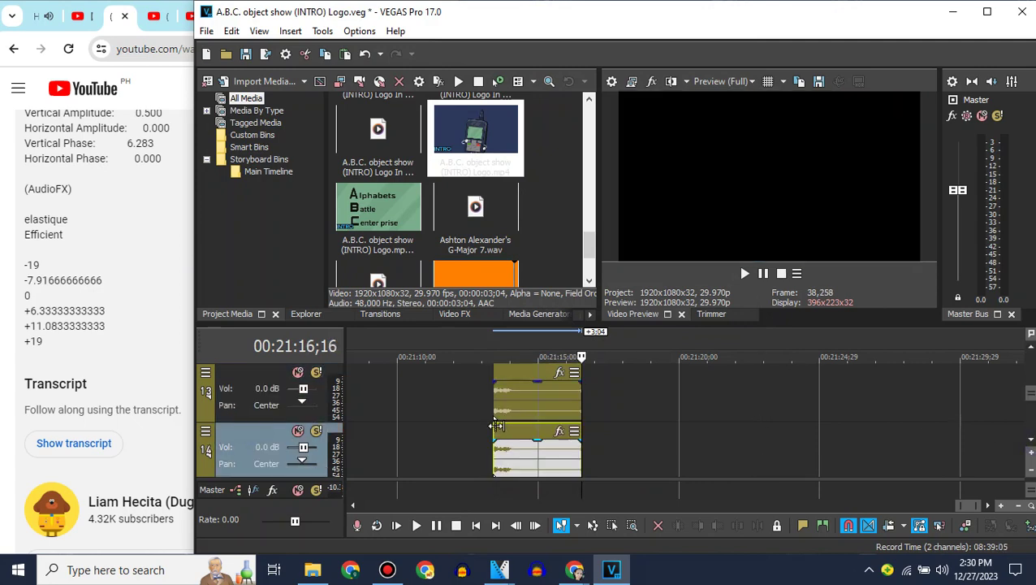
pyautogui.rightClick(537, 434)
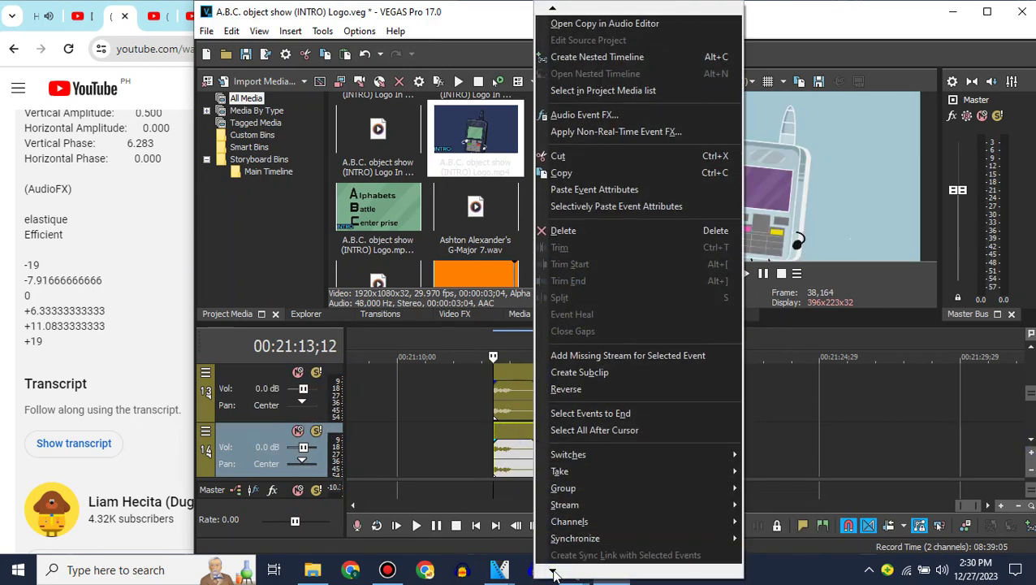
pyautogui.click(568, 546)
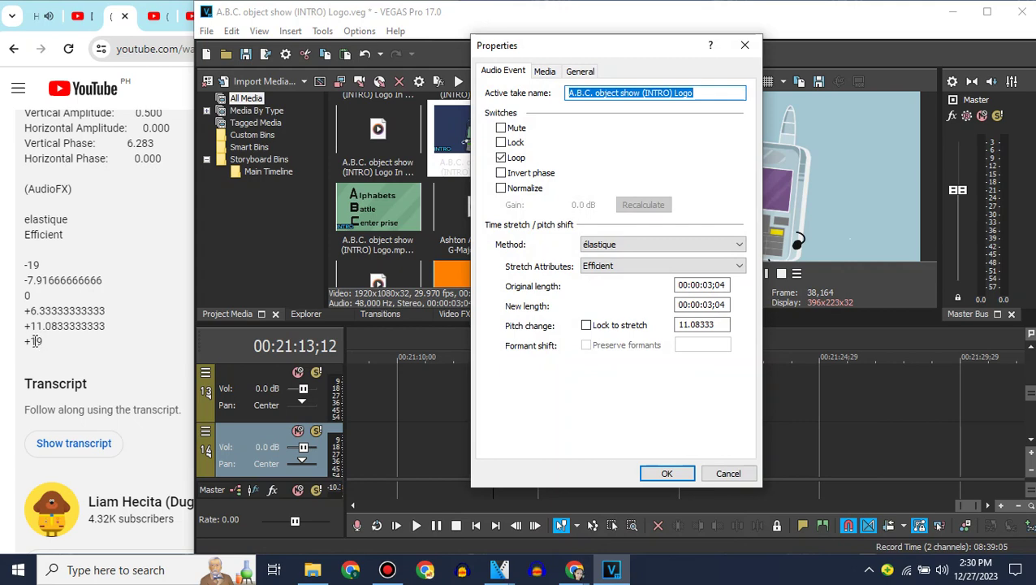
pyautogui.moveTo(716, 325); pyautogui.dragTo(687, 325)
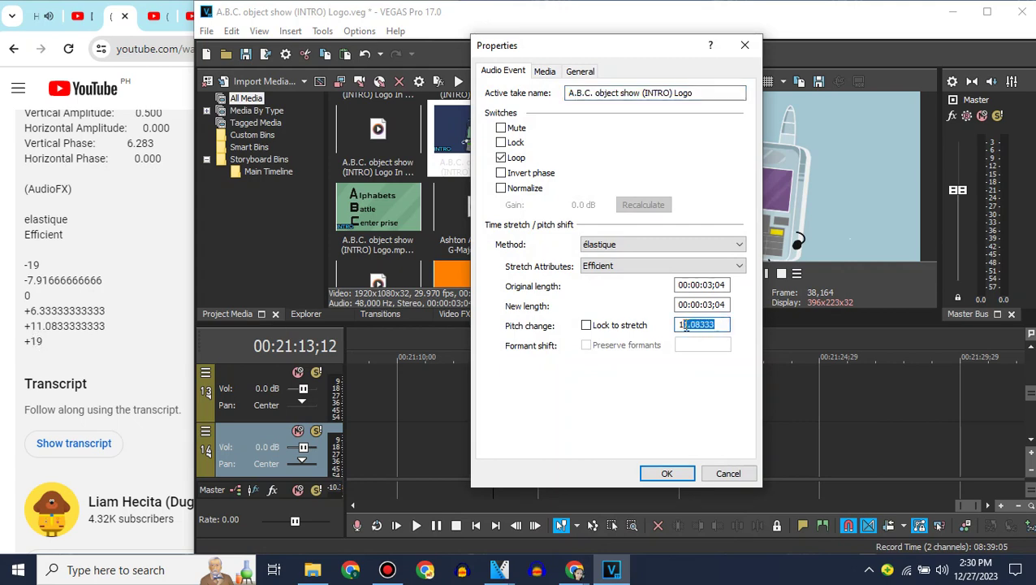
pyautogui.click(667, 475)
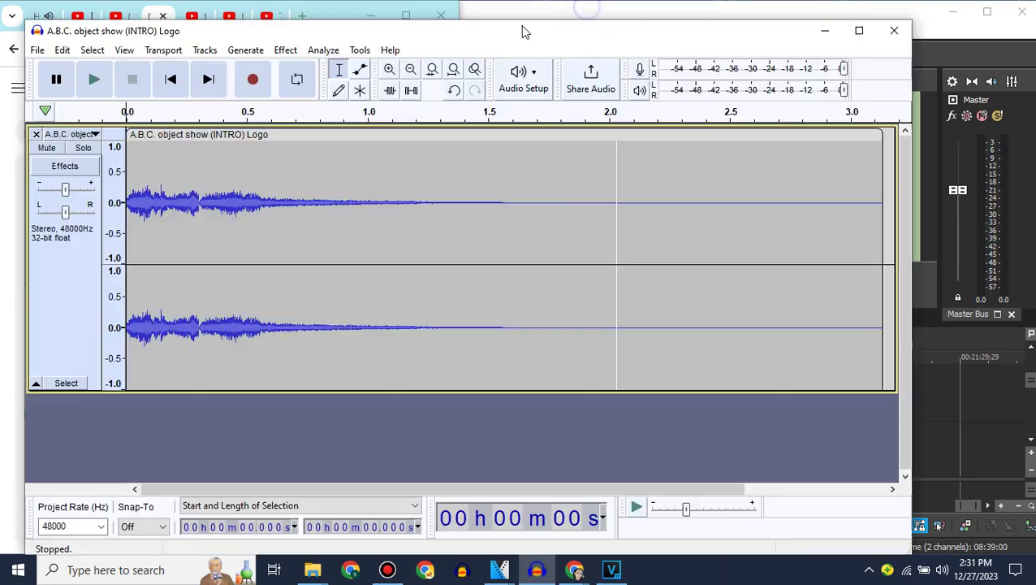
# In Audacity, apply the IL Vocodex effect with the Old school preset to the whole A.B.C. object show (INTRO) Logo audio track.
pyautogui.moveTo(520, 30); pyautogui.dragTo(656, 33)
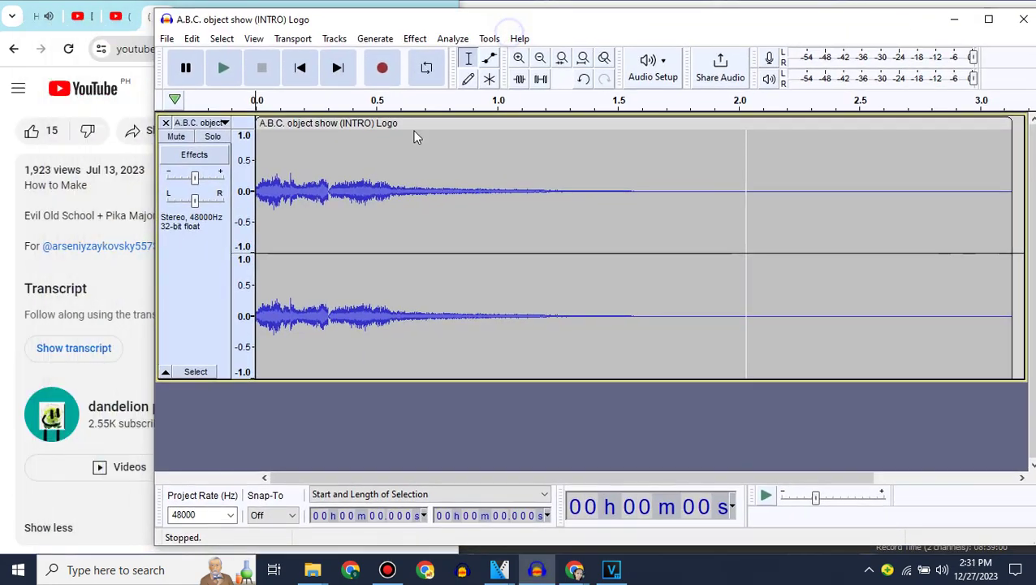
pyautogui.click(416, 38)
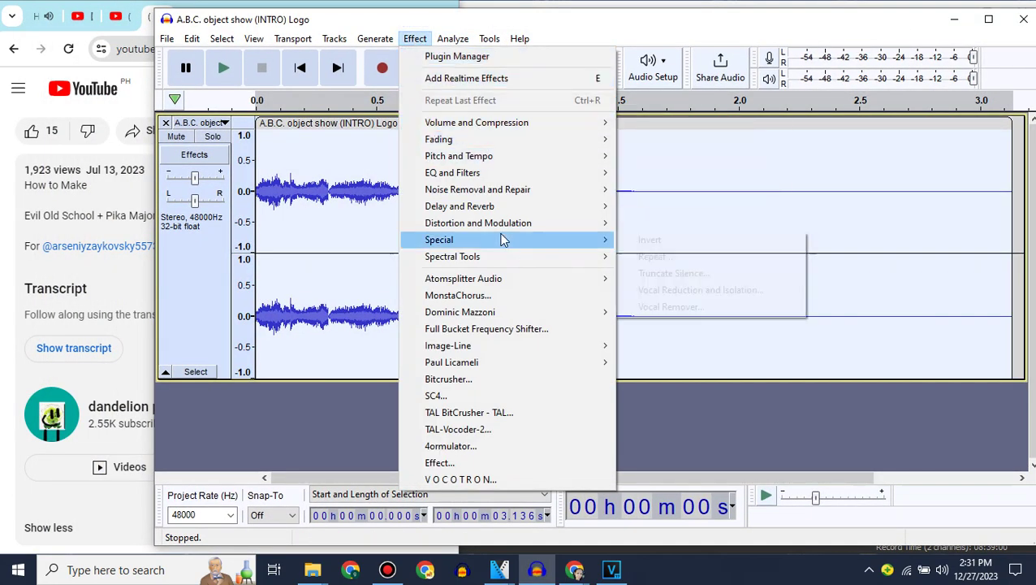
pyautogui.moveTo(602, 347)
pyautogui.moveTo(650, 346)
pyautogui.click(591, 348)
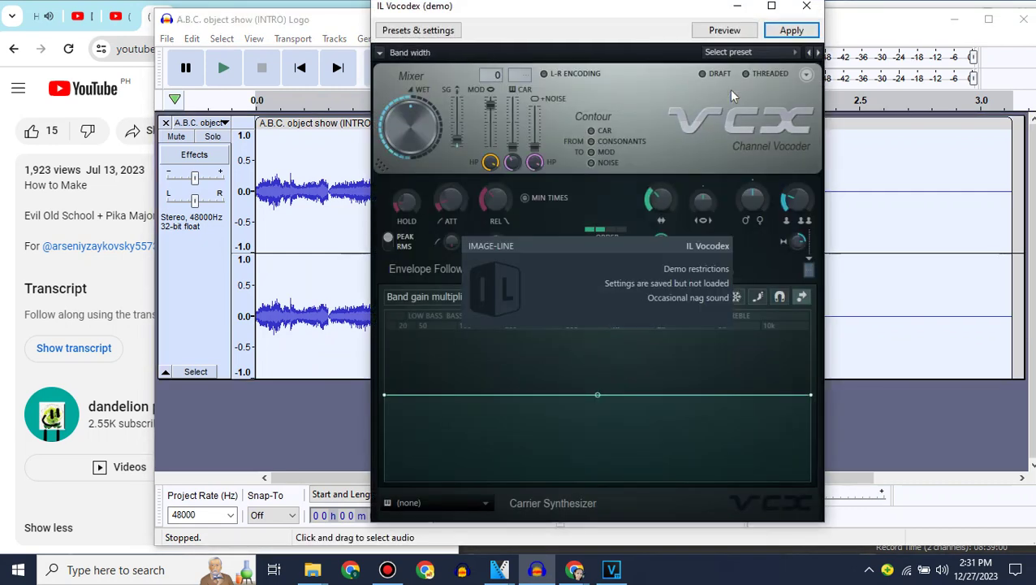
pyautogui.click(735, 53)
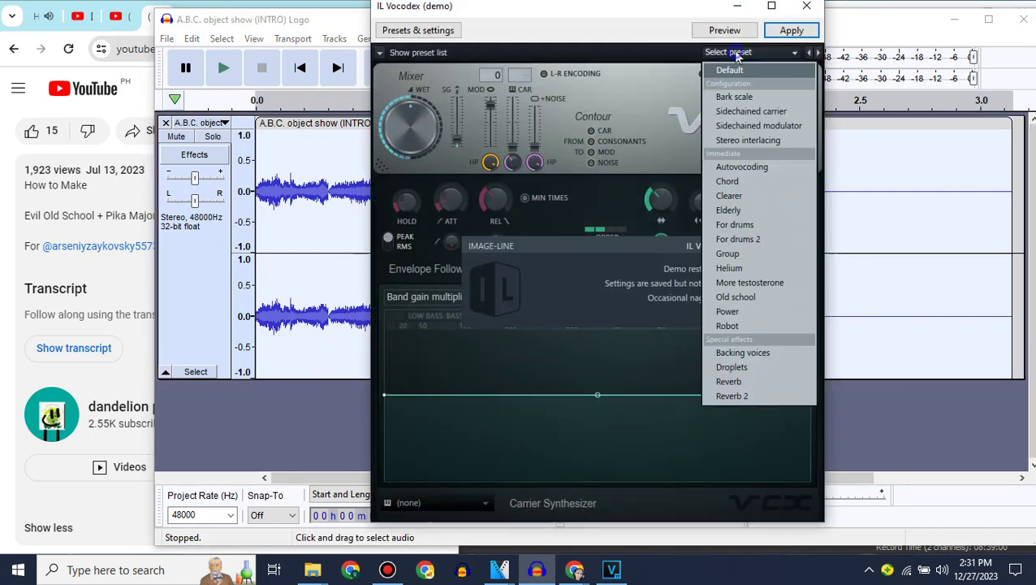
pyautogui.click(737, 296)
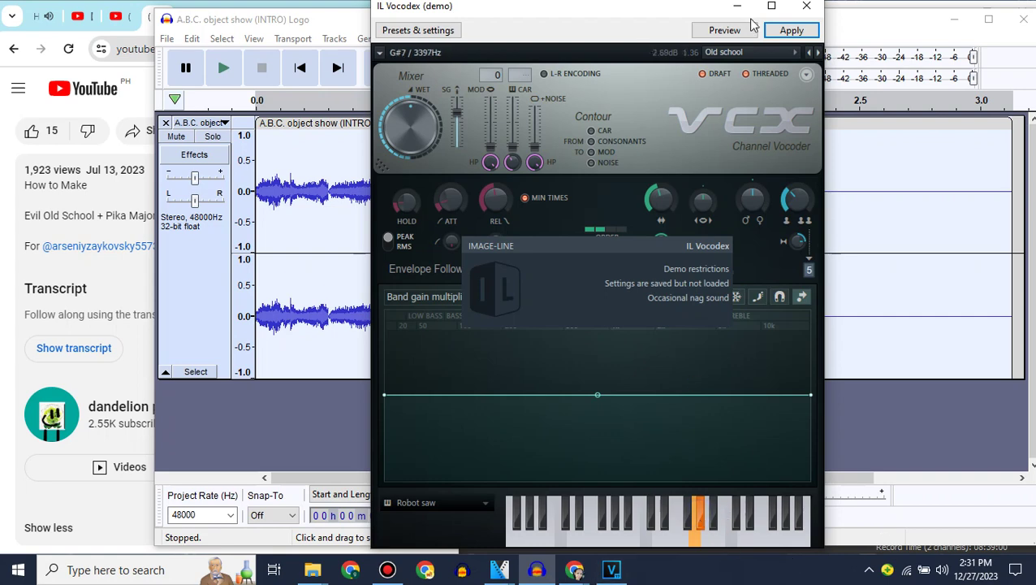
pyautogui.click(801, 31)
# Export the processed audio to the Music folder as a WAV file named A.B.C. object show (INTRO) Logo In Evil Old School.
pyautogui.click(167, 38)
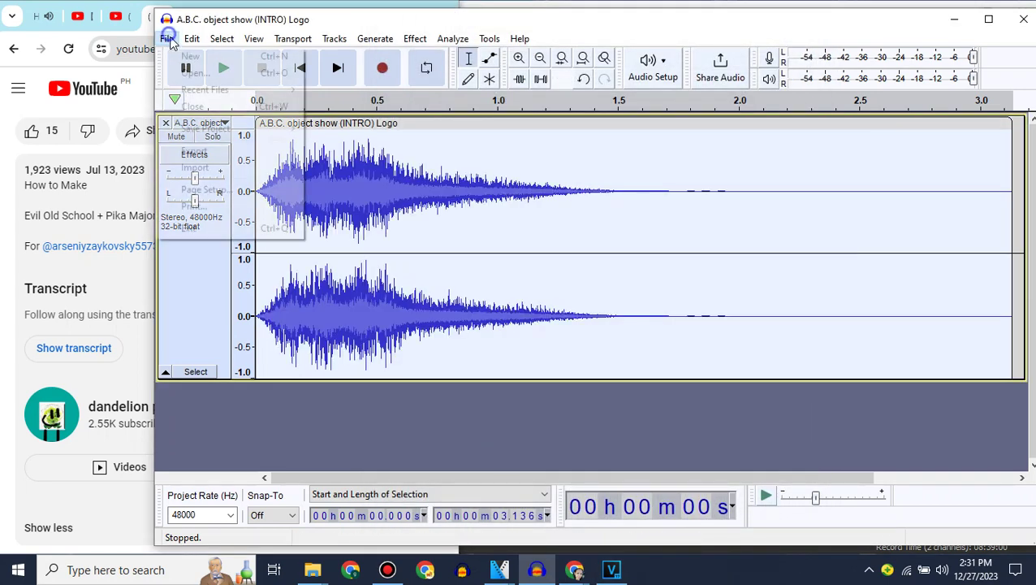
pyautogui.moveTo(233, 159)
pyautogui.click(355, 167)
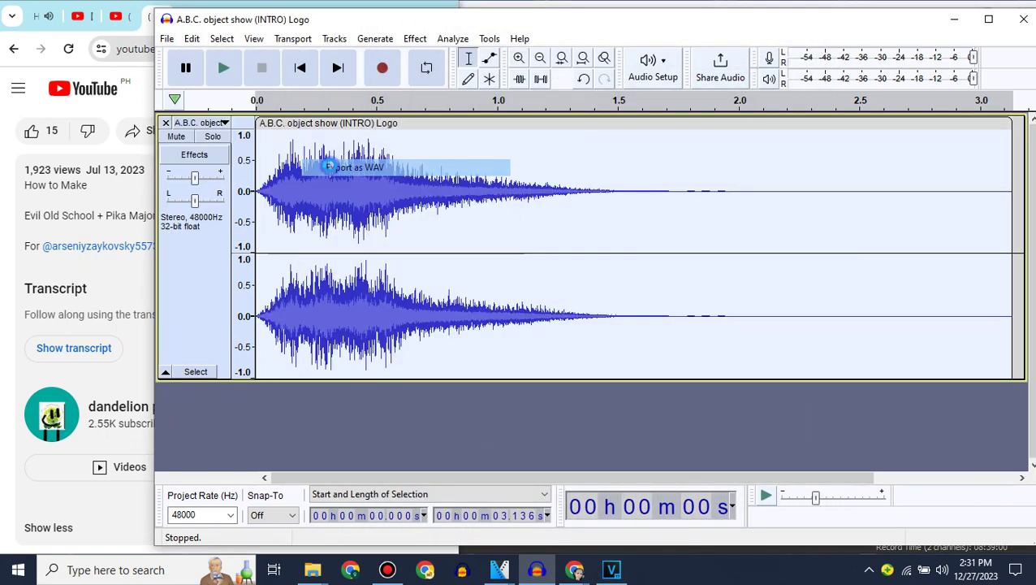
pyautogui.moveTo(28, 217); pyautogui.dragTo(93, 212)
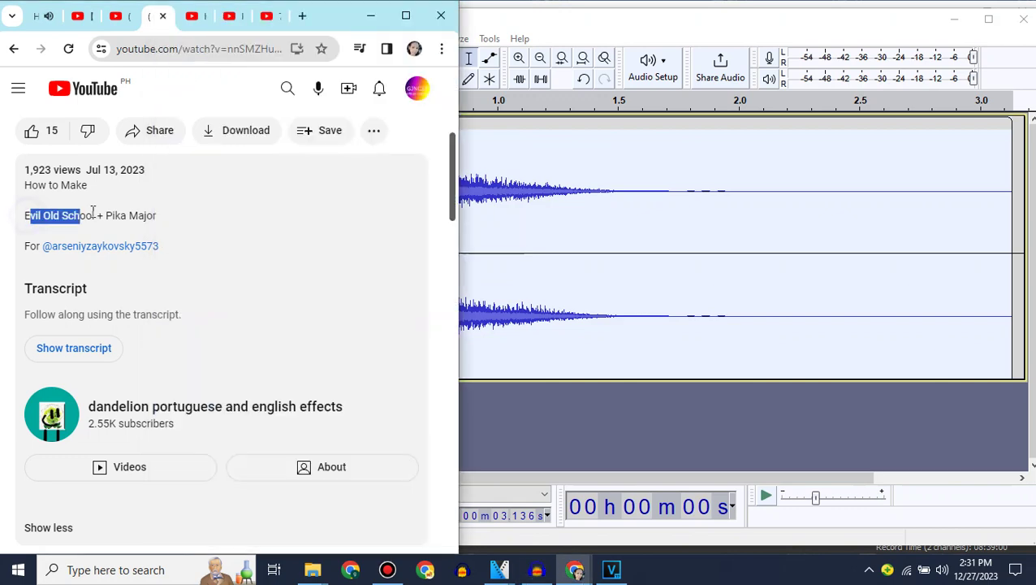
pyautogui.click(28, 214)
pyautogui.moveTo(25, 216); pyautogui.dragTo(95, 216)
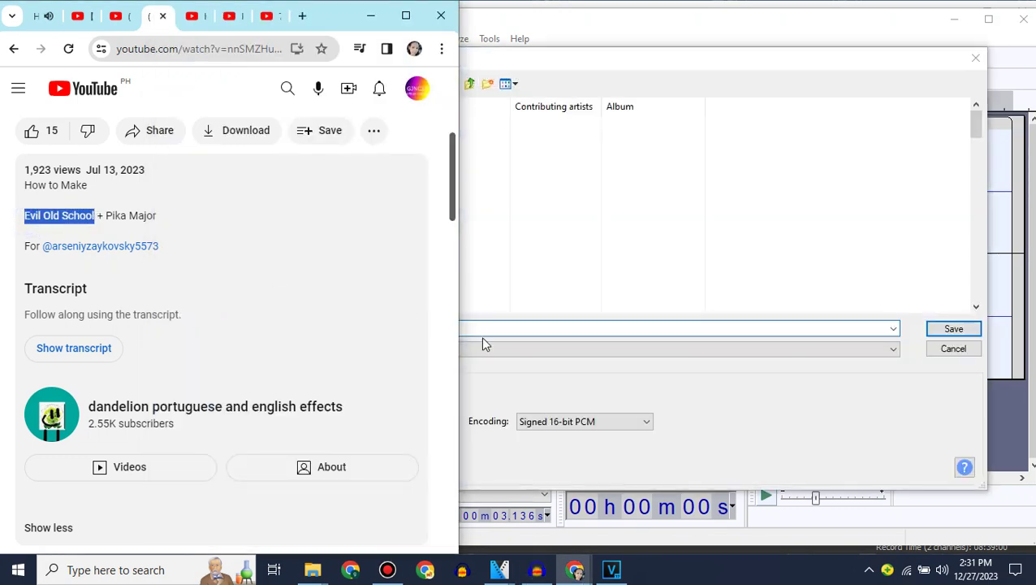
pyautogui.click(483, 341)
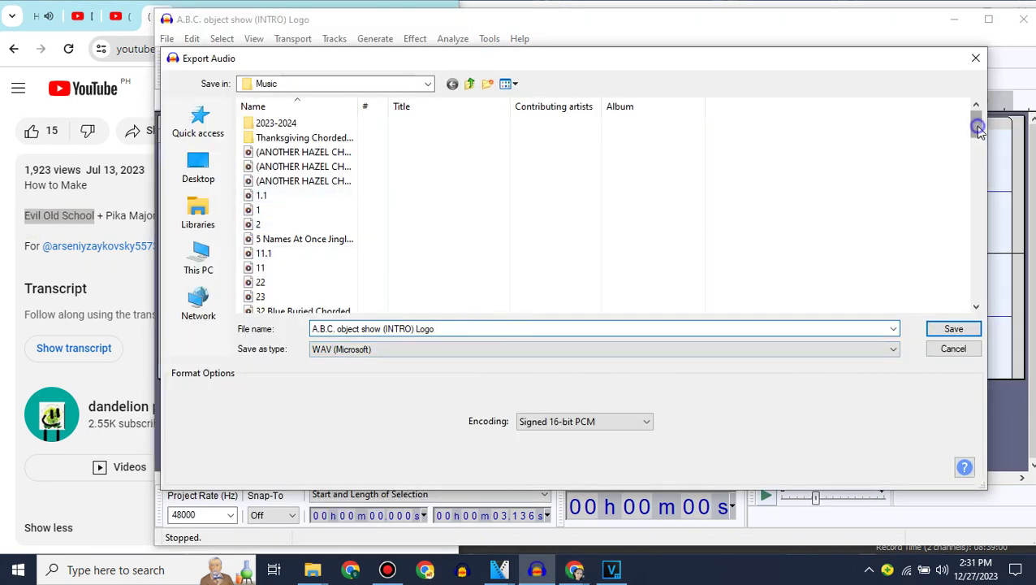
pyautogui.moveTo(980, 130); pyautogui.dragTo(967, 160)
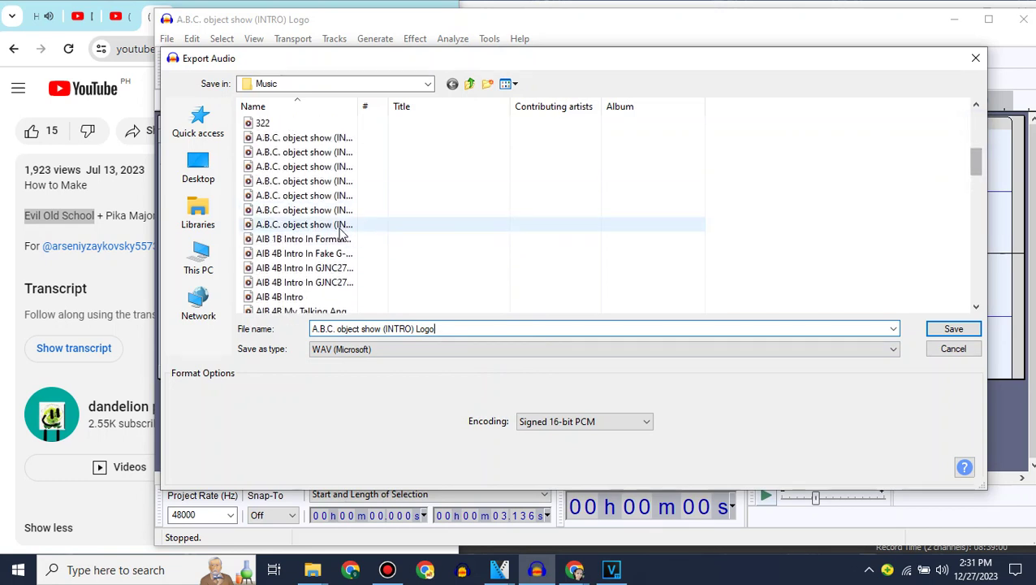
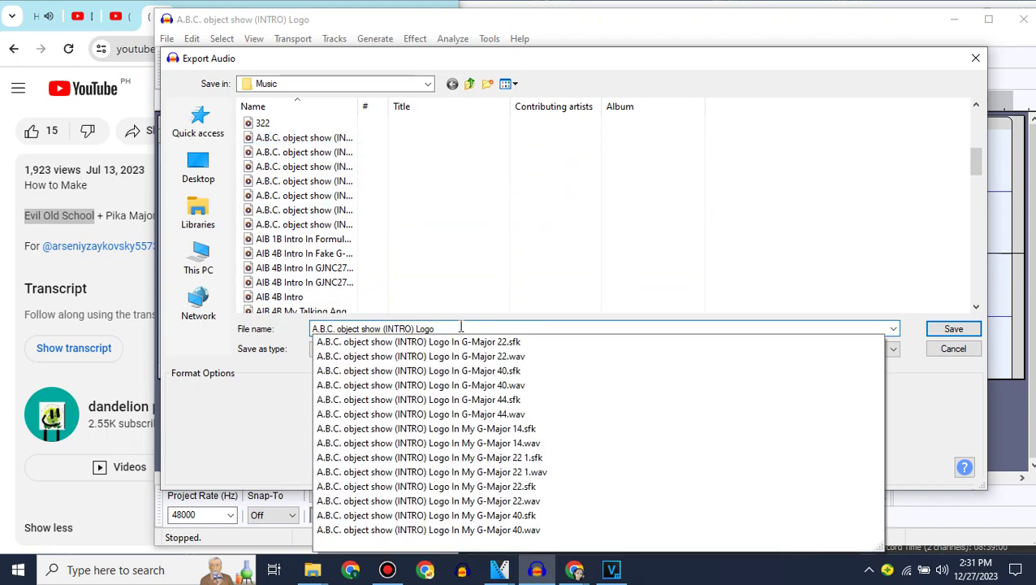
pyautogui.write('In')
pyautogui.write('Evil Old School')
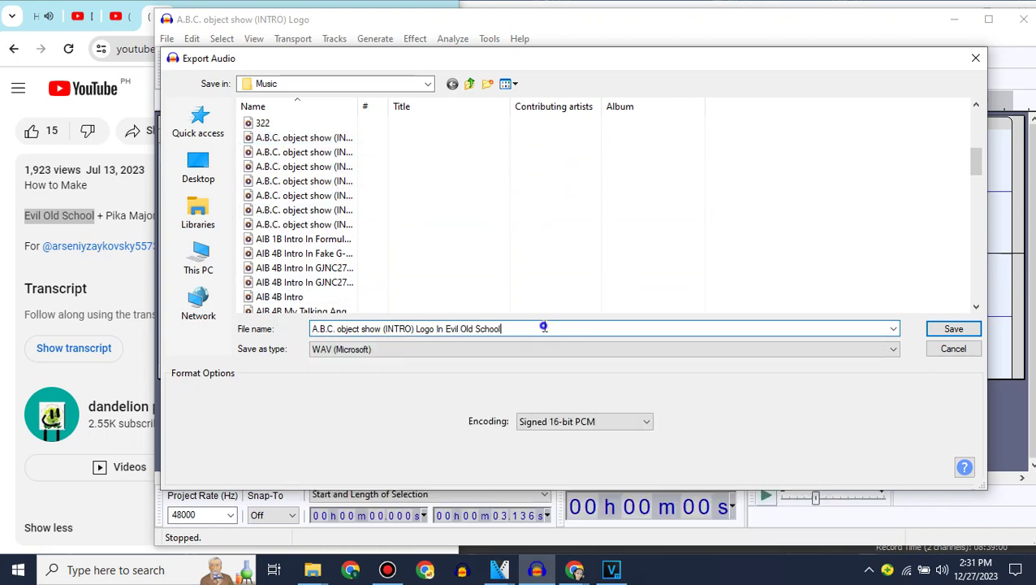
pyautogui.hotkey('ctrl', 'a')
pyautogui.click(952, 328)
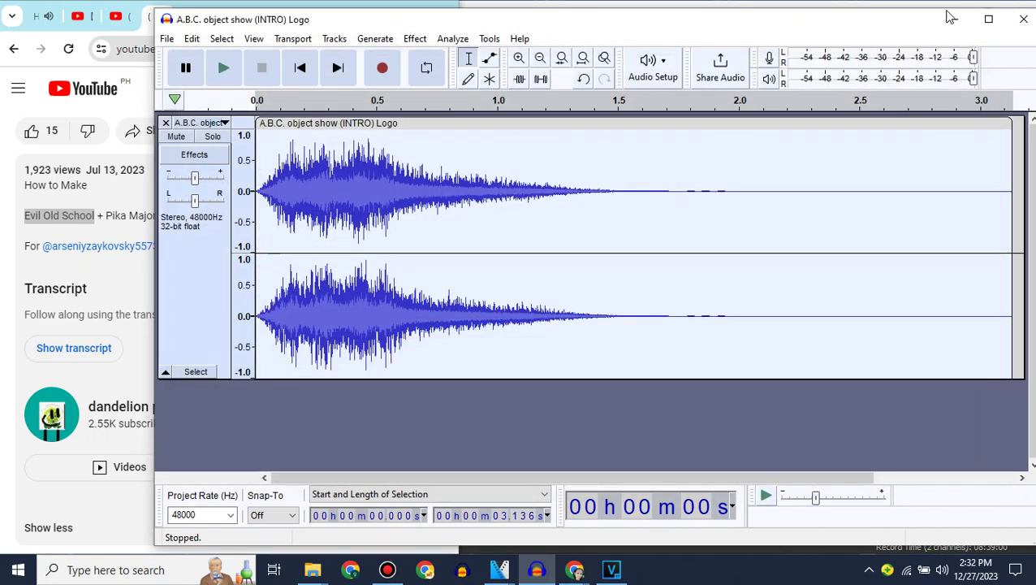
pyautogui.click(950, 22)
# Switch to VEGAS Pro and add the exported Evil Old School audio from the Music folder to the timeline at 00:21:10;08.
pyautogui.click(599, 5)
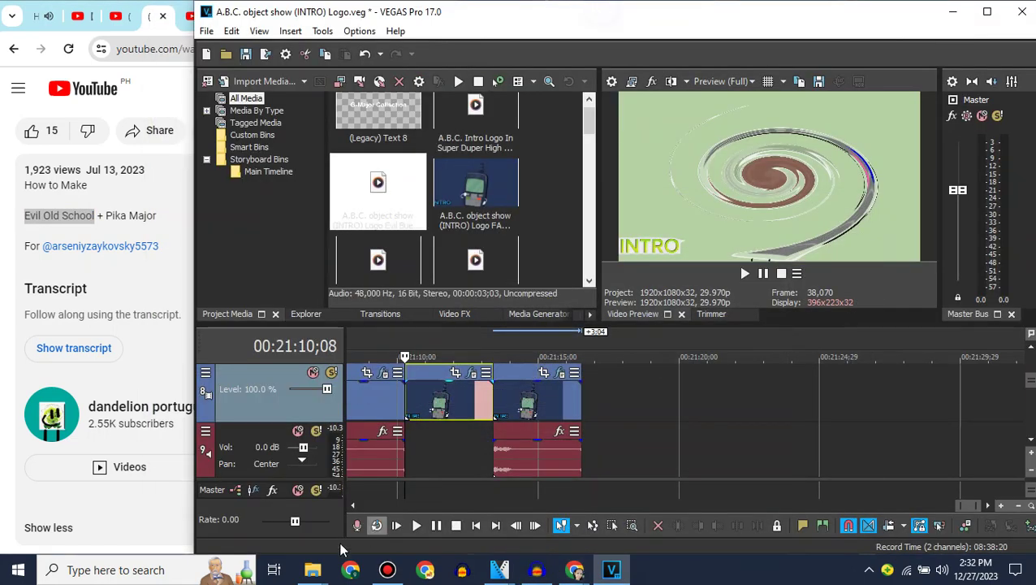
pyautogui.moveTo(307, 574)
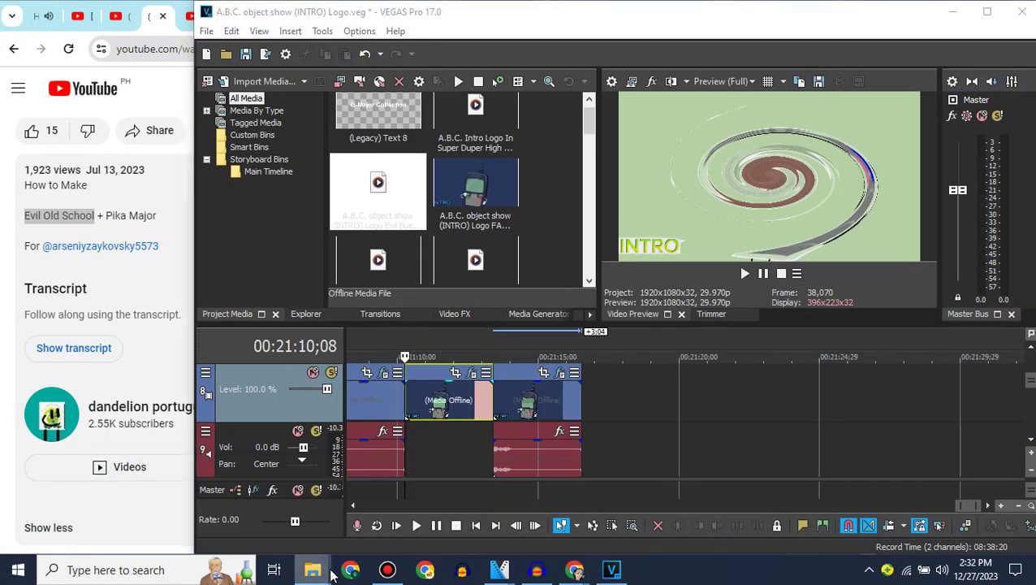
pyautogui.rightClick(329, 573)
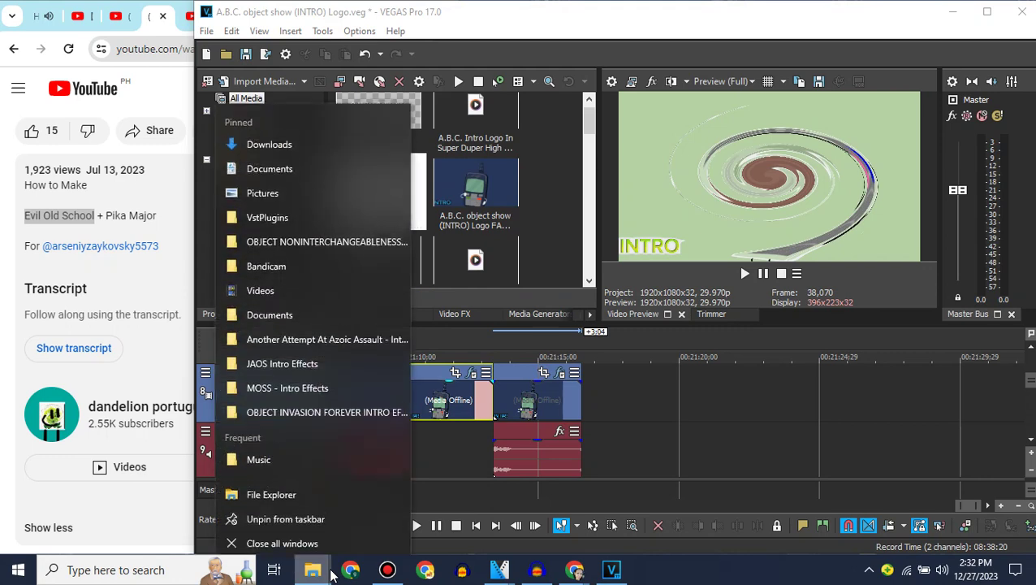
pyautogui.click(257, 453)
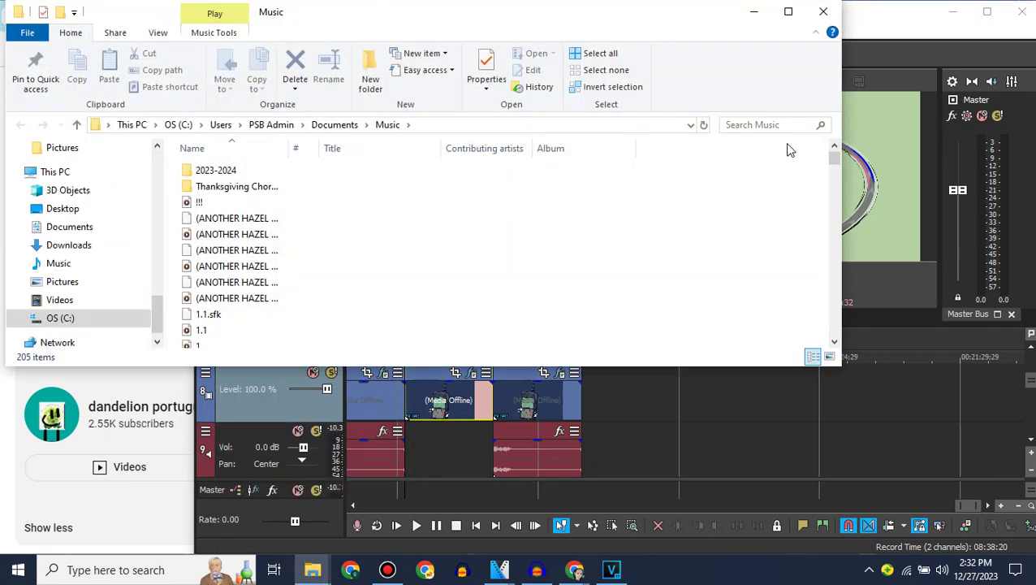
pyautogui.moveTo(832, 161); pyautogui.dragTo(835, 198)
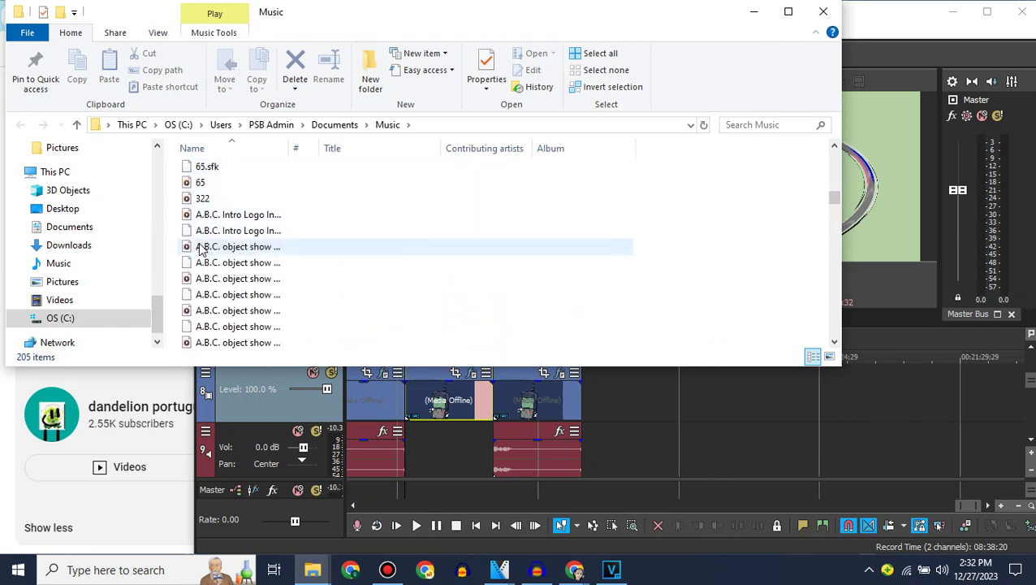
pyautogui.moveTo(224, 248); pyautogui.dragTo(407, 444)
pyautogui.moveTo(236, 260); pyautogui.dragTo(411, 447)
pyautogui.click(754, 13)
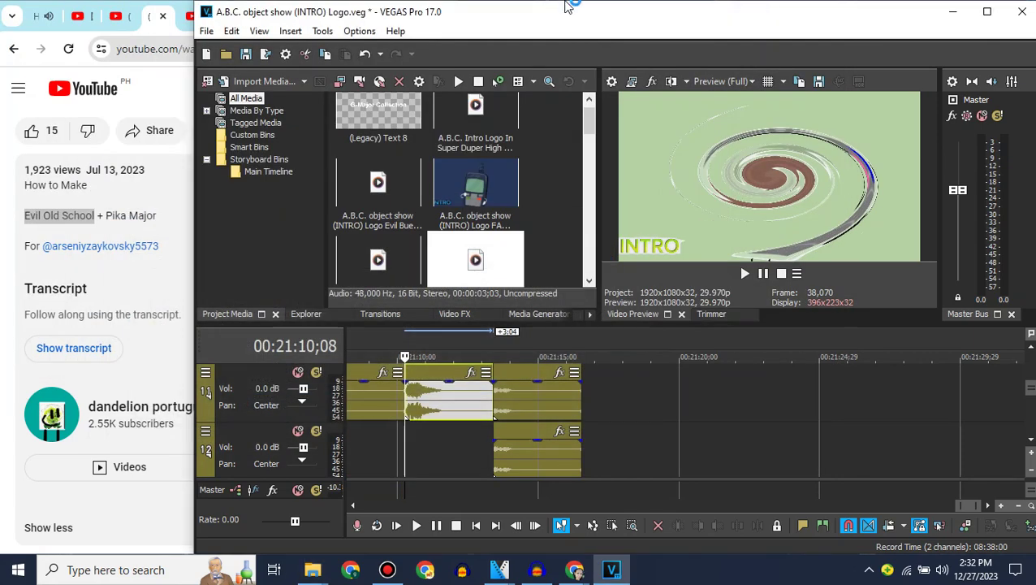
pyautogui.moveTo(590, 14)
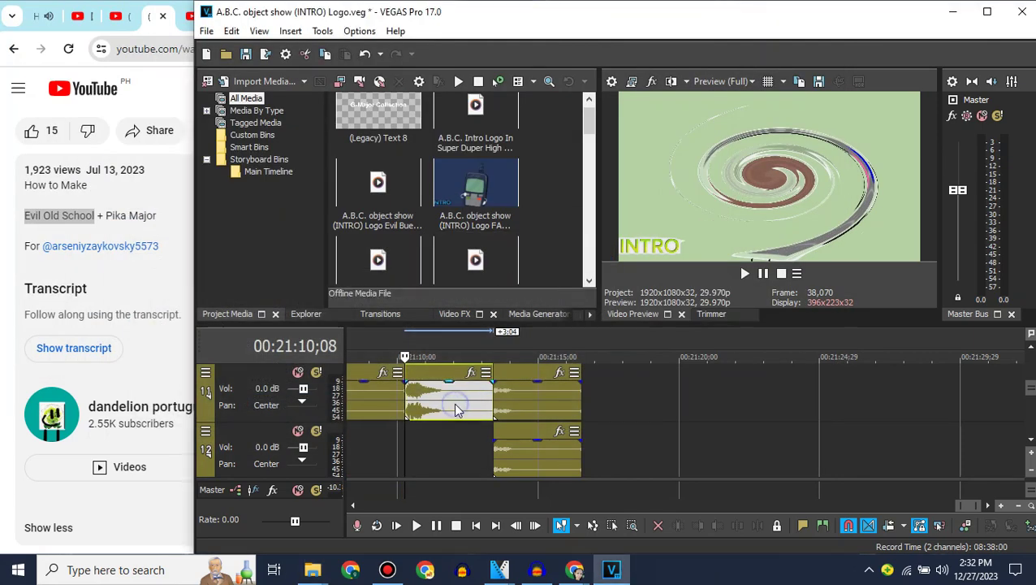
# Set the time stretch / pitch shift method of the Evil Old School audio clip on track 11 to élastique.
pyautogui.rightClick(456, 407)
pyautogui.click(497, 546)
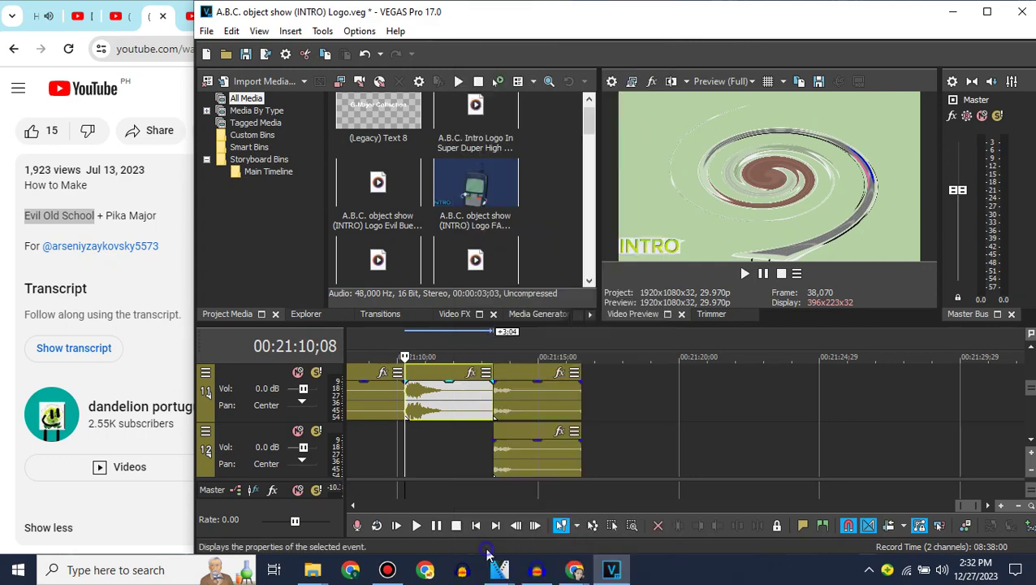
pyautogui.click(622, 243)
pyautogui.click(619, 269)
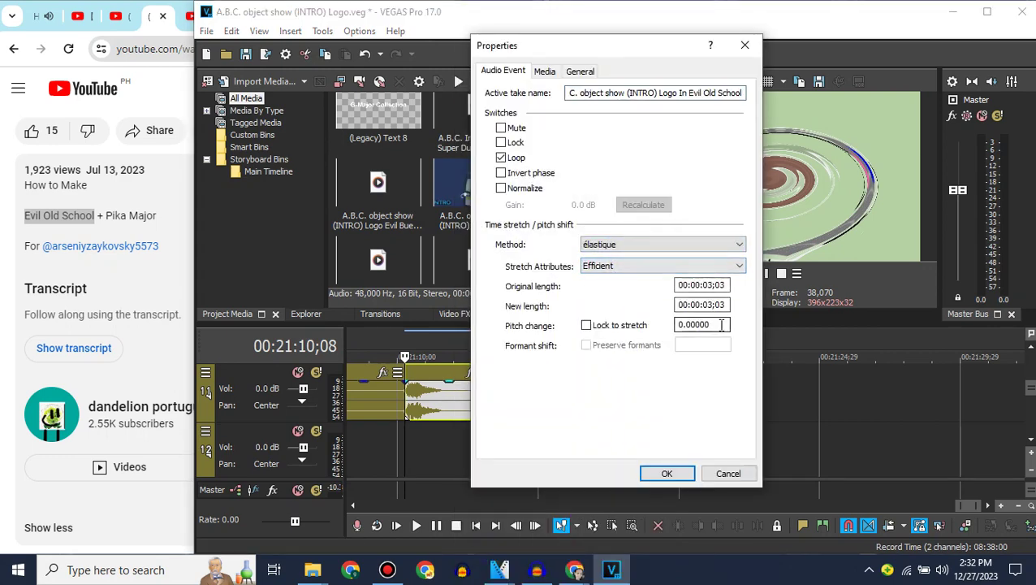
pyautogui.click(666, 474)
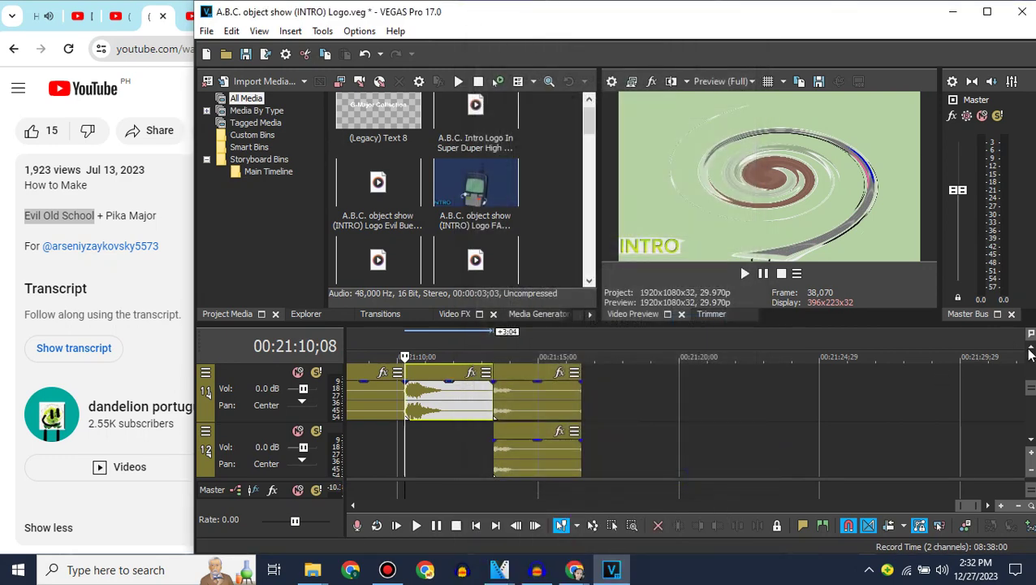
# Set the Evil Old School audio clip on track 9 to the élastique method with a pitch change of -7.
pyautogui.scroll(1, 1030, 354)
pyautogui.rightClick(416, 408)
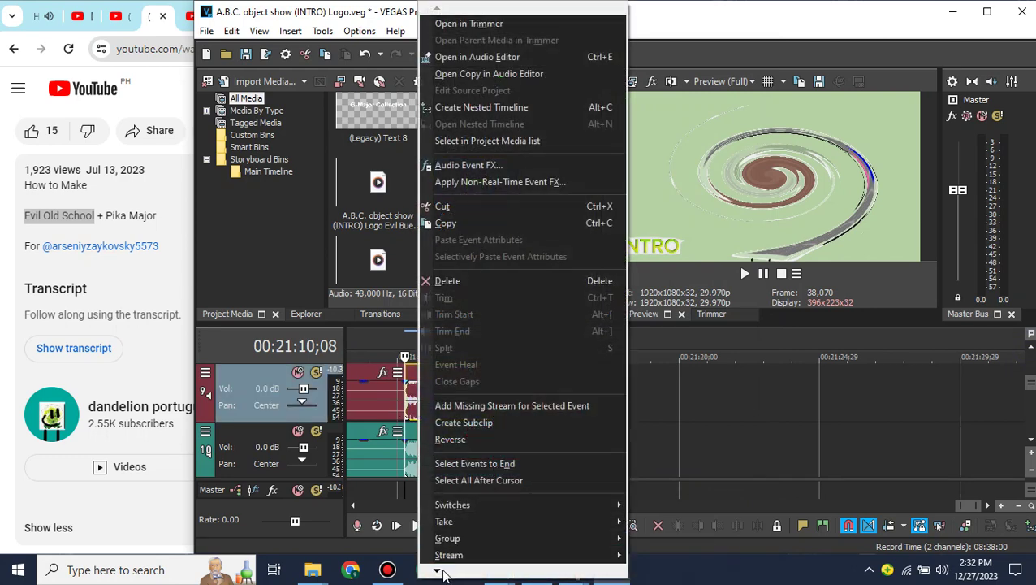
pyautogui.click(455, 546)
pyautogui.click(620, 244)
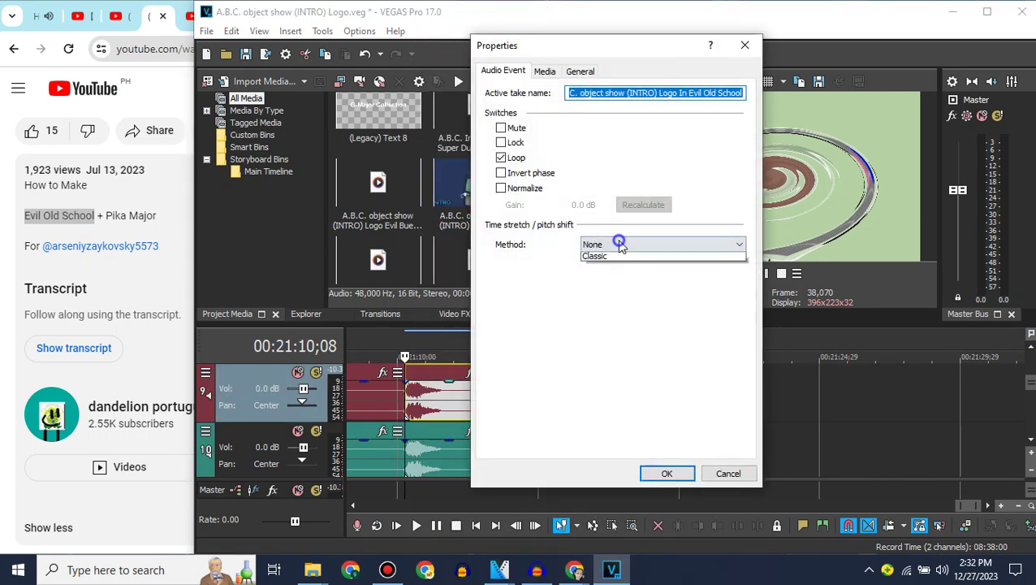
pyautogui.click(601, 271)
pyautogui.moveTo(717, 324); pyautogui.dragTo(649, 325)
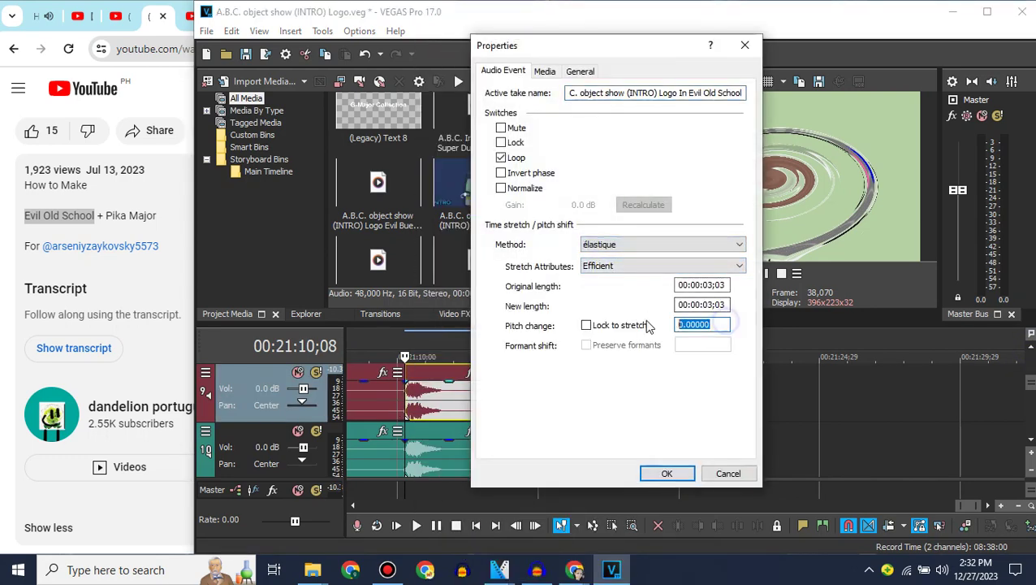
pyautogui.click(666, 474)
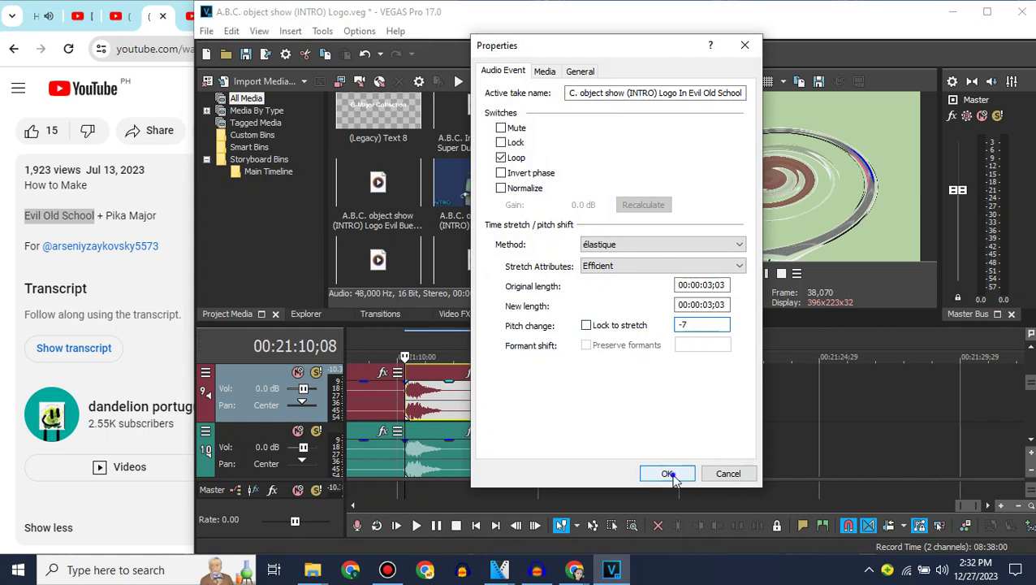
# Add A.B.C. object show (INTRO) Logo.mp4 to tracks 8 and 9 at 00:21:16;16 and bring up the Video FX plug-ins.
pyautogui.click(1031, 348)
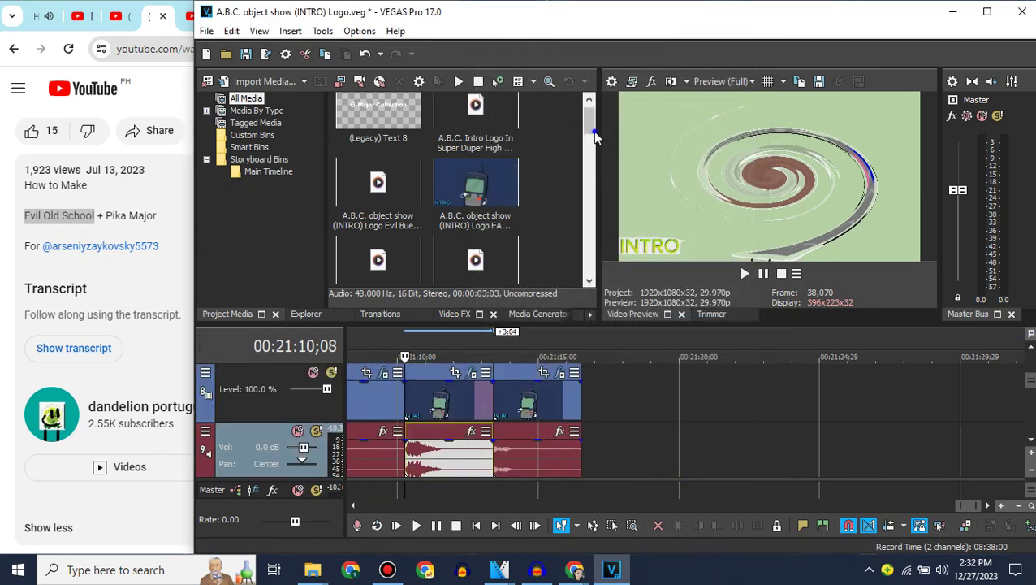
pyautogui.moveTo(594, 132); pyautogui.dragTo(592, 263)
pyautogui.moveTo(378, 171); pyautogui.dragTo(586, 407)
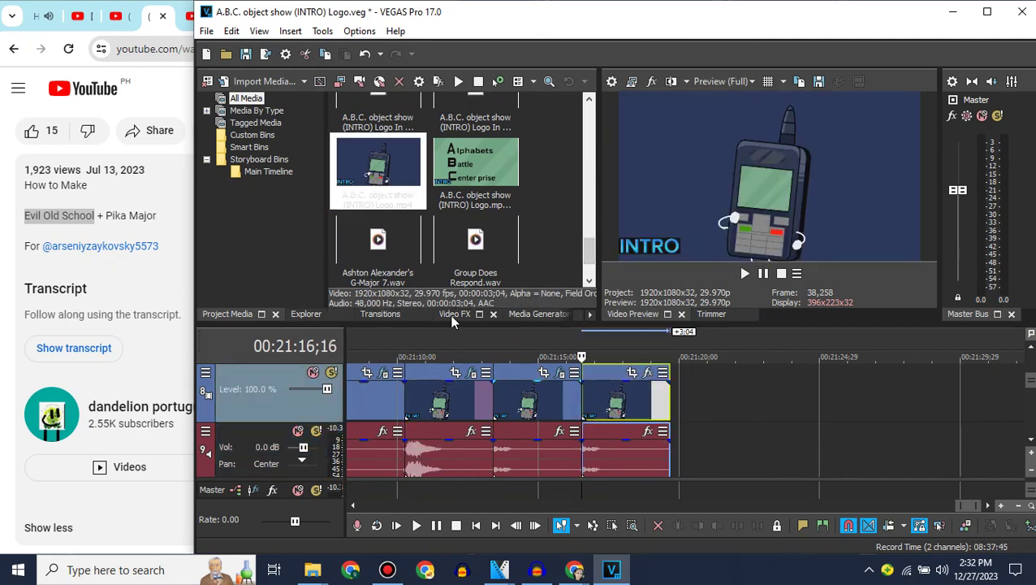
pyautogui.click(454, 313)
pyautogui.moveTo(314, 269); pyautogui.dragTo(313, 128)
# Switch to YouTube, return to the search results and open the full description of the video KC in My G-Major 50.
pyautogui.click(40, 32)
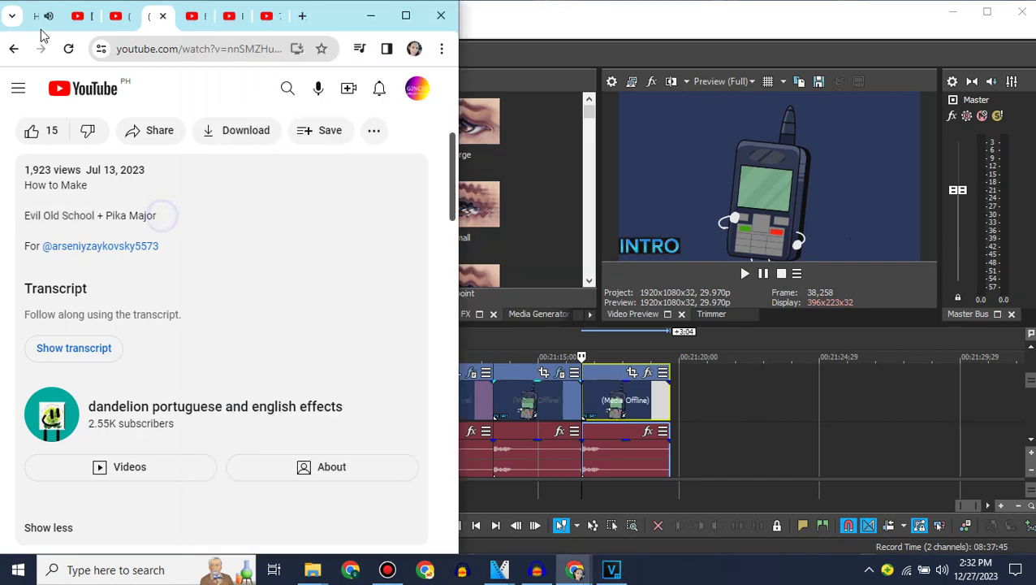
pyautogui.scroll(1, 224, 104)
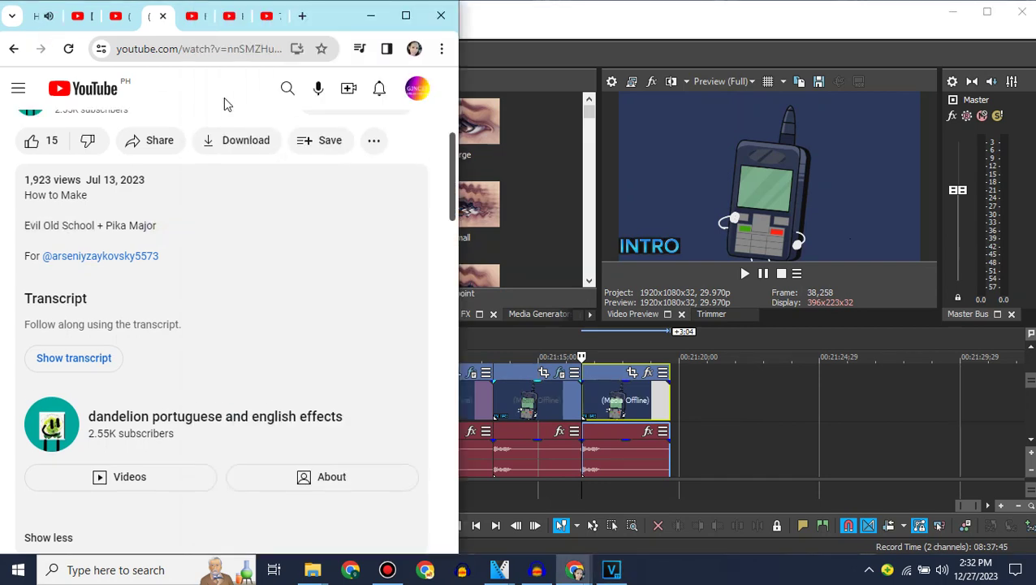
pyautogui.click(13, 49)
pyautogui.scroll(-3, 246, 94)
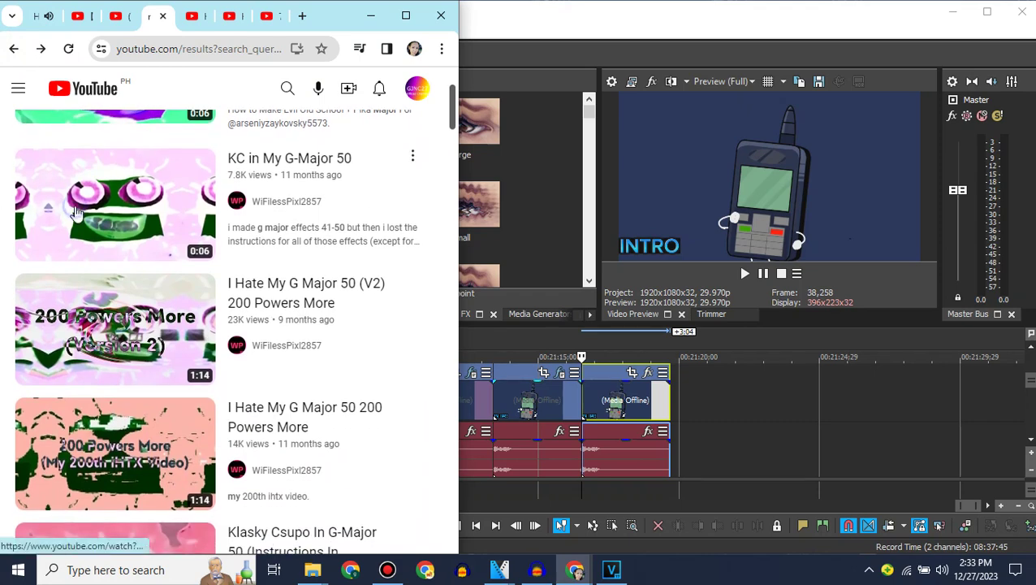
pyautogui.click(145, 209)
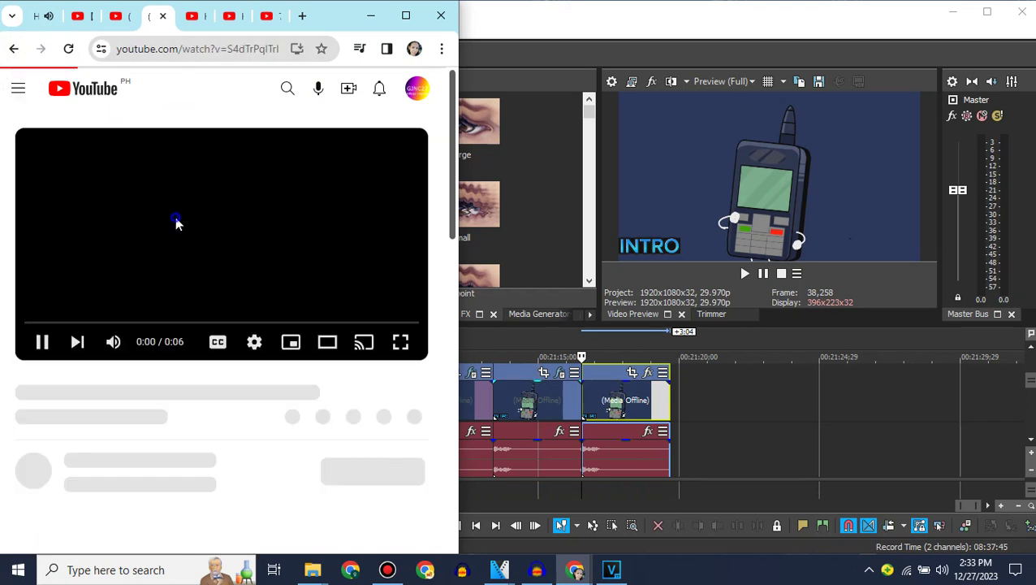
pyautogui.click(143, 241)
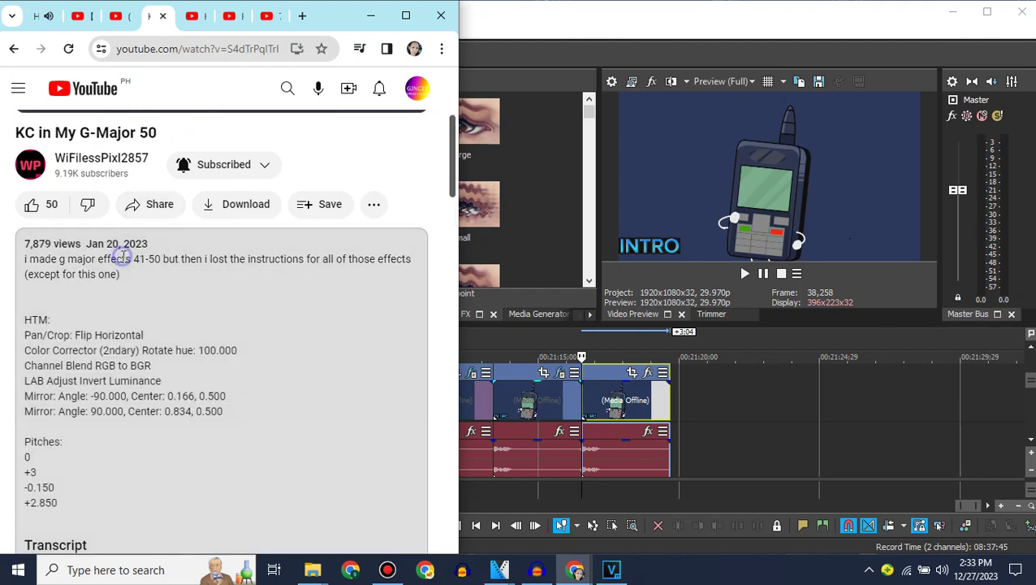
pyautogui.scroll(-1, 122, 256)
# Switch to VEGAS Pro and flip the new logo clip at 00:21:16;16 horizontally in Event Pan/Crop.
pyautogui.click(528, 242)
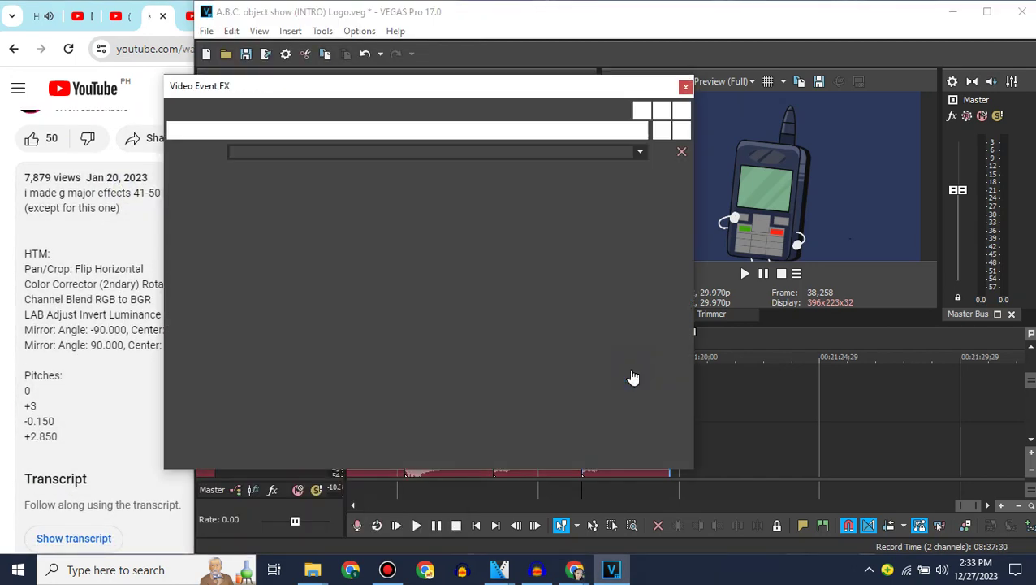
pyautogui.click(648, 372)
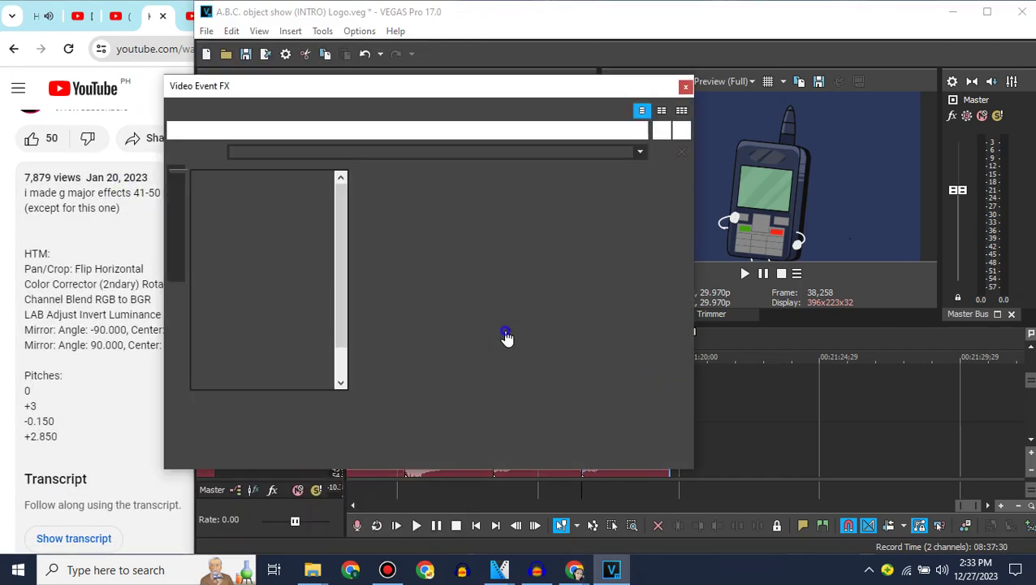
pyautogui.rightClick(580, 359)
pyautogui.click(605, 402)
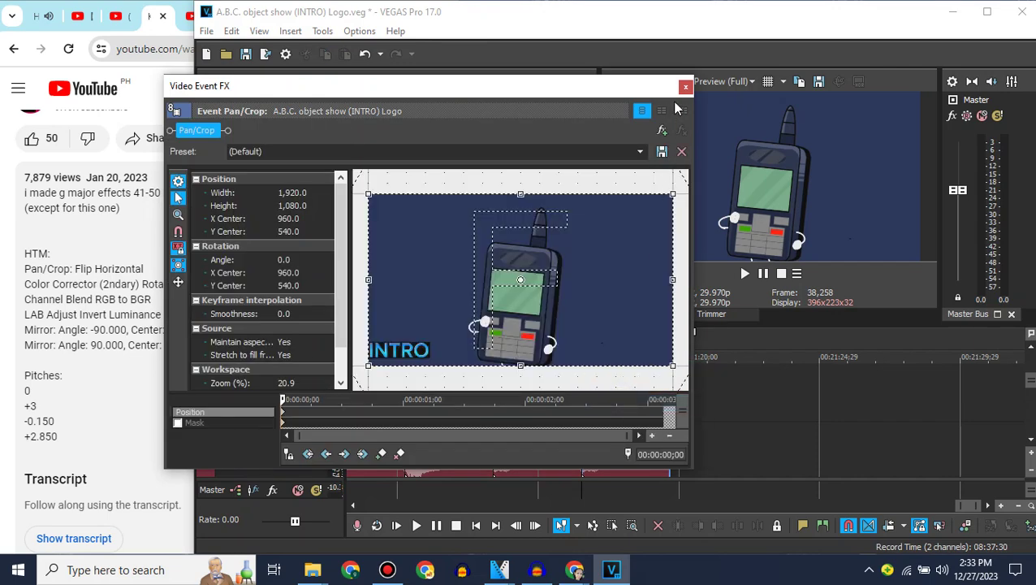
pyautogui.click(686, 86)
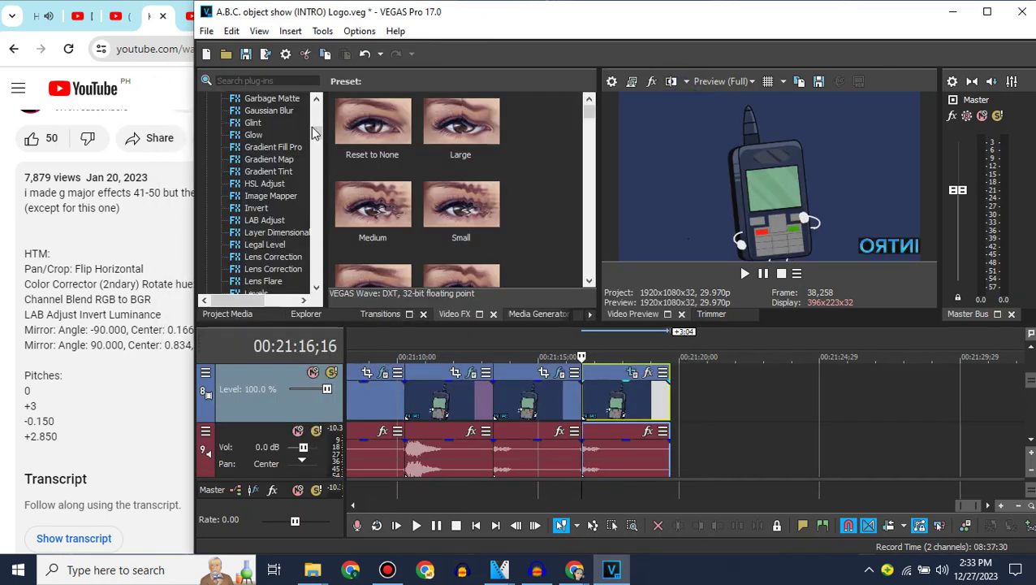
# Apply Color Corrector (Secondary) to the flipped logo clip with the Rotate Hue: 100.000 preset.
pyautogui.scroll(10, 314, 133)
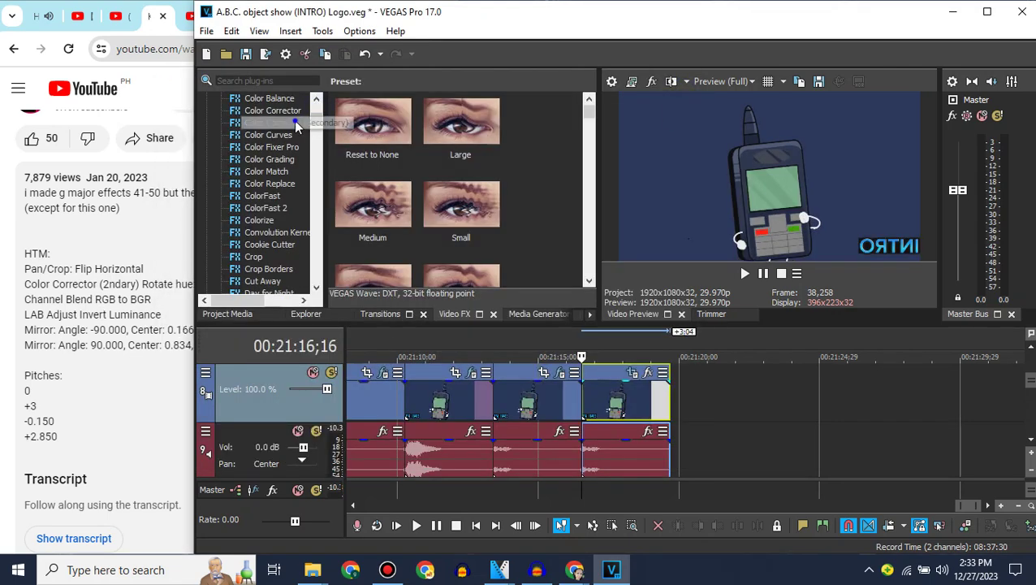
pyautogui.moveTo(296, 122); pyautogui.dragTo(592, 394)
pyautogui.click(3, 243)
pyautogui.click(665, 328)
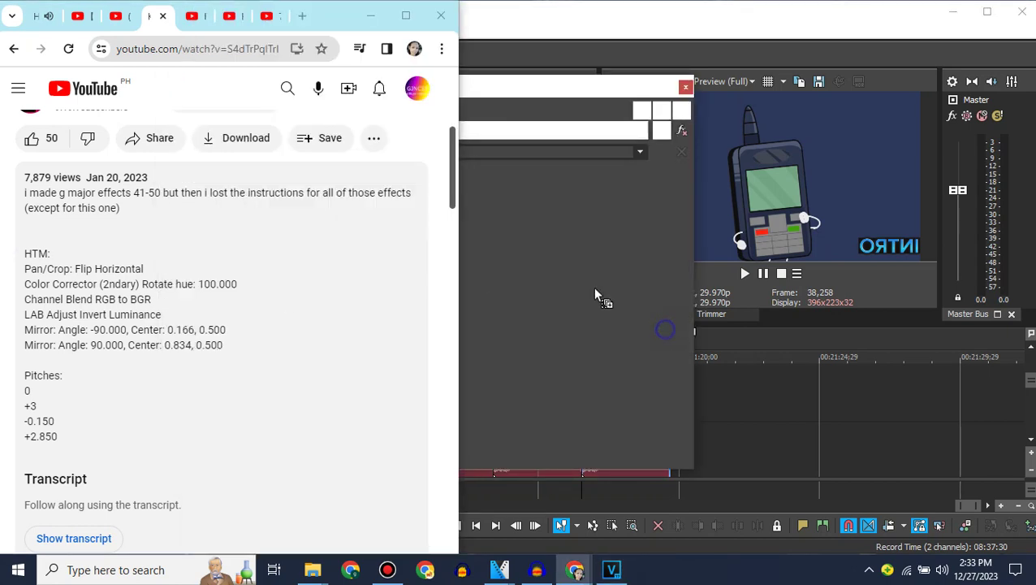
pyautogui.click(324, 151)
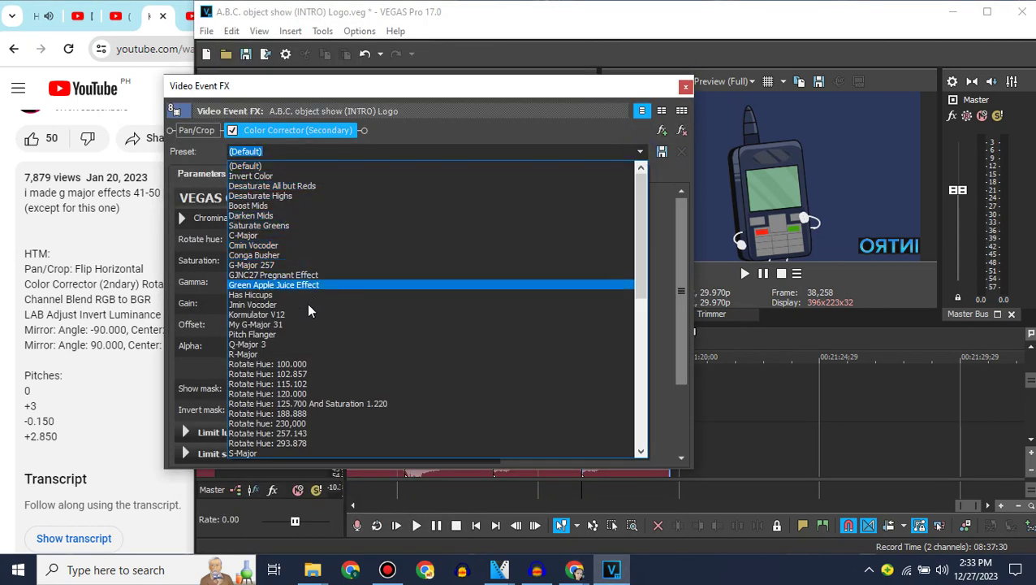
pyautogui.click(298, 363)
pyautogui.click(685, 86)
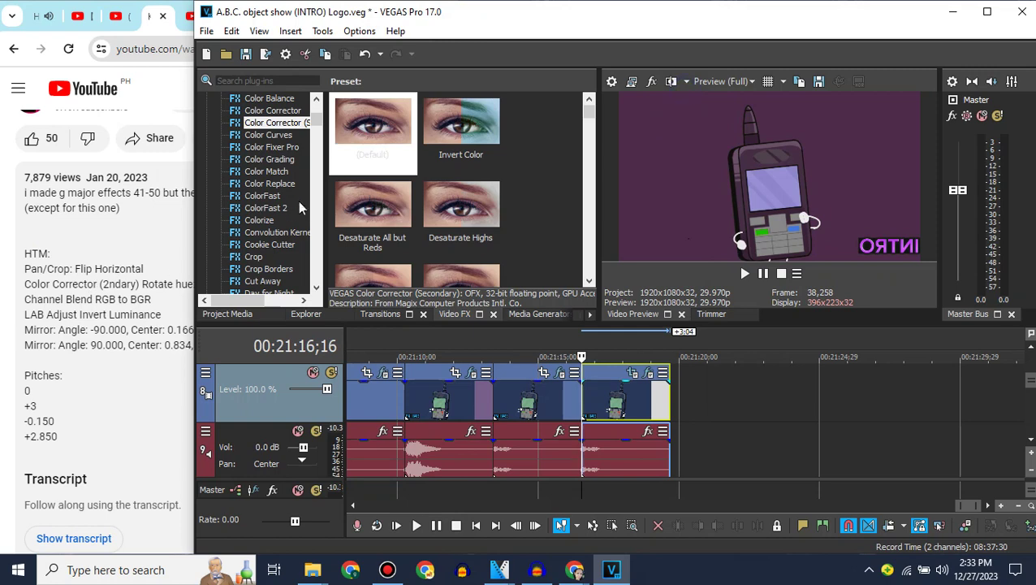
# Apply the Channel Blend effect with the RGB to BGR preset to the logo clip at 00:21:16;16.
pyautogui.click(317, 99)
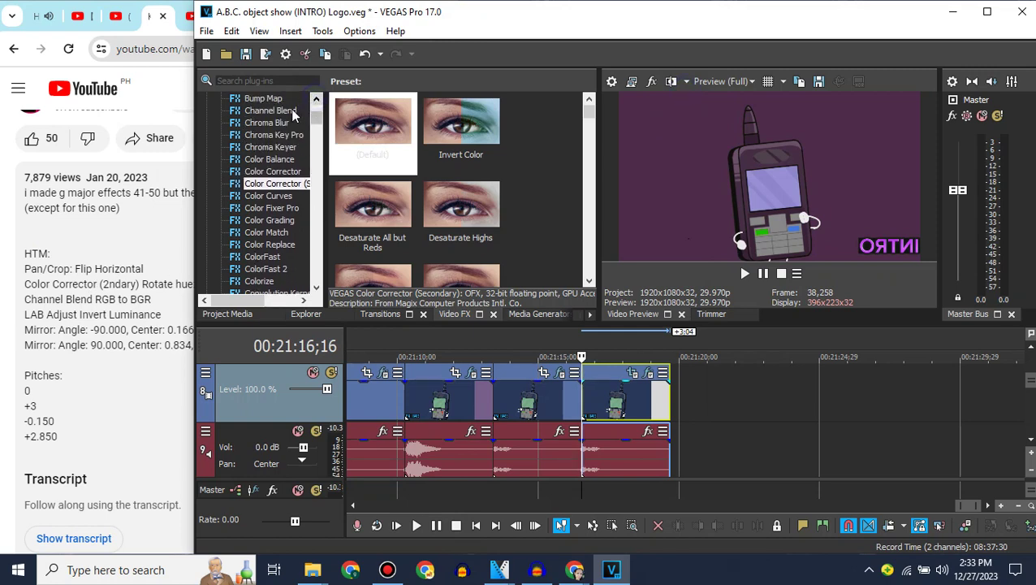
pyautogui.click(270, 111)
pyautogui.moveTo(372, 212); pyautogui.dragTo(647, 416)
pyautogui.click(684, 85)
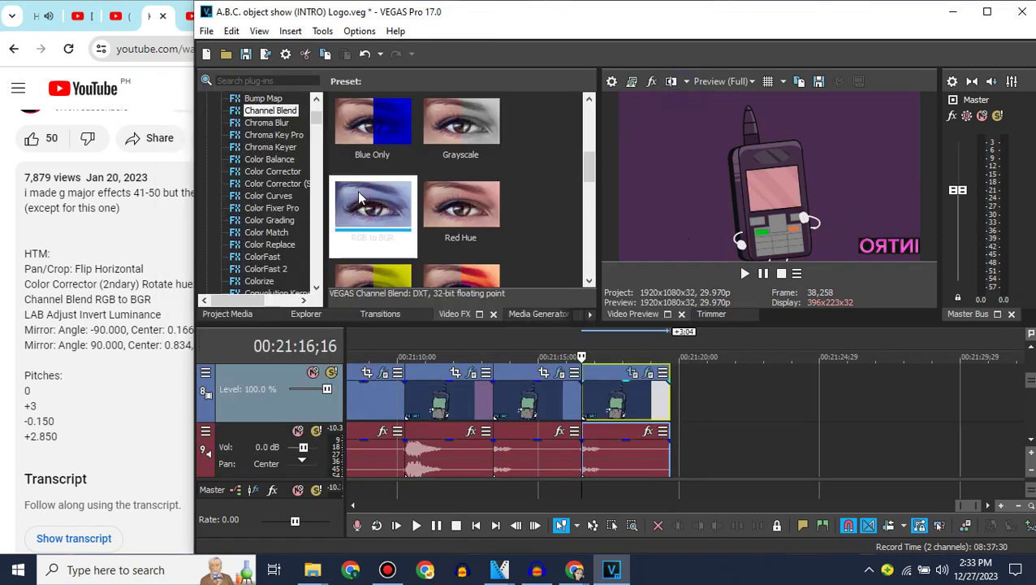
# Apply the LAB Adjust effect with the Invert Luminosity preset to the same logo clip.
pyautogui.scroll(-8, 319, 209)
pyautogui.click(320, 204)
pyautogui.click(319, 203)
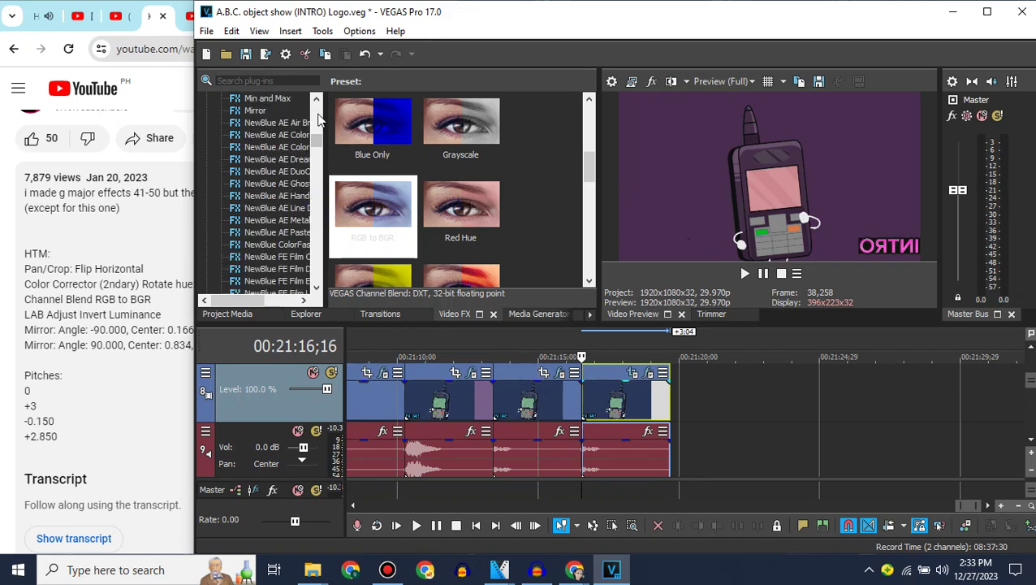
pyautogui.click(316, 116)
pyautogui.click(268, 99)
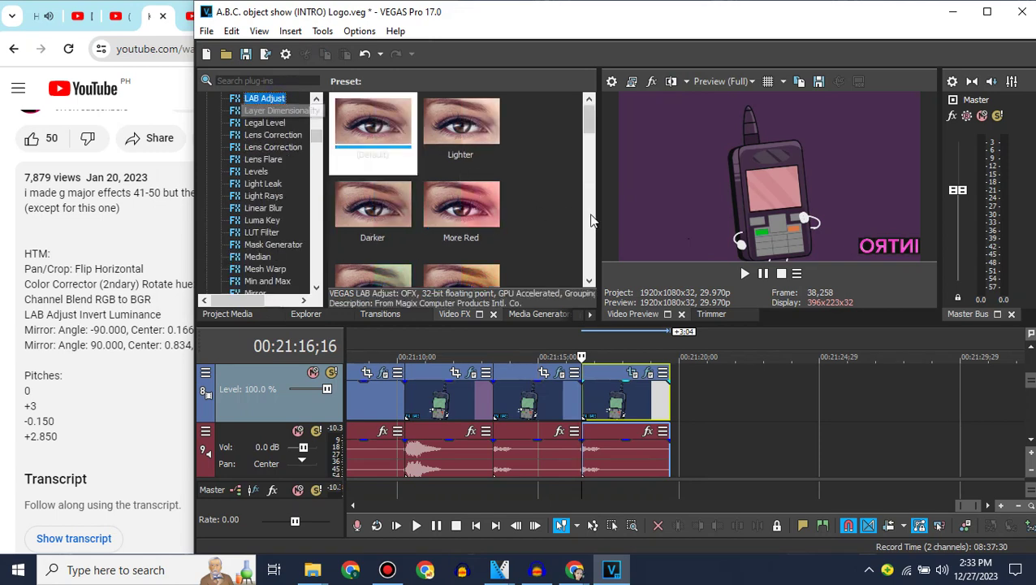
pyautogui.scroll(-2, 455, 195)
pyautogui.moveTo(460, 207); pyautogui.dragTo(626, 398)
pyautogui.click(685, 85)
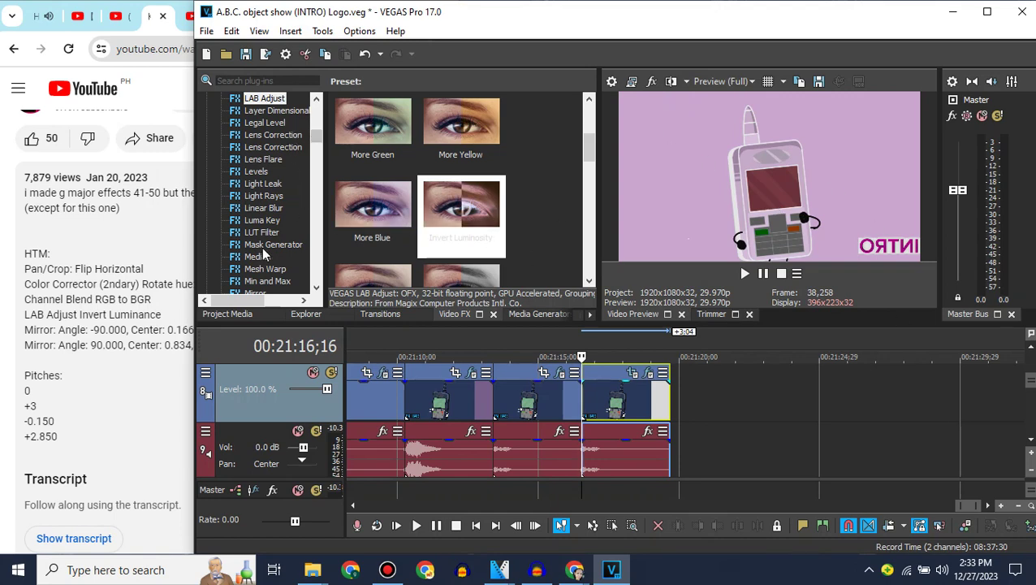
# Add the Mirror effect to the logo clip and choose its Reflect Right preset for an angle of -90.000.
pyautogui.click(256, 292)
pyautogui.moveTo(373, 130); pyautogui.dragTo(618, 414)
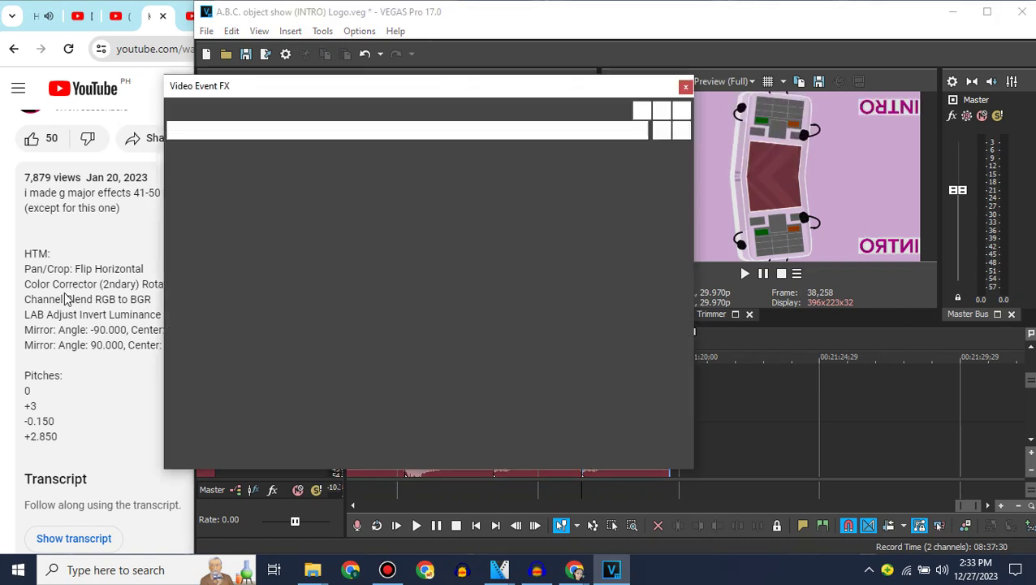
pyautogui.click(65, 284)
pyautogui.hotkey('alt', 'Tab')
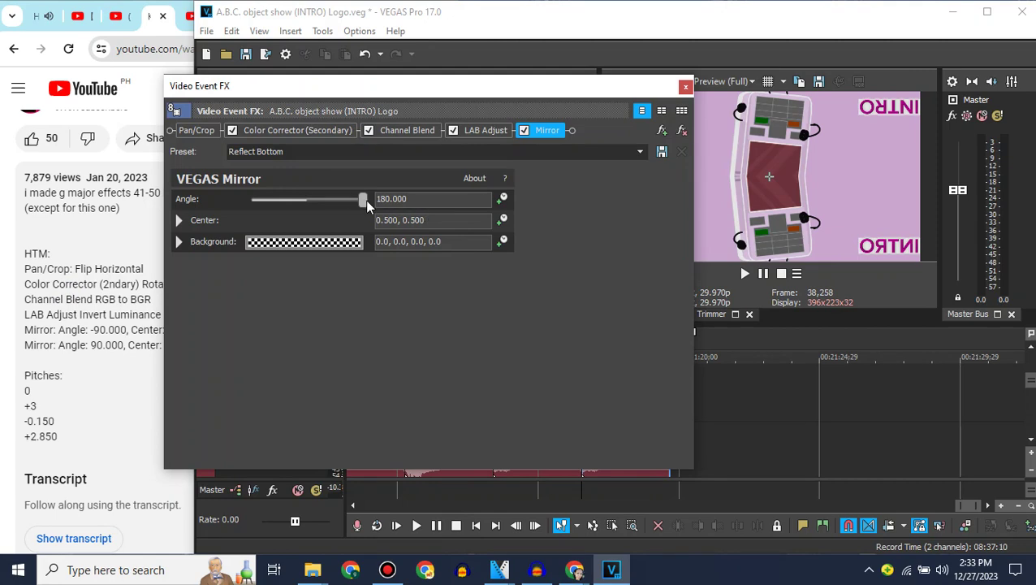
pyautogui.moveTo(366, 199); pyautogui.dragTo(244, 204)
pyautogui.click(260, 151)
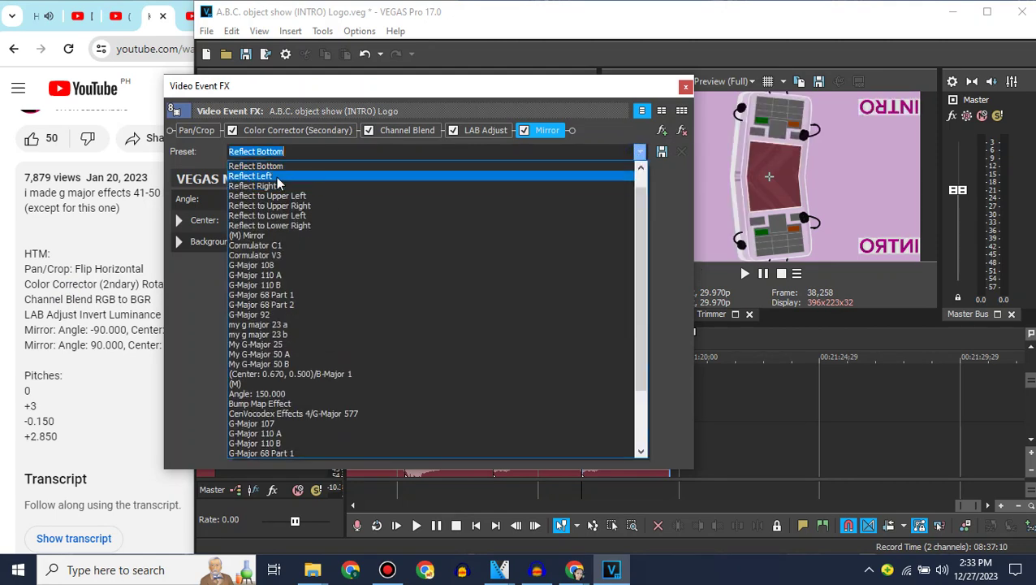
pyautogui.click(268, 186)
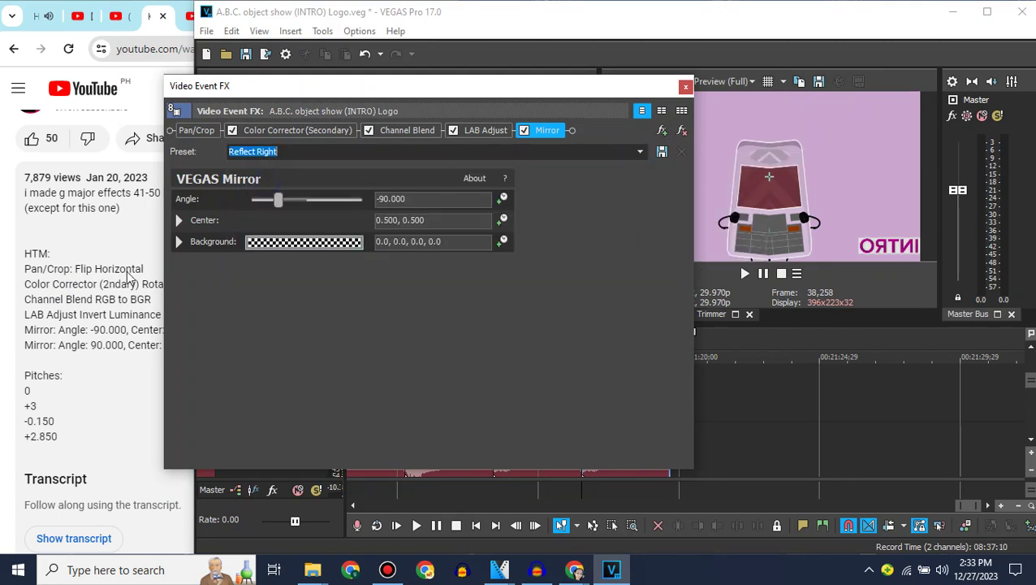
# Set the mirror's center to 0.166, 0.500 and check it against the YouTube description's effect list.
pyautogui.click(91, 265)
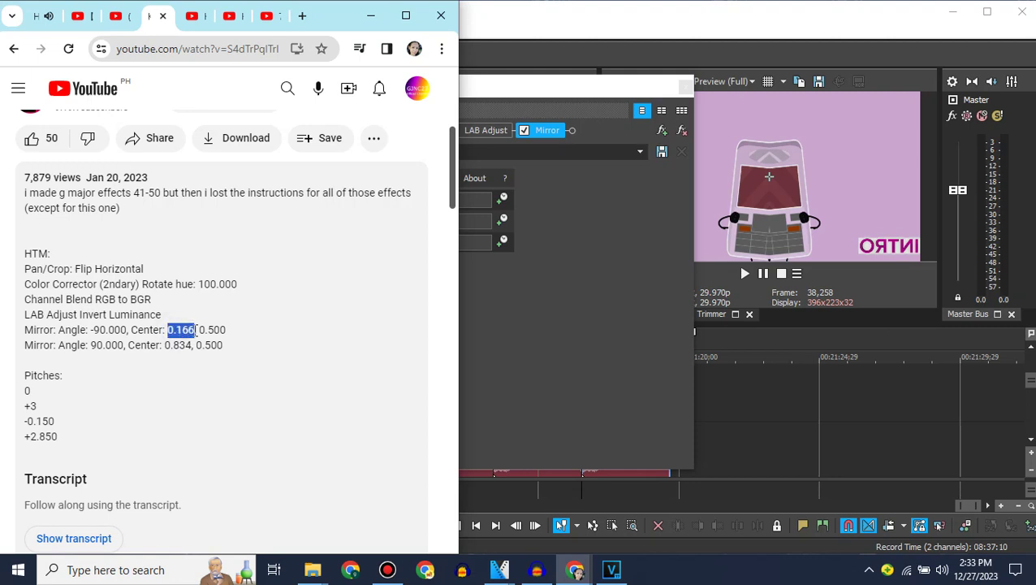
pyautogui.click(566, 370)
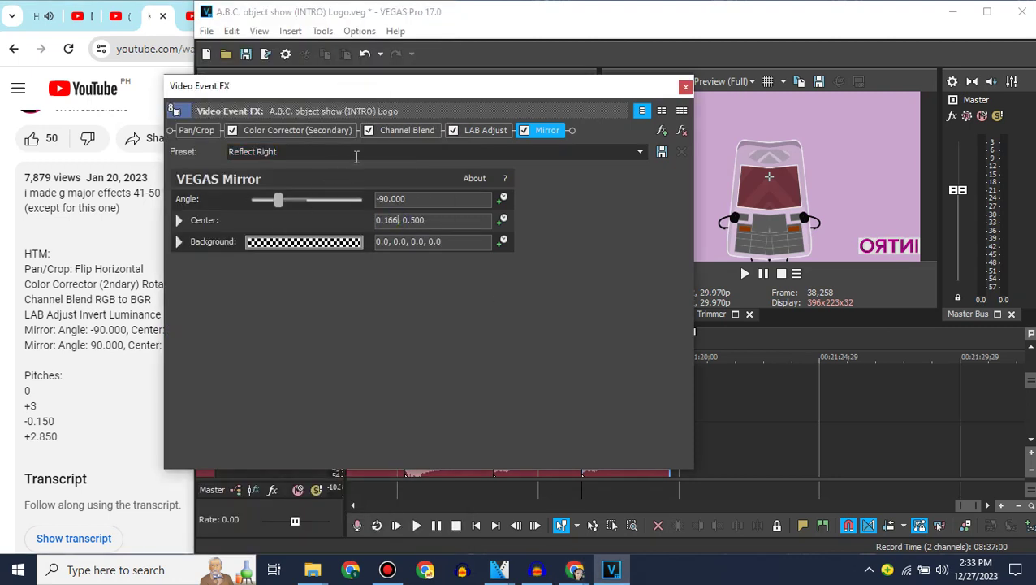
pyautogui.click(52, 284)
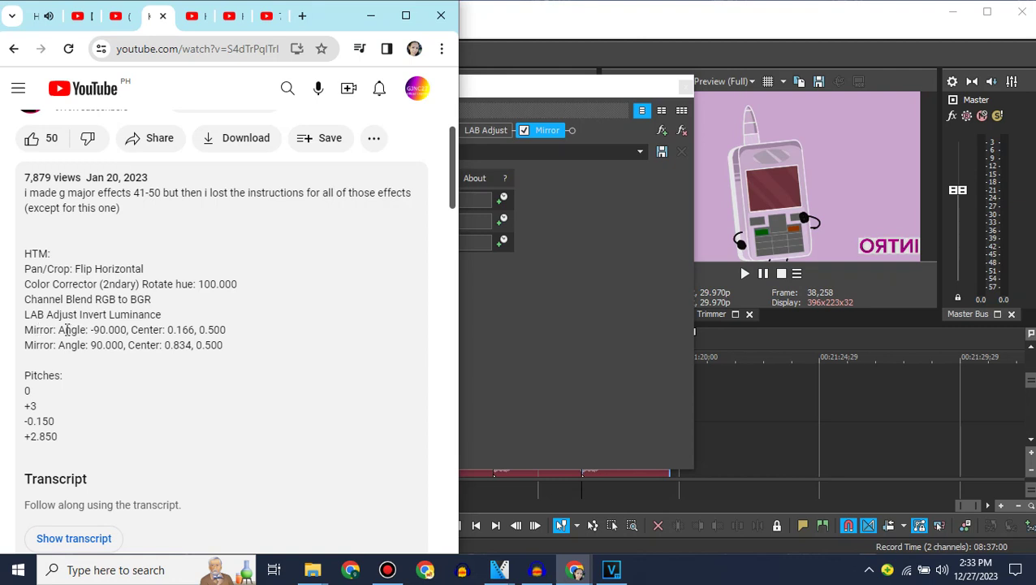
pyautogui.scroll(2, 295, 347)
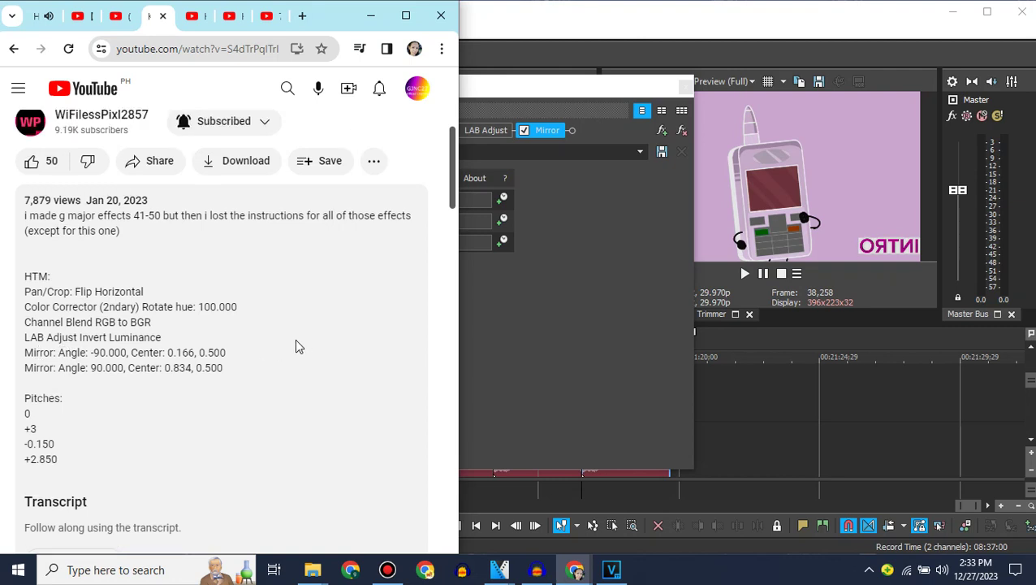
# Save the logo clip's first Mirror settings as a preset named My G-Major 50, matching the YouTube video's title.
pyautogui.moveTo(84, 167); pyautogui.dragTo(170, 180)
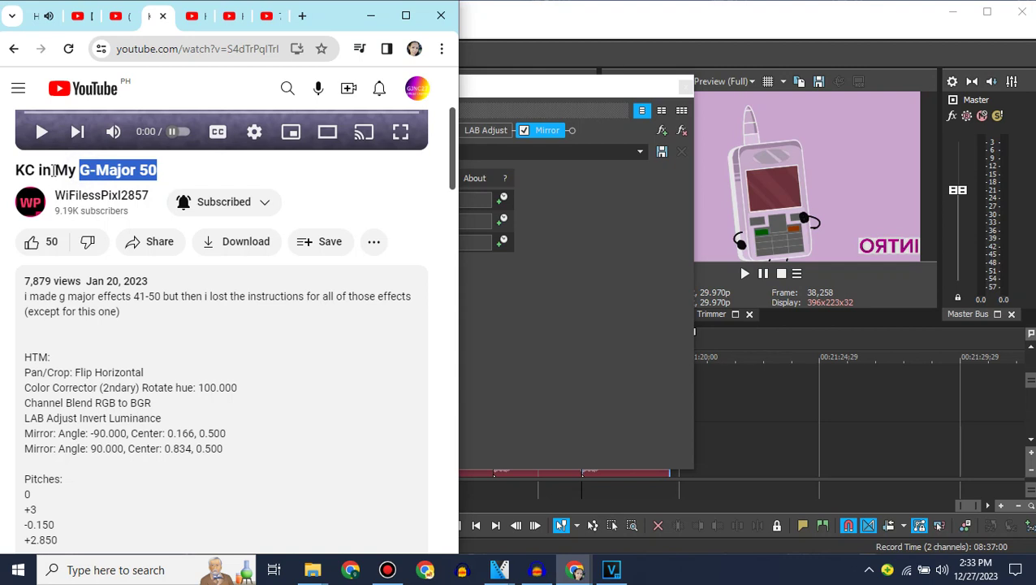
pyautogui.moveTo(53, 170); pyautogui.dragTo(205, 185)
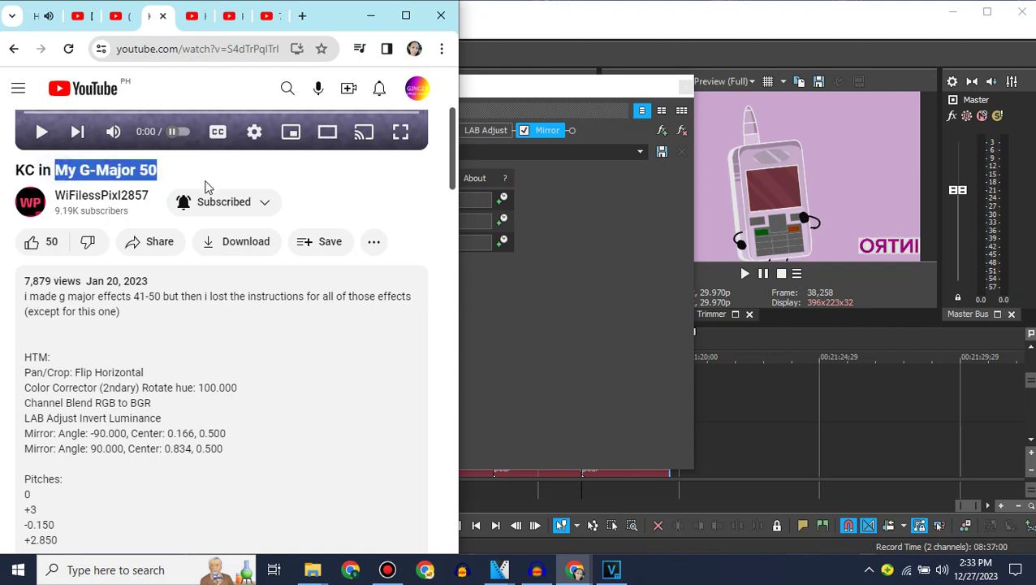
pyautogui.click(532, 284)
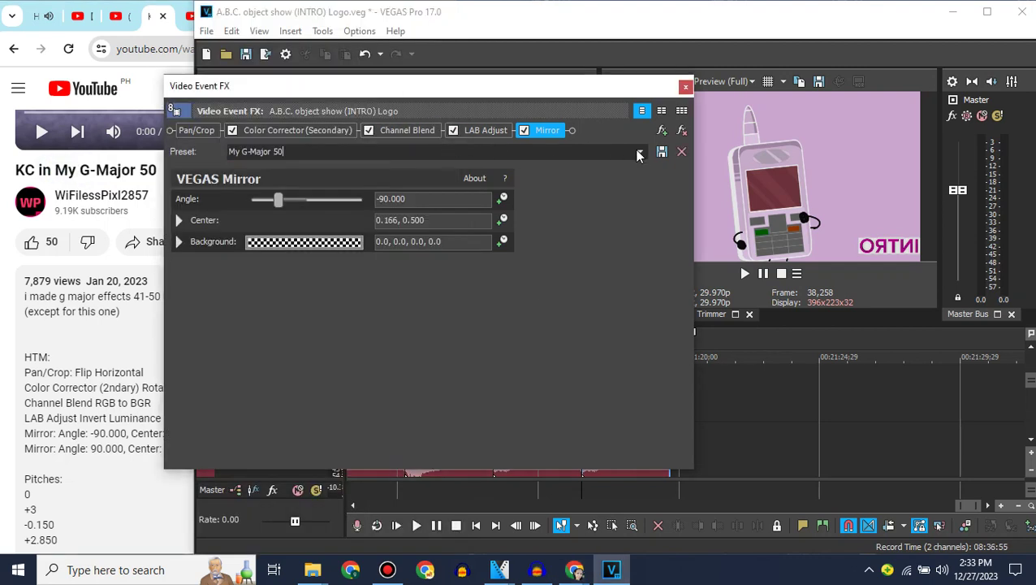
pyautogui.click(686, 87)
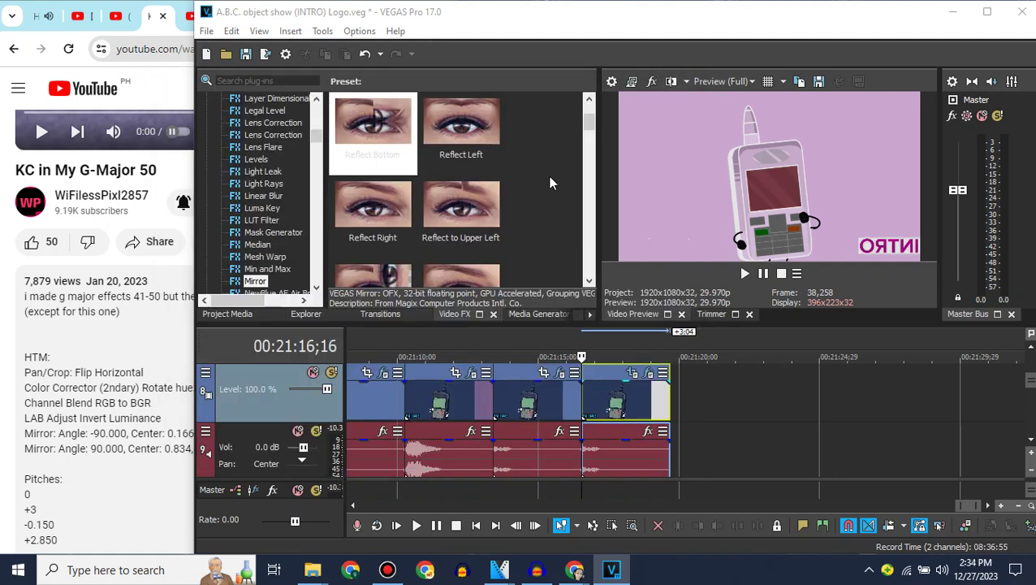
# Add a second Mirror effect with the Reflect Left preset to the logo clip at 00:21:16;16 and consult the YouTube effect list.
pyautogui.moveTo(461, 124); pyautogui.dragTo(554, 269)
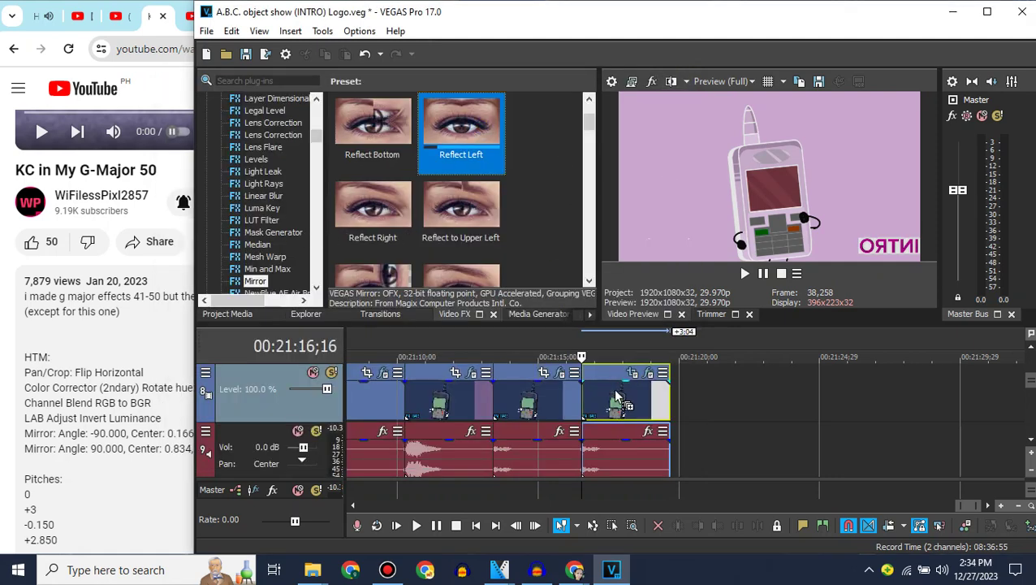
pyautogui.moveTo(617, 398); pyautogui.dragTo(615, 396)
pyautogui.click(66, 336)
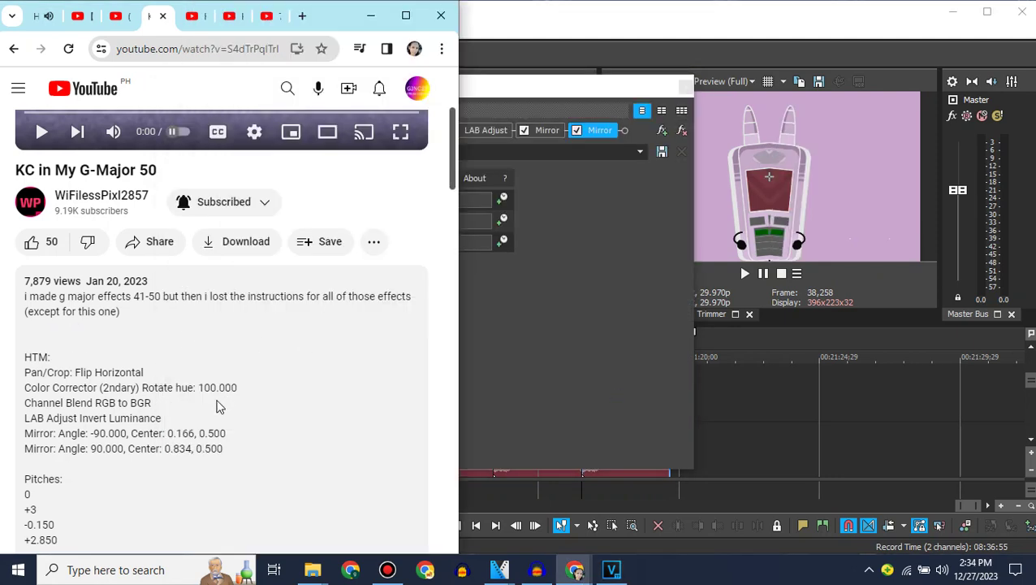
# Set the second mirror's center to 0.834, 0.500 and save its settings as the preset My G-Major 50 Part 2.
pyautogui.click(540, 354)
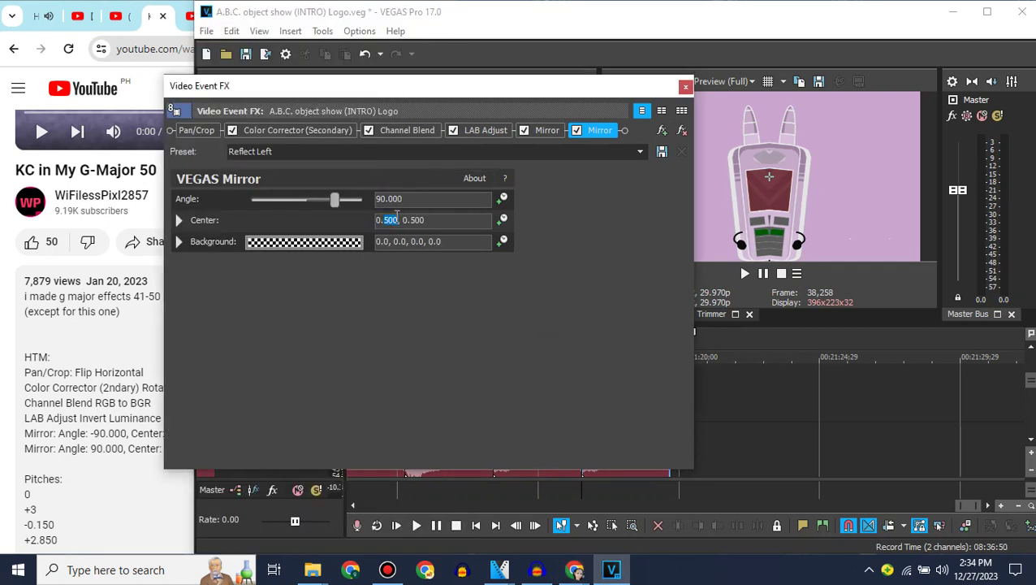
pyautogui.click(386, 153)
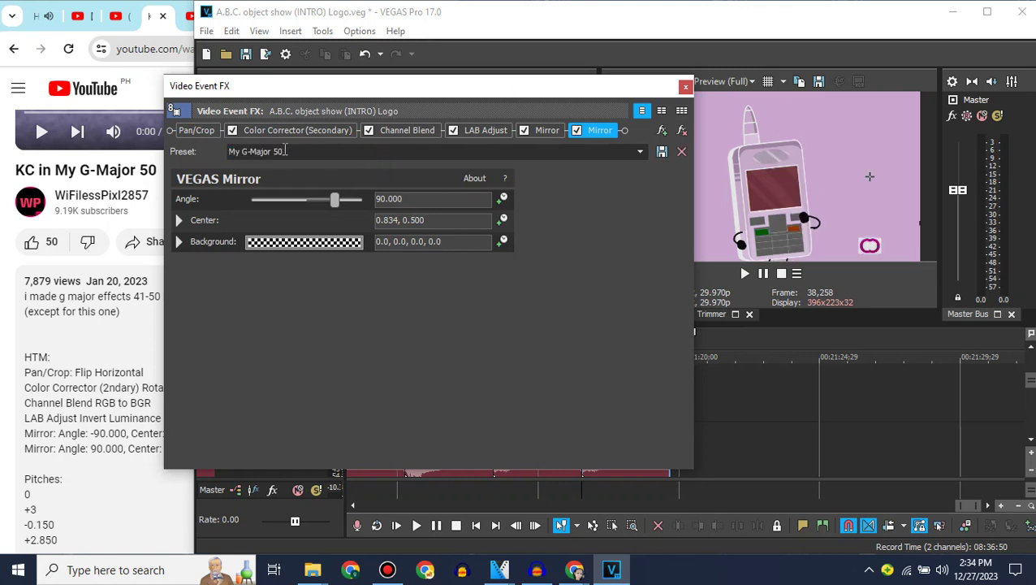
pyautogui.write('My G-Major 50 Part 2')
pyautogui.click(686, 86)
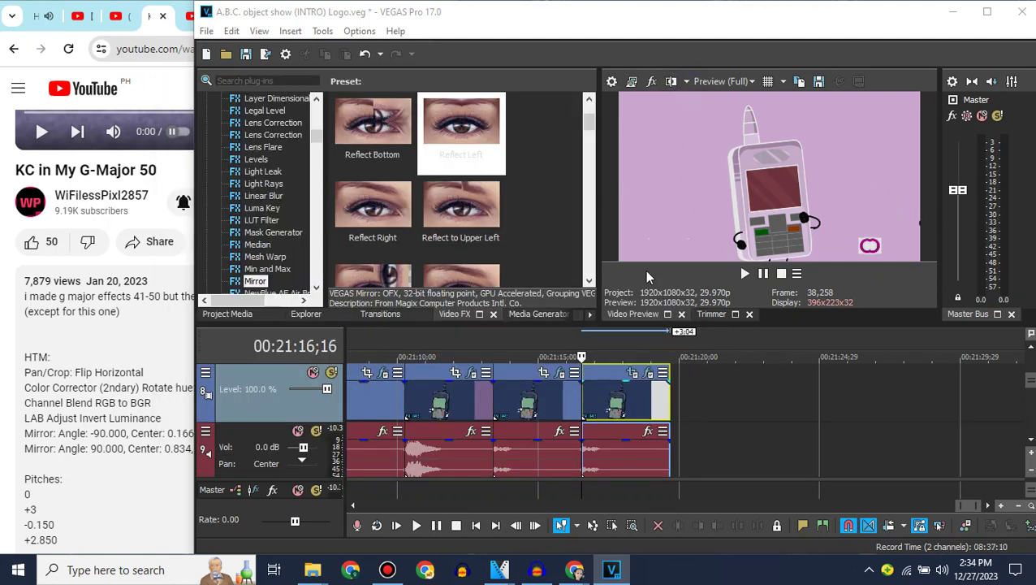
# Copy the preceding logo audio event on track 10 and paste it at 00:21:16;16 on the same track.
pyautogui.click(1031, 442)
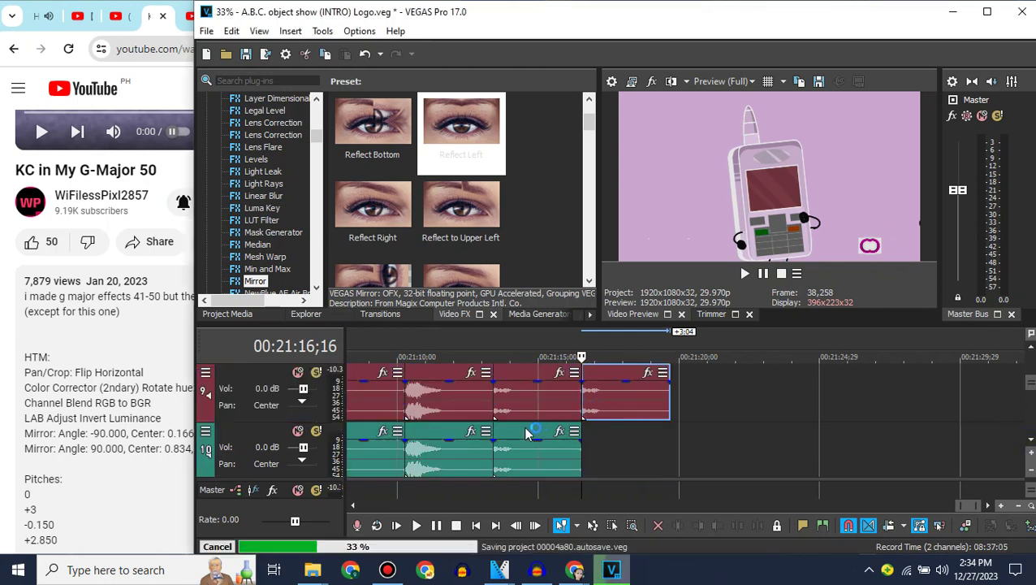
pyautogui.rightClick(526, 435)
pyautogui.click(549, 224)
pyautogui.hotkey('ctrl', 'v')
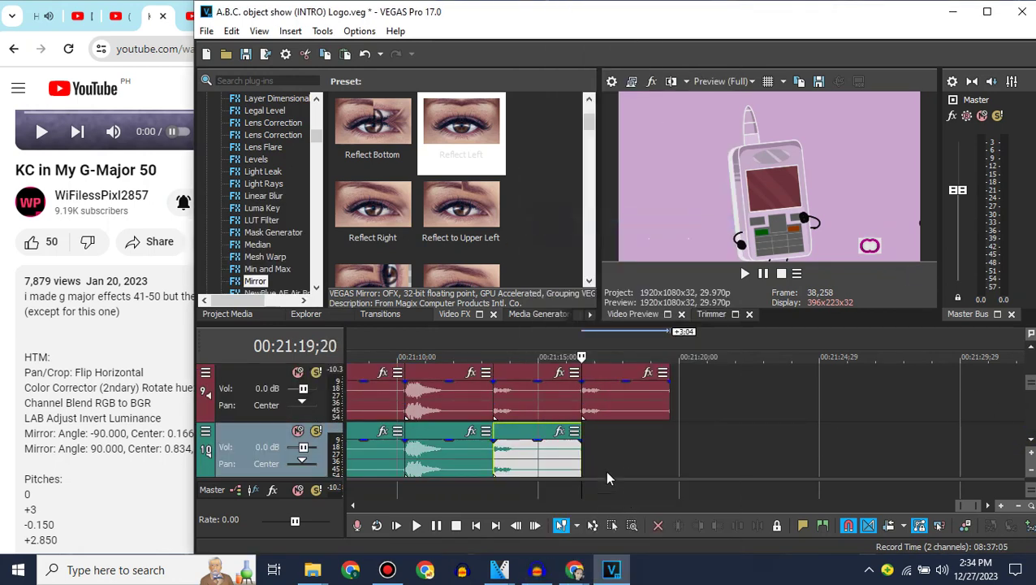
pyautogui.click(584, 431)
# Set the pasted track 10 audio event's pitch change to the description's second value, +3.
pyautogui.rightClick(598, 433)
pyautogui.moveTo(617, 570)
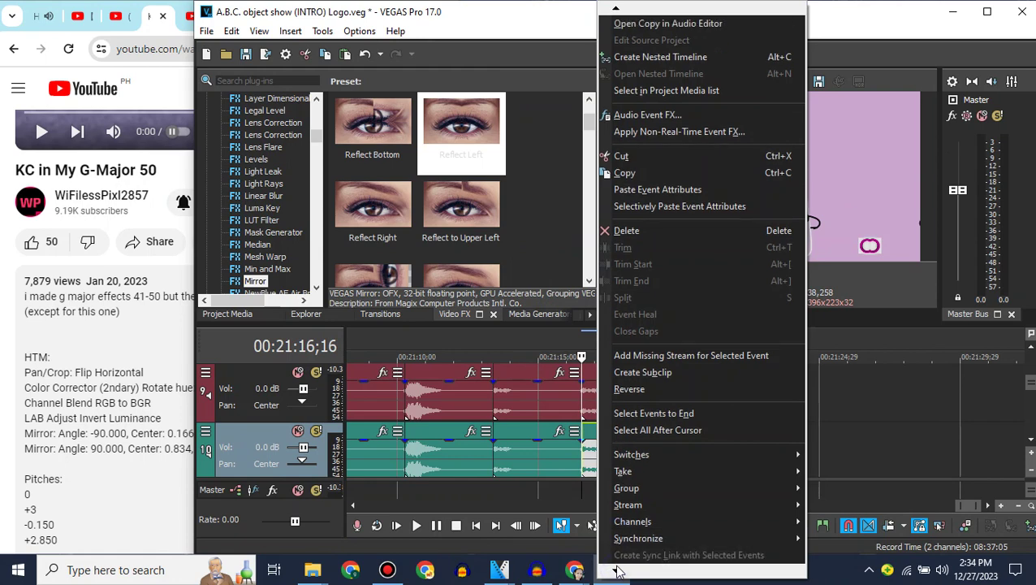
pyautogui.click(646, 549)
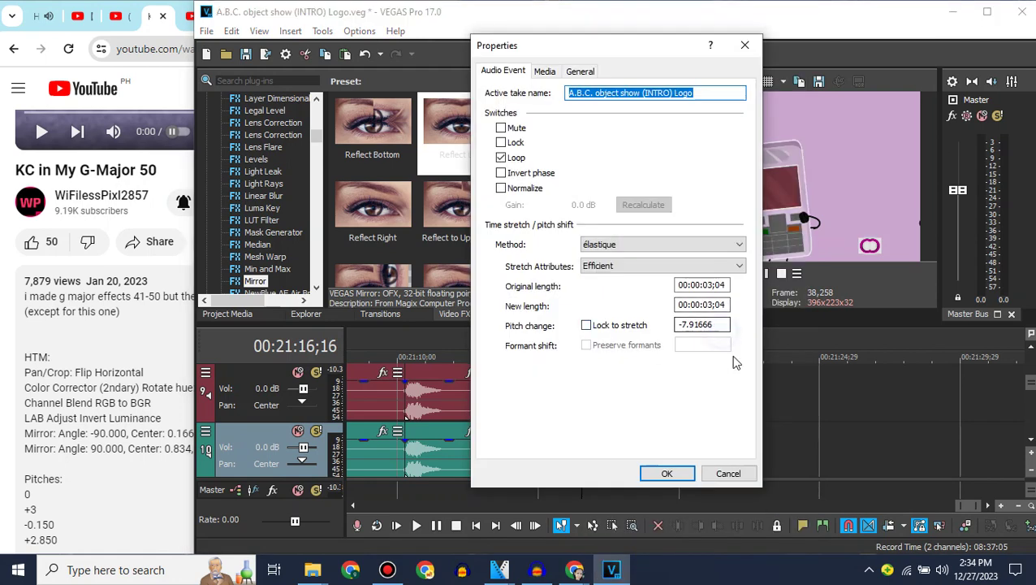
pyautogui.doubleClick(727, 325)
pyautogui.click(667, 474)
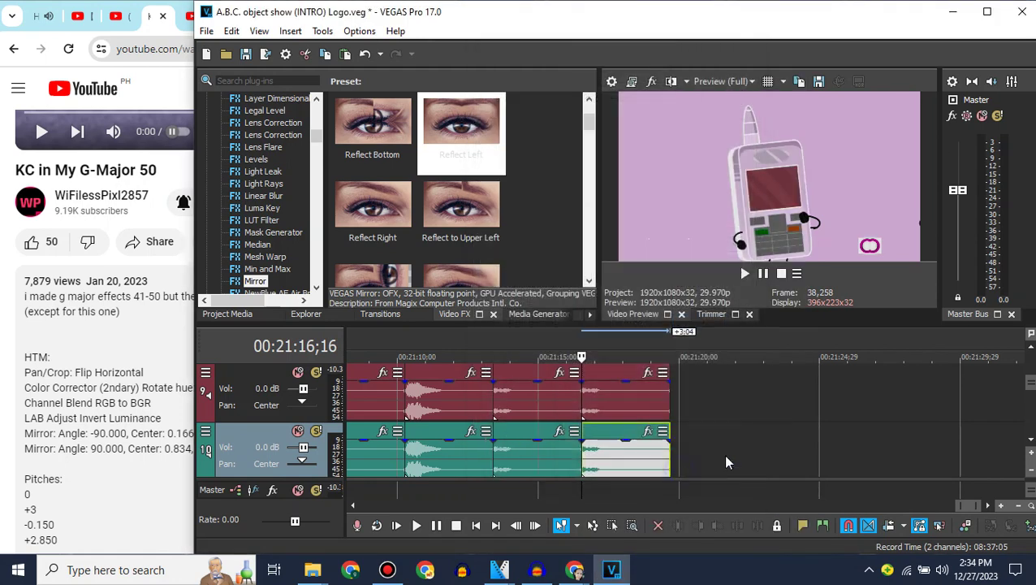
# Paste the logo audio onto track 11 at 00:21:16;16 and set its pitch change to -0.150.
pyautogui.scroll(-1, 1032, 443)
pyautogui.click(261, 431)
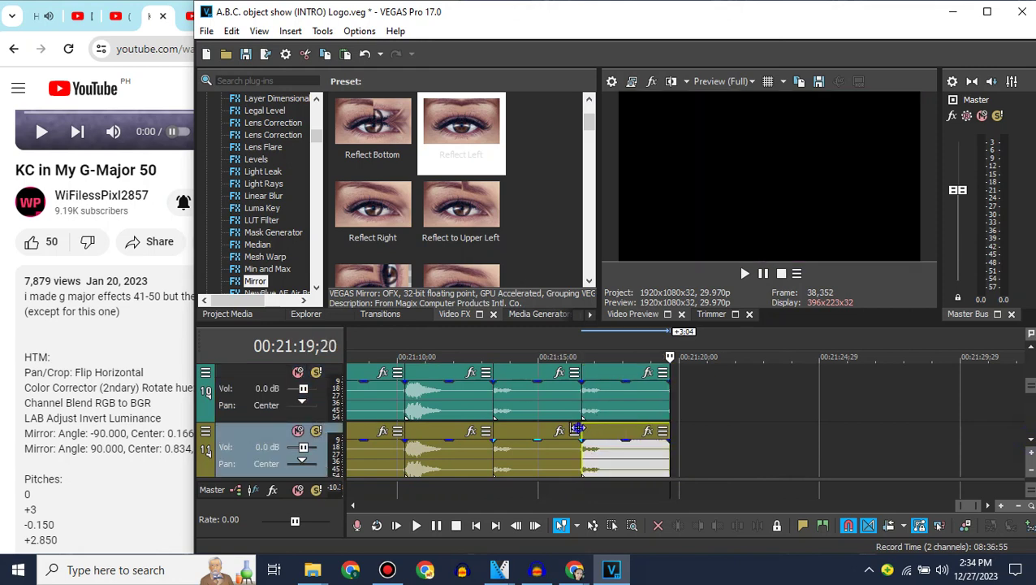
pyautogui.rightClick(590, 435)
pyautogui.moveTo(610, 570)
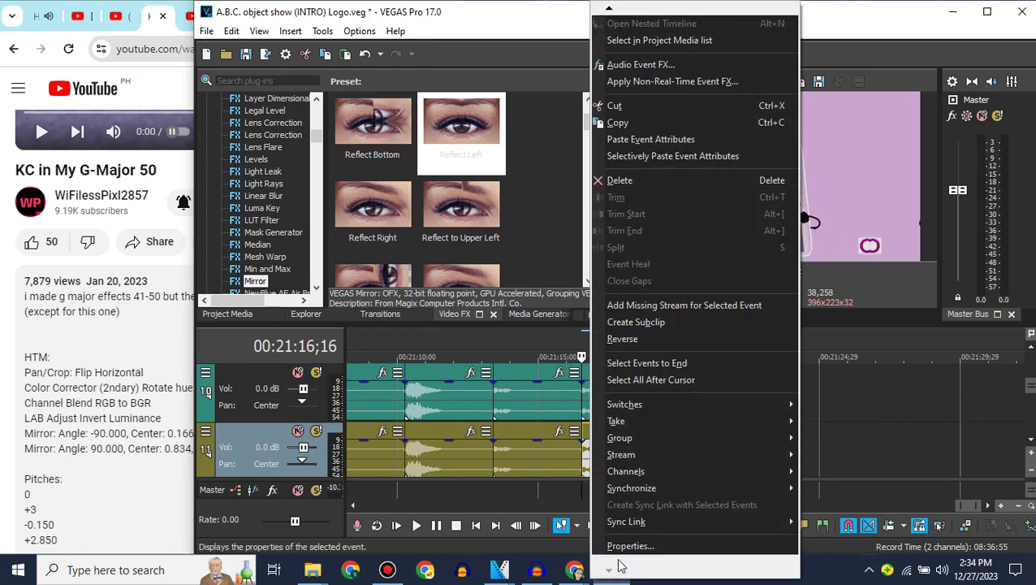
pyautogui.click(618, 549)
pyautogui.click(619, 548)
pyautogui.doubleClick(697, 325)
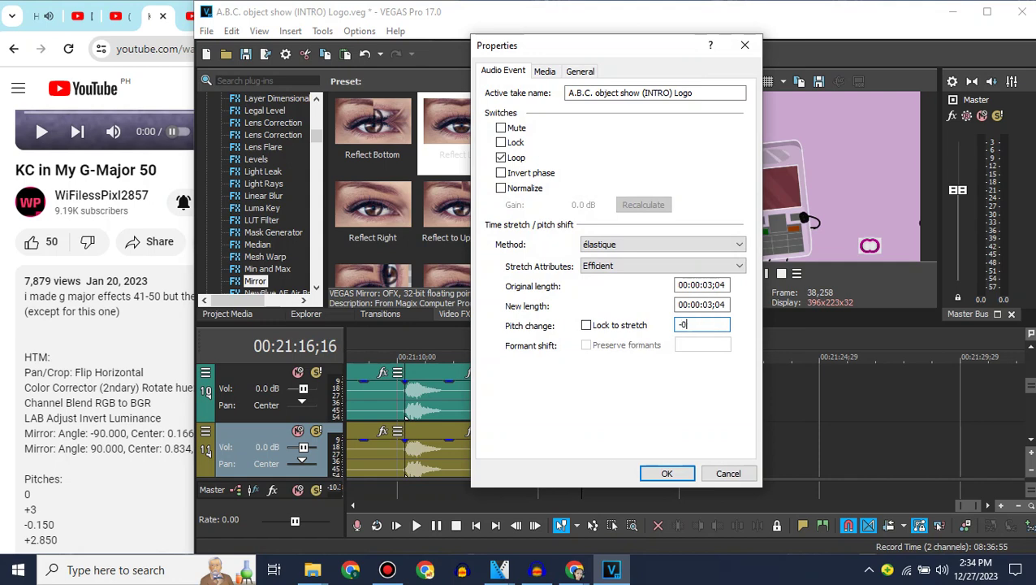
pyautogui.press('Return')
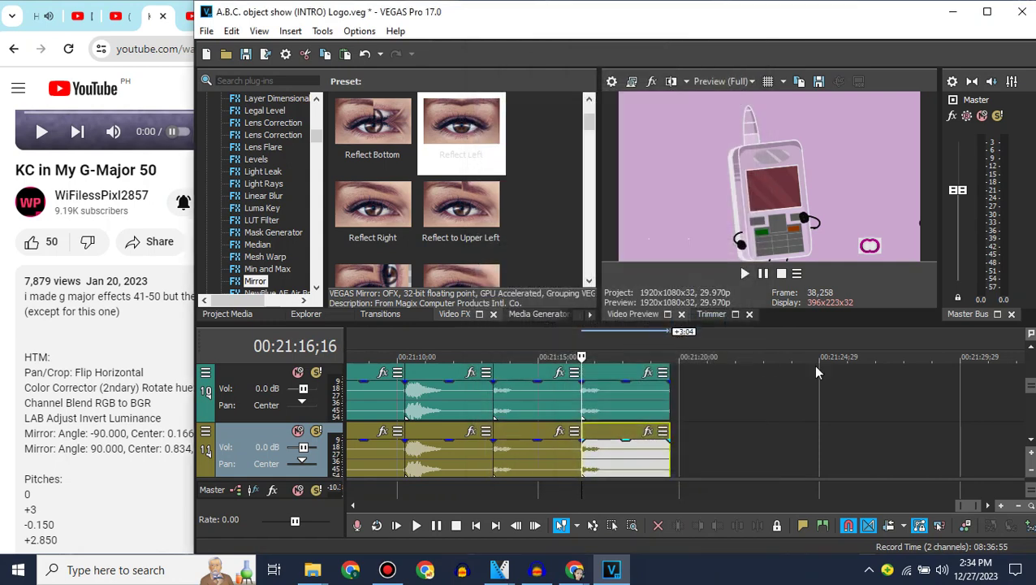
# Paste the logo audio onto track 12 at 00:21:16;16 and set its pitch change to 2.850.
pyautogui.click(1031, 444)
pyautogui.click(254, 432)
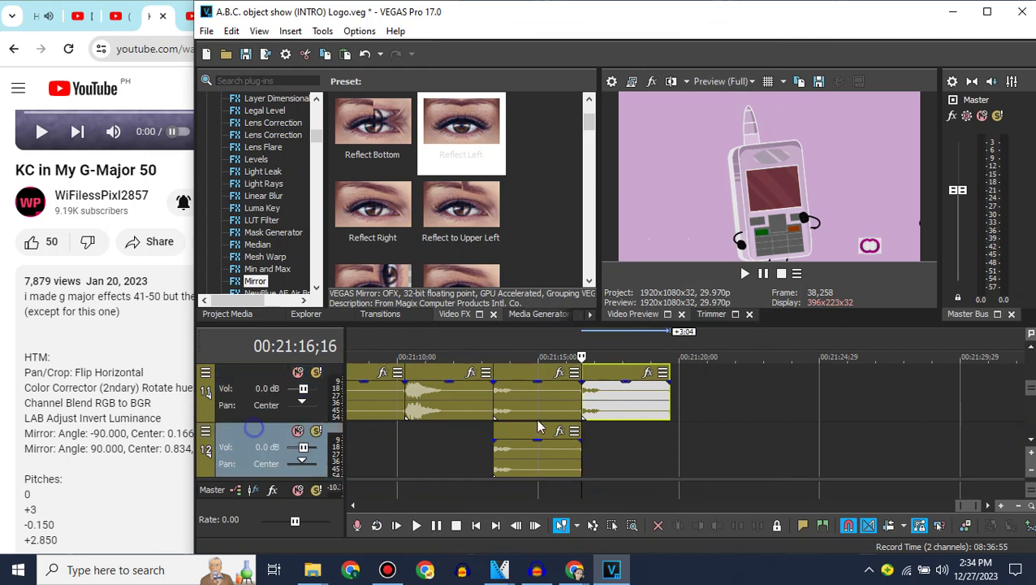
pyautogui.hotkey('ctrl', 'v')
pyautogui.rightClick(599, 430)
pyautogui.moveTo(619, 571)
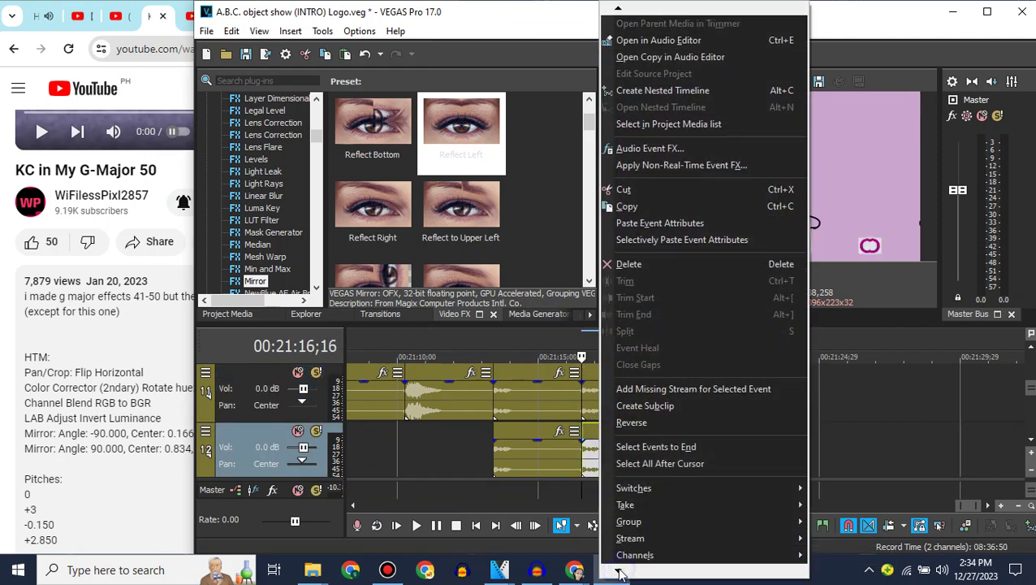
pyautogui.click(637, 547)
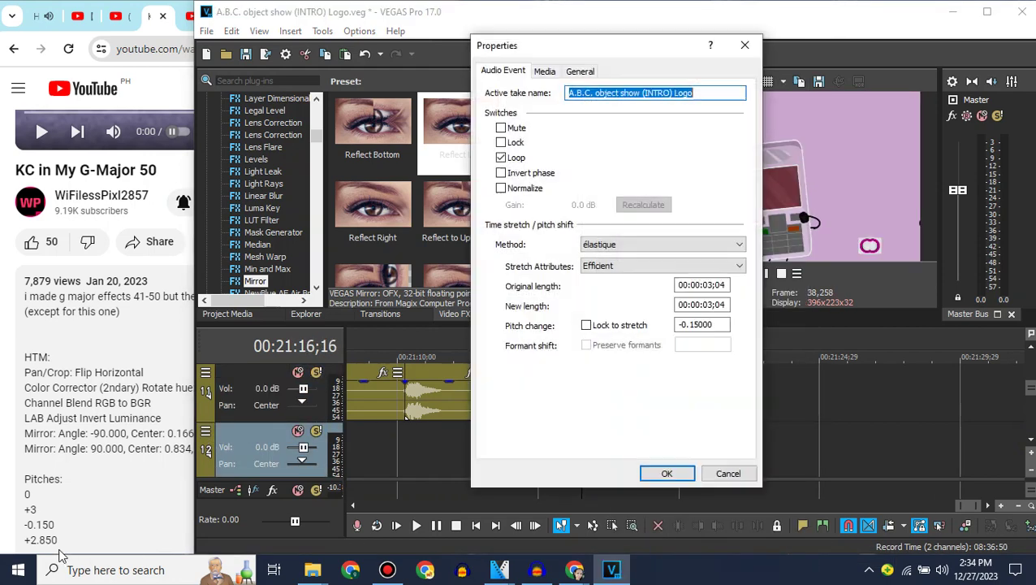
pyautogui.click(718, 324)
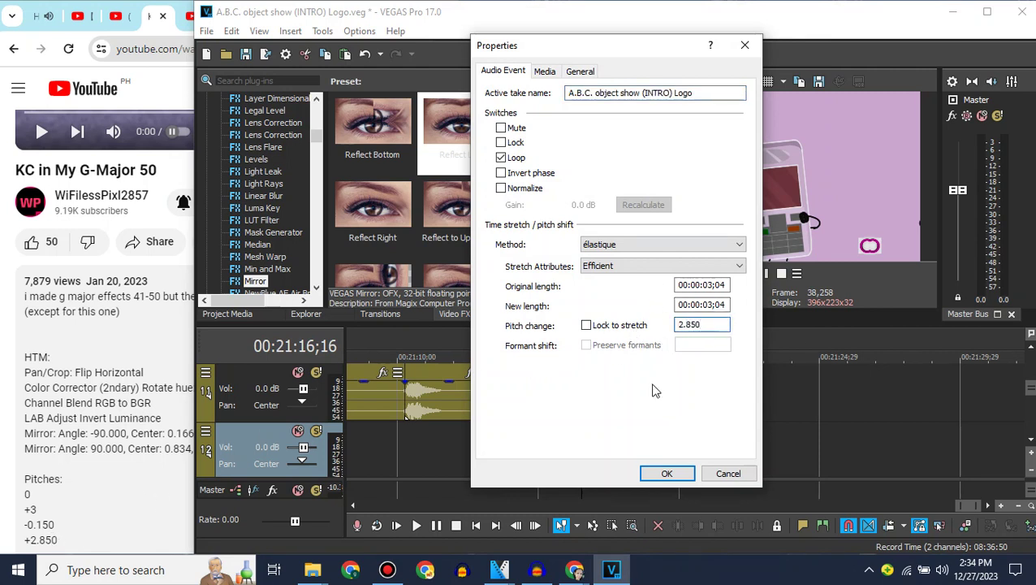
pyautogui.click(667, 473)
# Add another copy of A.B.C. object show (INTRO) Logo.mp4 from the project media to the timeline at 00:21:19;20.
pyautogui.scroll(3, 1031, 351)
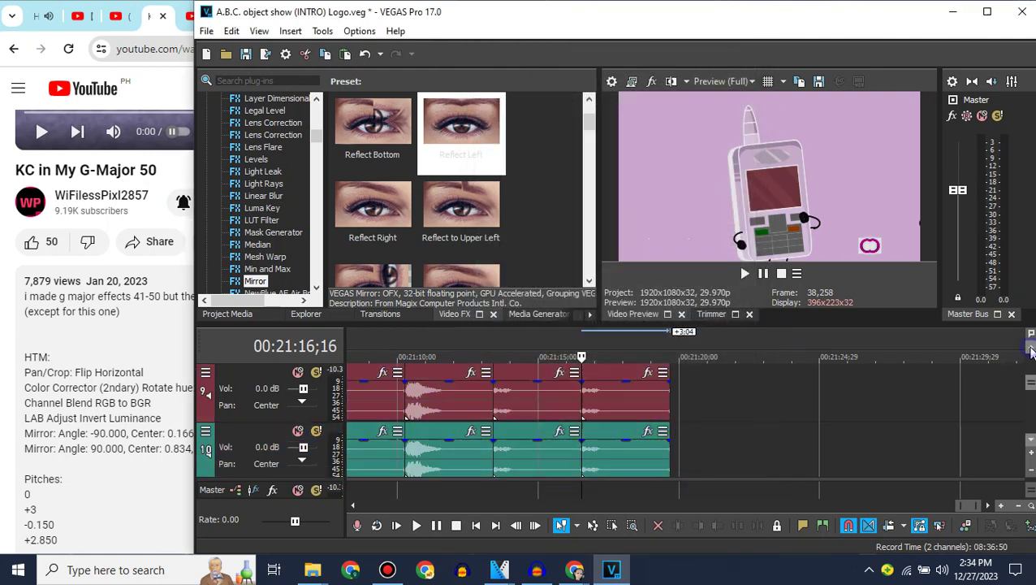
pyautogui.click(230, 314)
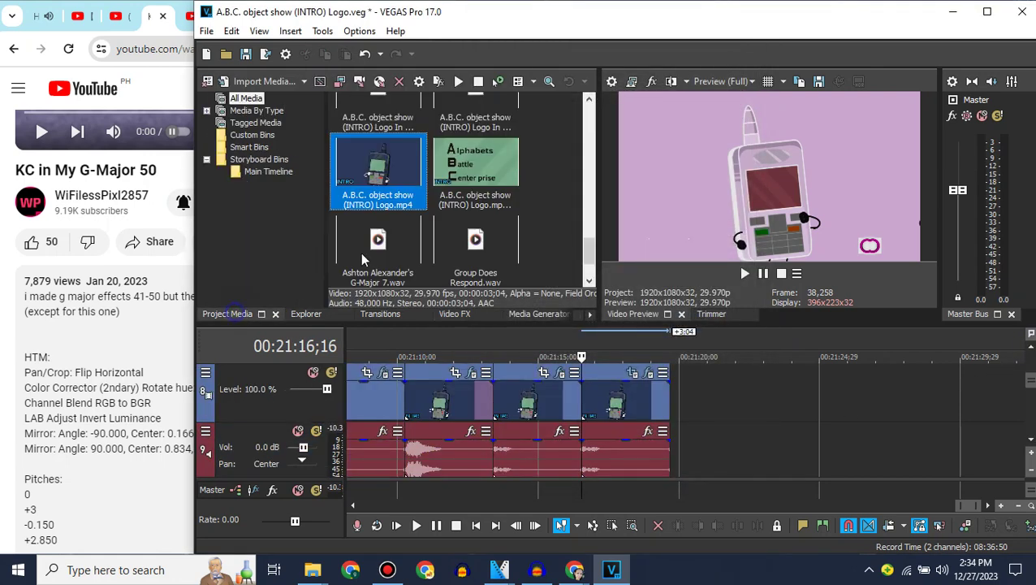
pyautogui.doubleClick(390, 193)
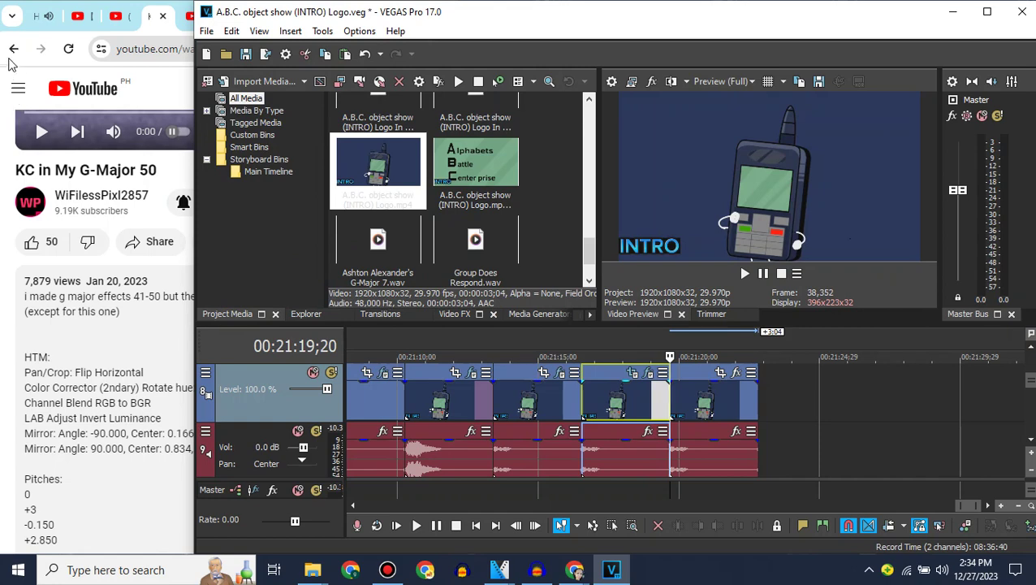
# Return to the YouTube search results and find and open the video (New Effect) Klasky Csupo in My G Major 50.
pyautogui.click(13, 50)
pyautogui.scroll(-3, 179, 93)
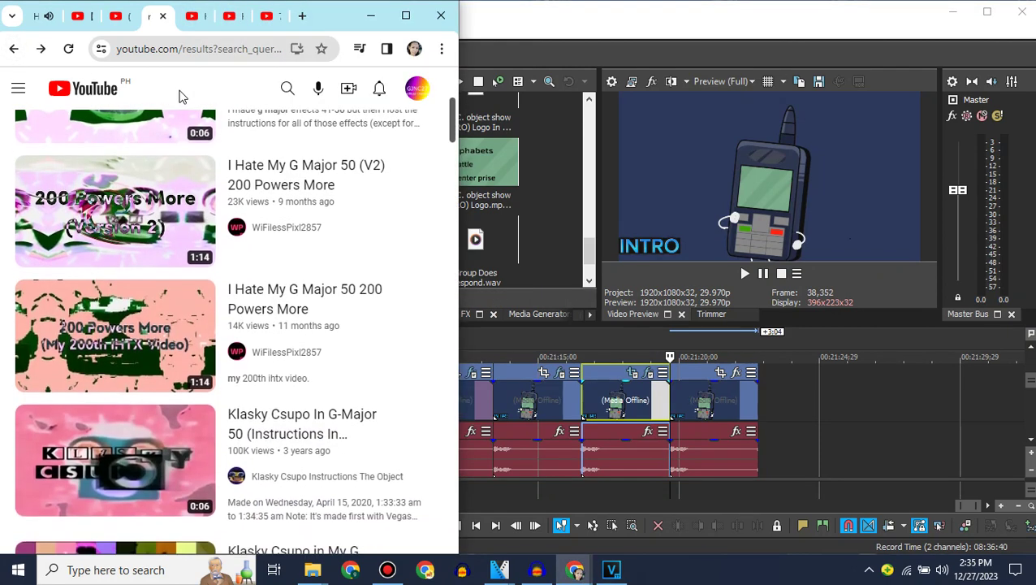
pyautogui.scroll(-5, 181, 96)
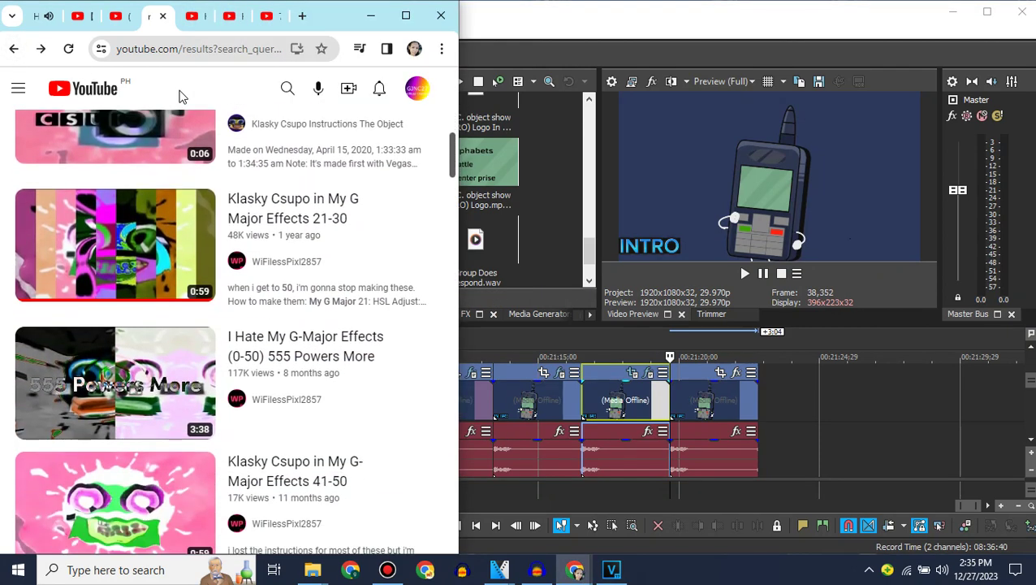
pyautogui.scroll(-5, 182, 95)
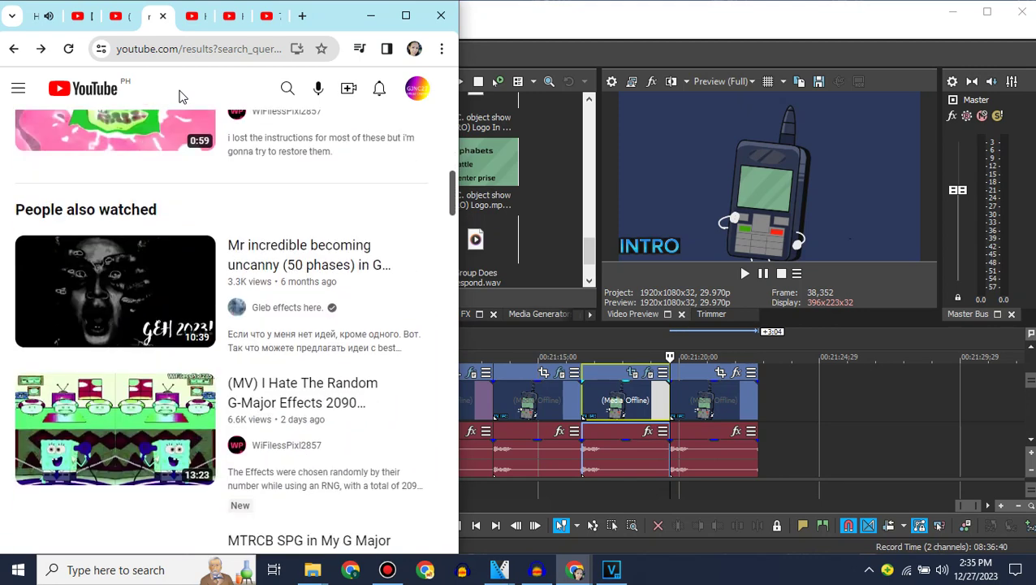
pyautogui.scroll(-5, 182, 96)
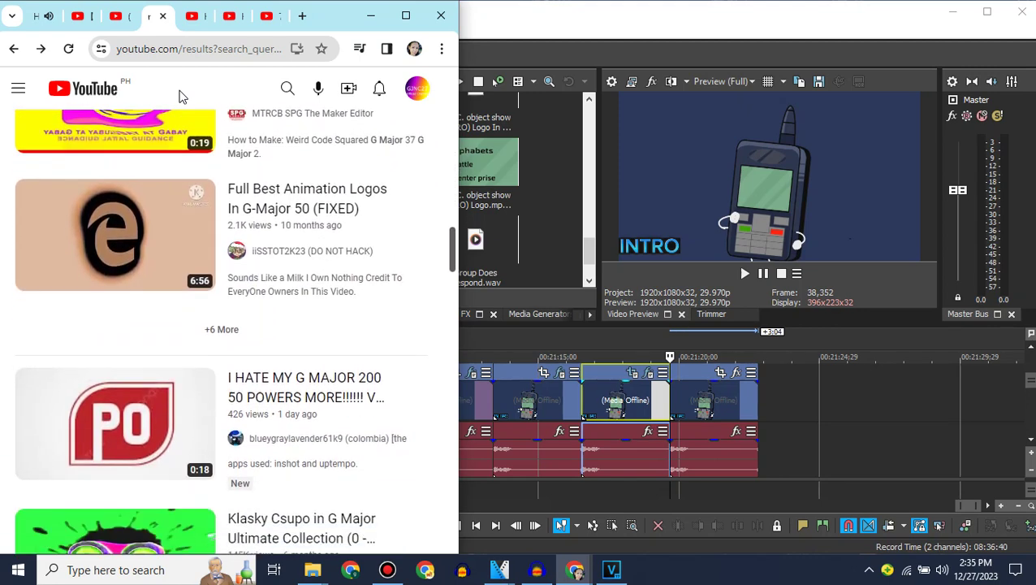
pyautogui.scroll(-5, 182, 96)
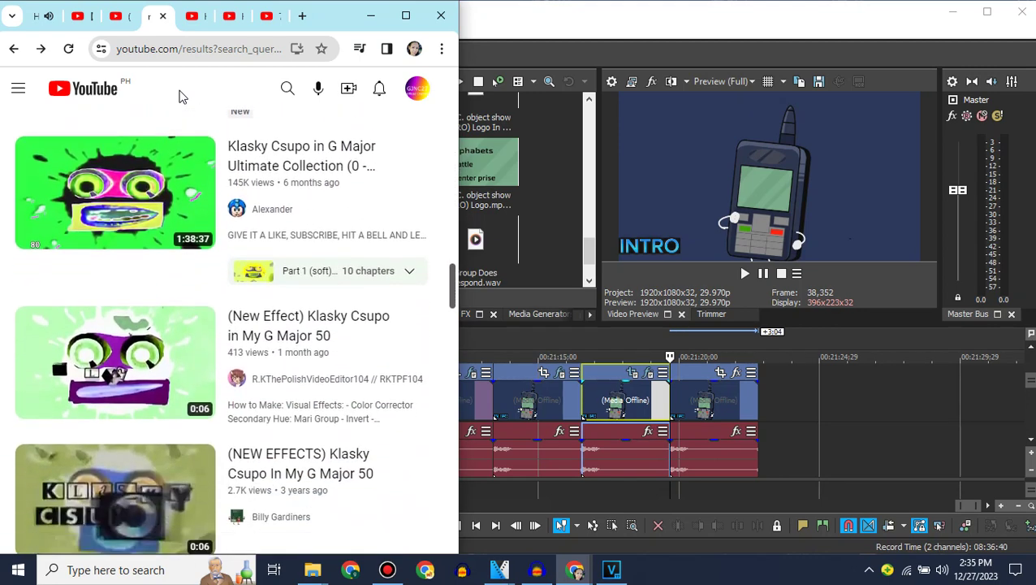
pyautogui.scroll(-1, 182, 96)
pyautogui.click(113, 294)
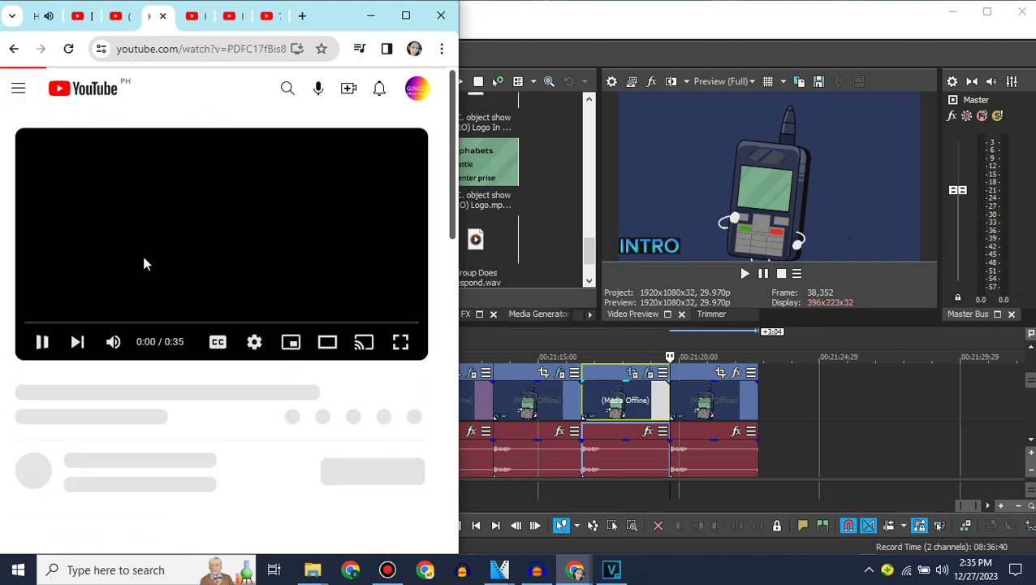
# Pause and mute the YouTube video, and expand its description to read the visual effects and pitches.
pyautogui.click(144, 258)
pyautogui.press('m')
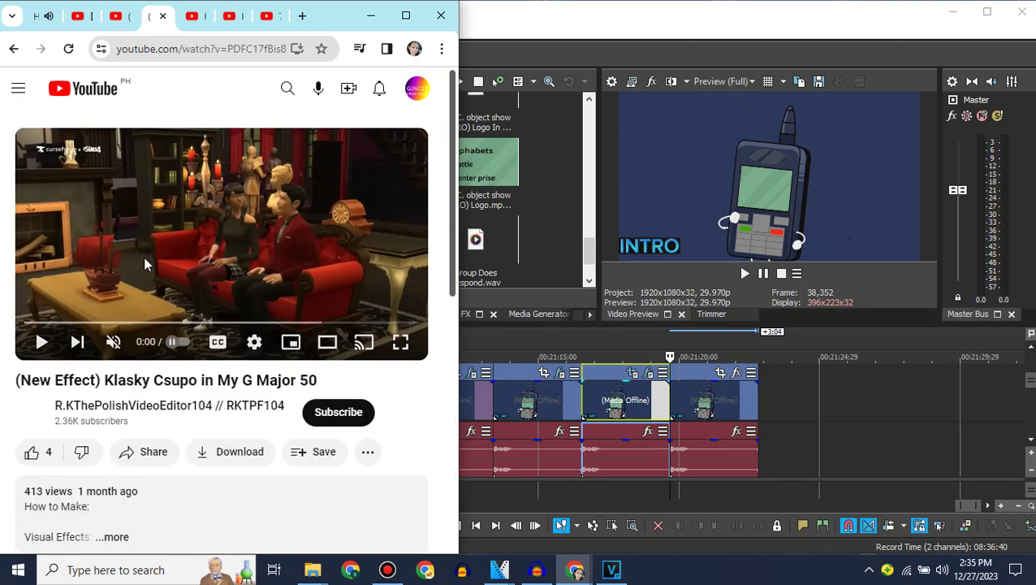
pyautogui.scroll(-3, 143, 256)
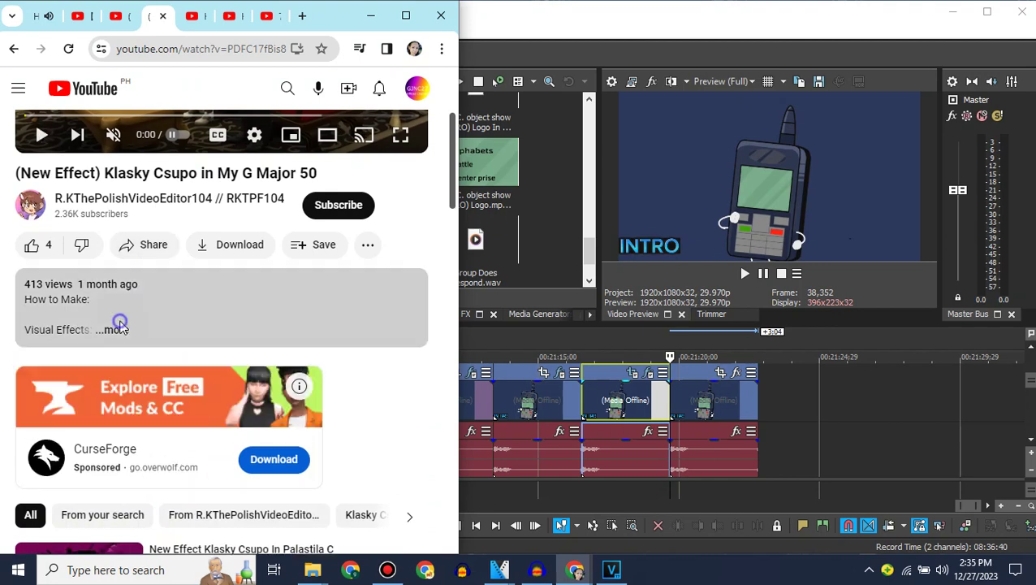
pyautogui.click(118, 325)
pyautogui.scroll(-2, 120, 326)
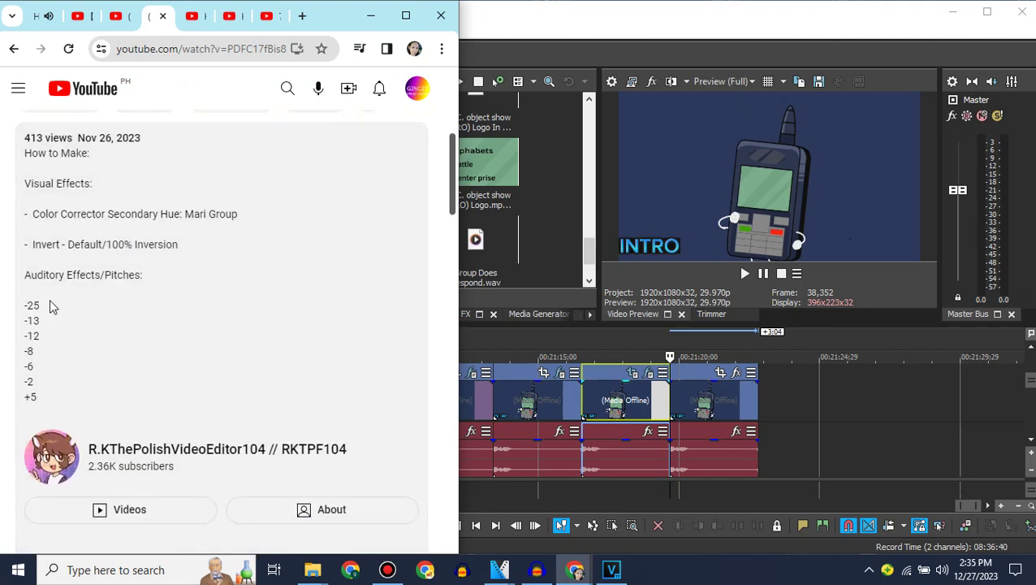
# Apply the Invert video effect with the default preset to the logo clip at 00:21:19;20.
pyautogui.click(579, 177)
pyautogui.click(455, 315)
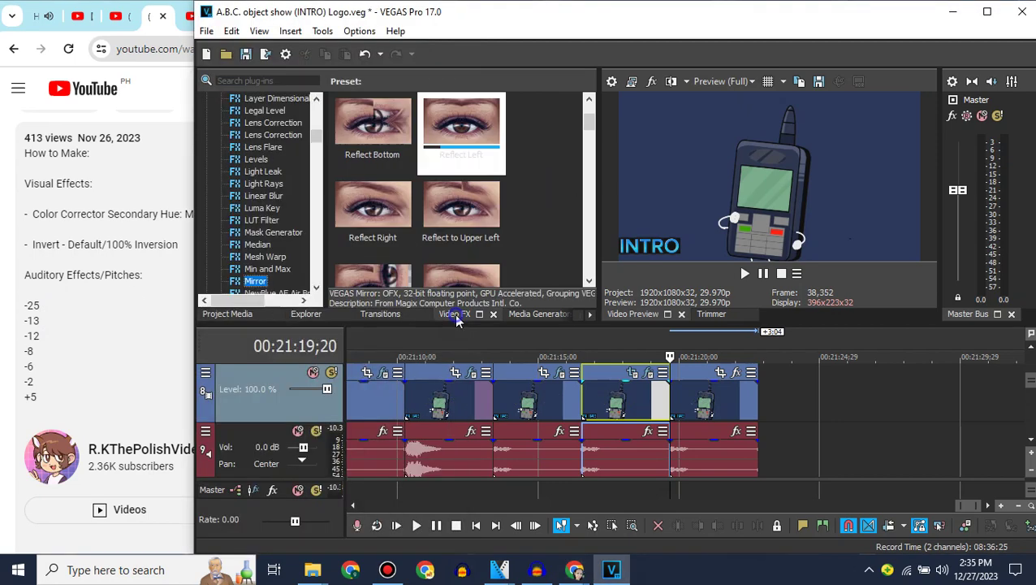
pyautogui.scroll(5, 317, 121)
pyautogui.click(257, 257)
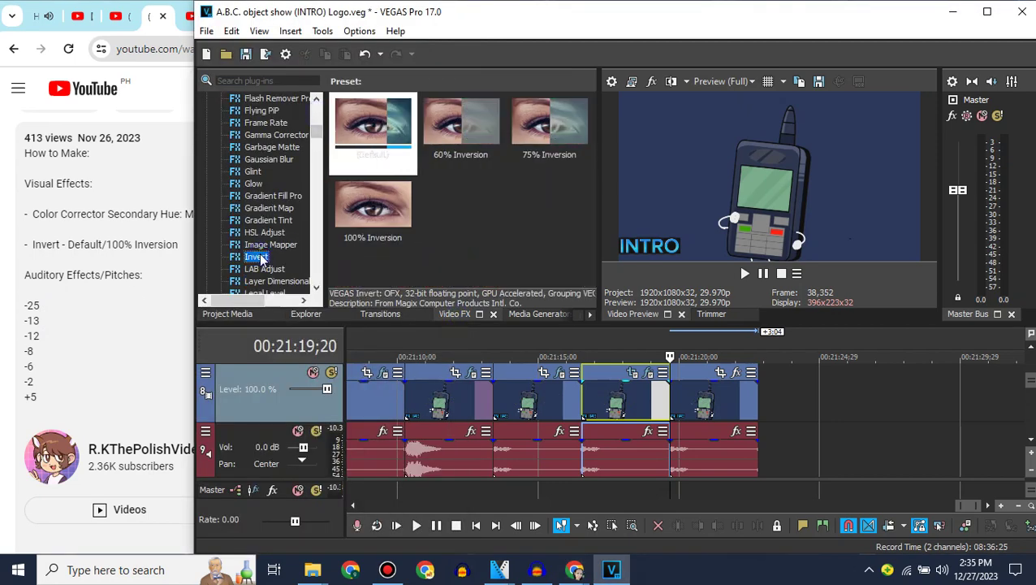
pyautogui.moveTo(372, 128); pyautogui.dragTo(522, 242)
pyautogui.click(80, 235)
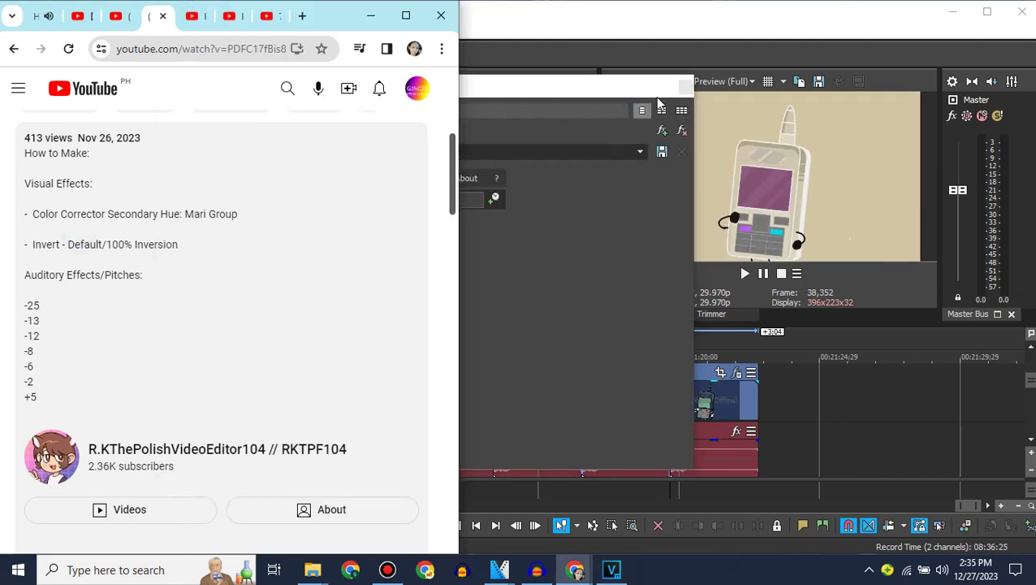
pyautogui.click(684, 86)
# Add the HSL Adjust effect to the same logo clip and choose its Mari Group preset.
pyautogui.click(318, 109)
pyautogui.click(317, 110)
pyautogui.click(316, 114)
pyautogui.click(318, 160)
pyautogui.click(318, 162)
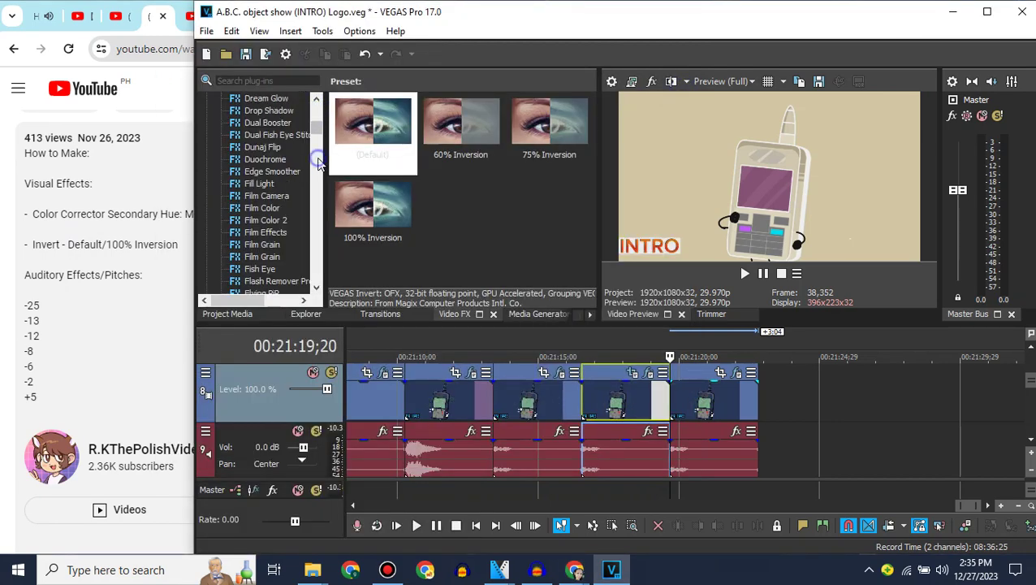
pyautogui.click(318, 163)
pyautogui.click(268, 232)
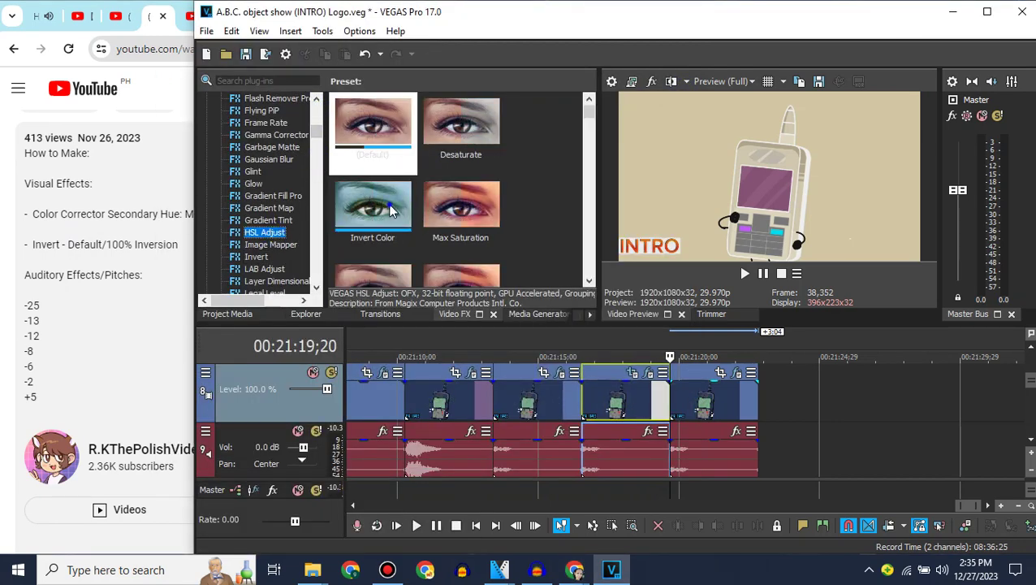
pyautogui.moveTo(373, 207); pyautogui.dragTo(609, 126)
pyautogui.click(640, 151)
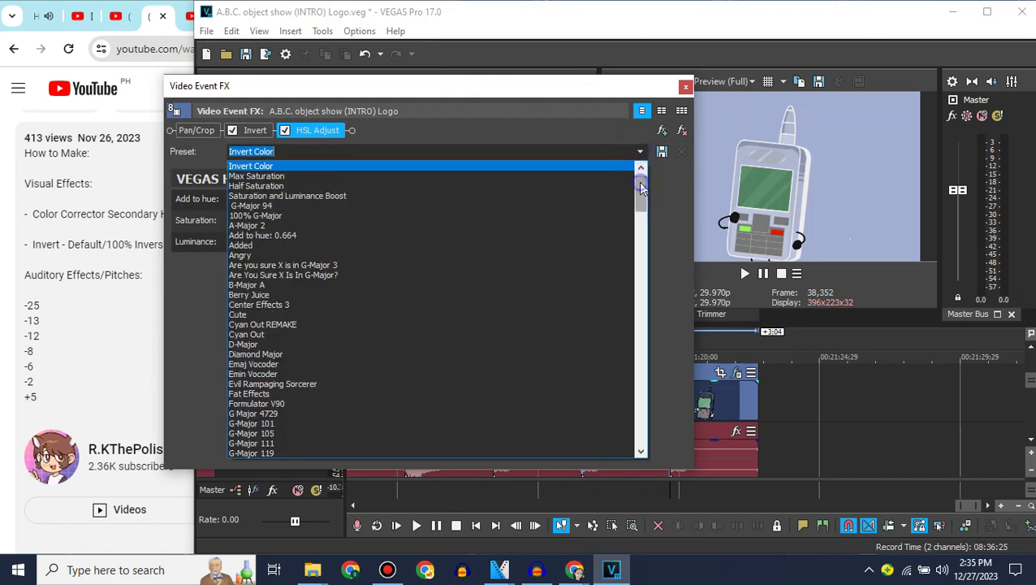
pyautogui.moveTo(642, 172); pyautogui.dragTo(641, 311)
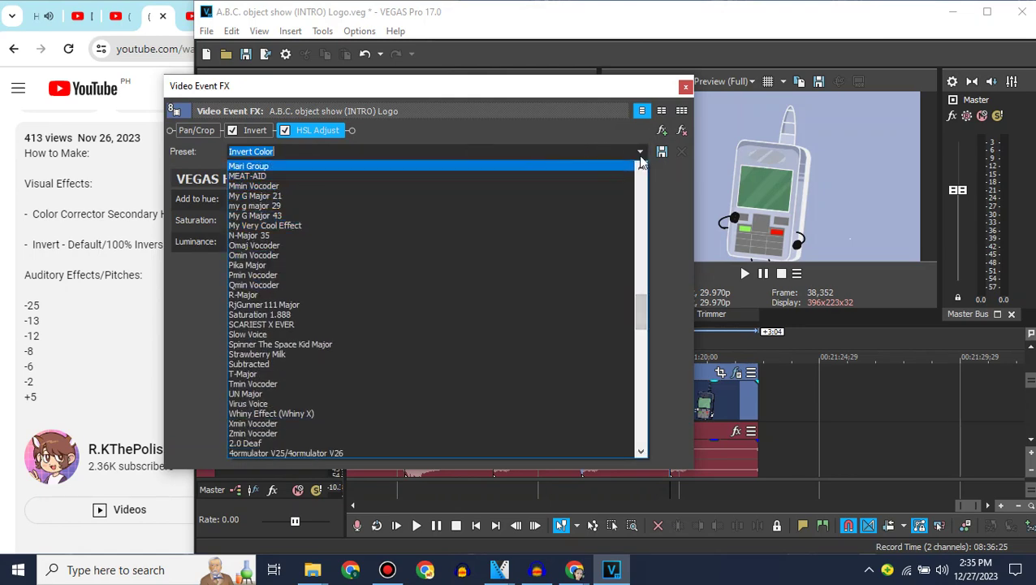
pyautogui.click(466, 166)
pyautogui.click(684, 86)
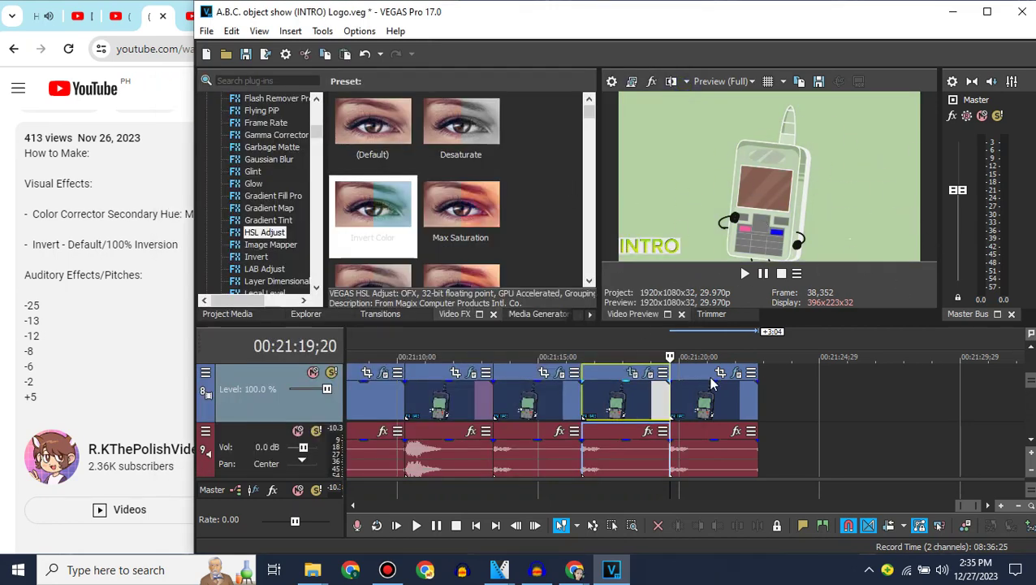
# Switch to Audacity, undo the last effect on the logo audio, and duplicate the track twice.
pyautogui.click(536, 570)
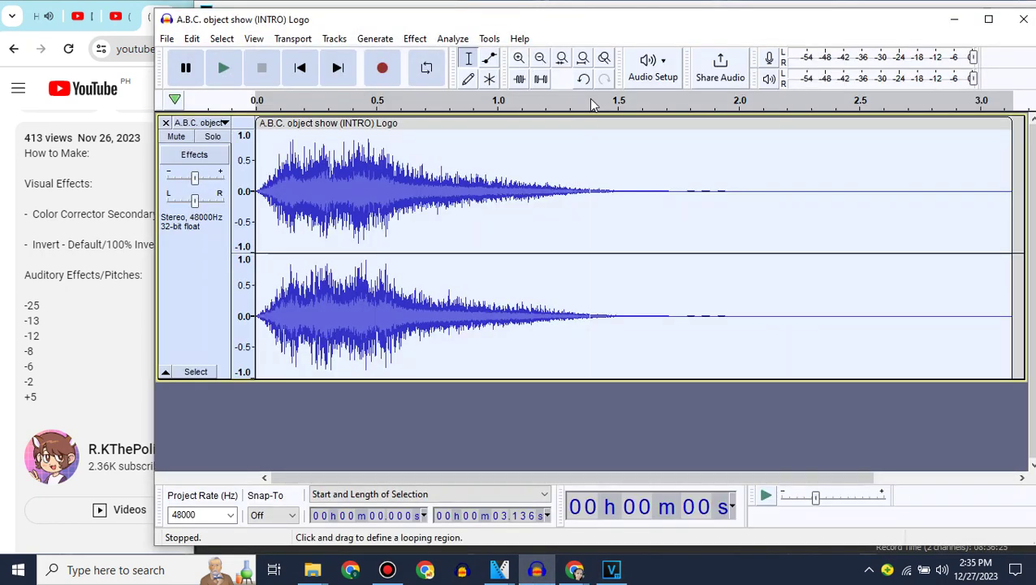
pyautogui.click(585, 83)
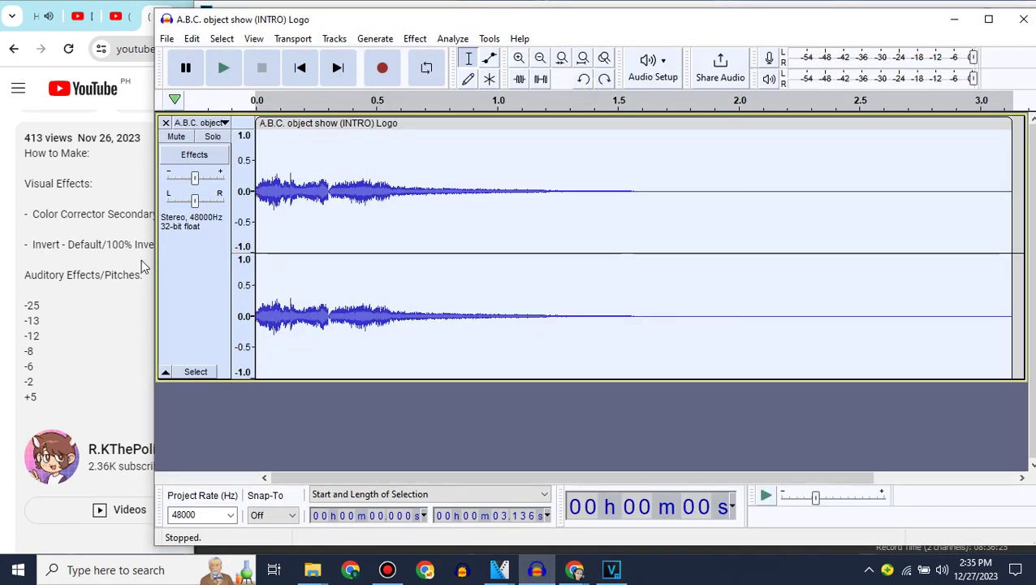
pyautogui.click(192, 38)
pyautogui.click(215, 162)
pyautogui.click(192, 38)
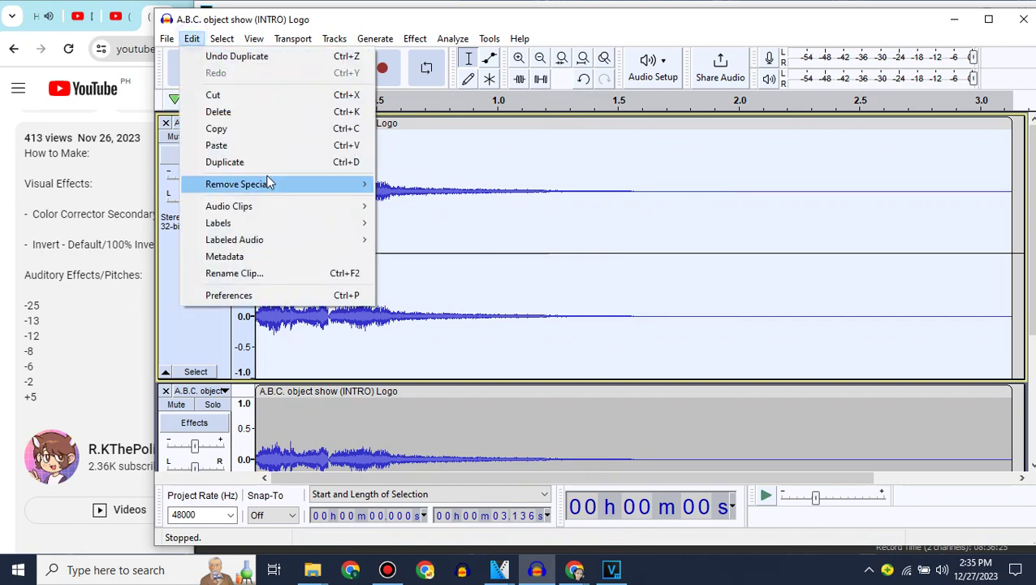
pyautogui.click(215, 162)
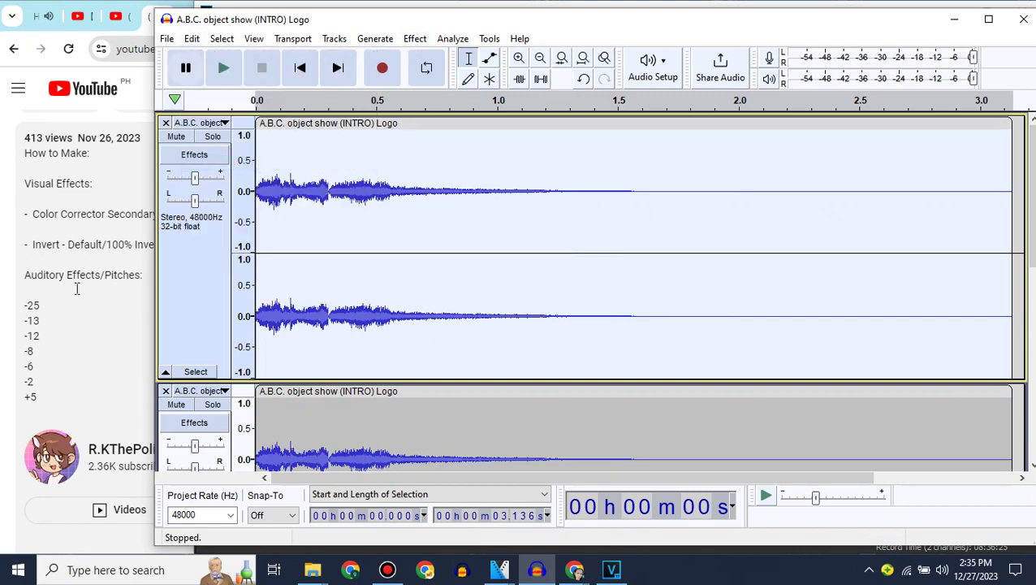
# Duplicate the lowest logo audio track three more times and bring the pitch list back up in the browser.
pyautogui.scroll(-3, 193, 288)
pyautogui.scroll(-7, 192, 291)
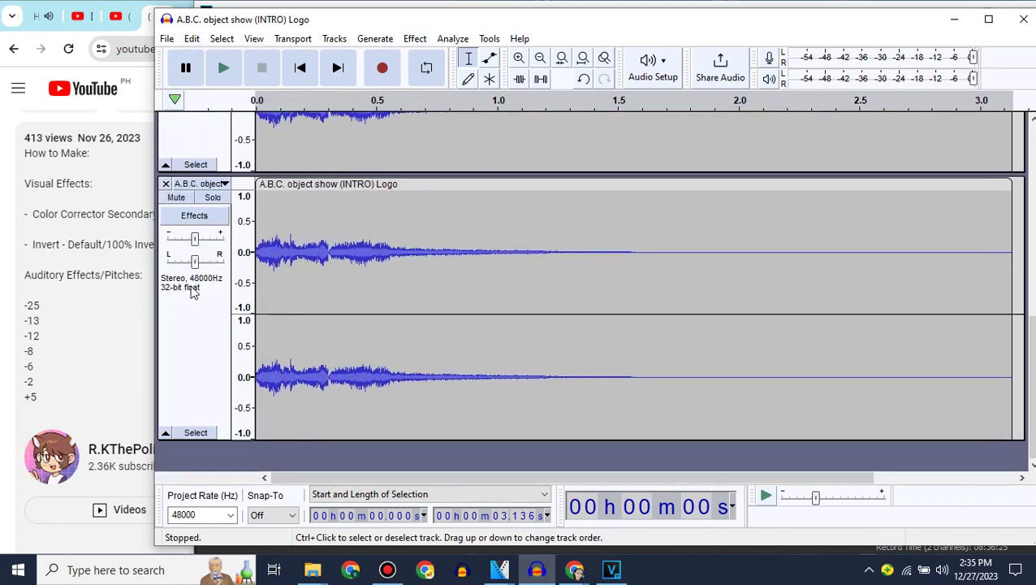
pyautogui.click(192, 361)
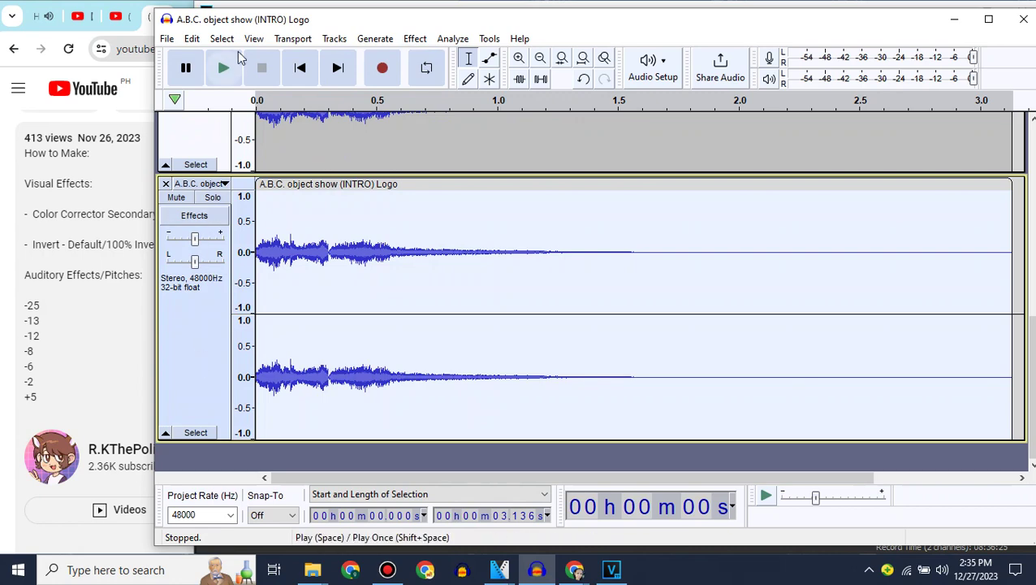
pyautogui.click(192, 38)
pyautogui.click(195, 162)
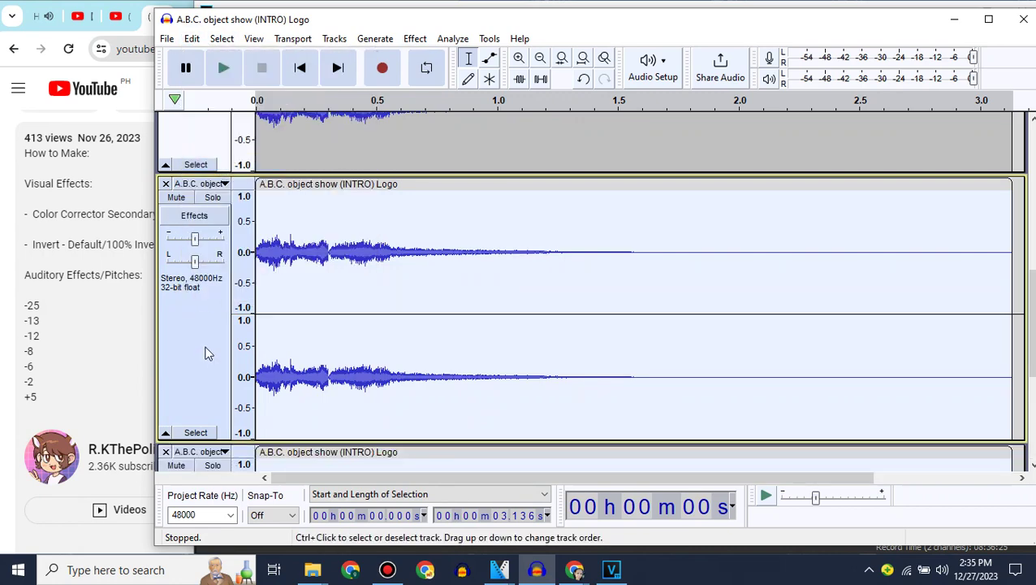
pyautogui.click(192, 38)
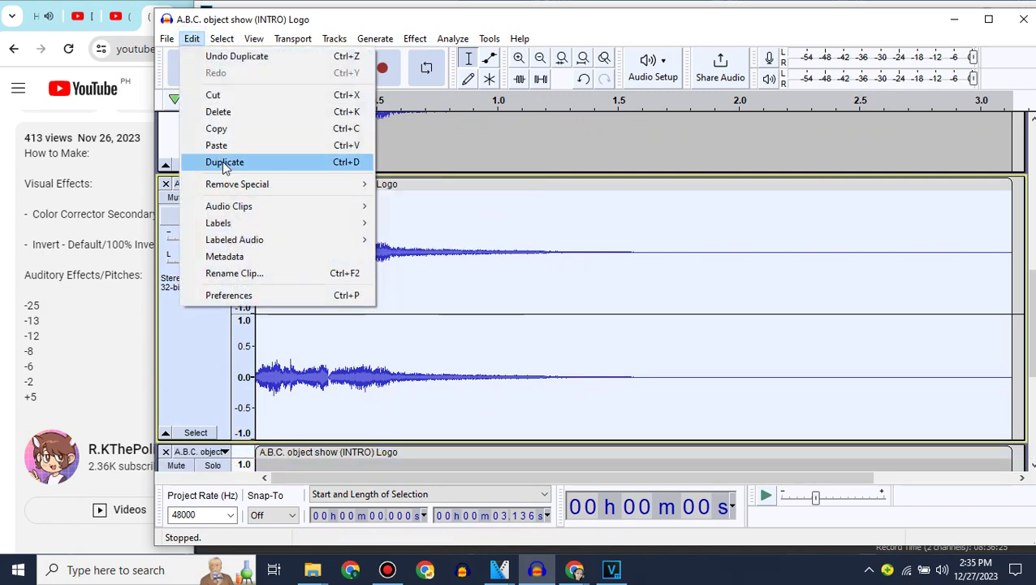
pyautogui.click(224, 162)
pyautogui.click(191, 38)
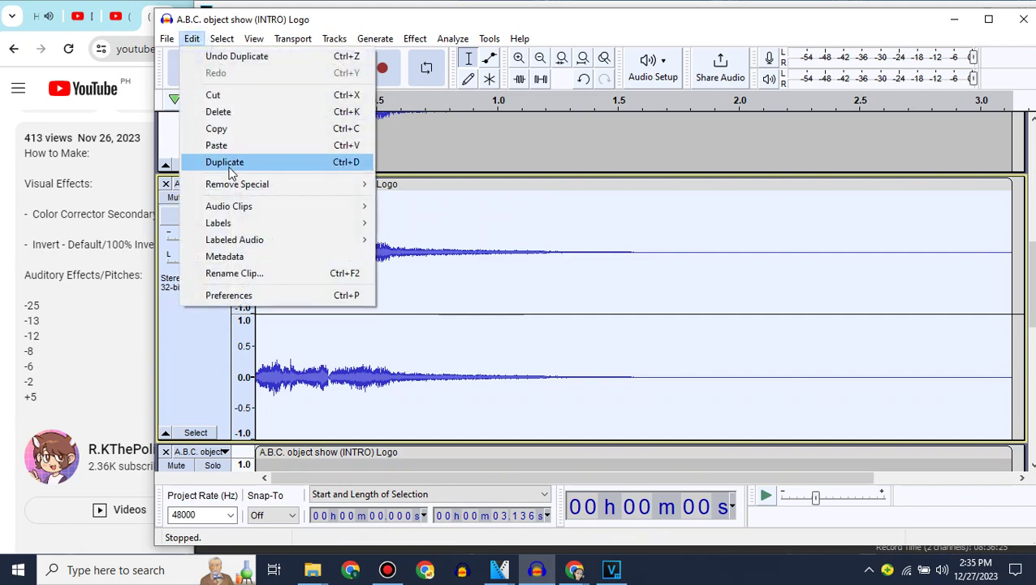
pyautogui.click(216, 162)
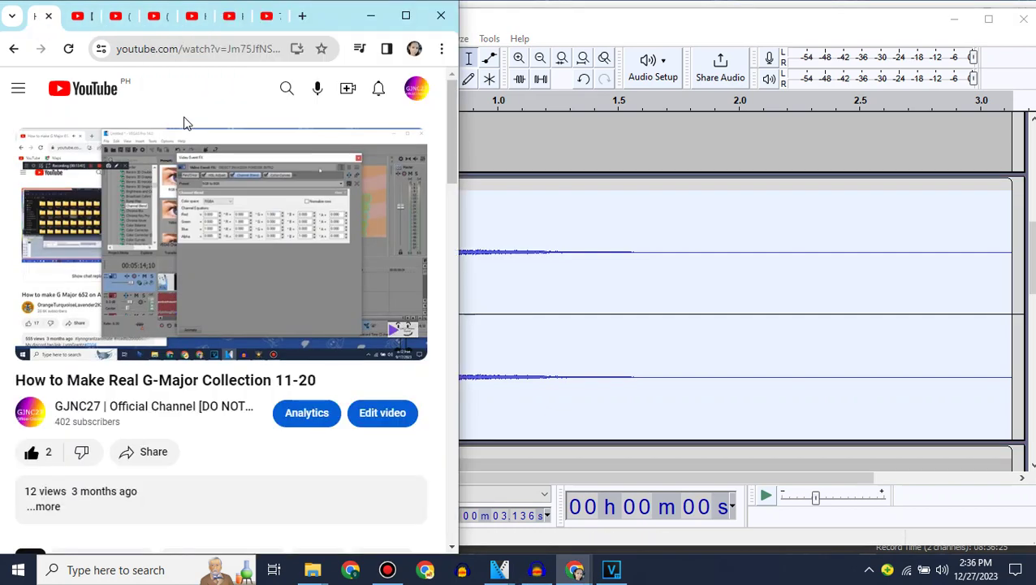
pyautogui.press('Right')
pyautogui.click(158, 16)
pyautogui.click(559, 16)
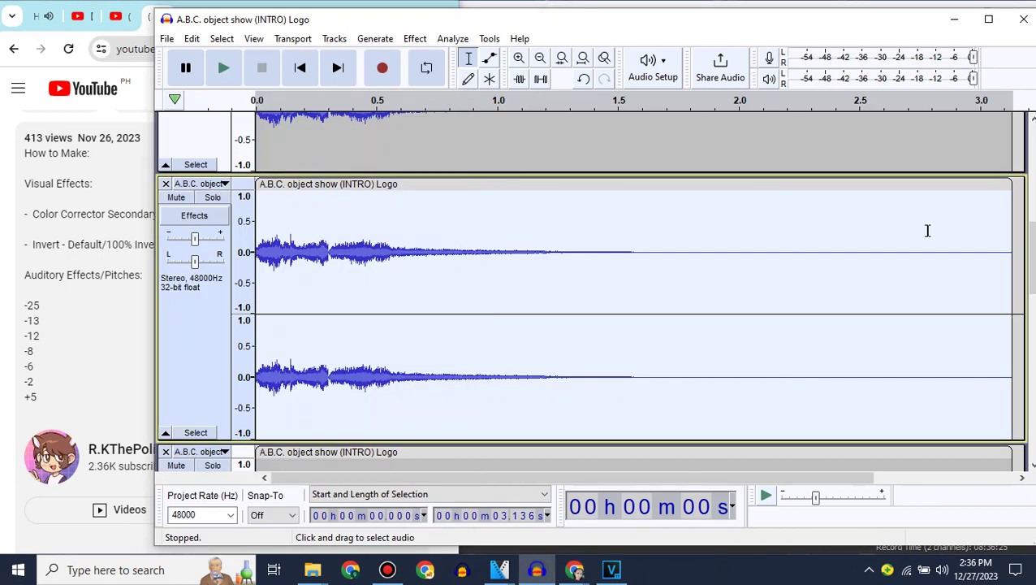
# Change the pitch of the first logo audio track by -25 semitones.
pyautogui.moveTo(1031, 289); pyautogui.dragTo(1031, 193)
pyautogui.click(182, 287)
pyautogui.click(182, 287)
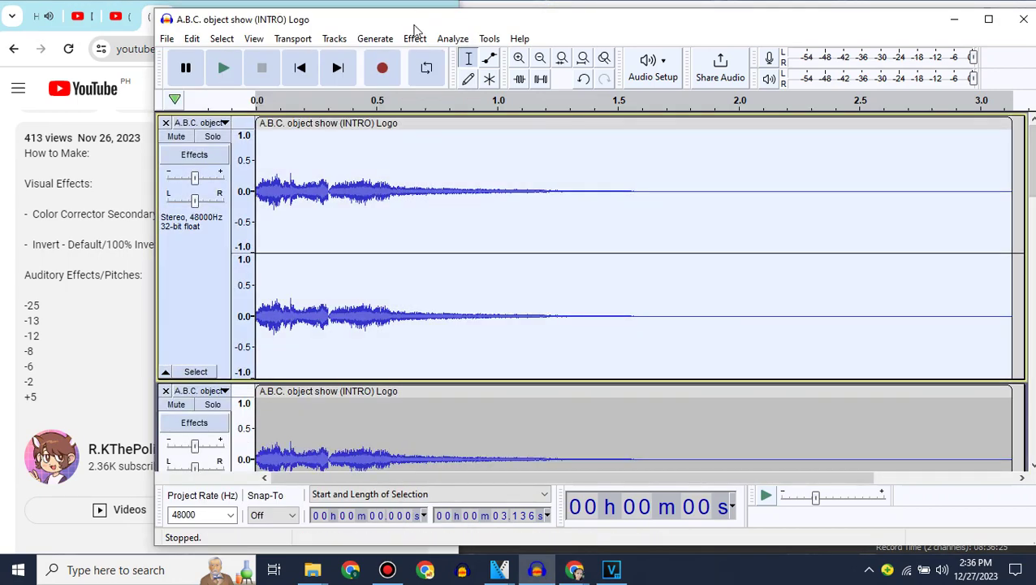
pyautogui.click(415, 38)
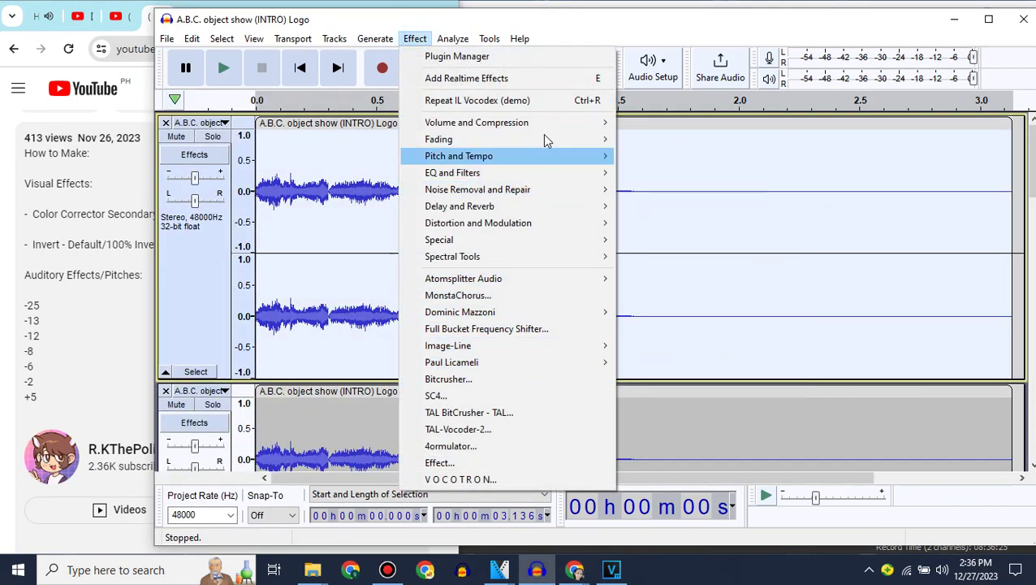
pyautogui.moveTo(547, 156)
pyautogui.click(642, 158)
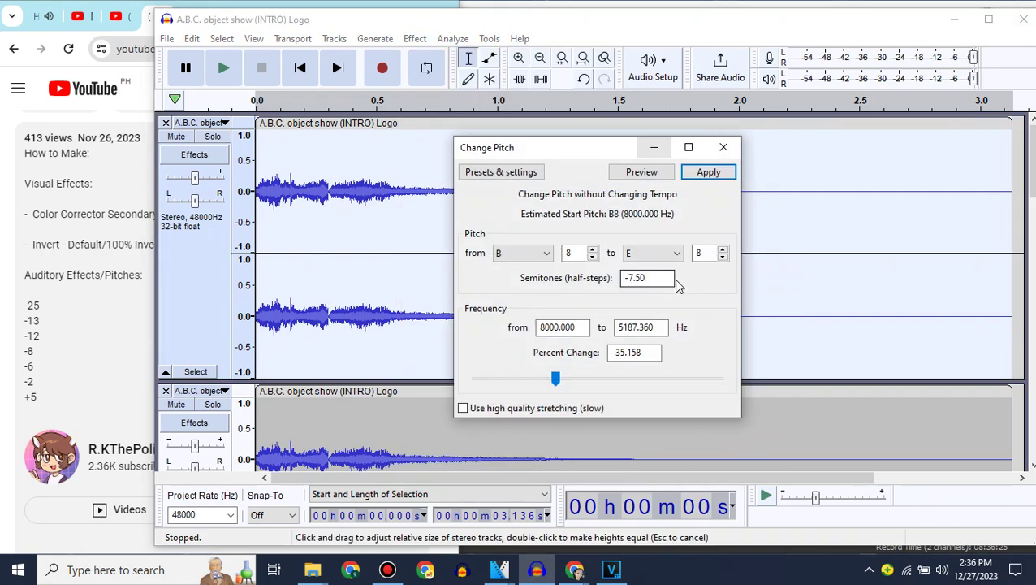
pyautogui.moveTo(671, 281); pyautogui.dragTo(575, 284)
pyautogui.write('-25')
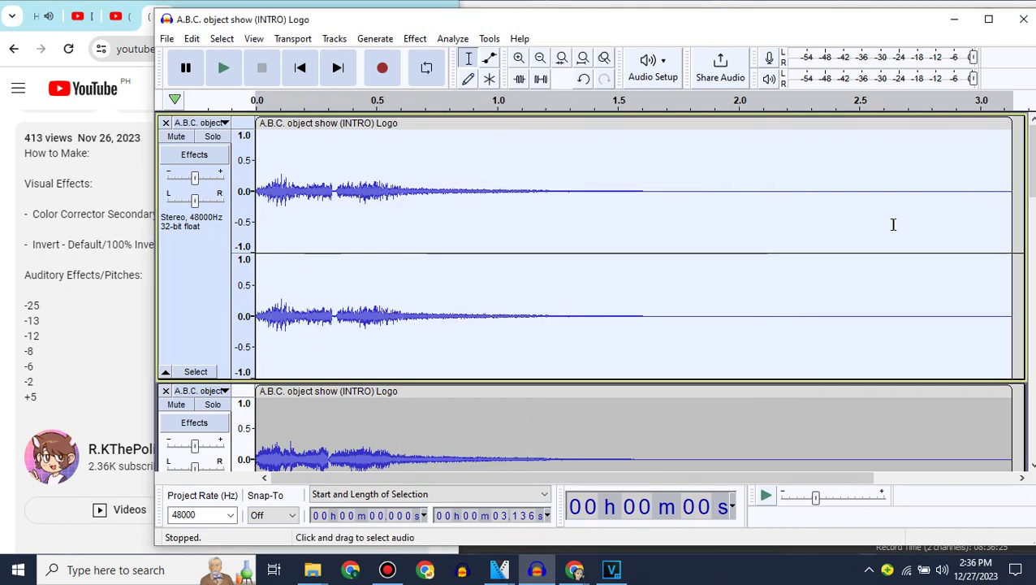
# Change the pitch of the second logo audio track by -13 semitones.
pyautogui.scroll(-4, 1000, 190)
pyautogui.click(196, 325)
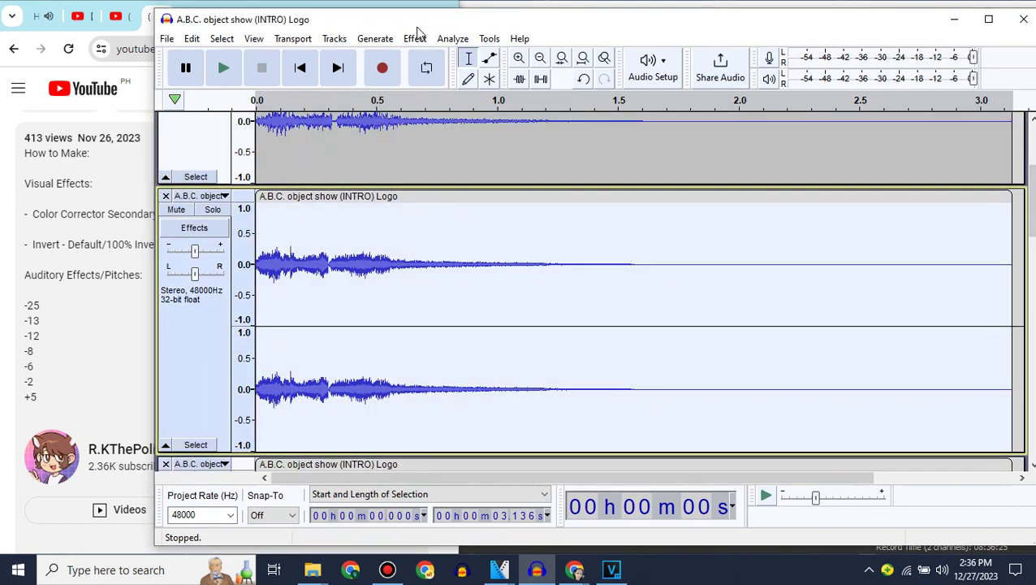
pyautogui.click(415, 38)
pyautogui.moveTo(520, 156)
pyautogui.click(642, 156)
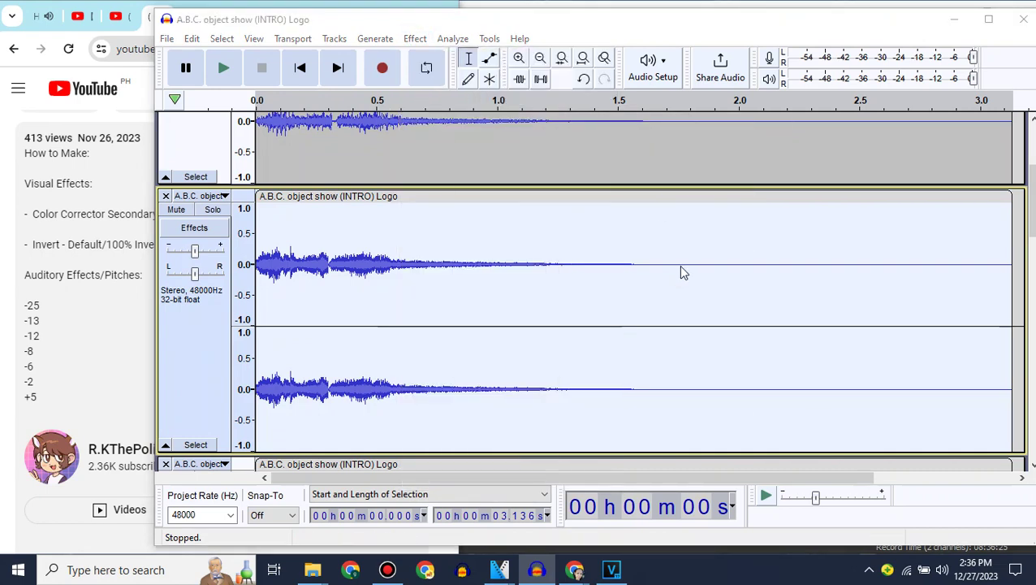
pyautogui.moveTo(671, 279); pyautogui.dragTo(553, 281)
pyautogui.write('-13')
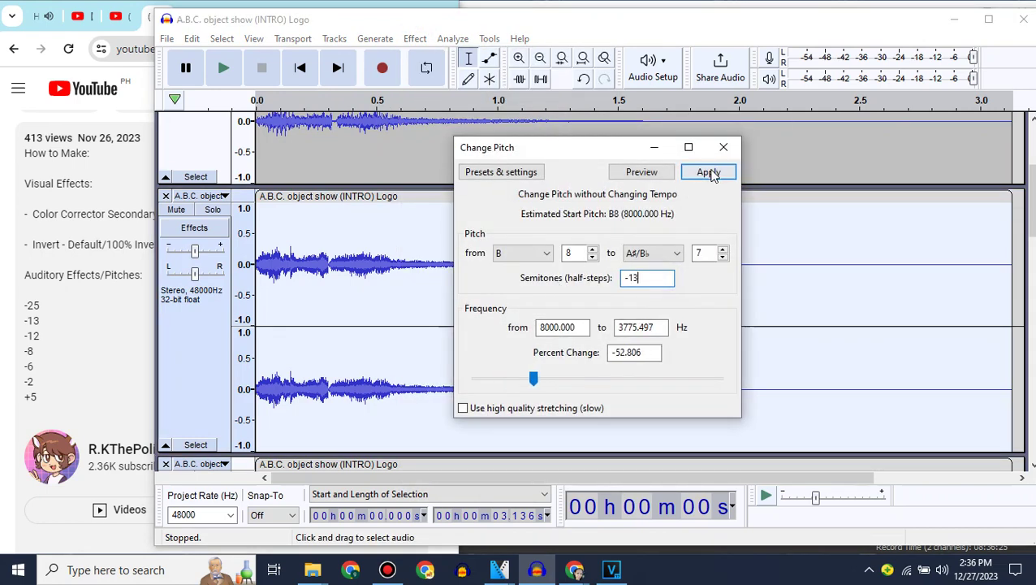
pyautogui.click(708, 174)
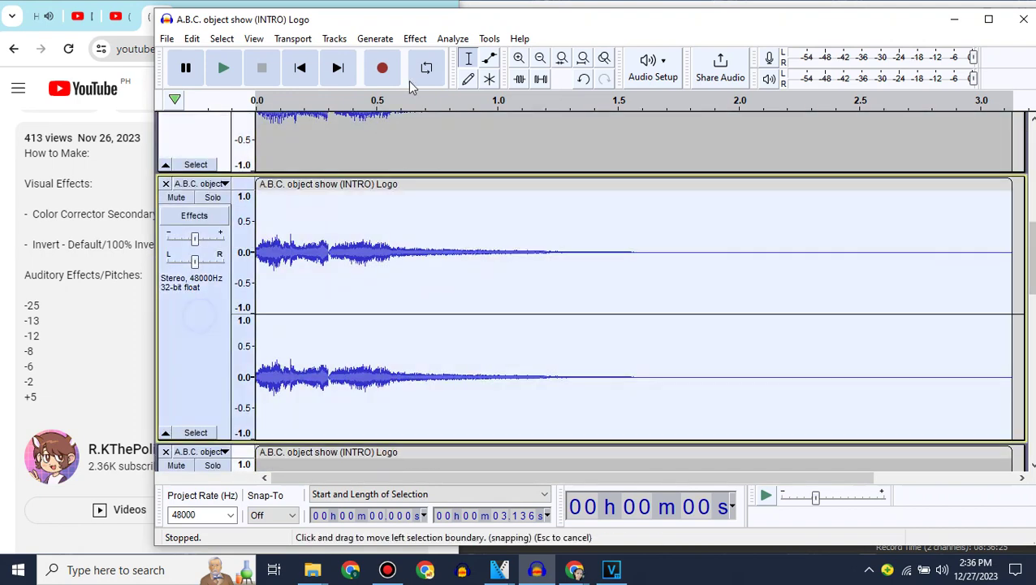
# Change the pitch of the third logo audio track by -12 semitones.
pyautogui.click(415, 38)
pyautogui.moveTo(494, 160)
pyautogui.click(642, 155)
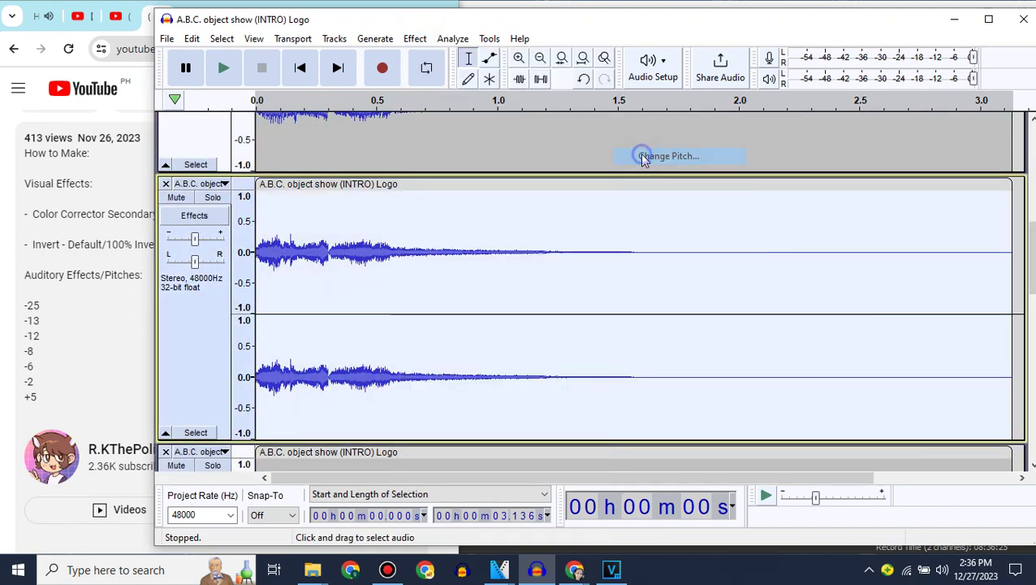
pyautogui.write('2')
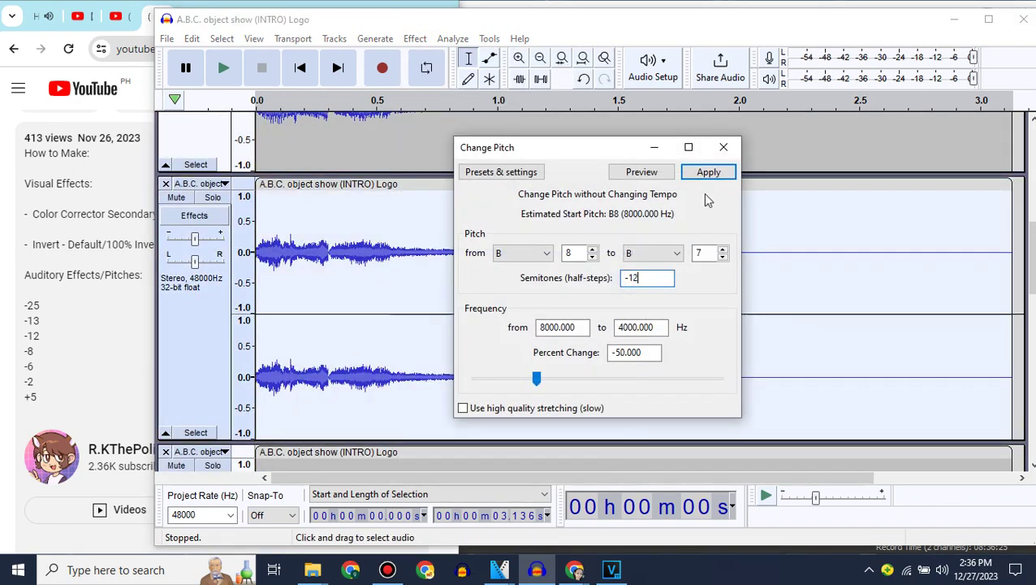
pyautogui.click(708, 171)
# Change the pitch of the fourth logo audio track by -8 semitones.
pyautogui.moveTo(1031, 258); pyautogui.dragTo(1032, 313)
pyautogui.click(171, 338)
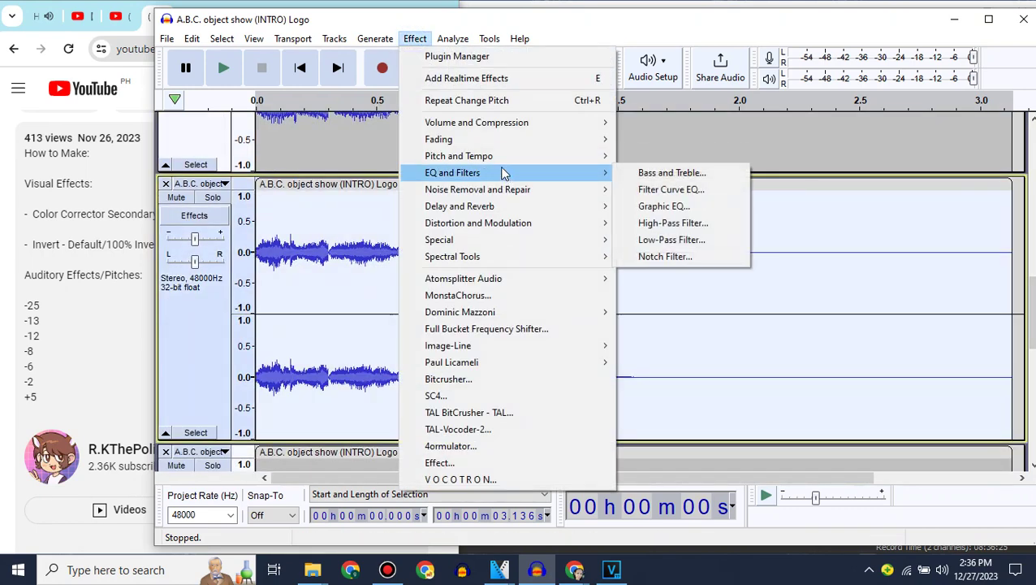
pyautogui.moveTo(511, 154)
pyautogui.click(656, 155)
pyautogui.click(629, 277)
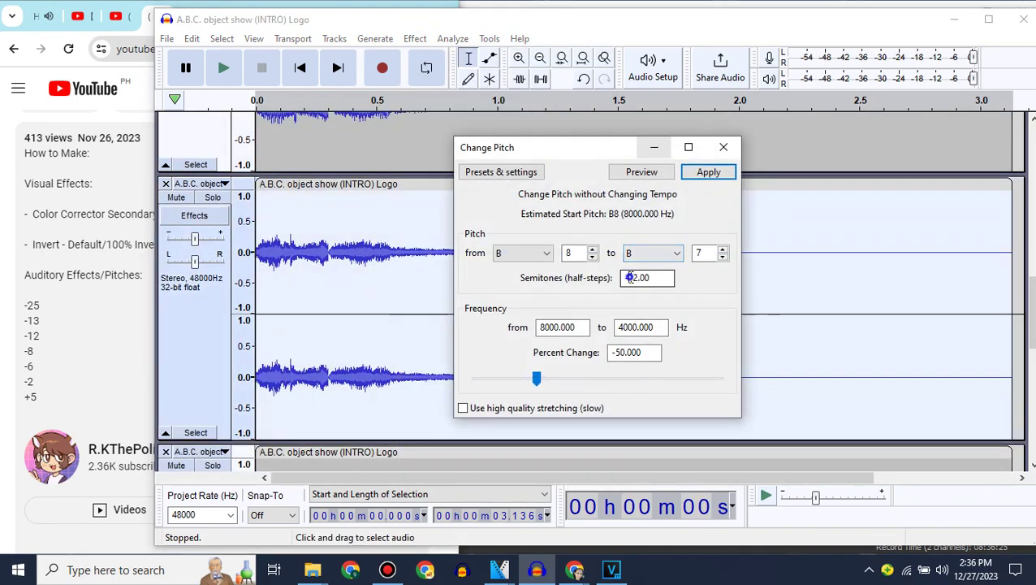
pyautogui.write('-8')
pyautogui.click(708, 172)
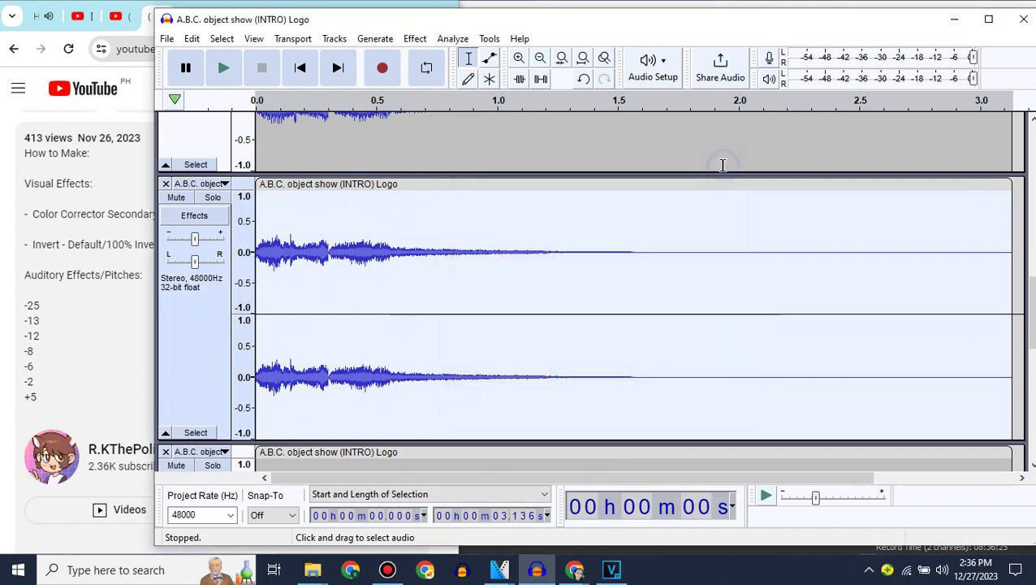
# Change the pitch of the fifth logo audio track by -6 semitones.
pyautogui.scroll(-2, 435, 312)
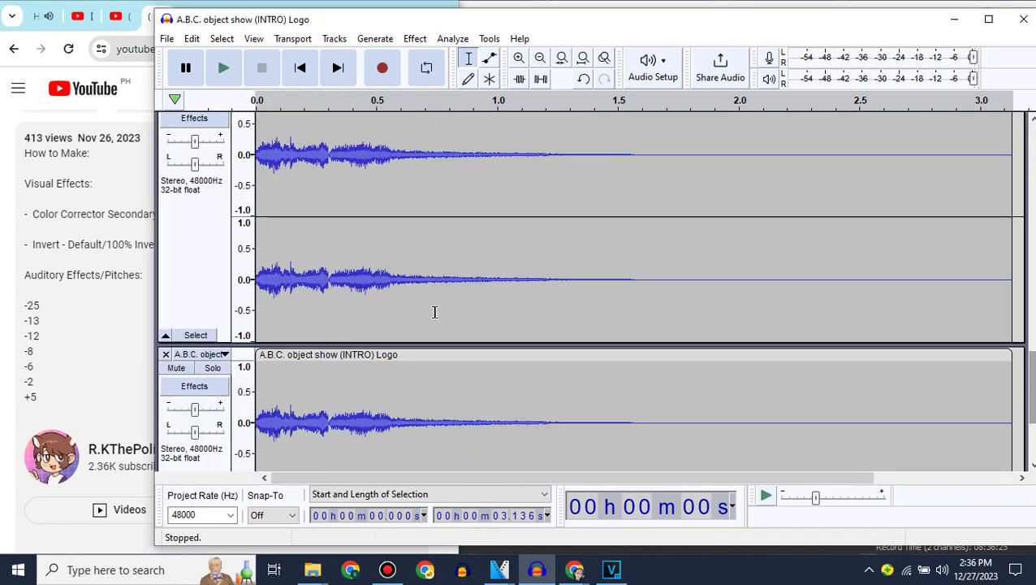
pyautogui.click(212, 281)
pyautogui.click(415, 38)
pyautogui.moveTo(504, 156)
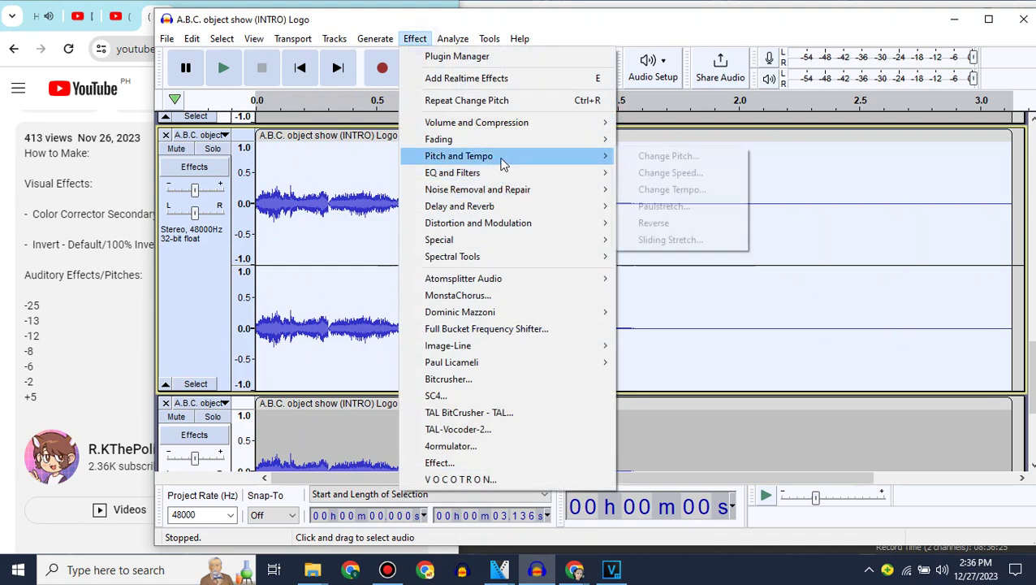
pyautogui.click(647, 157)
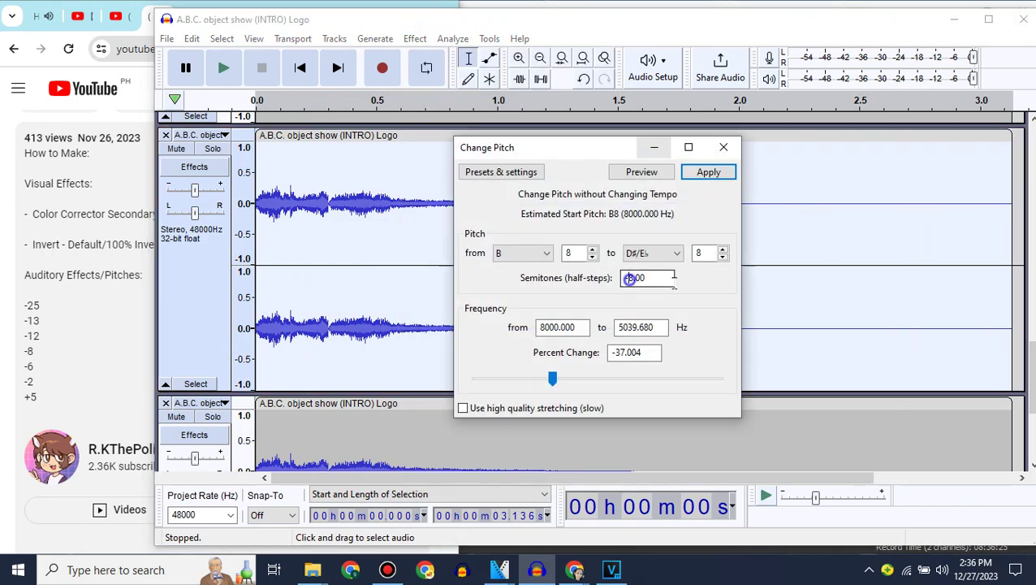
pyautogui.click(708, 173)
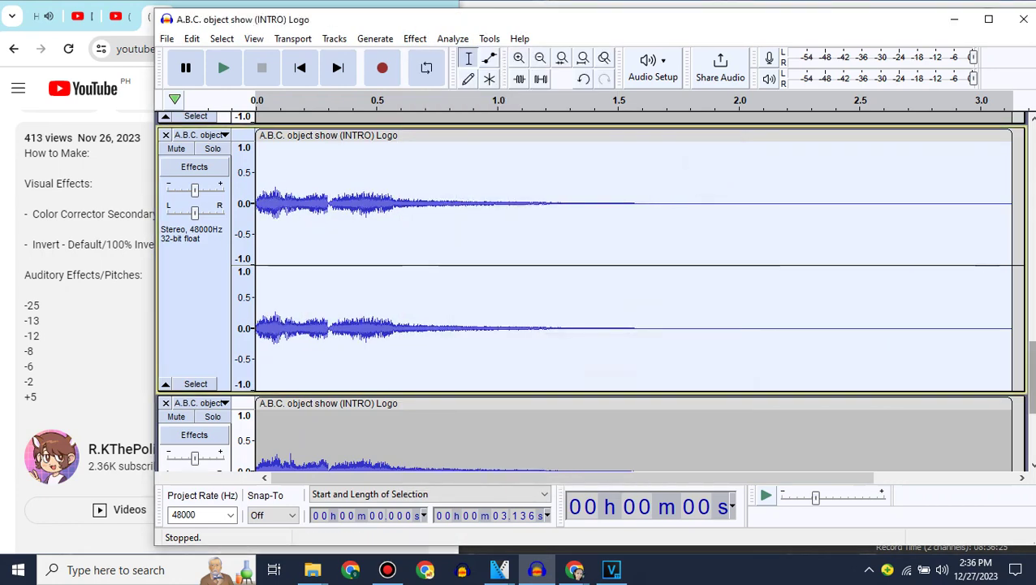
# Duplicate the last logo audio track as another pitch layer.
pyautogui.scroll(-2, 593, 293)
pyautogui.moveTo(1032, 404); pyautogui.dragTo(1032, 420)
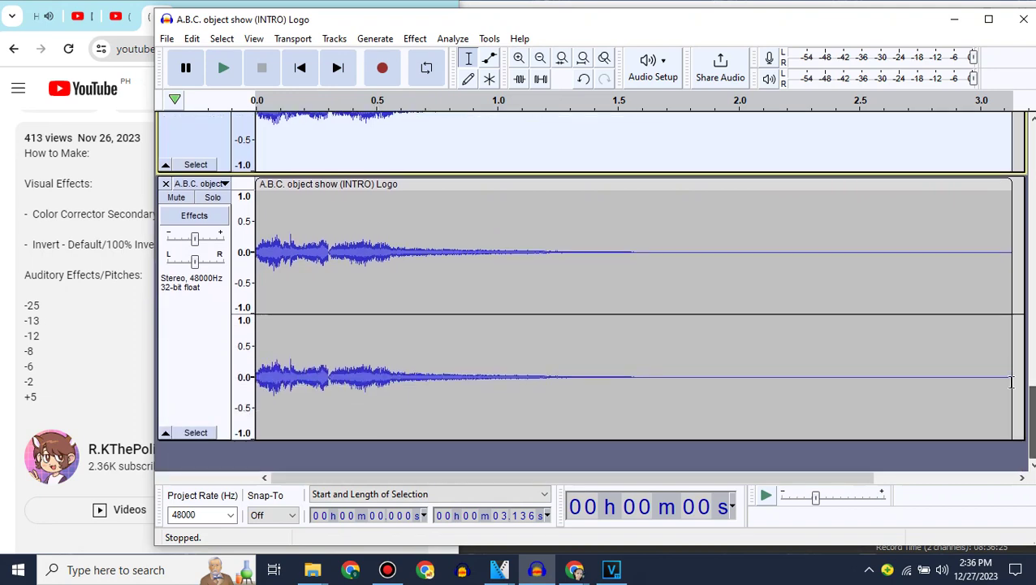
pyautogui.click(216, 321)
pyautogui.click(192, 38)
pyautogui.click(220, 159)
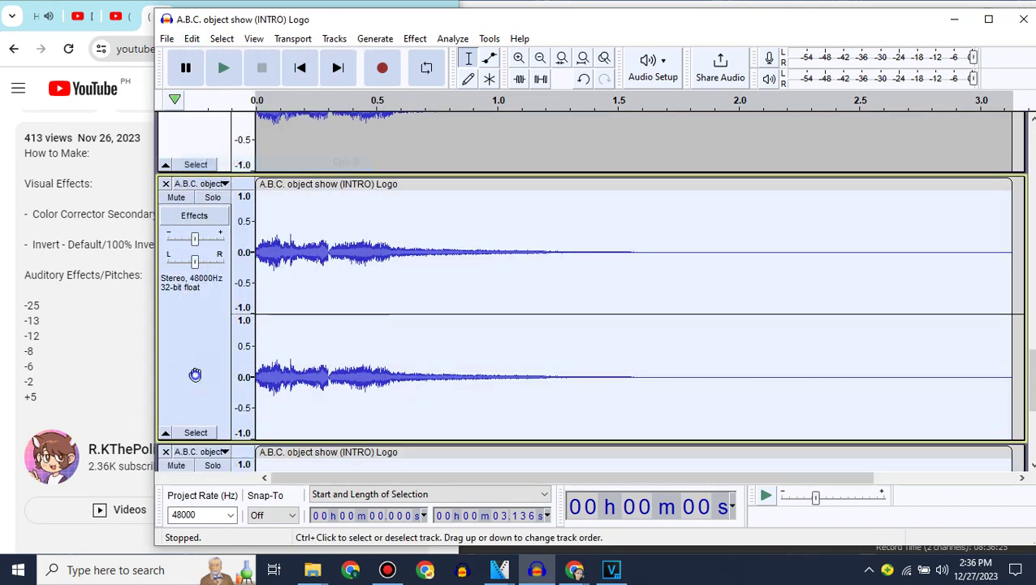
# Change the pitch of the sixth logo audio track by -2 semitones.
pyautogui.click(415, 38)
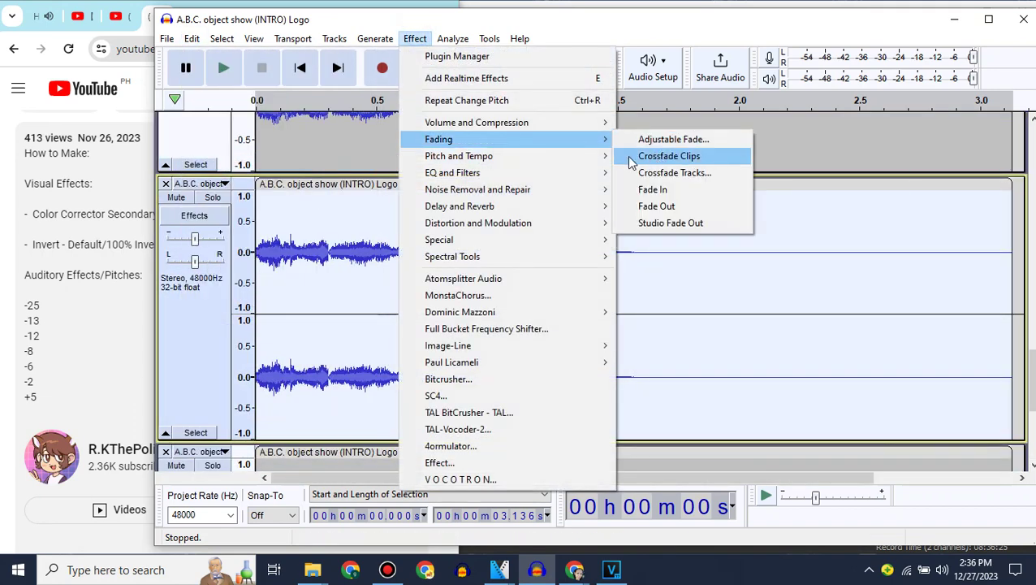
pyautogui.click(641, 157)
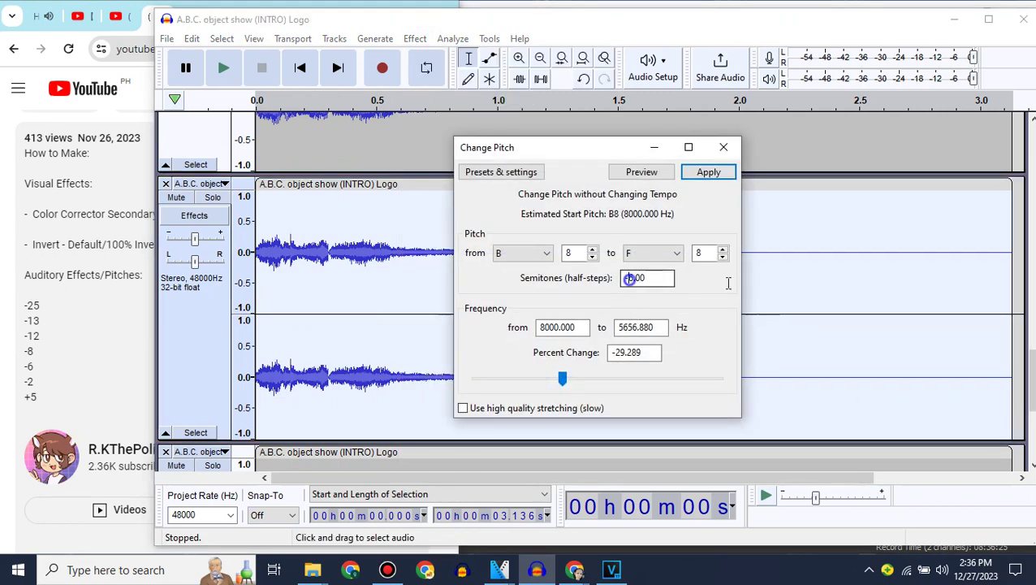
pyautogui.click(706, 175)
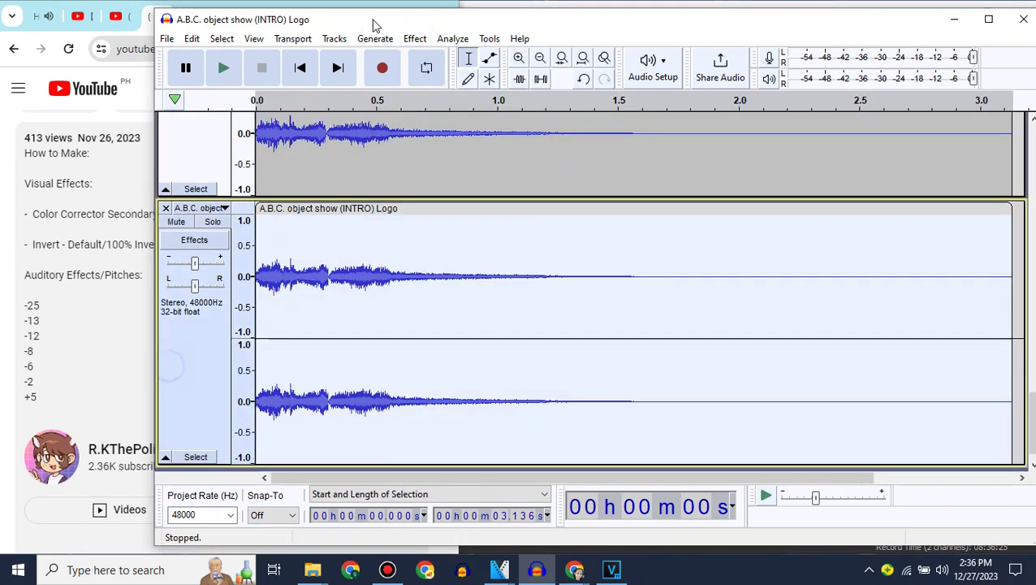
# Change the pitch of the seventh logo audio track by +5 semitones, following the list in the video description.
pyautogui.click(416, 38)
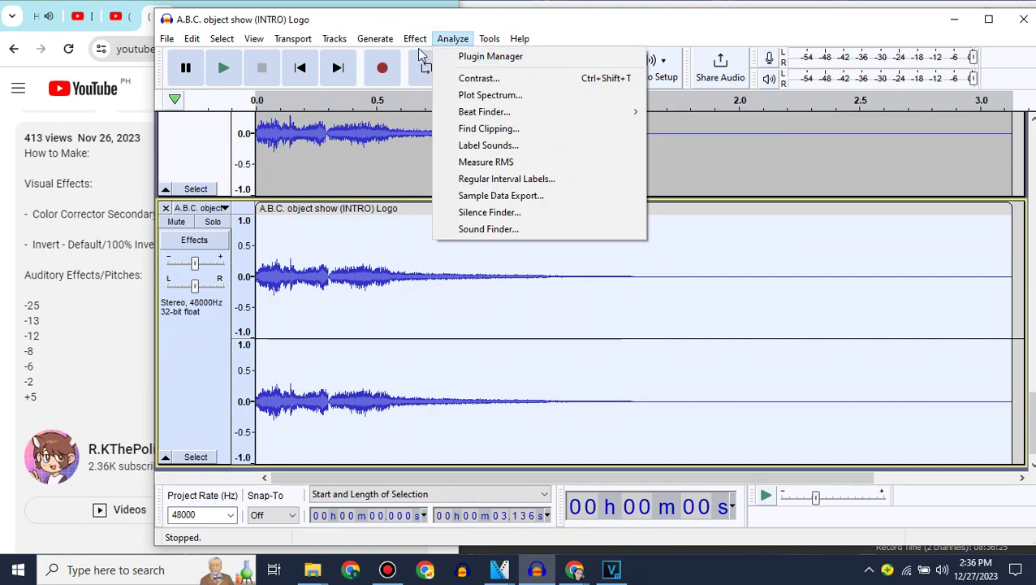
pyautogui.moveTo(166, 39)
pyautogui.click(41, 17)
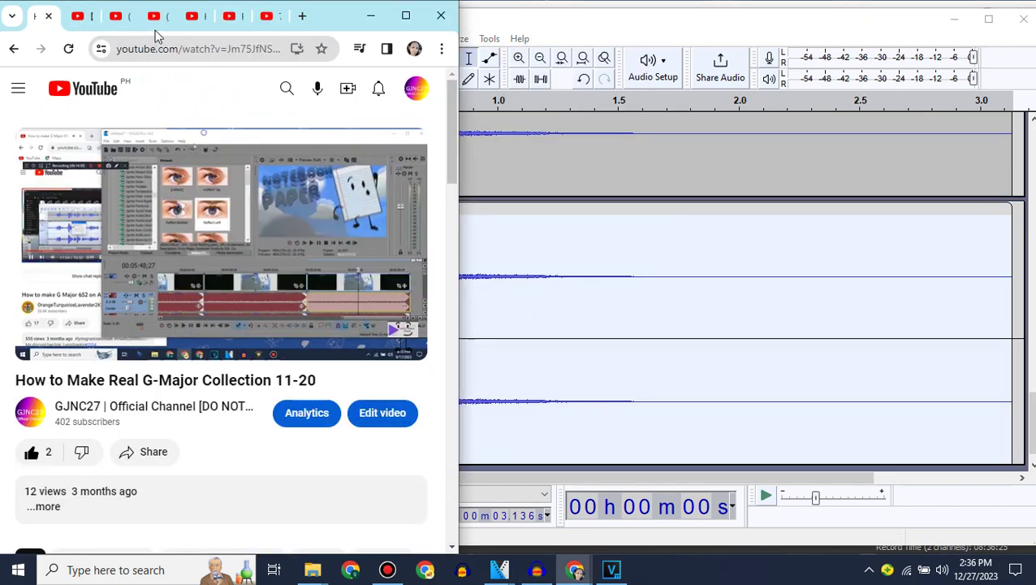
pyautogui.click(153, 26)
pyautogui.click(543, 18)
pyautogui.click(415, 39)
pyautogui.moveTo(496, 158)
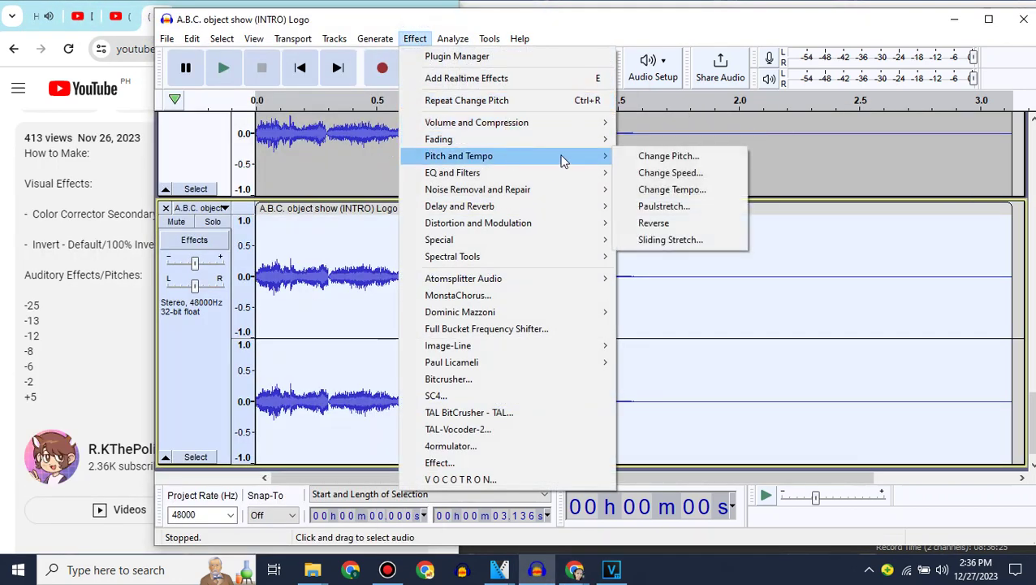
pyautogui.click(668, 157)
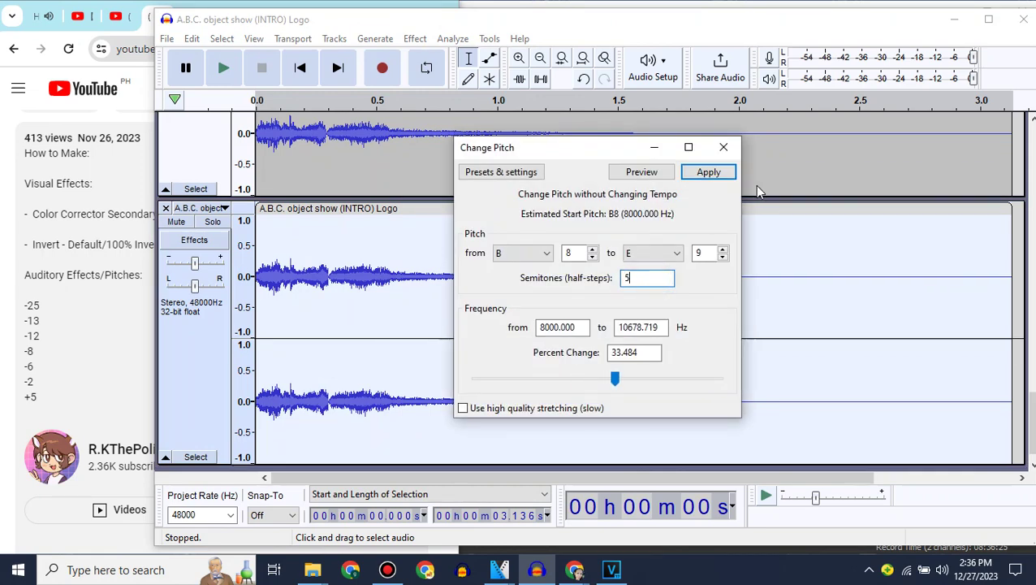
# Export the layered tracks as the WAV "A.B.C. object show (INTRO) Logo In My G Major 50" and subscribe to the effect video's channel.
pyautogui.moveTo(1035, 427); pyautogui.dragTo(1035, 158)
pyautogui.click(170, 39)
pyautogui.moveTo(276, 150)
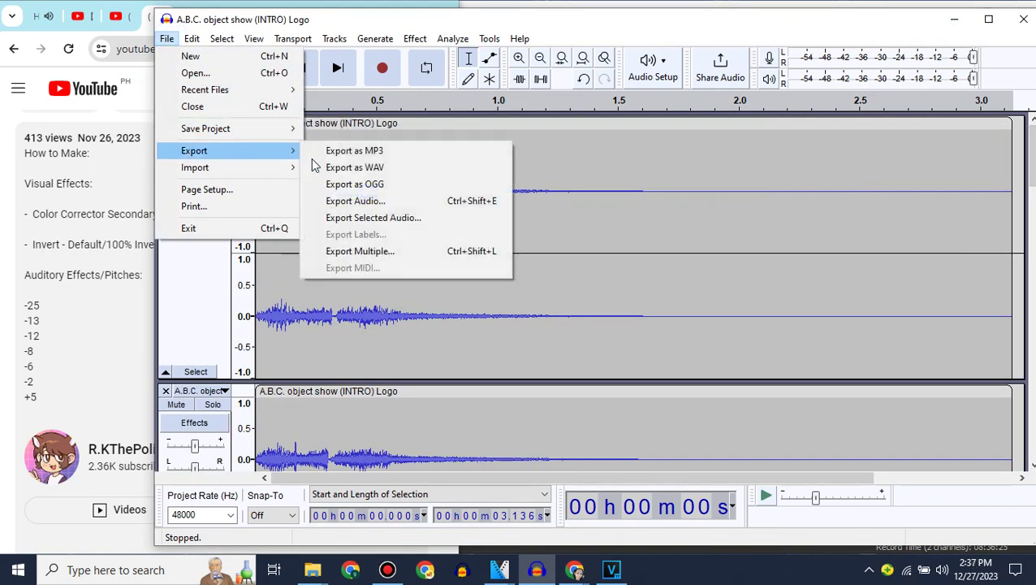
pyautogui.click(329, 166)
pyautogui.click(118, 195)
pyautogui.scroll(2, 210, 259)
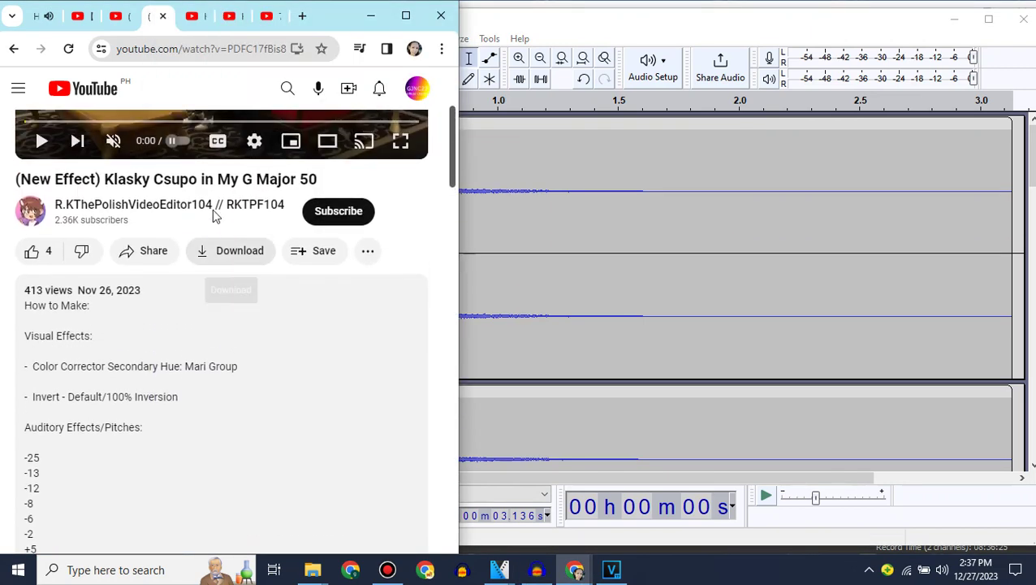
pyautogui.click(365, 211)
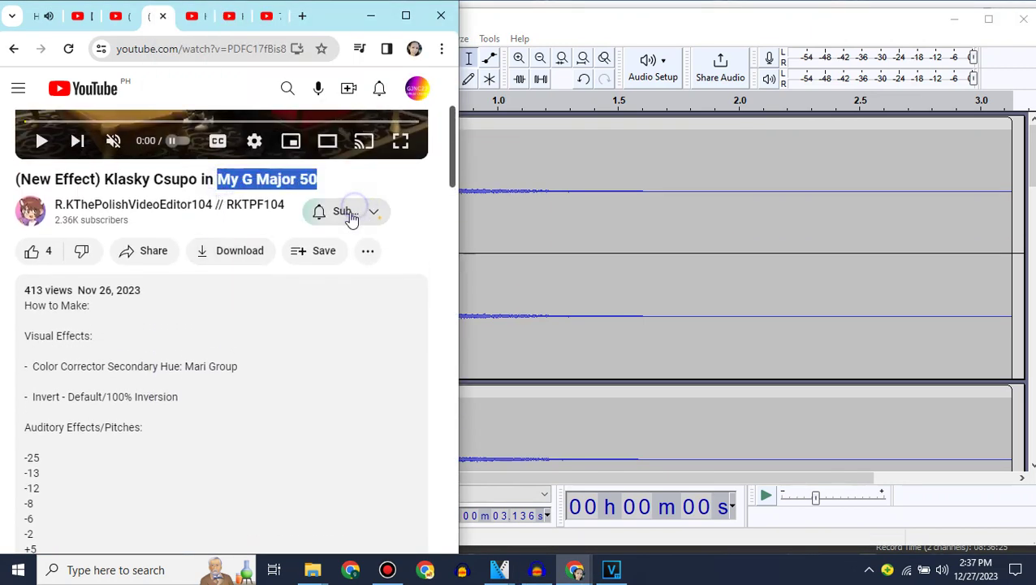
pyautogui.click(513, 329)
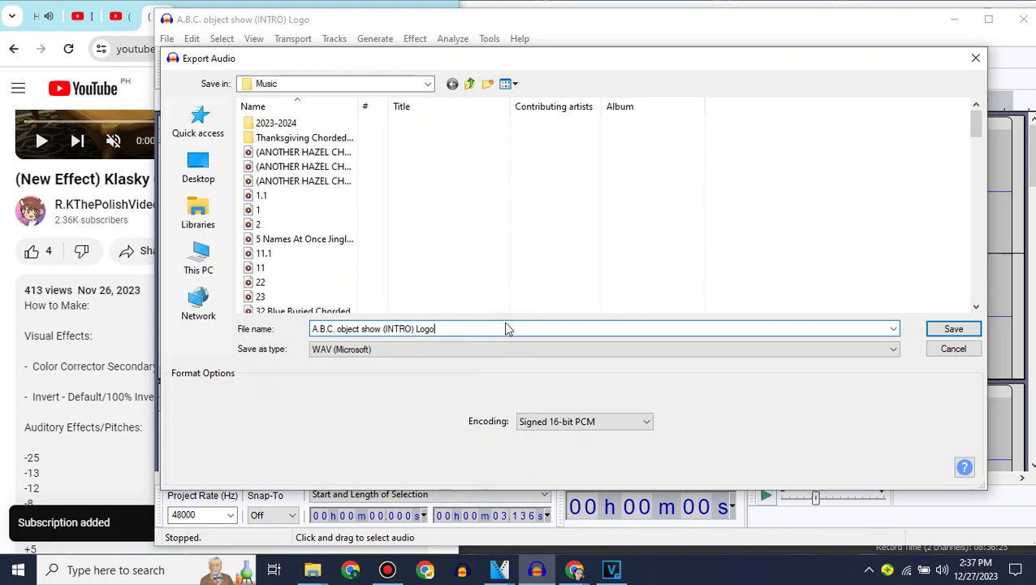
pyautogui.write('In My G Major 50')
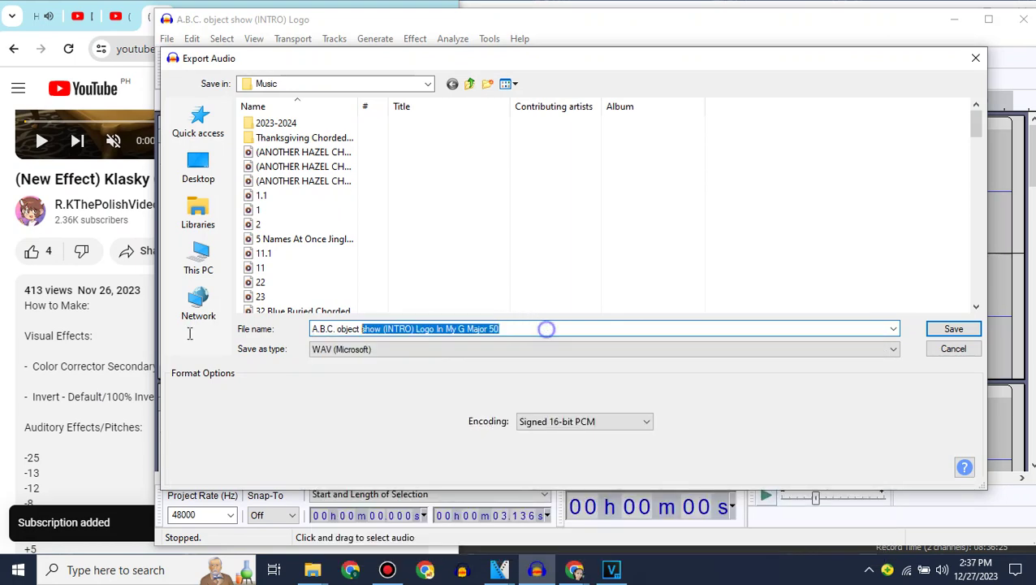
pyautogui.click(949, 328)
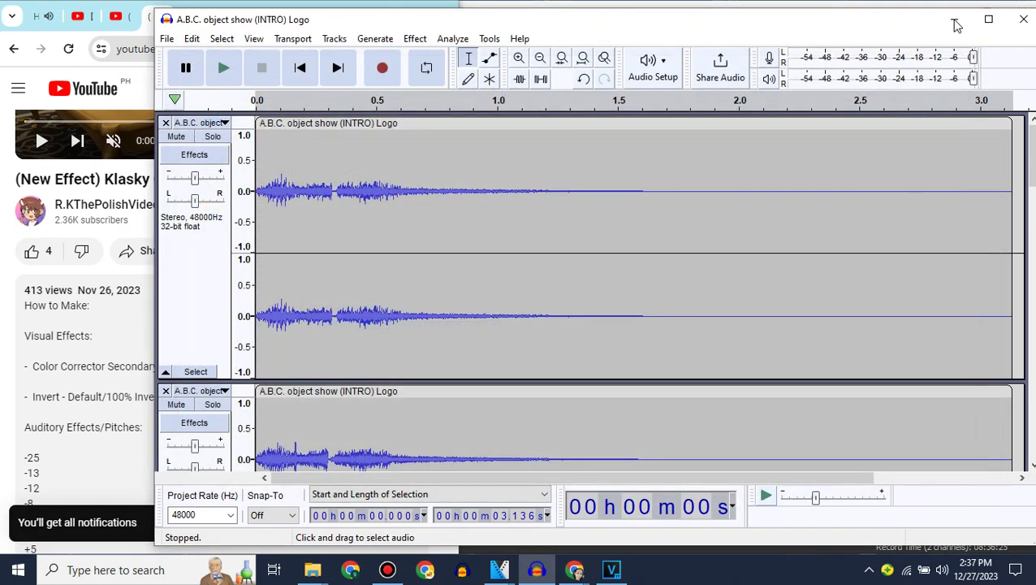
# Switch to VEGAS Pro and delete the original audio event of the last logo clip.
pyautogui.click(954, 19)
pyautogui.click(697, 294)
pyautogui.rightClick(252, 439)
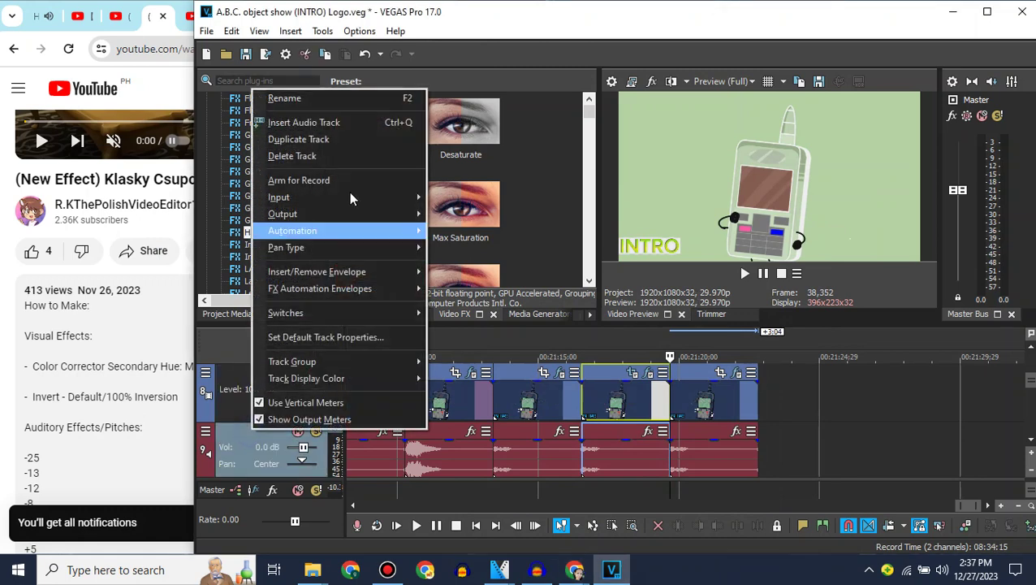
pyautogui.click(309, 138)
pyautogui.click(1030, 439)
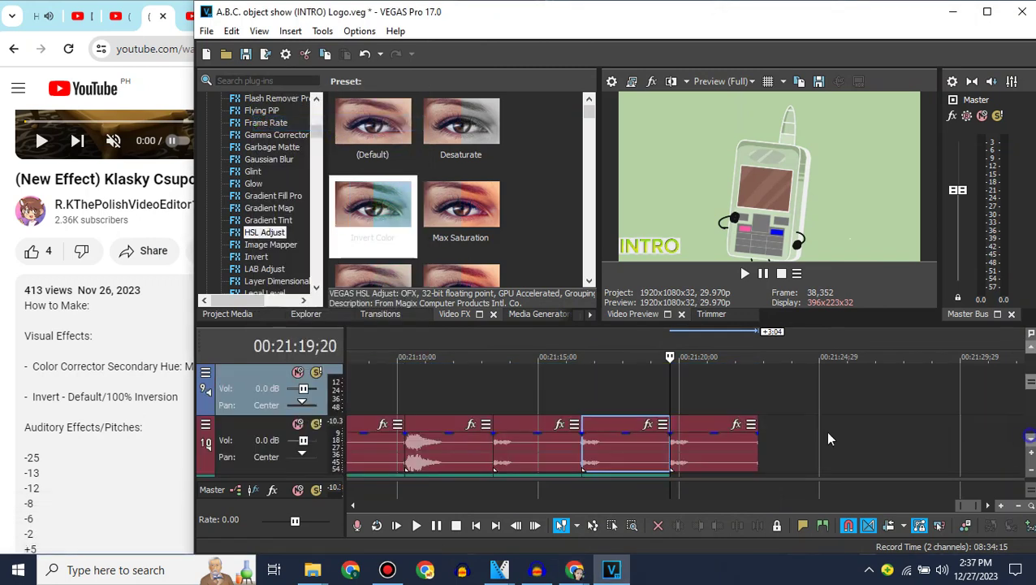
pyautogui.click(697, 428)
pyautogui.press('Delete')
pyautogui.rightClick(620, 393)
pyautogui.click(671, 270)
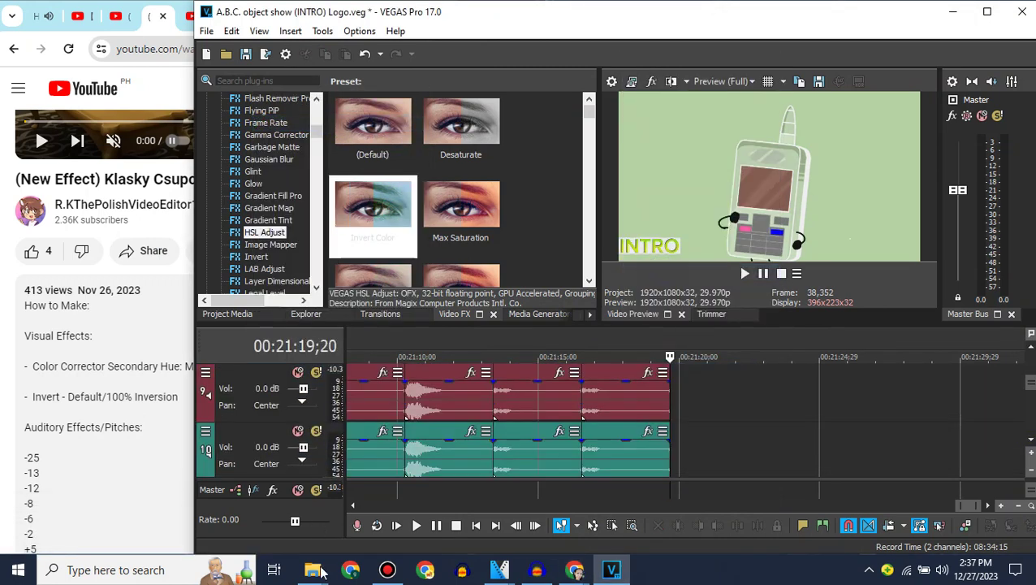
# Place the exported "Logo In My G Major 50" WAV from the Music folder on the audio track beneath the last logo clip.
pyautogui.moveTo(322, 571)
pyautogui.click(472, 514)
pyautogui.moveTo(543, 10); pyautogui.dragTo(713, 157)
pyautogui.scroll(-2, 1000, 342)
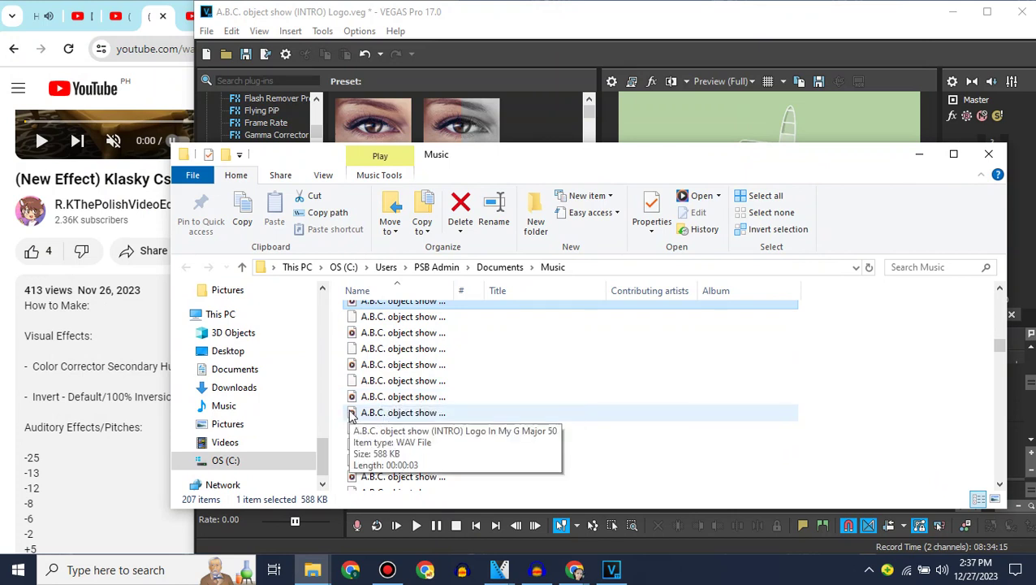
pyautogui.click(351, 416)
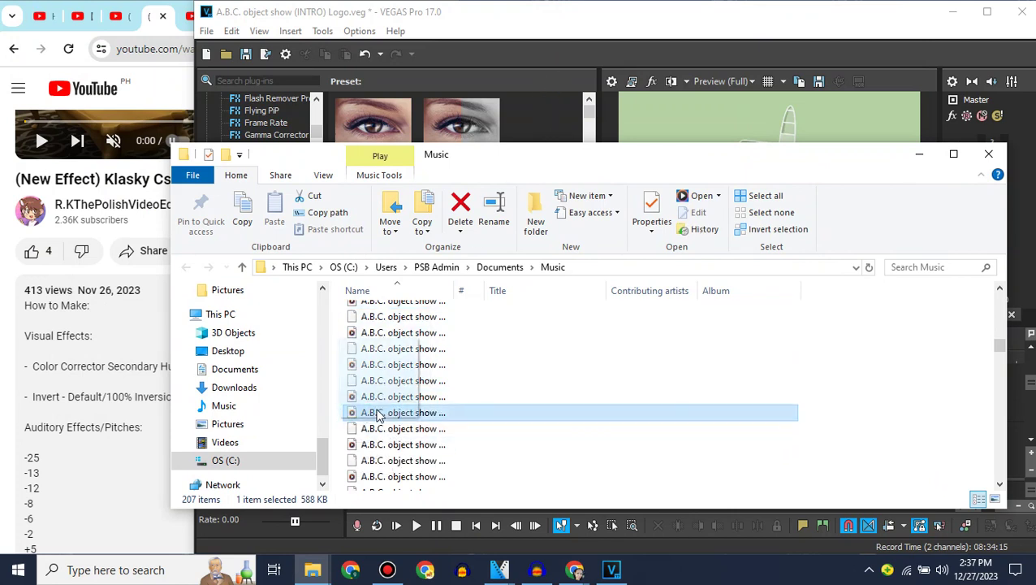
pyautogui.moveTo(681, 164); pyautogui.dragTo(374, 77)
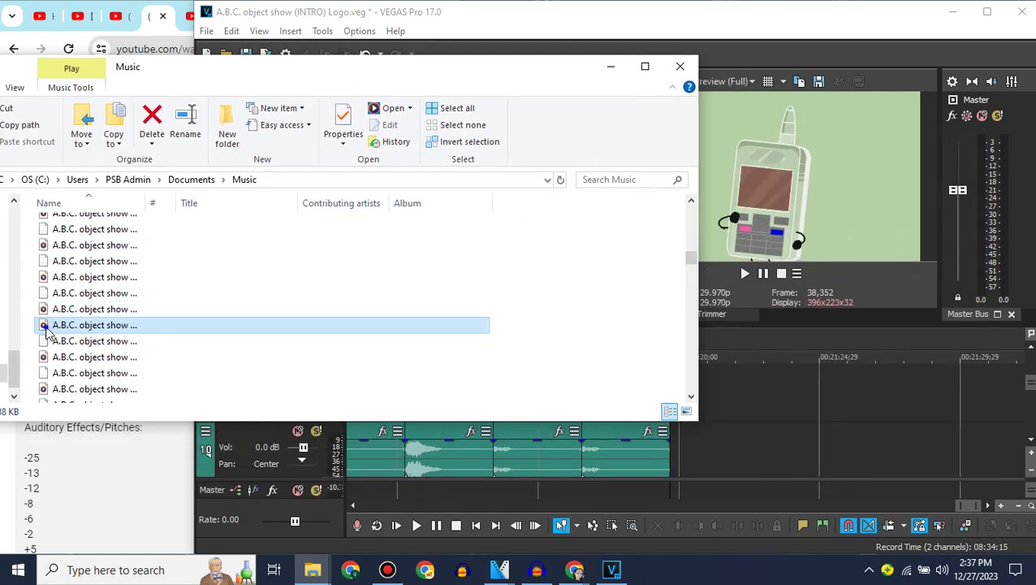
pyautogui.moveTo(48, 327); pyautogui.dragTo(697, 390)
pyautogui.click(619, 66)
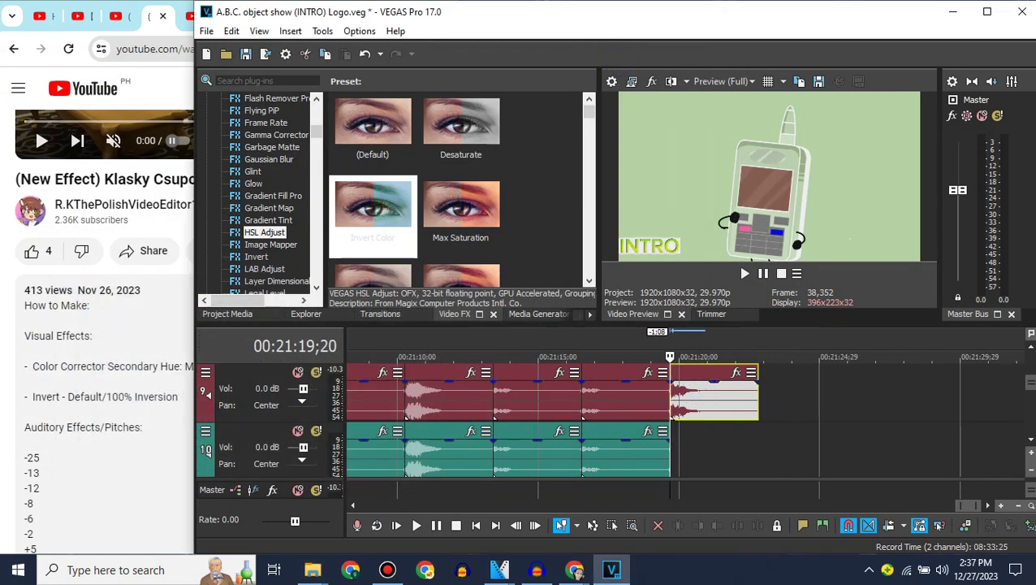
pyautogui.click(1031, 347)
# Add another copy of "A.B.C. object show (INTRO) Logo.mp4" from the project media at the end of the timeline.
pyautogui.click(578, 9)
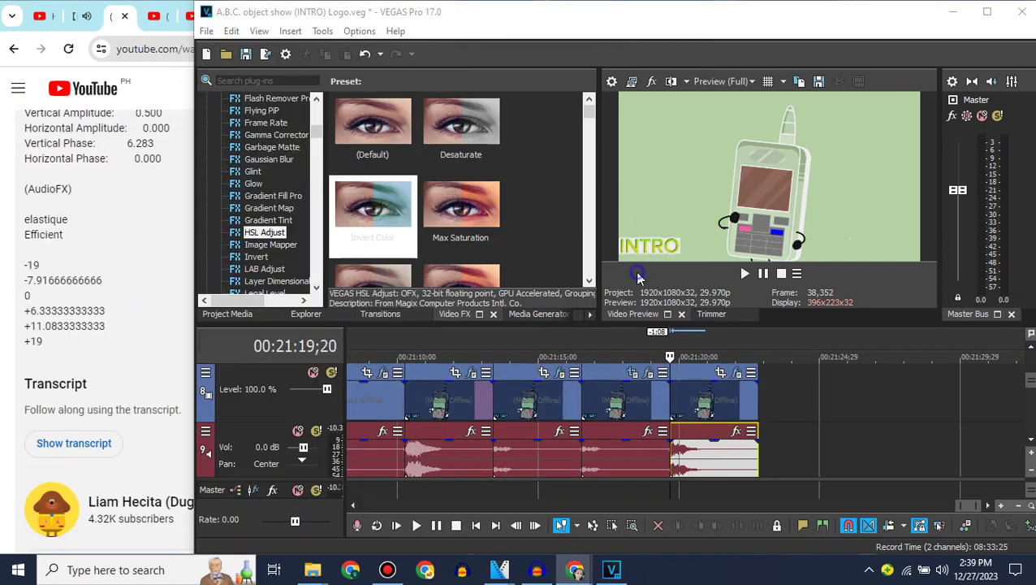
pyautogui.click(230, 313)
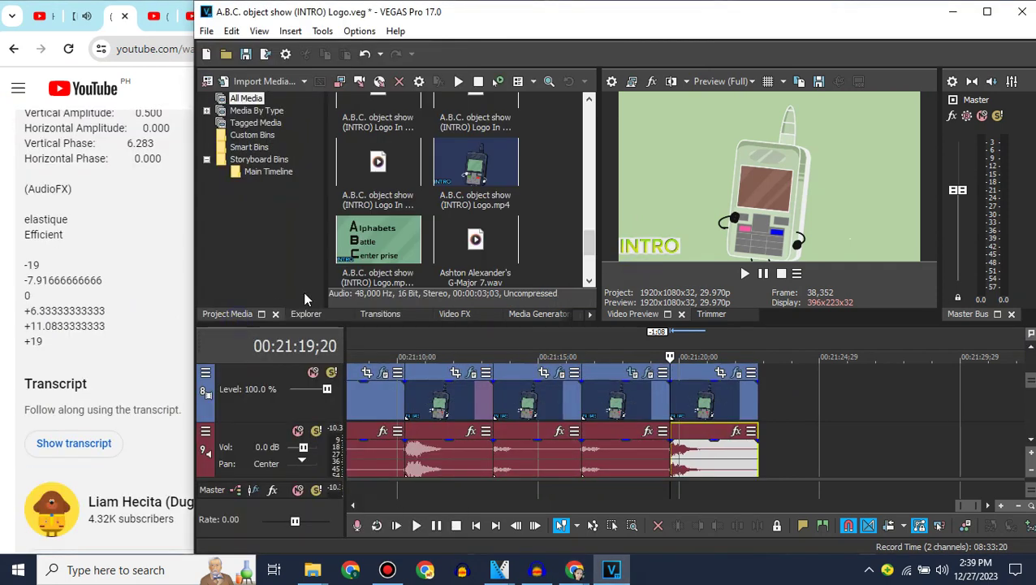
pyautogui.moveTo(472, 203); pyautogui.dragTo(758, 376)
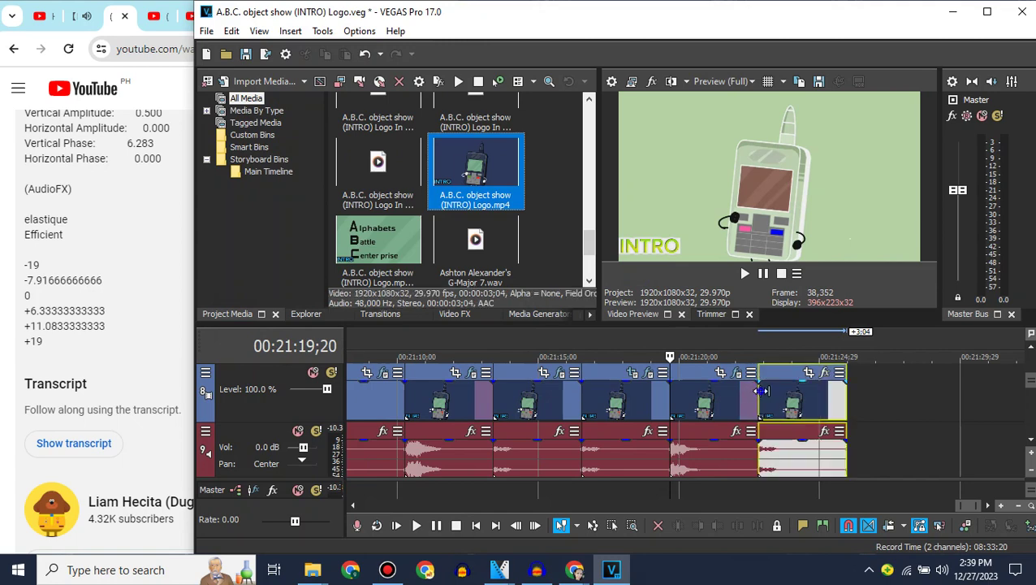
# Apply the Channel Blend effect with the RGB to BGR preset to the newly added logo clip.
pyautogui.click(453, 315)
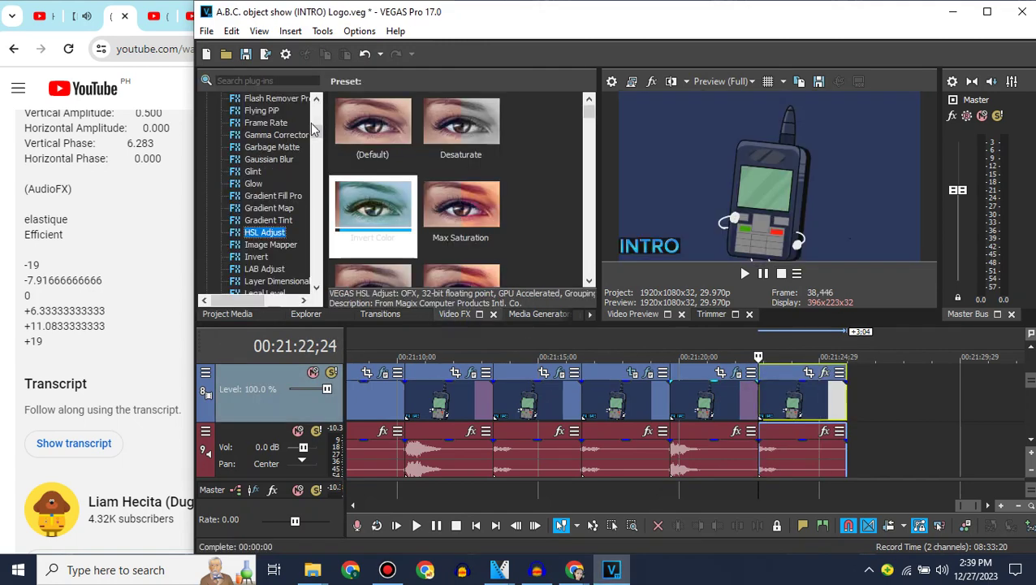
pyautogui.scroll(10, 313, 163)
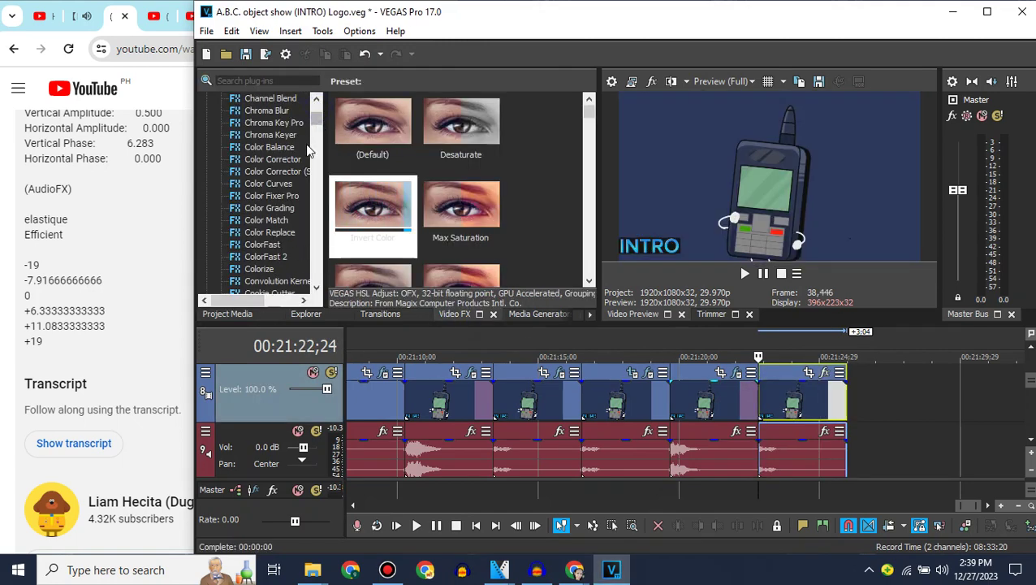
pyautogui.moveTo(384, 181); pyautogui.dragTo(642, 291)
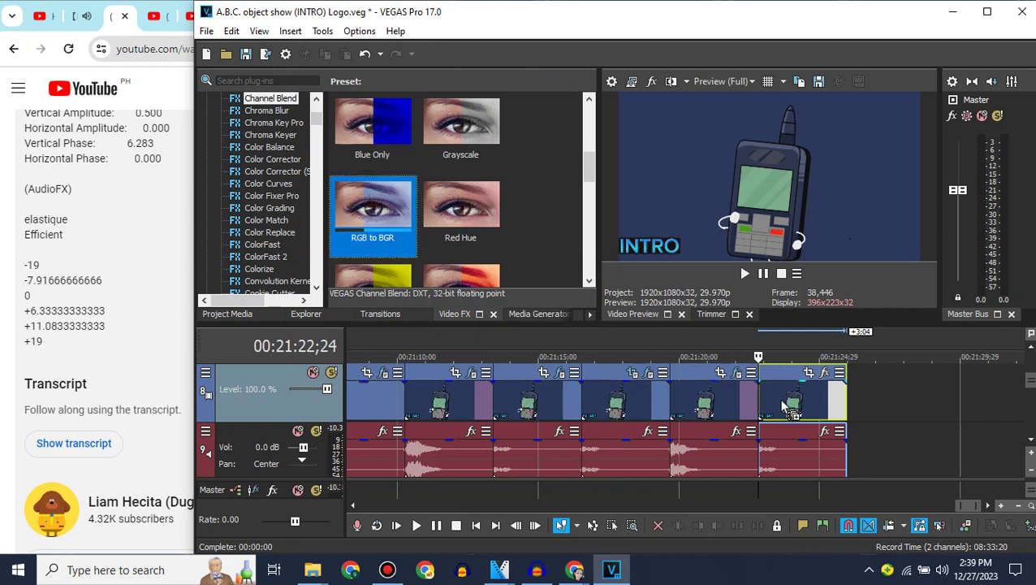
pyautogui.moveTo(785, 406); pyautogui.dragTo(787, 406)
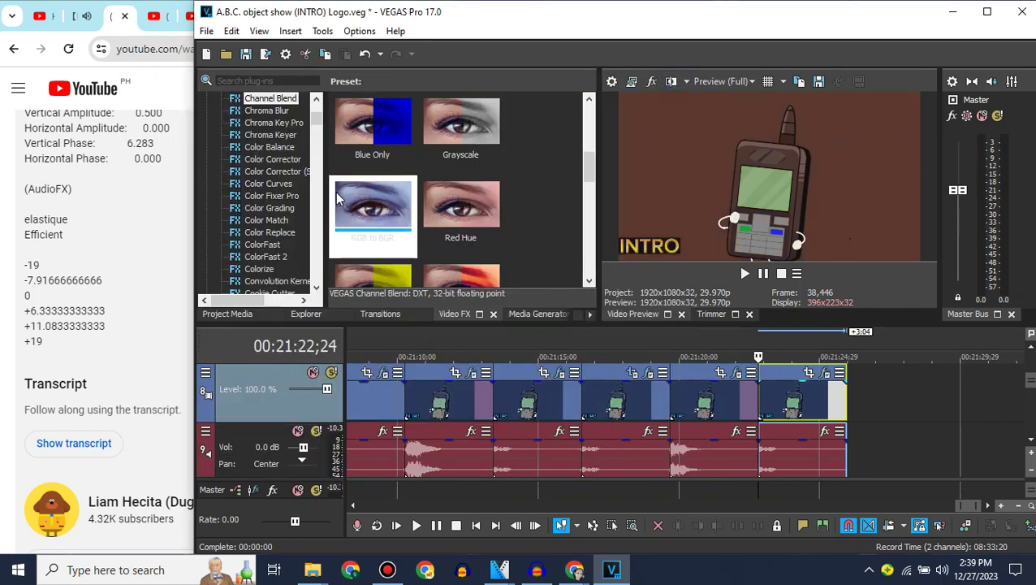
# Apply the LAB Adjust effect with the Invert Luminosity preset to the last logo clip.
pyautogui.scroll(-10, 317, 195)
pyautogui.click(317, 212)
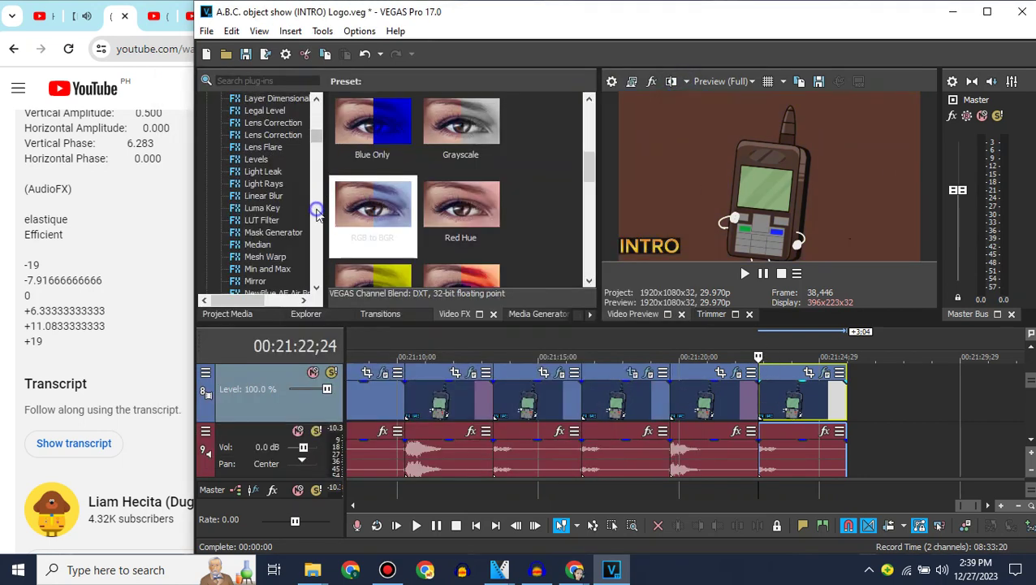
pyautogui.click(317, 118)
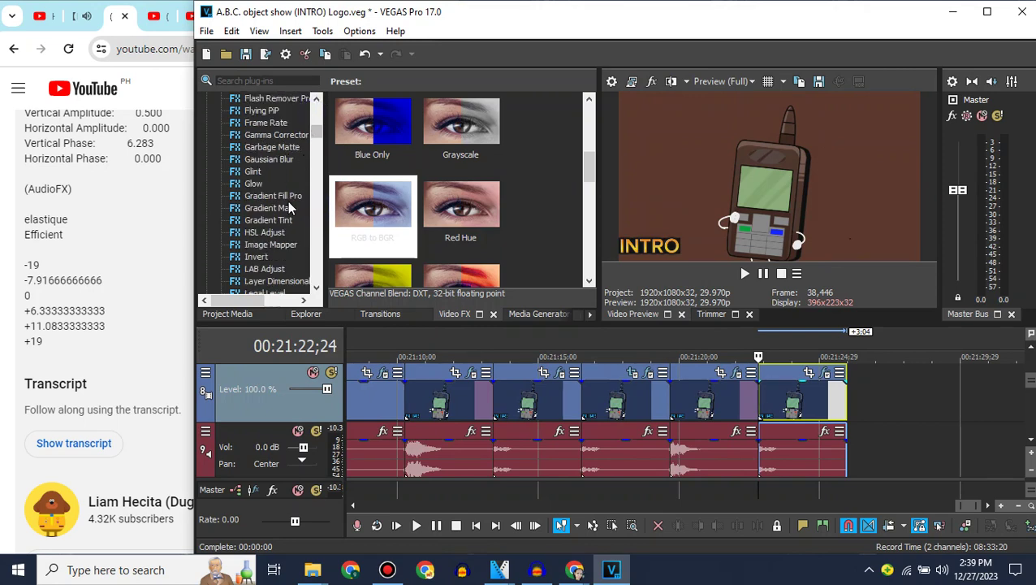
pyautogui.moveTo(450, 130); pyautogui.dragTo(793, 399)
pyautogui.moveTo(590, 95); pyautogui.dragTo(507, 86)
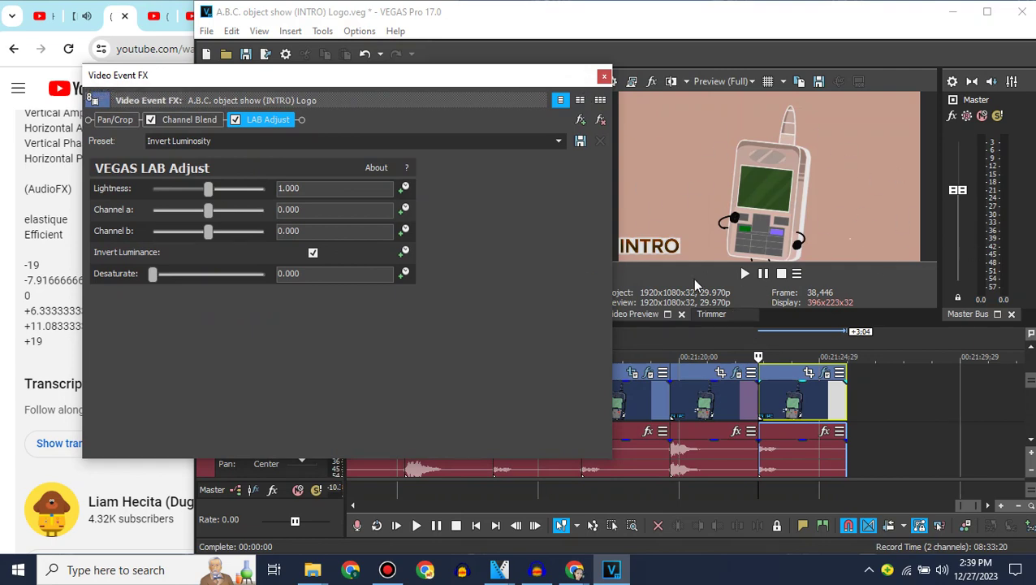
pyautogui.click(603, 77)
# Set the last logo clip's audio to the élastique method with Pro stretch attributes and a pitch change of 6.
pyautogui.scroll(-1, 1031, 445)
pyautogui.rightClick(799, 412)
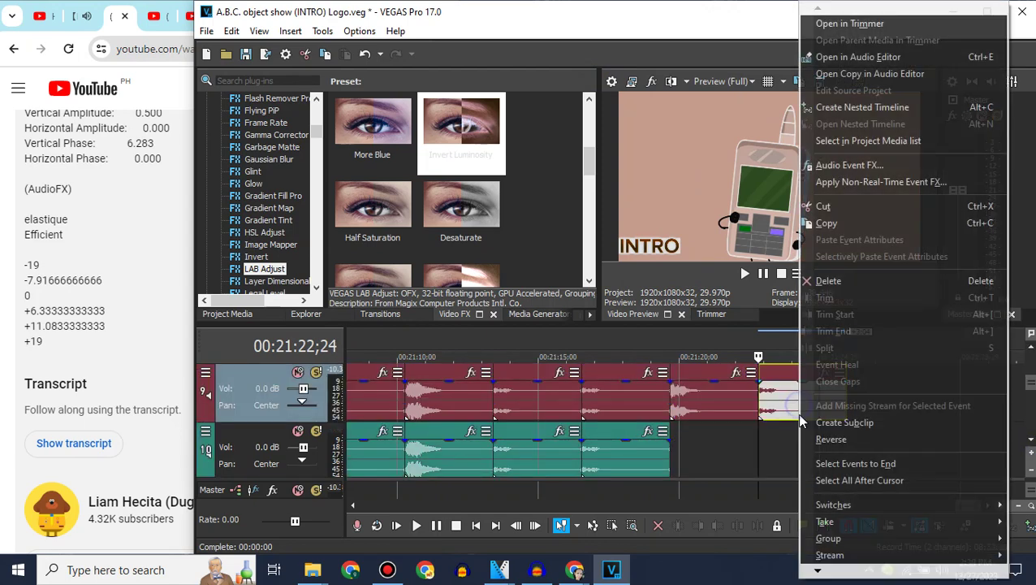
pyautogui.click(833, 562)
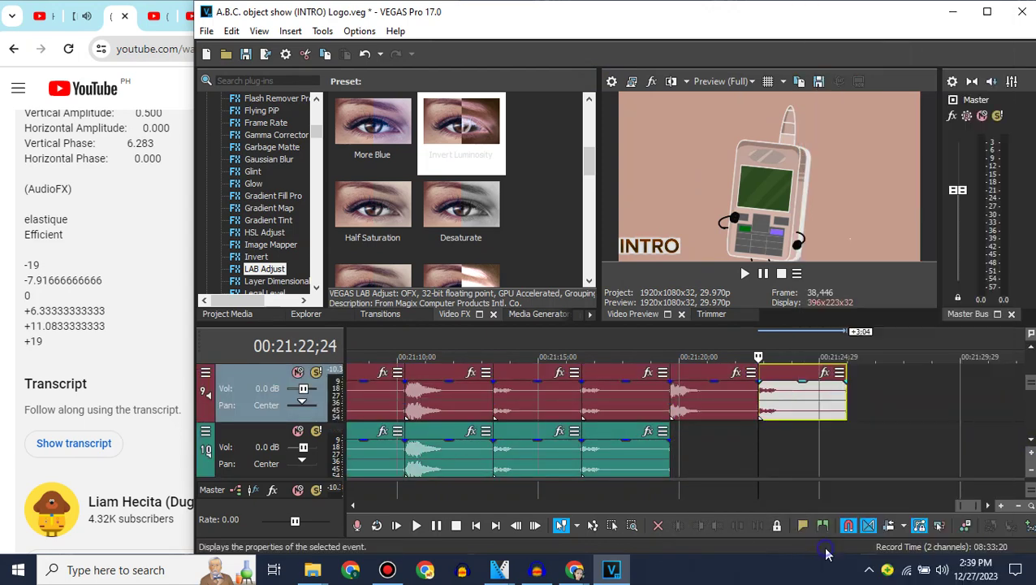
pyautogui.click(615, 244)
pyautogui.click(615, 268)
pyautogui.click(615, 266)
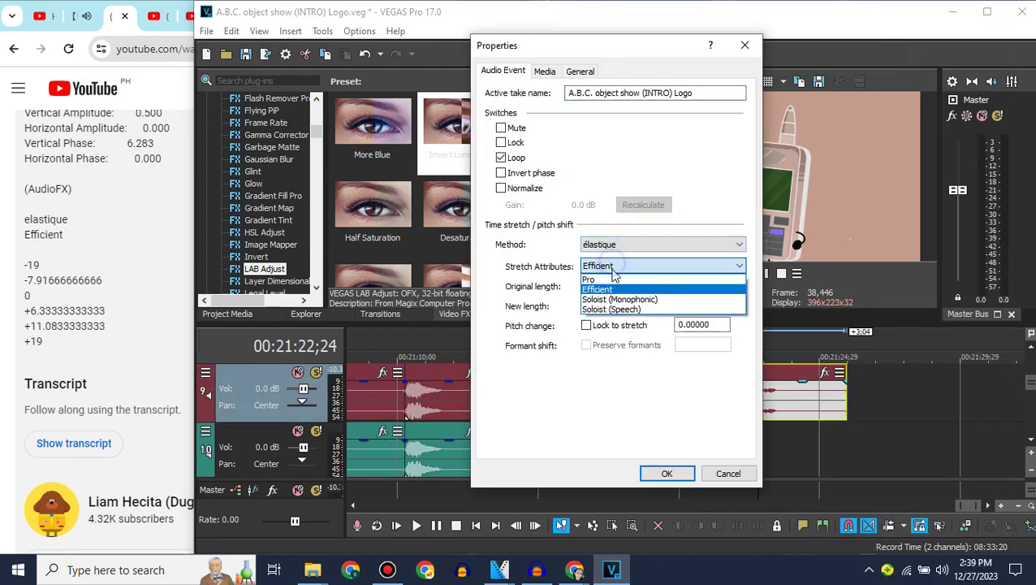
pyautogui.click(615, 286)
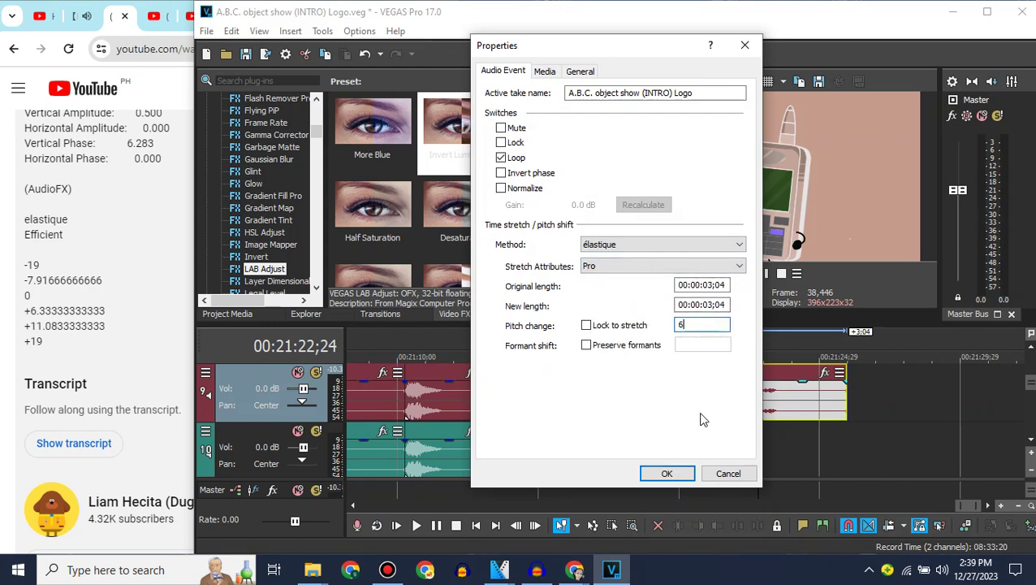
pyautogui.click(669, 474)
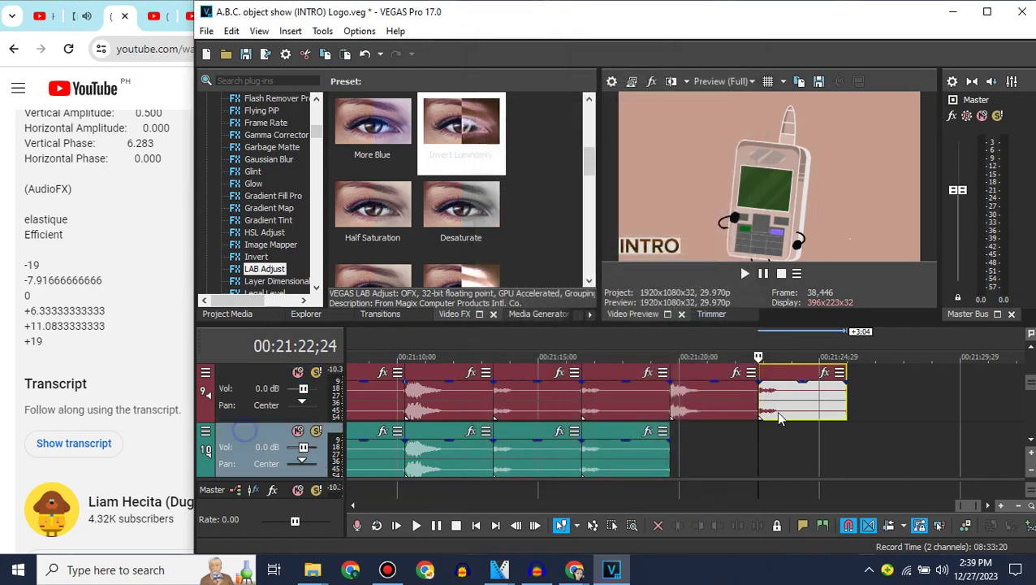
# Layer a copy of the last clip's audio on the track beneath, remove the extra video track, and set the copy's pitch change to 9.
pyautogui.rightClick(723, 433)
pyautogui.click(766, 301)
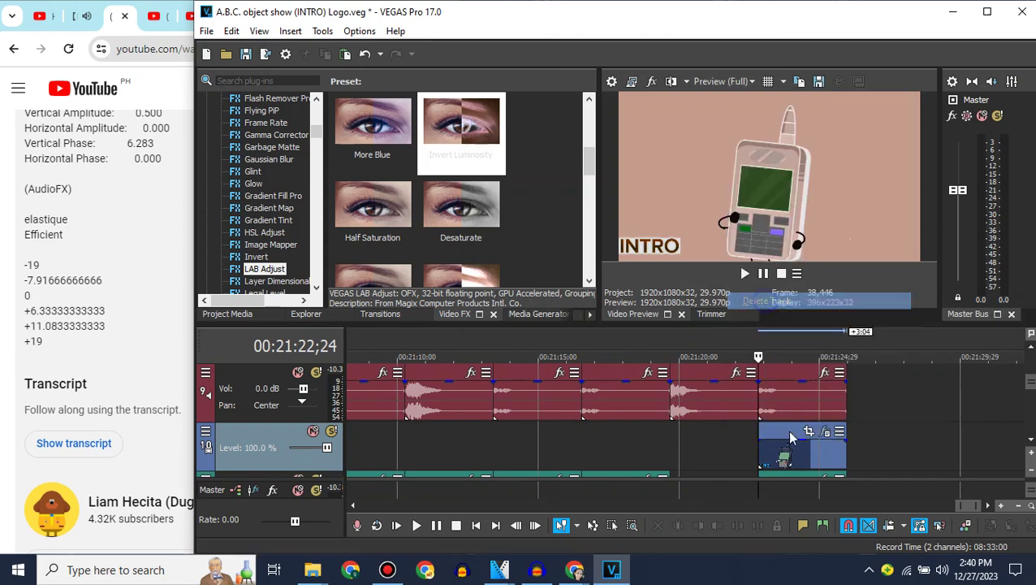
pyautogui.rightClick(773, 383)
pyautogui.moveTo(798, 571)
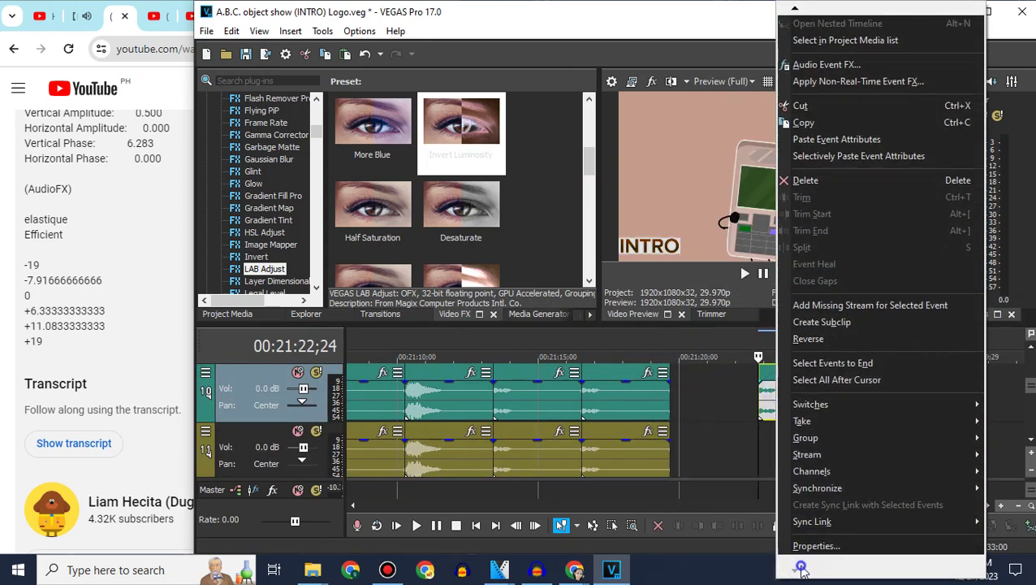
pyautogui.click(809, 541)
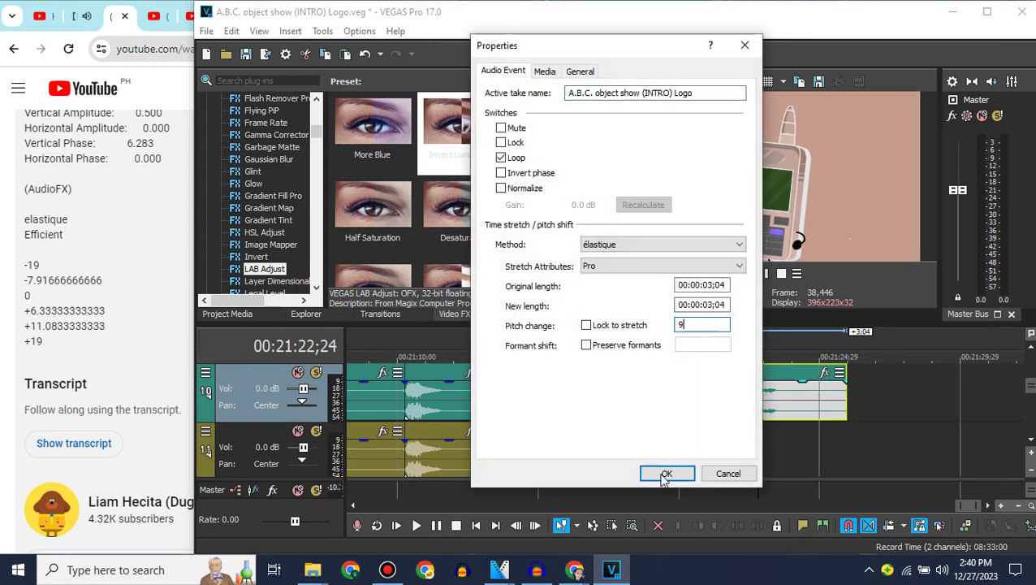
pyautogui.click(665, 474)
# Add another copy of "A.B.C. object show (INTRO) Logo.mp4" from the project media at the end of the timeline.
pyautogui.scroll(2, 1007, 445)
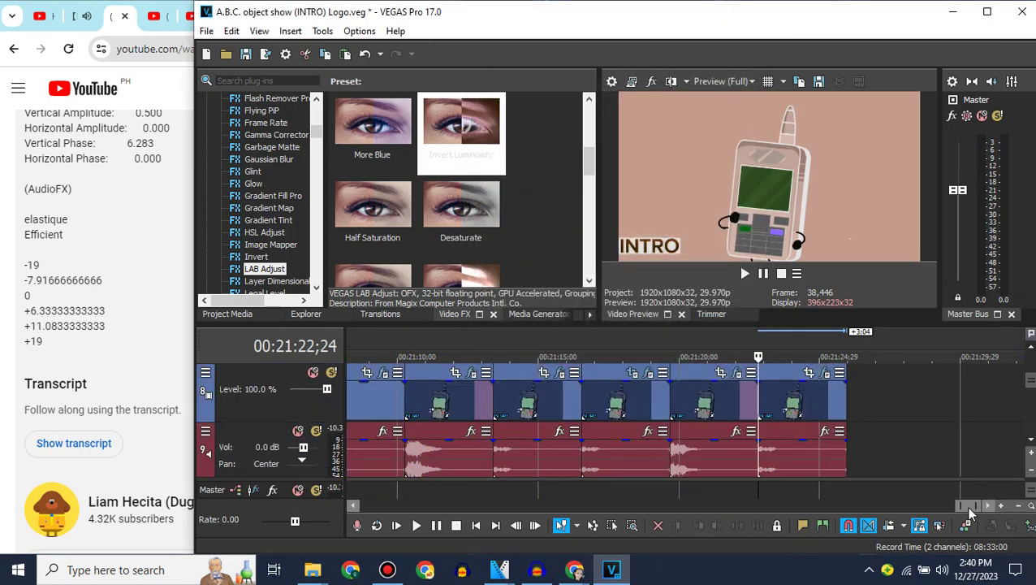
pyautogui.moveTo(972, 508); pyautogui.dragTo(981, 506)
pyautogui.click(230, 315)
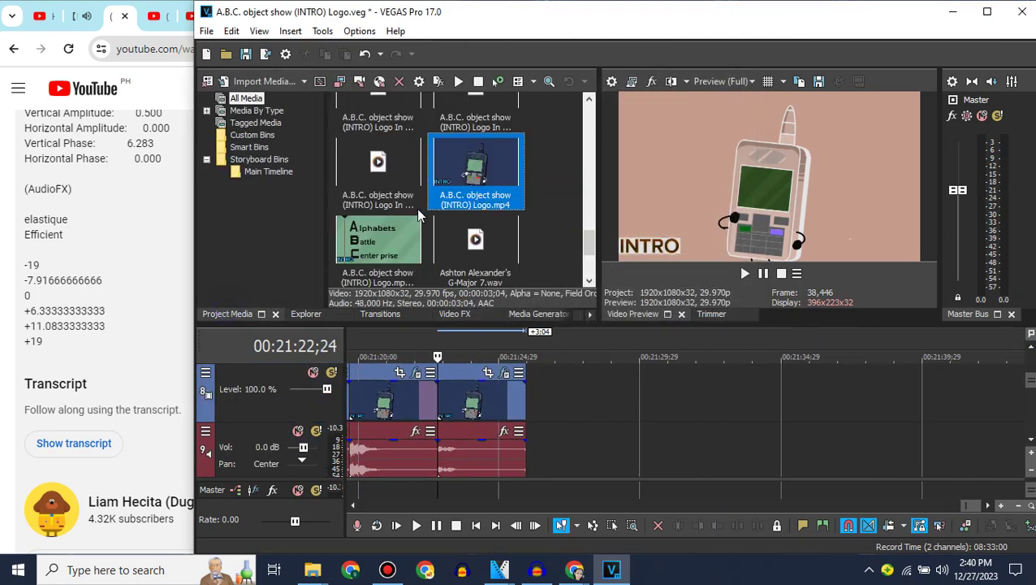
pyautogui.moveTo(532, 394); pyautogui.dragTo(533, 395)
# Switch to YouTube, search for "my g-major 50", and examine the comments on "(NEW EFFECTS) Klasky Csupo In My G Major 50".
pyautogui.click(121, 277)
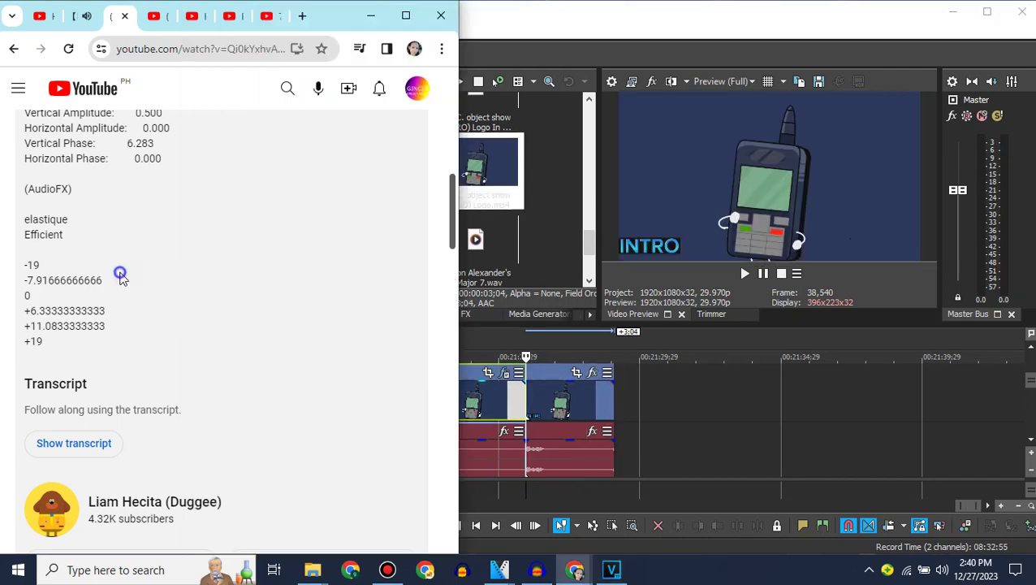
pyautogui.click(287, 89)
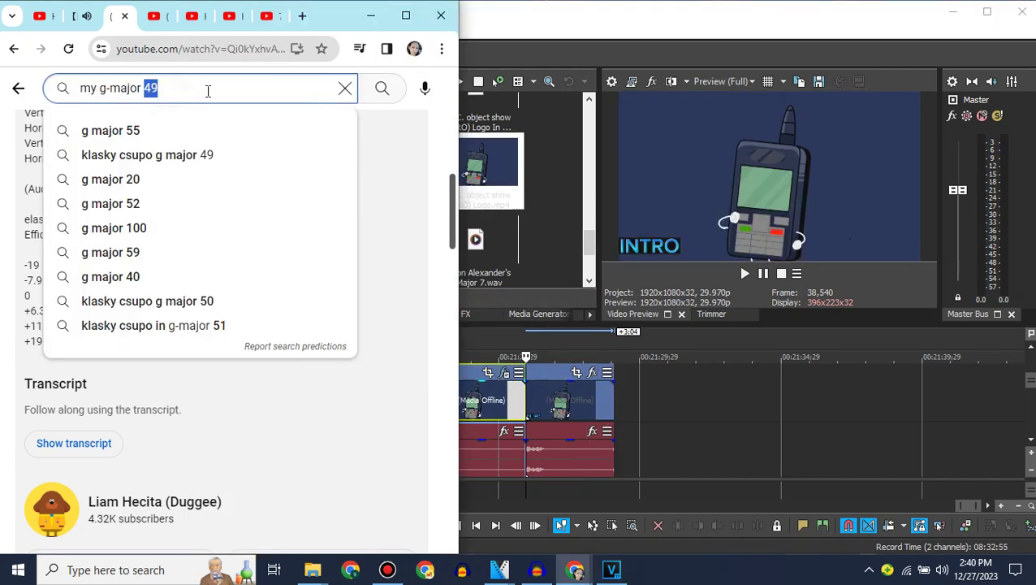
pyautogui.write('50')
pyautogui.press('Return')
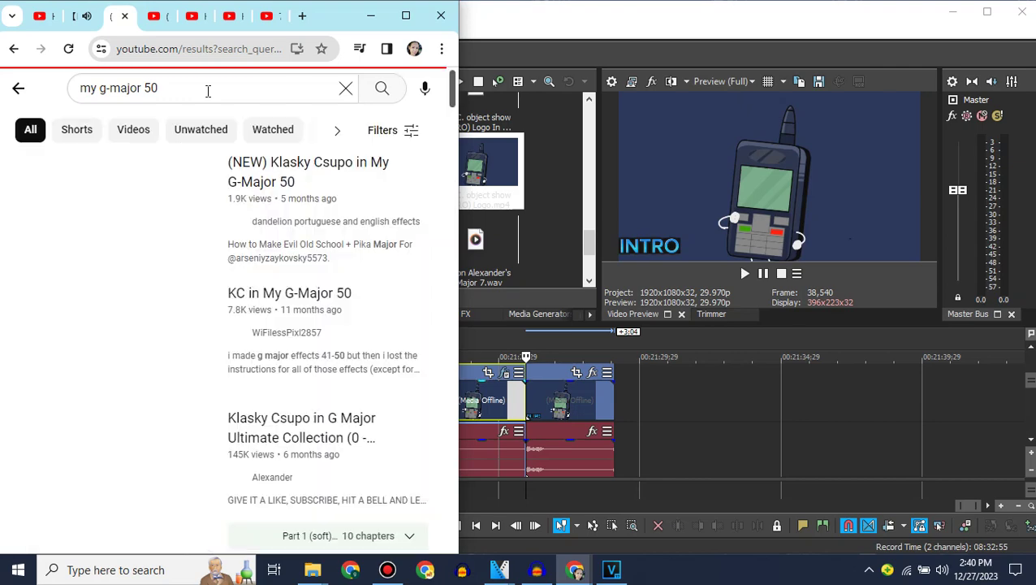
pyautogui.scroll(-5, 208, 91)
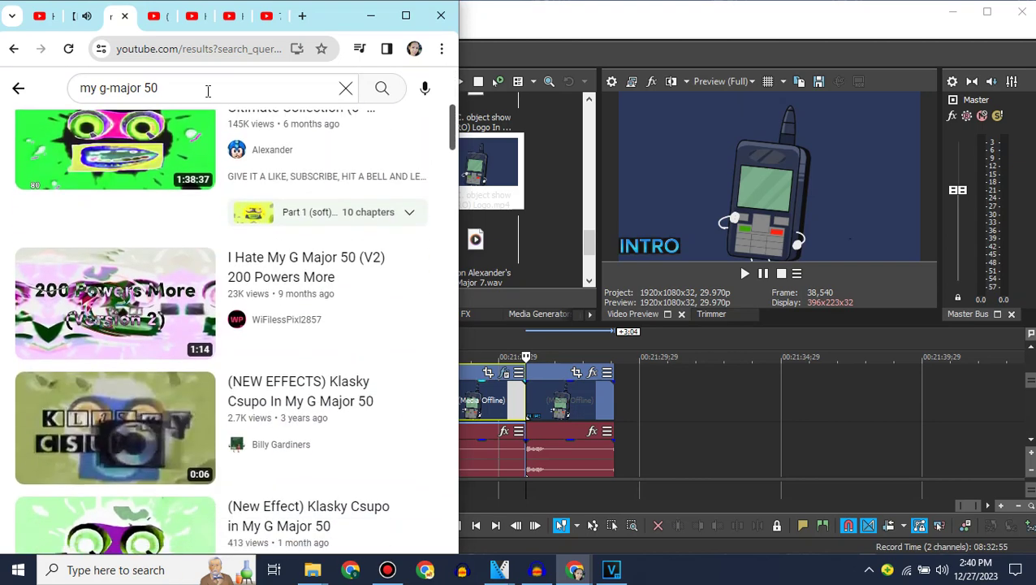
pyautogui.scroll(-1, 208, 91)
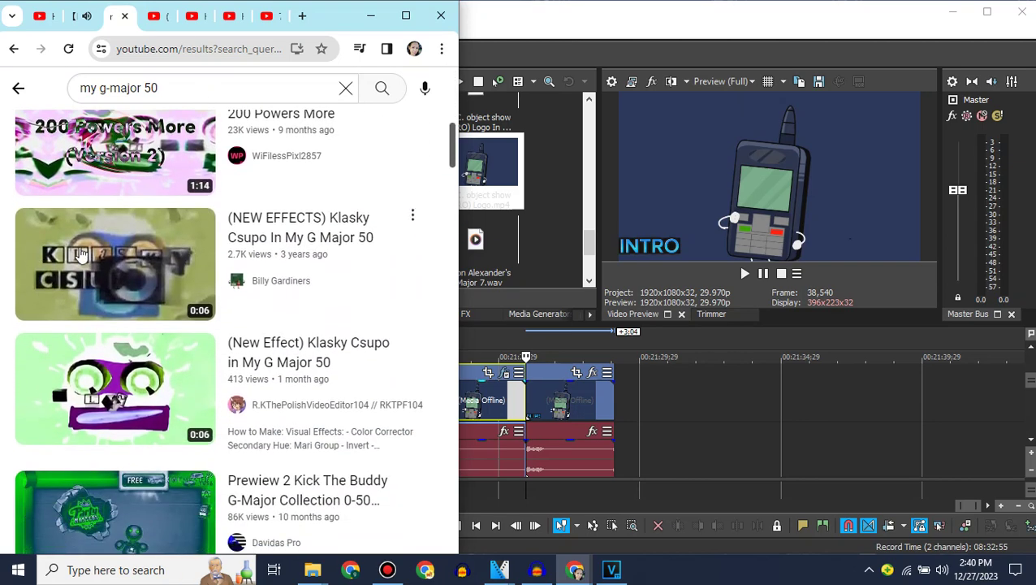
pyautogui.click(81, 255)
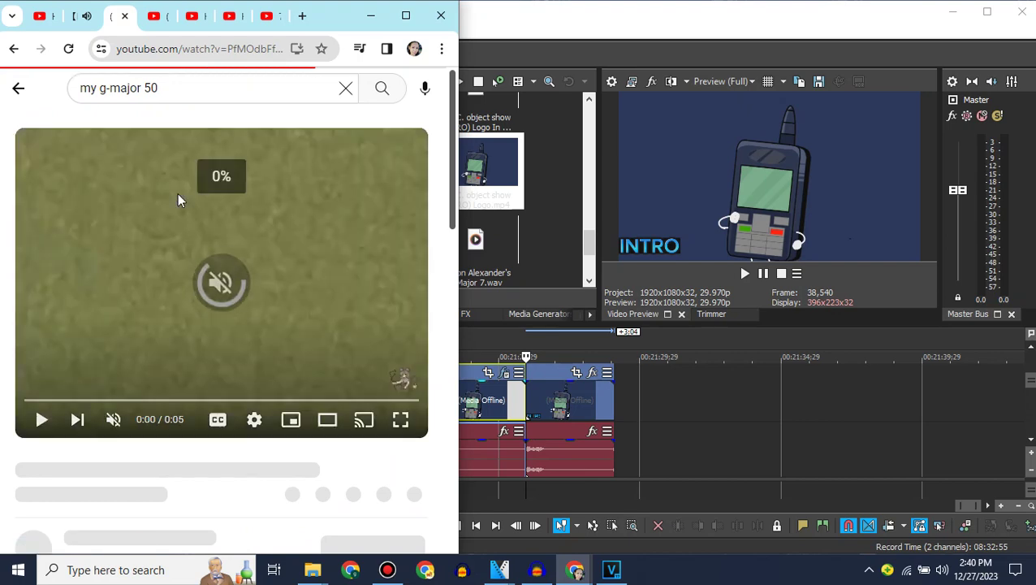
pyautogui.moveTo(452, 95); pyautogui.dragTo(441, 484)
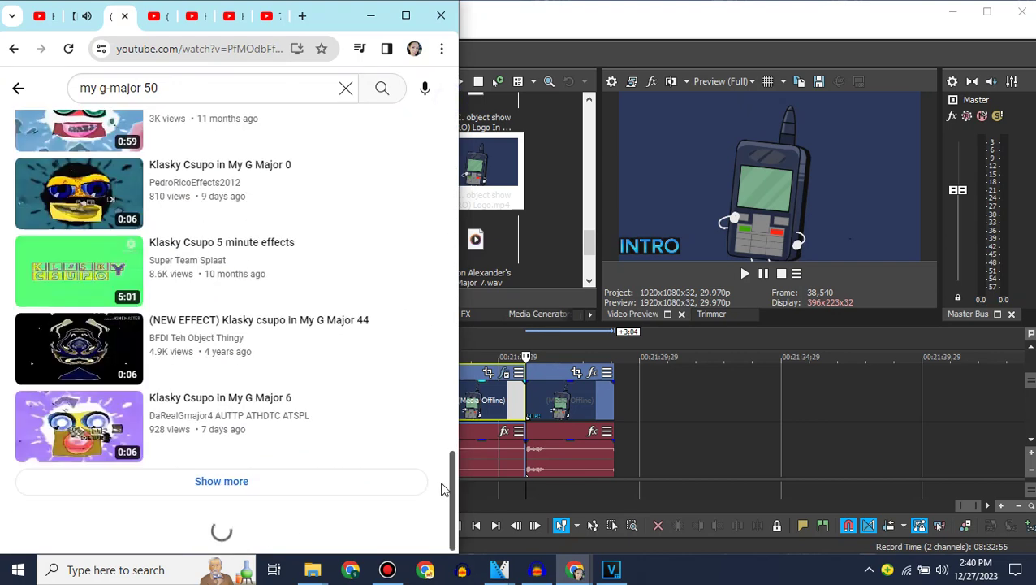
pyautogui.scroll(-6, 441, 489)
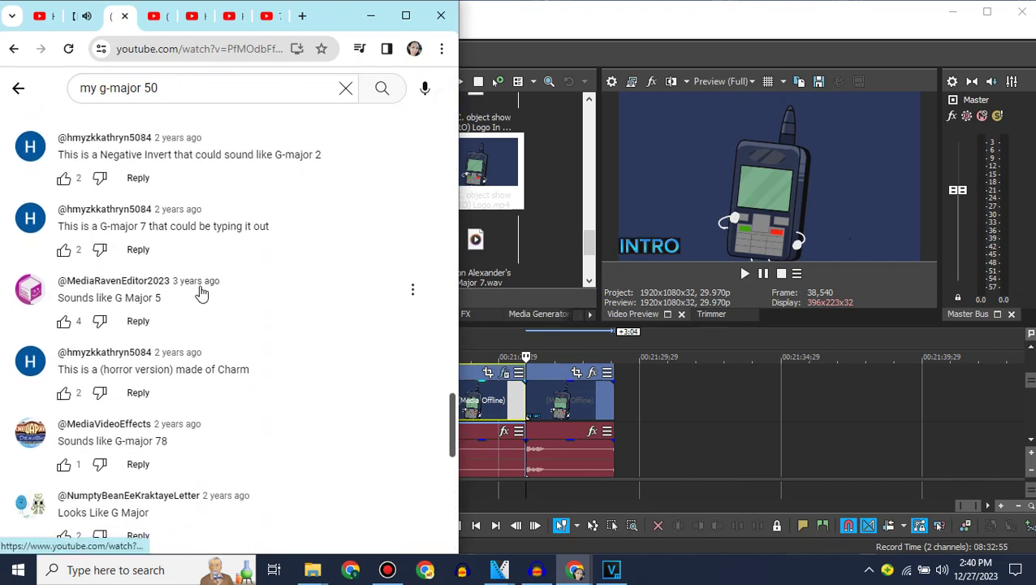
# Switch to VEGAS Pro and apply the Invert effect with the default preset to the newly added logo clip.
pyautogui.click(478, 334)
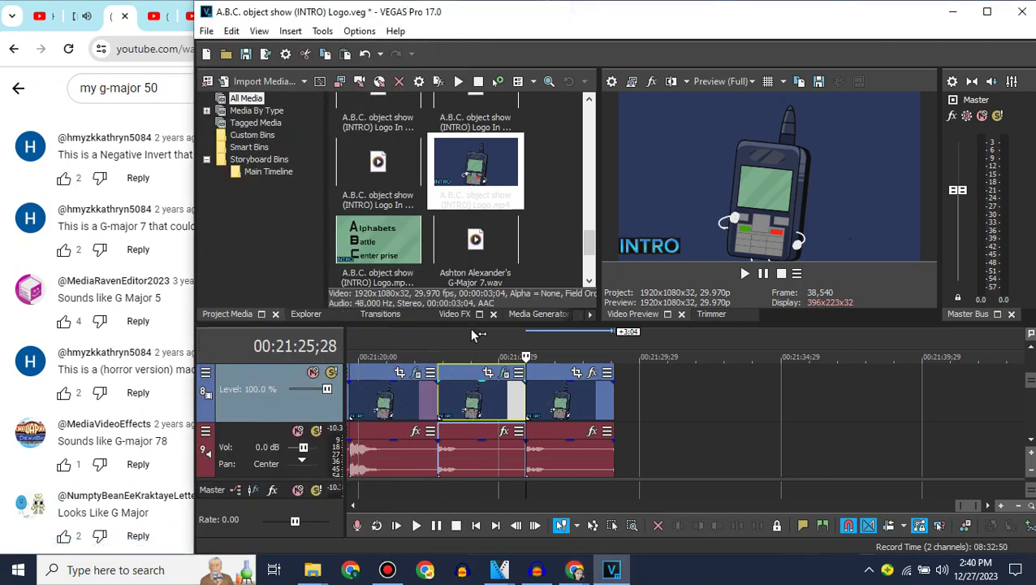
pyautogui.click(453, 314)
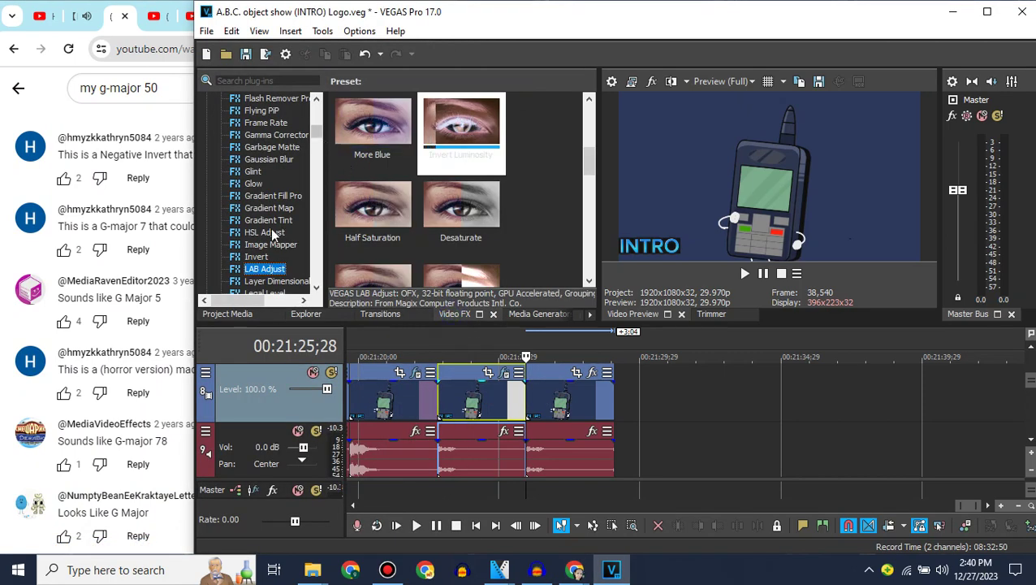
pyautogui.click(257, 256)
pyautogui.moveTo(374, 146); pyautogui.dragTo(582, 402)
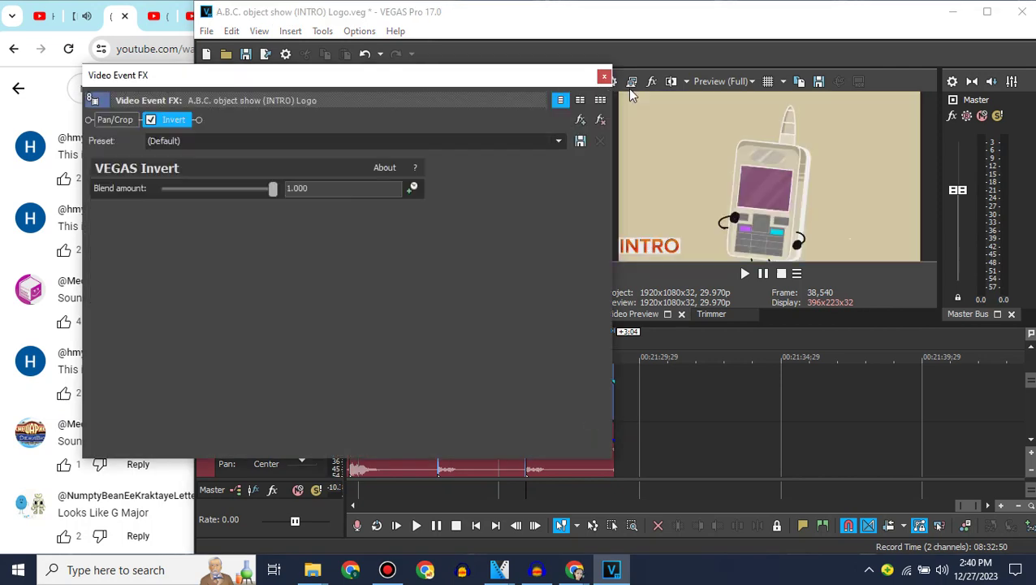
pyautogui.click(607, 76)
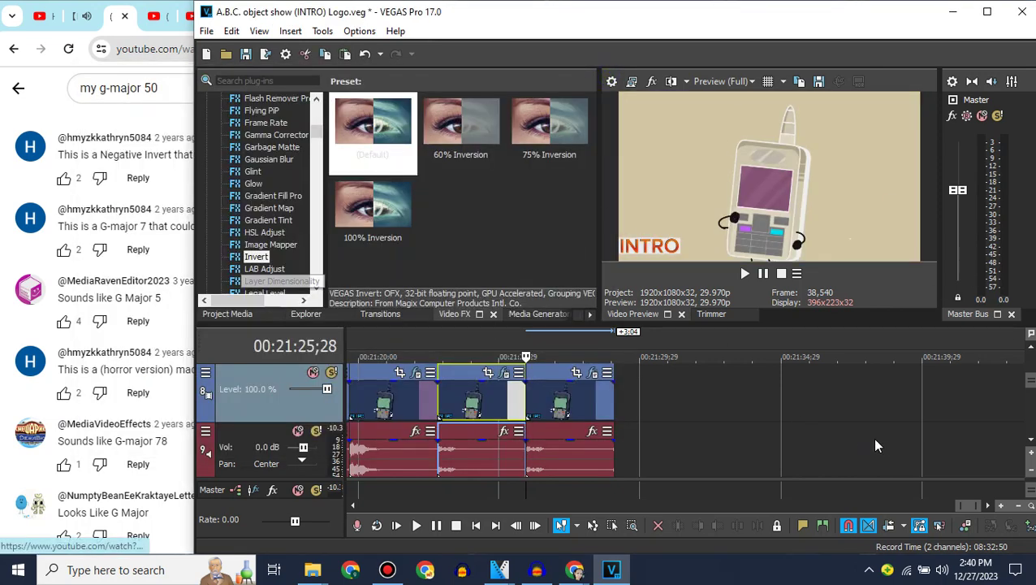
# Copy the inverted clip's audio event onto the audio track beneath and delete the extra video track pasted with it.
pyautogui.click(186, 329)
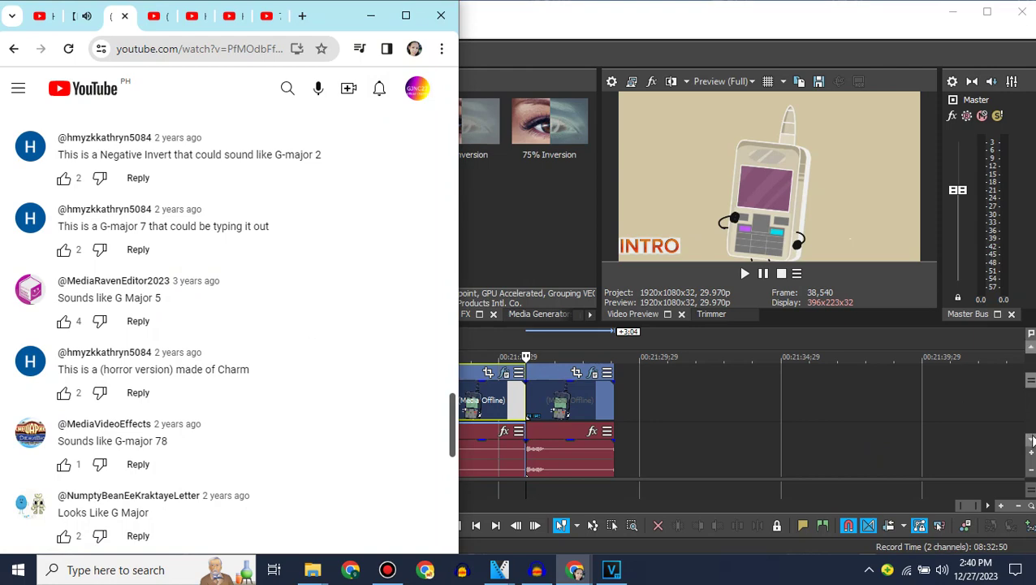
pyautogui.click(573, 419)
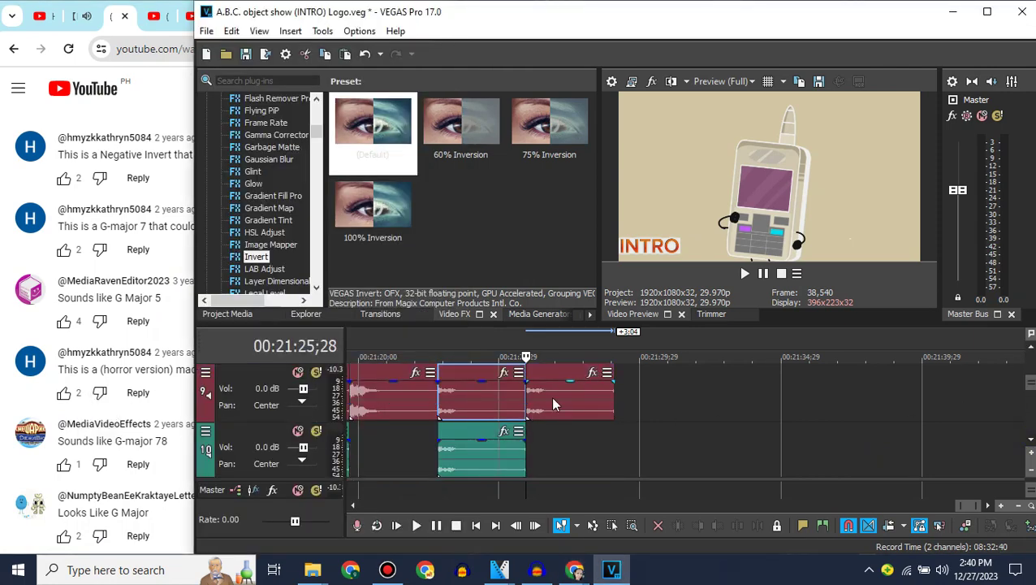
pyautogui.rightClick(553, 404)
pyautogui.click(582, 222)
pyautogui.click(252, 436)
pyautogui.hotkey('ctrl', 'v')
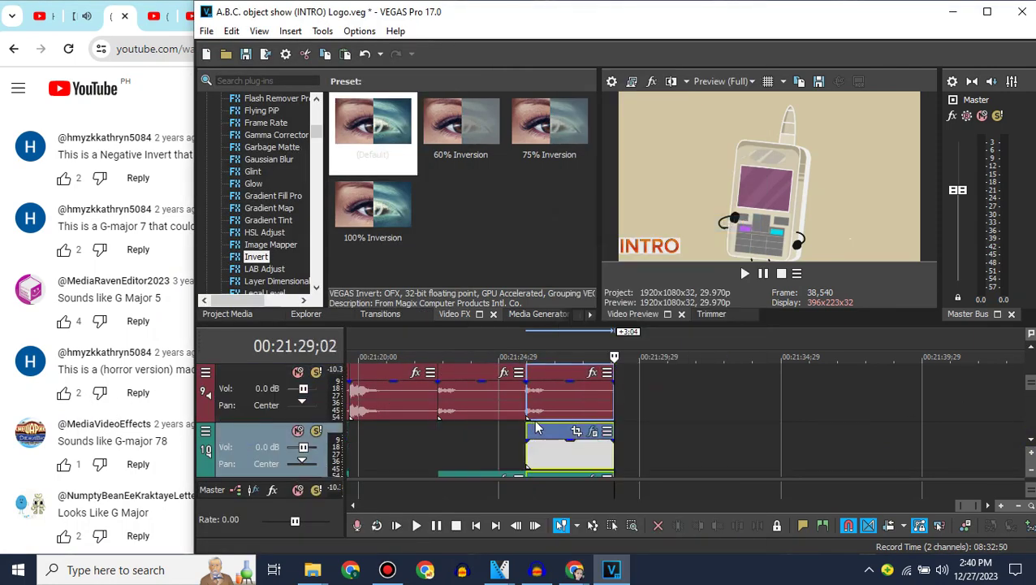
pyautogui.click(528, 434)
pyautogui.rightClick(477, 436)
pyautogui.click(530, 300)
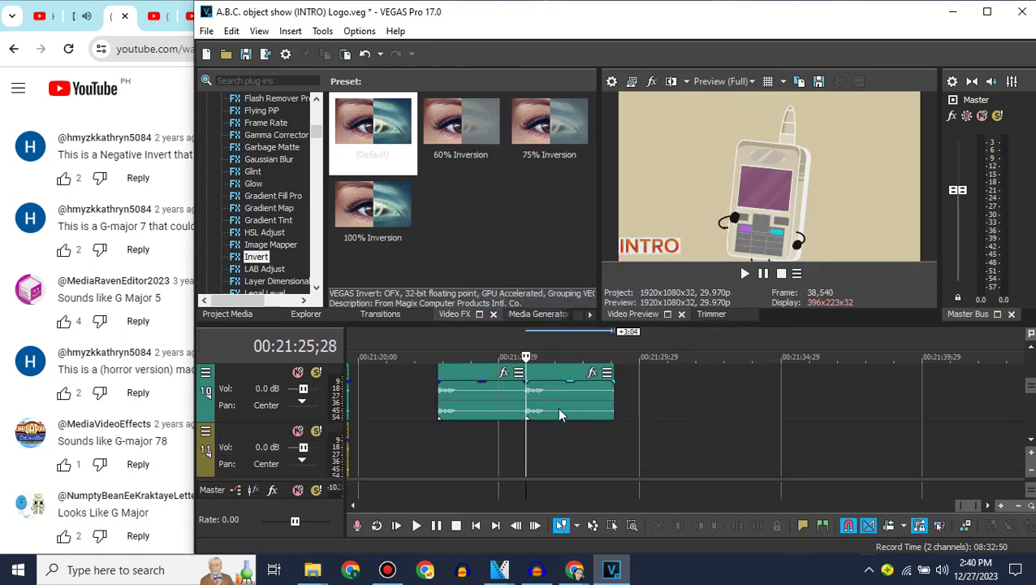
# Return to YouTube, reopen "(NEW EFFECTS) Klasky Csupo In My G Major 50" from the "my g-major 50" search, and examine its comments.
pyautogui.click(95, 352)
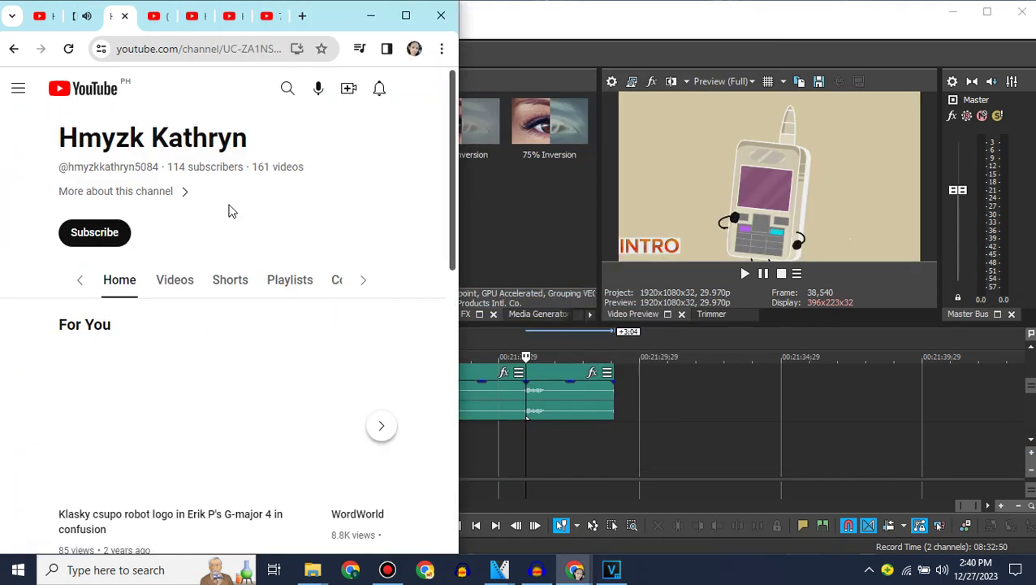
pyautogui.click(288, 88)
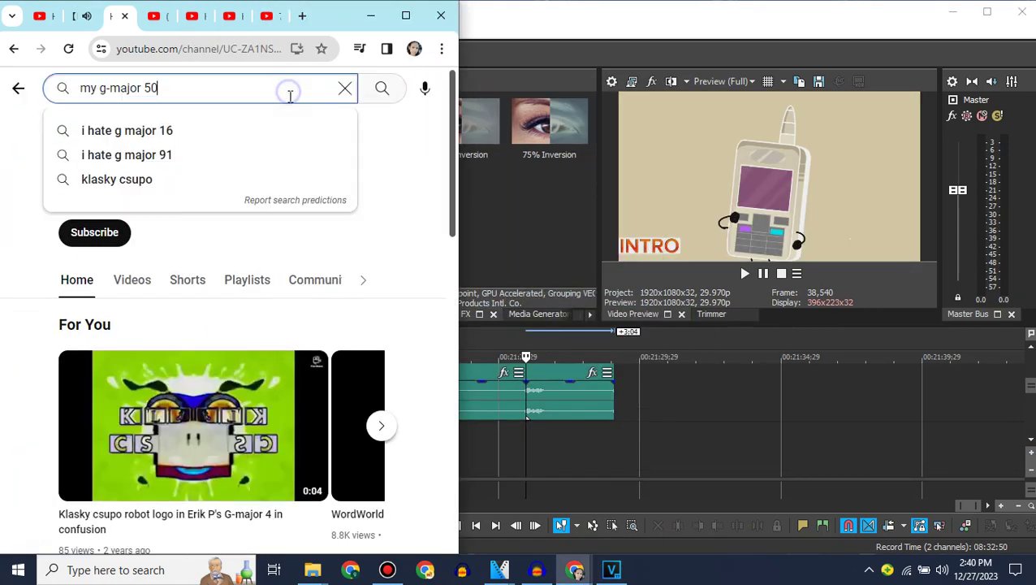
pyautogui.click(394, 91)
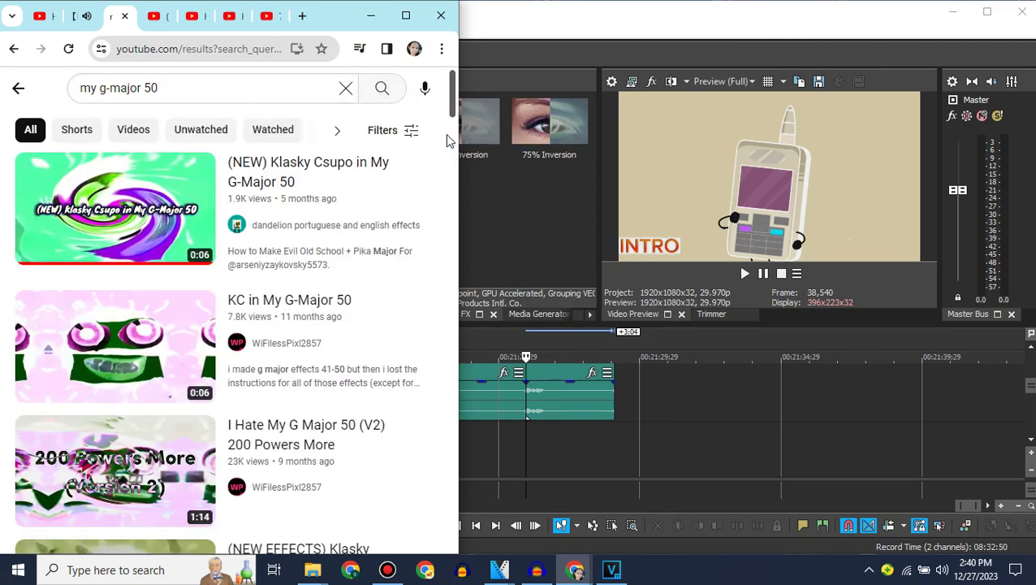
pyautogui.scroll(-5, 446, 139)
pyautogui.click(155, 213)
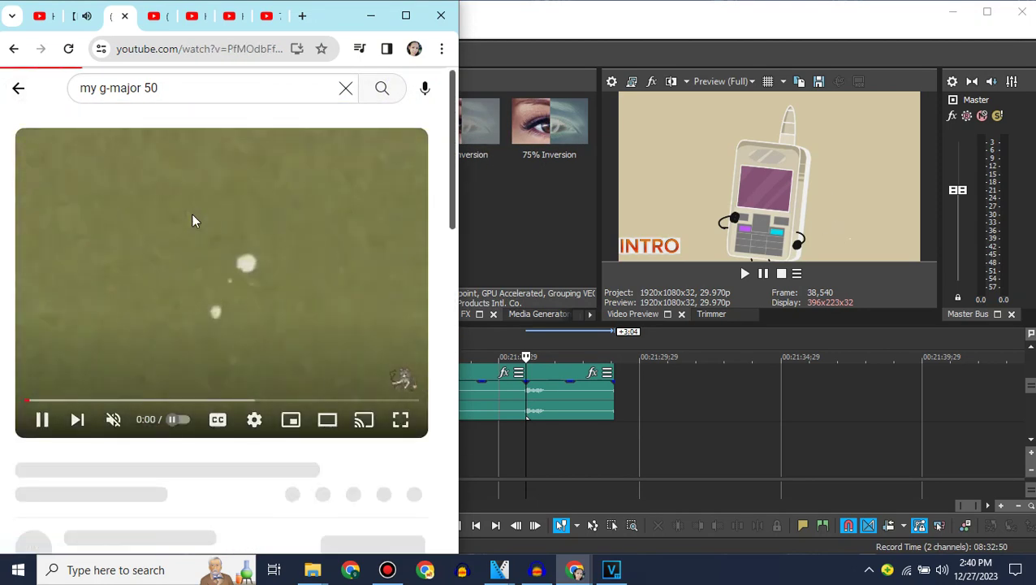
pyautogui.press('k')
pyautogui.press('j')
pyautogui.moveTo(450, 107); pyautogui.dragTo(438, 513)
pyautogui.scroll(-5, 432, 460)
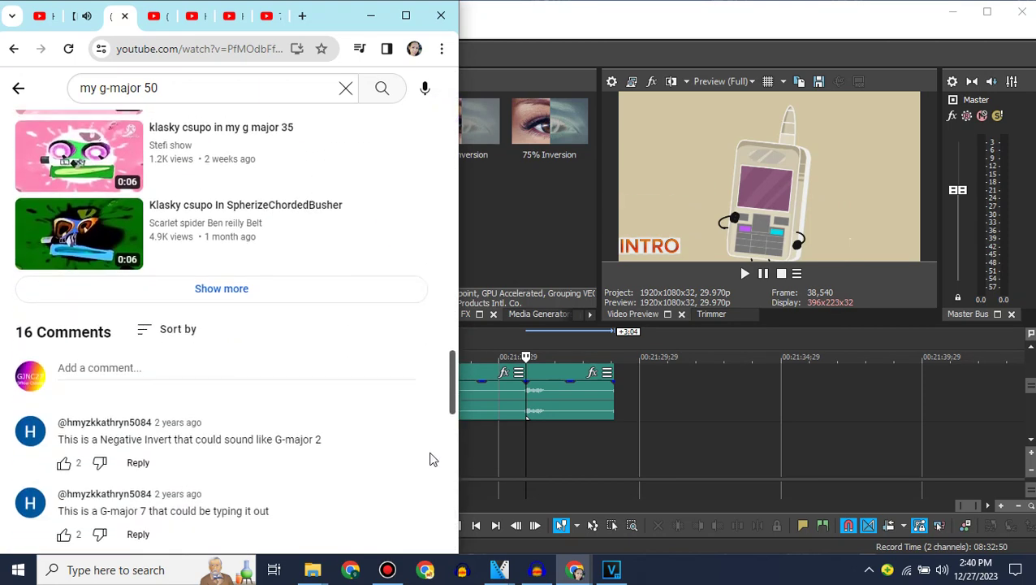
pyautogui.scroll(-1, 432, 460)
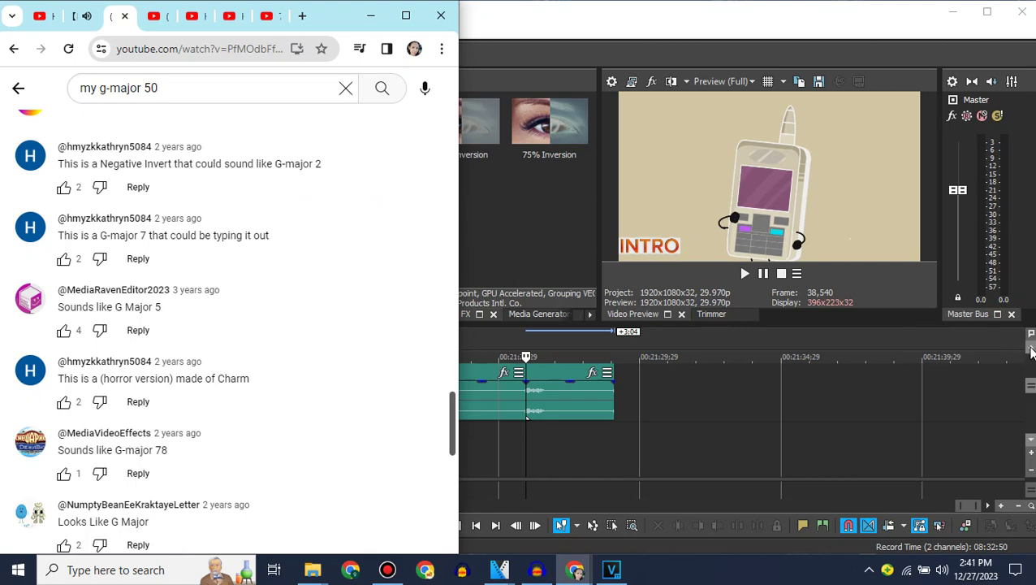
# Switch to VEGAS Pro and give the newest logo clip's audio event the Classic method, A17. Drums, unpitched (minimum echo), and pitch change -5.
pyautogui.click(711, 412)
pyautogui.rightClick(566, 415)
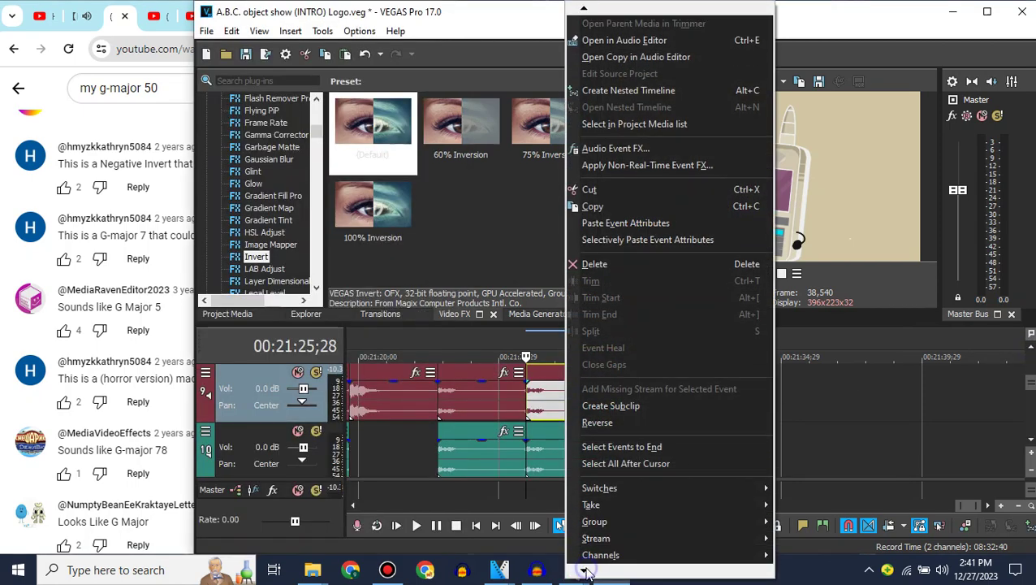
pyautogui.click(605, 558)
pyautogui.click(622, 244)
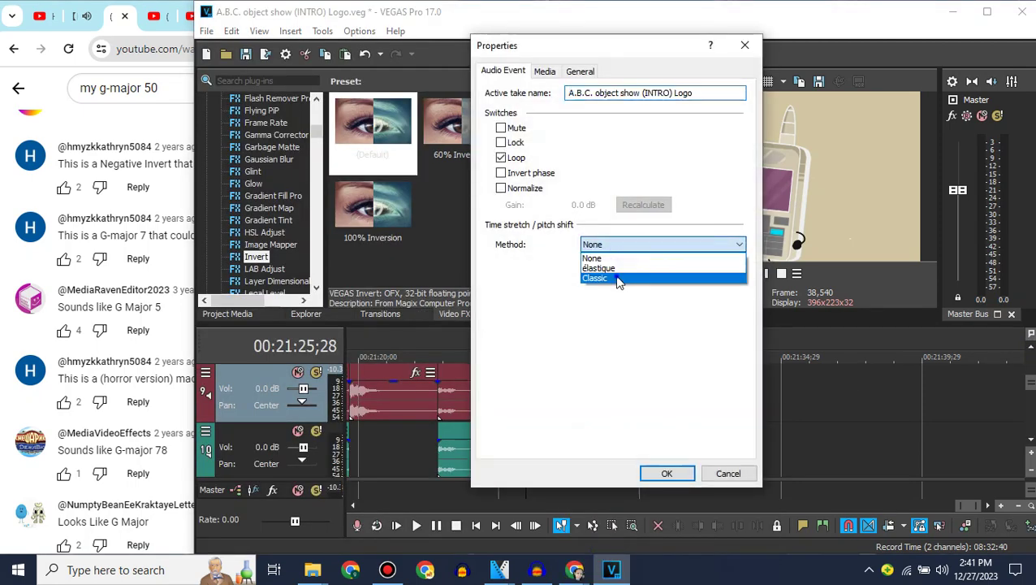
pyautogui.click(619, 278)
pyautogui.click(650, 266)
pyautogui.click(595, 439)
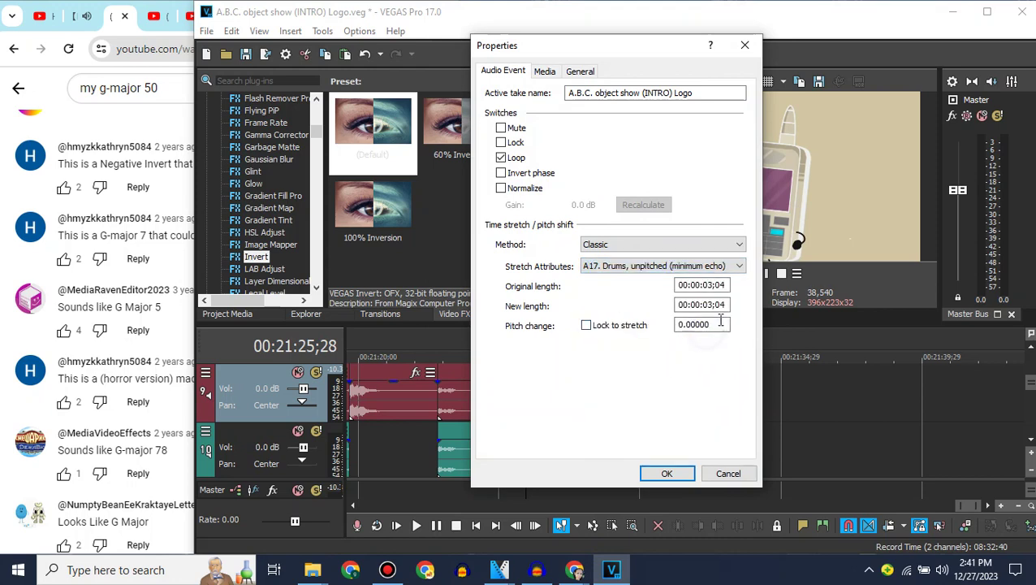
pyautogui.write('-5')
pyautogui.press('Return')
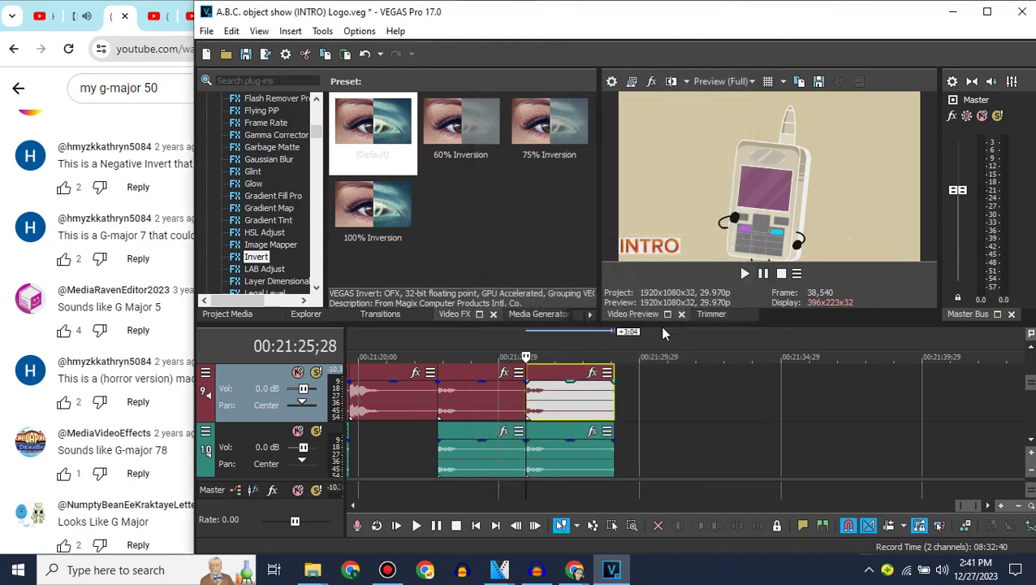
# Copy the newest logo audio event on track 10 onto audio track 11 at the same start time.
pyautogui.rightClick(557, 430)
pyautogui.click(584, 223)
pyautogui.scroll(-1, 509, 414)
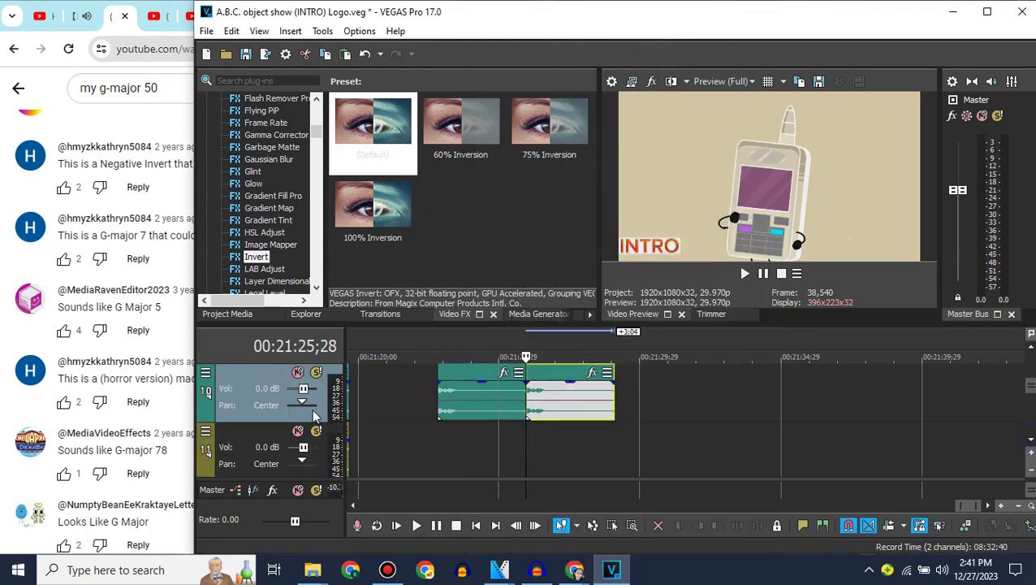
pyautogui.hotkey('ctrl', 'v')
# Give the copied audio event on track 11 the Classic method, A17. Drums, unpitched (minimum echo), and pitch change 4.
pyautogui.rightClick(537, 446)
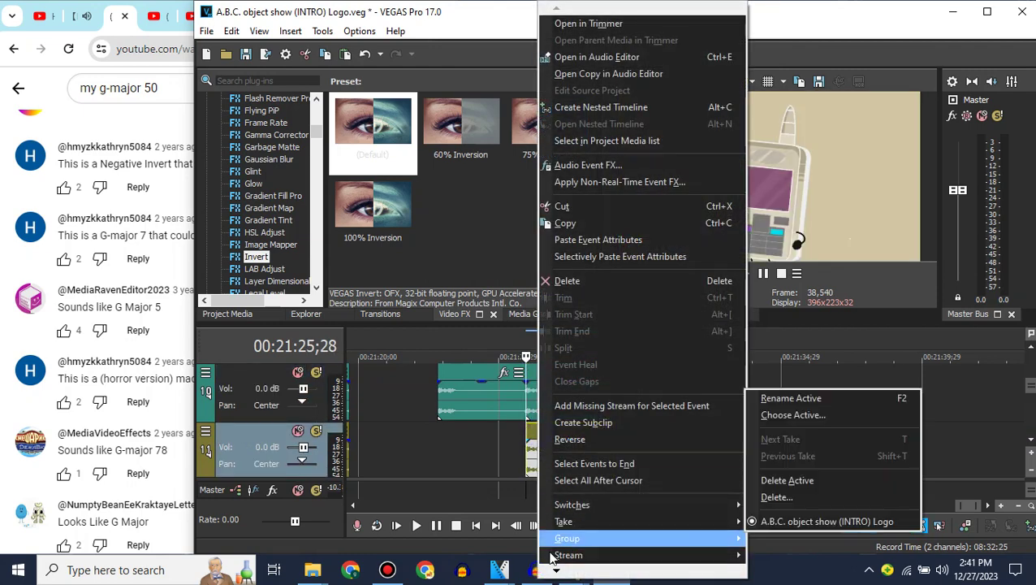
pyautogui.click(564, 555)
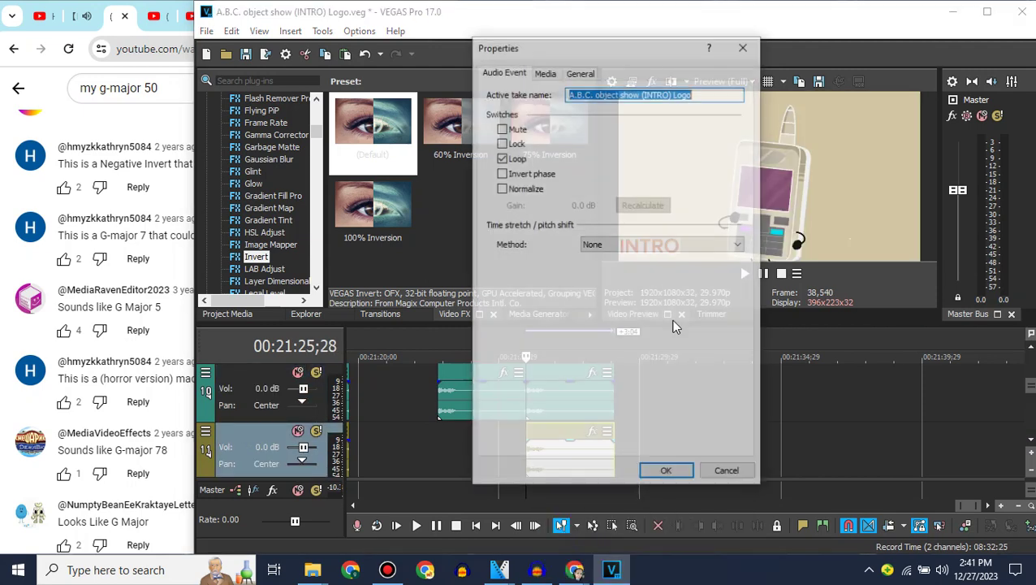
pyautogui.click(701, 251)
pyautogui.click(601, 271)
pyautogui.click(685, 265)
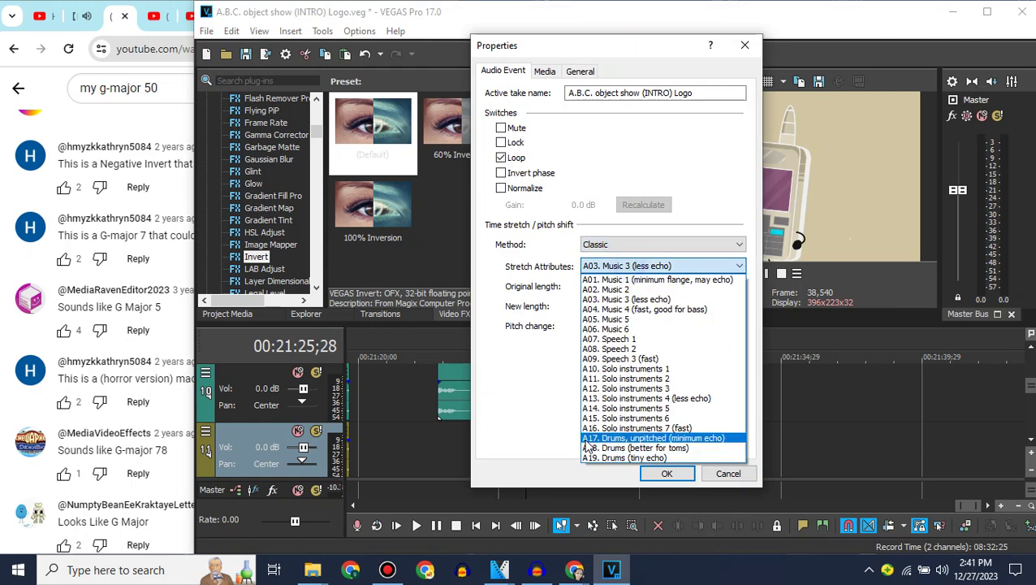
pyautogui.click(586, 437)
pyautogui.write('4')
pyautogui.click(695, 472)
pyautogui.scroll(2, 916, 371)
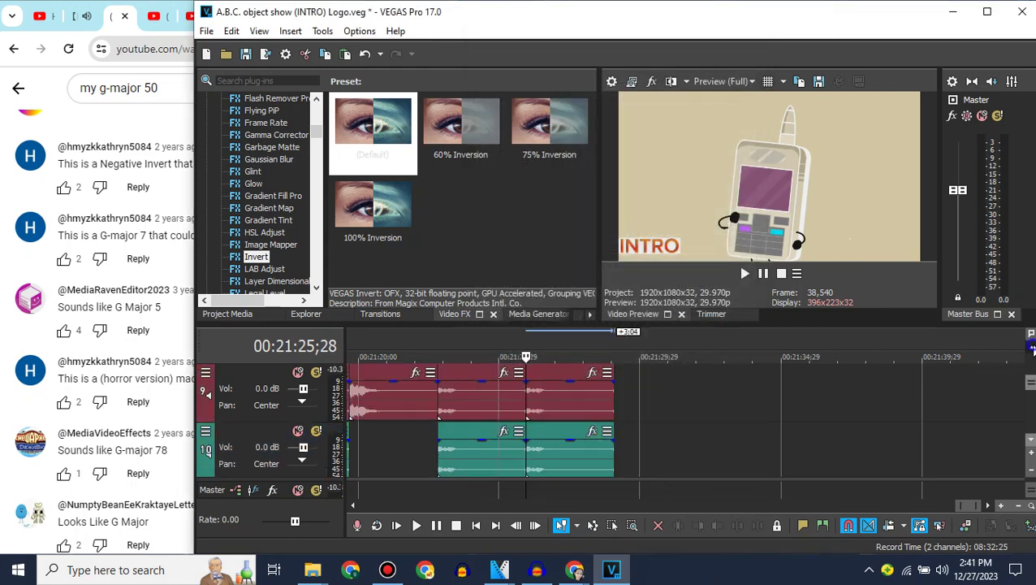
# Switch to YouTube, search for "my g-major 51", open "Klasky Csupo in My G-Major Effects 51-75", and expand its description to examine the instructions.
pyautogui.click(611, 403)
pyautogui.click(241, 315)
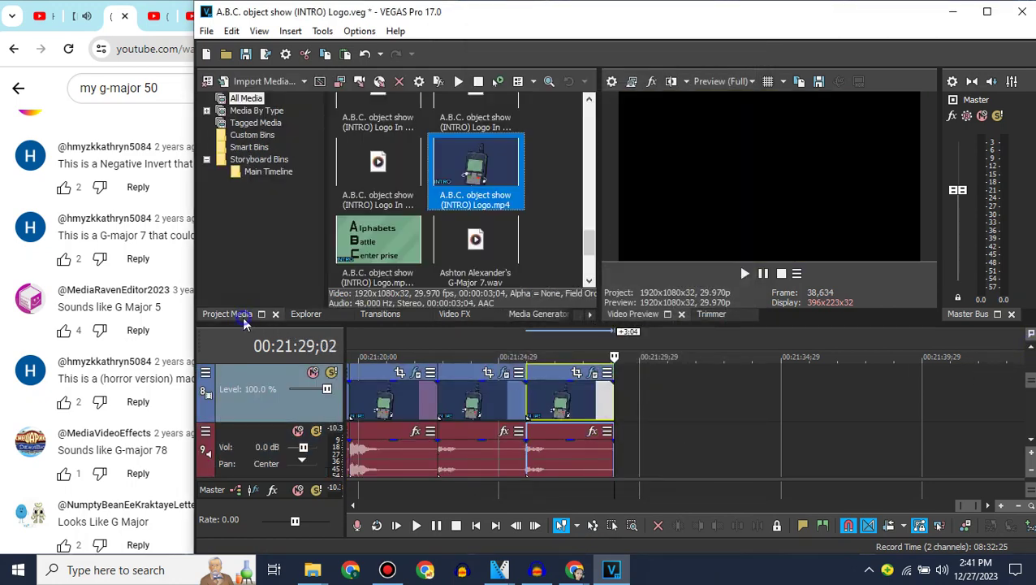
pyautogui.click(173, 91)
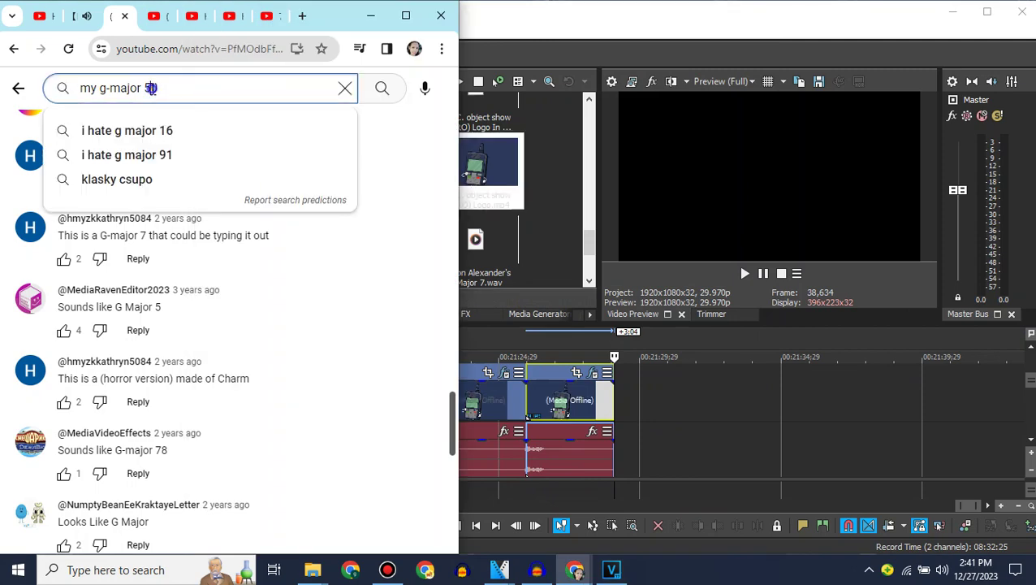
pyautogui.click(383, 89)
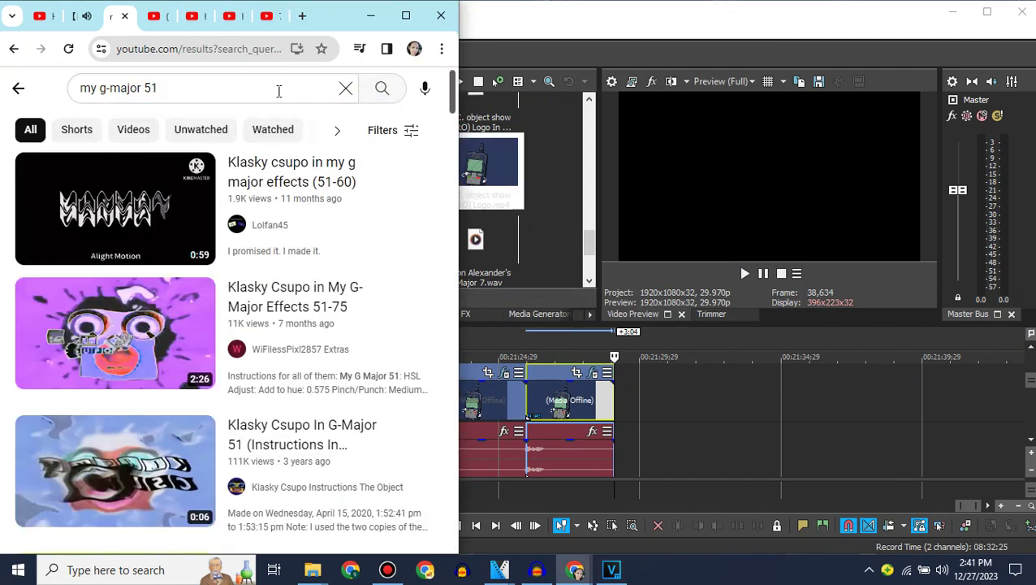
pyautogui.click(140, 323)
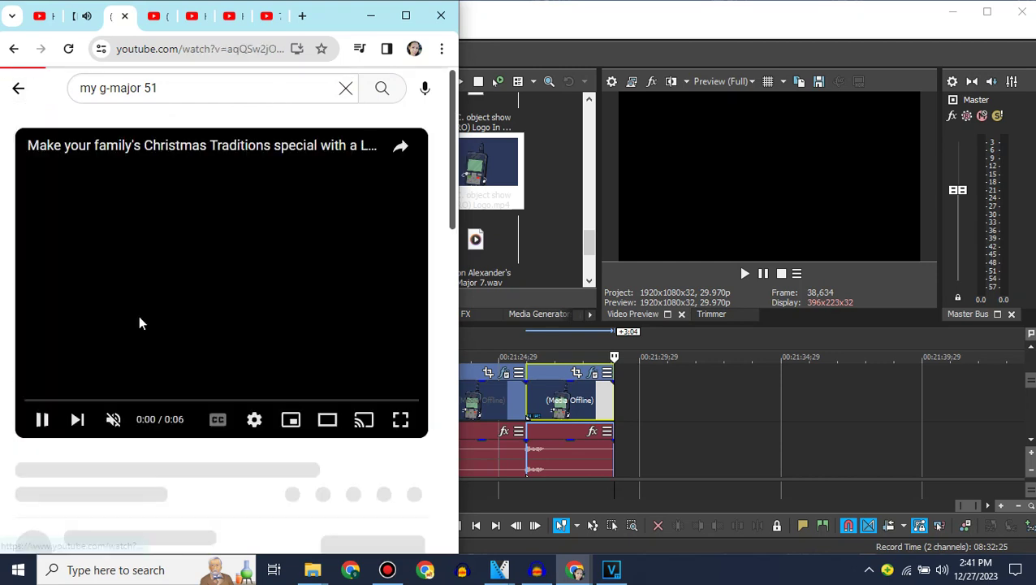
pyautogui.scroll(-5, 140, 323)
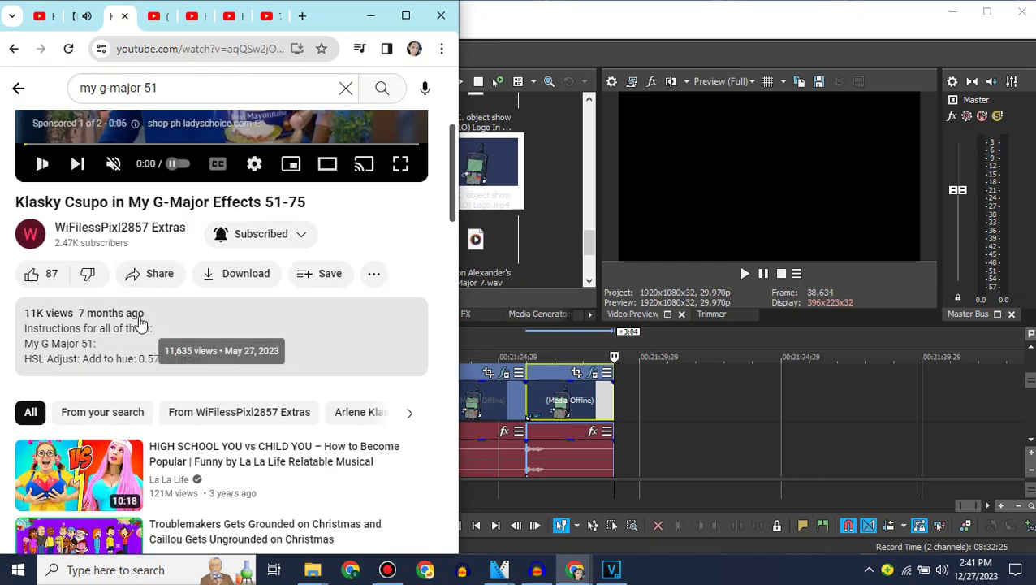
pyautogui.click(184, 336)
# Return to VEGAS Pro, append another A.B.C. object show (INTRO) Logo.mp4 clip to the timeline, and apply HSL Adjust with Add to hue 0.575.
pyautogui.click(556, 271)
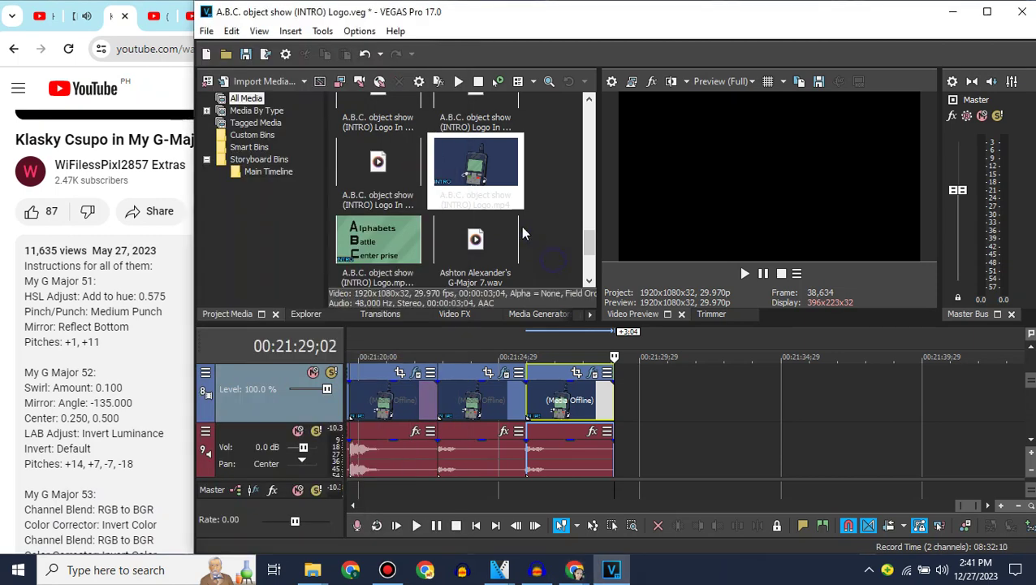
pyautogui.moveTo(480, 175); pyautogui.dragTo(623, 389)
pyautogui.click(455, 313)
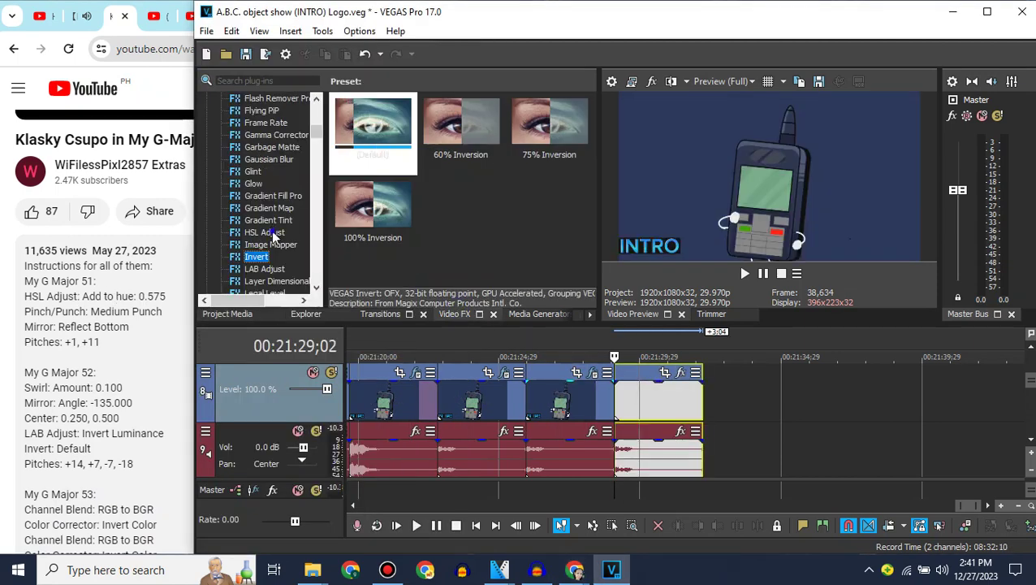
pyautogui.moveTo(273, 234); pyautogui.dragTo(650, 398)
pyautogui.moveTo(427, 98); pyautogui.dragTo(711, 99)
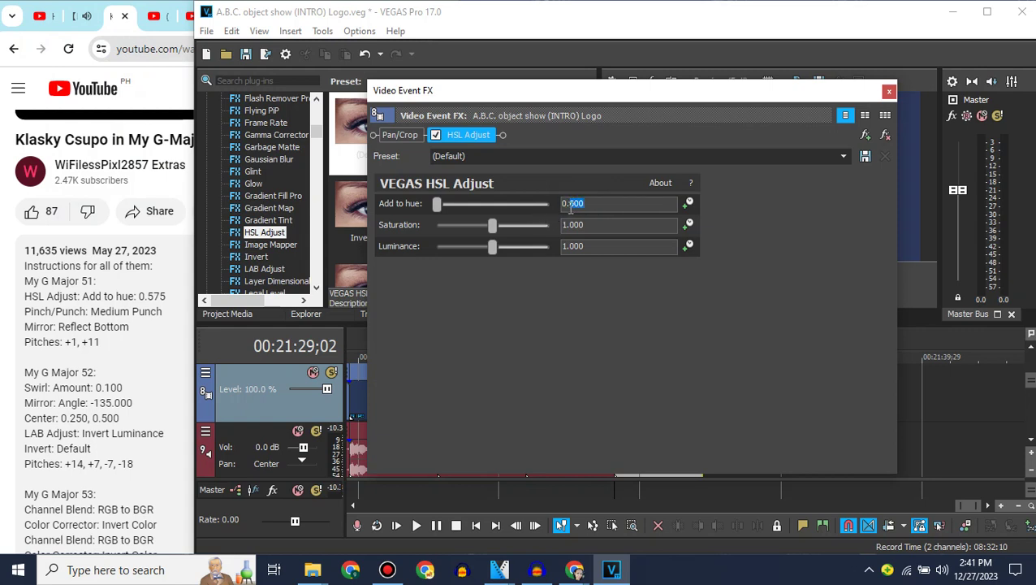
pyautogui.click(890, 91)
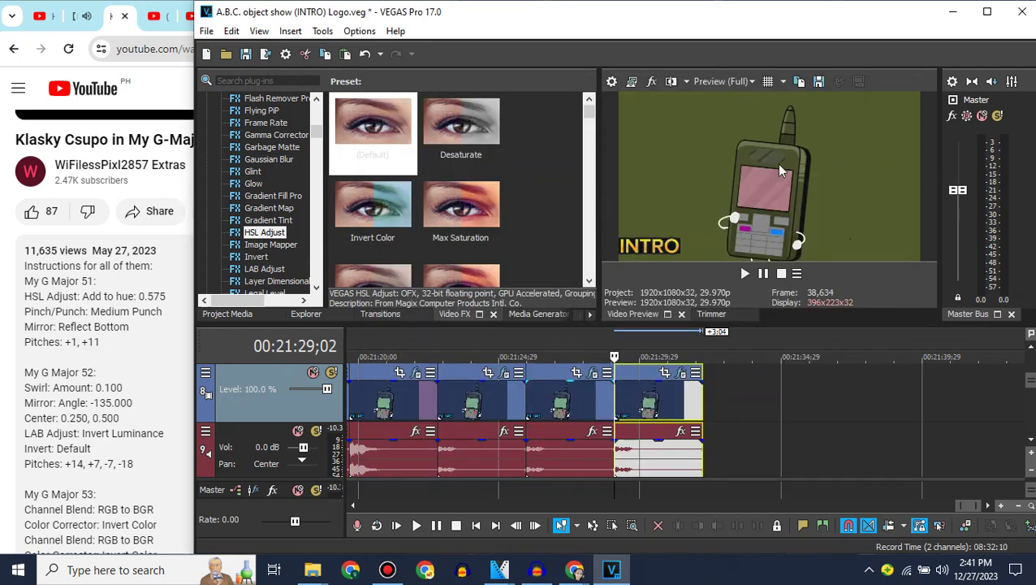
# Add the Swirl effect to the last clip with the Maximum Swirl, Clockwise preset and reduce its amount.
pyautogui.moveTo(317, 132); pyautogui.dragTo(315, 268)
pyautogui.click(253, 208)
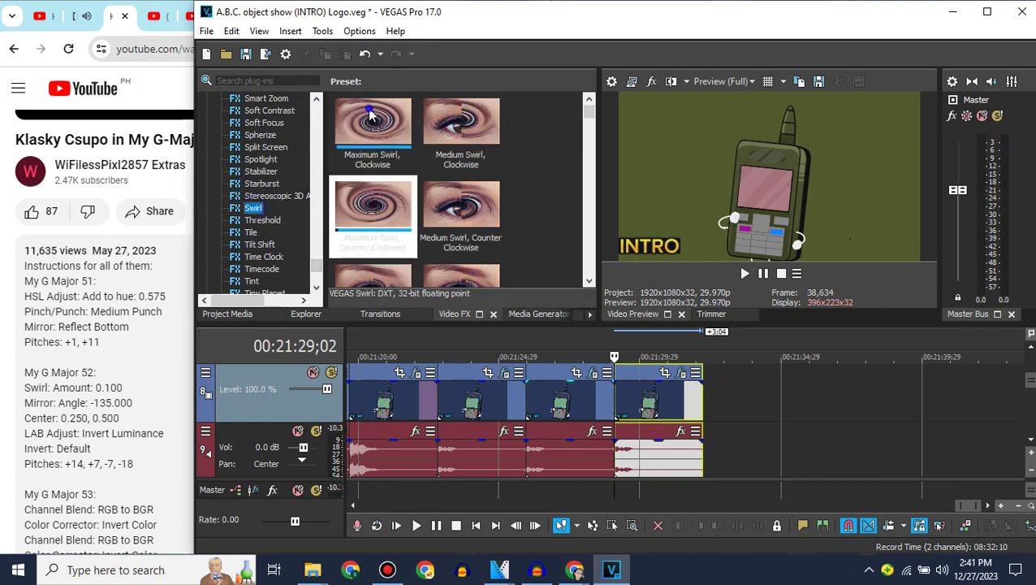
pyautogui.moveTo(372, 122); pyautogui.dragTo(630, 394)
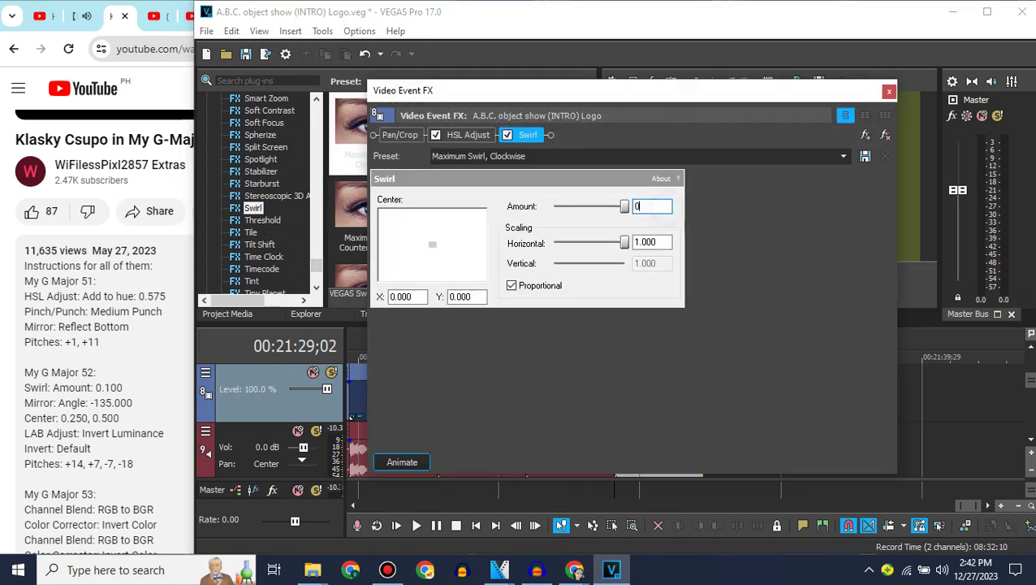
pyautogui.press('Return')
pyautogui.click(889, 91)
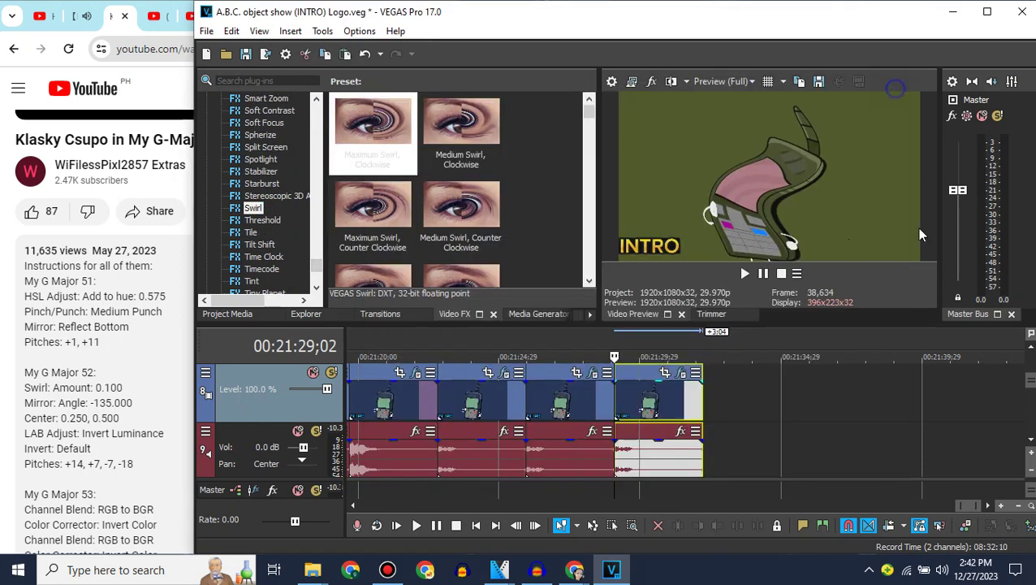
# Add the Pinch/Punch effect to the last clip with the Medium Punch preset.
pyautogui.moveTo(317, 265); pyautogui.dragTo(318, 136)
pyautogui.click(256, 257)
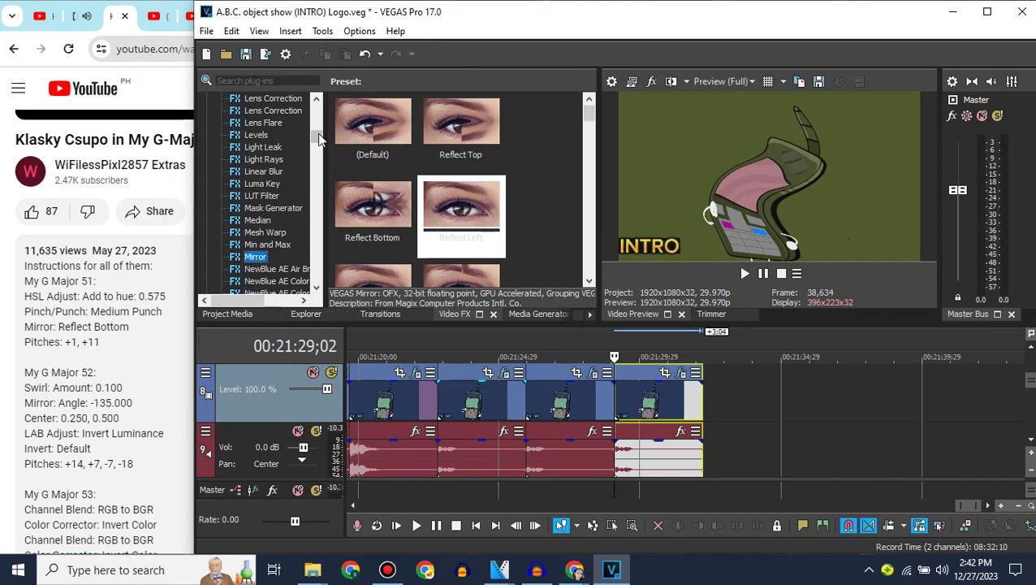
pyautogui.moveTo(318, 134); pyautogui.dragTo(319, 174)
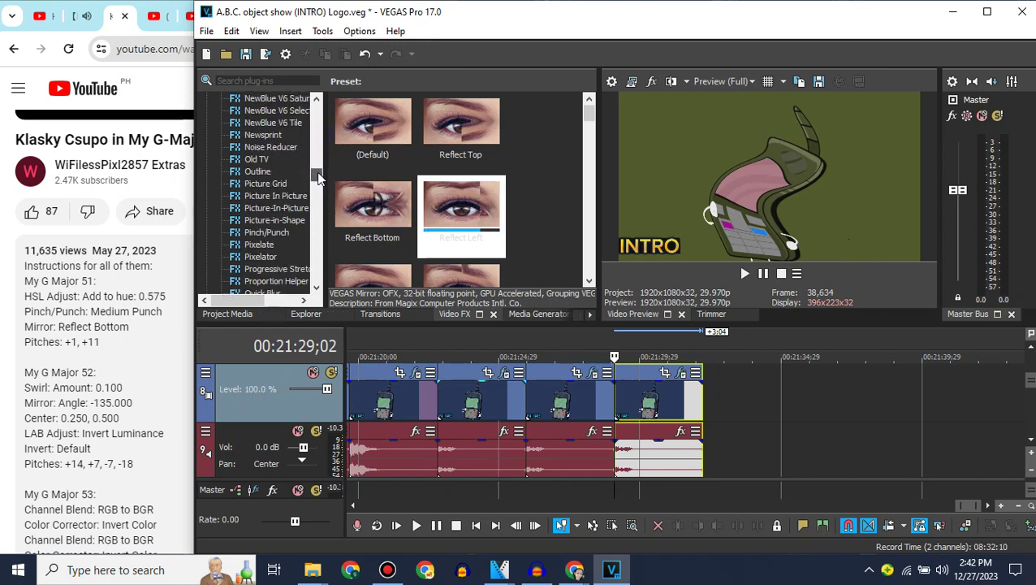
pyautogui.click(277, 231)
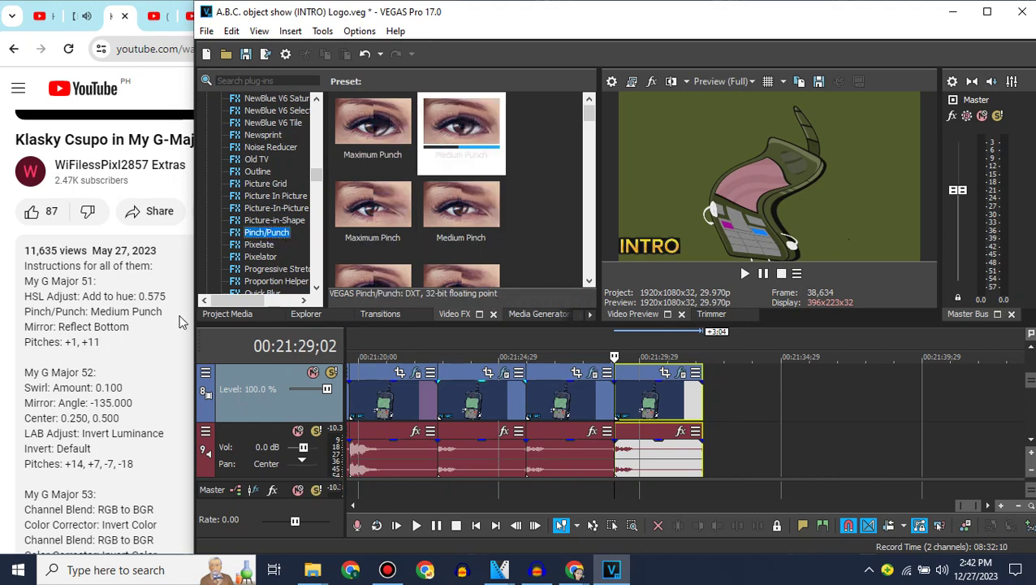
pyautogui.moveTo(449, 127); pyautogui.dragTo(651, 404)
pyautogui.click(888, 91)
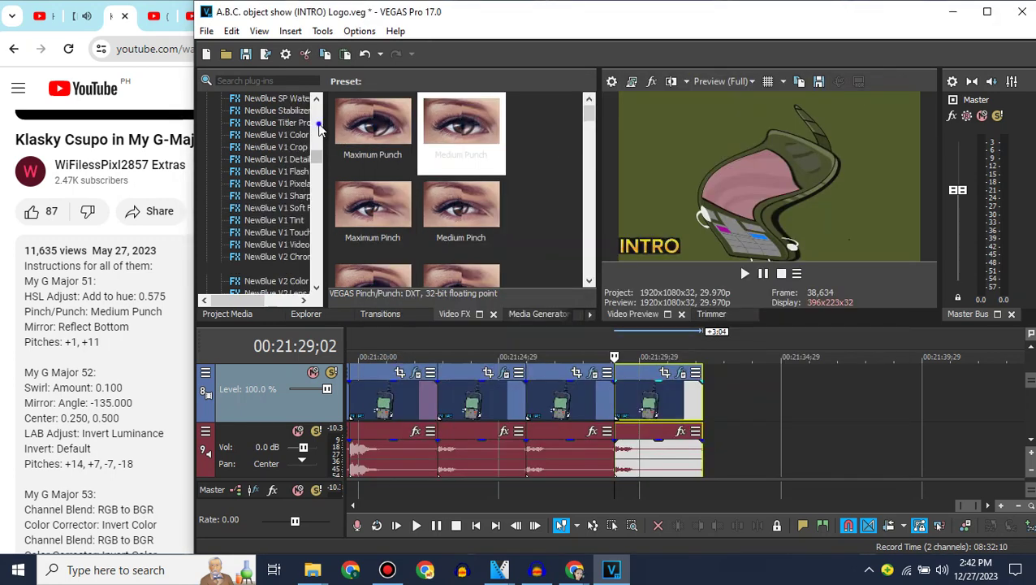
# Add the Mirror effect to the last clip with the Reflect Bottom preset.
pyautogui.click(319, 127)
pyautogui.click(251, 186)
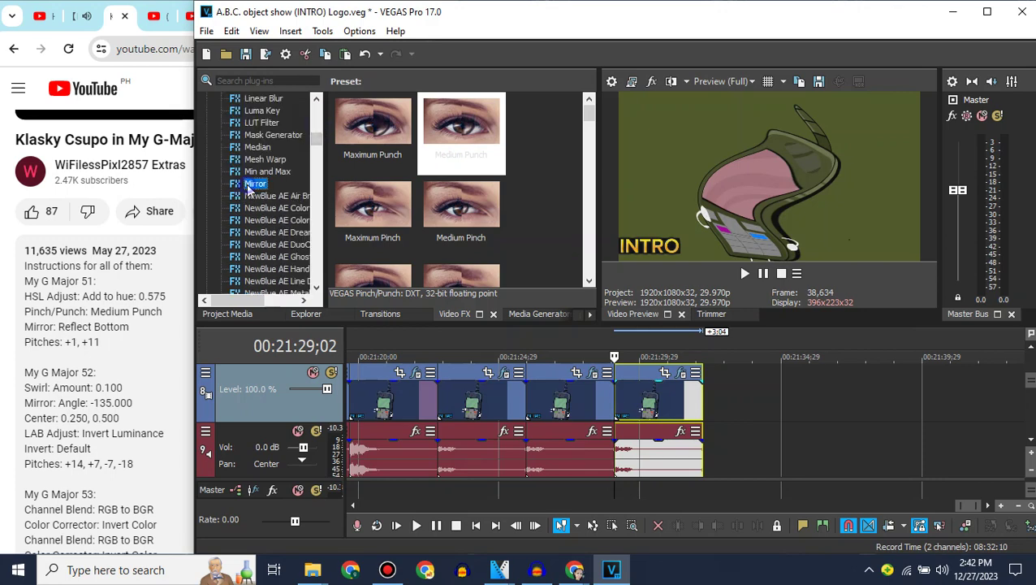
pyautogui.moveTo(372, 207); pyautogui.dragTo(674, 402)
pyautogui.click(886, 91)
# Set the last audio event's time stretch method to élastique and its pitch change to 1.
pyautogui.rightClick(617, 430)
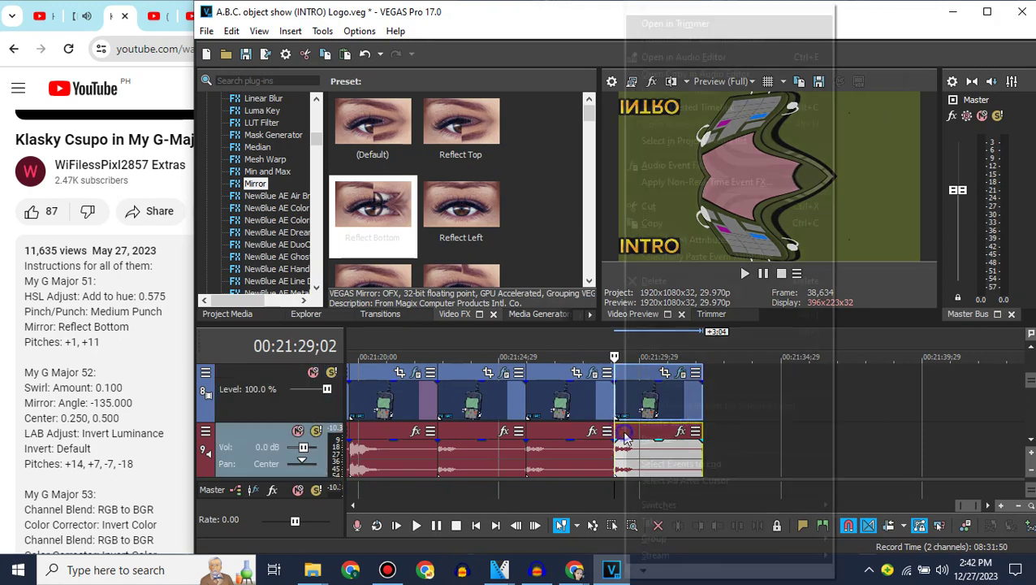
pyautogui.click(665, 545)
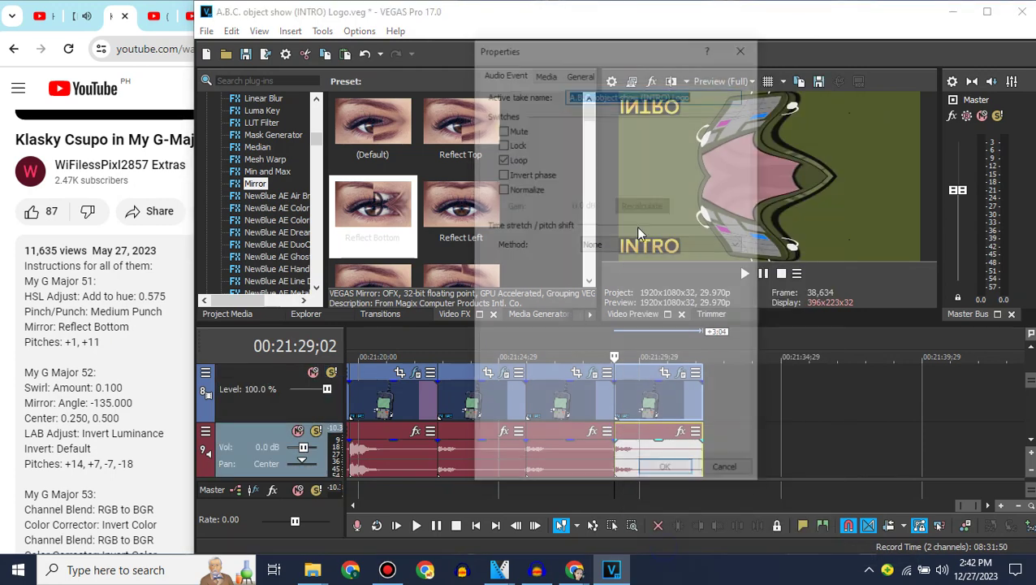
pyautogui.click(641, 244)
pyautogui.click(619, 269)
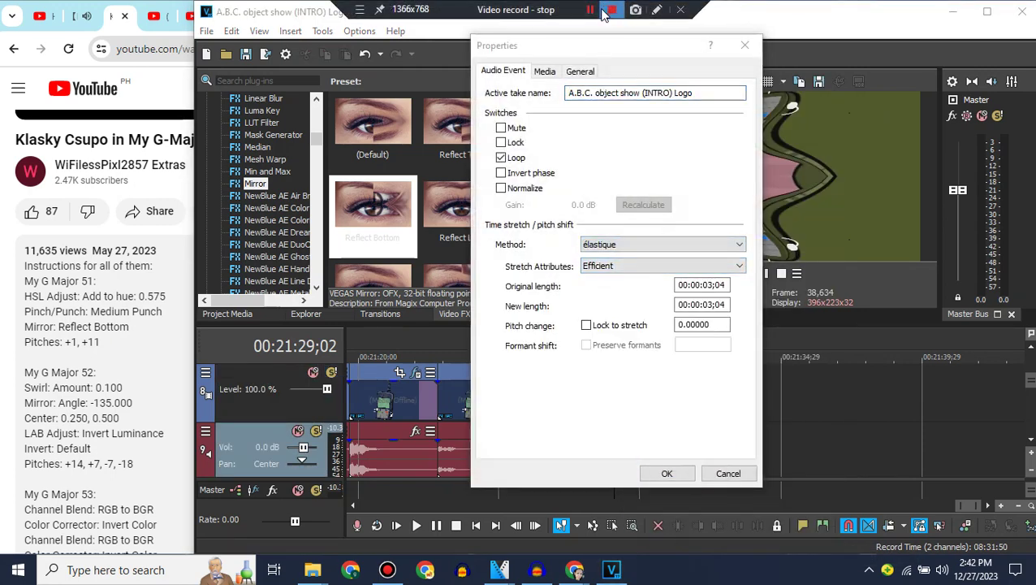
pyautogui.click(596, 9)
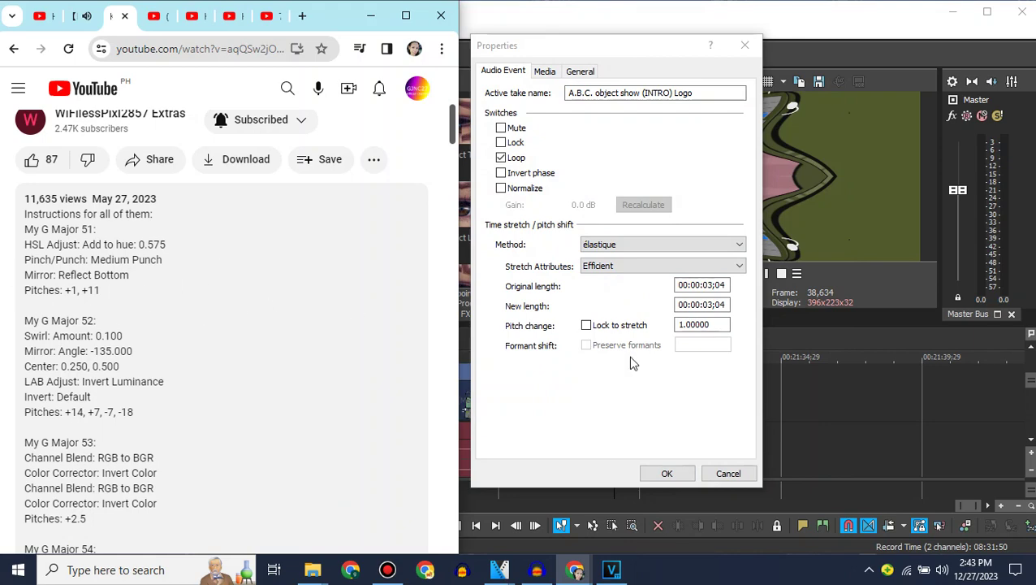
pyautogui.click(667, 473)
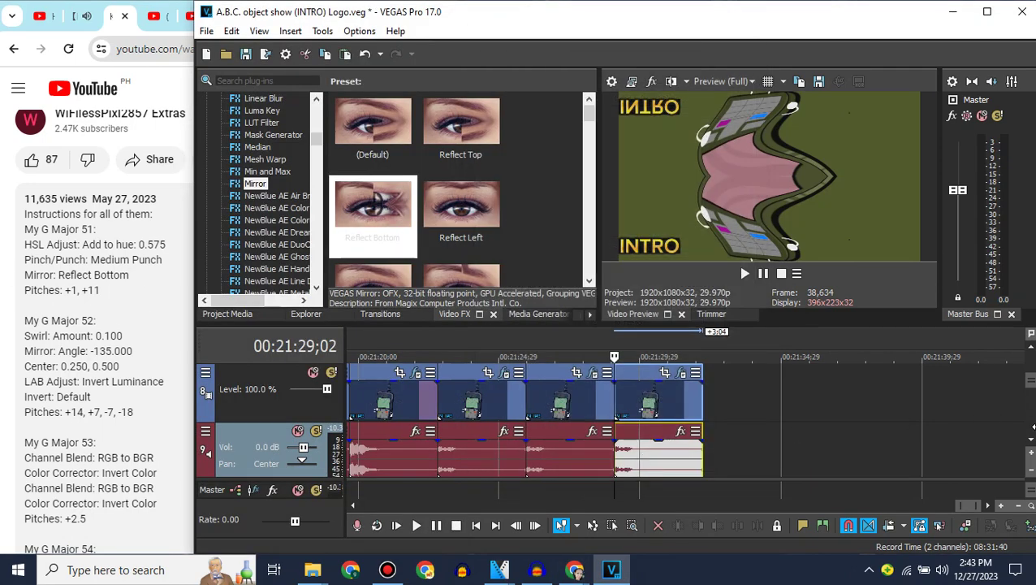
# Paste a copy of the last clip below the original audio and remove the extra video track that comes with it.
pyautogui.click(1032, 443)
pyautogui.click(267, 428)
pyautogui.hotkey('ctrl', 'v')
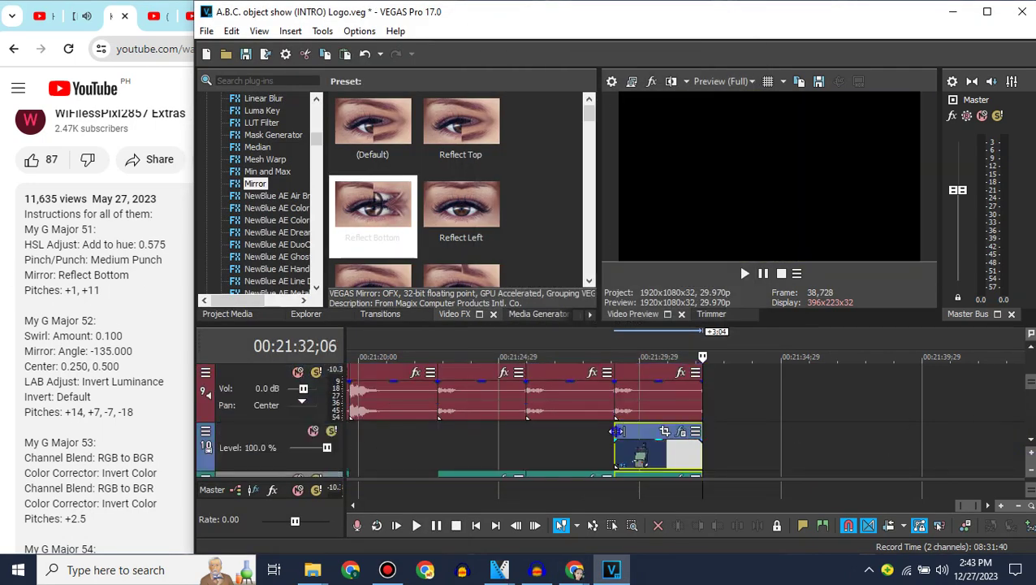
pyautogui.click(611, 431)
pyautogui.rightClick(577, 430)
pyautogui.click(642, 295)
pyautogui.click(643, 298)
# Set the pitch change of the duplicated audio event to 11.
pyautogui.click(625, 405)
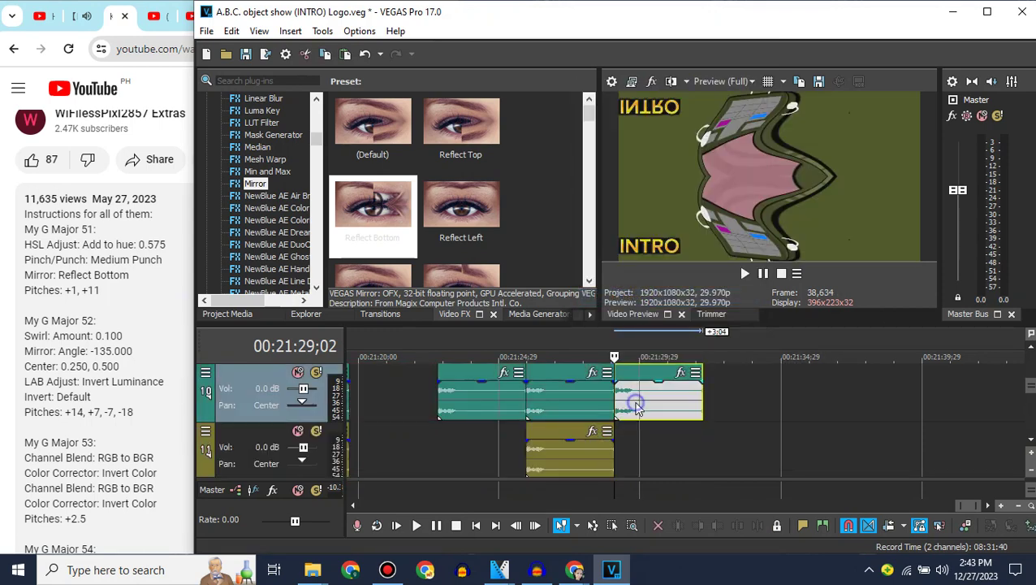
pyautogui.rightClick(625, 405)
pyautogui.click(678, 555)
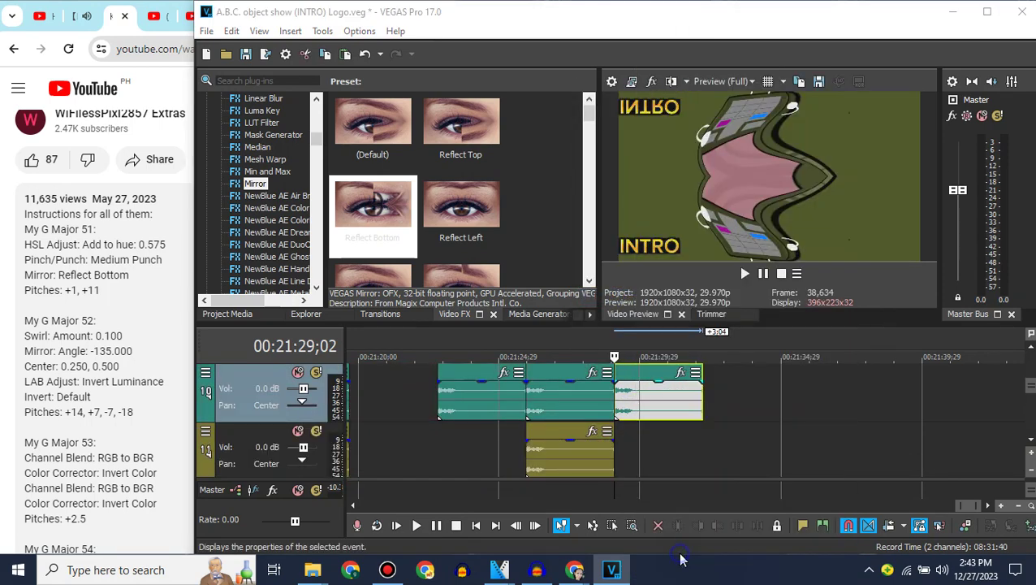
pyautogui.click(703, 324)
pyautogui.write('11')
pyautogui.click(667, 472)
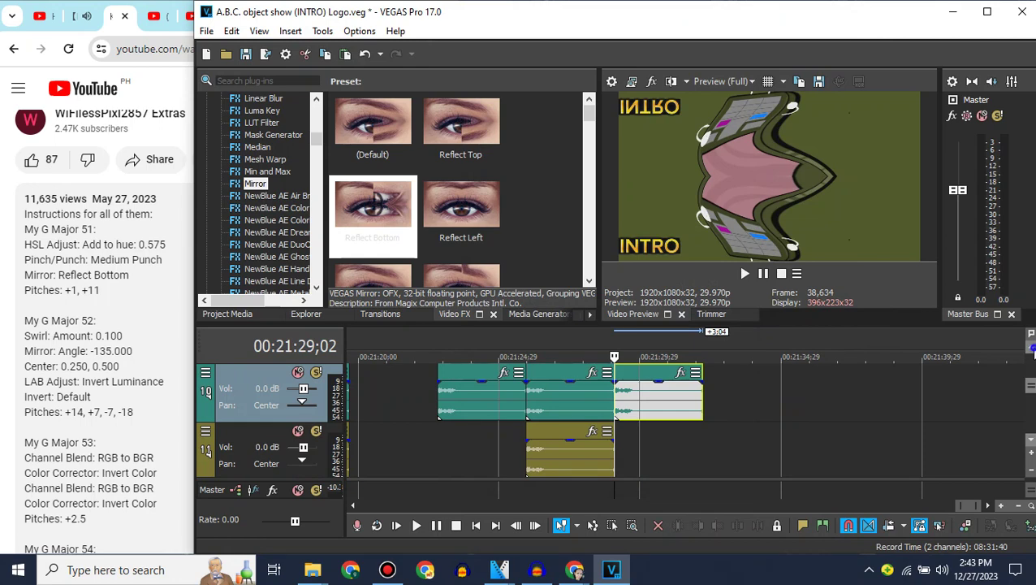
# Check the effect instructions in the browser, and append A.B.C. object show (INTRO) Logo.mp4 after the last clip in VEGAS Pro.
pyautogui.click(1033, 349)
pyautogui.click(67, 310)
pyautogui.scroll(2, 123, 511)
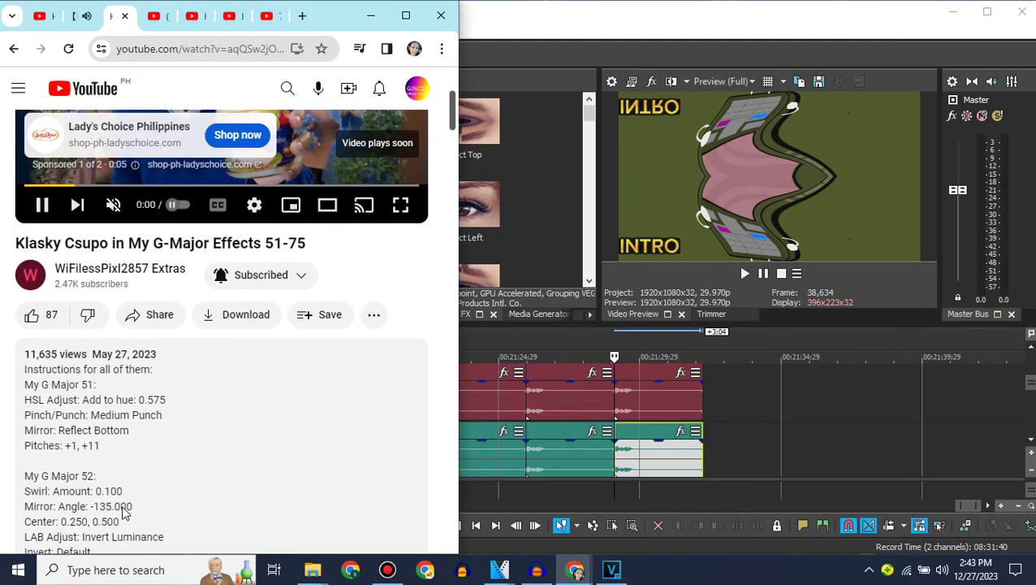
pyautogui.scroll(-2, 123, 510)
pyautogui.click(710, 421)
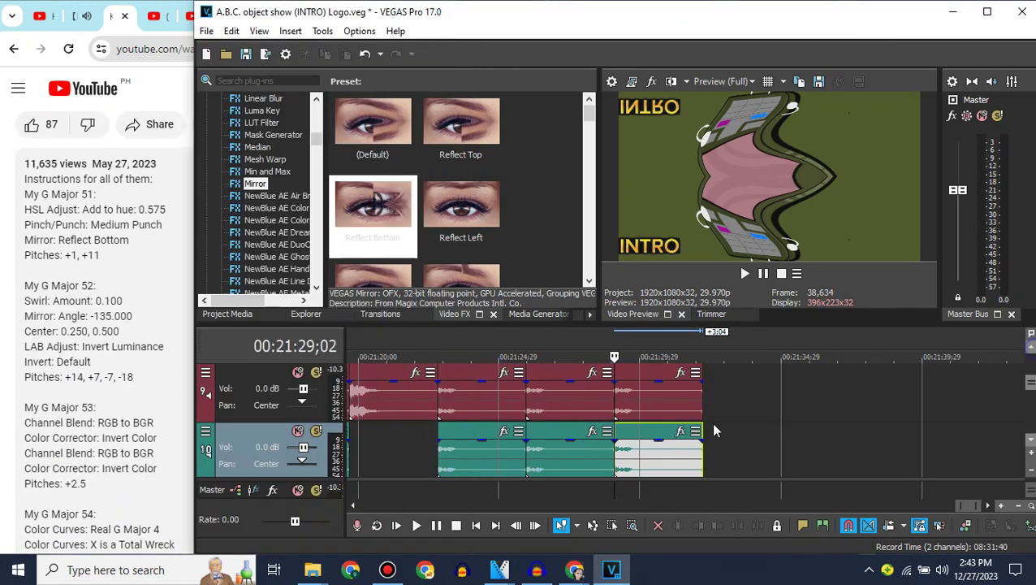
pyautogui.scroll(1, 711, 421)
pyautogui.click(698, 402)
pyautogui.click(212, 315)
pyautogui.moveTo(491, 196); pyautogui.dragTo(707, 380)
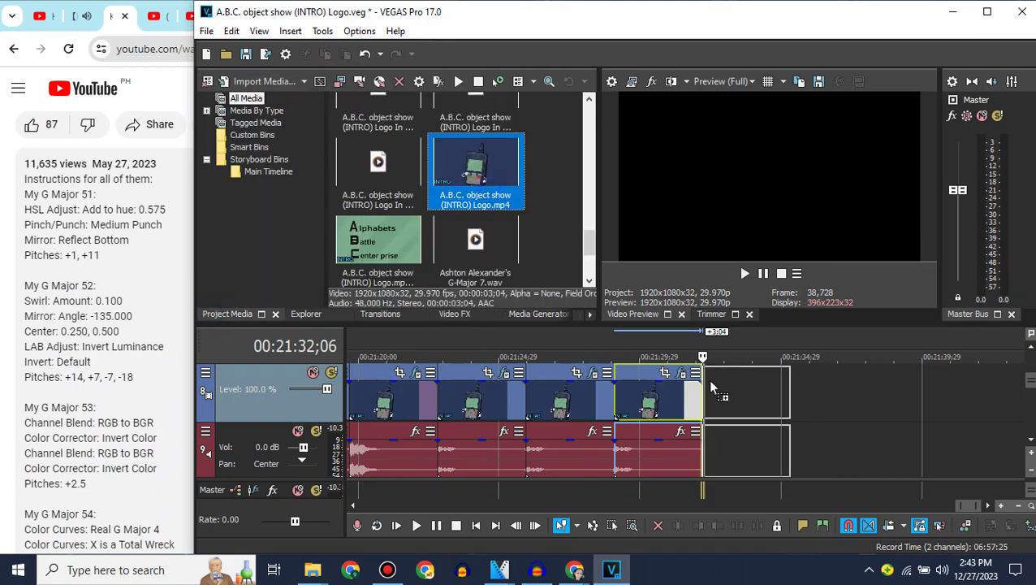
# Apply the Invert effect with the default preset to the newly added clip.
pyautogui.click(455, 314)
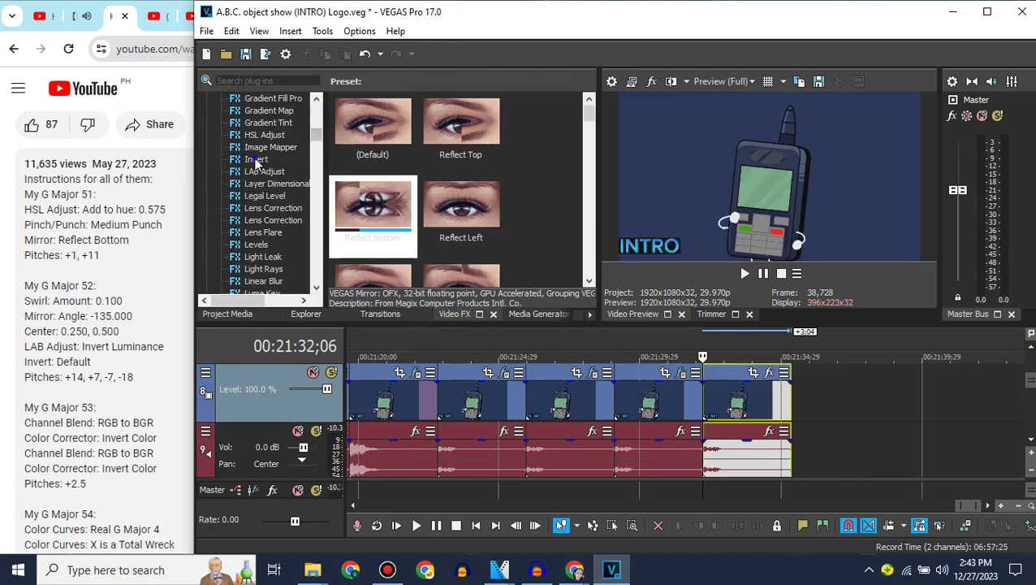
pyautogui.click(256, 159)
pyautogui.moveTo(373, 126); pyautogui.dragTo(752, 398)
# Switch to the YouTube page in the browser and search for "my g-major 51".
pyautogui.click(16, 205)
pyautogui.scroll(5, 257, 292)
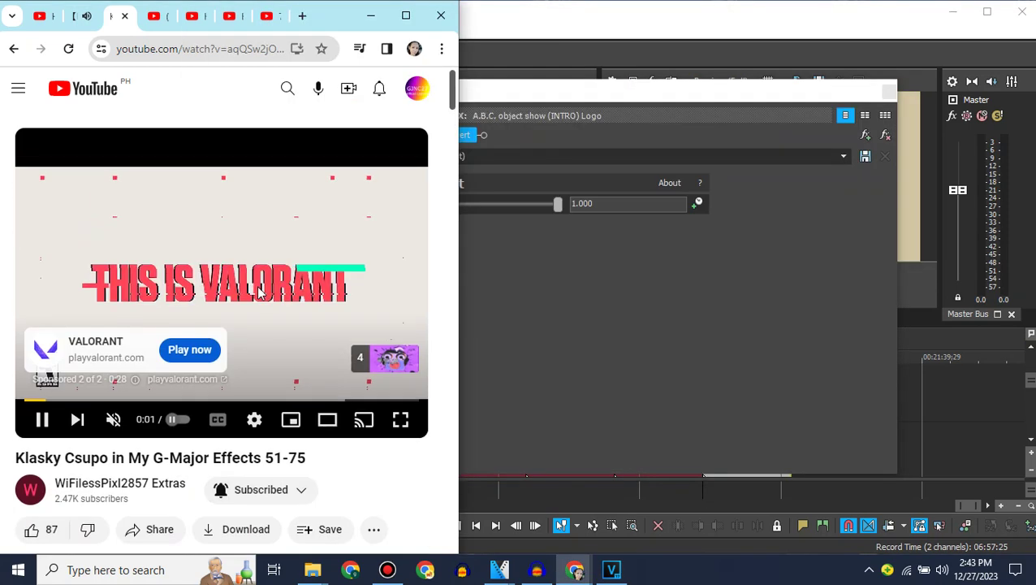
pyautogui.click(257, 292)
pyautogui.scroll(-5, 258, 292)
pyautogui.click(160, 29)
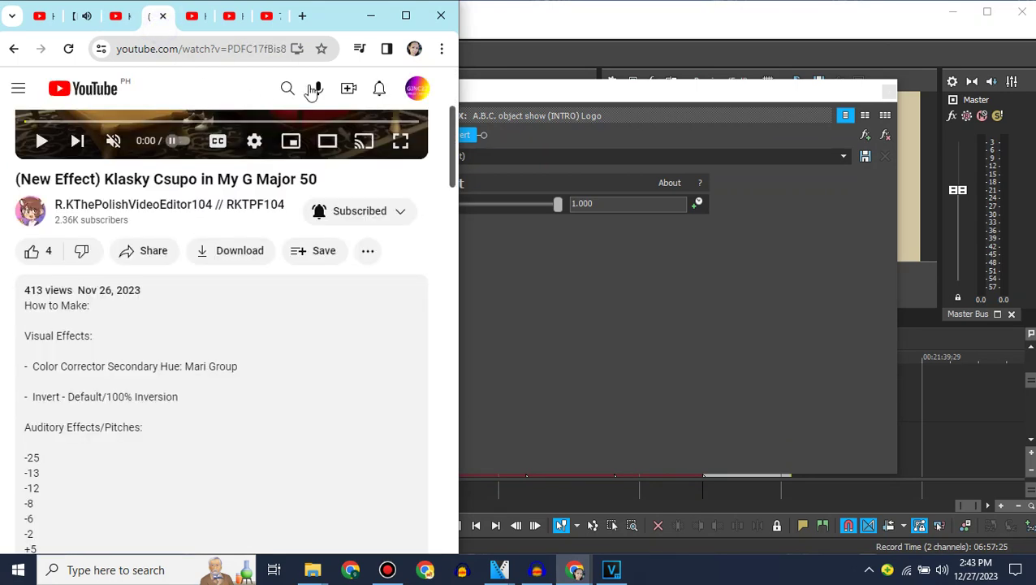
pyautogui.click(290, 88)
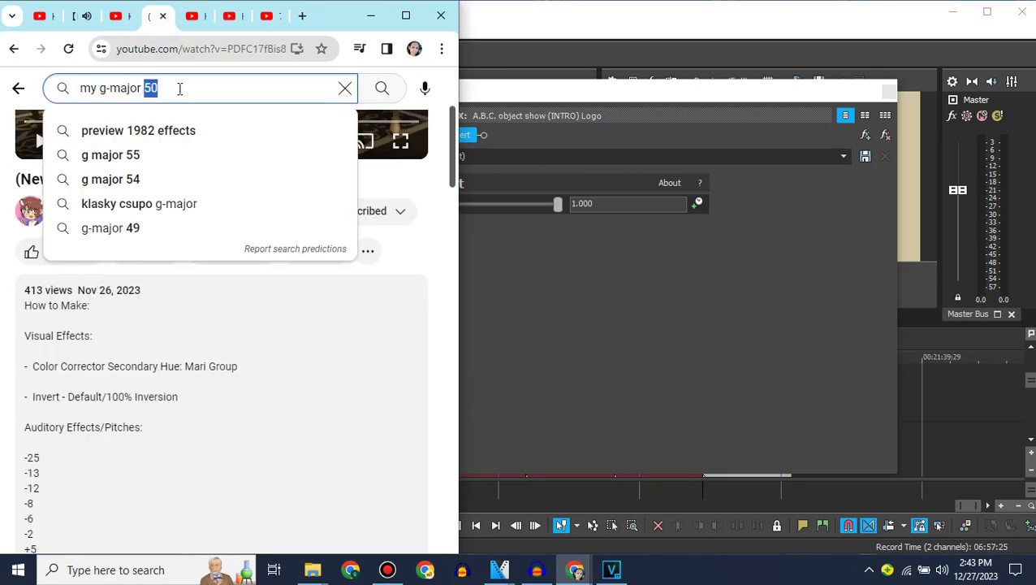
pyautogui.write('51')
pyautogui.press('Return')
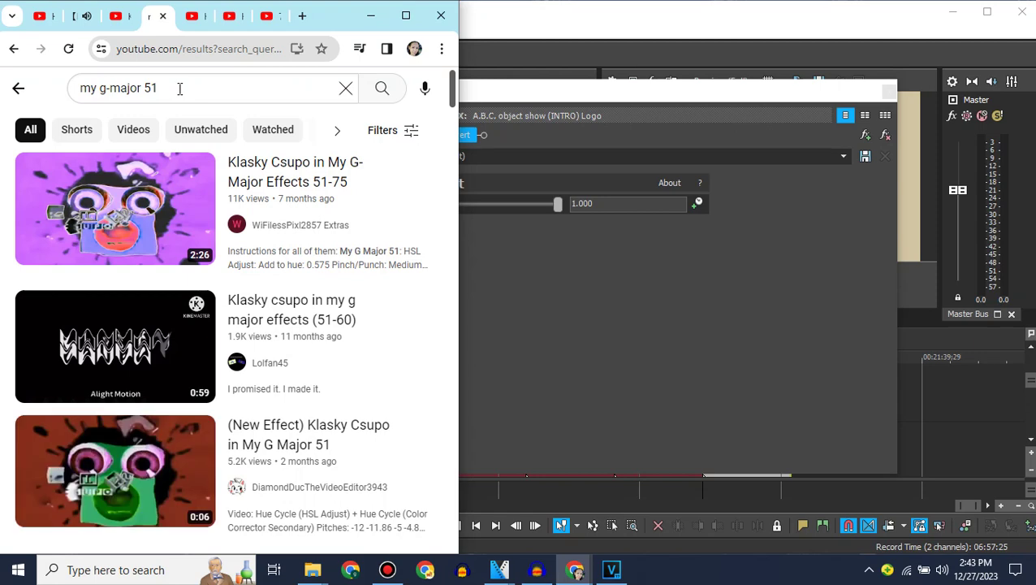
# Open the "(New Effect) Klasky Csupo in My G Major 51" video, skip ahead in it and expand its description.
pyautogui.scroll(-3, 93, 325)
pyautogui.click(147, 207)
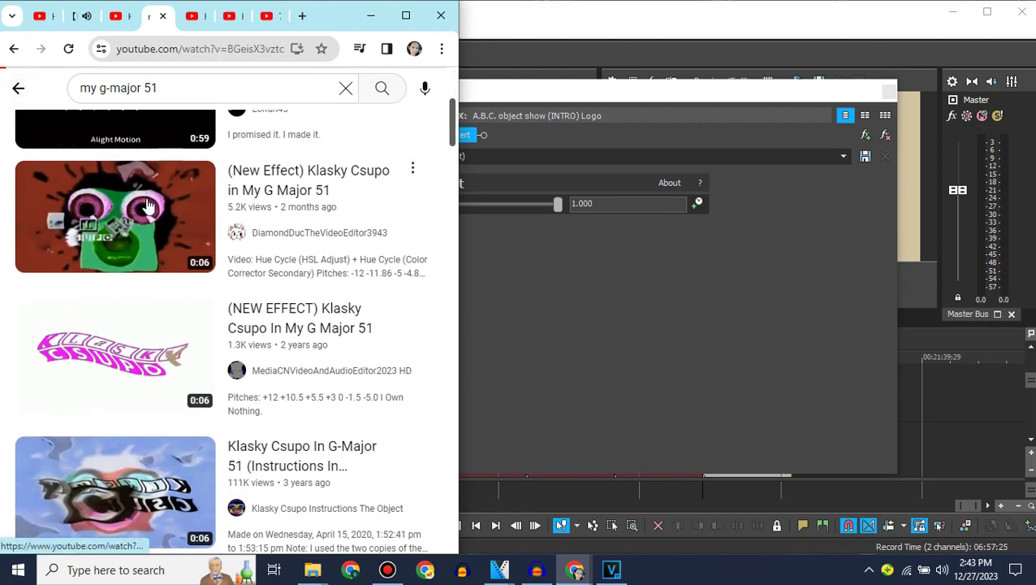
pyautogui.click(138, 206)
pyautogui.click(114, 342)
pyautogui.click(79, 323)
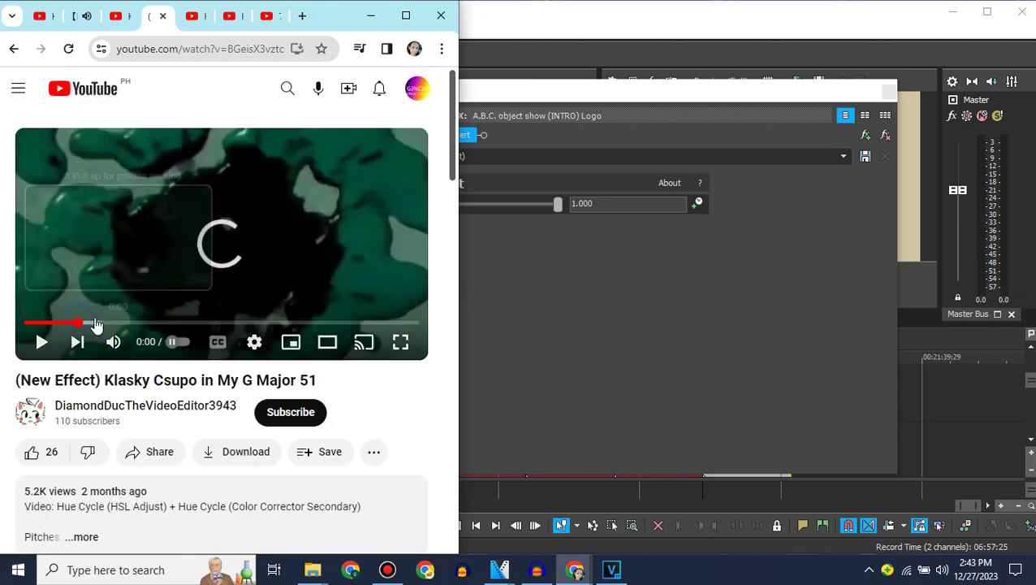
pyautogui.moveTo(96, 324); pyautogui.dragTo(111, 326)
pyautogui.scroll(-2, 134, 430)
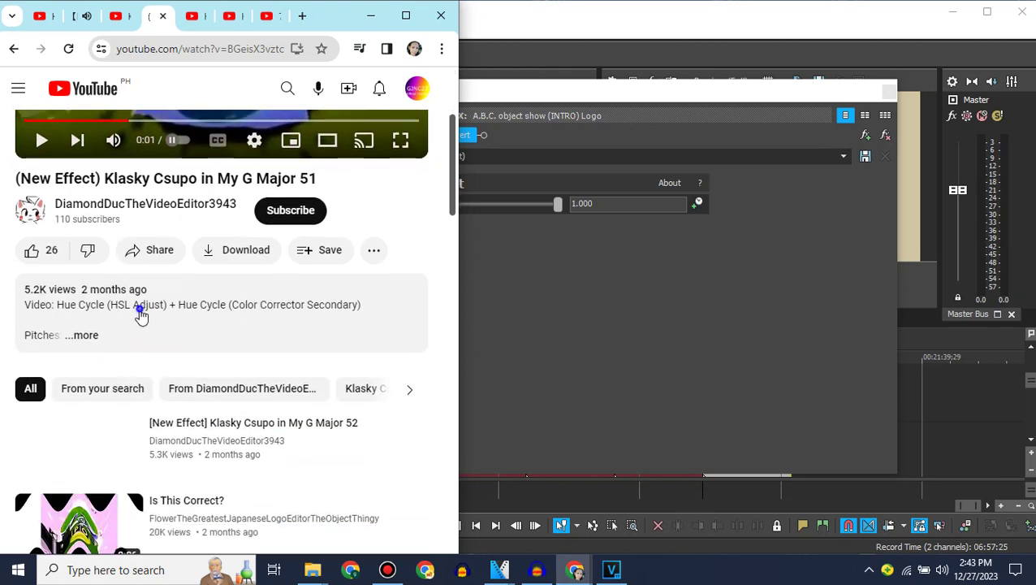
pyautogui.click(141, 316)
# Switch to VEGAS Pro and replace the last clip's Invert effect with HSL Adjust using the default preset.
pyautogui.click(604, 338)
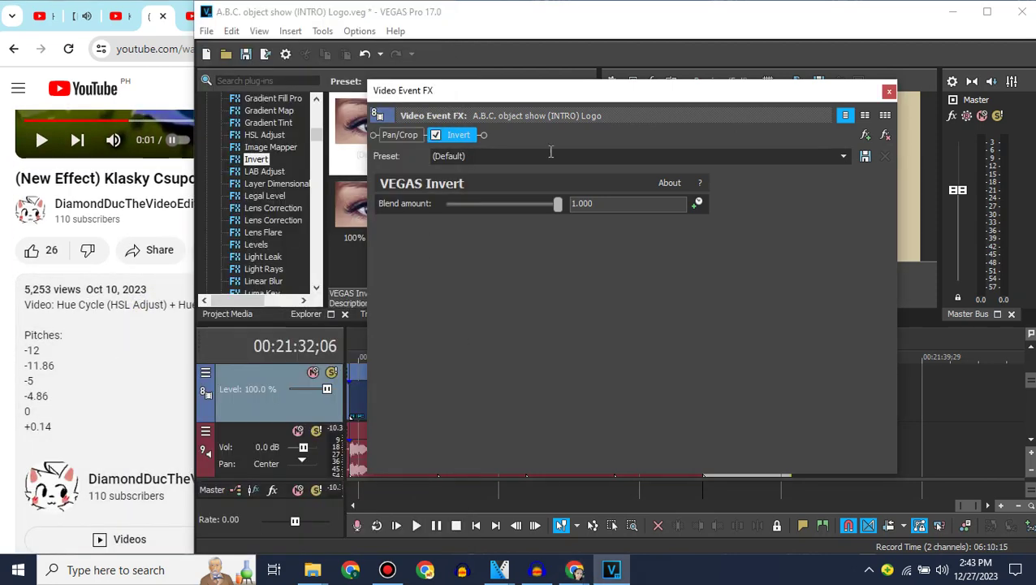
pyautogui.click(887, 136)
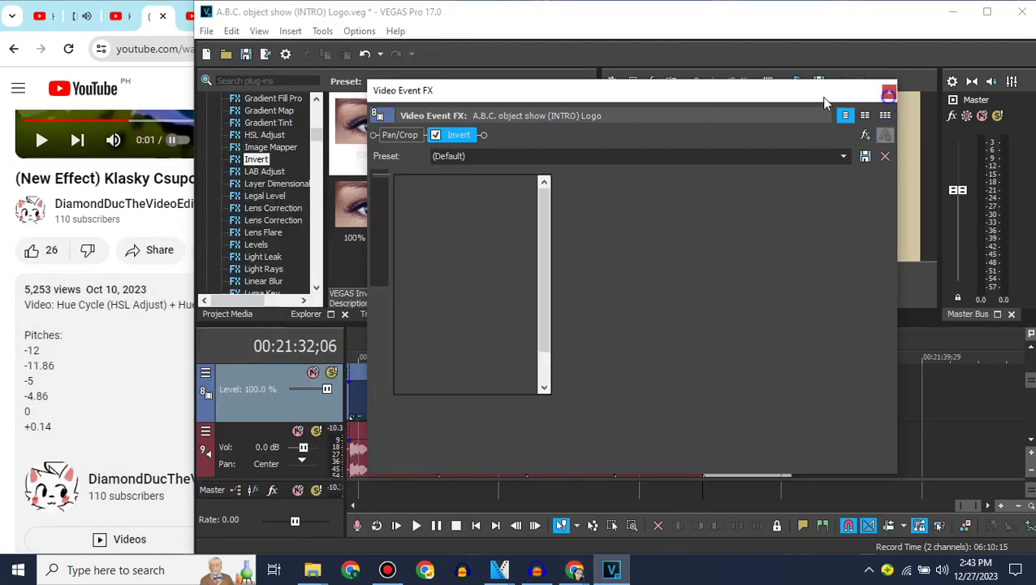
pyautogui.click(280, 136)
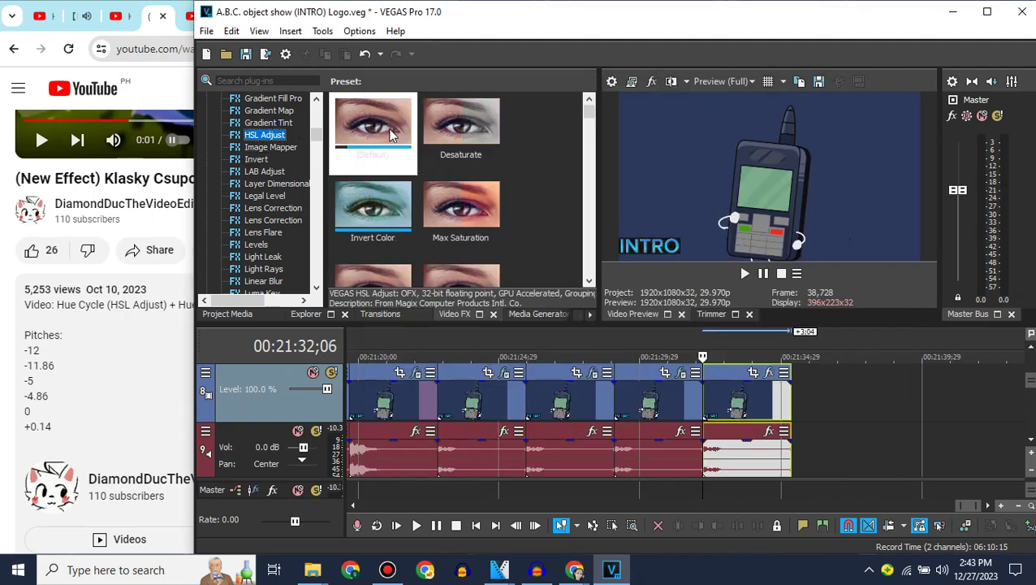
pyautogui.moveTo(759, 418); pyautogui.dragTo(758, 415)
pyautogui.moveTo(632, 98); pyautogui.dragTo(392, 40)
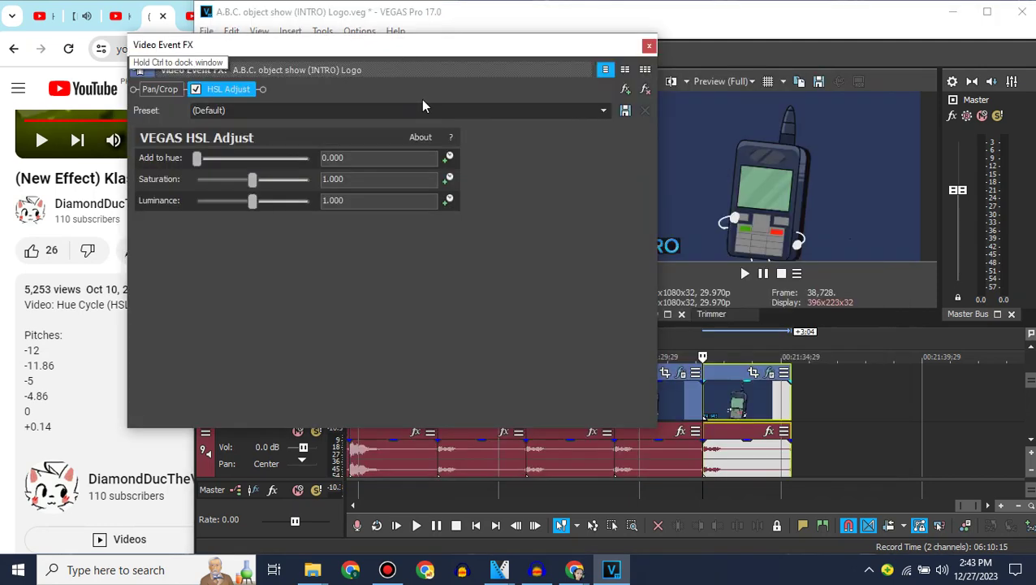
# Animate the HSL Adjust Add to hue value from 0.000 at the clip's start to its maximum at the end.
pyautogui.click(450, 156)
pyautogui.click(449, 158)
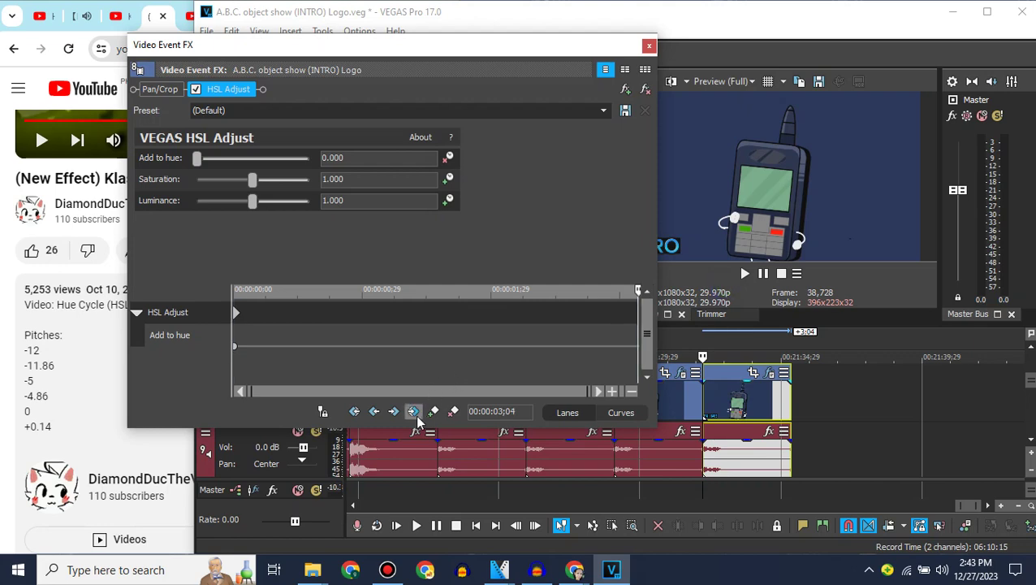
pyautogui.moveTo(197, 157); pyautogui.dragTo(378, 160)
pyautogui.click(649, 46)
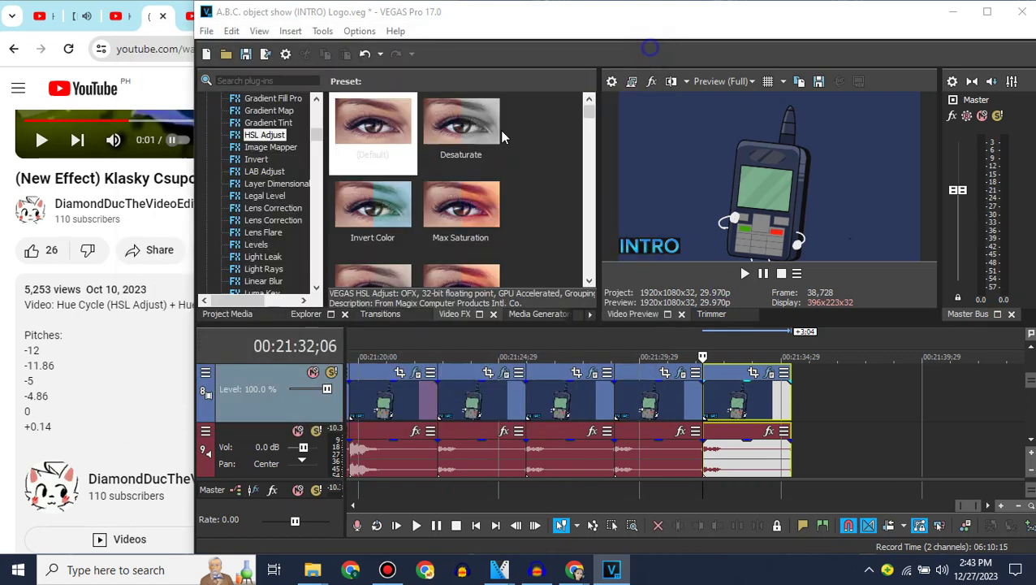
# Add the default Color Corrector (Secondary) effect to the last video clip after its HSL Adjust effect.
pyautogui.moveTo(317, 135); pyautogui.dragTo(319, 111)
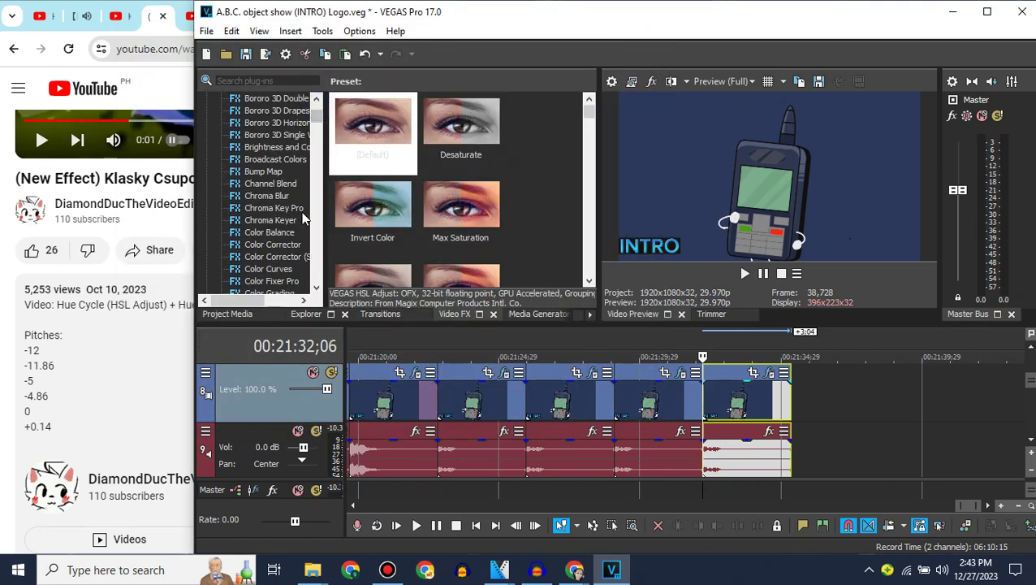
pyautogui.click(301, 257)
pyautogui.moveTo(410, 158); pyautogui.dragTo(755, 402)
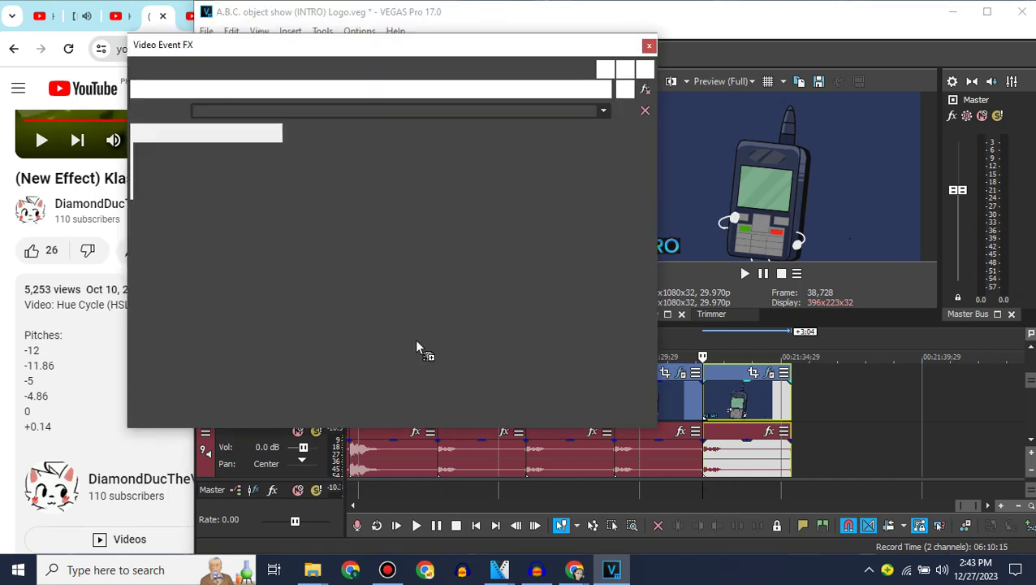
pyautogui.click(5, 290)
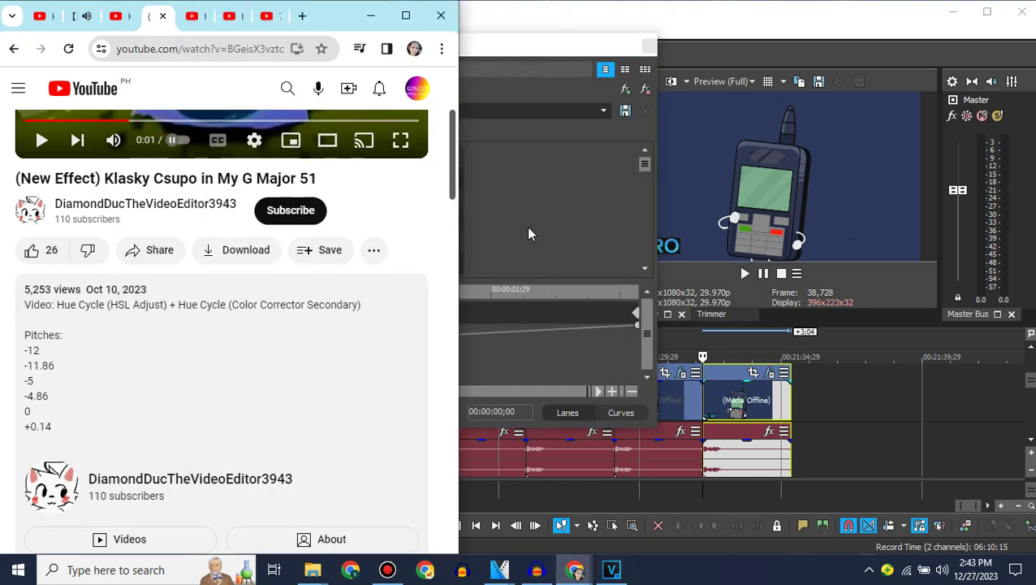
pyautogui.click(526, 227)
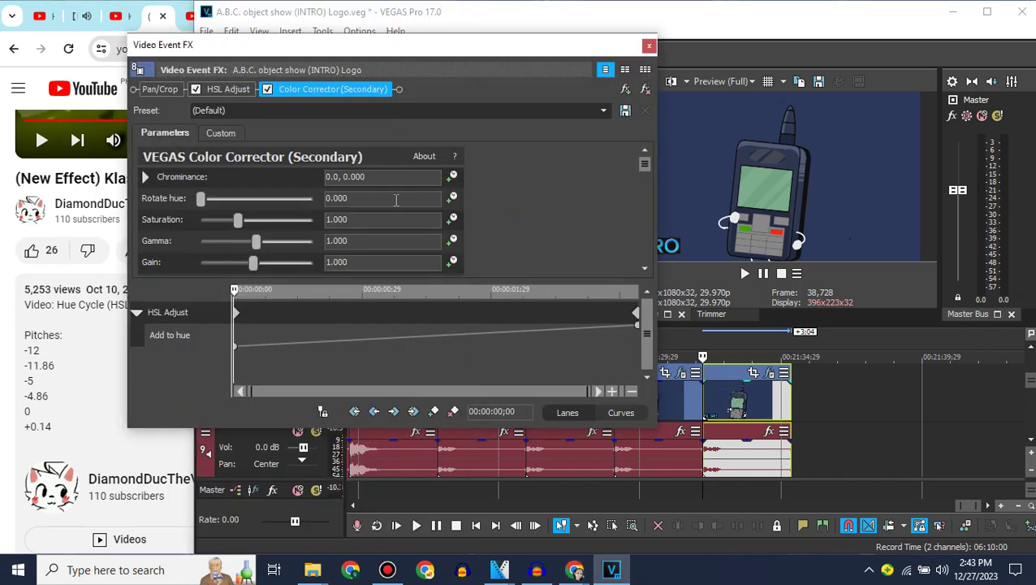
# Animate the Color Corrector (Secondary) Rotate hue value from 0.000 at the clip's start to its maximum at 00:00:03;04.
pyautogui.click(453, 198)
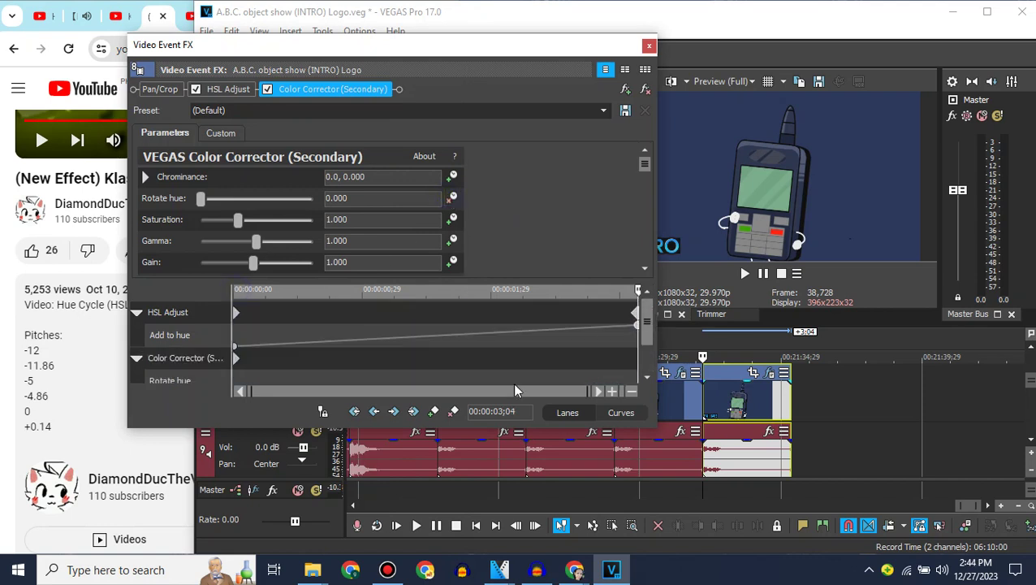
pyautogui.doubleClick(635, 358)
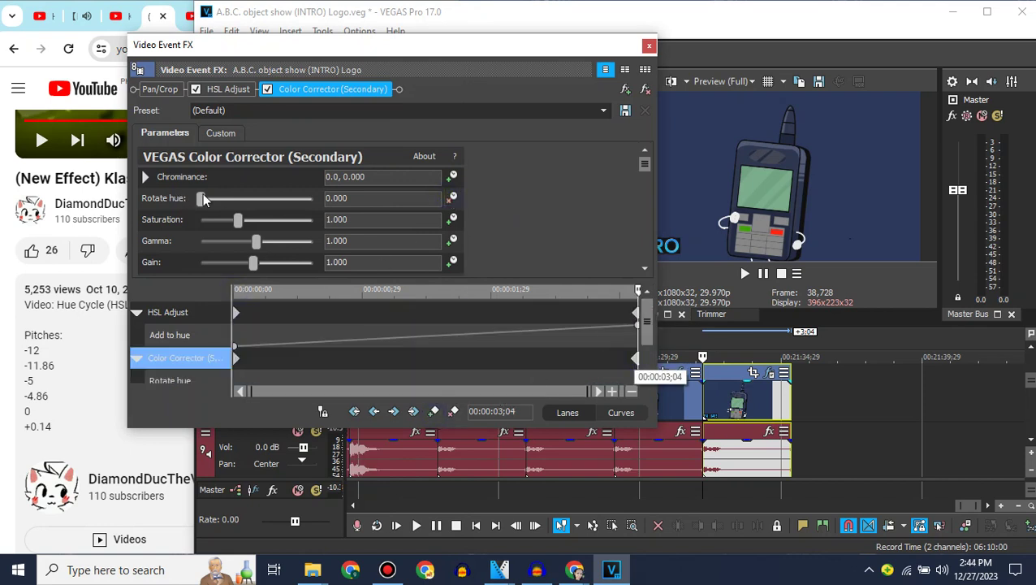
pyautogui.moveTo(203, 198); pyautogui.dragTo(362, 200)
pyautogui.click(649, 47)
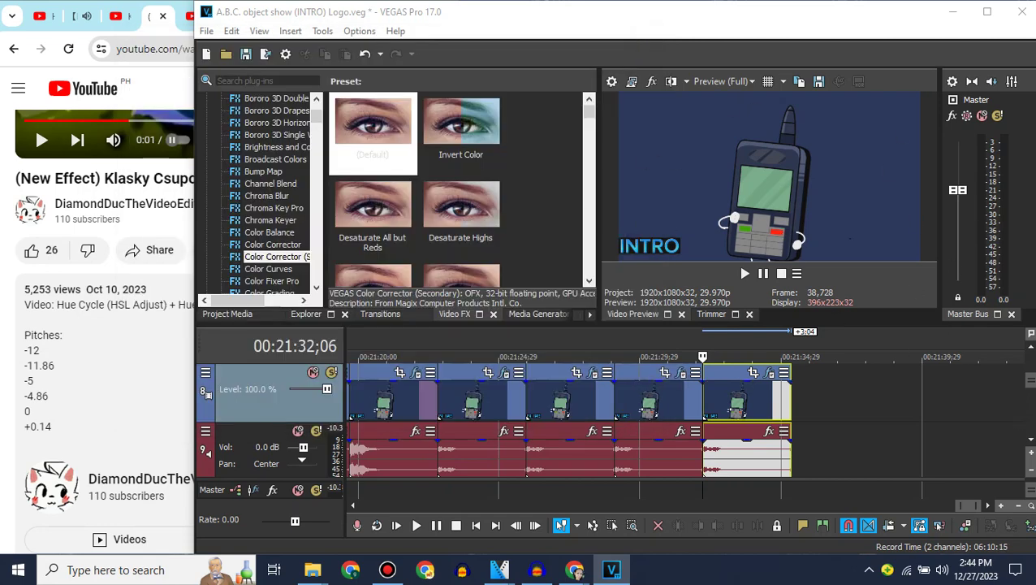
# Set the pitch shift method of track 9's last audio clip to Classic with the A17. Drums, unpitched (minimum echo) attribute.
pyautogui.click(1030, 445)
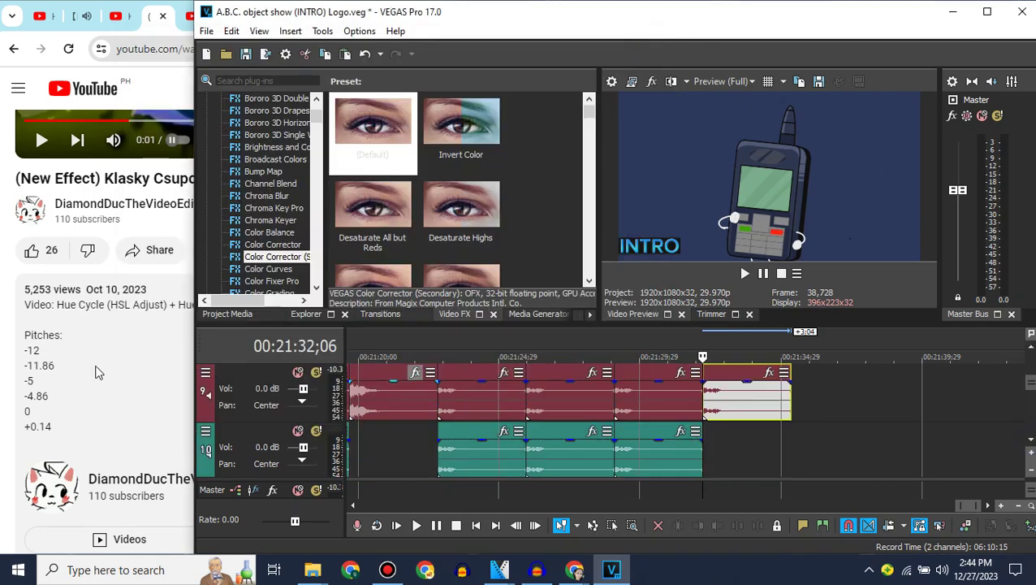
pyautogui.rightClick(729, 403)
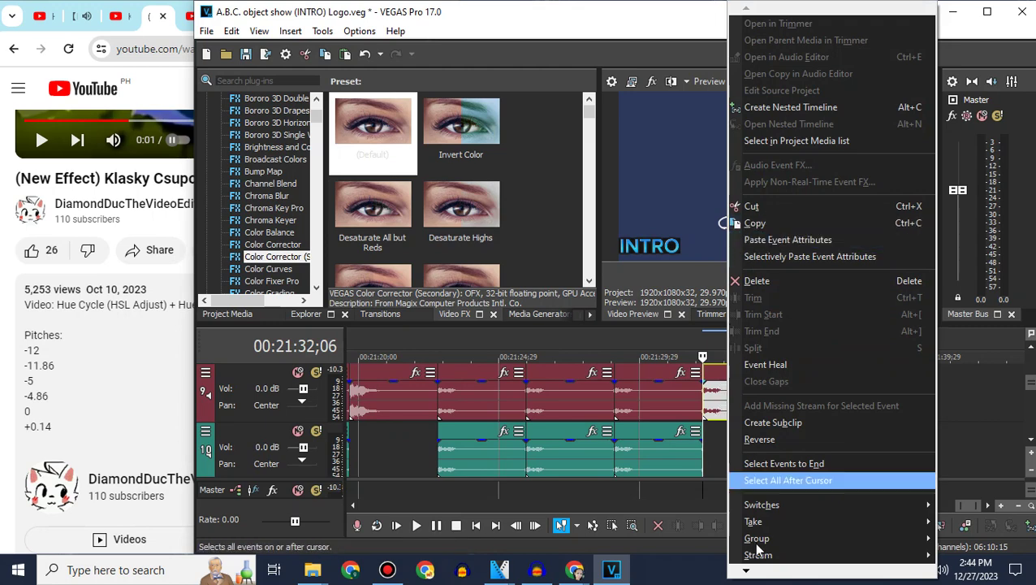
pyautogui.moveTo(752, 572)
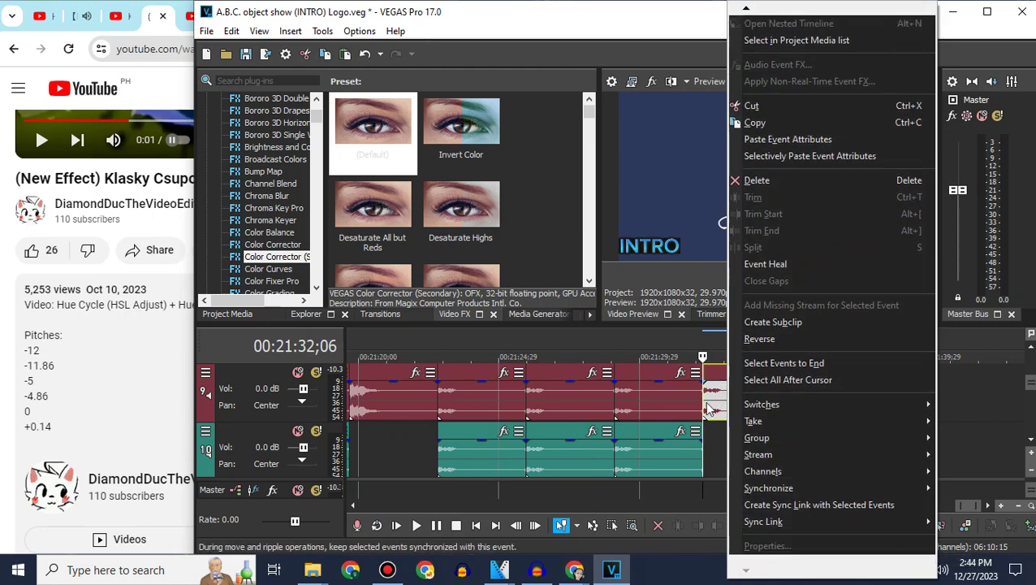
pyautogui.click(709, 410)
pyautogui.rightClick(723, 403)
pyautogui.moveTo(746, 573)
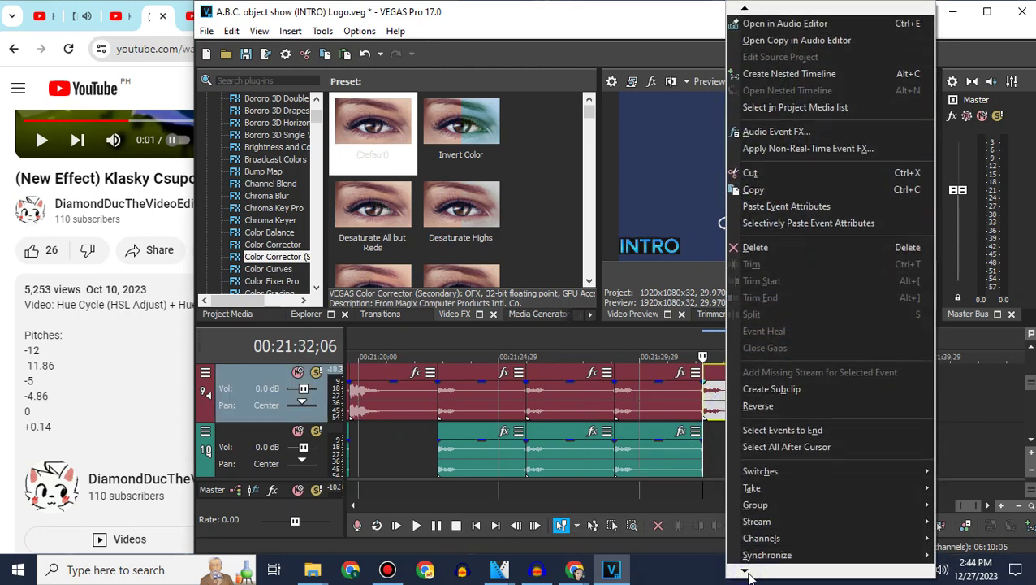
pyautogui.click(763, 549)
pyautogui.click(615, 243)
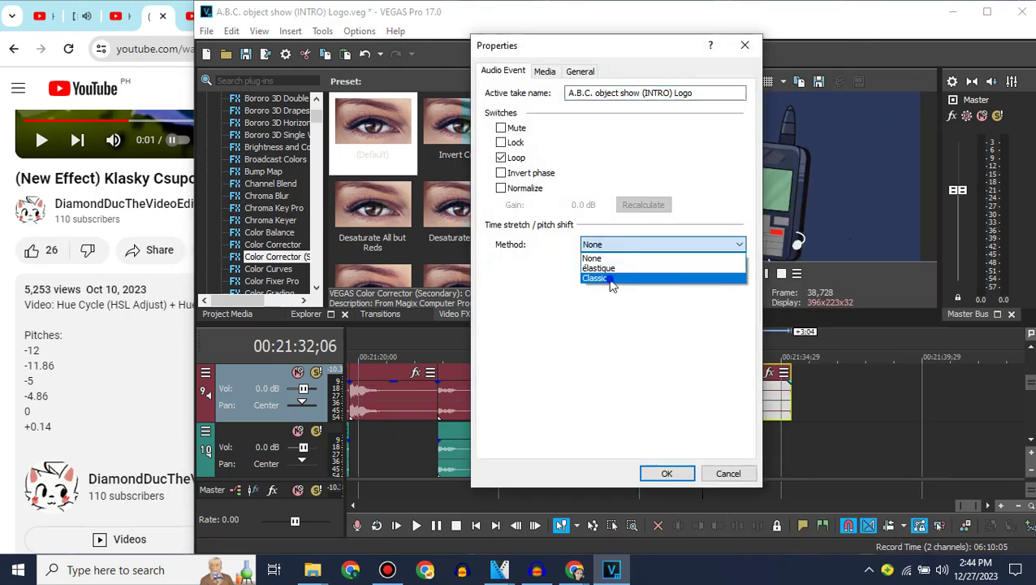
pyautogui.click(610, 279)
pyautogui.click(662, 265)
pyautogui.click(662, 435)
# Set the pitch change of track 9's last audio clip to -12.
pyautogui.doubleClick(703, 325)
pyautogui.write('-')
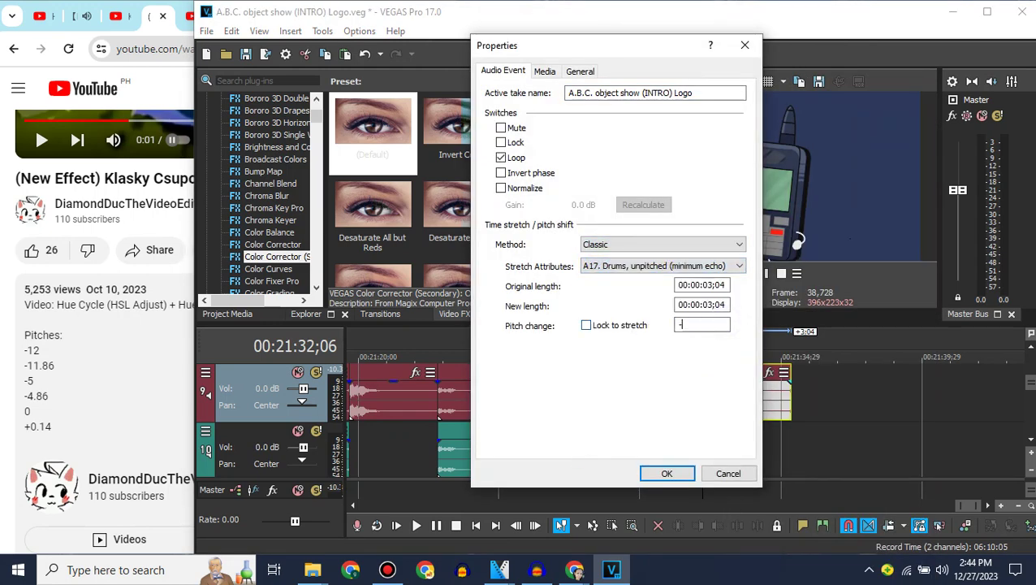
pyautogui.press('Return')
# Paste a copy of the last clip at 00:21:32;06 below track 9 and delete the extra video track it brings.
pyautogui.click(259, 438)
pyautogui.hotkey('ctrl', 'v')
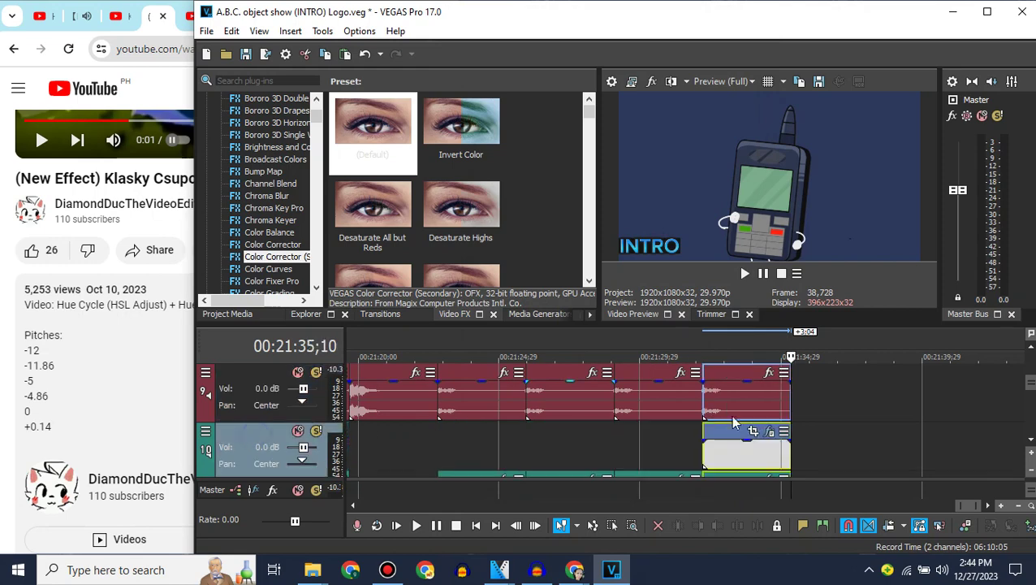
pyautogui.rightClick(676, 435)
pyautogui.click(705, 302)
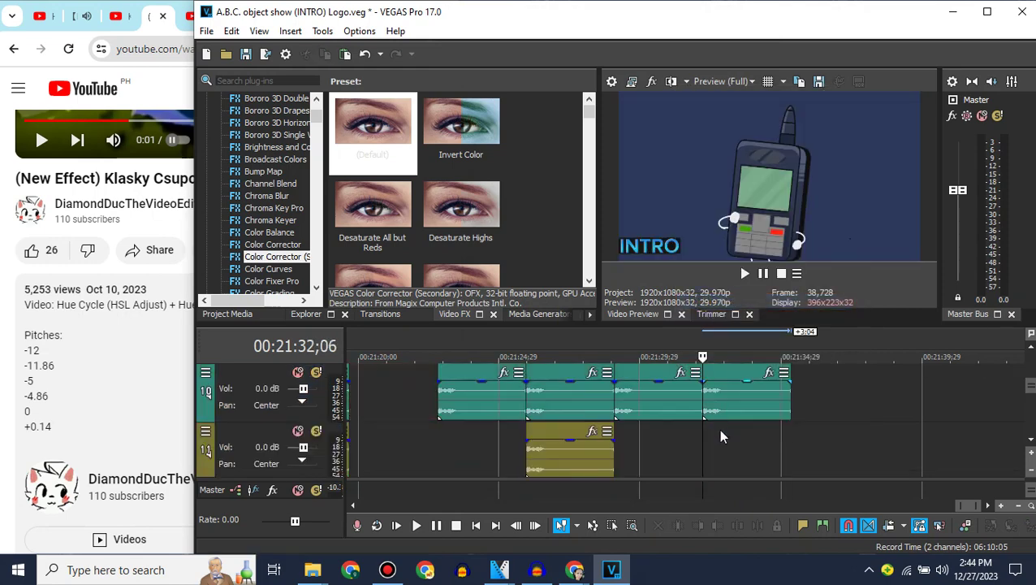
# Set the pitch change of the pasted audio clip on track 10 to -11.86.
pyautogui.rightClick(726, 403)
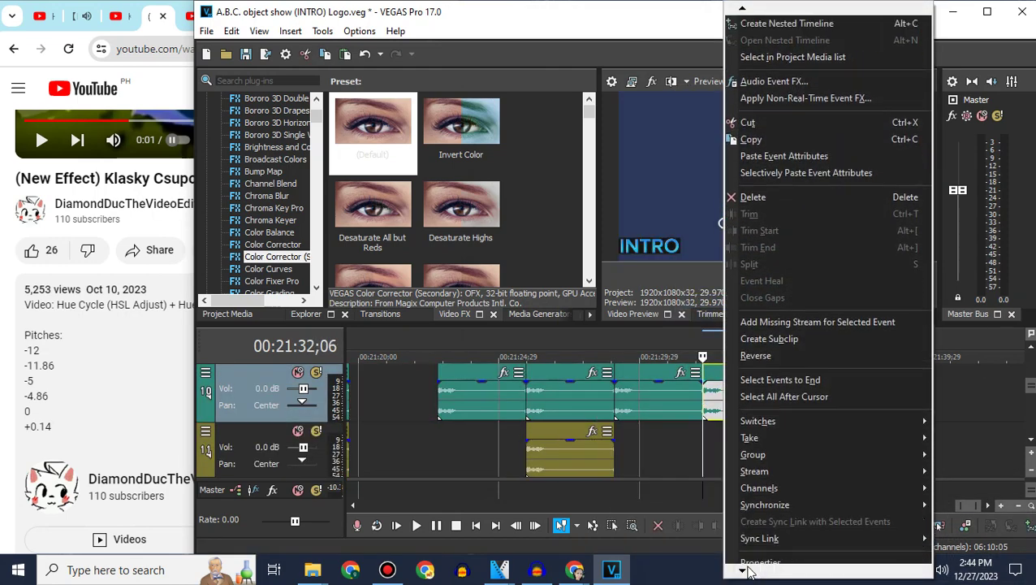
pyautogui.click(762, 554)
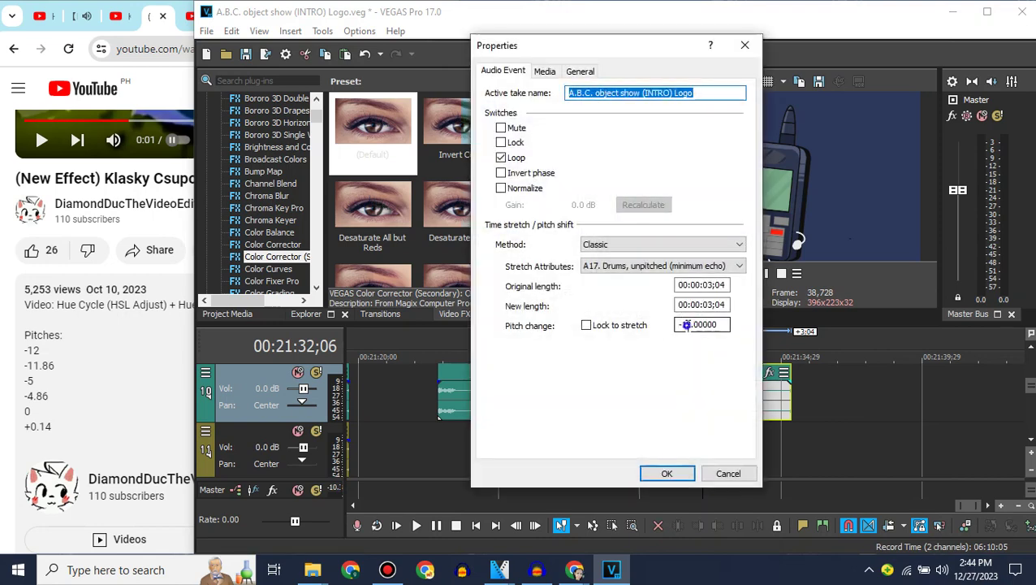
pyautogui.doubleClick(686, 325)
pyautogui.write('-11.86')
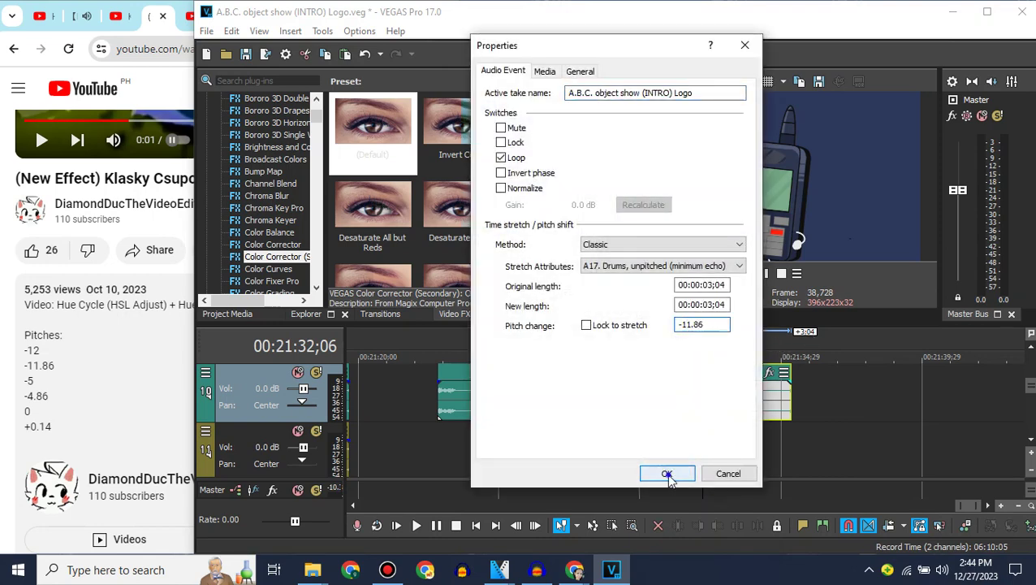
pyautogui.click(666, 473)
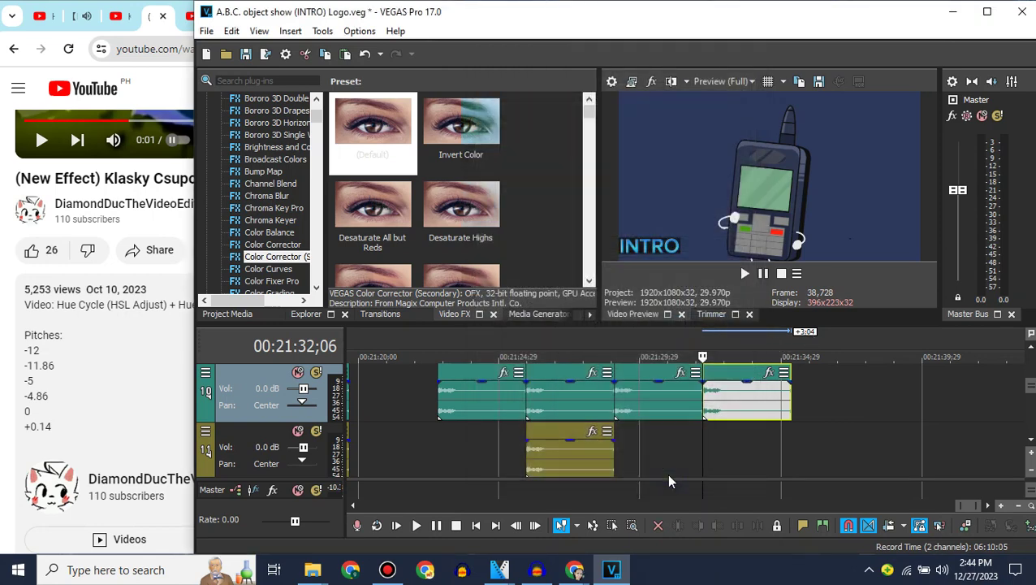
# Paste another copy of the audio clip onto track 11 at 00:21:32;06 and set its pitch change to -5.
pyautogui.click(306, 425)
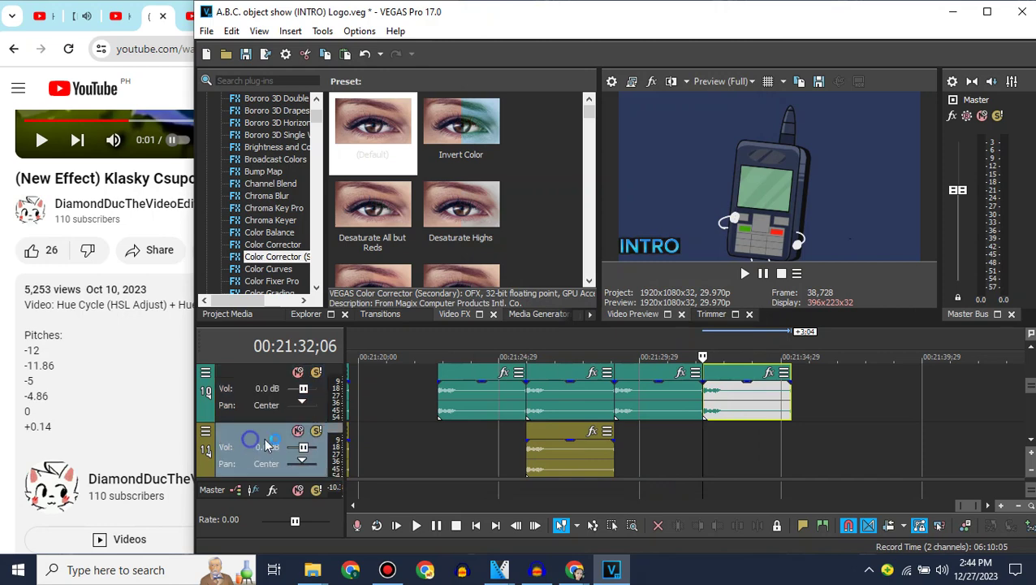
pyautogui.hotkey('ctrl', 'v')
pyautogui.click(705, 433)
pyautogui.rightClick(724, 437)
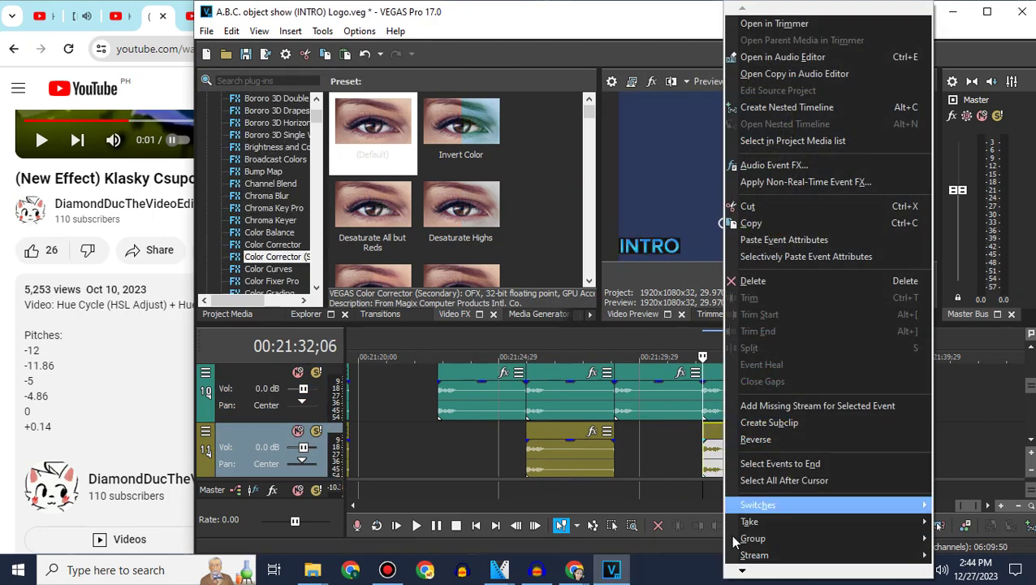
pyautogui.click(739, 573)
pyautogui.click(756, 546)
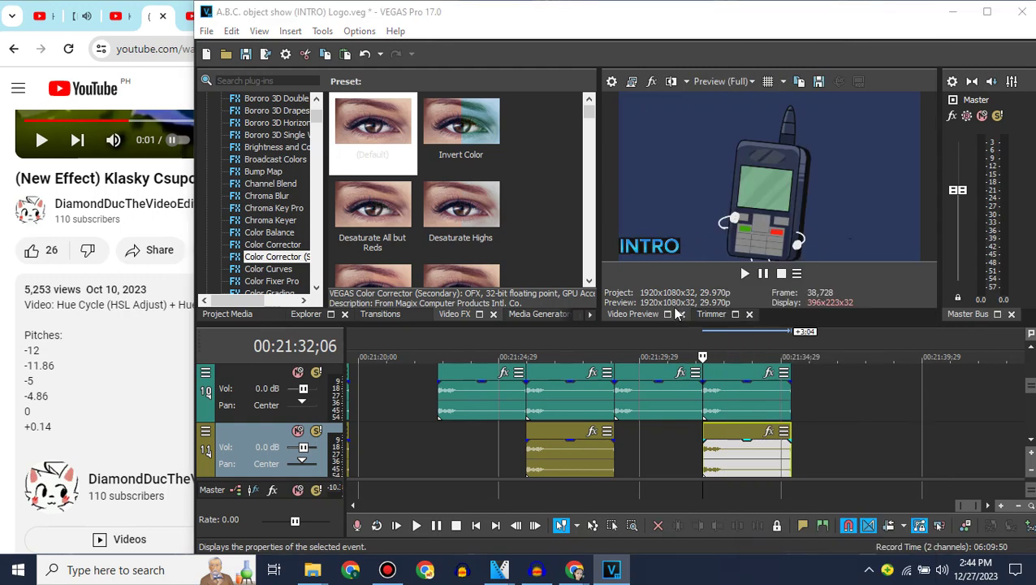
pyautogui.doubleClick(681, 325)
pyautogui.write('-5')
pyautogui.click(667, 473)
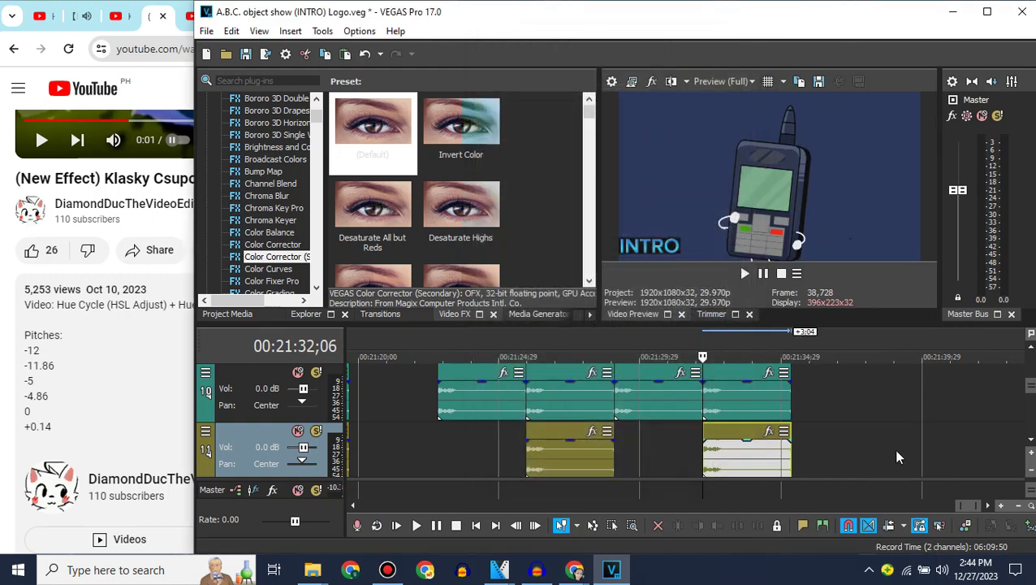
# Paste the audio clip onto track 12 at 00:21:32;06 and set its pitch change to -4.86.
pyautogui.scroll(-1, 568, 418)
pyautogui.click(731, 431)
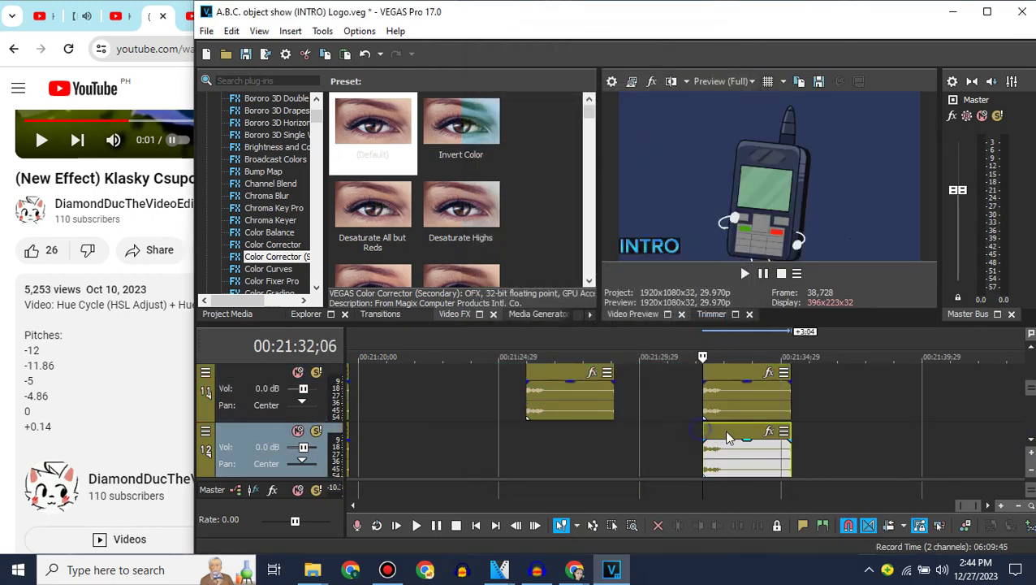
pyautogui.rightClick(731, 430)
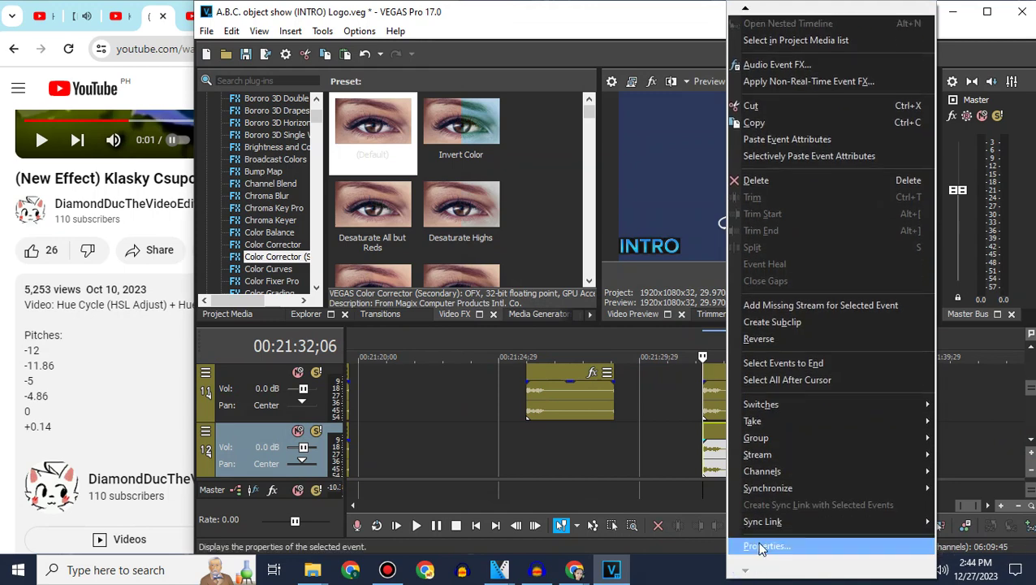
pyautogui.click(759, 543)
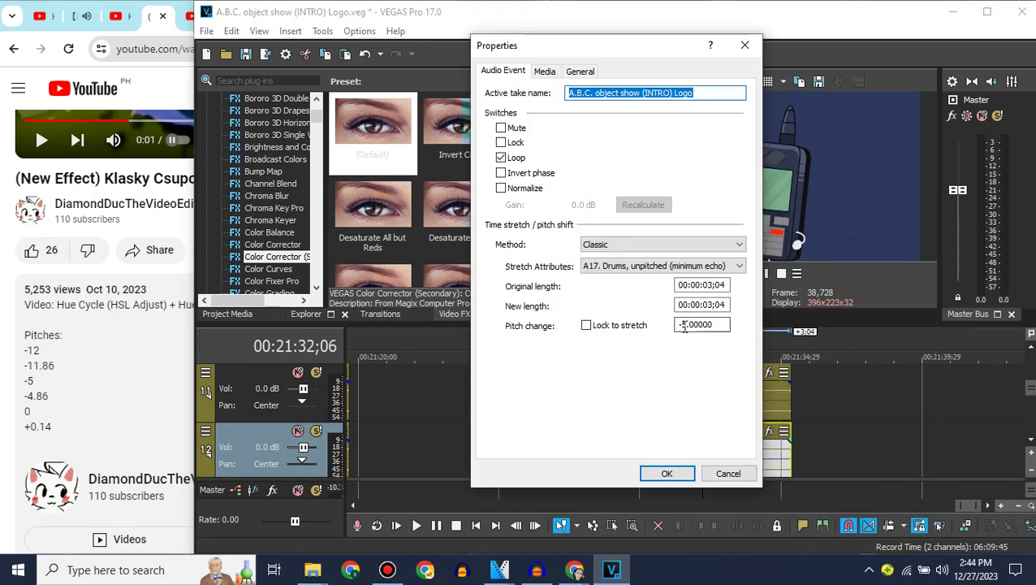
pyautogui.click(683, 325)
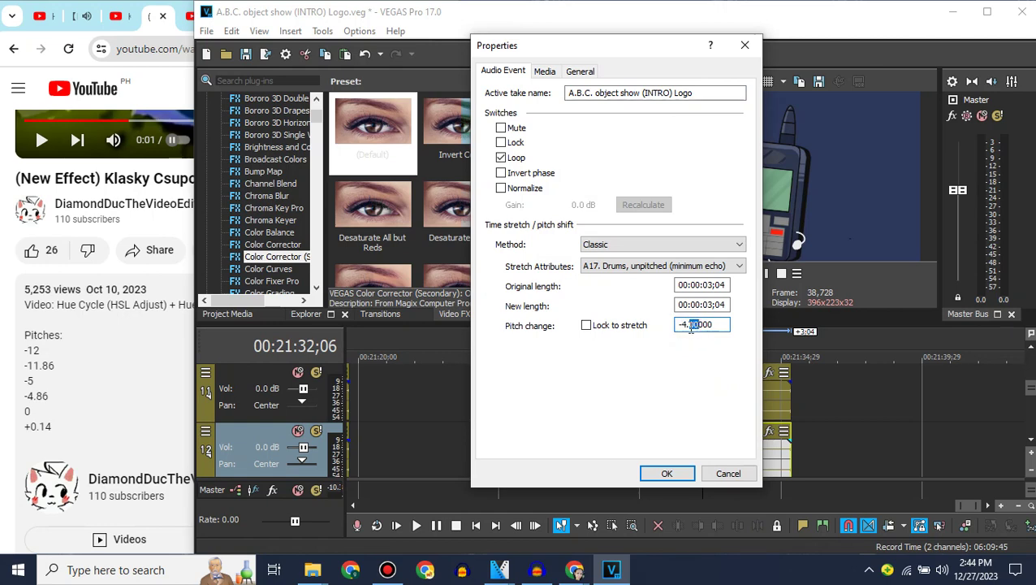
pyautogui.click(679, 476)
# Place A.B.C. object show (INTRO) Logo.mp4 from the project media below track 12 at 00:21:32;06 and delete its video track, keeping the audio.
pyautogui.scroll(-1, 268, 422)
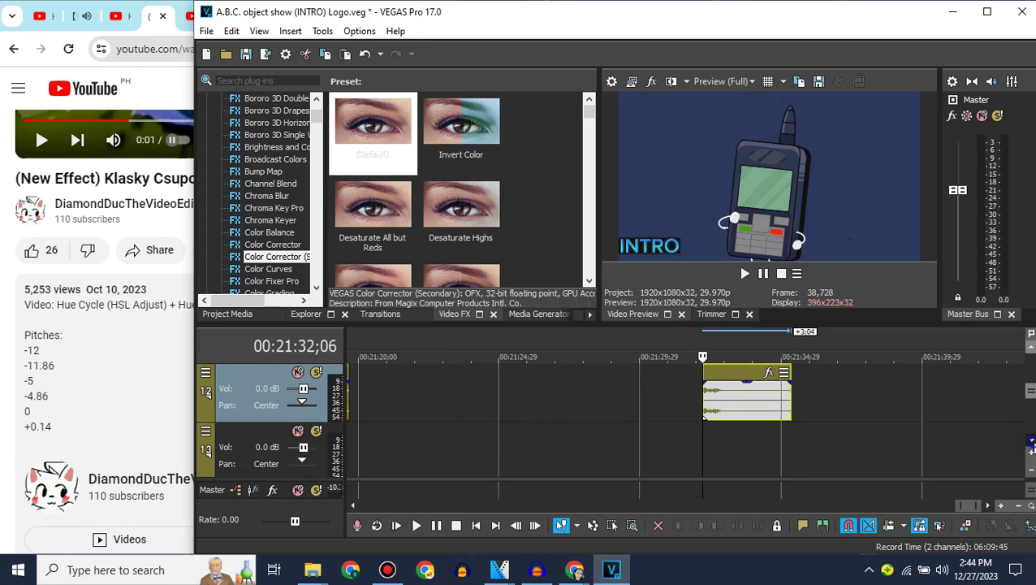
pyautogui.click(248, 313)
pyautogui.moveTo(465, 207); pyautogui.dragTo(731, 439)
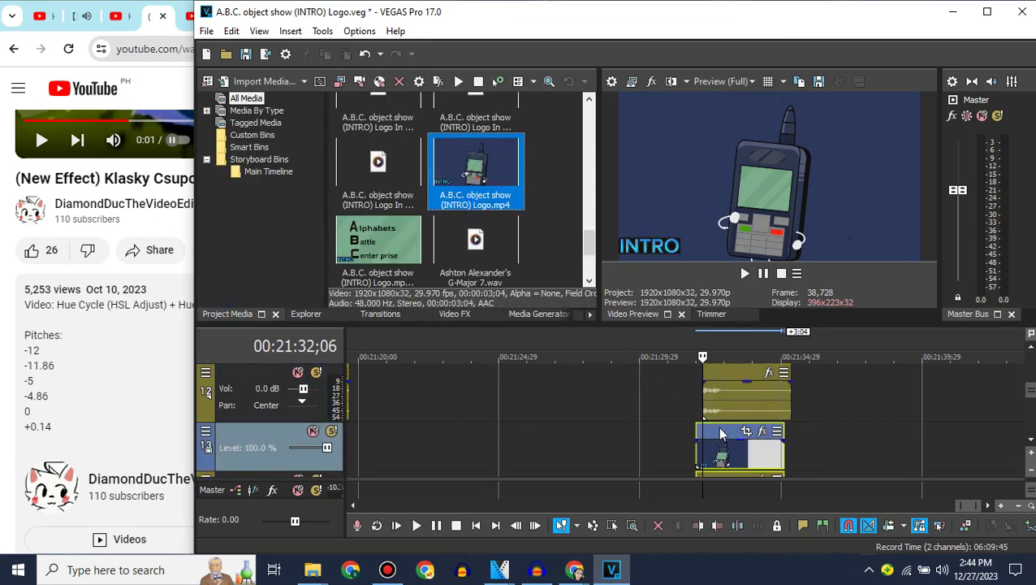
pyautogui.rightClick(664, 440)
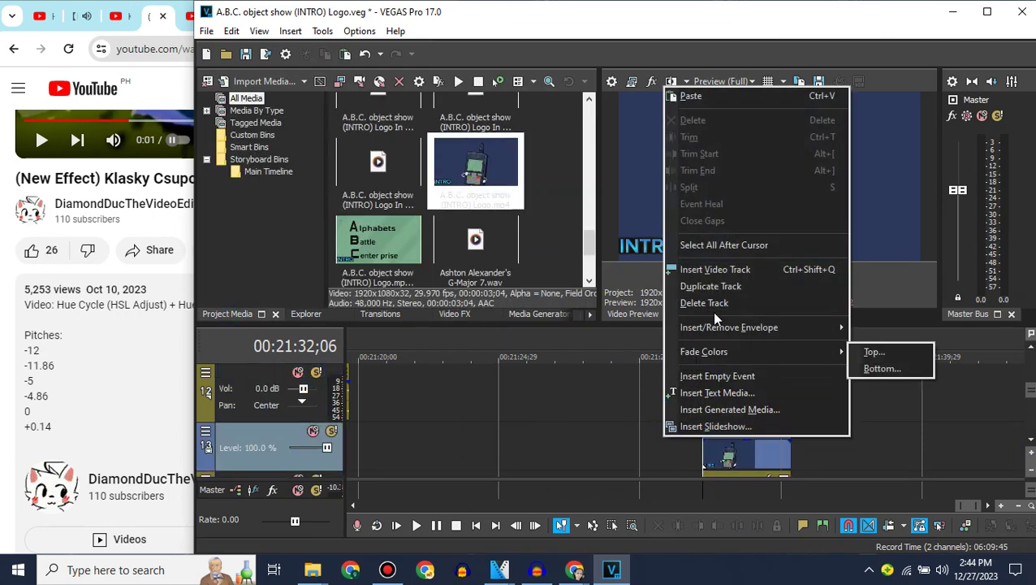
pyautogui.click(713, 304)
pyautogui.press('Delete')
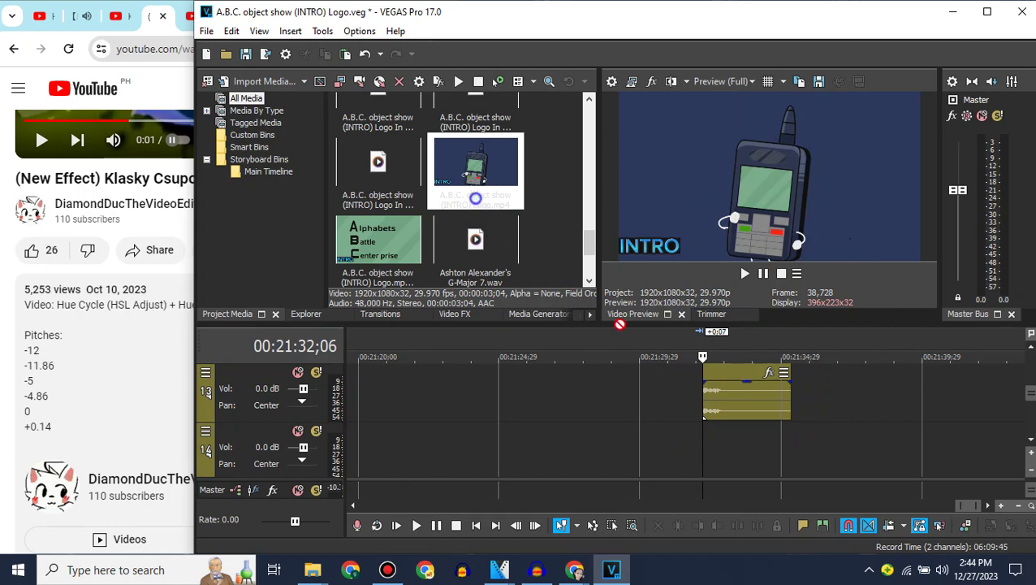
# Place a second copy of A.B.C. object show (INTRO) Logo.mp4 below track 13 at 00:21:32;06 and delete its video track.
pyautogui.moveTo(620, 324); pyautogui.dragTo(709, 450)
pyautogui.rightClick(669, 393)
pyautogui.click(668, 463)
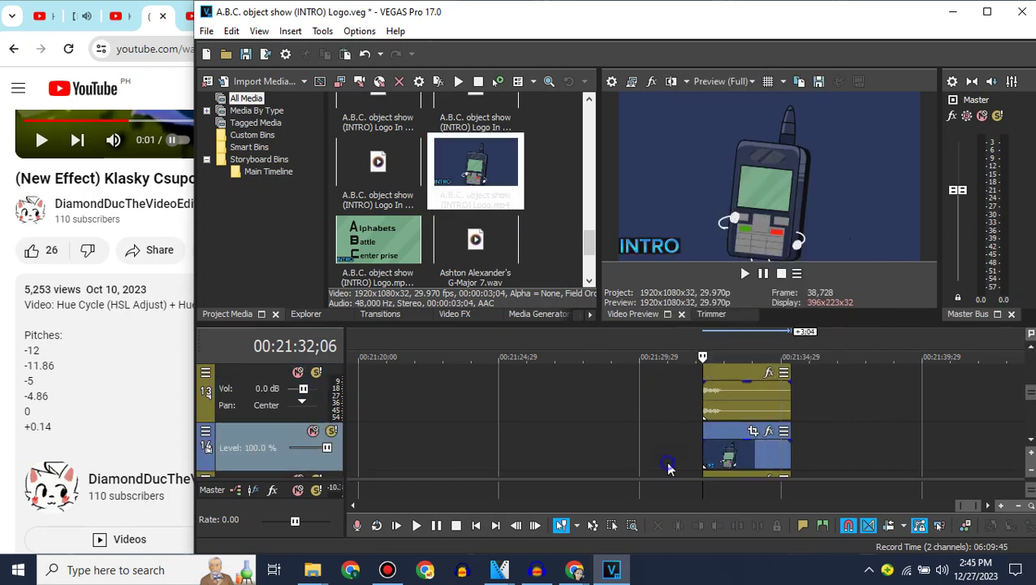
pyautogui.rightClick(669, 468)
pyautogui.rightClick(634, 445)
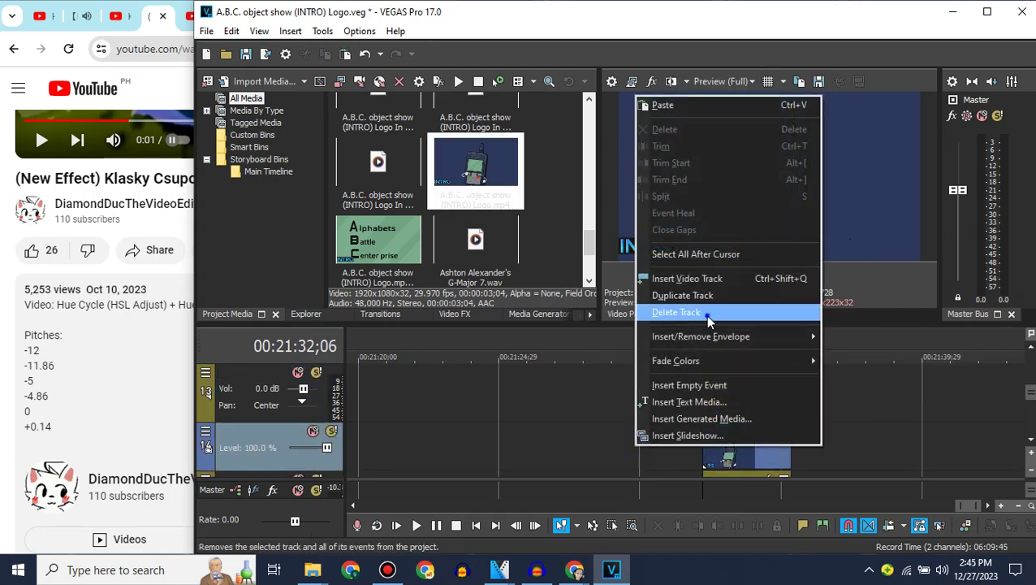
pyautogui.click(708, 313)
# Set the track 14 audio clip's time stretch method to Classic with the A17. Drums, unpitched (minimum echo) stretch attribute.
pyautogui.rightClick(736, 398)
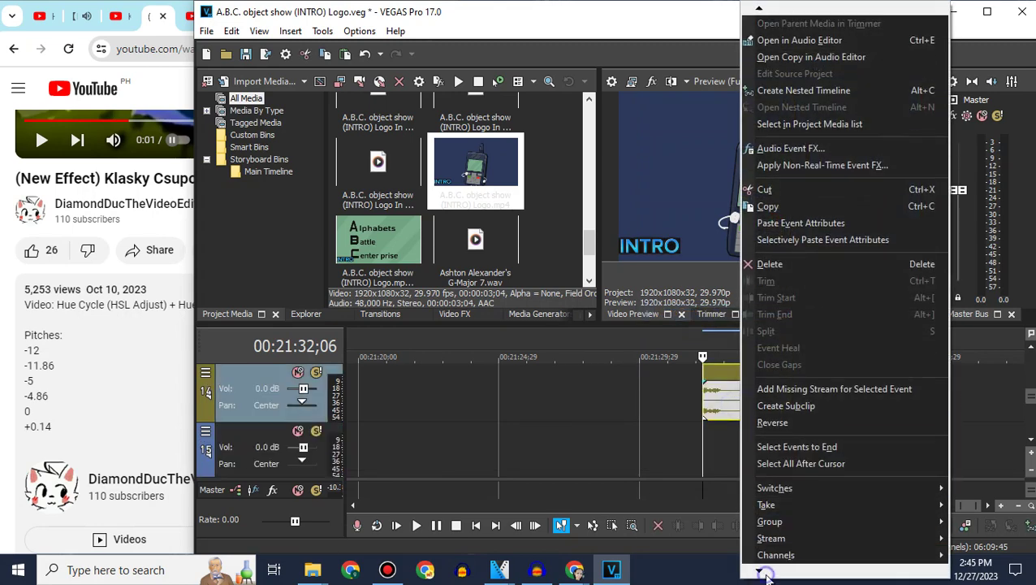
pyautogui.click(780, 549)
pyautogui.click(674, 244)
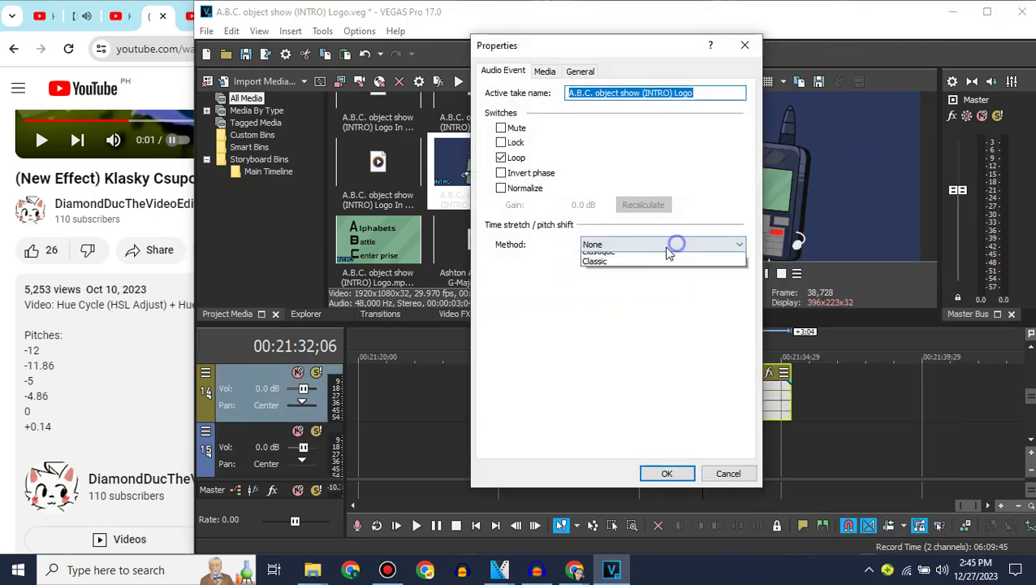
pyautogui.click(597, 261)
pyautogui.click(650, 265)
pyautogui.click(617, 439)
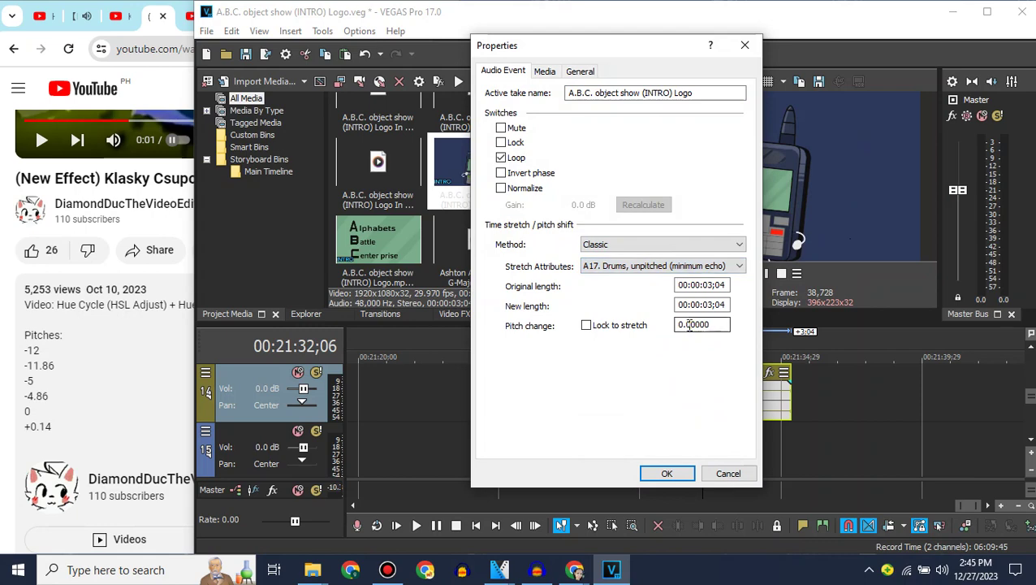
pyautogui.click(667, 475)
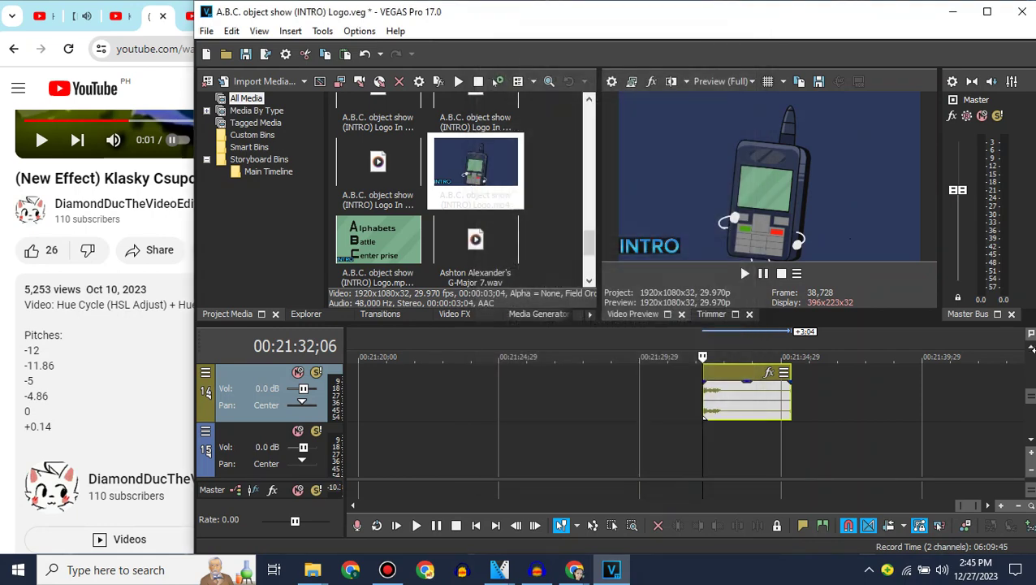
# Place A.B.C. object show (INTRO) Logo.mp4 from the project media on tracks 8 and 9 at 00:21:35;10.
pyautogui.scroll(6, 1032, 347)
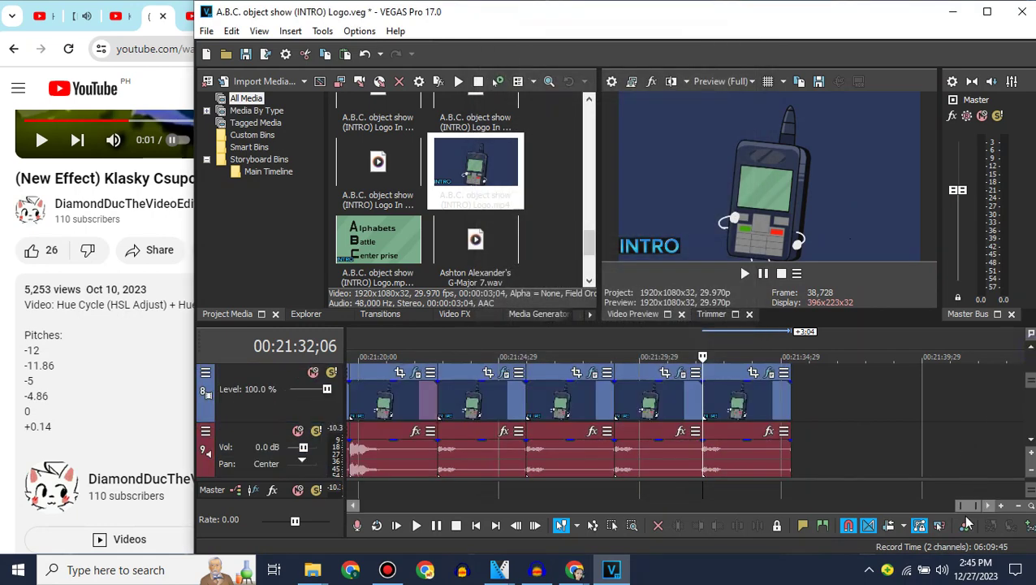
pyautogui.click(788, 395)
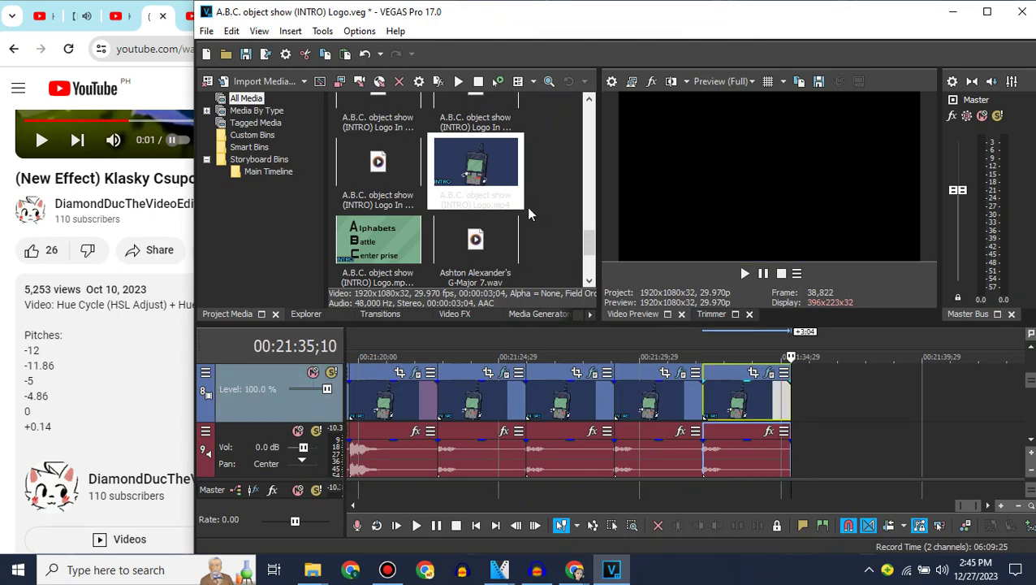
pyautogui.moveTo(519, 201); pyautogui.dragTo(796, 407)
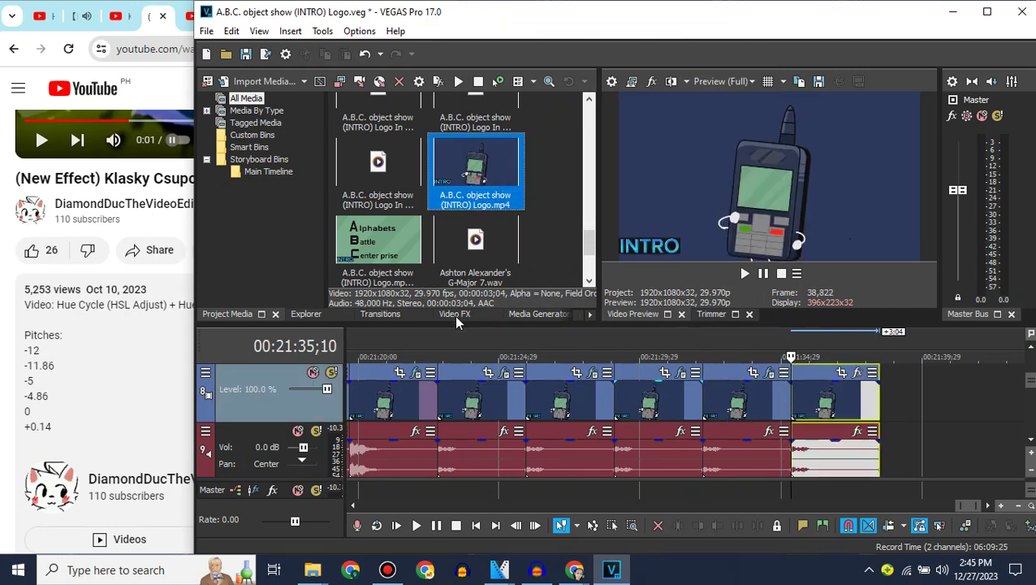
# Apply the default Invert video effect to the track 8 clip at 00:21:35;10.
pyautogui.click(454, 314)
pyautogui.scroll(-5, 319, 166)
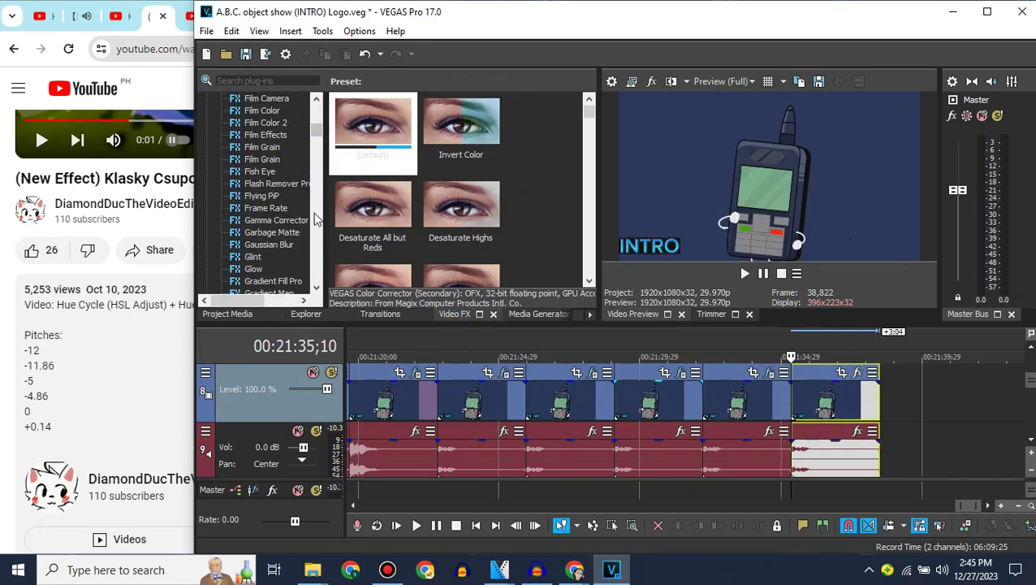
pyautogui.scroll(-5, 317, 220)
pyautogui.click(264, 160)
pyautogui.moveTo(372, 122); pyautogui.dragTo(821, 400)
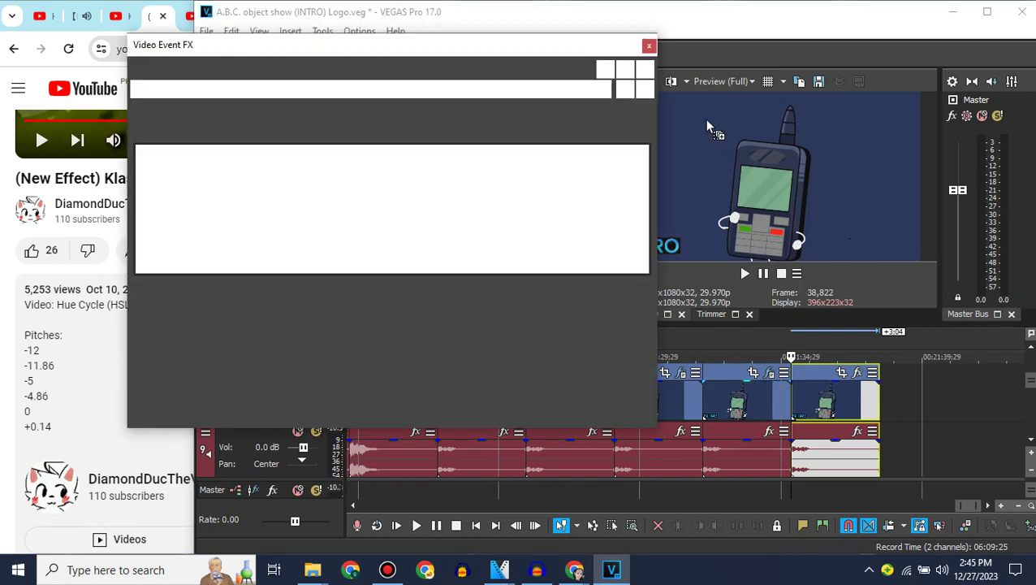
# Flip the inverted clip horizontally in its Pan/Crop settings and close the effects window.
pyautogui.click(161, 89)
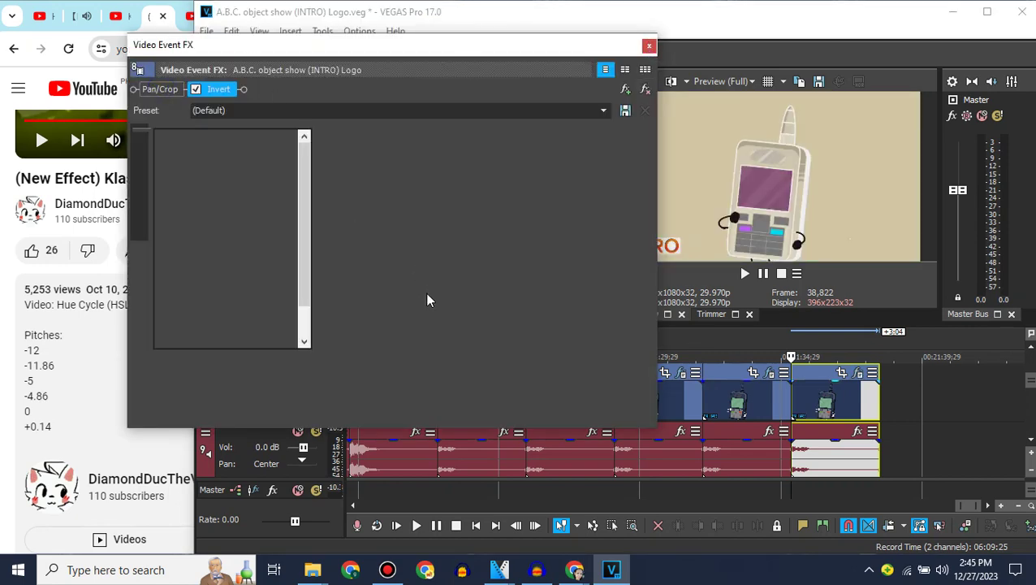
pyautogui.rightClick(428, 299)
pyautogui.click(480, 341)
pyautogui.click(649, 47)
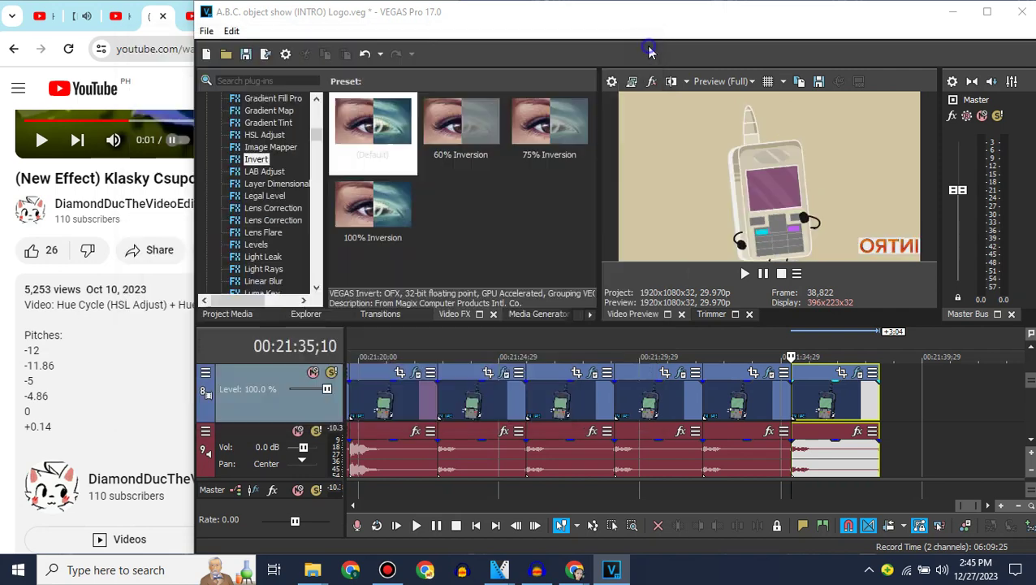
# Add HSL Adjust to the flipped clip and apply the Hue 0.360/Wake Up Effect preset.
pyautogui.moveTo(373, 122); pyautogui.dragTo(806, 379)
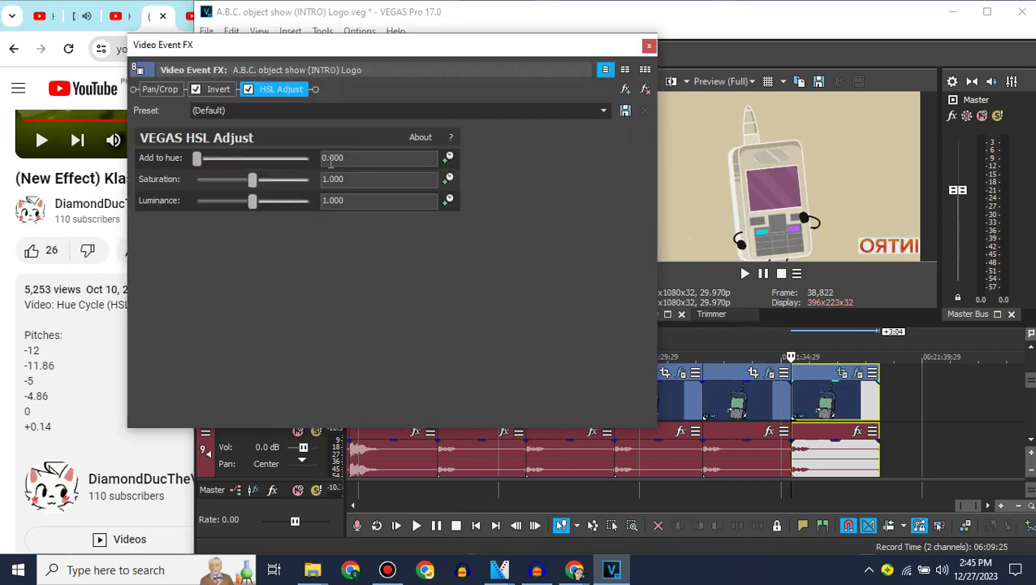
pyautogui.click(604, 112)
pyautogui.moveTo(603, 149); pyautogui.dragTo(604, 197)
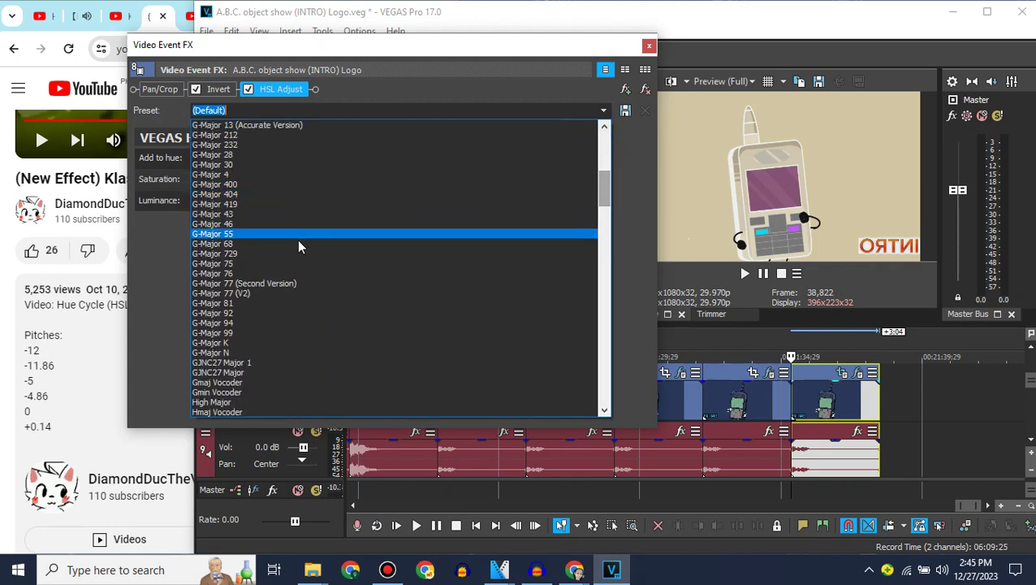
pyautogui.moveTo(602, 188); pyautogui.dragTo(603, 225)
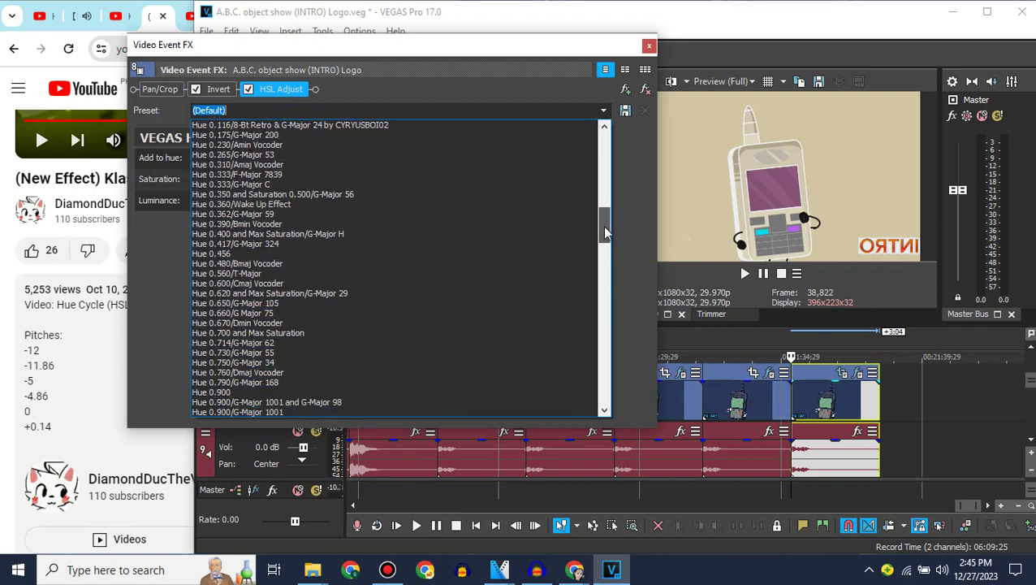
pyautogui.click(294, 203)
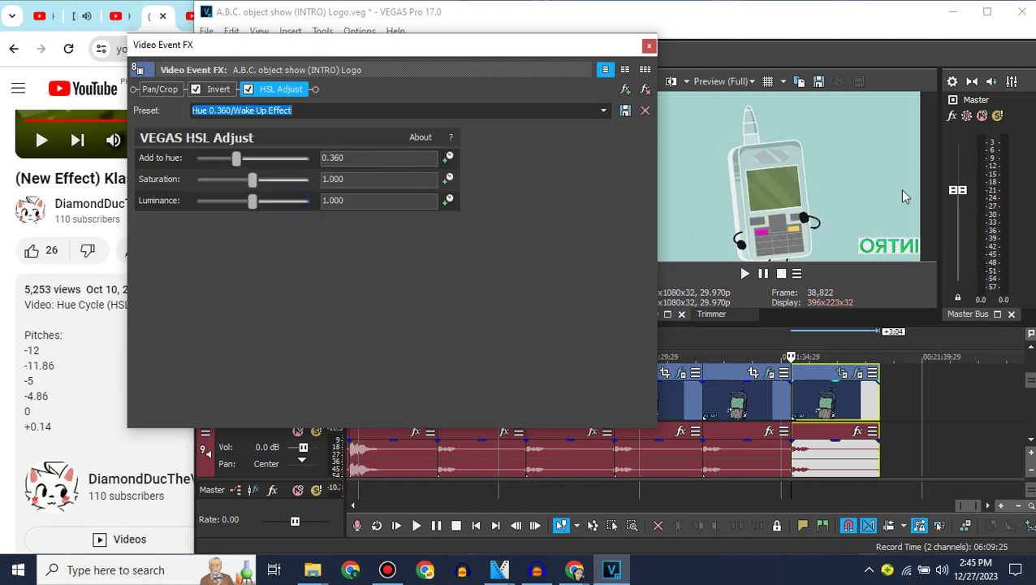
# Switch to YouTube, search for "my g-major 51", open Klasky Csupo In G-Major 51 (Instructions In Description) and read its full description.
pyautogui.click(67, 343)
pyautogui.click(288, 89)
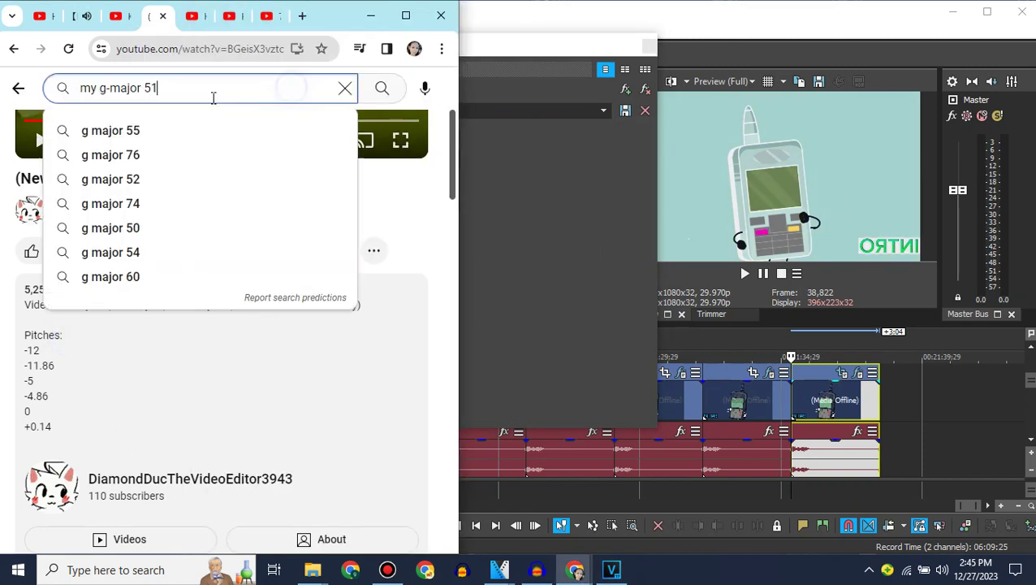
pyautogui.click(382, 87)
pyautogui.scroll(-5, 456, 109)
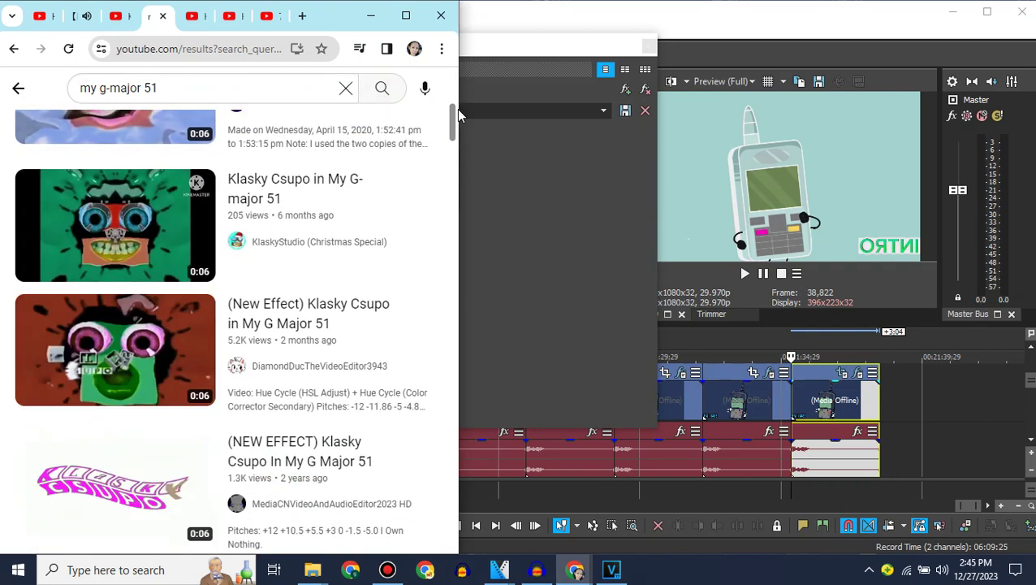
pyautogui.scroll(1, 456, 109)
pyautogui.click(179, 242)
pyautogui.click(177, 244)
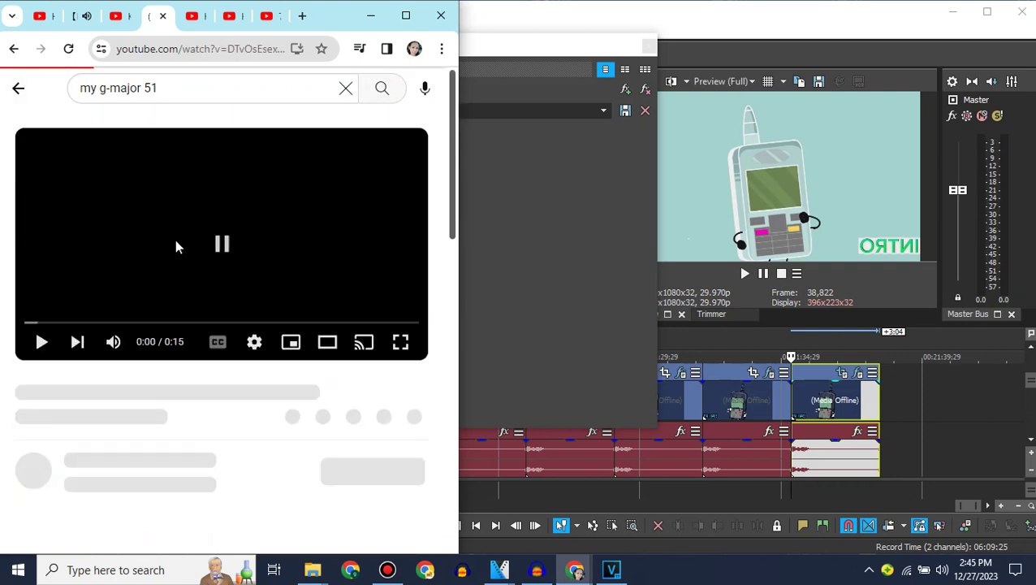
pyautogui.scroll(-3, 174, 239)
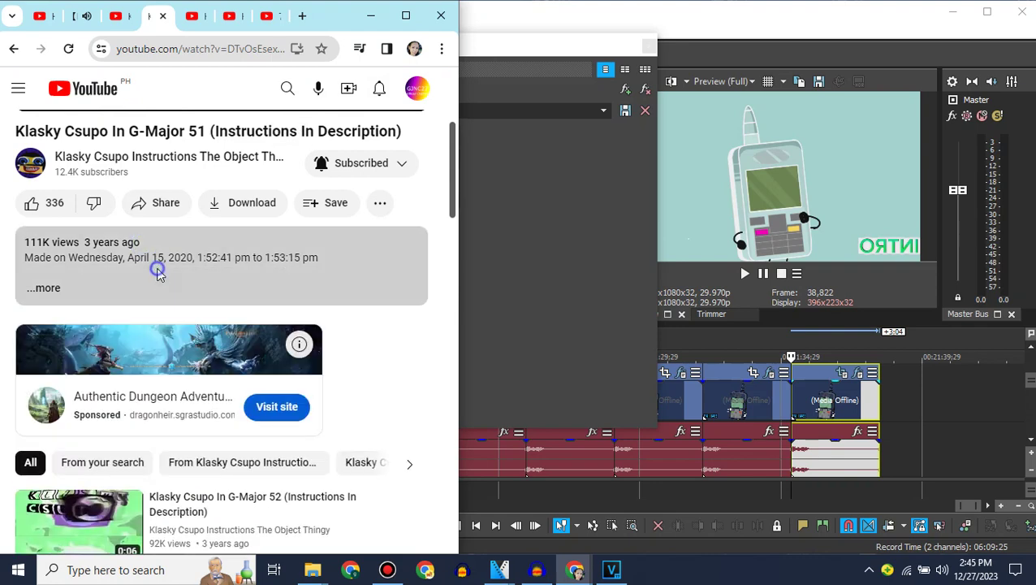
pyautogui.click(159, 276)
pyautogui.scroll(-4, 159, 274)
# Back in VEGAS Pro, set the HSL Adjust effect's Add to hue value to 0.400 and close the effects window.
pyautogui.click(521, 300)
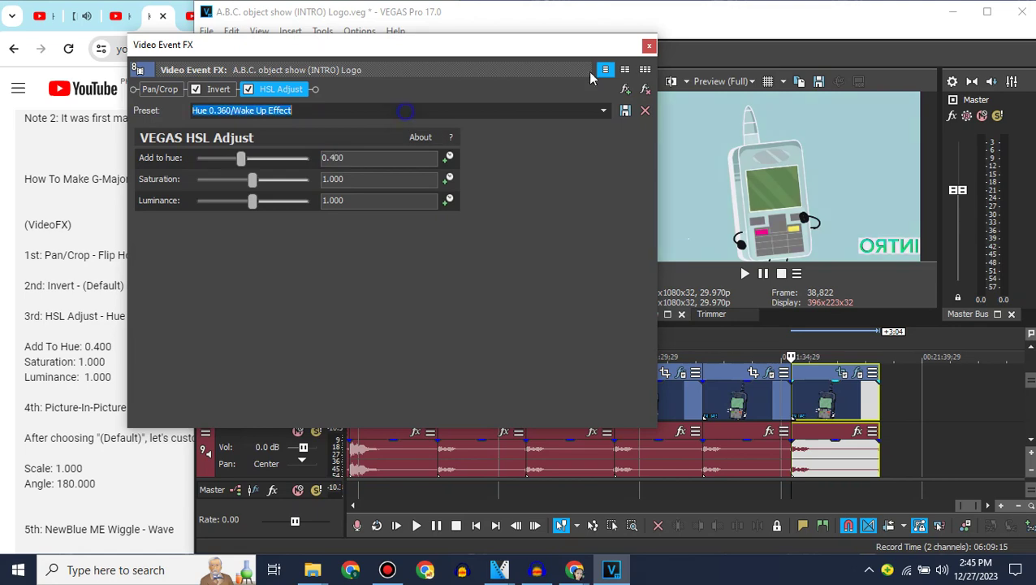
pyautogui.click(649, 46)
# Add the NewBlue ME Wiggle effect to the clip at 00:21:35;10 with the G-Major 51 Part 1 preset.
pyautogui.click(319, 180)
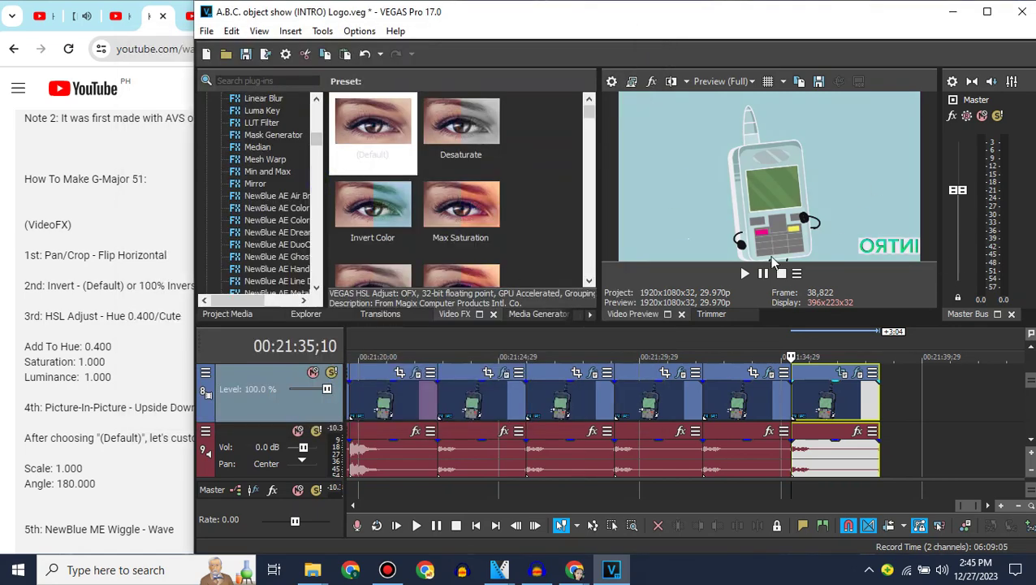
pyautogui.click(318, 236)
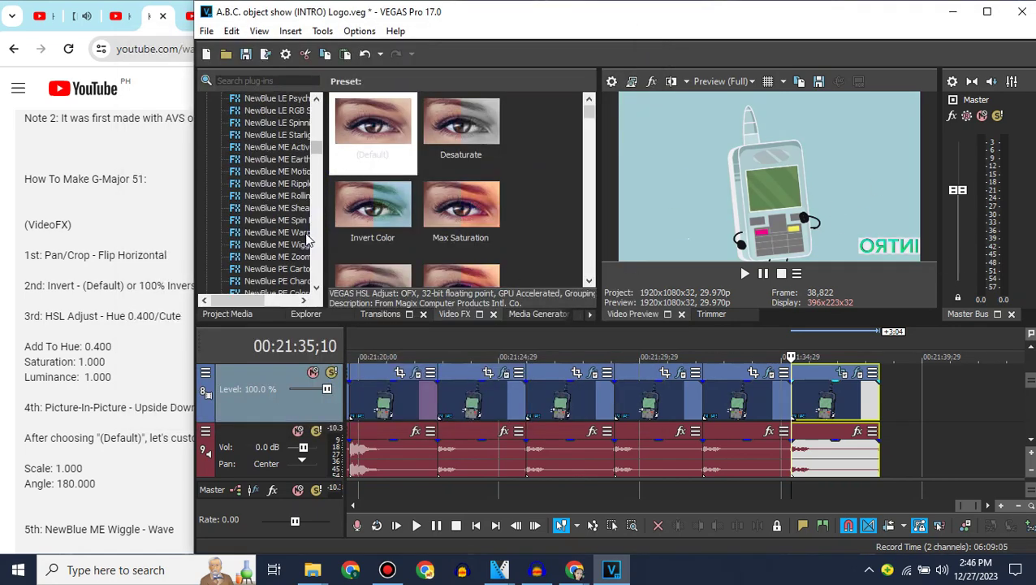
pyautogui.moveTo(302, 242); pyautogui.dragTo(816, 390)
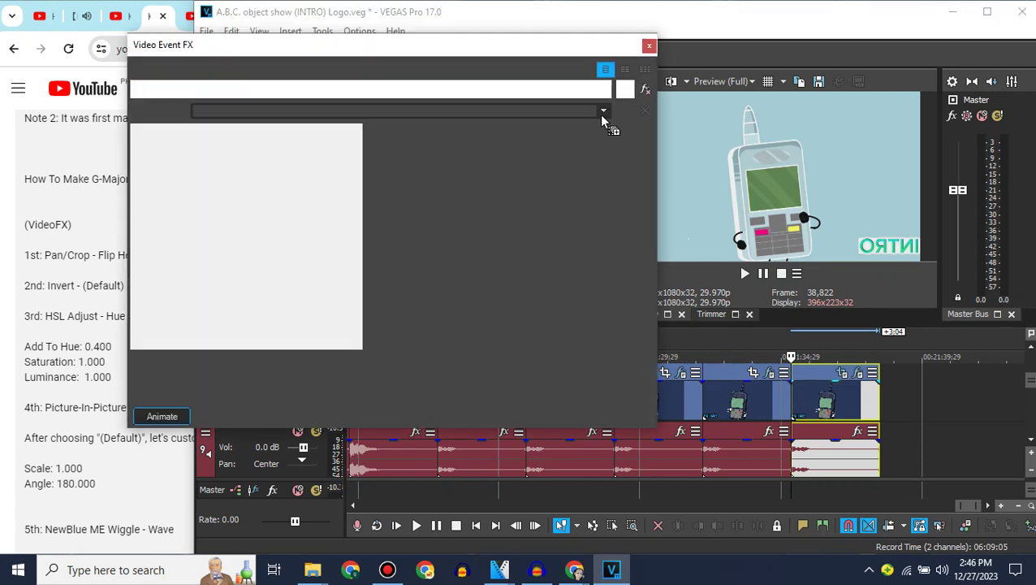
pyautogui.click(603, 111)
pyautogui.moveTo(605, 152); pyautogui.dragTo(605, 160)
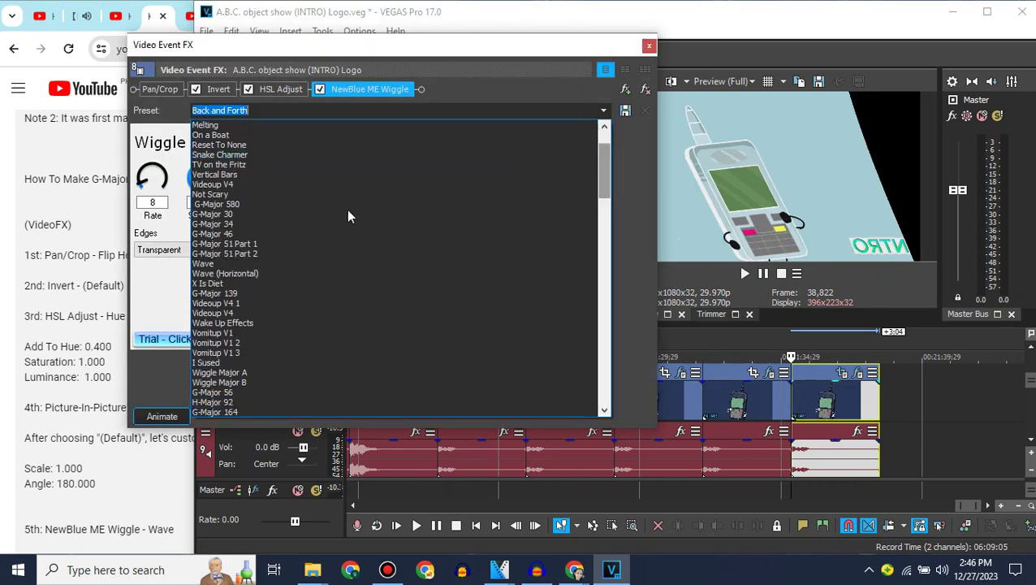
pyautogui.click(307, 242)
pyautogui.click(649, 47)
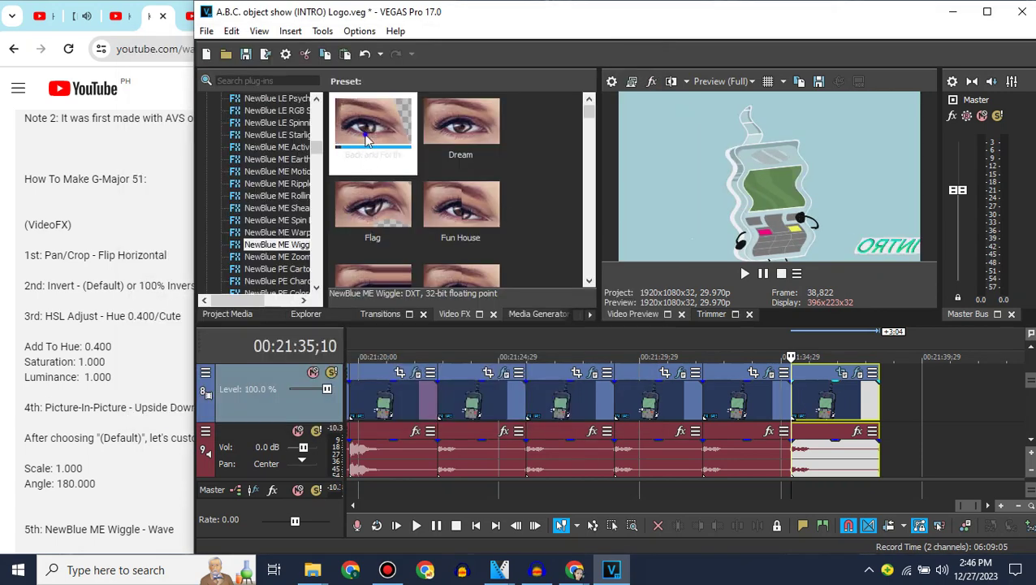
# Add a second NewBlue ME Wiggle effect to the same clip with a G-Major 51 preset.
pyautogui.moveTo(366, 138); pyautogui.dragTo(846, 396)
pyautogui.click(604, 111)
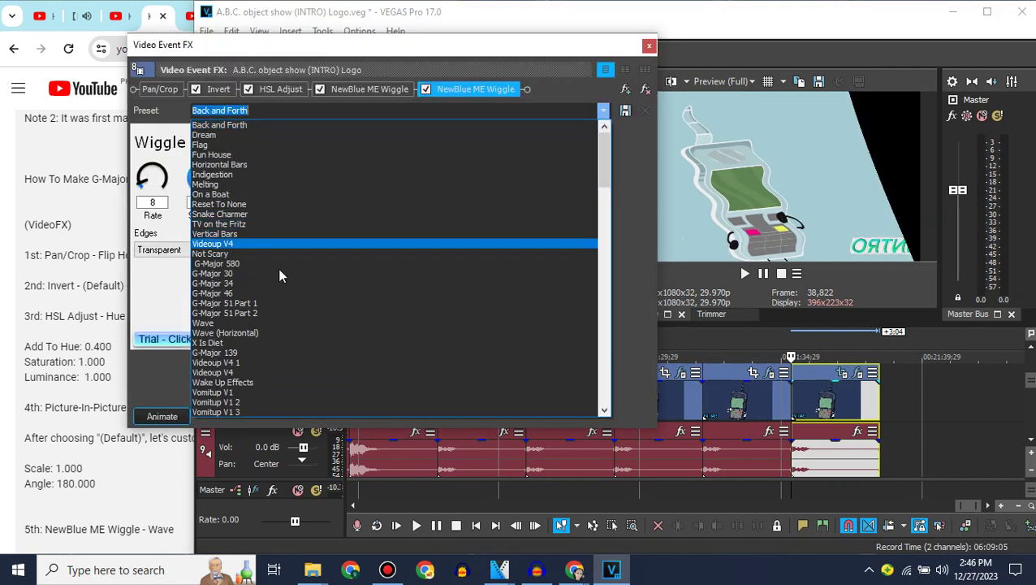
pyautogui.click(269, 303)
pyautogui.press('Escape')
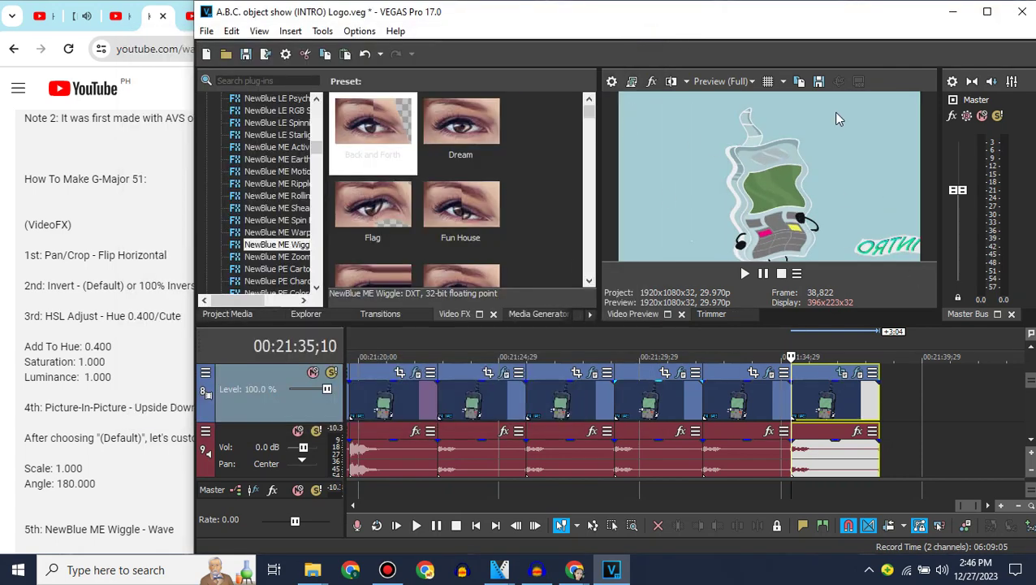
# Paste a copy of the clip onto track 10 at 00:21:35;10 and delete its extra video track, keeping the audio.
pyautogui.click(1032, 436)
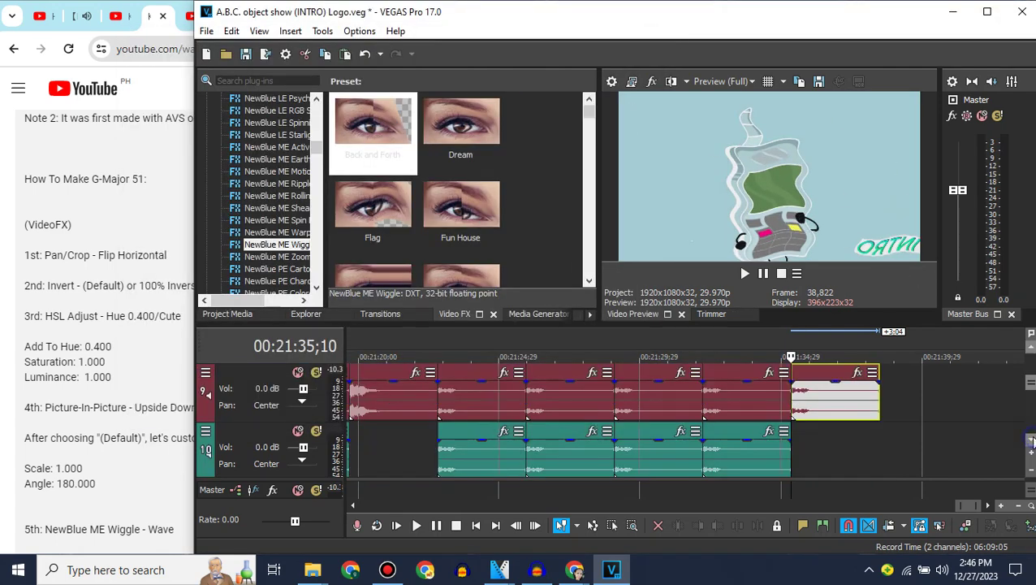
pyautogui.click(793, 404)
pyautogui.click(278, 431)
pyautogui.hotkey('ctrl', 'v')
pyautogui.click(792, 440)
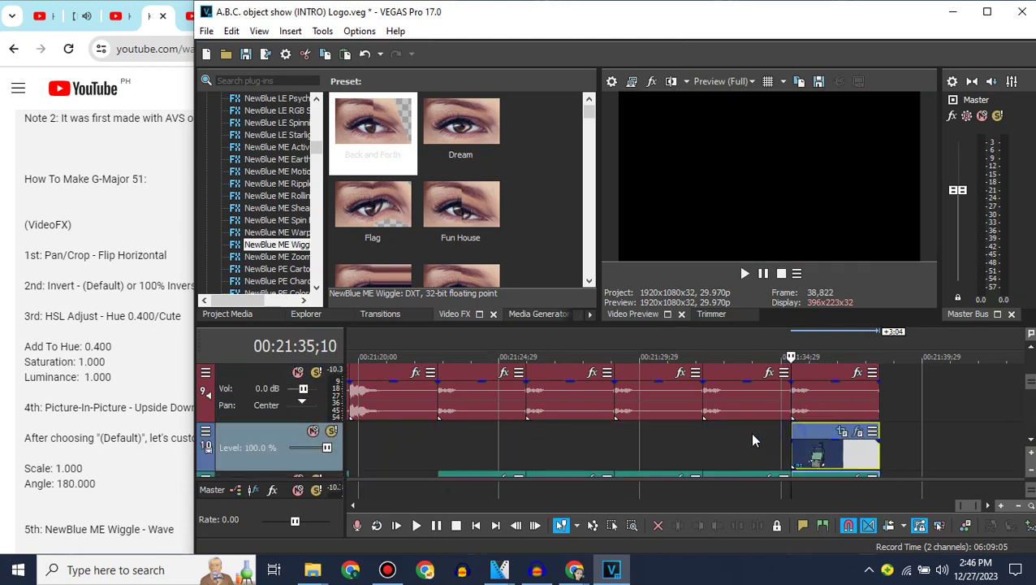
pyautogui.rightClick(753, 440)
pyautogui.click(785, 303)
# Set the track 10 audio copy's time stretch method to élastique with Efficient attributes and enter its pitch change.
pyautogui.rightClick(813, 438)
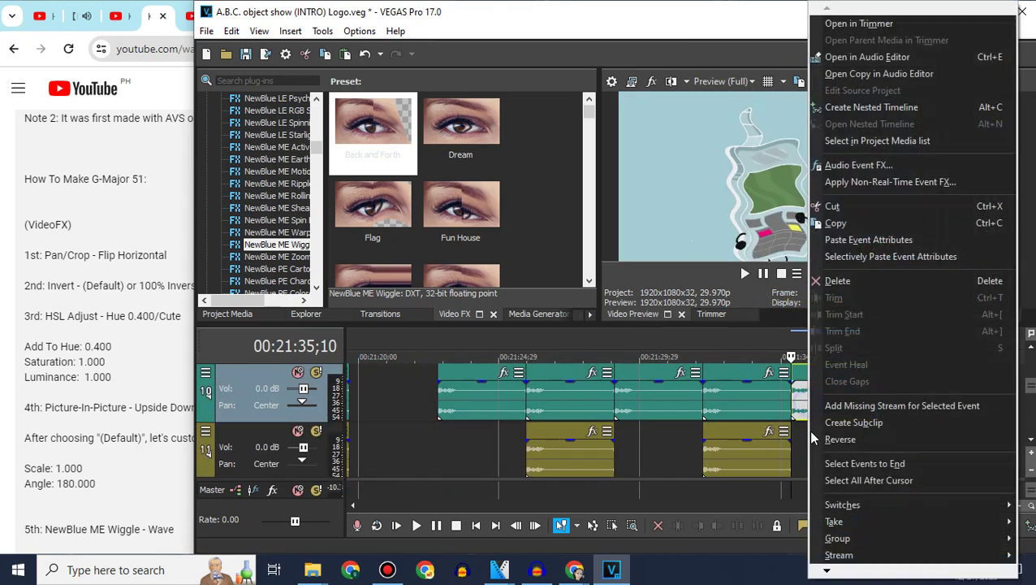
pyautogui.moveTo(827, 570)
pyautogui.click(844, 548)
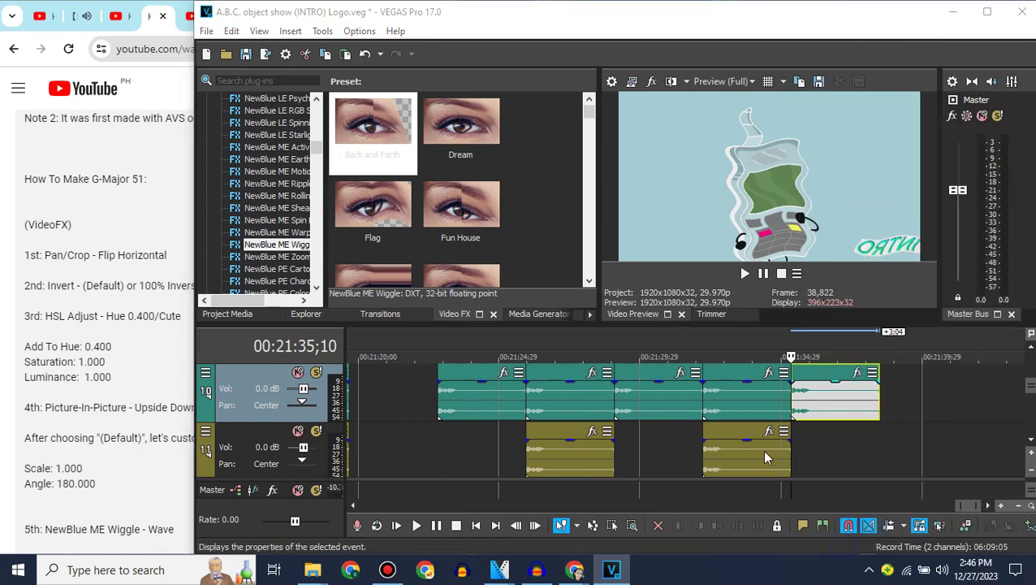
pyautogui.click(685, 244)
pyautogui.click(650, 271)
pyautogui.click(687, 324)
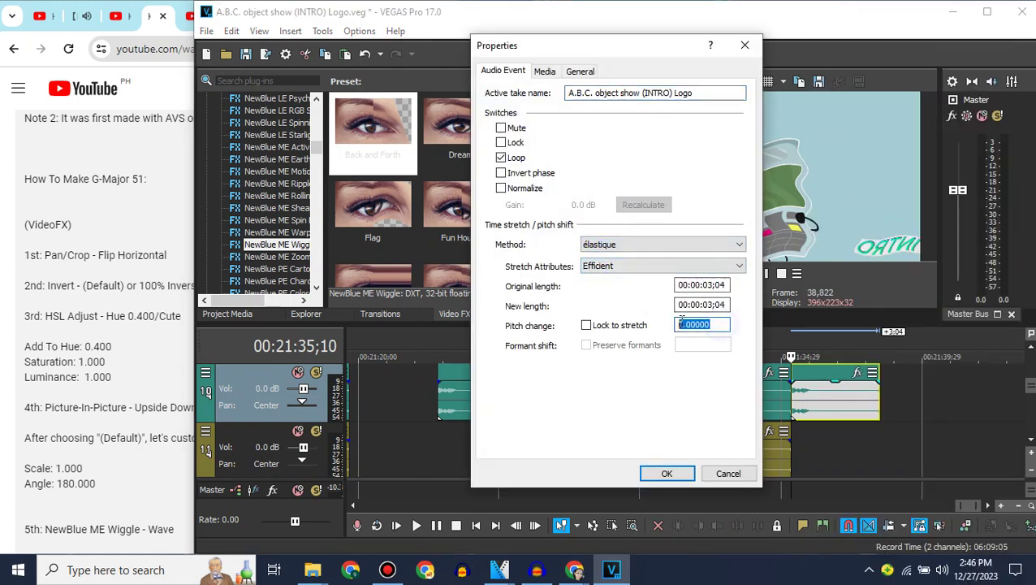
pyautogui.press('Return')
# Place another copy of A.B.C. object show (INTRO) Logo.mp4 on track 8 at 00:21:38;14, right after the last clip.
pyautogui.scroll(2, 1015, 417)
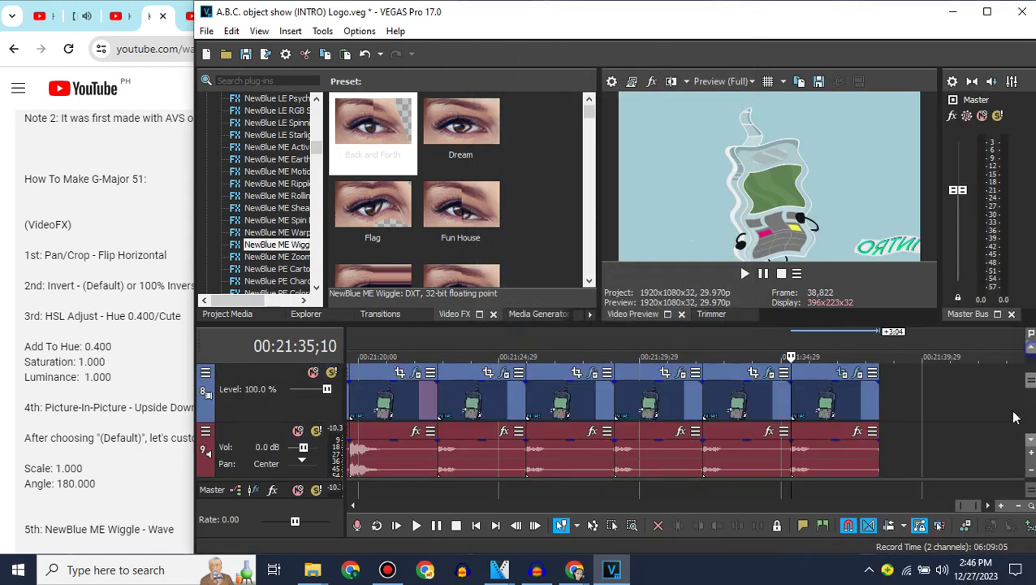
pyautogui.moveTo(972, 509); pyautogui.dragTo(976, 509)
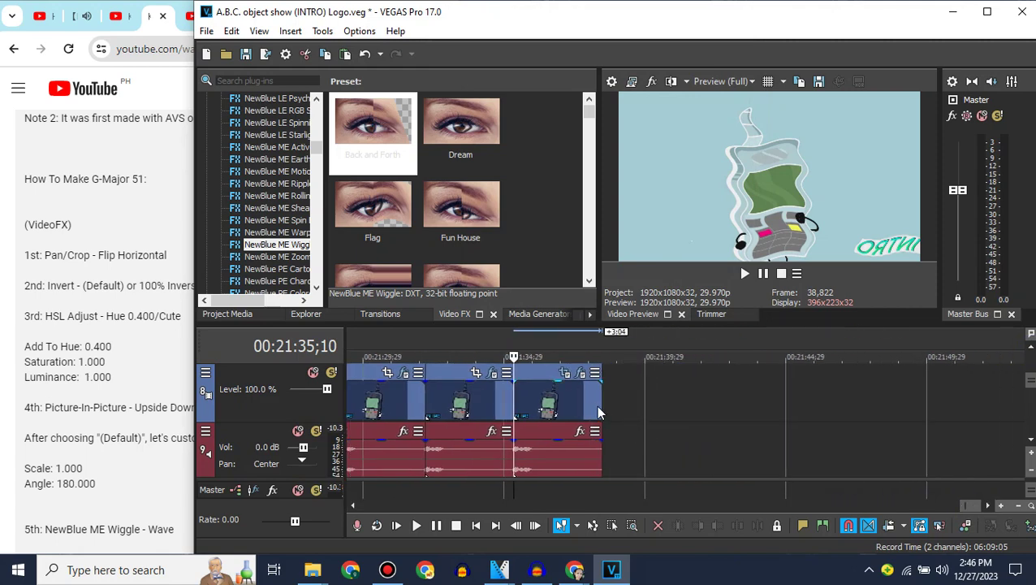
pyautogui.hotkey('ctrl', 'End')
pyautogui.click(234, 315)
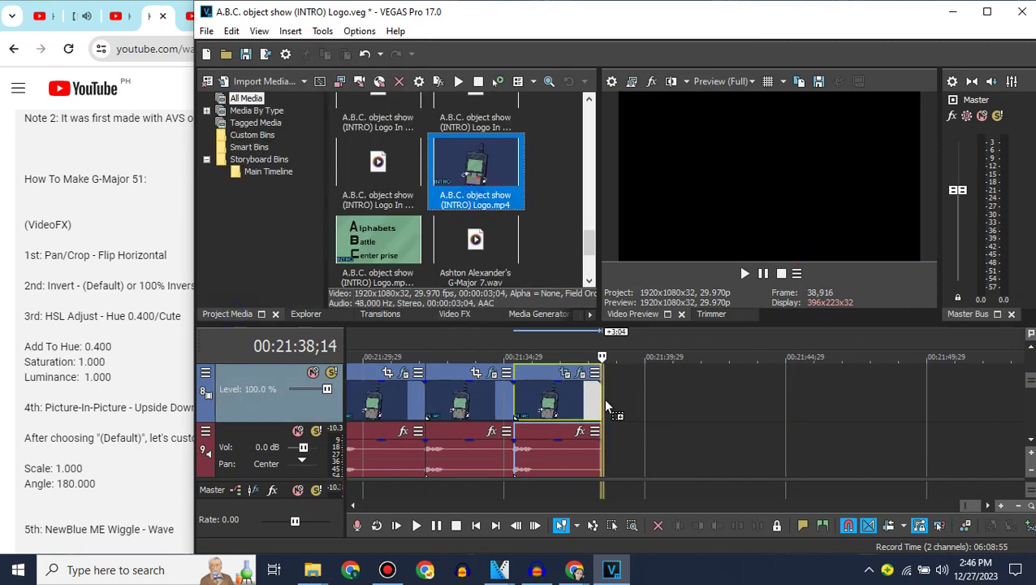
pyautogui.moveTo(605, 406); pyautogui.dragTo(609, 406)
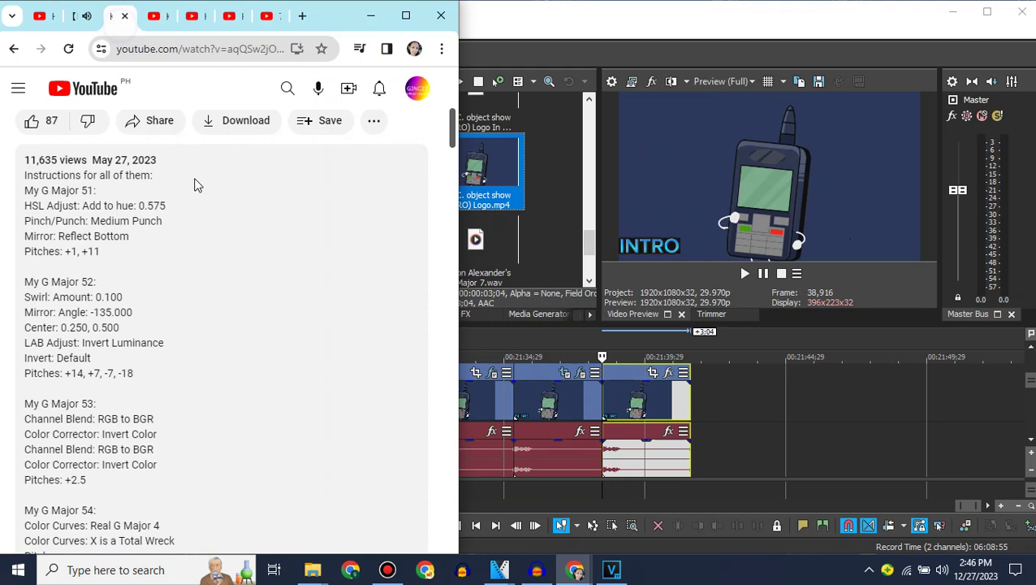
# Consult the My G Major 52 instructions and add the Swirl effect to the new clip with an amount of 0.100.
pyautogui.click(114, 13)
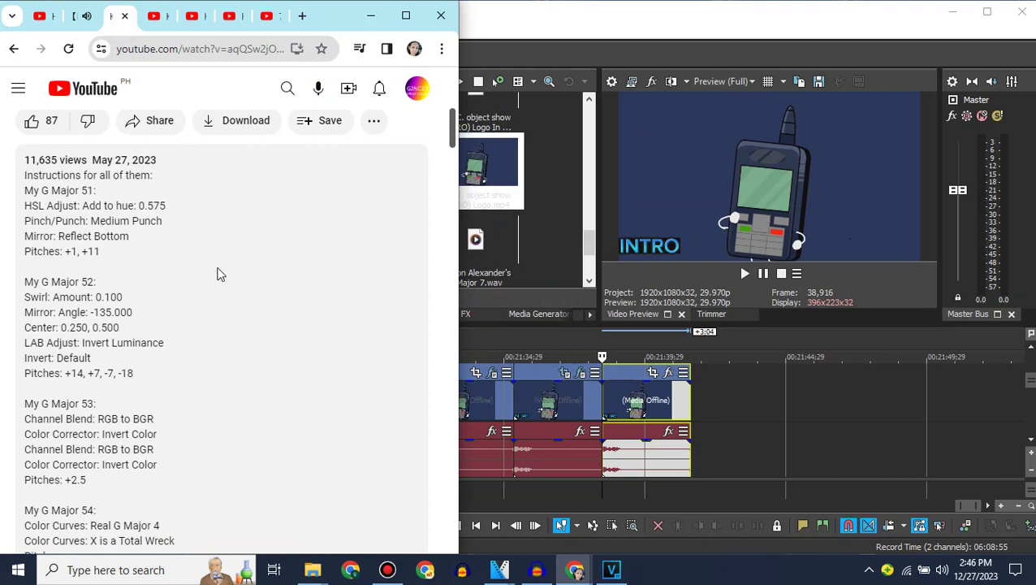
pyautogui.click(475, 329)
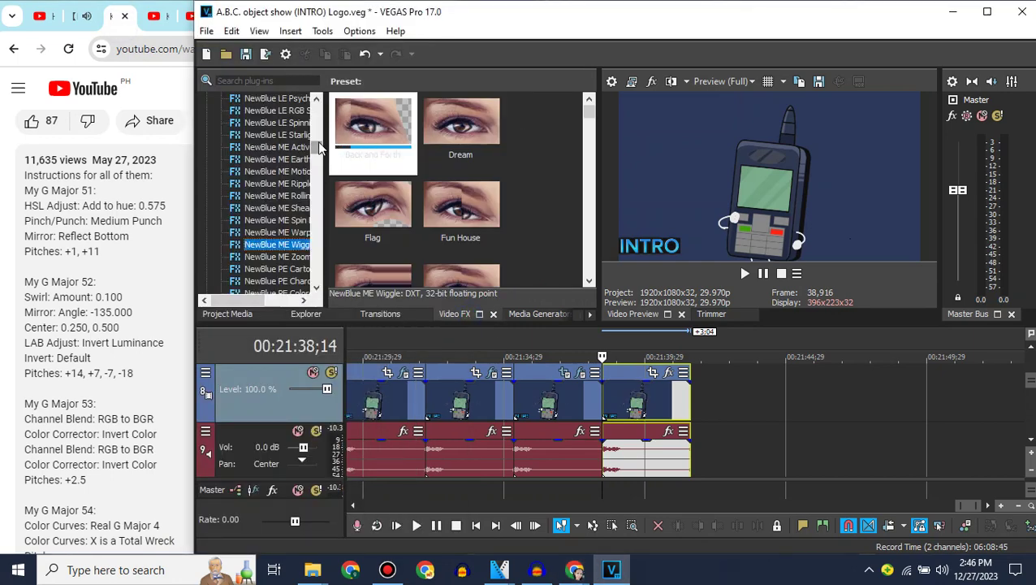
pyautogui.moveTo(318, 153); pyautogui.dragTo(326, 266)
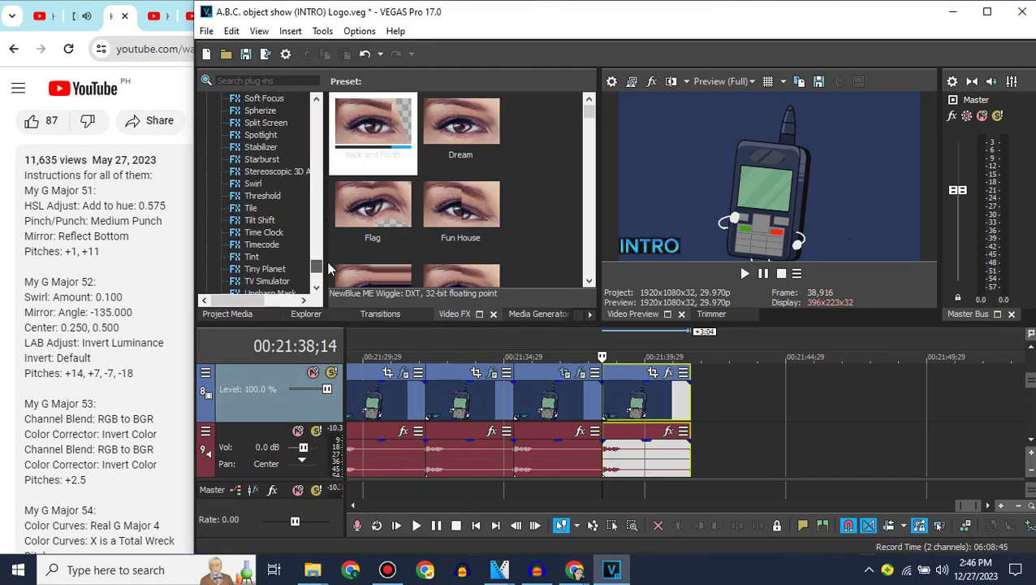
pyautogui.click(254, 183)
pyautogui.moveTo(354, 133); pyautogui.dragTo(646, 398)
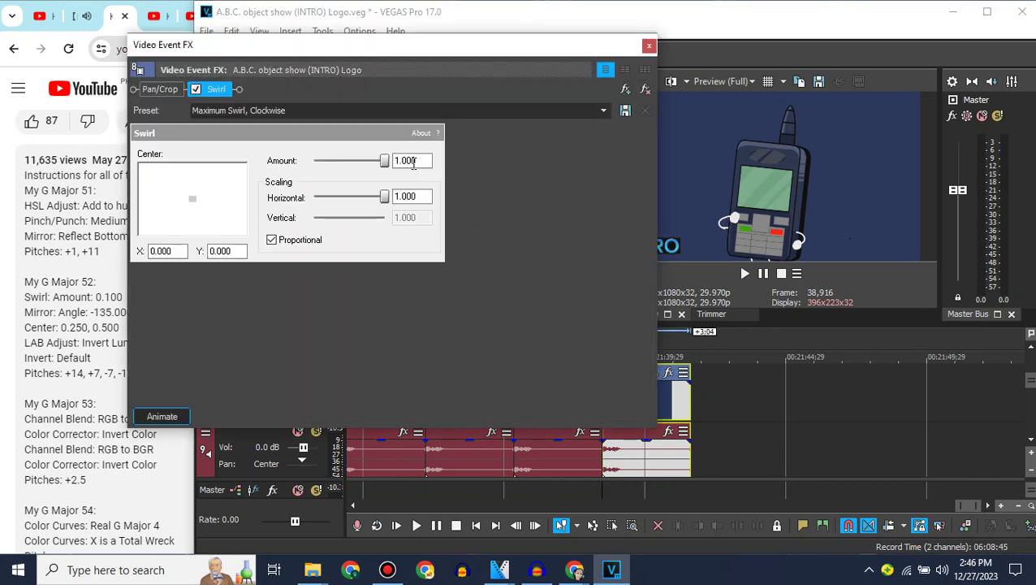
pyautogui.write('0')
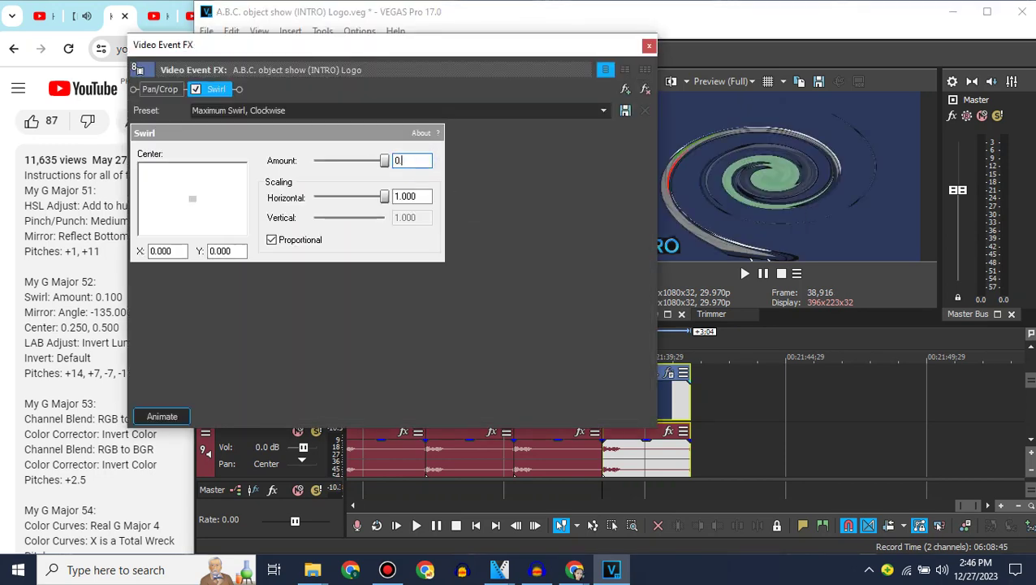
pyautogui.write('.1')
pyautogui.click(363, 110)
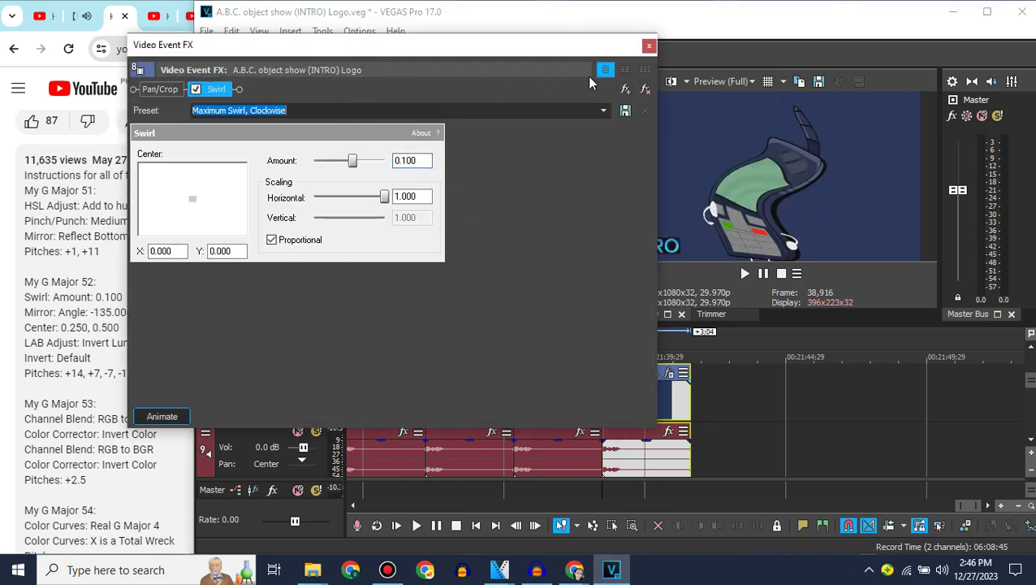
pyautogui.click(650, 46)
# Add the Mirror effect with the Reflect Bottom preset to the clip at 00:21:38;14 and set its angle to 135.
pyautogui.moveTo(317, 265); pyautogui.dragTo(316, 141)
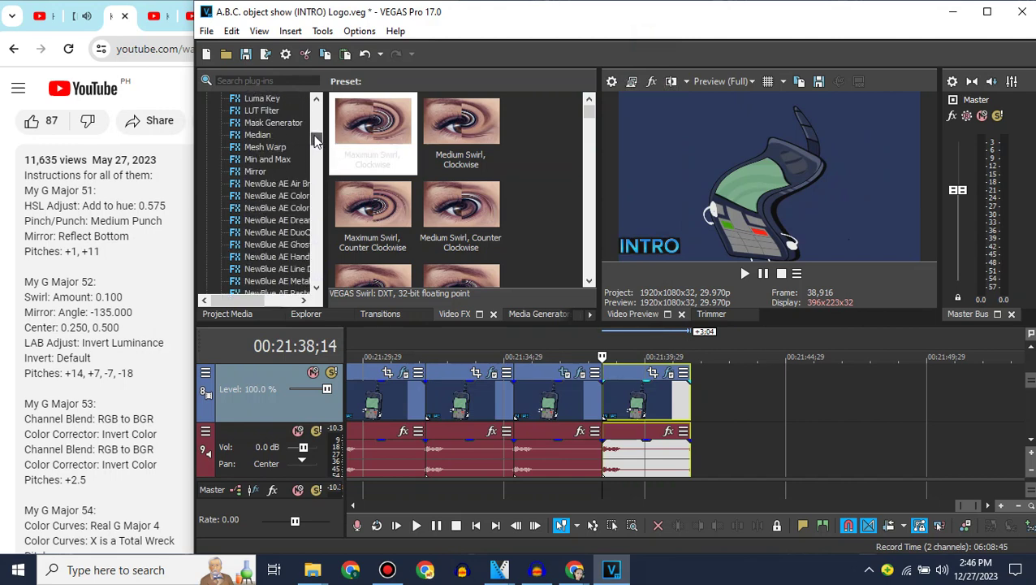
pyautogui.click(255, 173)
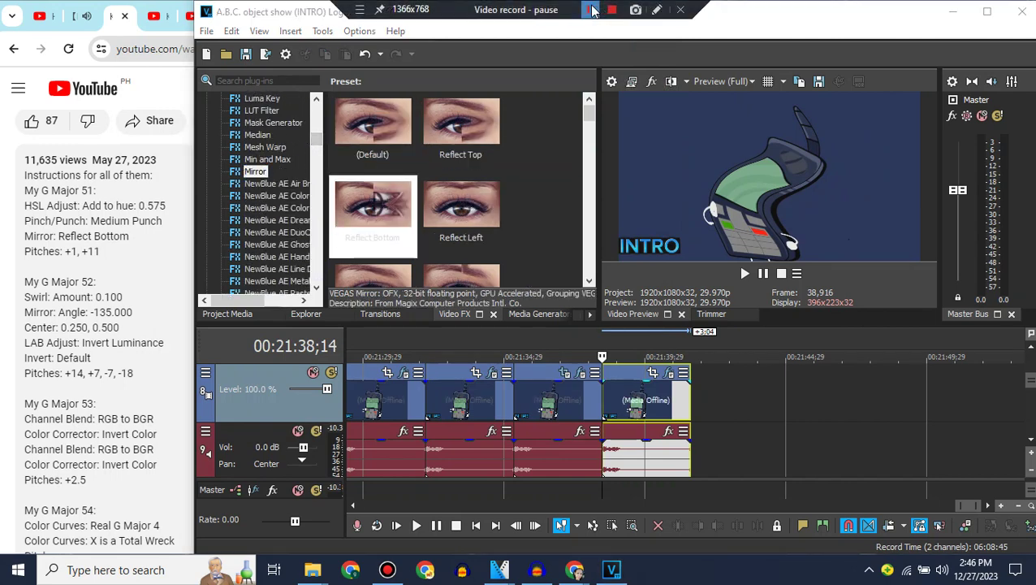
pyautogui.moveTo(413, 192); pyautogui.dragTo(632, 390)
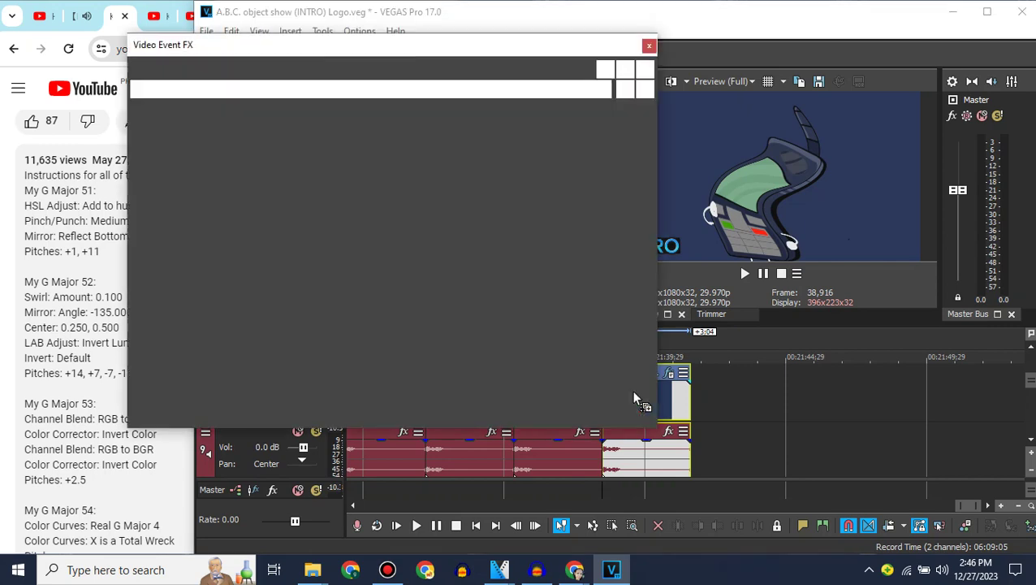
pyautogui.moveTo(398, 59); pyautogui.dragTo(499, 79)
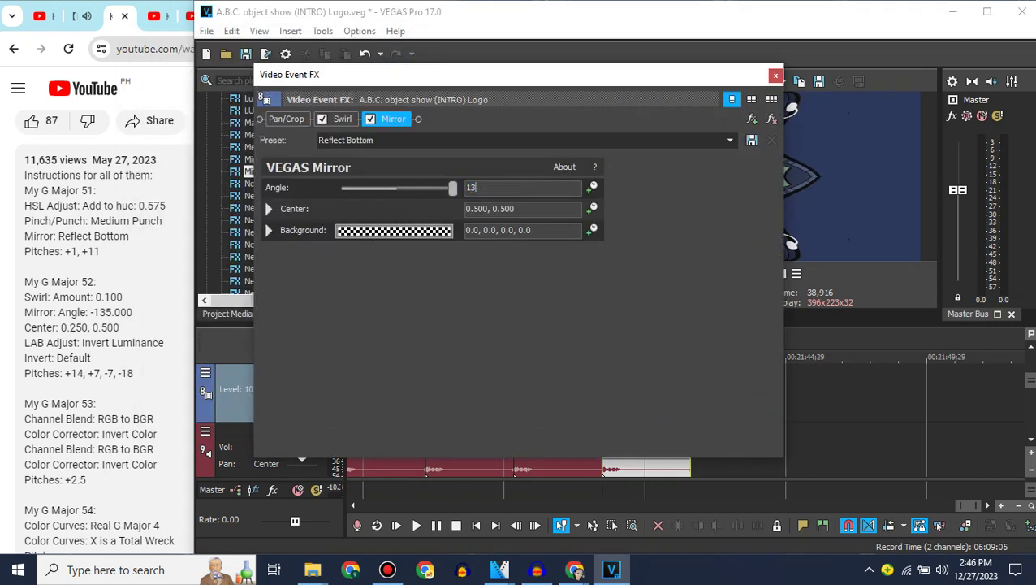
pyautogui.click(509, 138)
pyautogui.moveTo(616, 76); pyautogui.dragTo(505, 64)
pyautogui.click(666, 62)
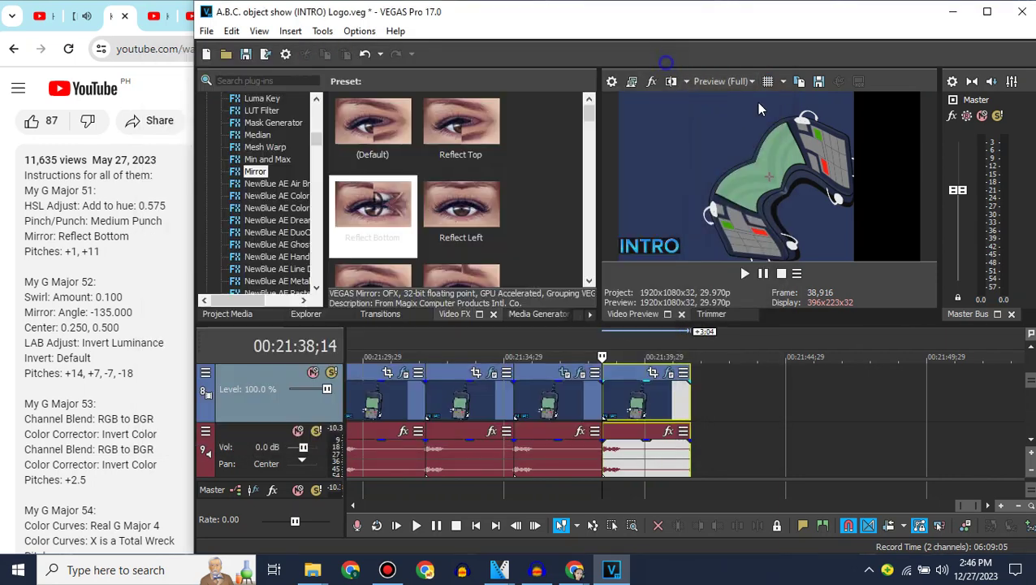
# Set the Mirror effect's center to 0.250, 0.500 and save its settings as the preset My G Major 52.
pyautogui.click(98, 248)
pyautogui.scroll(5, 130, 300)
pyautogui.scroll(-5, 130, 300)
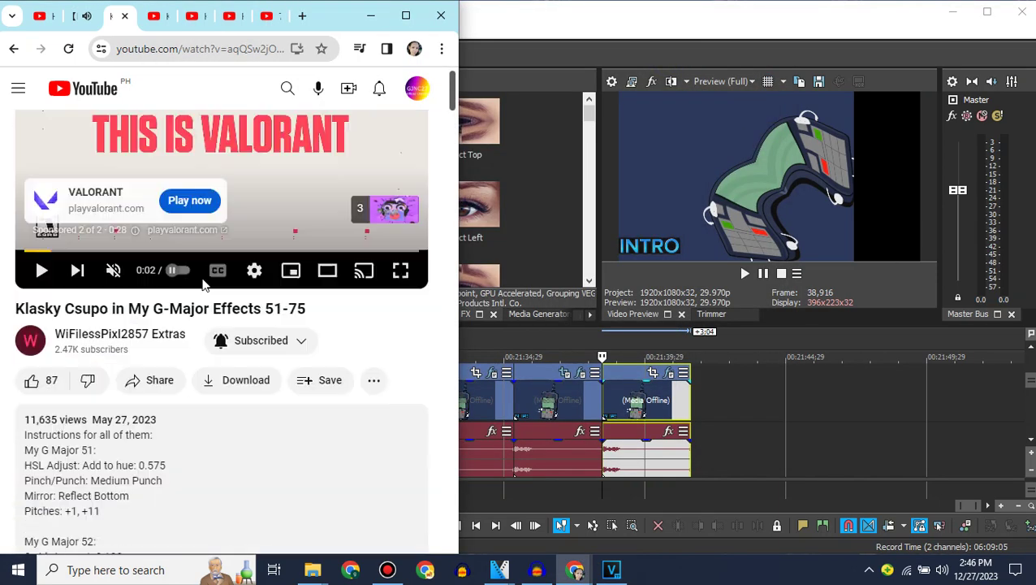
pyautogui.click(709, 378)
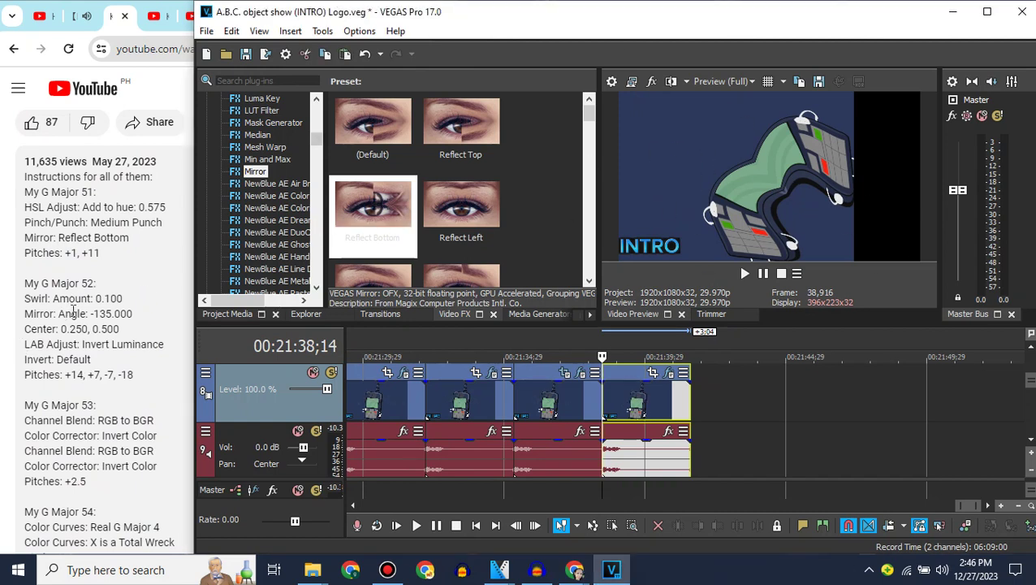
pyautogui.click(665, 374)
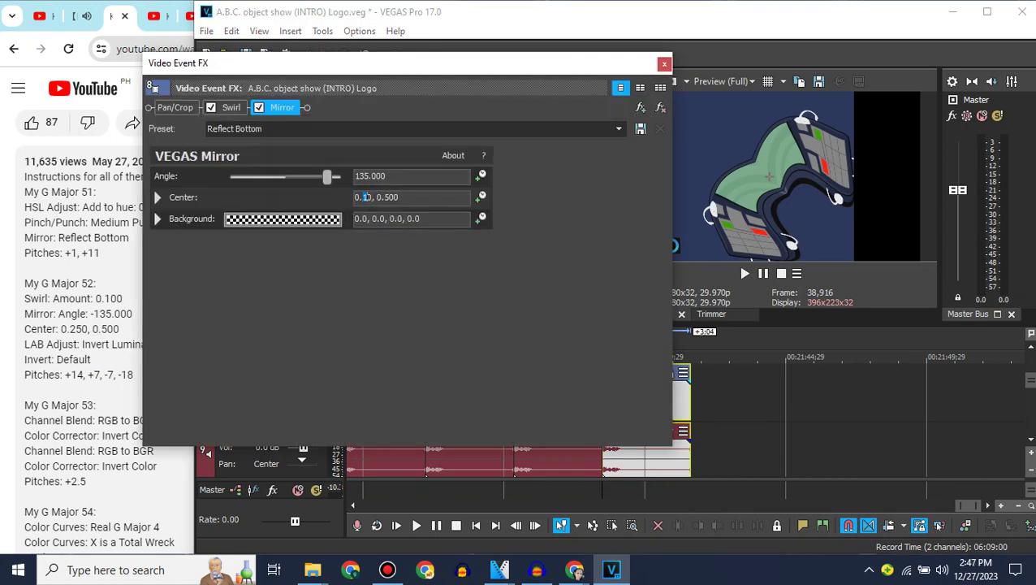
pyautogui.click(4, 268)
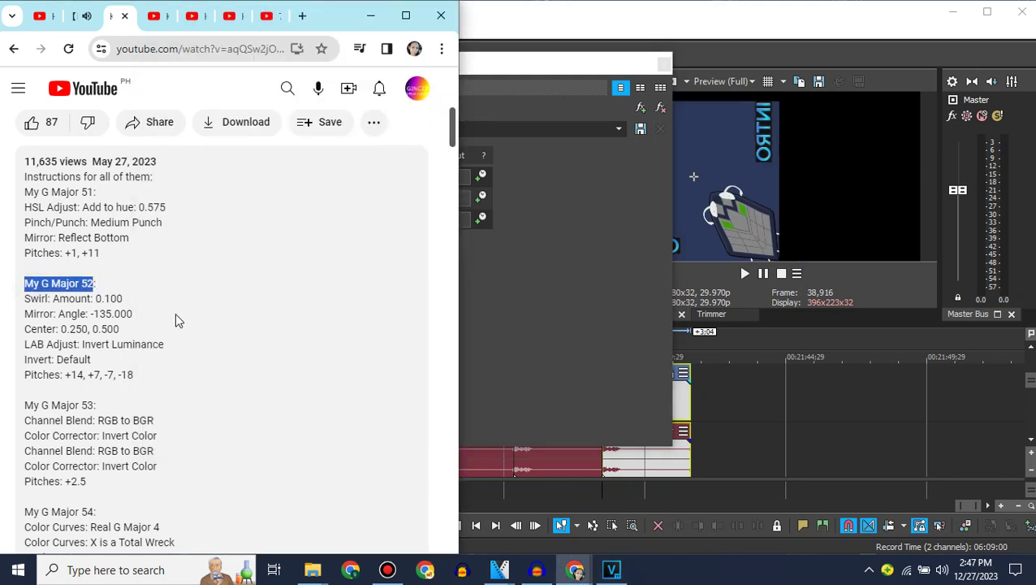
pyautogui.click(597, 333)
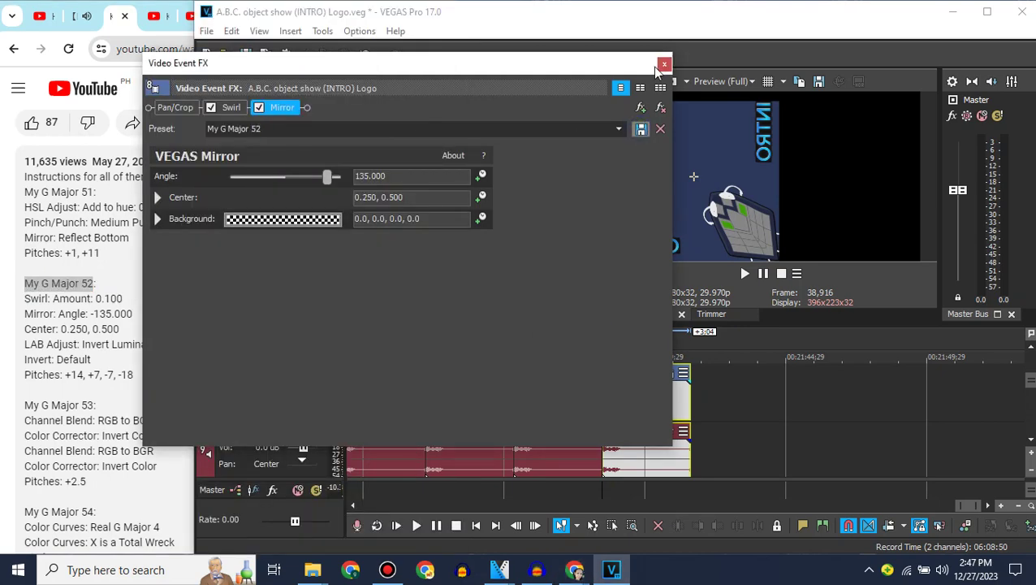
pyautogui.click(663, 64)
# Add the Invert effect to the clip at 00:21:38;14.
pyautogui.scroll(5, 294, 169)
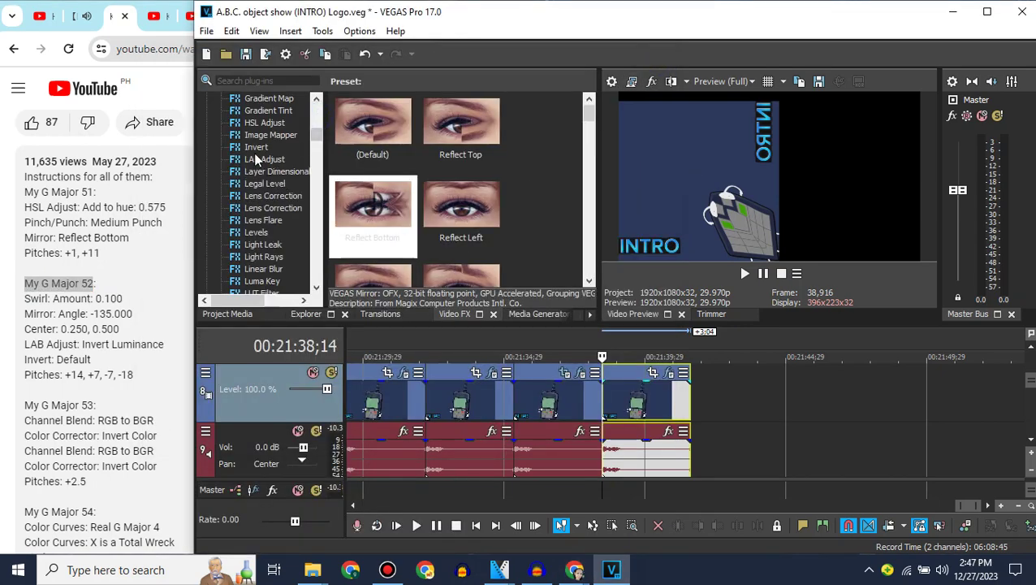
pyautogui.moveTo(255, 155); pyautogui.dragTo(656, 391)
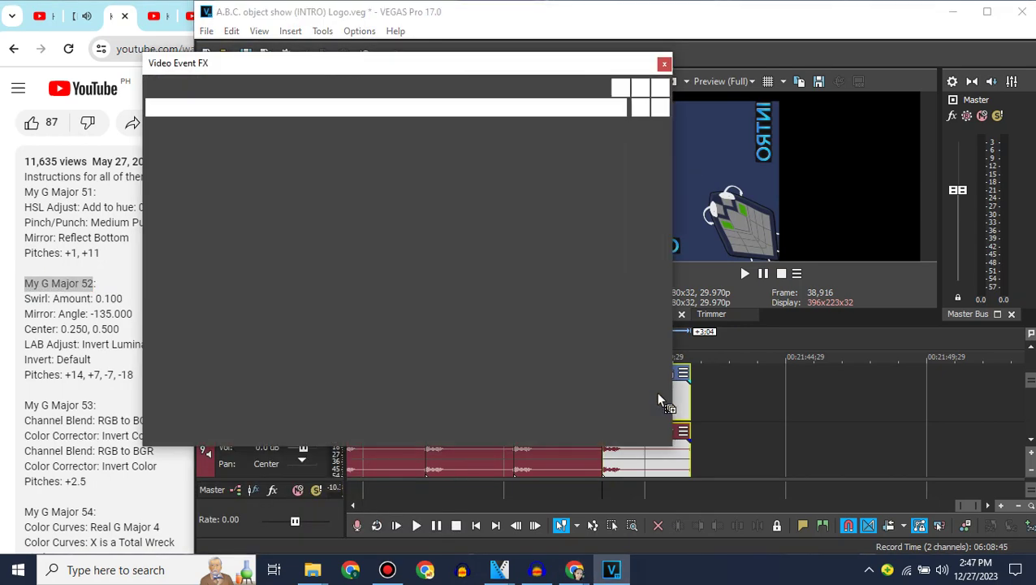
pyautogui.click(664, 65)
# Add the LAB Adjust effect with the Invert Luminosity preset to the same clip.
pyautogui.click(265, 160)
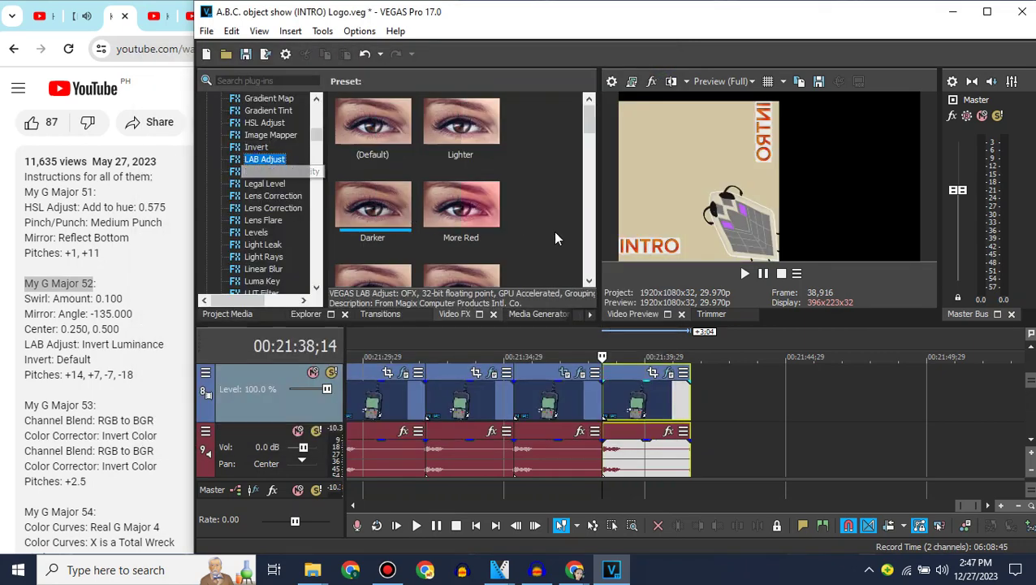
pyautogui.scroll(-3, 555, 236)
pyautogui.moveTo(460, 208); pyautogui.dragTo(642, 396)
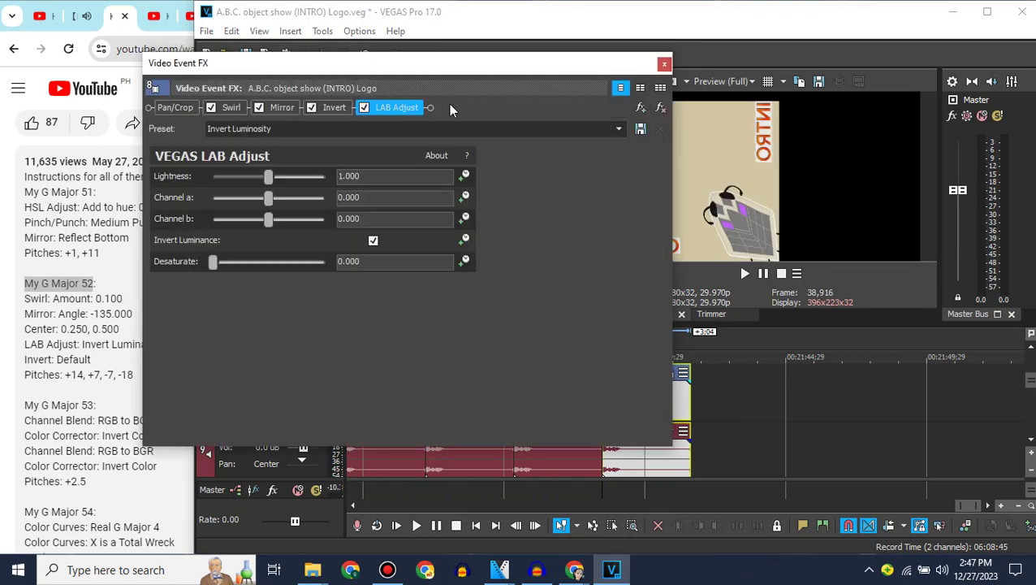
pyautogui.click(336, 112)
pyautogui.click(663, 64)
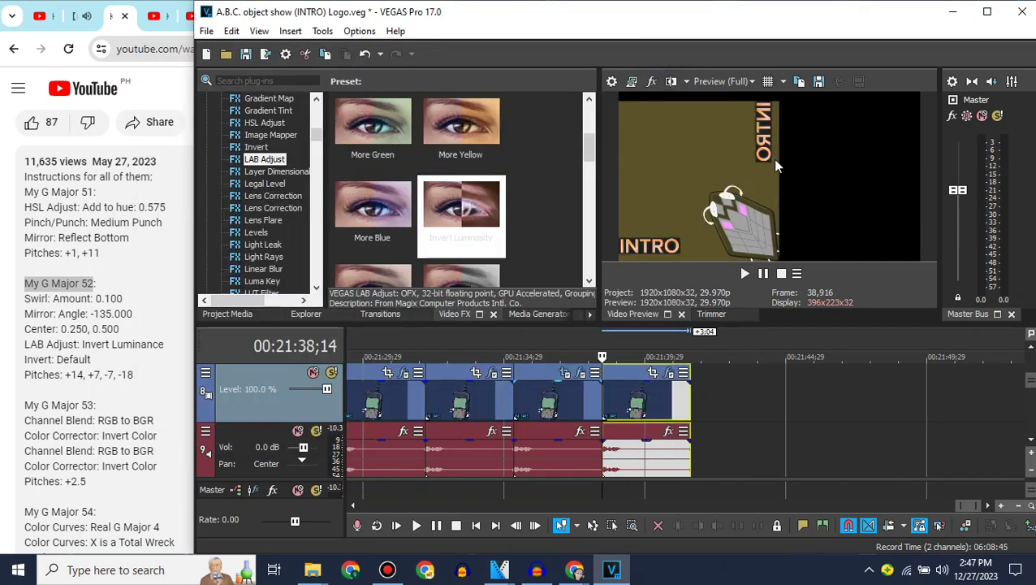
# Set the track 9 audio event at 00:21:38;14 to Classic stretching with A17. Drums, unpitched (minimum echo) and a pitch change of 14.
pyautogui.click(1031, 442)
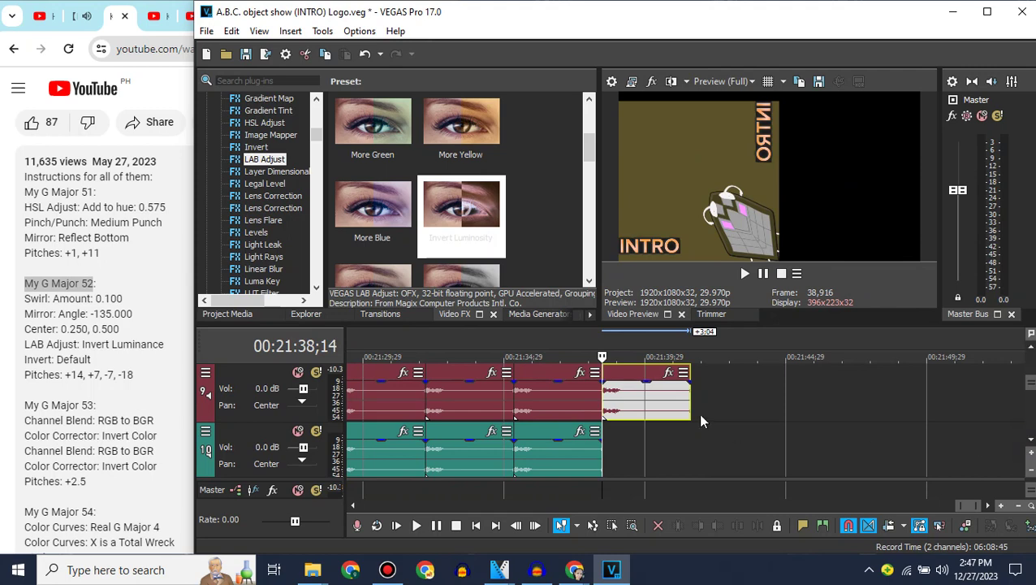
pyautogui.rightClick(625, 399)
pyautogui.moveTo(650, 569)
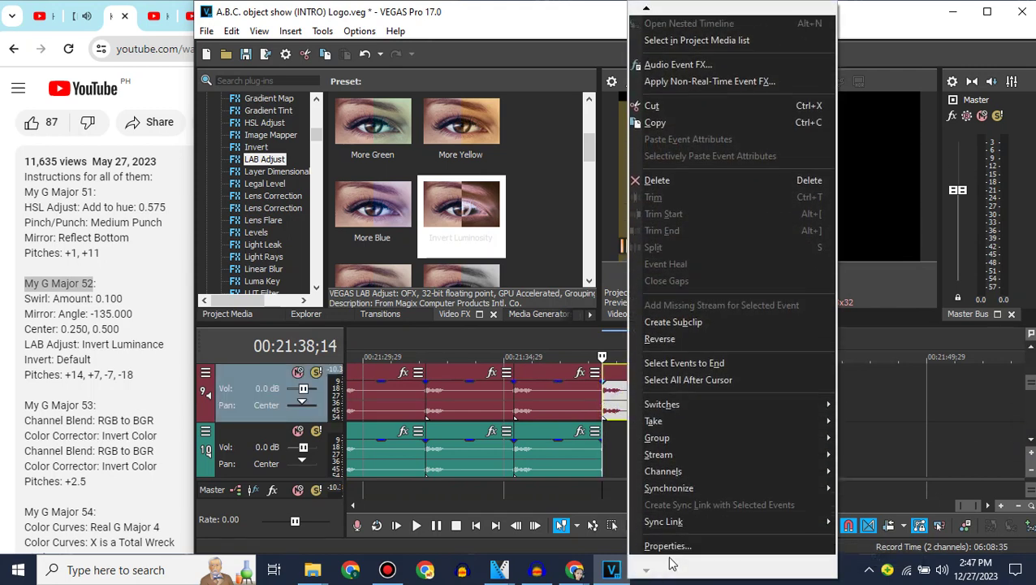
pyautogui.click(668, 546)
pyautogui.click(620, 244)
pyautogui.click(617, 276)
pyautogui.click(650, 266)
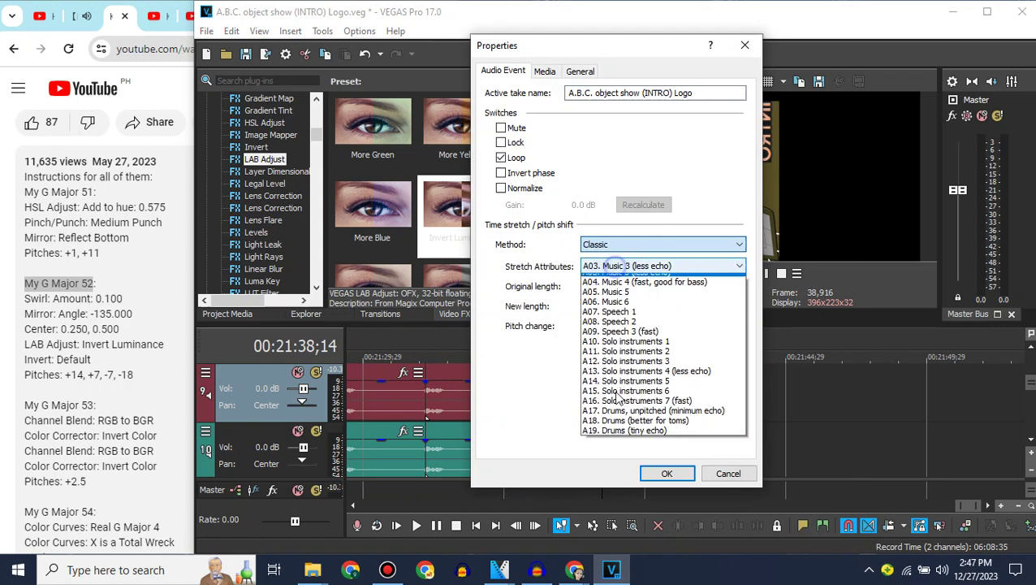
pyautogui.click(642, 411)
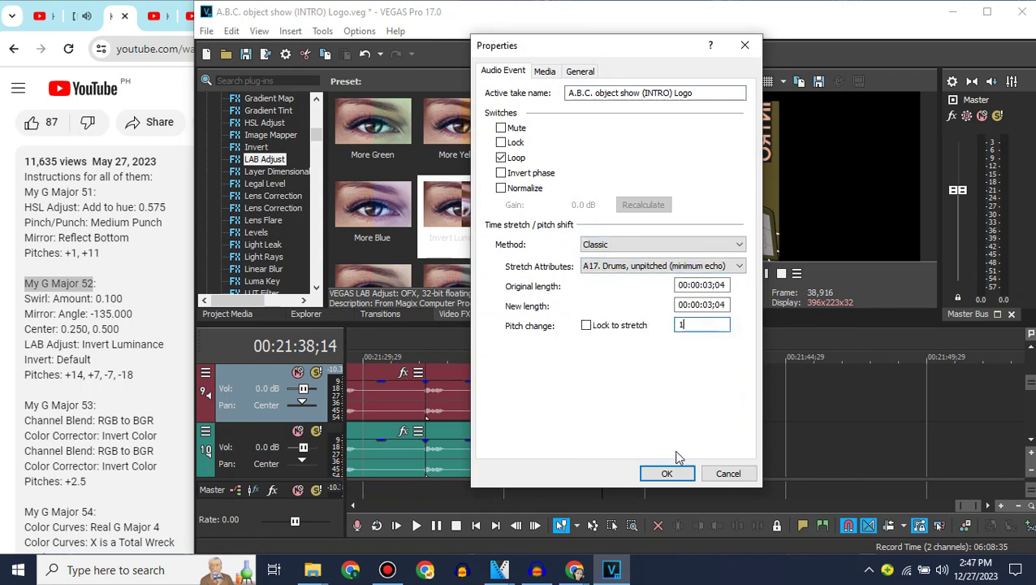
pyautogui.click(671, 474)
# Paste a copy of the clip onto track 10 at 00:21:38;14 and delete the extra video track, keeping the audio.
pyautogui.scroll(-1, 1031, 441)
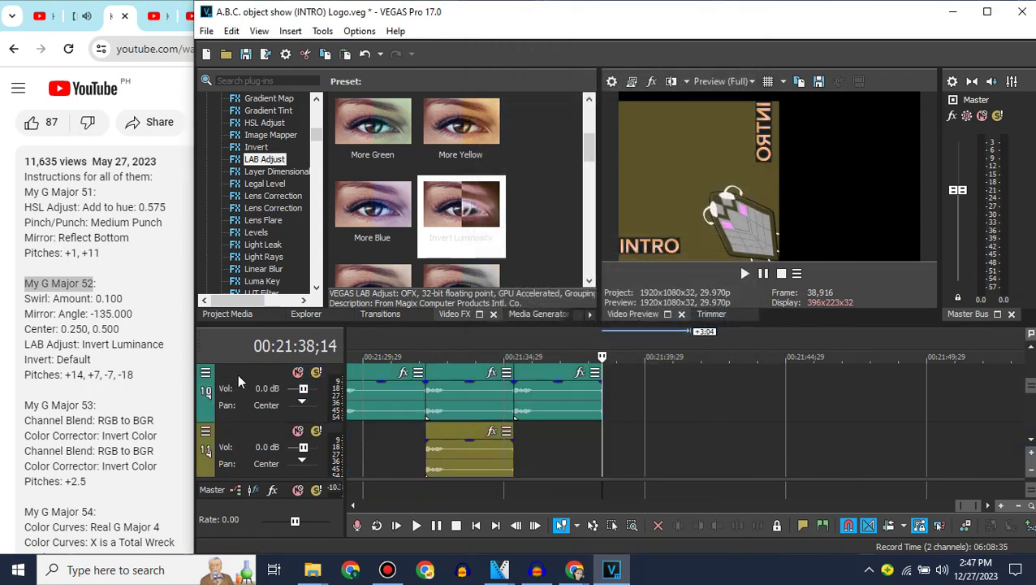
pyautogui.click(238, 375)
pyautogui.hotkey('ctrl', 'v')
pyautogui.click(596, 377)
pyautogui.rightClick(566, 374)
pyautogui.moveTo(618, 265)
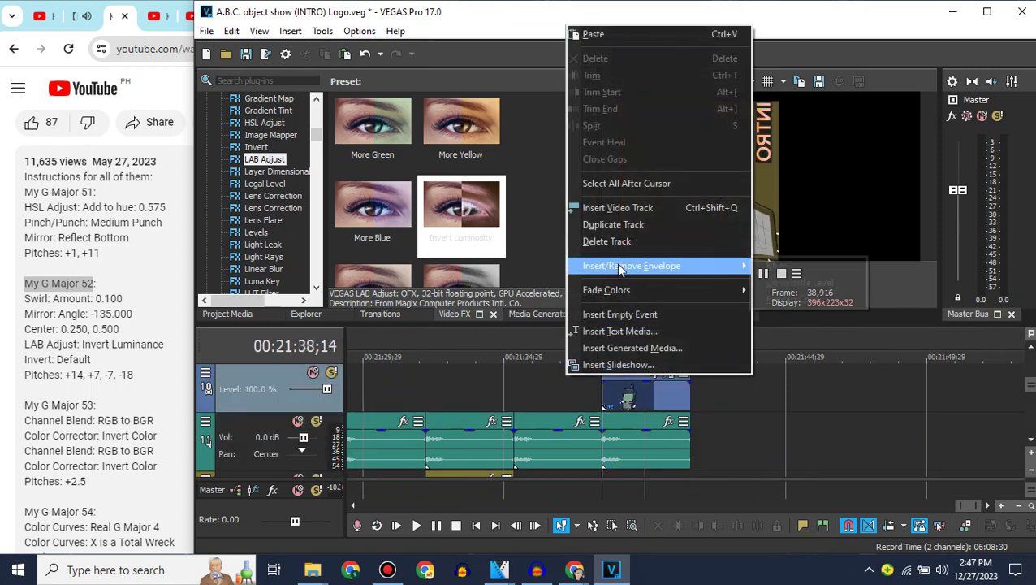
pyautogui.click(619, 244)
# Set the pitch change of the track 10 audio copy at 00:21:38;14 to 7.
pyautogui.rightClick(624, 378)
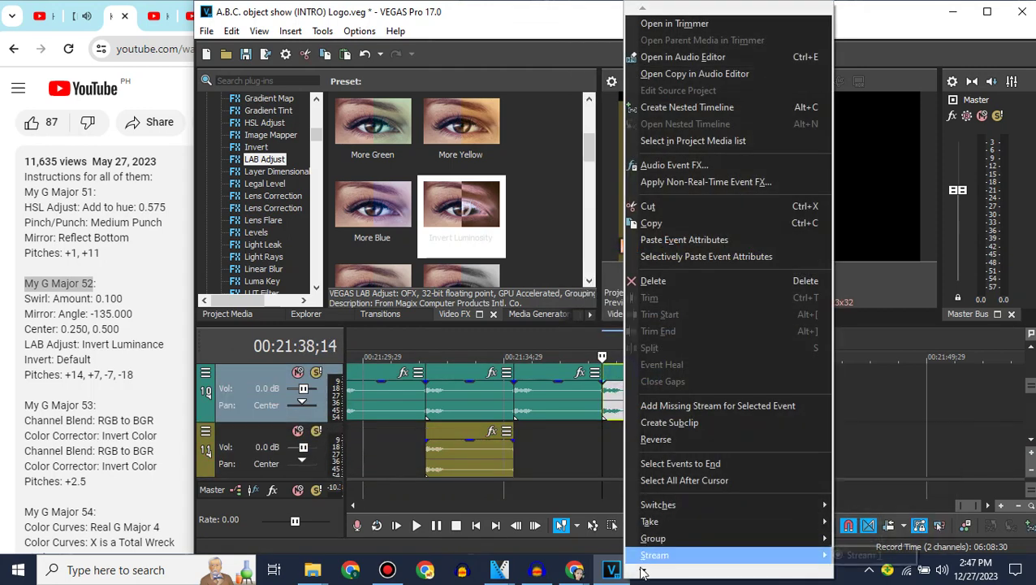
pyautogui.click(669, 547)
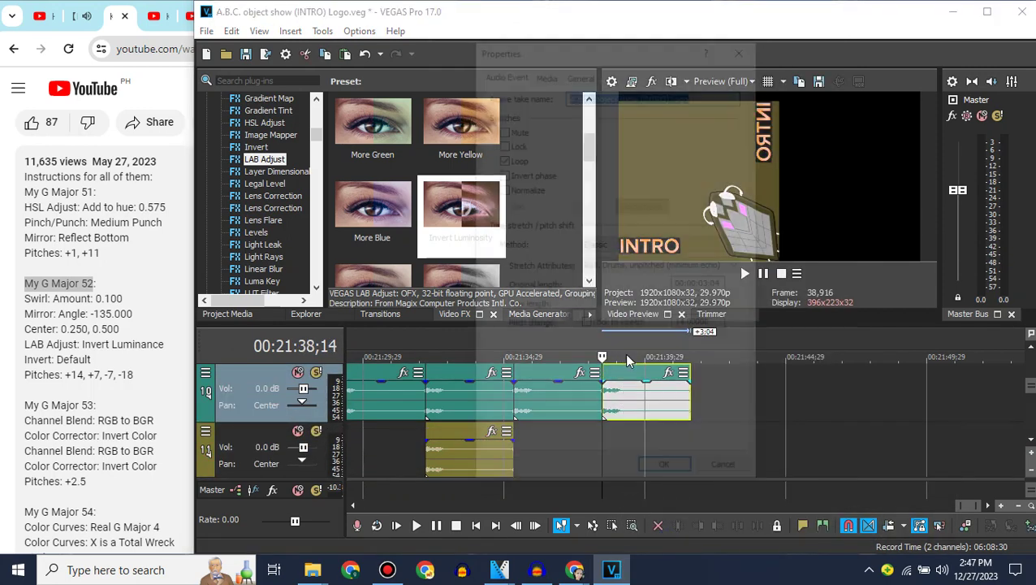
pyautogui.write('7')
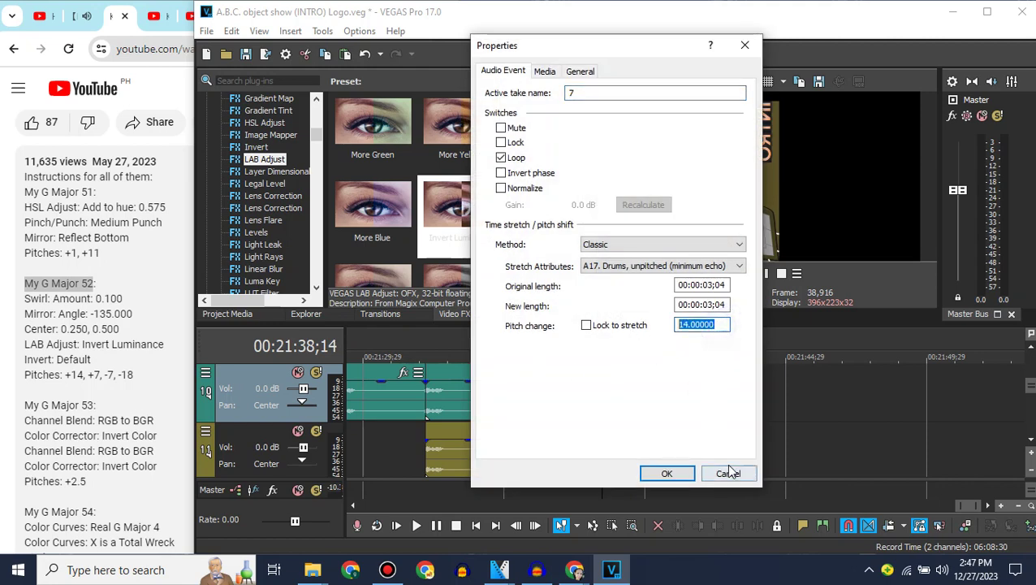
pyautogui.click(667, 476)
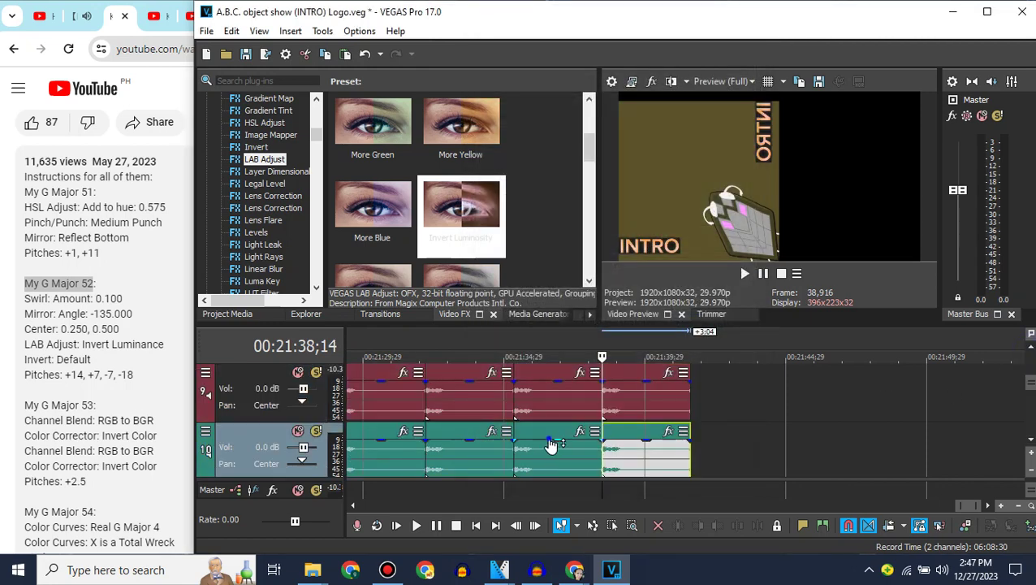
# Copy the track 10 audio event that ends at 00:21:38;14 and paste it onto track 11 at 00:21:38;14.
pyautogui.rightClick(543, 434)
pyautogui.click(596, 222)
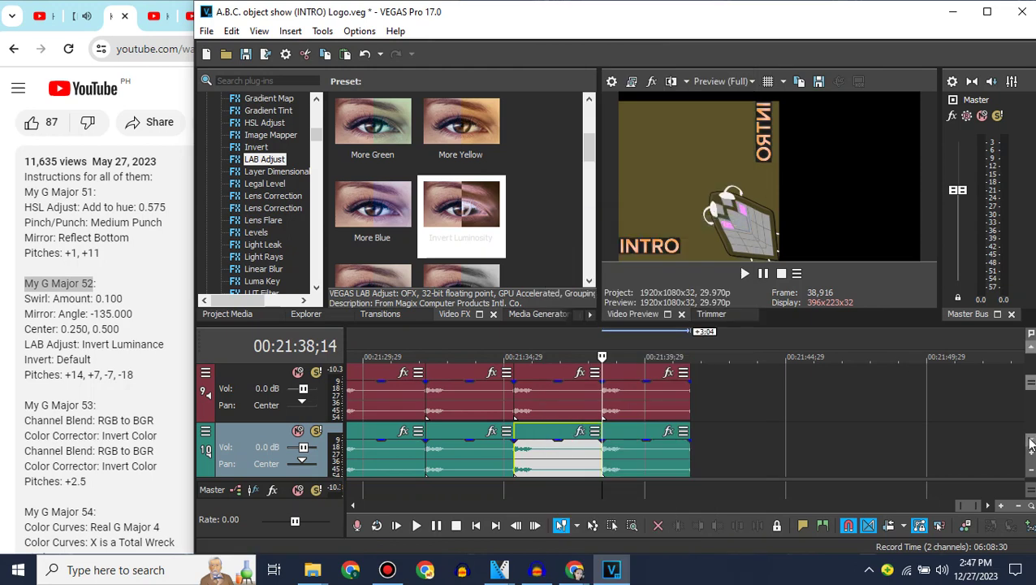
pyautogui.scroll(-1, 202, 409)
pyautogui.click(248, 437)
pyautogui.hotkey('ctrl', 'v')
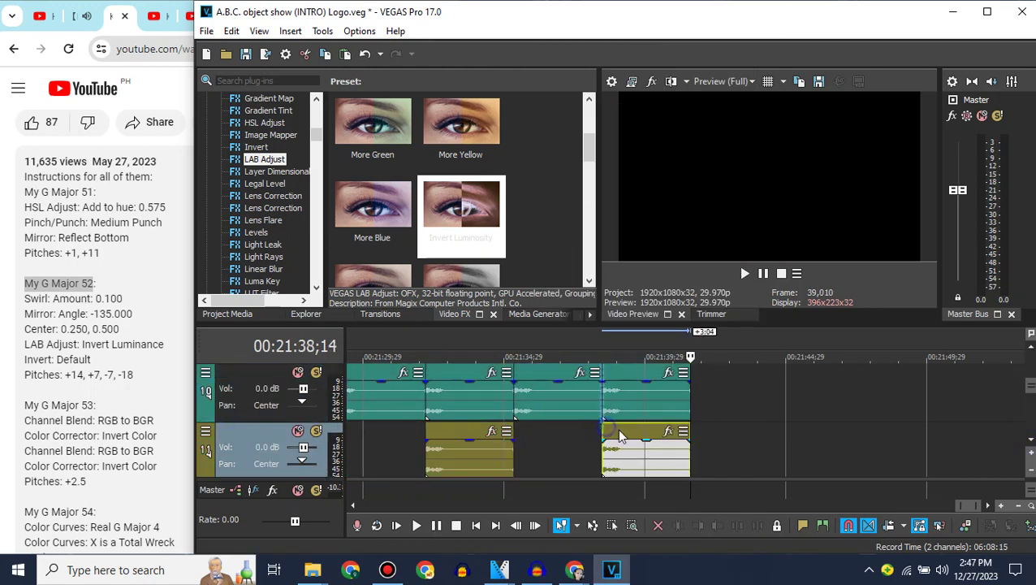
# Set the track 11 audio copy at 00:21:38;14 to Classic stretching with A17. Drums, unpitched (minimum echo) and a pitch change of -7.
pyautogui.rightClick(617, 436)
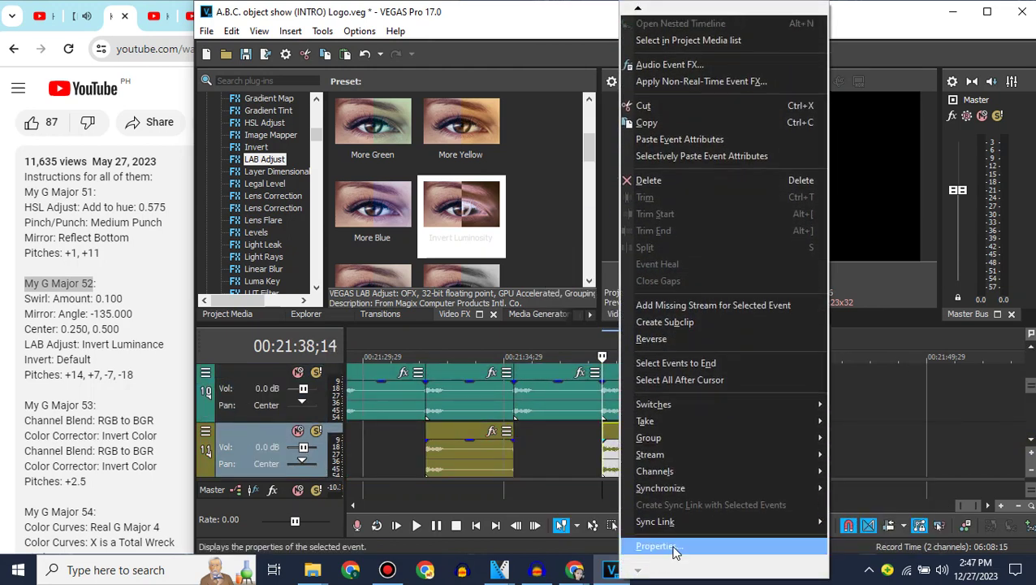
pyautogui.click(657, 546)
pyautogui.doubleClick(712, 324)
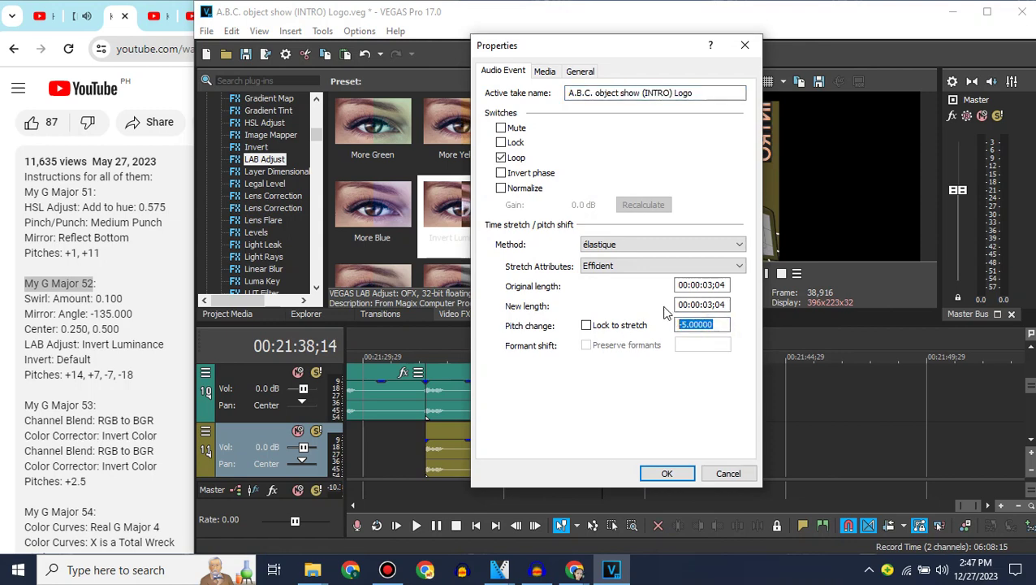
pyautogui.click(642, 244)
pyautogui.click(605, 265)
pyautogui.click(622, 266)
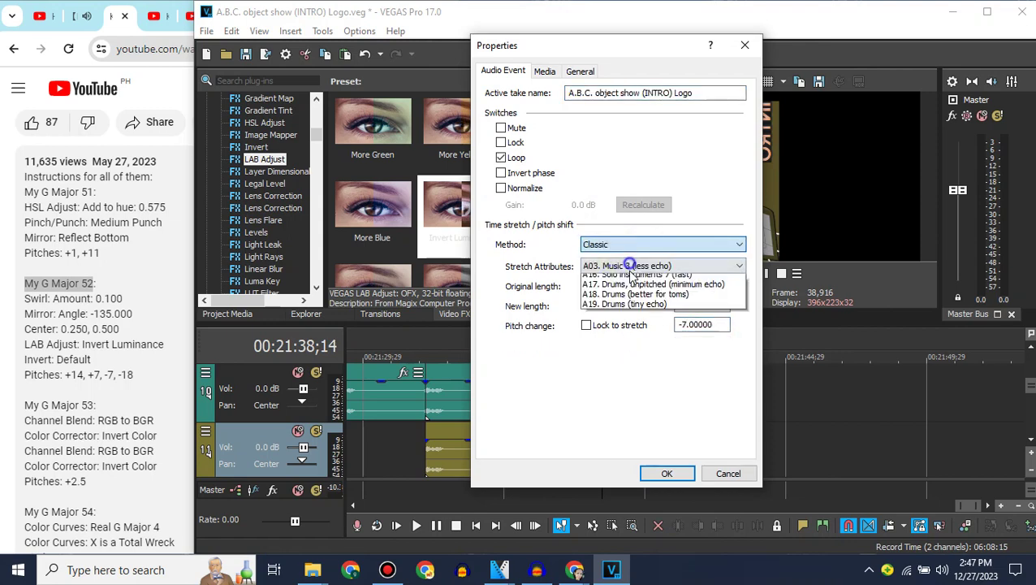
pyautogui.click(650, 460)
pyautogui.click(667, 473)
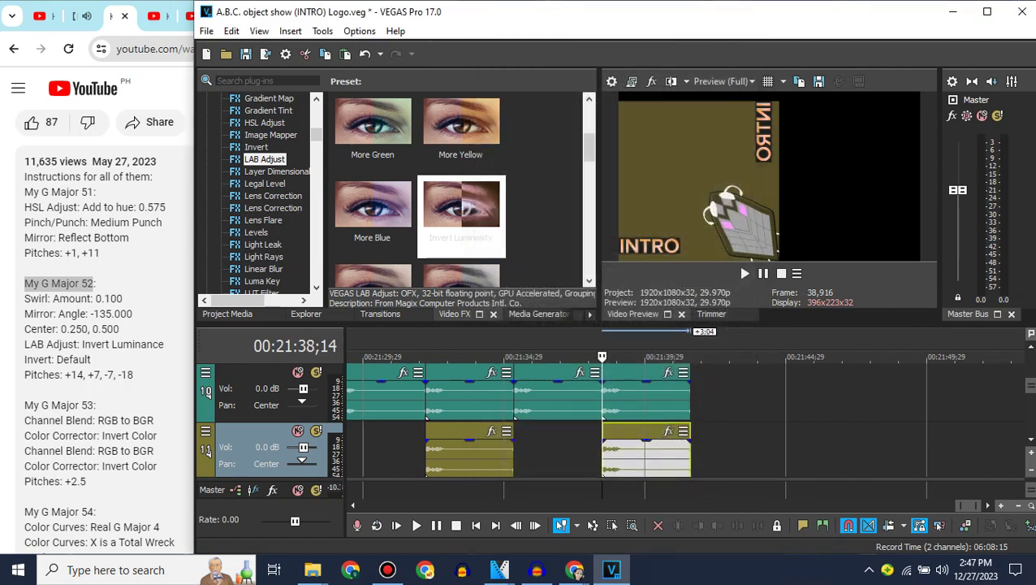
# Place a copy of the audio on track 12 at 00:21:38;14 and set its pitch change to -18.
pyautogui.scroll(-2, 271, 436)
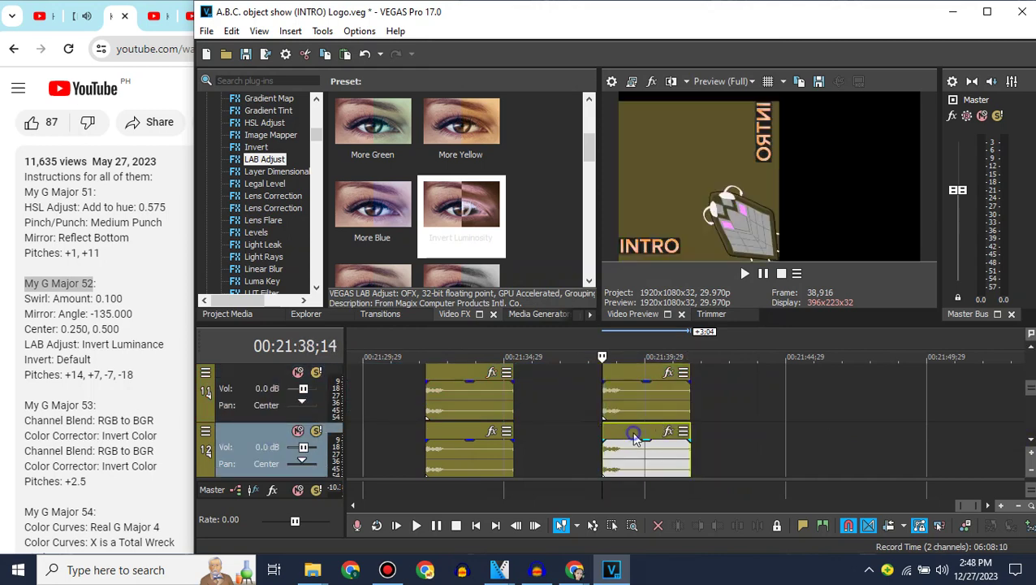
pyautogui.rightClick(626, 442)
pyautogui.click(670, 545)
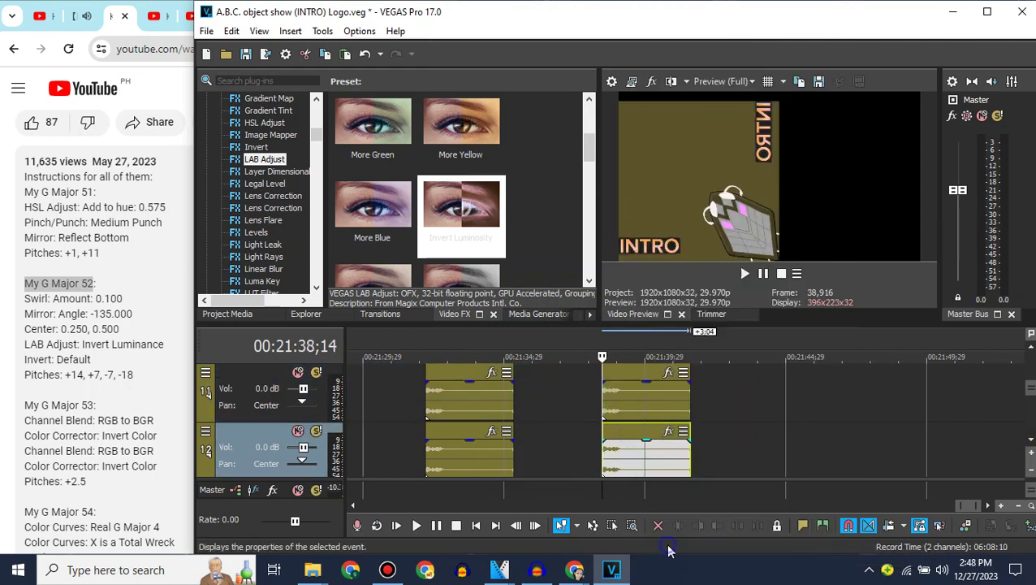
pyautogui.click(681, 325)
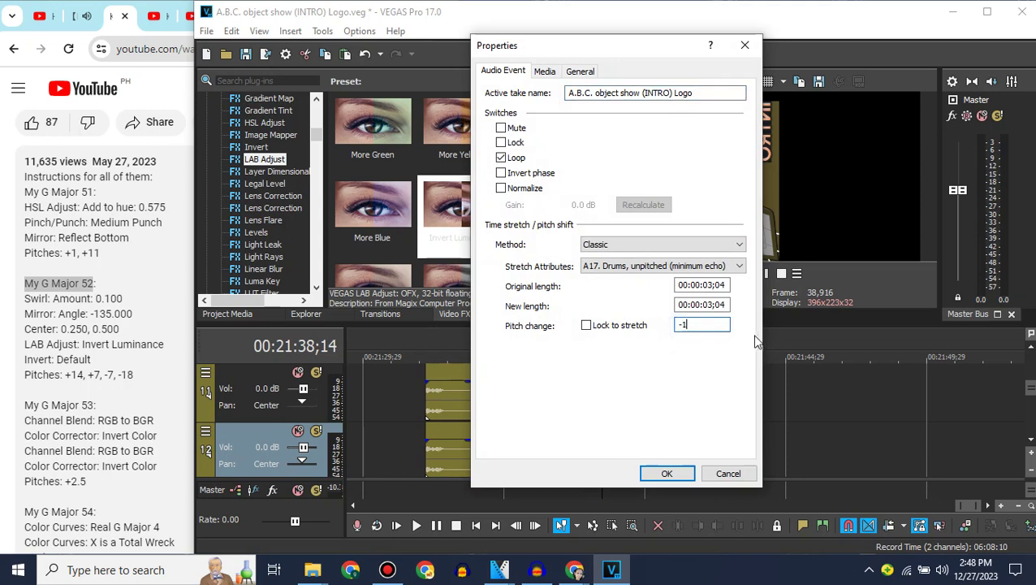
pyautogui.click(667, 473)
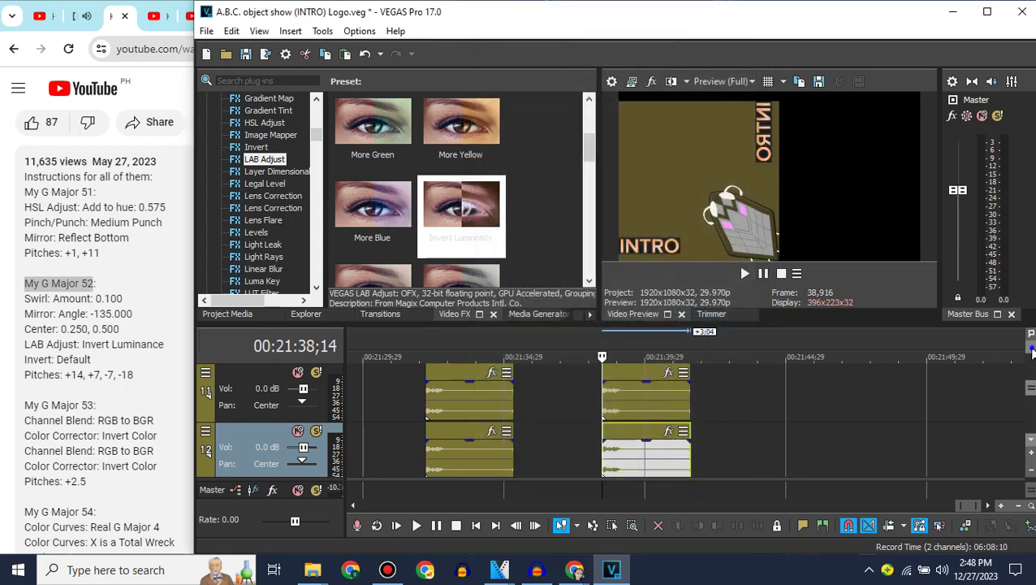
# Add another A.B.C. object show (INTRO) Logo.mp4 clip to tracks 8 and 9 at 00:21:41;18, directly after the last clip.
pyautogui.scroll(3, 312, 390)
pyautogui.click(232, 315)
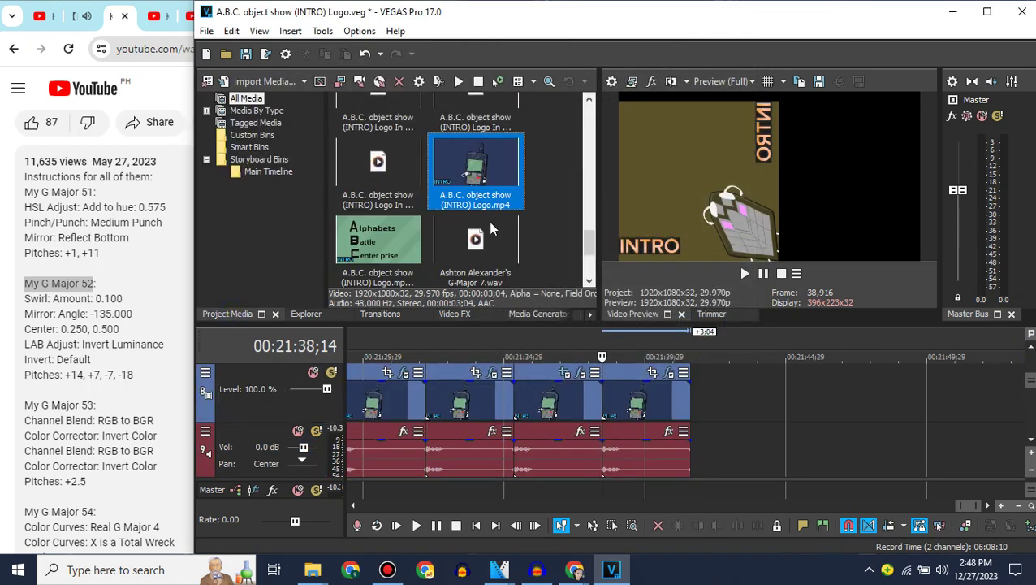
pyautogui.moveTo(699, 398); pyautogui.dragTo(695, 395)
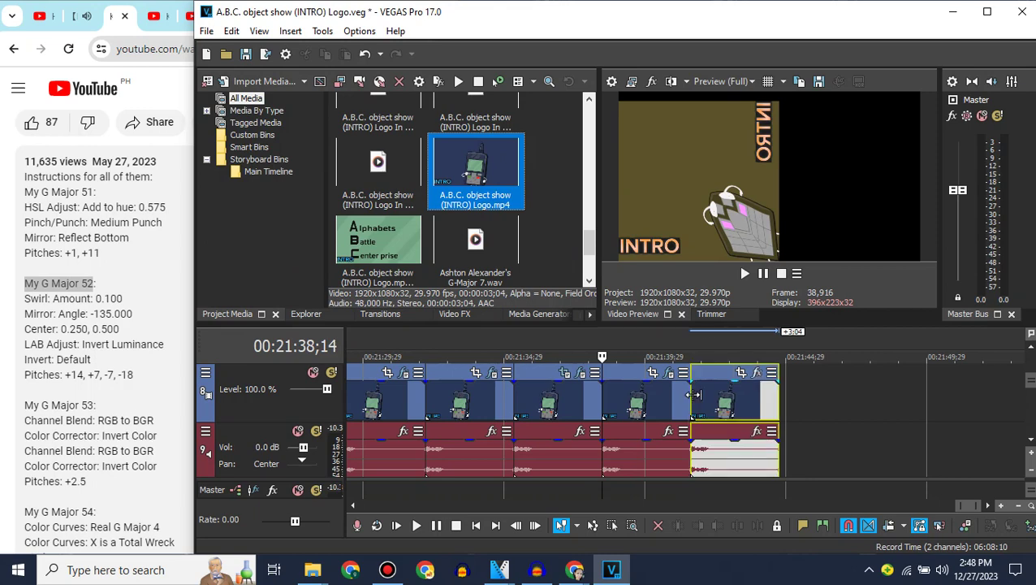
pyautogui.click(694, 394)
# Search YouTube for "my g-major 52", open "[New Effect] Klasky Csupo in My G Major 52" and expand its description to read the instructions.
pyautogui.click(173, 276)
pyautogui.click(154, 18)
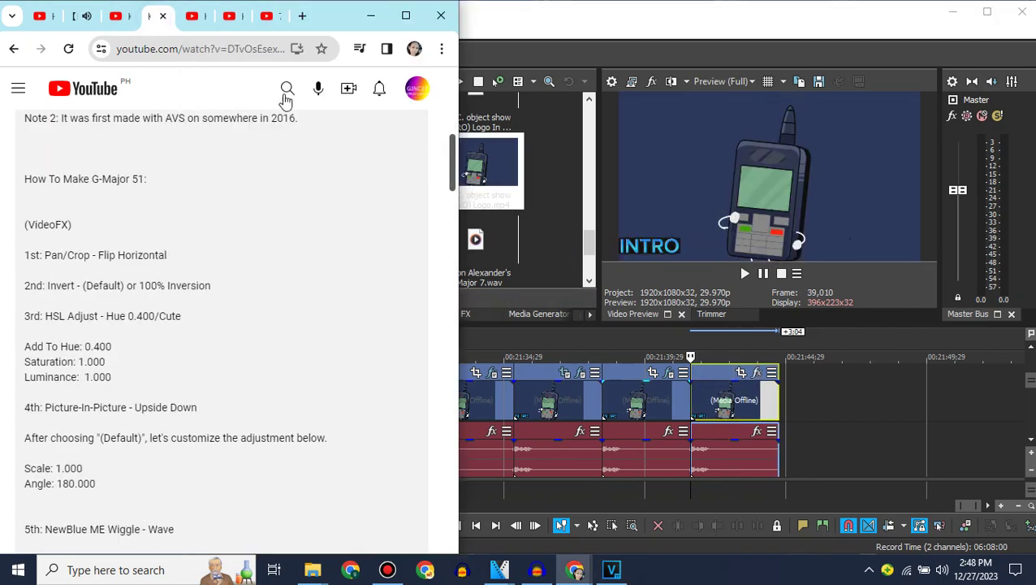
pyautogui.click(287, 93)
pyautogui.press('Return')
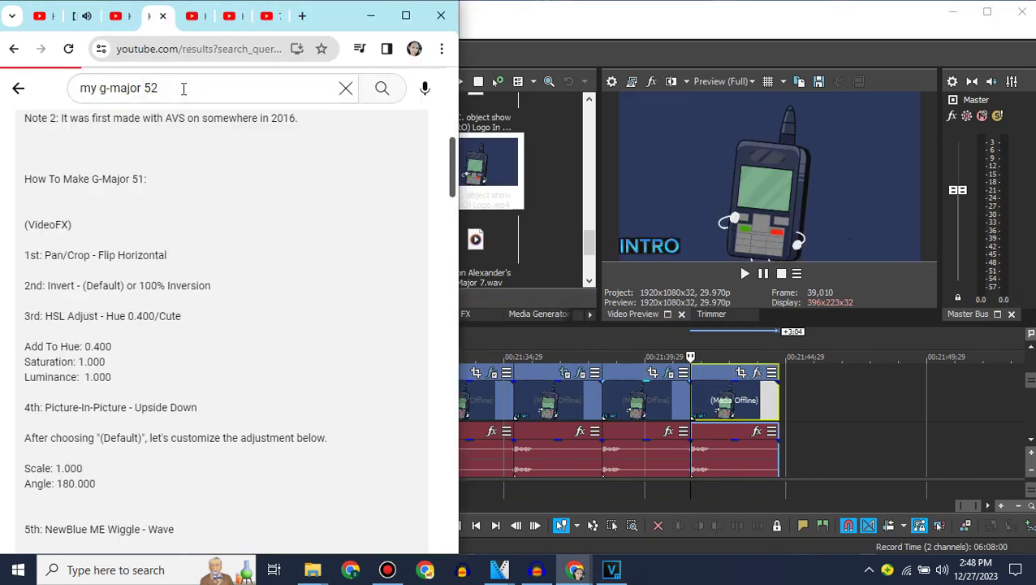
pyautogui.scroll(-3, 184, 89)
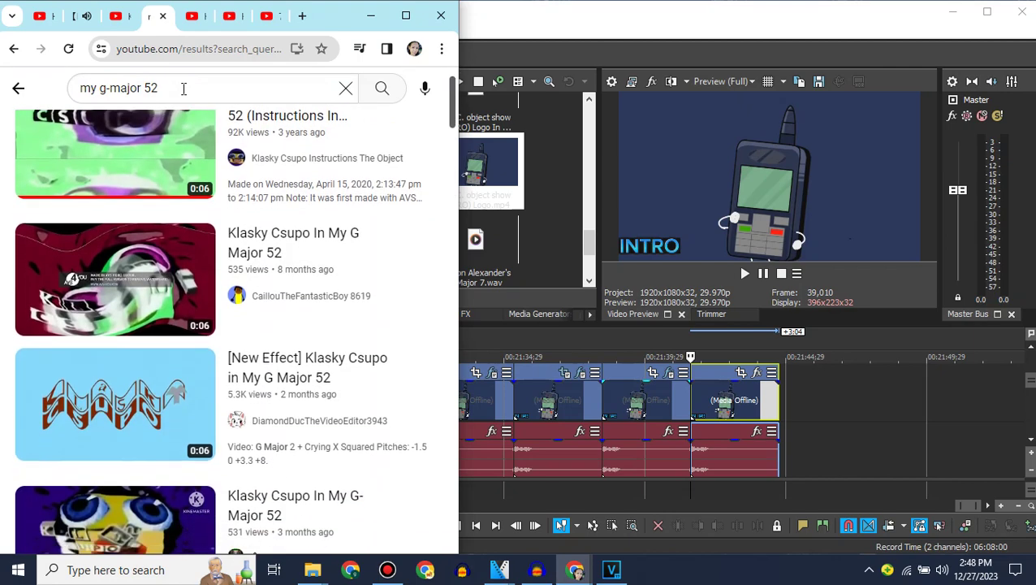
pyautogui.scroll(-1, 184, 90)
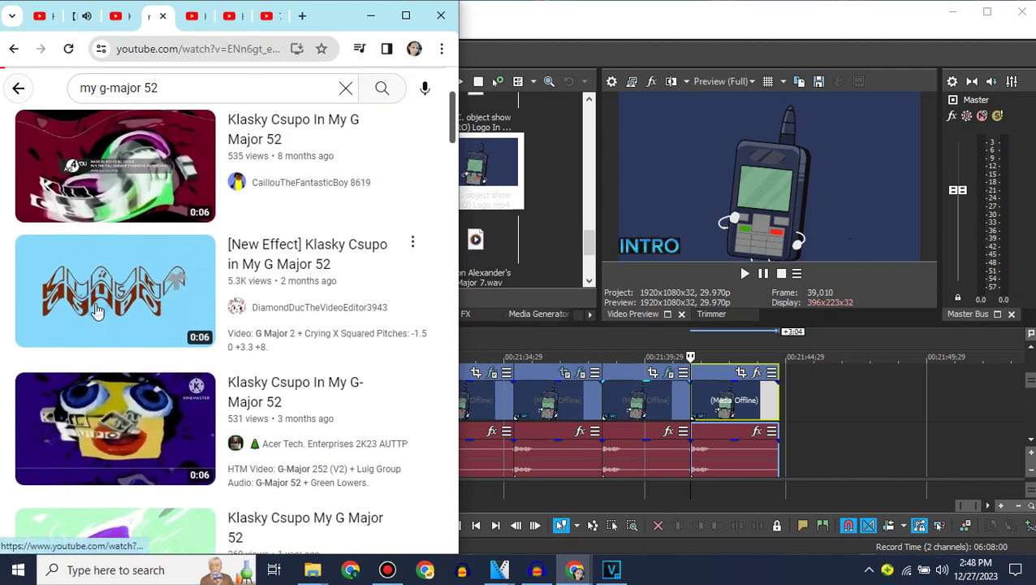
pyautogui.click(146, 259)
pyautogui.scroll(-3, 144, 255)
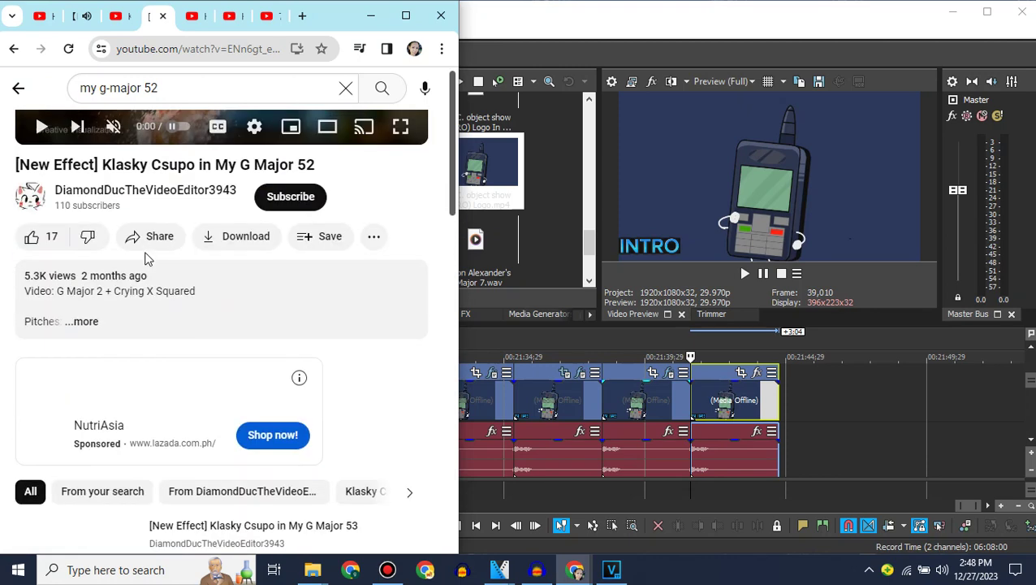
pyautogui.click(144, 254)
# Switch back to VEGAS Pro and add the Color Curves effect with the G-Major 2 preset to the clip at 00:21:41;18.
pyautogui.click(532, 241)
pyautogui.click(465, 315)
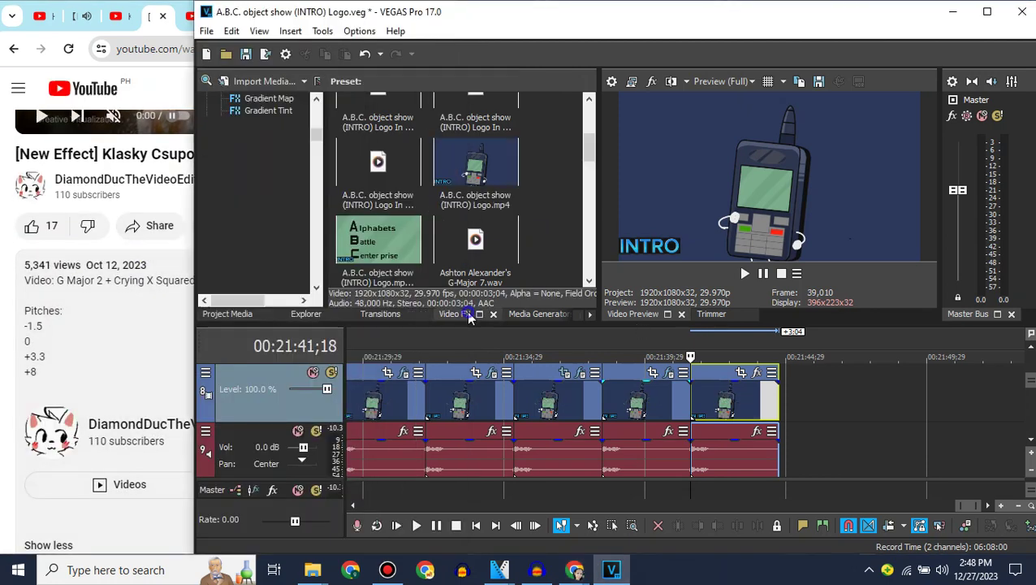
pyautogui.click(317, 112)
pyautogui.click(317, 107)
pyautogui.click(316, 107)
pyautogui.click(317, 107)
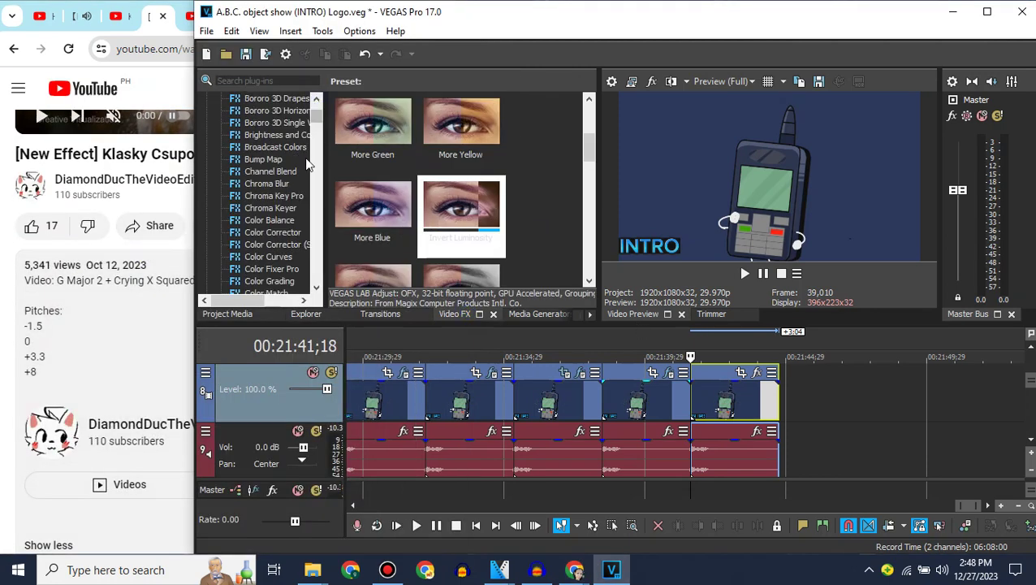
pyautogui.click(281, 170)
pyautogui.click(268, 256)
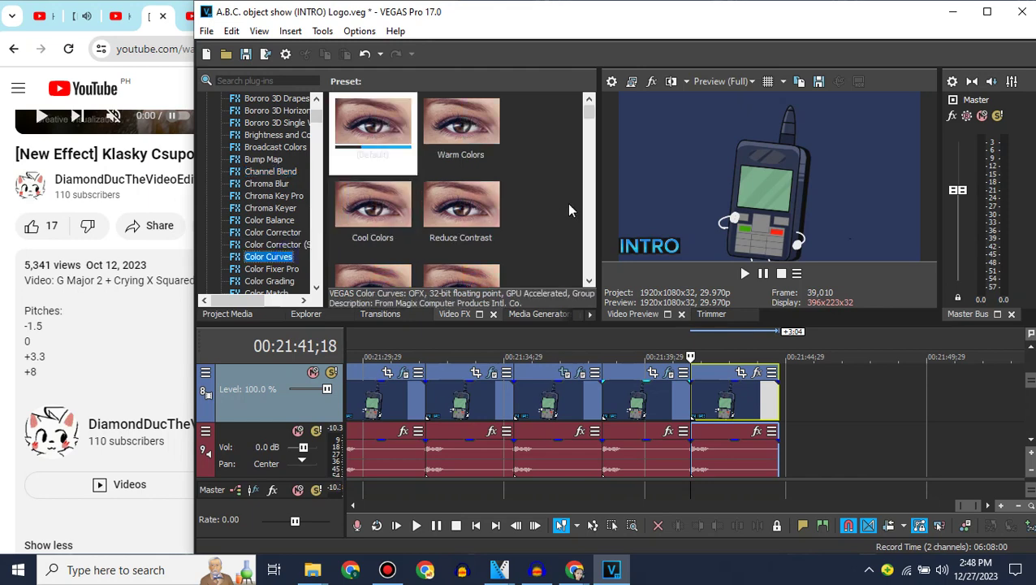
pyautogui.click(590, 219)
pyautogui.click(590, 220)
pyautogui.moveTo(463, 210); pyautogui.dragTo(733, 404)
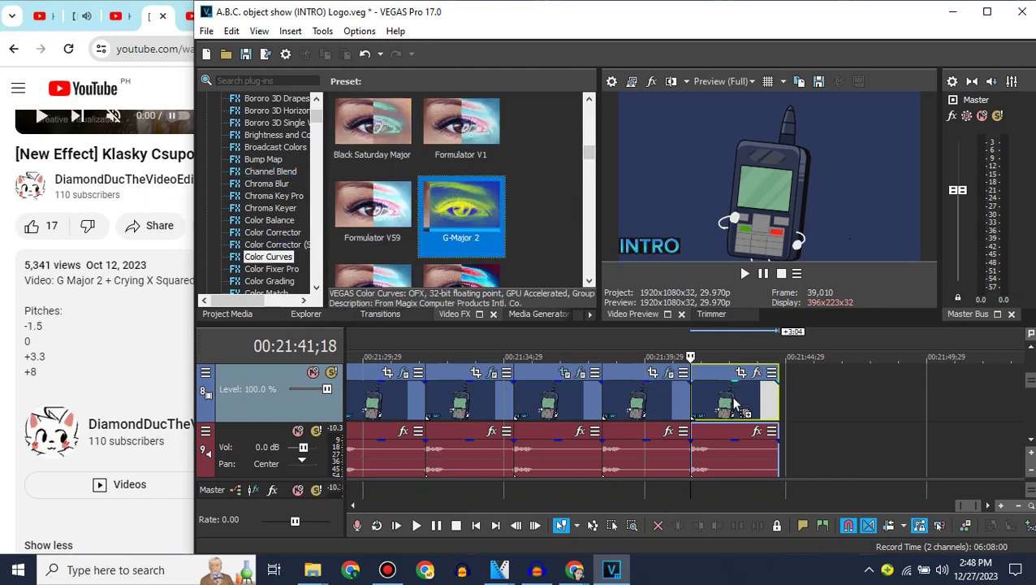
pyautogui.click(665, 65)
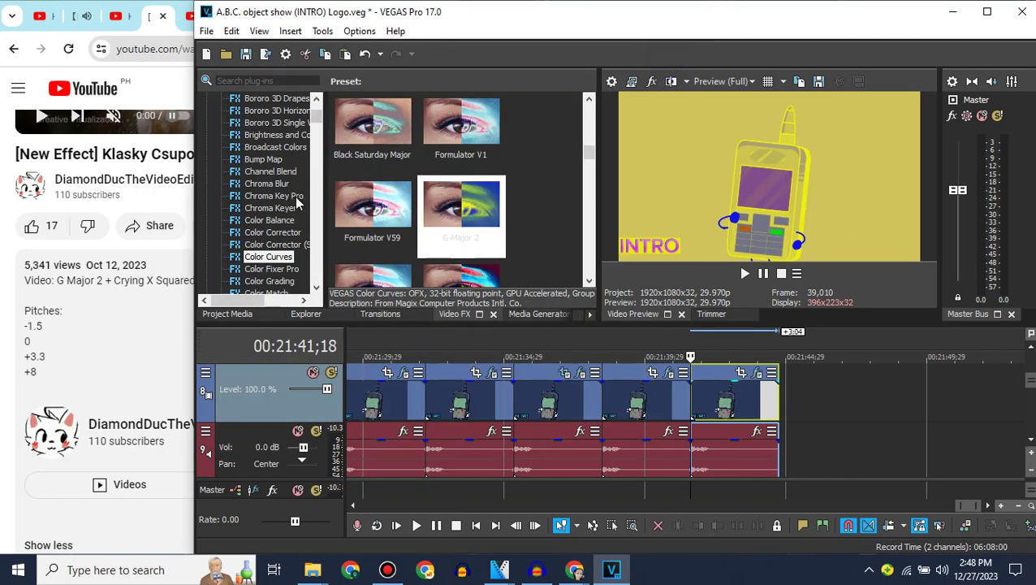
# Add a Color Corrector (Secondary) effect to the same clip and apply a saved preset that shifts its yellow background to pink-violet.
pyautogui.click(291, 242)
pyautogui.doubleClick(398, 167)
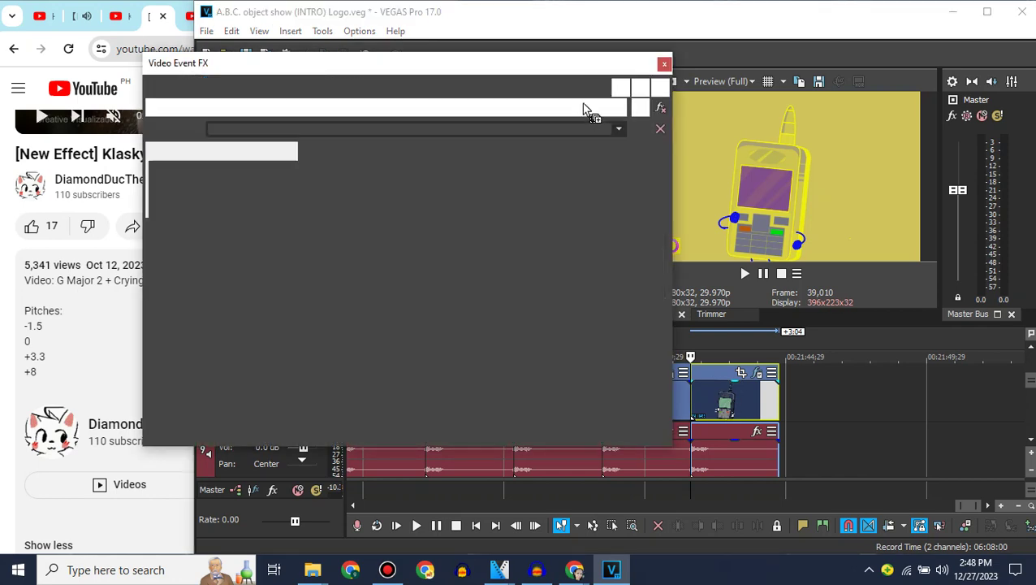
pyautogui.click(620, 129)
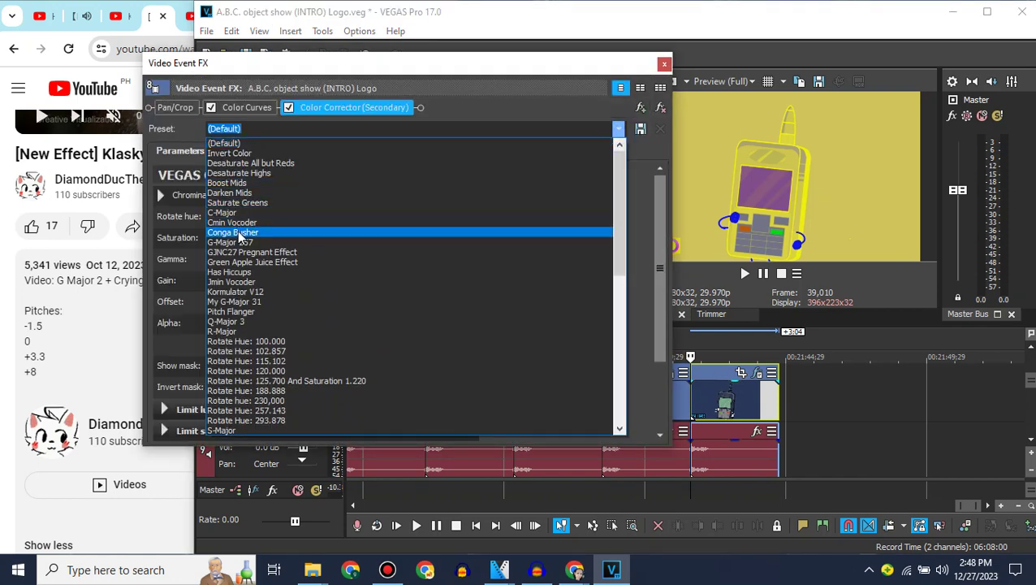
pyautogui.moveTo(620, 248); pyautogui.dragTo(603, 328)
pyautogui.click(240, 351)
pyautogui.click(664, 64)
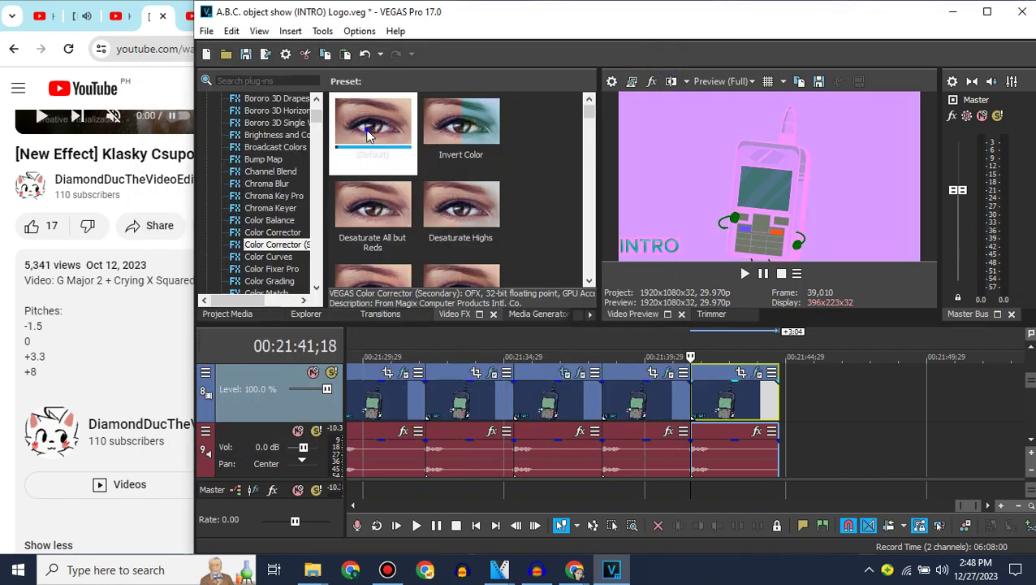
# Add a second Color Corrector (Secondary) effect to the clip with the Crying Effects preset.
pyautogui.moveTo(367, 135); pyautogui.dragTo(727, 406)
pyautogui.click(619, 128)
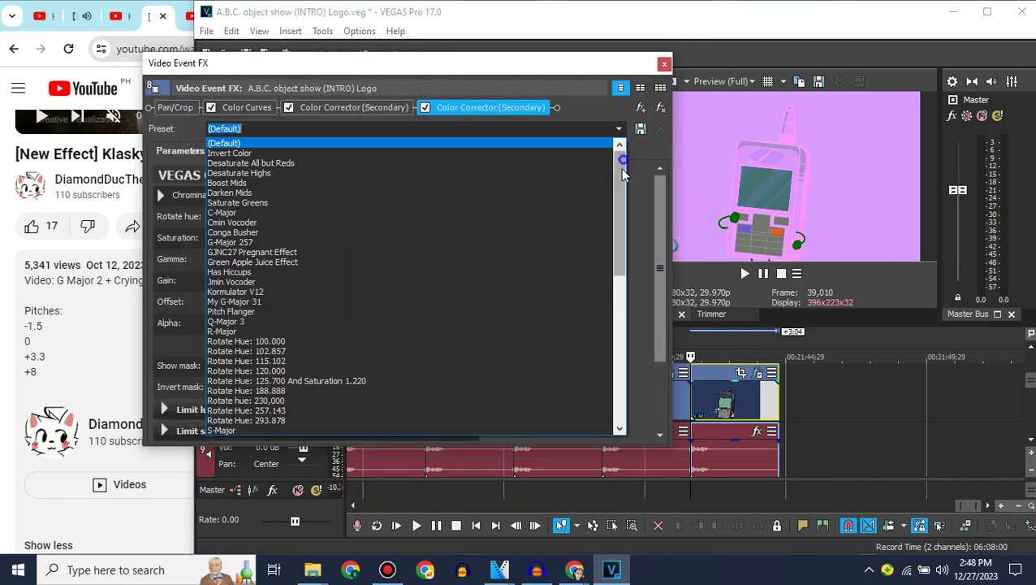
pyautogui.moveTo(620, 167); pyautogui.dragTo(605, 216)
pyautogui.click(268, 376)
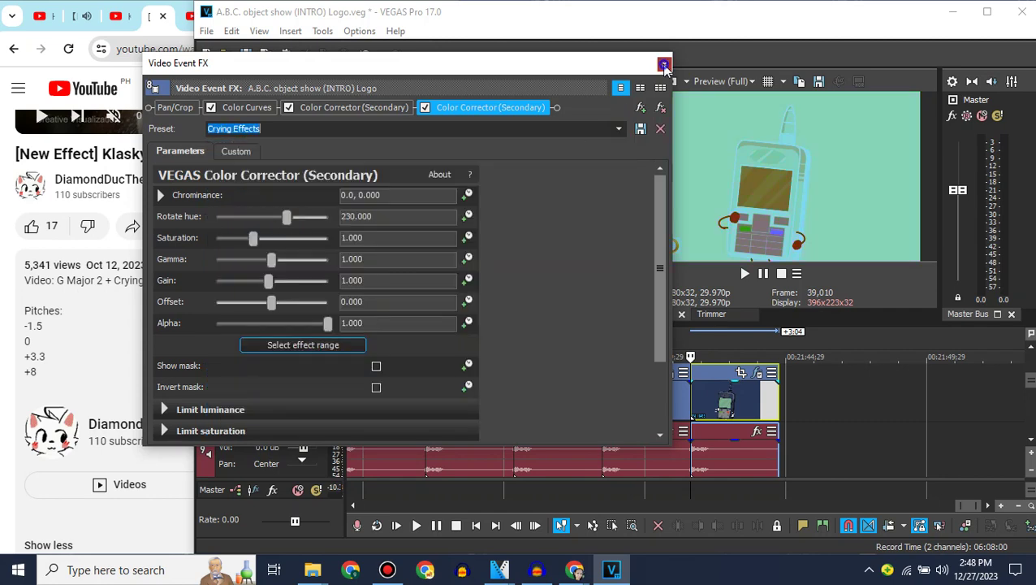
pyautogui.click(664, 65)
# Add the Wave effect with the Crying preset to the clip at 00:21:41;18.
pyautogui.moveTo(323, 119); pyautogui.dragTo(317, 286)
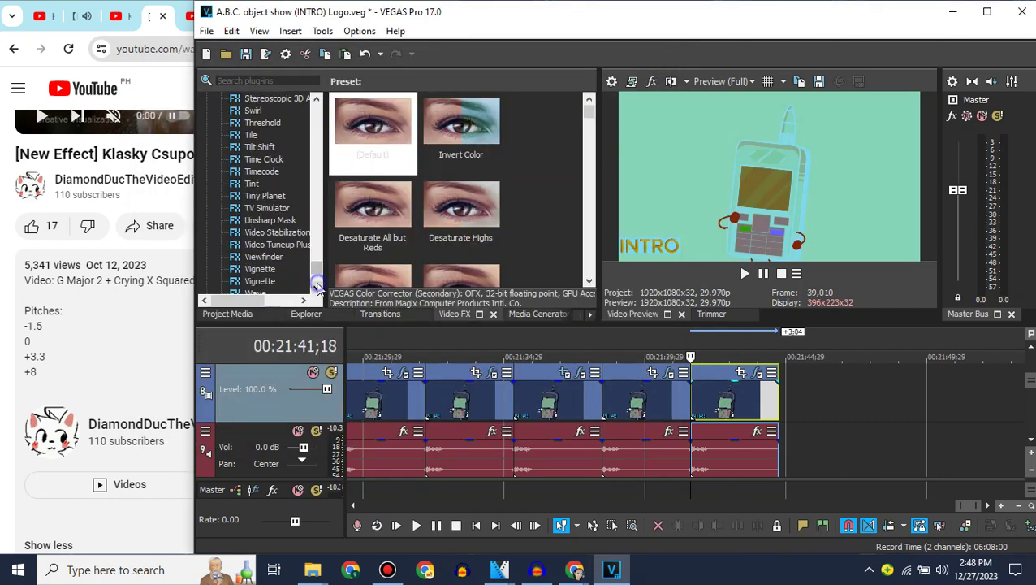
pyautogui.click(262, 297)
pyautogui.click(588, 228)
pyautogui.moveTo(462, 212); pyautogui.dragTo(737, 398)
pyautogui.click(664, 65)
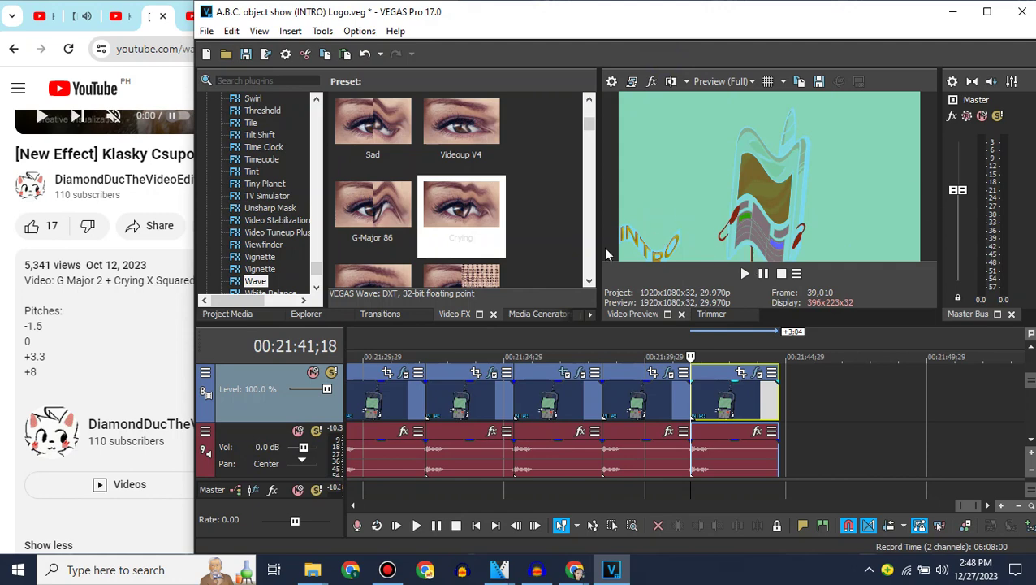
# Set the pitch change of the track 9 audio event at 00:21:41;18 to -1.5.
pyautogui.moveTo(1032, 437); pyautogui.dragTo(1031, 447)
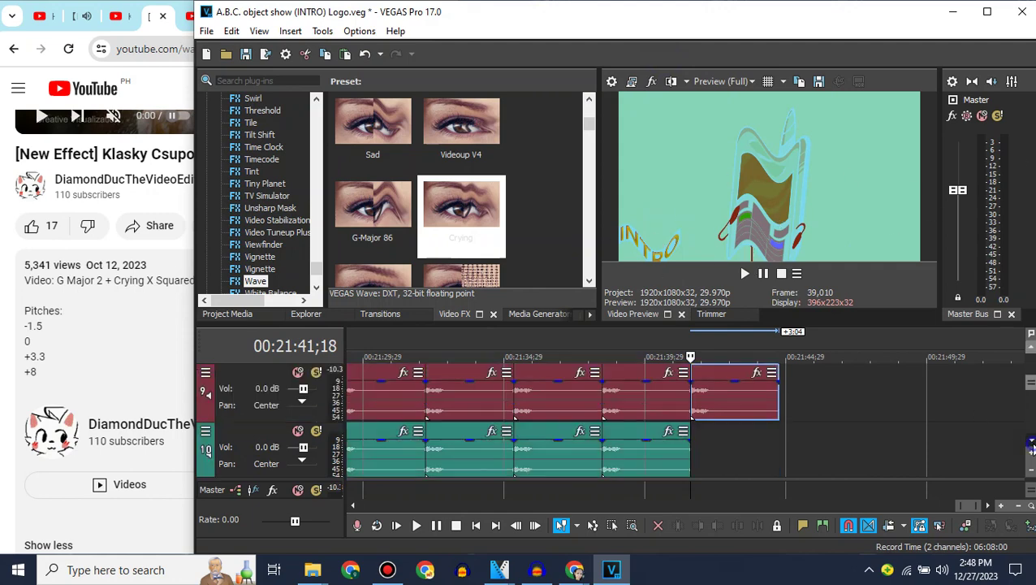
pyautogui.rightClick(749, 415)
pyautogui.scroll(-3, 785, 553)
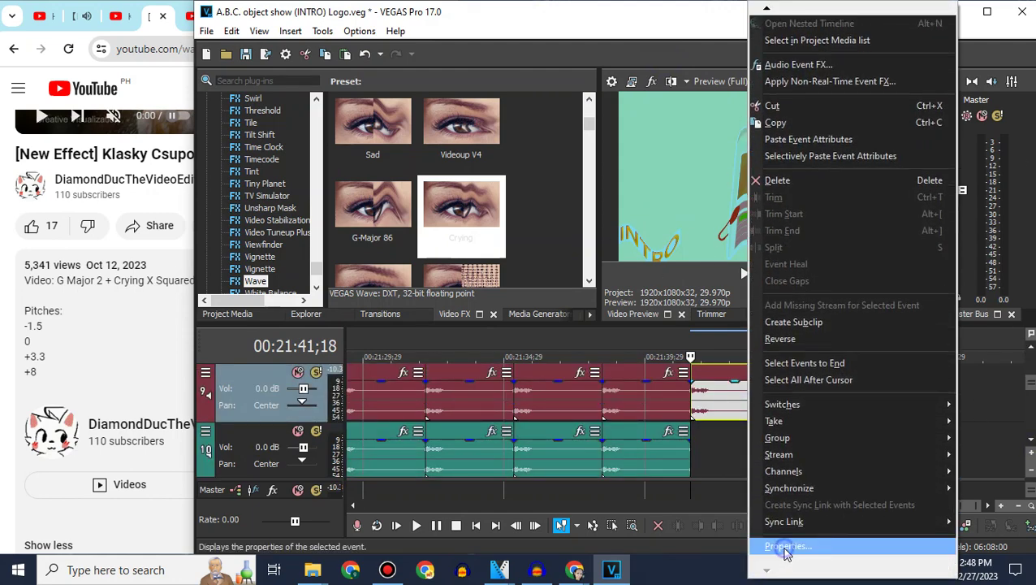
pyautogui.click(785, 548)
pyautogui.click(649, 244)
pyautogui.click(625, 267)
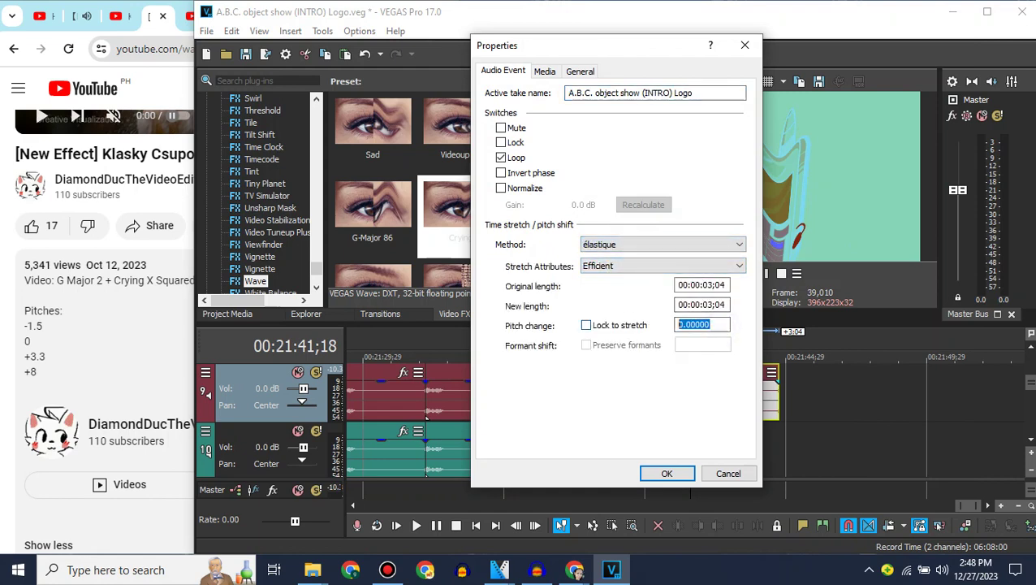
pyautogui.press('Return')
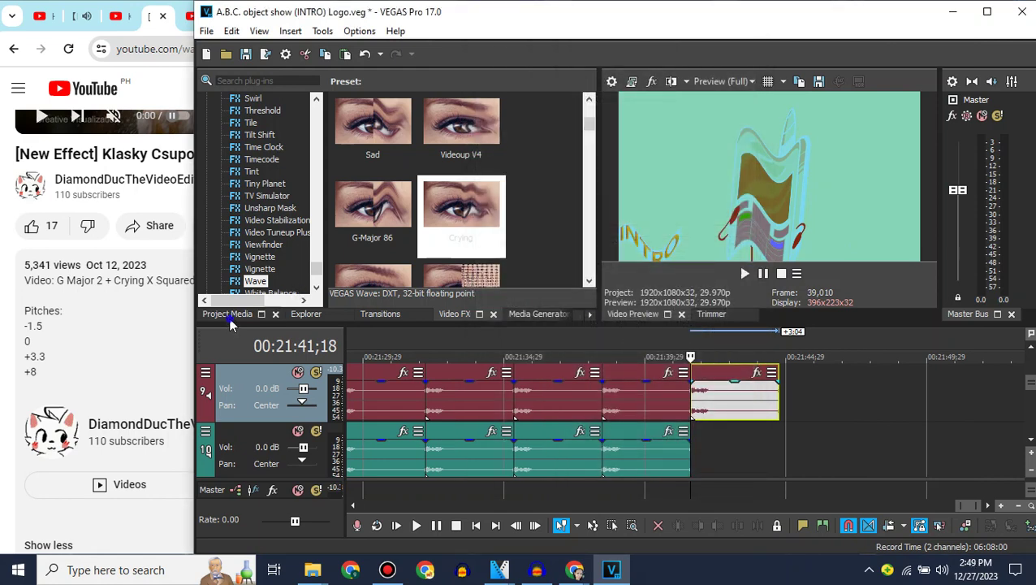
# Add another copy of A.B.C. object show (INTRO) Logo.mp4 to track 10 at 00:21:41;18, keeping only its audio.
pyautogui.click(228, 315)
pyautogui.moveTo(470, 196); pyautogui.dragTo(697, 448)
pyautogui.rightClick(662, 428)
pyautogui.moveTo(725, 313)
pyautogui.click(721, 293)
# Paste a copy of the audio event onto track 11 at 00:21:41;18.
pyautogui.click(1031, 442)
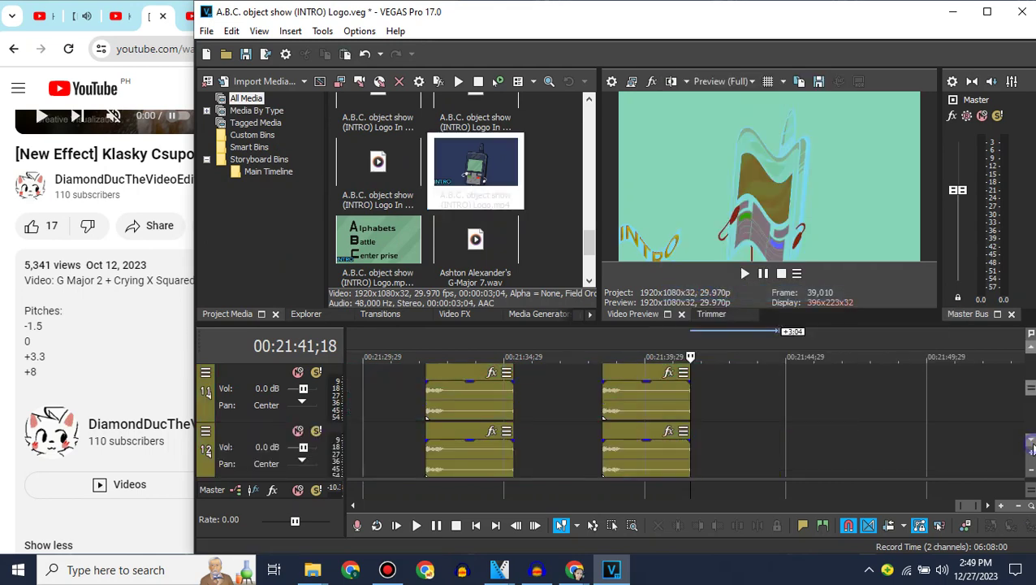
pyautogui.scroll(1, 1029, 350)
pyautogui.click(711, 442)
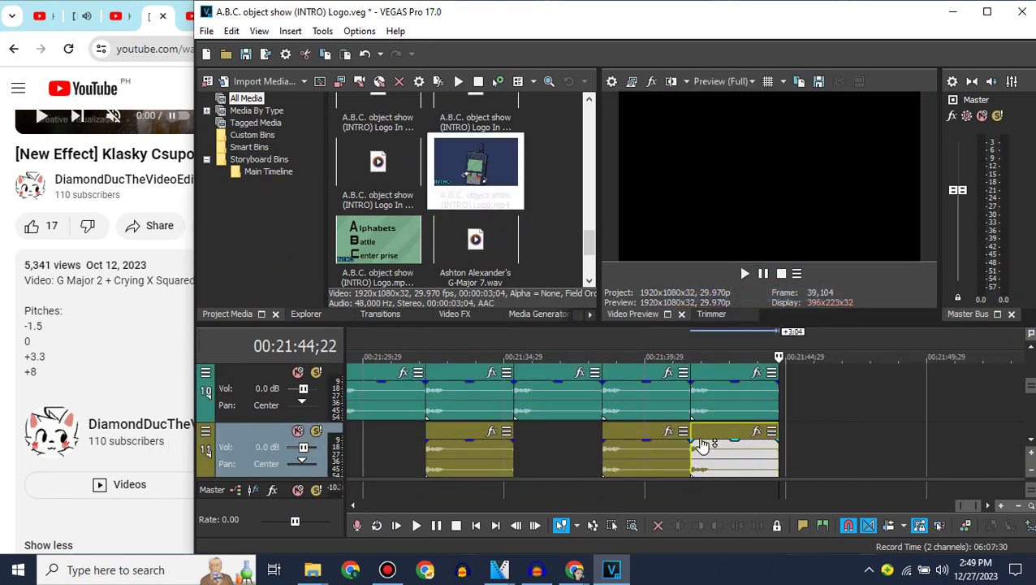
# Set the pitch change of the track 11 audio event at 00:21:41;18 to the listed +3.3.
pyautogui.rightClick(711, 442)
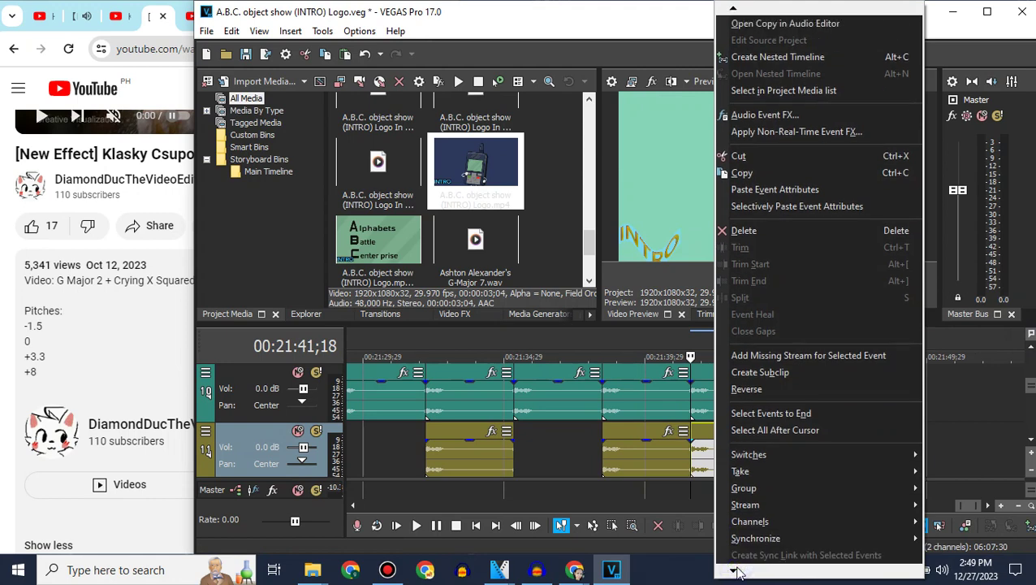
pyautogui.click(747, 548)
pyautogui.click(715, 325)
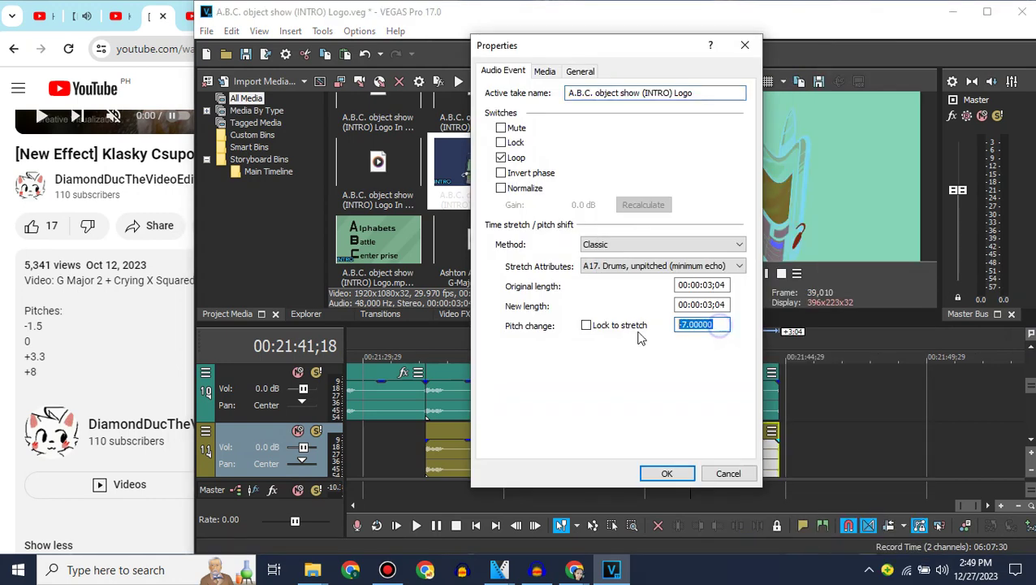
pyautogui.press('Return')
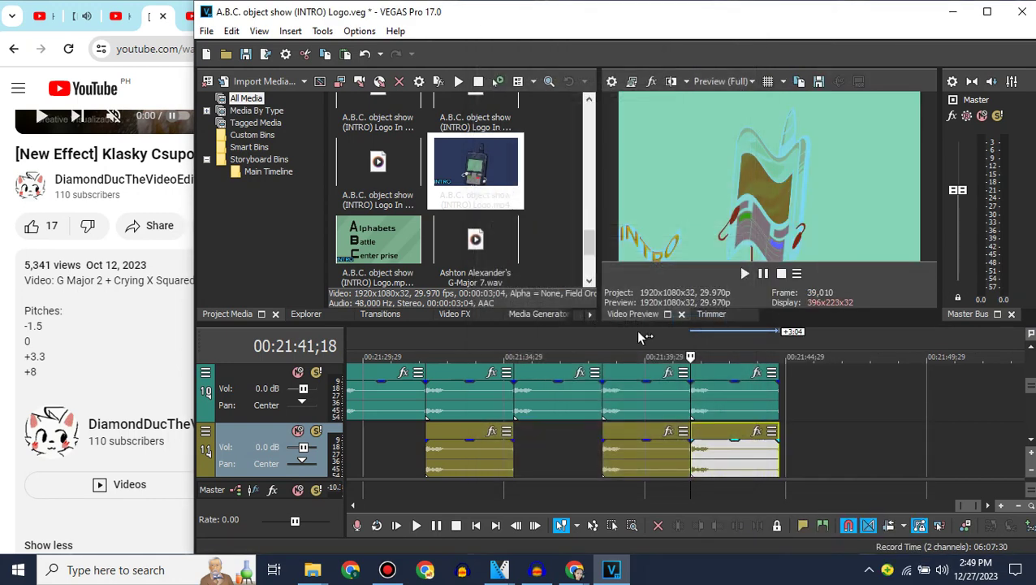
# Paste a copy of the audio event onto track 12 at 00:21:41;18 and set its pitch change to 8.
pyautogui.click(1029, 442)
pyautogui.click(254, 432)
pyautogui.hotkey('ctrl', 'v')
pyautogui.click(694, 424)
pyautogui.rightClick(715, 427)
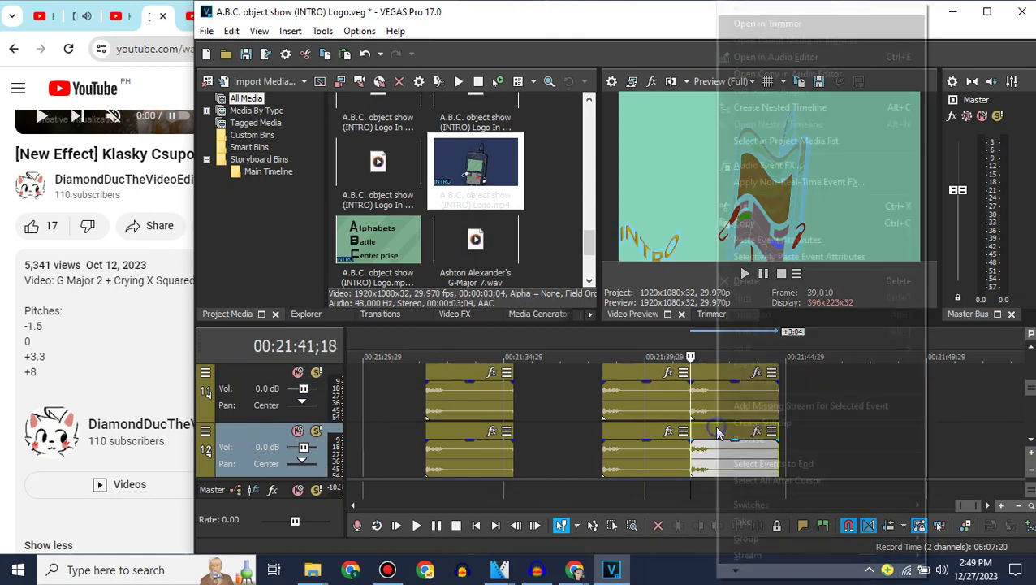
pyautogui.click(754, 550)
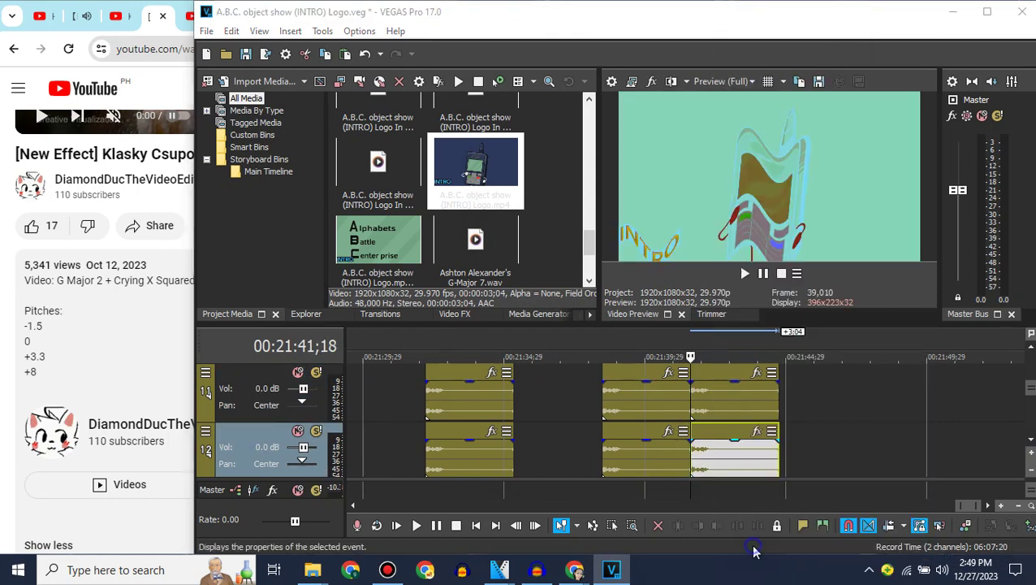
pyautogui.write('8')
pyautogui.click(667, 473)
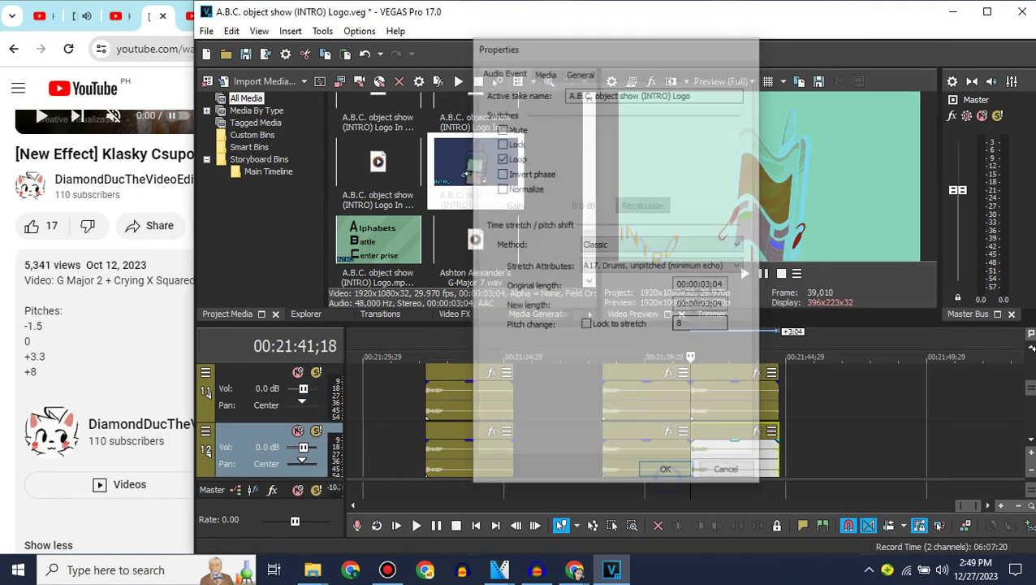
# Add A.B.C. object show (INTRO) Logo.mp4 to tracks 8 and 9 at 00:21:44;22.
pyautogui.scroll(2, 1004, 361)
pyautogui.scroll(1, 1025, 347)
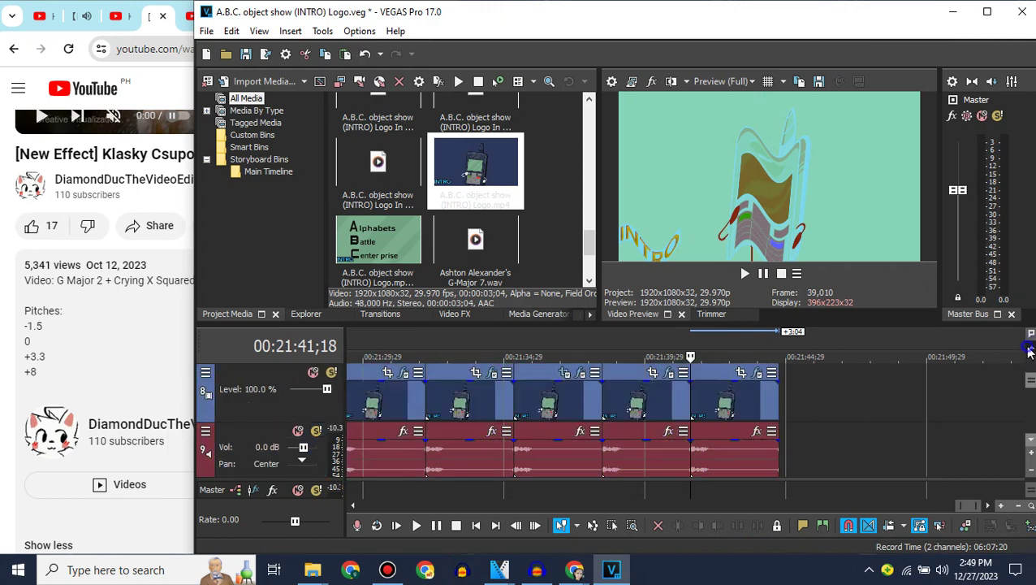
pyautogui.moveTo(493, 196); pyautogui.dragTo(784, 387)
# Switch to YouTube, open the video Klasky Csupo In My G-Major 52 and read the effect recipe in its description.
pyautogui.click(65, 309)
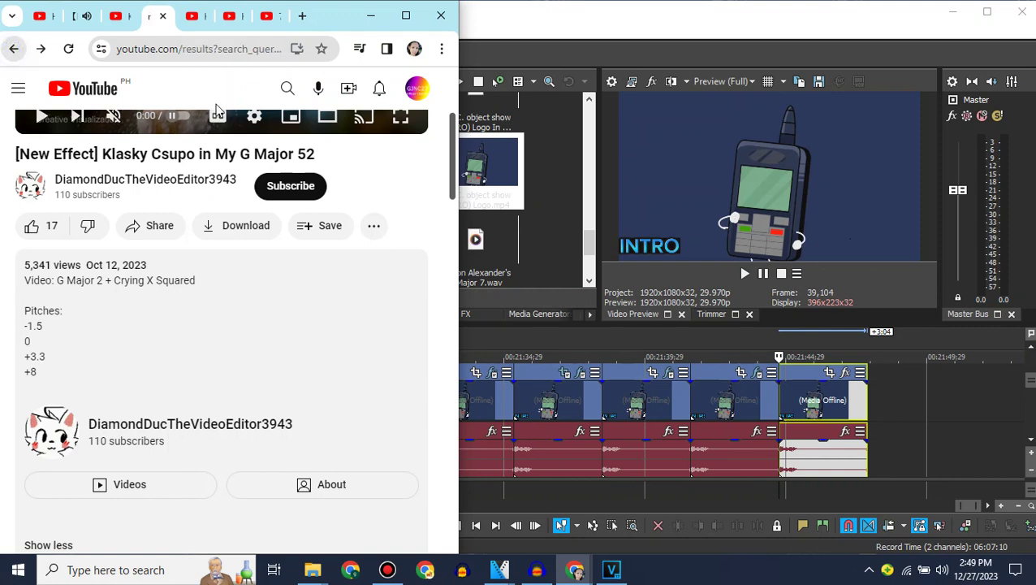
pyautogui.scroll(-3, 217, 109)
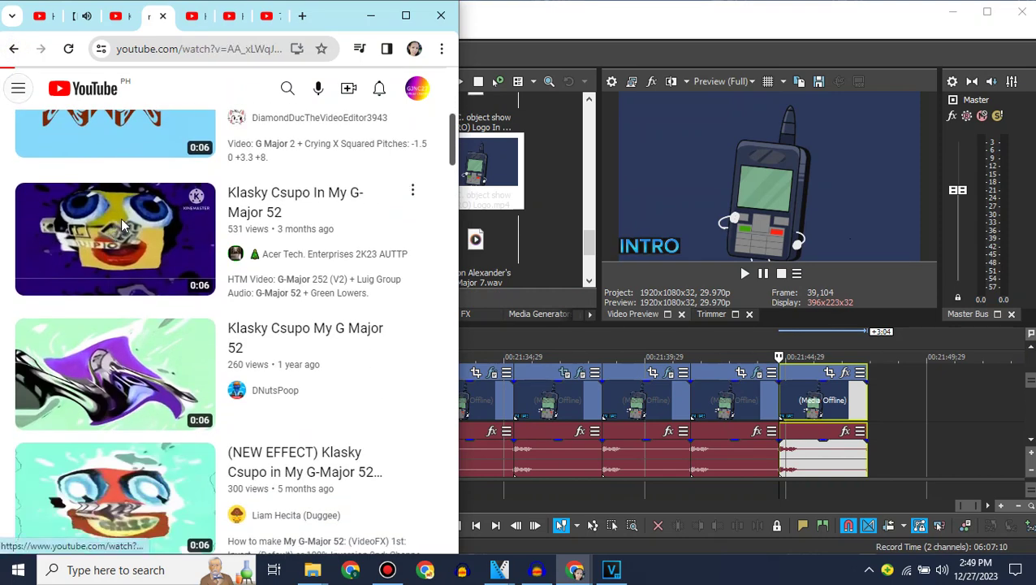
pyautogui.click(121, 217)
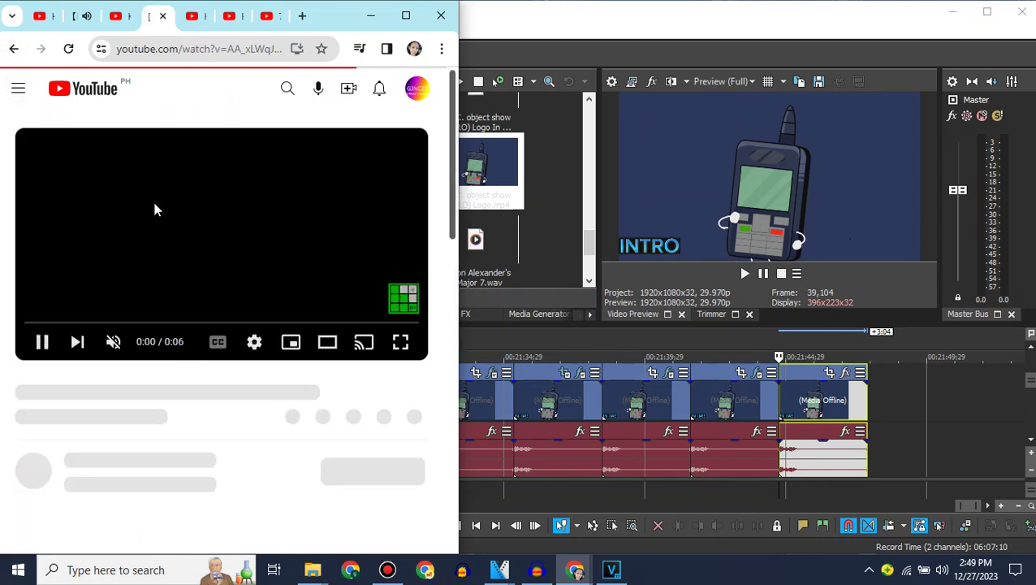
pyautogui.scroll(-2, 155, 208)
pyautogui.click(202, 357)
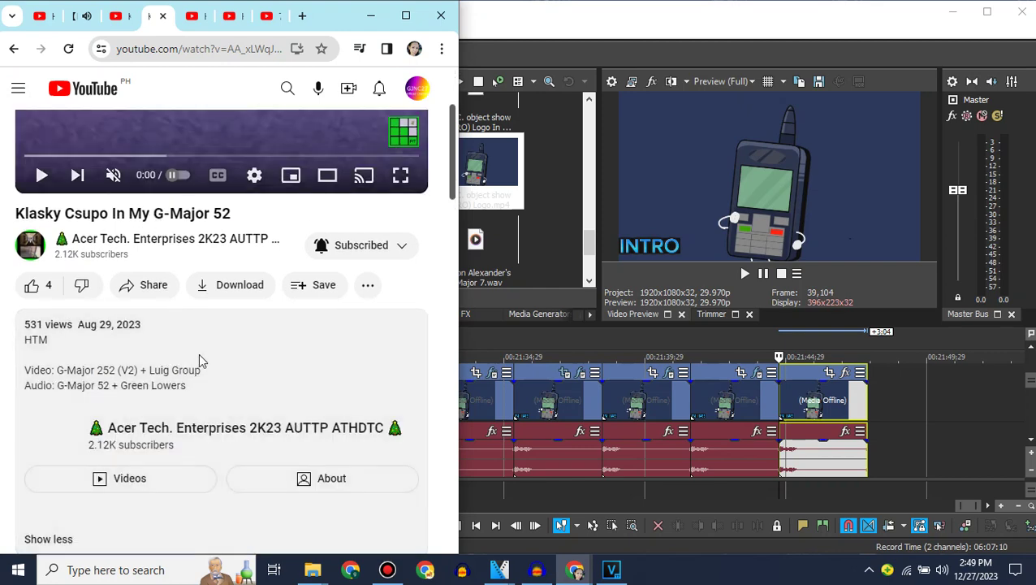
# Switch to VEGAS Pro and add the Spherize effect with the Medium Sphere In preset to the clip at 00:21:44;22.
pyautogui.click(523, 246)
pyautogui.click(454, 313)
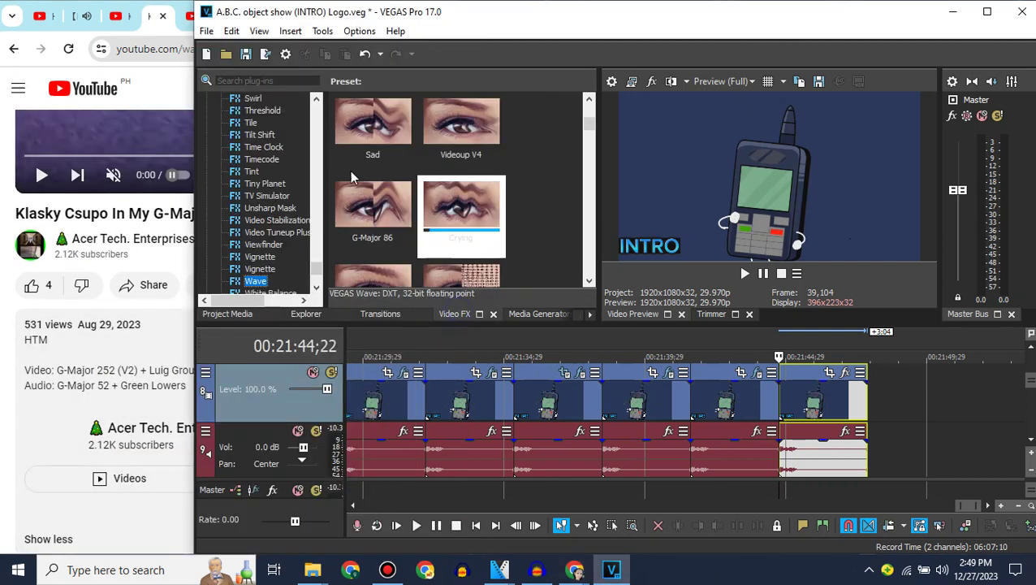
pyautogui.moveTo(317, 275)
pyautogui.mouseDown()
pyautogui.moveTo(324, 181)
pyautogui.moveTo(330, 269)
pyautogui.moveTo(317, 264)
pyautogui.mouseUp()
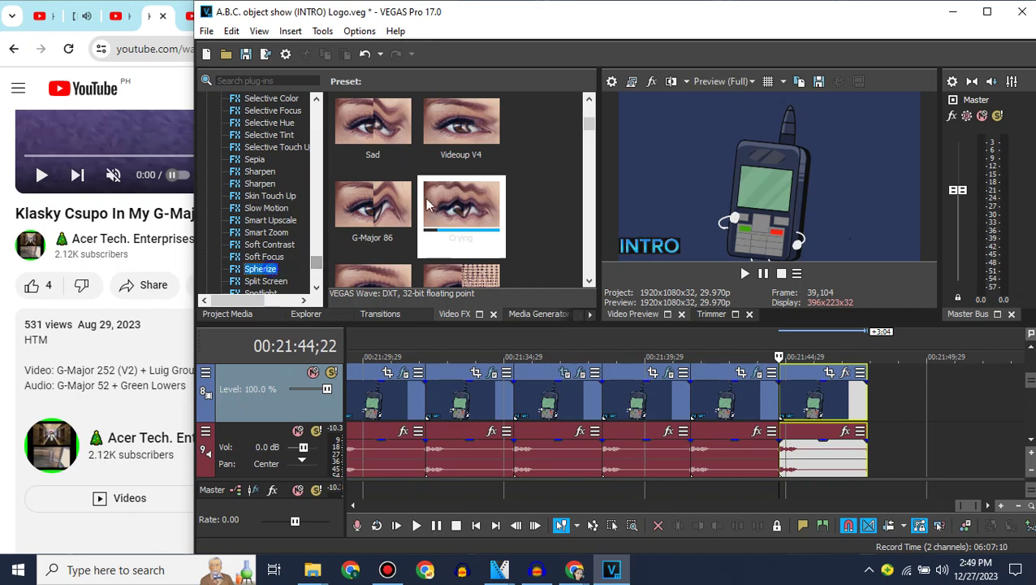
pyautogui.click(458, 132)
pyautogui.moveTo(367, 205); pyautogui.dragTo(814, 404)
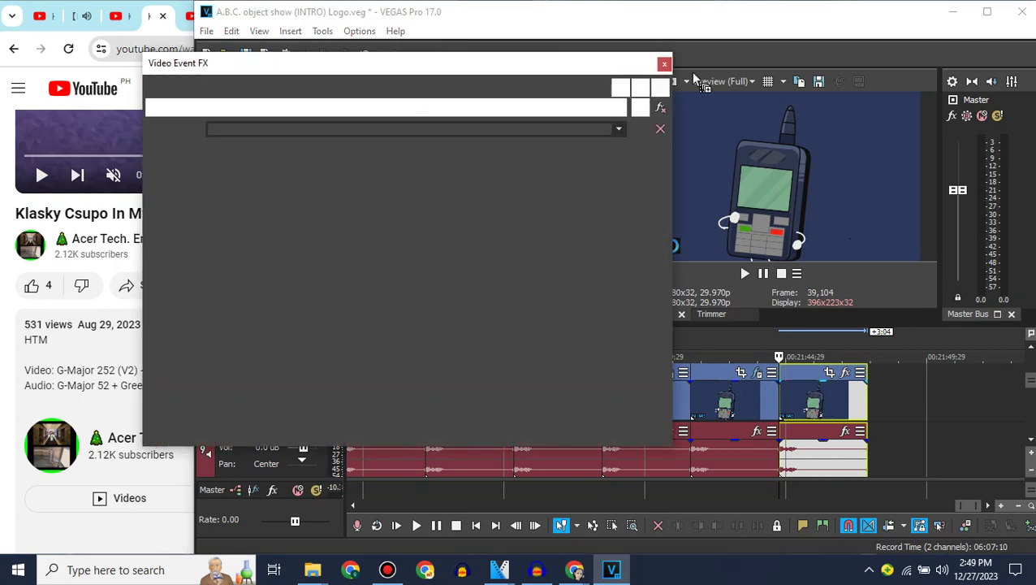
pyautogui.click(664, 63)
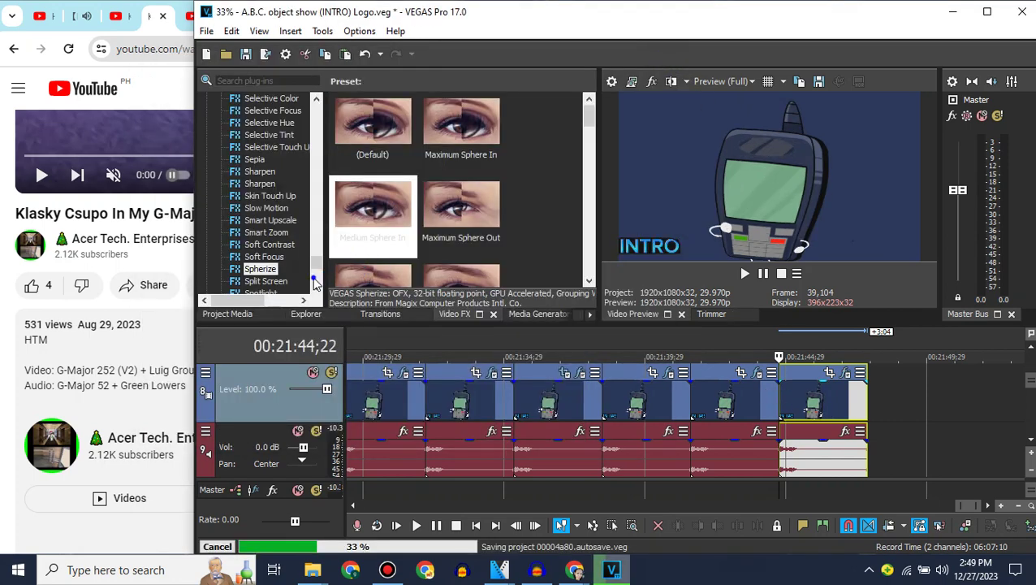
# Add the TV Simulator effect to the clip at 00:21:44;22 with the preset LS: 0.9050 & VS: 0.4000/G-Major 52.
pyautogui.click(315, 281)
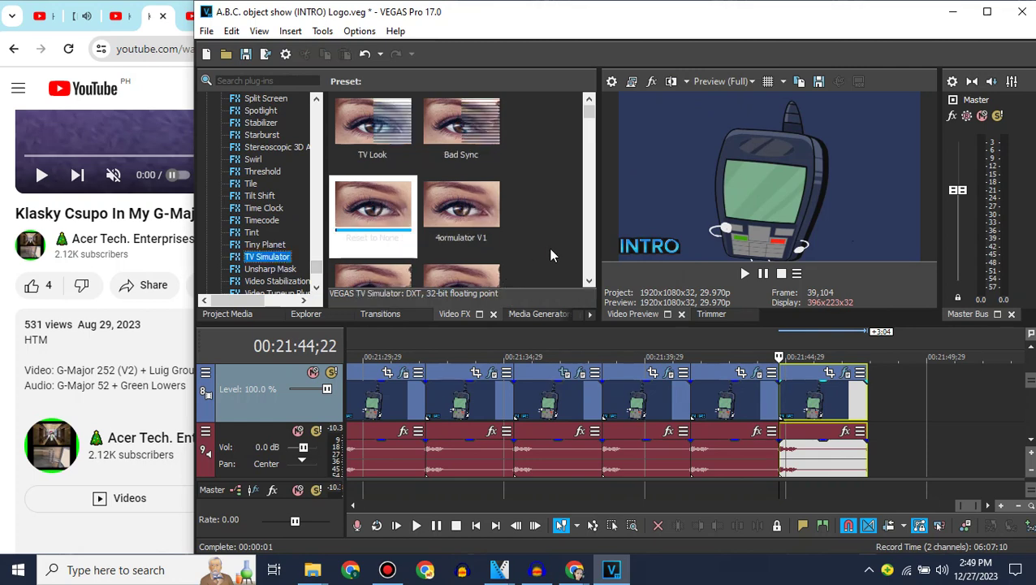
pyautogui.moveTo(379, 211); pyautogui.dragTo(802, 416)
pyautogui.click(619, 128)
pyautogui.click(618, 129)
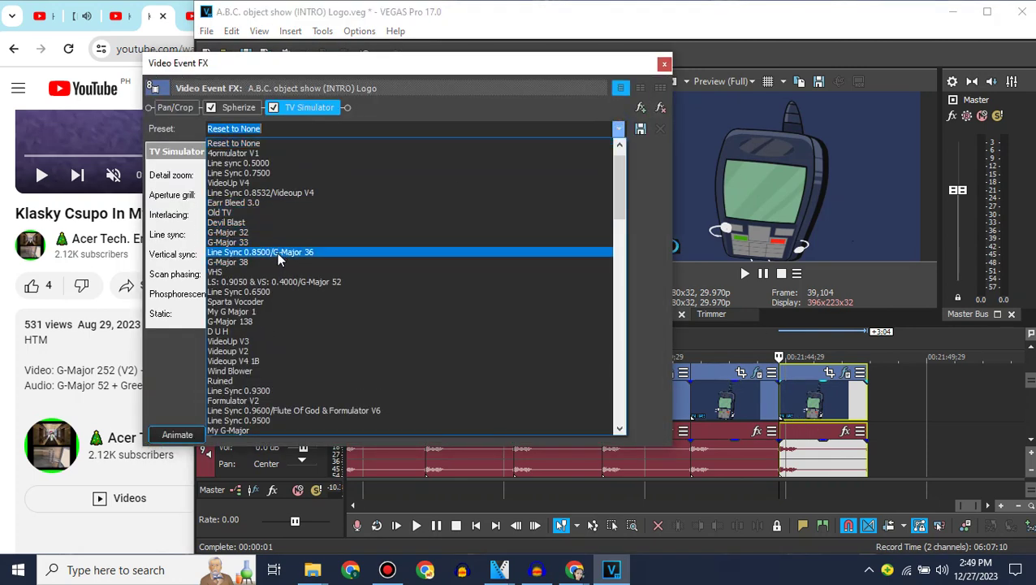
pyautogui.click(283, 282)
pyautogui.press('Escape')
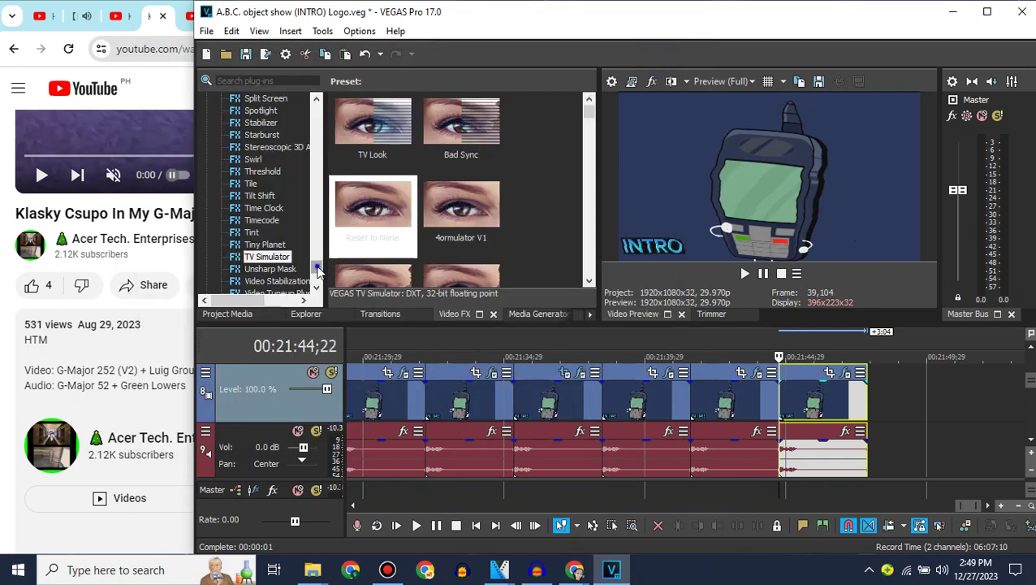
# Add the Pinch/Punch effect with the Medium Punch preset to the clip at 00:21:44;22.
pyautogui.moveTo(317, 270); pyautogui.dragTo(331, 183)
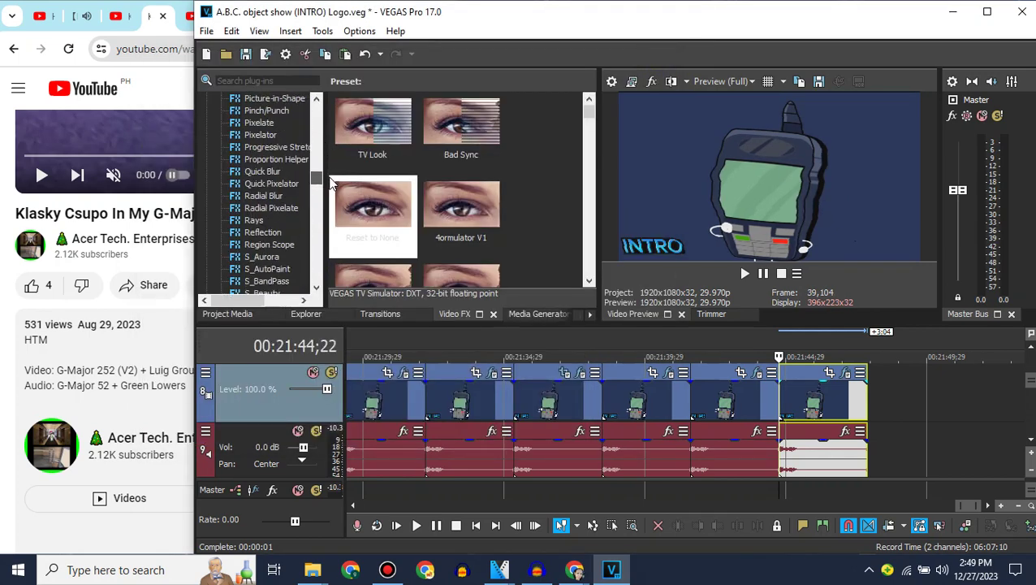
pyautogui.click(266, 110)
pyautogui.moveTo(475, 150); pyautogui.dragTo(810, 404)
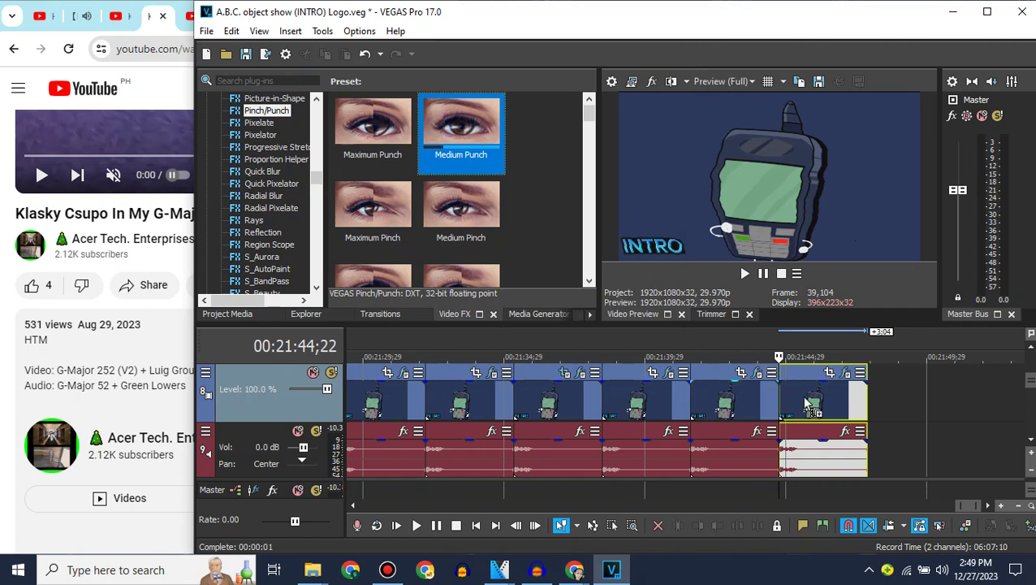
# Remove Spherize from the clip's effect chain and place Pinch/Punch ahead of TV Simulator.
pyautogui.click(245, 107)
pyautogui.click(238, 107)
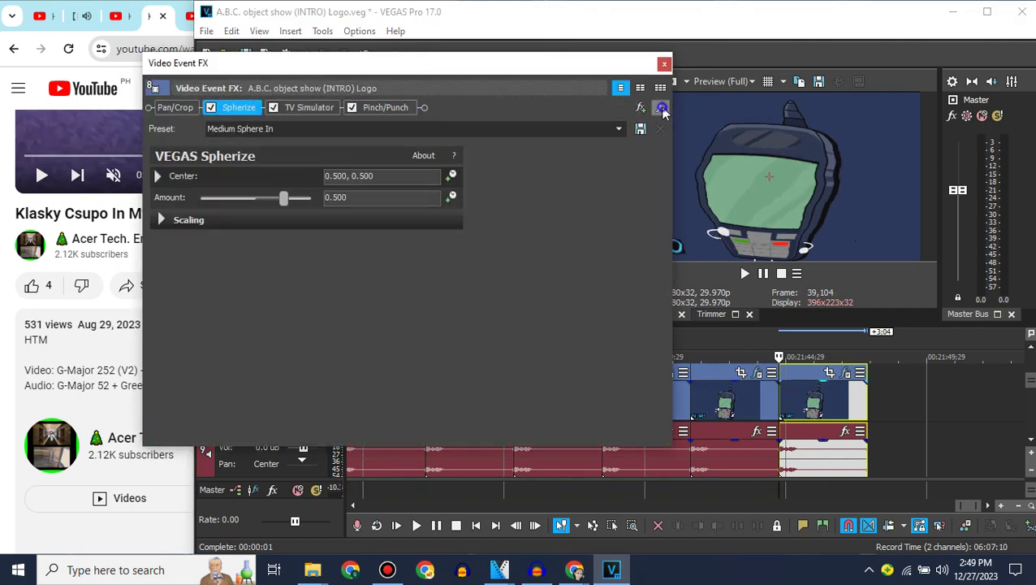
pyautogui.press('Delete')
pyautogui.moveTo(430, 112); pyautogui.dragTo(432, 110)
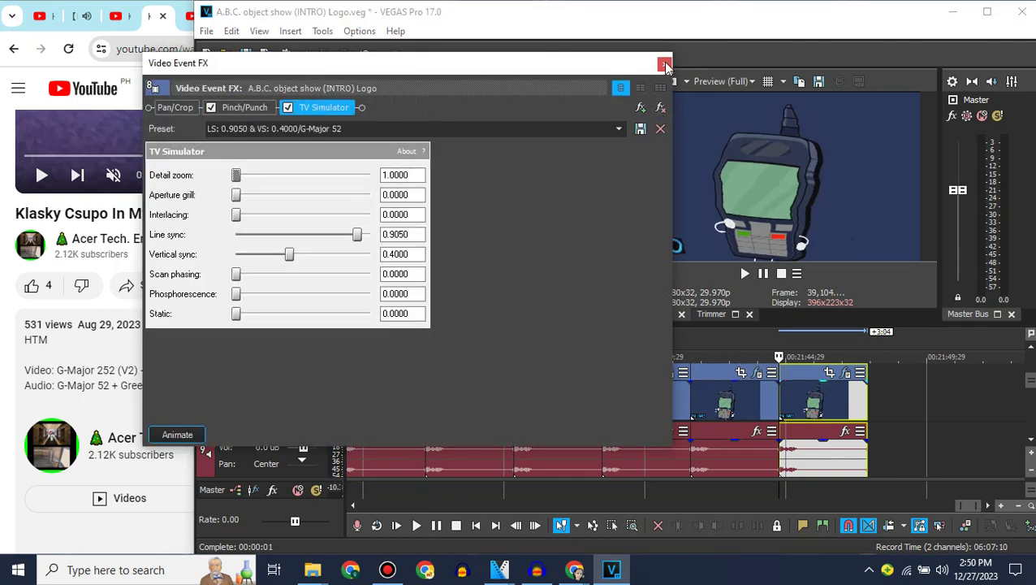
pyautogui.click(663, 65)
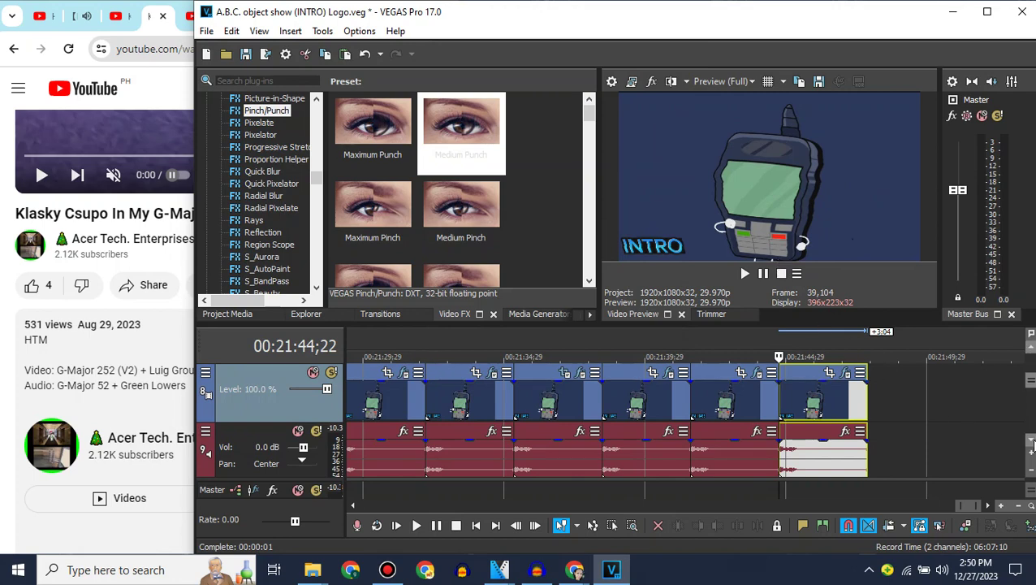
# Set the track 9 audio event at 00:21:44;22 to Classic pitch shifting, A17. Drums, unpitched (minimum echo), with a pitch change of -0.39.
pyautogui.scroll(-1, 1034, 445)
pyautogui.rightClick(789, 392)
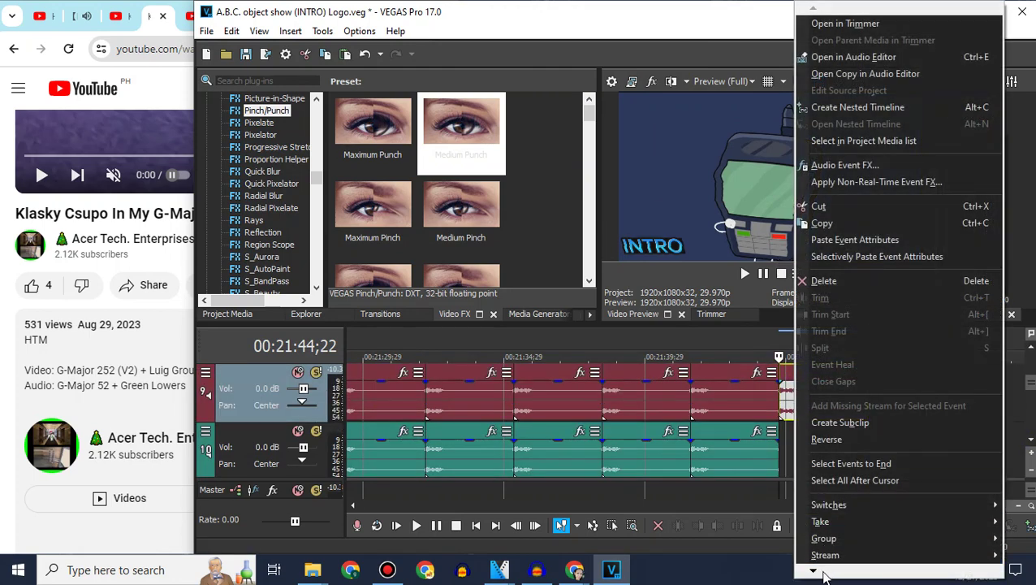
pyautogui.click(835, 546)
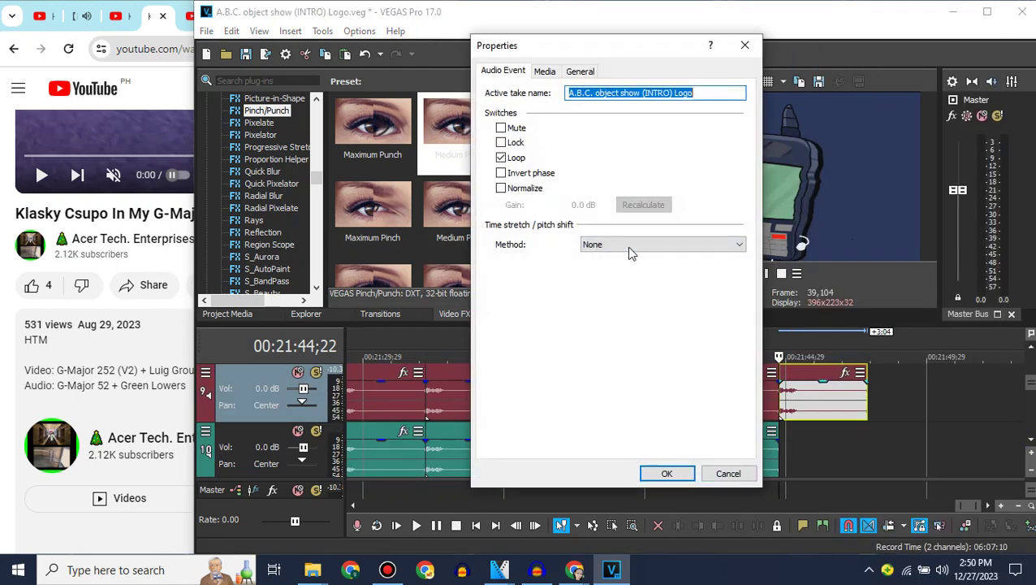
pyautogui.click(628, 245)
pyautogui.click(613, 275)
pyautogui.click(621, 244)
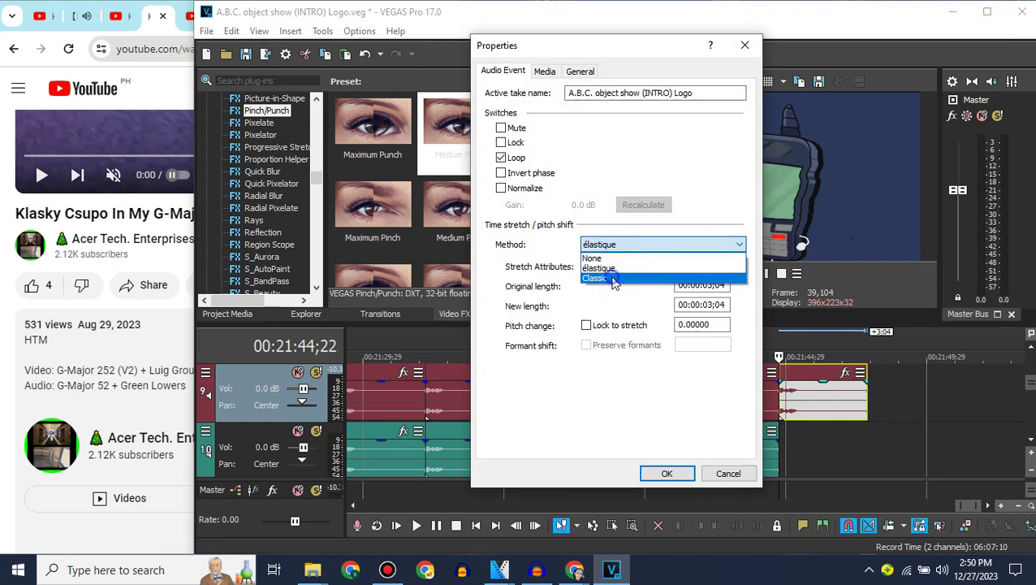
pyautogui.click(613, 272)
pyautogui.click(617, 266)
pyautogui.click(609, 441)
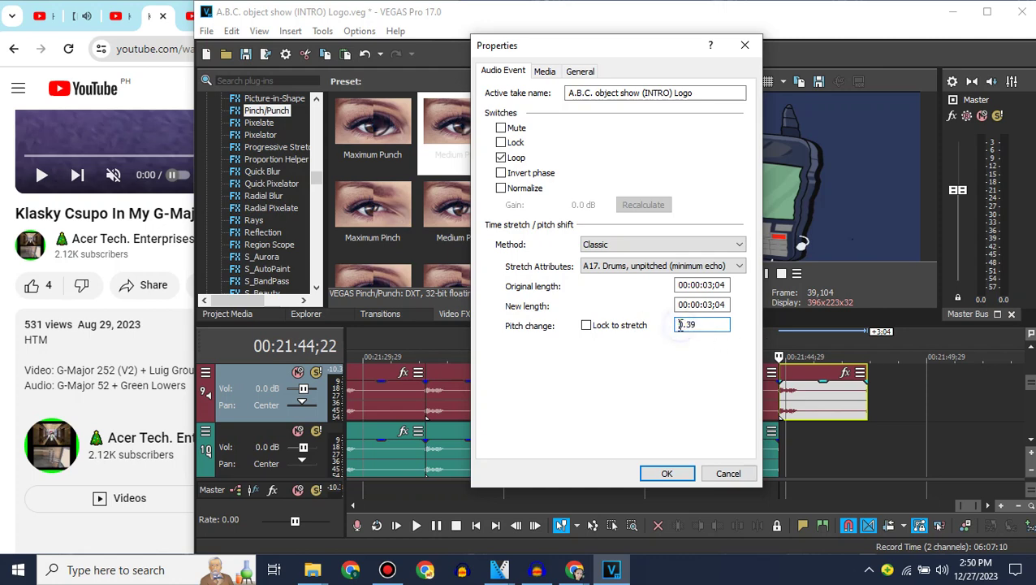
pyautogui.click(667, 474)
# Paste a copy of the clip onto track 10 at 00:21:44;22, keeping only its audio.
pyautogui.press('Delete')
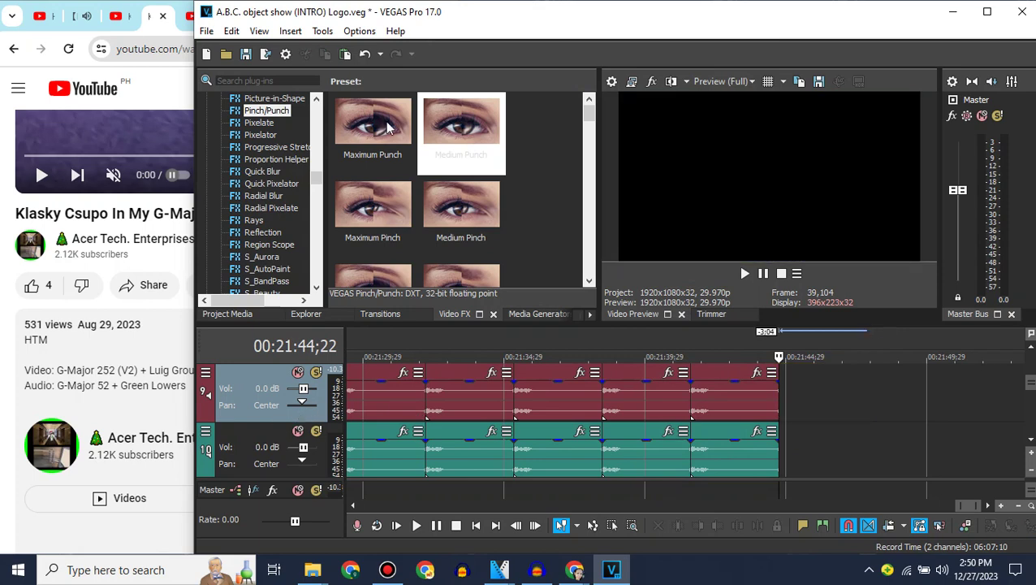
pyautogui.click(366, 55)
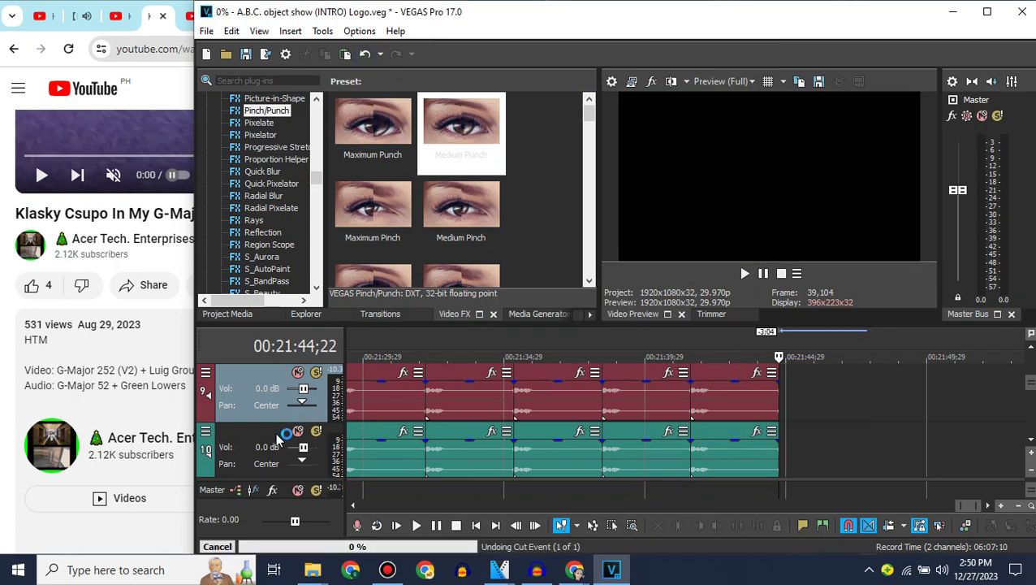
pyautogui.hotkey('ctrl', 'v')
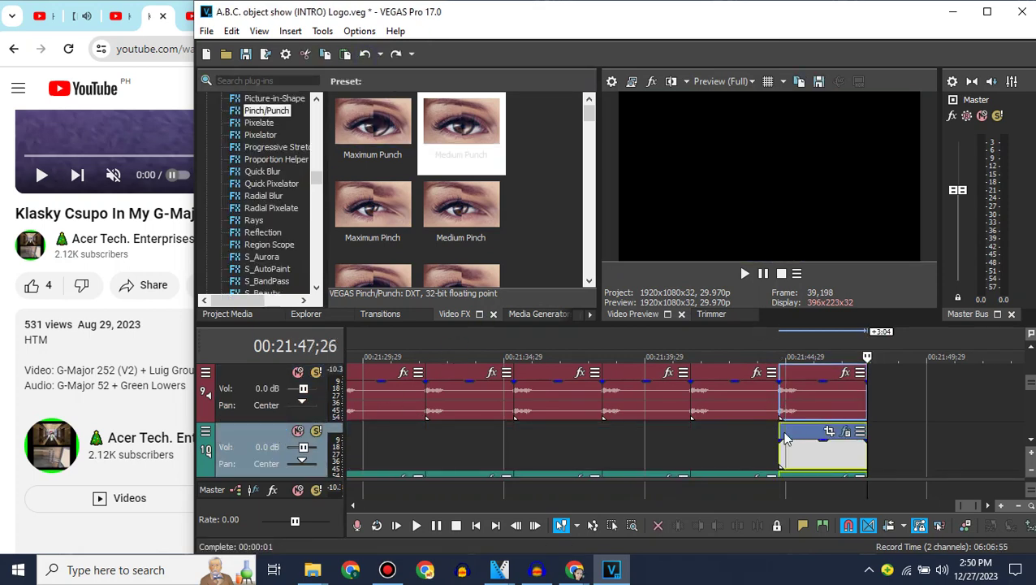
pyautogui.click(775, 442)
pyautogui.rightClick(736, 441)
pyautogui.click(770, 308)
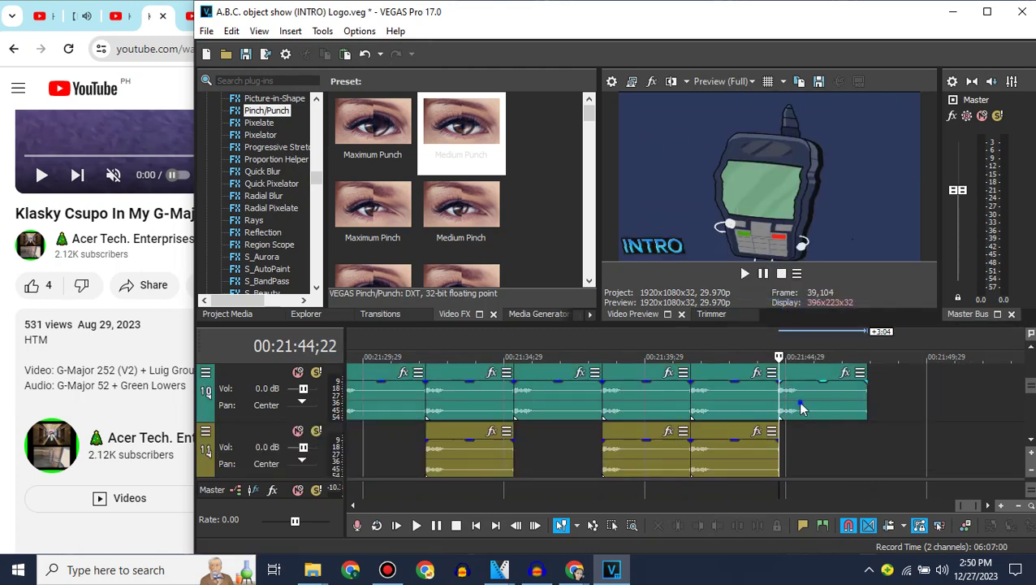
# Open the track 10 event's properties and consult the YouTube description of "Klasky Csupo In G-Major 52 (Instructions In Description)" for its audio settings.
pyautogui.rightClick(804, 411)
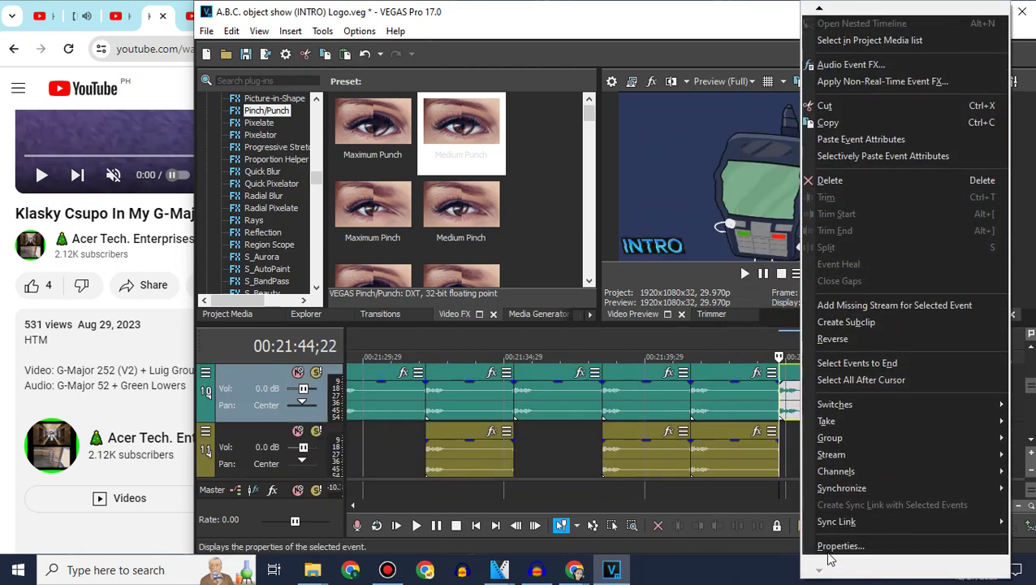
pyautogui.click(830, 551)
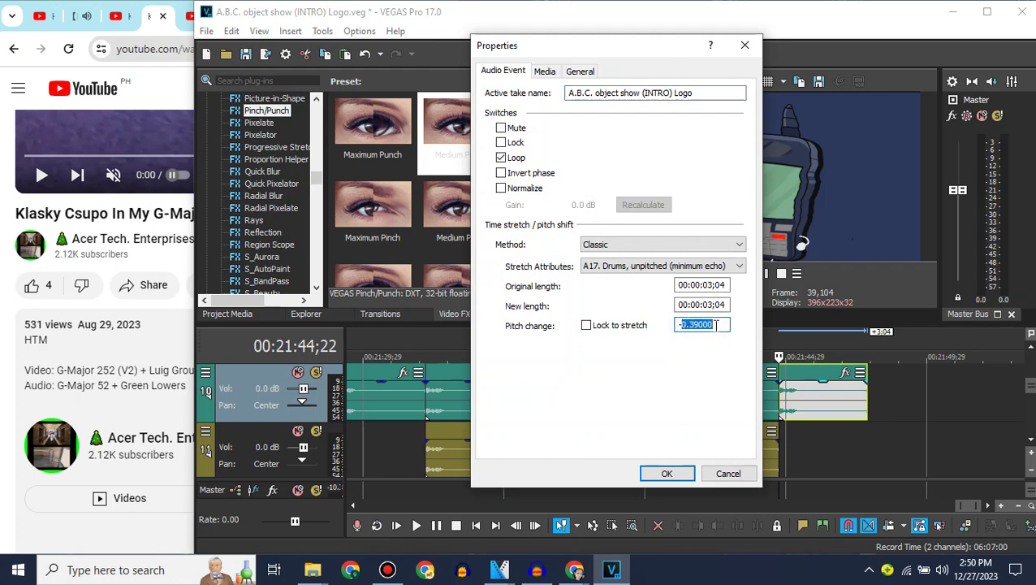
pyautogui.click(159, 356)
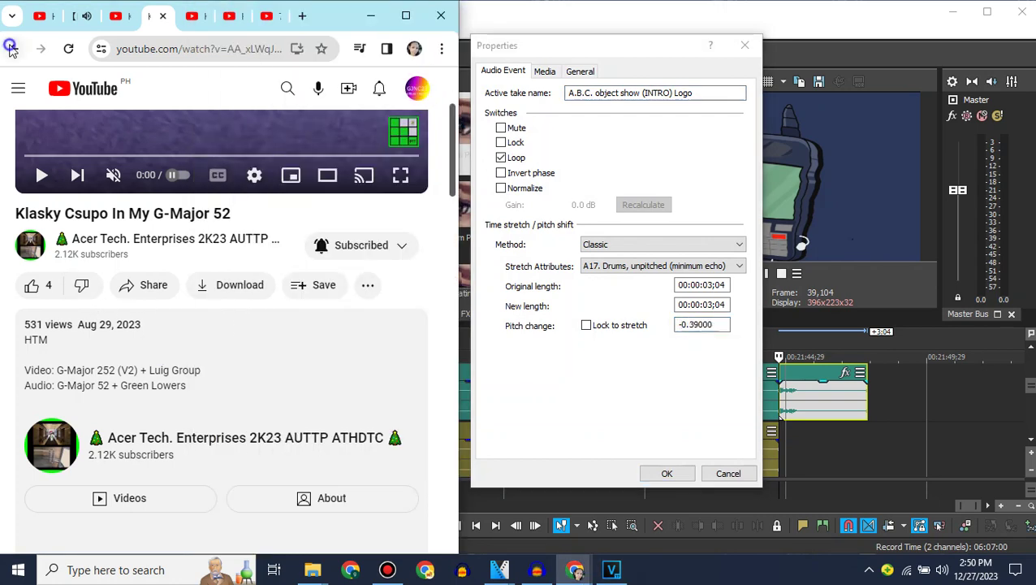
pyautogui.moveTo(453, 156); pyautogui.dragTo(453, 110)
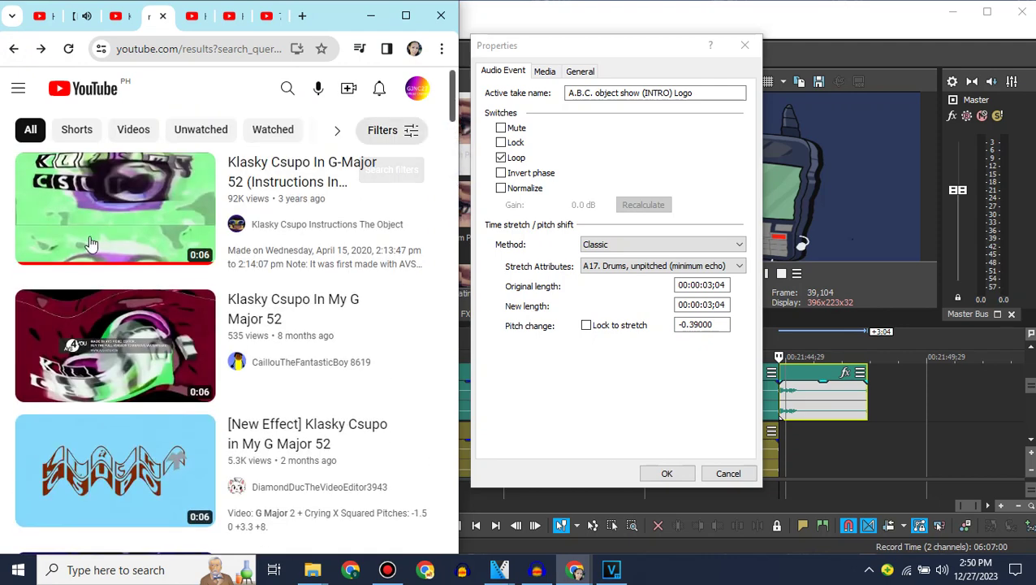
pyautogui.click(195, 260)
pyautogui.click(198, 264)
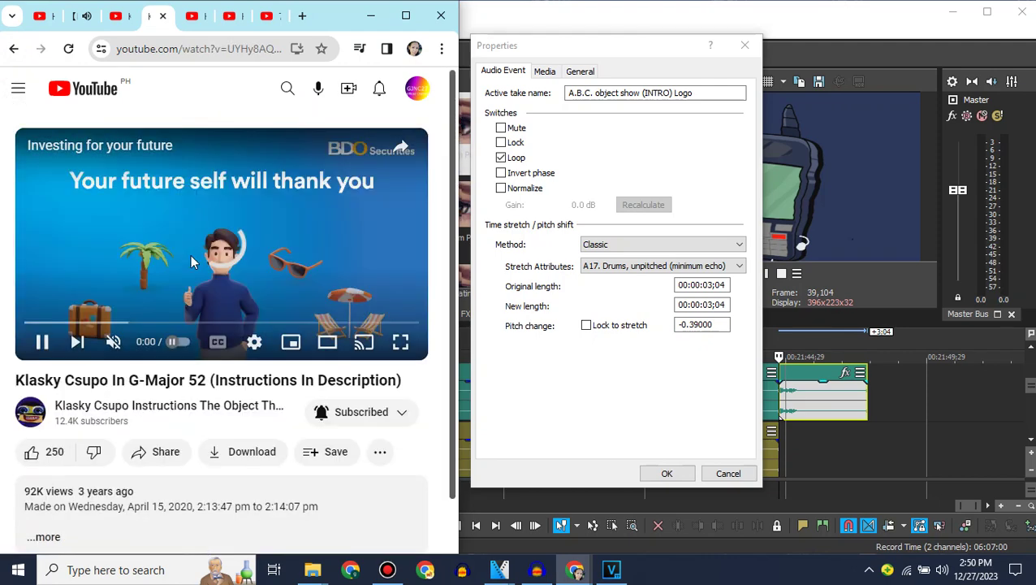
pyautogui.scroll(-3, 190, 256)
pyautogui.click(191, 260)
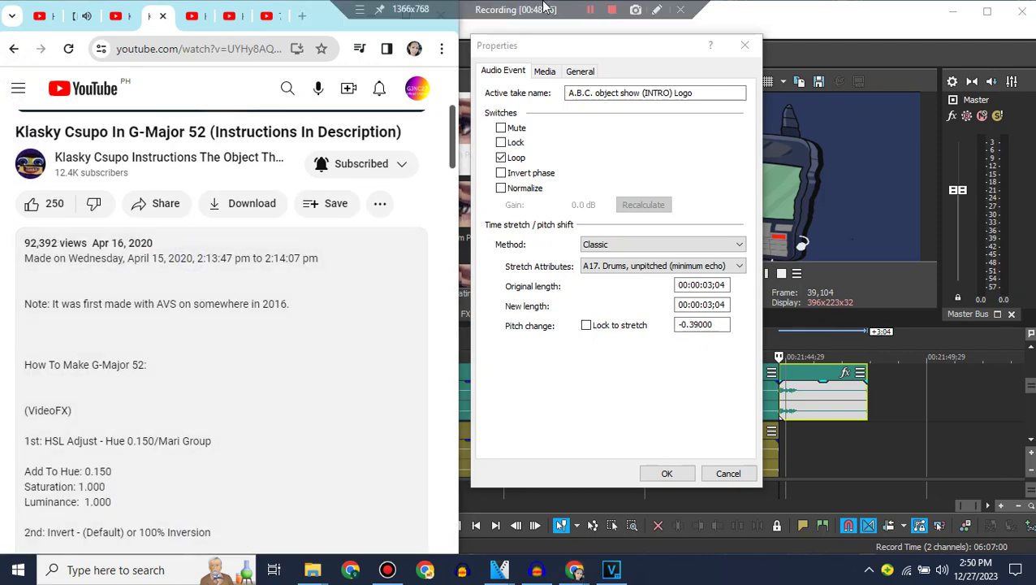
# Set the pitch change of the track 10 audio event at 00:21:44;22 to -5.49.
pyautogui.click(592, 11)
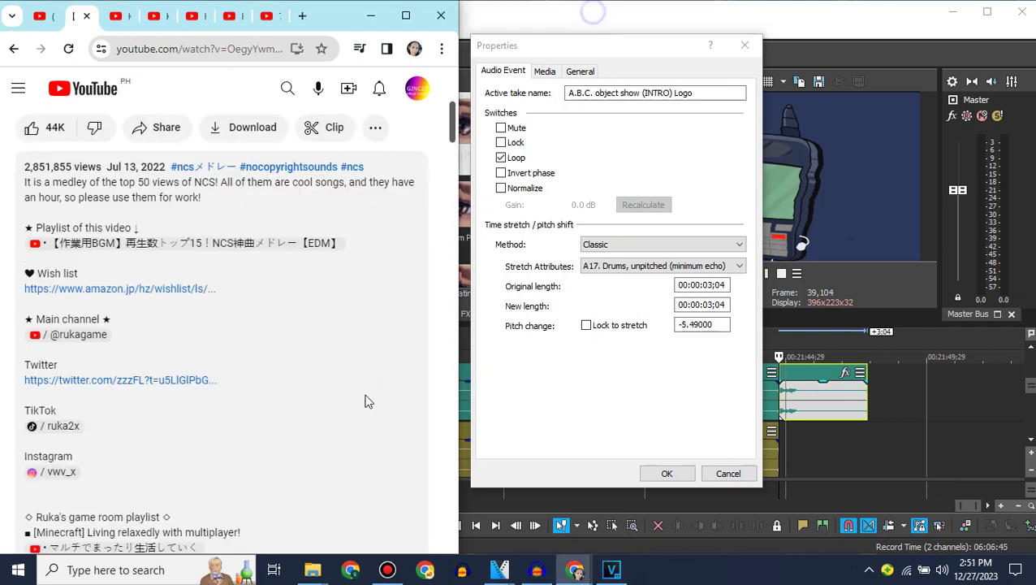
pyautogui.click(120, 25)
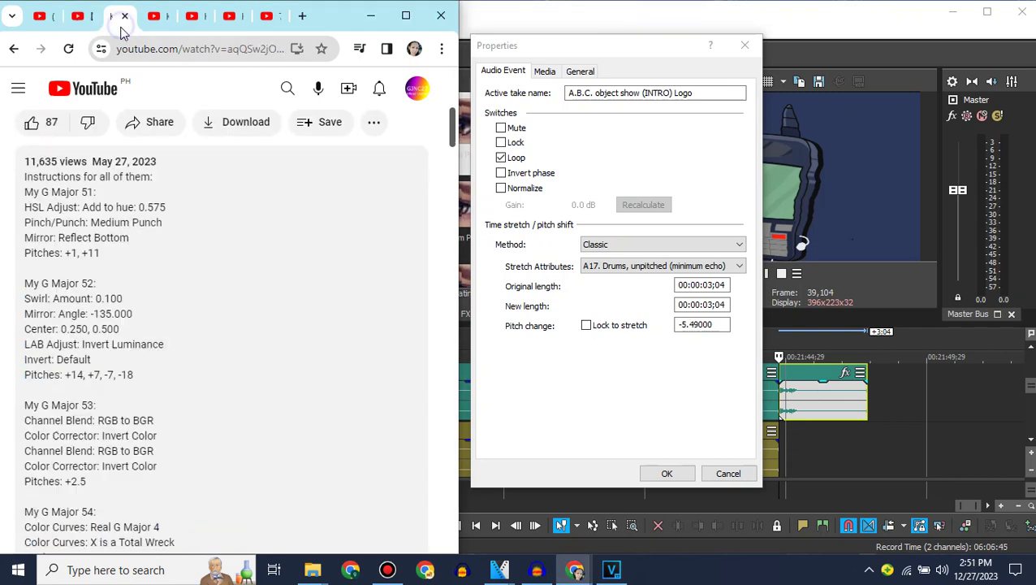
pyautogui.click(664, 476)
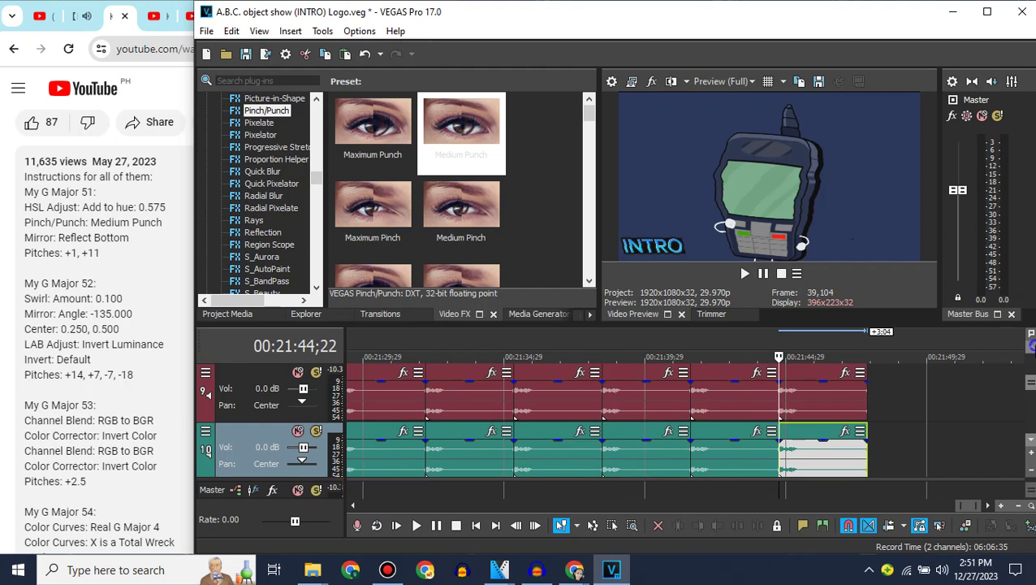
# Copy the clip on tracks 8 and 9 at 00:21:44;22 and paste it directly behind at 00:21:47;26.
pyautogui.moveTo(1032, 383); pyautogui.dragTo(1033, 377)
pyautogui.moveTo(966, 507); pyautogui.dragTo(974, 508)
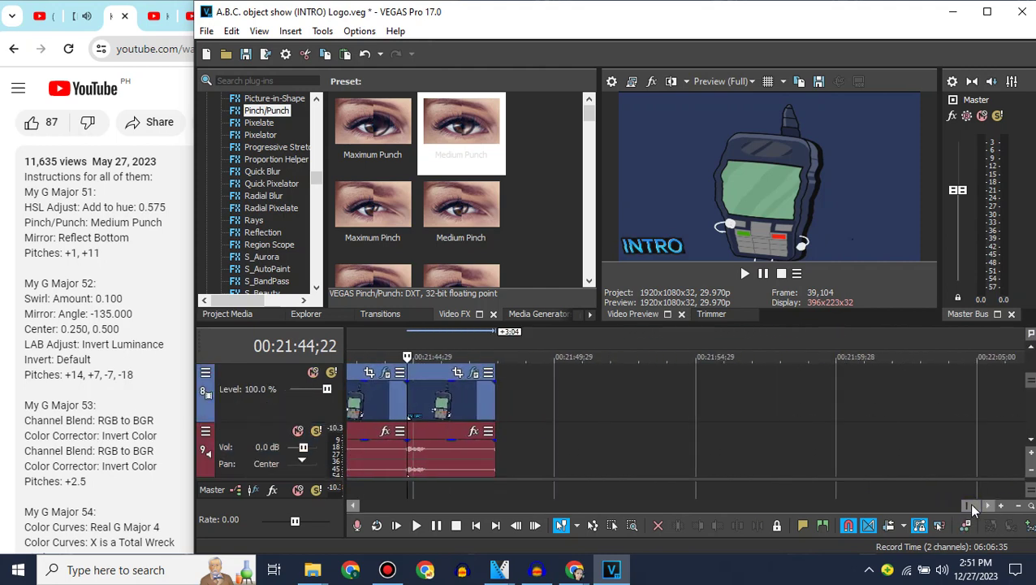
pyautogui.rightClick(473, 419)
pyautogui.click(487, 212)
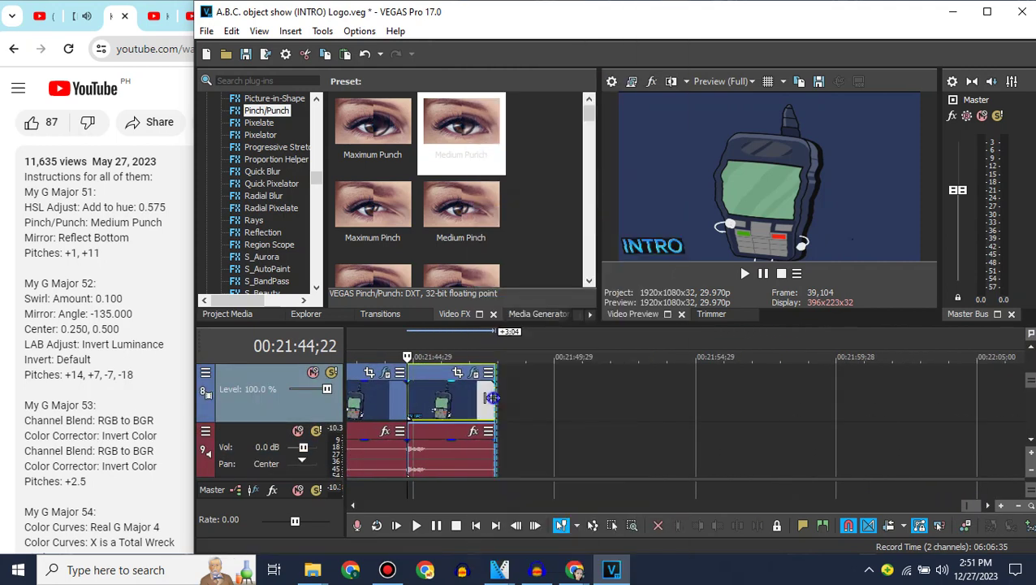
pyautogui.click(493, 397)
# Add the Invert effect with its default preset to the video clip at 00:21:47;26.
pyautogui.click(319, 135)
pyautogui.click(319, 135)
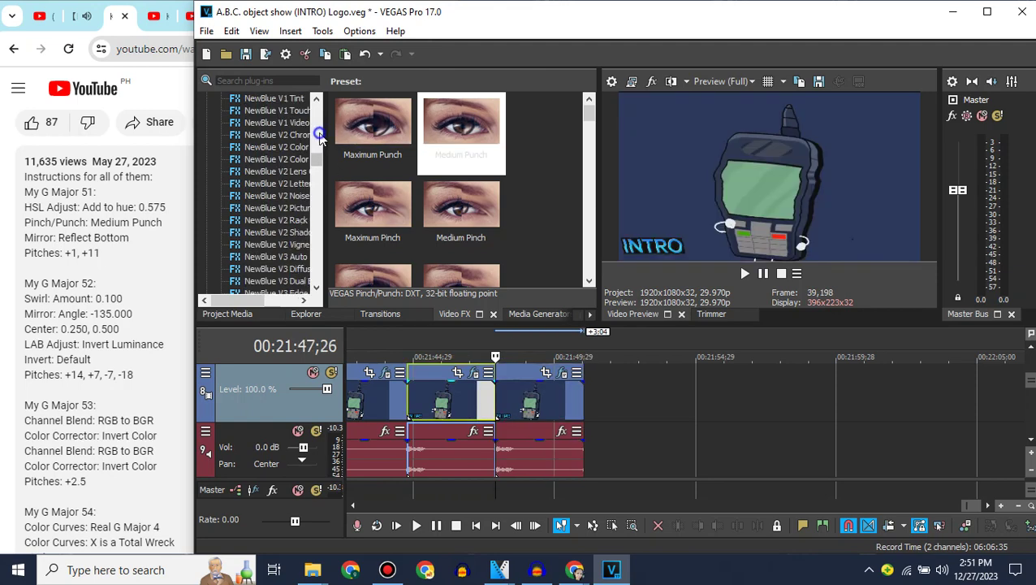
pyautogui.click(319, 134)
pyautogui.scroll(10, 273, 232)
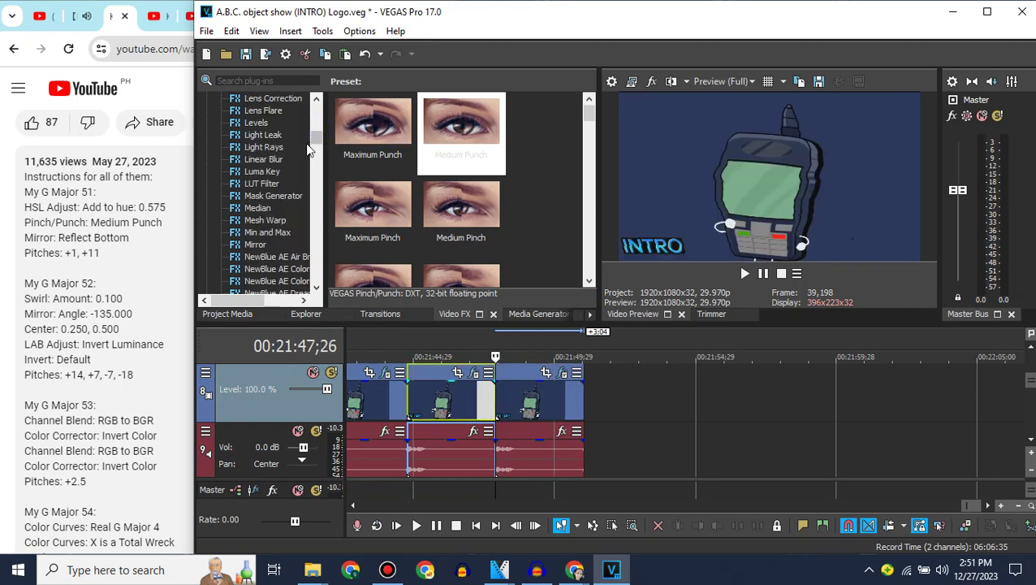
pyautogui.click(256, 220)
pyautogui.moveTo(391, 112); pyautogui.dragTo(567, 402)
# Add HSL Adjust with the default preset to the clip at 00:21:47;26 and shift its hue.
pyautogui.click(264, 196)
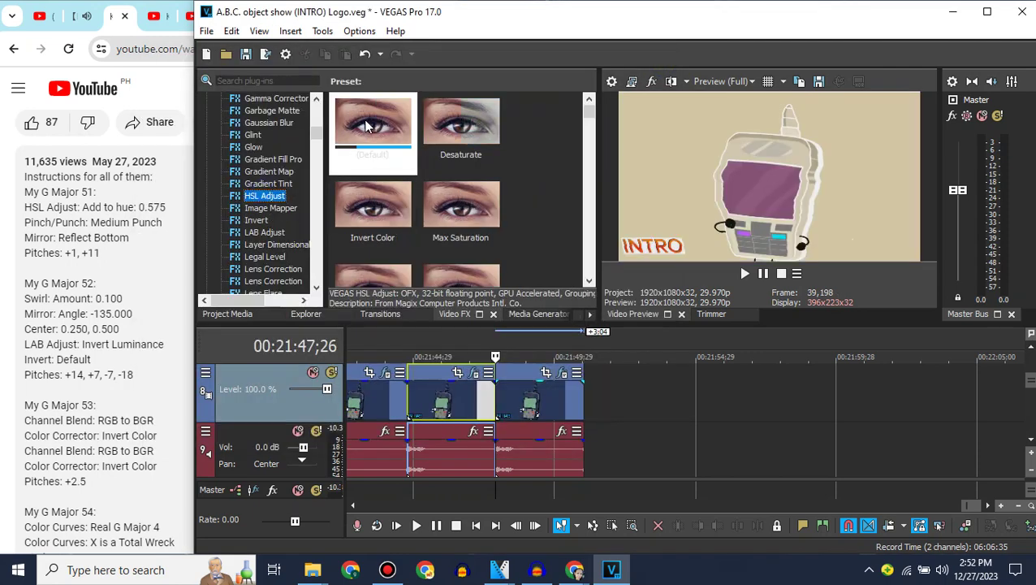
pyautogui.moveTo(373, 122); pyautogui.dragTo(551, 414)
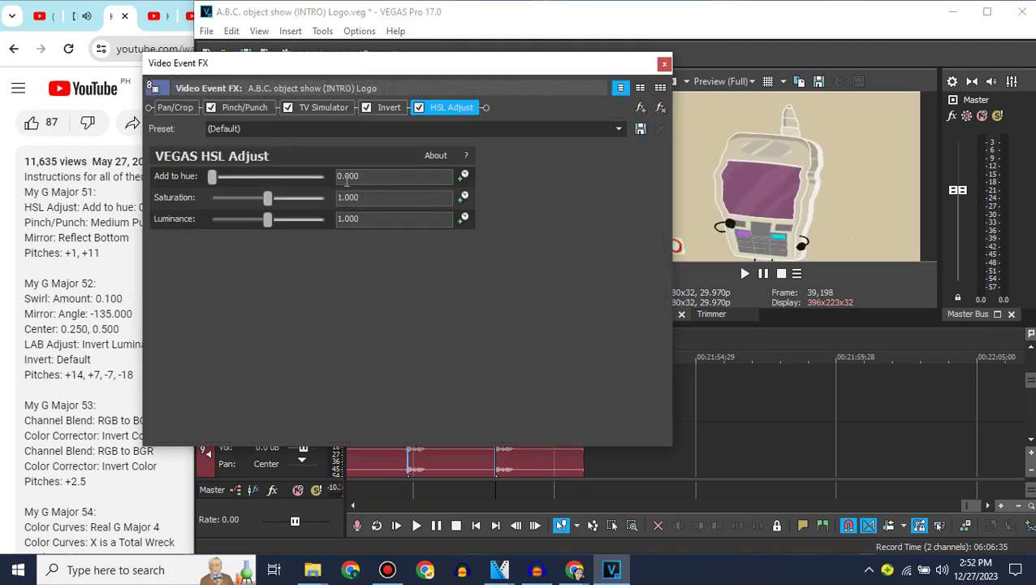
pyautogui.click(664, 63)
# Edit the pitch change of the track 9 audio event at 00:21:47;26.
pyautogui.scroll(-1, 1015, 421)
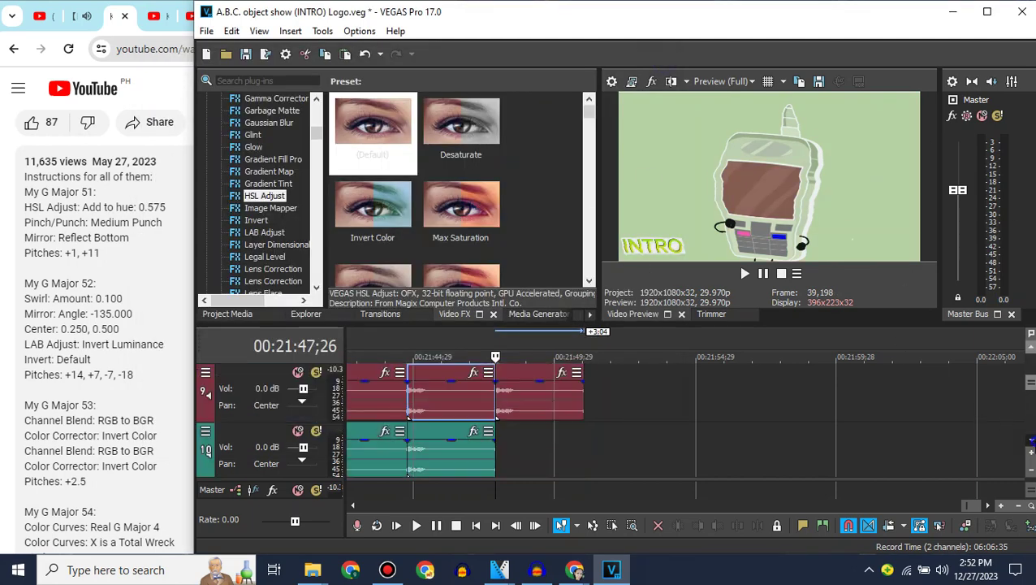
pyautogui.rightClick(521, 416)
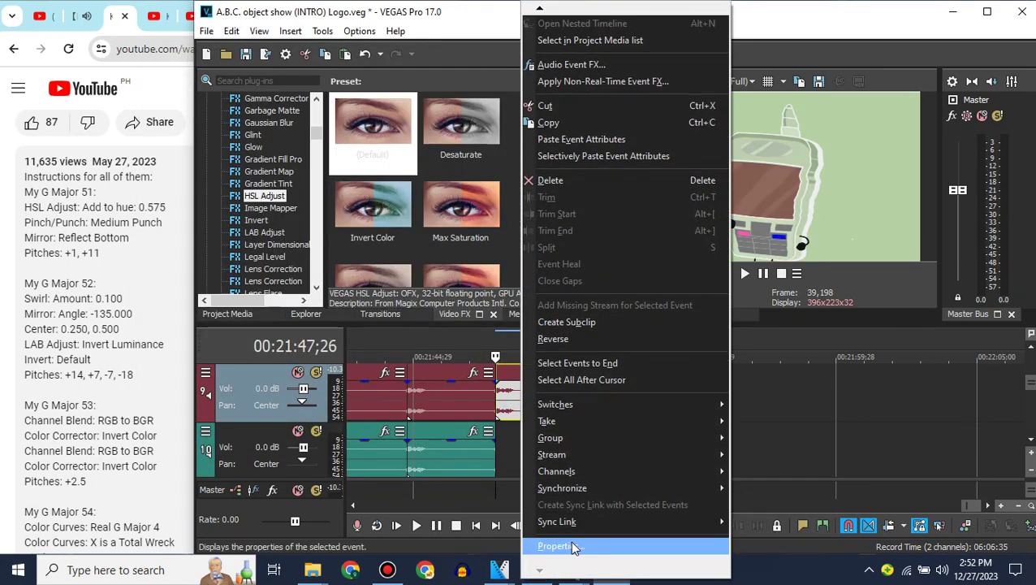
pyautogui.click(573, 547)
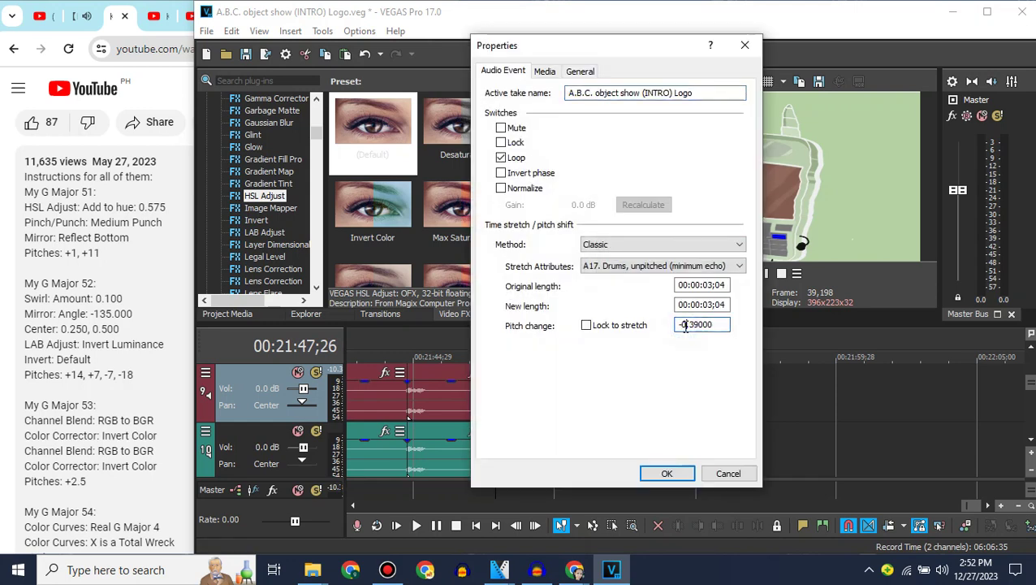
pyautogui.click(667, 474)
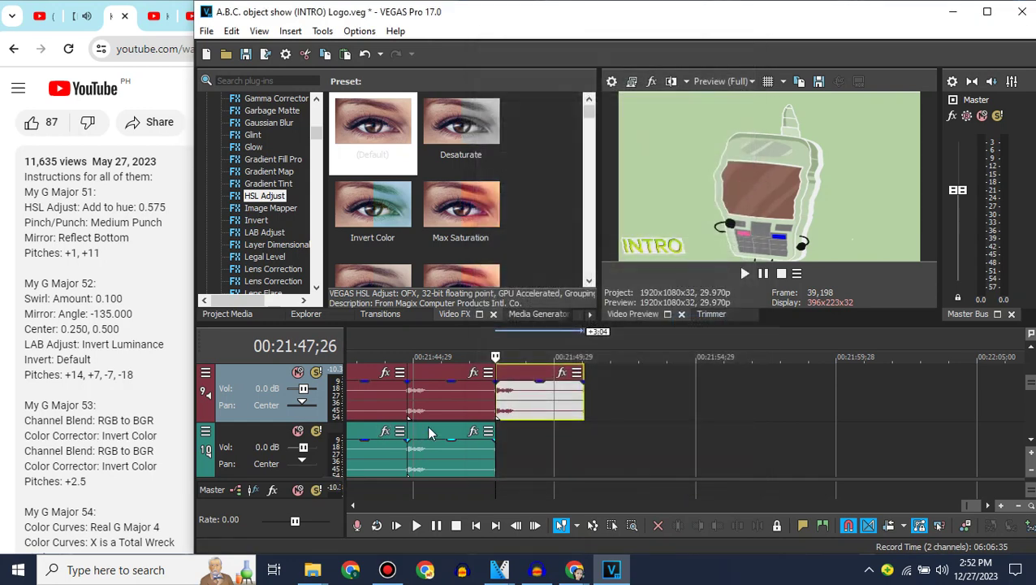
# Paste a copy of the preceding track 10 audio event at 00:21:47;26 and adjust its pitch properties.
pyautogui.rightClick(430, 435)
pyautogui.click(454, 222)
pyautogui.hotkey('ctrl', 'v')
pyautogui.rightClick(514, 425)
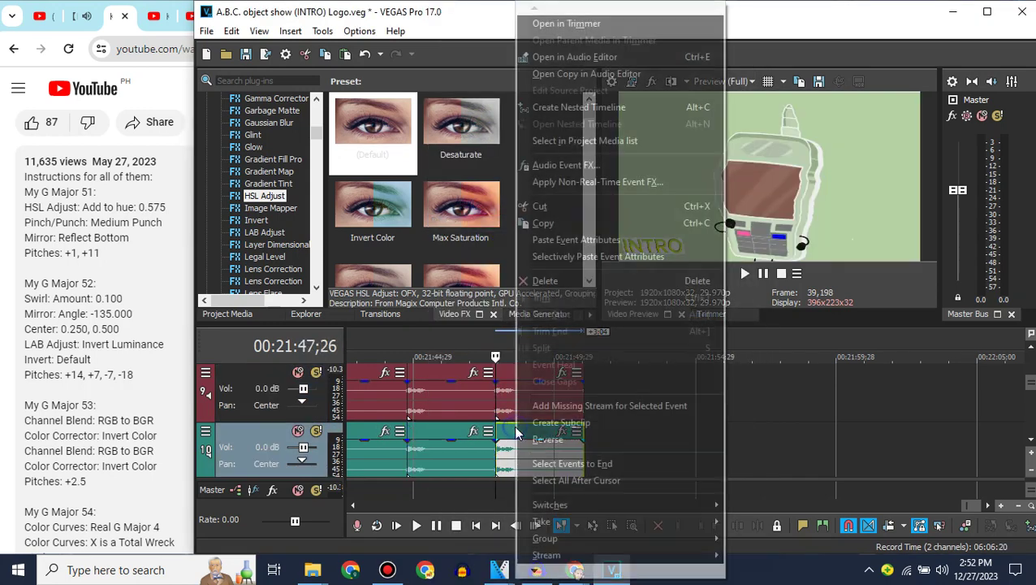
pyautogui.moveTo(536, 573)
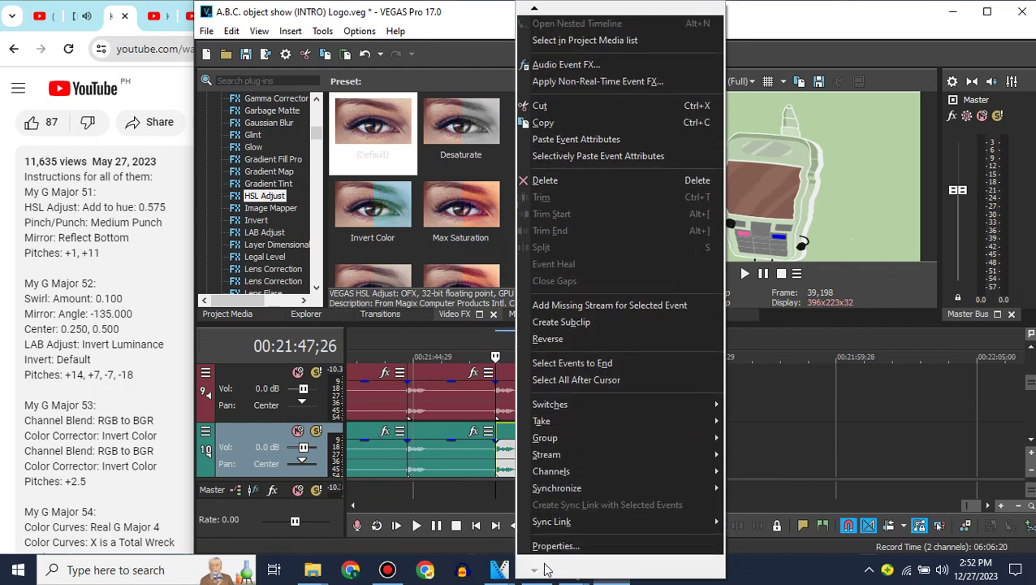
pyautogui.click(555, 546)
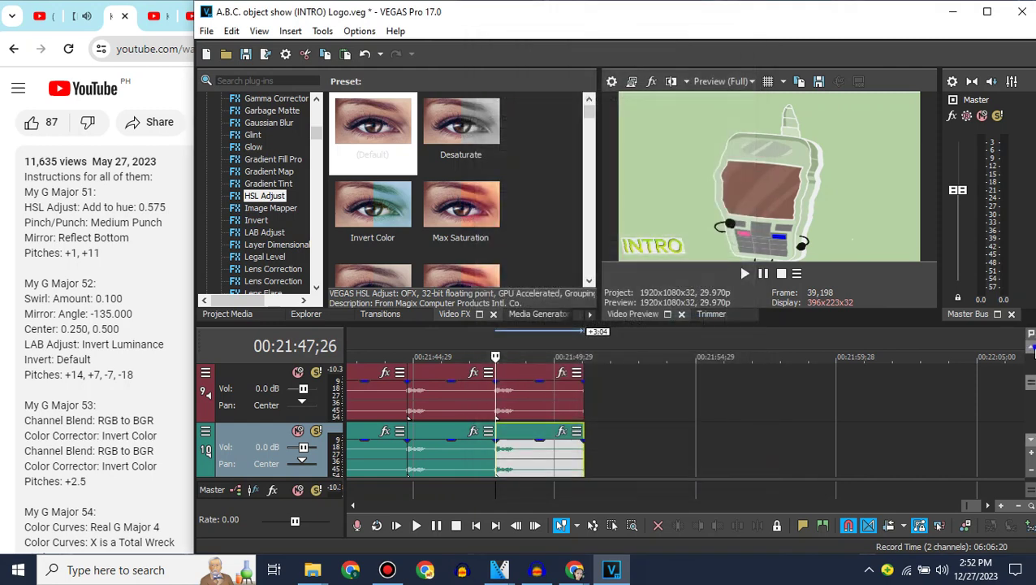
# Place A.B.C. object show (INTRO) Logo.mp4 from the project media on tracks 8 and 9 at 00:21:51;00.
pyautogui.click(235, 314)
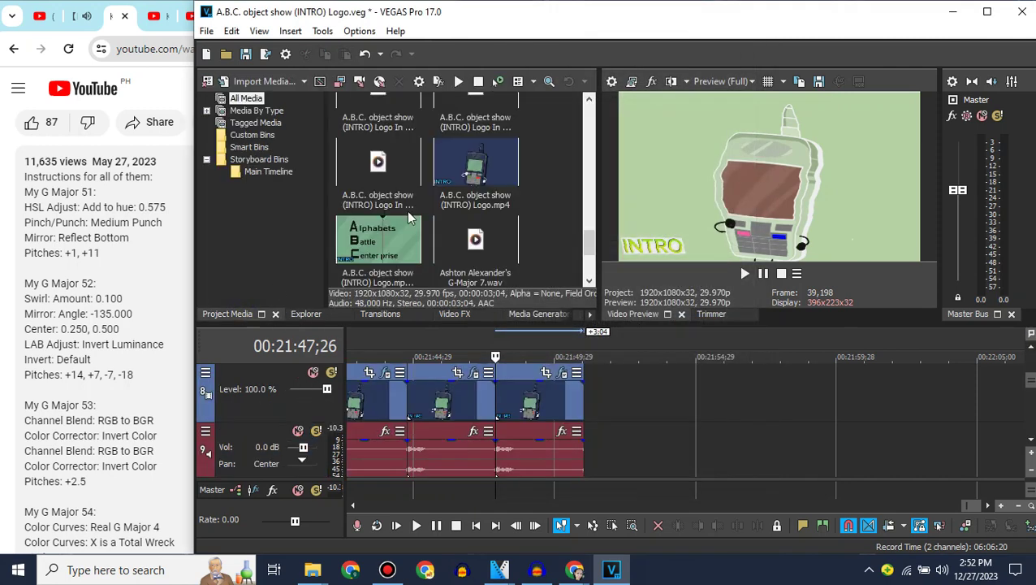
pyautogui.moveTo(469, 199); pyautogui.dragTo(589, 394)
# Search YouTube for "my g-major 52" and read the full description of "(NEW EFFECT) Klasky Csupo in My G-Major 52 (Instructions in Description)".
pyautogui.click(155, 16)
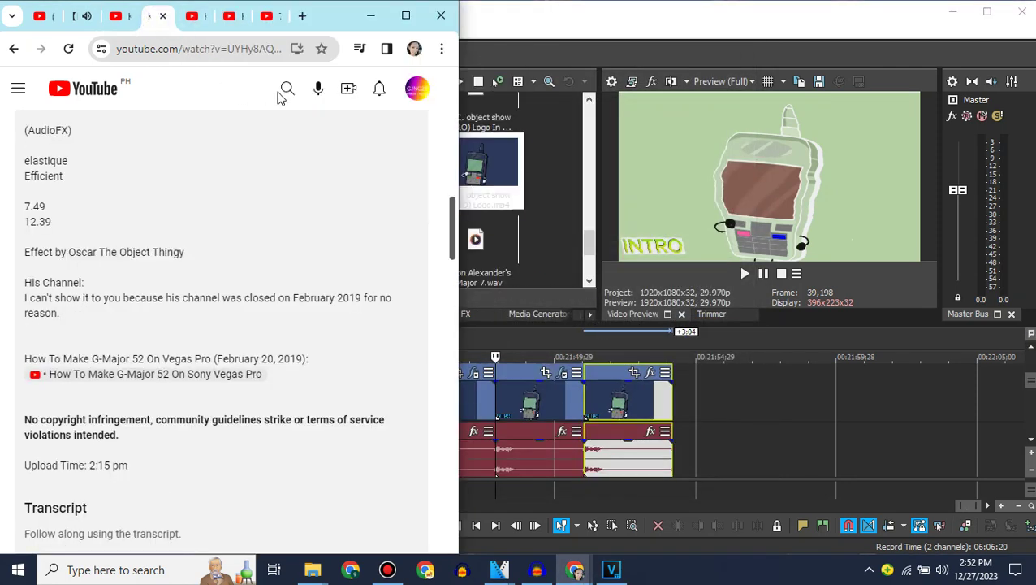
pyautogui.click(281, 92)
pyautogui.click(382, 87)
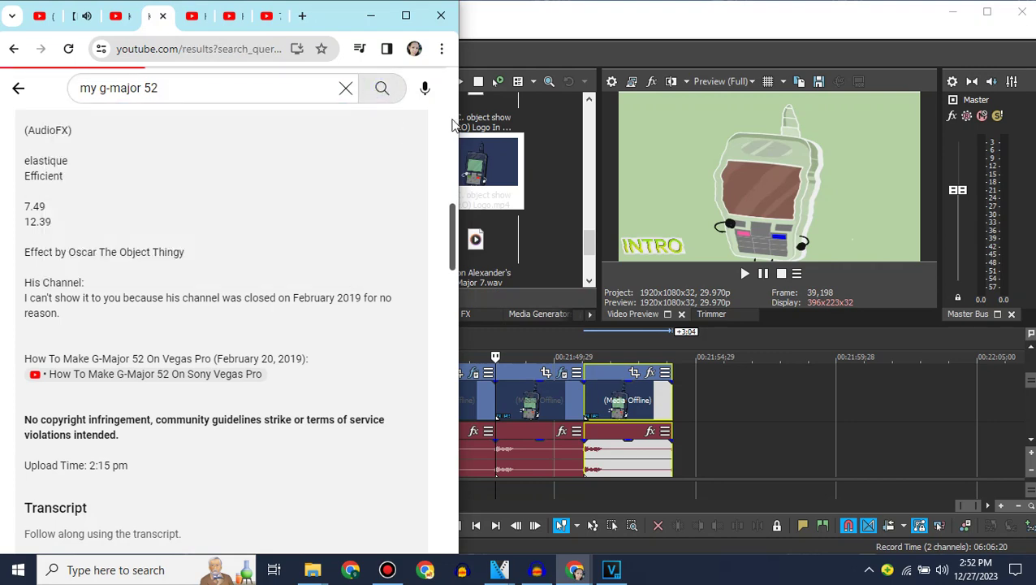
pyautogui.scroll(-1, 452, 124)
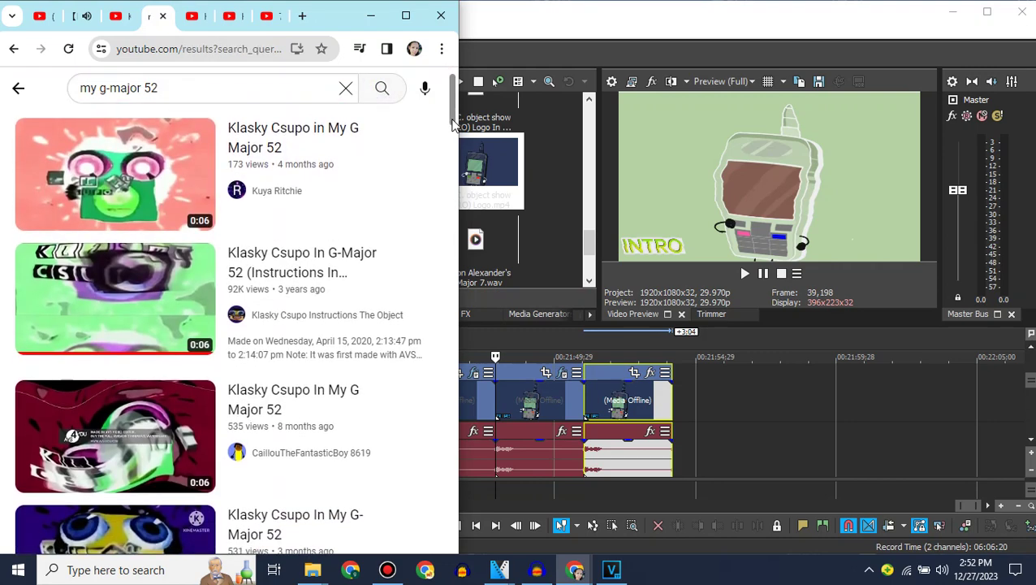
pyautogui.scroll(-10, 452, 124)
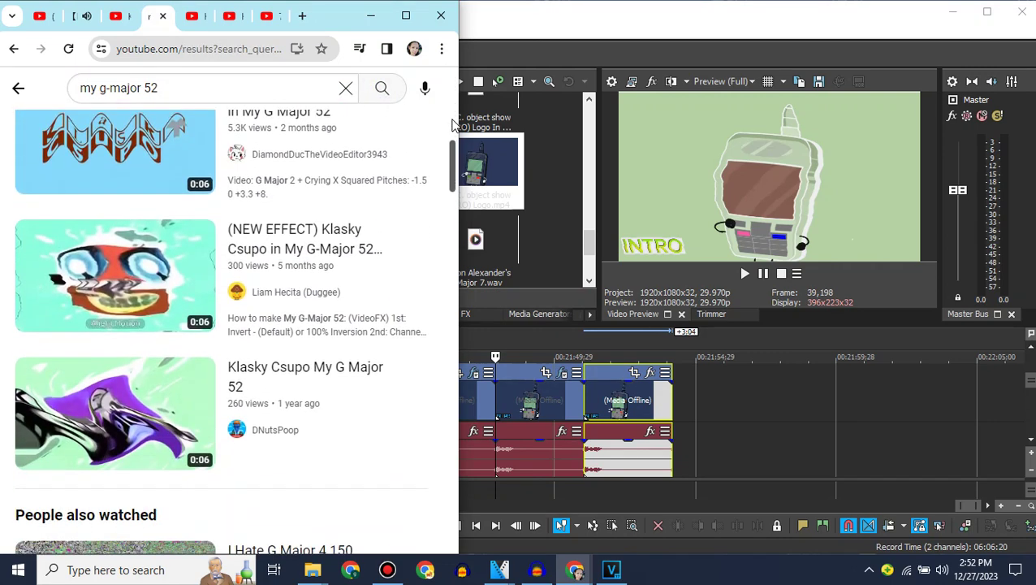
pyautogui.click(153, 227)
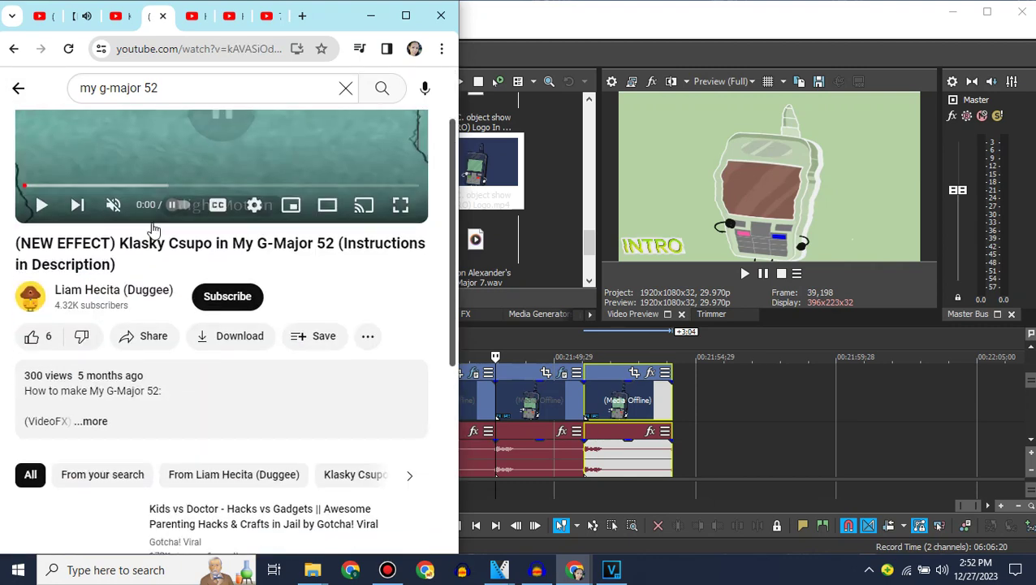
pyautogui.click(136, 398)
pyautogui.scroll(-2, 136, 399)
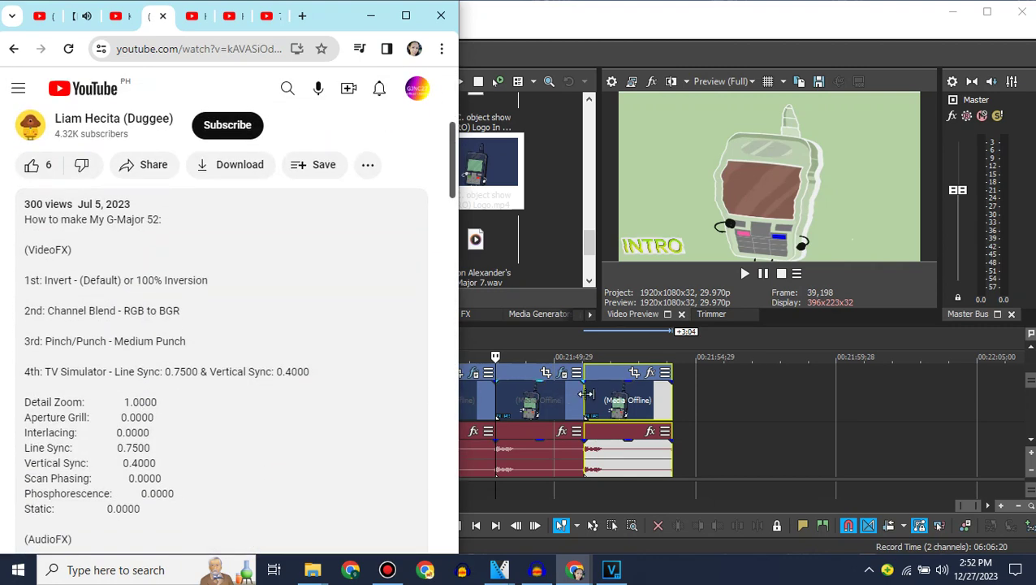
# Replace the video event at 00:21:51;00 with a copy of the track 8 video event at 00:21:47;26.
pyautogui.click(587, 395)
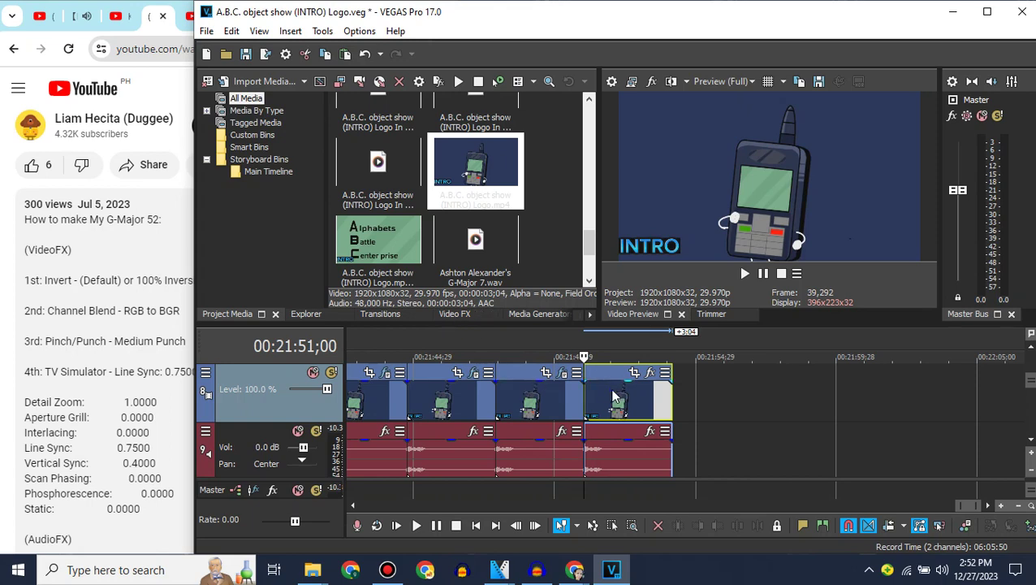
pyautogui.rightClick(615, 396)
pyautogui.click(642, 271)
pyautogui.rightClick(533, 403)
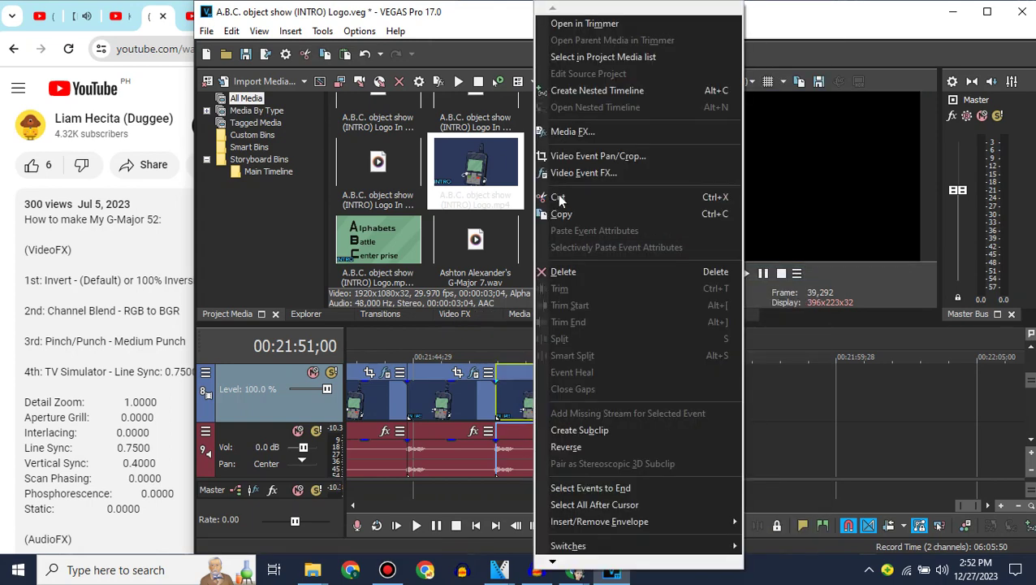
pyautogui.click(560, 214)
pyautogui.hotkey('ctrl', 'v')
# Add Channel Blend with the RGB to BGR preset to the clip at 00:21:51;00 and remove HSL Adjust from its effect chain.
pyautogui.click(446, 314)
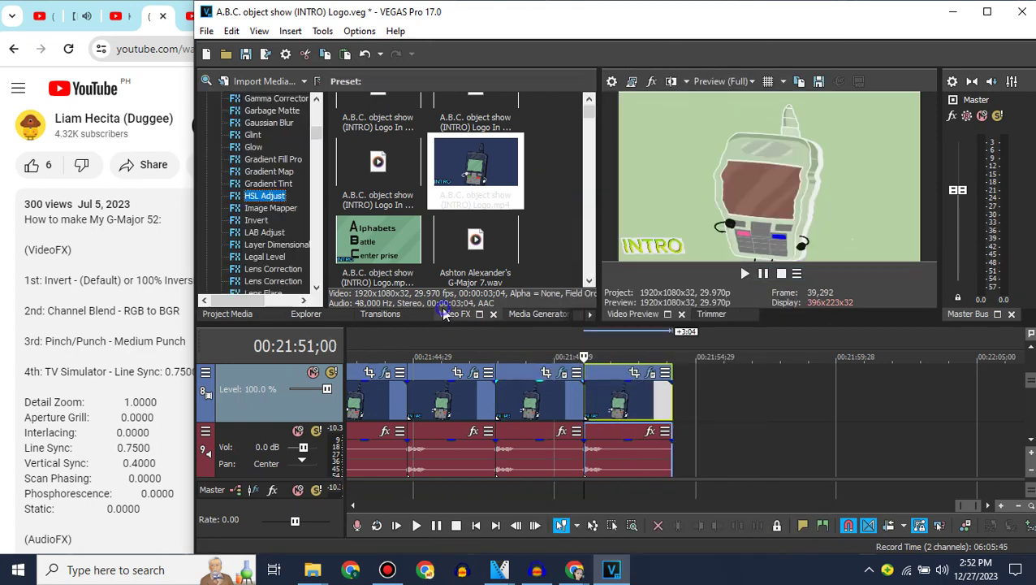
pyautogui.moveTo(316, 132); pyautogui.dragTo(316, 111)
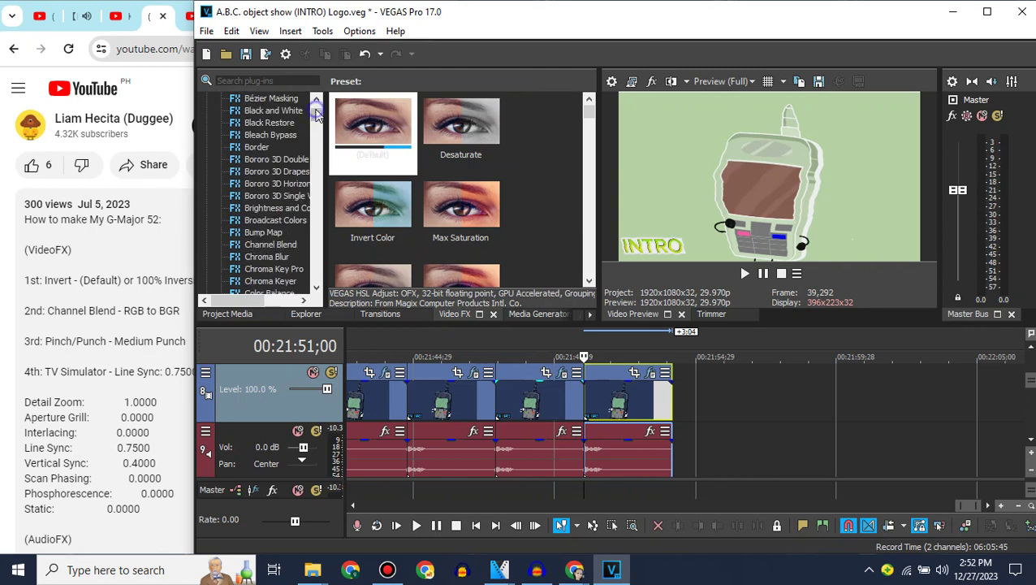
pyautogui.click(276, 244)
pyautogui.moveTo(374, 203); pyautogui.dragTo(617, 390)
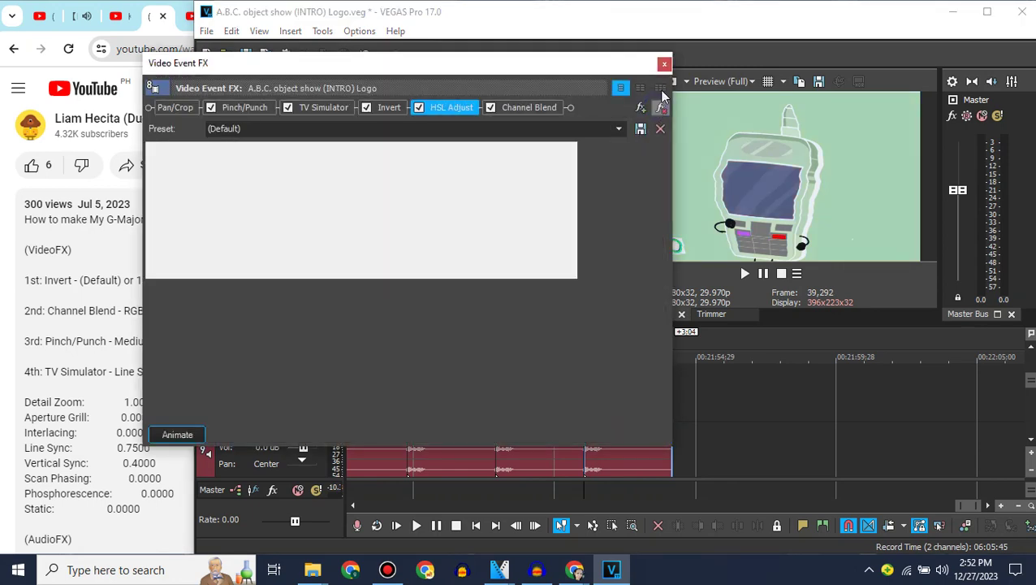
pyautogui.click(665, 64)
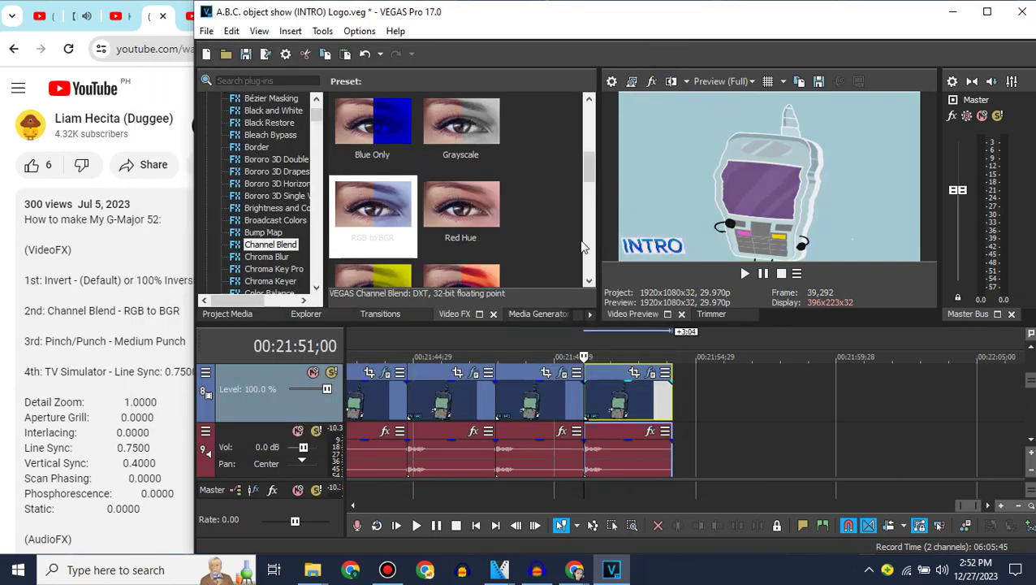
# Set the pitch change of the track 9 audio event at 00:21:51;00 to 4.
pyautogui.scroll(-4, 176, 365)
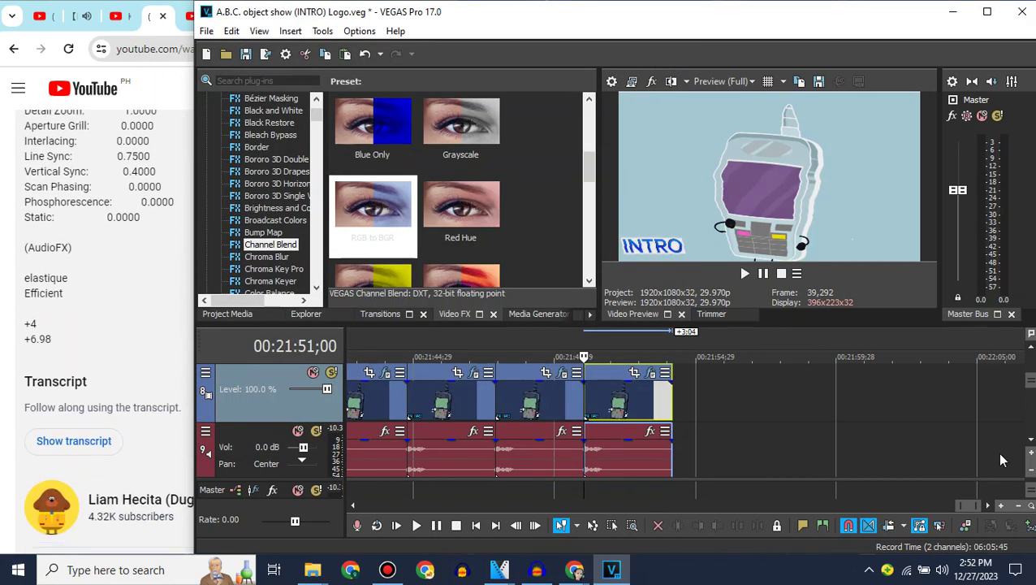
pyautogui.click(1031, 445)
pyautogui.rightClick(628, 396)
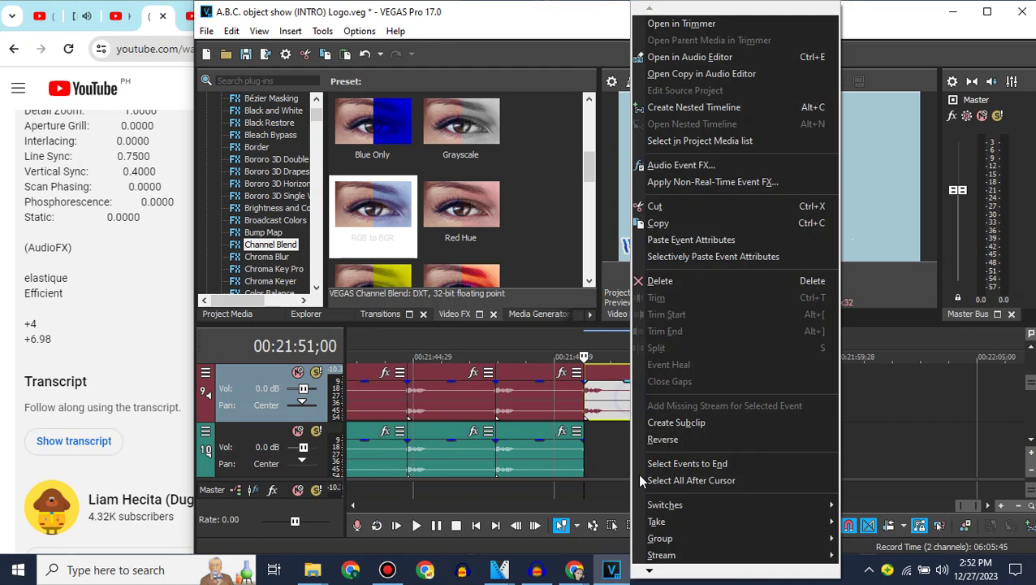
pyautogui.moveTo(653, 573)
pyautogui.click(665, 551)
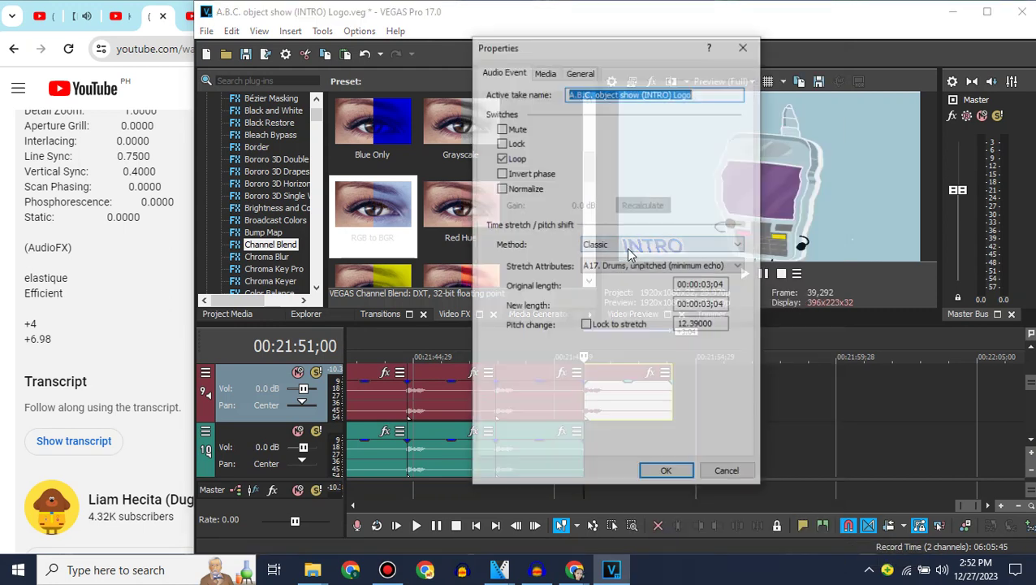
pyautogui.click(668, 474)
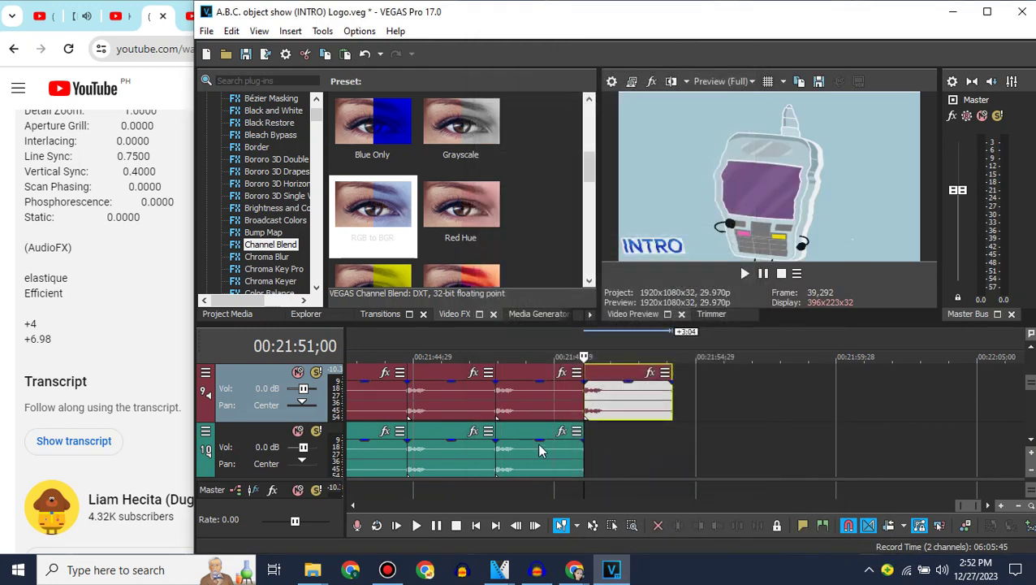
# Paste a copy of the pitched audio event onto track 10 at 00:21:51;00 and delete the extra video track.
pyautogui.click(257, 433)
pyautogui.hotkey('ctrl', 'v')
pyautogui.click(581, 427)
pyautogui.rightClick(545, 433)
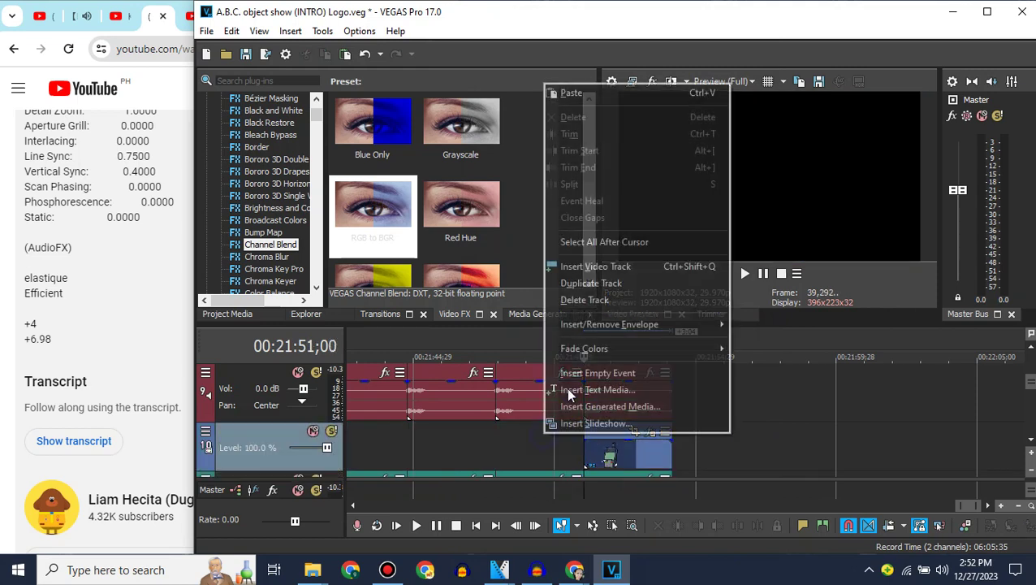
pyautogui.click(604, 301)
# Set the pitch change of the track 10 audio event at 00:21:51;00 to 6.98.
pyautogui.rightClick(604, 395)
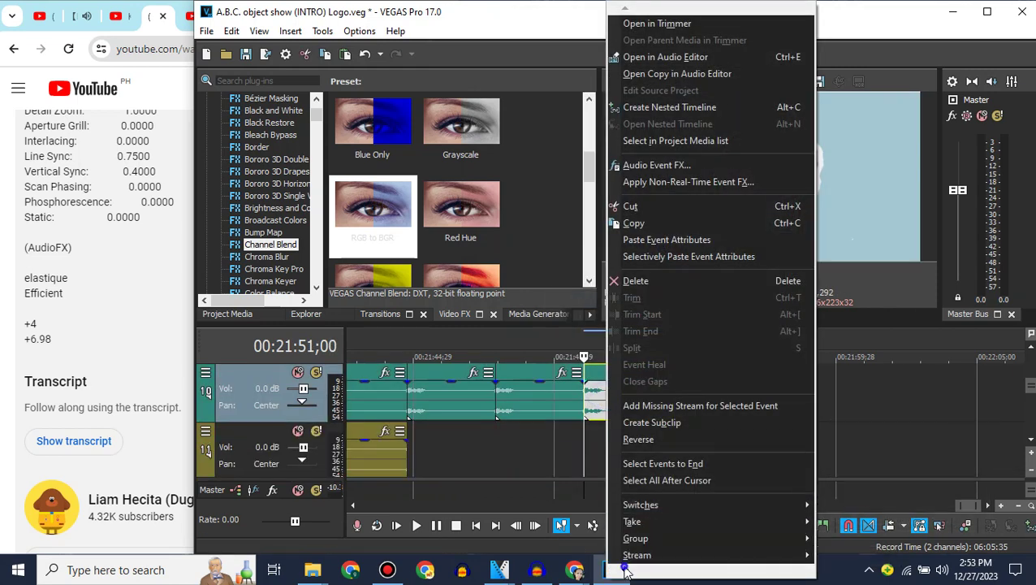
pyautogui.moveTo(626, 573)
pyautogui.click(641, 546)
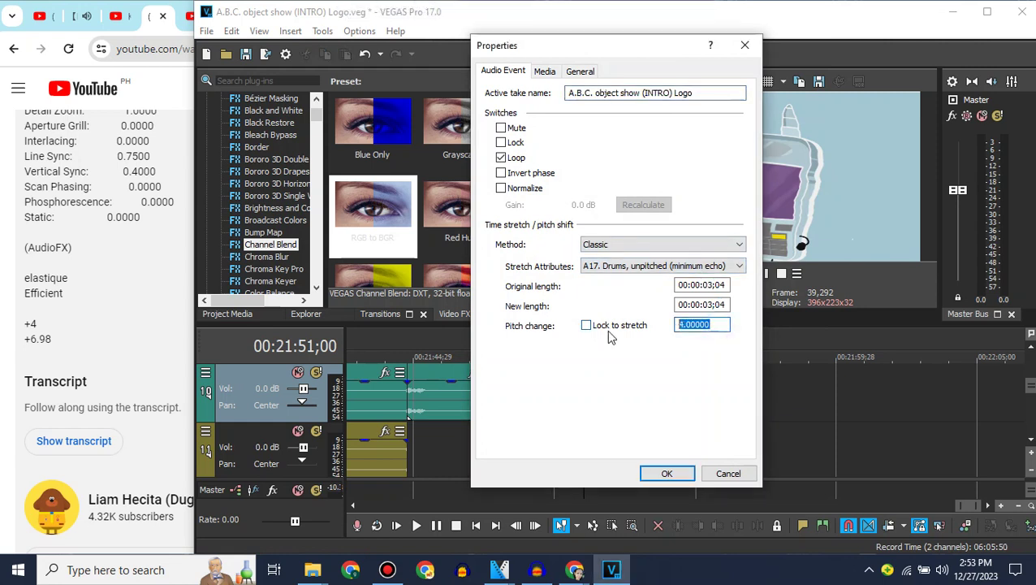
pyautogui.write('6.')
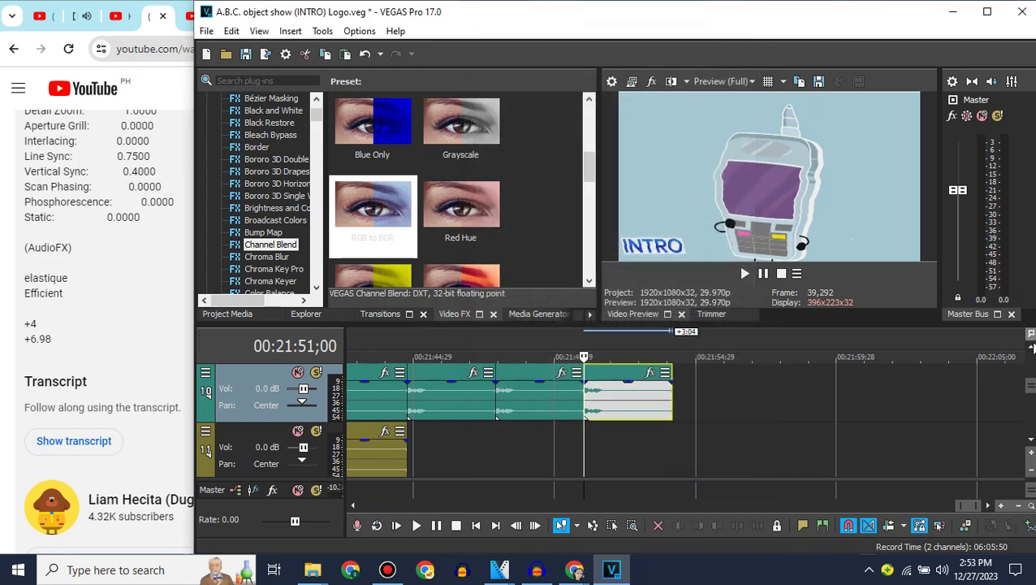
# Reopen "(NEW EFFECT) Klasky Csupo in My G-Major 52 (Instructions in Description)" from the YouTube results and read its expanded description.
pyautogui.scroll(2, 314, 339)
pyautogui.click(247, 320)
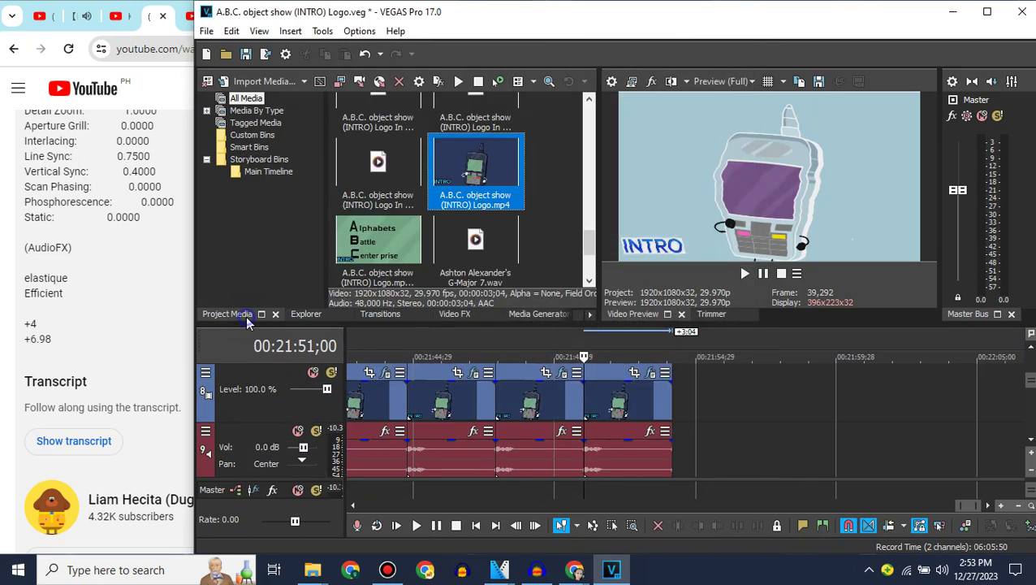
pyautogui.click(14, 49)
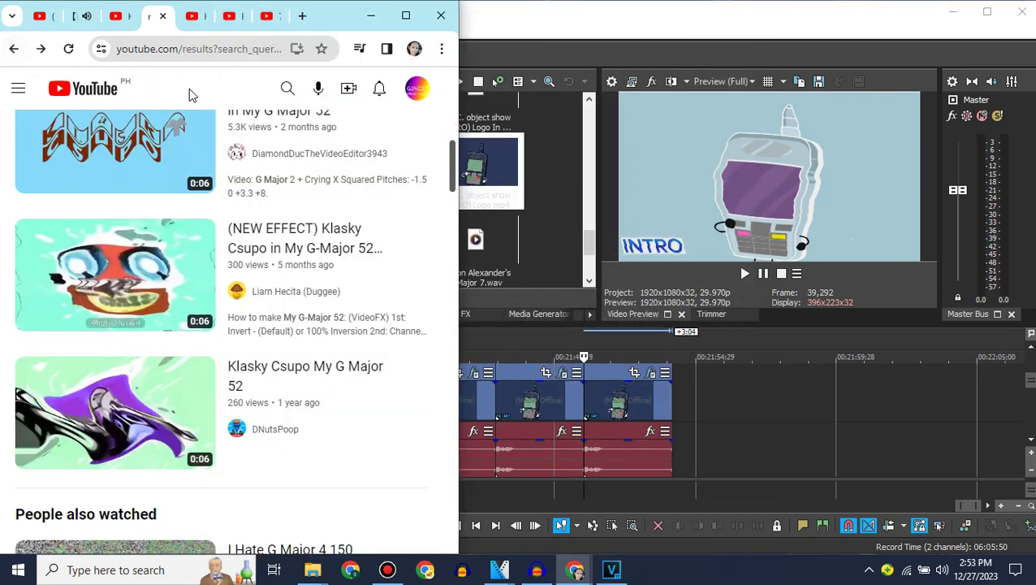
pyautogui.scroll(-1, 189, 90)
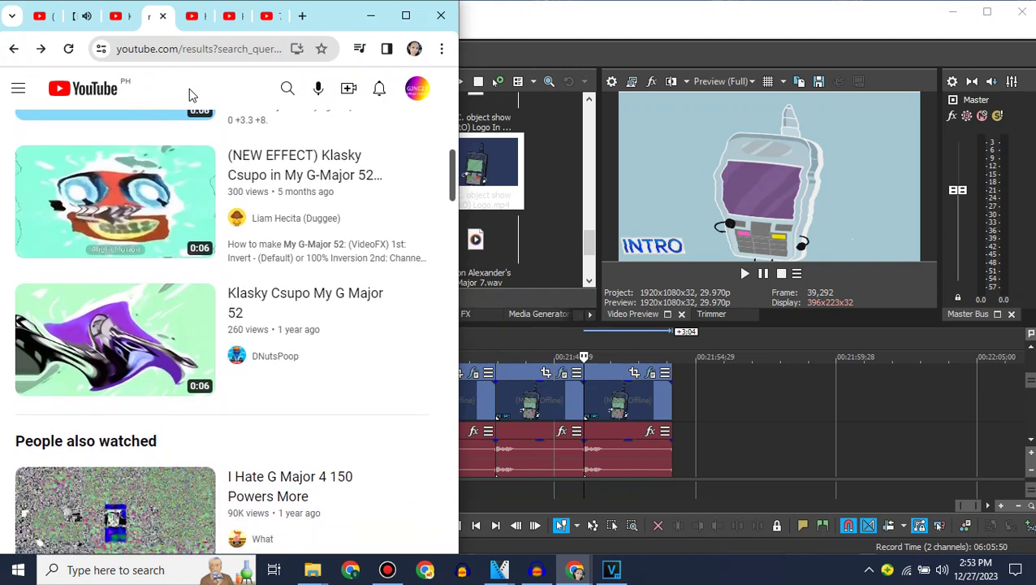
pyautogui.click(225, 212)
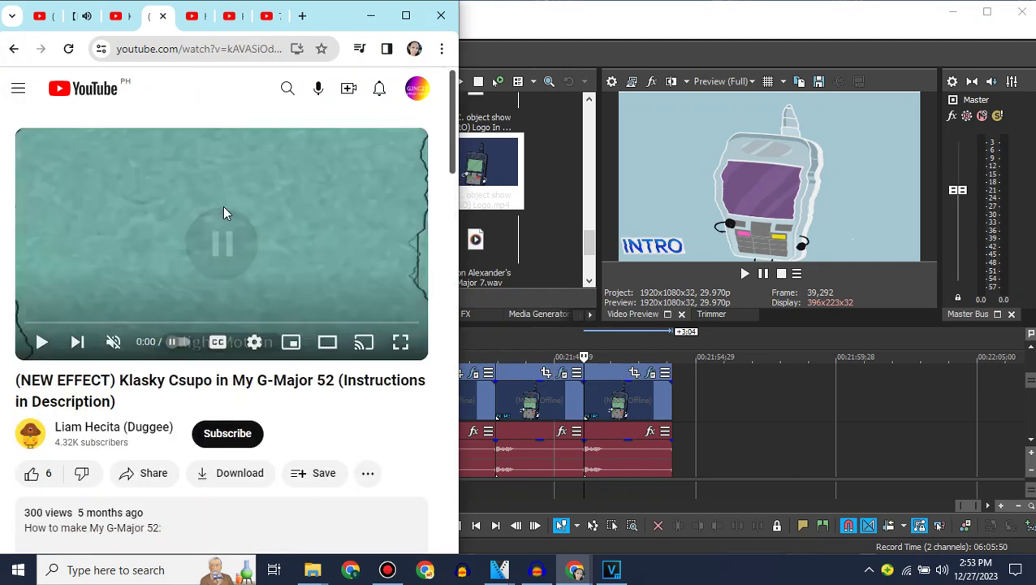
pyautogui.scroll(-3, 225, 211)
pyautogui.click(115, 324)
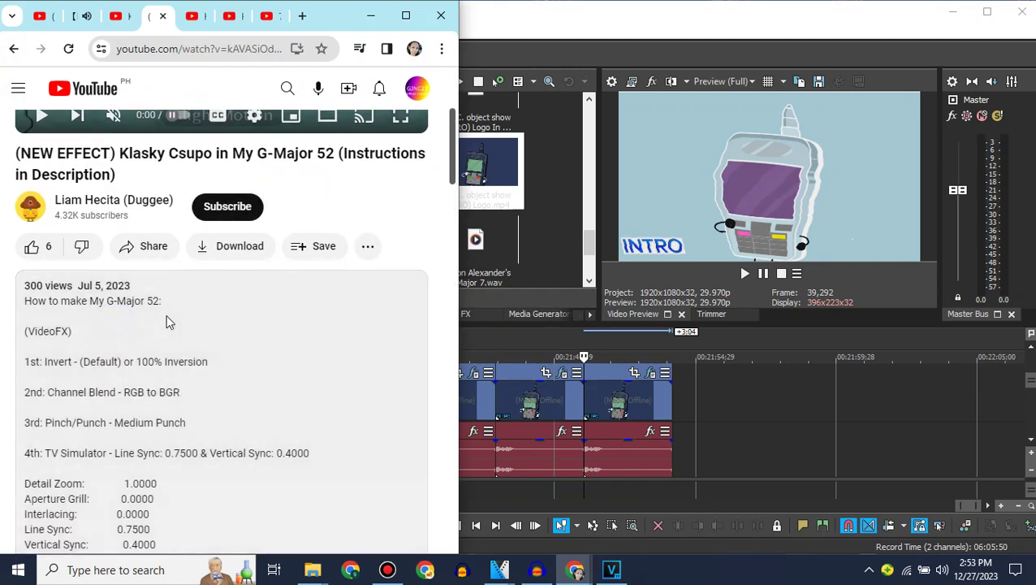
pyautogui.scroll(-2, 166, 322)
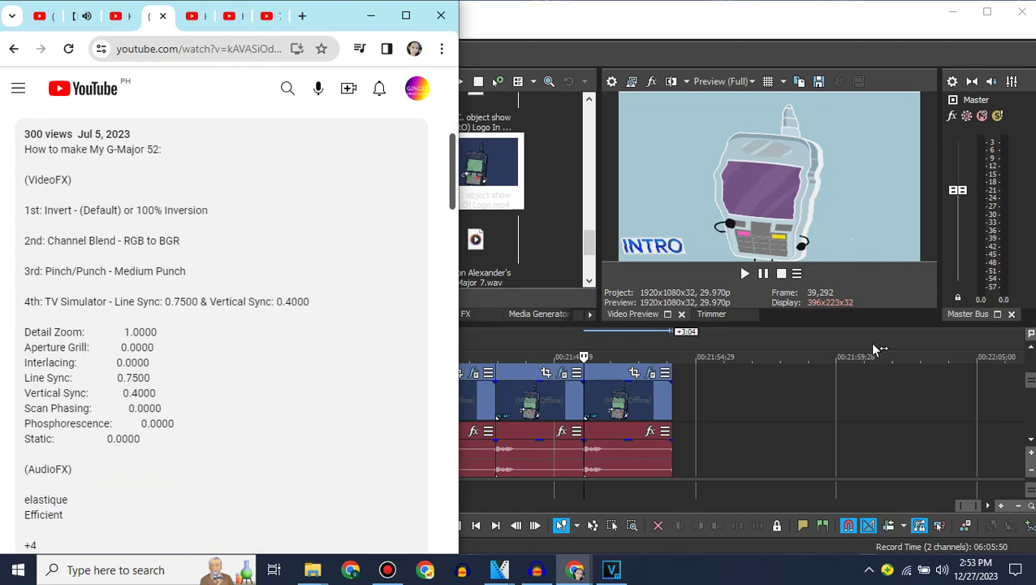
# Apply the Line Sync 0.7500 preset to TV Simulator on the clip at 00:21:51;00 and set Vertical sync to 0.4000.
pyautogui.click(650, 374)
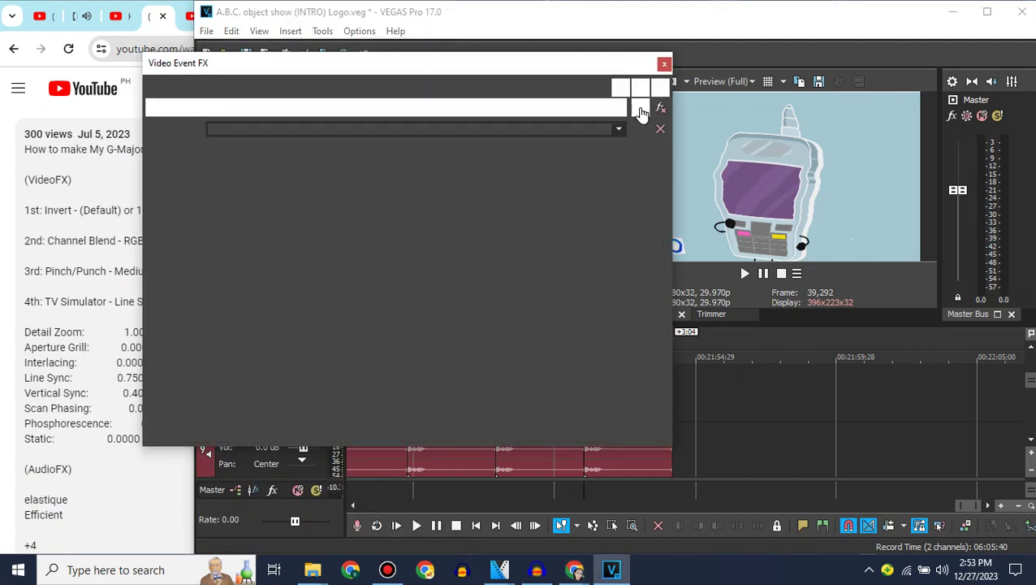
pyautogui.click(337, 107)
pyautogui.click(619, 128)
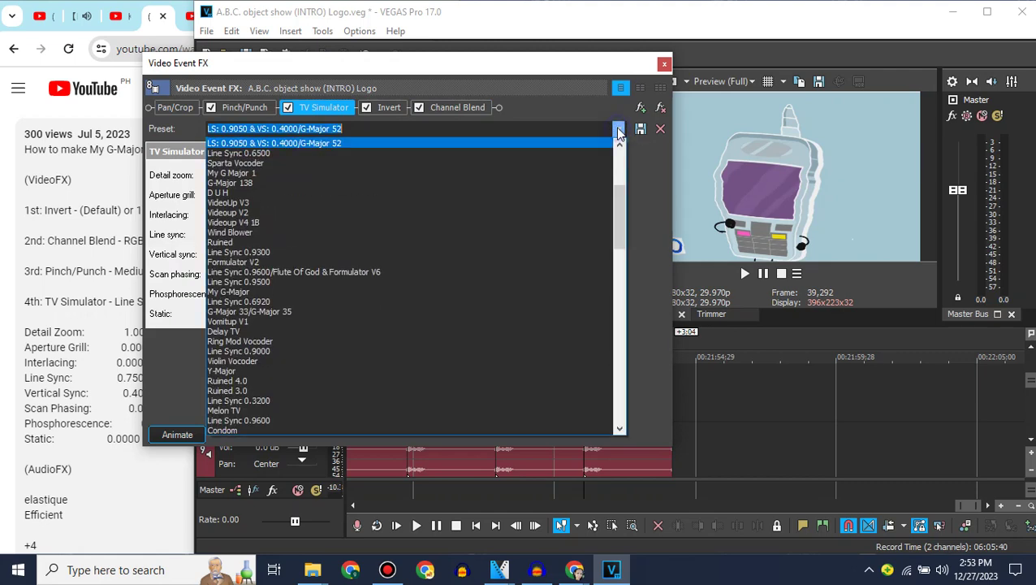
pyautogui.scroll(5, 618, 203)
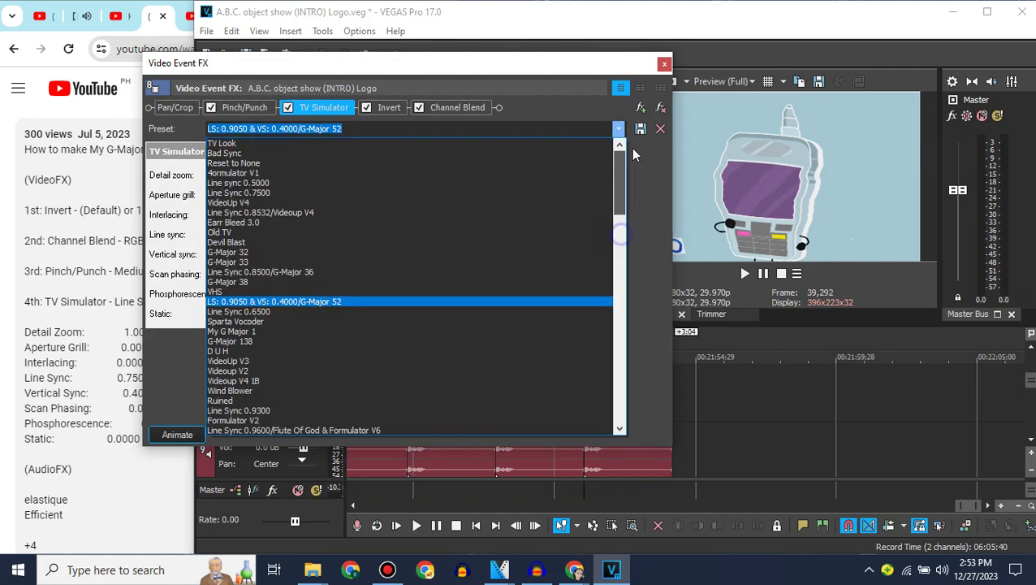
pyautogui.click(272, 192)
pyautogui.click(130, 365)
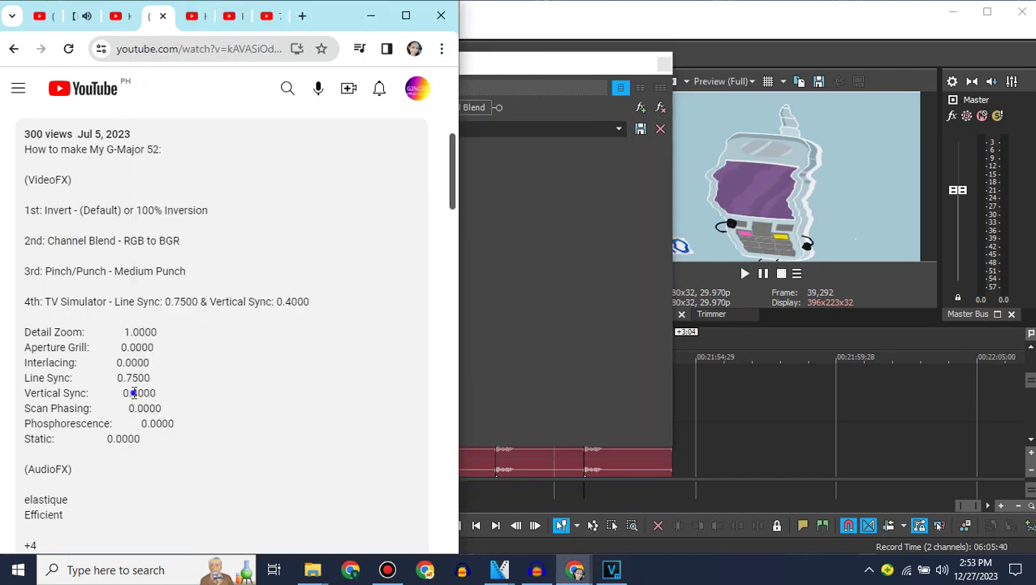
pyautogui.moveTo(134, 392); pyautogui.dragTo(239, 398)
pyautogui.click(572, 301)
pyautogui.moveTo(414, 252); pyautogui.dragTo(337, 259)
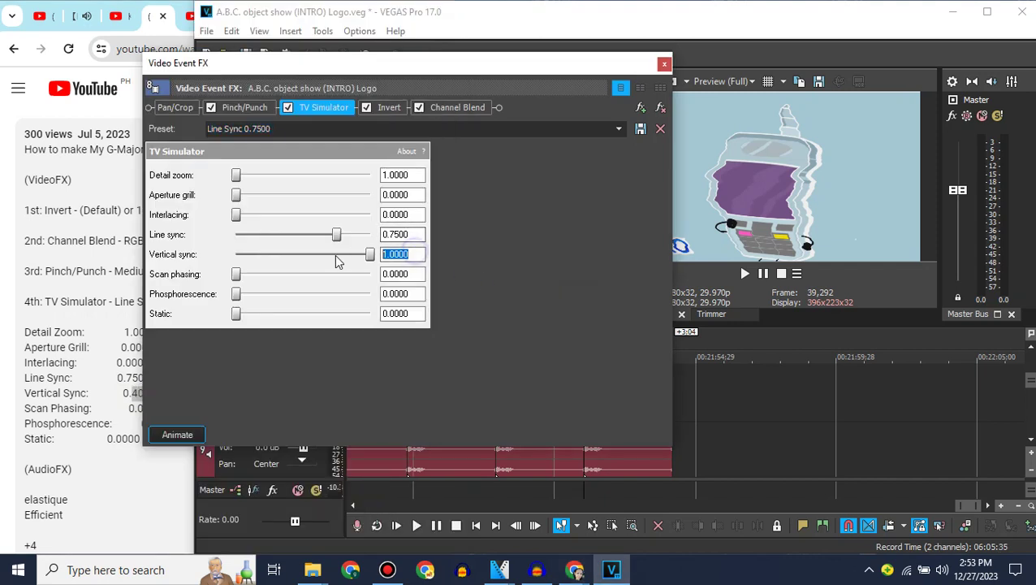
# Name the TV Simulator preset "Line Sync: 0.7500 & Vertical Sync: 0.4000" using the description's text, and close the effects window.
pyautogui.click(375, 127)
pyautogui.click(6, 300)
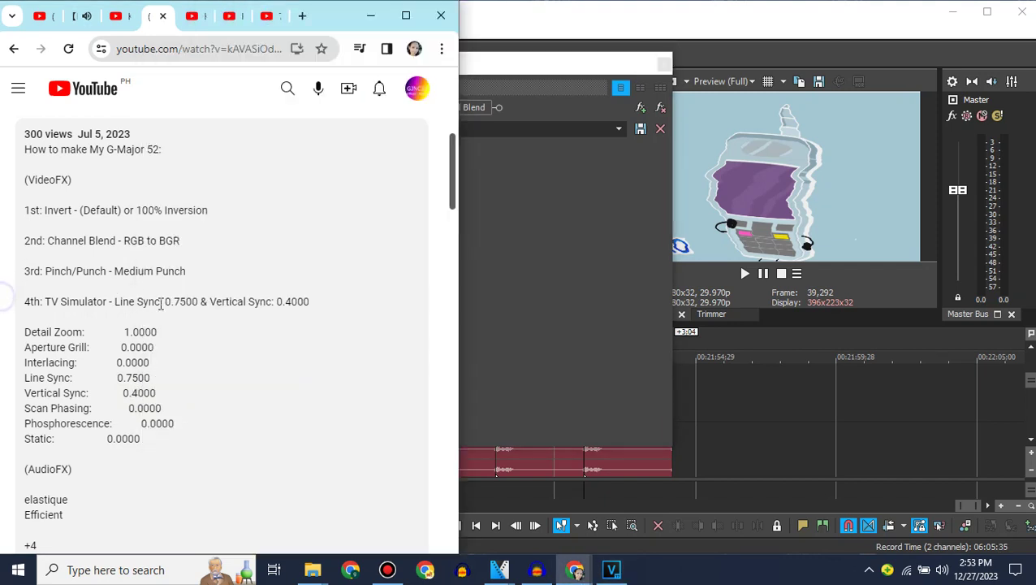
pyautogui.moveTo(118, 305); pyautogui.dragTo(117, 303)
pyautogui.moveTo(360, 294); pyautogui.dragTo(190, 306)
pyautogui.moveTo(115, 303); pyautogui.dragTo(310, 312)
pyautogui.click(527, 279)
pyautogui.click(450, 127)
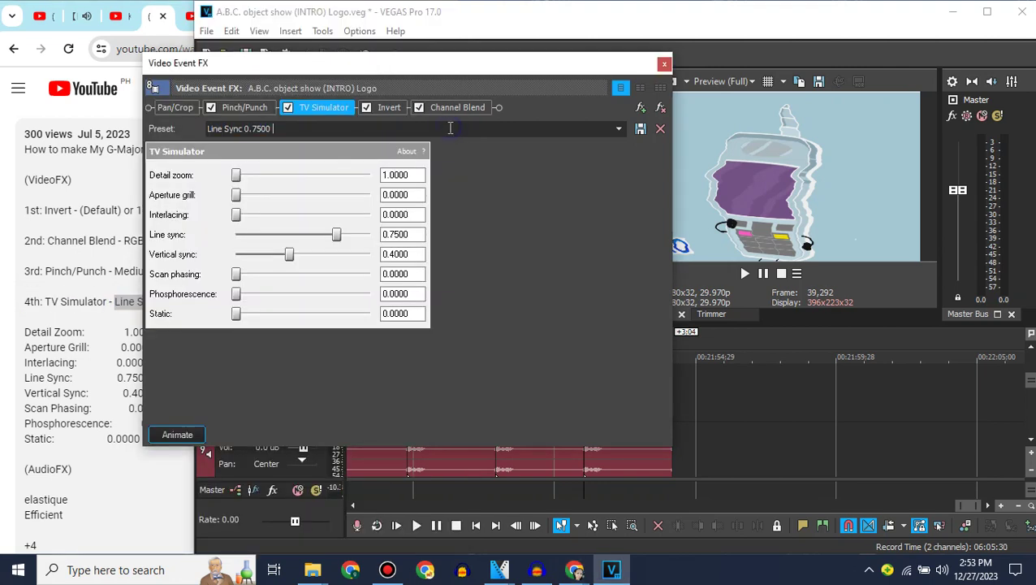
pyautogui.write('Line Sync: 0.7500 & Vertical Sync: 0.4000')
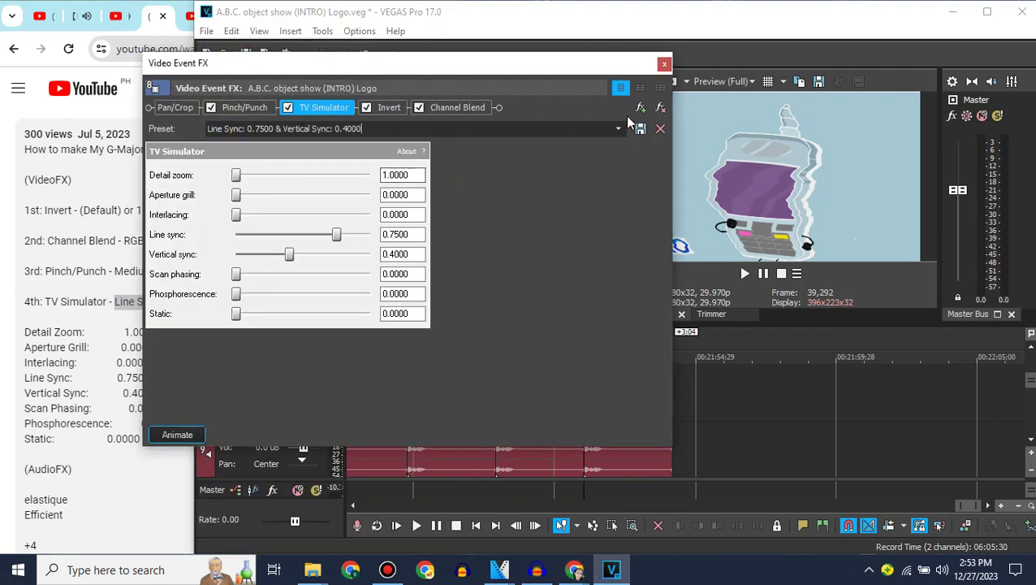
pyautogui.click(663, 63)
# Browse the YouTube results, open "New effect klasky csupo in my g major 52" and read its full description.
pyautogui.click(128, 211)
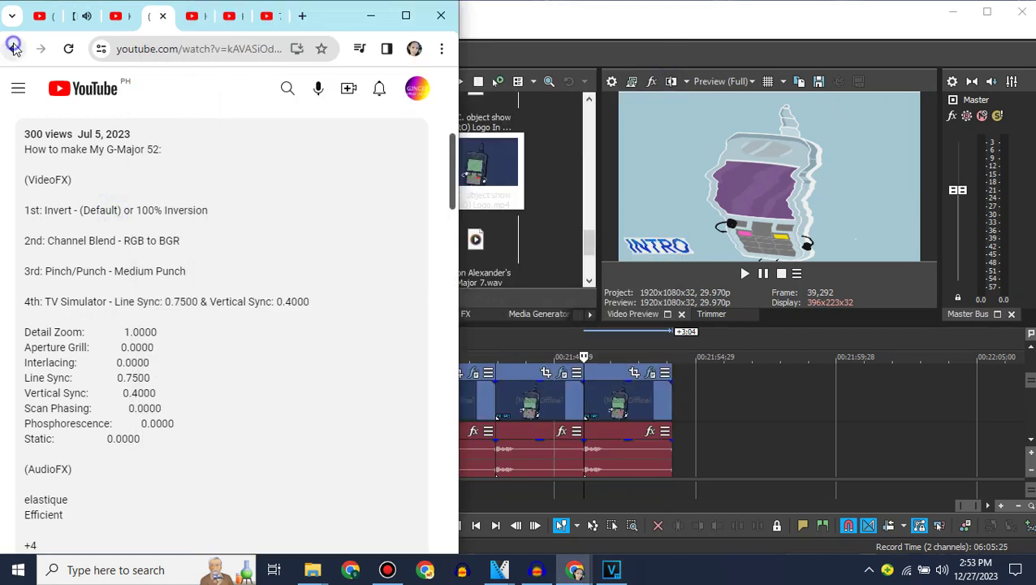
pyautogui.click(13, 48)
pyautogui.scroll(-3, 222, 93)
pyautogui.scroll(-8, 222, 92)
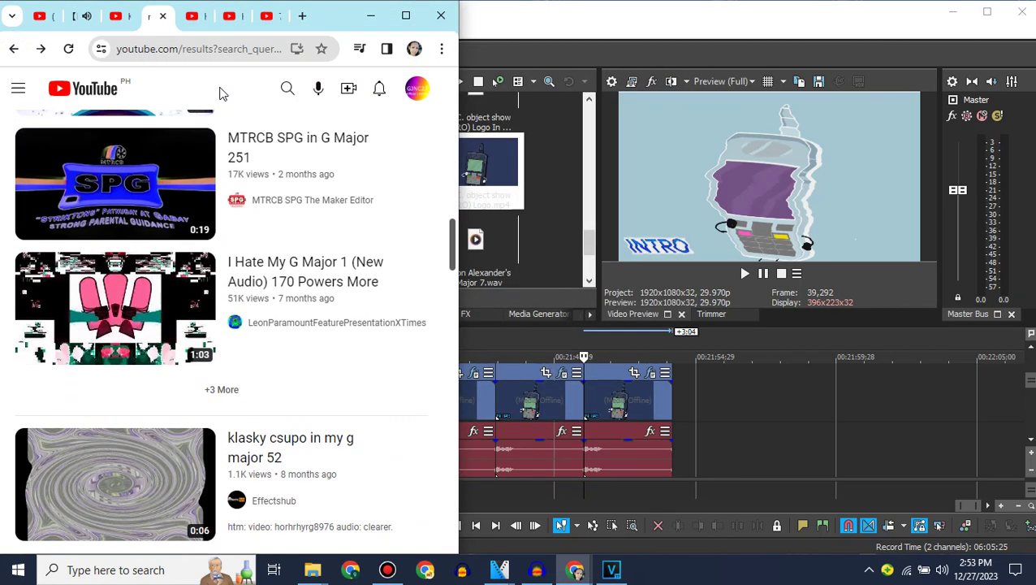
pyautogui.scroll(-3, 222, 93)
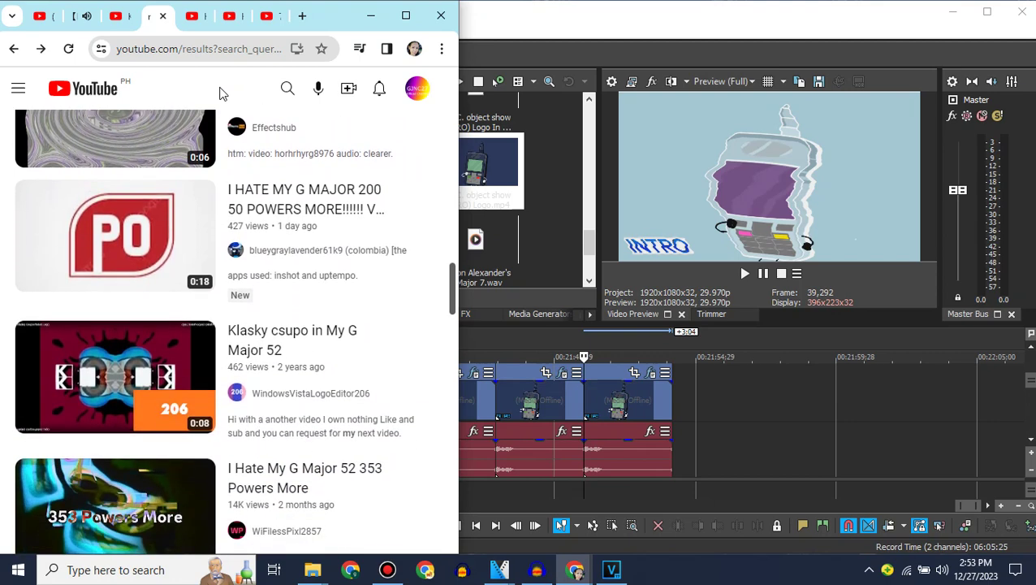
pyautogui.scroll(-12, 5, 363)
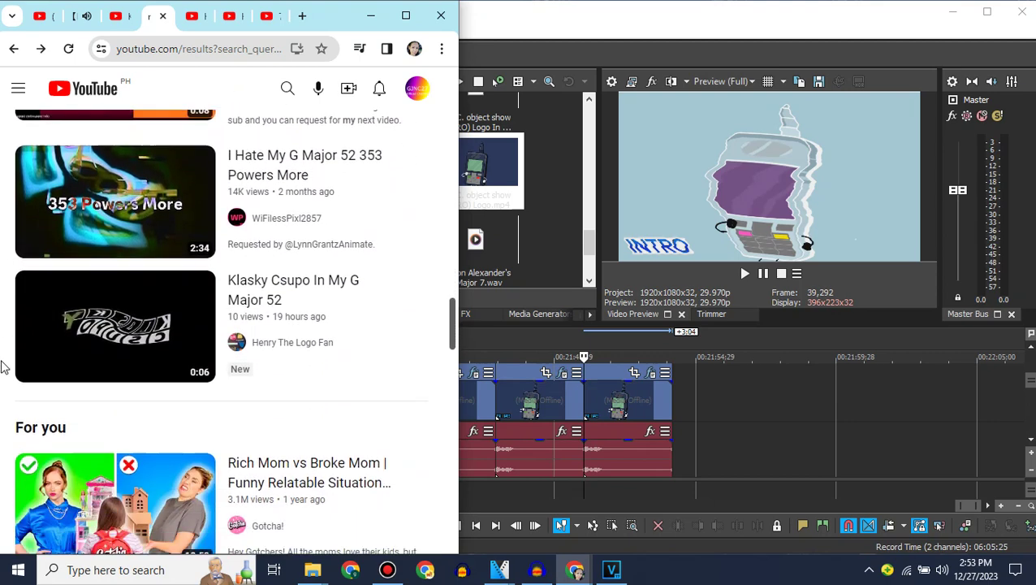
pyautogui.scroll(-10, 5, 365)
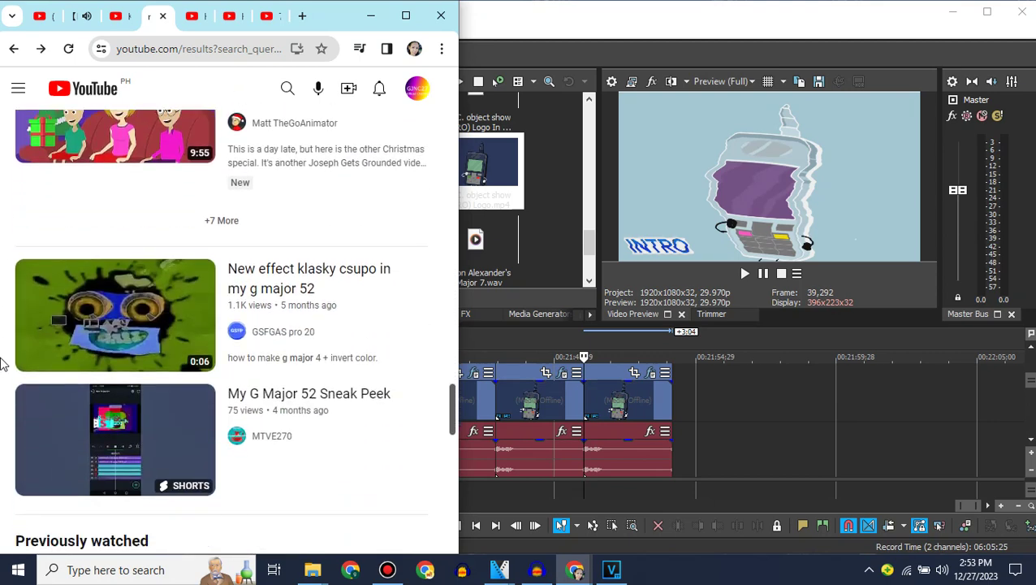
pyautogui.click(112, 269)
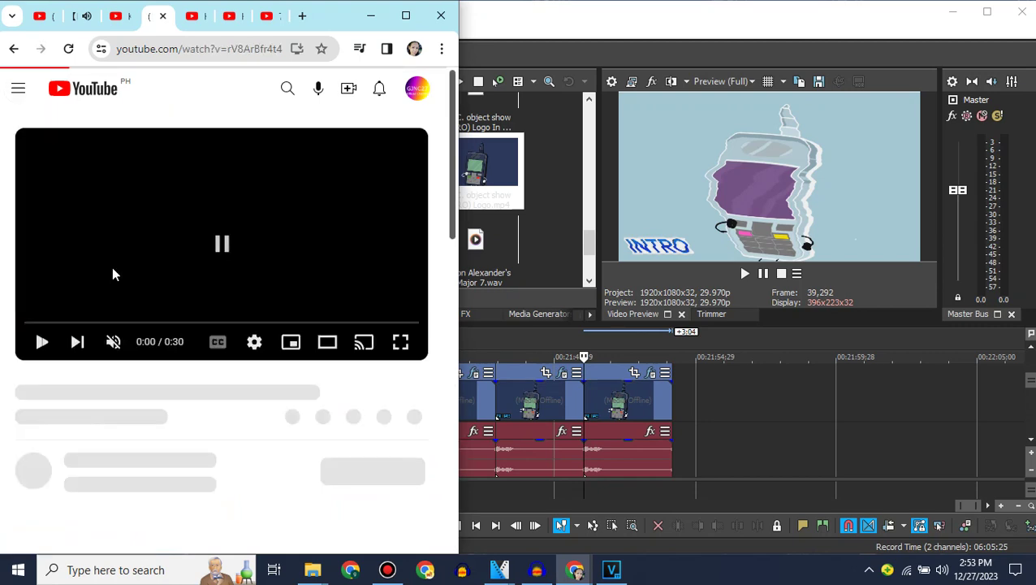
pyautogui.scroll(-3, 109, 262)
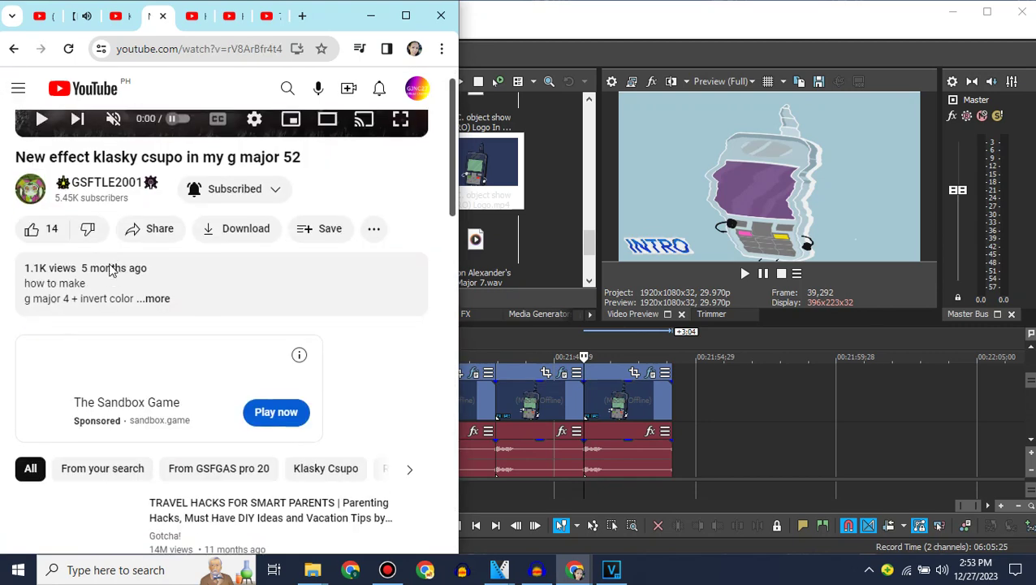
pyautogui.click(147, 292)
# Place A.B.C. object show (INTRO) Logo.mp4 on tracks 8 and 9 at 00:21:54;04 and add HSL Adjust with the Invert Color preset.
pyautogui.click(672, 389)
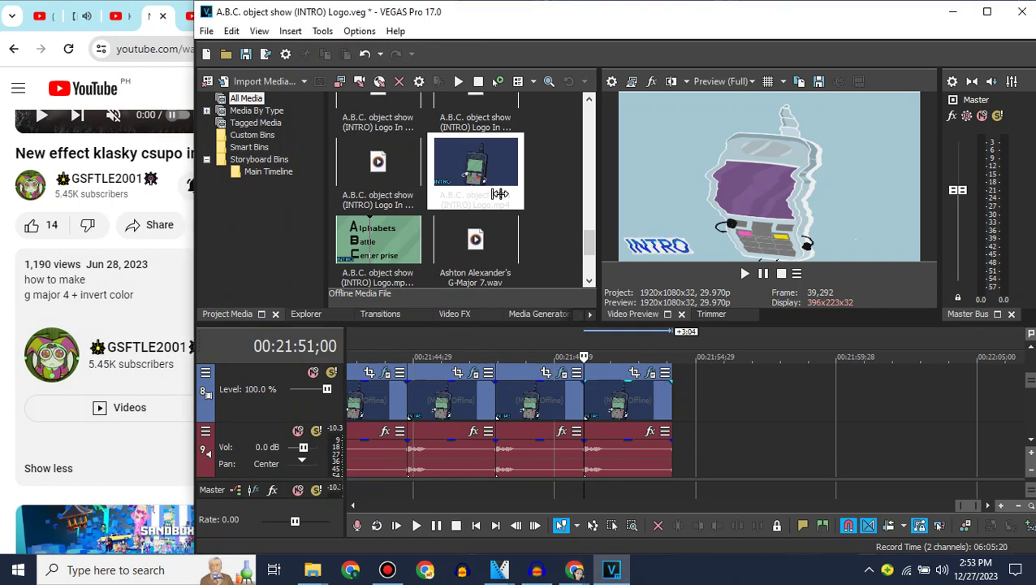
pyautogui.moveTo(490, 186); pyautogui.dragTo(679, 403)
pyautogui.click(455, 313)
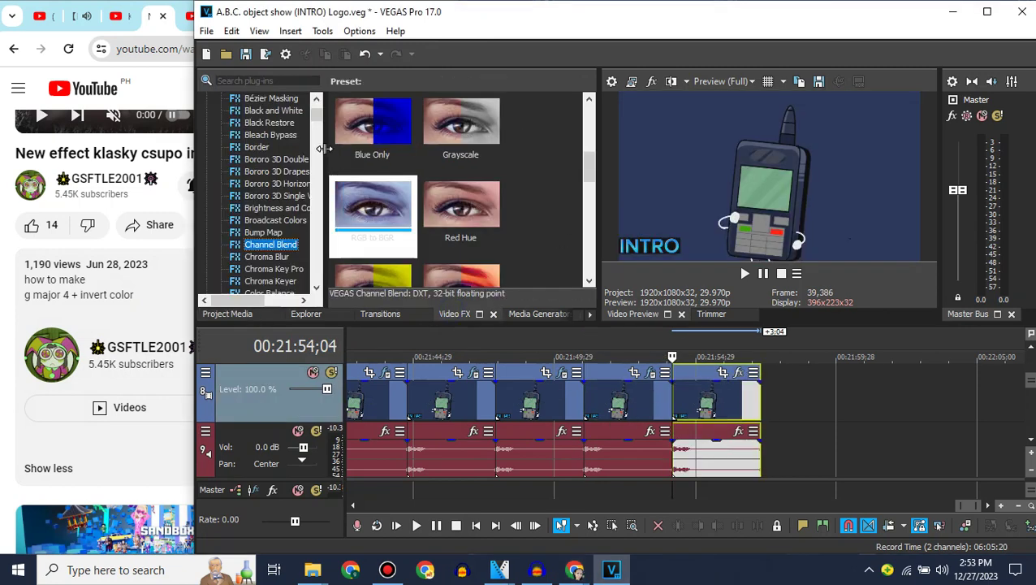
pyautogui.scroll(-10, 320, 168)
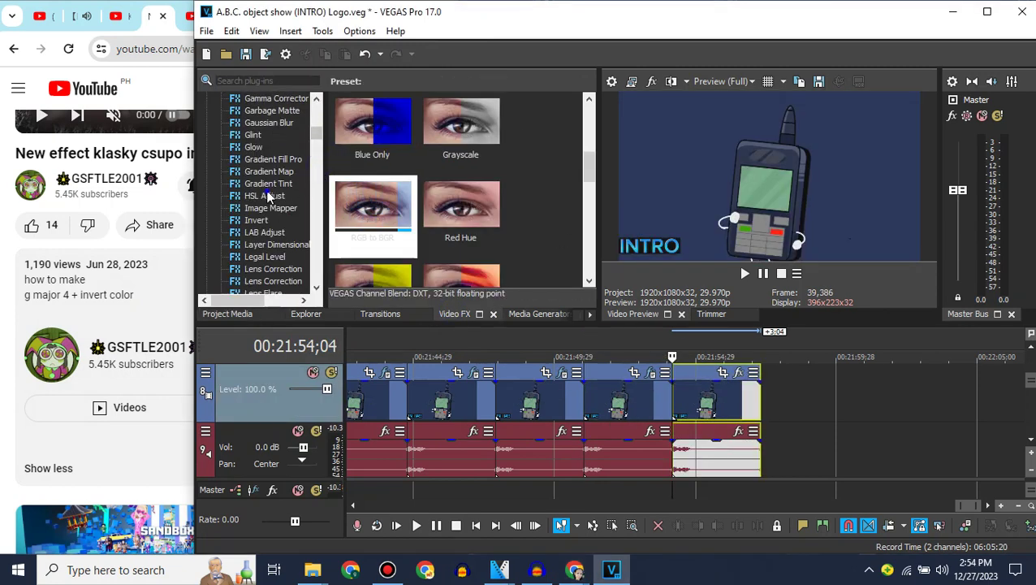
pyautogui.click(266, 195)
pyautogui.moveTo(378, 209); pyautogui.dragTo(705, 408)
pyautogui.click(663, 61)
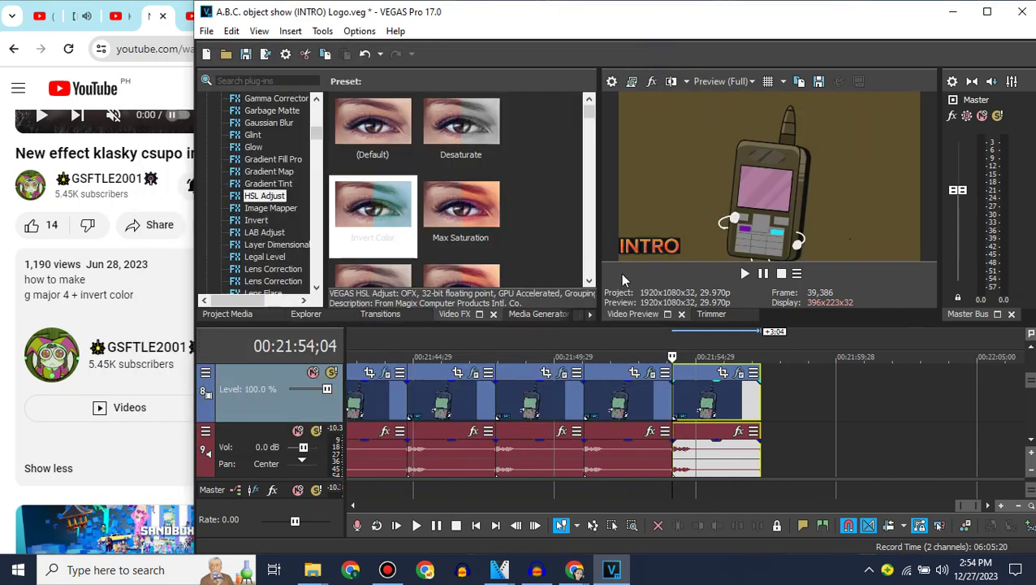
# Add Gradient Map to the clip at 00:21:54;04, move it before HSL Adjust and set the last gradient point's alpha to 255.
pyautogui.click(268, 220)
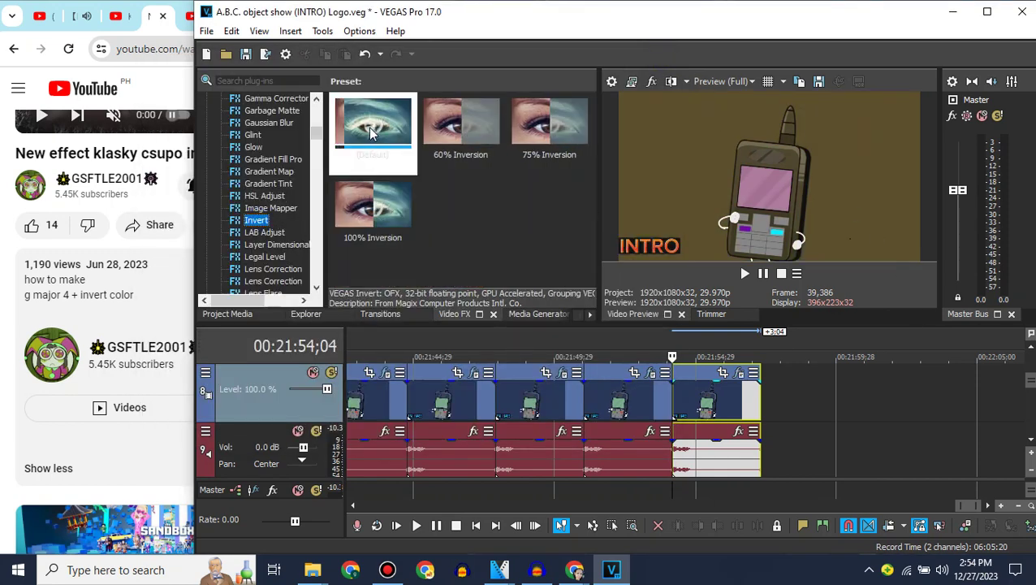
pyautogui.click(268, 172)
pyautogui.moveTo(360, 129); pyautogui.dragTo(706, 400)
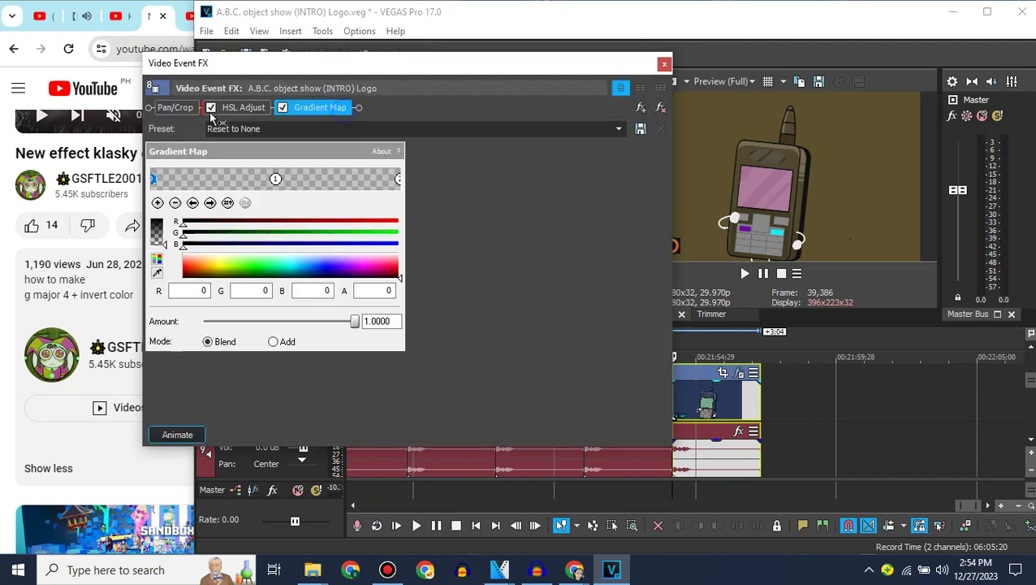
pyautogui.moveTo(225, 111)
pyautogui.mouseDown()
pyautogui.moveTo(332, 116)
pyautogui.moveTo(215, 108)
pyautogui.mouseUp()
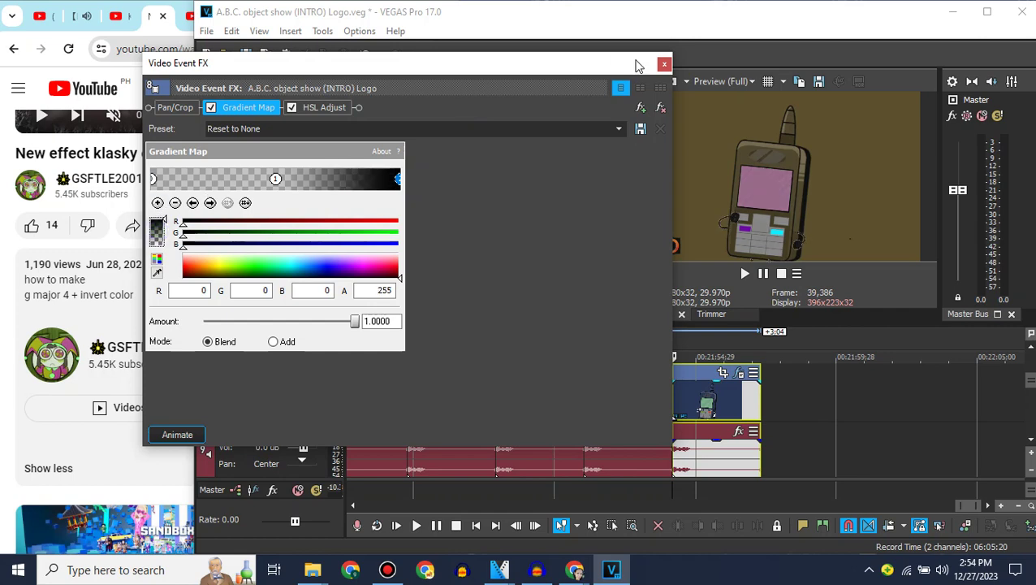
pyautogui.click(665, 64)
# Copy the track 10 audio event at 00:21:51;00 and paste it on the same track at 00:21:54;04.
pyautogui.click(1030, 439)
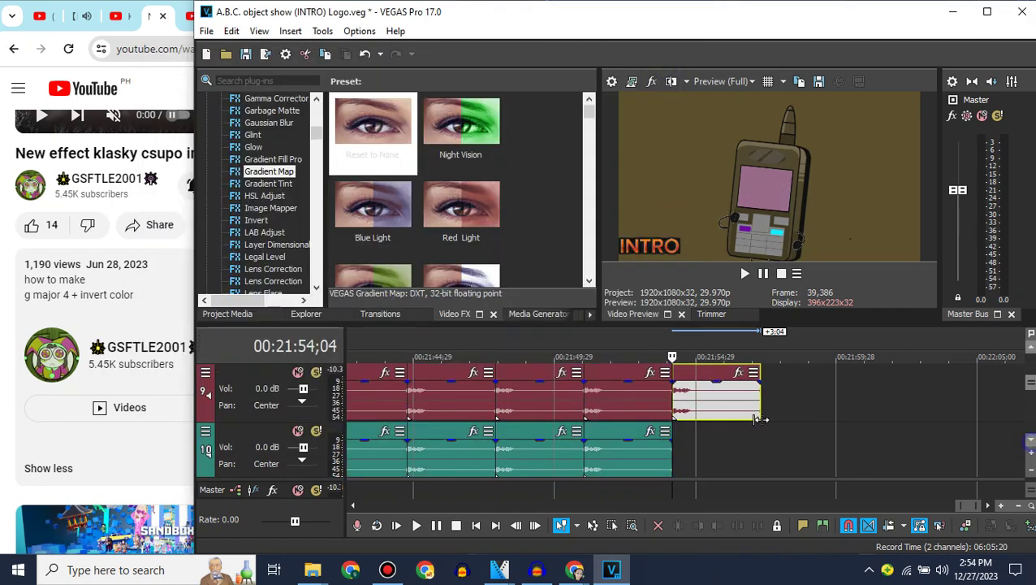
pyautogui.click(580, 435)
pyautogui.rightClick(627, 430)
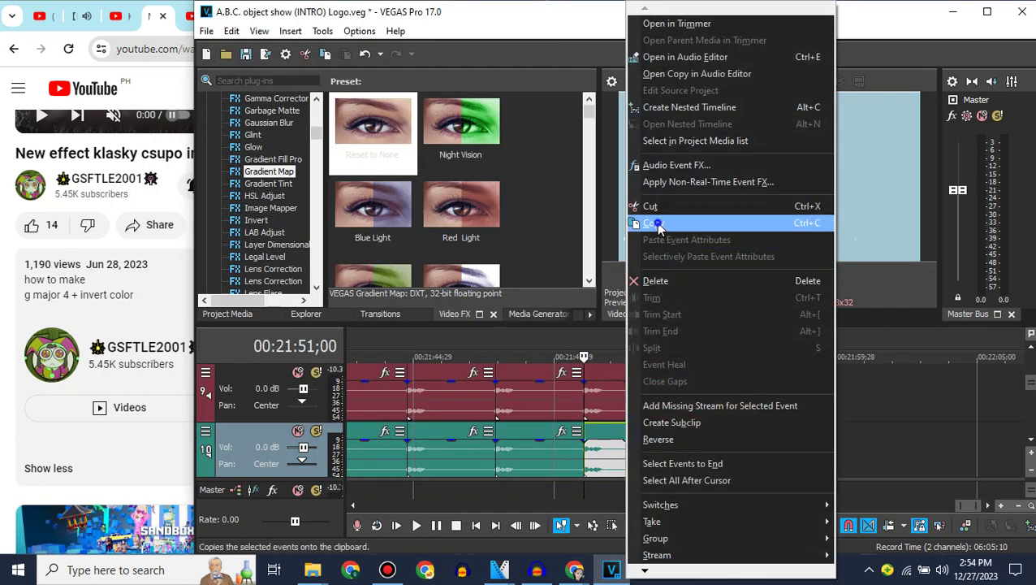
pyautogui.click(656, 222)
pyautogui.click(679, 428)
pyautogui.hotkey('ctrl', 'v')
# Set the pitch change of the track 10 audio event at 00:21:54;04 to 5.
pyautogui.rightClick(692, 426)
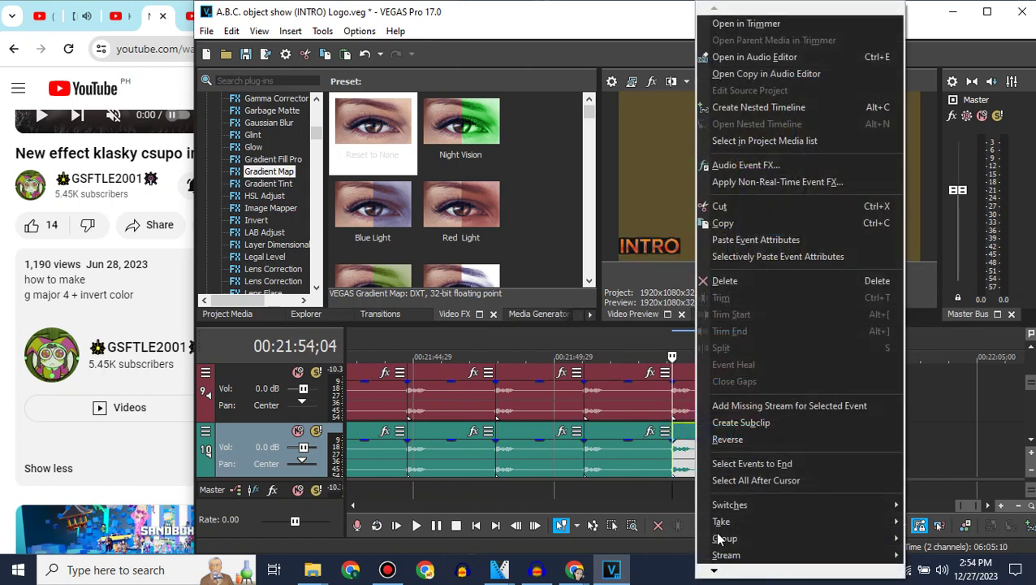
pyautogui.click(735, 541)
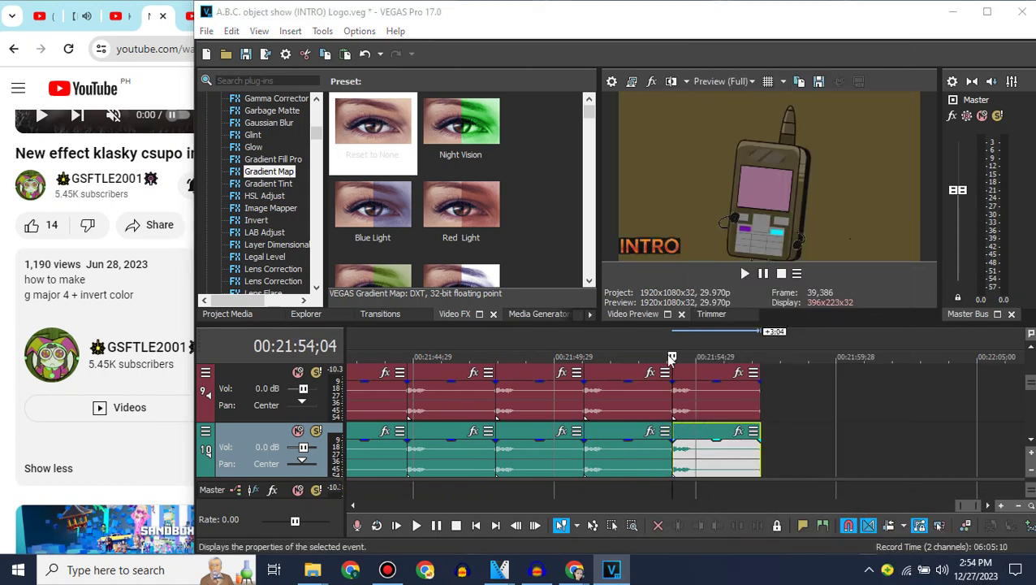
pyautogui.click(707, 325)
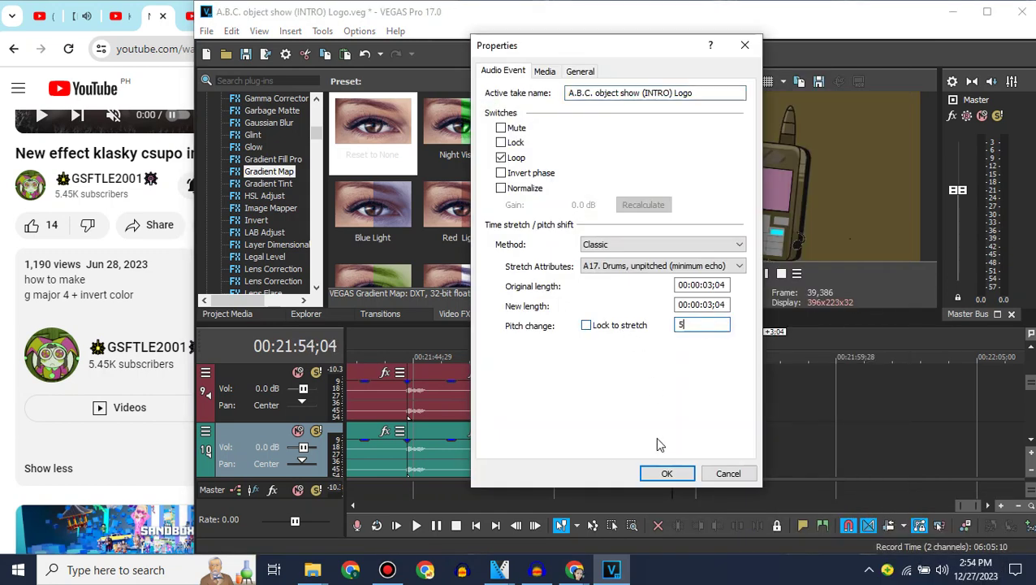
pyautogui.click(667, 474)
# Place A.B.C. object show (INTRO) Logo.mp4 on tracks 8 and 9 directly after the clip at 00:21:54;04.
pyautogui.scroll(1, 1025, 353)
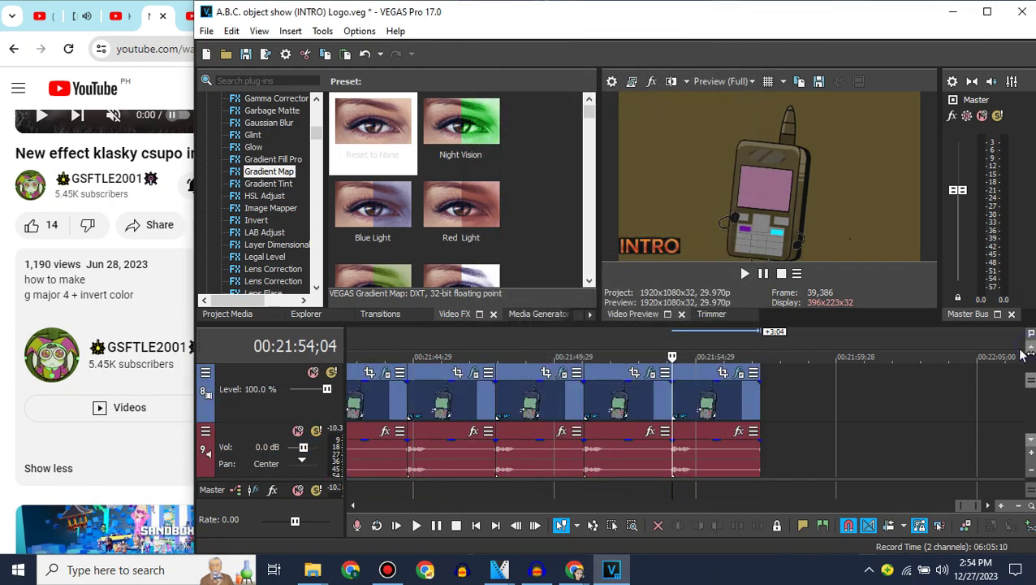
pyautogui.click(763, 414)
pyautogui.click(228, 313)
pyautogui.moveTo(735, 334); pyautogui.dragTo(764, 387)
# Search YouTube for "my g-major 53" and look through the results.
pyautogui.click(3, 225)
pyautogui.click(287, 88)
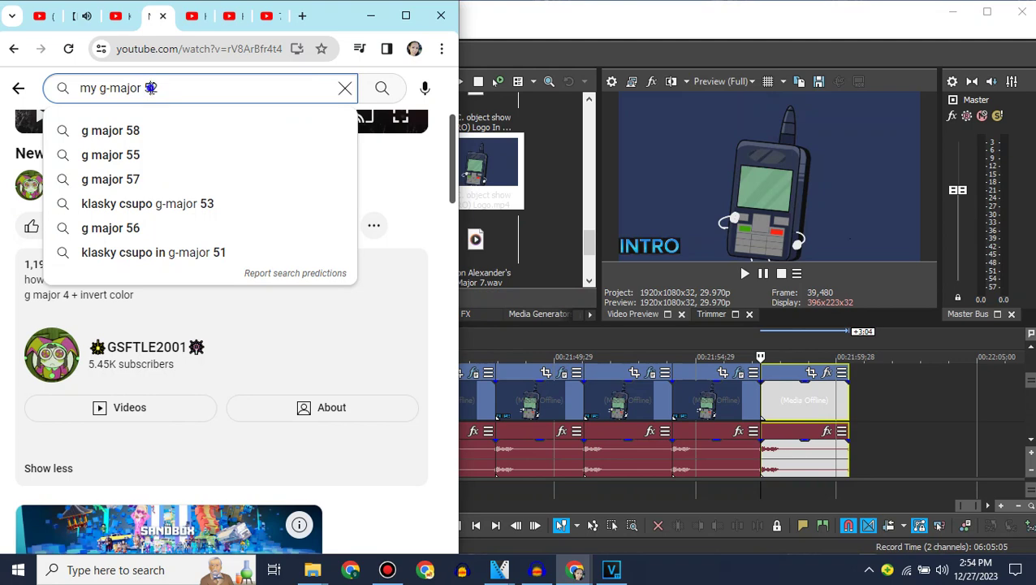
pyautogui.write('3')
pyautogui.press('Return')
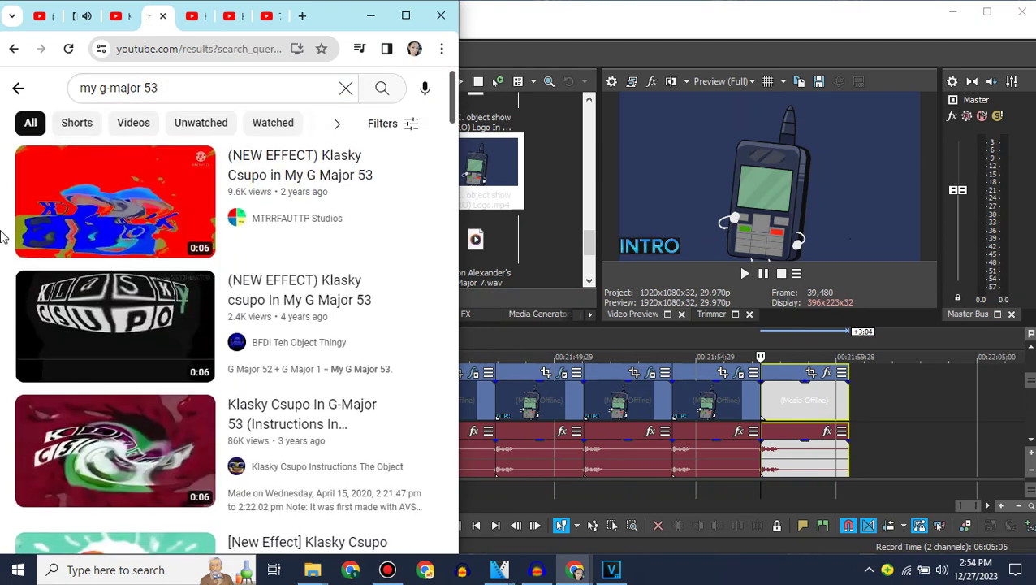
pyautogui.scroll(-2, 2, 235)
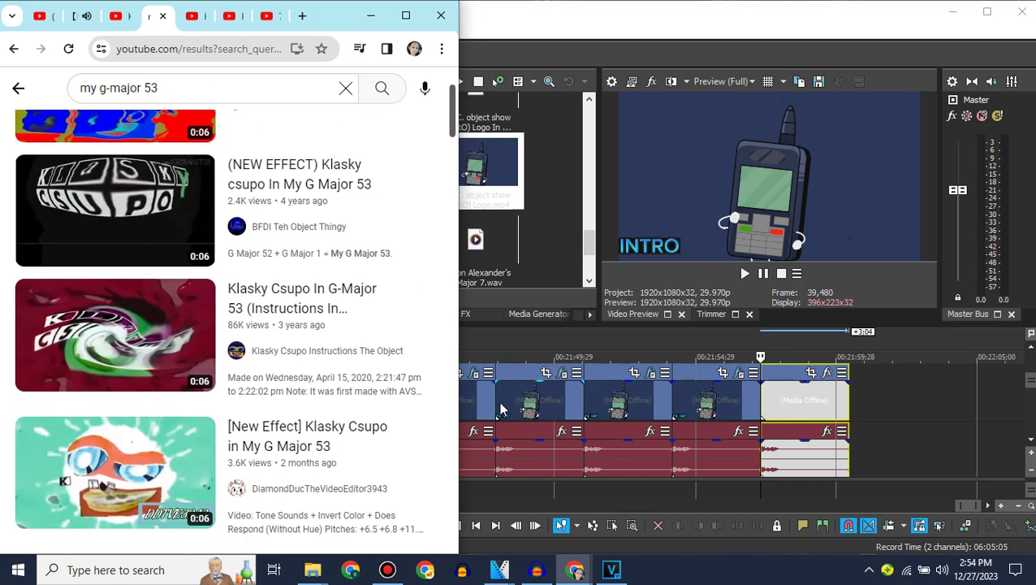
# Switch to VEGAS Pro and copy the clip at 00:21:47;26 with its audio to 00:22:00;14 on tracks 8 and 9.
pyautogui.click(501, 409)
pyautogui.click(497, 406)
pyautogui.rightClick(557, 410)
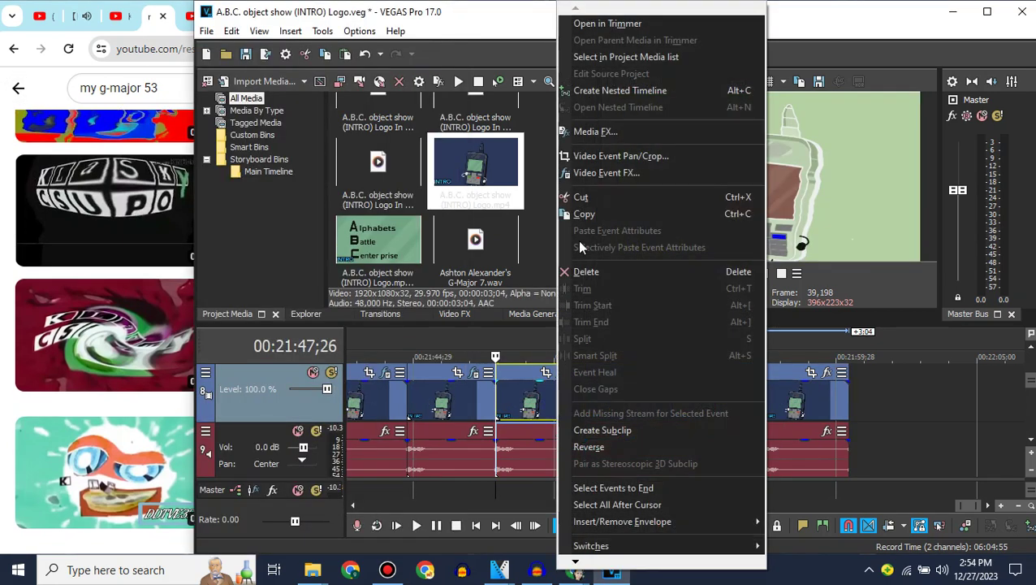
pyautogui.click(584, 215)
pyautogui.click(849, 407)
pyautogui.click(849, 407)
pyautogui.hotkey('ctrl', 'v')
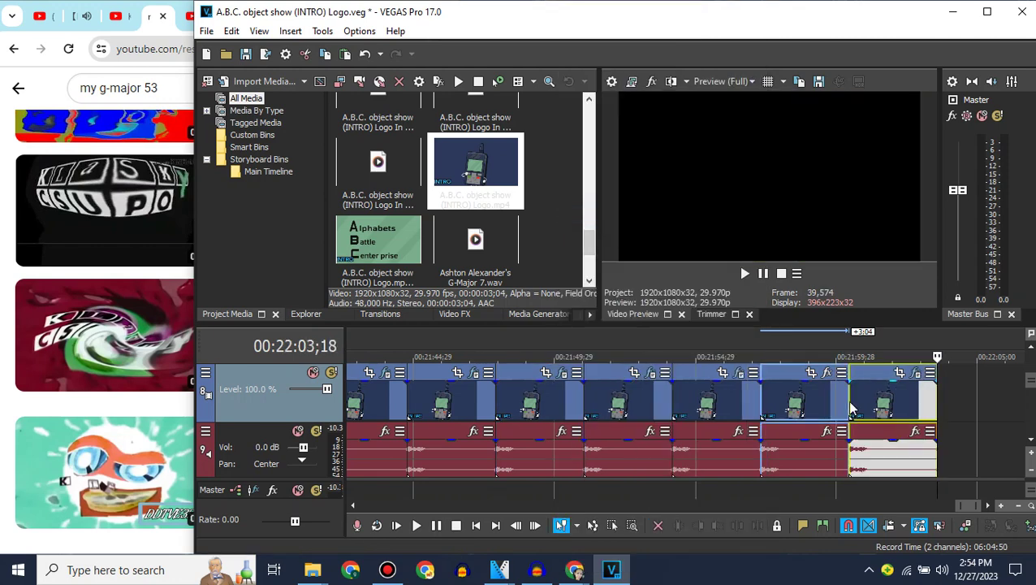
# Add the default Invert effect and HSL Adjust with the Invert Color preset to the clip at 00:22:00;14.
pyautogui.click(850, 402)
pyautogui.click(465, 318)
pyautogui.click(272, 218)
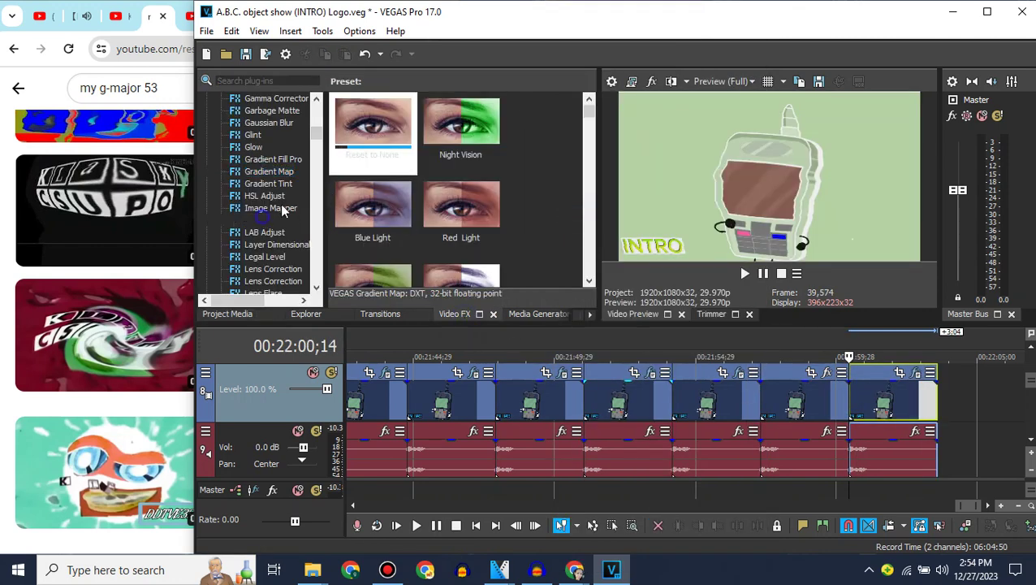
pyautogui.moveTo(370, 130); pyautogui.dragTo(874, 377)
pyautogui.click(664, 64)
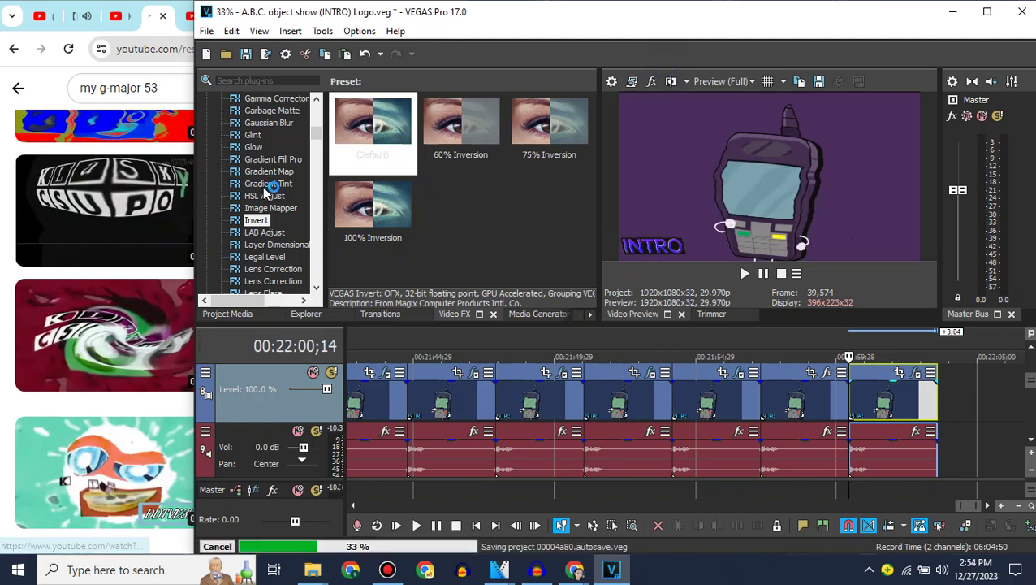
pyautogui.click(264, 196)
pyautogui.moveTo(373, 207); pyautogui.dragTo(889, 406)
pyautogui.click(664, 65)
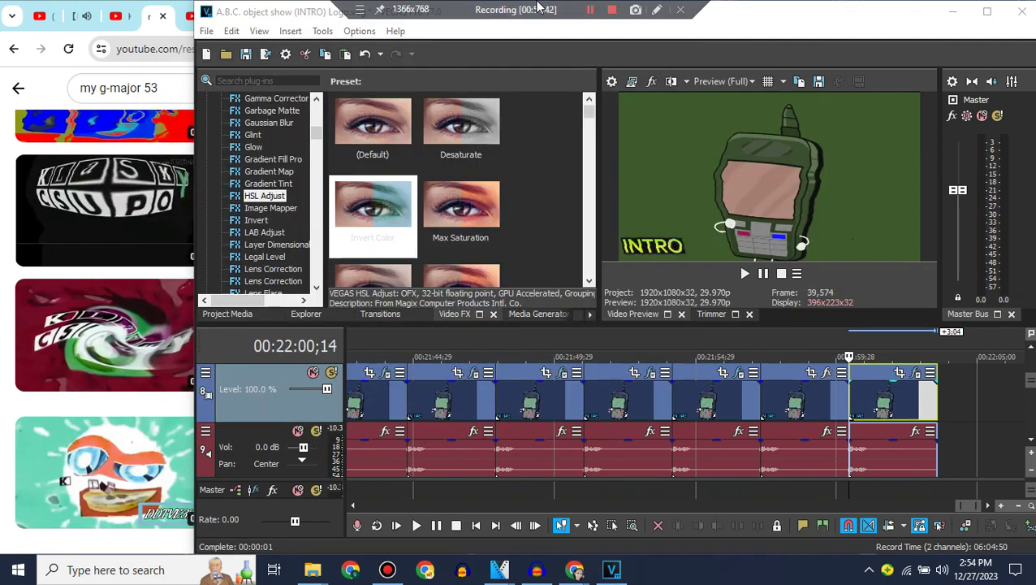
# Set the pitch change of the track 9 audio event at 00:22:00;14 to 20.39.
pyautogui.click(1031, 440)
pyautogui.rightClick(888, 396)
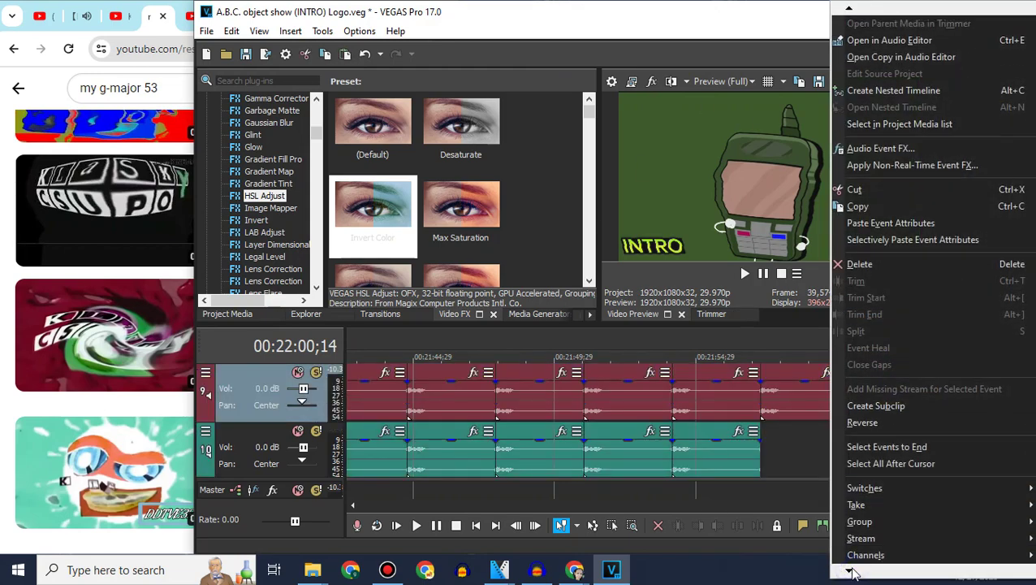
pyautogui.click(861, 562)
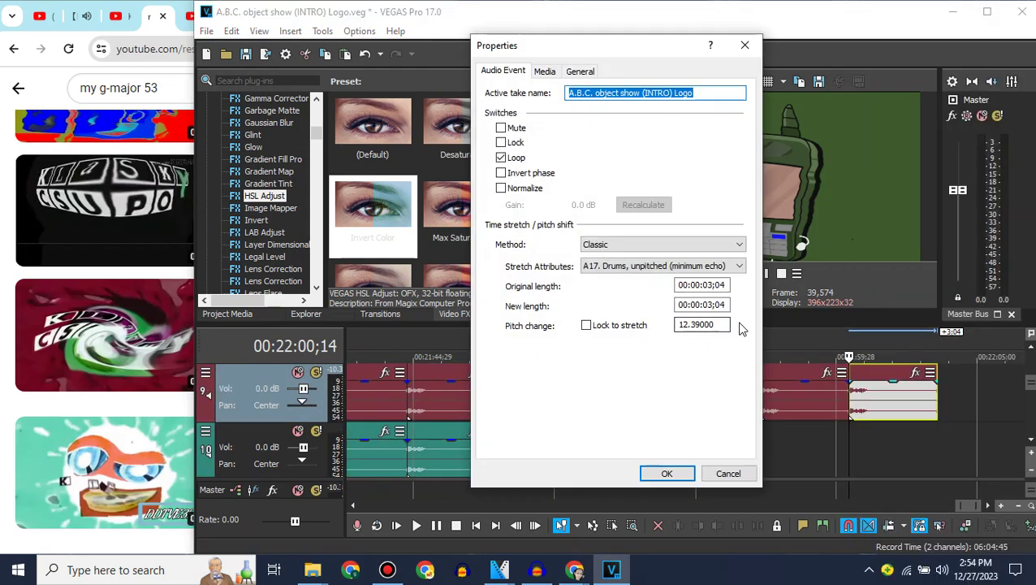
pyautogui.click(688, 325)
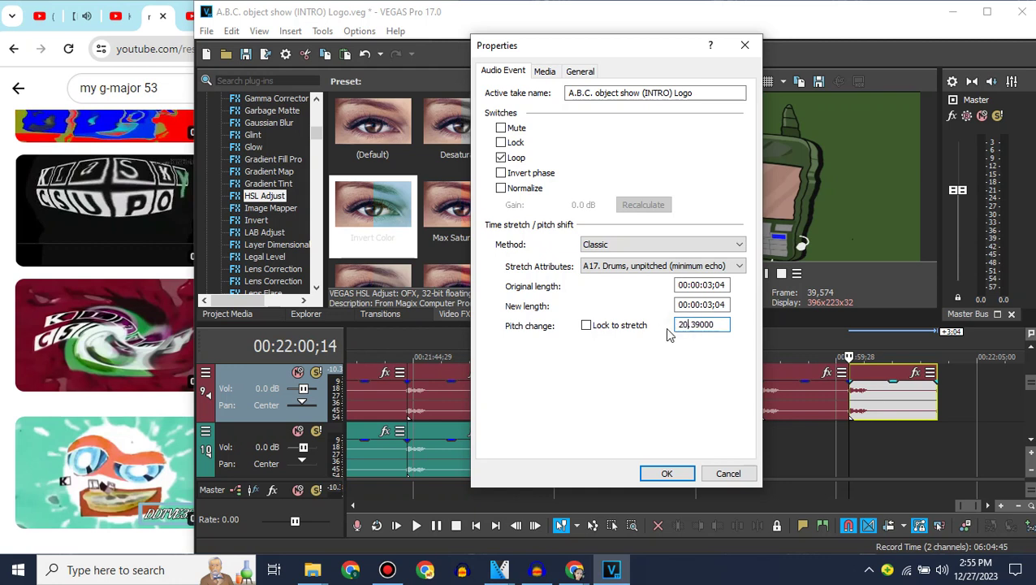
pyautogui.click(666, 473)
# Copy the track 10 audio event at 00:21:47;26 and paste it on the same track at 00:22:00;14.
pyautogui.click(513, 435)
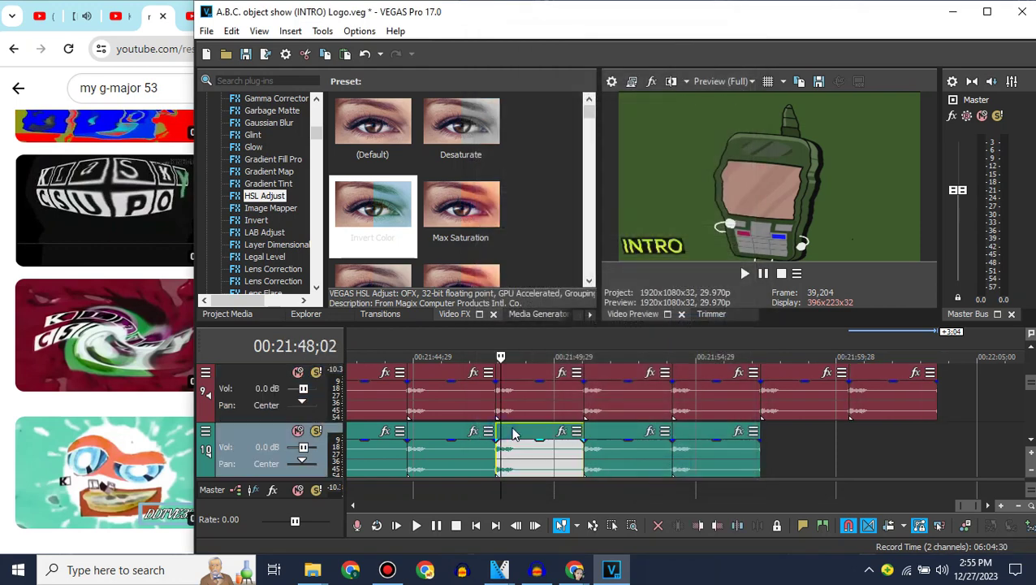
pyautogui.rightClick(513, 435)
pyautogui.click(601, 234)
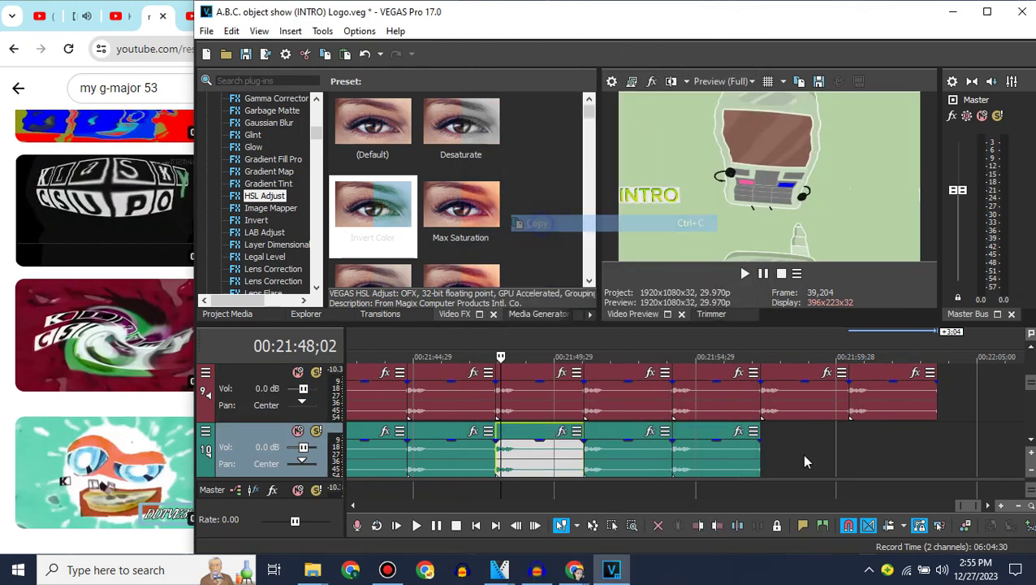
pyautogui.click(849, 409)
pyautogui.hotkey('ctrl', 'c')
pyautogui.click(266, 432)
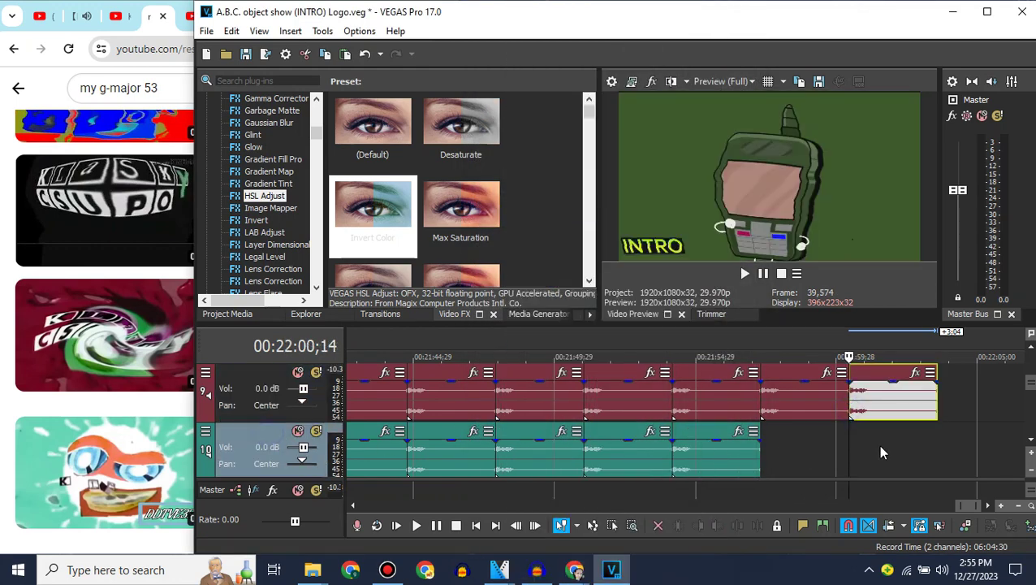
pyautogui.hotkey('ctrl', 'v')
pyautogui.click(851, 431)
# Set the pitch change of the track 10 audio event at 00:22:00;14 to 1.49.
pyautogui.rightClick(887, 436)
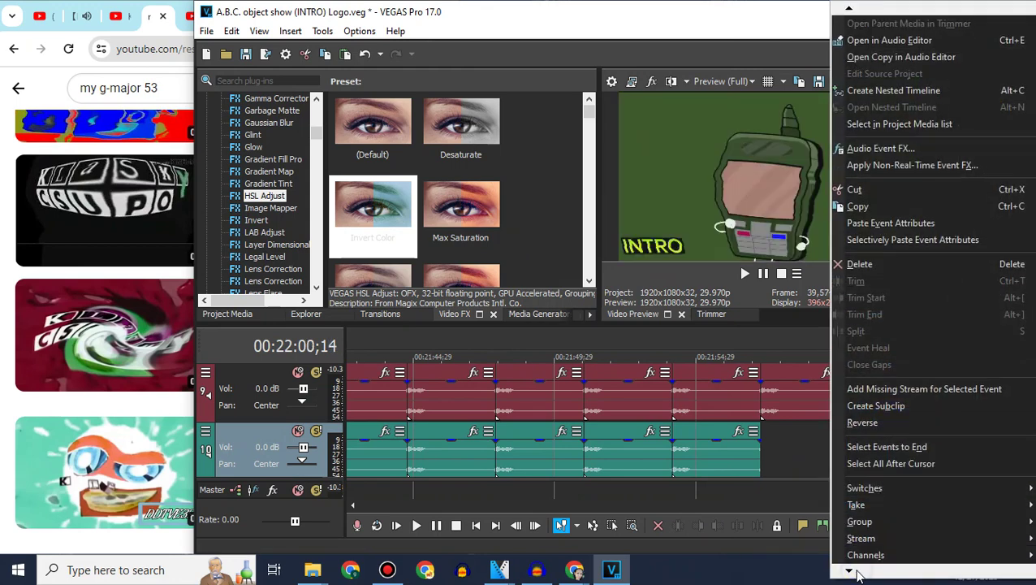
pyautogui.click(869, 555)
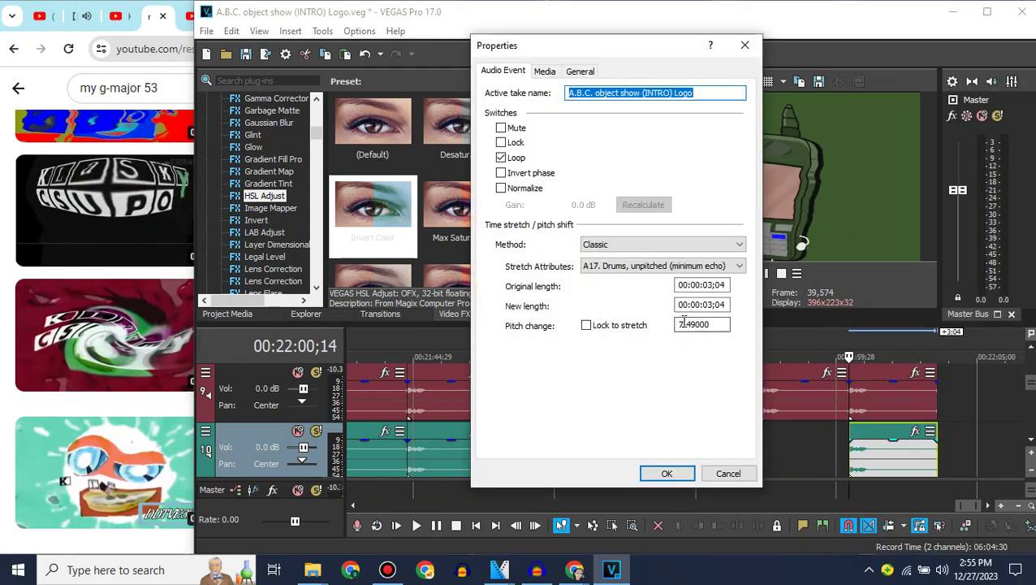
pyautogui.moveTo(686, 323); pyautogui.dragTo(679, 323)
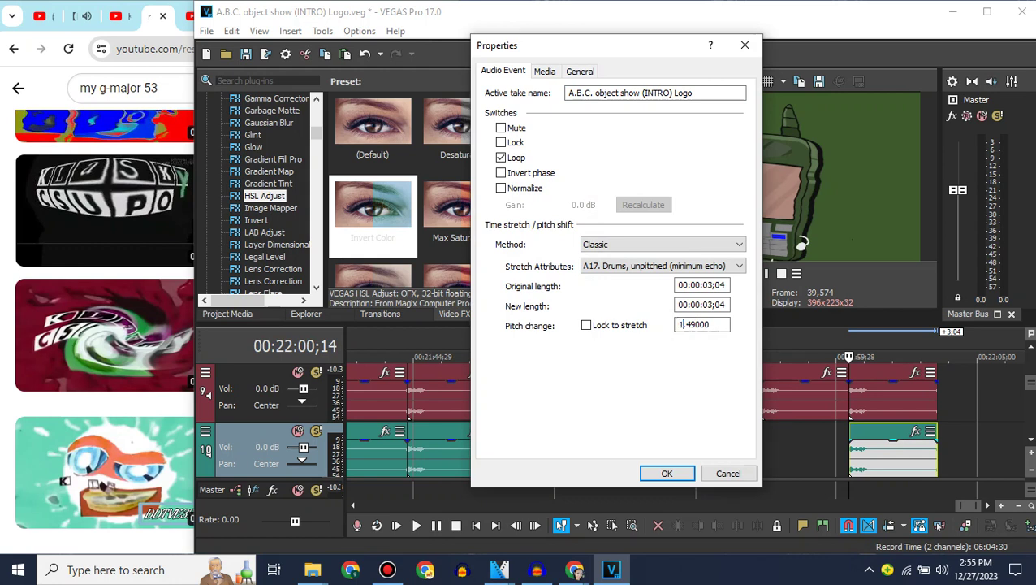
pyautogui.click(668, 473)
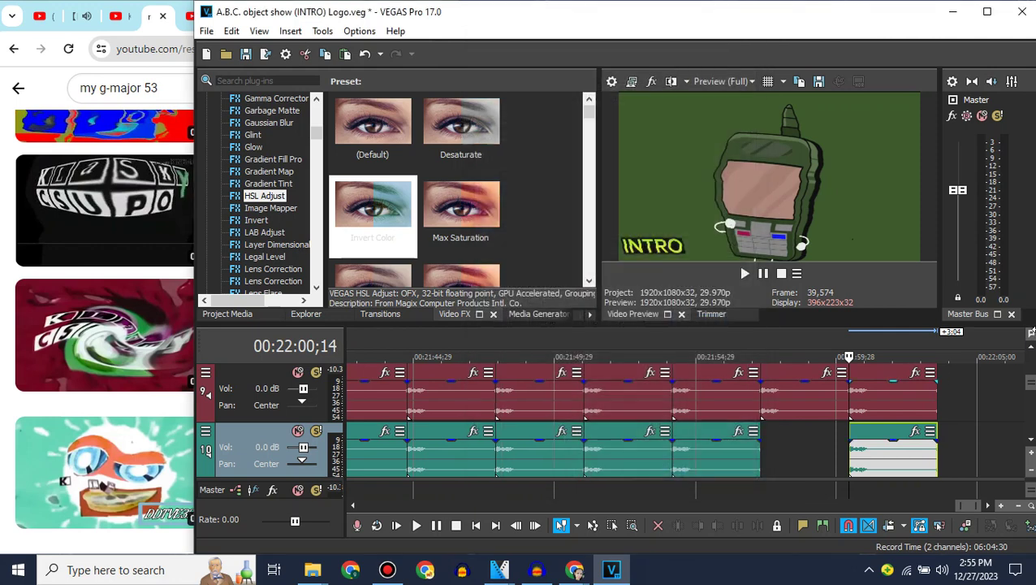
# Check the YouTube results for G-Major 53, and place A.B.C. object show (INTRO) Logo.mp4 on tracks 8 and 9 at 00:22:03;18.
pyautogui.scroll(1, 671, 455)
pyautogui.moveTo(966, 509); pyautogui.dragTo(970, 510)
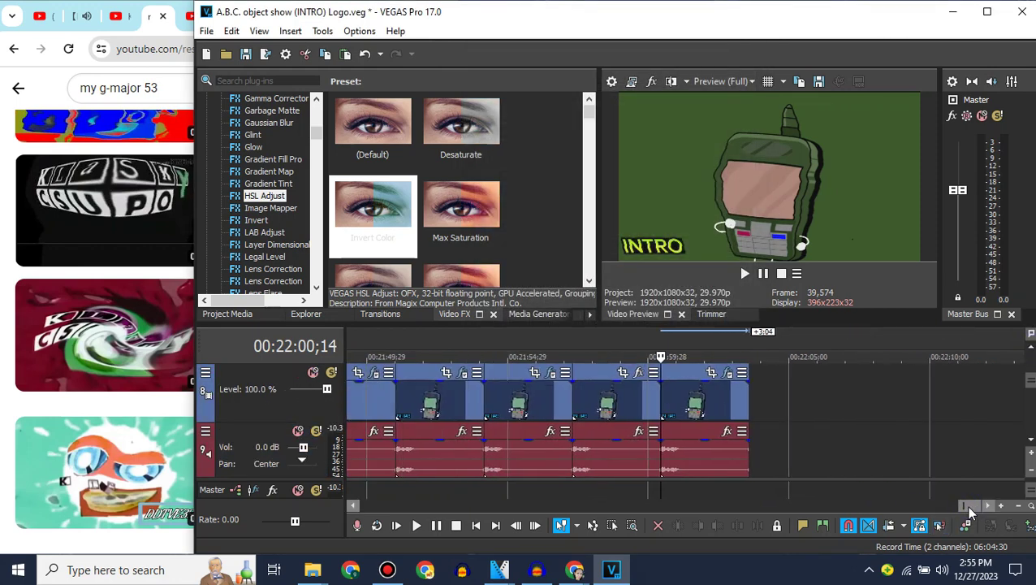
pyautogui.click(1, 325)
pyautogui.scroll(-1, 2, 325)
pyautogui.scroll(-1, 2, 325)
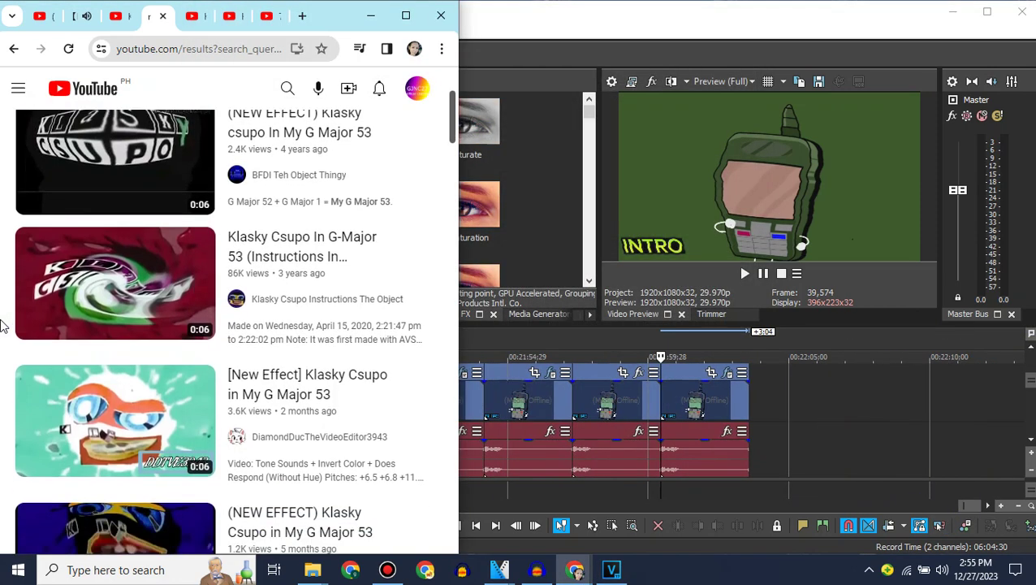
pyautogui.click(599, 20)
pyautogui.click(227, 313)
pyautogui.moveTo(476, 172); pyautogui.dragTo(748, 398)
pyautogui.click(745, 397)
# Add HSL Adjust to the clip at 00:22:03;18 and apply the G-Major 55 preset.
pyautogui.click(454, 313)
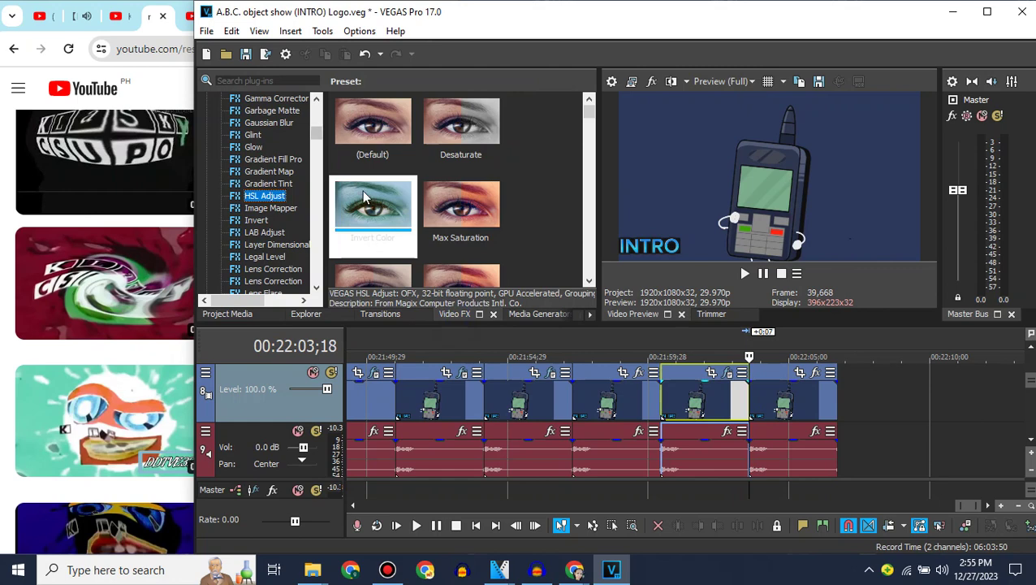
pyautogui.moveTo(339, 134); pyautogui.dragTo(807, 411)
pyautogui.click(619, 130)
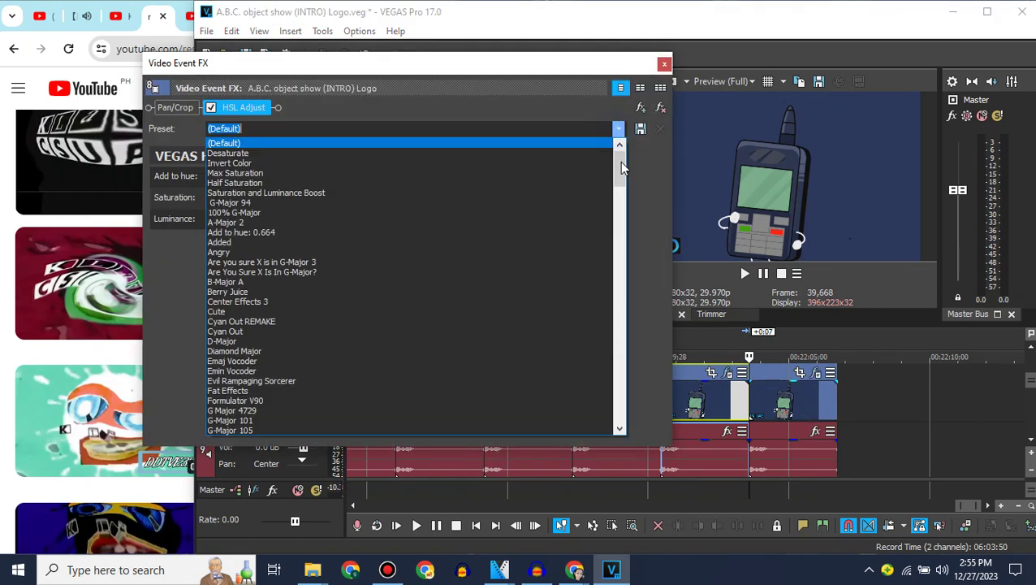
pyautogui.moveTo(624, 167); pyautogui.dragTo(622, 194)
pyautogui.click(263, 360)
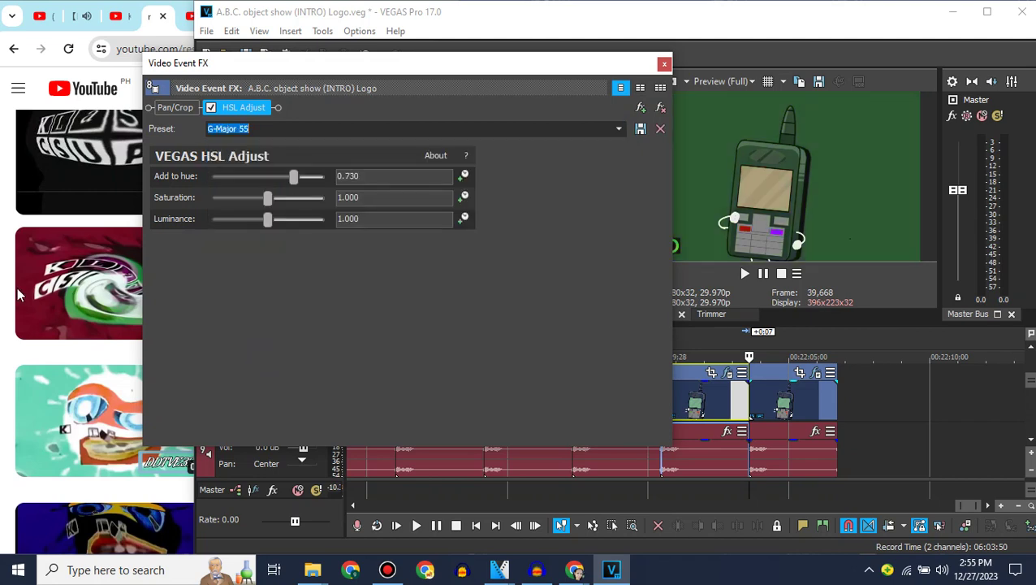
# Open the YouTube video "Klasky Csupo In G-Major 53 (Instructions In Description)", read its effect instructions and return to the effects window.
pyautogui.click(21, 295)
pyautogui.click(238, 270)
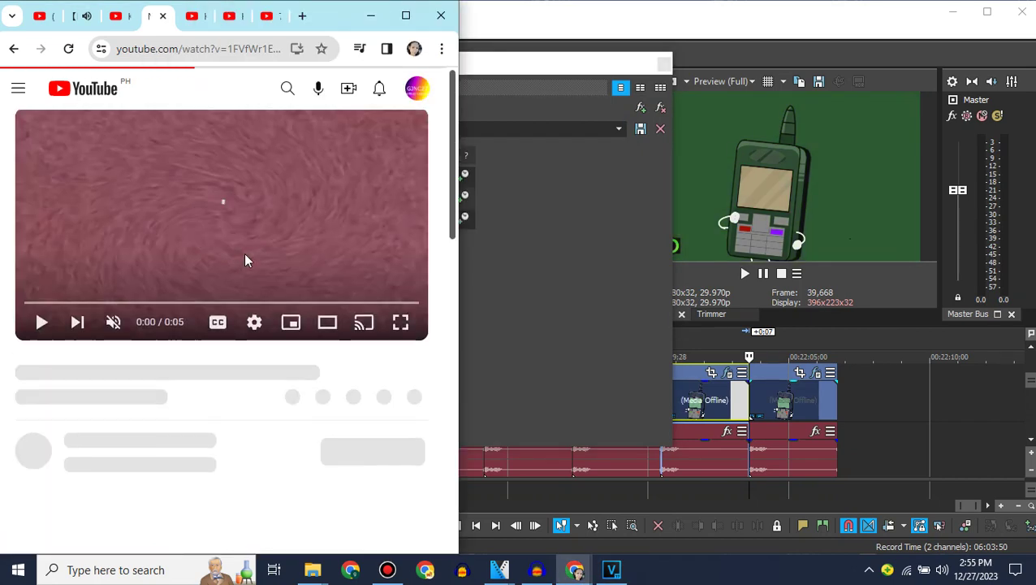
pyautogui.scroll(-2, 245, 256)
pyautogui.click(173, 366)
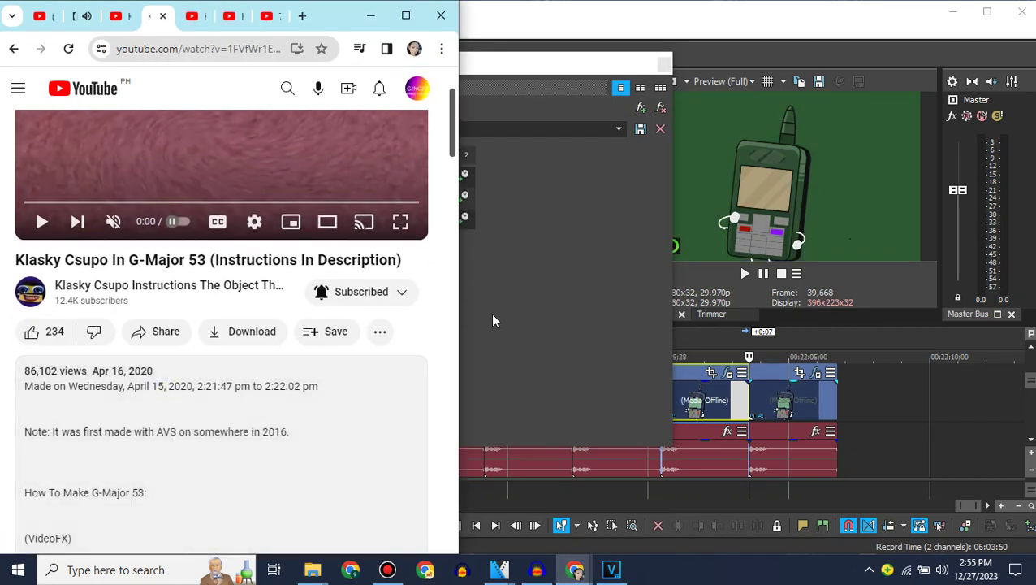
pyautogui.scroll(-3, 259, 398)
pyautogui.click(564, 306)
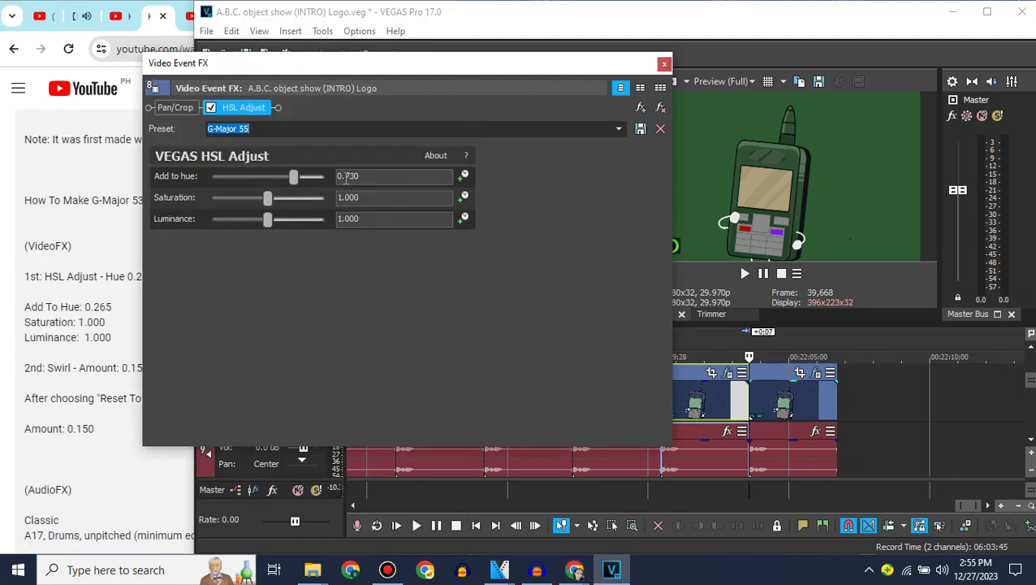
# Set the HSL Adjust hue to 0.265 and add the Maximum Swirl, Clockwise preset to the clip at 00:22:03;18.
pyautogui.click(345, 179)
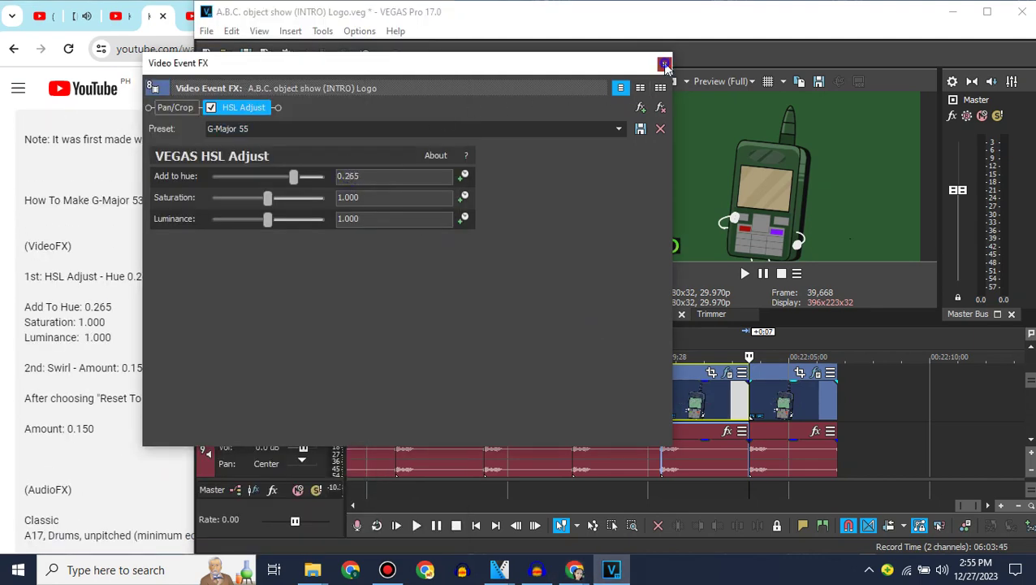
pyautogui.click(664, 64)
pyautogui.moveTo(312, 143); pyautogui.dragTo(316, 273)
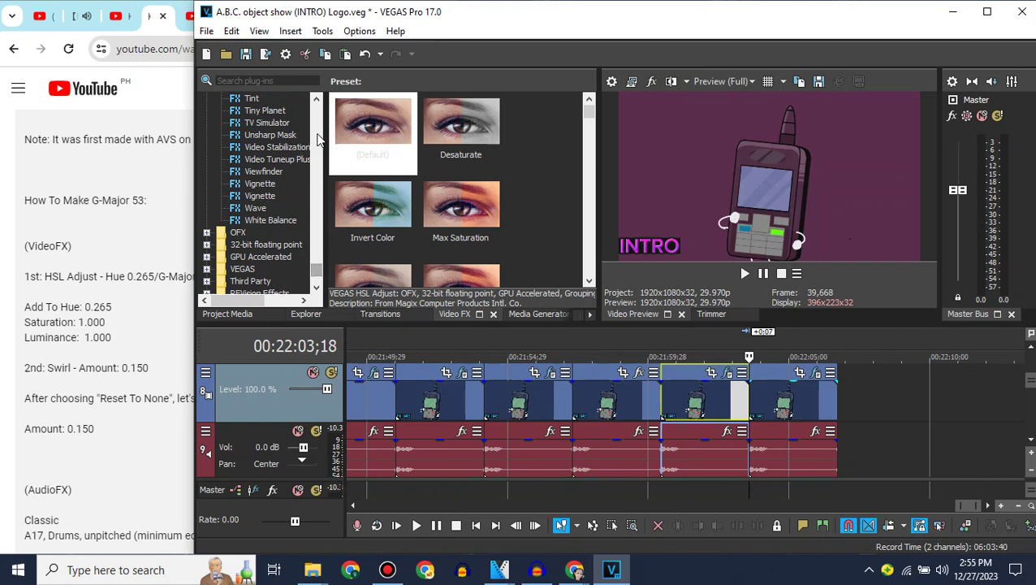
pyautogui.scroll(5, 268, 182)
pyautogui.click(253, 208)
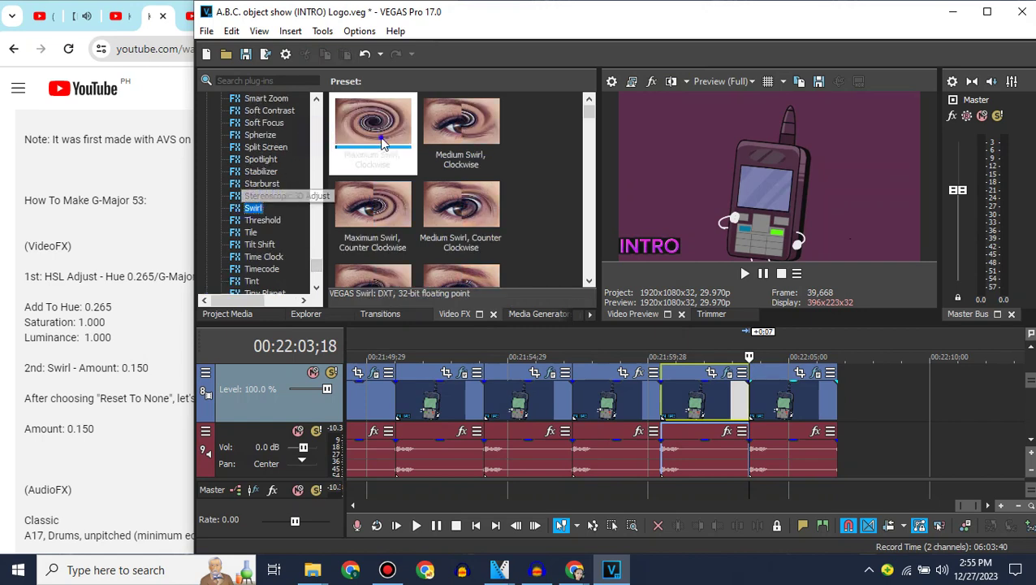
pyautogui.moveTo(382, 143); pyautogui.dragTo(790, 403)
# Check the G-Major 53 instructions on YouTube and set the Swirl amount of the clip at 00:22:03;18 to 0.150.
pyautogui.click(81, 21)
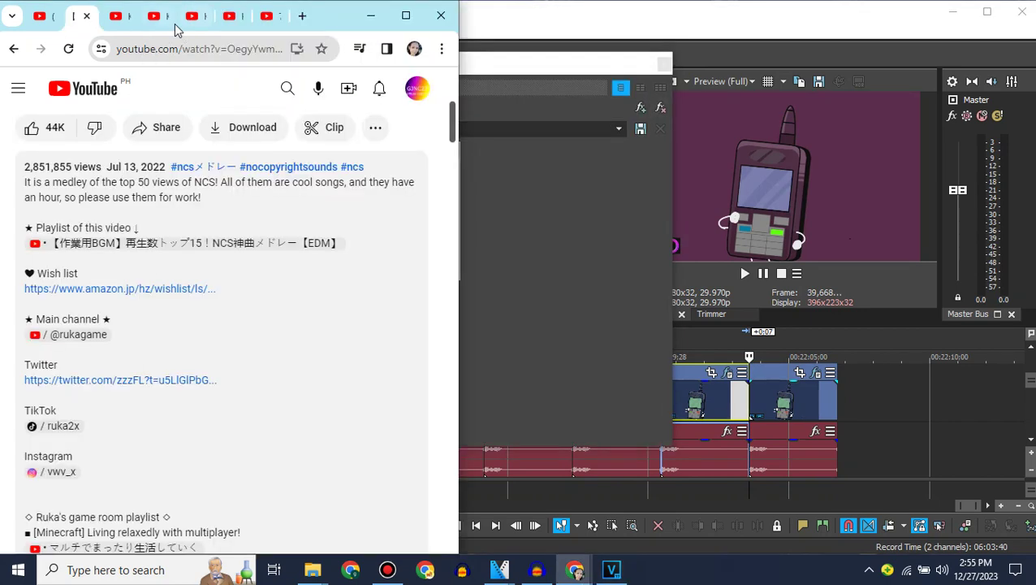
pyautogui.click(179, 22)
pyautogui.click(156, 18)
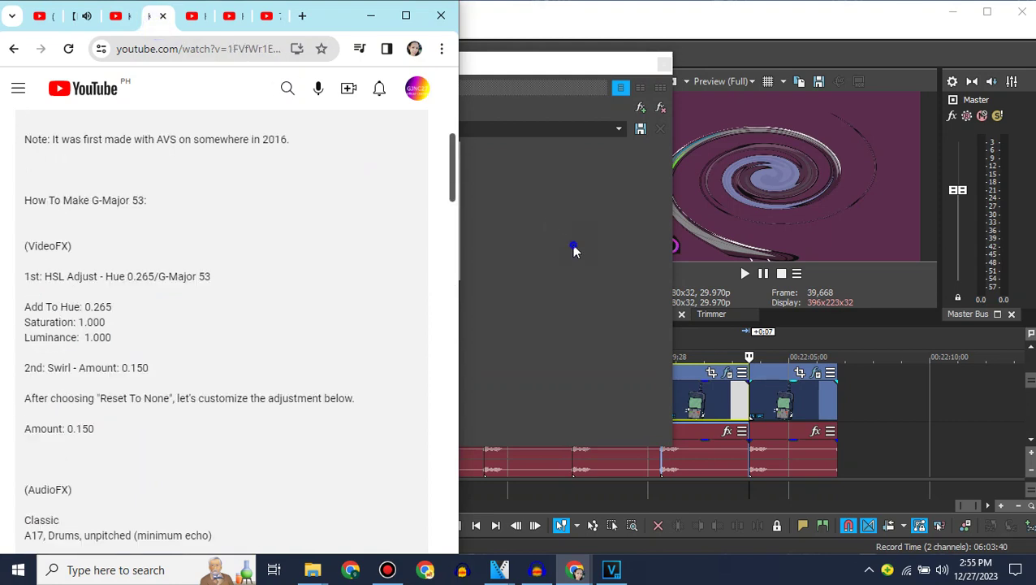
pyautogui.click(573, 248)
pyautogui.click(437, 179)
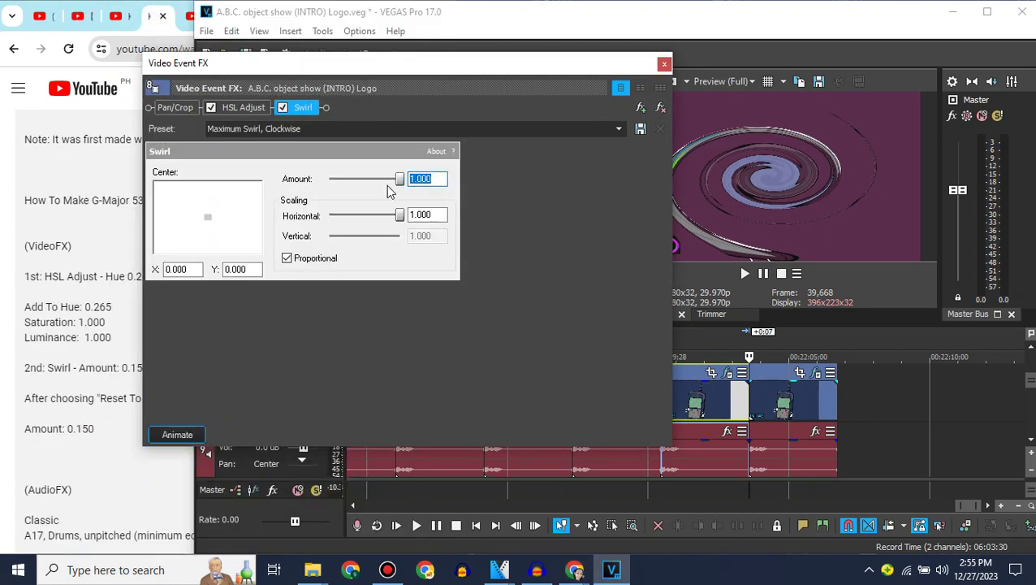
pyautogui.write('0.15')
pyautogui.press('Return')
pyautogui.moveTo(453, 66); pyautogui.dragTo(544, 67)
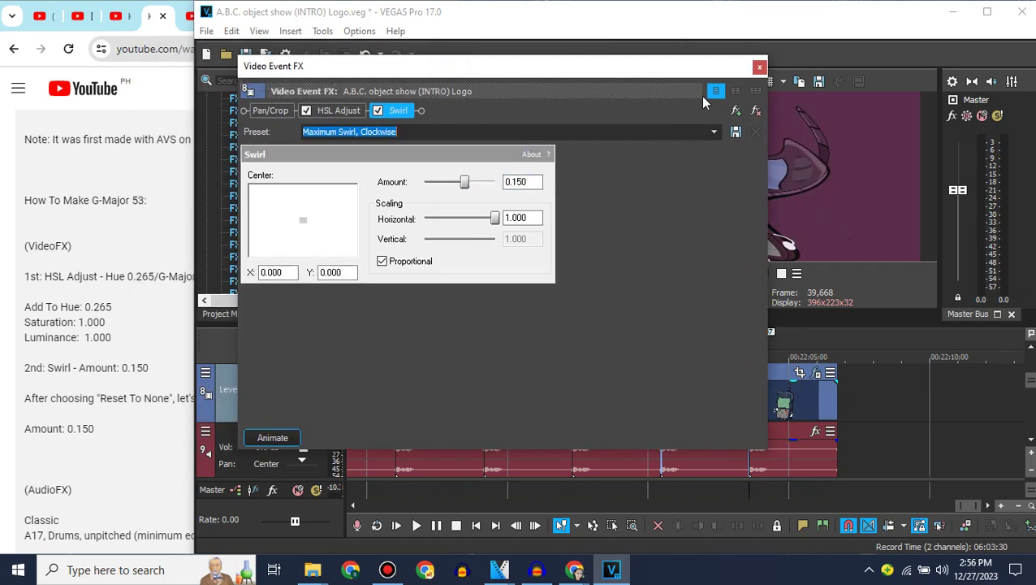
pyautogui.click(759, 66)
# Copy the track 9 audio event at 00:22:03;18 onto track 10 and delete the extra video track pasted with it.
pyautogui.click(1030, 442)
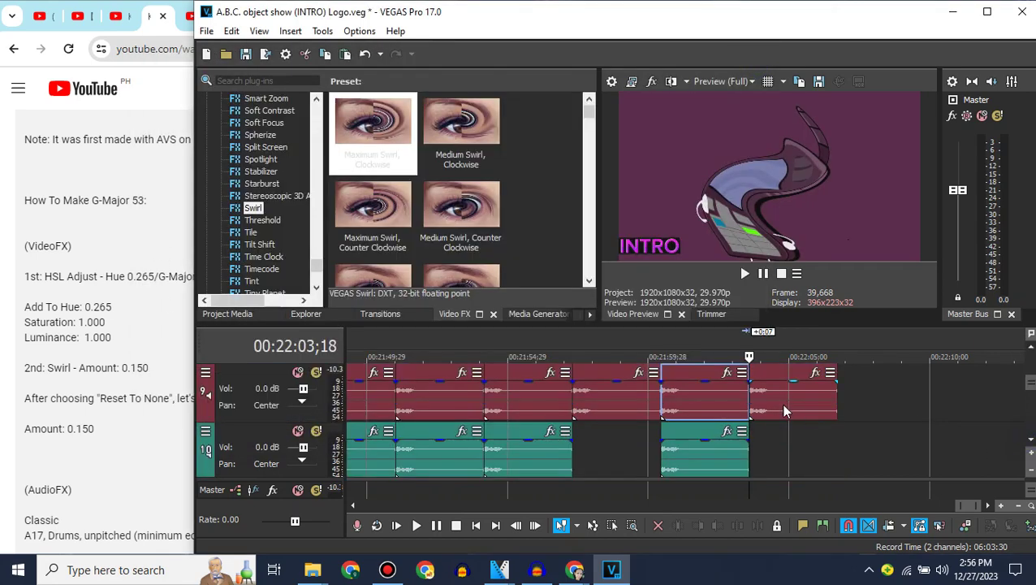
pyautogui.rightClick(783, 404)
pyautogui.click(812, 223)
pyautogui.click(255, 436)
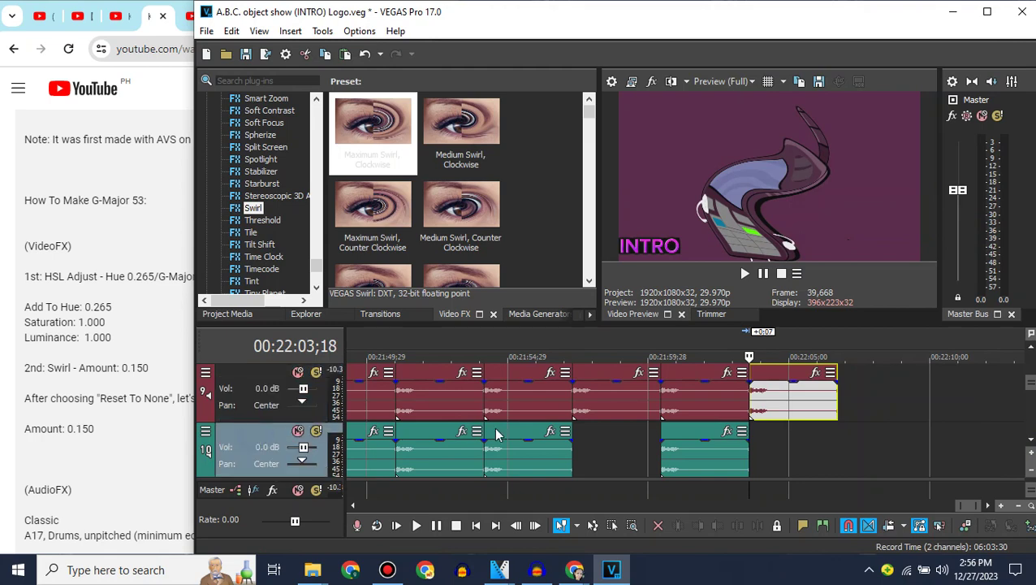
pyautogui.hotkey('ctrl', 'v')
pyautogui.click(746, 423)
pyautogui.rightClick(711, 437)
pyautogui.click(752, 303)
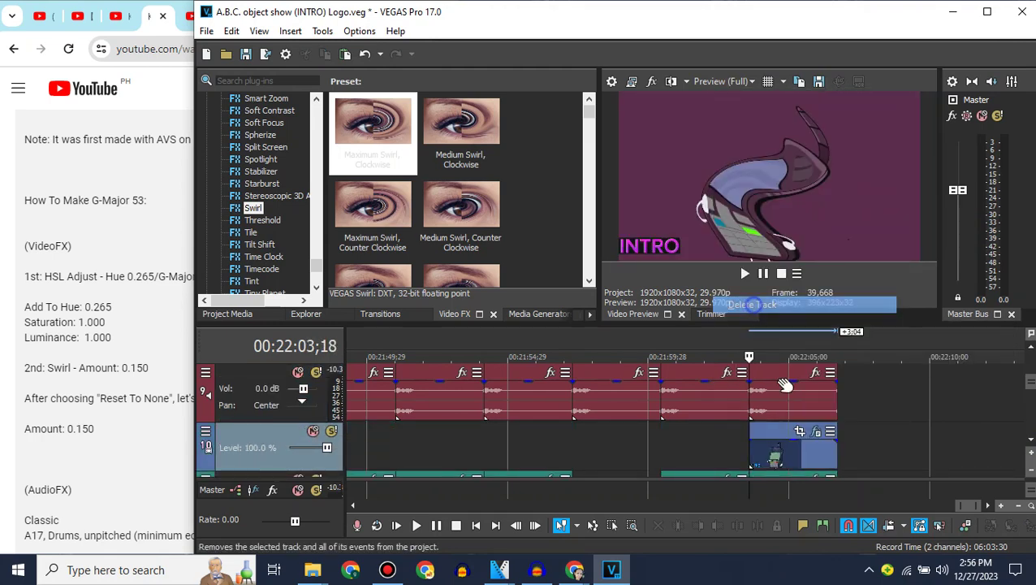
# Set the track 10 audio event at 00:22:03;18 to élastique Efficient stretching with a pitch change of 5.39.
pyautogui.rightClick(785, 403)
pyautogui.moveTo(809, 571)
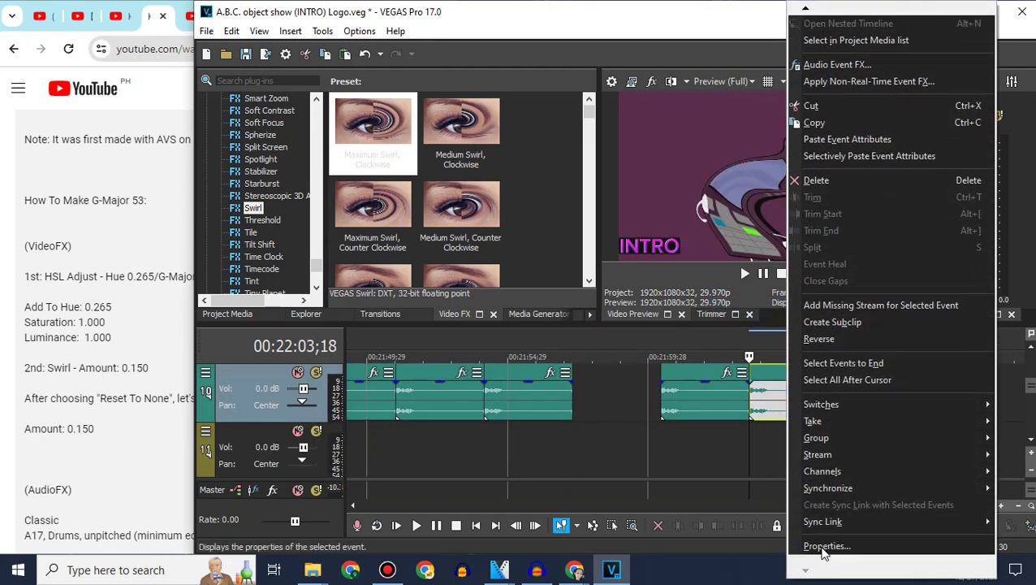
pyautogui.click(822, 546)
pyautogui.click(641, 244)
pyautogui.click(628, 269)
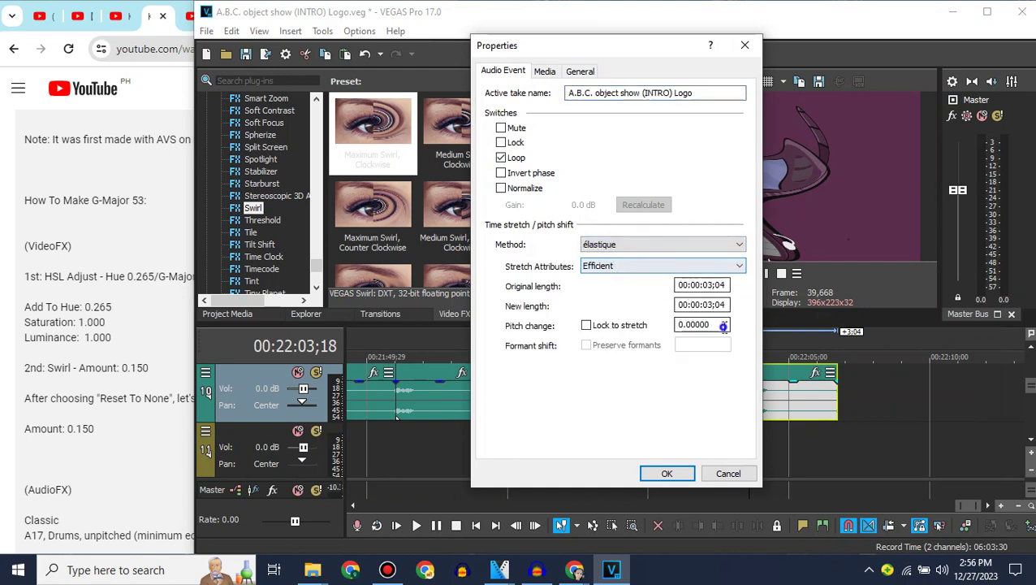
pyautogui.doubleClick(702, 325)
pyautogui.write('5.3')
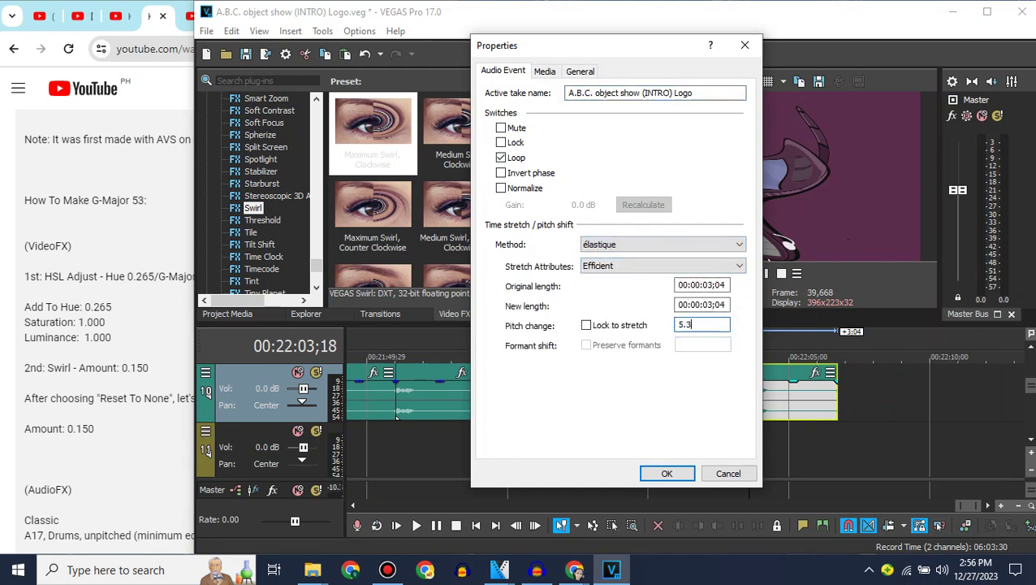
pyautogui.press('Return')
# Set the track 9 audio event at 00:22:03;18 to élastique Efficient with a pitch change of 3.59, checking the YouTube instructions.
pyautogui.scroll(1, 797, 385)
pyautogui.rightClick(774, 388)
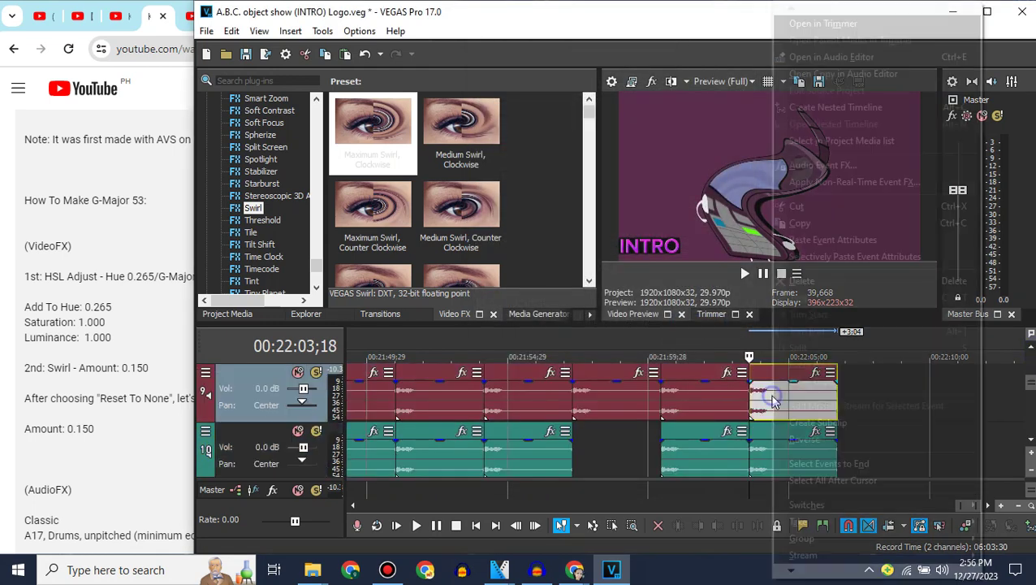
pyautogui.click(800, 562)
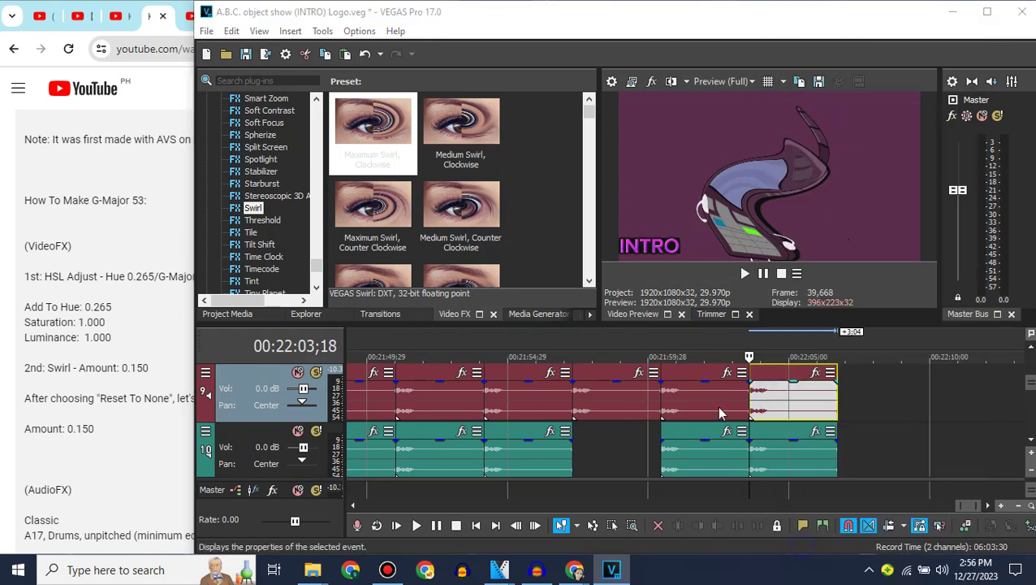
pyautogui.click(625, 245)
pyautogui.click(646, 270)
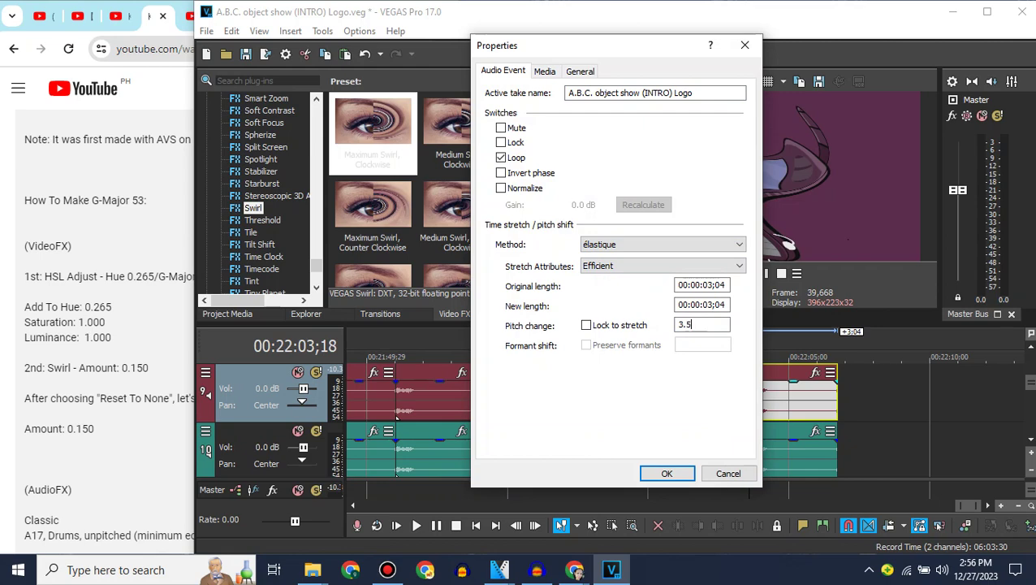
pyautogui.scroll(-3, 148, 340)
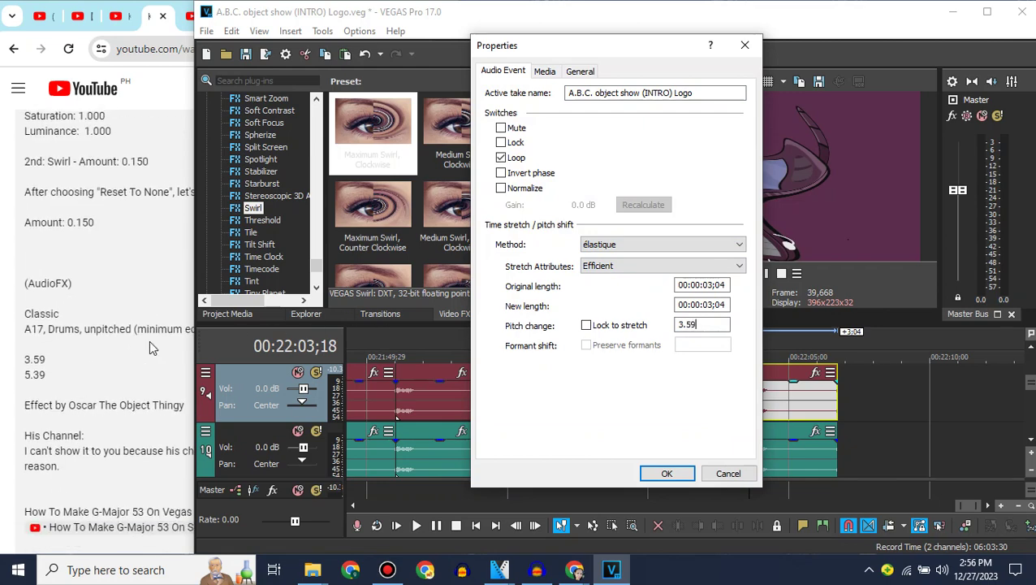
pyautogui.scroll(3, 149, 341)
pyautogui.click(643, 471)
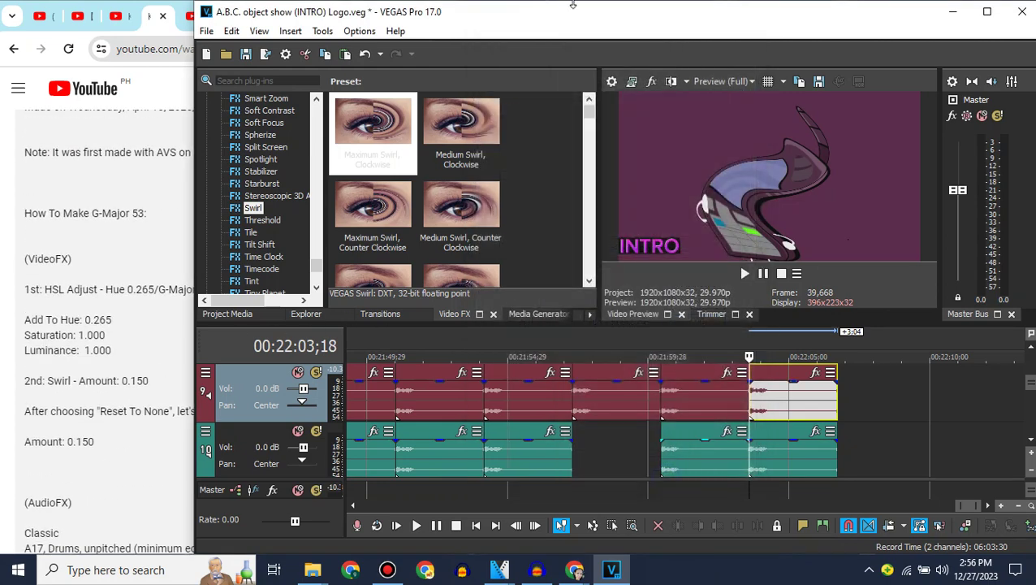